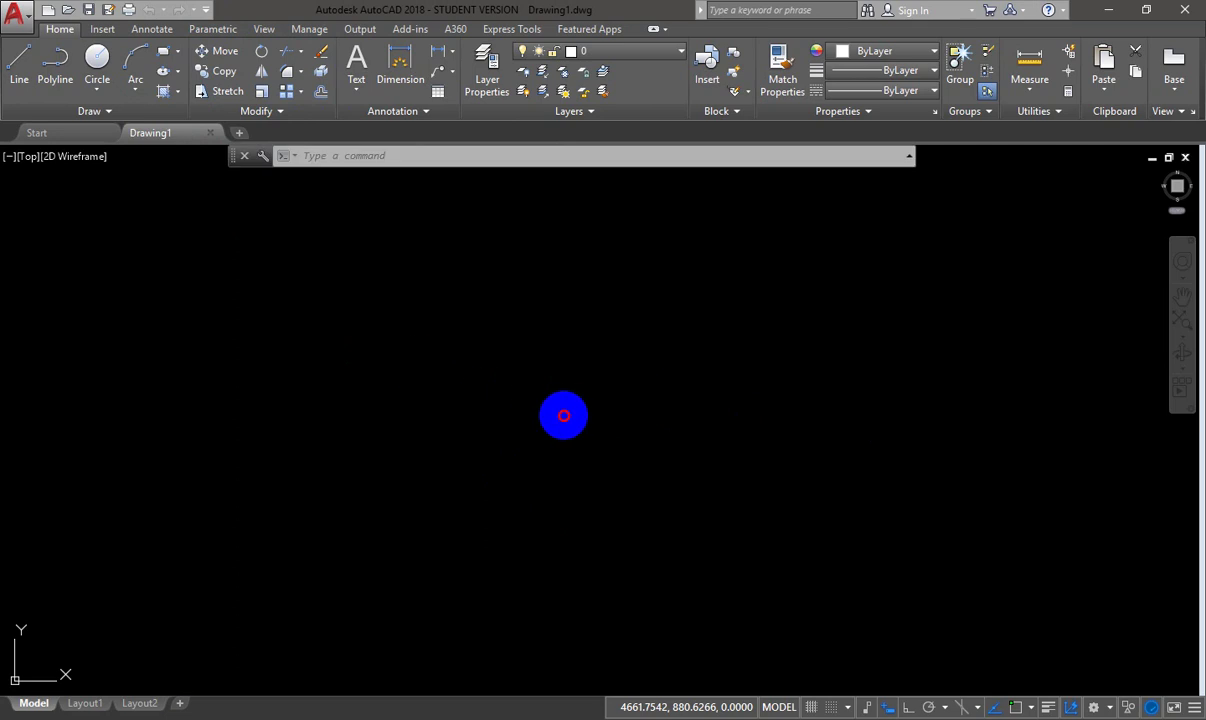
- Draw a closed four-sided shape from straight line segments in the left part of the drawing area, with object snap on
{"action": "key", "text": "Escape"}
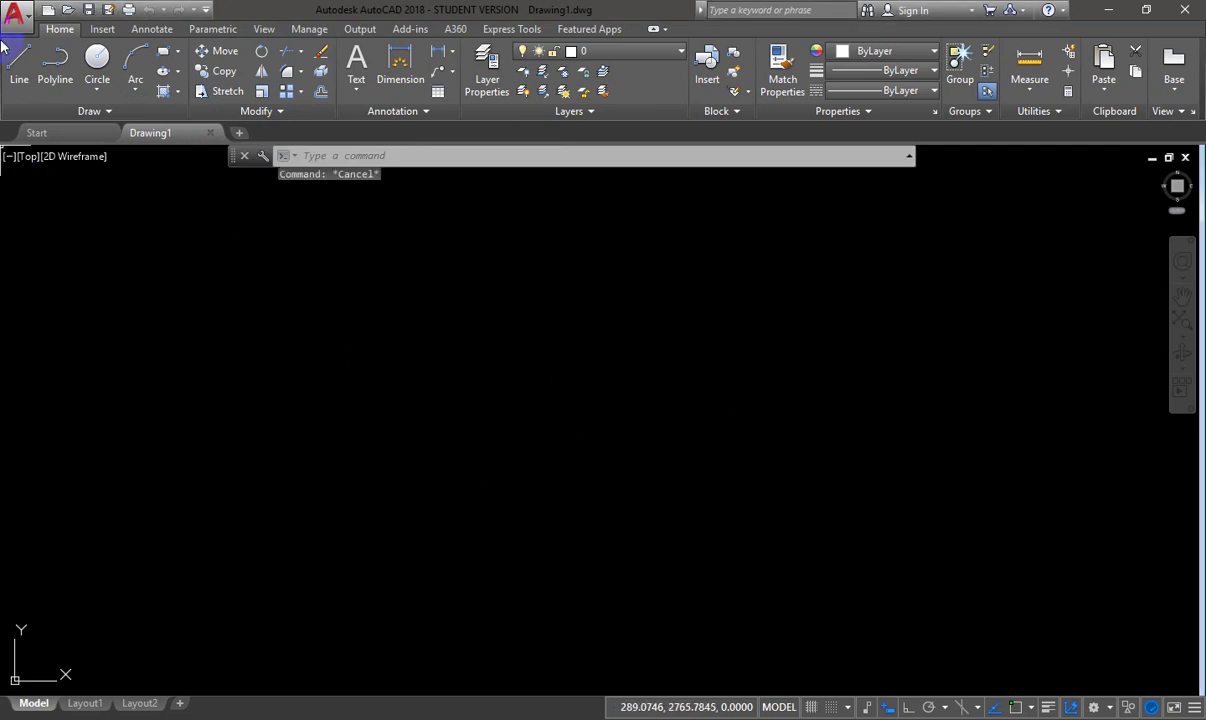
{"action": "left_click", "coordinate": [18, 68]}
{"action": "left_click", "coordinate": [224, 431]}
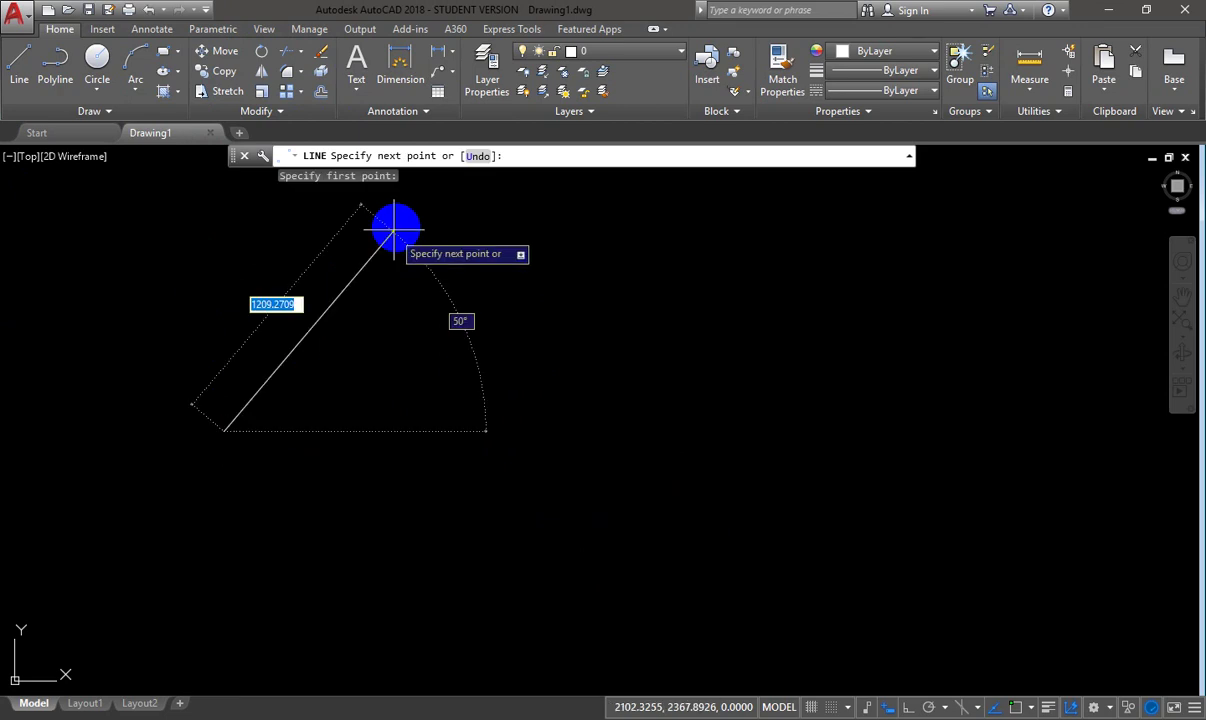
{"action": "left_click", "coordinate": [363, 272]}
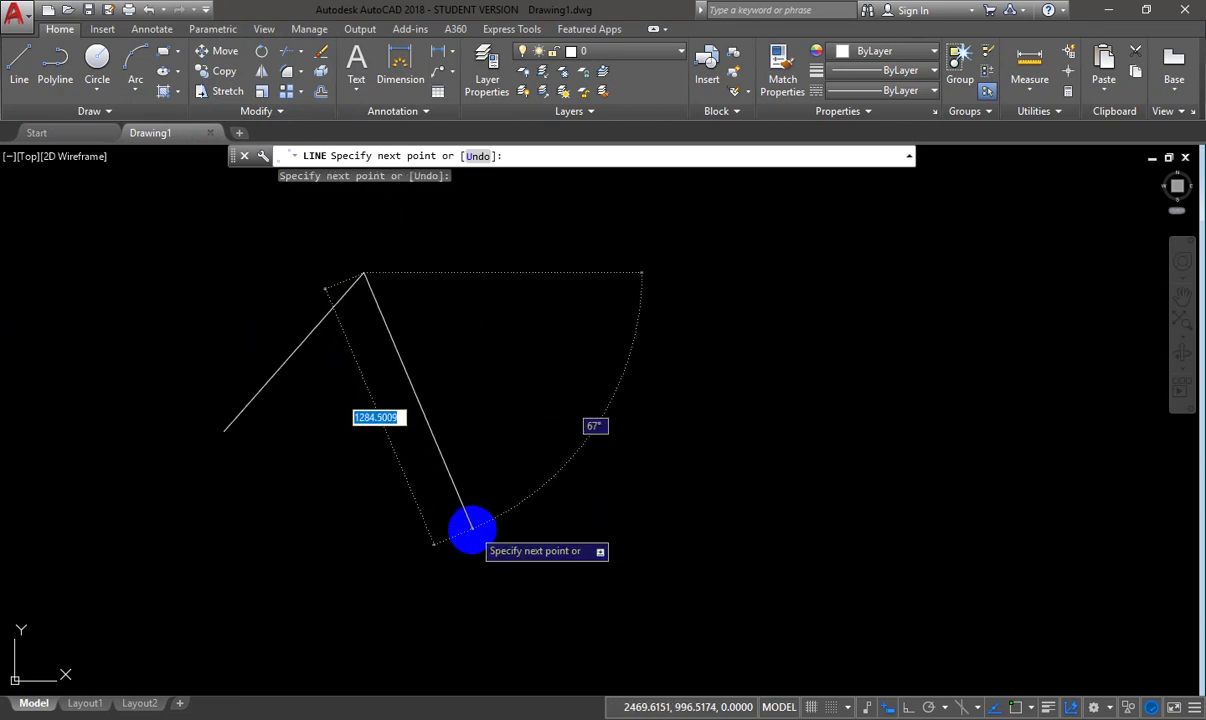
{"action": "key", "text": "F3"}
{"action": "left_click", "coordinate": [467, 510]}
{"action": "left_click", "coordinate": [330, 565]}
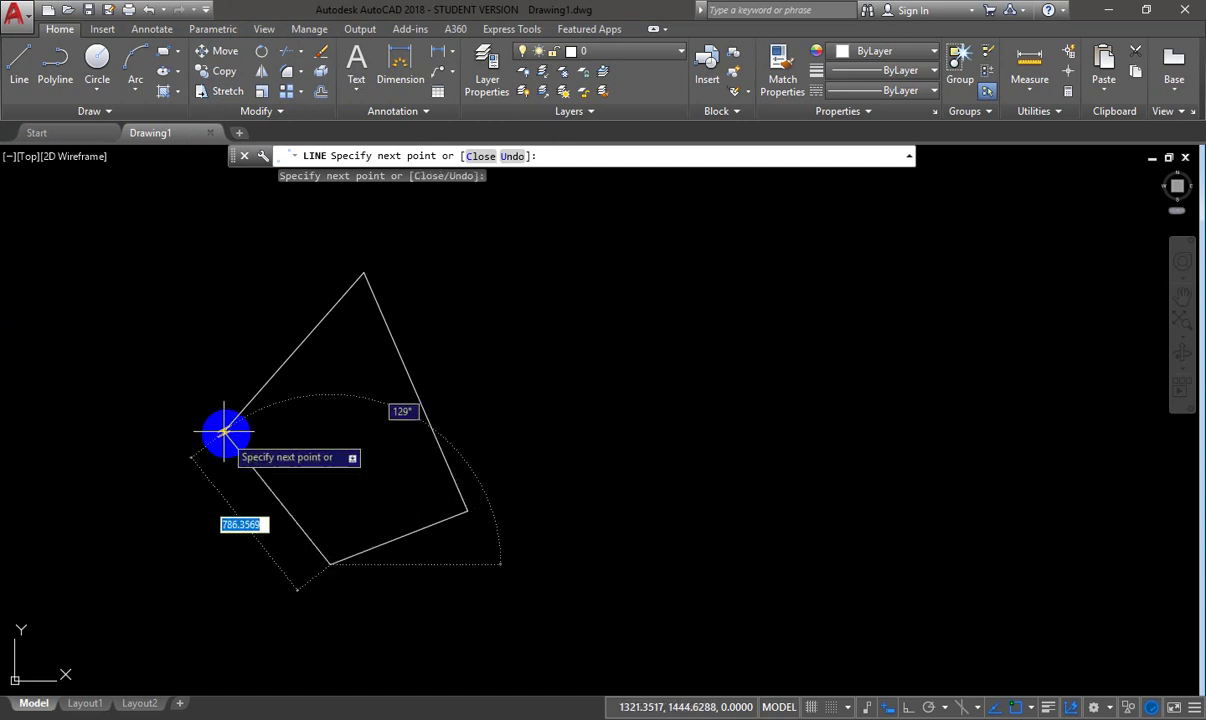
{"action": "left_click", "coordinate": [228, 432]}
{"action": "key", "text": "Return"}
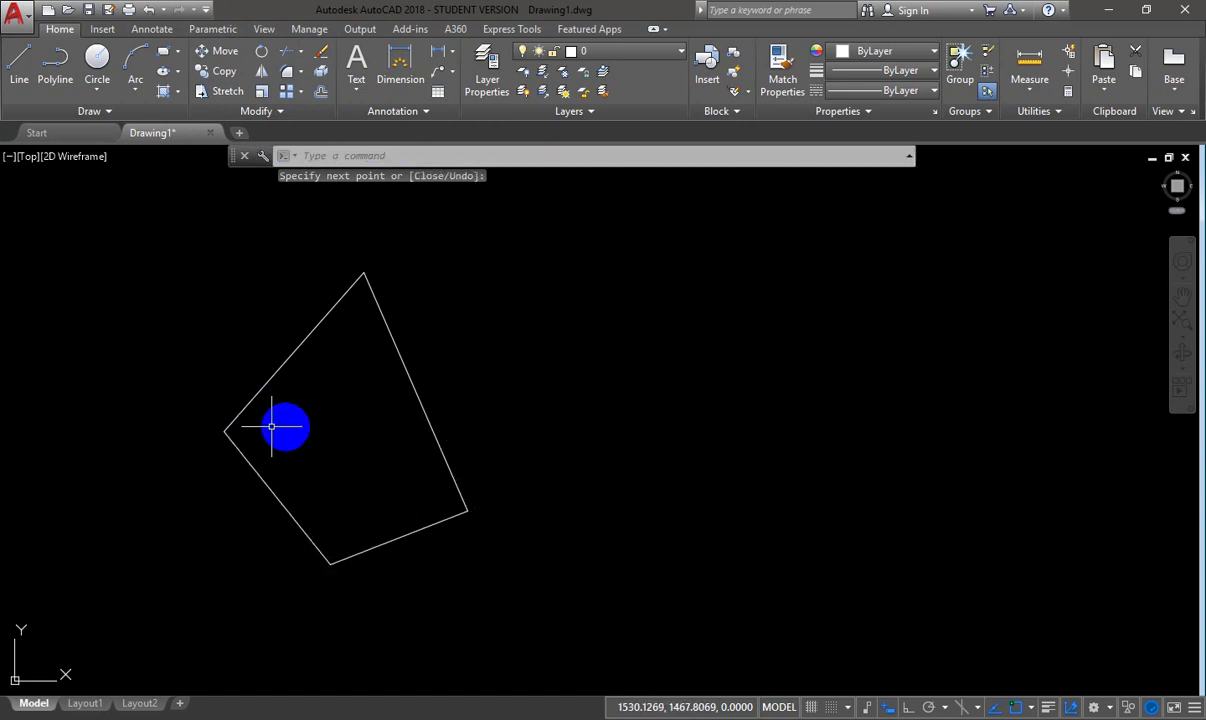
{"action": "key", "text": "Return"}
- Draw a circle just beside the line-drawn quadrilateral, specifying its centre and a point for the radius
{"action": "left_click", "coordinate": [97, 58]}
{"action": "left_click", "coordinate": [568, 383]}
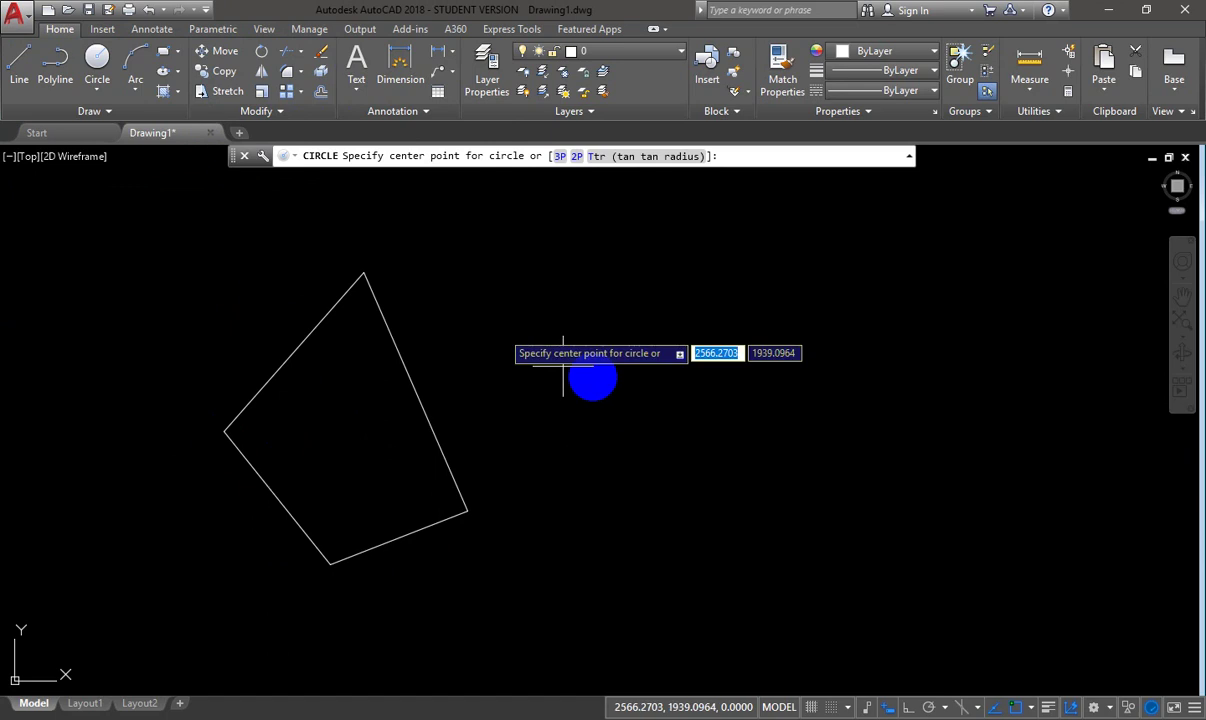
{"action": "left_click", "coordinate": [631, 311]}
- Draw a closed four-sided polyline to the right of the circle, ending it at its starting point
{"action": "left_click", "coordinate": [55, 60]}
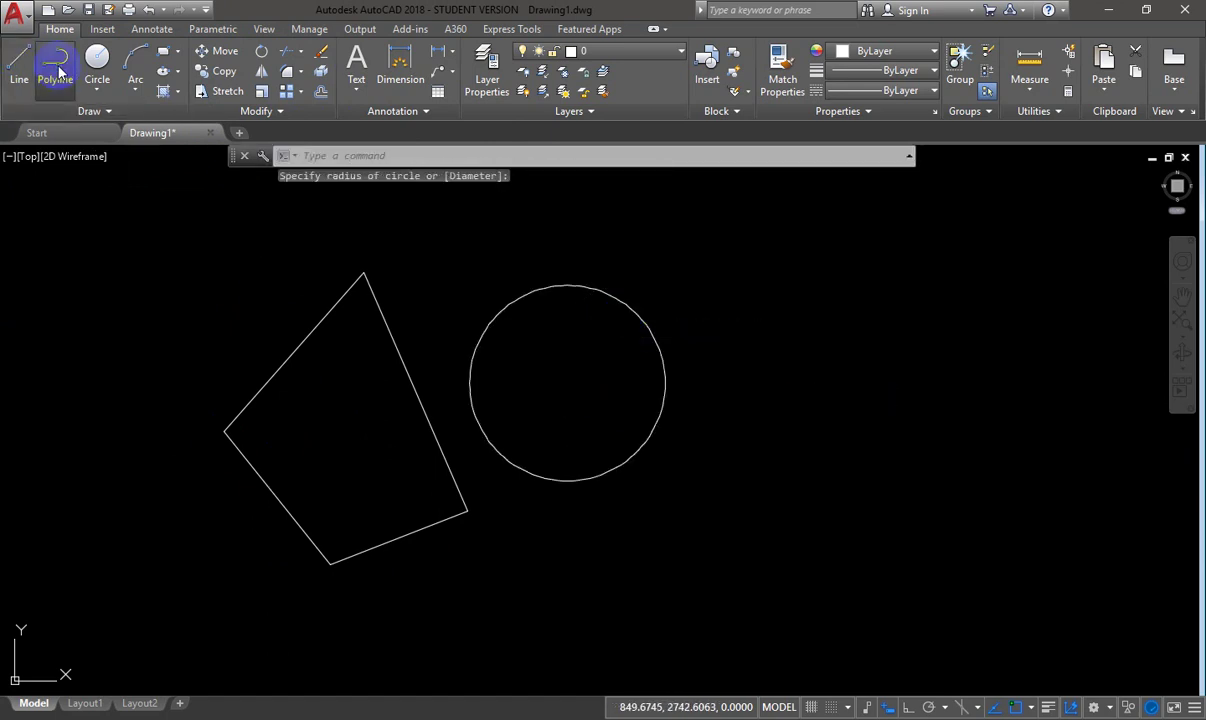
{"action": "left_click", "coordinate": [757, 271]}
{"action": "left_click", "coordinate": [993, 229]}
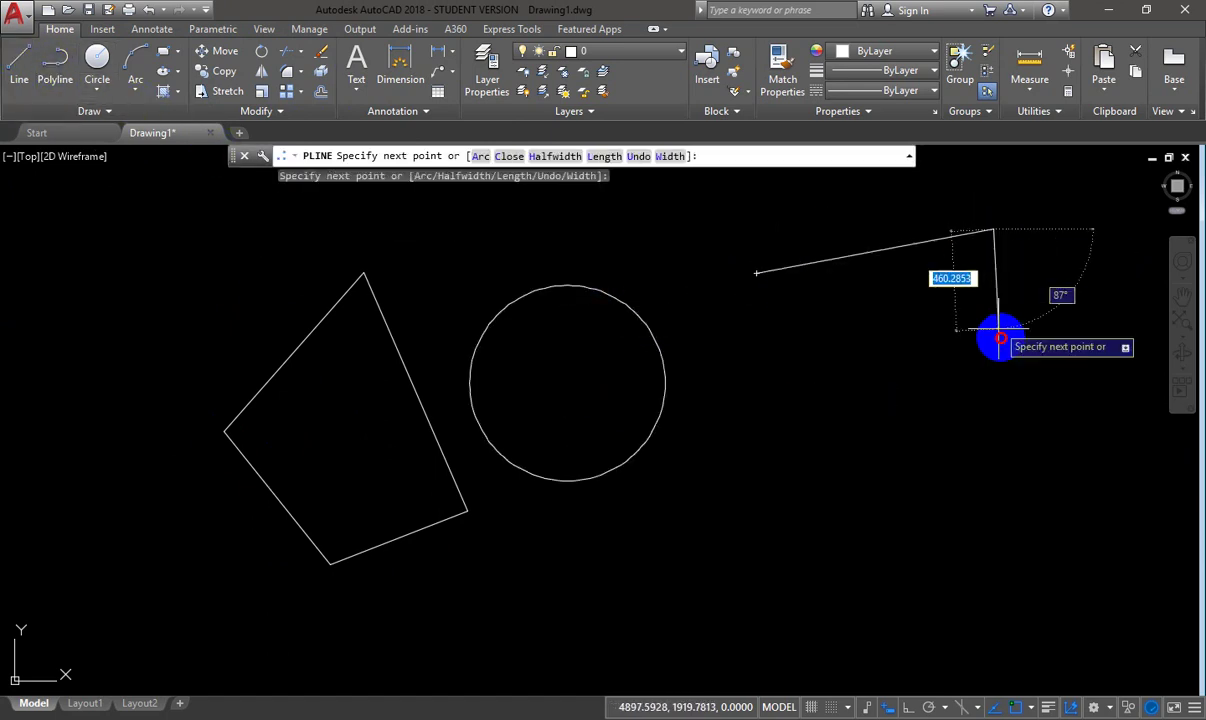
{"action": "left_click", "coordinate": [1001, 337]}
{"action": "left_click", "coordinate": [783, 450]}
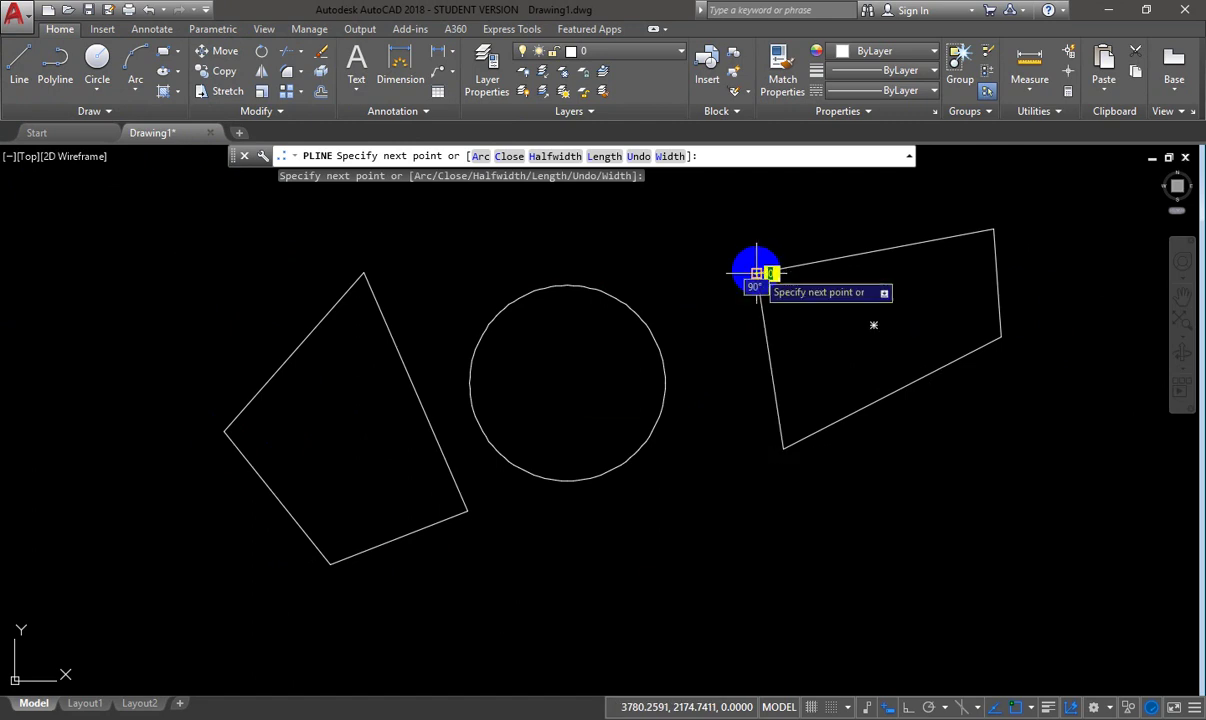
{"action": "left_click", "coordinate": [757, 271]}
{"action": "key", "text": "Return"}
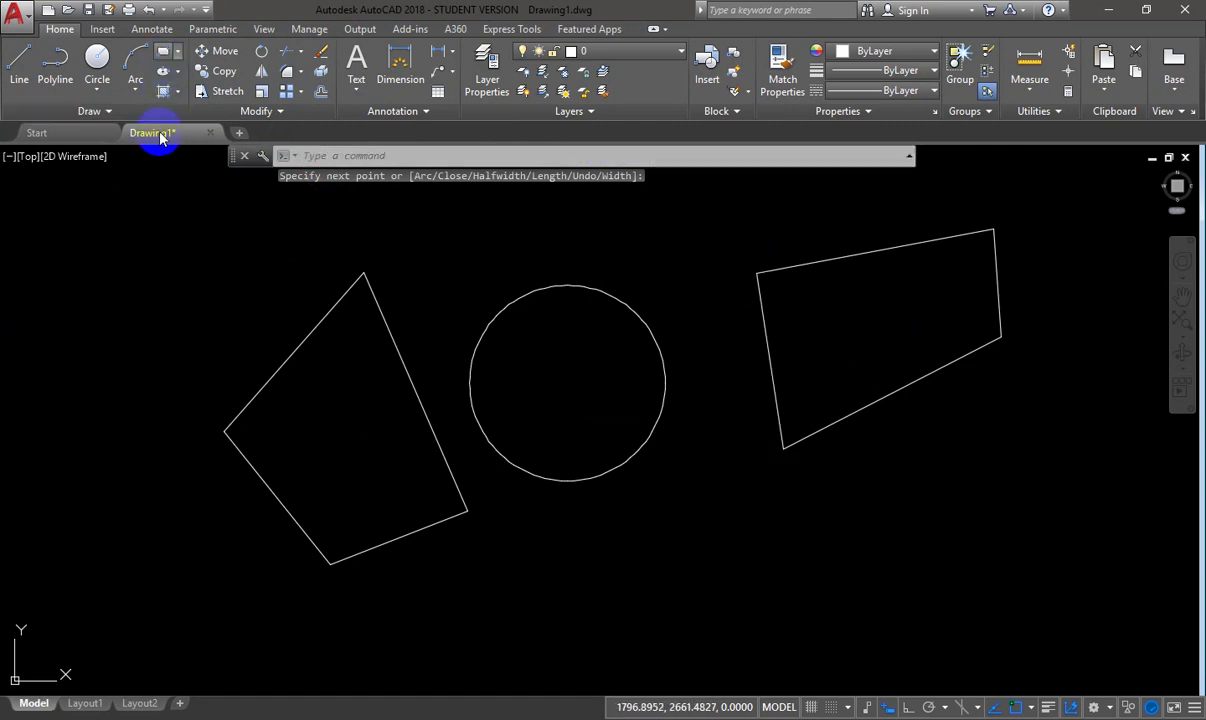
{"action": "left_click", "coordinate": [164, 58]}
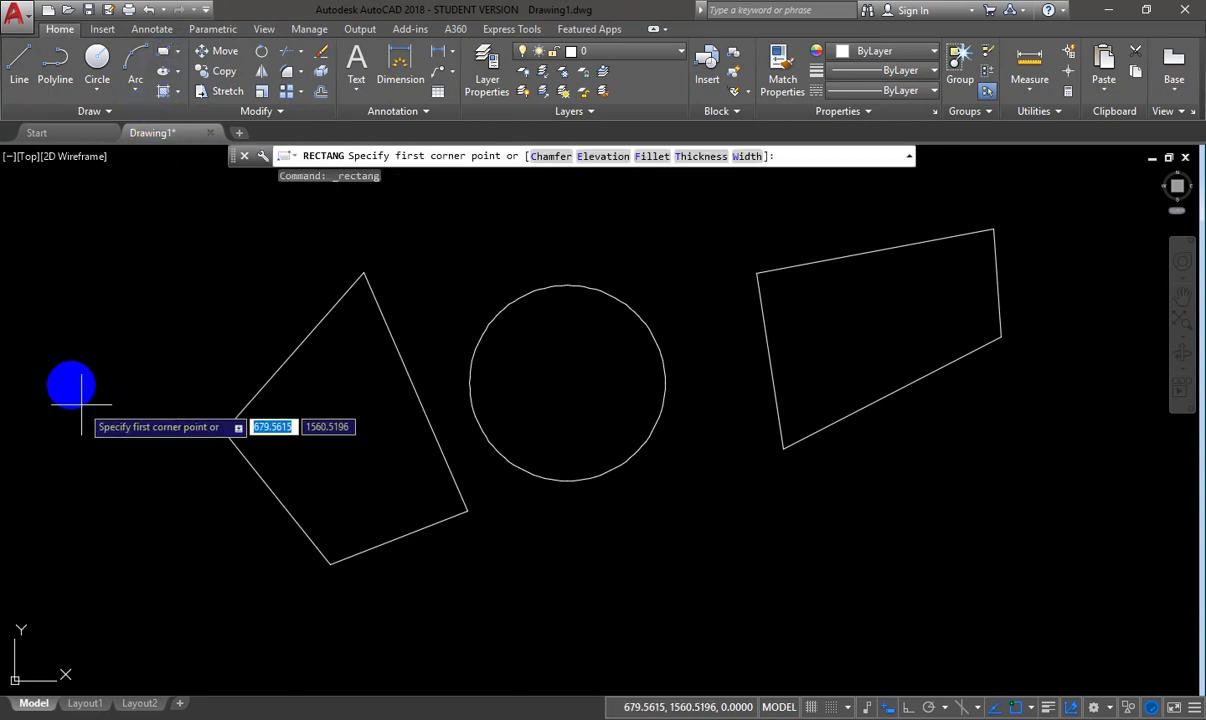
{"action": "left_click", "coordinate": [72, 384]}
{"action": "key", "text": "Escape"}
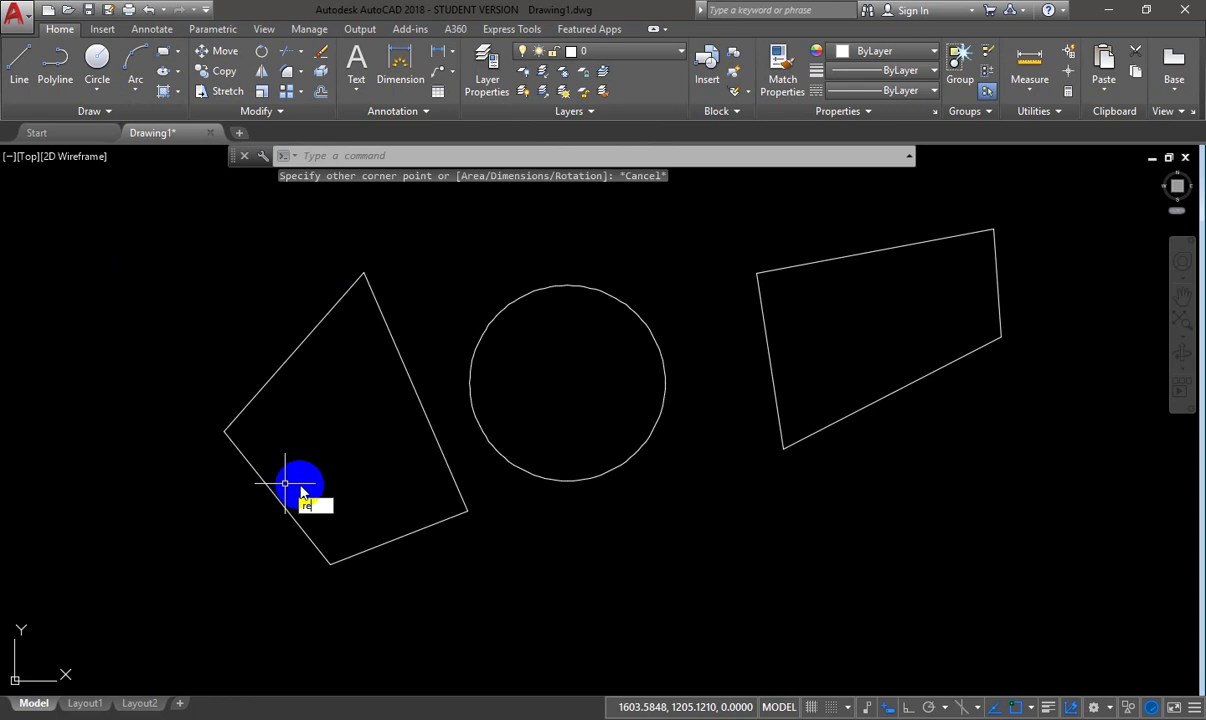
{"action": "type", "text": "re"}
{"action": "key", "text": "Return"}
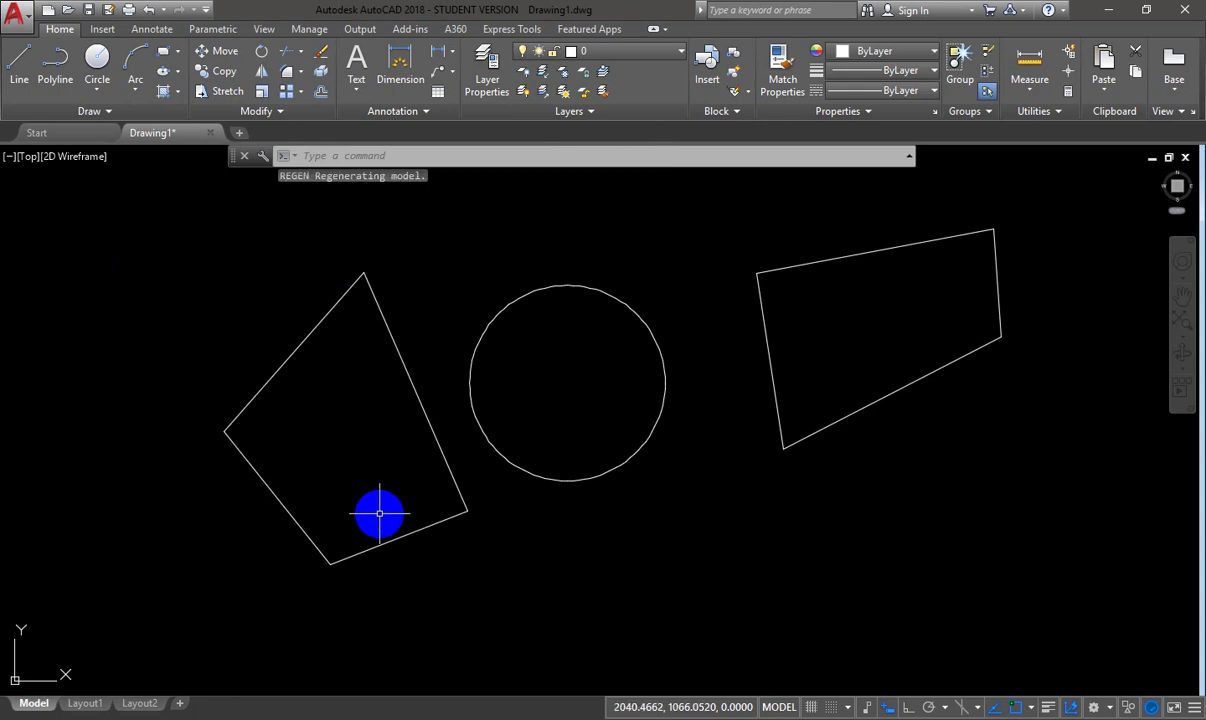
- Draw a wide rectangle just below the circle, between the two quadrilaterals, using the RECTANG command
{"action": "type", "text": "rec"}
{"action": "key", "text": "Return"}
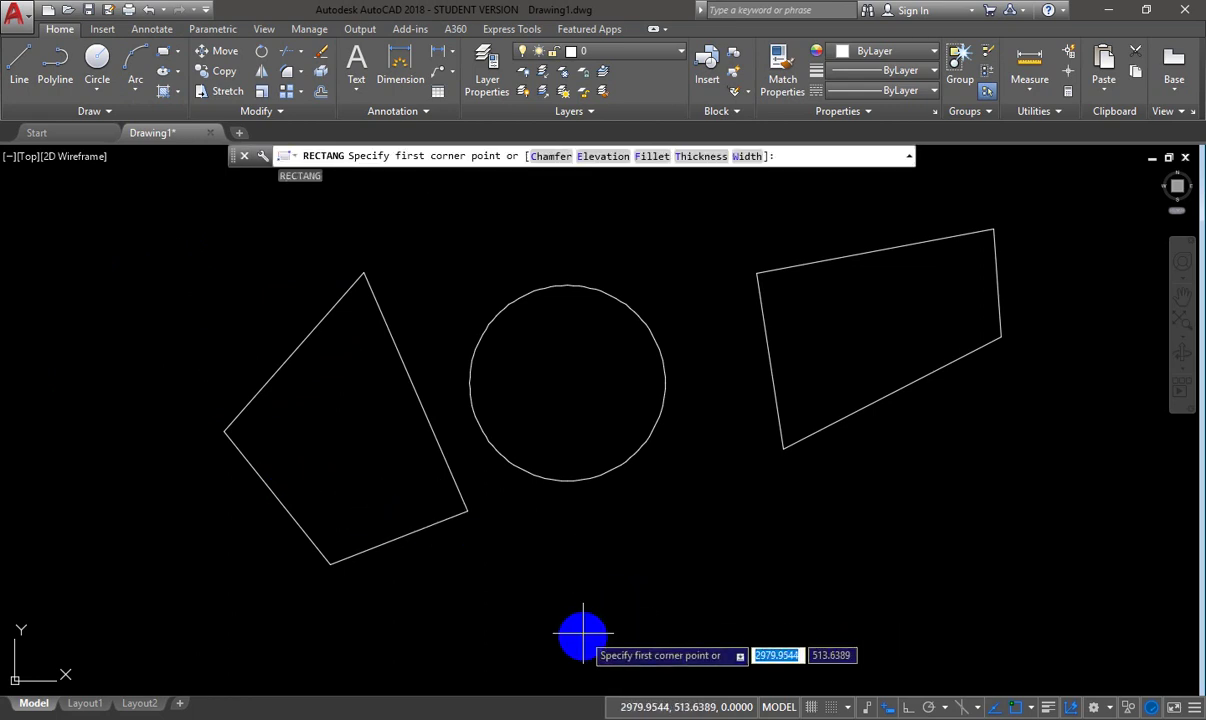
{"action": "left_click", "coordinate": [610, 590]}
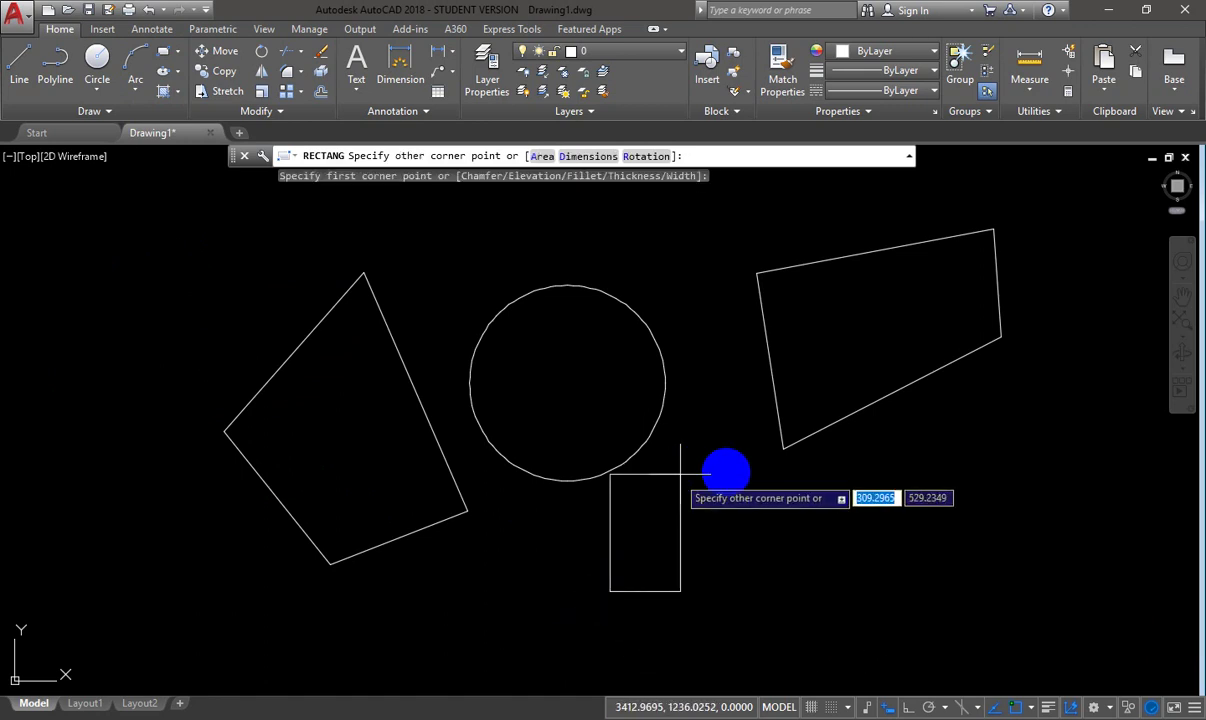
{"action": "left_click", "coordinate": [787, 481]}
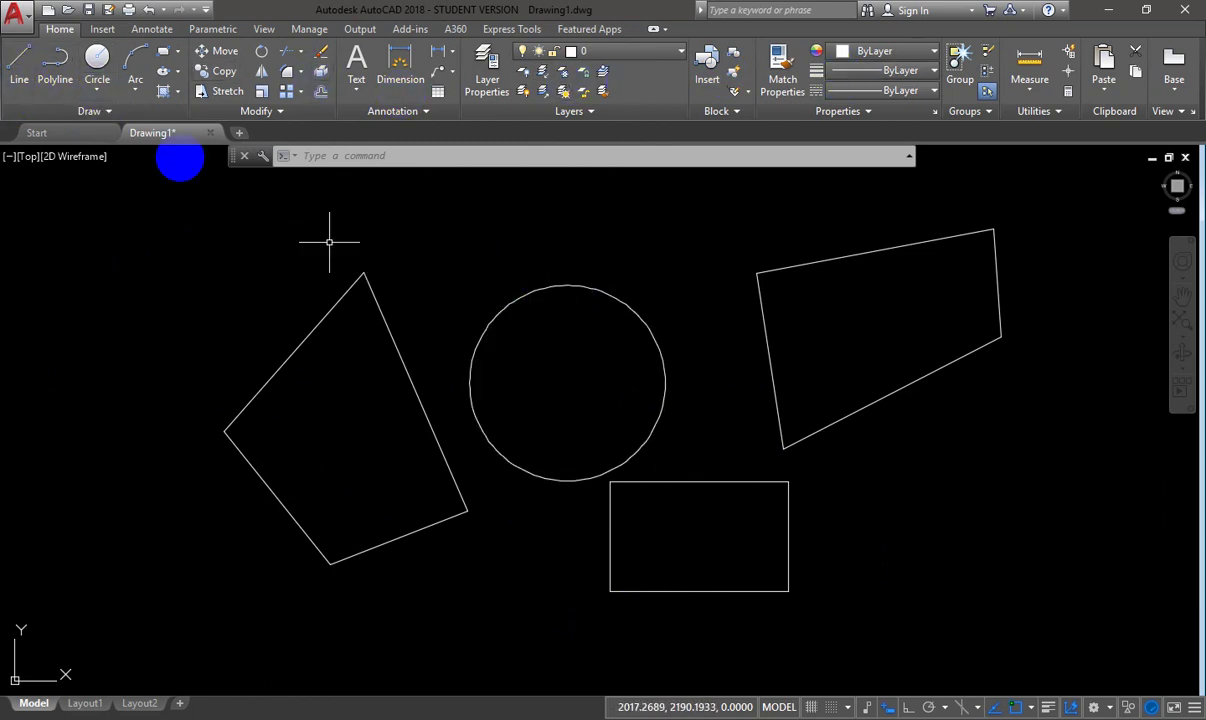
{"action": "left_click", "coordinate": [97, 60]}
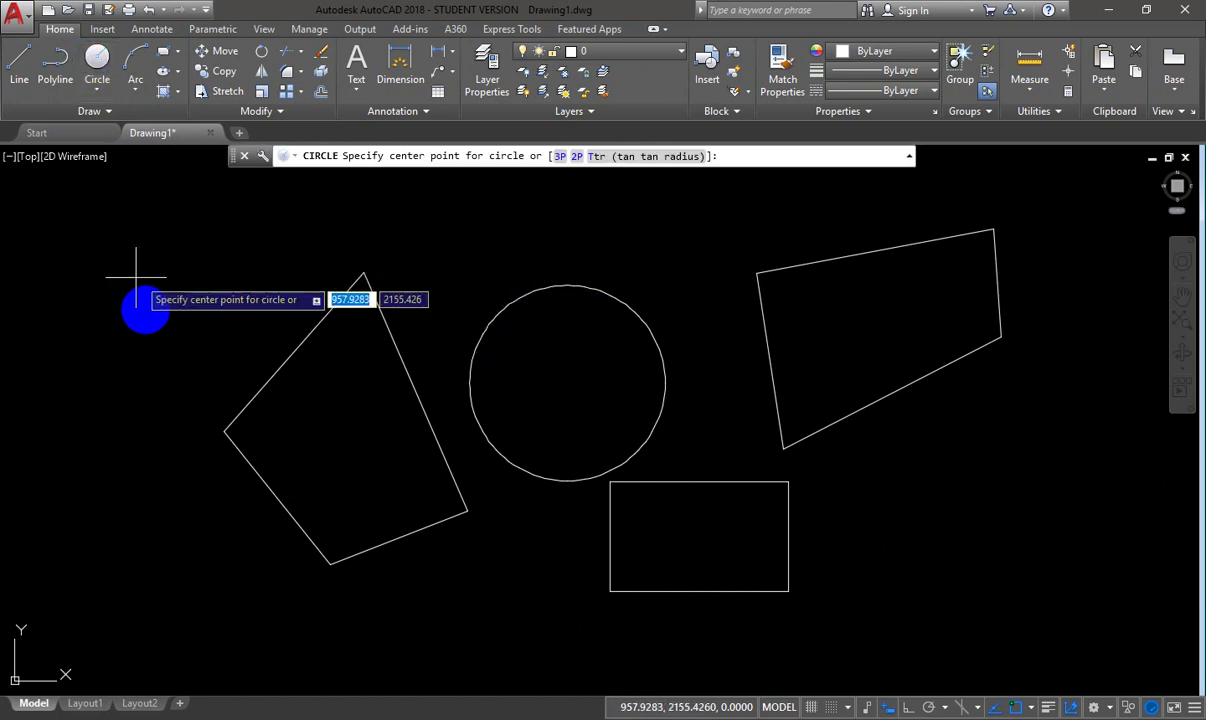
{"action": "key", "text": "Escape"}
{"action": "right_click", "coordinate": [198, 332]}
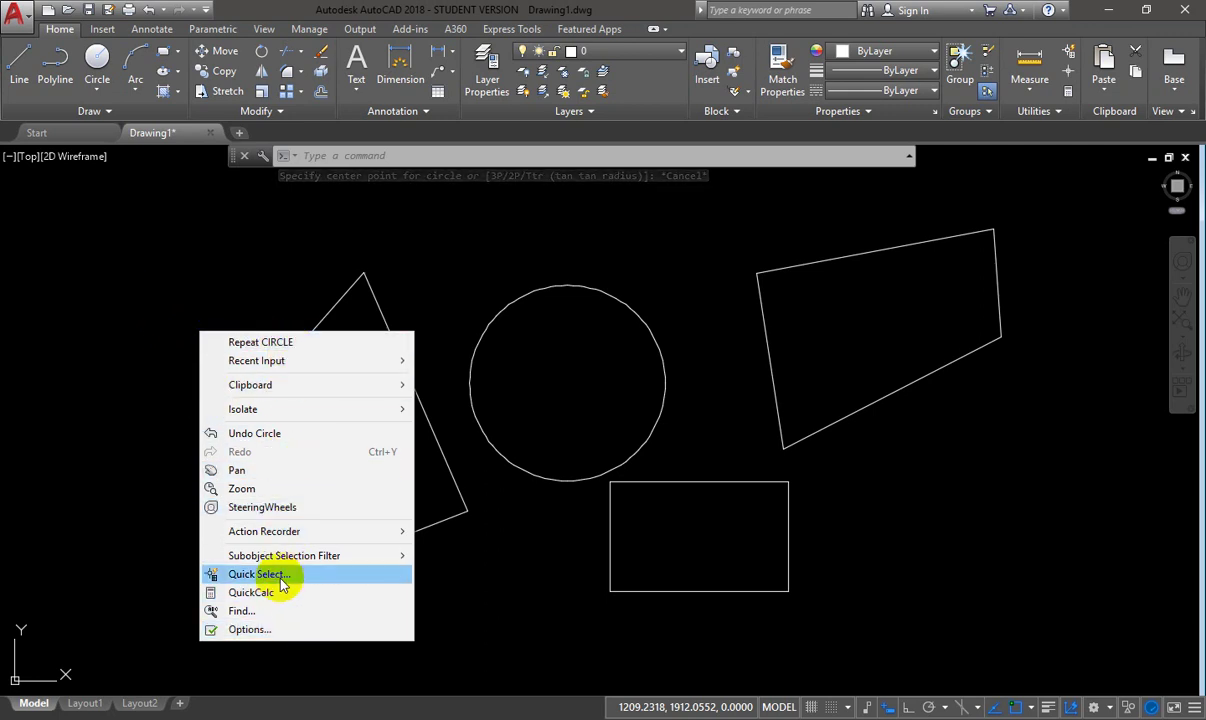
{"action": "left_click", "coordinate": [164, 362]}
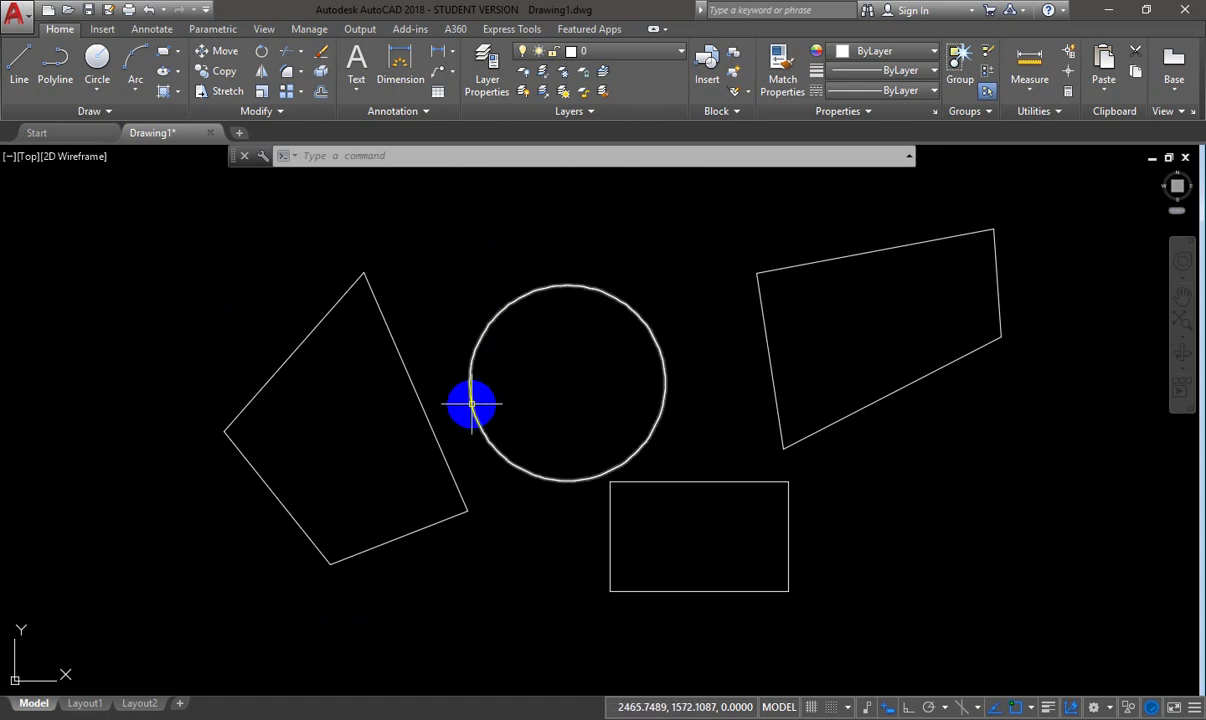
- Examine at close range the area where the circle's lower edge comes near the rectangle's upper-left corner, and return to all shapes
{"action": "mouse_move", "coordinate": [472, 400]}
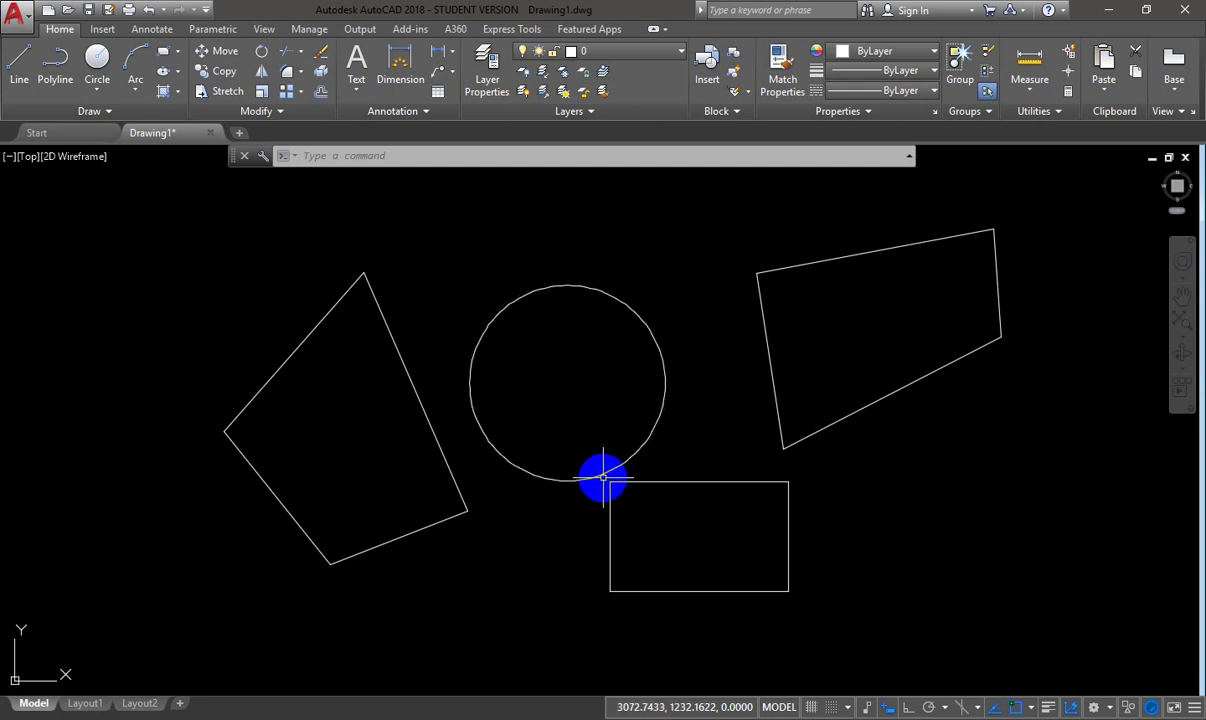
{"action": "scroll", "coordinate": [603, 478], "scroll_direction": "up", "scroll_amount": 2}
{"action": "scroll", "coordinate": [603, 478], "scroll_direction": "up", "scroll_amount": 3}
{"action": "scroll", "coordinate": [619, 485], "scroll_direction": "down", "scroll_amount": 3}
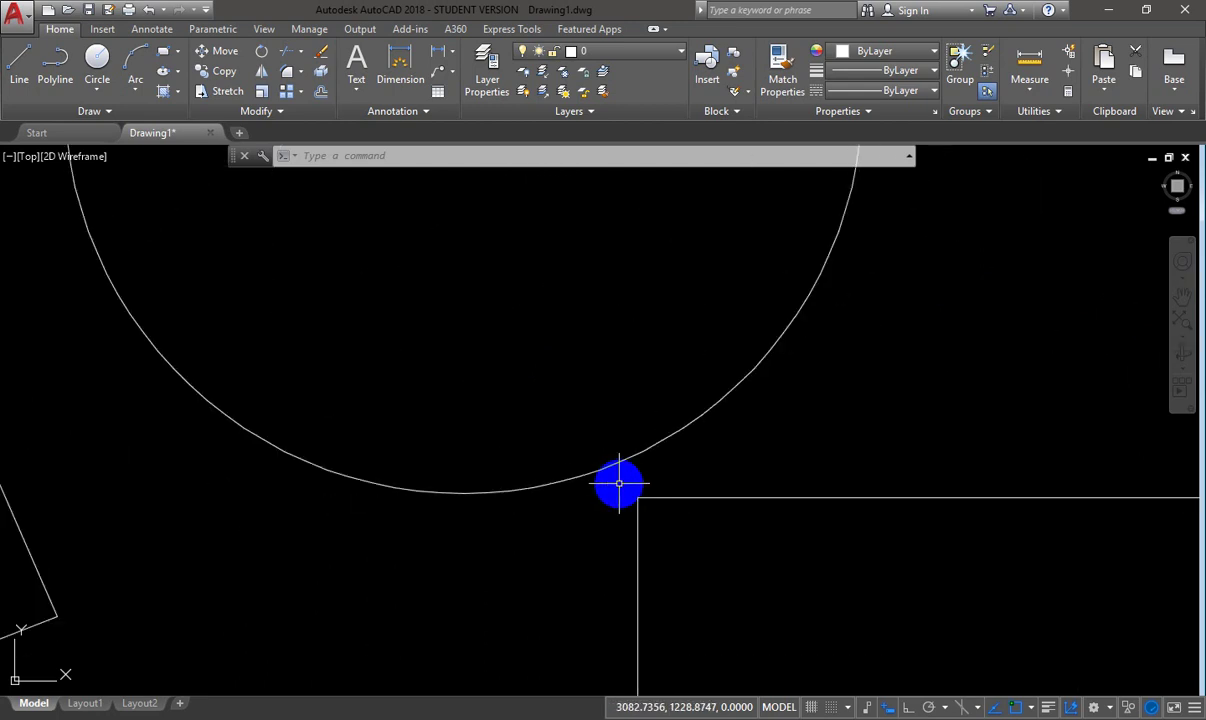
{"action": "scroll", "coordinate": [619, 484], "scroll_direction": "down", "scroll_amount": 3}
{"action": "scroll", "coordinate": [619, 484], "scroll_direction": "up", "scroll_amount": 6}
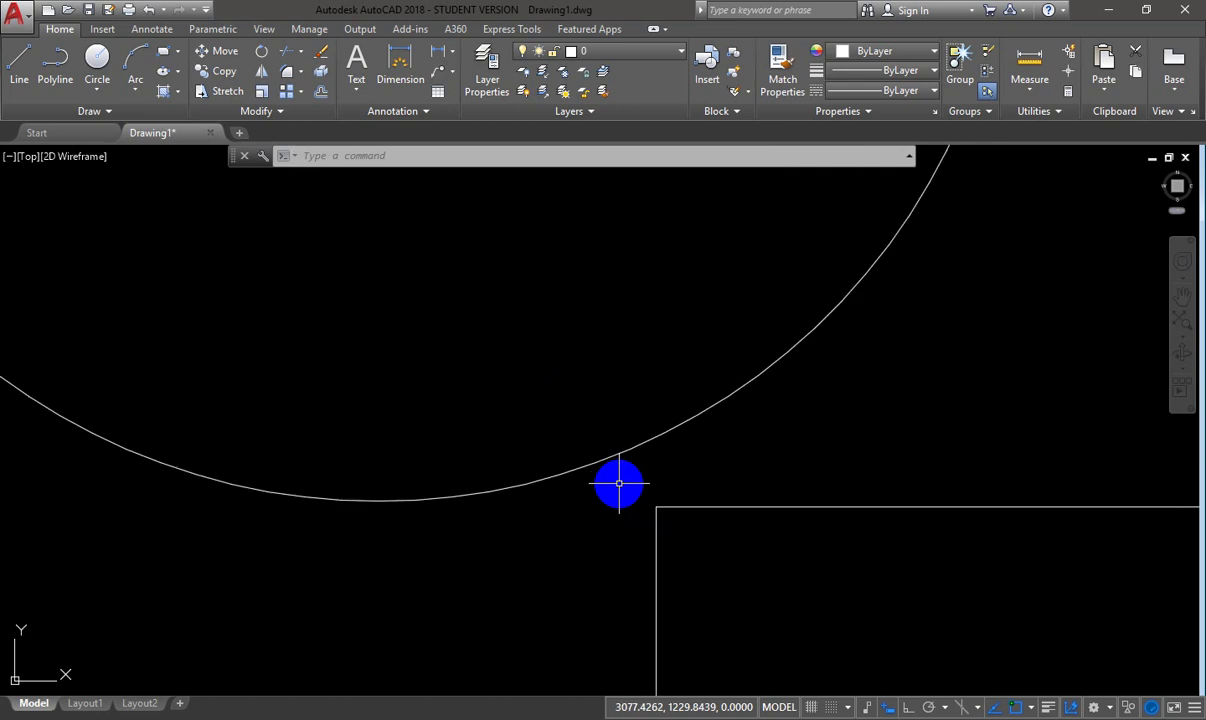
{"action": "scroll", "coordinate": [619, 484], "scroll_direction": "down", "scroll_amount": 5}
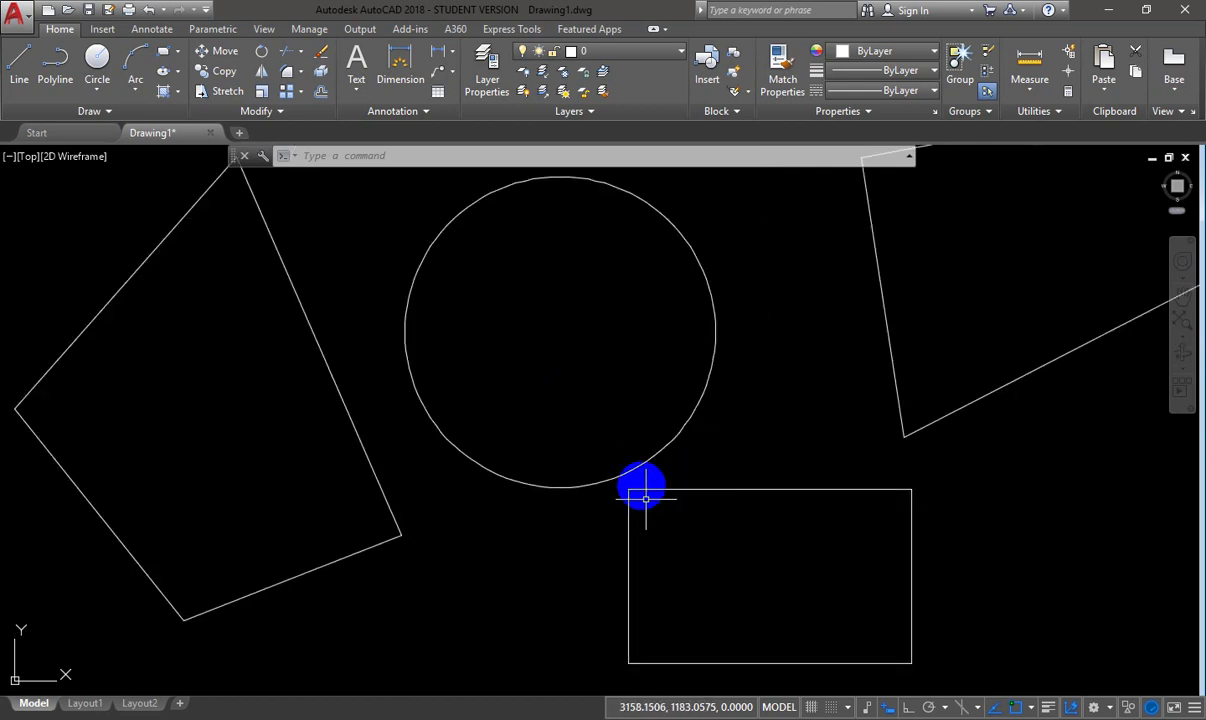
{"action": "scroll", "coordinate": [638, 484], "scroll_direction": "up", "scroll_amount": 2}
{"action": "mouse_move", "coordinate": [638, 483]}
{"action": "middle_mouse_down"}
{"action": "mouse_move", "coordinate": [549, 369]}
{"action": "mouse_move", "coordinate": [614, 417]}
{"action": "middle_mouse_up"}
{"action": "scroll", "coordinate": [584, 390], "scroll_direction": "down", "scroll_amount": 4}
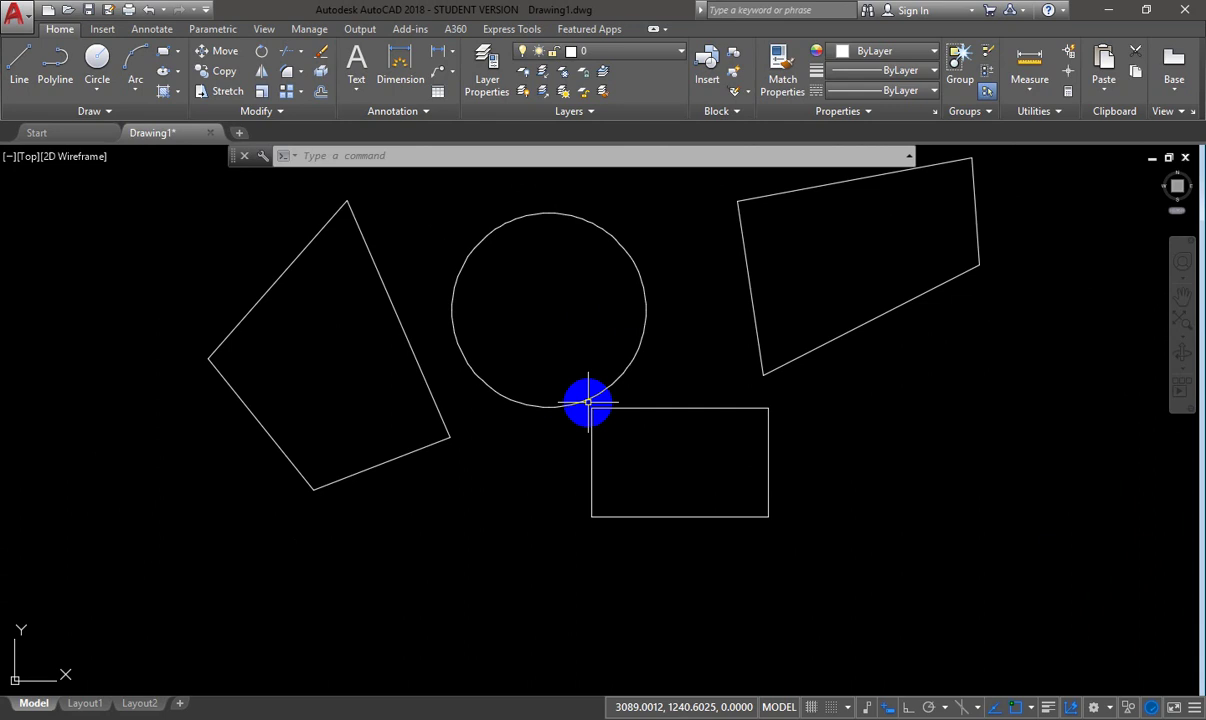
{"action": "scroll", "coordinate": [588, 402], "scroll_direction": "up", "scroll_amount": 8}
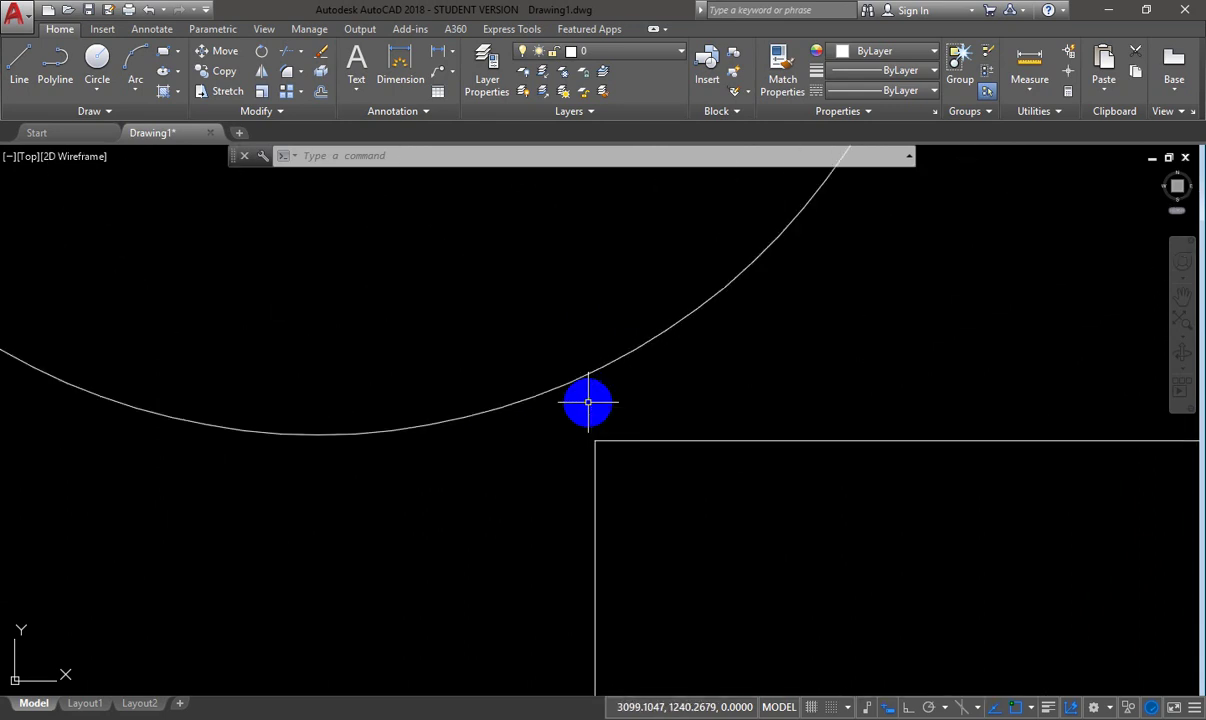
{"action": "scroll", "coordinate": [588, 402], "scroll_direction": "up", "scroll_amount": 2}
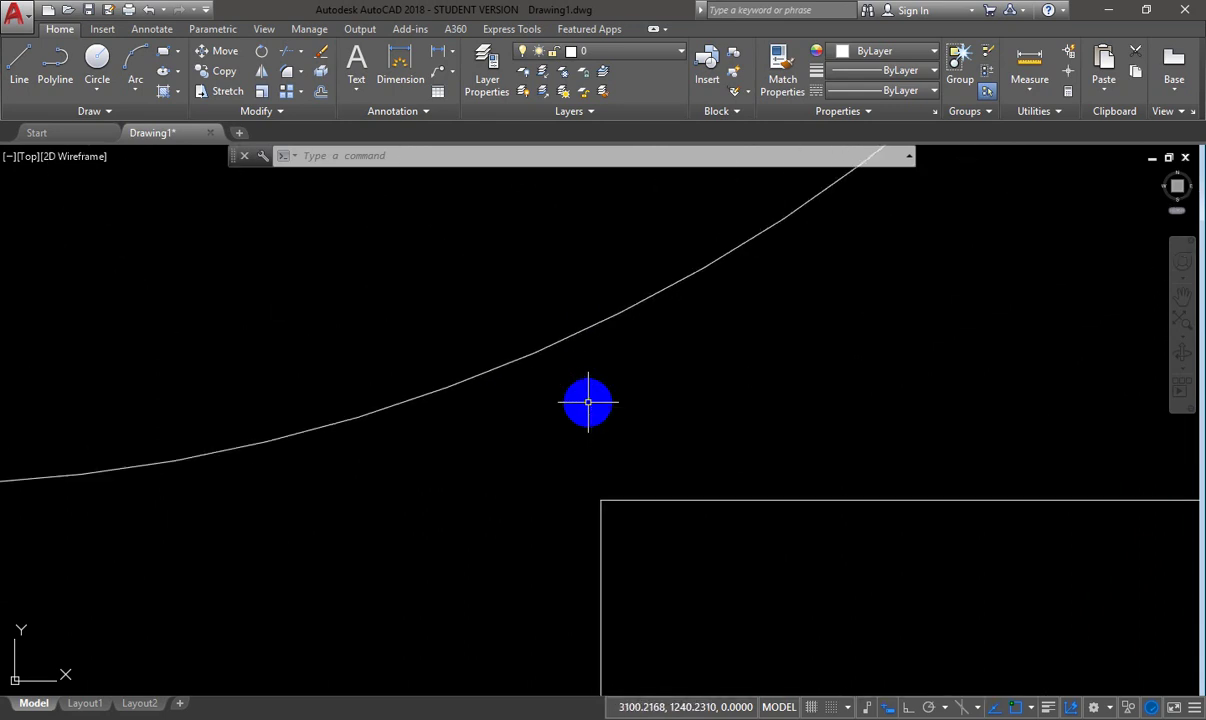
{"action": "scroll", "coordinate": [588, 402], "scroll_direction": "down", "scroll_amount": 10}
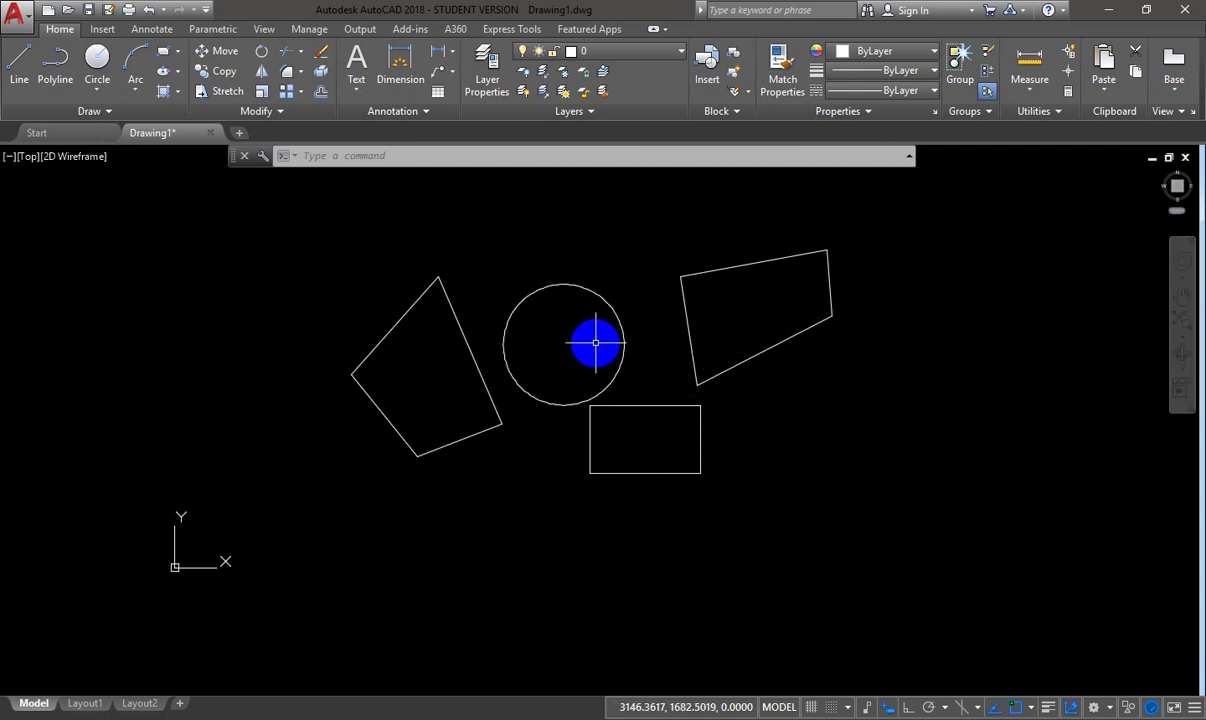
- Adjust the magnification of the drawing with the ZOOM command's real-time option and exit the command
{"action": "type", "text": "z"}
{"action": "key", "text": "Return"}
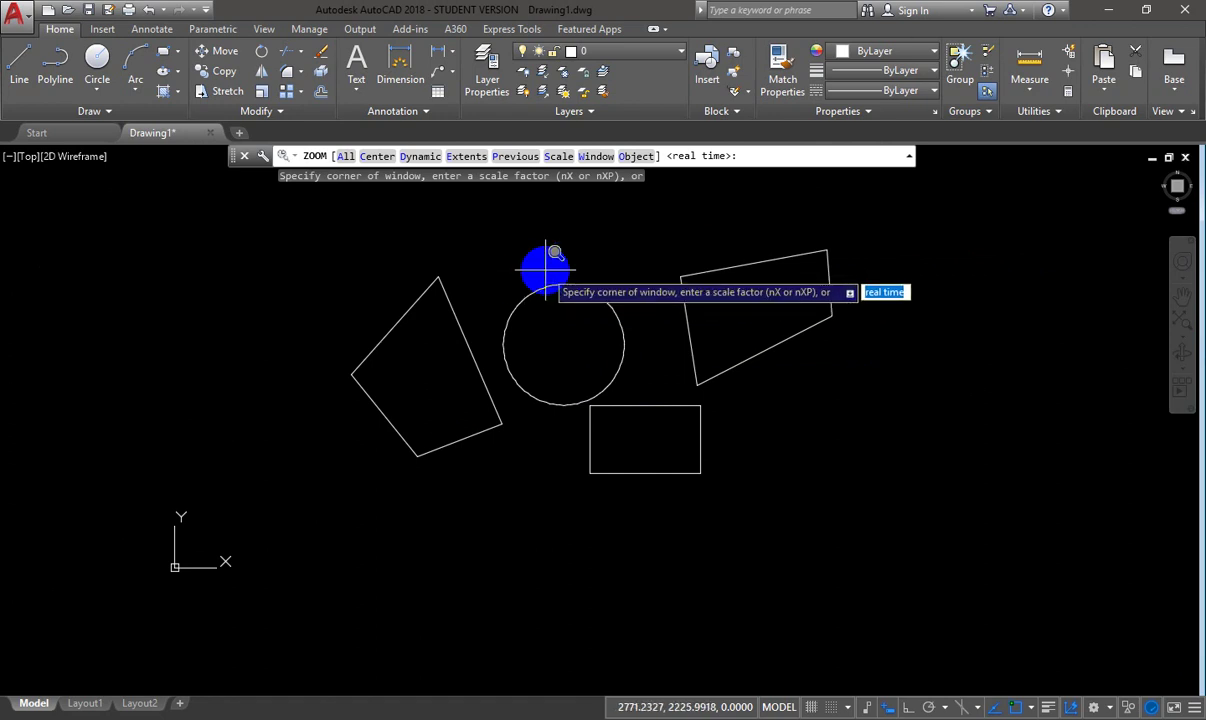
{"action": "key", "text": "Return"}
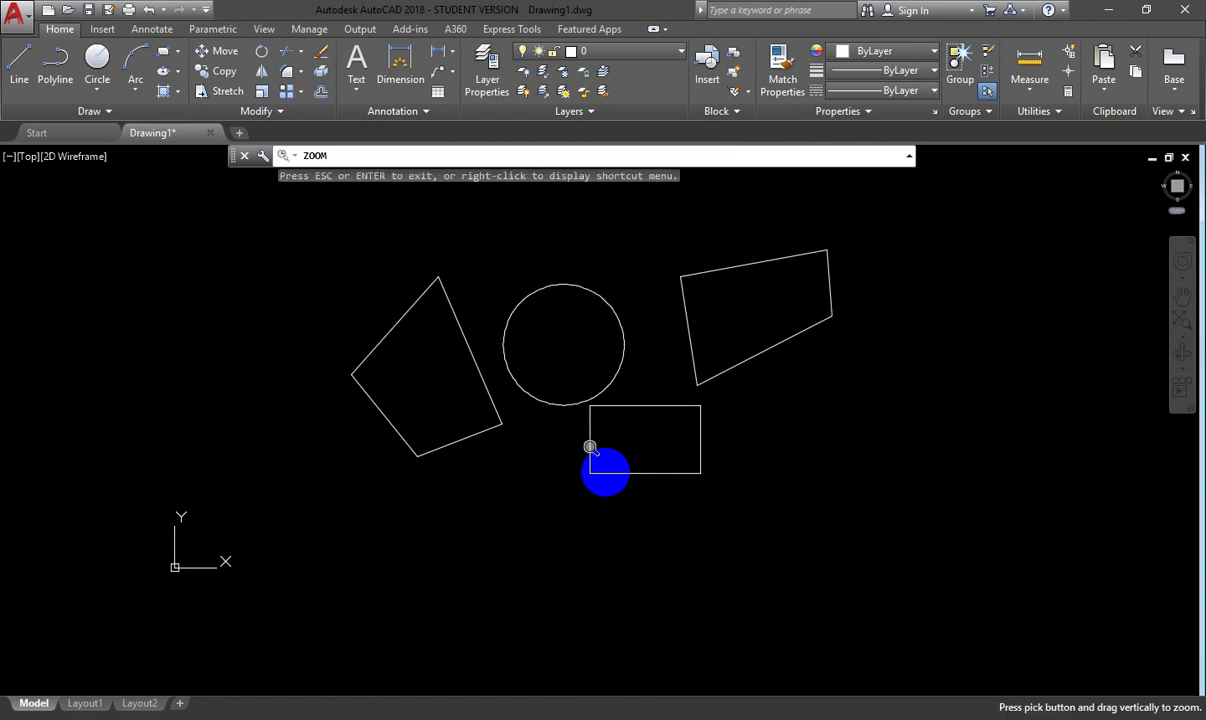
{"action": "mouse_move", "coordinate": [592, 448]}
{"action": "left_mouse_down"}
{"action": "mouse_move", "coordinate": [625, 275]}
{"action": "mouse_move", "coordinate": [616, 479]}
{"action": "mouse_move", "coordinate": [616, 277]}
{"action": "mouse_move", "coordinate": [637, 167]}
{"action": "mouse_move", "coordinate": [649, 237]}
{"action": "mouse_move", "coordinate": [622, 511]}
{"action": "mouse_move", "coordinate": [622, 491]}
{"action": "left_mouse_up"}
{"action": "key", "text": "Escape"}
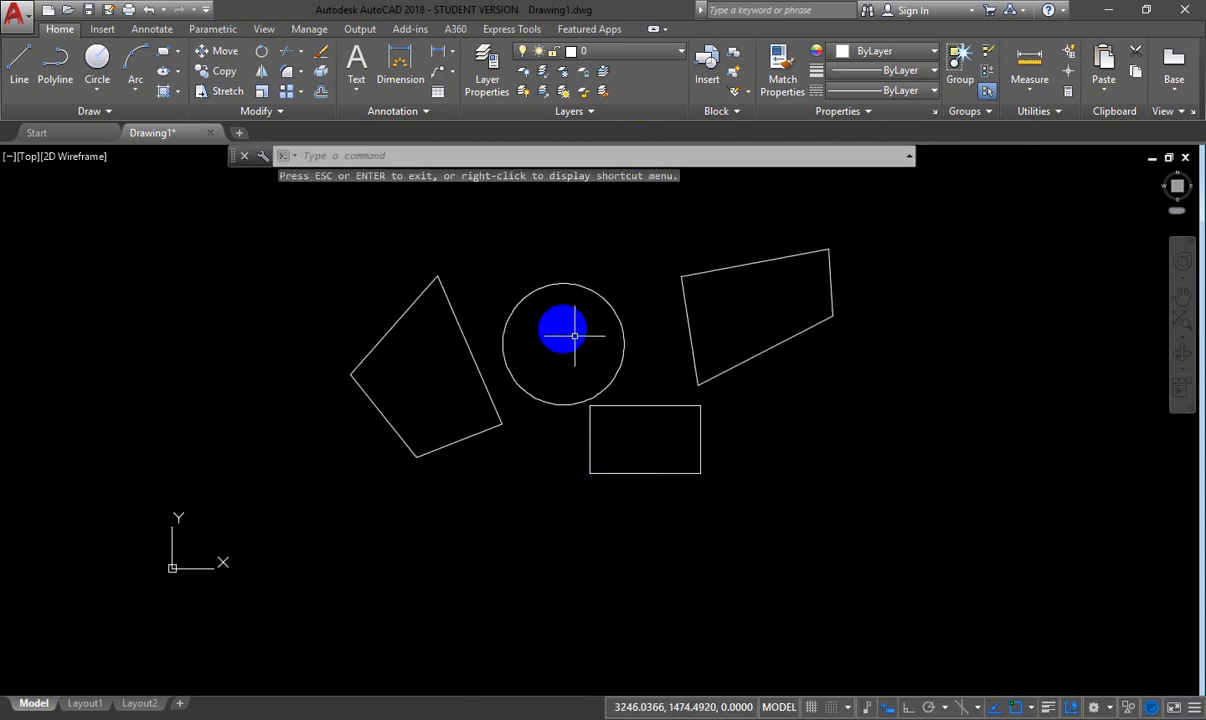
- Examine the circle and its neighbouring shapes at several magnifications, and bring the empty area to the right of the polyline into view
{"action": "scroll", "coordinate": [566, 335], "scroll_direction": "up", "scroll_amount": 2}
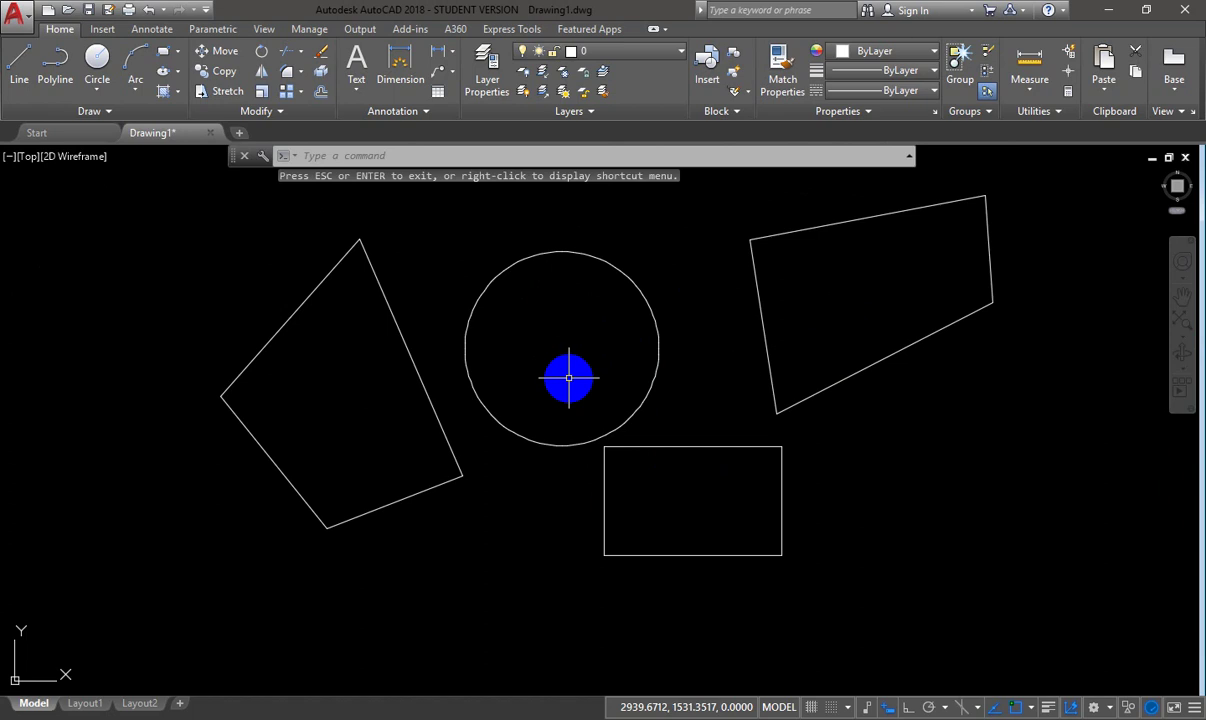
{"action": "scroll", "coordinate": [569, 377], "scroll_direction": "down", "scroll_amount": 2}
{"action": "scroll", "coordinate": [569, 377], "scroll_direction": "up", "scroll_amount": 2}
{"action": "scroll", "coordinate": [569, 377], "scroll_direction": "down", "scroll_amount": 2}
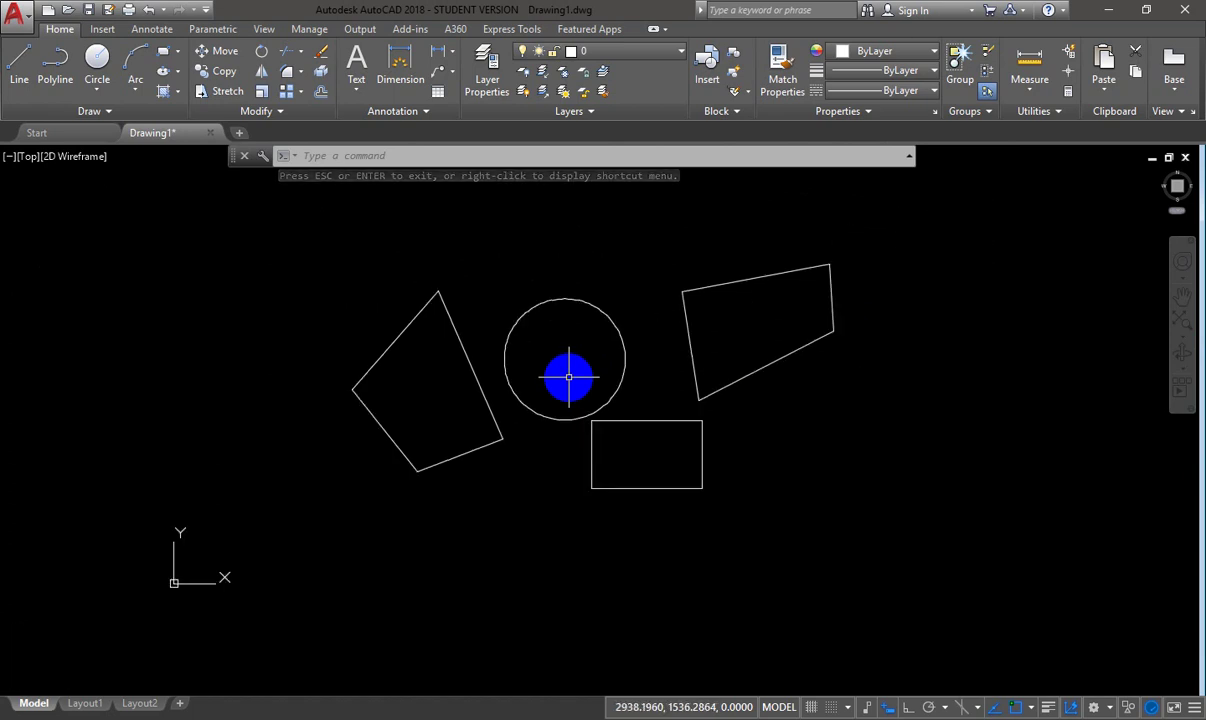
{"action": "scroll", "coordinate": [569, 377], "scroll_direction": "down", "scroll_amount": 1}
{"action": "scroll", "coordinate": [569, 377], "scroll_direction": "up", "scroll_amount": 4}
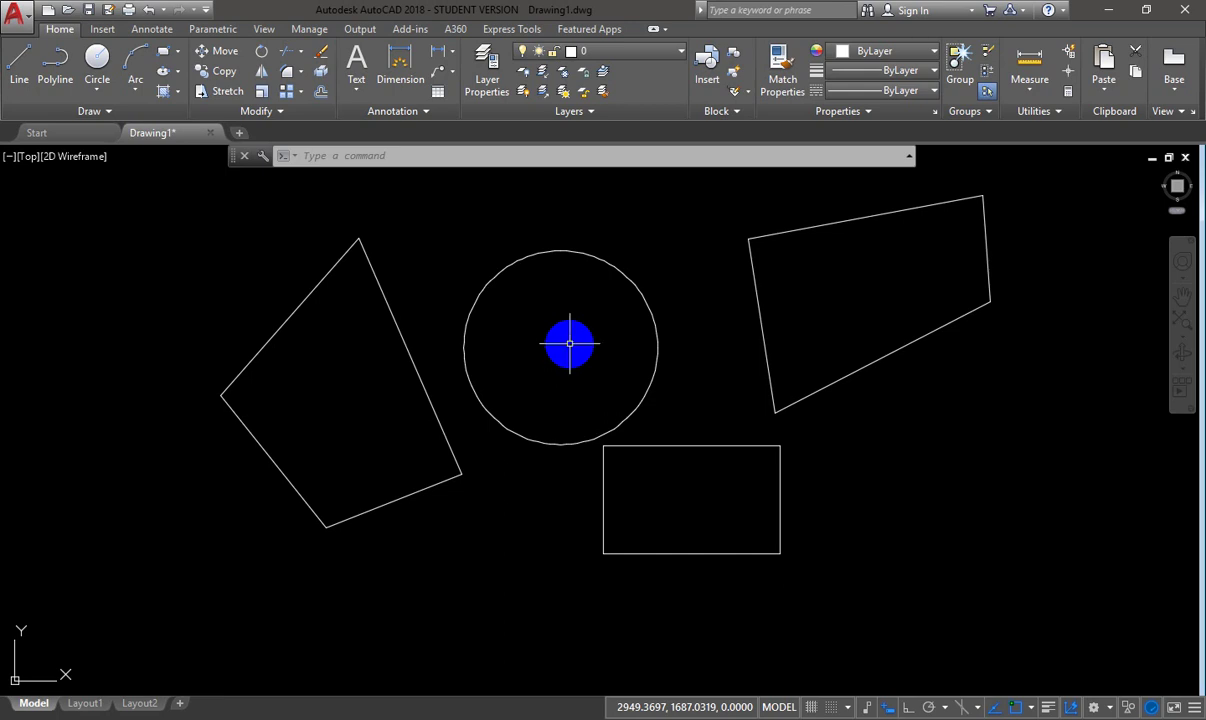
{"action": "scroll", "coordinate": [569, 344], "scroll_direction": "up", "scroll_amount": 2}
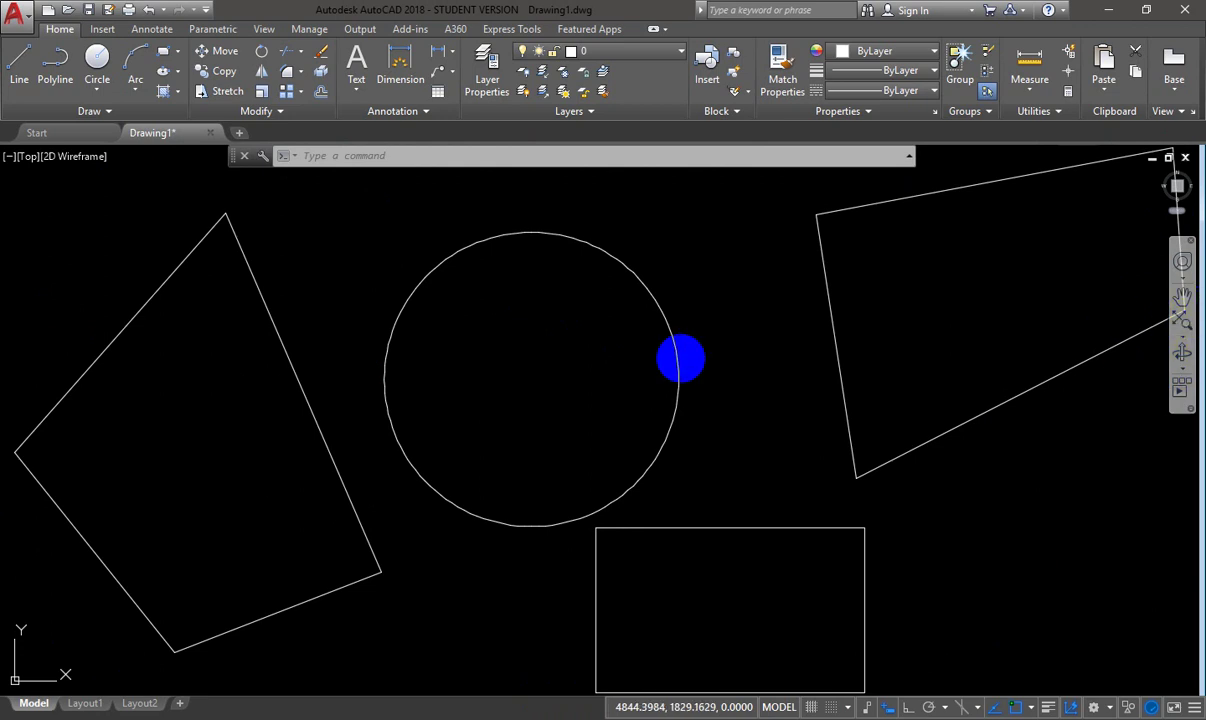
{"action": "scroll", "coordinate": [681, 357], "scroll_direction": "down", "scroll_amount": 2}
{"action": "middle_click_drag", "start_coordinate": [681, 357], "coordinate": [370, 405]}
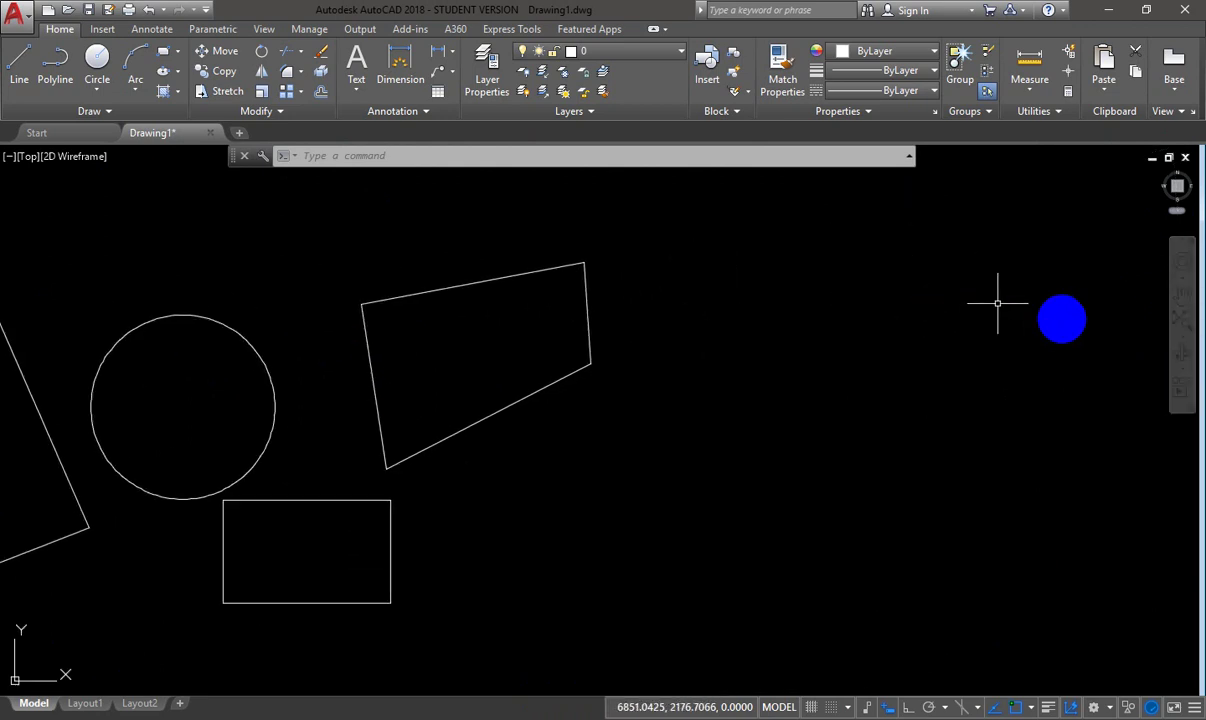
- Fit all shapes in view with Zoom Extents, reduce the magnification, and shift the view so empty space lies right of the shapes
{"action": "left_click", "coordinate": [1183, 320]}
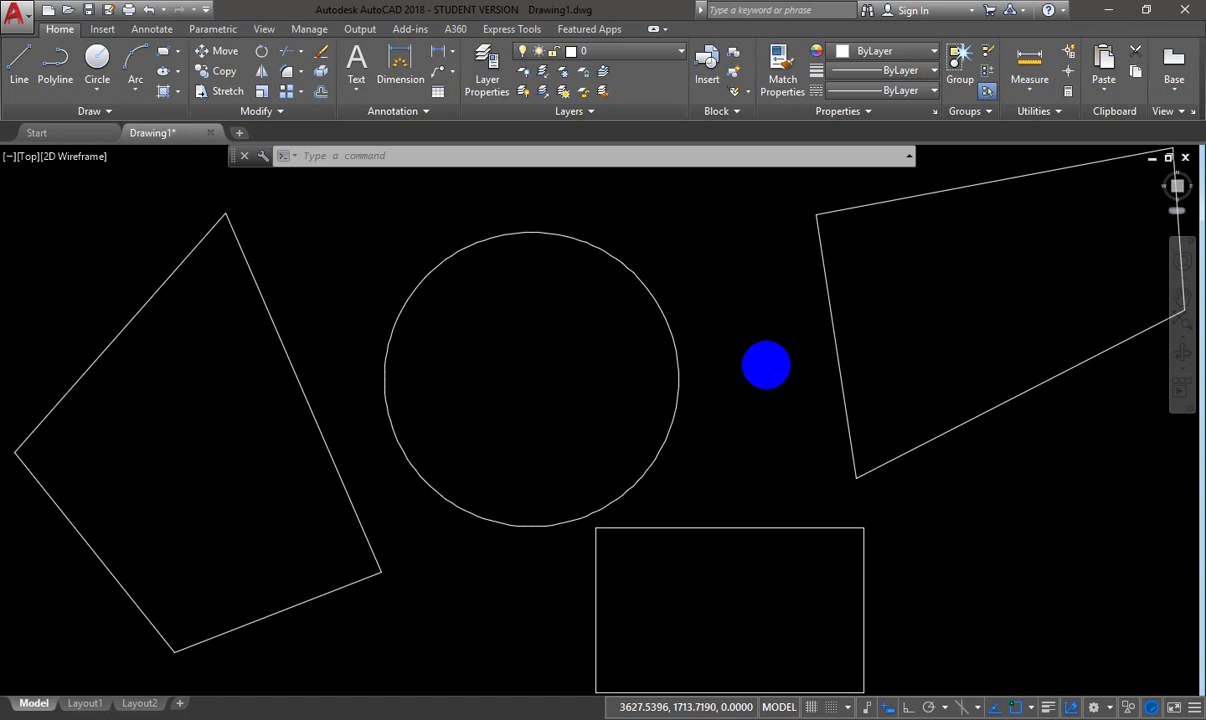
{"action": "scroll", "coordinate": [766, 365], "scroll_direction": "down", "scroll_amount": 2}
{"action": "scroll", "coordinate": [766, 365], "scroll_direction": "down", "scroll_amount": 2}
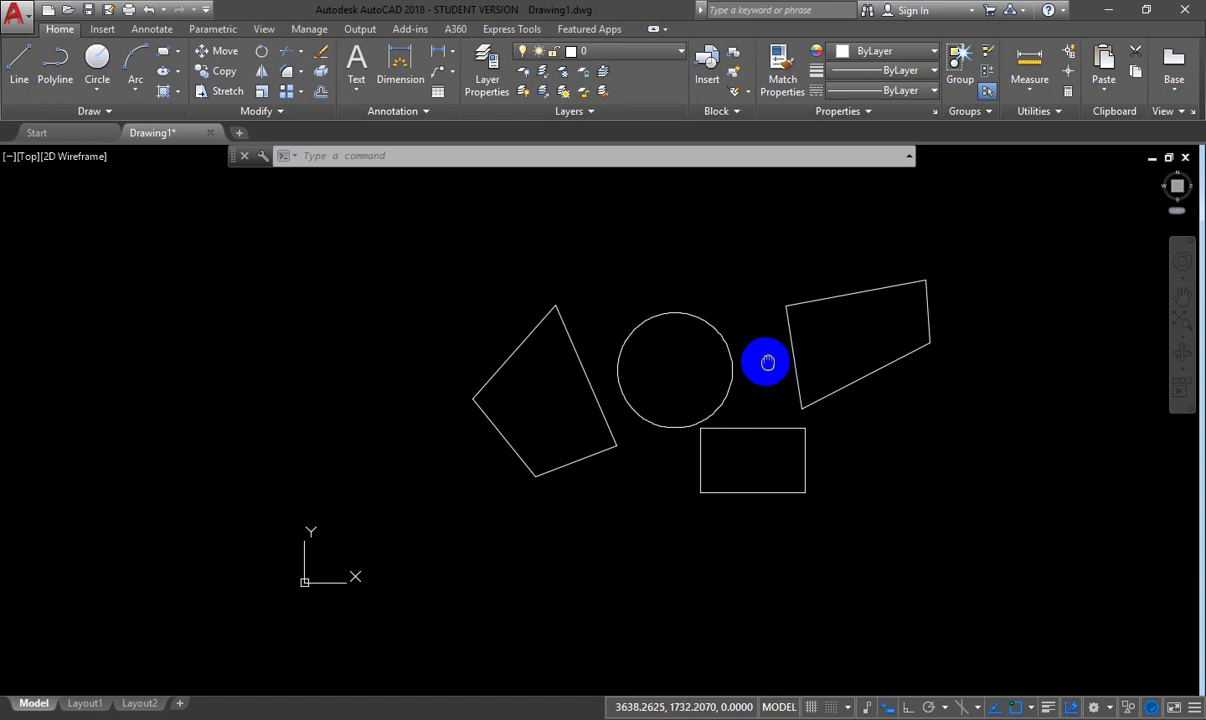
{"action": "mouse_move", "coordinate": [767, 362]}
{"action": "middle_mouse_down"}
{"action": "mouse_move", "coordinate": [487, 345]}
{"action": "mouse_move", "coordinate": [395, 372]}
{"action": "mouse_move", "coordinate": [525, 434]}
{"action": "mouse_move", "coordinate": [555, 371]}
{"action": "mouse_move", "coordinate": [474, 296]}
{"action": "mouse_move", "coordinate": [375, 298]}
{"action": "middle_mouse_up"}
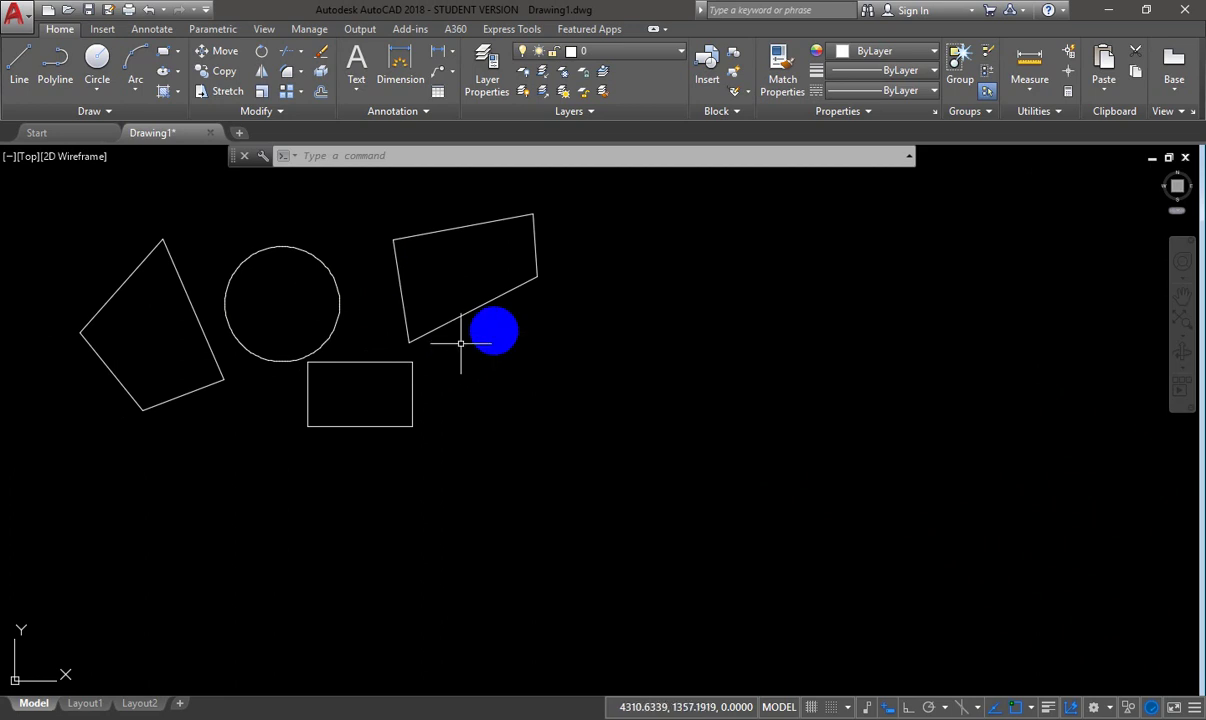
- Select the circle, pan the drawing in several directions while it stays selected, and clear the selection
{"action": "left_click", "coordinate": [313, 349]}
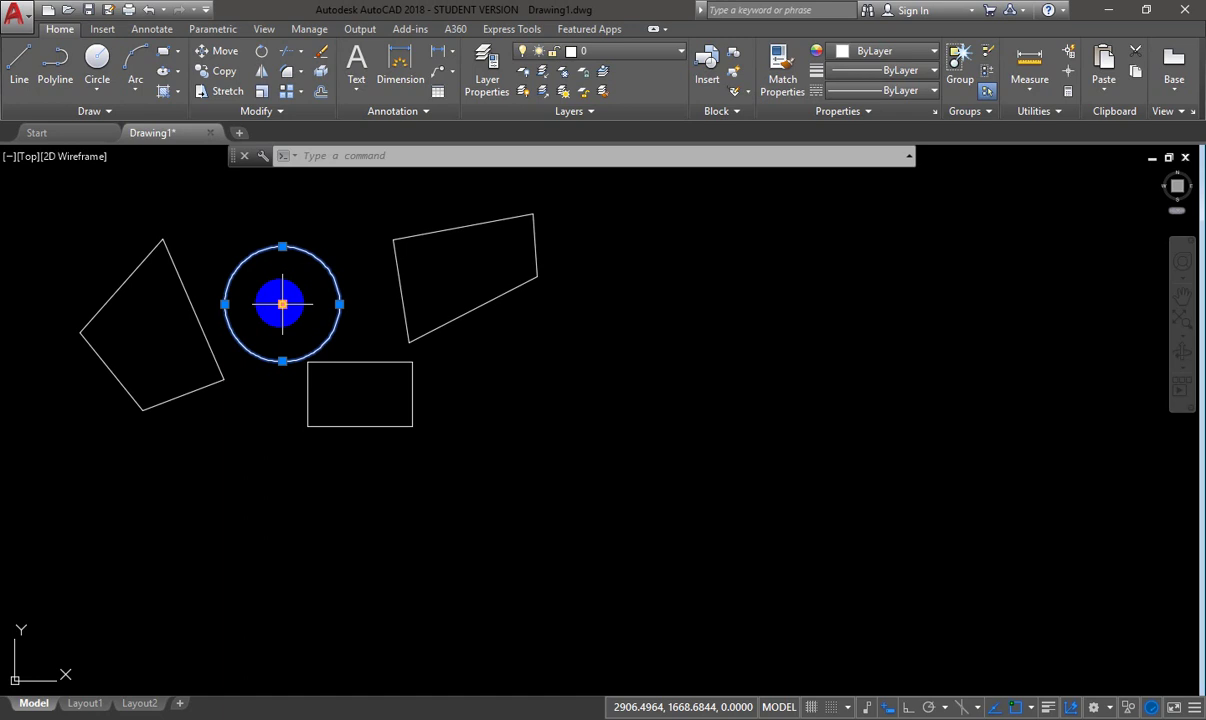
{"action": "middle_click_drag", "start_coordinate": [331, 339], "coordinate": [724, 407]}
{"action": "middle_click_drag", "start_coordinate": [565, 377], "coordinate": [695, 377]}
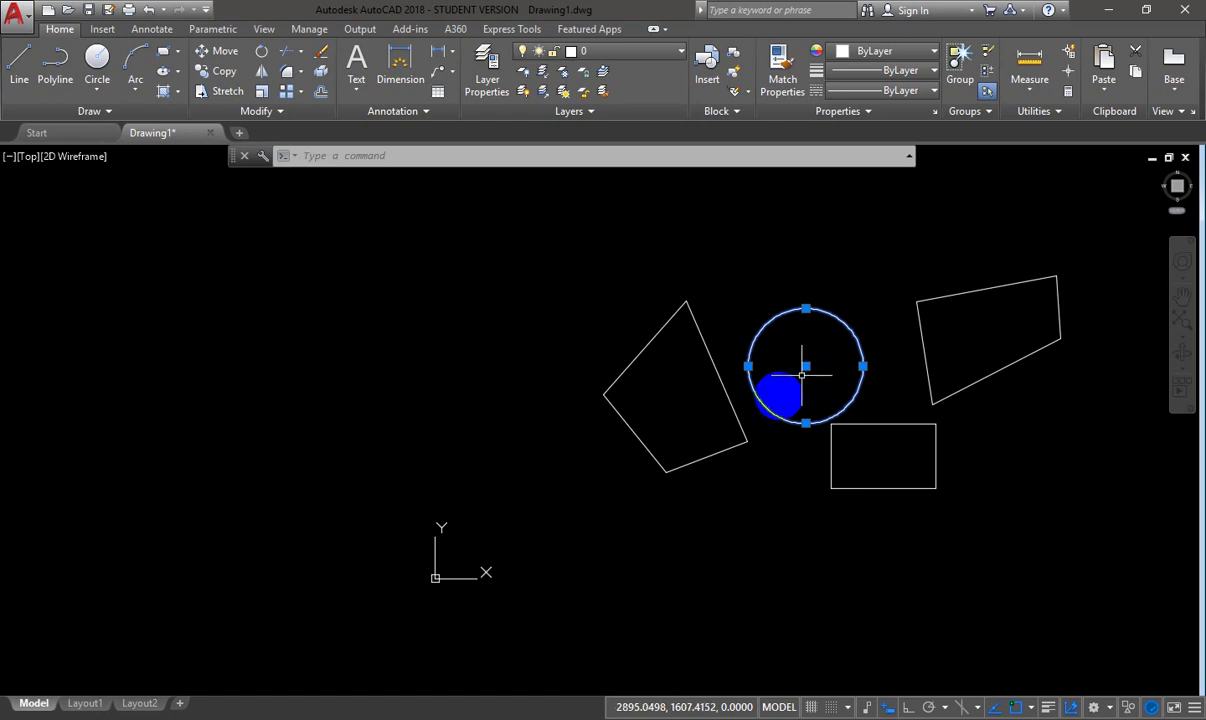
{"action": "middle_click_drag", "start_coordinate": [773, 417], "coordinate": [460, 430]}
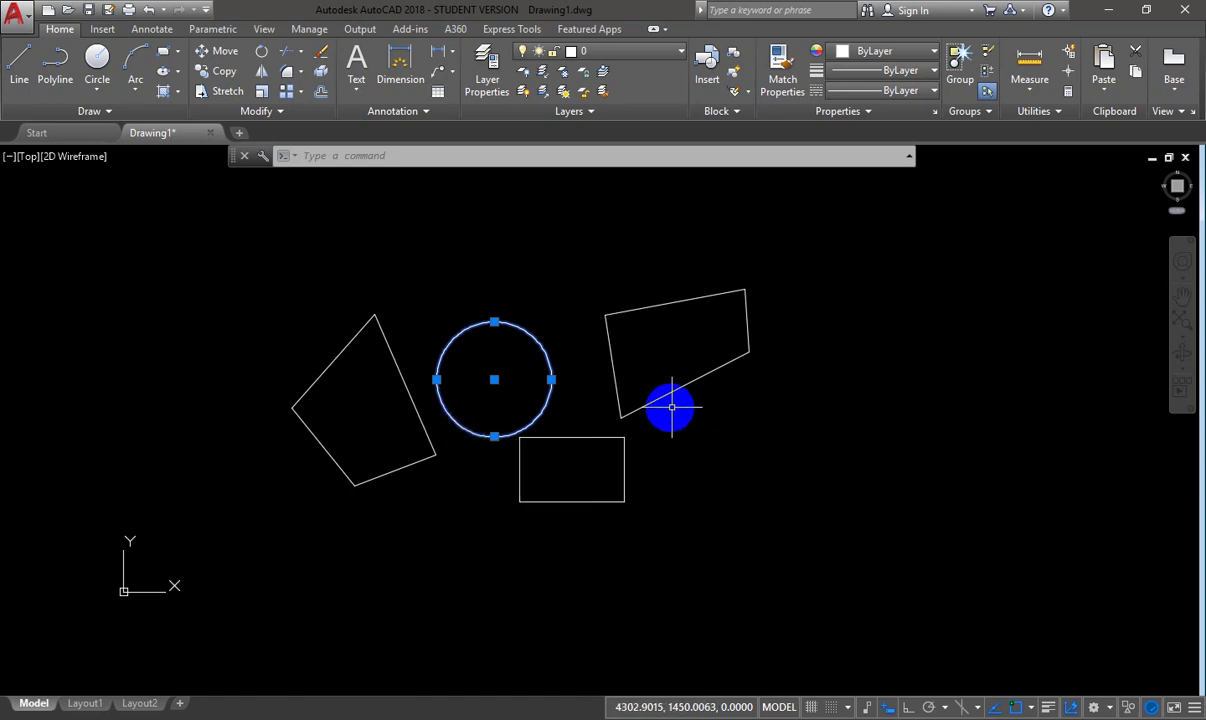
{"action": "middle_click_drag", "start_coordinate": [650, 426], "coordinate": [548, 350]}
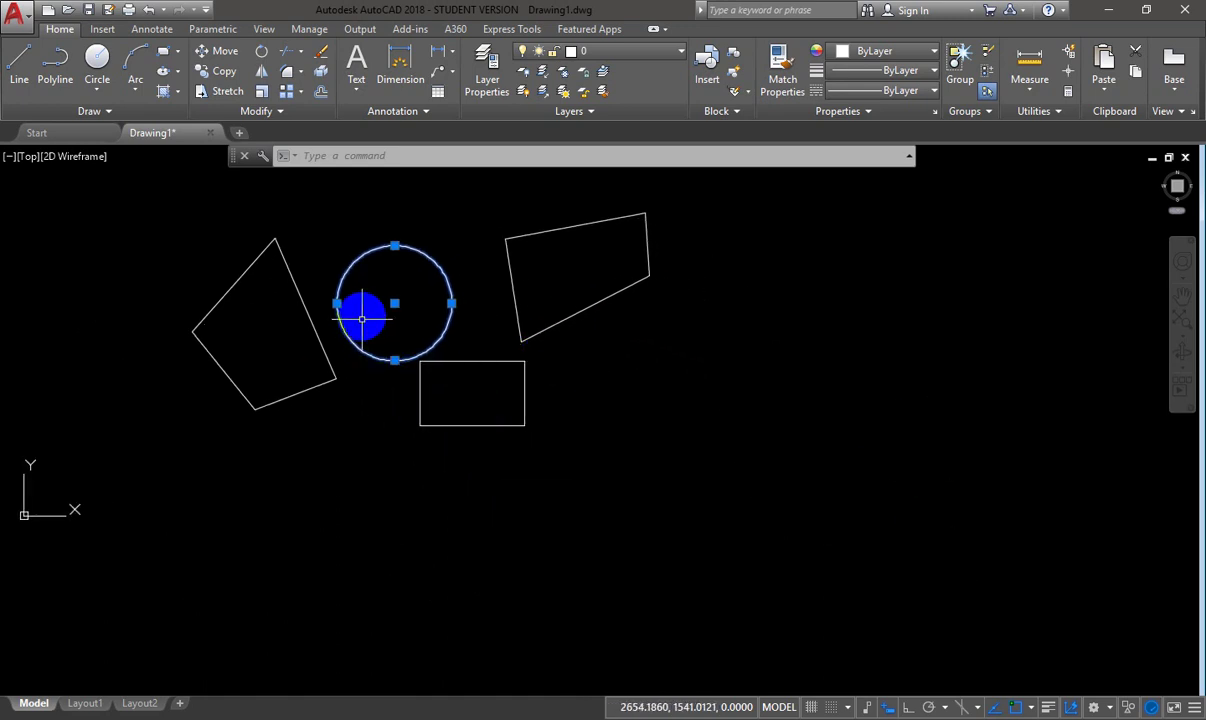
{"action": "middle_click_drag", "start_coordinate": [362, 318], "coordinate": [422, 363]}
{"action": "key", "text": "Escape"}
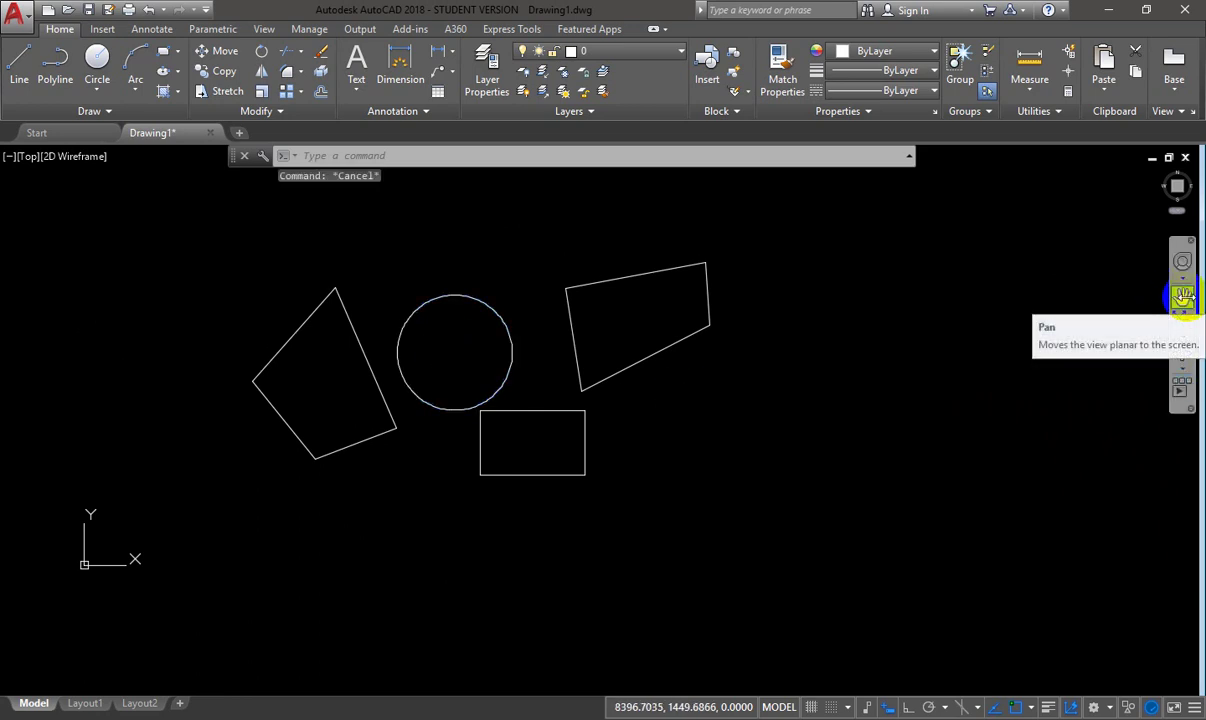
- Shift the shapes leftward and back to the right with the PAN command, exiting the command after each move
{"action": "left_click", "coordinate": [1182, 296]}
{"action": "mouse_move", "coordinate": [770, 326]}
{"action": "left_mouse_down"}
{"action": "mouse_move", "coordinate": [800, 326]}
{"action": "mouse_move", "coordinate": [638, 369]}
{"action": "mouse_move", "coordinate": [541, 336]}
{"action": "mouse_move", "coordinate": [431, 334]}
{"action": "mouse_move", "coordinate": [633, 350]}
{"action": "mouse_move", "coordinate": [741, 408]}
{"action": "mouse_move", "coordinate": [490, 372]}
{"action": "mouse_move", "coordinate": [512, 366]}
{"action": "mouse_move", "coordinate": [491, 346]}
{"action": "left_mouse_up"}
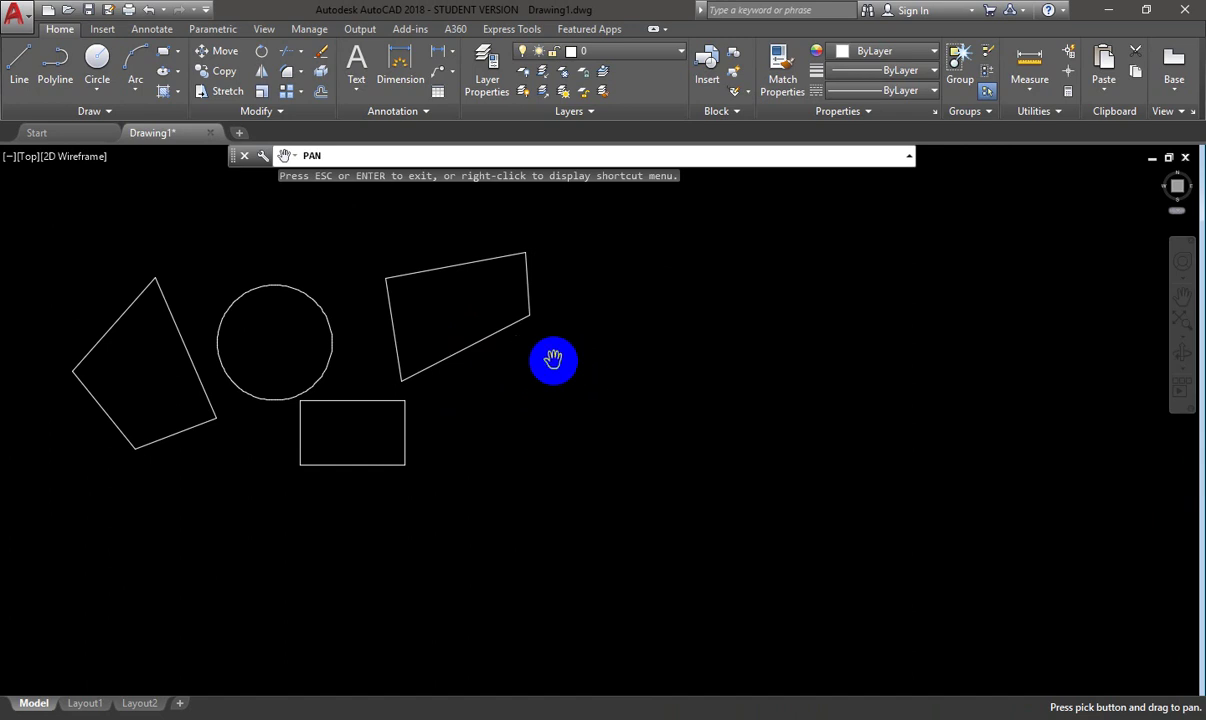
{"action": "key", "text": "Escape"}
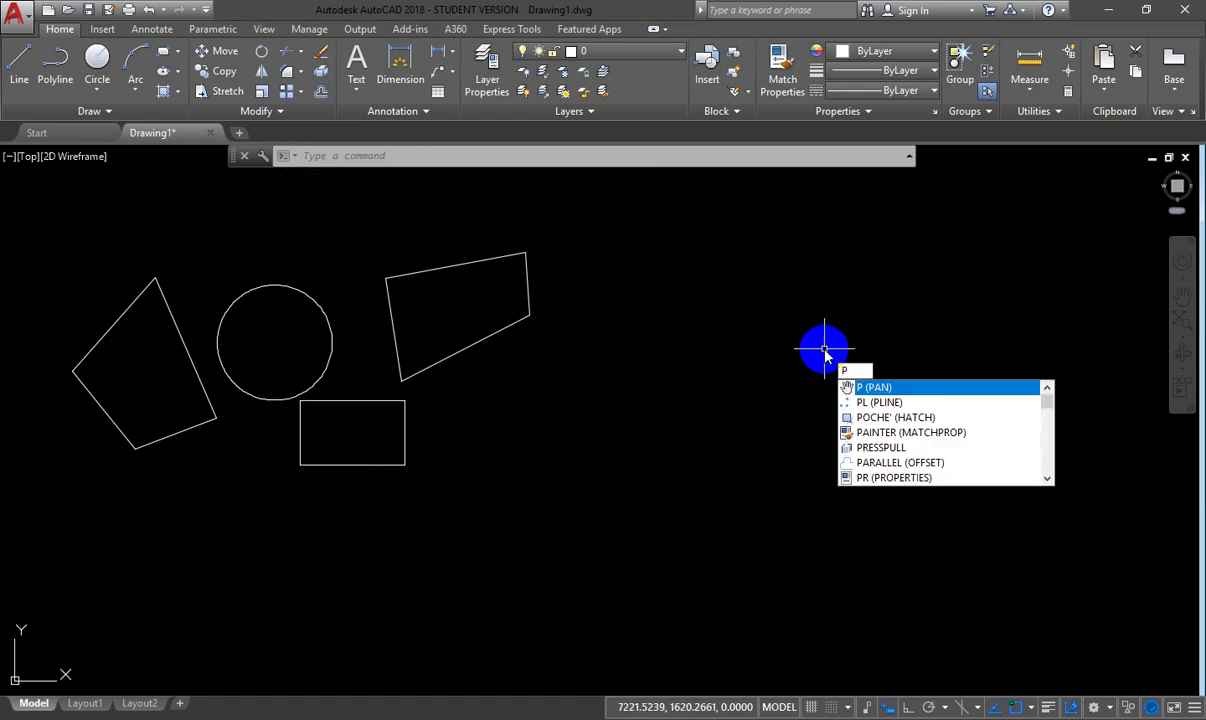
{"action": "key", "text": "Return"}
{"action": "mouse_move", "coordinate": [806, 347]}
{"action": "left_mouse_down"}
{"action": "mouse_move", "coordinate": [724, 394]}
{"action": "mouse_move", "coordinate": [891, 360]}
{"action": "left_mouse_up"}
{"action": "key", "text": "Escape"}
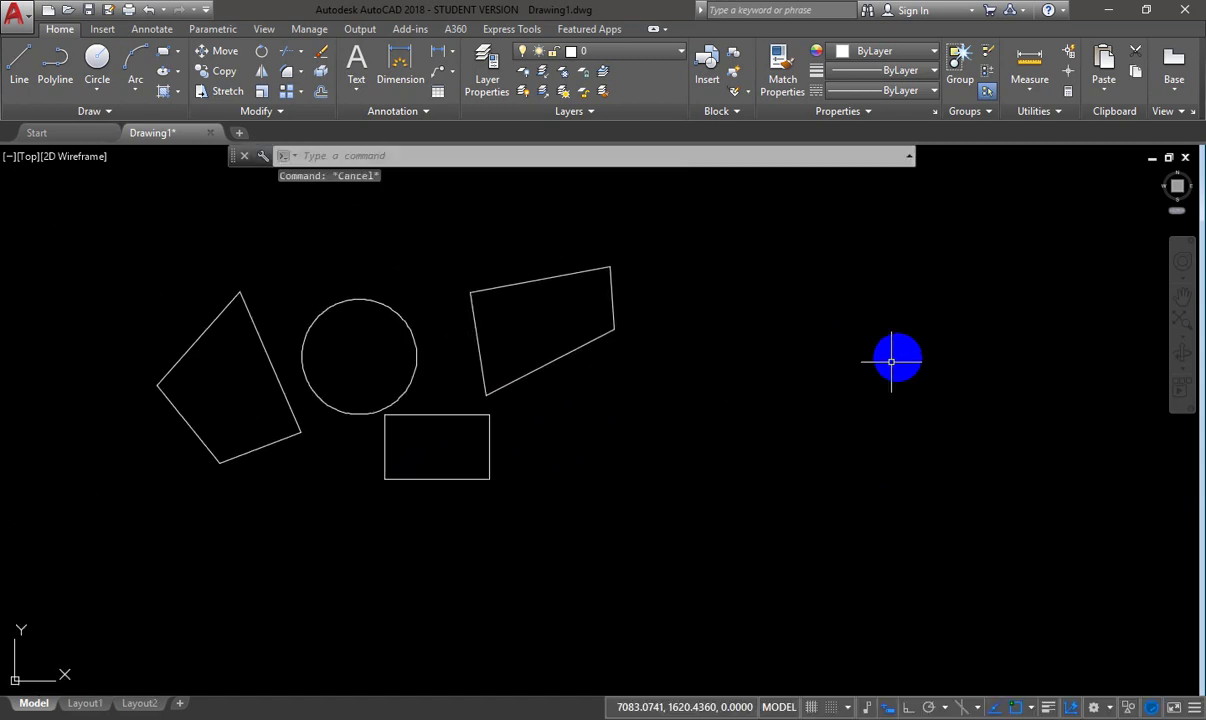
- Magnify the upper corner of the leftmost quadrilateral with Zoom Window, and return to the preceding view with Zoom Previous
{"action": "left_click", "coordinate": [1185, 343]}
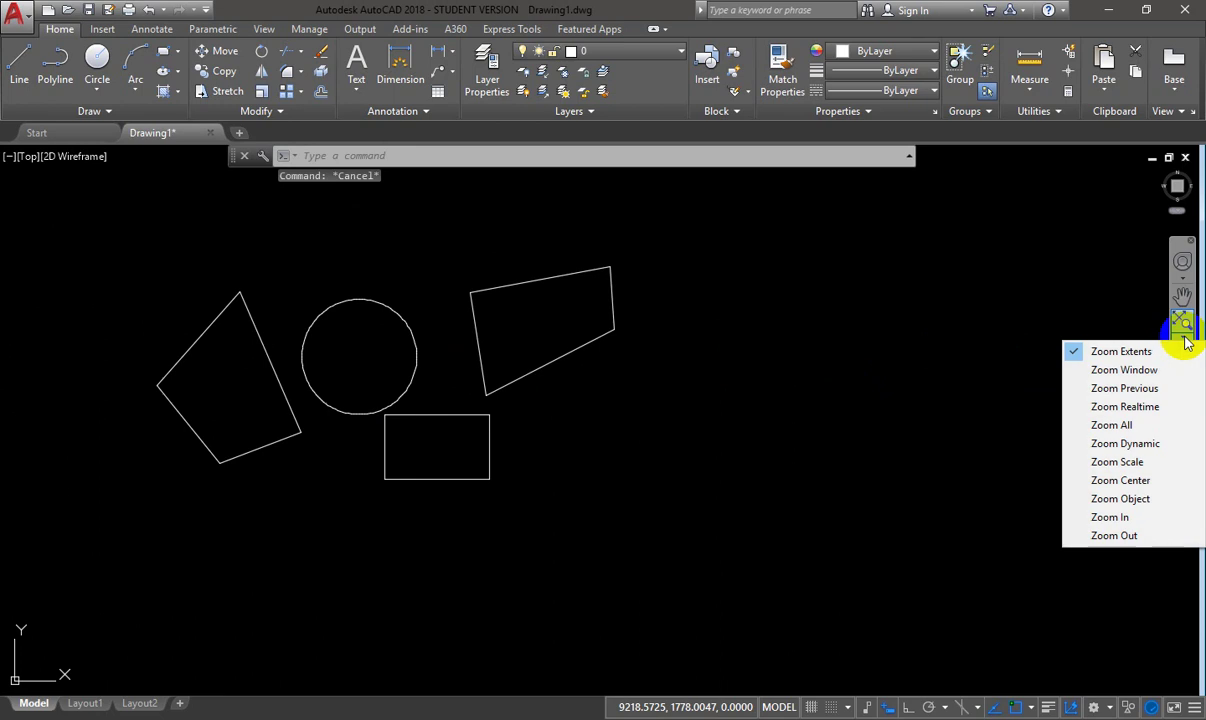
{"action": "left_click", "coordinate": [1100, 370]}
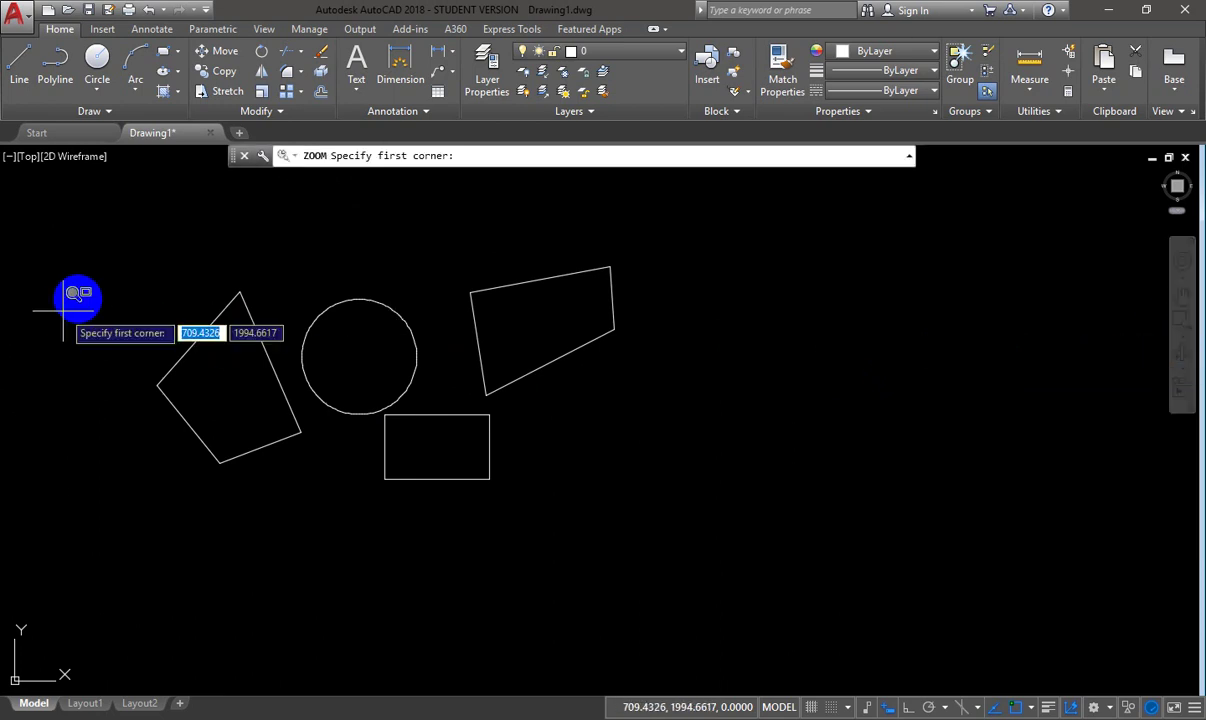
{"action": "left_click", "coordinate": [134, 272]}
{"action": "left_click", "coordinate": [352, 374]}
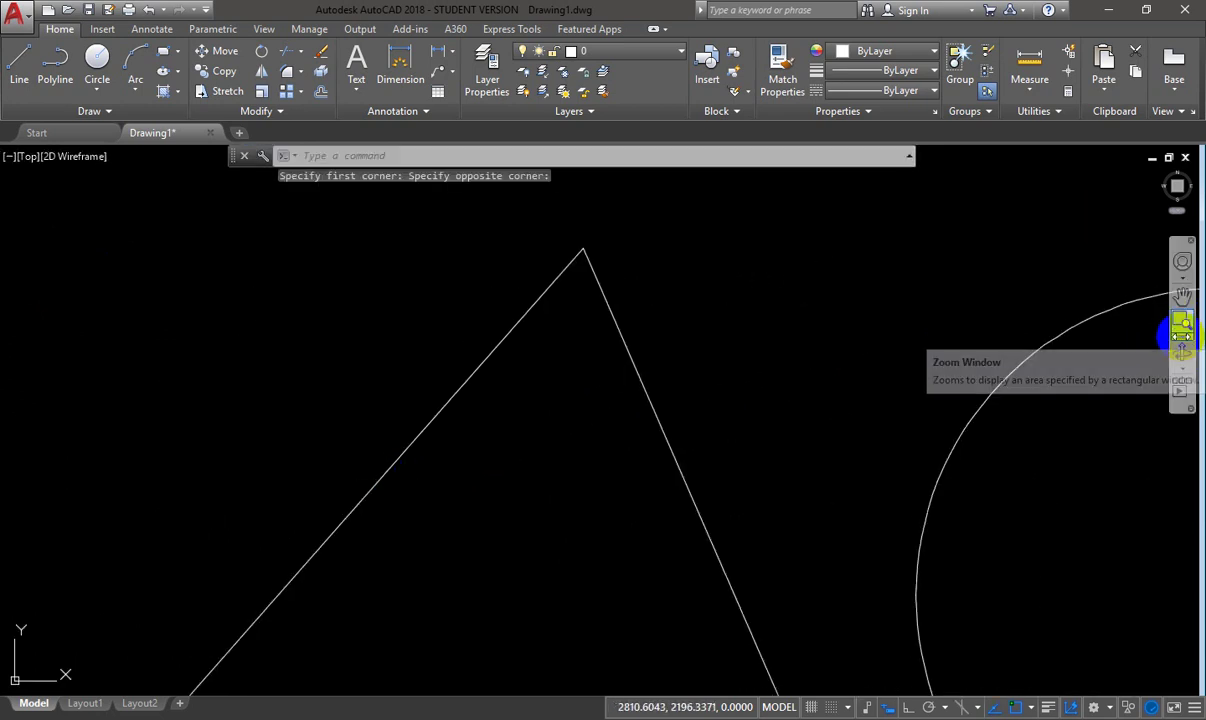
{"action": "left_click", "coordinate": [1183, 336]}
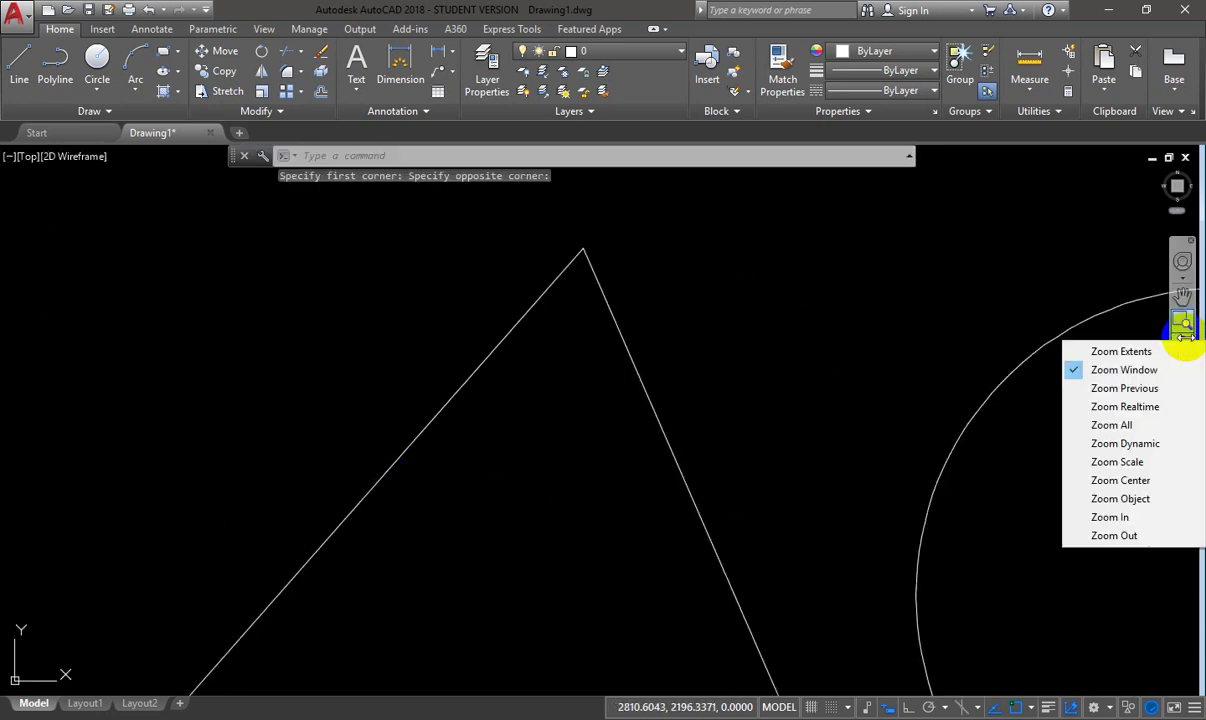
{"action": "left_click", "coordinate": [1150, 388]}
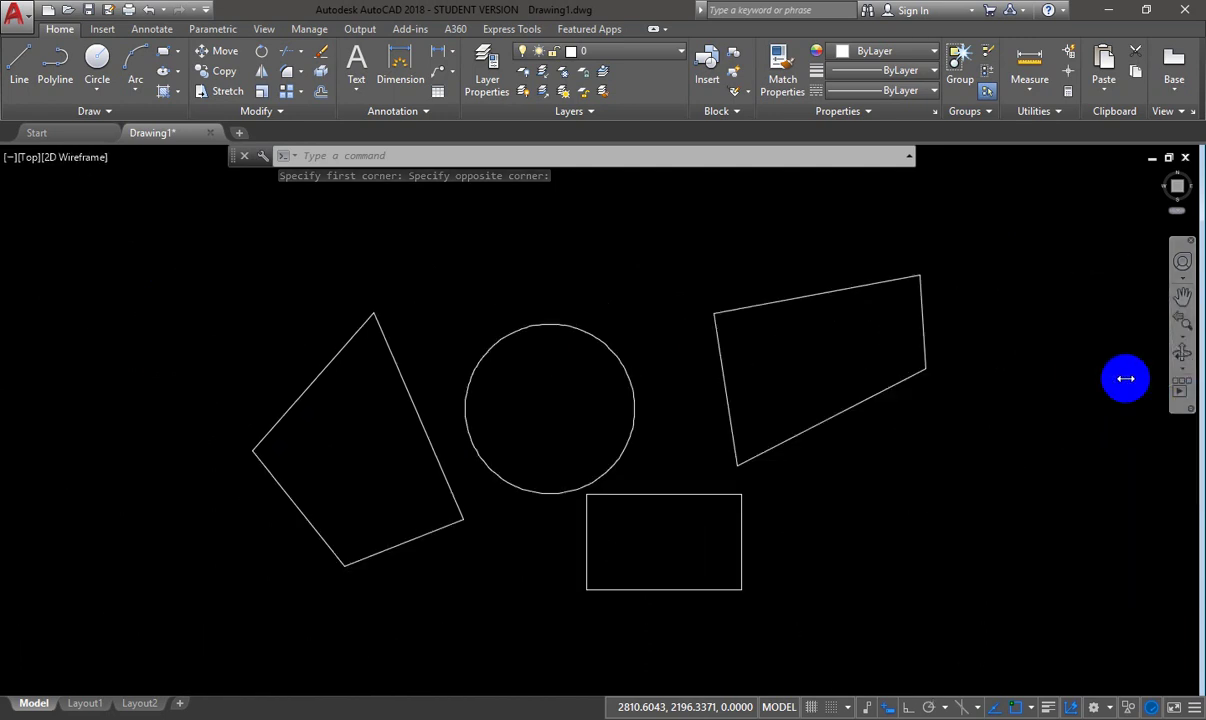
- Fill the view with the polyline quadrilateral right of the circle using Zoom Object
{"action": "left_click", "coordinate": [1183, 341]}
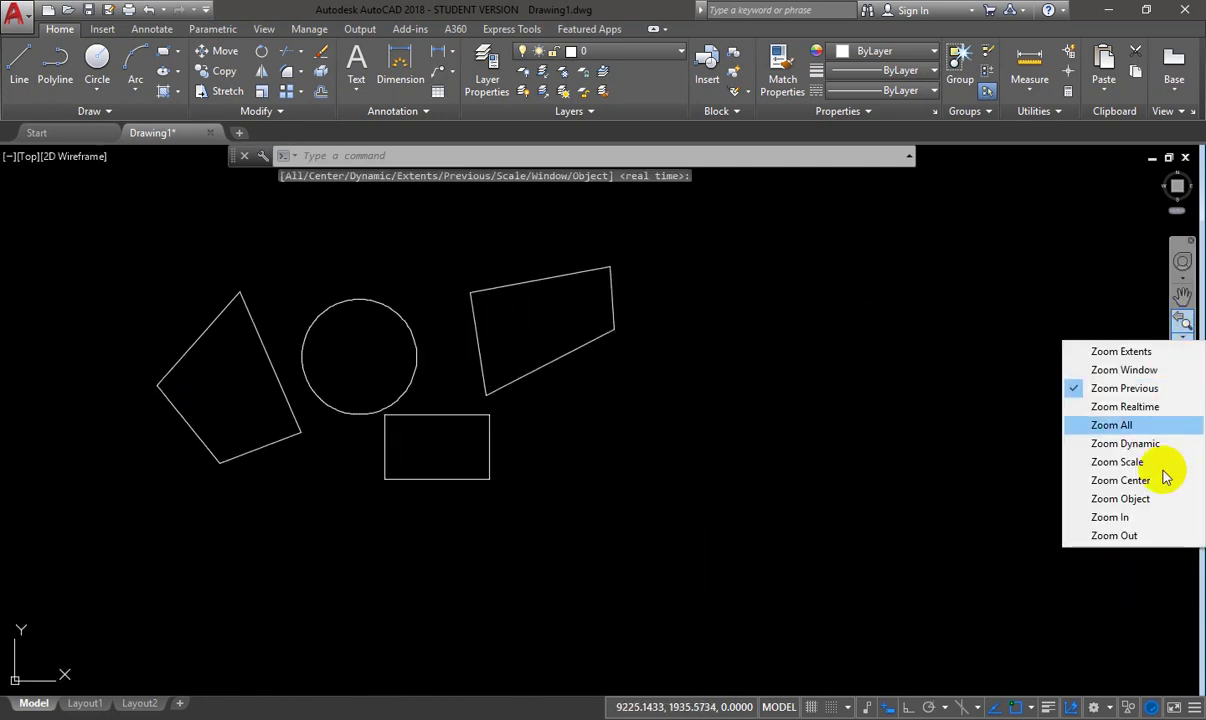
{"action": "left_click", "coordinate": [1115, 498]}
{"action": "left_click", "coordinate": [585, 348]}
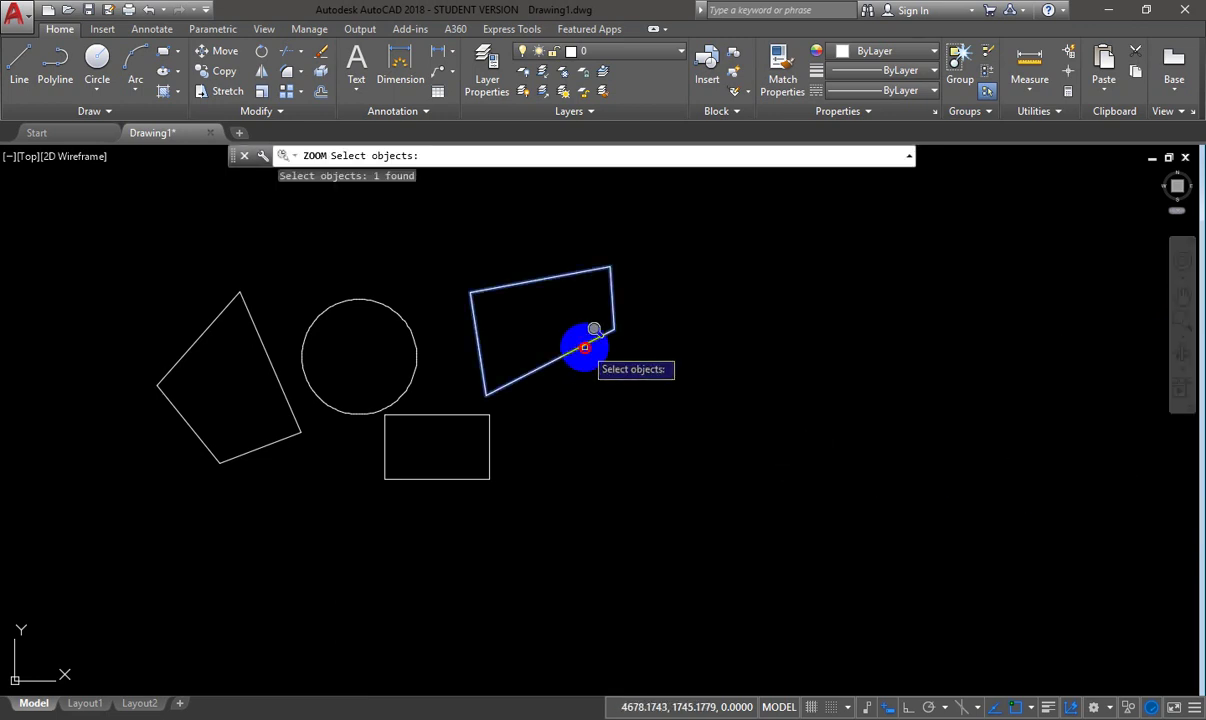
{"action": "key", "text": "Return"}
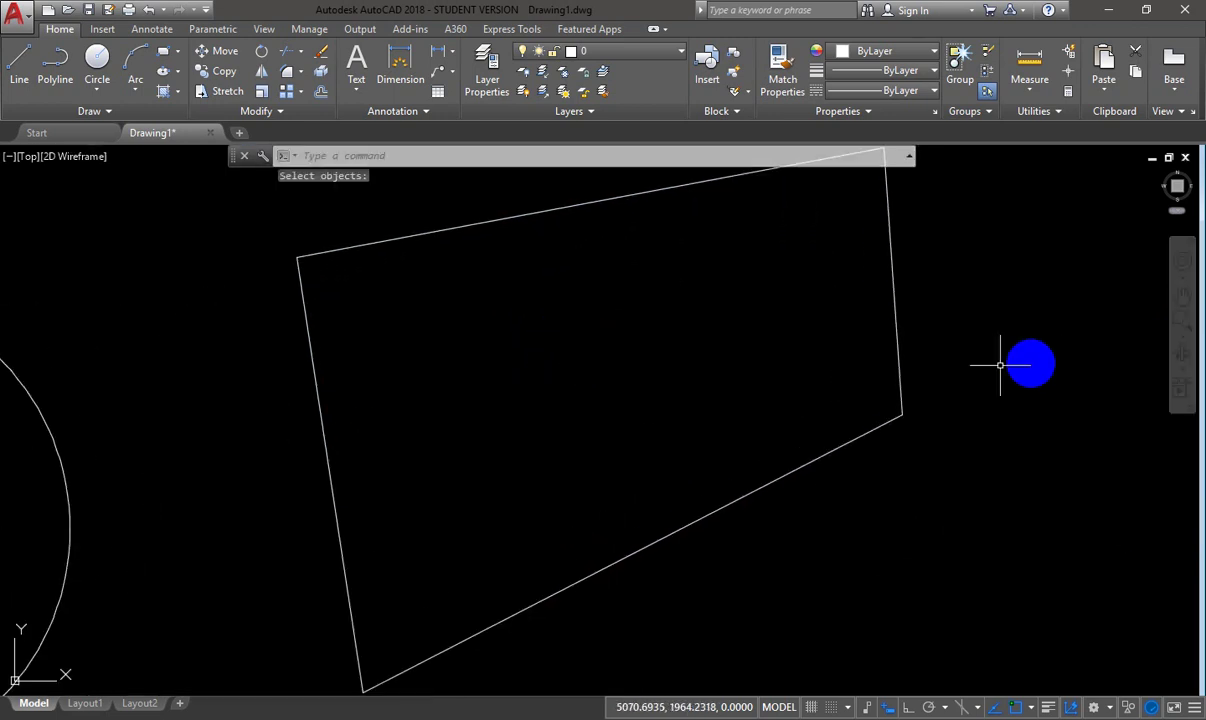
- Centre the view near the left edge of the magnified quadrilateral with Zoom Center, using a view height of 500
{"action": "left_click", "coordinate": [1183, 344]}
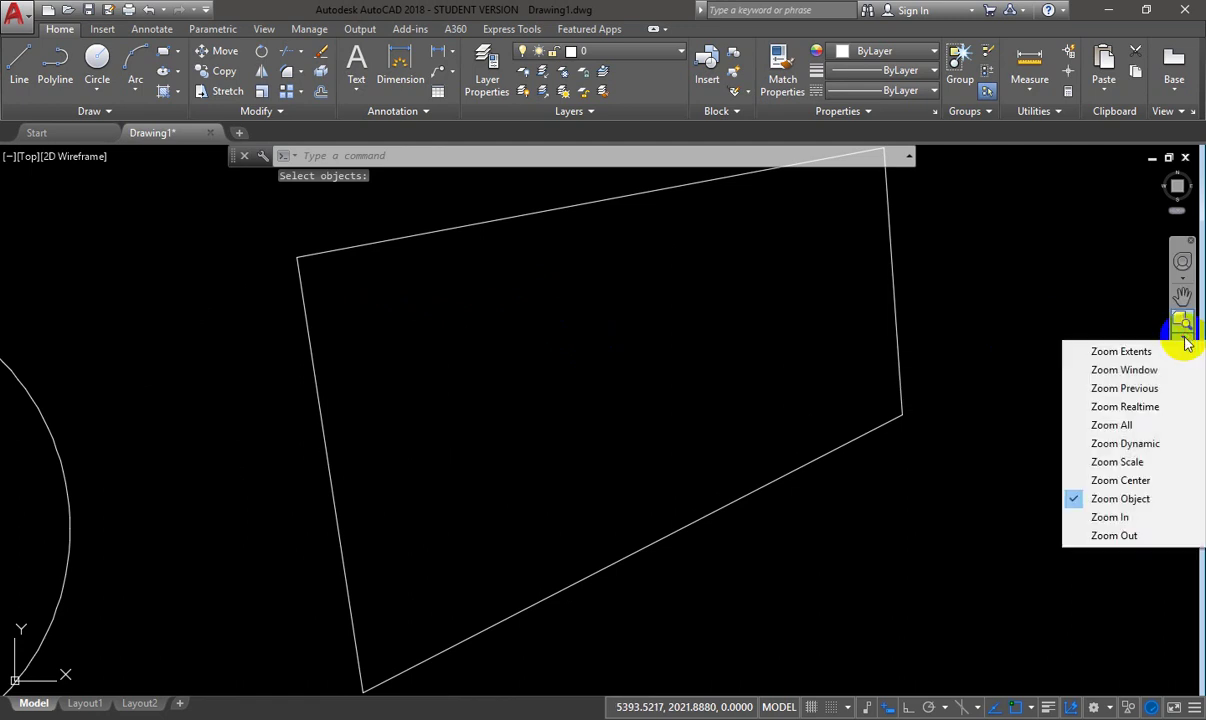
{"action": "left_click", "coordinate": [1120, 480]}
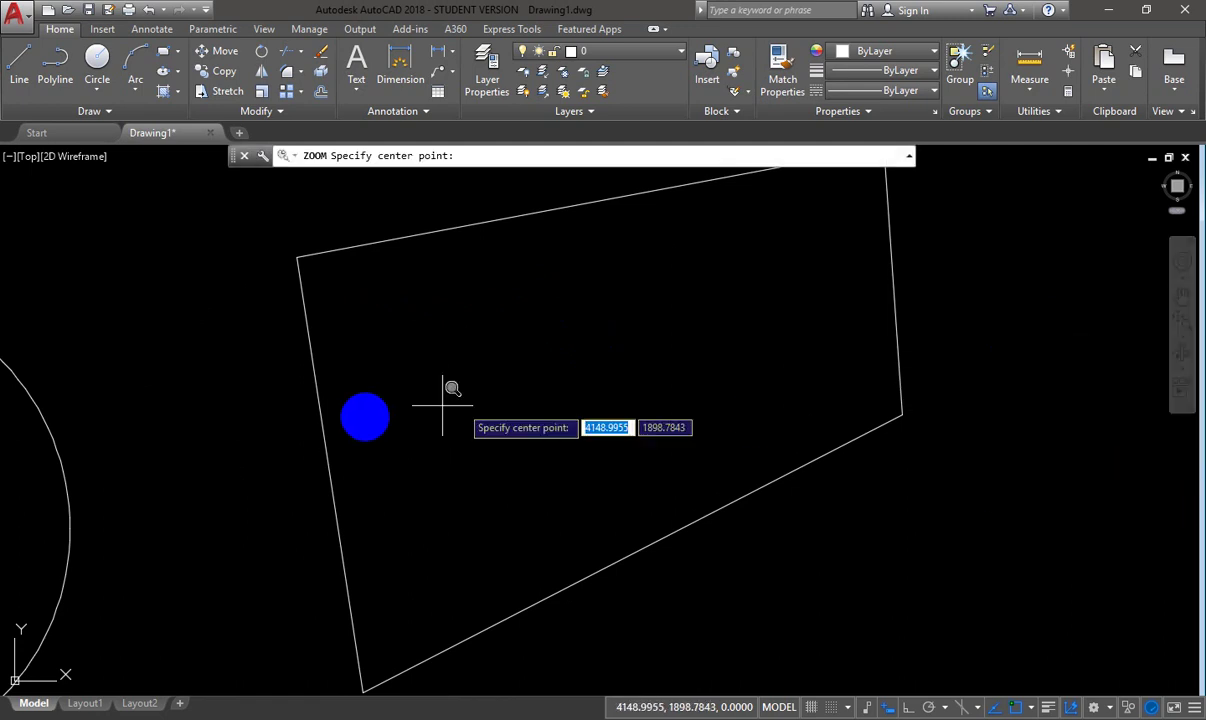
{"action": "left_click", "coordinate": [361, 413]}
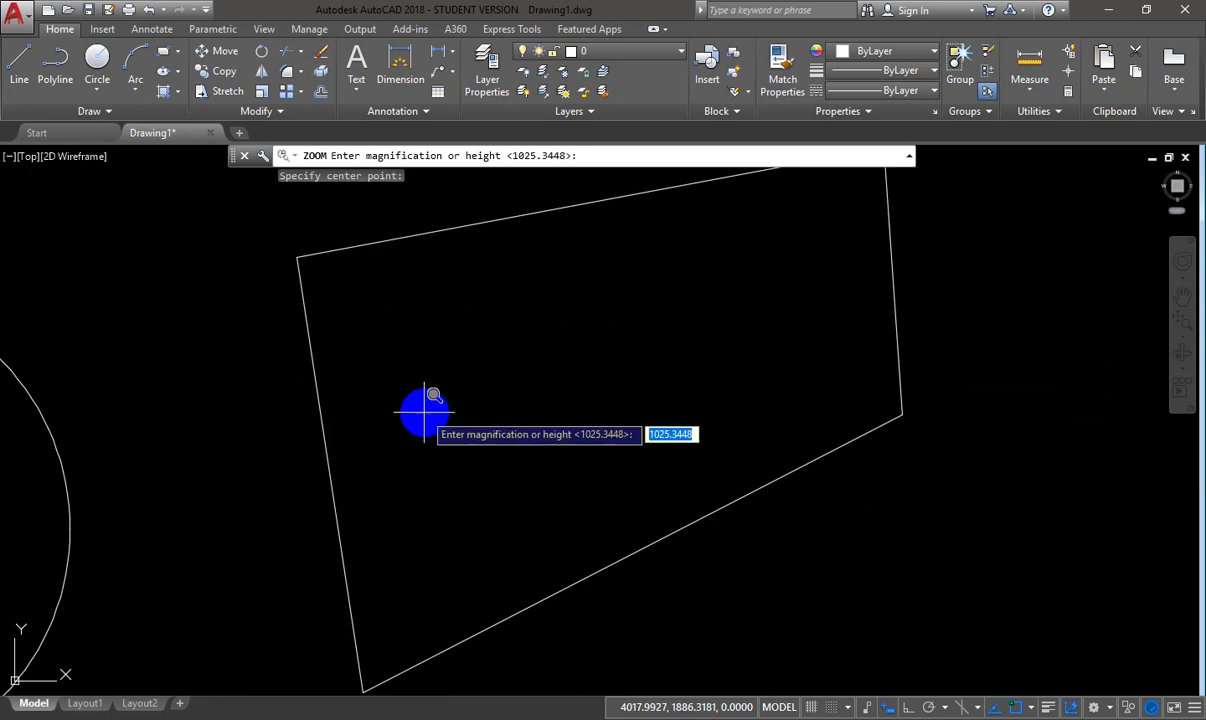
{"action": "left_click", "coordinate": [387, 393]}
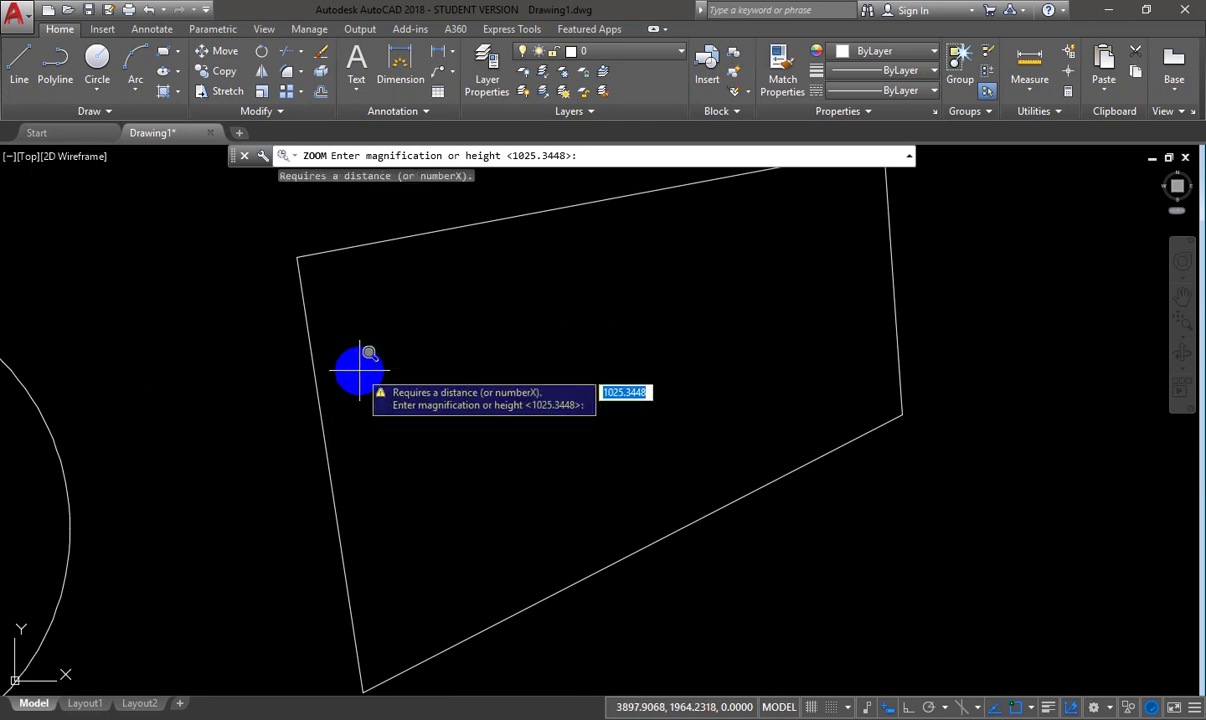
{"action": "type", "text": "500"}
{"action": "key", "text": "Return"}
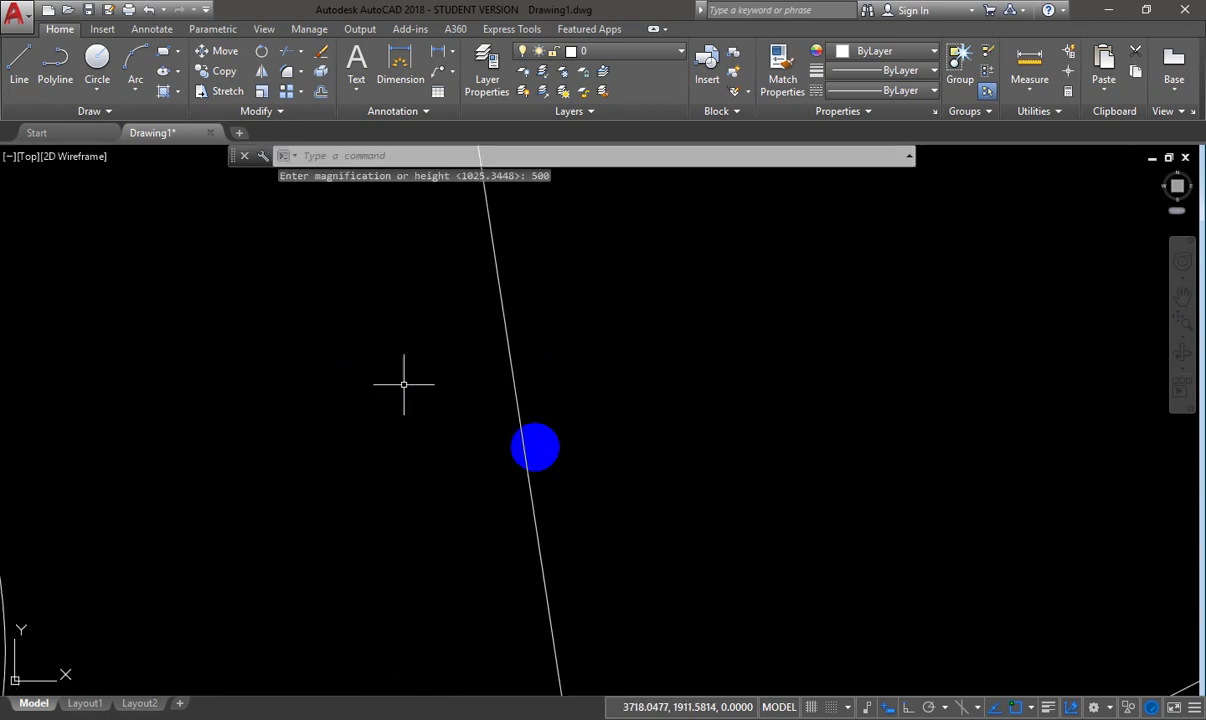
- Check the height of the visible drawing area with a temporary line spanning it vertically, and cancel the line
{"action": "type", "text": "l"}
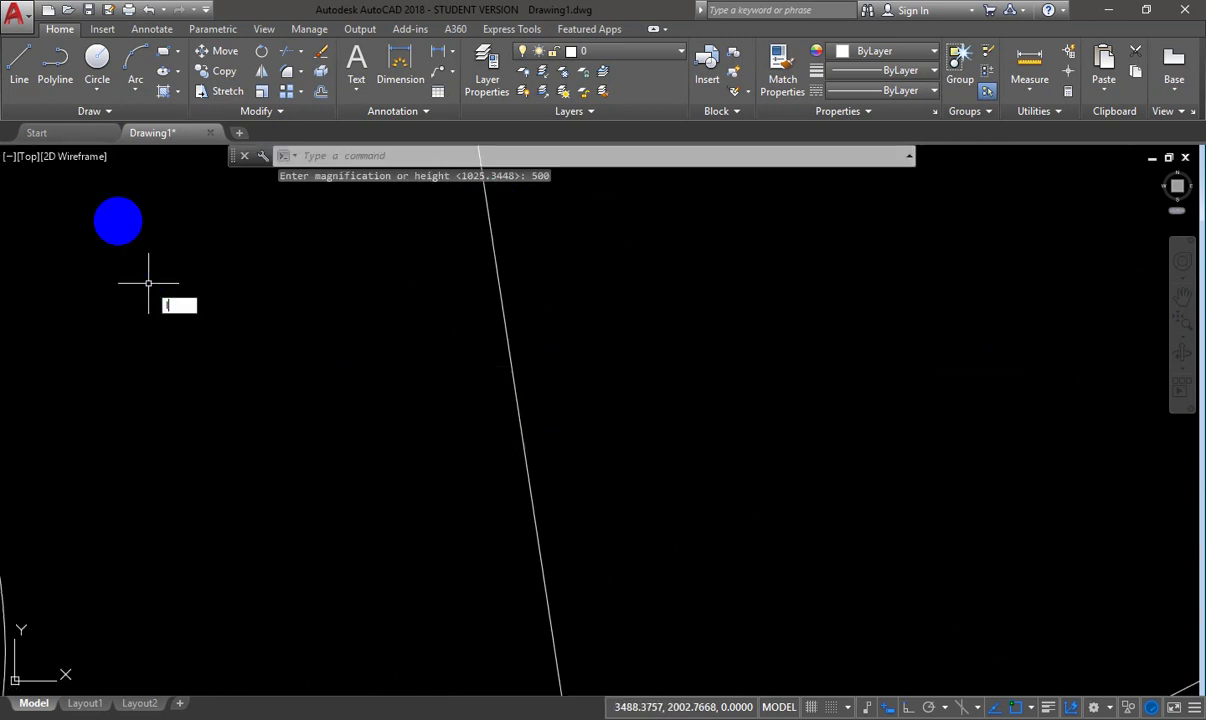
{"action": "key", "text": "Return"}
{"action": "left_click", "coordinate": [185, 148]}
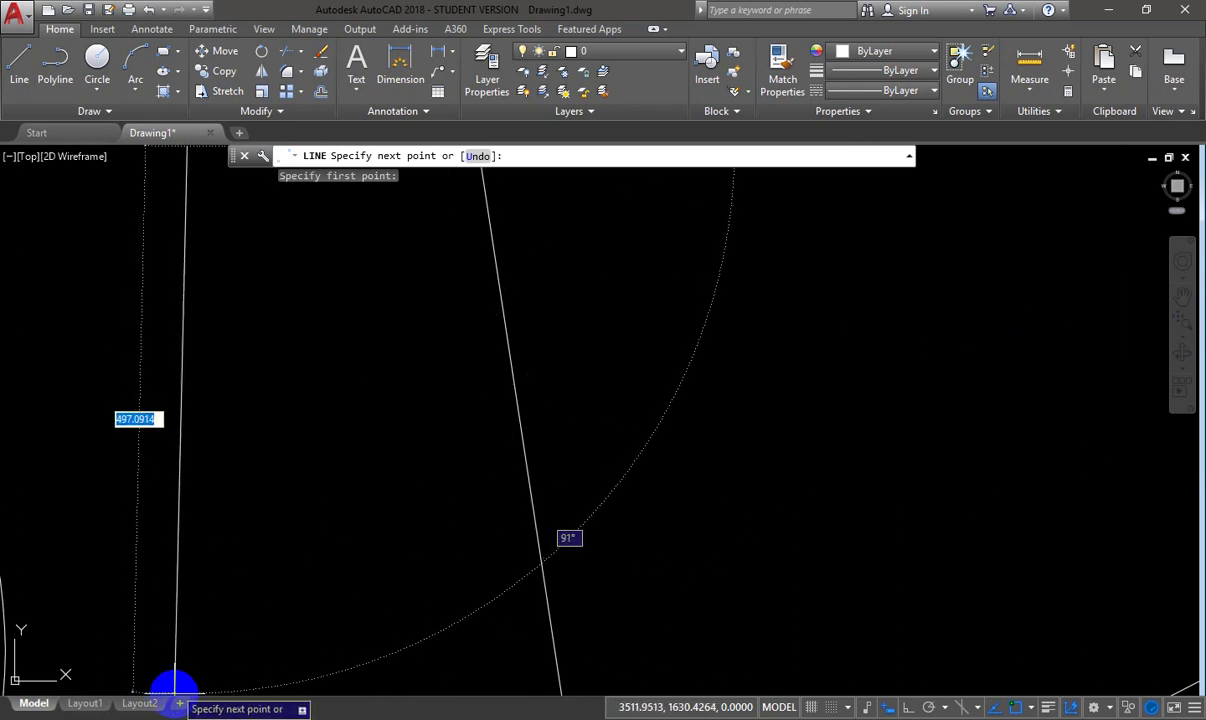
{"action": "key", "text": "Escape"}
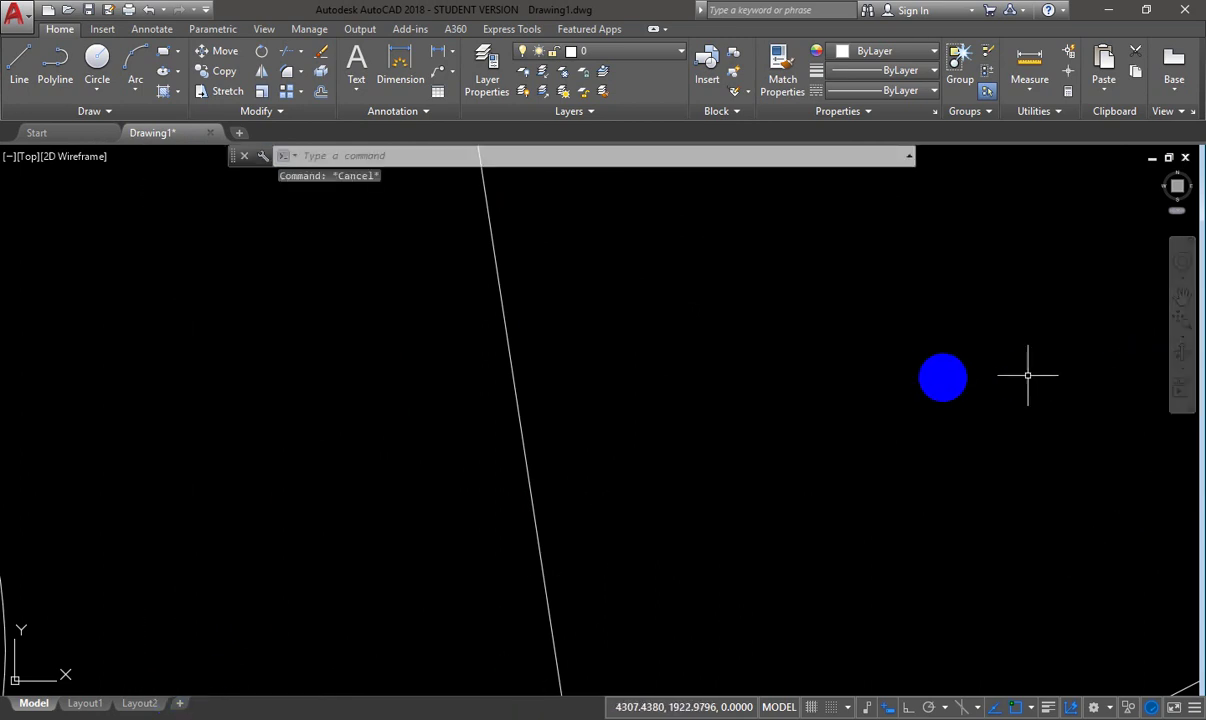
- Scale all the shapes together by a factor of 0.001, using the circle's centre as base point
{"action": "scroll", "coordinate": [930, 380], "scroll_direction": "down", "scroll_amount": 2}
{"action": "scroll", "coordinate": [925, 381], "scroll_direction": "down", "scroll_amount": 4}
{"action": "scroll", "coordinate": [907, 385], "scroll_direction": "down", "scroll_amount": 2}
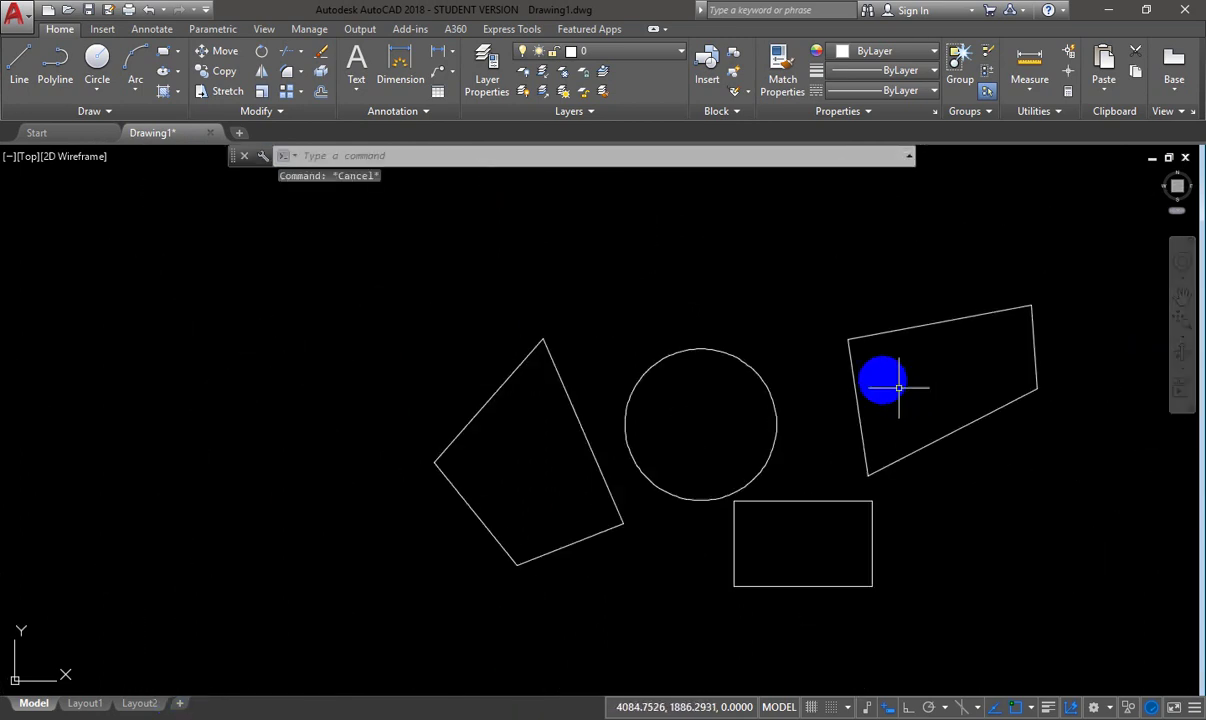
{"action": "middle_click_drag", "start_coordinate": [888, 378], "coordinate": [530, 326]}
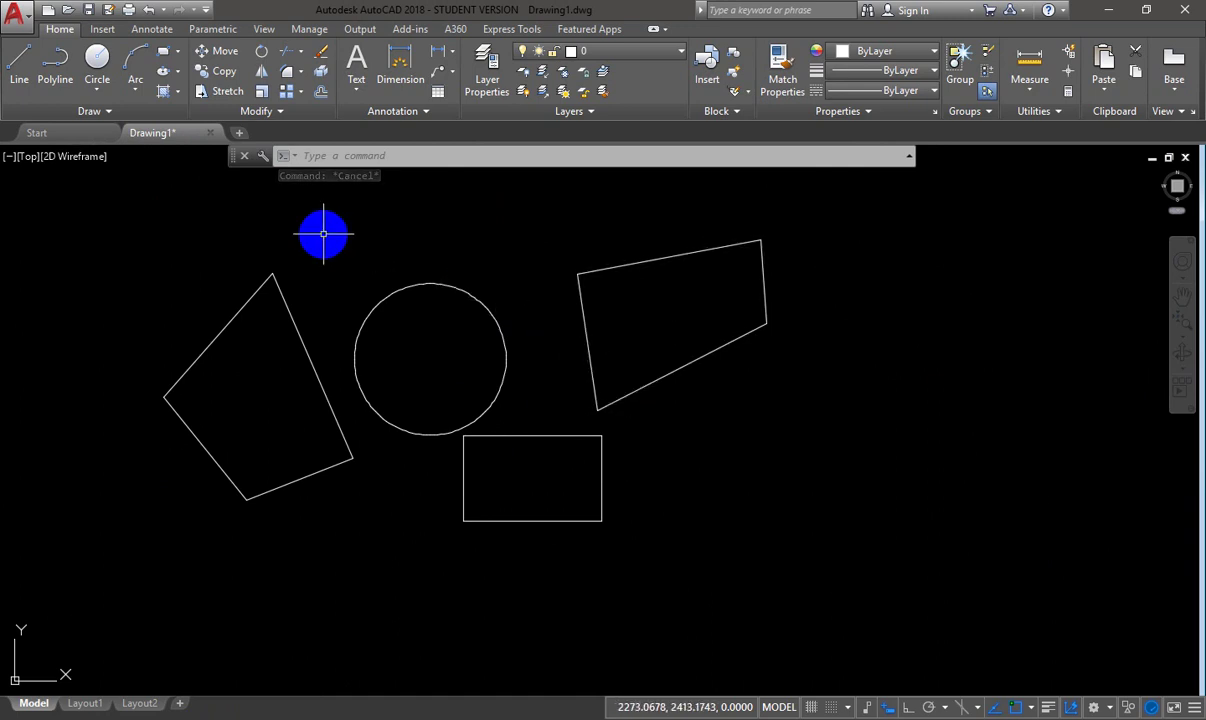
{"action": "left_click", "coordinate": [105, 213]}
{"action": "left_click", "coordinate": [914, 572]}
{"action": "type", "text": "sc"}
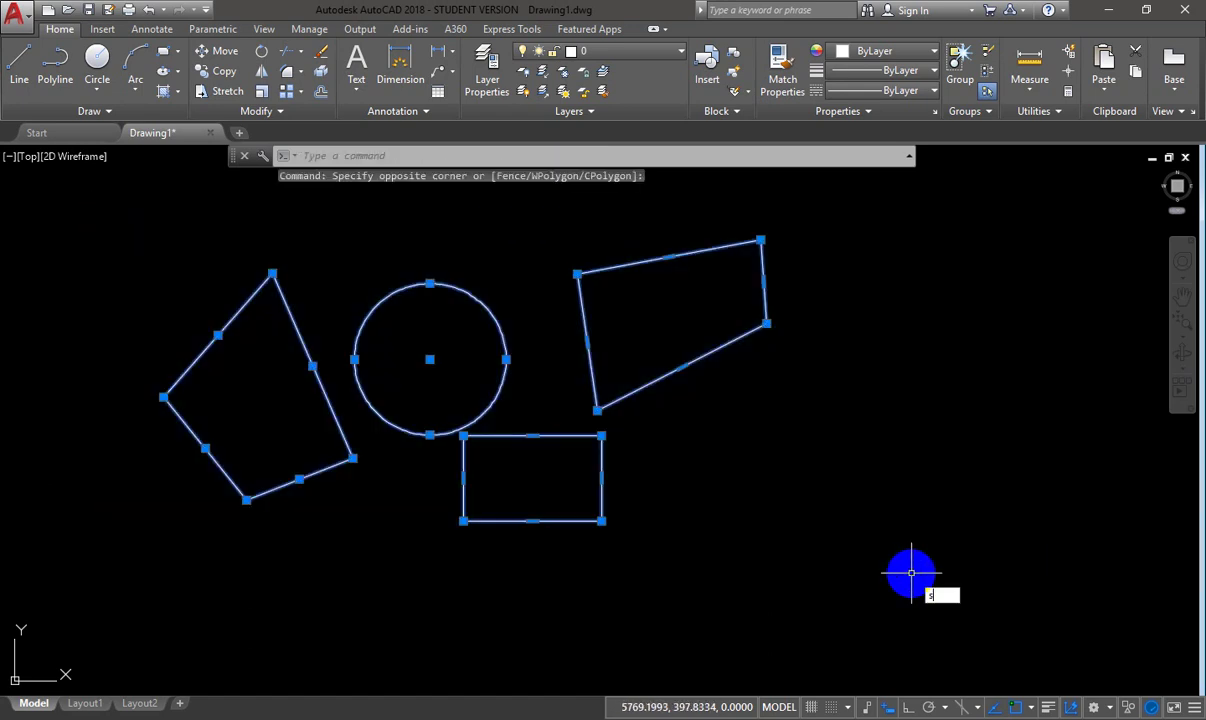
{"action": "key", "text": "Return"}
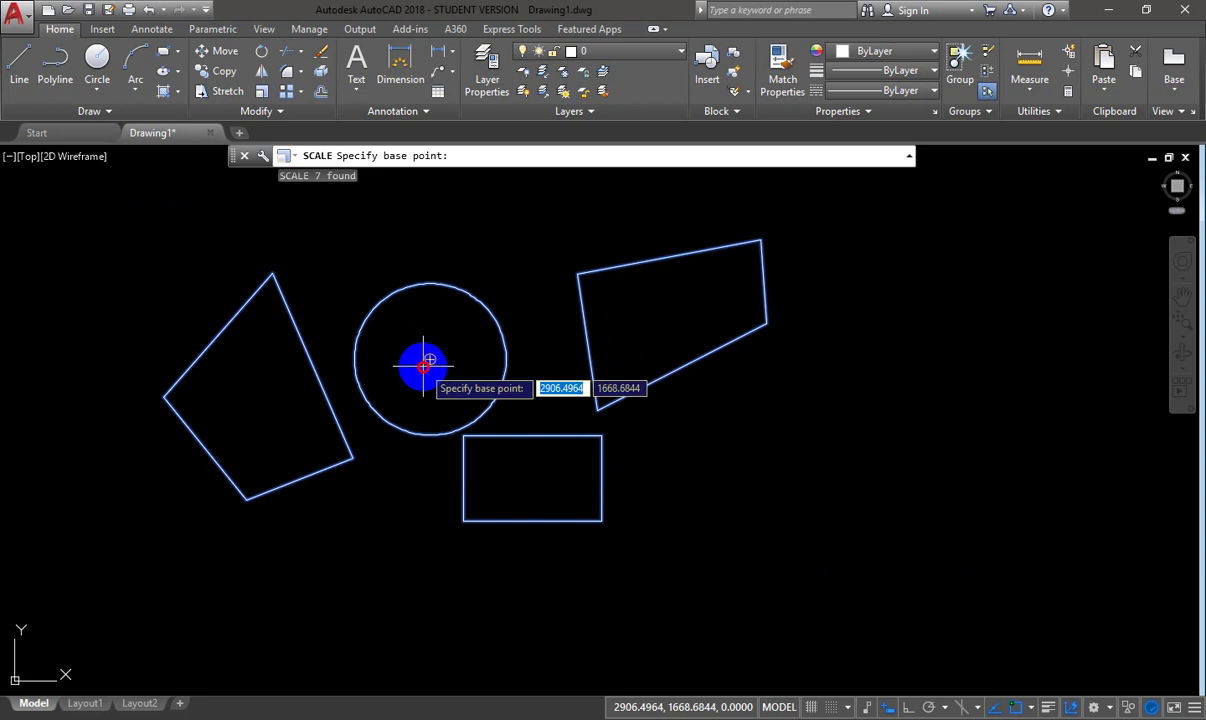
{"action": "left_click", "coordinate": [424, 359]}
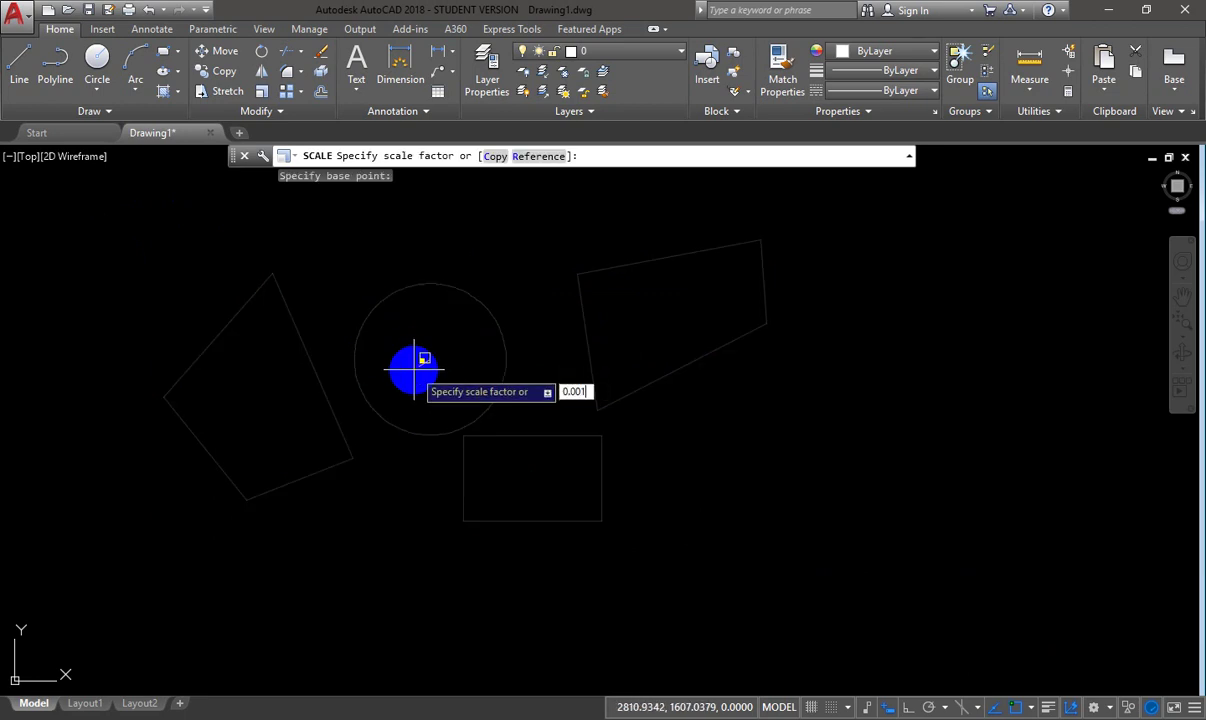
{"action": "type", "text": "0.001"}
{"action": "key", "text": "Return"}
- Fit the scaled shapes in view and regenerate the model with REGEN to refresh the circle's display
{"action": "middle_click", "coordinate": [511, 312]}
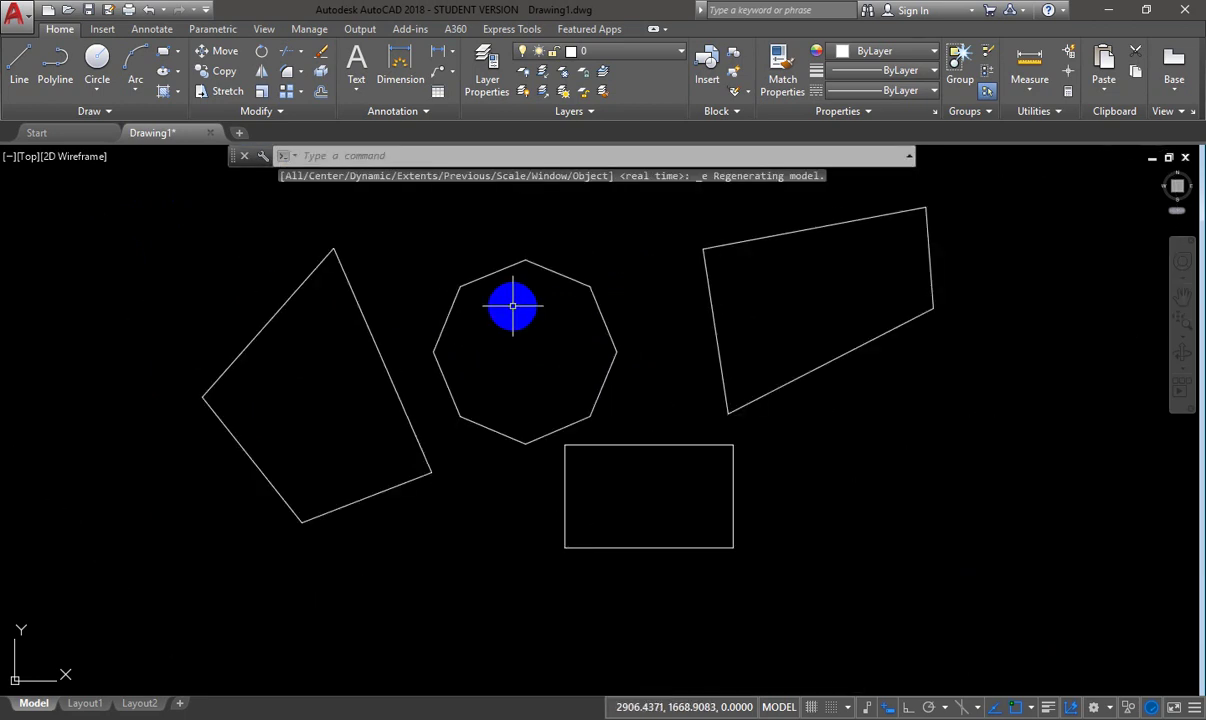
{"action": "type", "text": "re"}
{"action": "key", "text": "Return"}
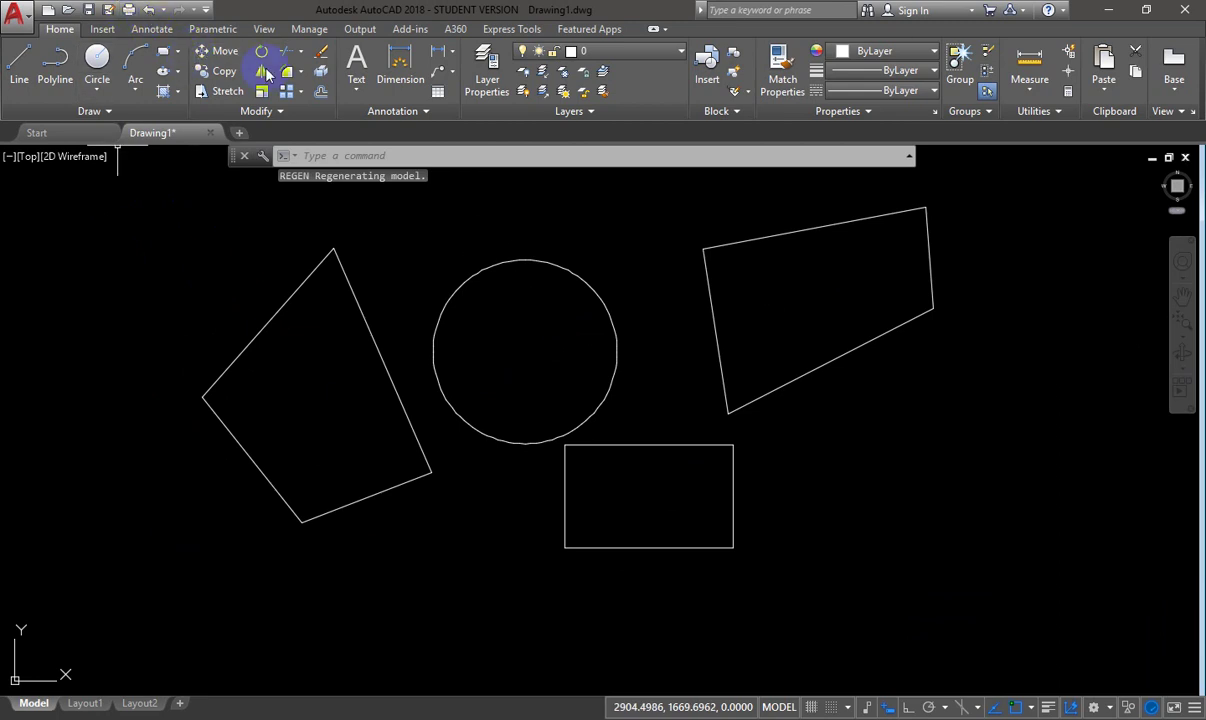
- Write the multiline text "A" in a text box beside the upper quadrilateral, using the 2.5 text height
{"action": "left_click", "coordinate": [356, 62]}
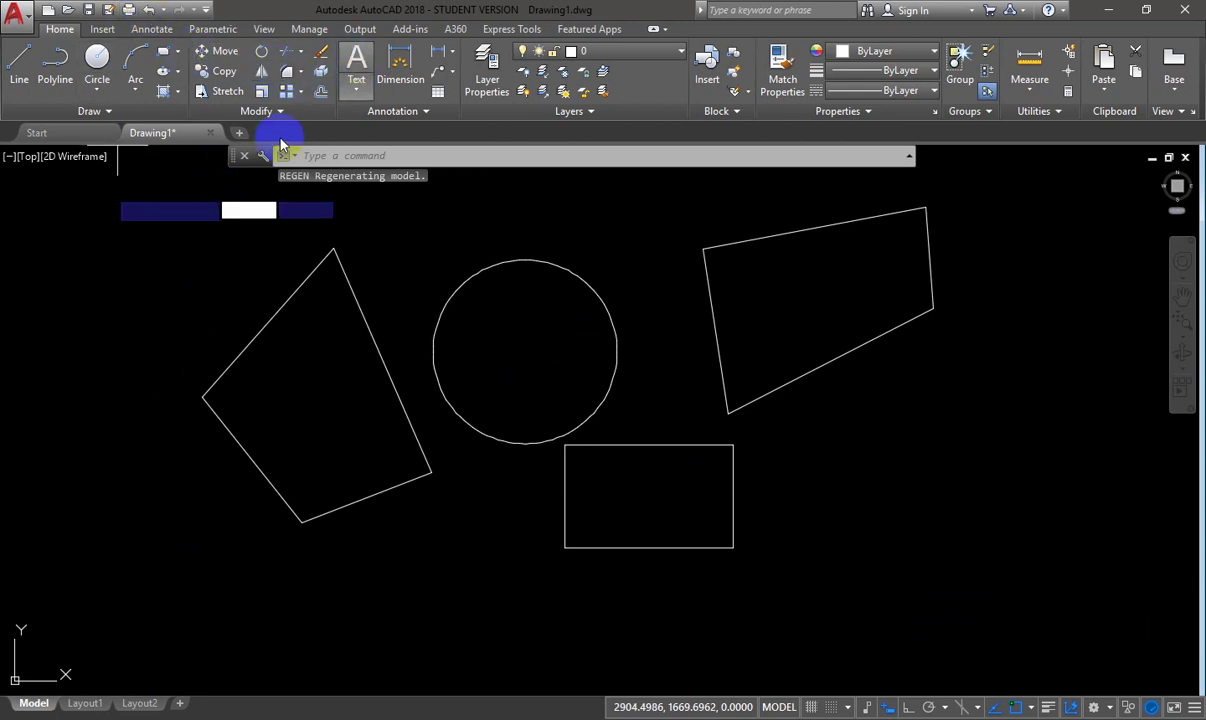
{"action": "key", "text": "Escape"}
{"action": "scroll", "coordinate": [283, 283], "scroll_direction": "down", "scroll_amount": 5}
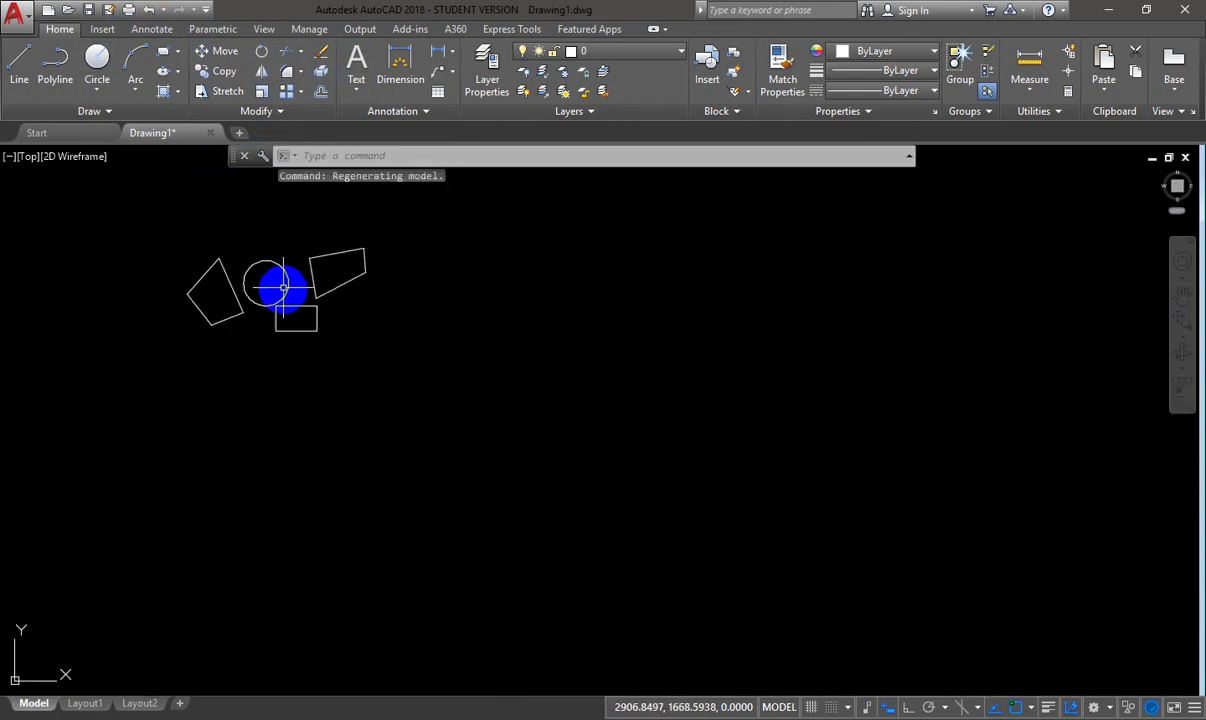
{"action": "scroll", "coordinate": [269, 242], "scroll_direction": "up", "scroll_amount": 2}
{"action": "left_click", "coordinate": [356, 62]}
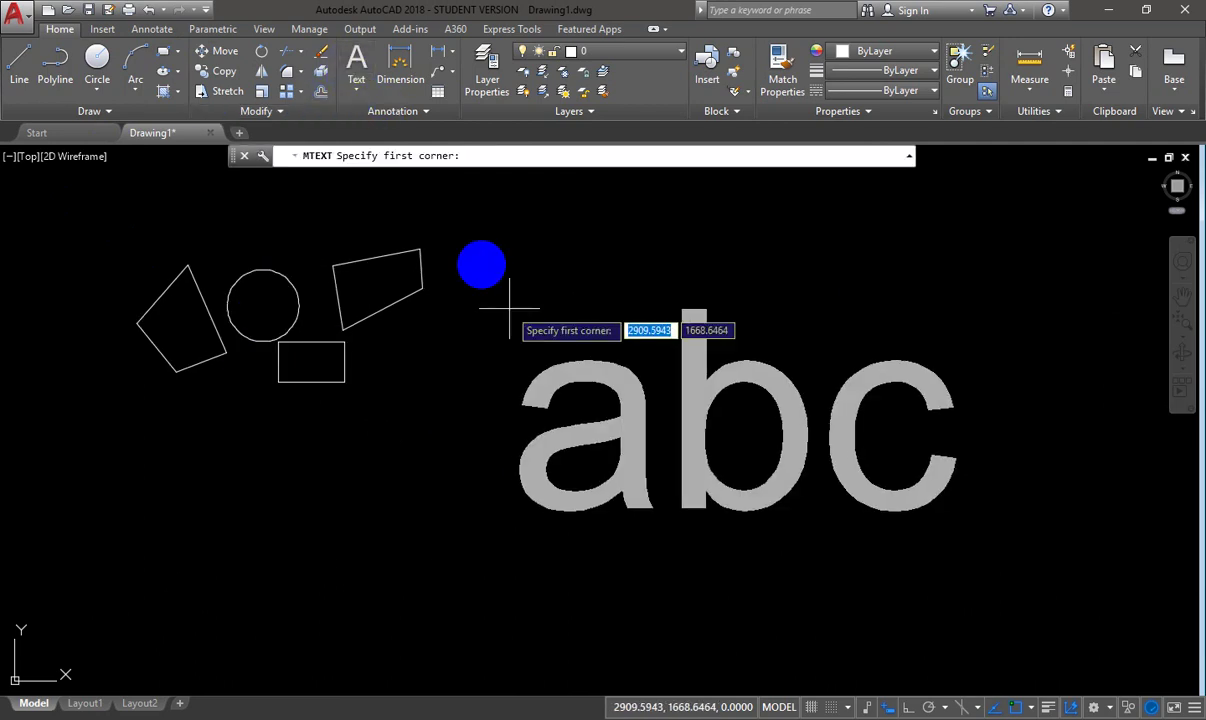
{"action": "left_click", "coordinate": [487, 230]}
{"action": "left_click", "coordinate": [685, 384]}
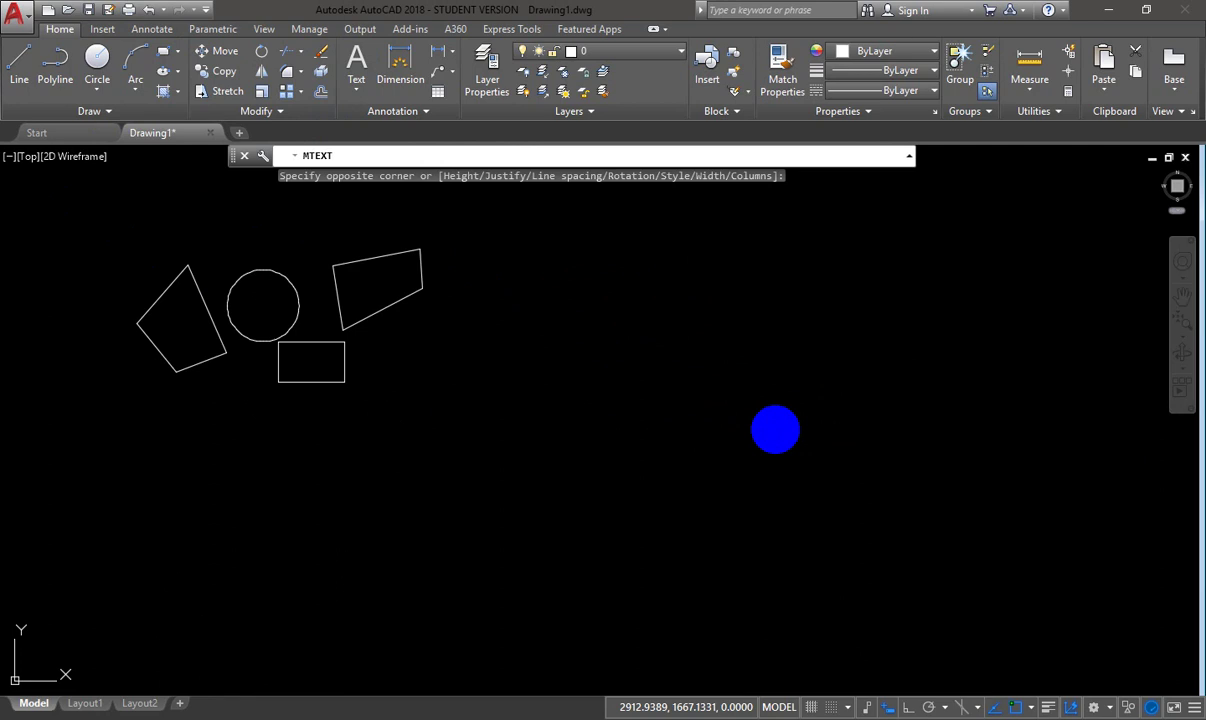
{"action": "left_click", "coordinate": [775, 430]}
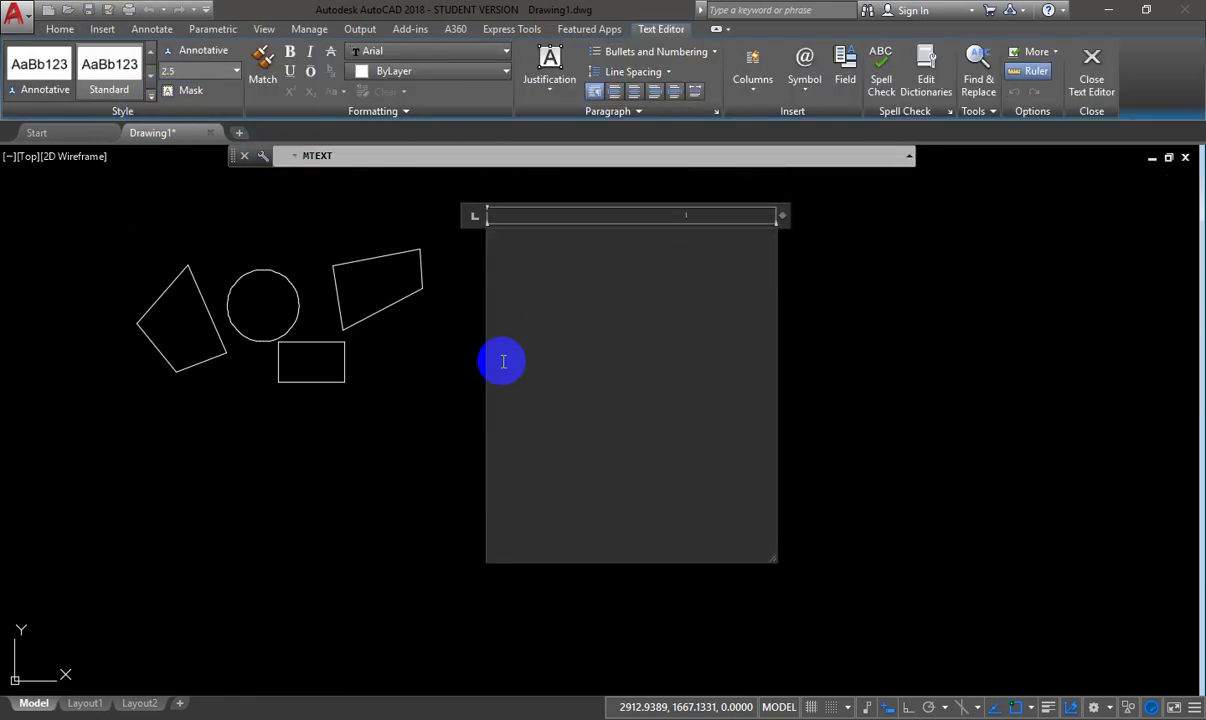
{"action": "type", "text": "A"}
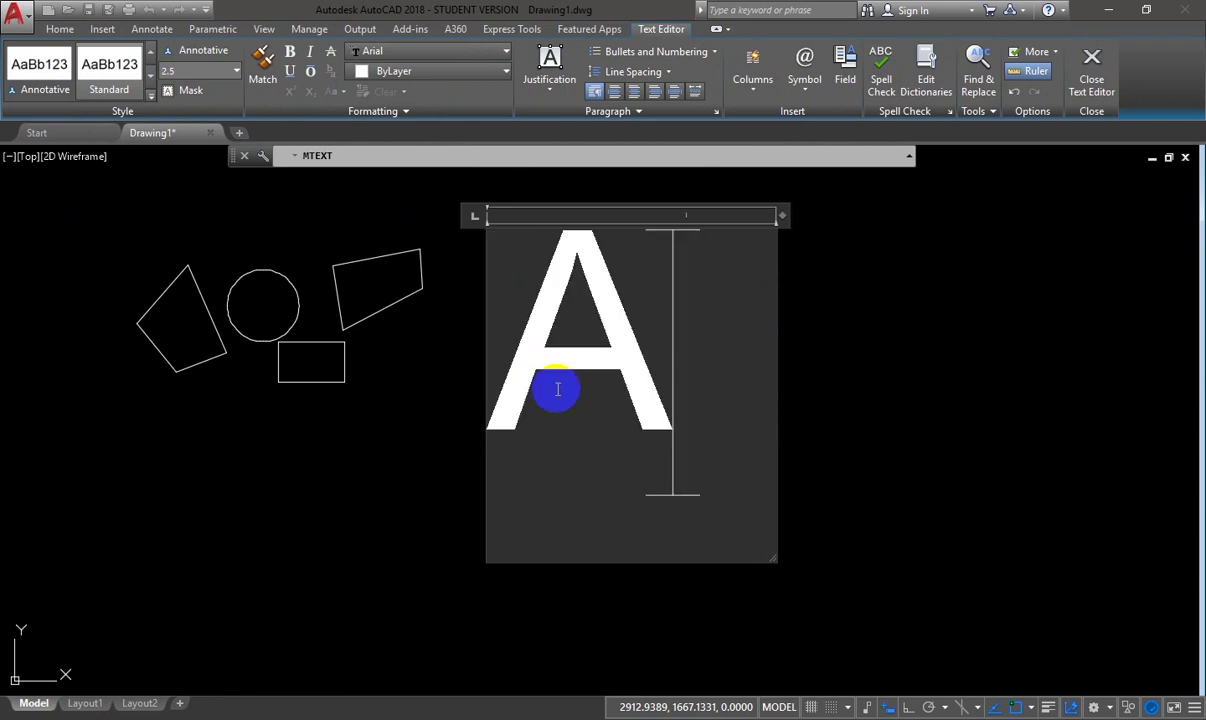
{"action": "left_click", "coordinate": [766, 392]}
- Scale all the shapes together by a factor of 50 from the circle's centre, and erase the letter A
{"action": "left_click", "coordinate": [81, 202]}
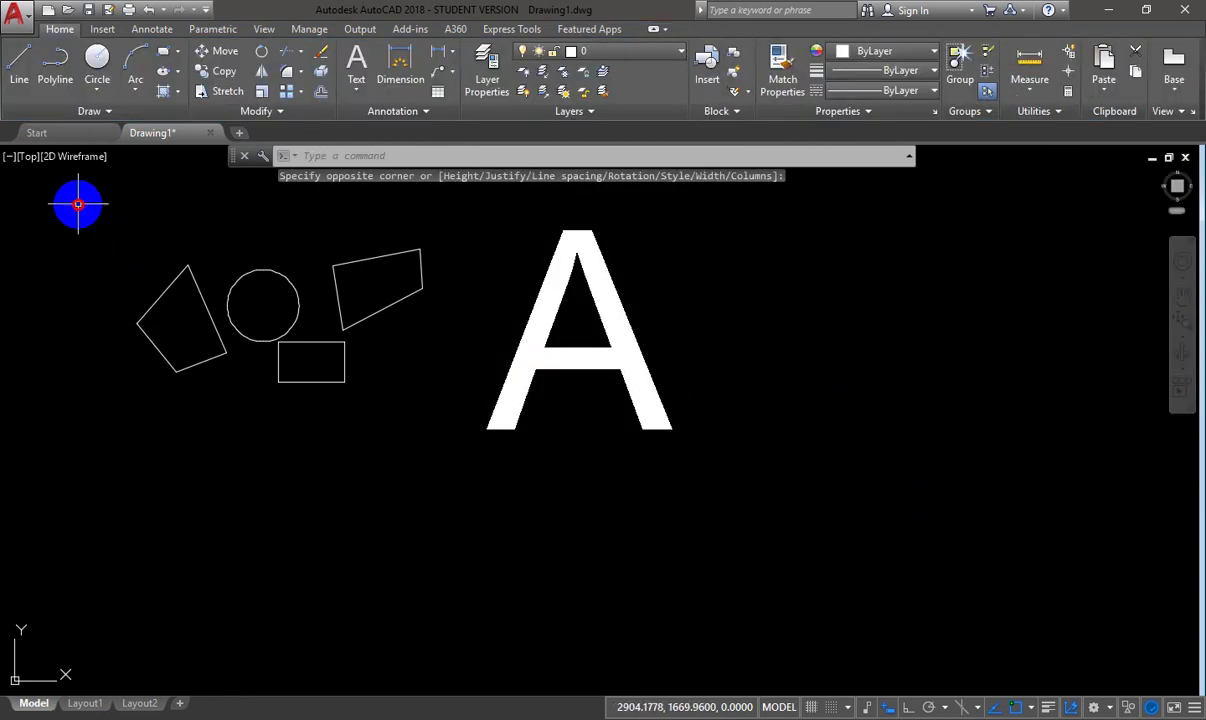
{"action": "left_click", "coordinate": [476, 449]}
{"action": "type", "text": "sc"}
{"action": "key", "text": "Return"}
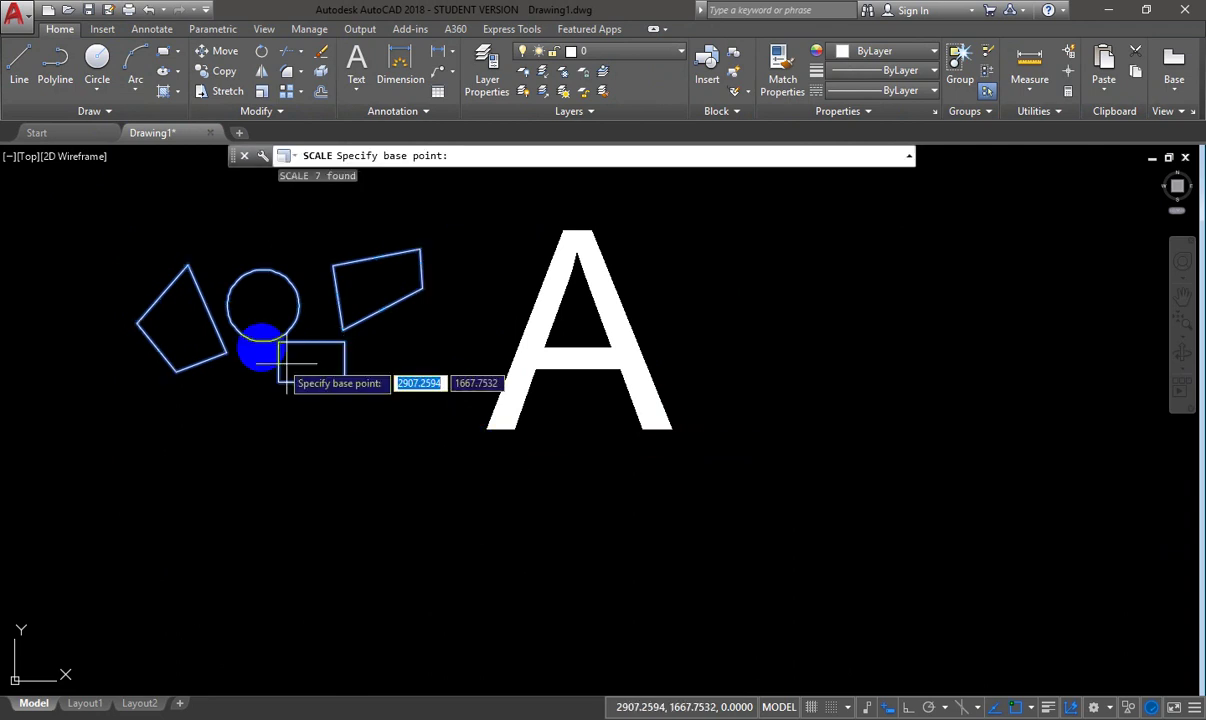
{"action": "left_click", "coordinate": [262, 305]}
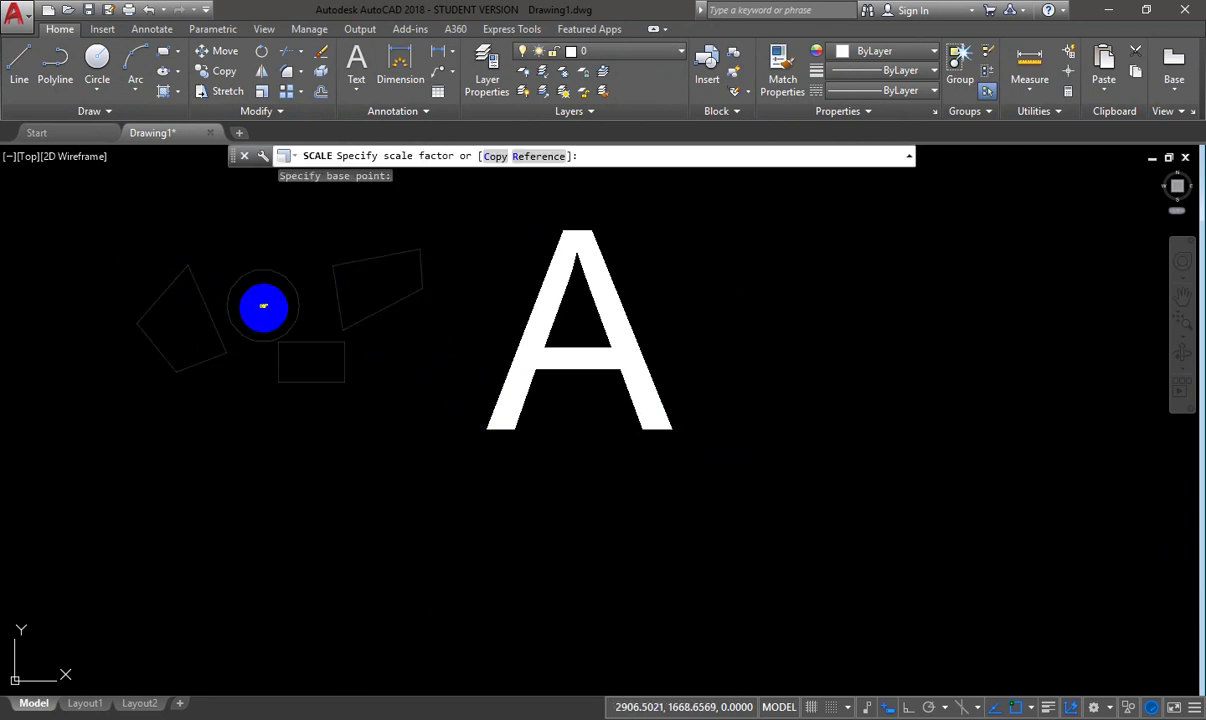
{"action": "type", "text": "50"}
{"action": "key", "text": "Return"}
{"action": "scroll", "coordinate": [530, 417], "scroll_direction": "down", "scroll_amount": 10}
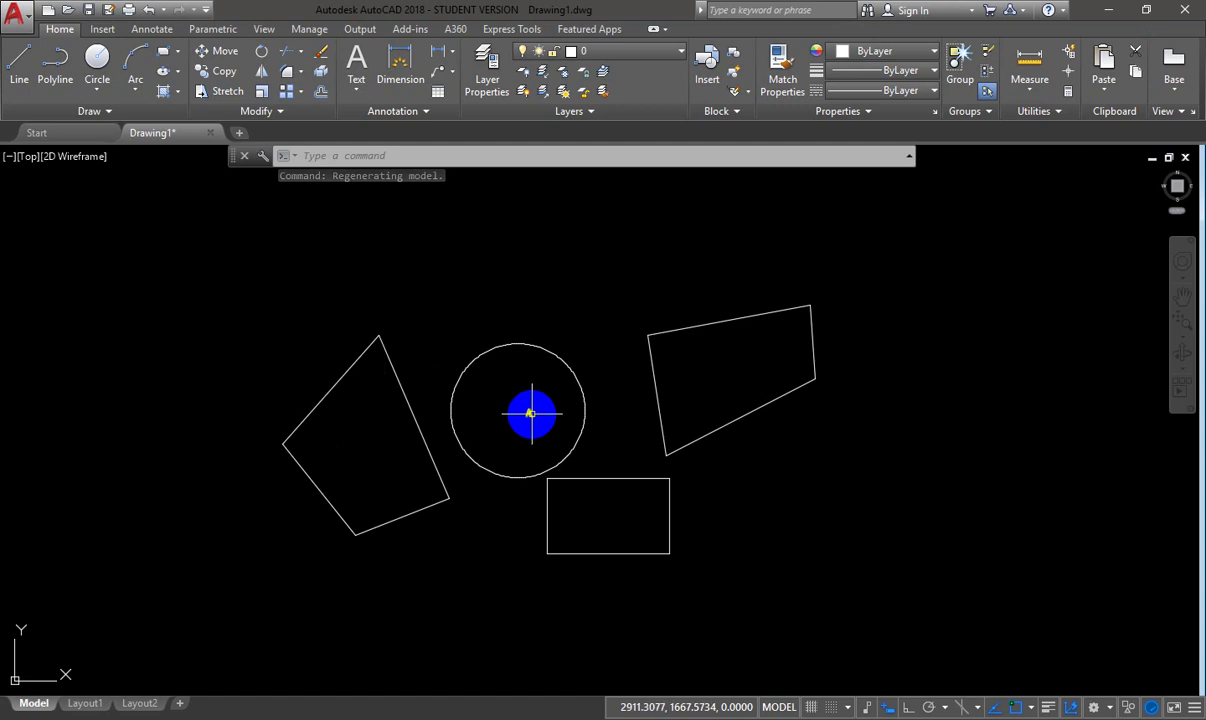
{"action": "key", "text": "Delete"}
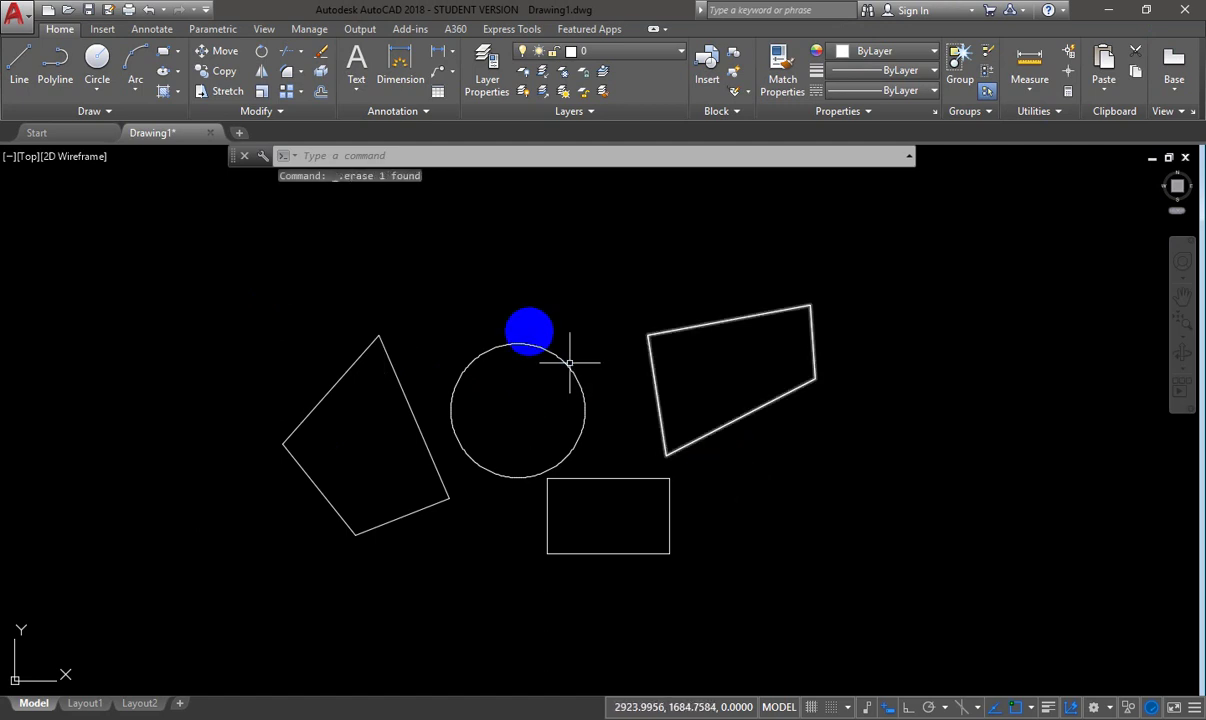
- Add multiline text reading "Base point" with a text height of 4 in the empty area beside the shapes
{"action": "middle_click_drag", "start_coordinate": [609, 367], "coordinate": [786, 288]}
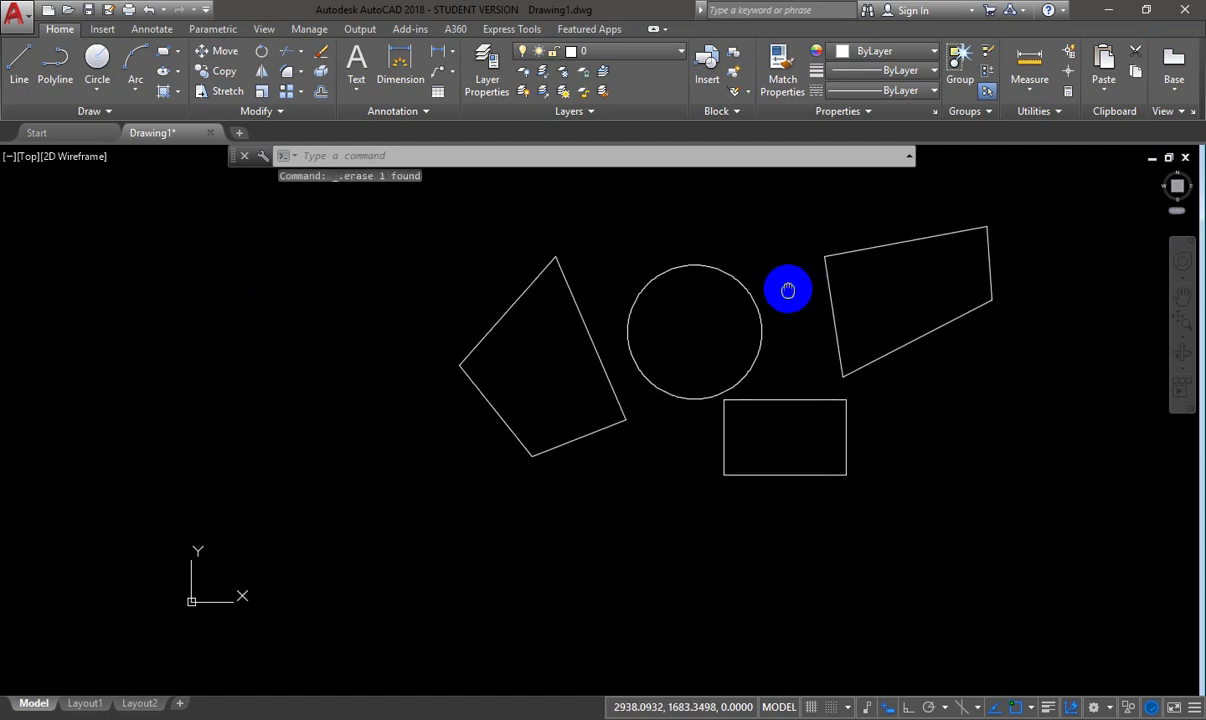
{"action": "left_click", "coordinate": [356, 70]}
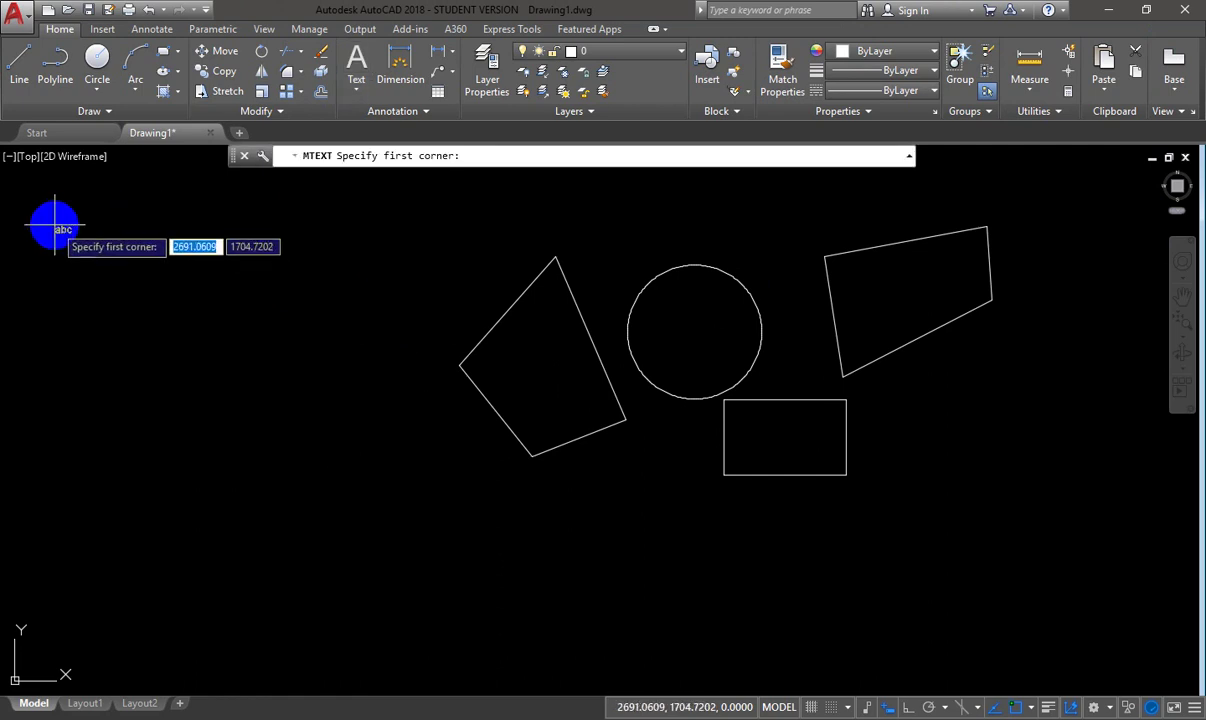
{"action": "left_click", "coordinate": [55, 223]}
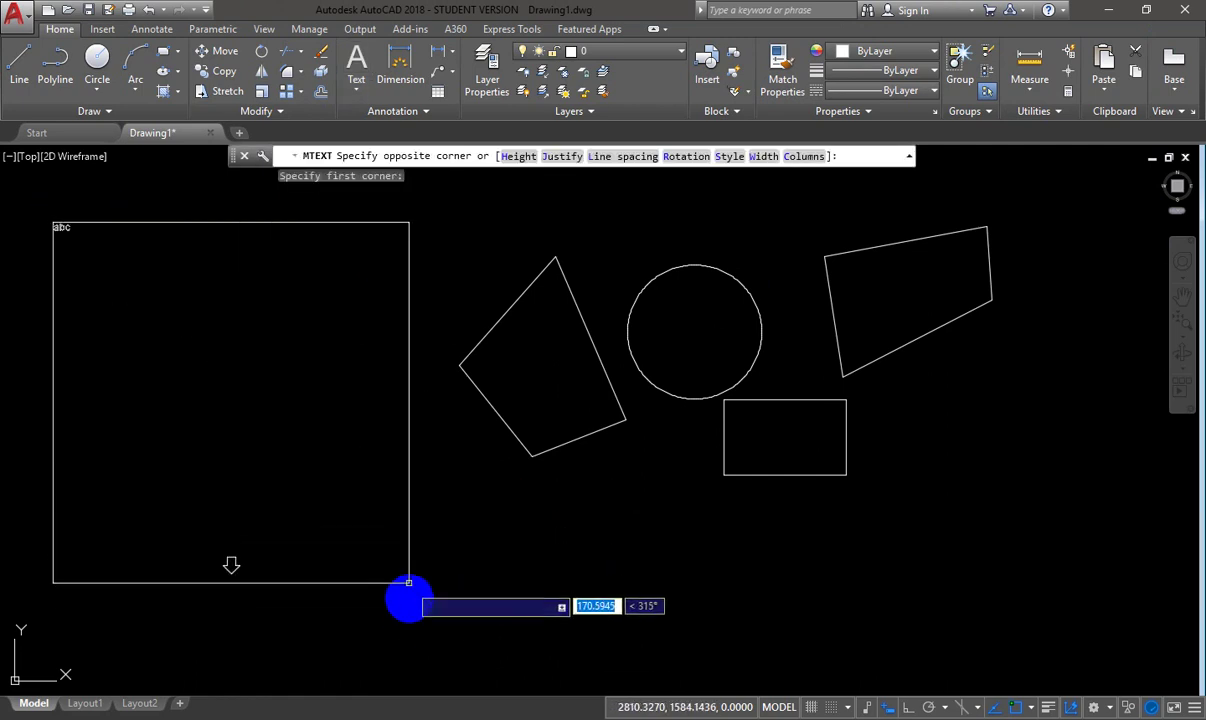
{"action": "left_click", "coordinate": [410, 613]}
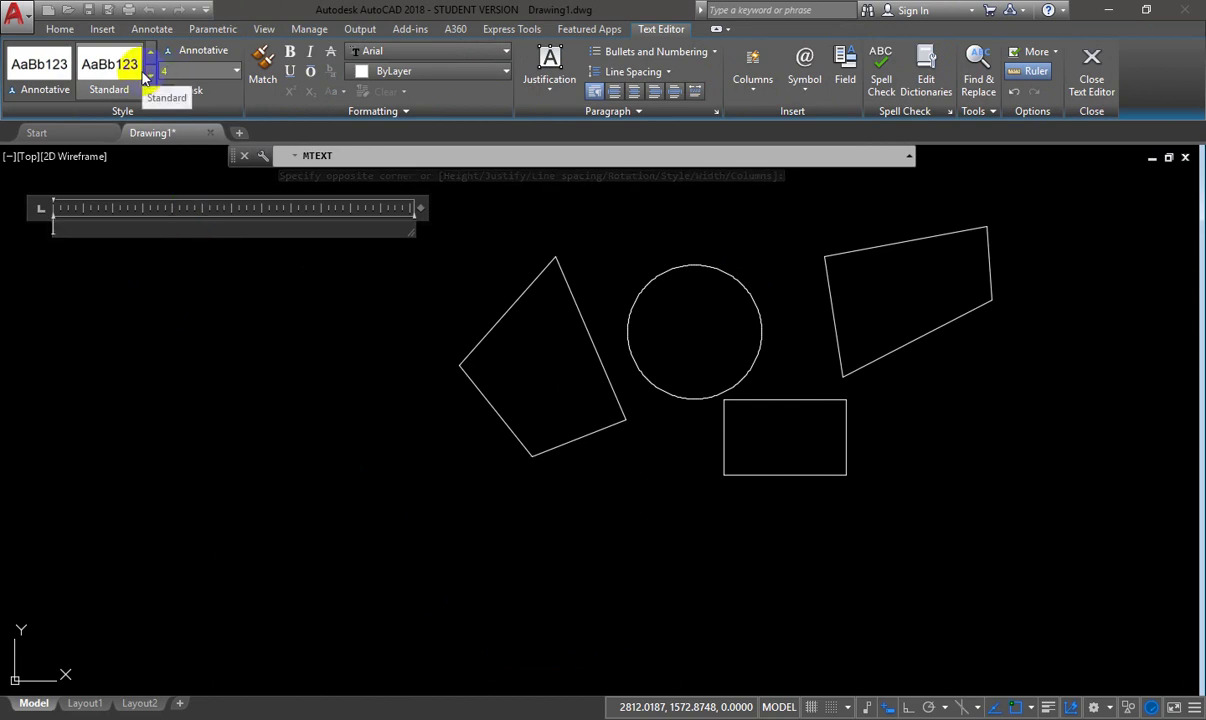
{"action": "type", "text": "4"}
{"action": "left_click", "coordinate": [165, 215]}
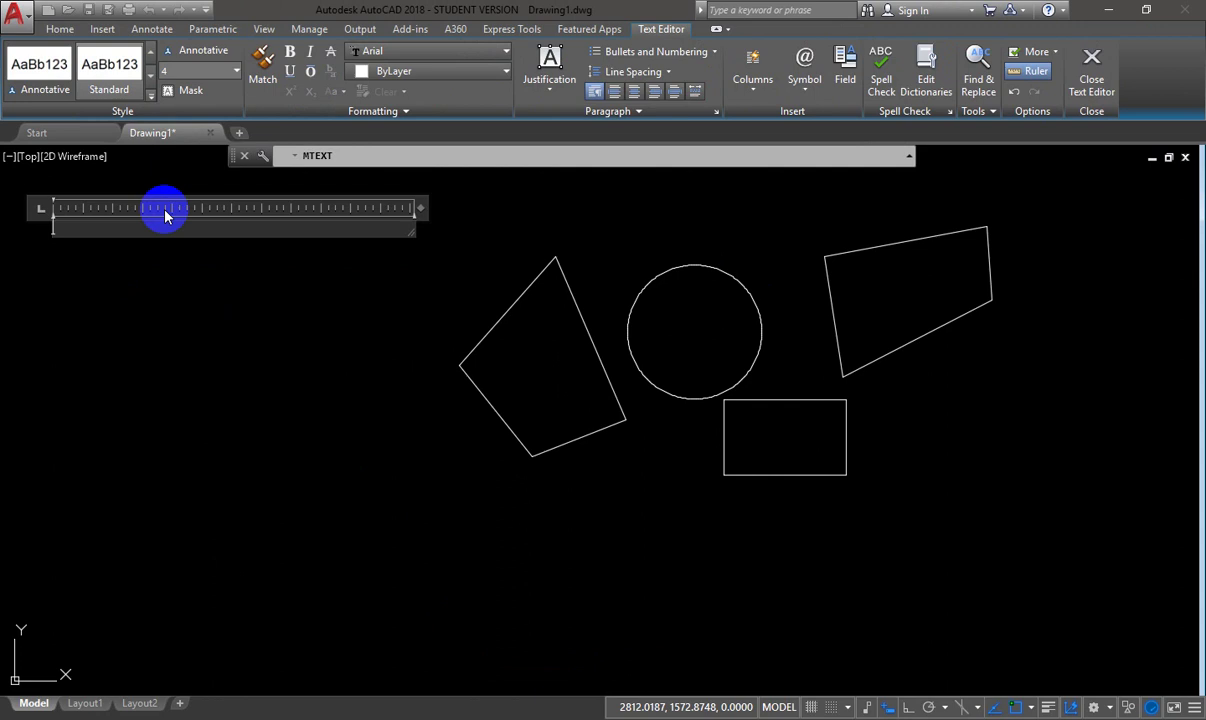
{"action": "type", "text": "Base p"}
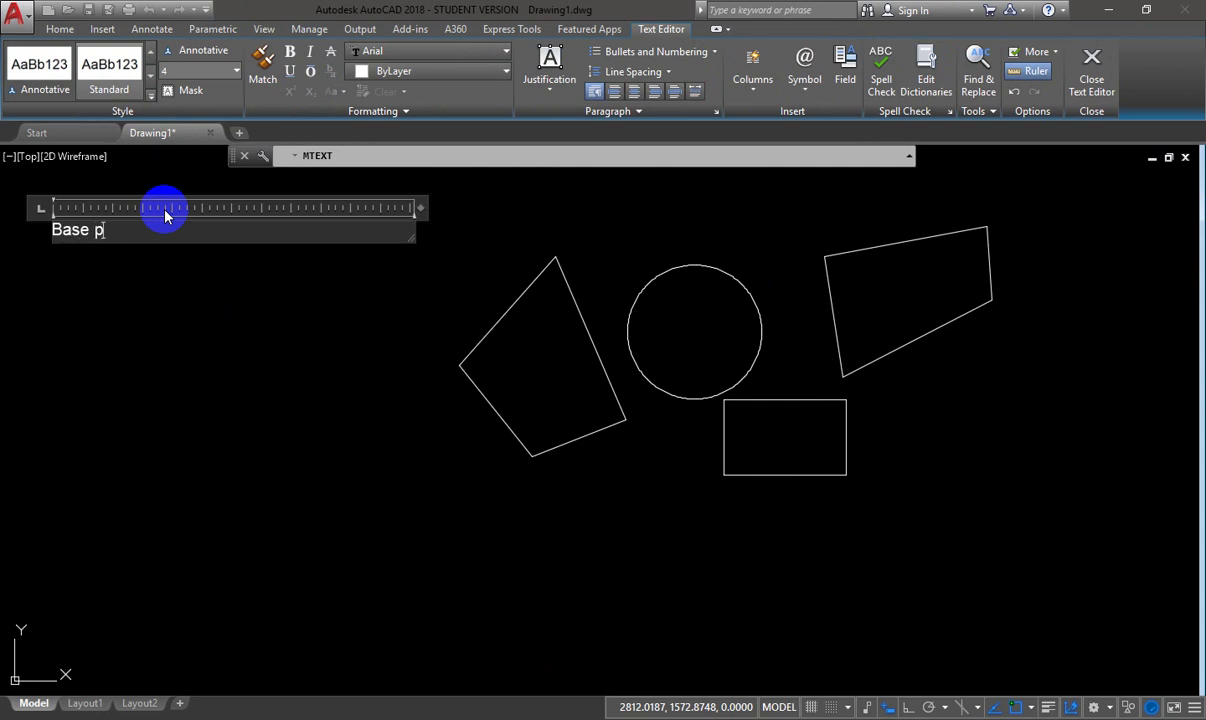
{"action": "type", "text": "oint"}
- Turn the "Base point" line into a numbered list item
{"action": "key", "text": "Home"}
{"action": "left_click", "coordinate": [666, 50]}
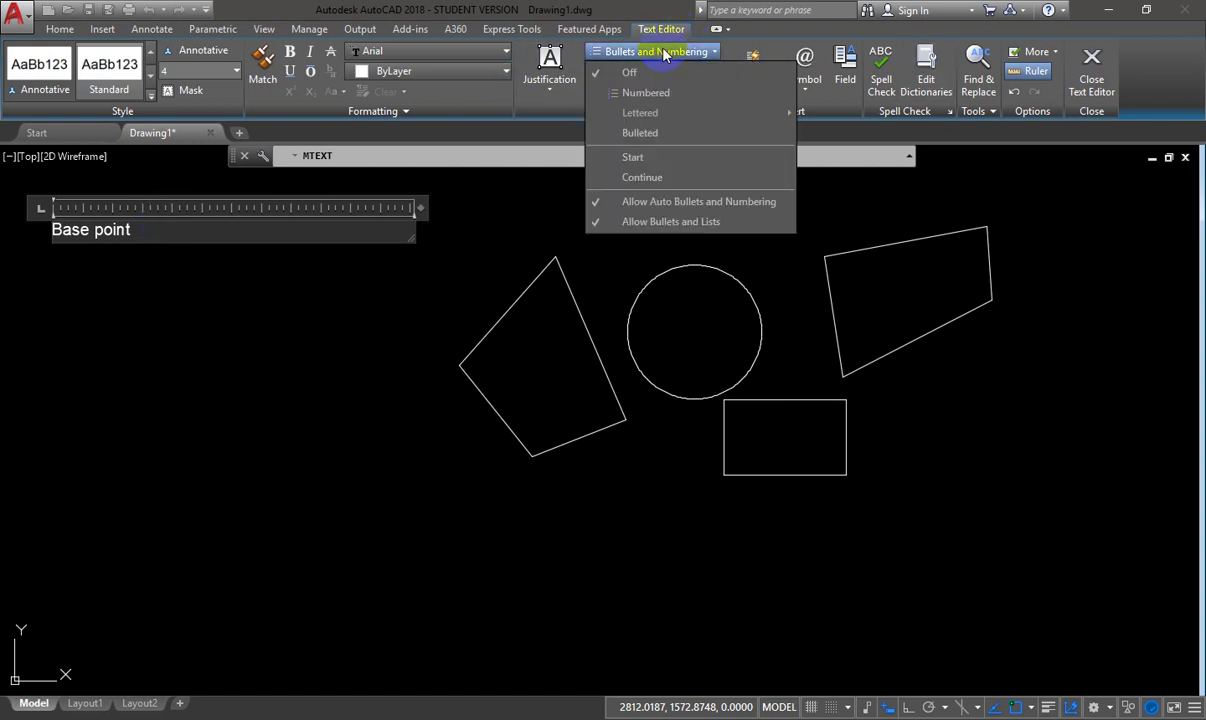
{"action": "left_click", "coordinate": [642, 94]}
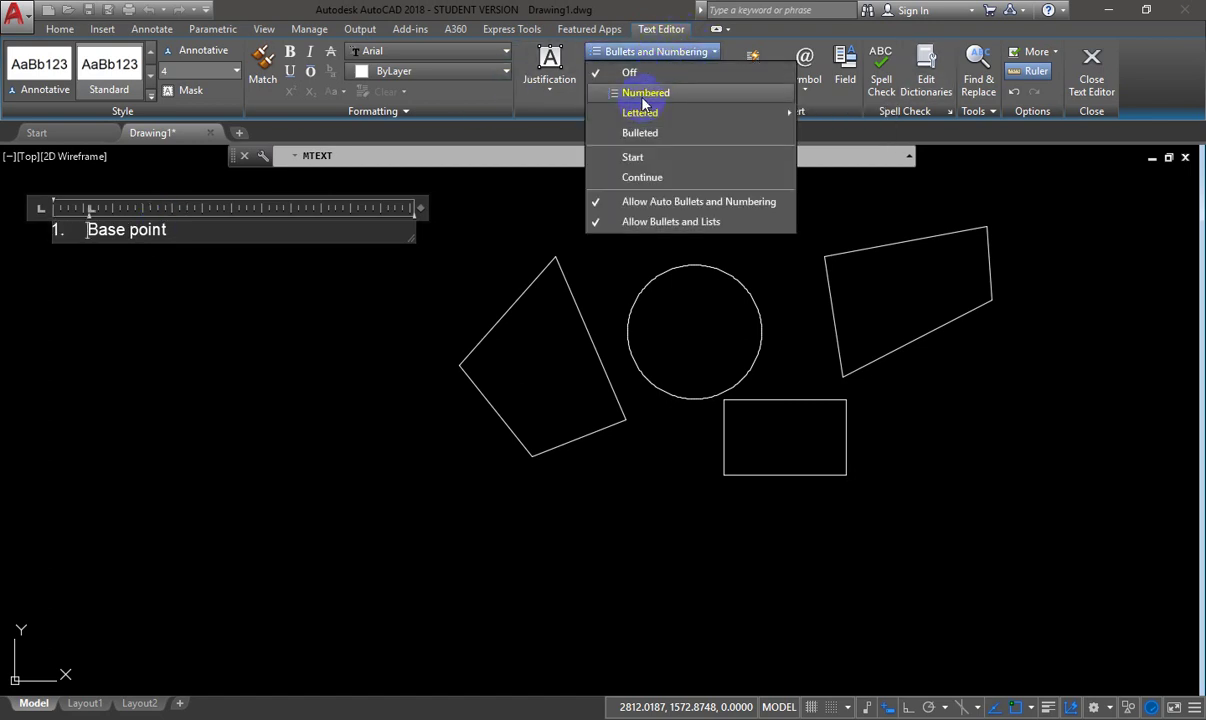
{"action": "left_click", "coordinate": [150, 180]}
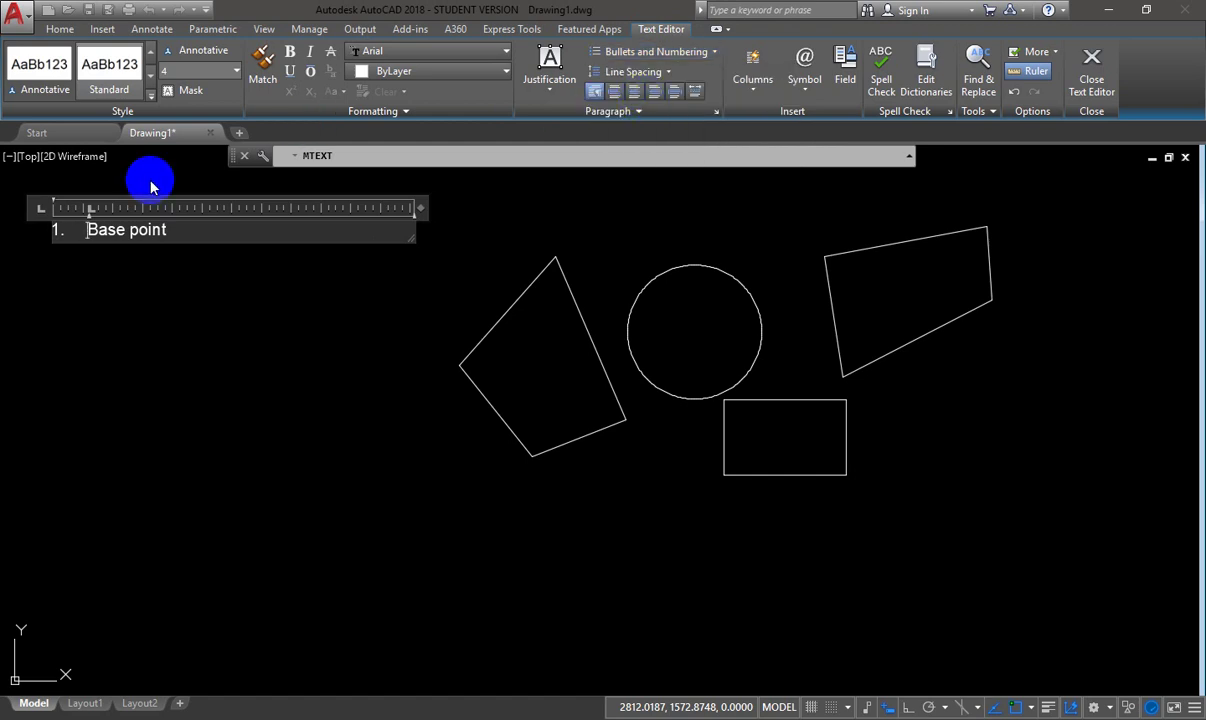
- Add the indented sub-items CoPy, Move, ROtate and SCale under "Base point" and finish the text
{"action": "left_click", "coordinate": [201, 229]}
{"action": "key", "text": "Return"}
{"action": "key", "text": "Tab"}
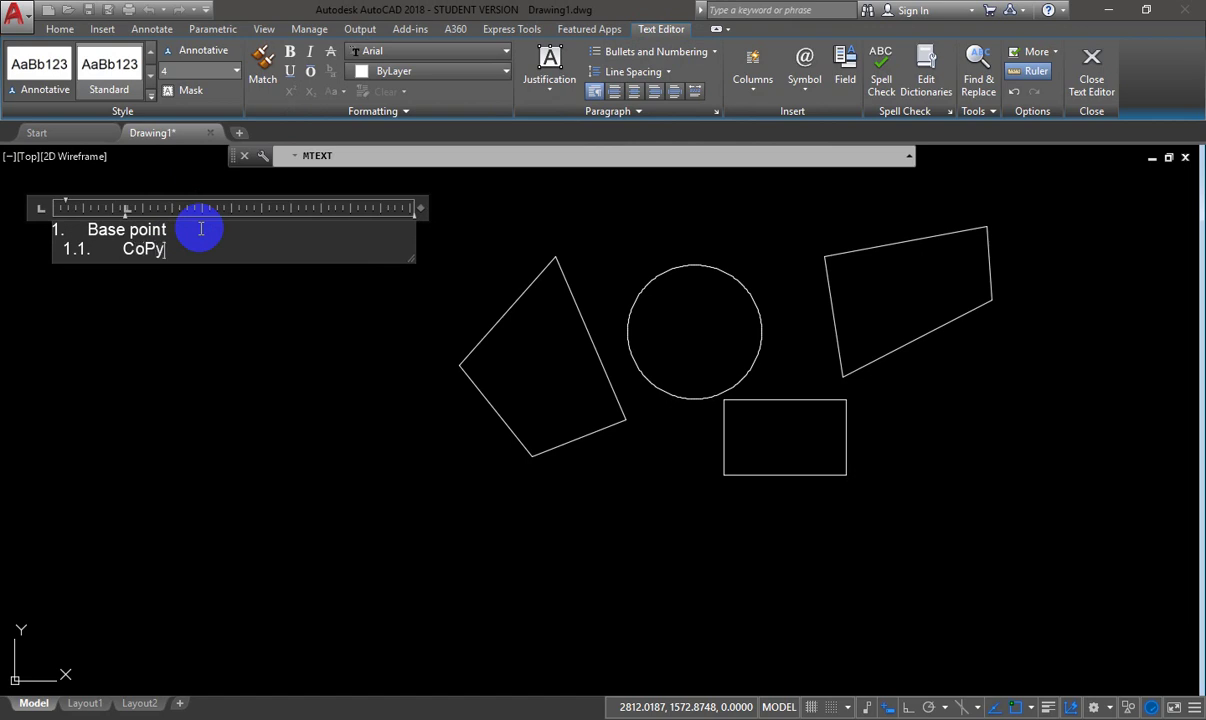
{"action": "key", "text": "Return"}
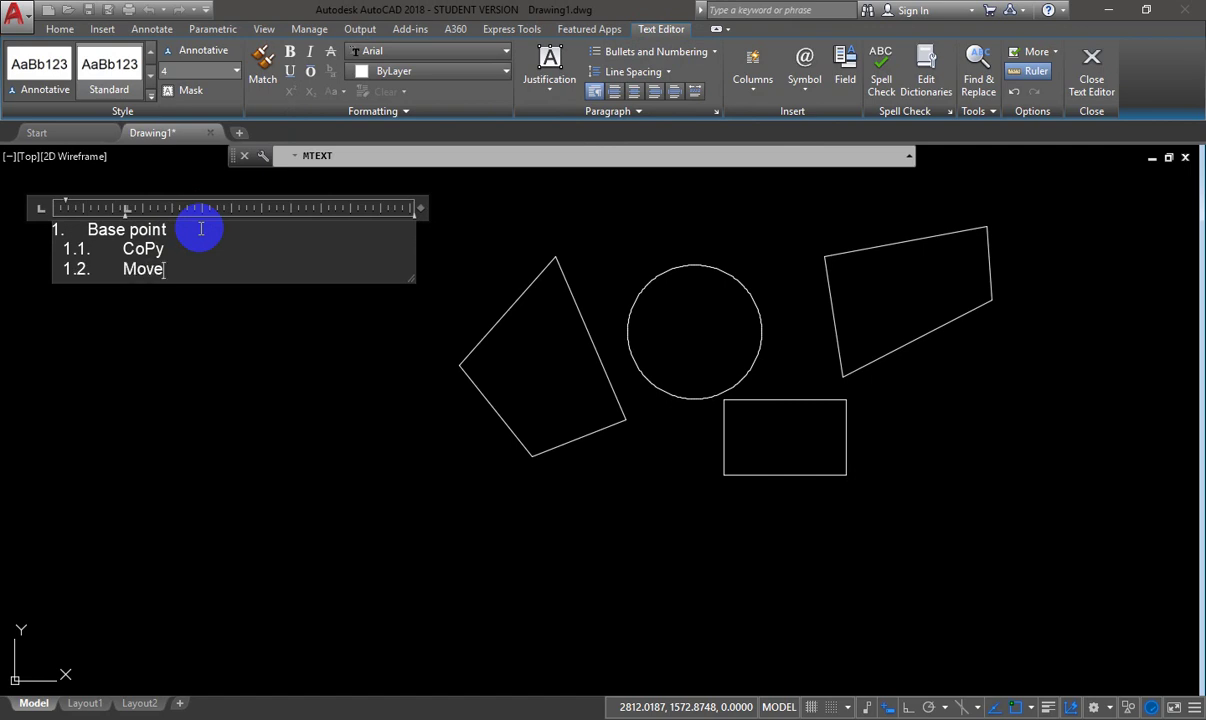
{"action": "key", "text": "Return"}
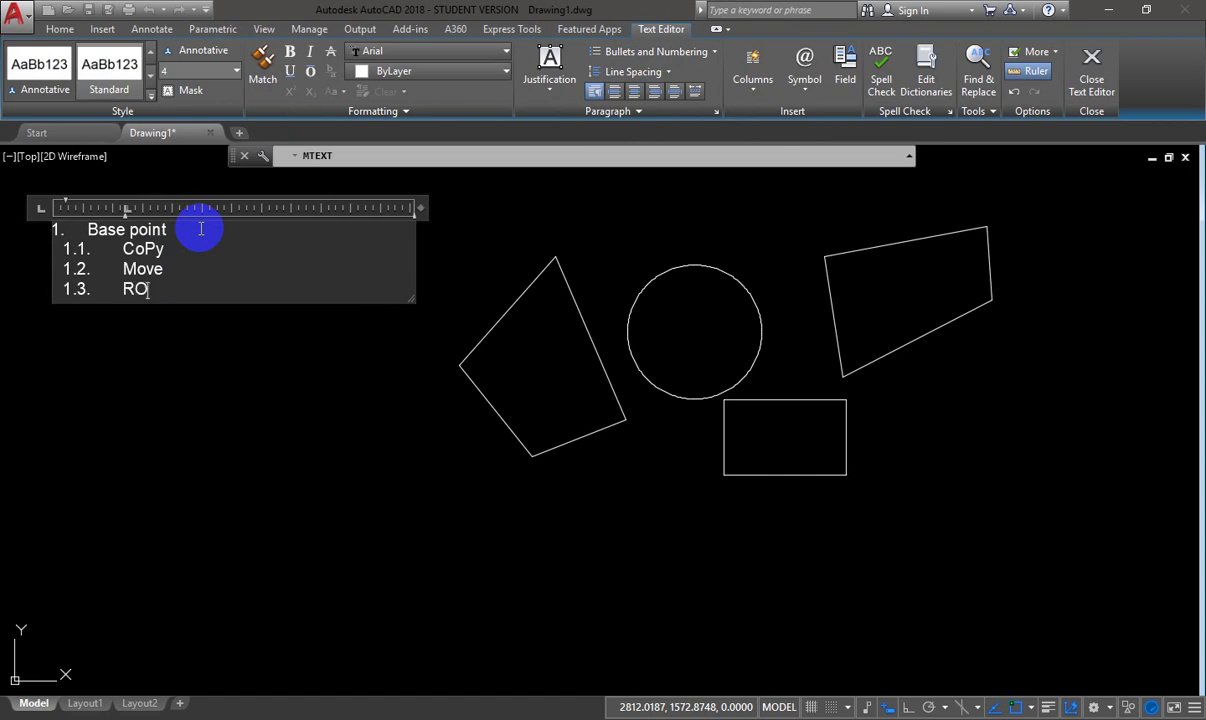
{"action": "key", "text": "Return"}
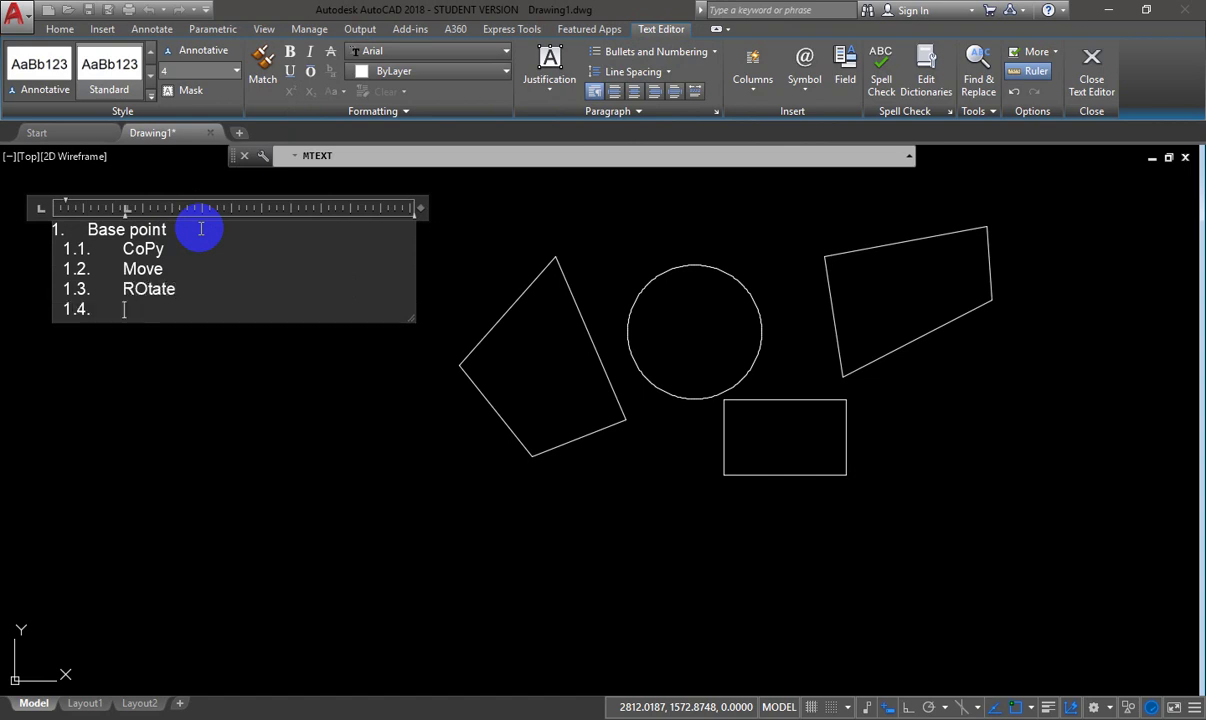
{"action": "type", "text": "SCale"}
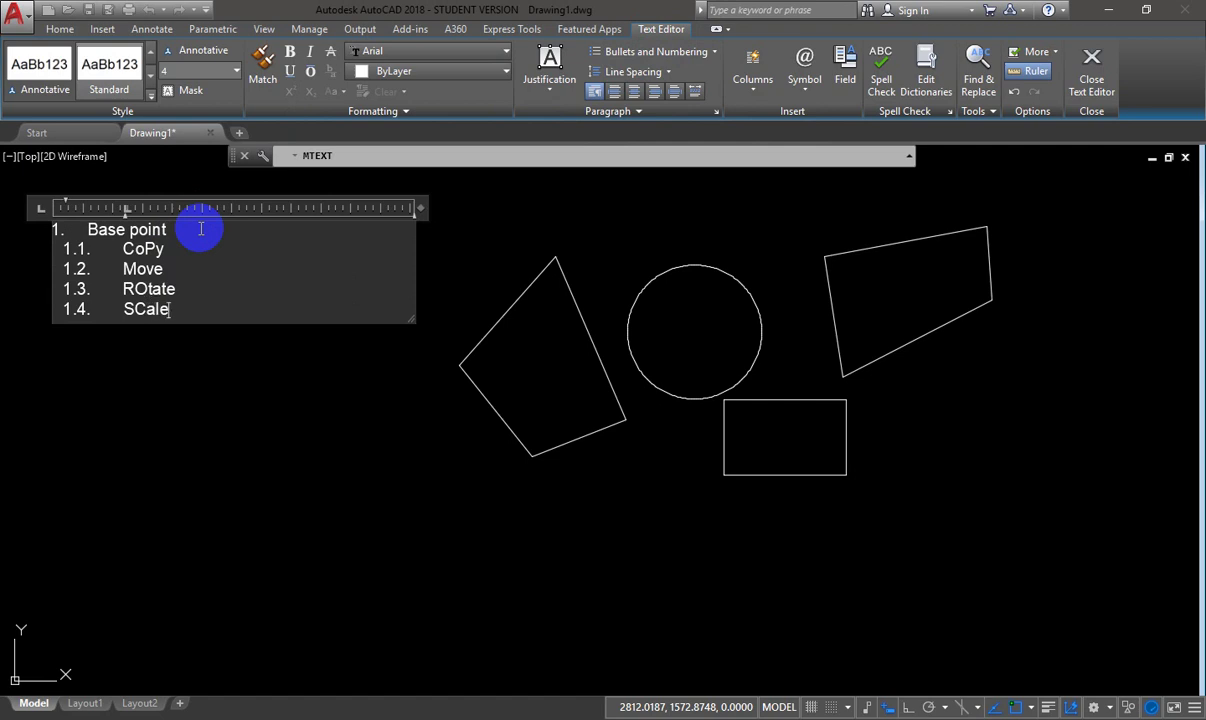
{"action": "left_click", "coordinate": [229, 375]}
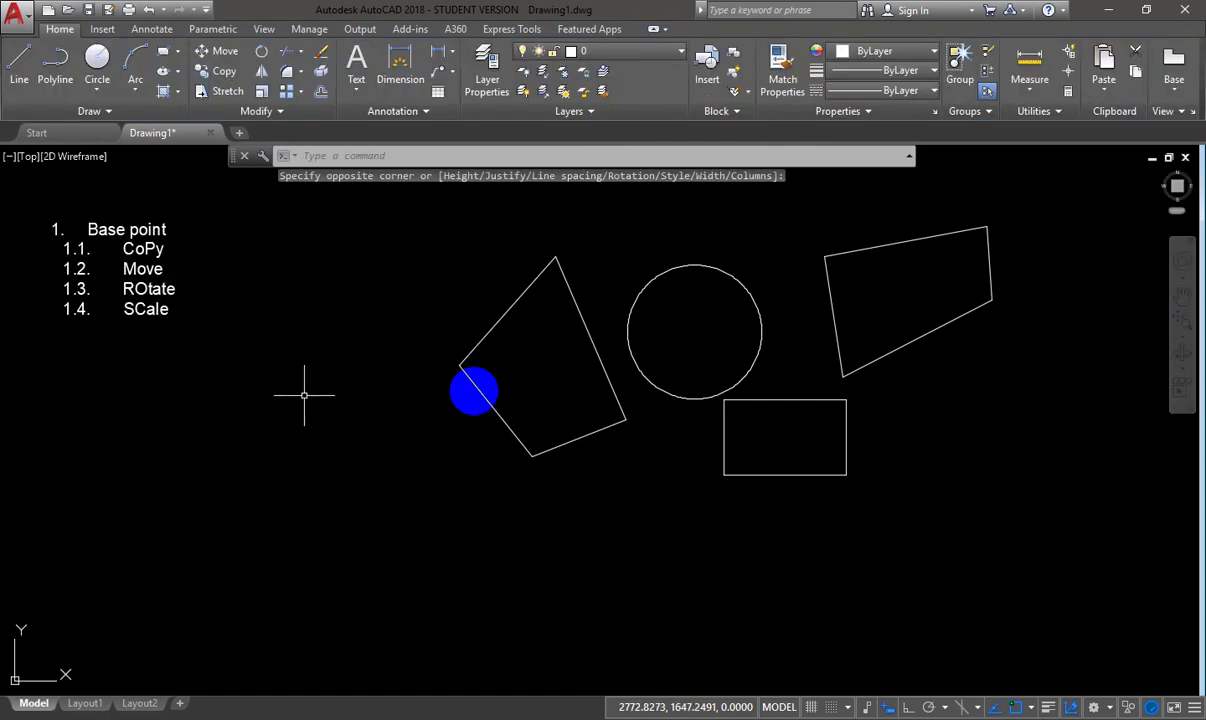
{"action": "left_click", "coordinate": [165, 62]}
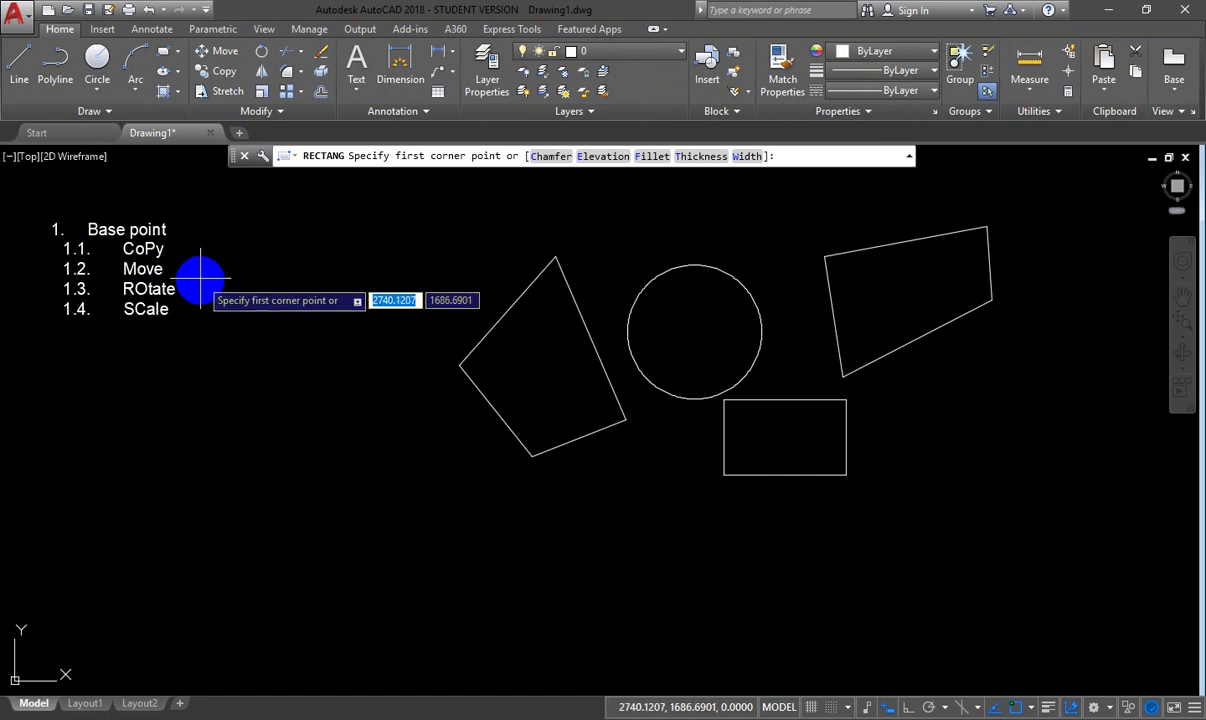
{"action": "left_click", "coordinate": [54, 314]}
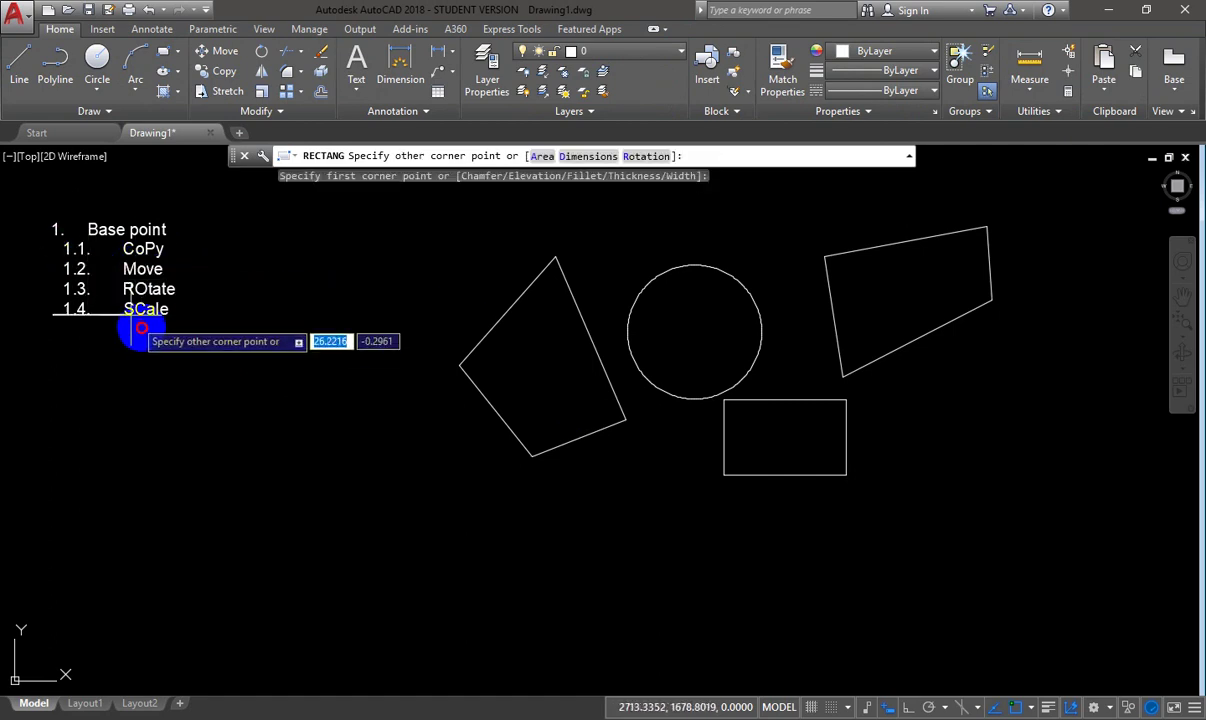
{"action": "key", "text": "Escape"}
- Draw a rectangle around the CoPy and Move items of the list
{"action": "left_click", "coordinate": [164, 52]}
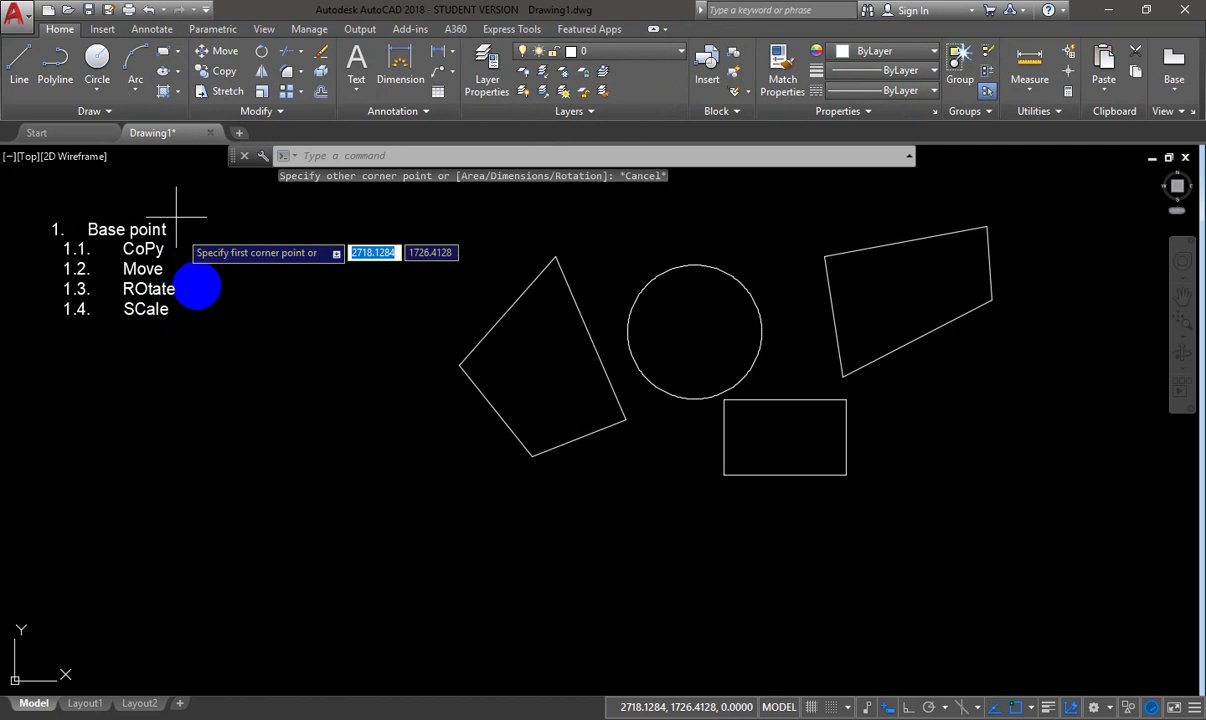
{"action": "left_click", "coordinate": [212, 279]}
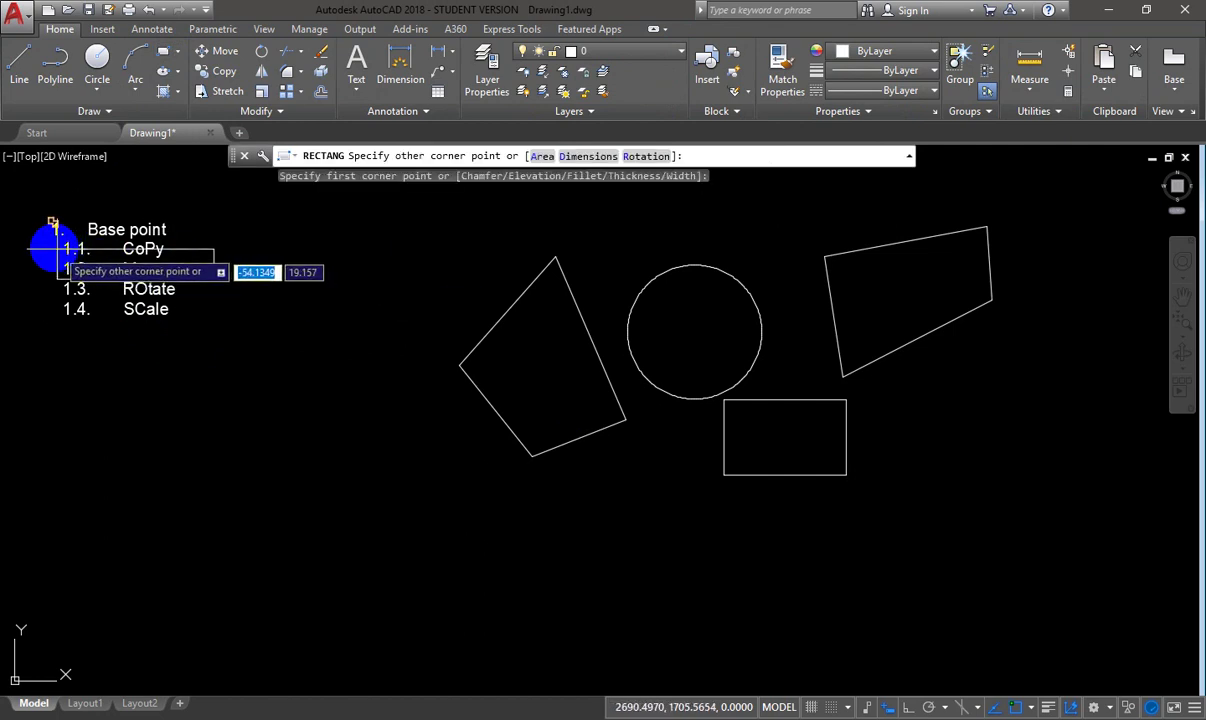
{"action": "left_click", "coordinate": [22, 240]}
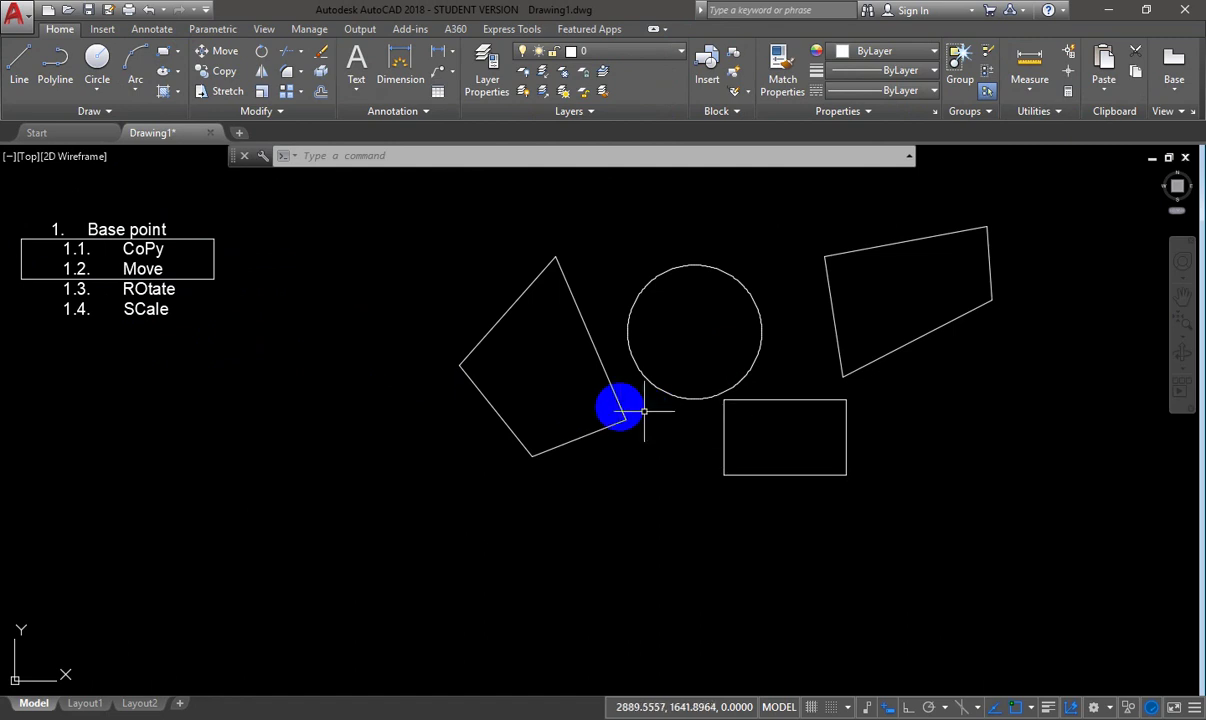
- Move the circle by its centre grip onto the top vertex of the neighbouring quadrilateral, and clear the selection
{"action": "left_click", "coordinate": [647, 378]}
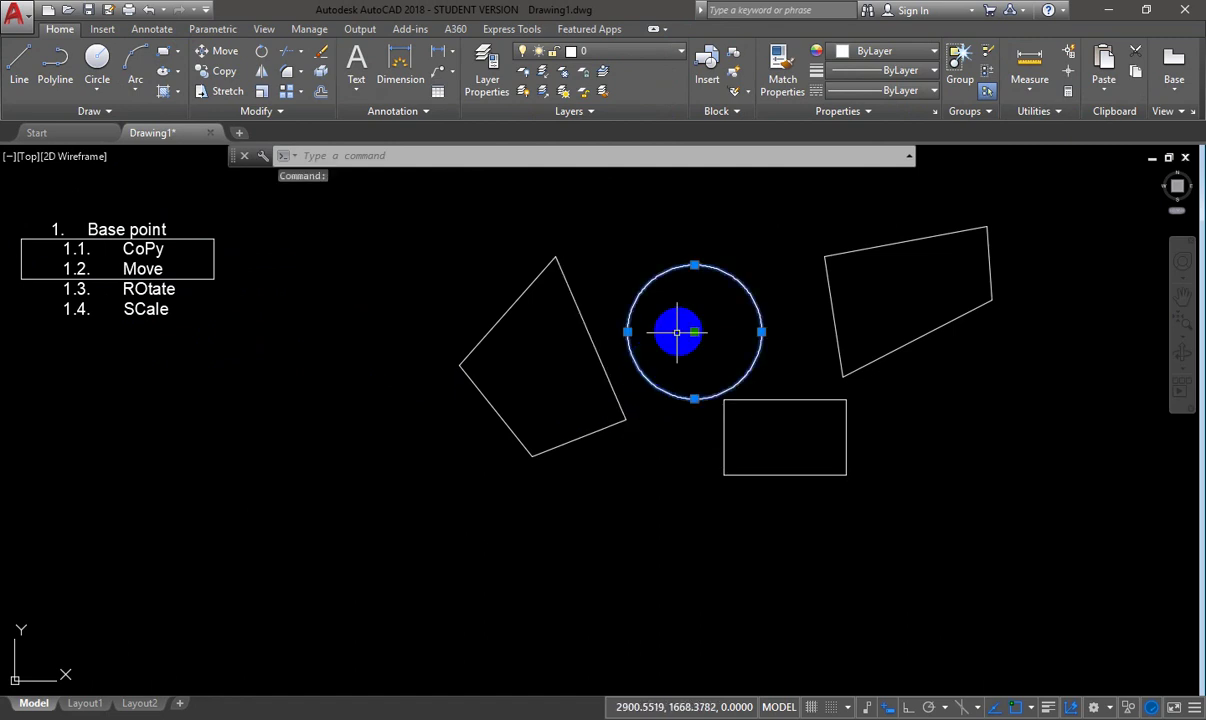
{"action": "left_click", "coordinate": [694, 331]}
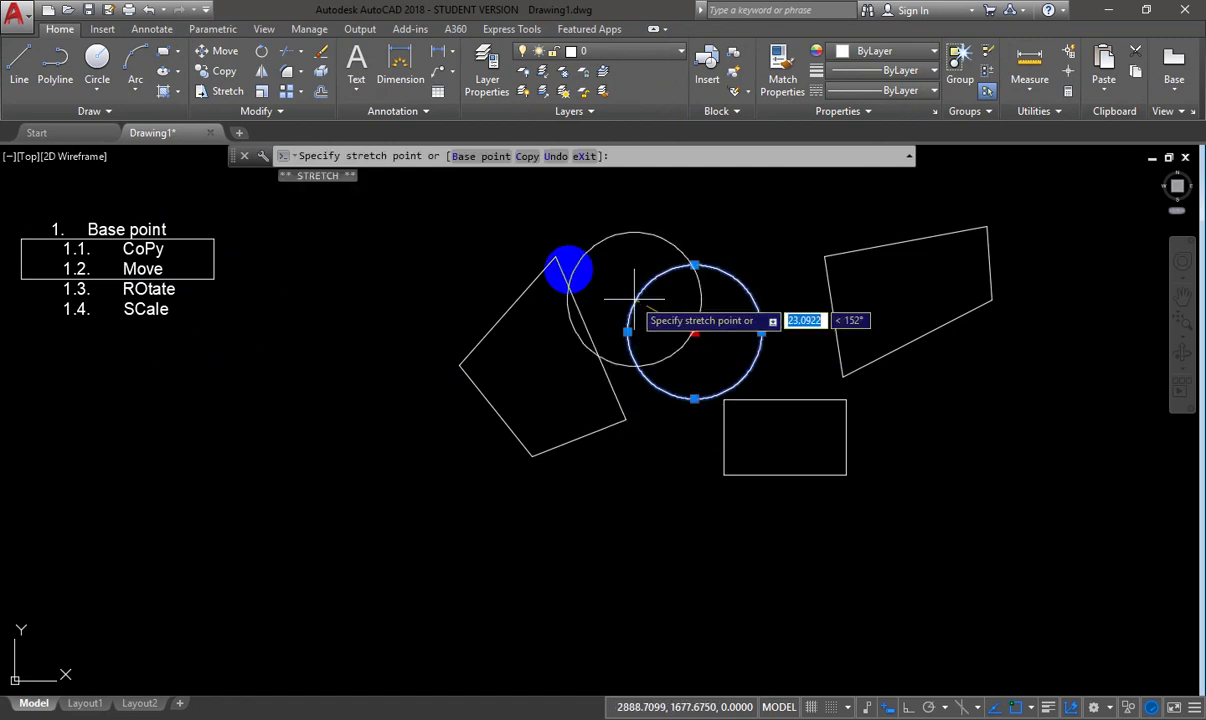
{"action": "left_click", "coordinate": [555, 257]}
{"action": "key", "text": "Escape"}
{"action": "key", "text": "Escape"}
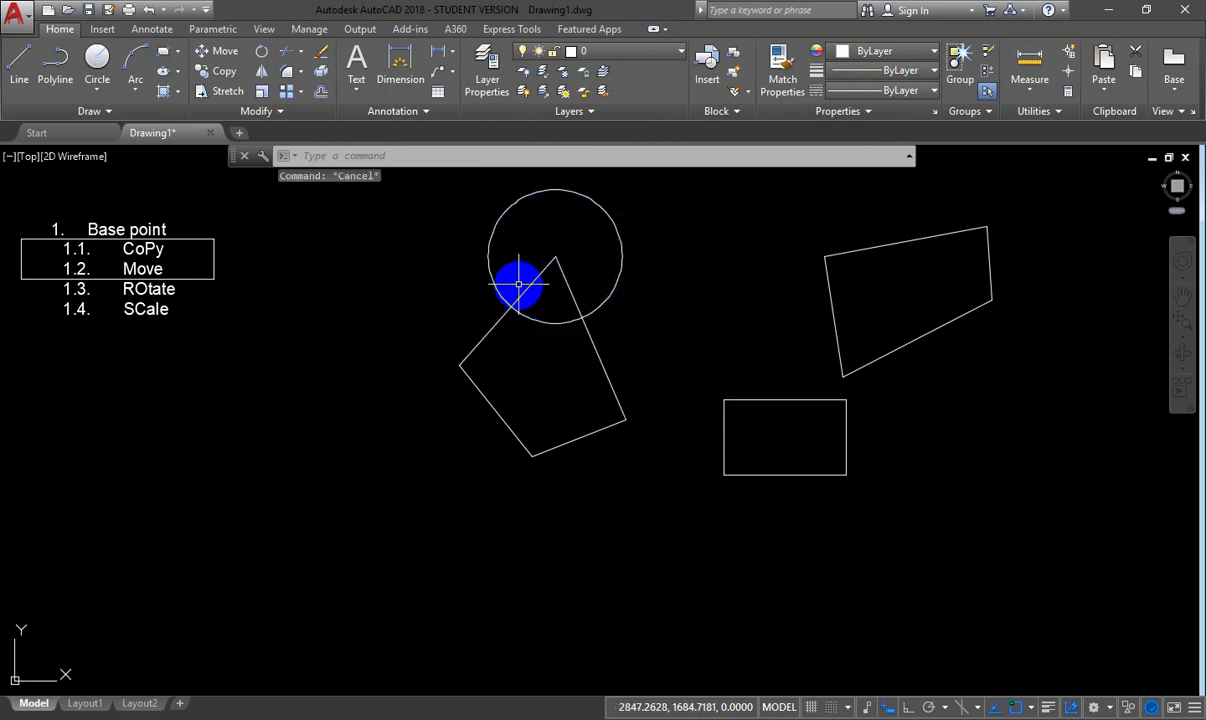
- Move the long right-hand side of the quadrilateral under the circle away by its midpoint, leaving it as a separate line up and to the right
{"action": "left_click", "coordinate": [609, 367]}
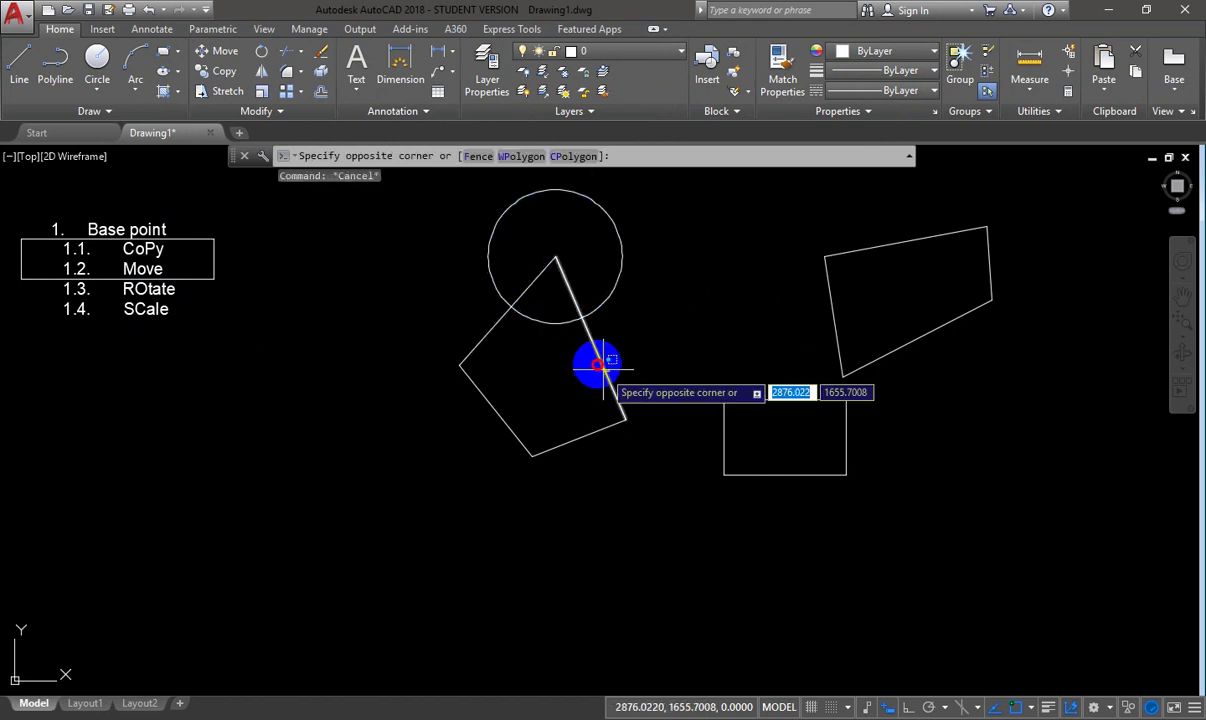
{"action": "left_click", "coordinate": [594, 341]}
{"action": "left_click", "coordinate": [590, 339]}
{"action": "left_click", "coordinate": [678, 299]}
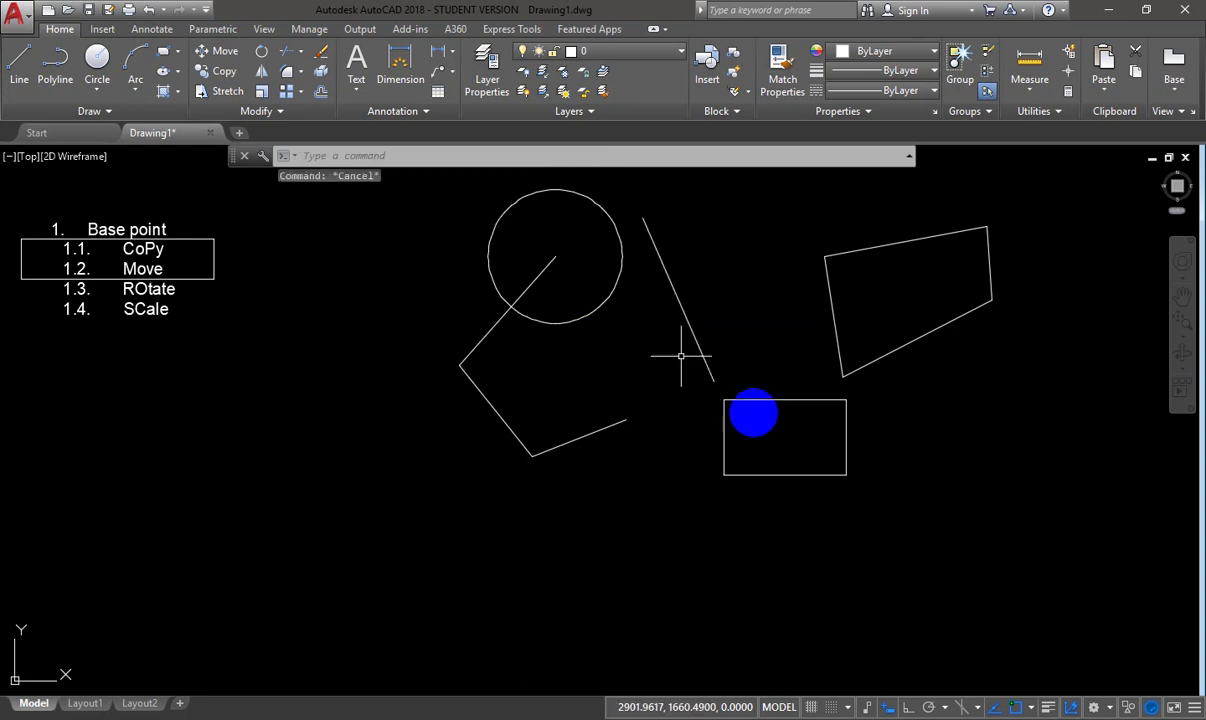
- Move the rectangle to below and left of the opened quadrilateral, and the other quadrilateral to below the detached line
{"action": "left_click", "coordinate": [750, 400]}
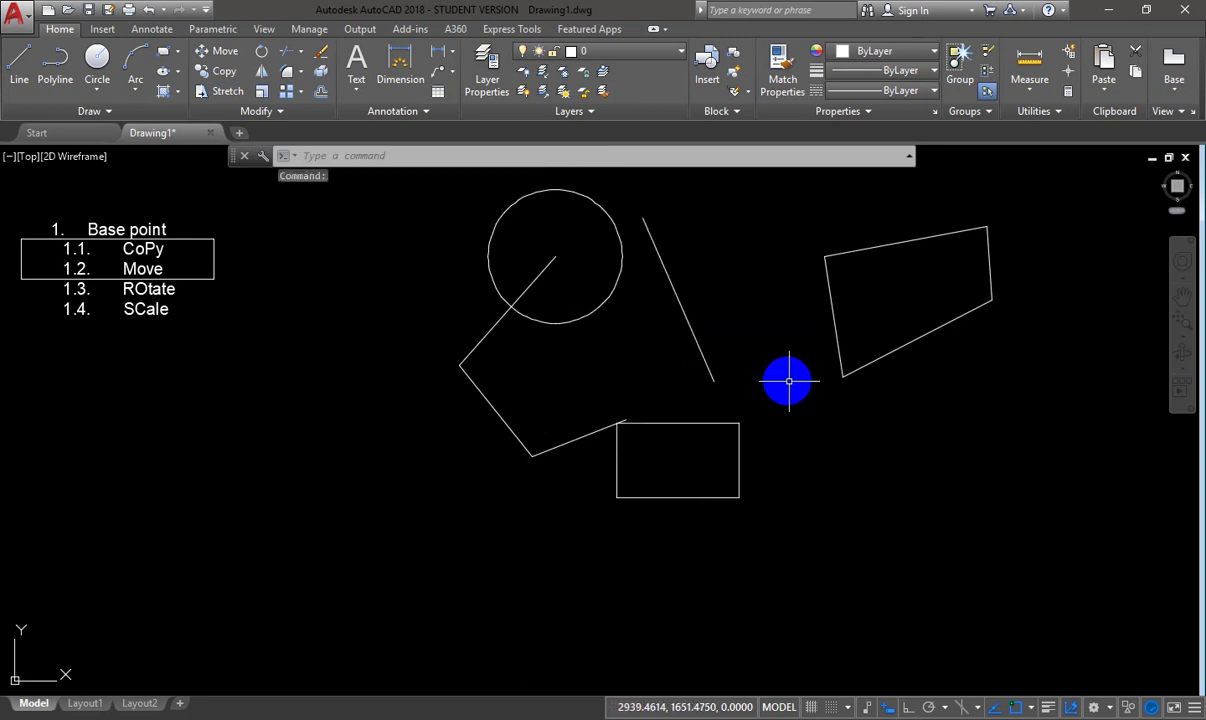
{"action": "left_click_drag", "start_coordinate": [691, 423], "coordinate": [490, 473]}
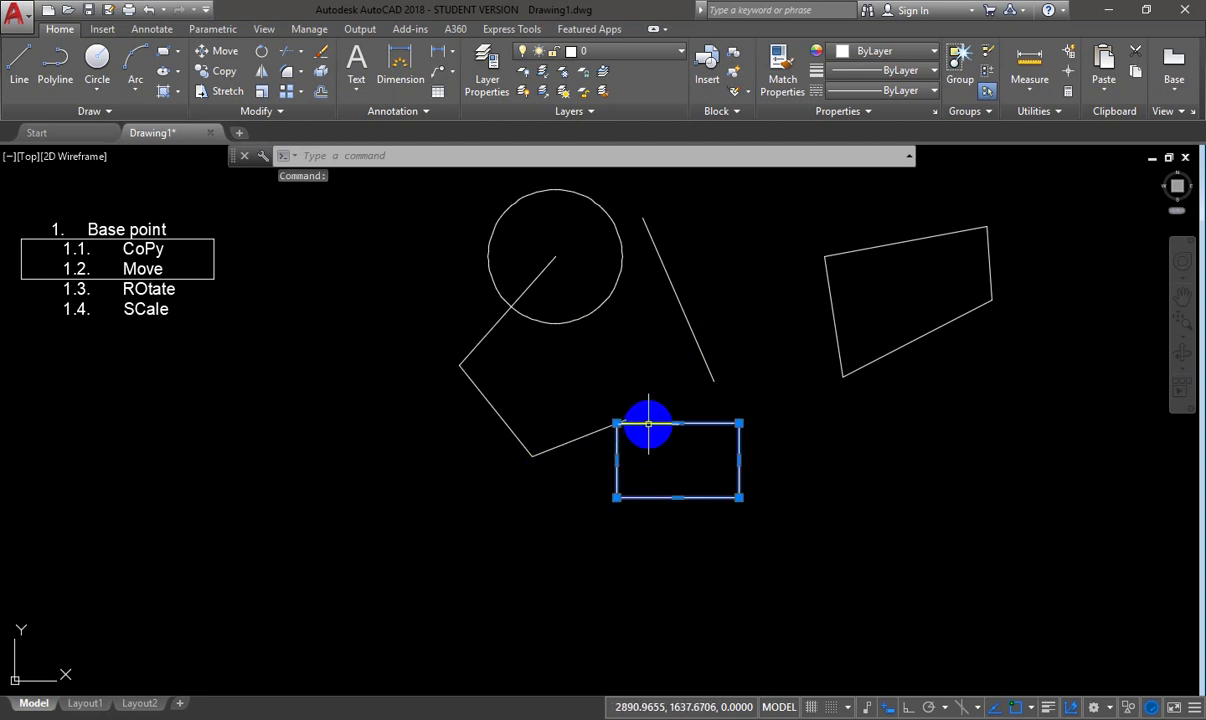
{"action": "key", "text": "Escape"}
{"action": "left_click_drag", "start_coordinate": [648, 424], "coordinate": [419, 493]}
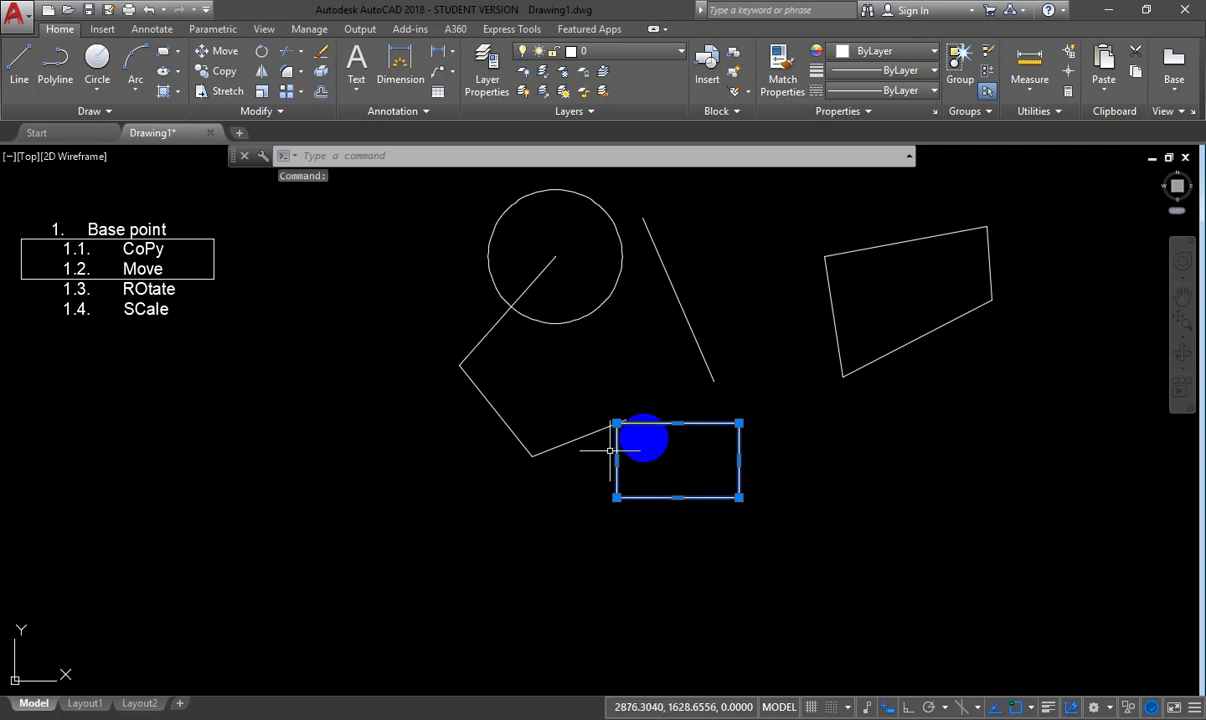
{"action": "left_click_drag", "start_coordinate": [661, 423], "coordinate": [397, 528]}
{"action": "key", "text": "Escape"}
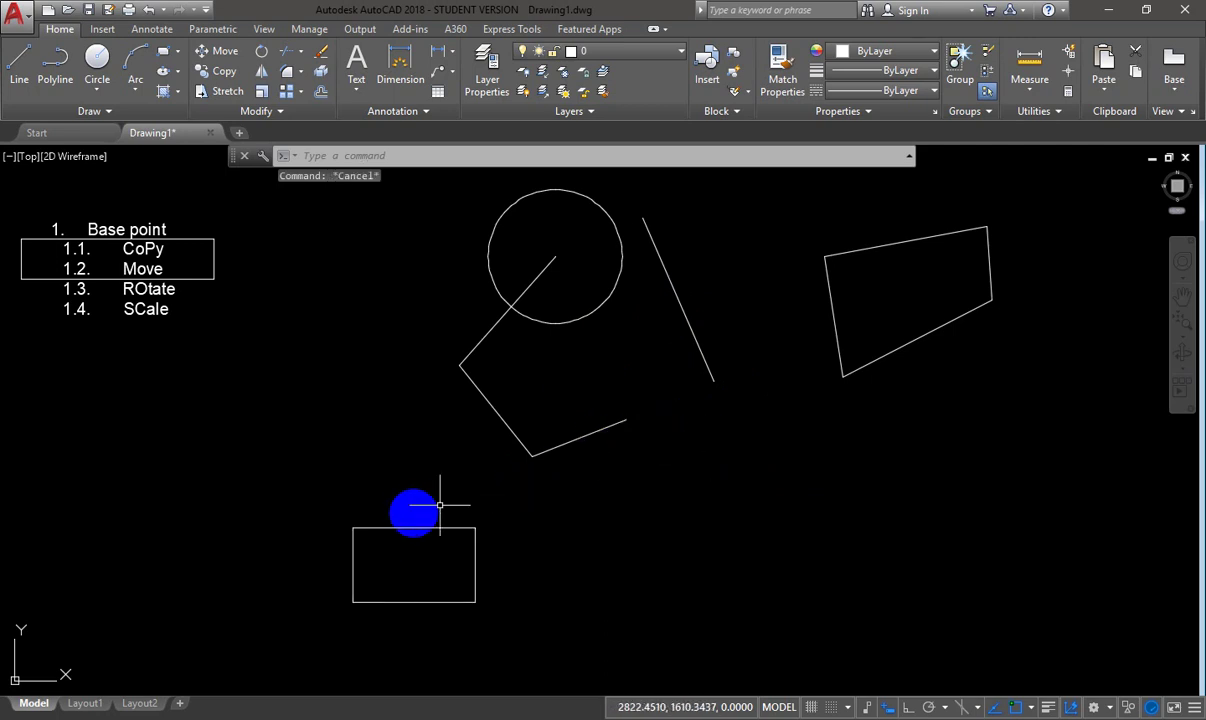
{"action": "left_click_drag", "start_coordinate": [772, 364], "coordinate": [713, 484]}
{"action": "left_click", "coordinate": [828, 285]}
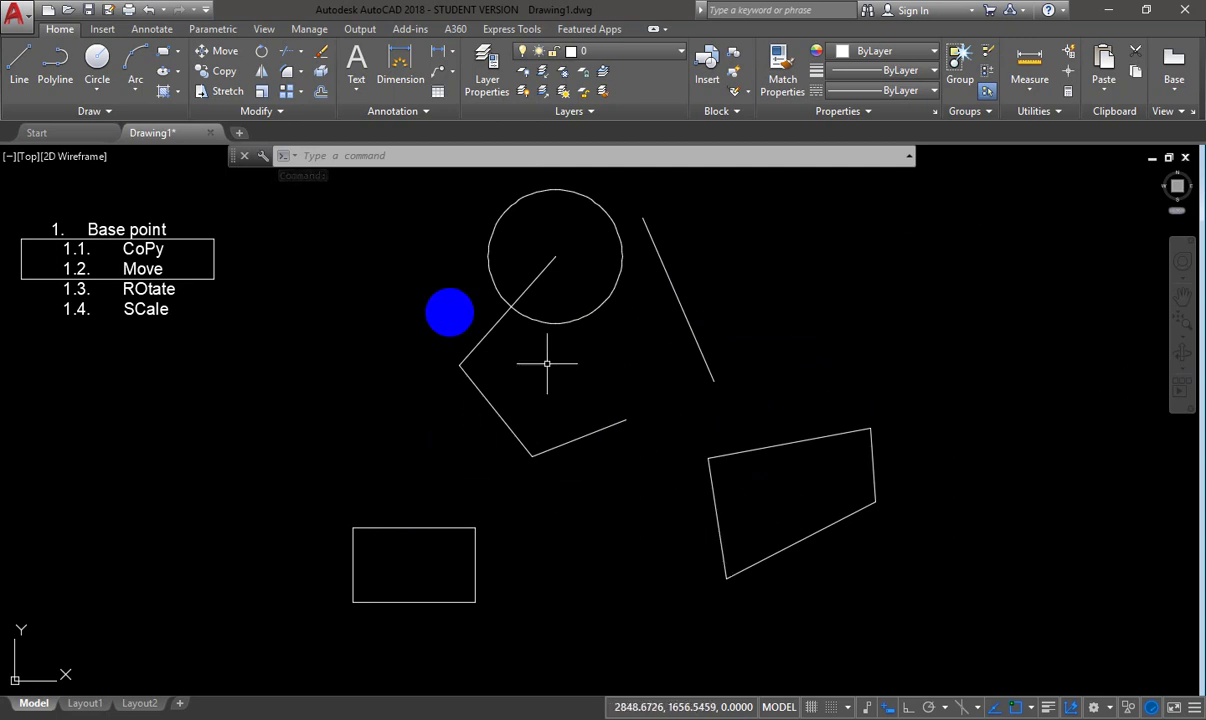
- Move the circle and the detached line together, from the line's upper endpoint to the opened quadrilateral's top vertex
{"action": "mouse_move", "coordinate": [608, 486]}
{"action": "middle_mouse_down"}
{"action": "mouse_move", "coordinate": [557, 477]}
{"action": "mouse_move", "coordinate": [613, 486]}
{"action": "middle_mouse_up"}
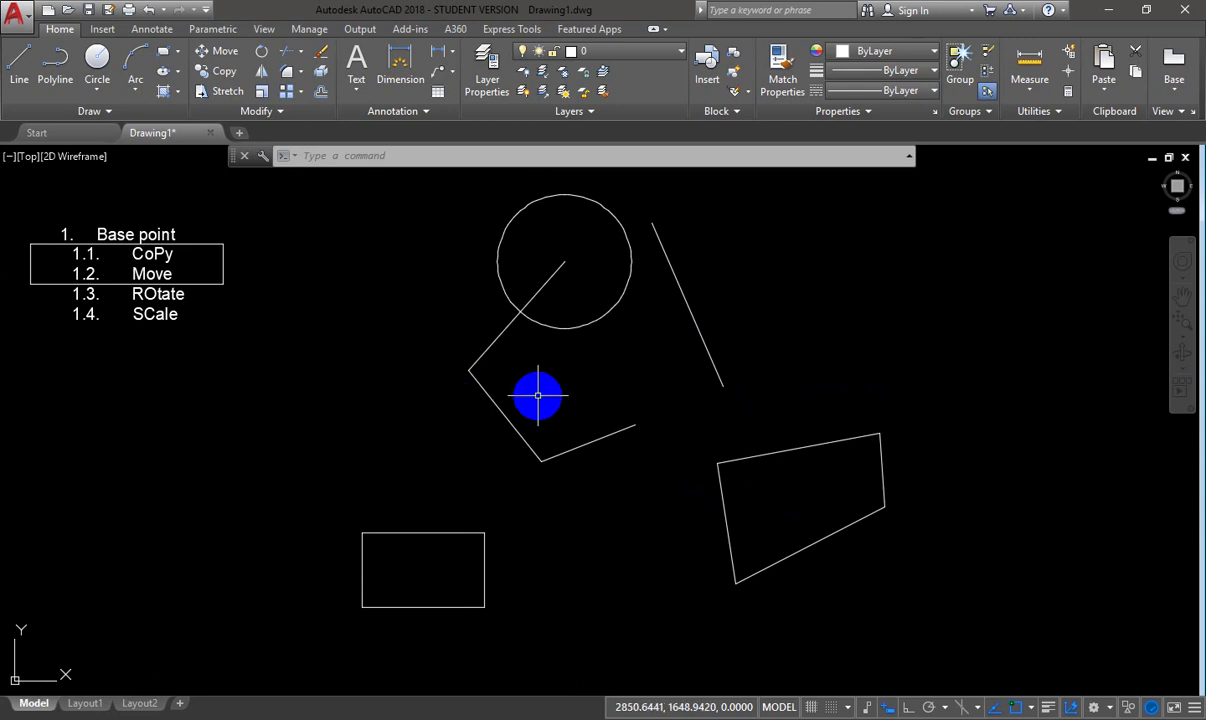
{"action": "left_click", "coordinate": [686, 302]}
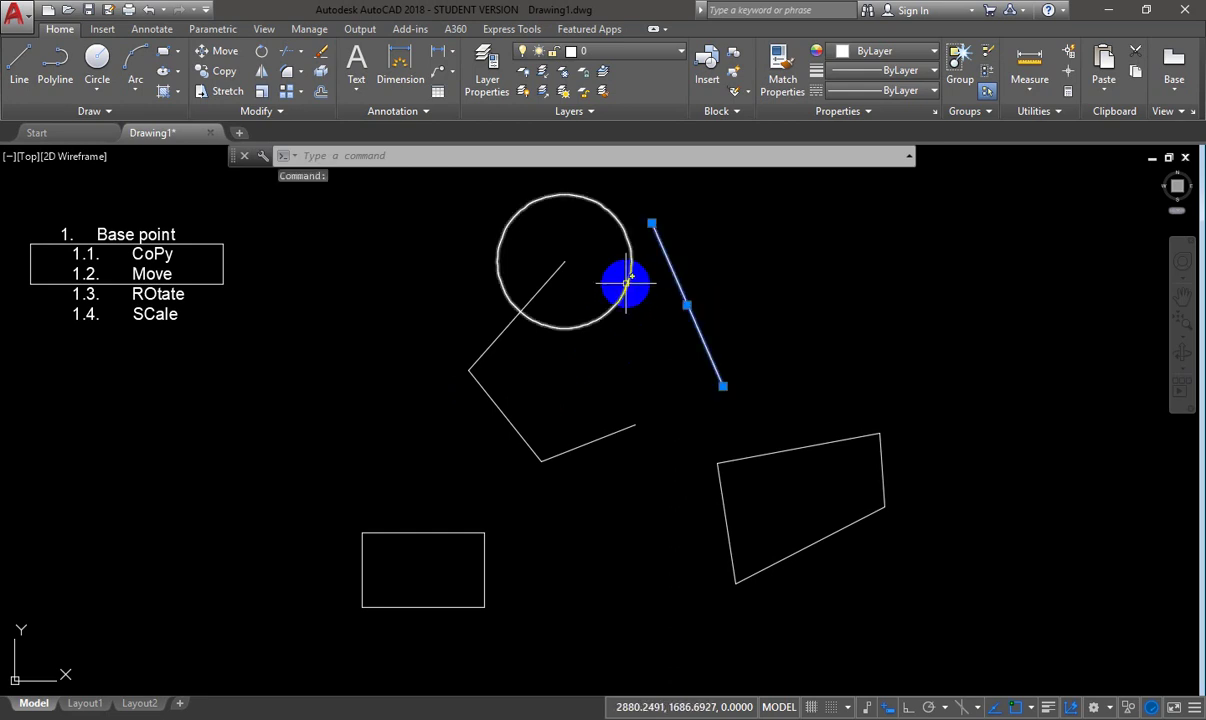
{"action": "left_click", "coordinate": [626, 283]}
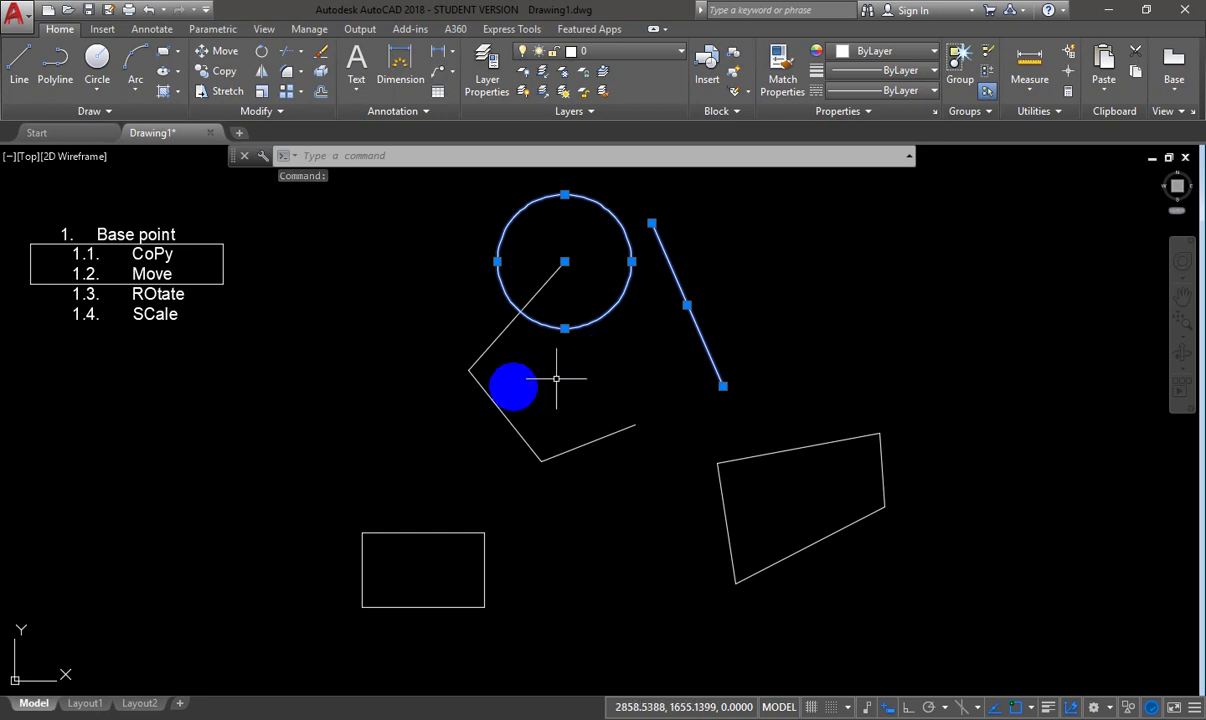
{"action": "left_click", "coordinate": [279, 166]}
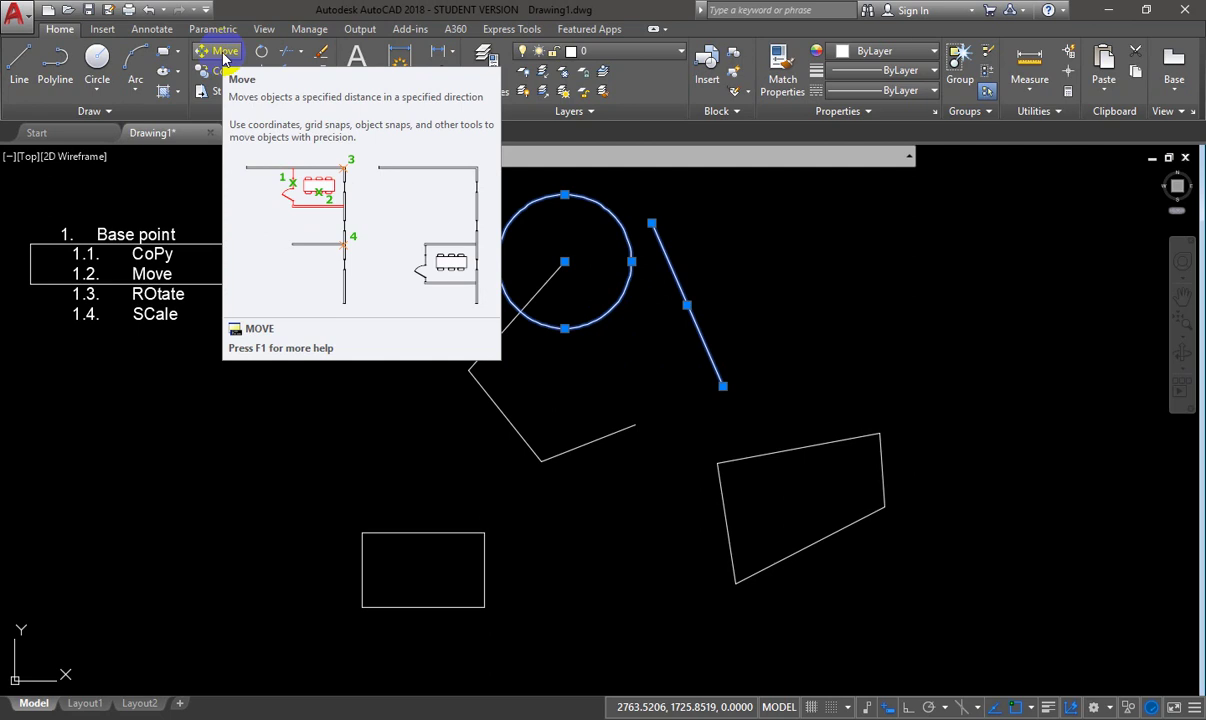
{"action": "left_click", "coordinate": [224, 52]}
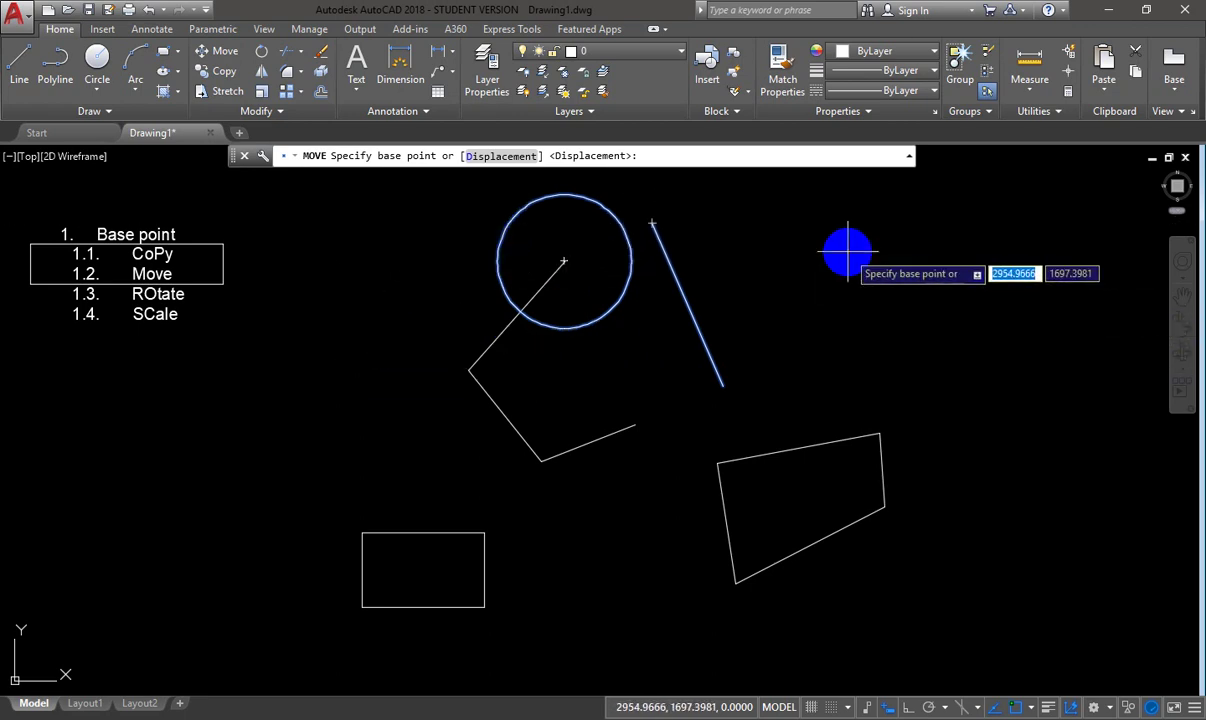
{"action": "left_click", "coordinate": [651, 226]}
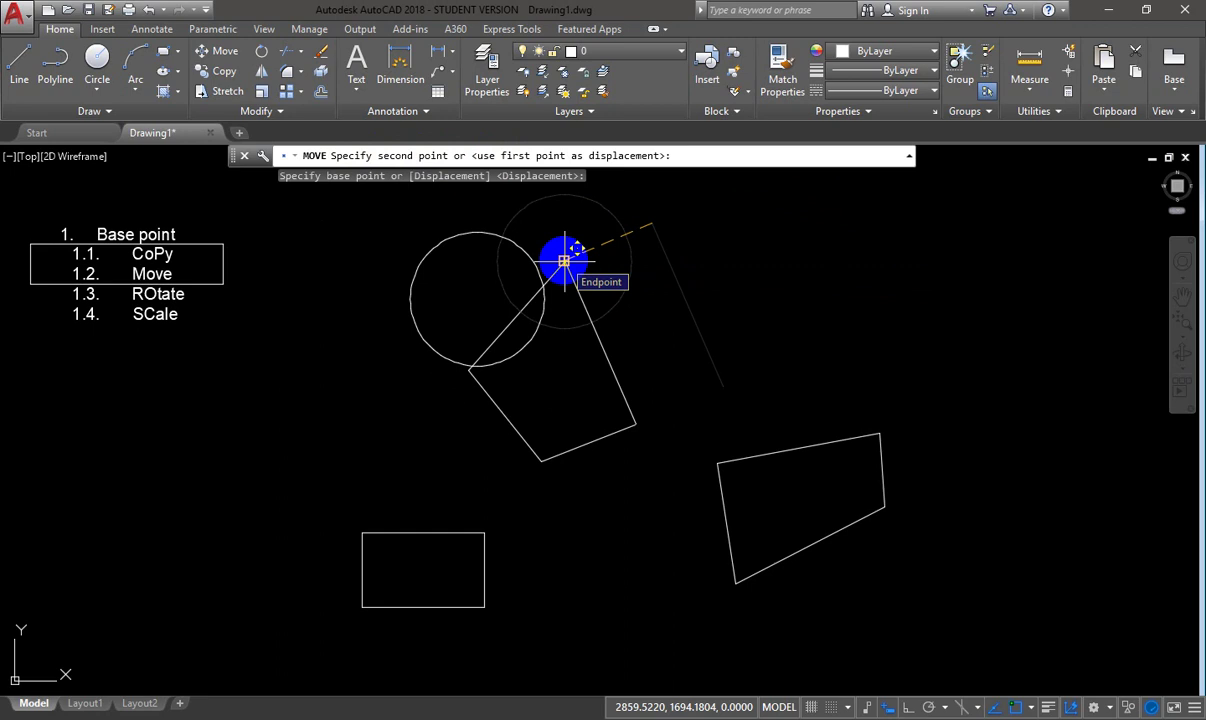
{"action": "left_click", "coordinate": [564, 261]}
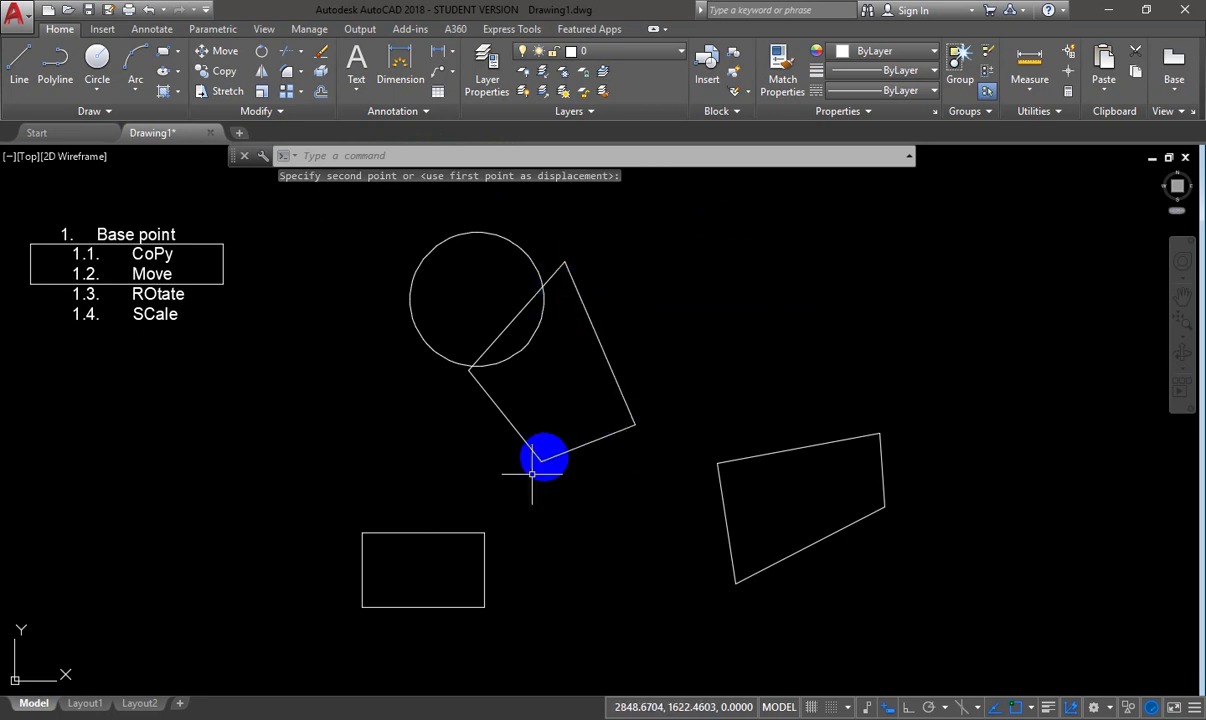
- Copy the far-right quadrilateral once, using the lower and upper endpoints of the first quadrilateral's long right side as base and second points
{"action": "left_click", "coordinate": [578, 290]}
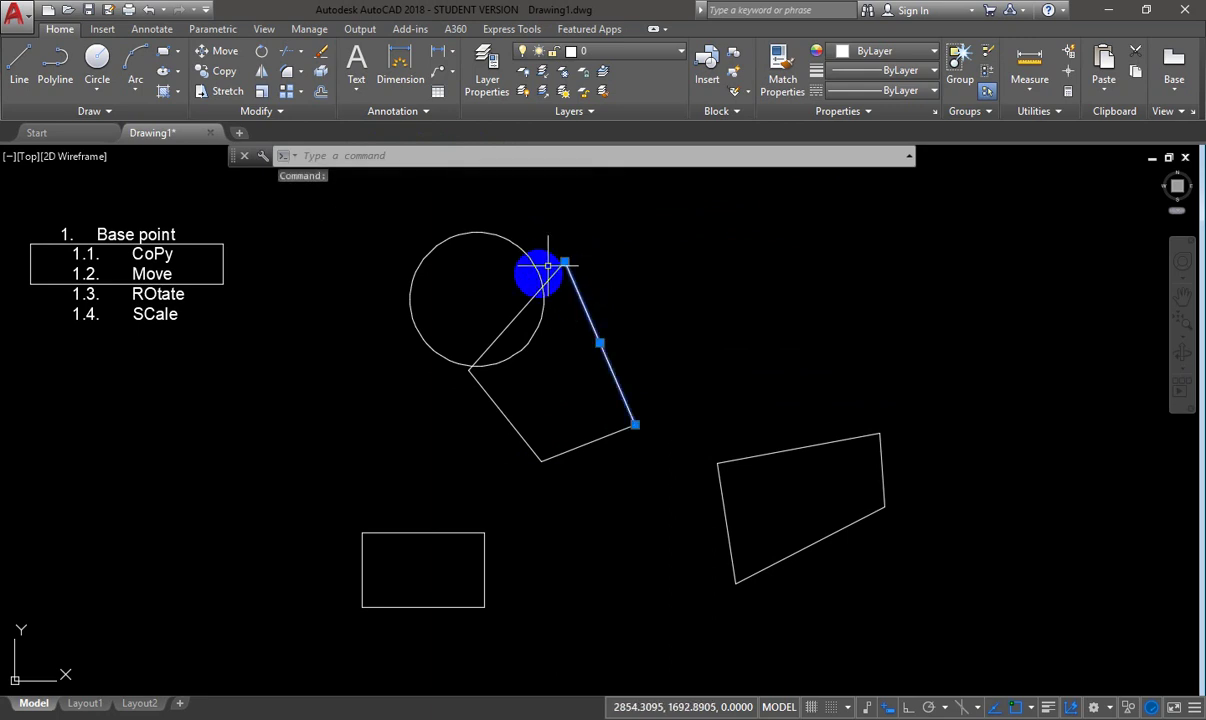
{"action": "key", "text": "Escape"}
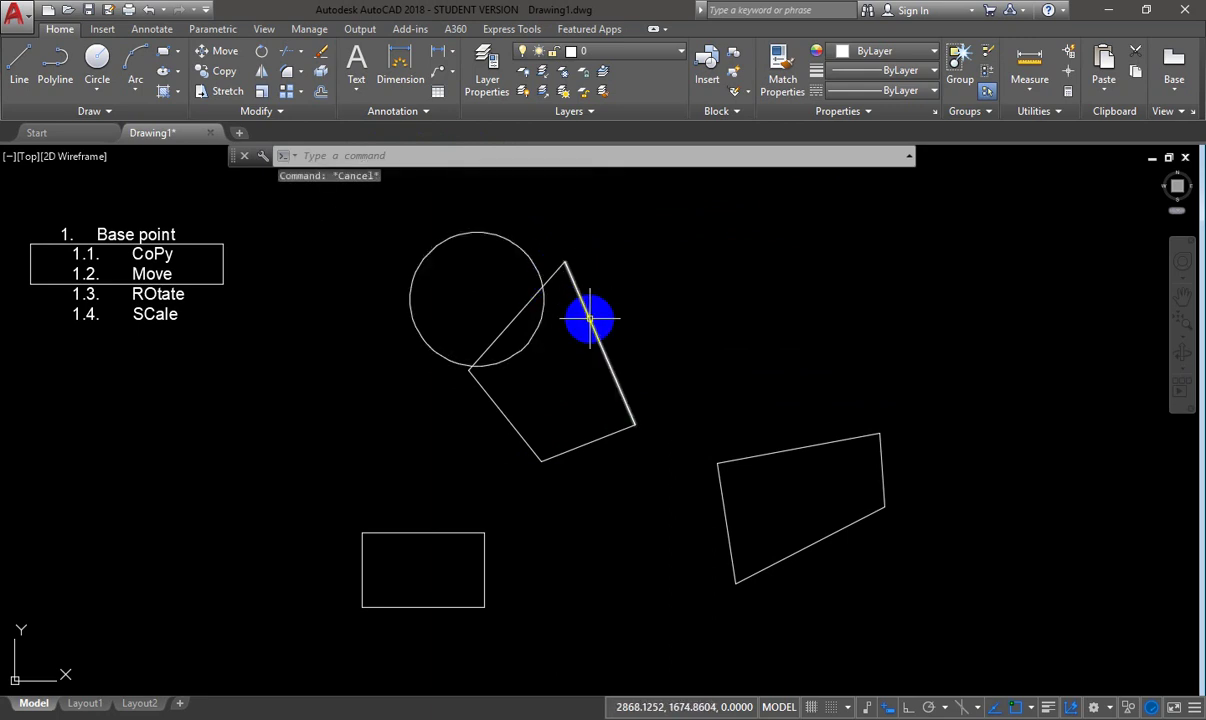
{"action": "mouse_move", "coordinate": [590, 319]}
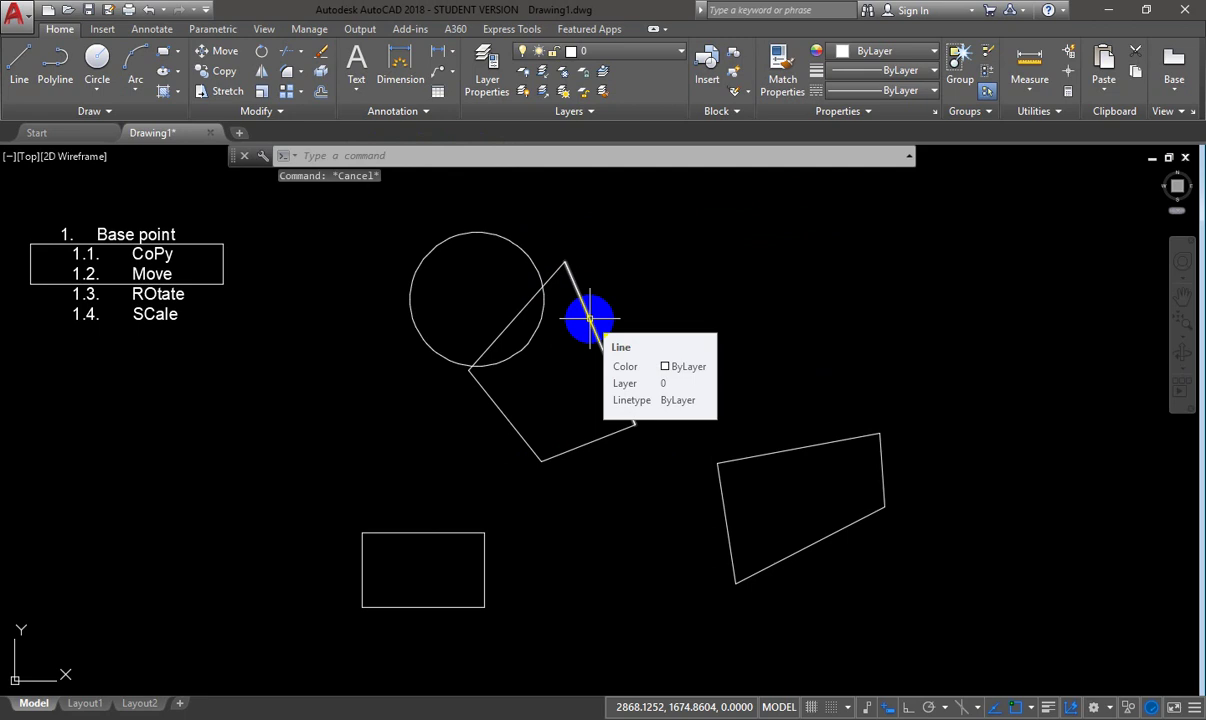
{"action": "left_click", "coordinate": [723, 506]}
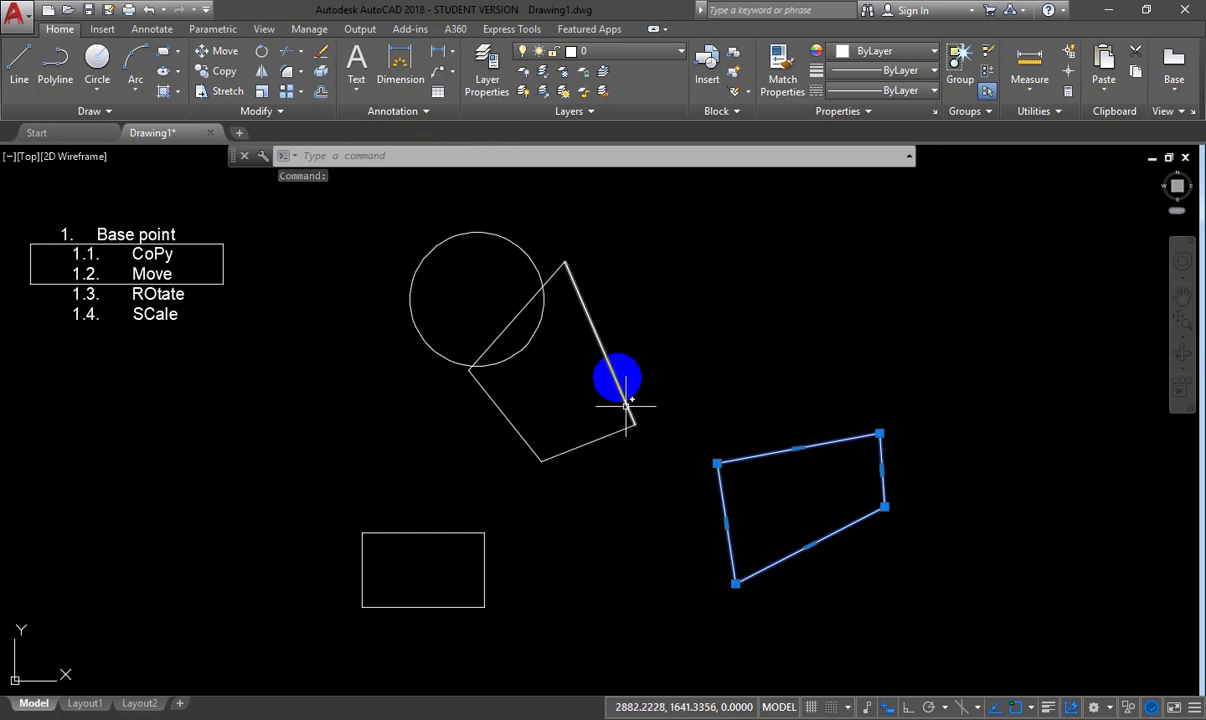
{"action": "left_click", "coordinate": [222, 72]}
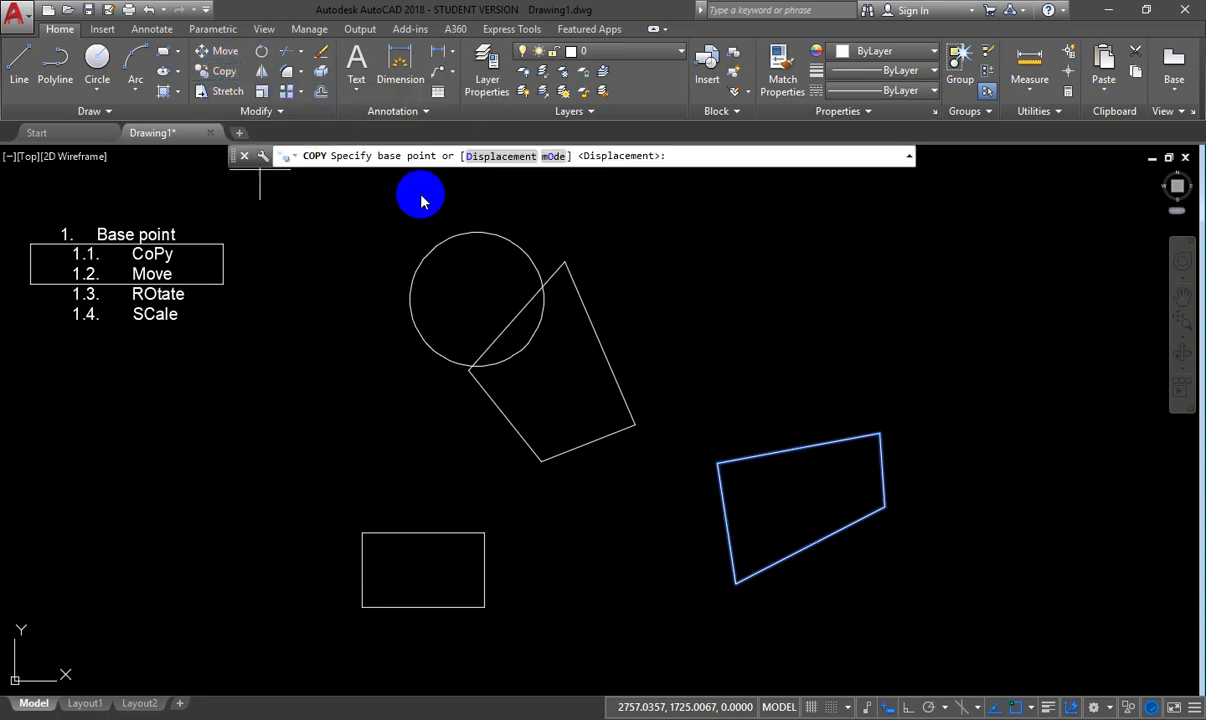
{"action": "left_click", "coordinate": [636, 425]}
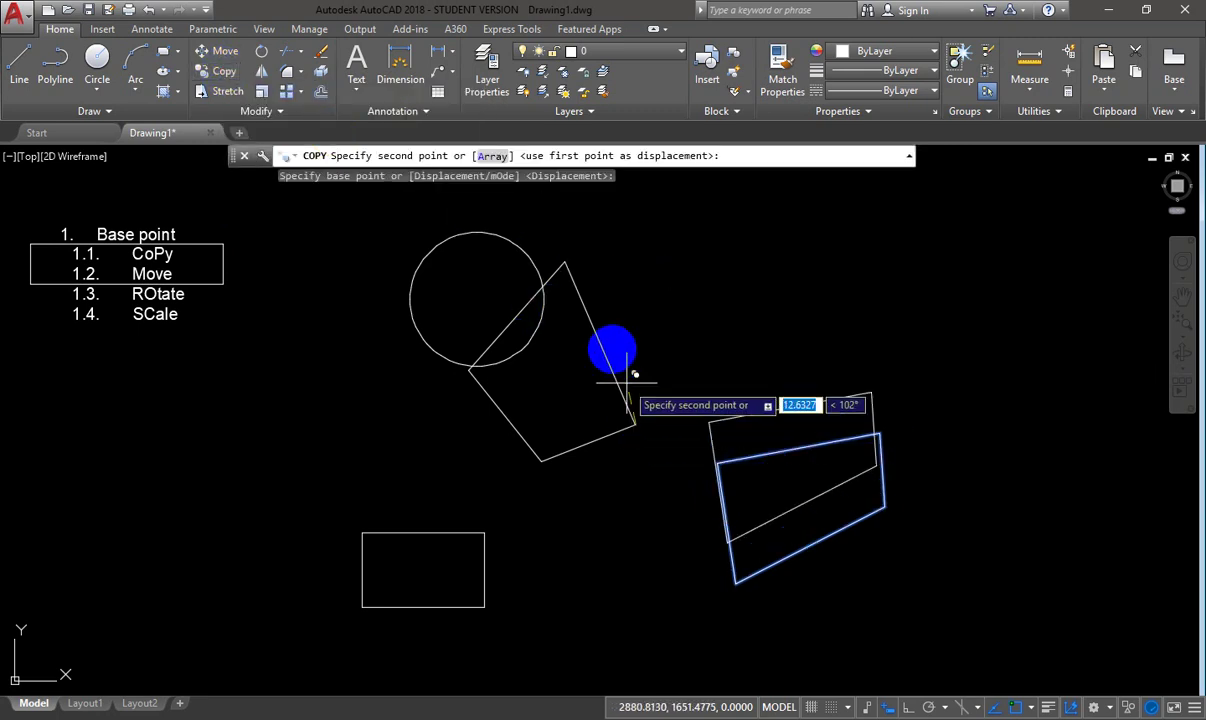
{"action": "left_click", "coordinate": [564, 261]}
{"action": "key", "text": "Return"}
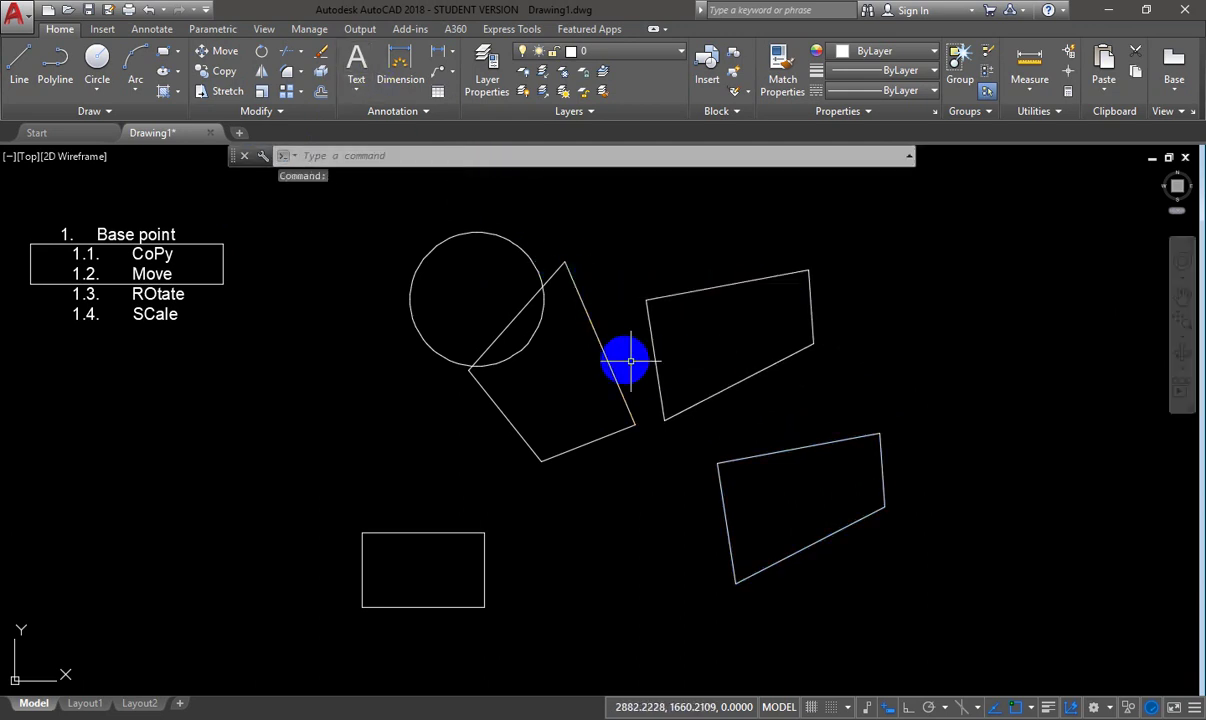
- Draw two lines connecting the bottom vertices and the top-right vertices of the copied quadrilateral and its original
{"action": "left_click", "coordinate": [605, 355]}
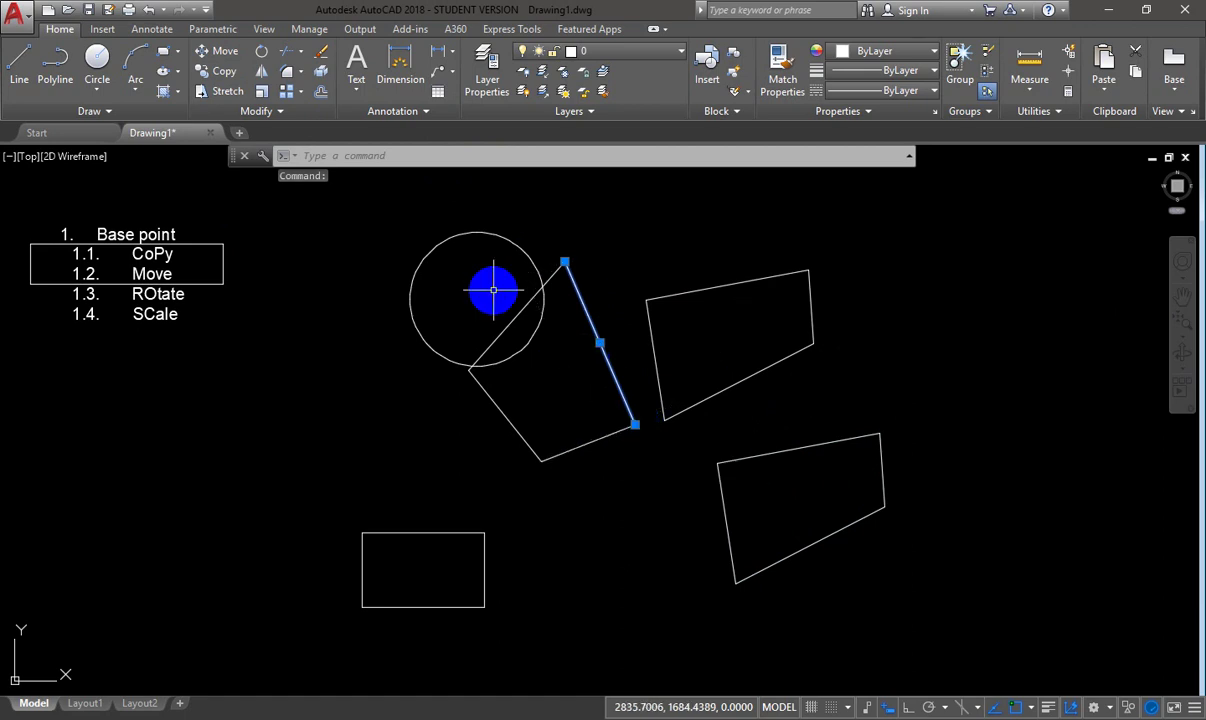
{"action": "key", "text": "Escape"}
{"action": "left_click", "coordinate": [19, 68]}
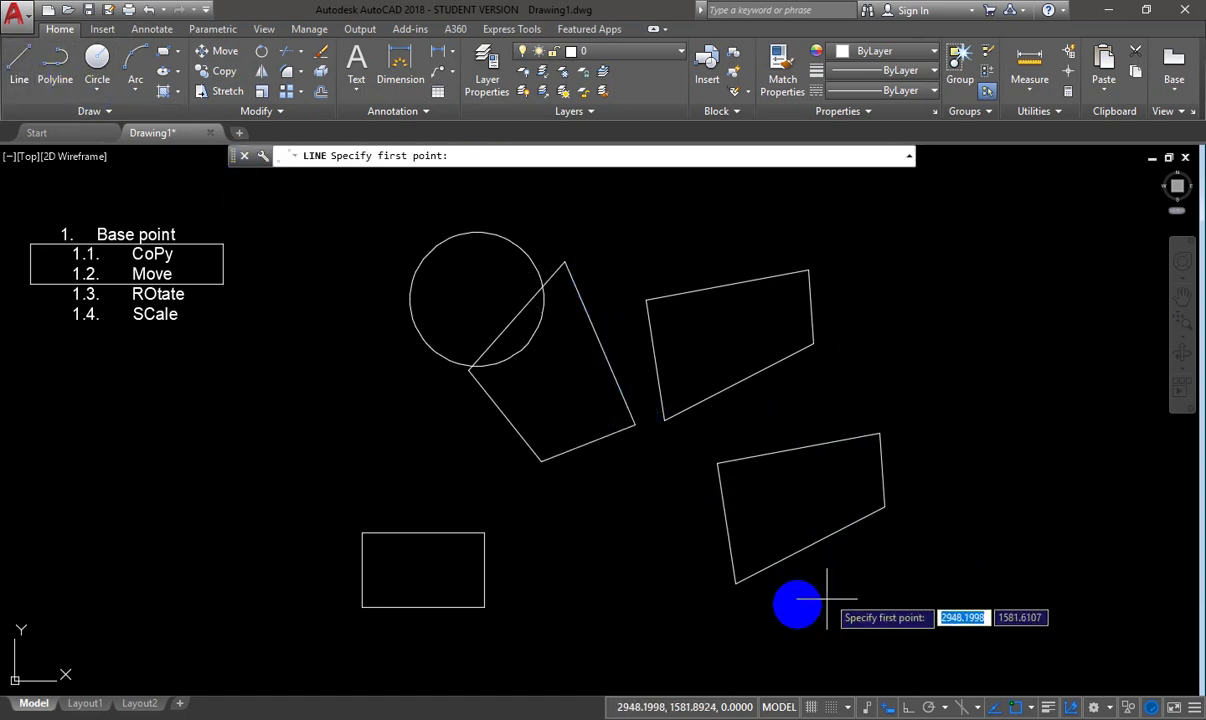
{"action": "left_click", "coordinate": [737, 580]}
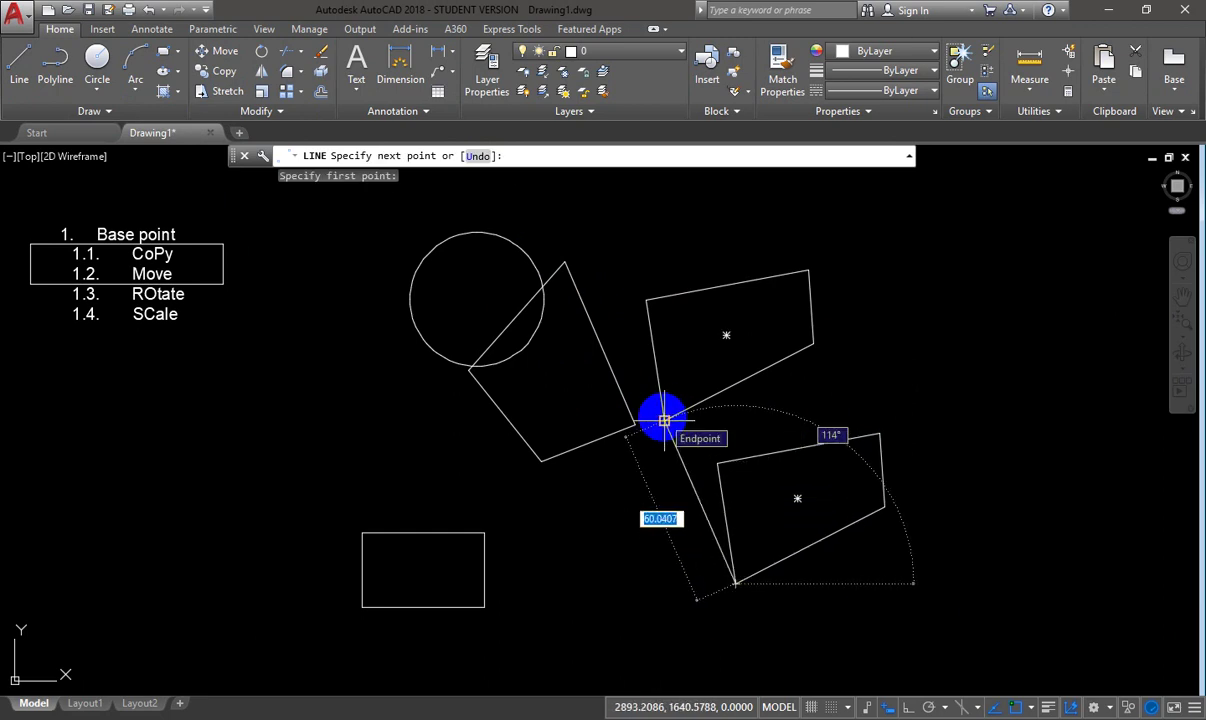
{"action": "left_click", "coordinate": [664, 420]}
{"action": "key", "text": "Return"}
{"action": "key", "text": "Return"}
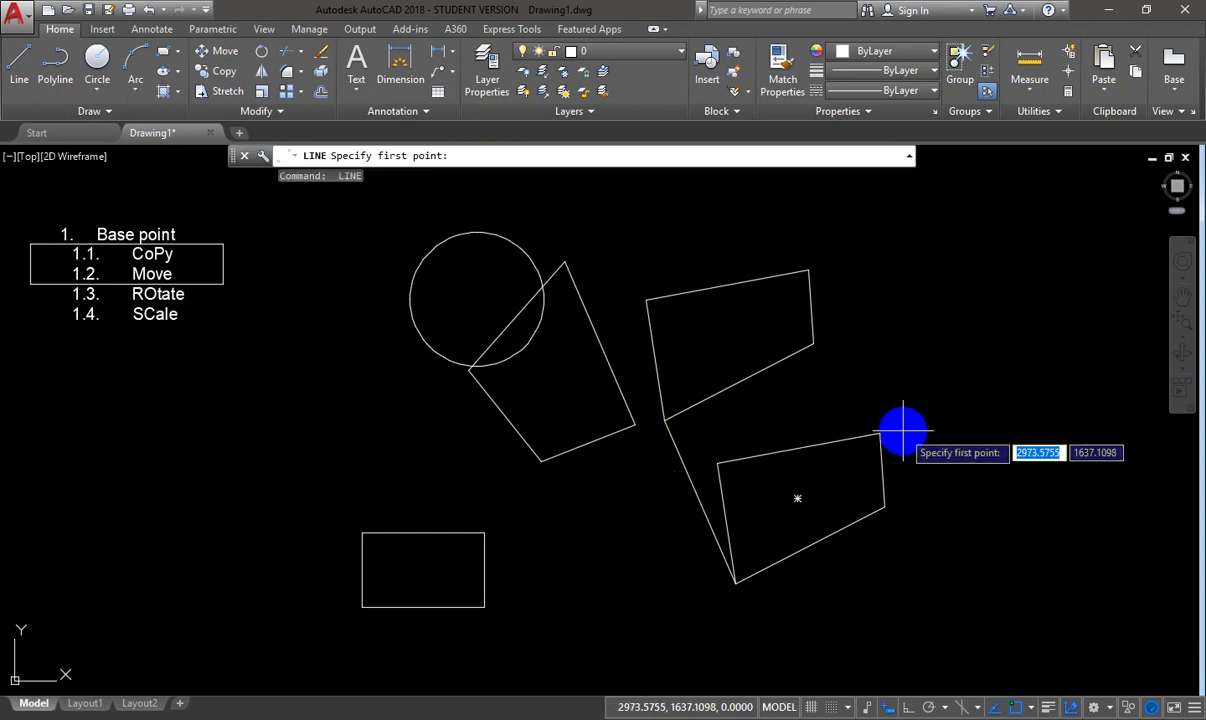
{"action": "left_click", "coordinate": [879, 432]}
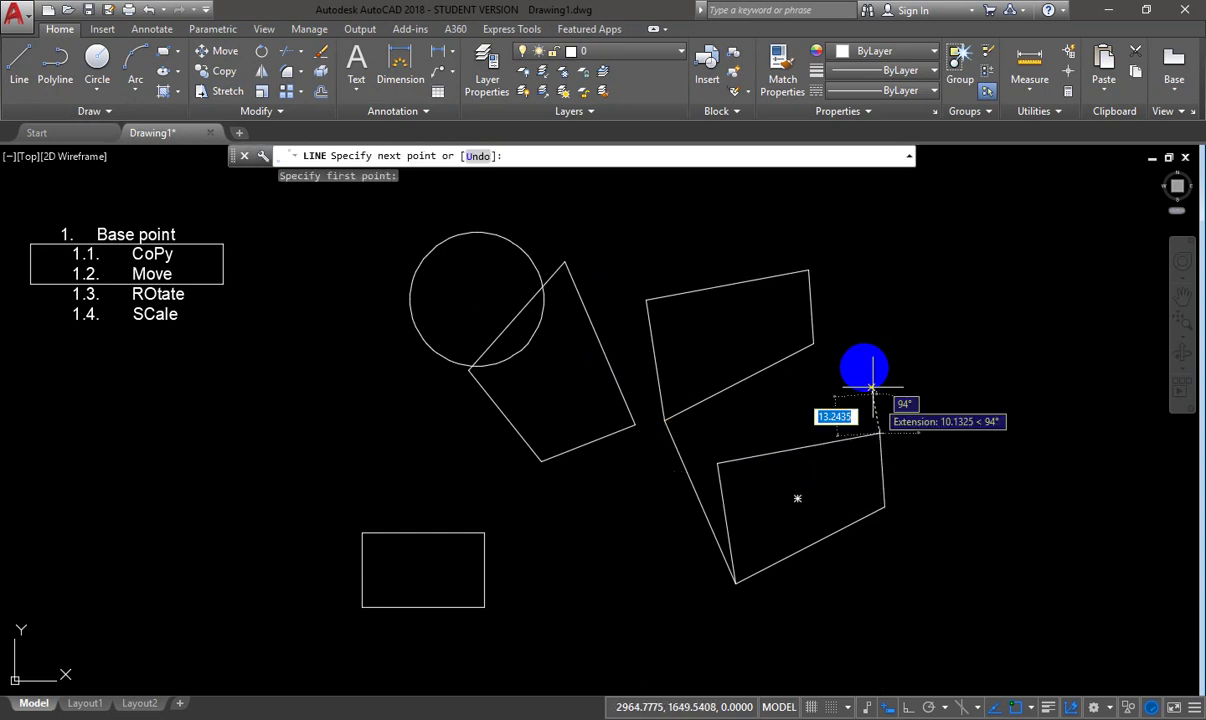
{"action": "left_click", "coordinate": [808, 269]}
{"action": "key", "text": "Return"}
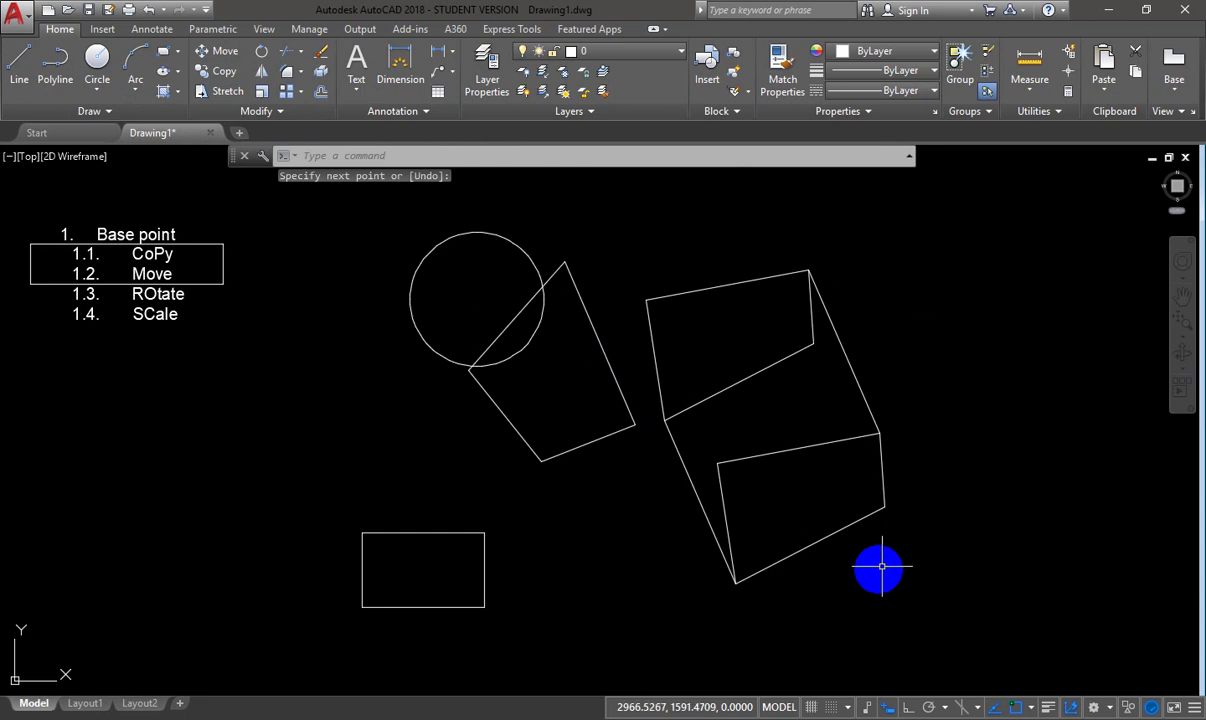
- Delete the two lines connecting the copied quadrilateral with its original
{"action": "left_click", "coordinate": [704, 503]}
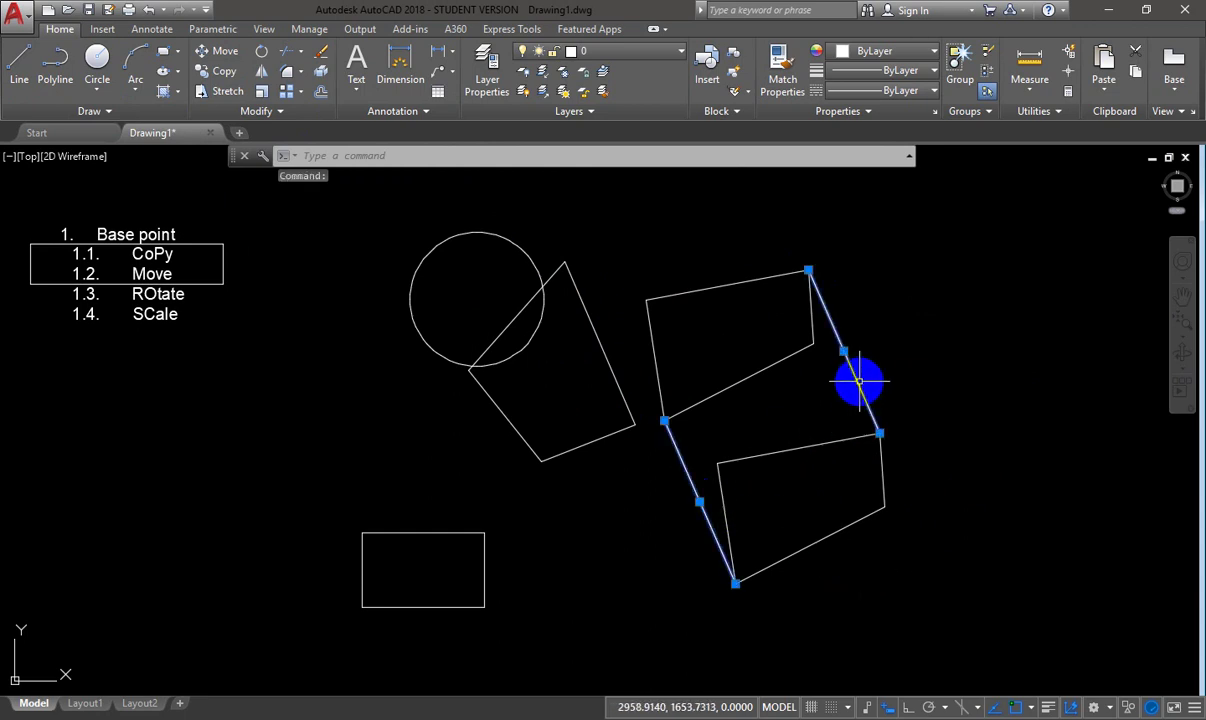
{"action": "key", "text": "Delete"}
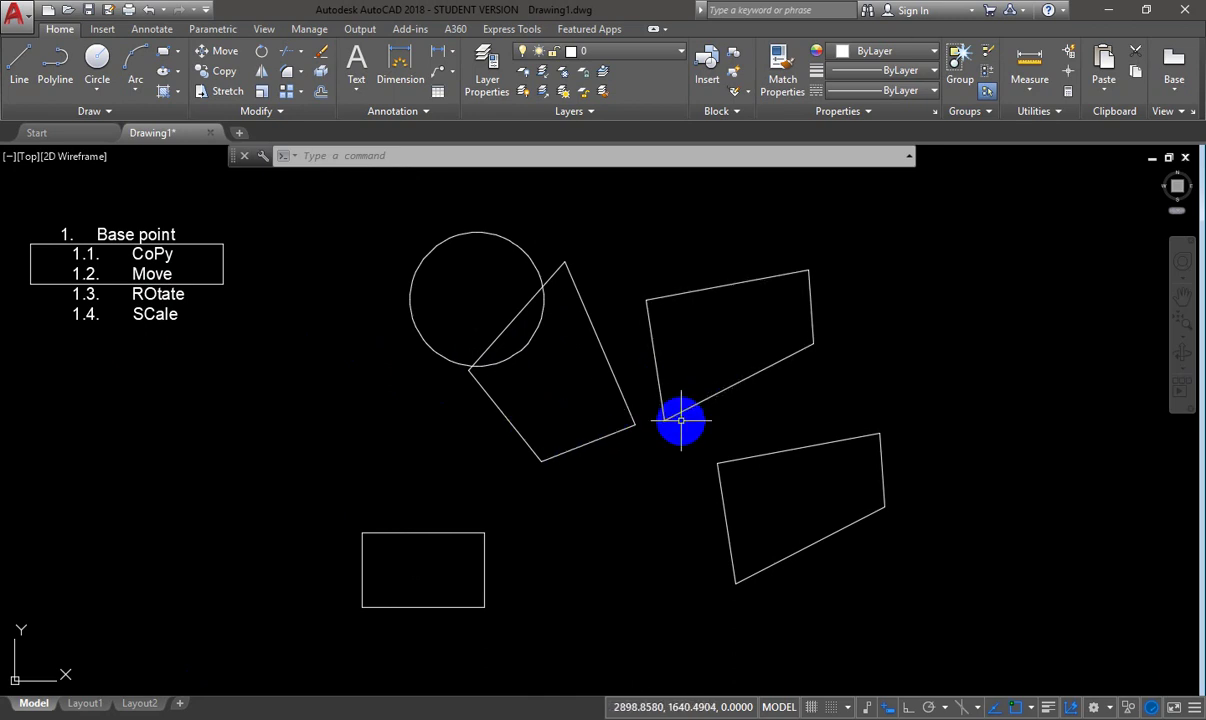
- Rotate the copied upper quadrilateral freehand about its geometric center until its short side faces the upper left
{"action": "left_click", "coordinate": [648, 308]}
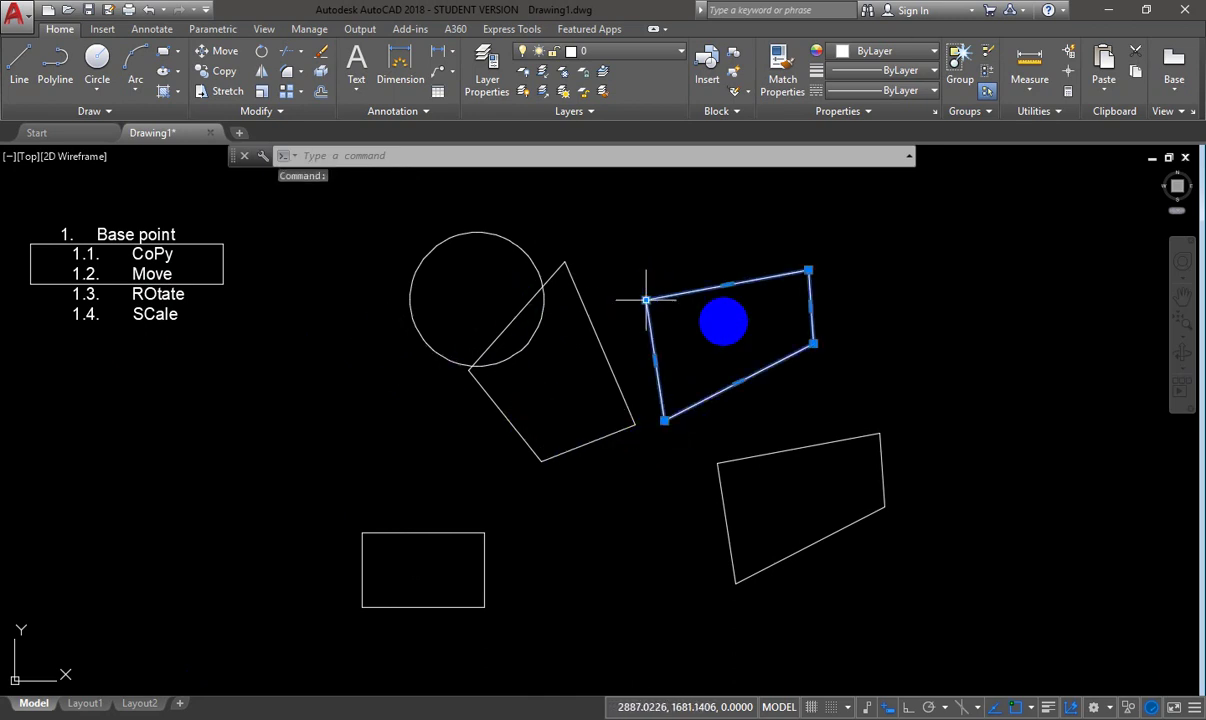
{"action": "left_click", "coordinate": [261, 55]}
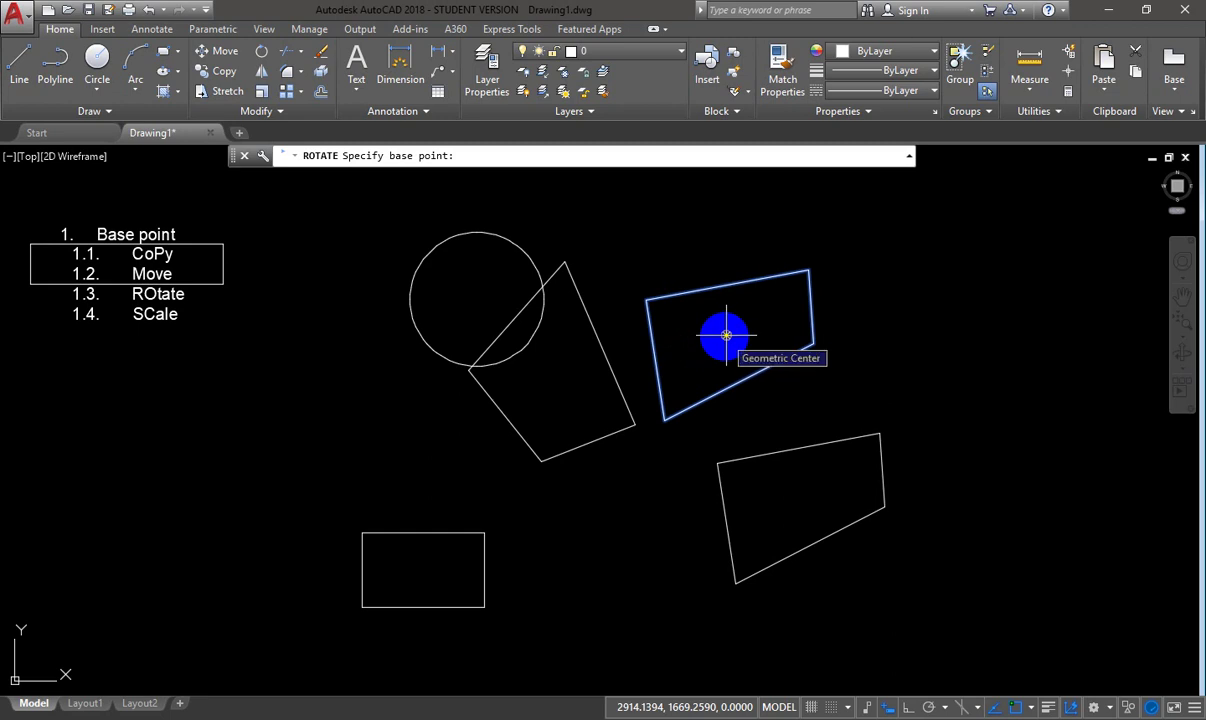
{"action": "left_click", "coordinate": [726, 335]}
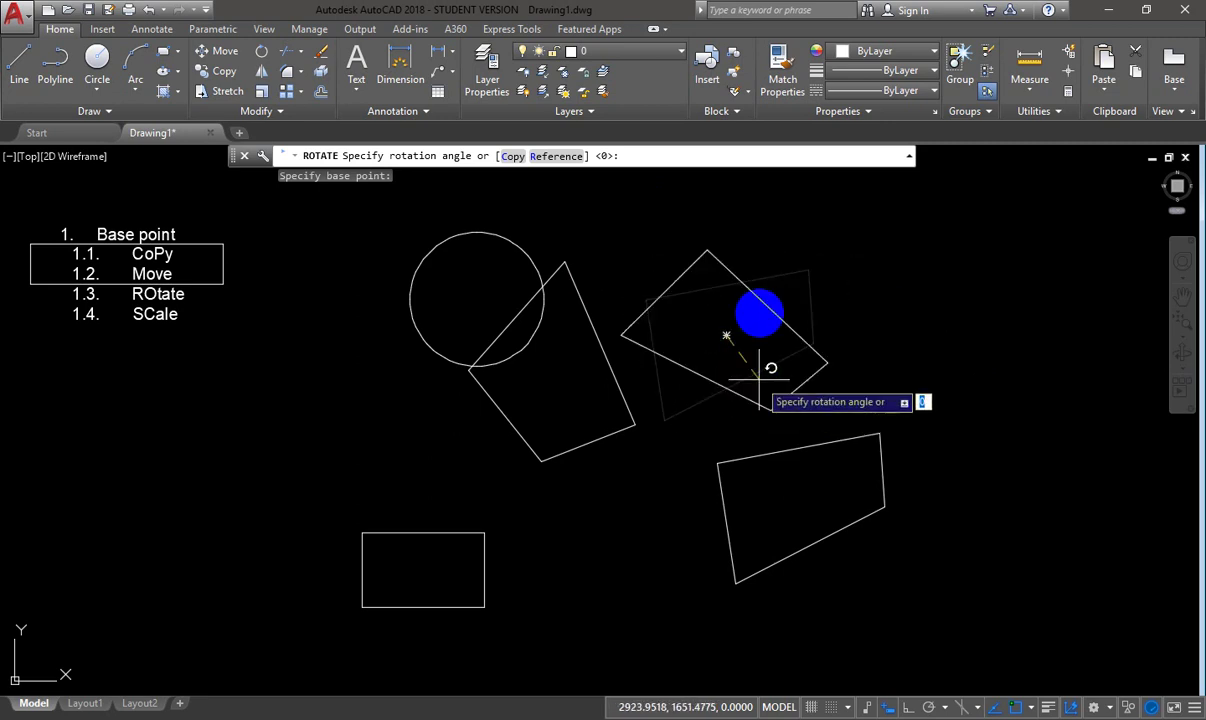
{"action": "left_click", "coordinate": [713, 289]}
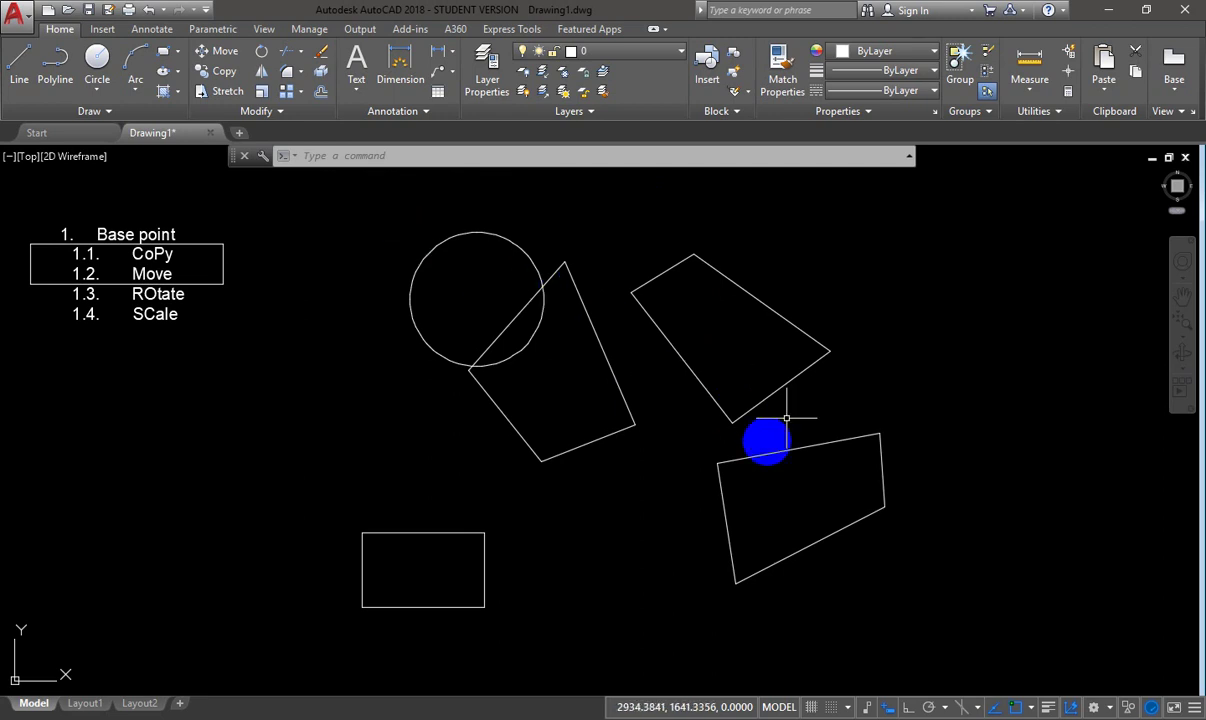
- Rotate the lower-right quadrilateral freehand by about 109° around its upper-right vertex
{"action": "left_click", "coordinate": [727, 460]}
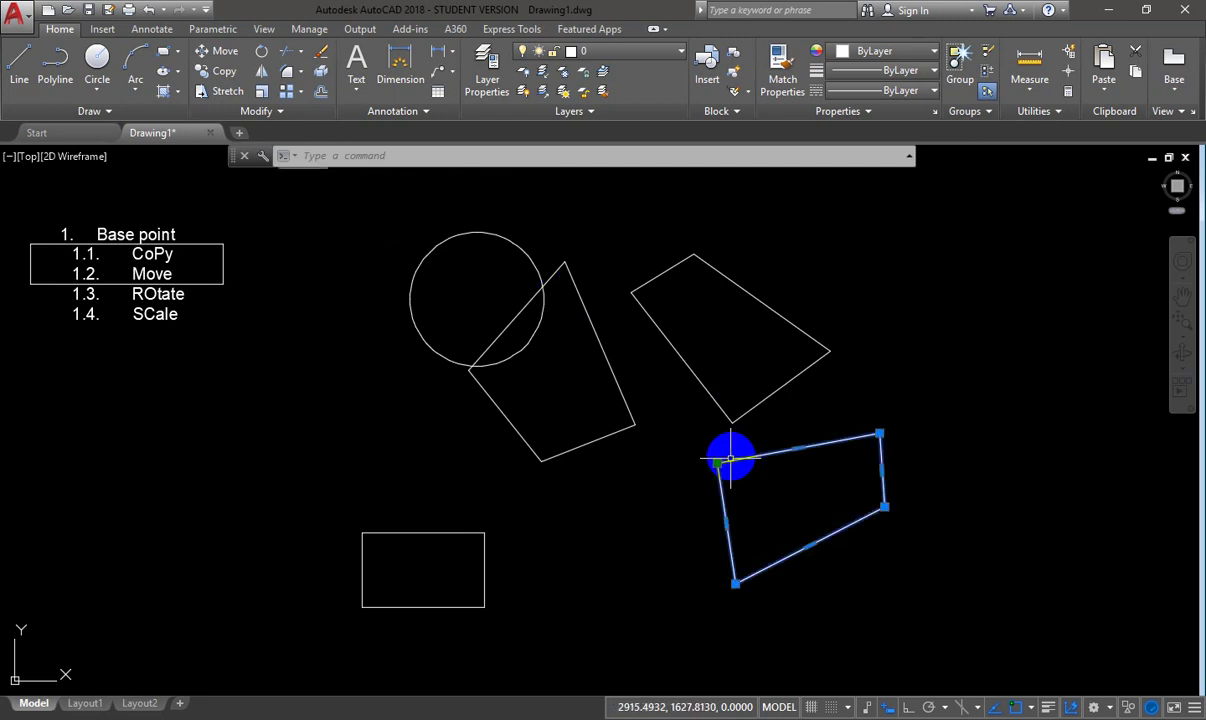
{"action": "left_click", "coordinate": [263, 53]}
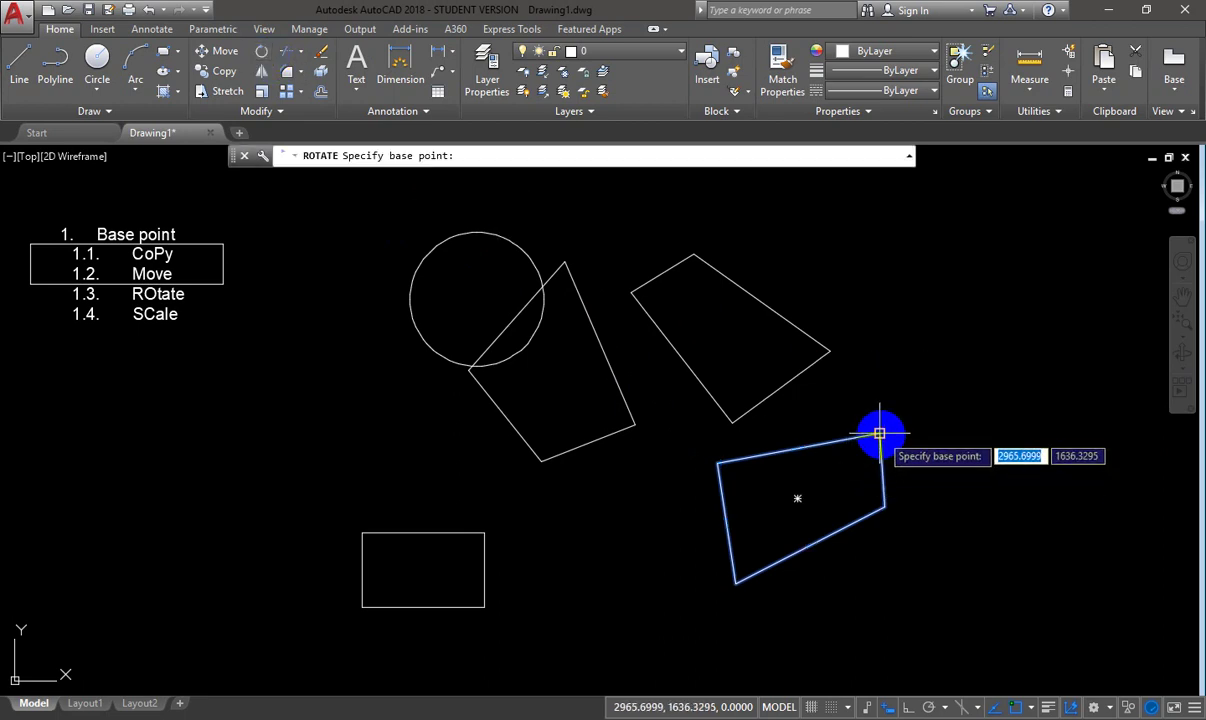
{"action": "left_click", "coordinate": [879, 433]}
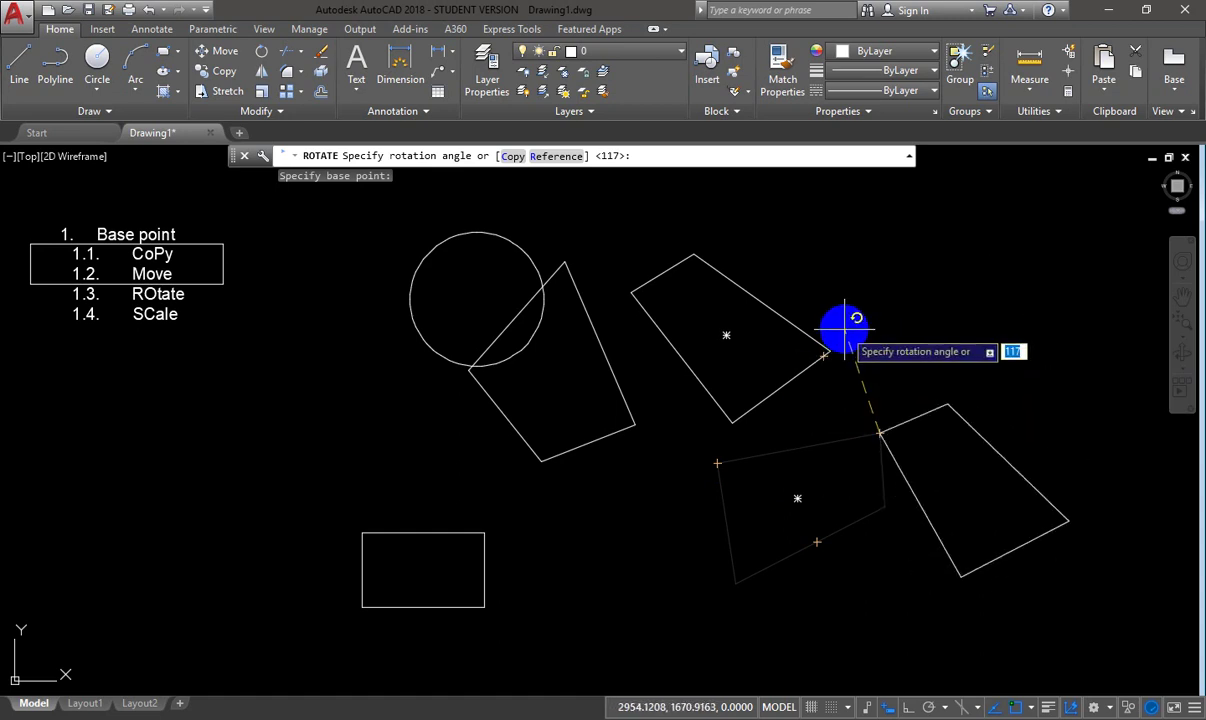
{"action": "left_click", "coordinate": [845, 325]}
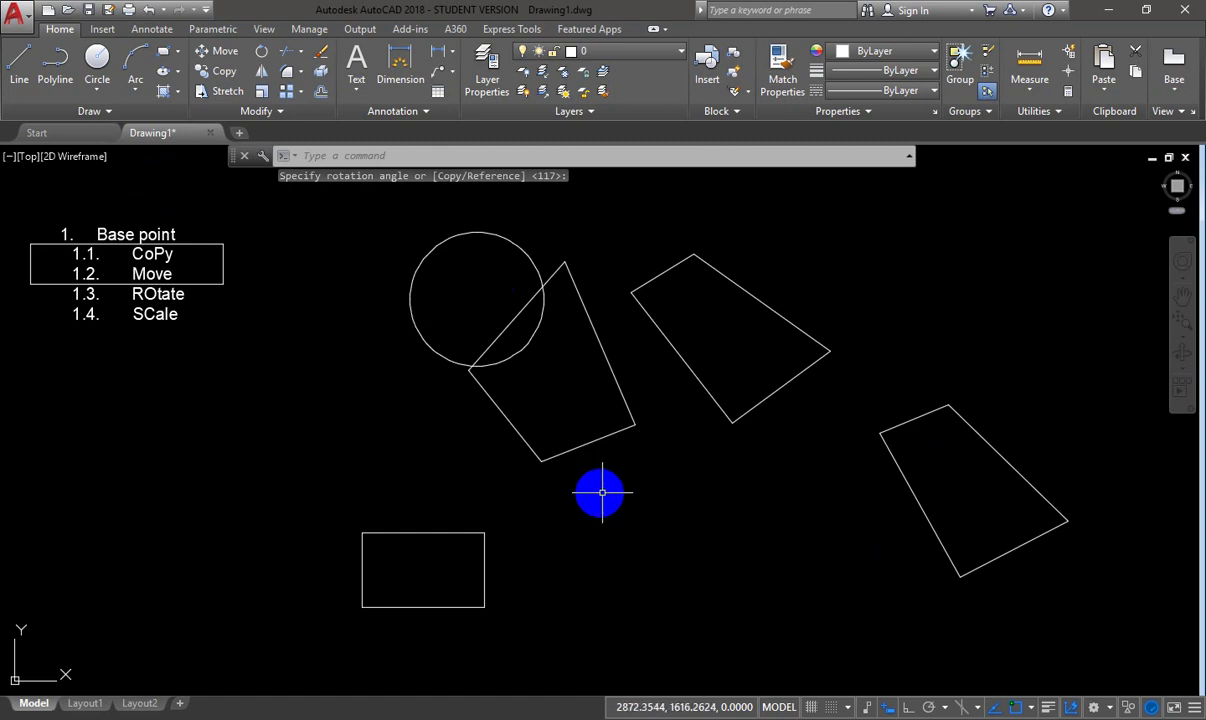
- Move the circle by its center down to just above the horizontal rectangle
{"action": "scroll", "coordinate": [541, 515], "scroll_direction": "down", "scroll_amount": 3}
{"action": "middle_click_drag", "start_coordinate": [540, 505], "coordinate": [560, 339]}
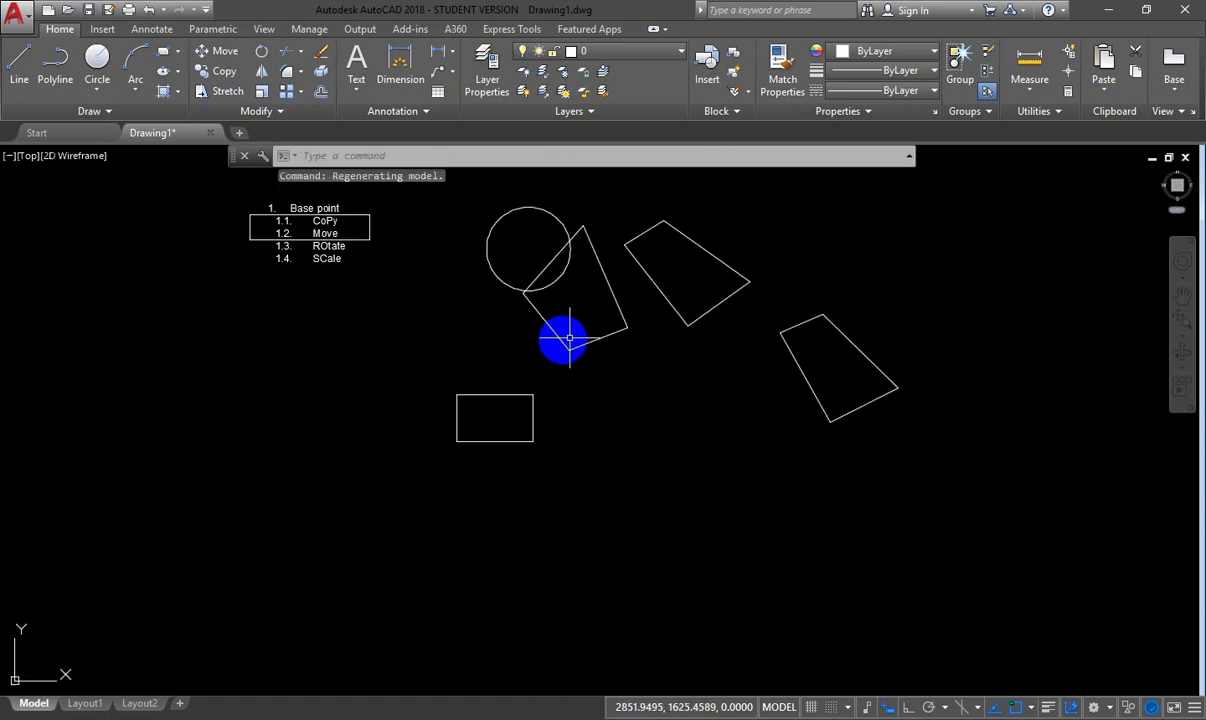
{"action": "left_click", "coordinate": [504, 288]}
{"action": "left_click", "coordinate": [528, 249]}
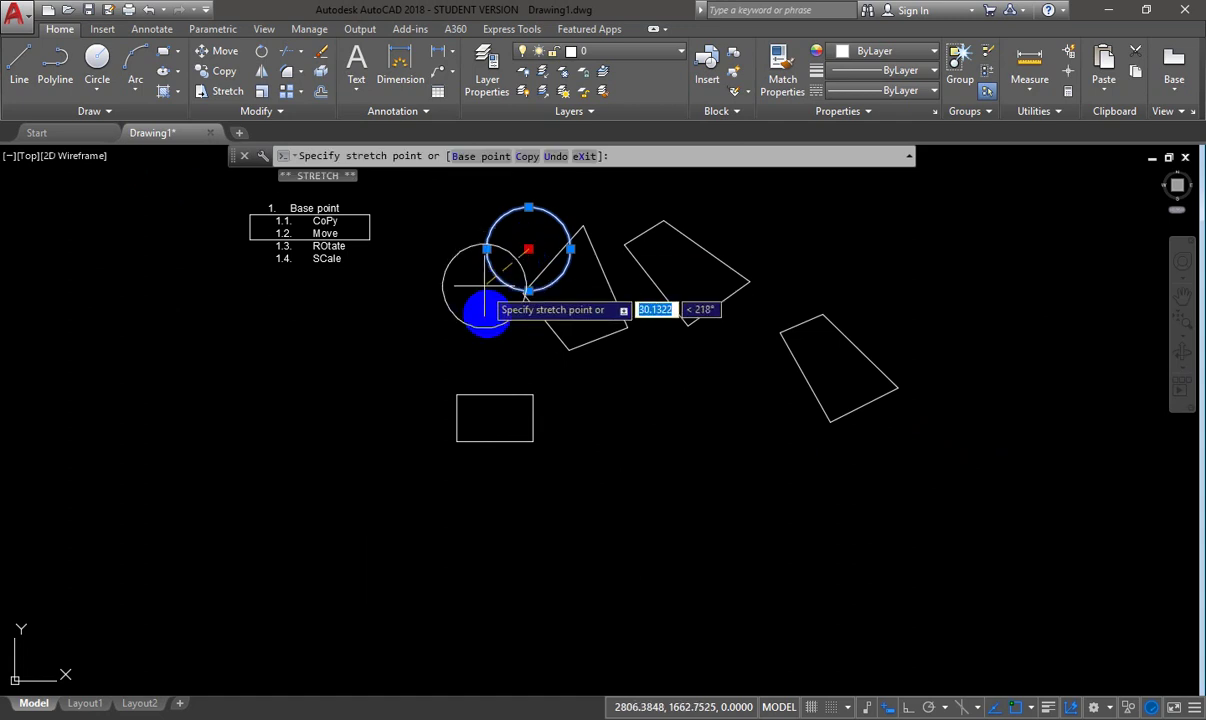
{"action": "left_click", "coordinate": [493, 337]}
{"action": "key", "text": "Escape"}
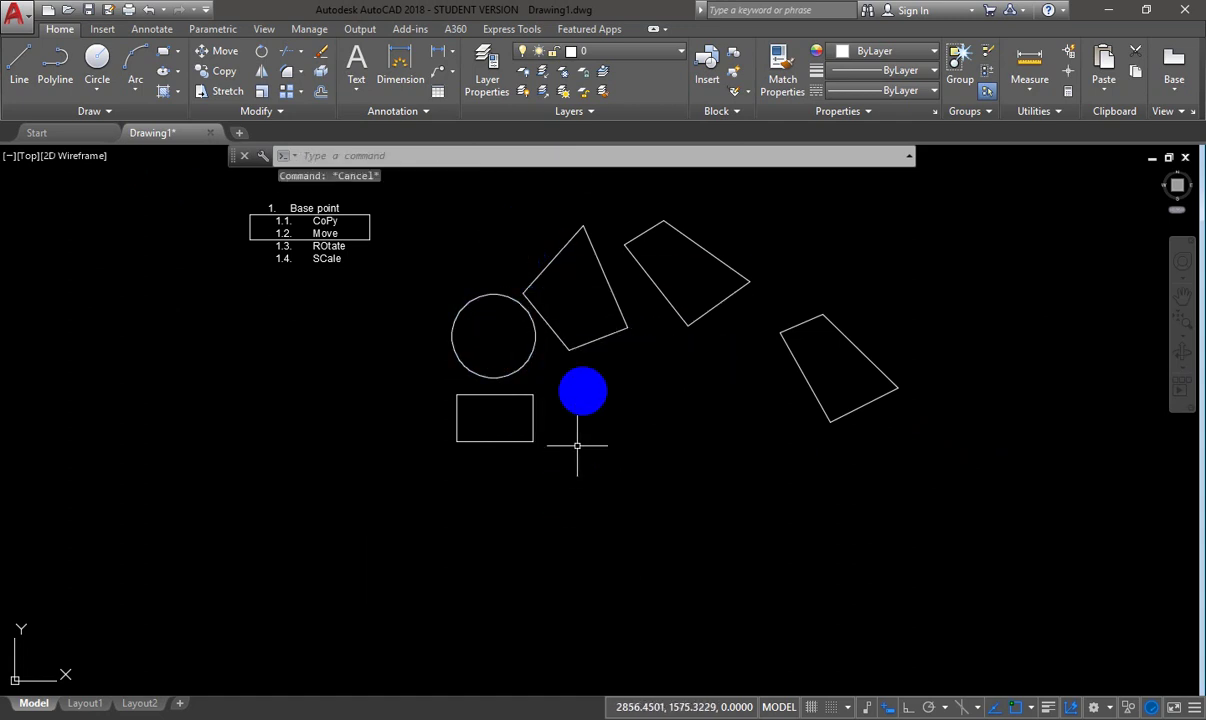
- Rotate a copy of the horizontal rectangle by 110° about the circle's center, keeping the original
{"action": "left_click", "coordinate": [466, 395]}
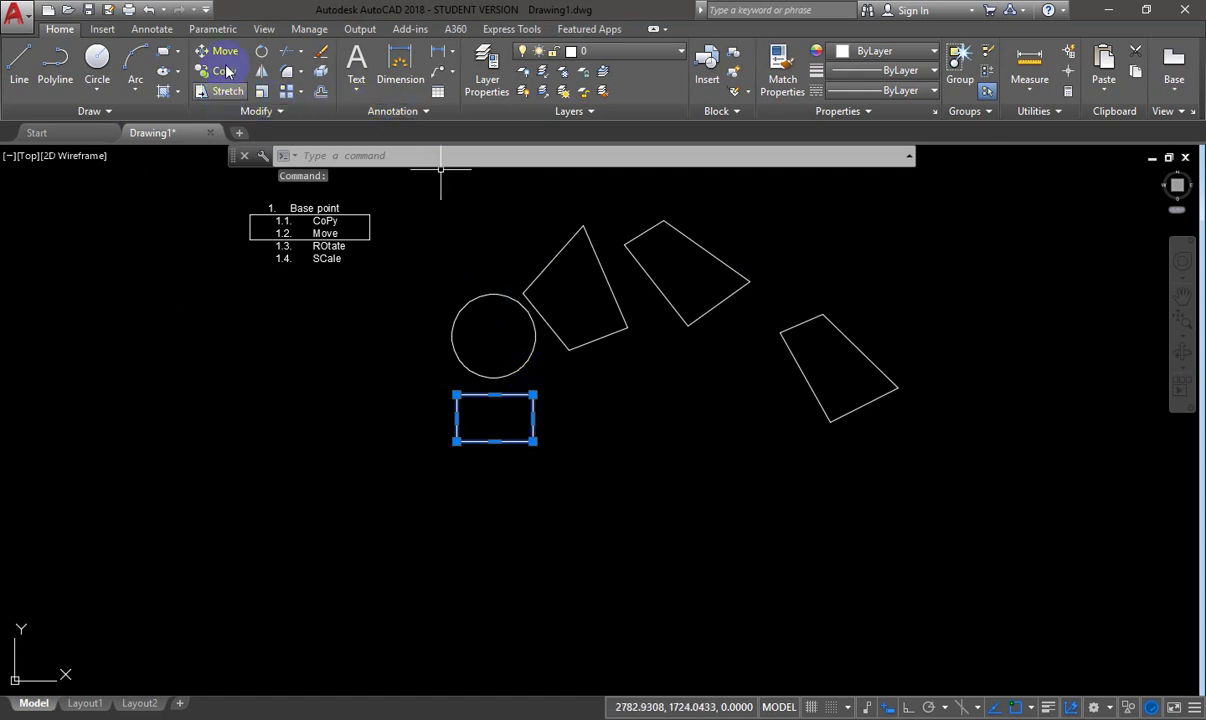
{"action": "left_click", "coordinate": [263, 58]}
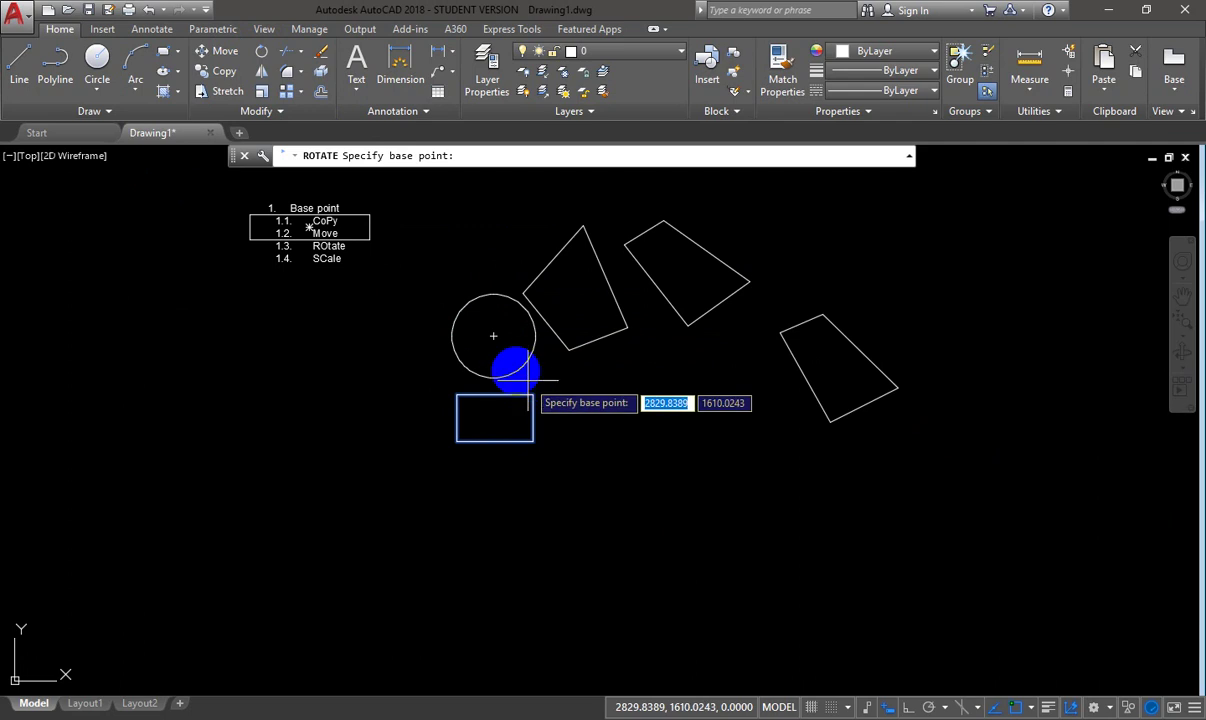
{"action": "left_click", "coordinate": [493, 336]}
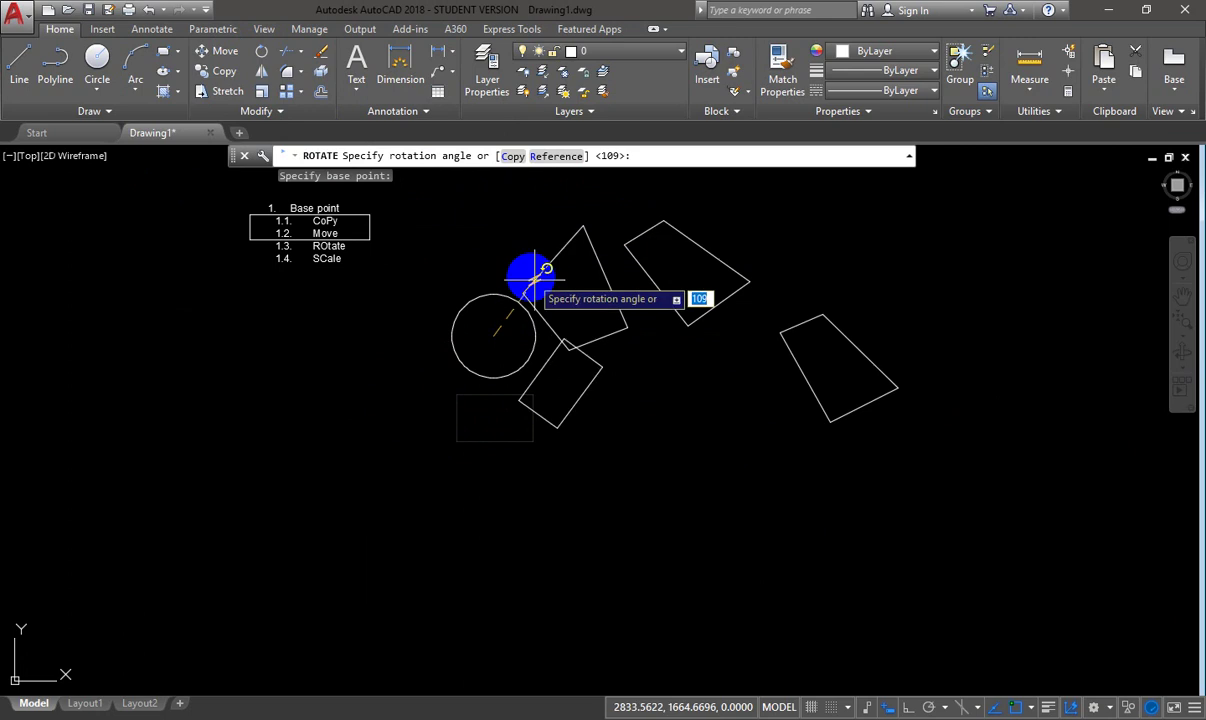
{"action": "left_click", "coordinate": [512, 160]}
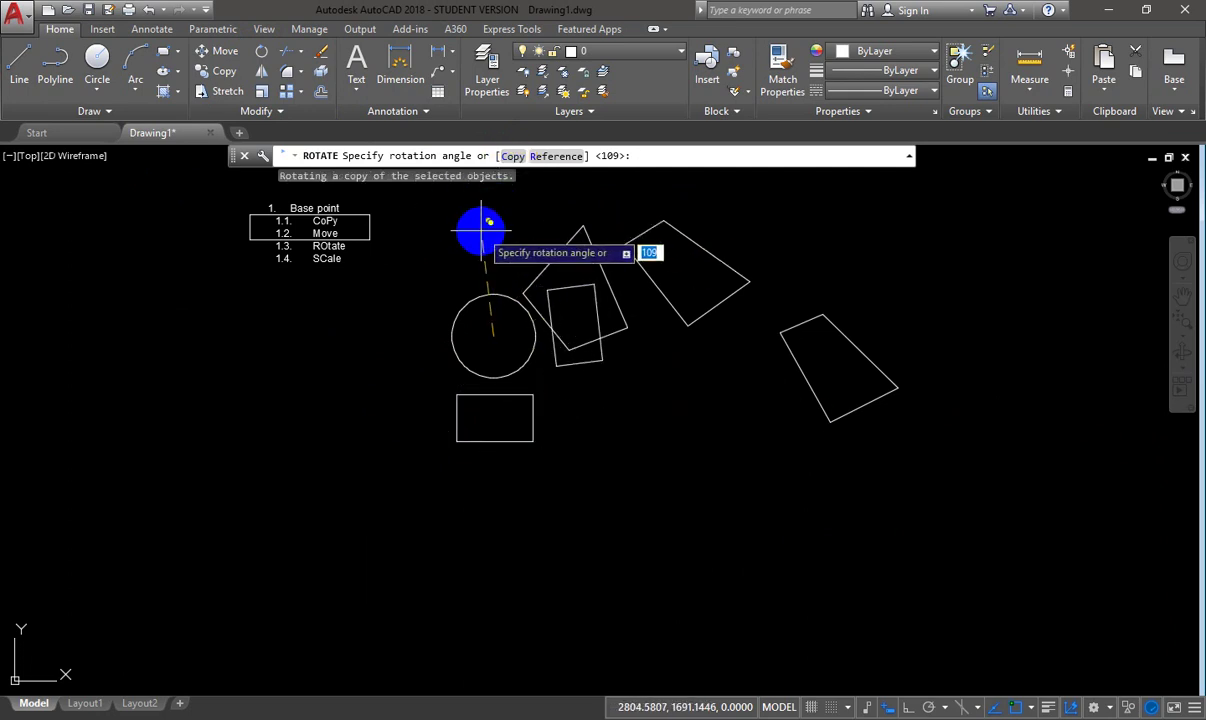
{"action": "key", "text": "Return"}
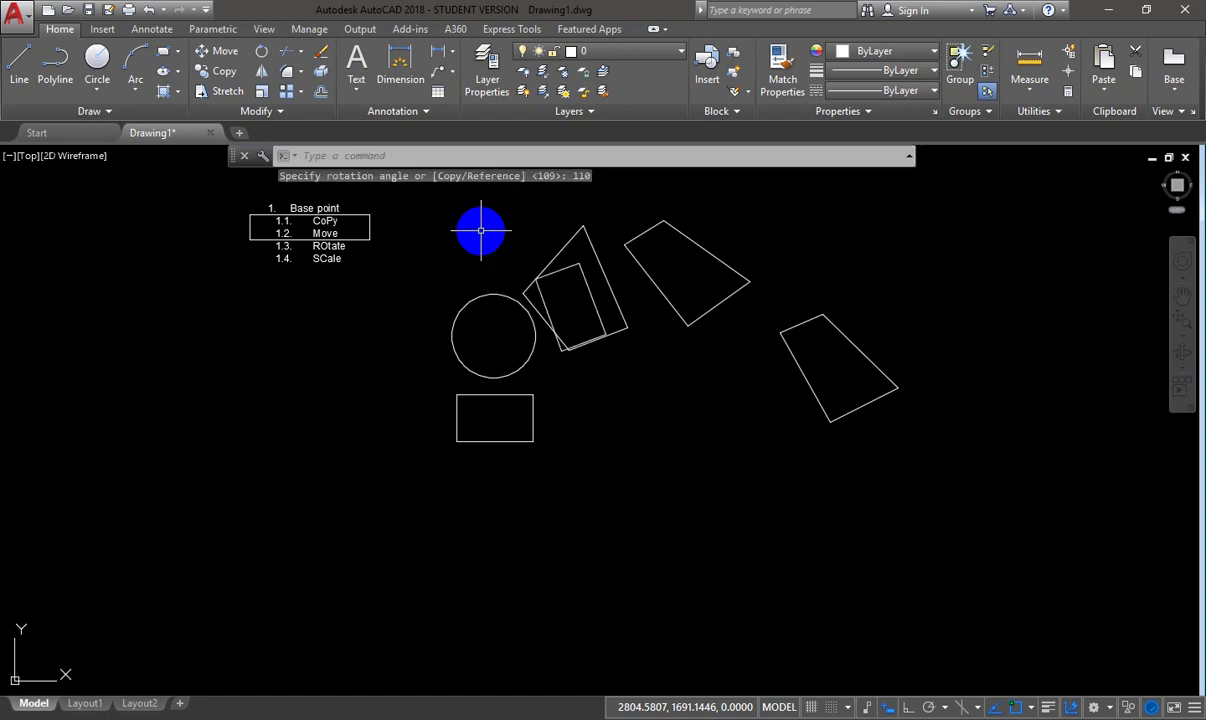
{"action": "left_click", "coordinate": [591, 295]}
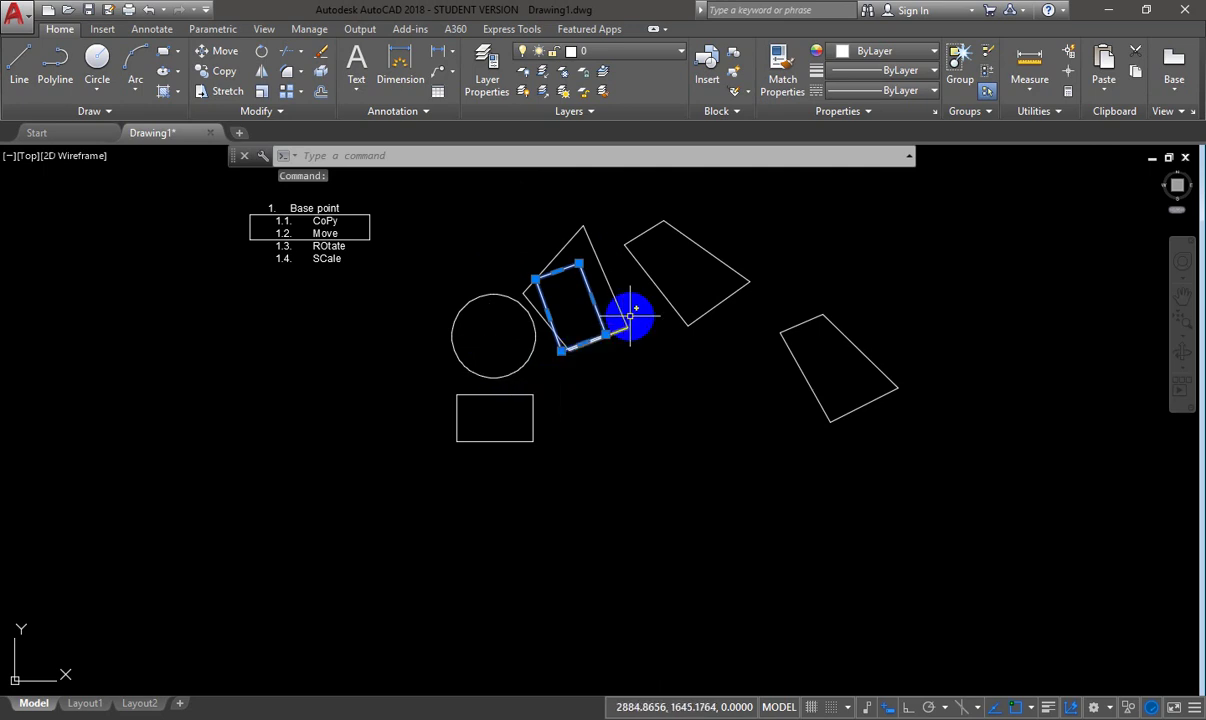
{"action": "key", "text": "Escape"}
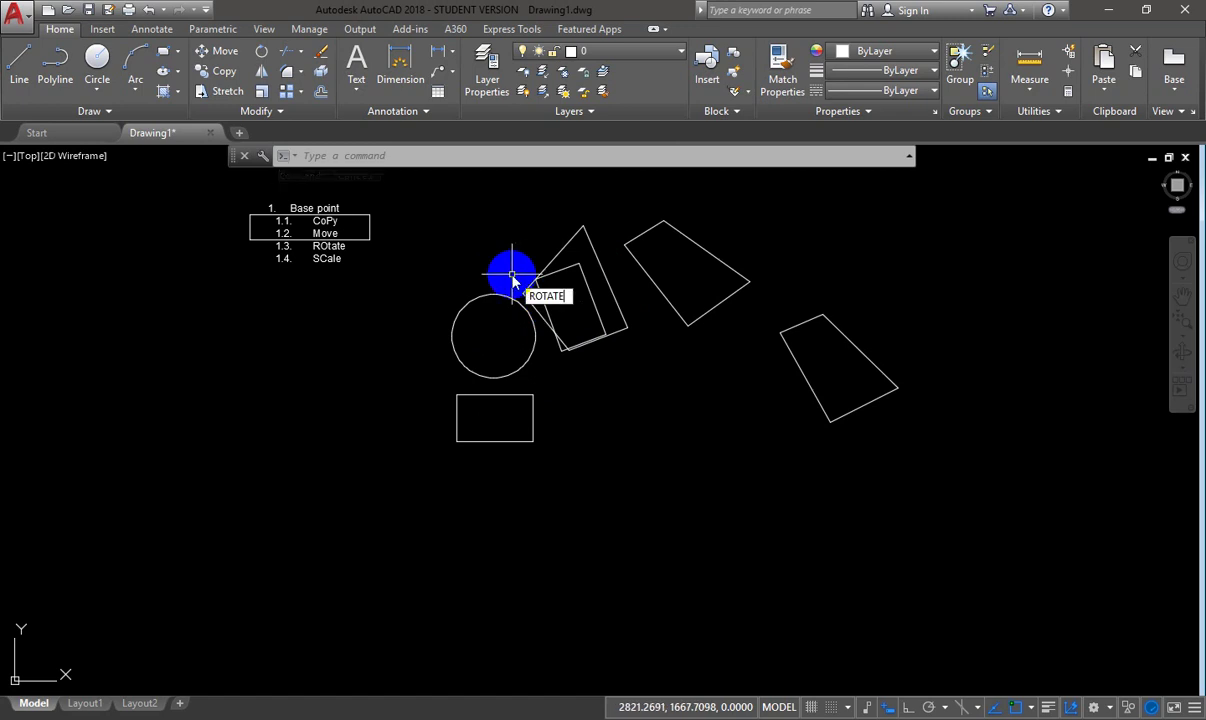
{"action": "key", "text": "Escape"}
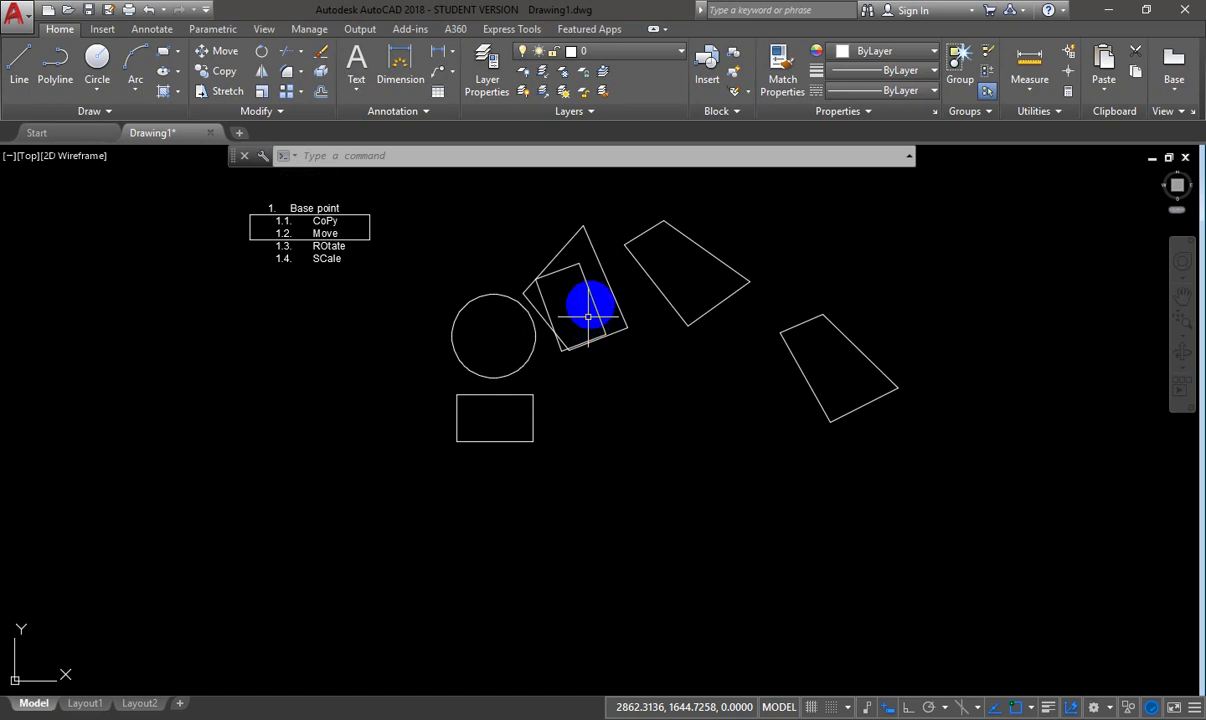
{"action": "left_click", "coordinate": [588, 300]}
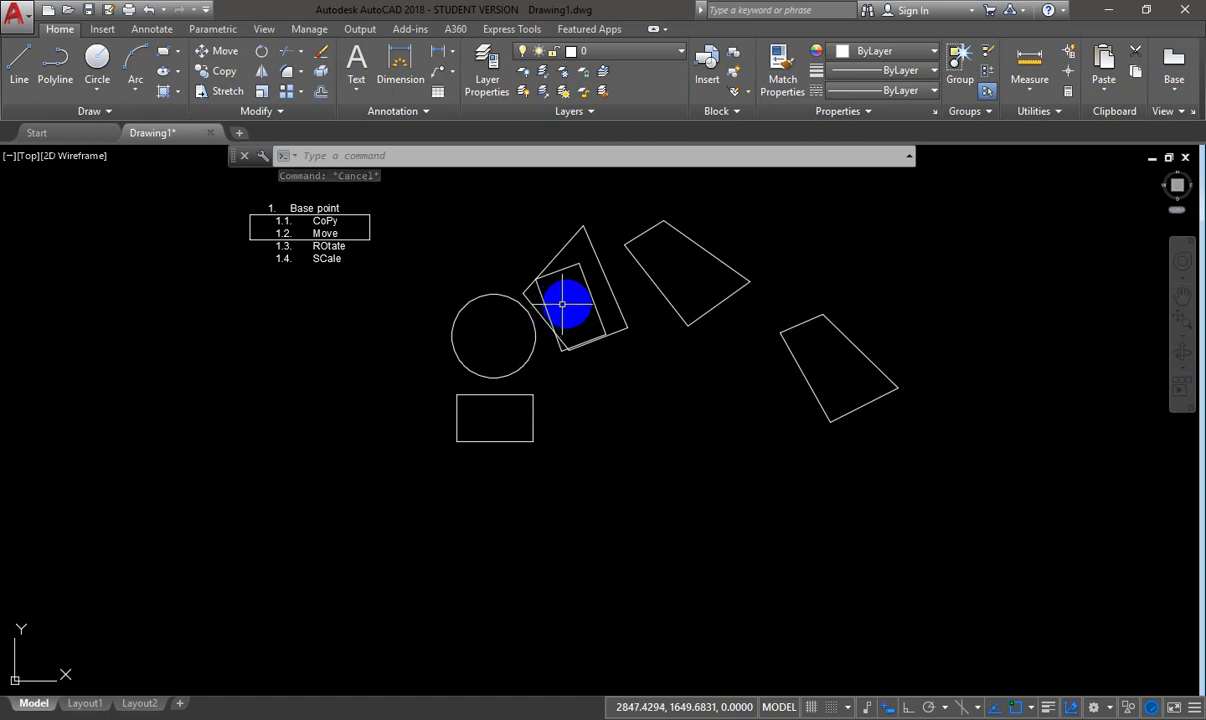
- Rotate a copy of the tilted rectangle beside the circle by another 110° about the circle's center
{"action": "left_click", "coordinate": [594, 299]}
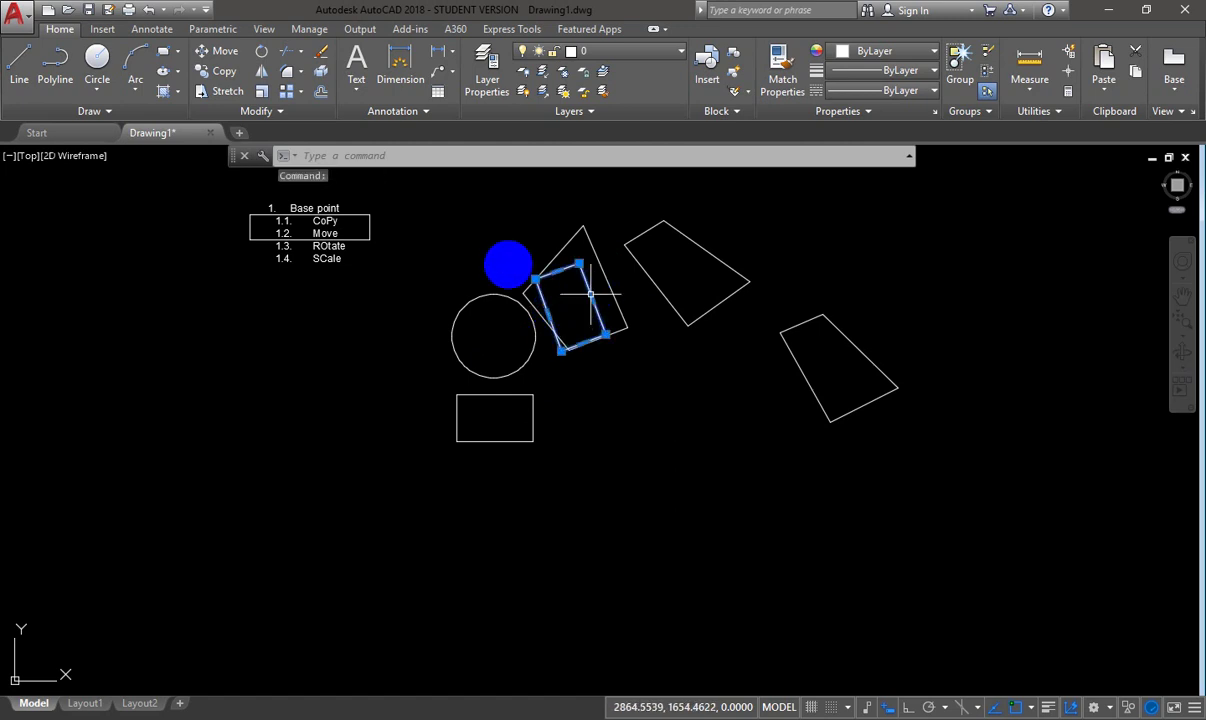
{"action": "left_click", "coordinate": [260, 52]}
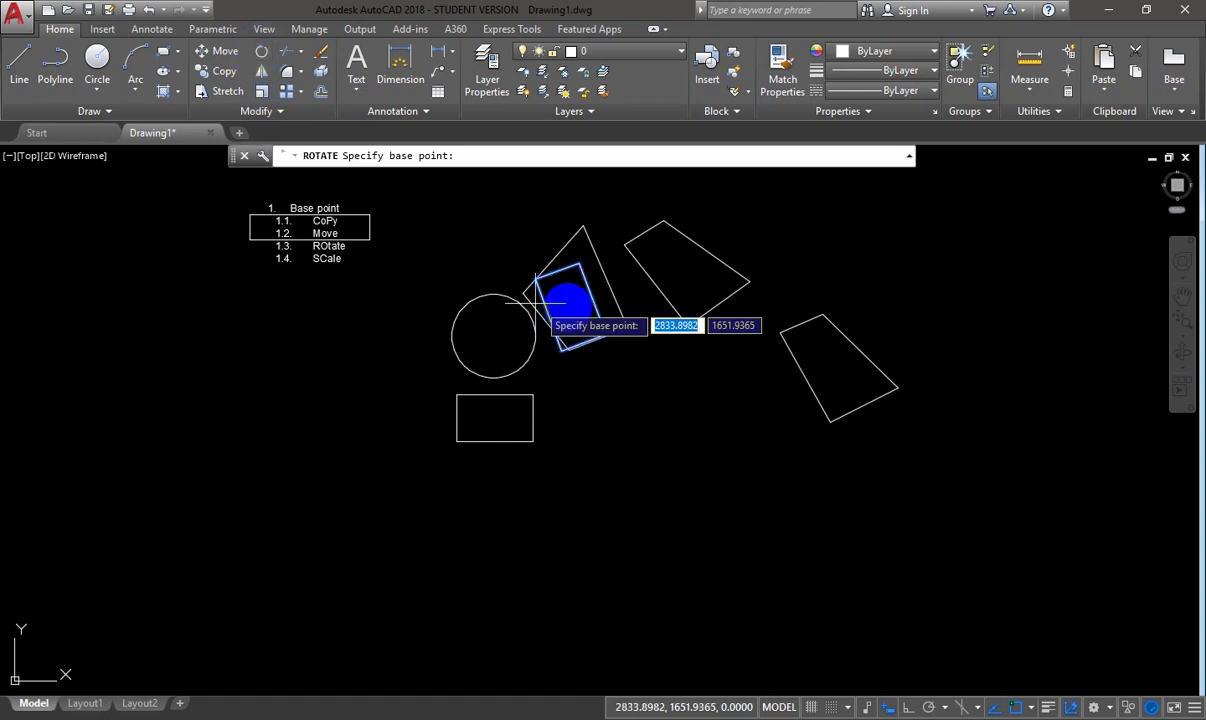
{"action": "left_click", "coordinate": [493, 336]}
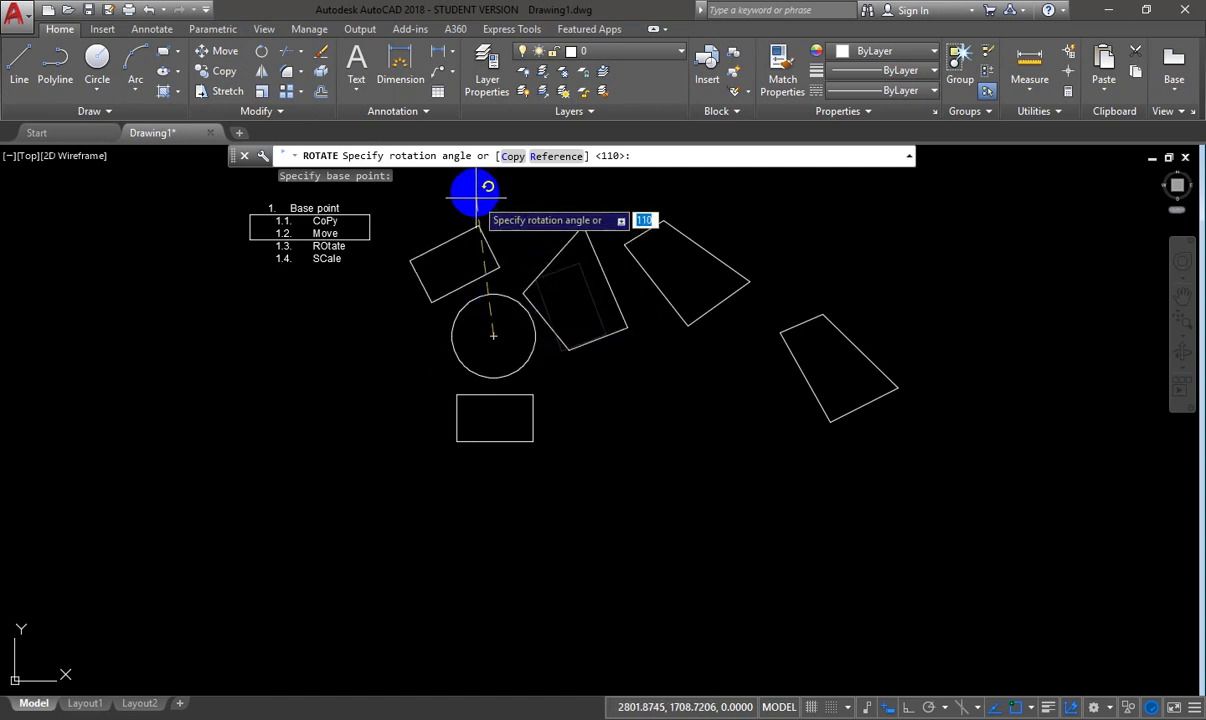
{"action": "left_click", "coordinate": [513, 156]}
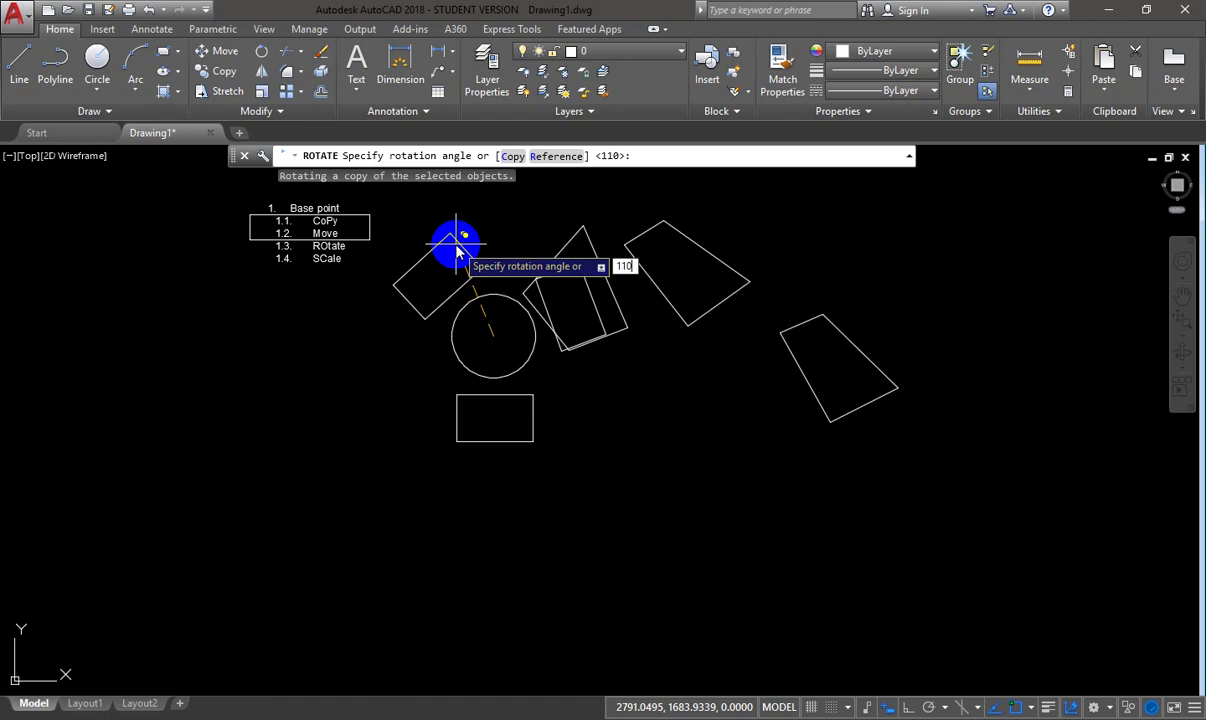
{"action": "key", "text": "Return"}
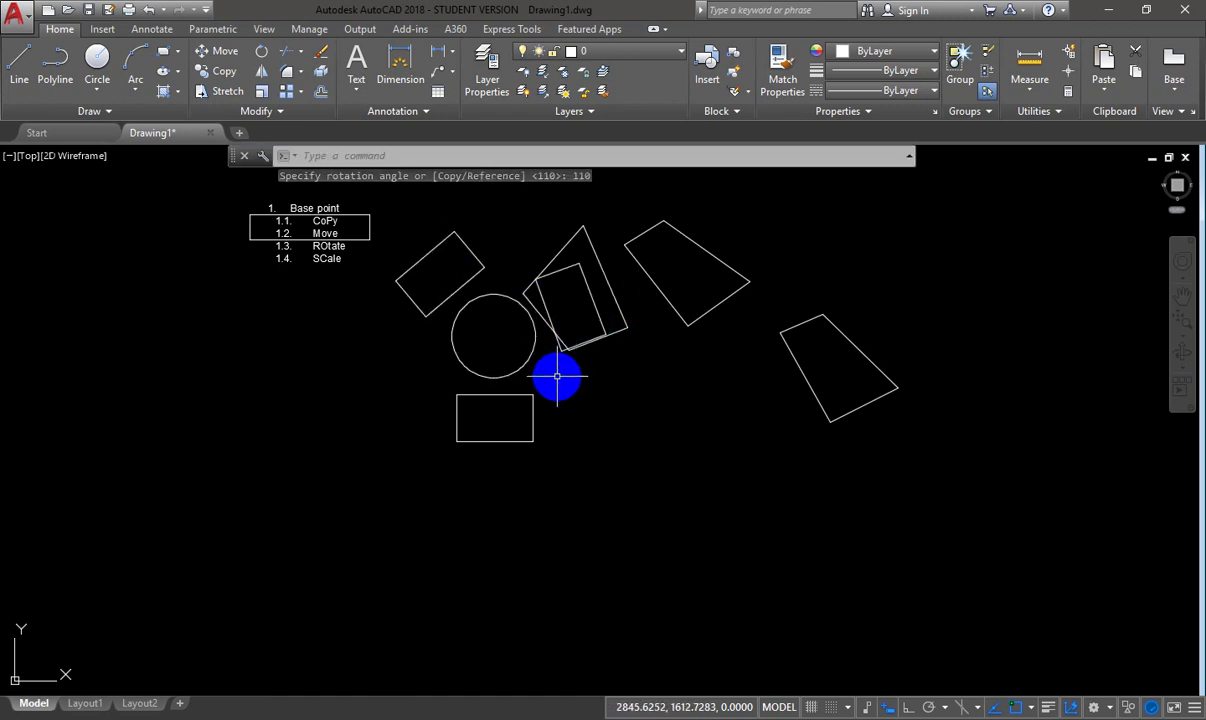
{"action": "scroll", "coordinate": [557, 295], "scroll_direction": "up", "scroll_amount": 2}
{"action": "scroll", "coordinate": [557, 296], "scroll_direction": "down", "scroll_amount": 2}
{"action": "middle_click_drag", "start_coordinate": [565, 300], "coordinate": [407, 309]}
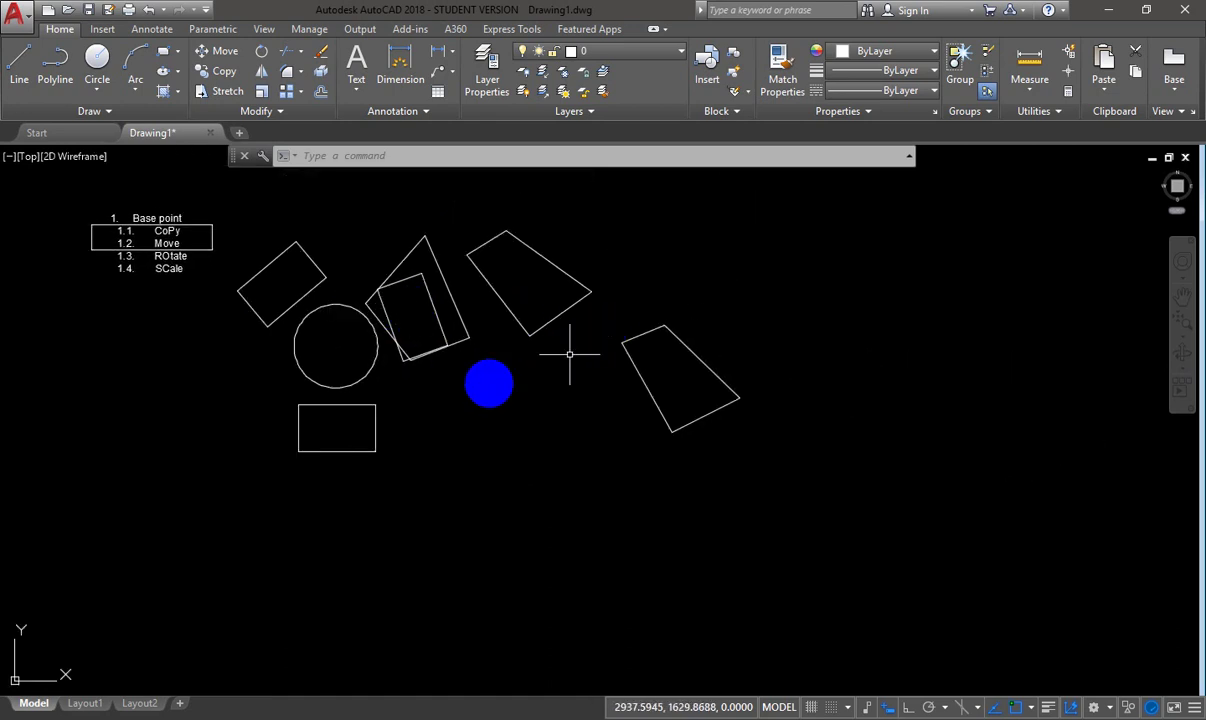
{"action": "scroll", "coordinate": [559, 305], "scroll_direction": "up", "scroll_amount": 2}
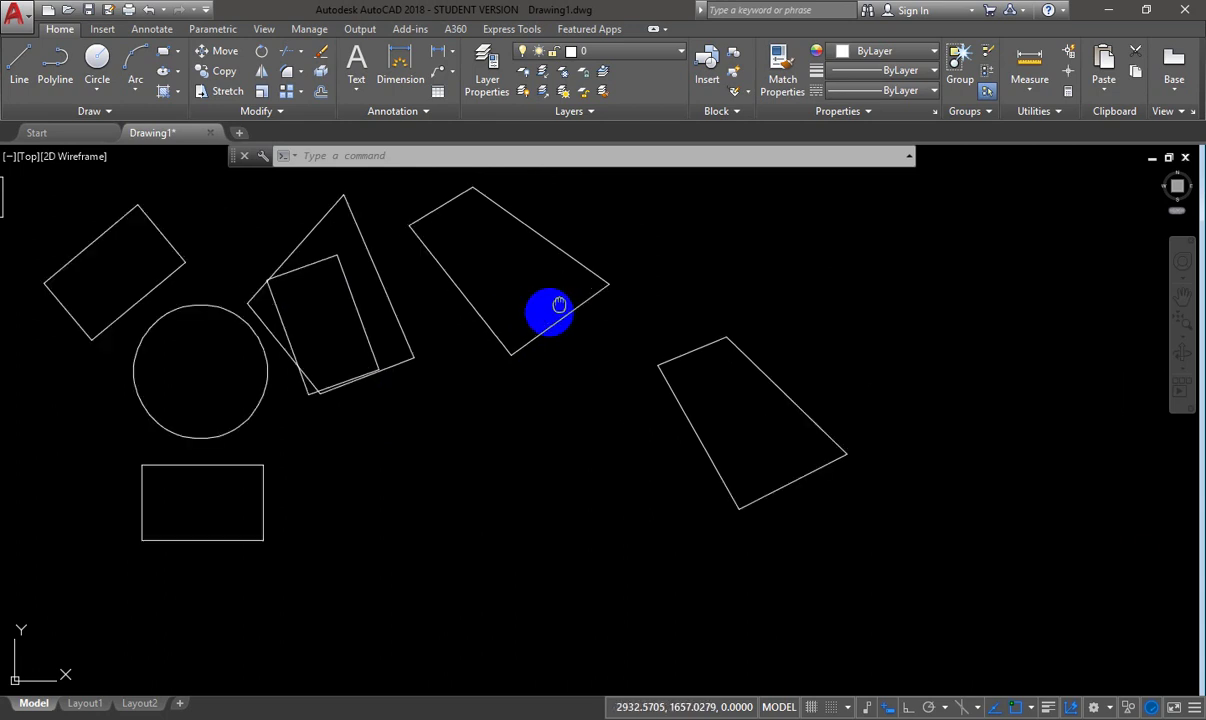
{"action": "mouse_move", "coordinate": [559, 305]}
{"action": "middle_mouse_down"}
{"action": "mouse_move", "coordinate": [544, 318]}
{"action": "mouse_move", "coordinate": [560, 328]}
{"action": "mouse_move", "coordinate": [597, 311]}
{"action": "middle_mouse_up"}
{"action": "scroll", "coordinate": [596, 313], "scroll_direction": "down", "scroll_amount": 2}
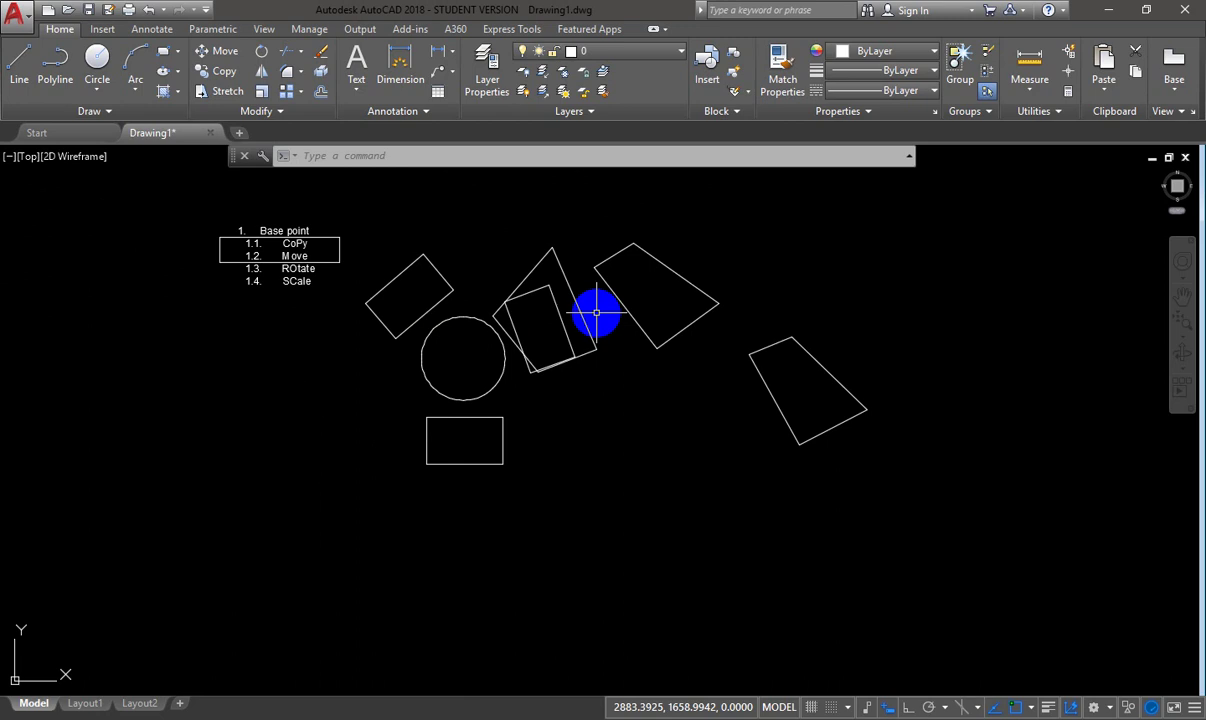
- Add two sub-items under SCale in the numbered text list: "Rx 0<e<1" and "Ax e>1"
{"action": "left_click", "coordinate": [290, 281]}
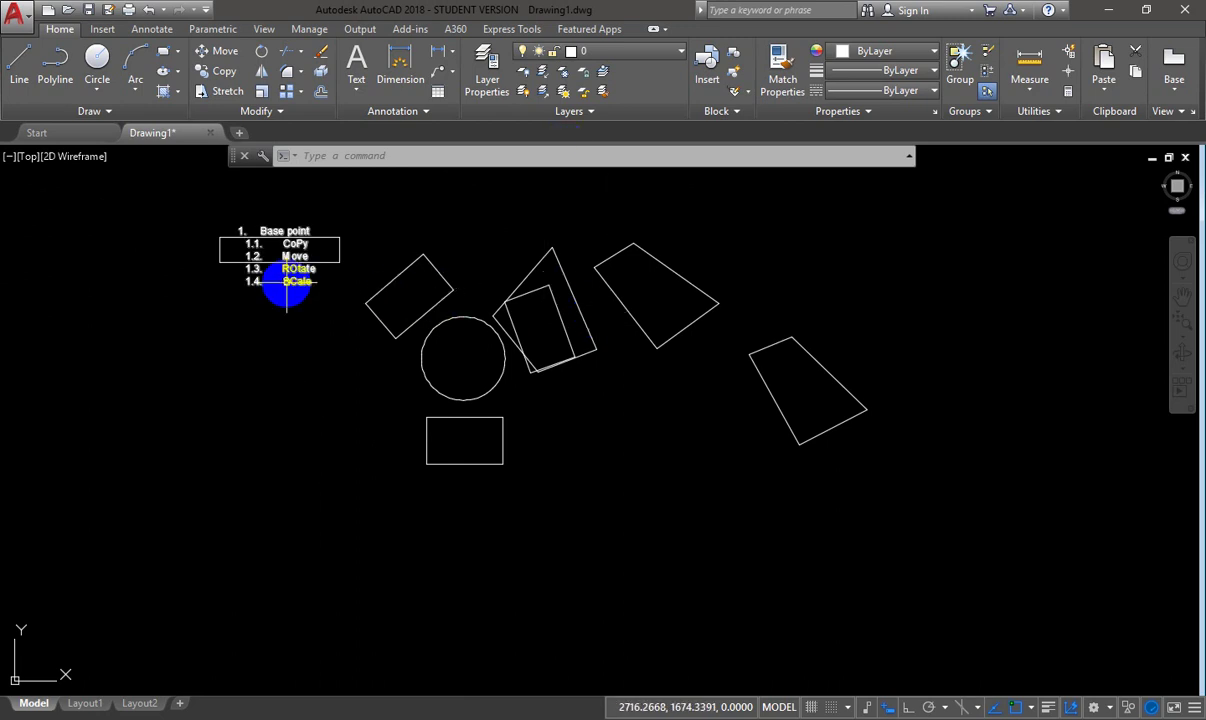
{"action": "double_click", "coordinate": [290, 281]}
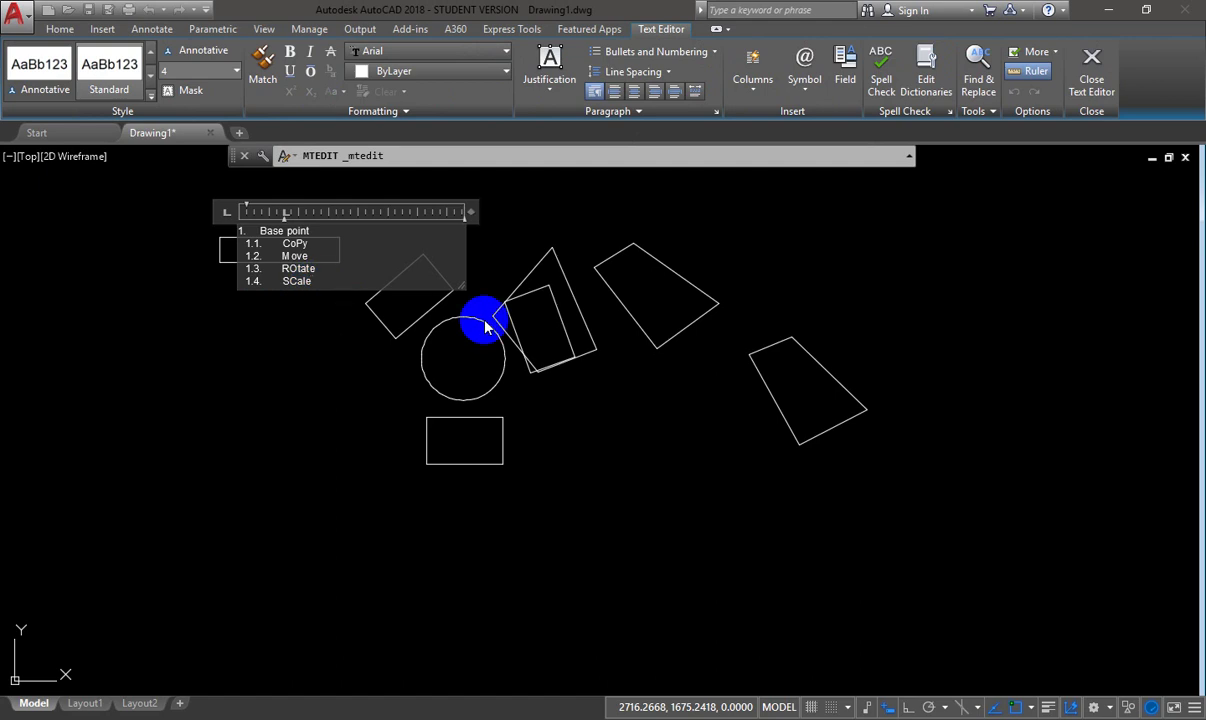
{"action": "key", "text": "Return"}
{"action": "key", "text": "Tab"}
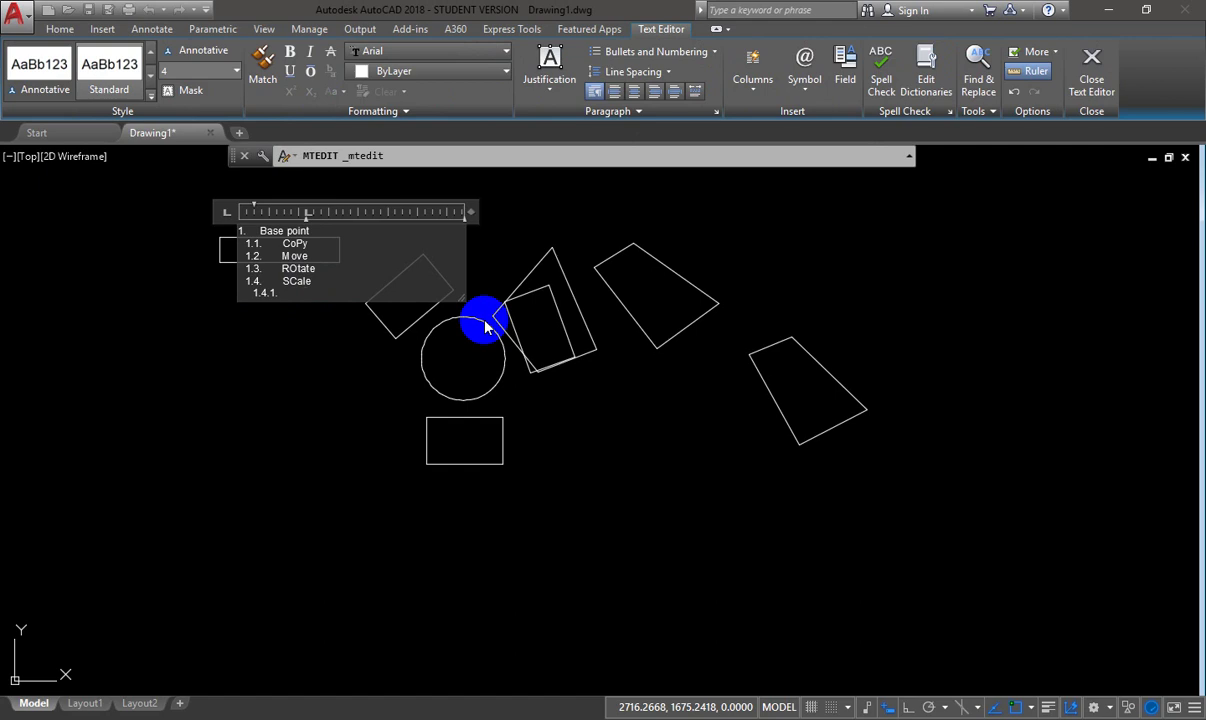
{"action": "type", "text": "Rx 0<e<1"}
{"action": "key", "text": "Return"}
{"action": "type", "text": "A"}
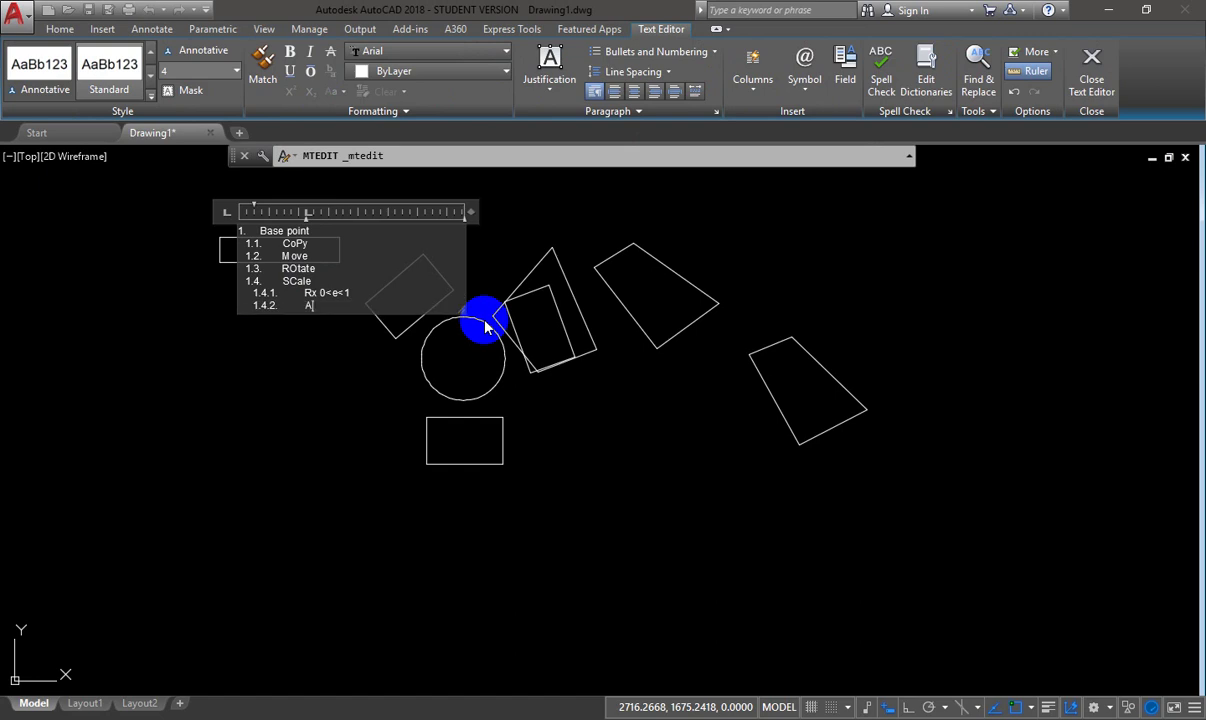
{"action": "type", "text": "x e>1"}
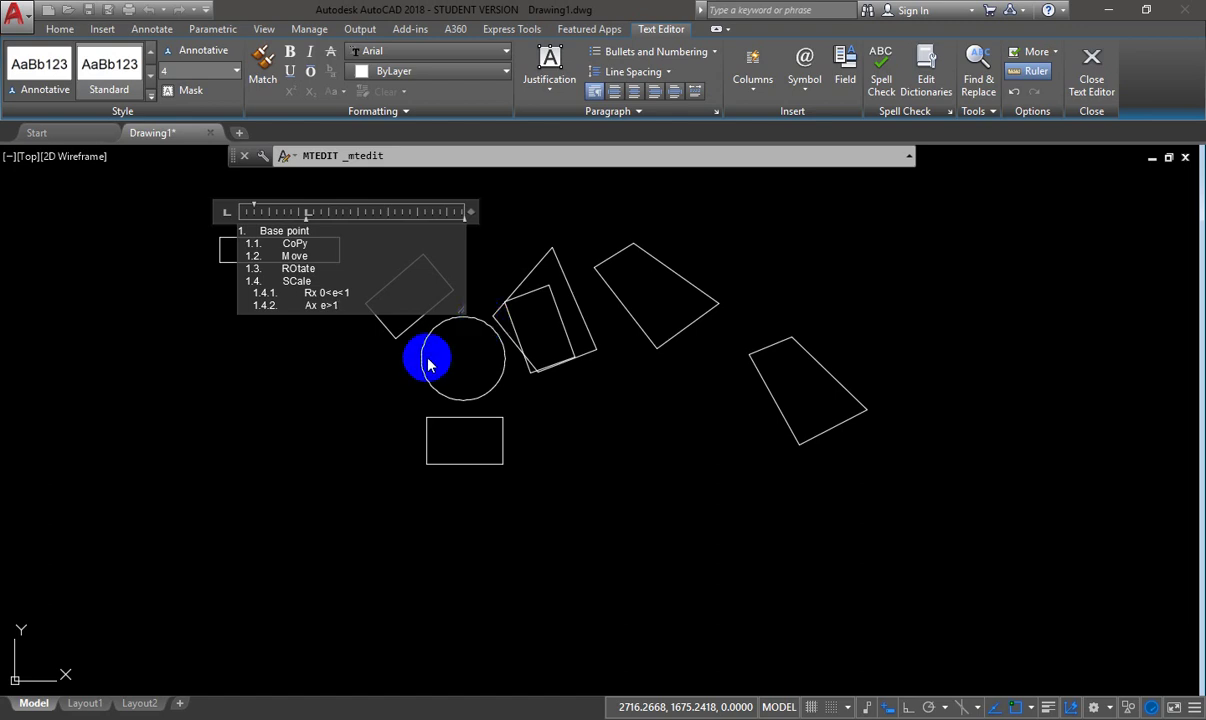
{"action": "left_click", "coordinate": [341, 370]}
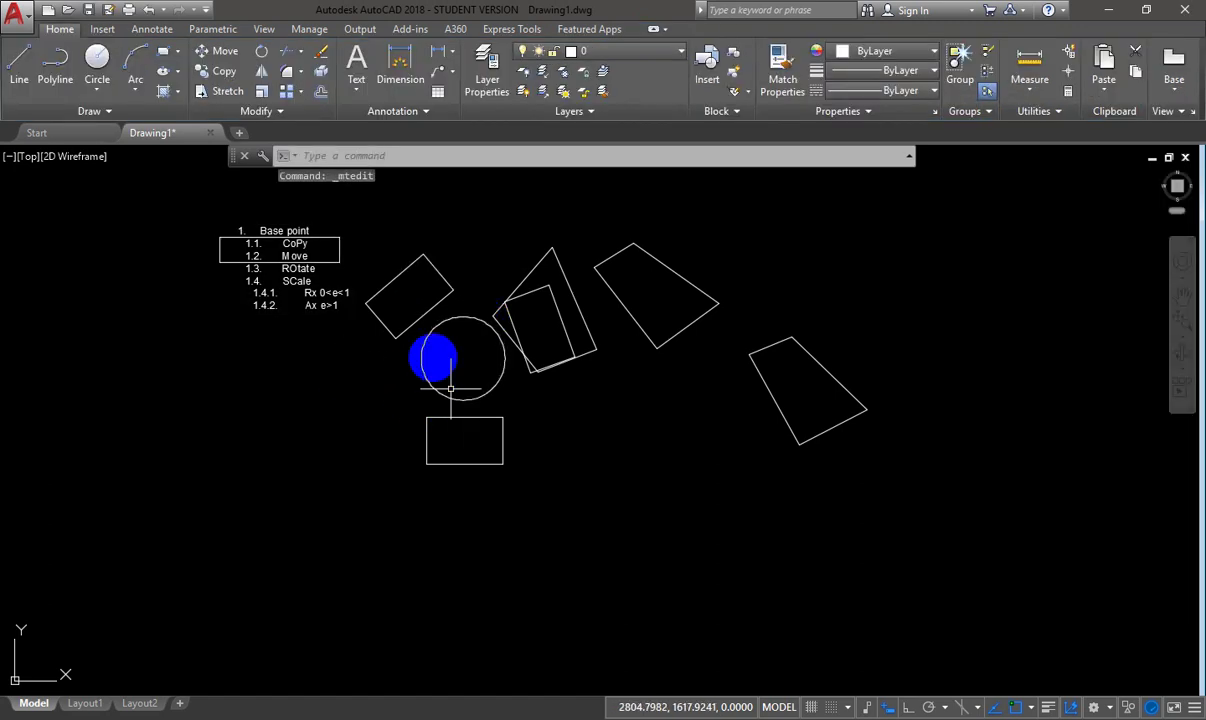
{"action": "left_click", "coordinate": [444, 323]}
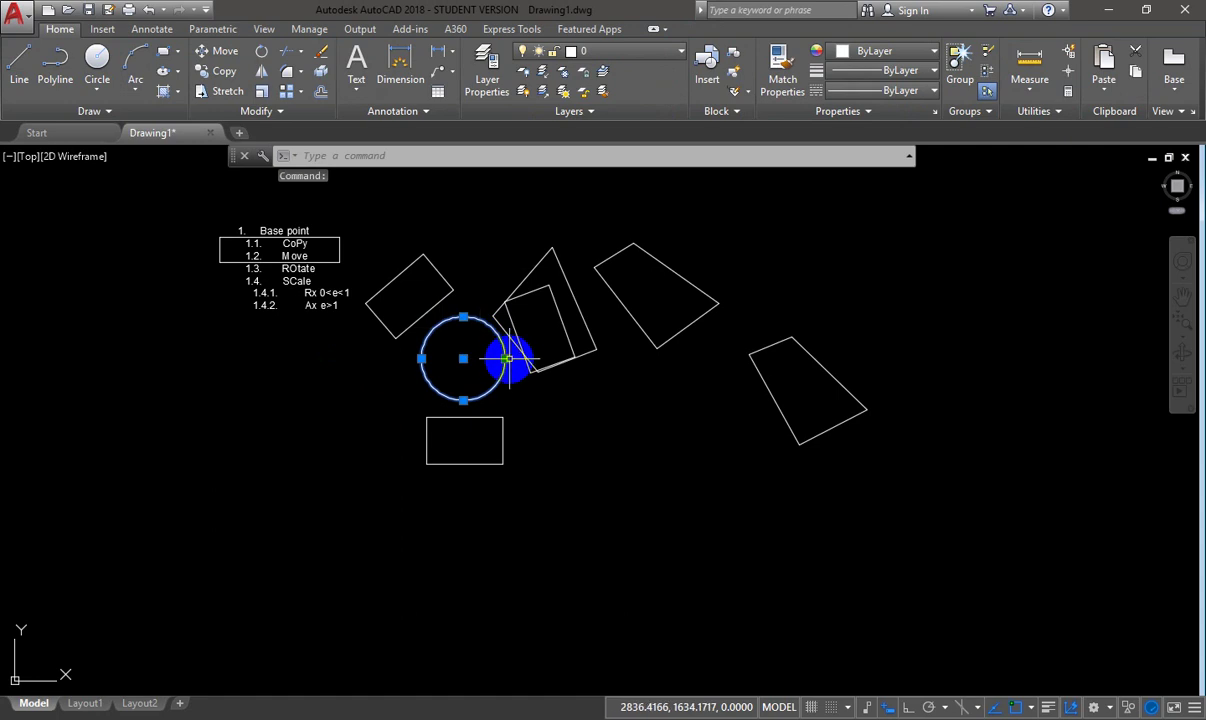
{"action": "scroll", "coordinate": [505, 358], "scroll_direction": "up", "scroll_amount": 4}
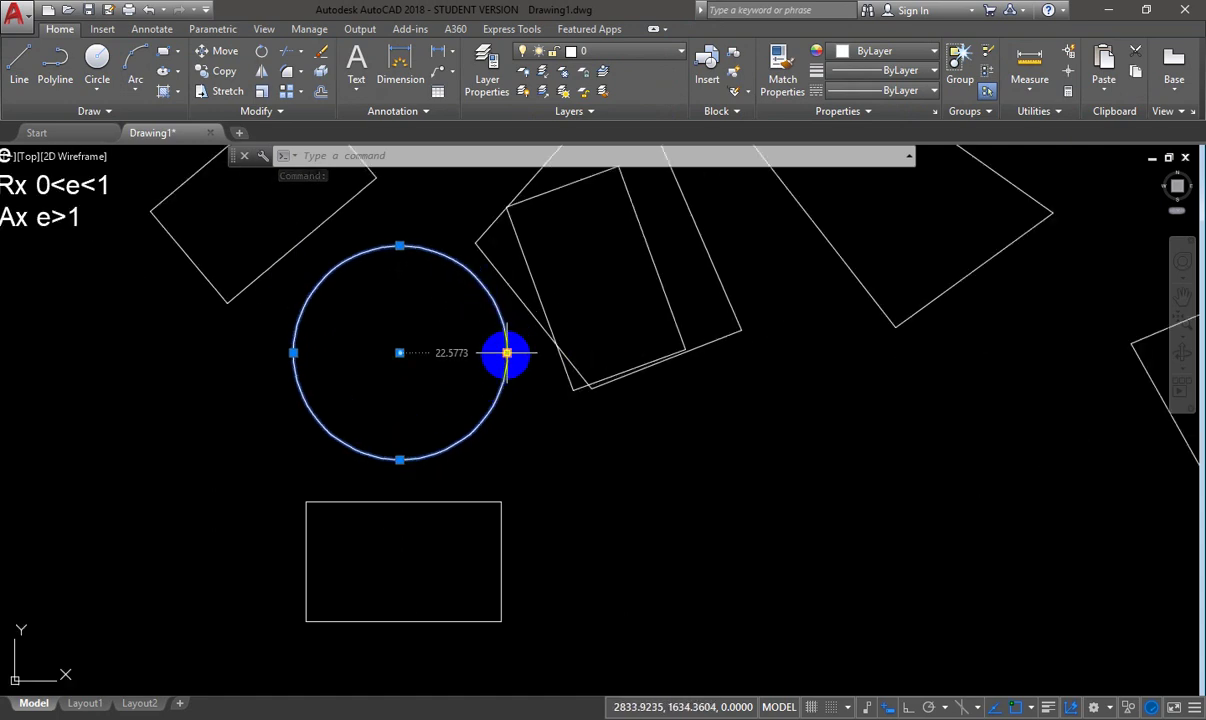
{"action": "key", "text": "Escape"}
{"action": "scroll", "coordinate": [506, 355], "scroll_direction": "down", "scroll_amount": 2}
{"action": "middle_click_drag", "start_coordinate": [505, 355], "coordinate": [466, 376]}
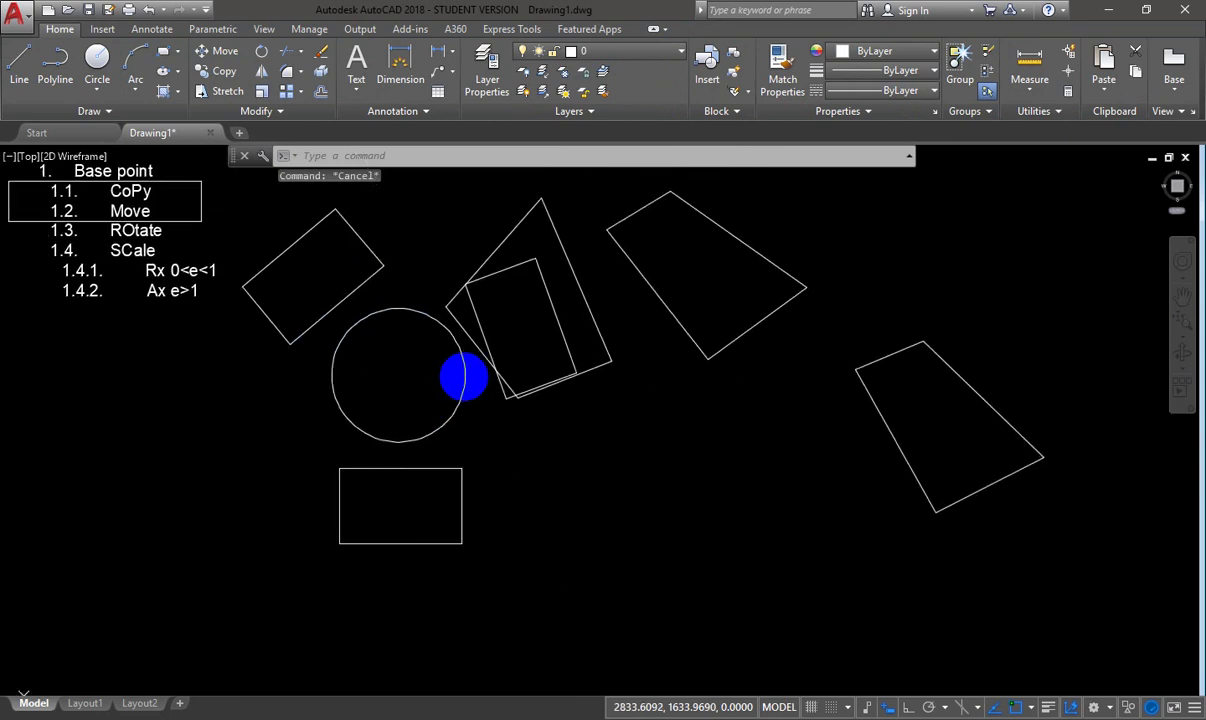
- Copy the circle about 82 units toward its lower left, beside the horizontal rectangle
{"action": "left_click", "coordinate": [466, 376]}
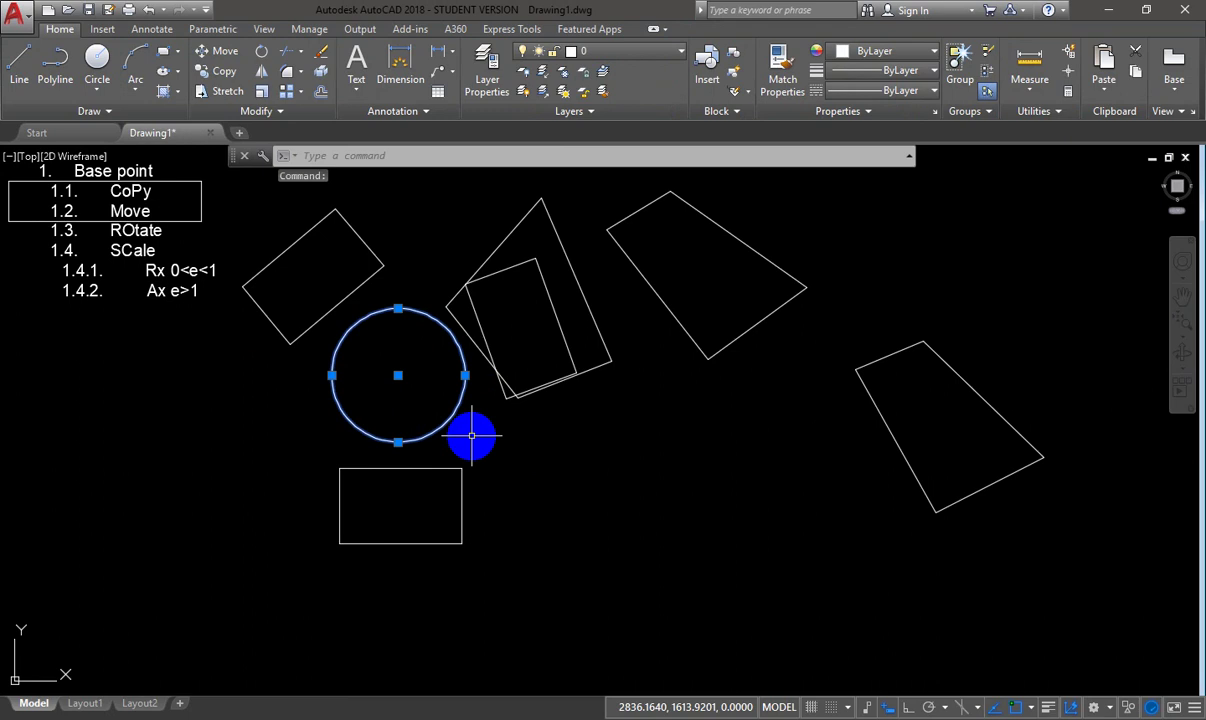
{"action": "type", "text": "co"}
{"action": "key", "text": "Return"}
{"action": "left_click", "coordinate": [521, 421]}
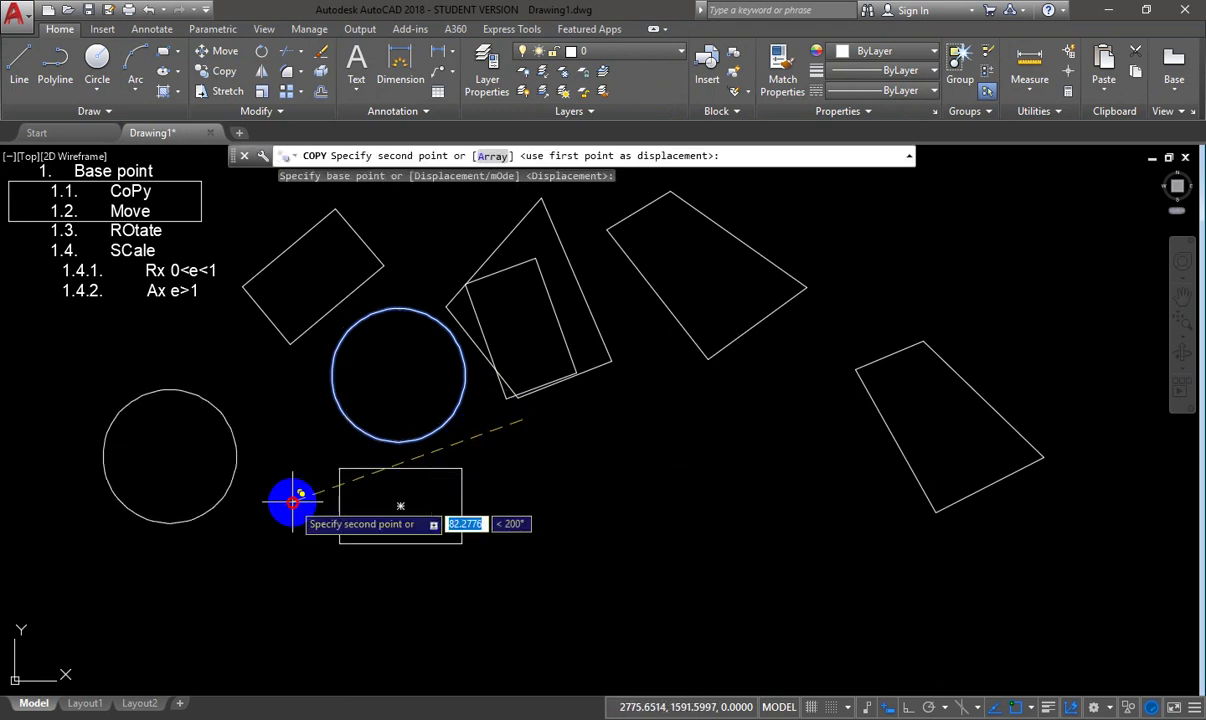
{"action": "left_click", "coordinate": [293, 500]}
{"action": "key", "text": "Escape"}
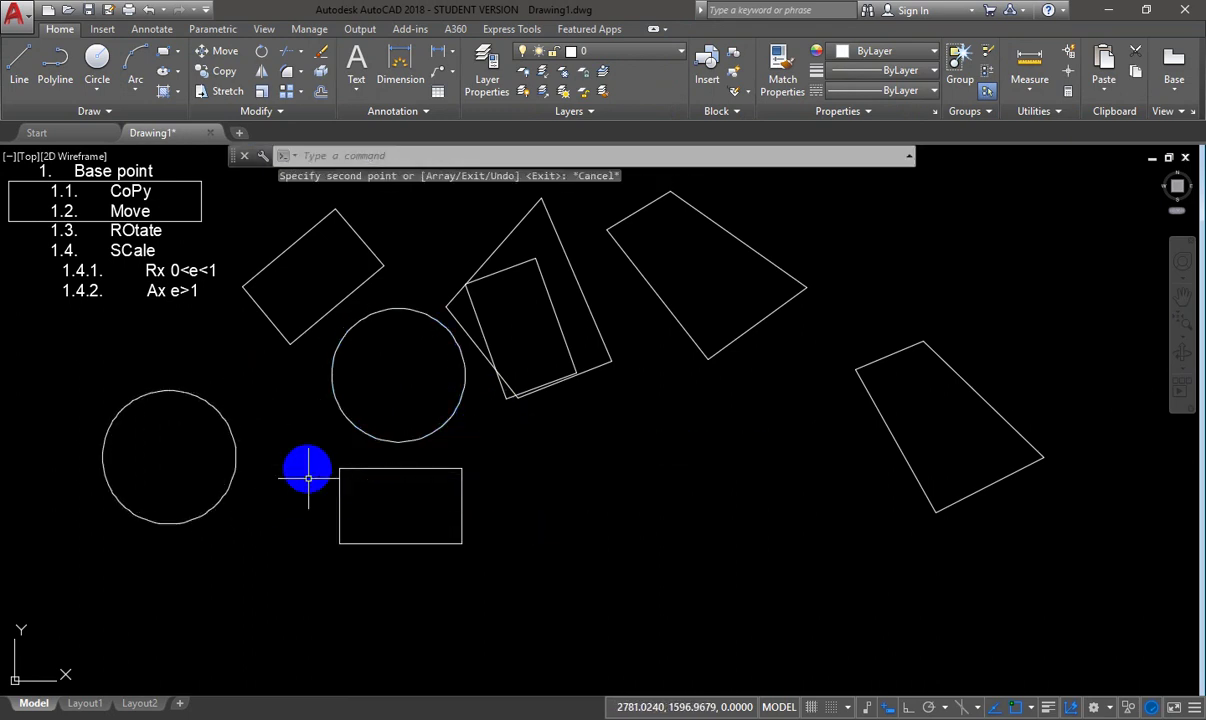
- Scale the copied circle by a factor of 0.5 about its center
{"action": "left_click", "coordinate": [341, 410]}
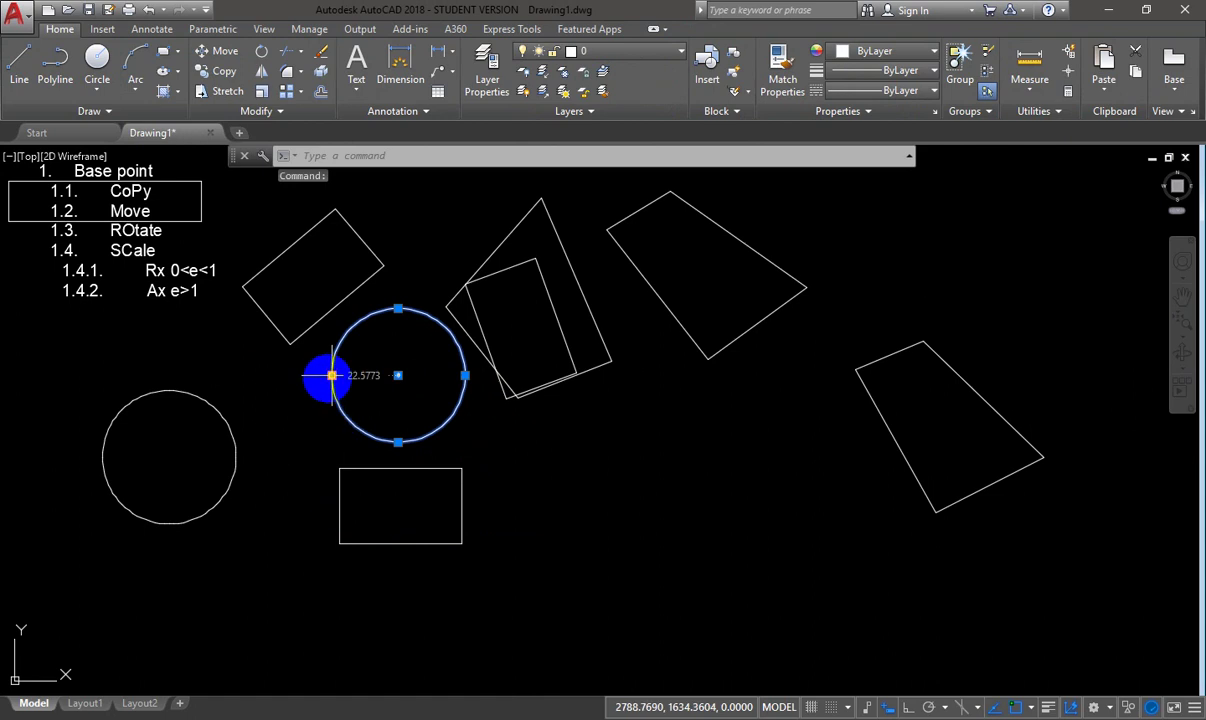
{"action": "key", "text": "Escape"}
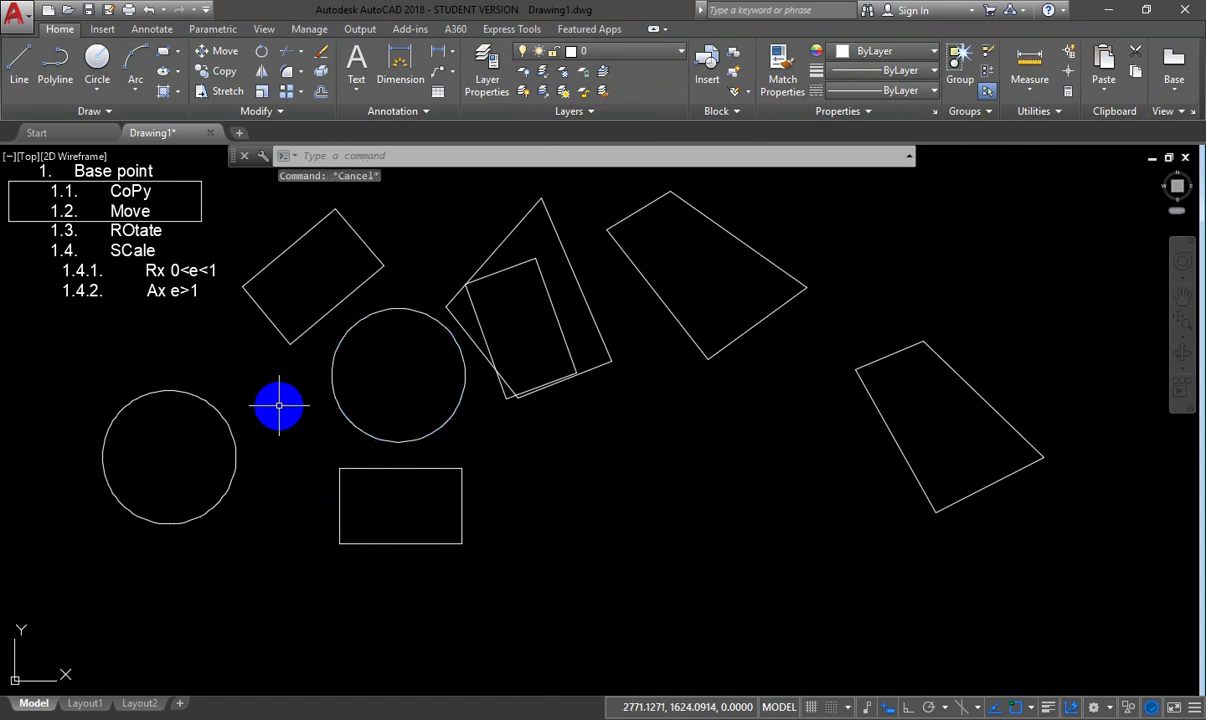
{"action": "left_click", "coordinate": [229, 423]}
{"action": "type", "text": "sc"}
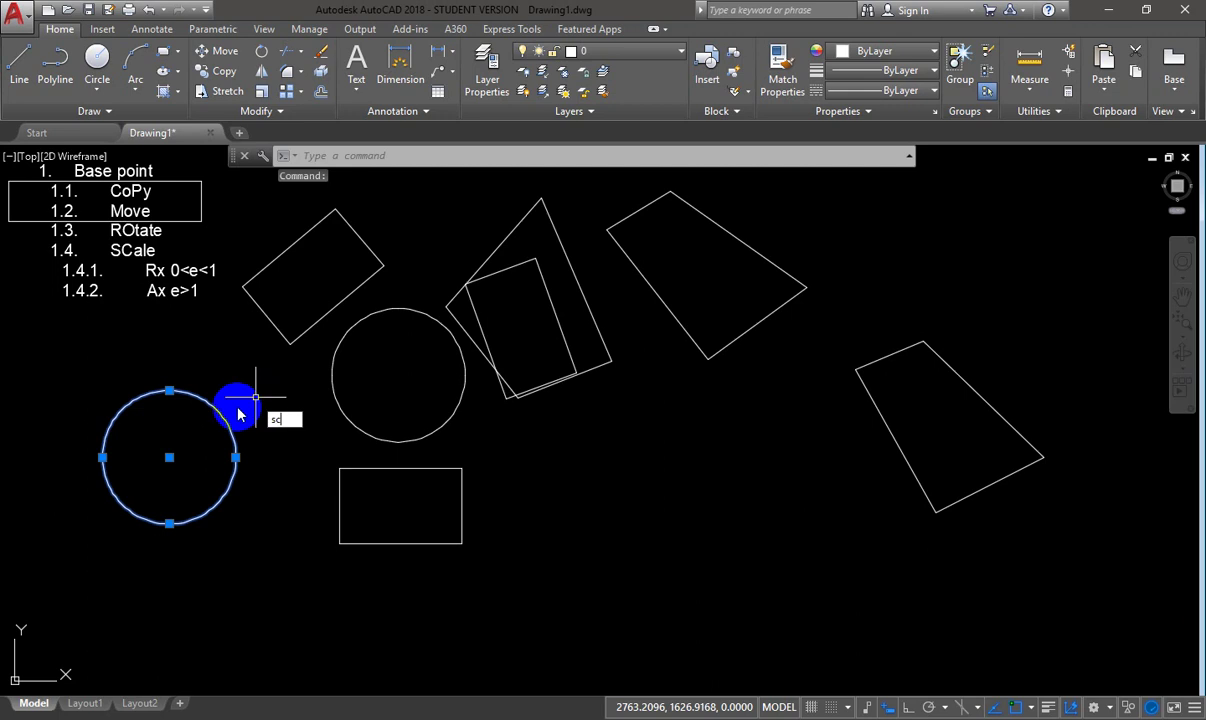
{"action": "key", "text": "Return"}
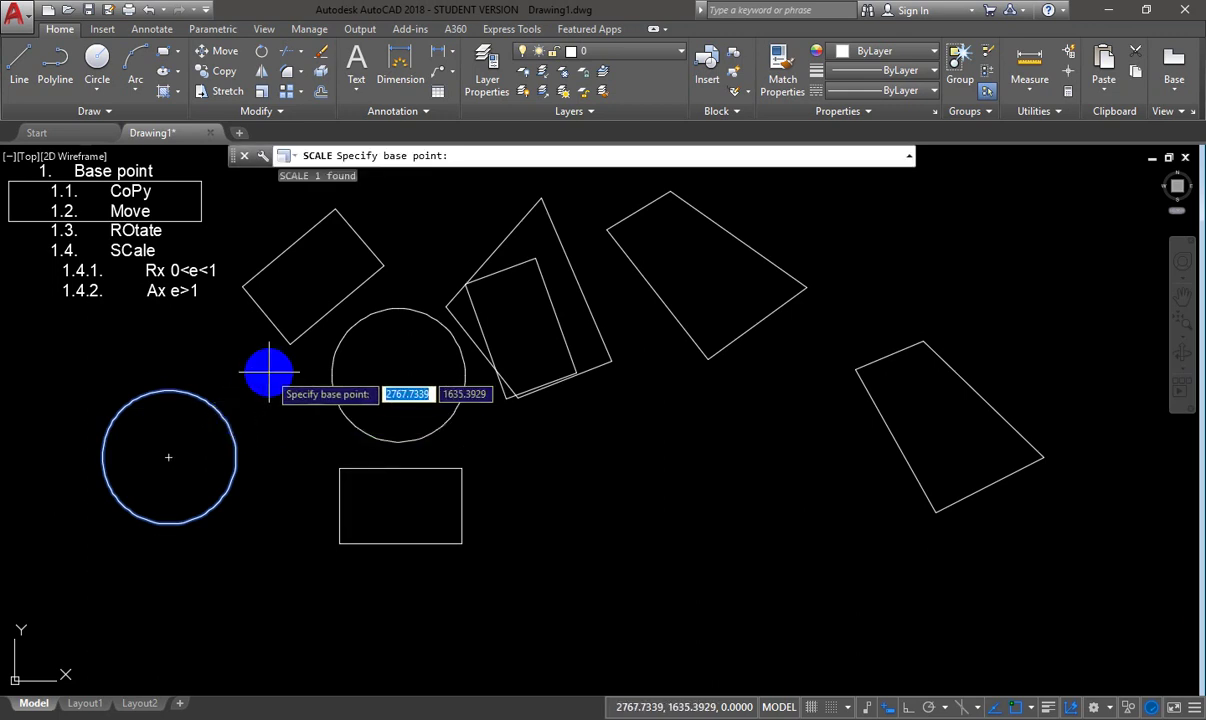
{"action": "left_click", "coordinate": [169, 457]}
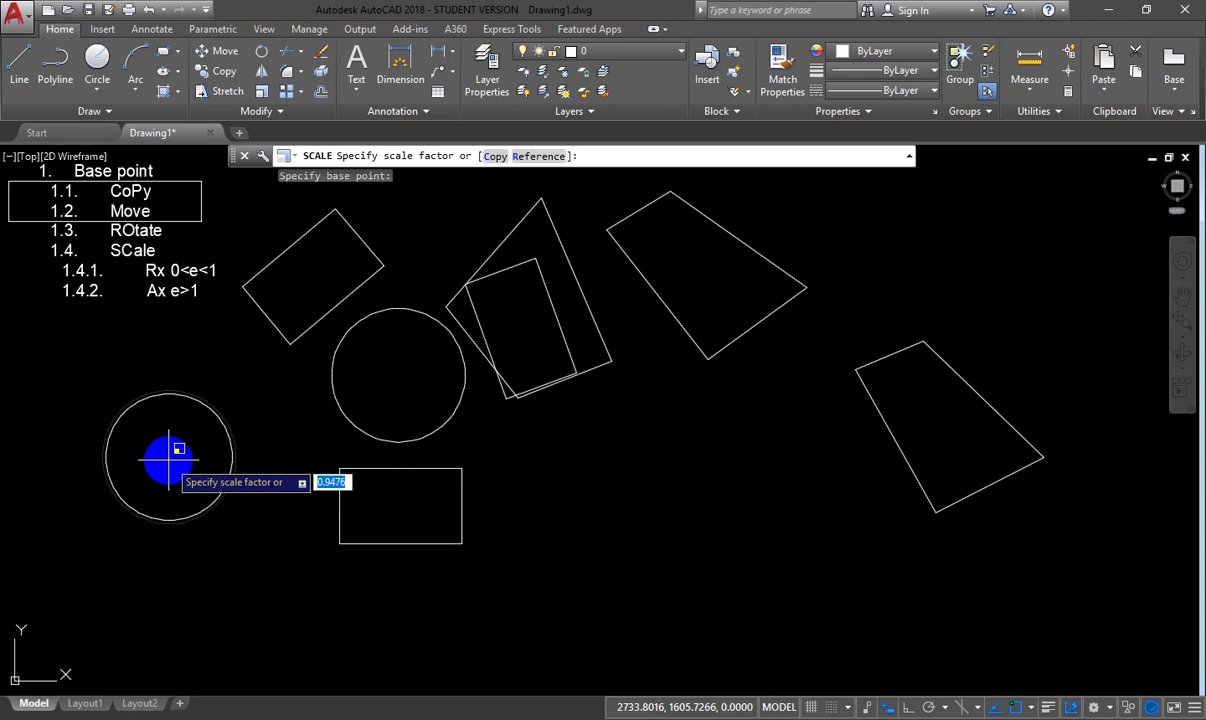
{"action": "type", "text": "0.5"}
{"action": "key", "text": "Return"}
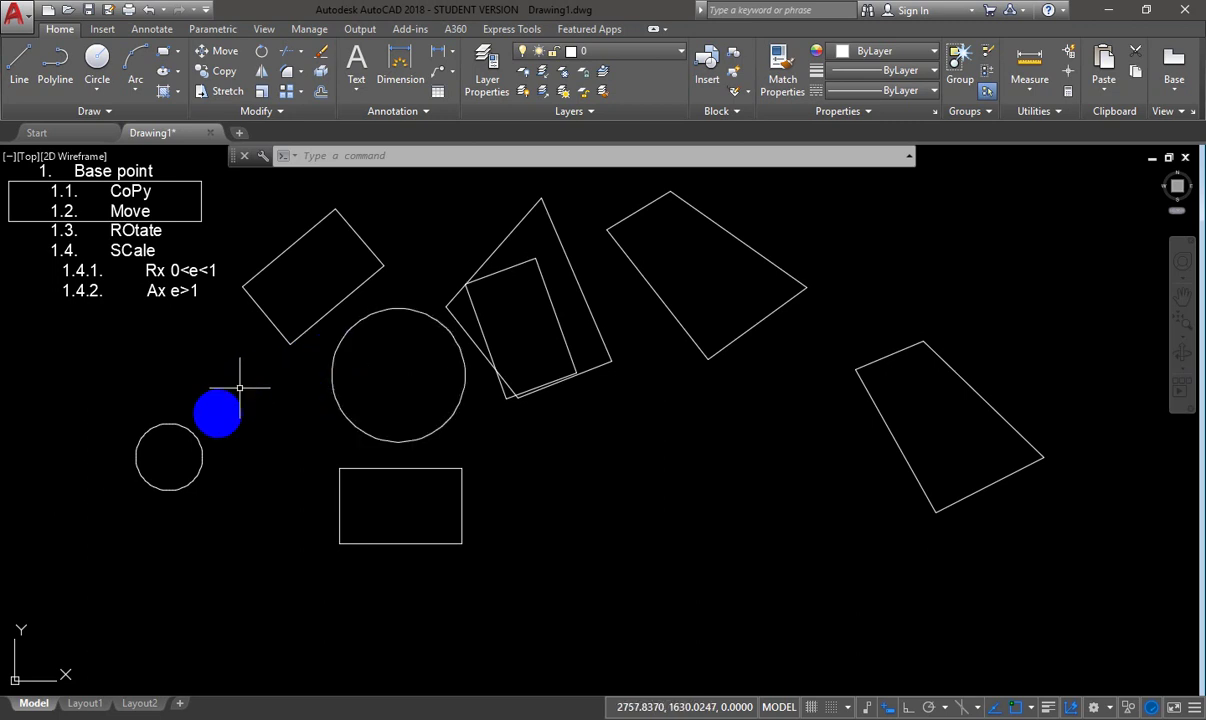
- Compare the radius of the scaled-down circle with the radius of the original circle
{"action": "left_click", "coordinate": [199, 456]}
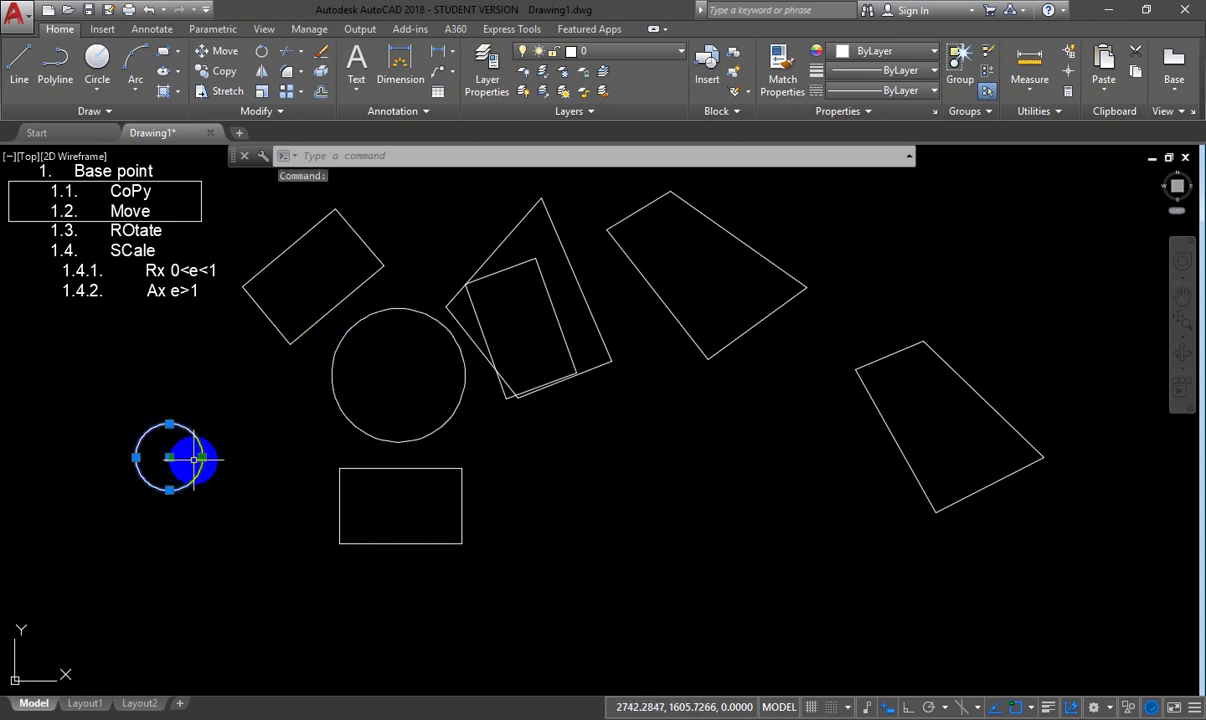
{"action": "left_click", "coordinate": [201, 457]}
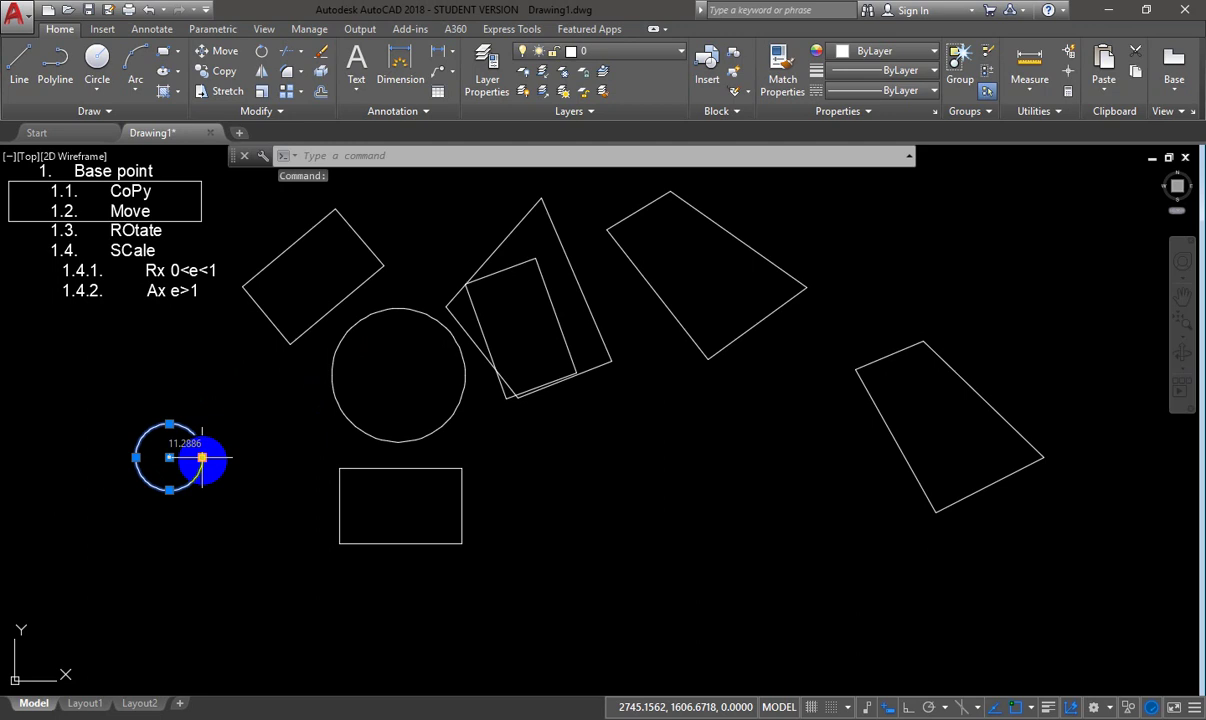
{"action": "left_click", "coordinate": [201, 457]}
{"action": "left_click", "coordinate": [333, 377]}
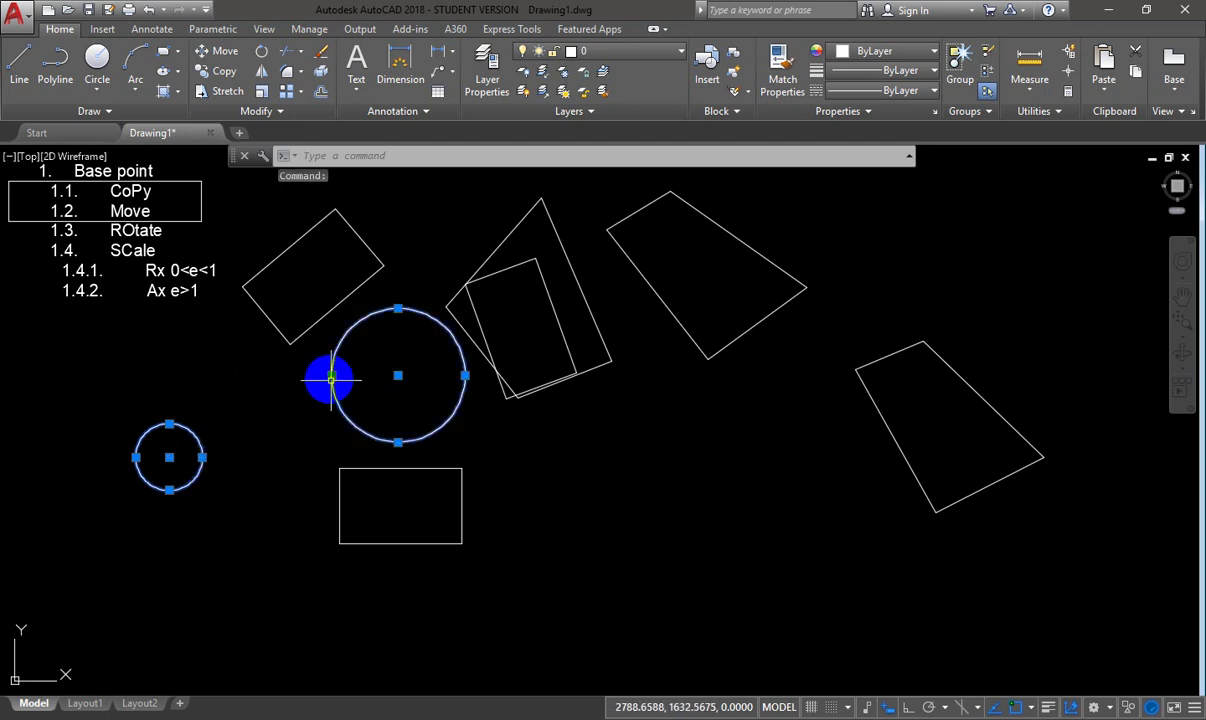
{"action": "left_click", "coordinate": [332, 376]}
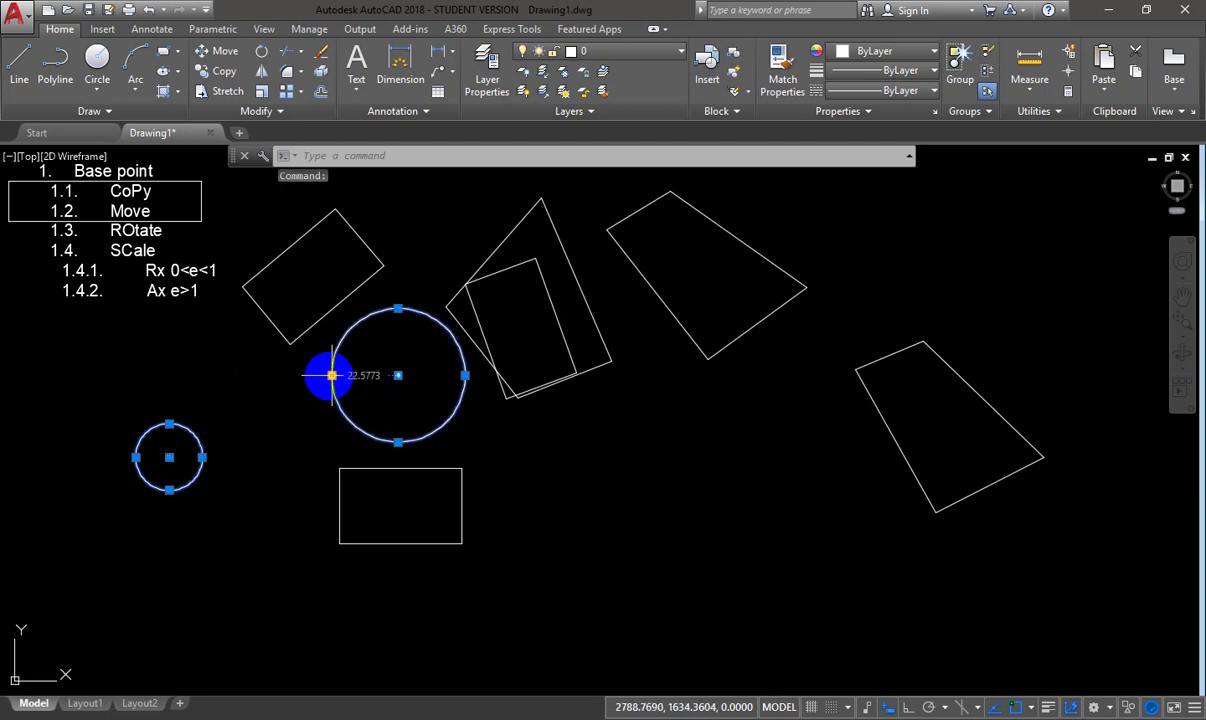
{"action": "key", "text": "Escape"}
{"action": "left_click", "coordinate": [217, 51]}
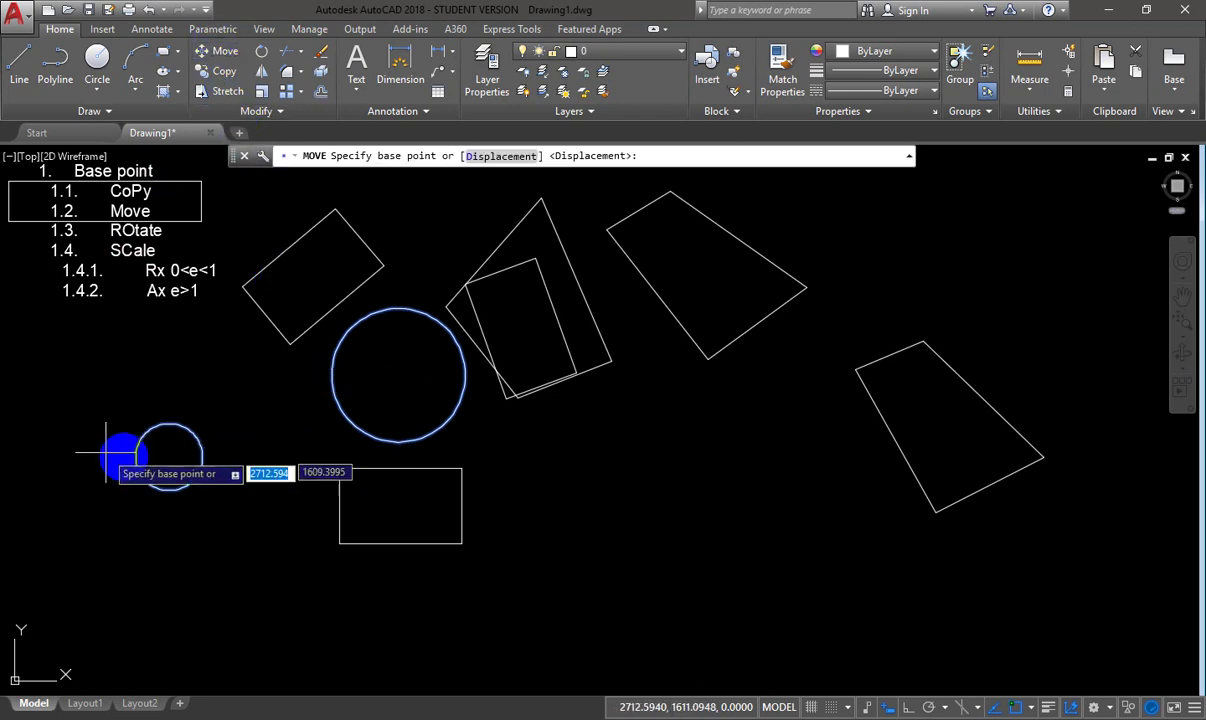
{"action": "left_click", "coordinate": [169, 456]}
{"action": "key", "text": "Escape"}
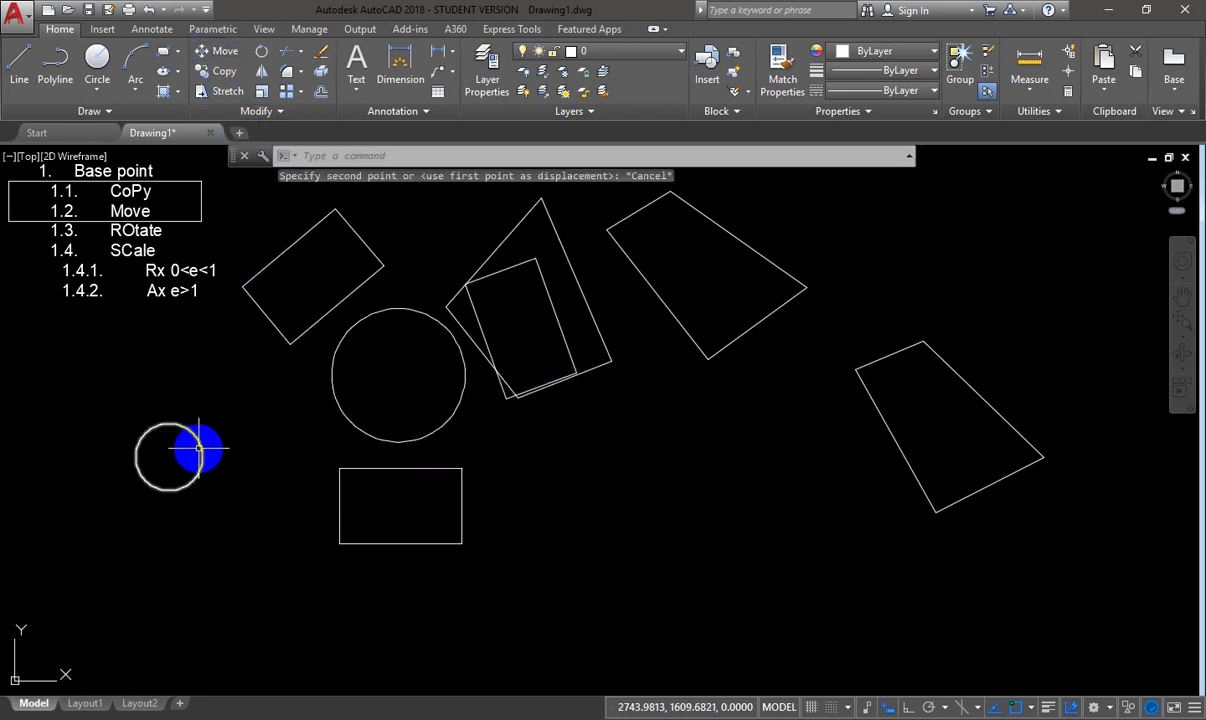
- Move the small circle by its left quadrant point onto the left quadrant point of the large circle
{"action": "left_click", "coordinate": [199, 450]}
{"action": "left_click", "coordinate": [217, 51]}
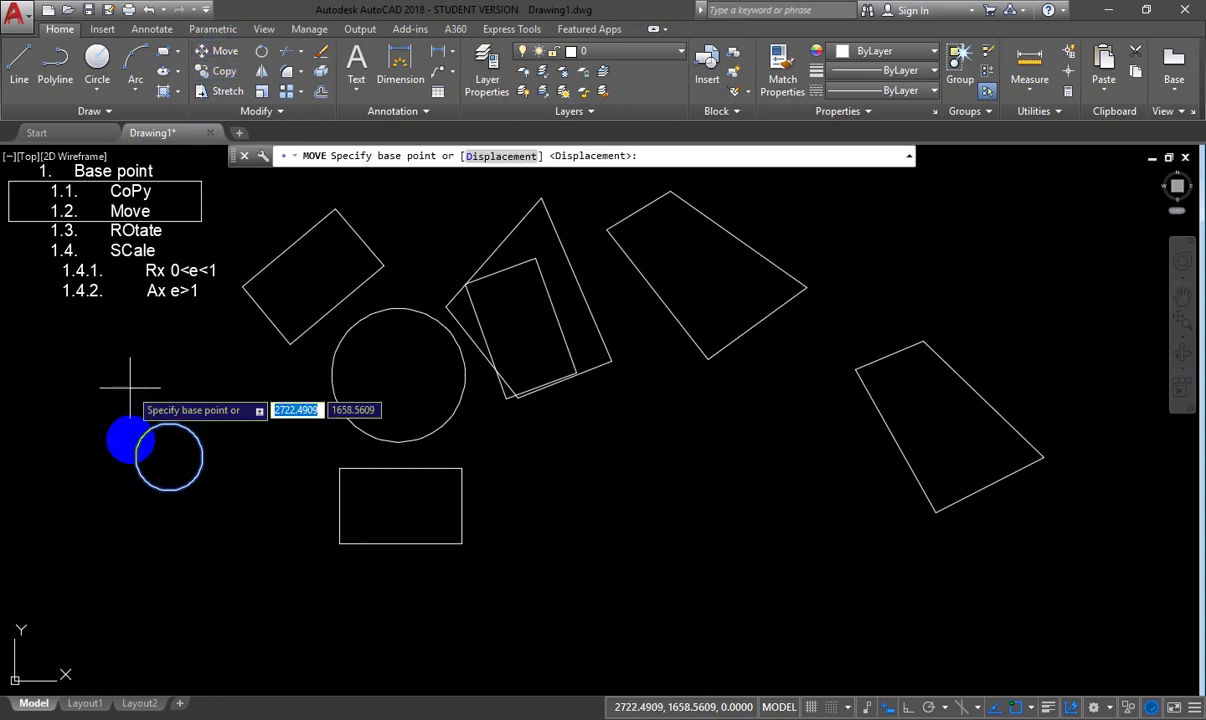
{"action": "left_click", "coordinate": [169, 456]}
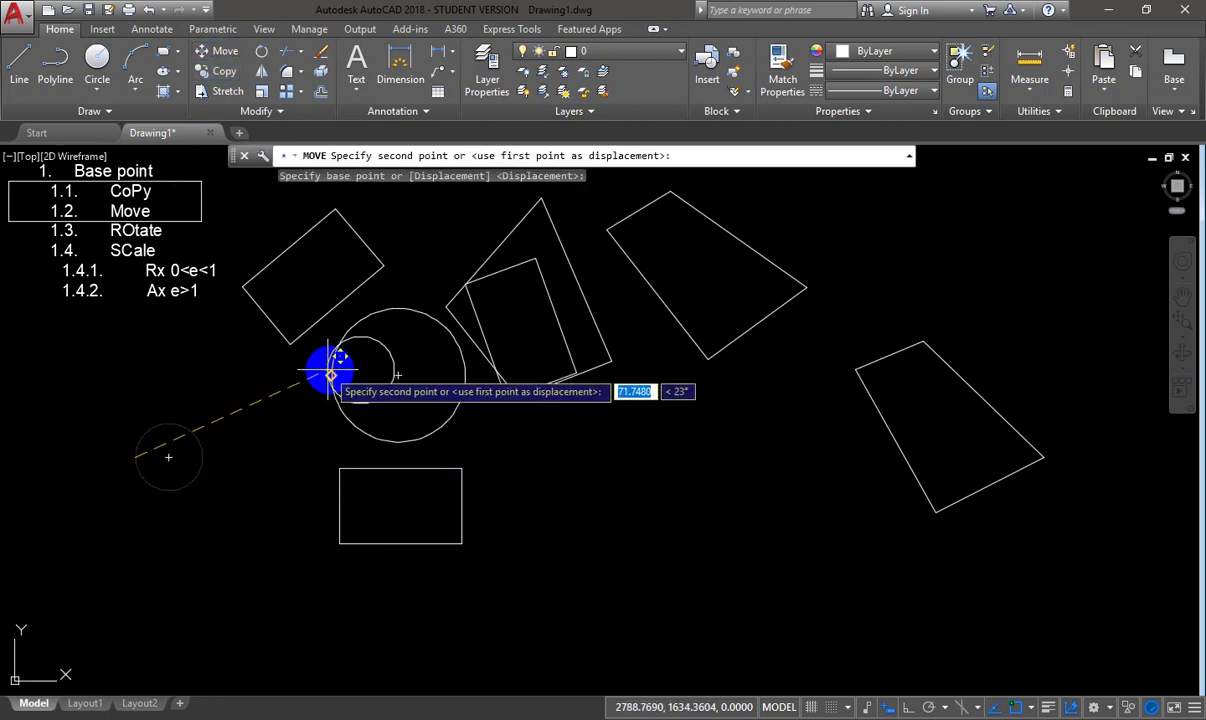
{"action": "left_click", "coordinate": [364, 375]}
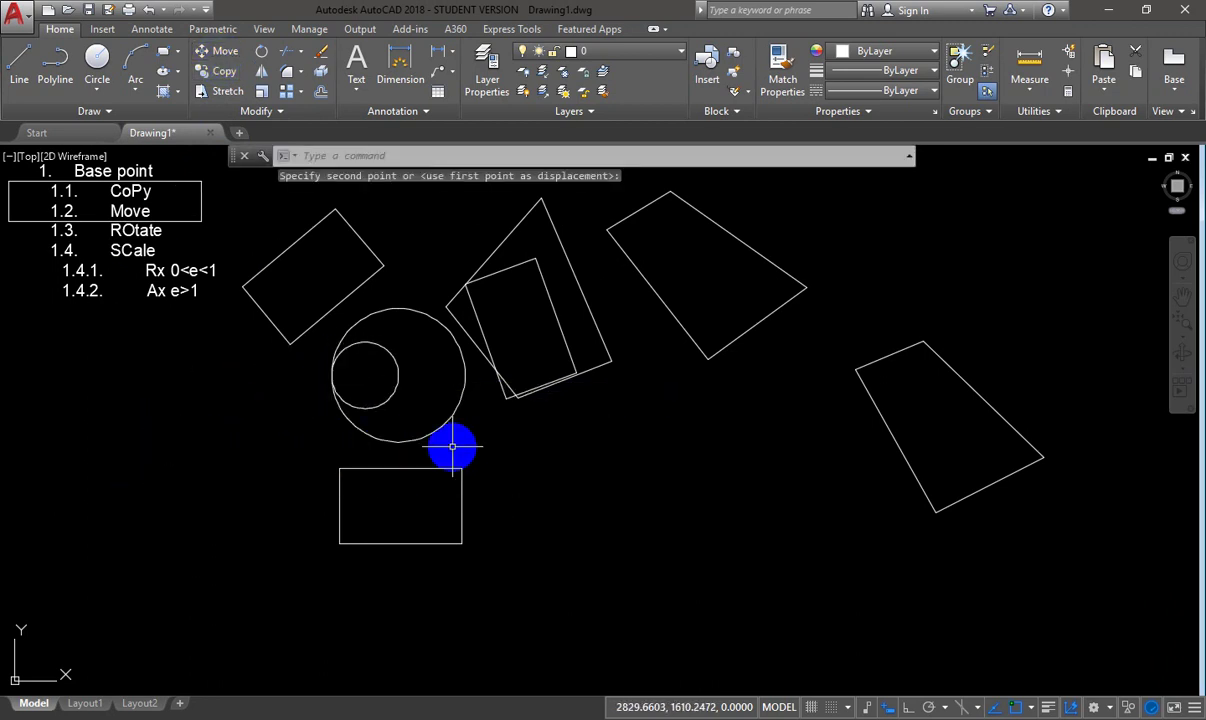
- Draw a five-sided polygon by its edge in the empty area between the horizontal rectangle and the rightmost quadrilateral
{"action": "scroll", "coordinate": [783, 358], "scroll_direction": "down", "scroll_amount": 2}
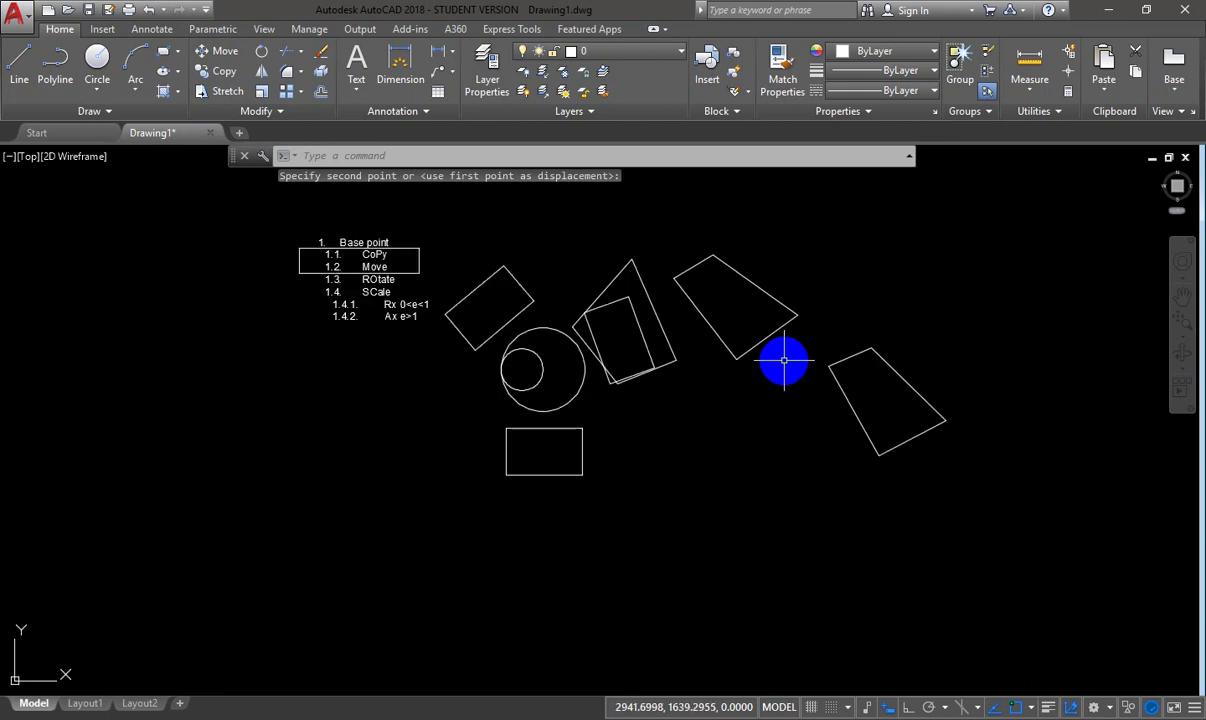
{"action": "mouse_move", "coordinate": [783, 358]}
{"action": "middle_mouse_down"}
{"action": "mouse_move", "coordinate": [608, 336]}
{"action": "mouse_move", "coordinate": [598, 345]}
{"action": "middle_mouse_up"}
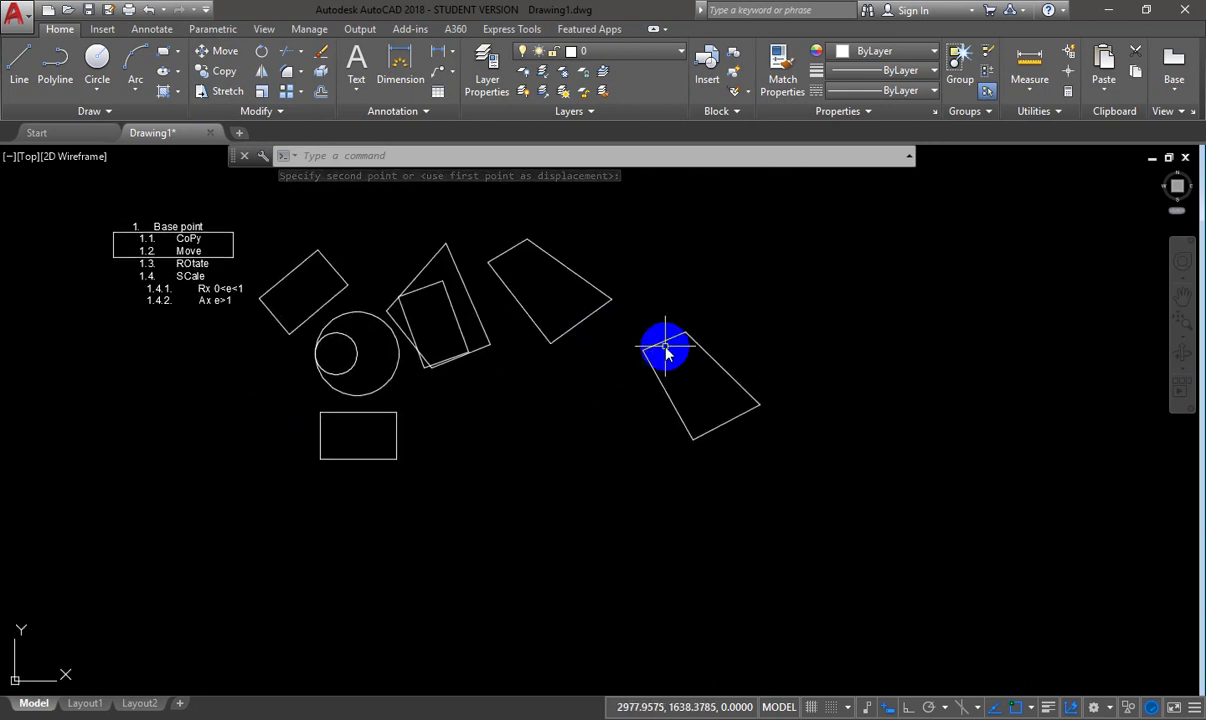
{"action": "type", "text": "pol"}
{"action": "key", "text": "Return"}
{"action": "type", "text": "5"}
{"action": "key", "text": "Return"}
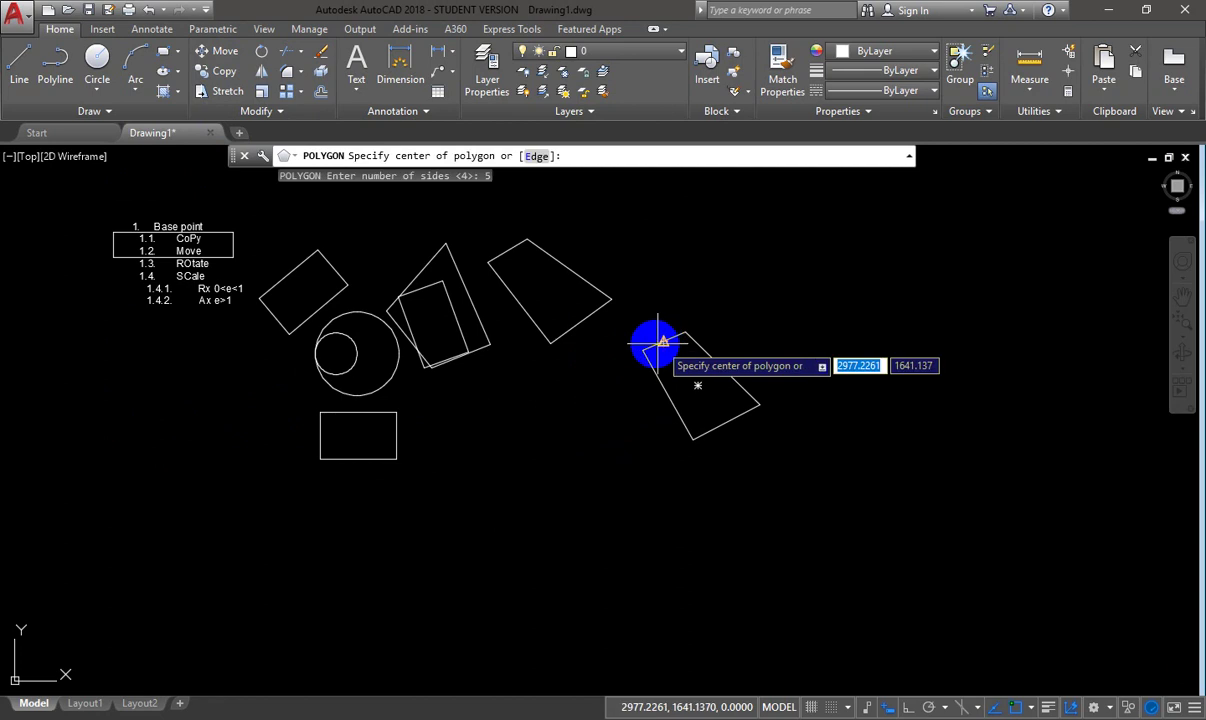
{"action": "type", "text": "e"}
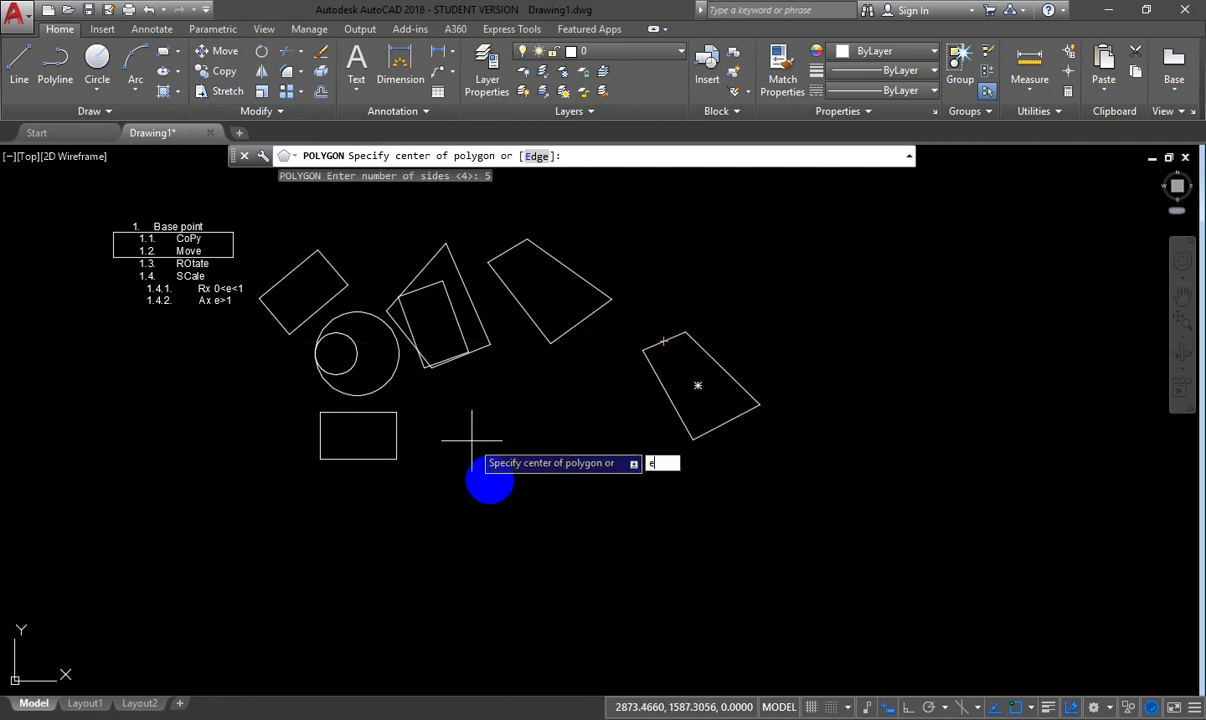
{"action": "key", "text": "Return"}
{"action": "left_click", "coordinate": [493, 441]}
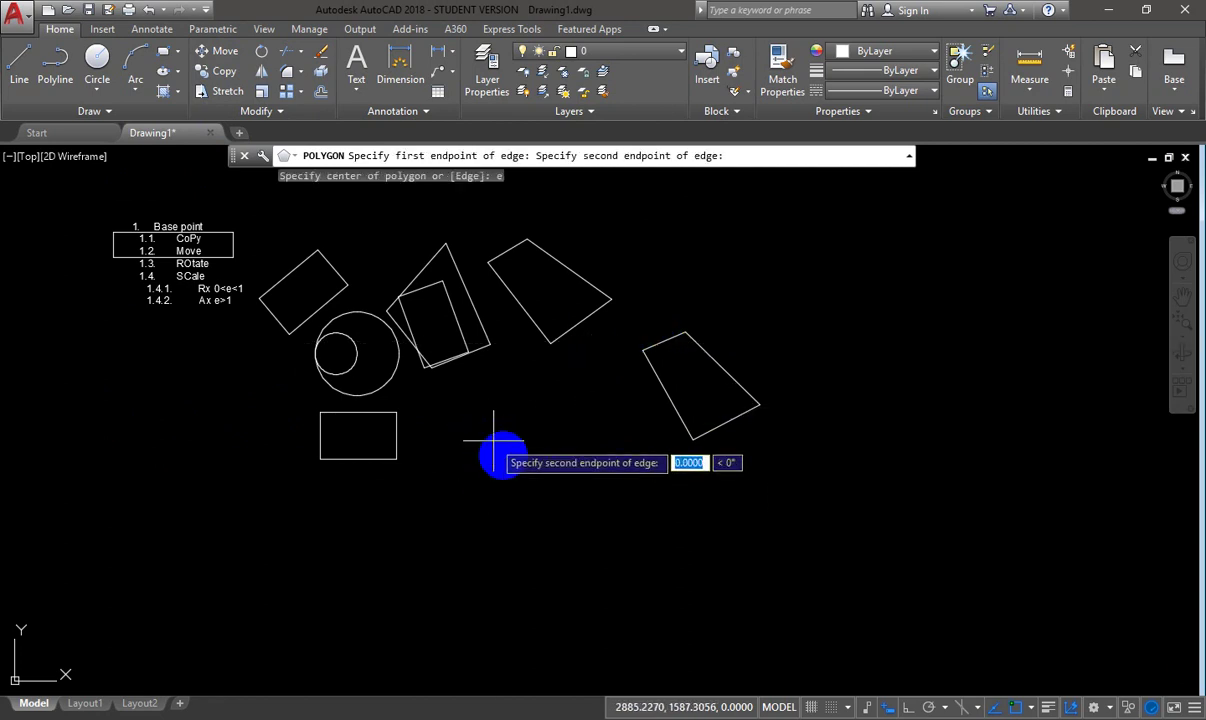
{"action": "left_click", "coordinate": [530, 504]}
- Scale the pentagon by a factor of 1.2 about its leftmost vertex
{"action": "scroll", "coordinate": [580, 491], "scroll_direction": "up", "scroll_amount": 2}
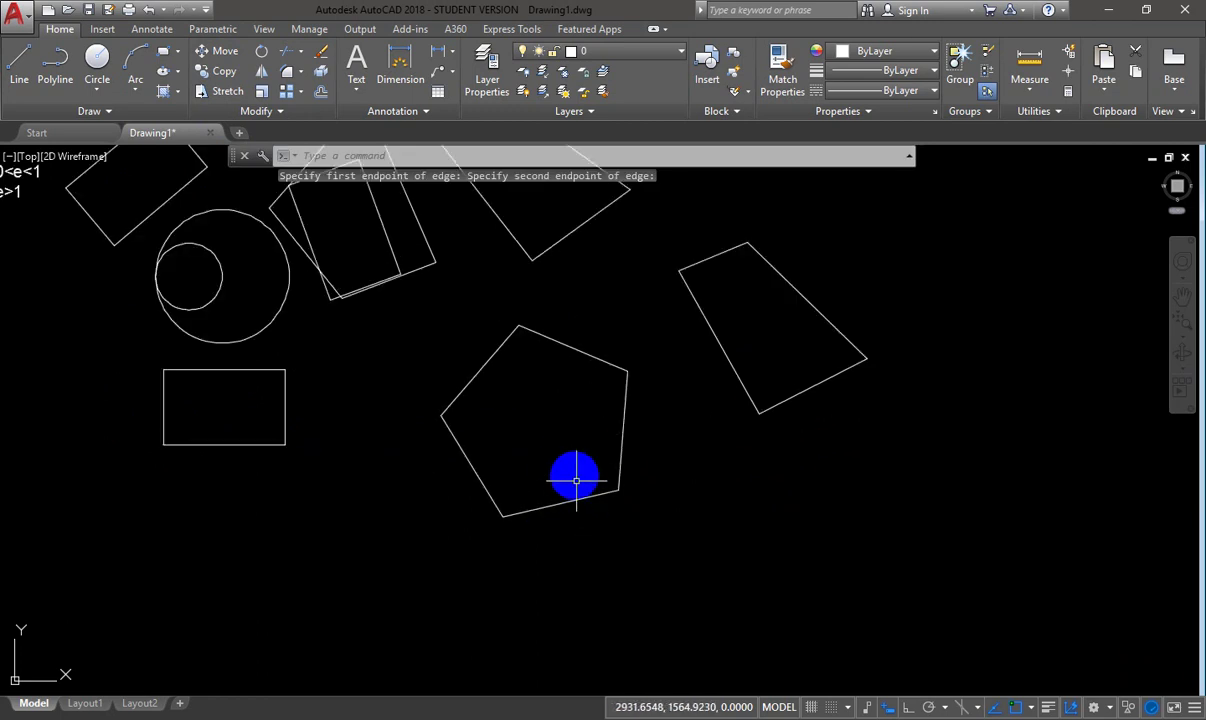
{"action": "left_click", "coordinate": [477, 476]}
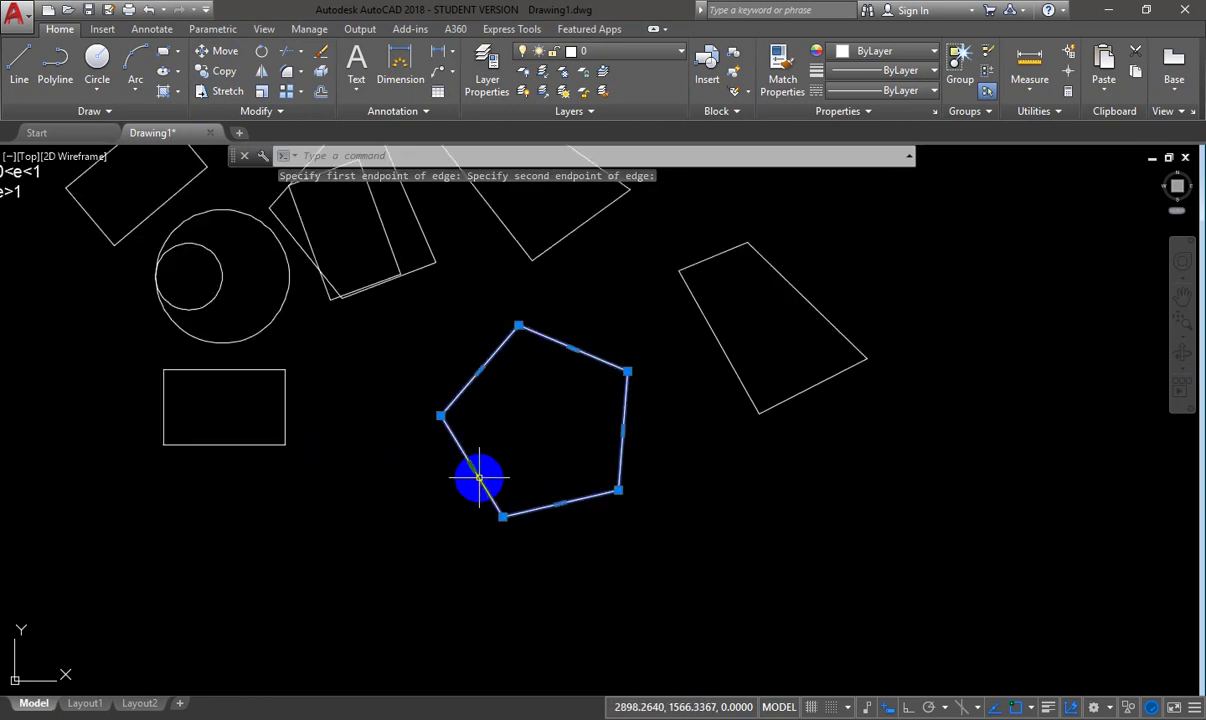
{"action": "type", "text": "scale"}
{"action": "key", "text": "Return"}
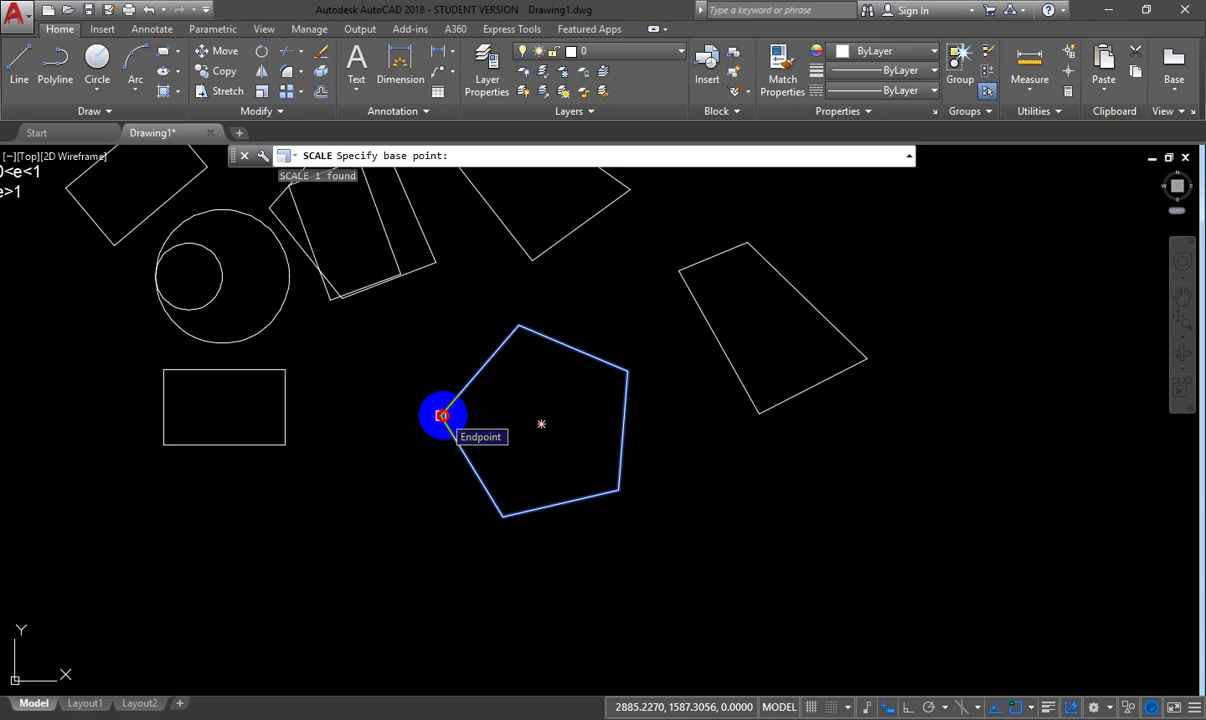
{"action": "left_click", "coordinate": [440, 415]}
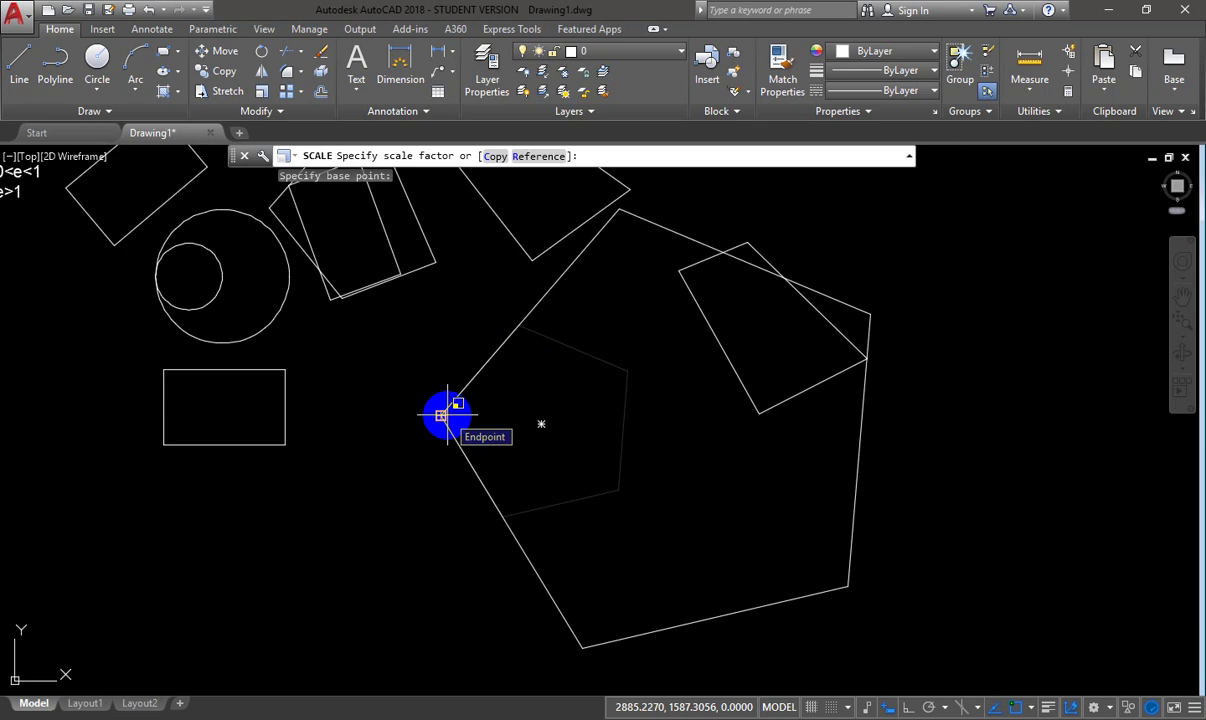
{"action": "type", "text": "1.2"}
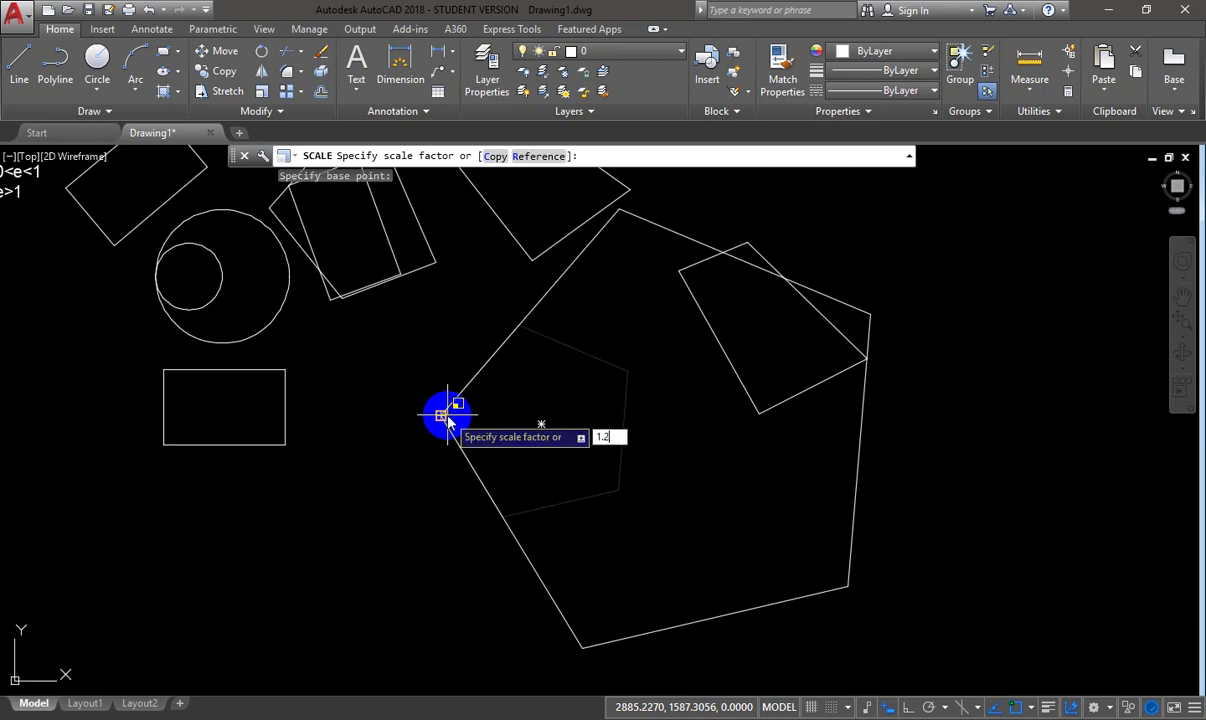
{"action": "key", "text": "Return"}
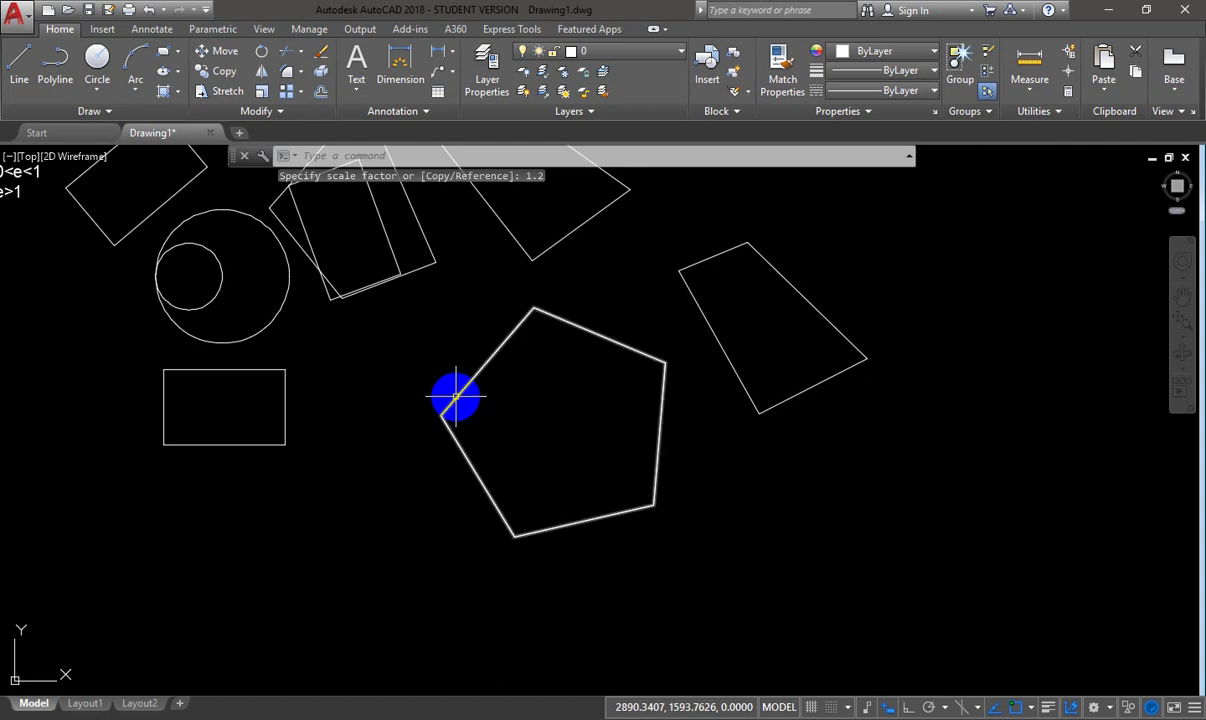
{"action": "left_click", "coordinate": [455, 400]}
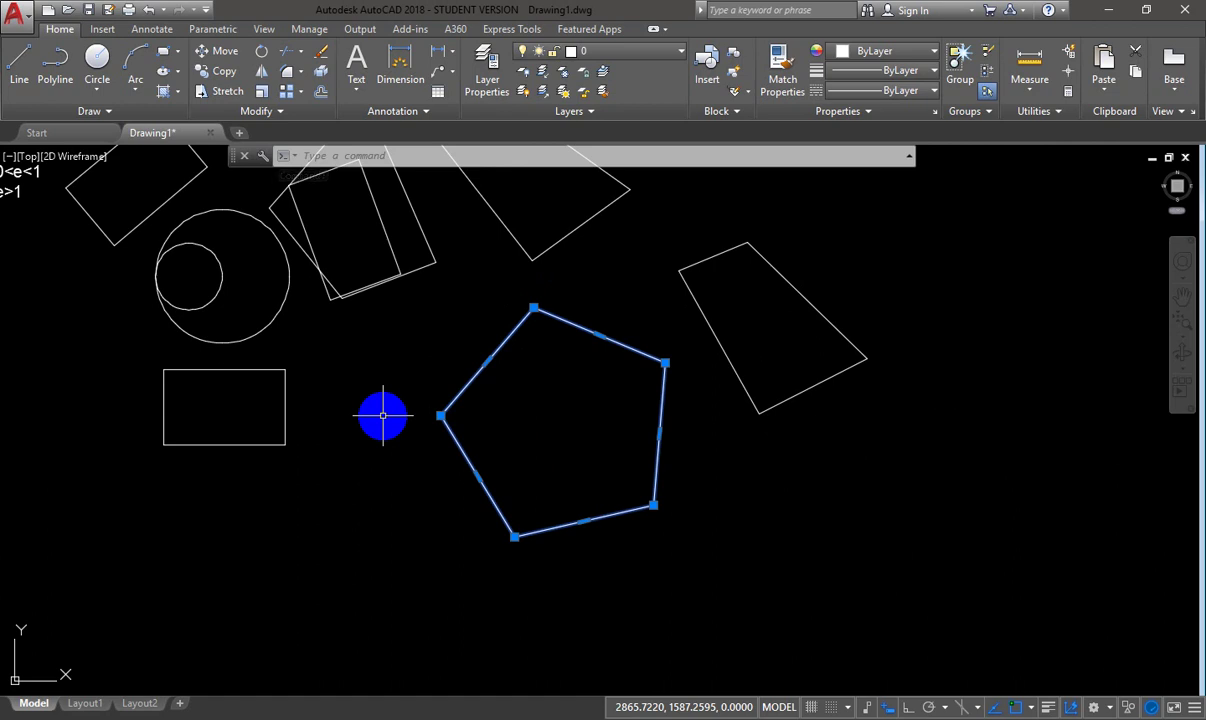
{"action": "mouse_move", "coordinate": [516, 540]}
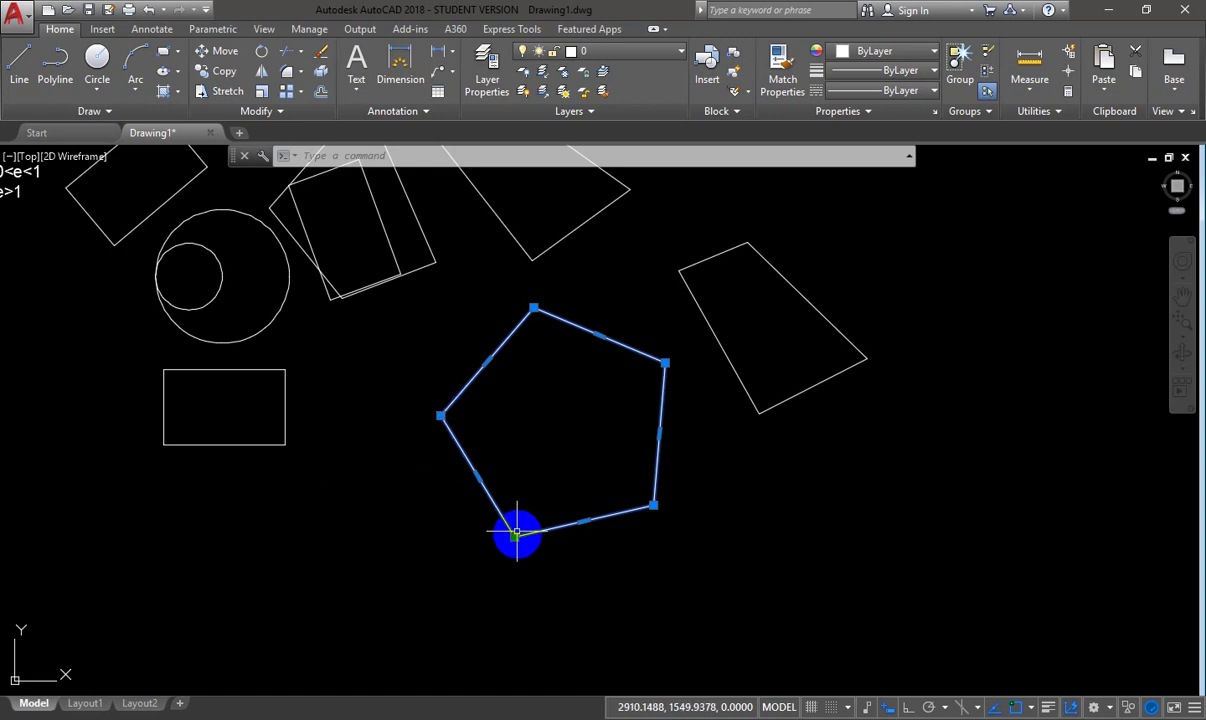
{"action": "mouse_move", "coordinate": [515, 538]}
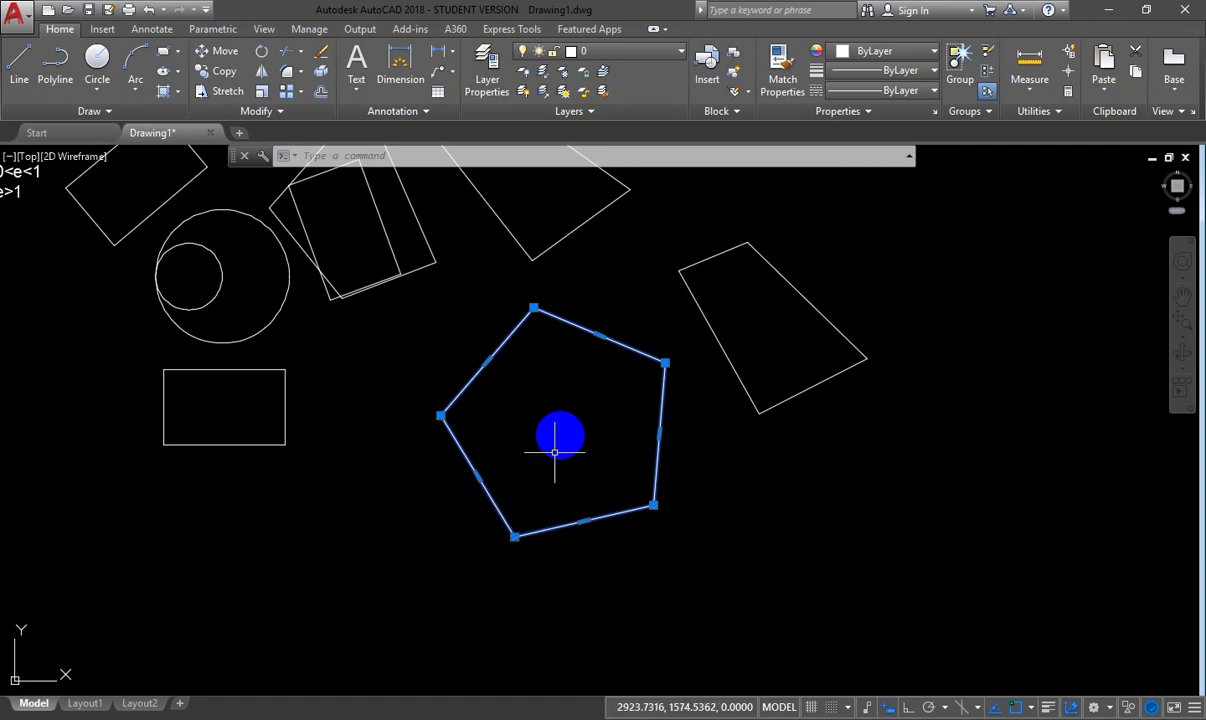
- Draw a second five-sided polygon by its edge, with an edge length of 42, above and right of the rightmost quadrilateral
{"action": "scroll", "coordinate": [555, 452], "scroll_direction": "down", "scroll_amount": 2}
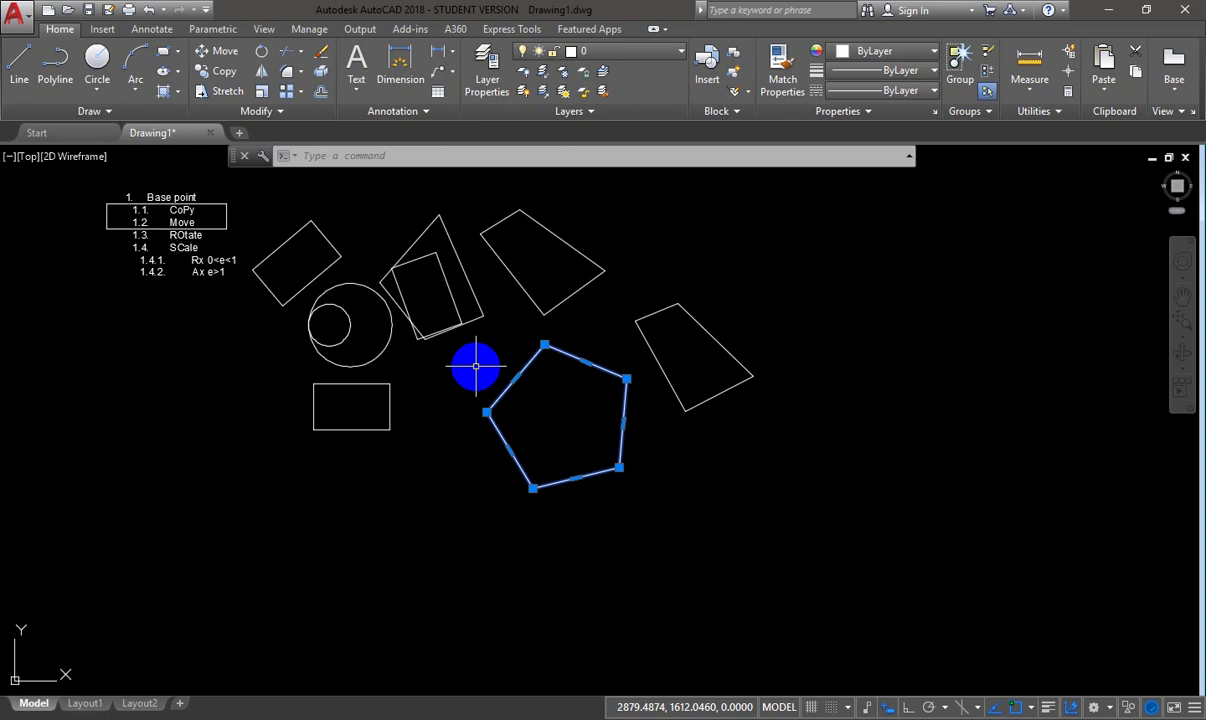
{"action": "type", "text": "l"}
{"action": "key", "text": "Return"}
{"action": "key", "text": "Return"}
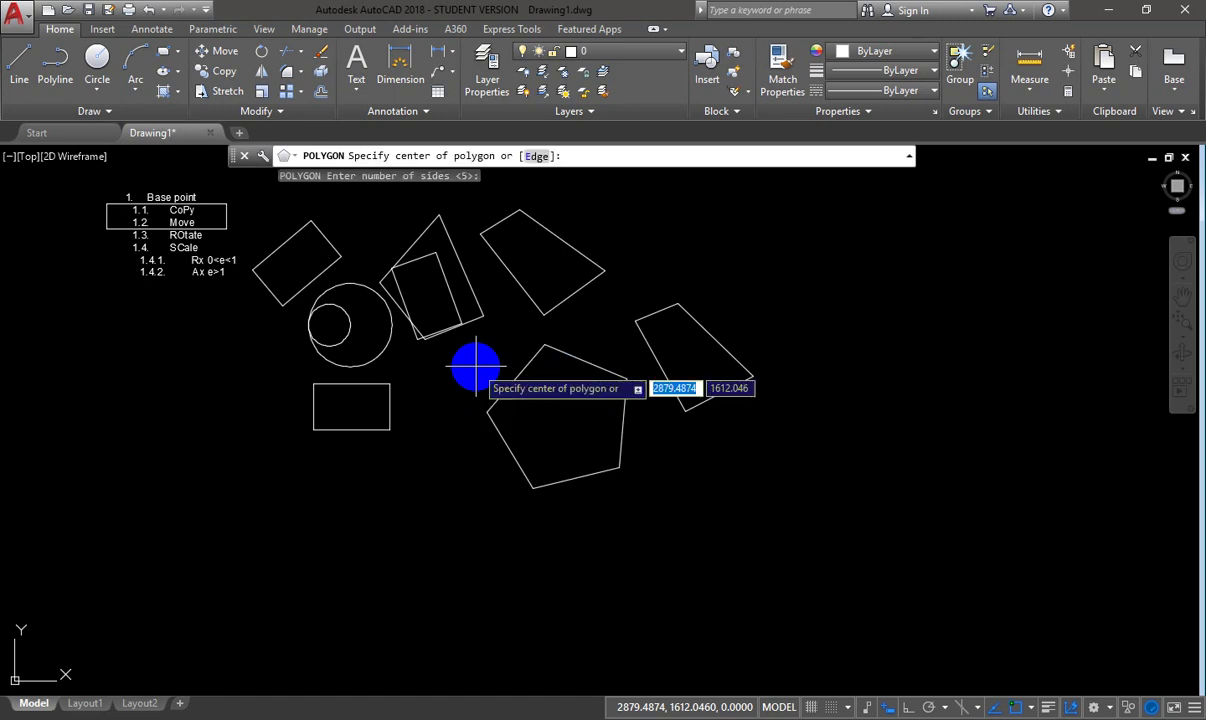
{"action": "type", "text": "e"}
{"action": "key", "text": "Return"}
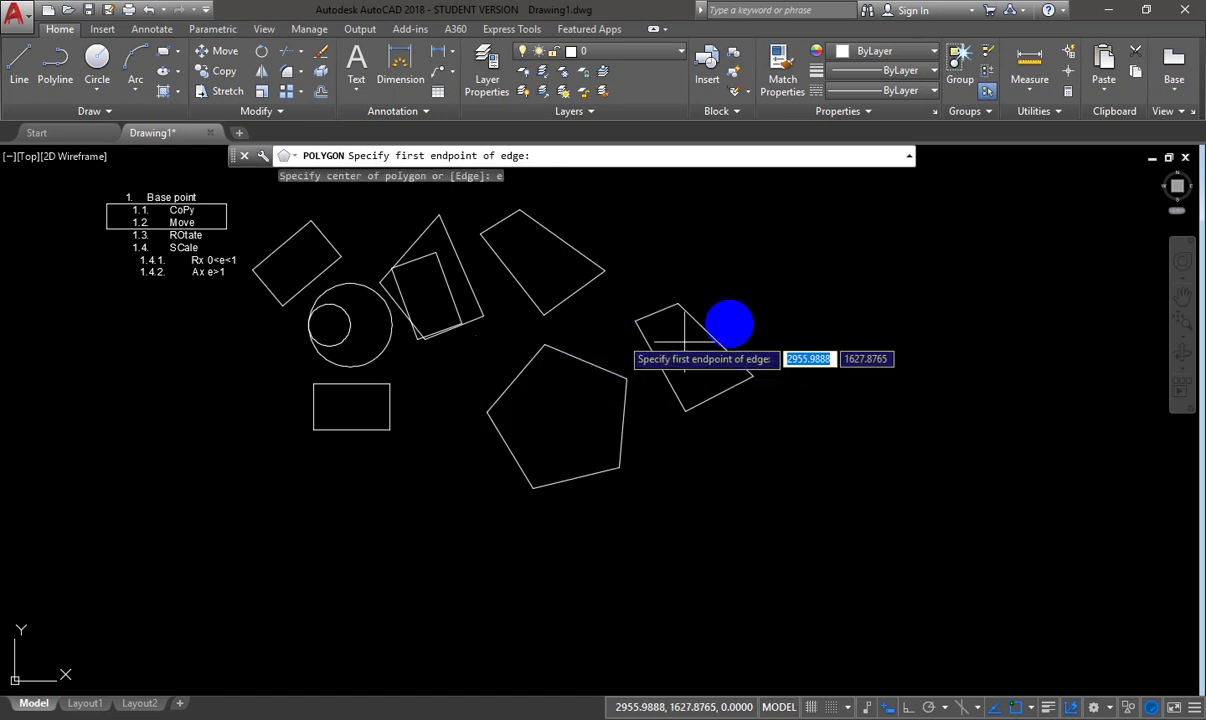
{"action": "left_click", "coordinate": [752, 303]}
{"action": "type", "text": "42"}
{"action": "key", "text": "Return"}
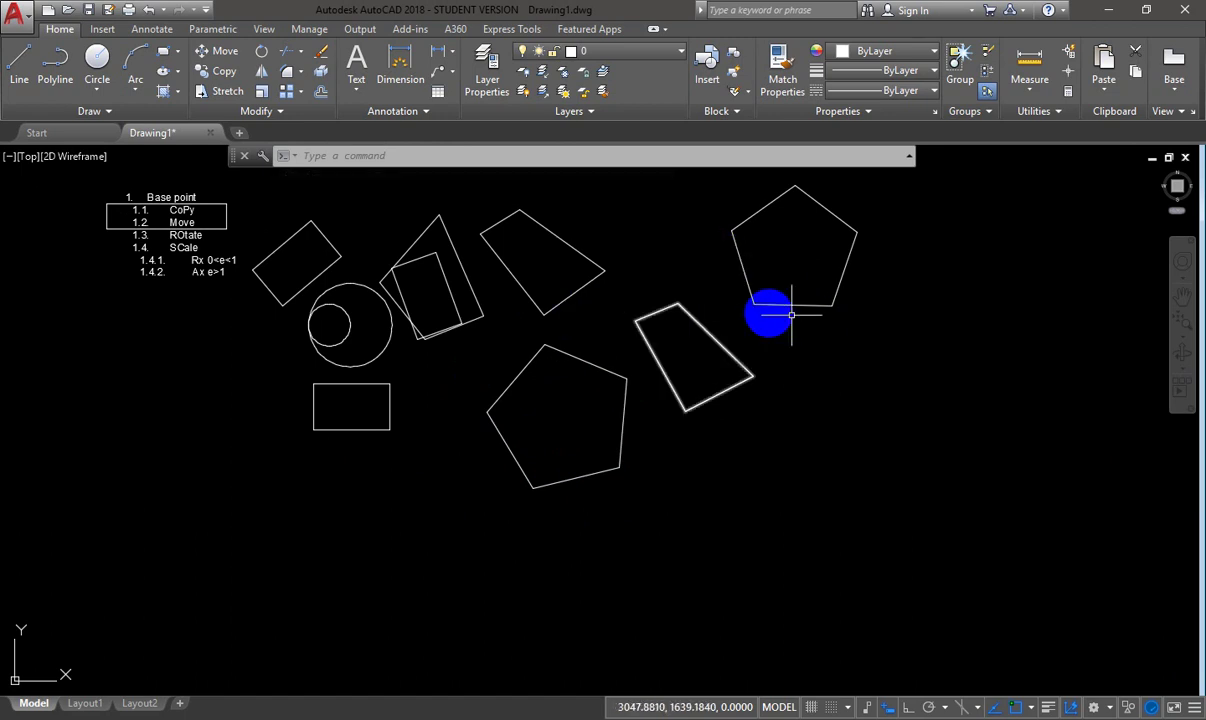
- Check the lengths of the two edges that meet at the rightmost quadrilateral's right vertex
{"action": "left_click", "coordinate": [703, 322]}
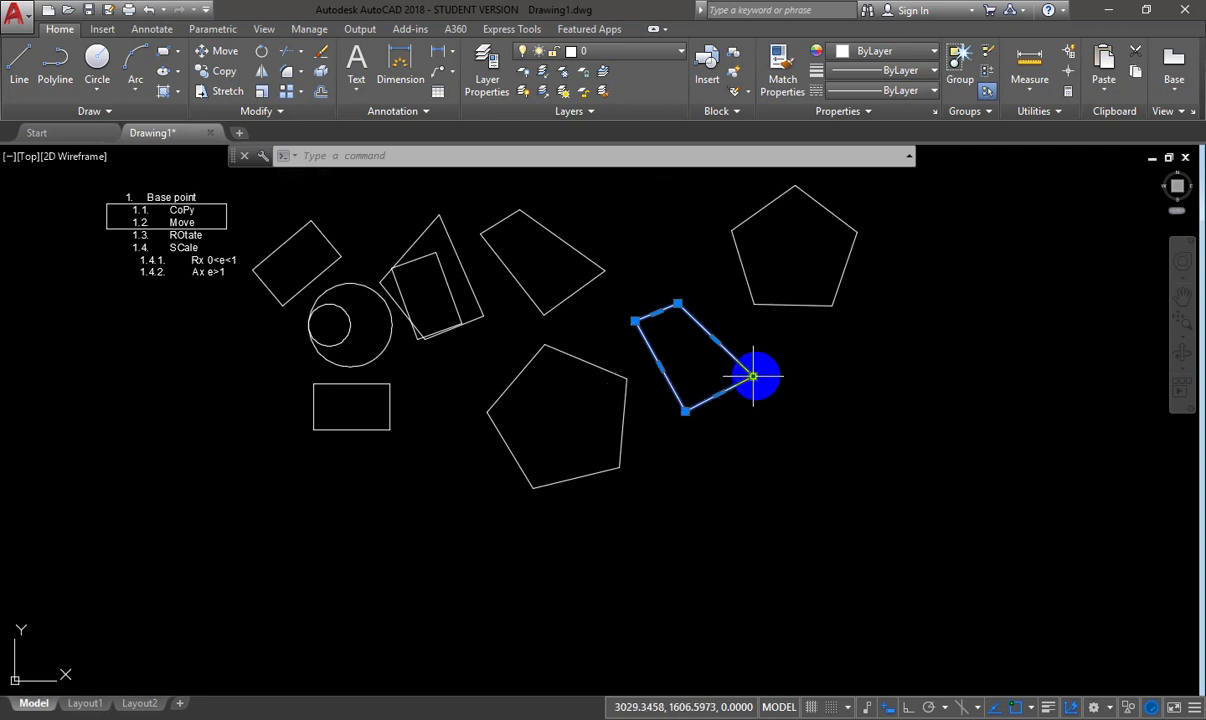
{"action": "mouse_move", "coordinate": [754, 377]}
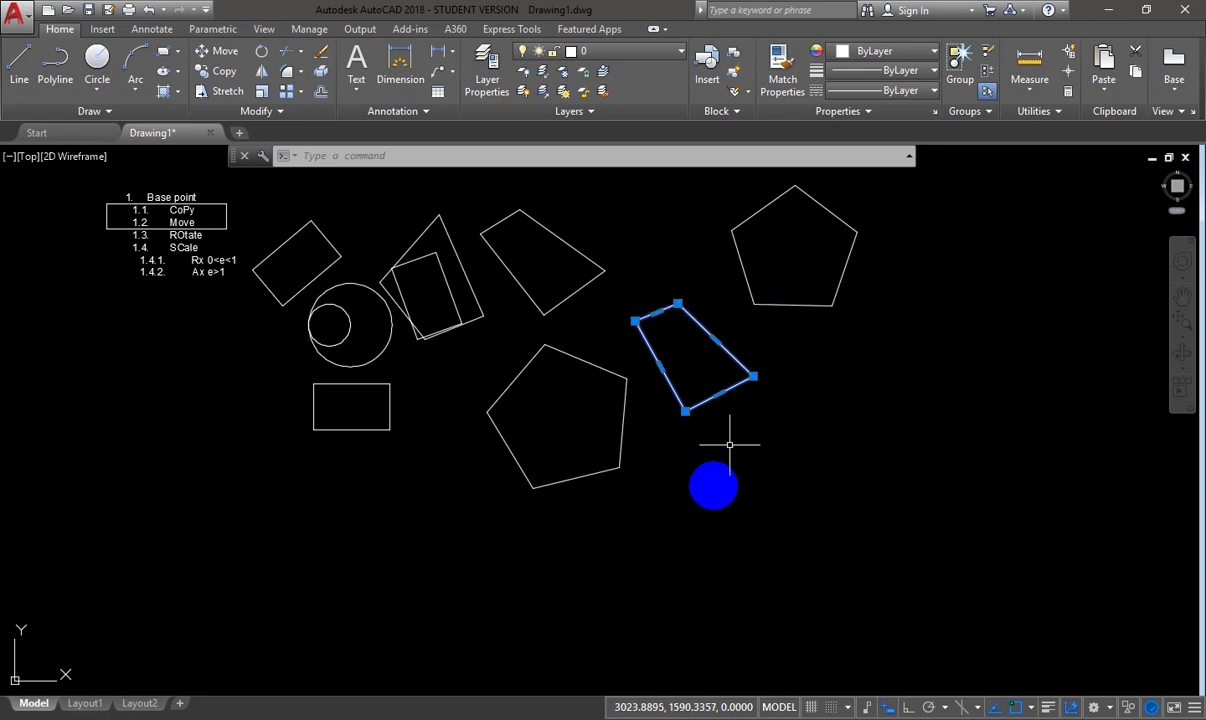
{"action": "scroll", "coordinate": [705, 390], "scroll_direction": "up", "scroll_amount": 2}
{"action": "mouse_move", "coordinate": [705, 388]}
{"action": "middle_mouse_down"}
{"action": "mouse_move", "coordinate": [707, 437]}
{"action": "mouse_move", "coordinate": [614, 439]}
{"action": "middle_mouse_up"}
{"action": "scroll", "coordinate": [705, 437], "scroll_direction": "down", "scroll_amount": 2}
{"action": "scroll", "coordinate": [656, 450], "scroll_direction": "down", "scroll_amount": 1}
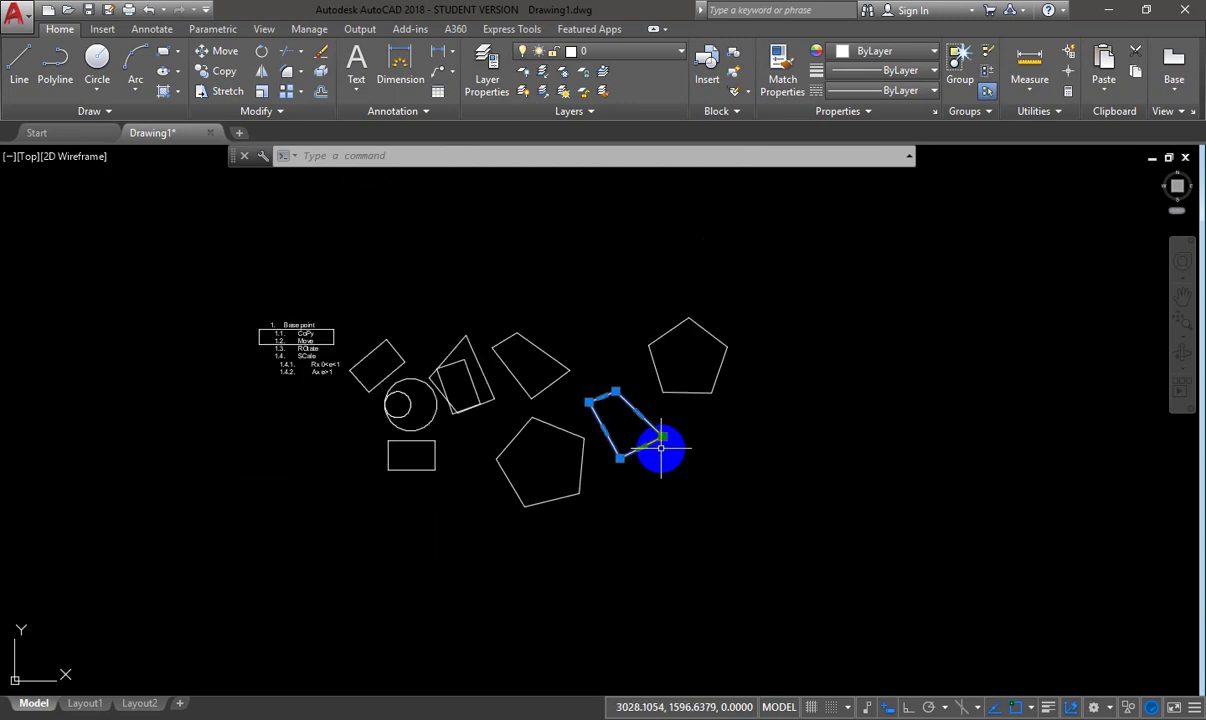
{"action": "scroll", "coordinate": [681, 404], "scroll_direction": "down", "scroll_amount": 1}
{"action": "middle_click_drag", "start_coordinate": [681, 404], "coordinate": [592, 371]}
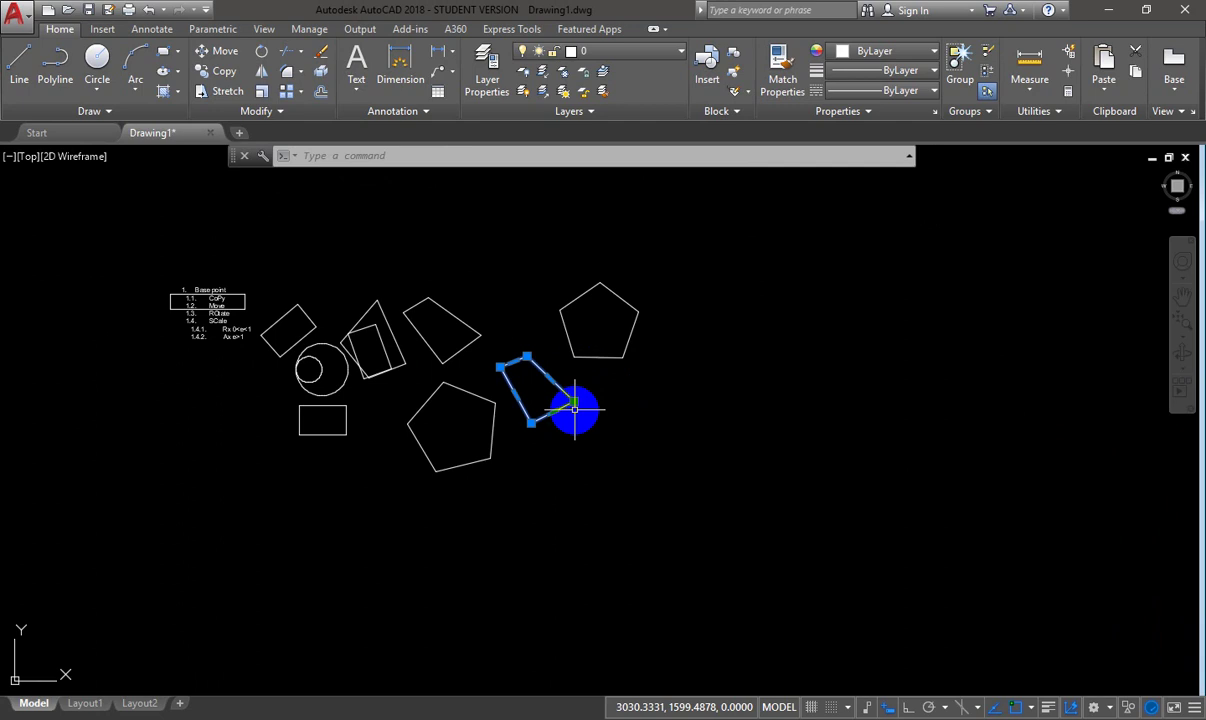
{"action": "left_click_drag", "start_coordinate": [575, 405], "coordinate": [578, 400]}
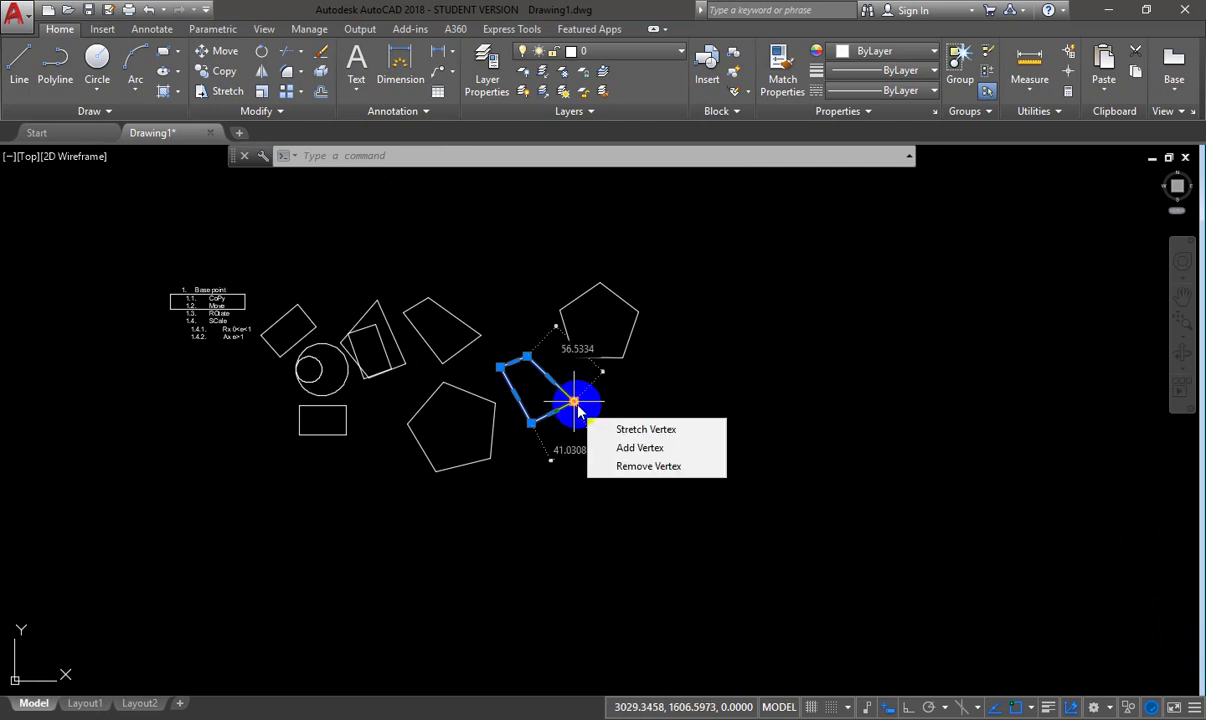
{"action": "left_click", "coordinate": [575, 402]}
{"action": "mouse_move", "coordinate": [574, 403]}
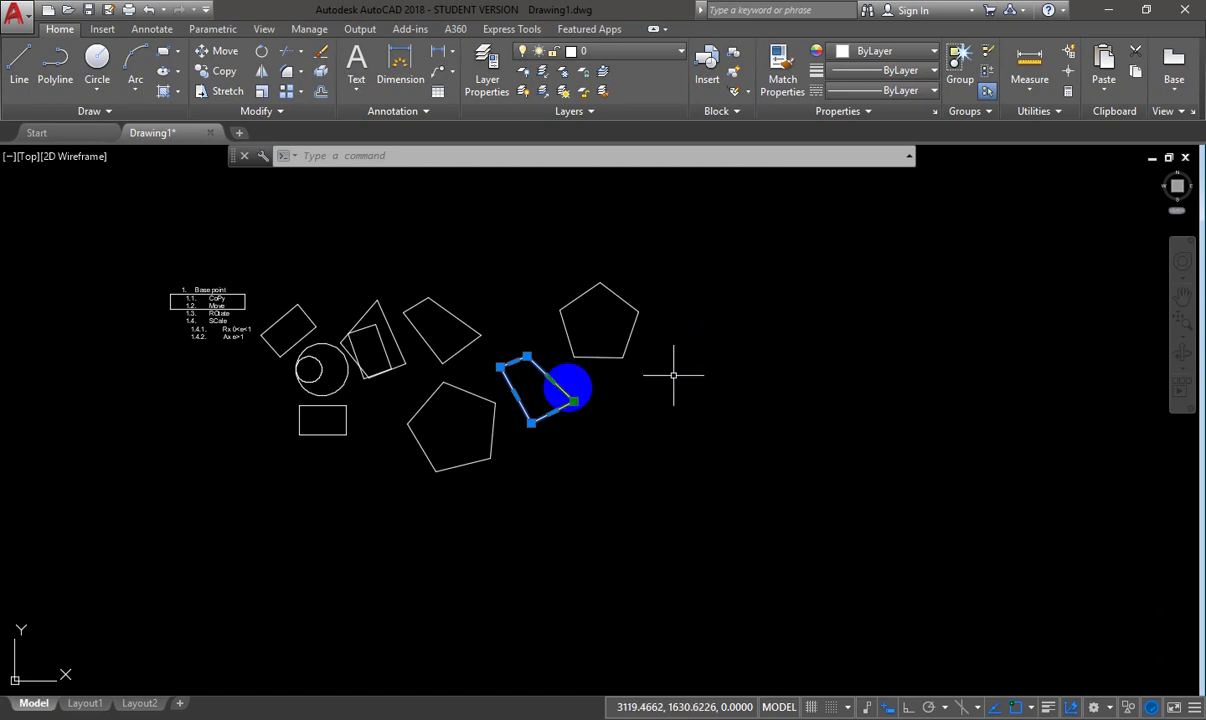
- Start scaling a copy of the selected quadrilateral, using the midpoint of its lower-right edge as the base point
{"action": "scroll", "coordinate": [530, 390], "scroll_direction": "up", "scroll_amount": 4}
{"action": "scroll", "coordinate": [595, 385], "scroll_direction": "down", "scroll_amount": 1}
{"action": "middle_click_drag", "start_coordinate": [603, 385], "coordinate": [575, 384]}
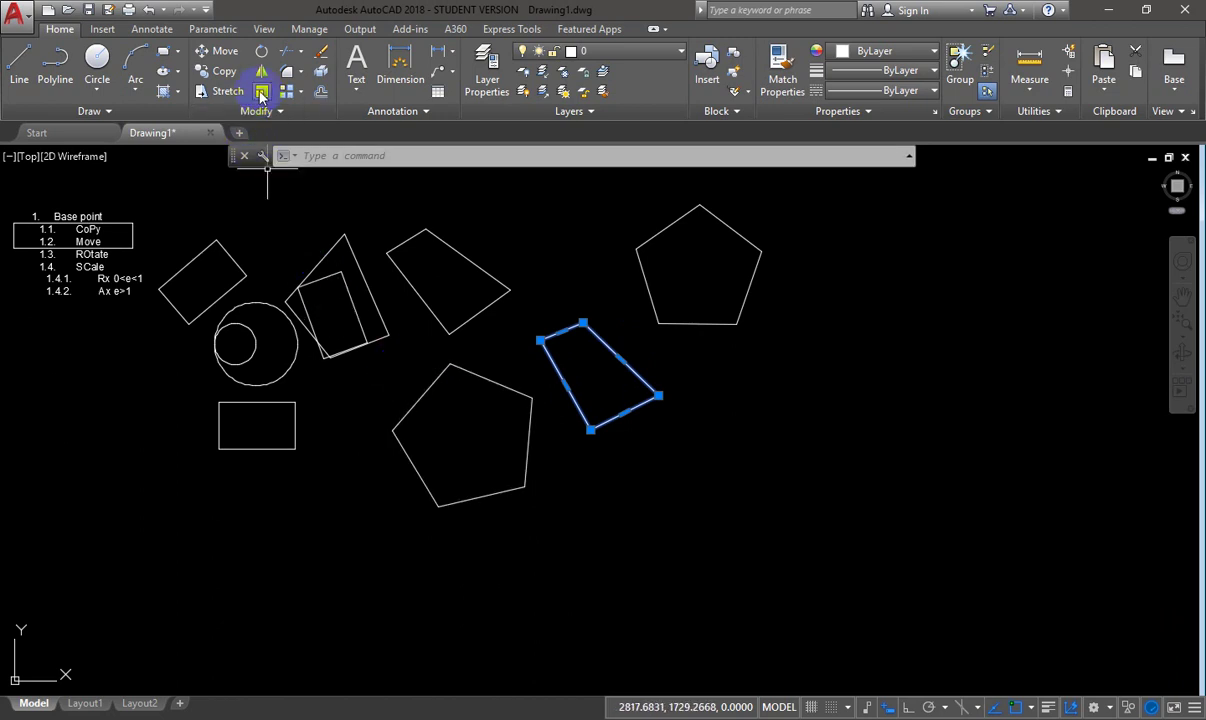
{"action": "left_click", "coordinate": [261, 92]}
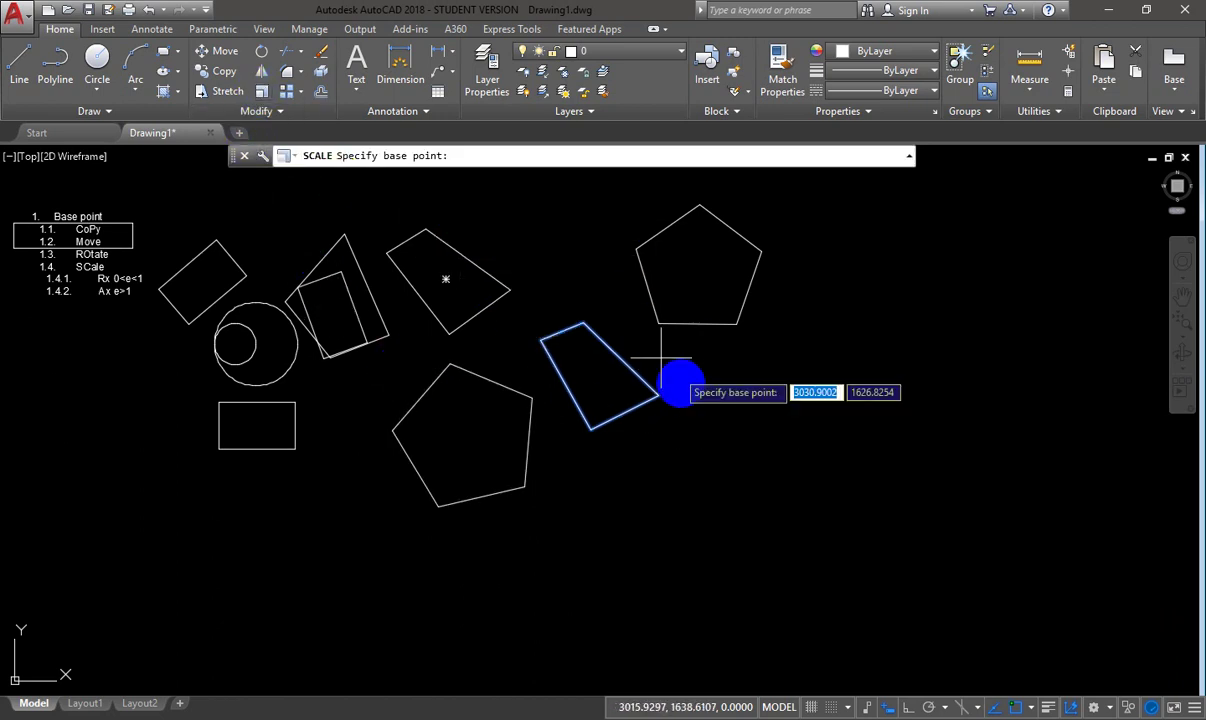
{"action": "left_click", "coordinate": [623, 412]}
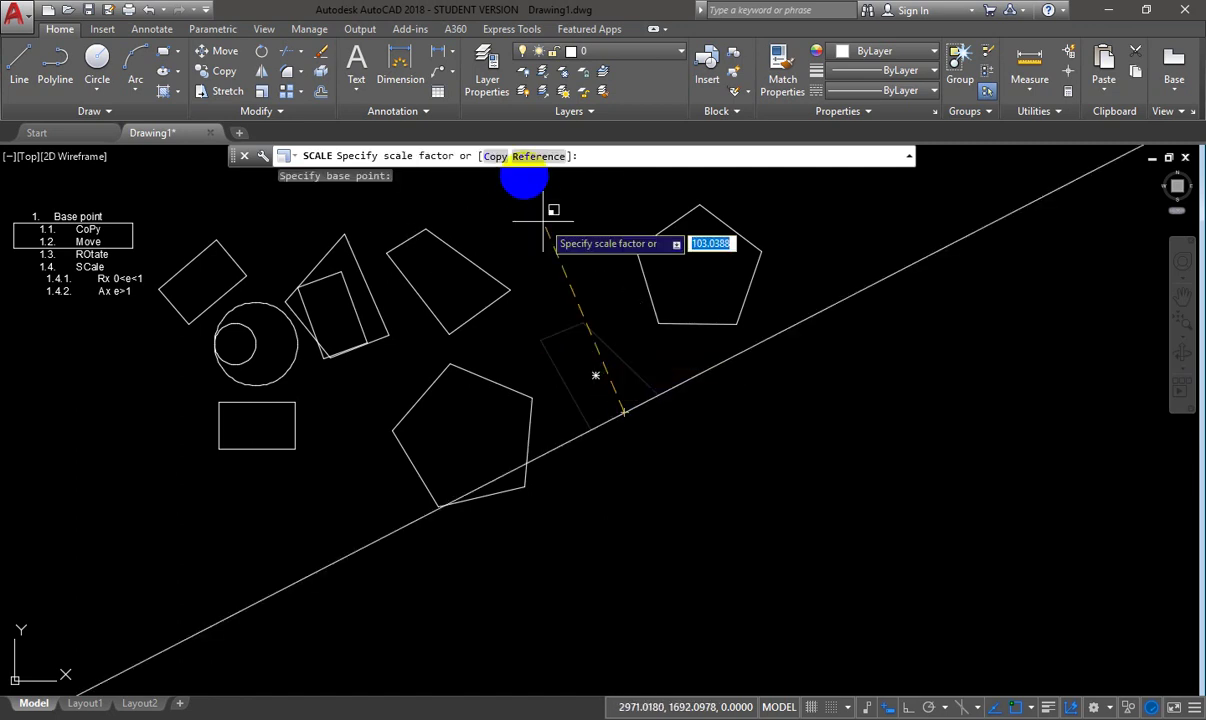
{"action": "left_click", "coordinate": [495, 157]}
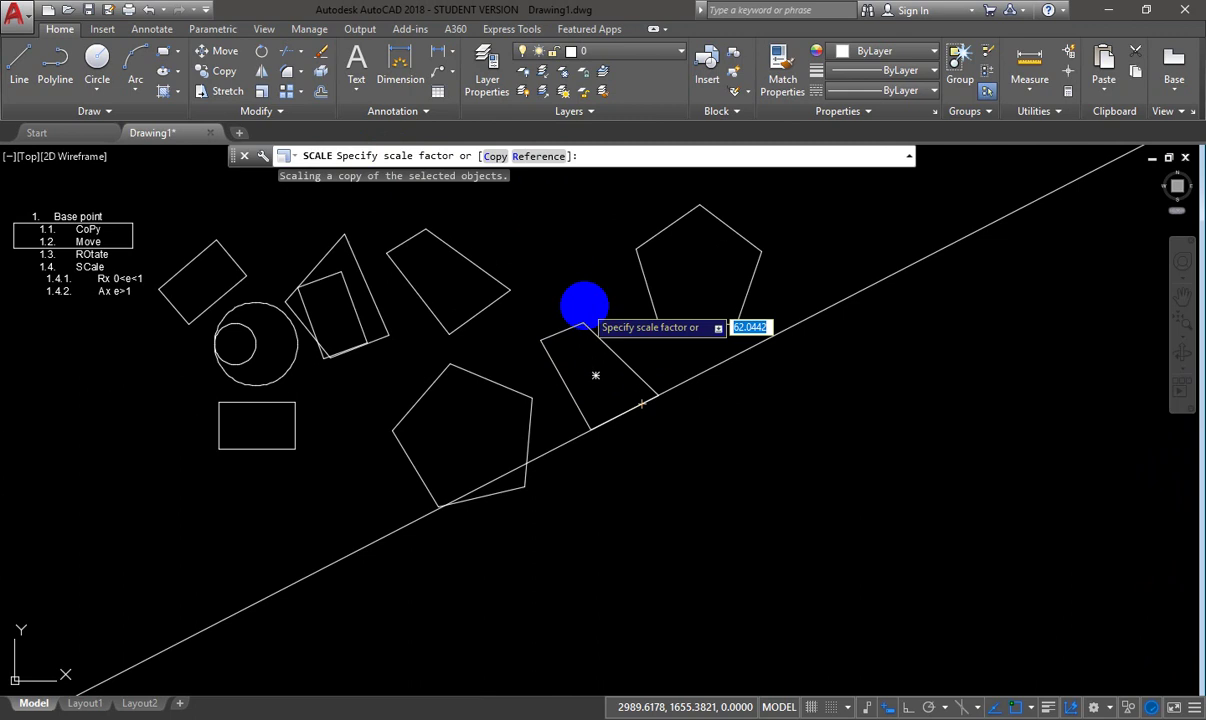
- Scale the copy by 42 divided by the lower-right edge's length, calculated in QuickCalc with the distance picked between the edge's endpoints
{"action": "key", "text": "ctrl+8"}
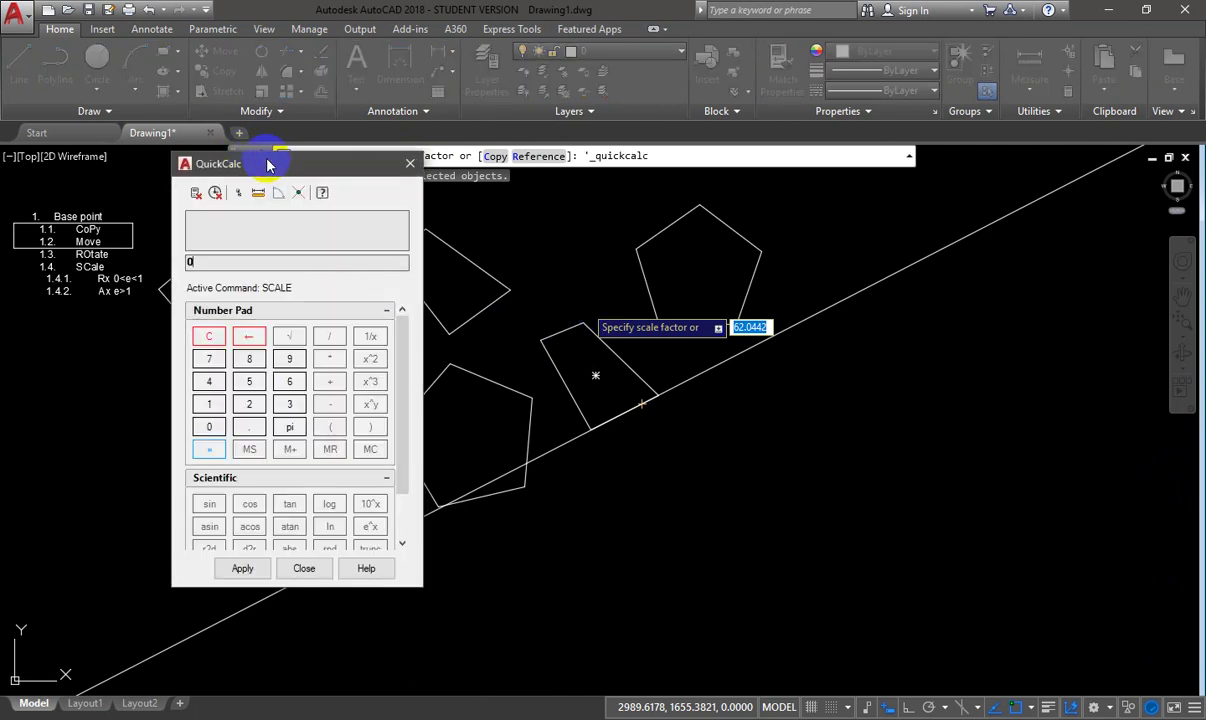
{"action": "left_click_drag", "start_coordinate": [270, 173], "coordinate": [210, 83]}
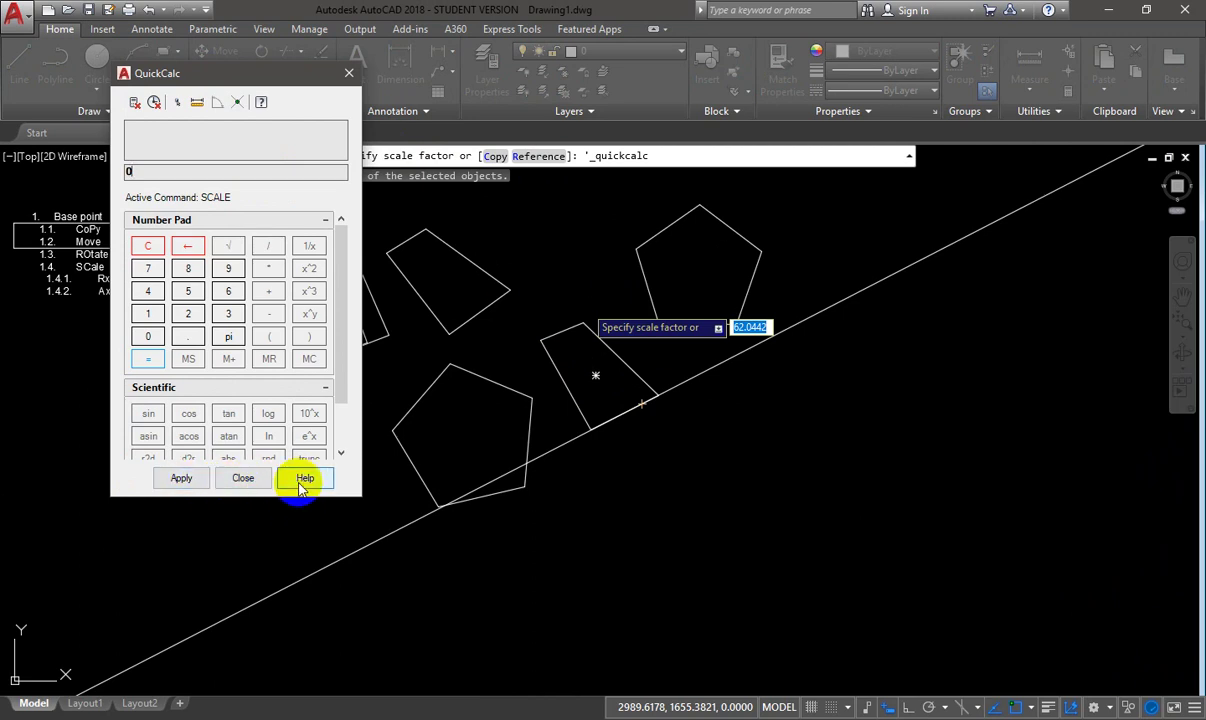
{"action": "left_click_drag", "start_coordinate": [160, 74], "coordinate": [167, 186]}
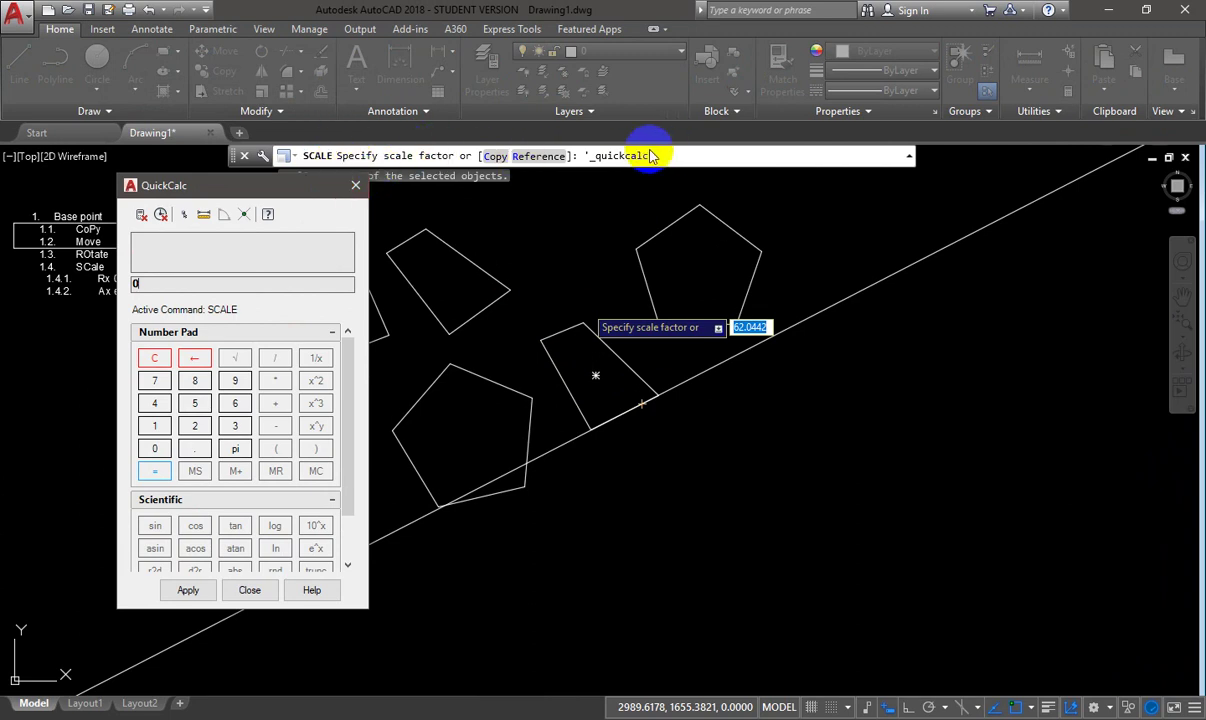
{"action": "double_click", "coordinate": [134, 285]}
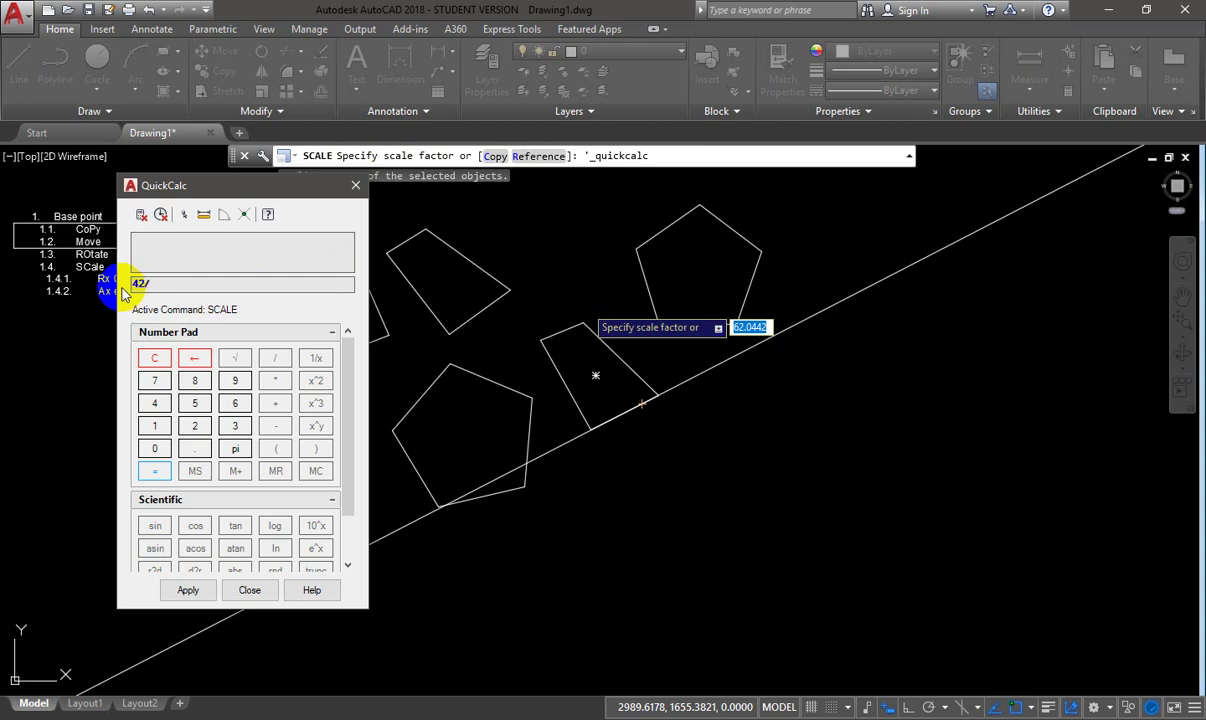
{"action": "left_click", "coordinate": [203, 218]}
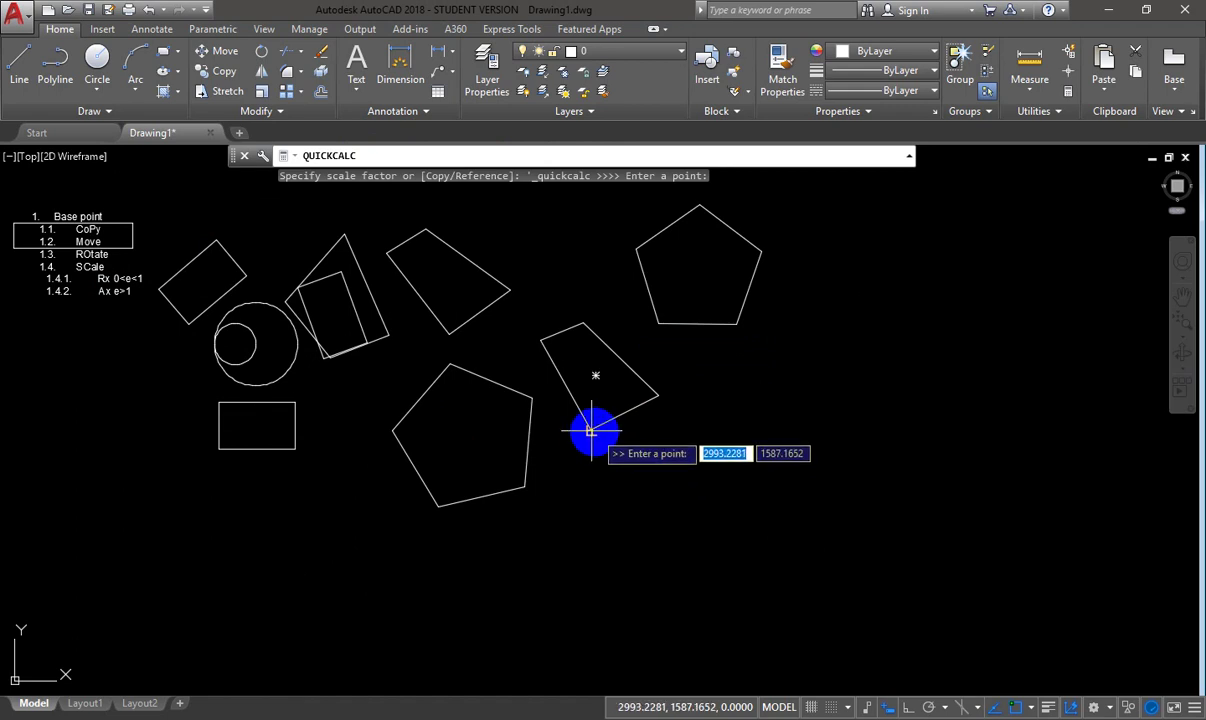
{"action": "left_click", "coordinate": [591, 430]}
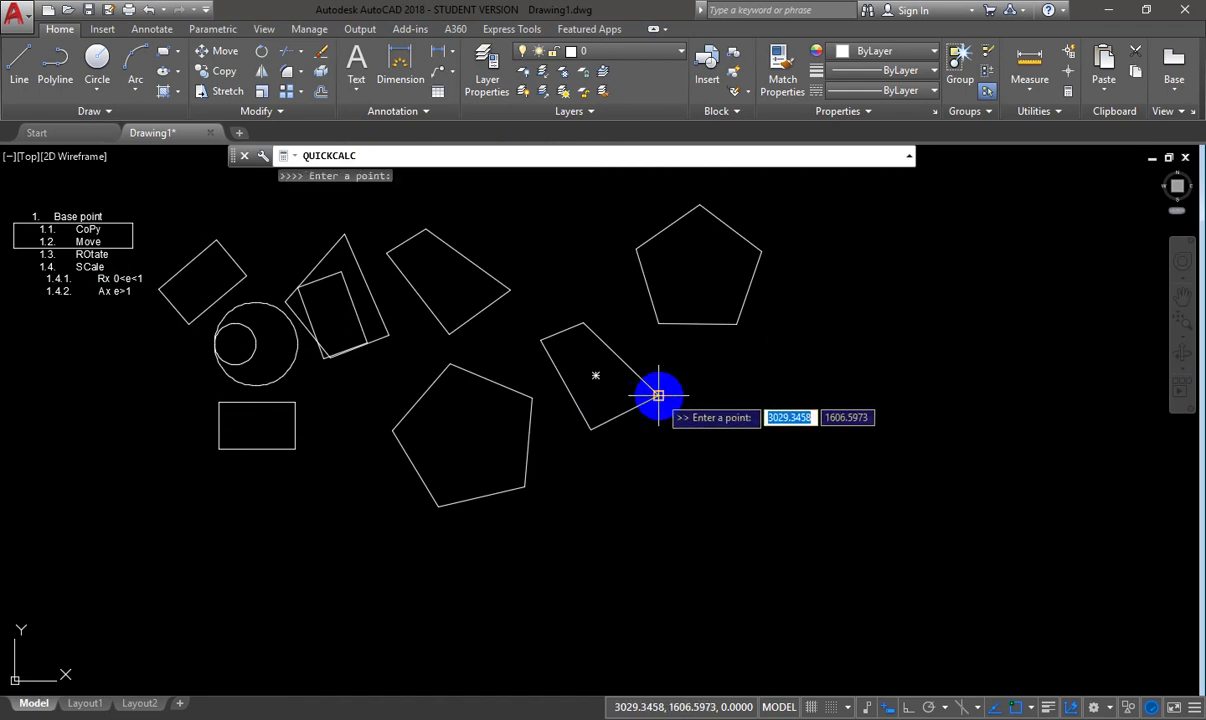
{"action": "left_click", "coordinate": [658, 396]}
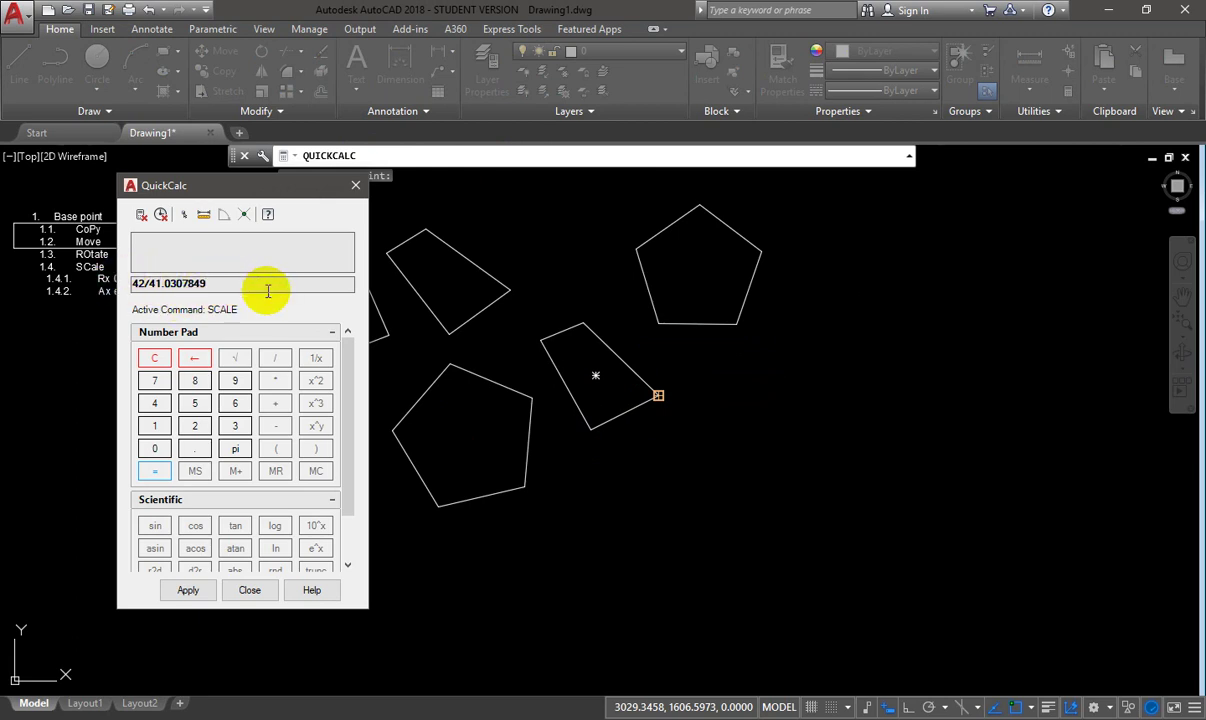
{"action": "key", "text": "Return"}
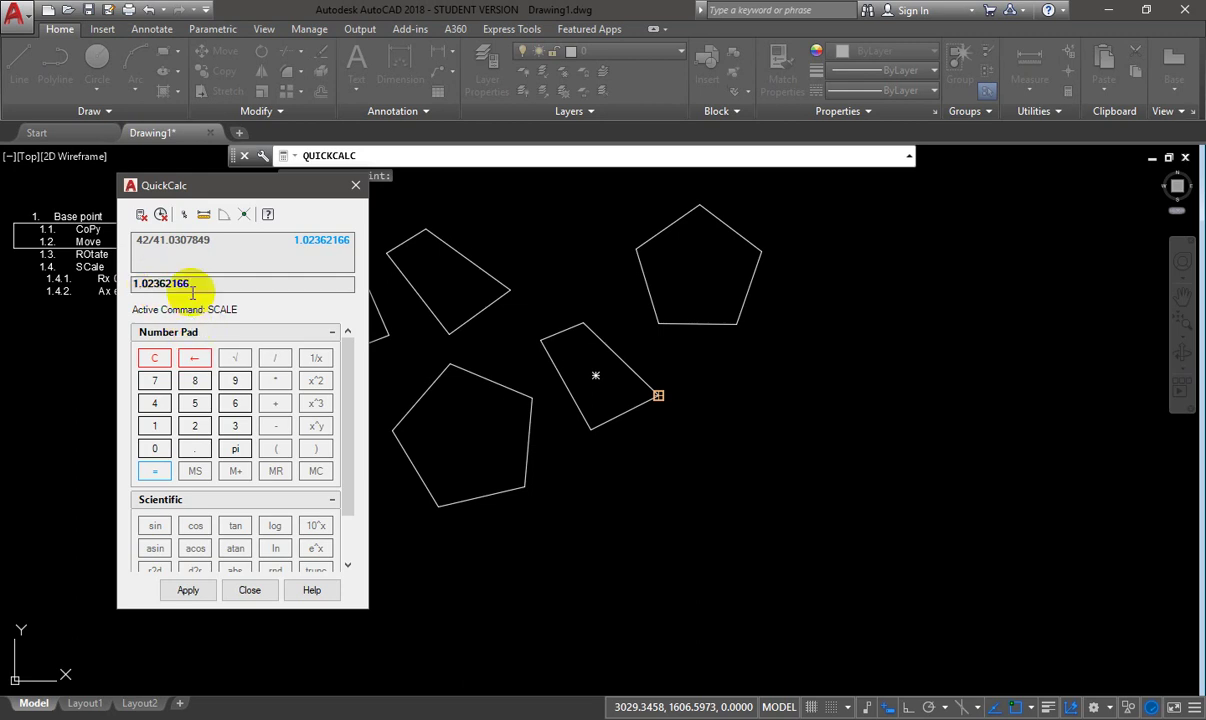
{"action": "left_click", "coordinate": [187, 591]}
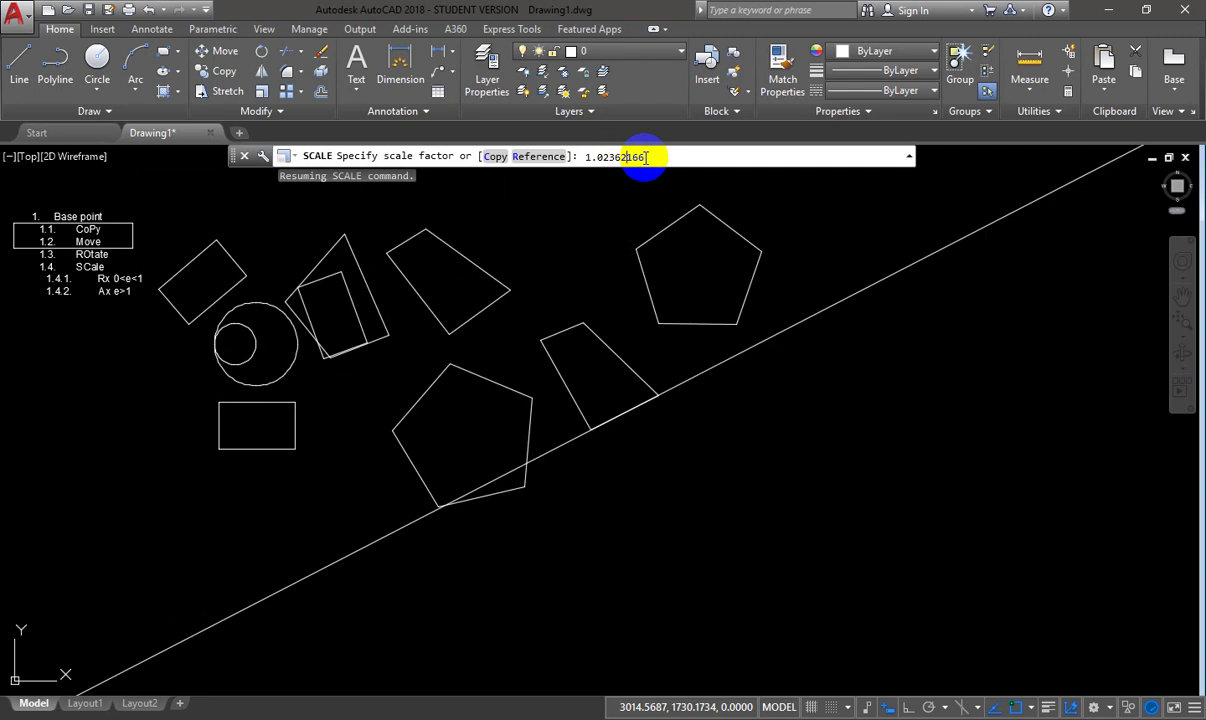
{"action": "key", "text": "Return"}
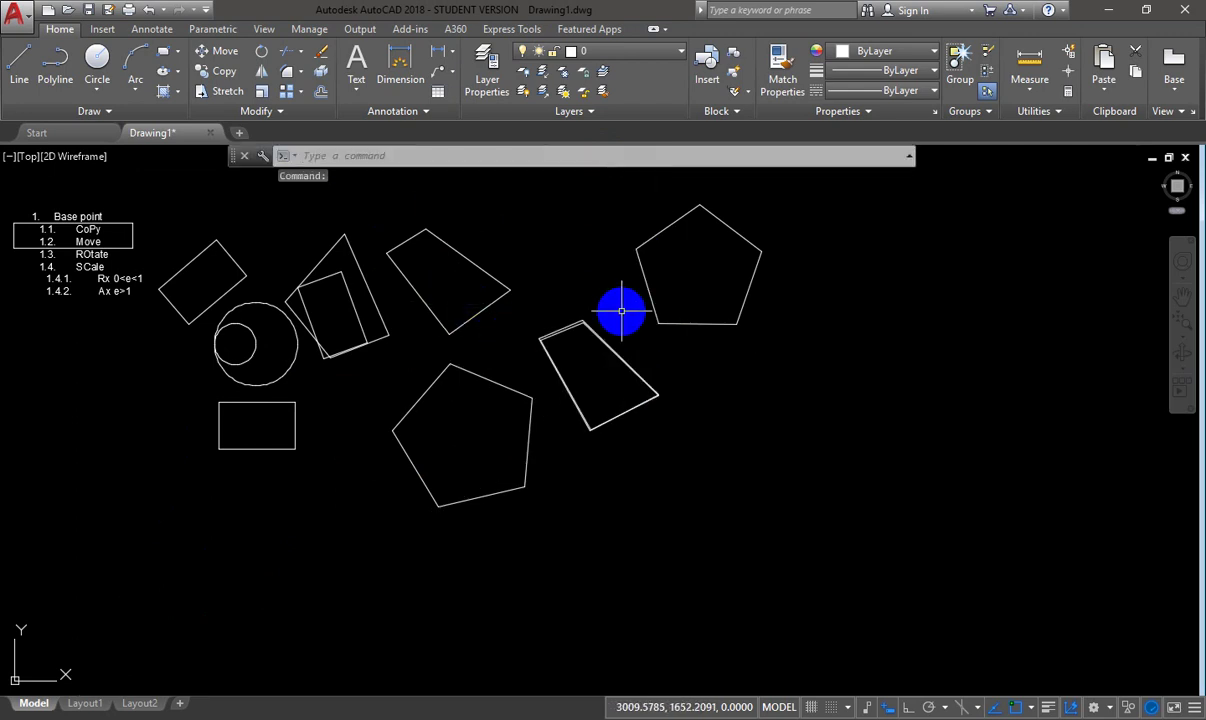
- Compare the lower-right edge lengths of the original quadrilateral and its scaled copy
{"action": "scroll", "coordinate": [621, 312], "scroll_direction": "up", "scroll_amount": 6}
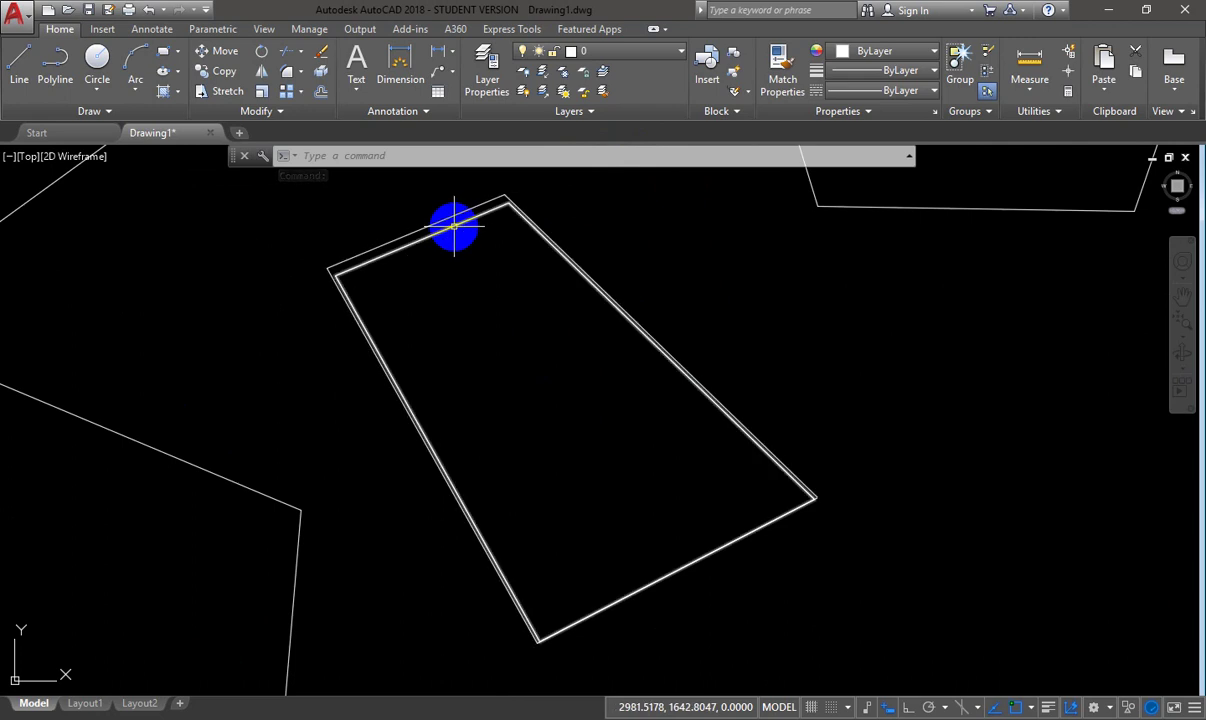
{"action": "mouse_move", "coordinate": [454, 227]}
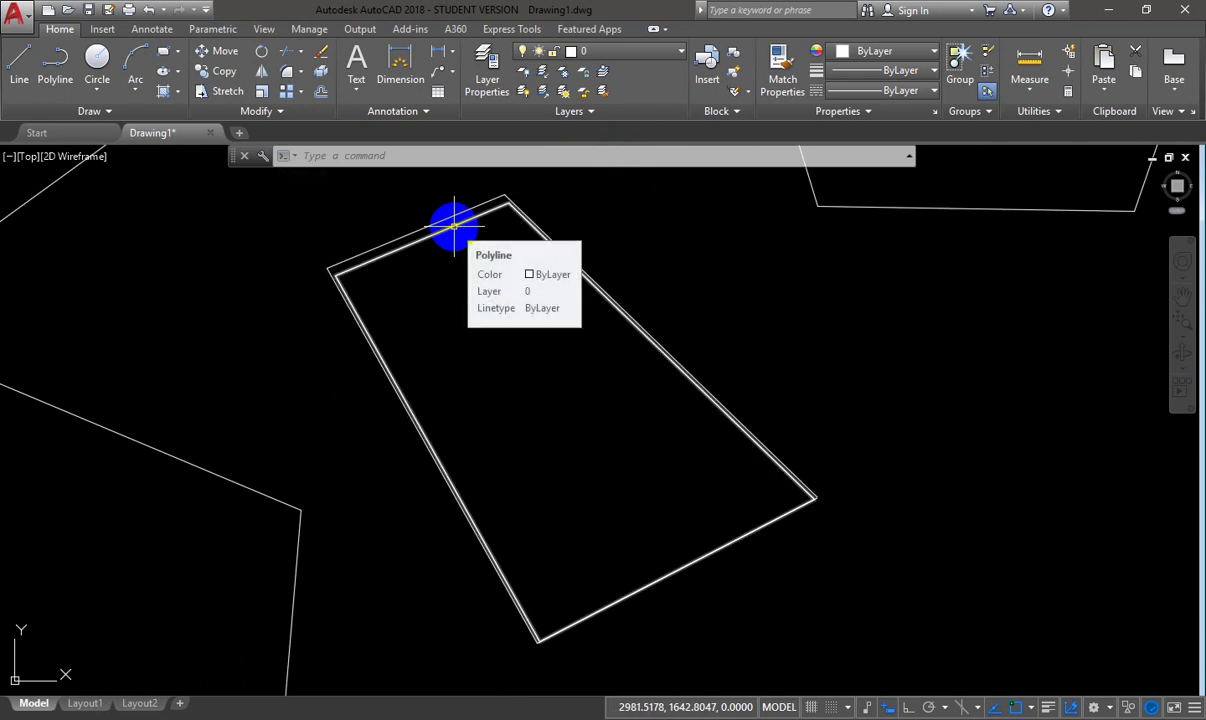
{"action": "left_click", "coordinate": [454, 227]}
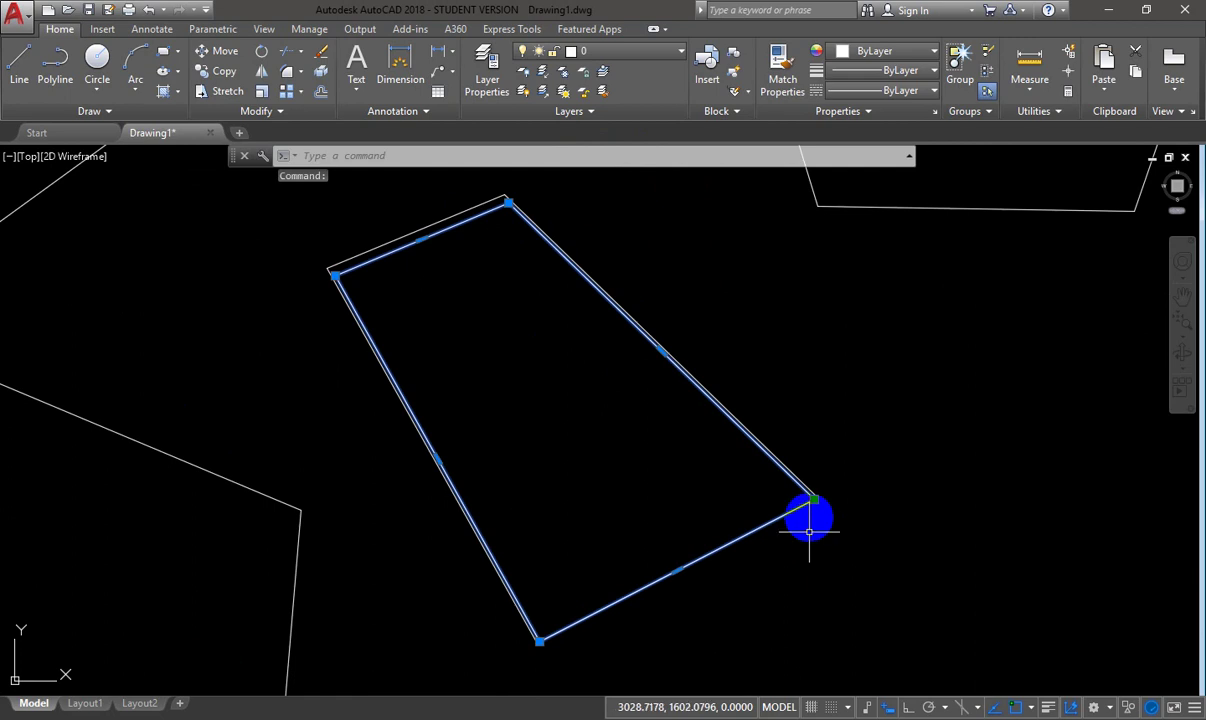
{"action": "mouse_move", "coordinate": [814, 502]}
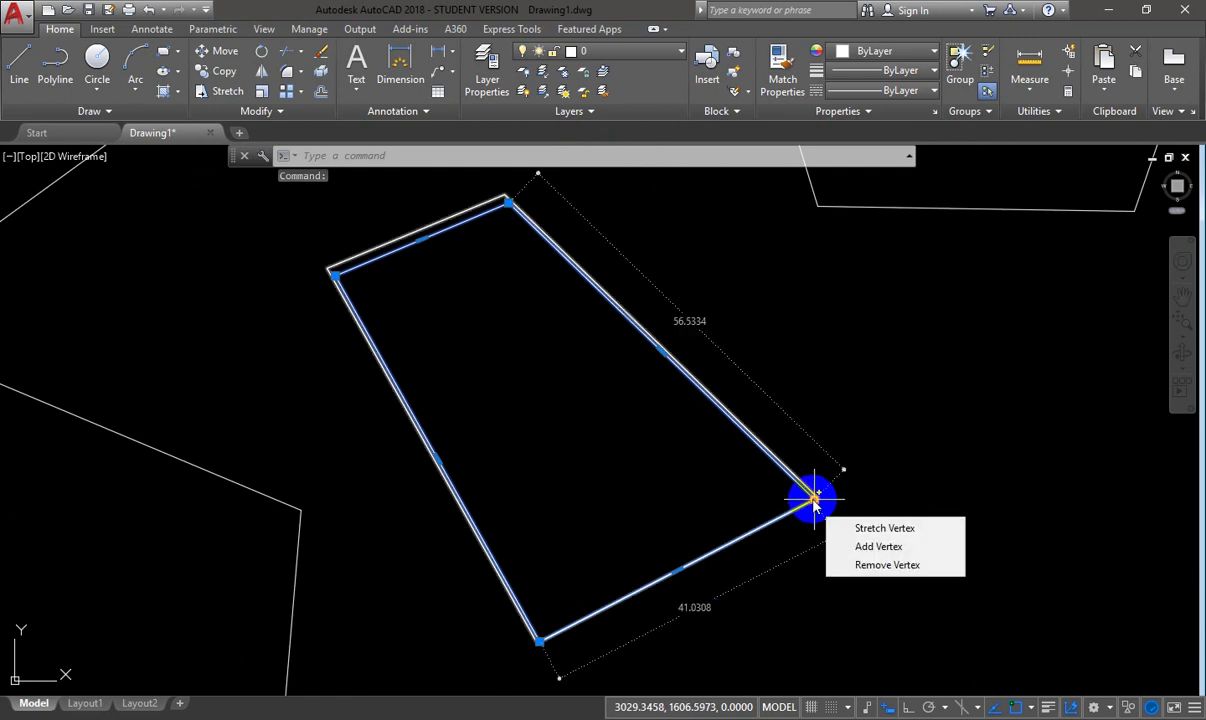
{"action": "key", "text": "Escape"}
{"action": "left_click", "coordinate": [402, 233]}
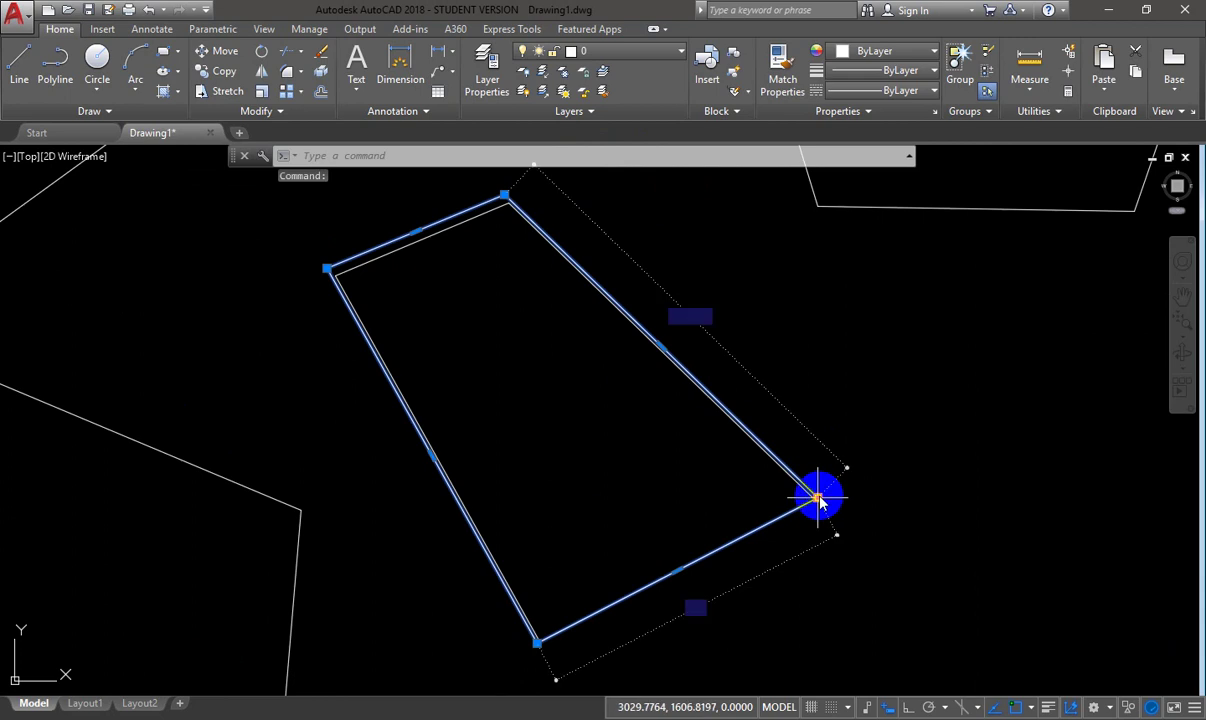
{"action": "mouse_move", "coordinate": [818, 498]}
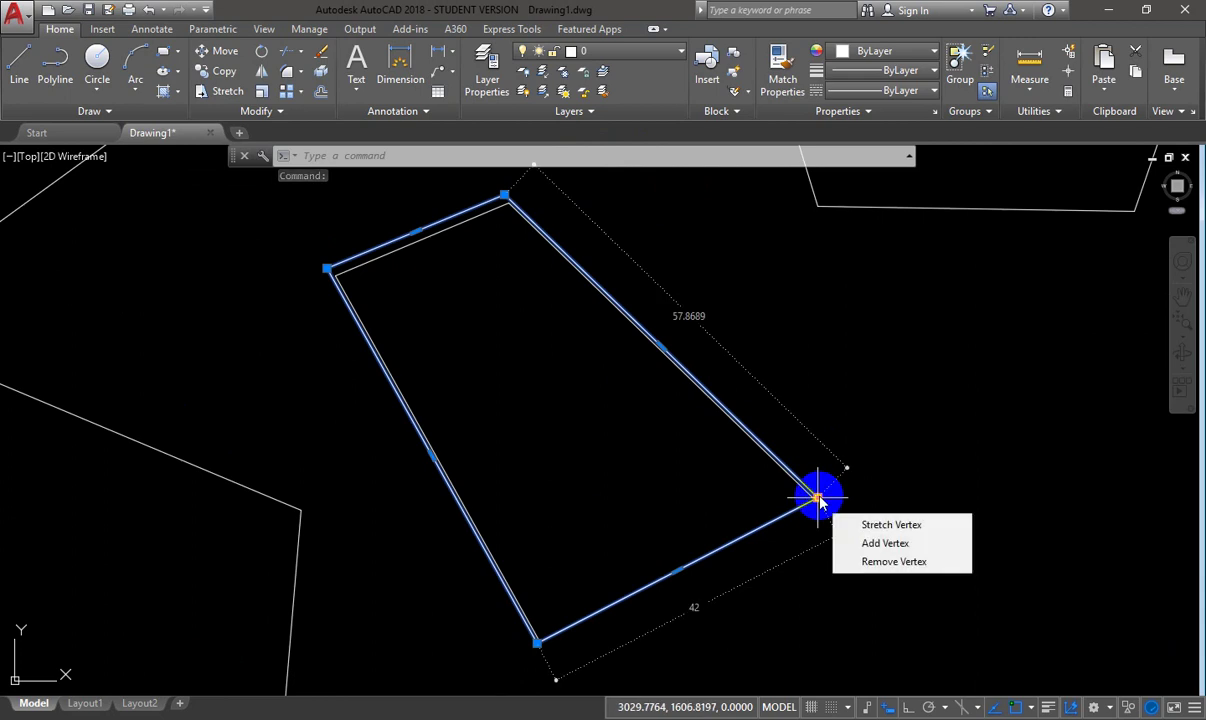
{"action": "key", "text": "Escape"}
- Start scaling the lower pentagon, using the left endpoint of its bottom edge as the base point
{"action": "scroll", "coordinate": [673, 312], "scroll_direction": "down", "scroll_amount": 2}
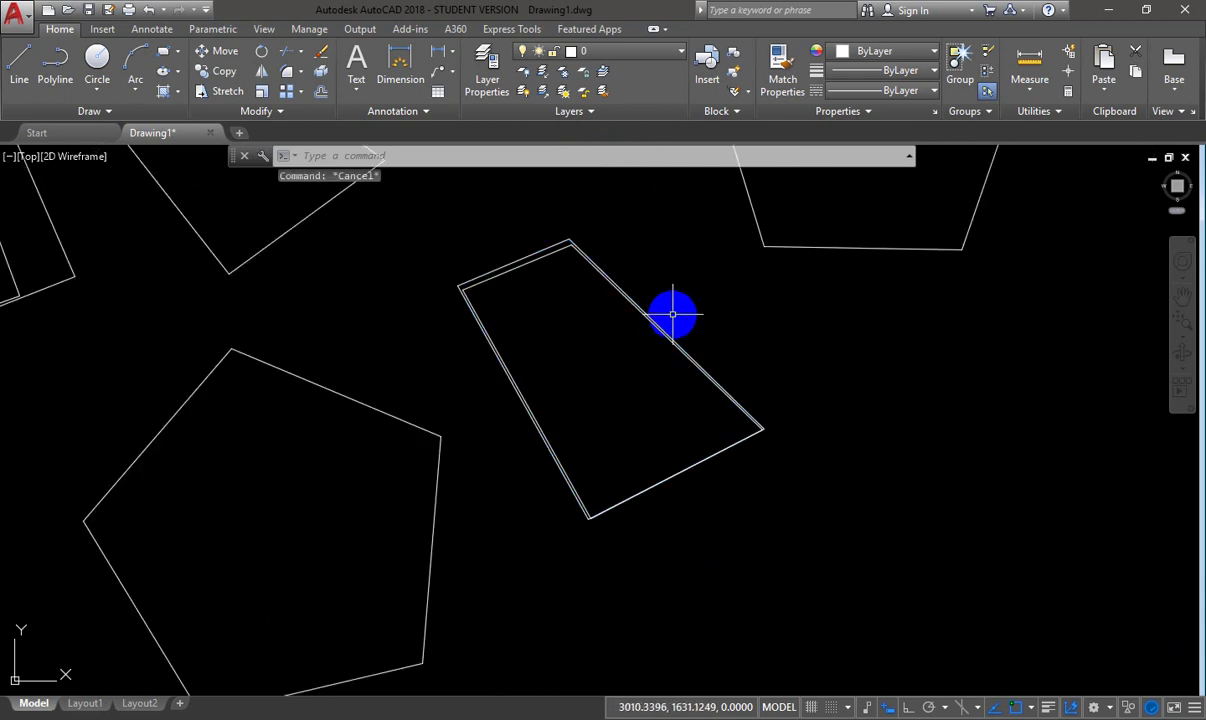
{"action": "scroll", "coordinate": [673, 314], "scroll_direction": "down", "scroll_amount": 4}
{"action": "scroll", "coordinate": [714, 368], "scroll_direction": "down", "scroll_amount": 2}
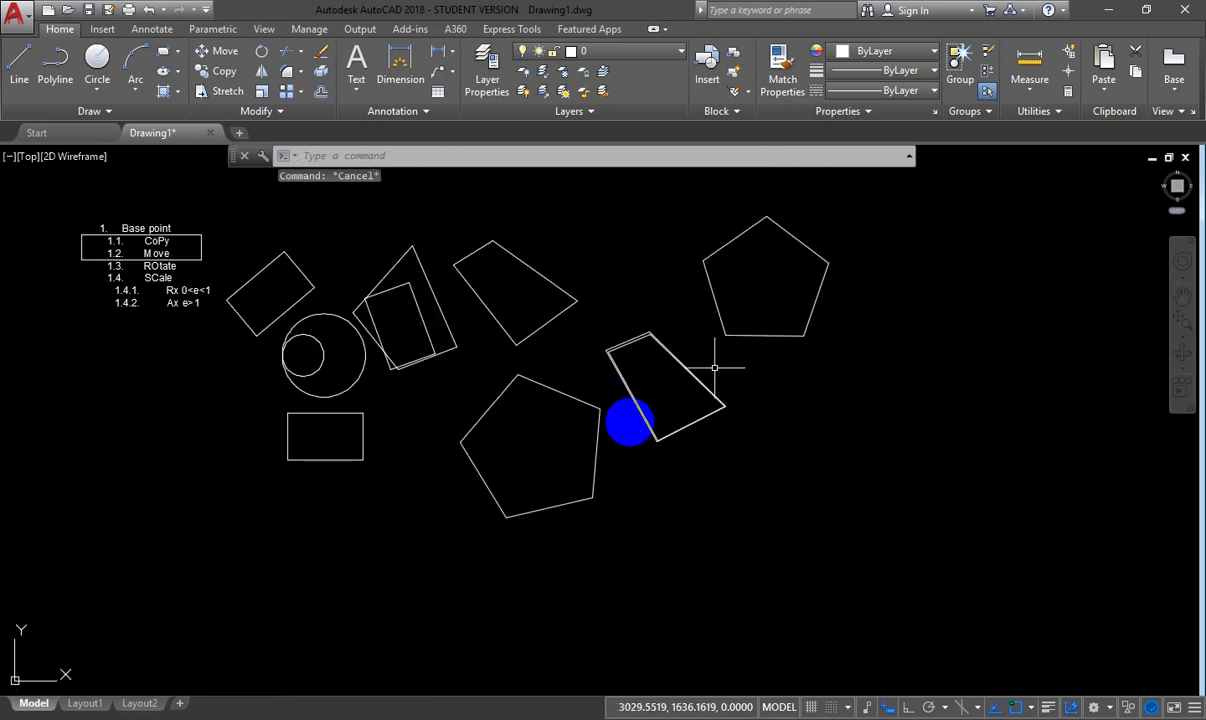
{"action": "middle_click_drag", "start_coordinate": [629, 422], "coordinate": [635, 340]}
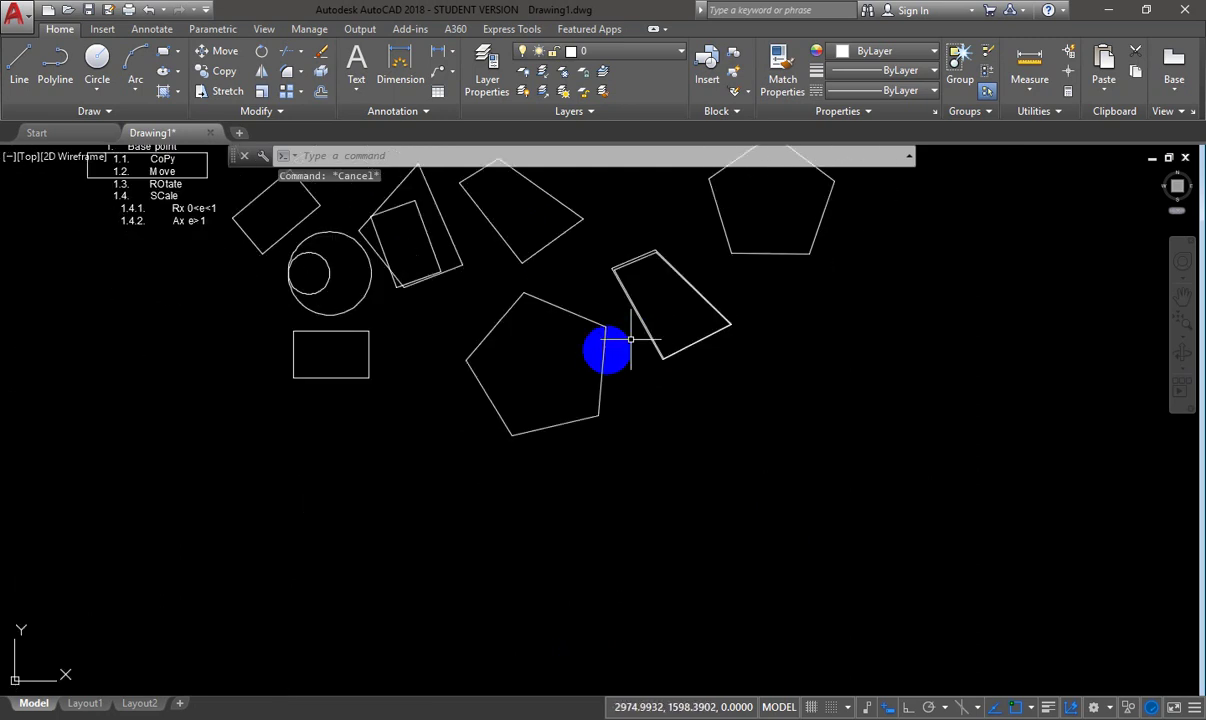
{"action": "left_click", "coordinate": [598, 402]}
{"action": "type", "text": "sc"}
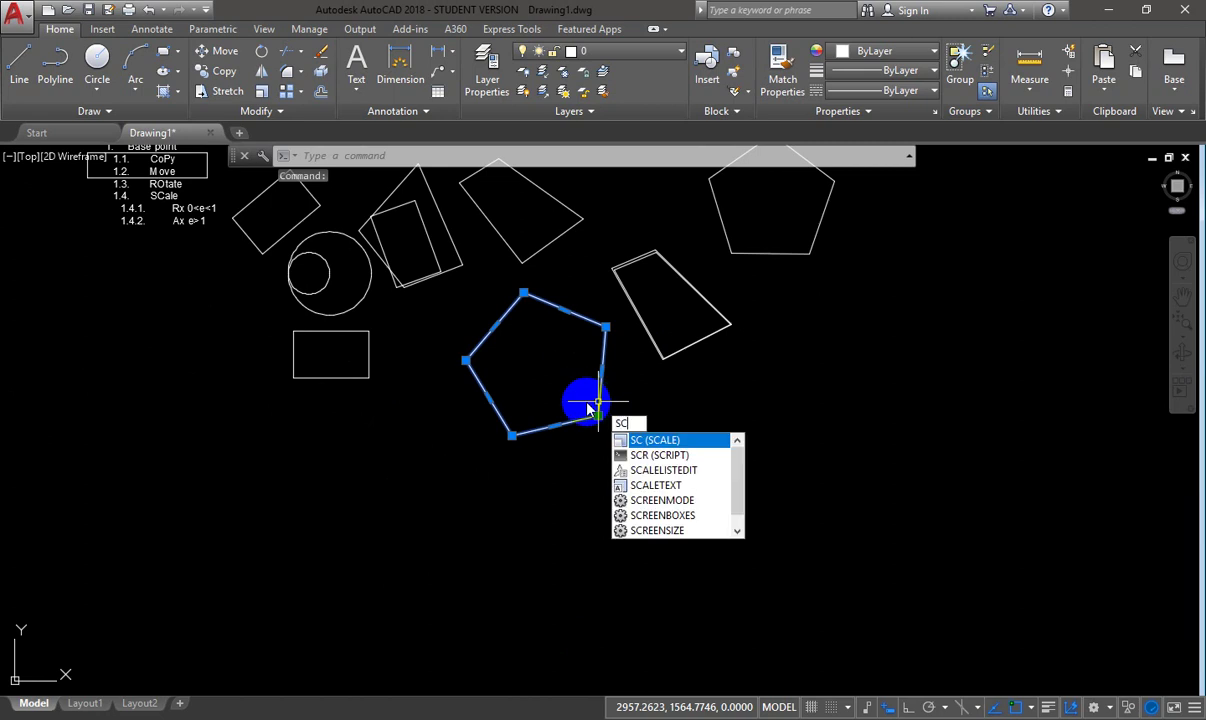
{"action": "key", "text": "Return"}
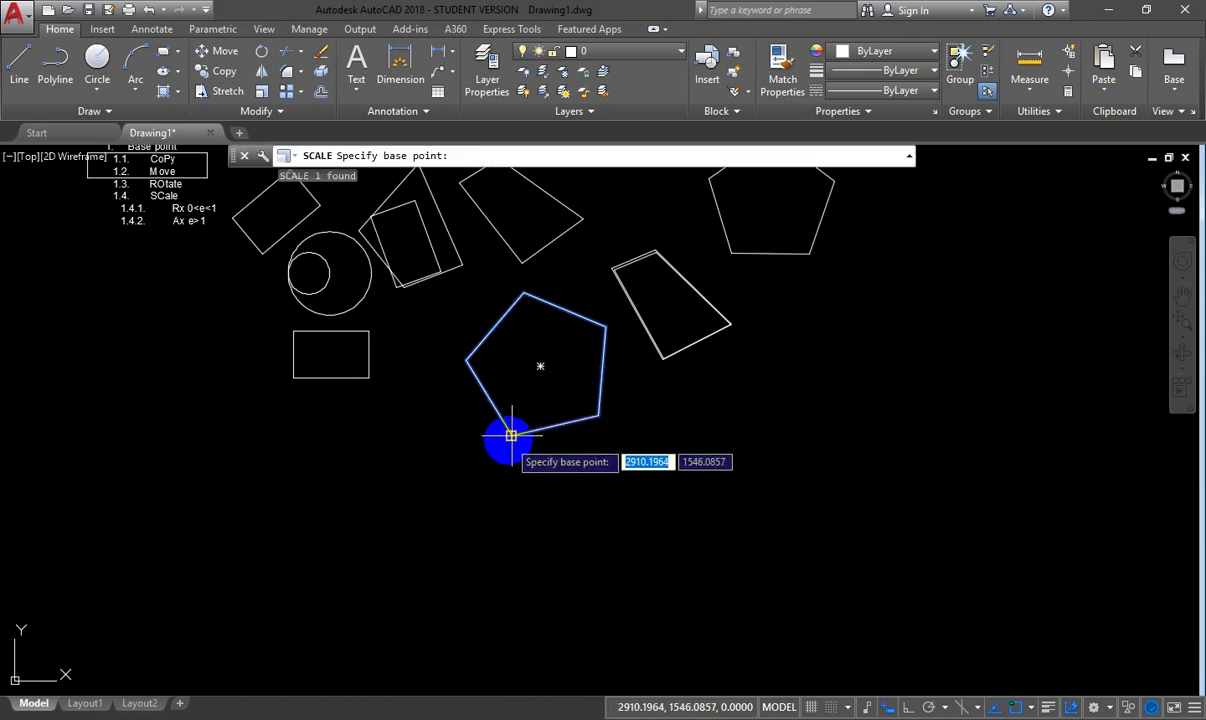
{"action": "left_click", "coordinate": [511, 436]}
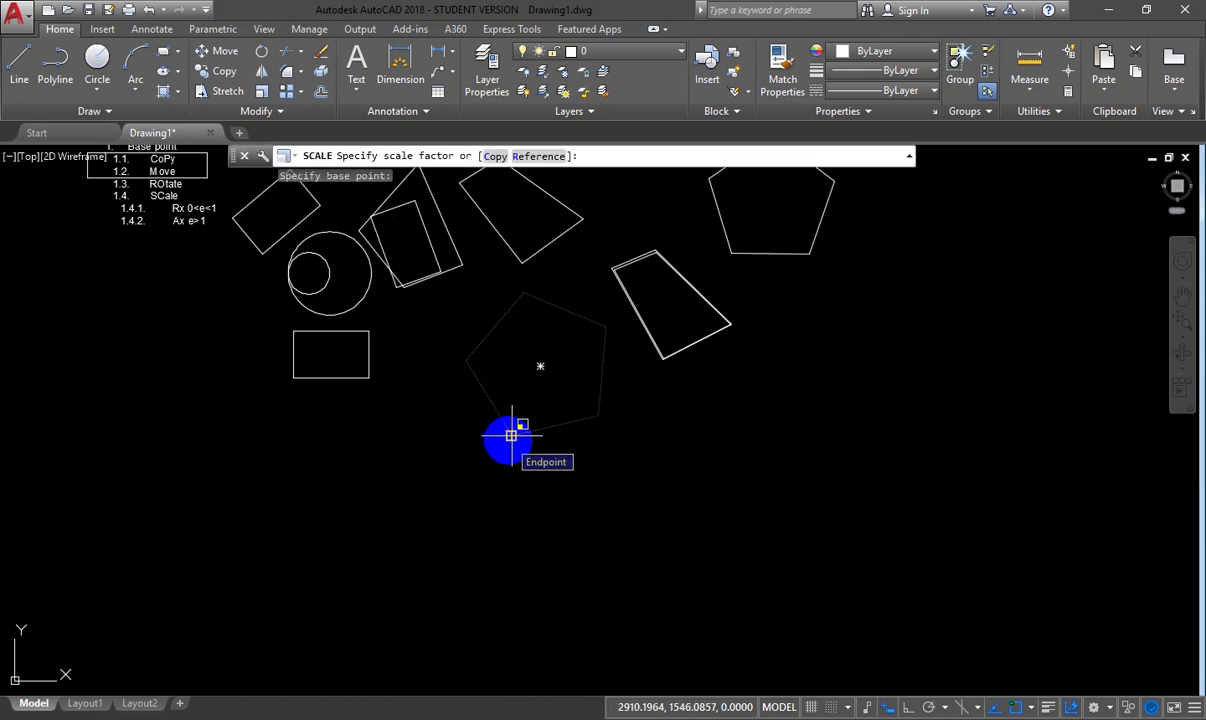
- Scale the pentagon by 40 divided by its bottom edge's length, calculated in QuickCalc with the distance picked between that edge's endpoints
{"action": "key", "text": "ctrl+8"}
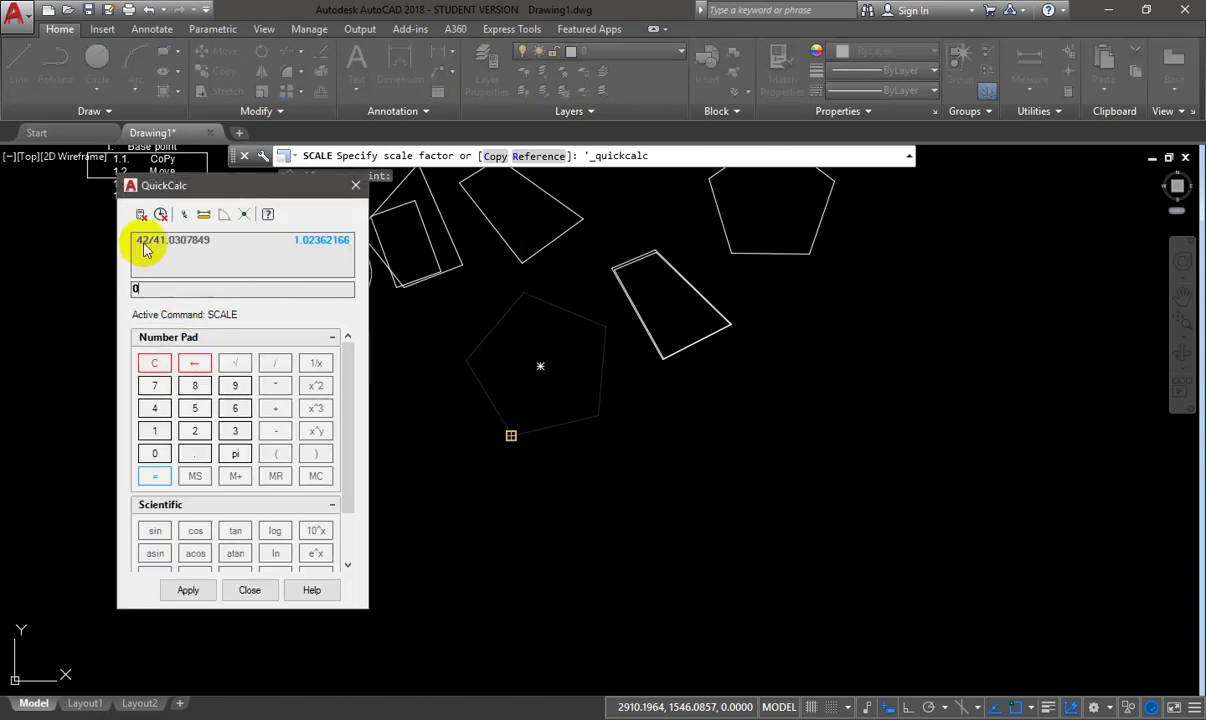
{"action": "double_click", "coordinate": [127, 290]}
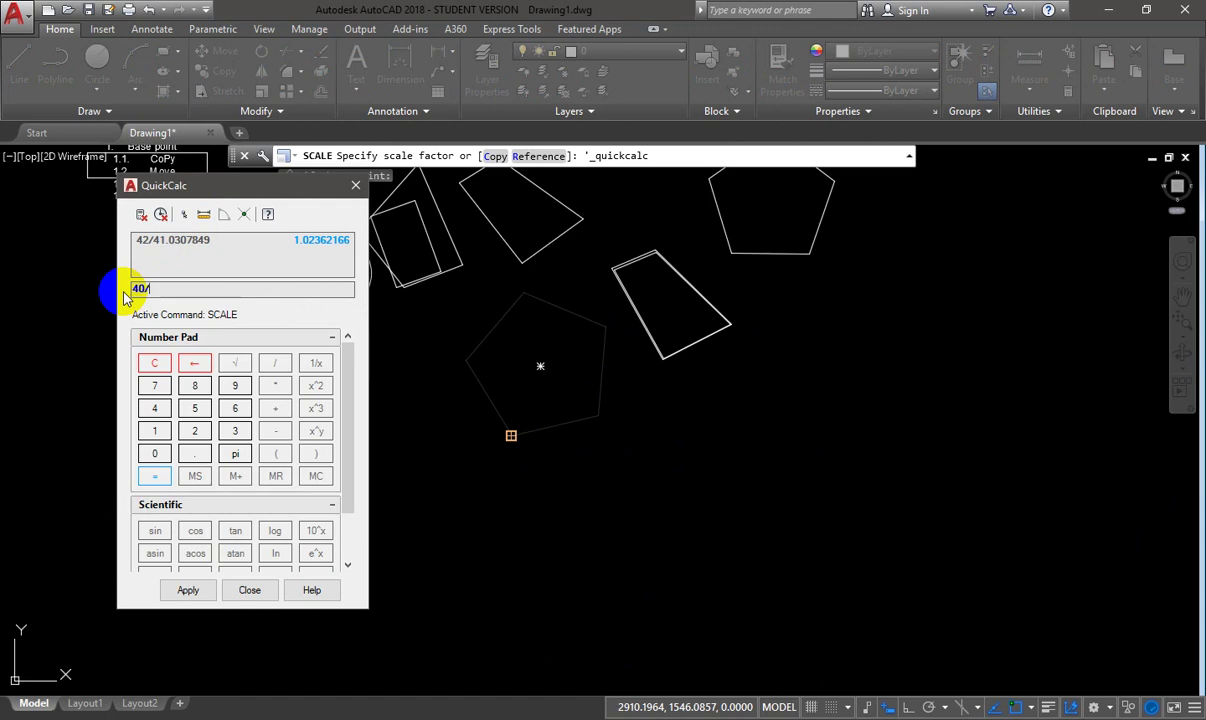
{"action": "left_click", "coordinate": [203, 214]}
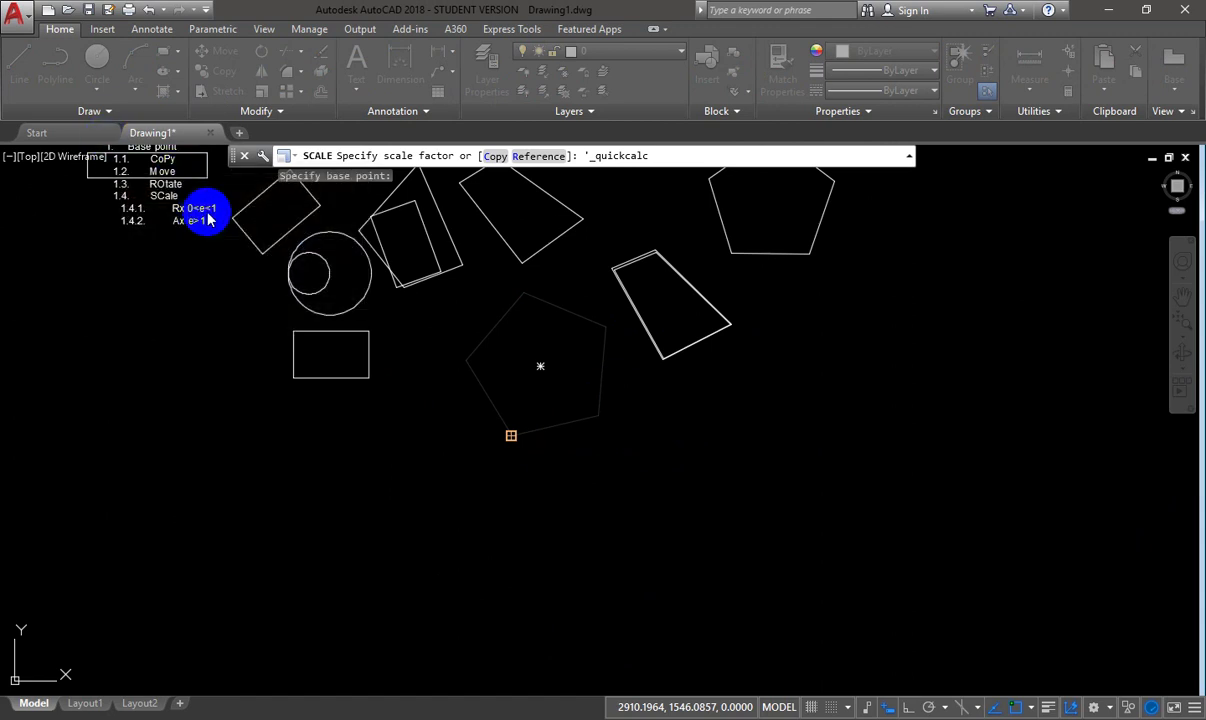
{"action": "left_click", "coordinate": [511, 436]}
{"action": "left_click", "coordinate": [598, 415]}
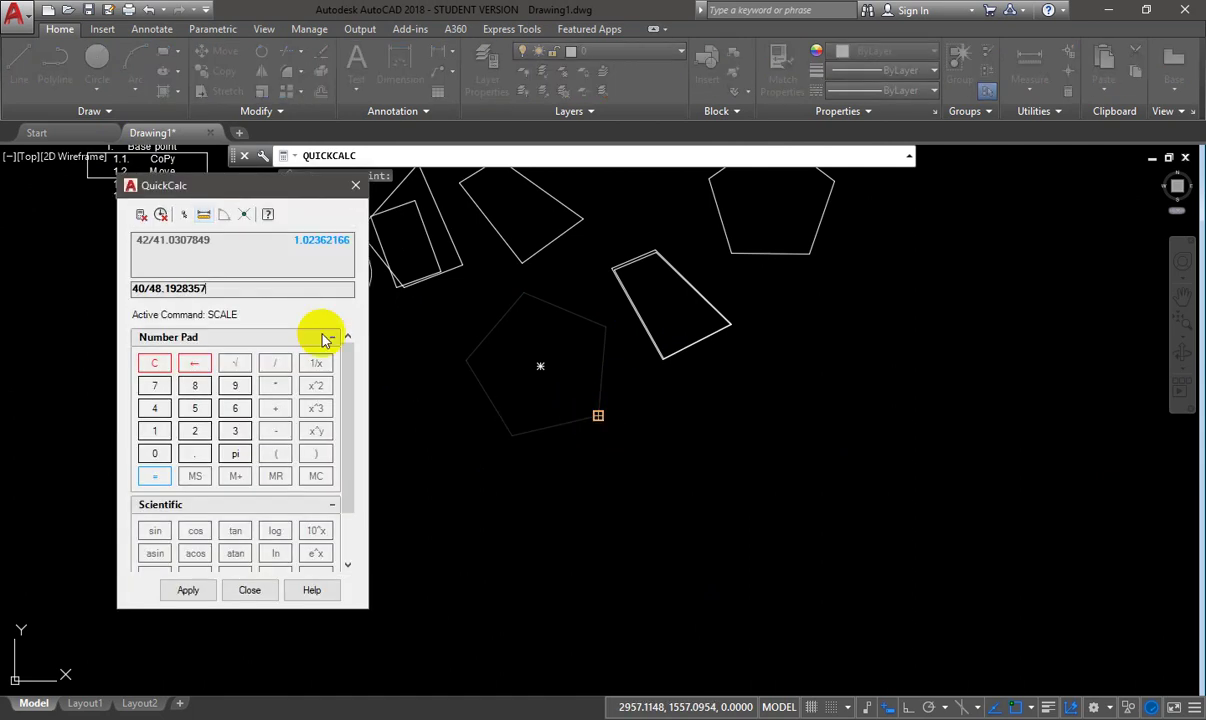
{"action": "key", "text": "Return"}
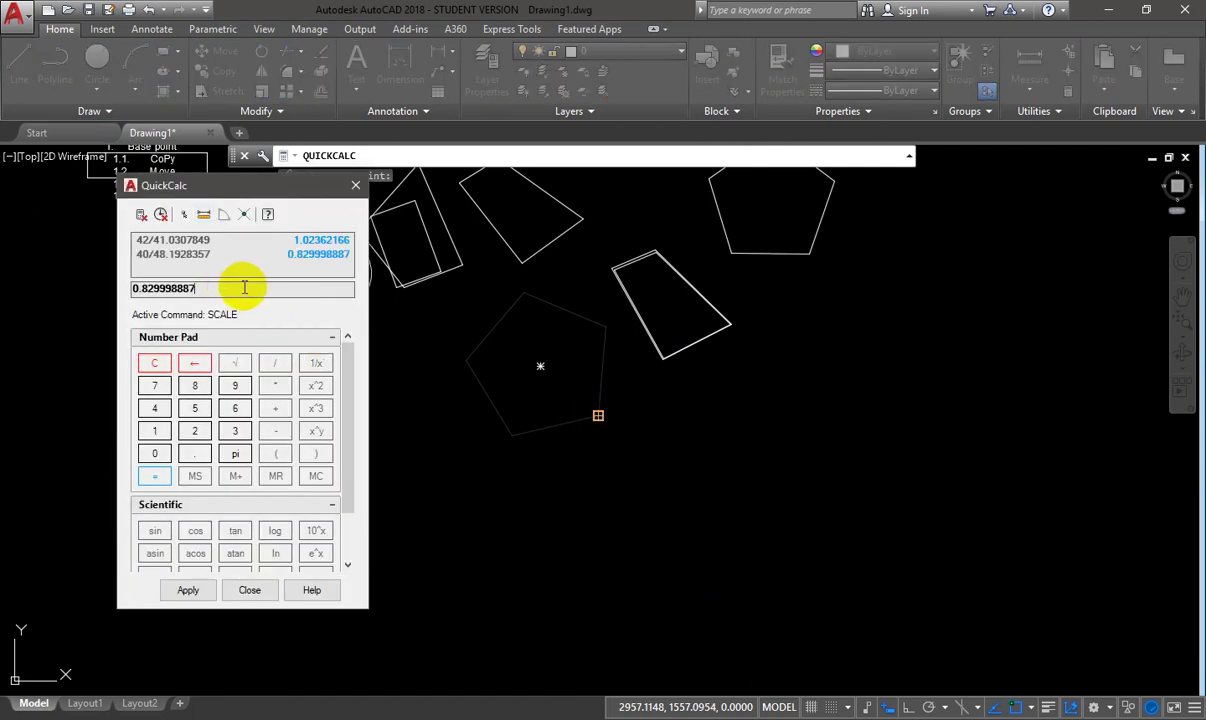
{"action": "left_click", "coordinate": [190, 591]}
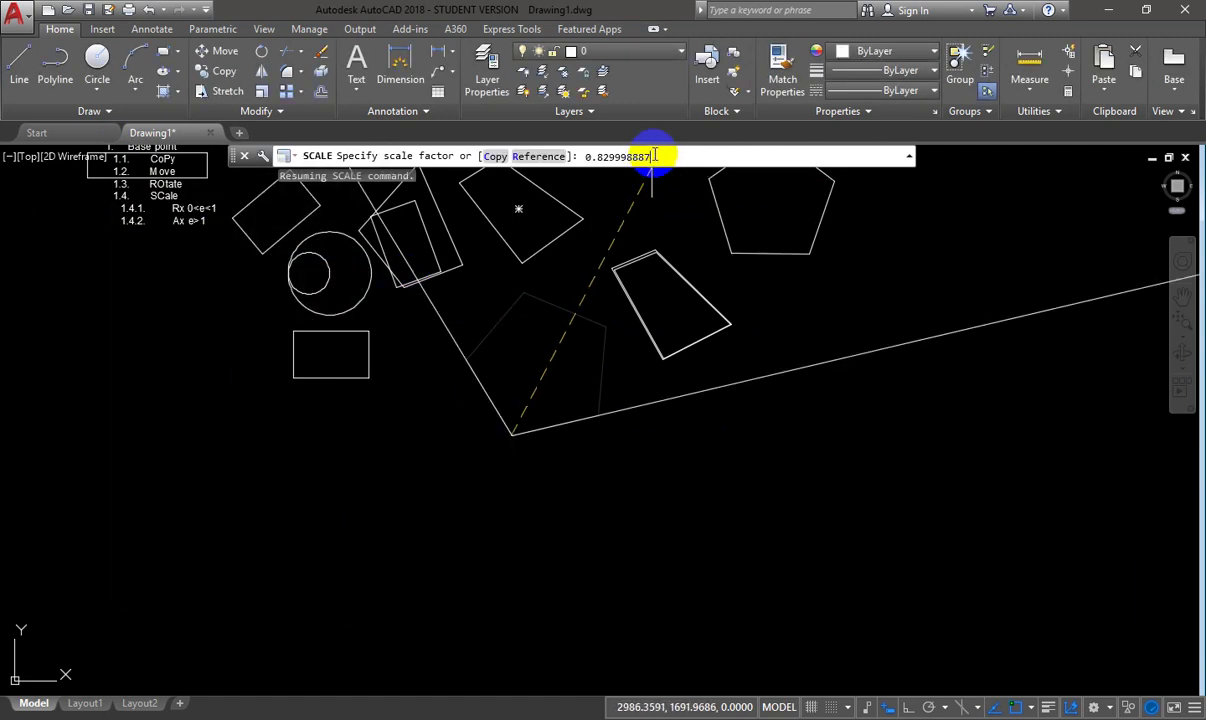
{"action": "key", "text": "Return"}
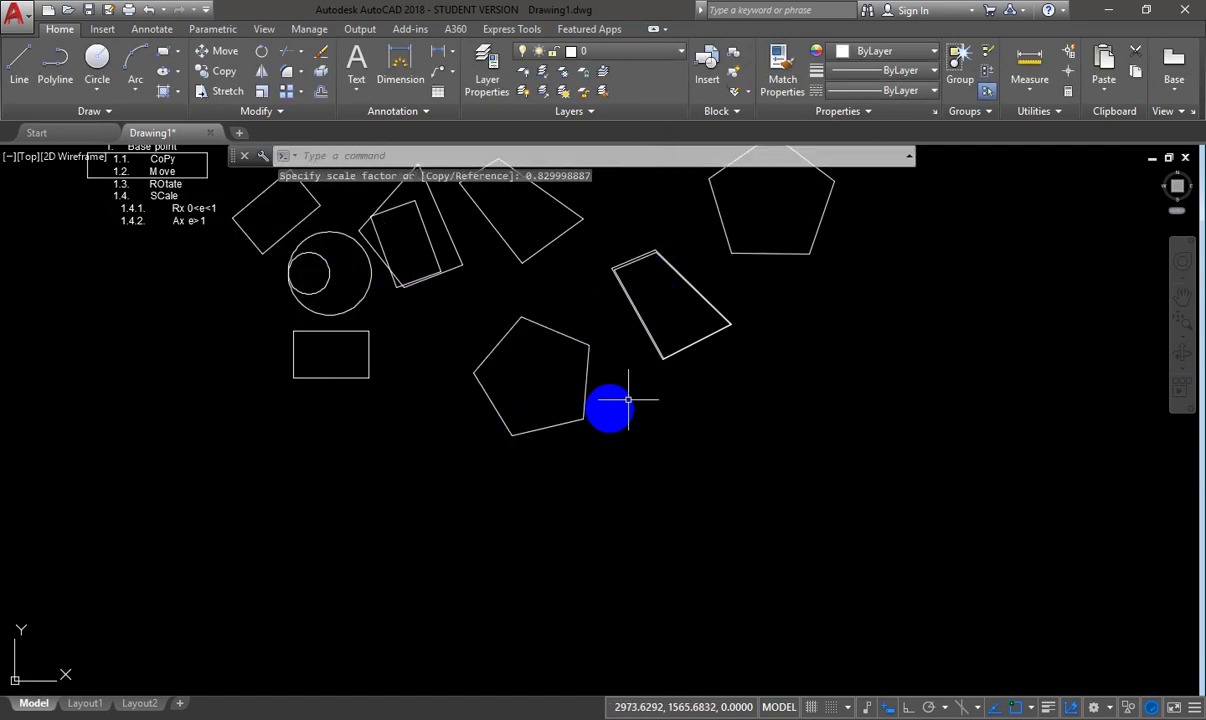
- Check the edge lengths at the scaled pentagon's lower-right vertex
{"action": "left_click", "coordinate": [588, 397]}
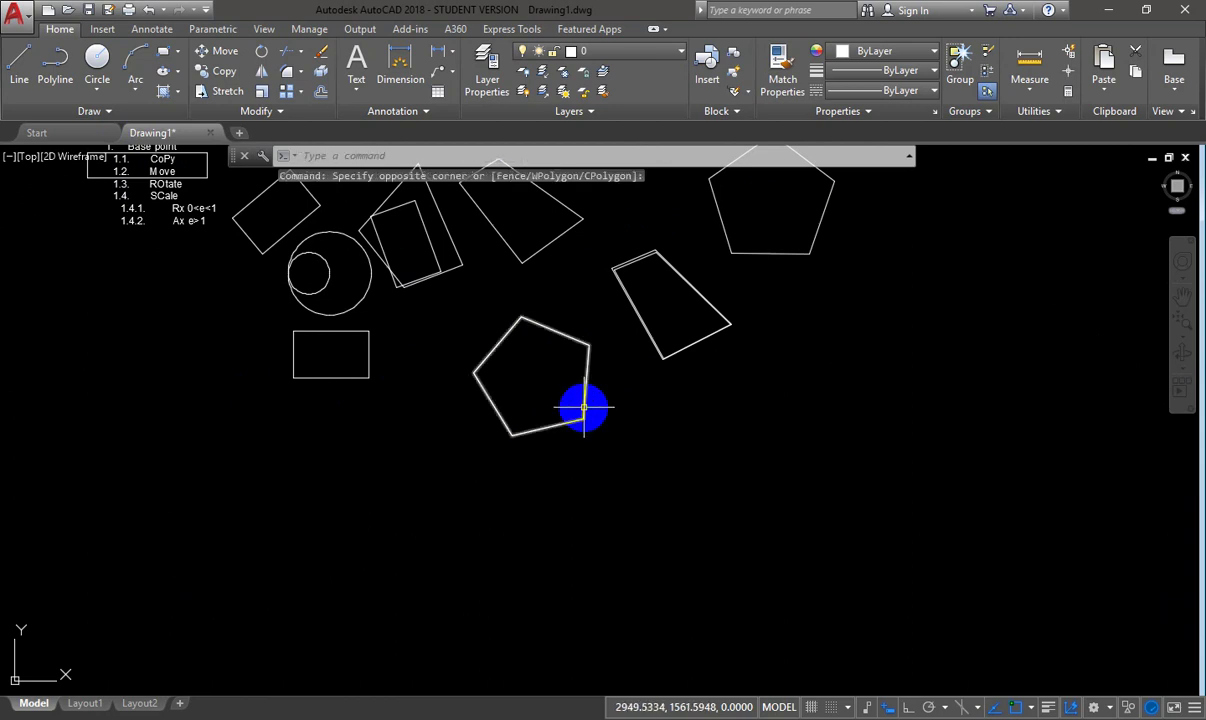
{"action": "left_click", "coordinate": [588, 418]}
{"action": "mouse_move", "coordinate": [584, 420]}
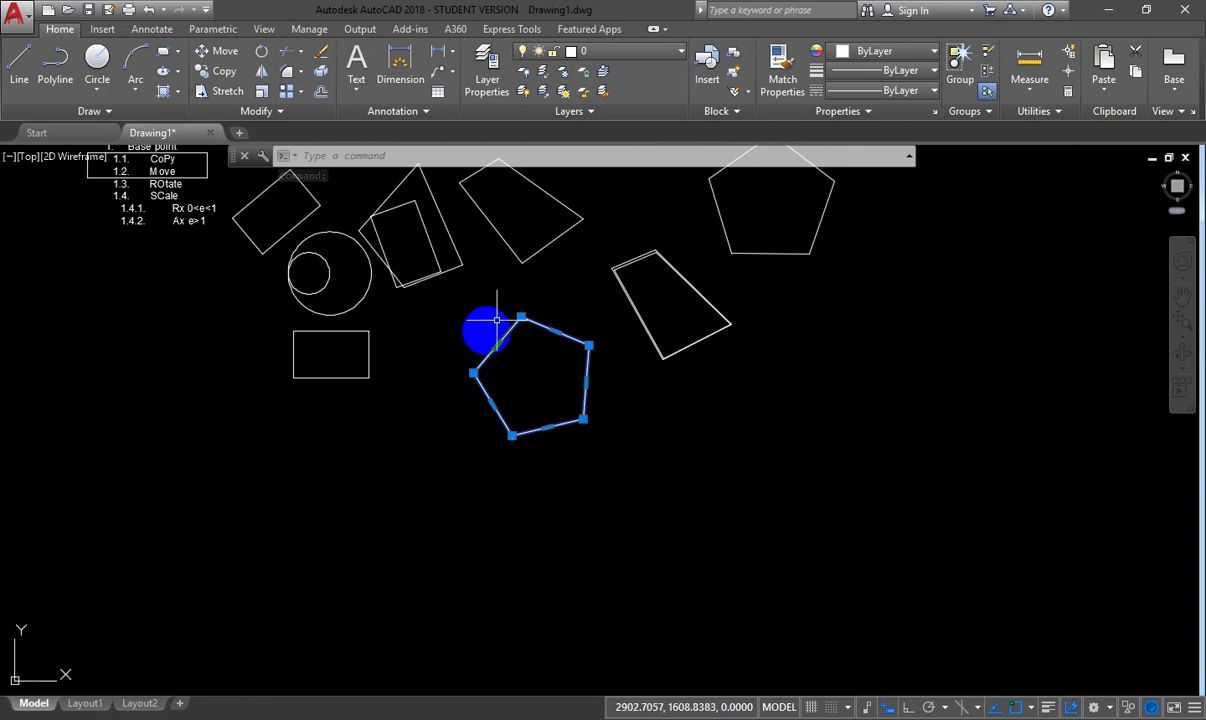
{"action": "key", "text": "Escape"}
- Append the formula "; E=VvalorDeseado/ValorActual" to the SCale line of the numbered list
{"action": "scroll", "coordinate": [551, 349], "scroll_direction": "down", "scroll_amount": 2}
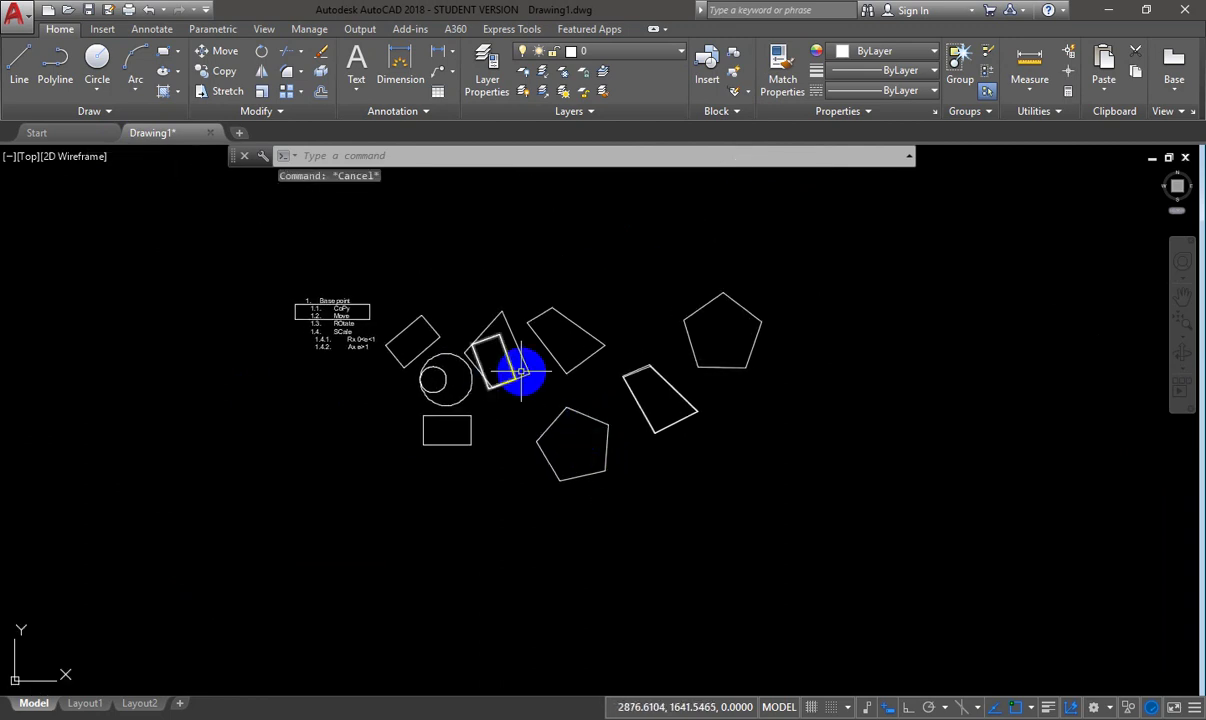
{"action": "scroll", "coordinate": [511, 369], "scroll_direction": "up", "scroll_amount": 2}
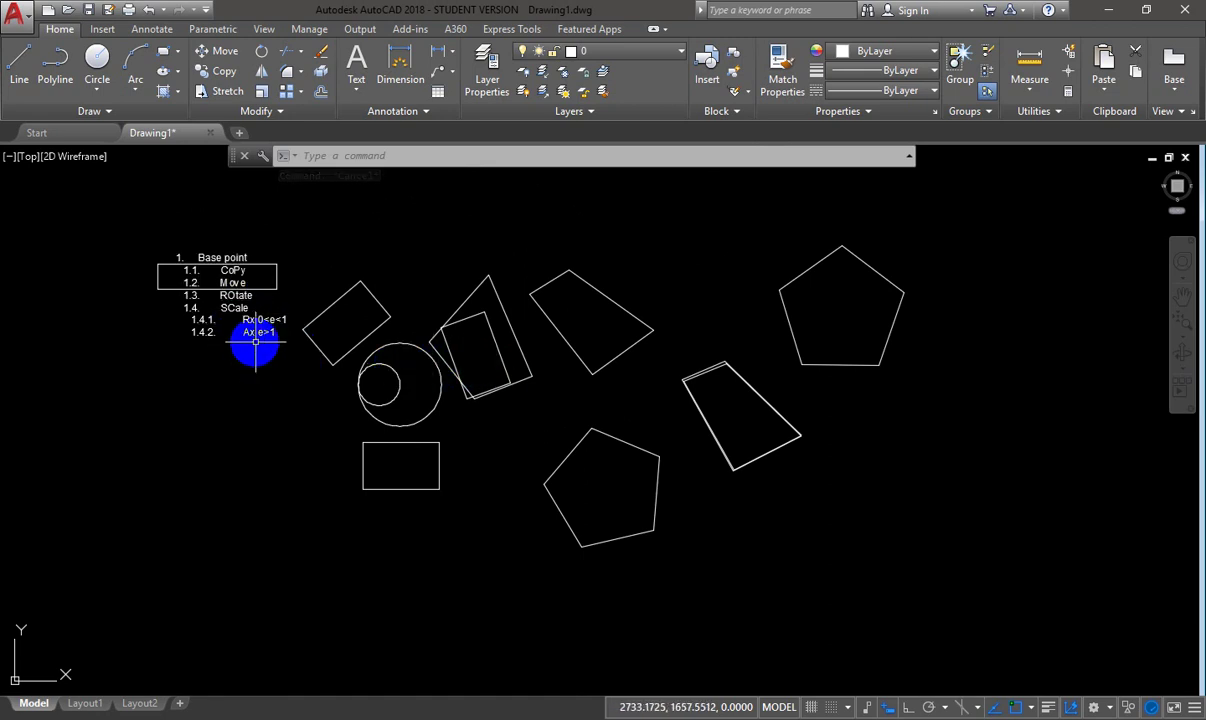
{"action": "double_click", "coordinate": [297, 331]}
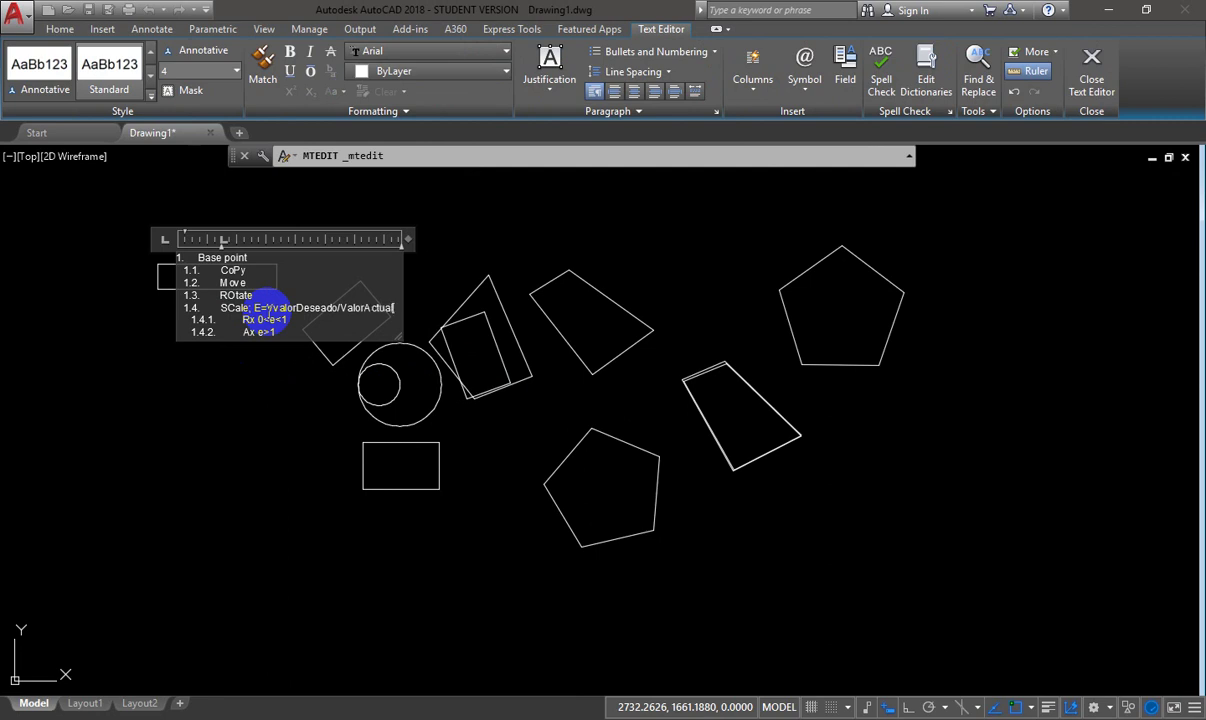
{"action": "left_click", "coordinate": [555, 210]}
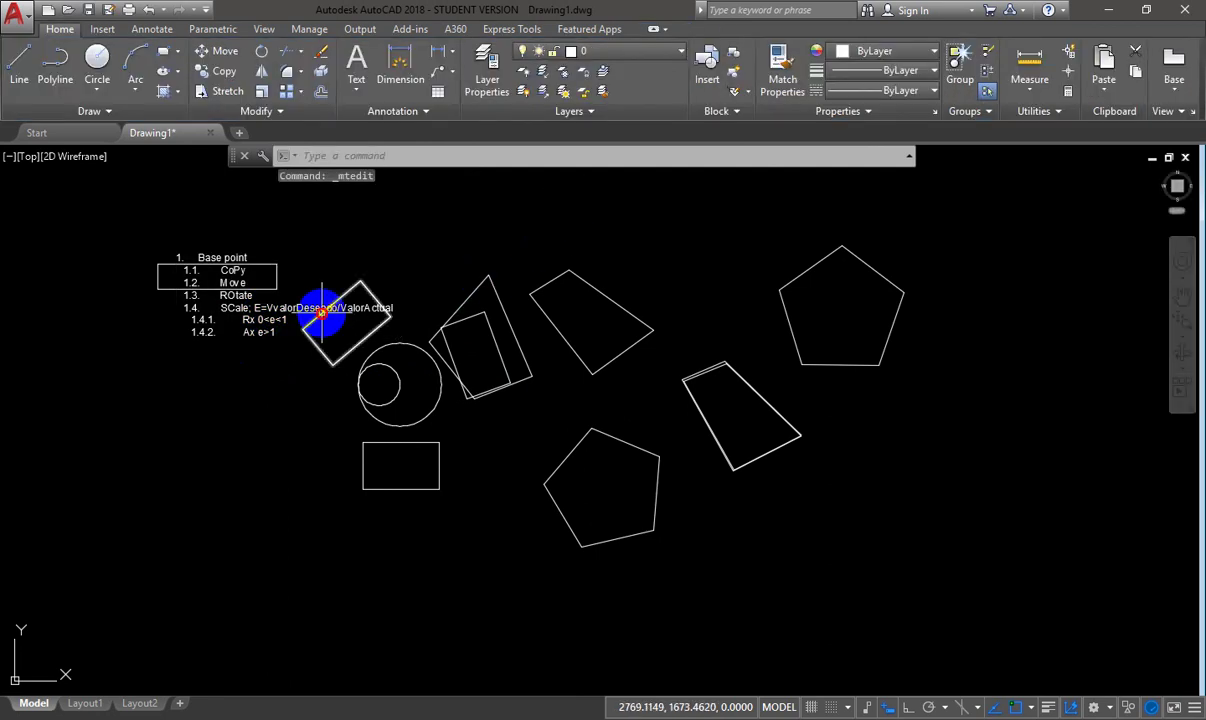
- Delete the extra "v" in the SCale line so the formula reads E=ValorDeseado/ValorActual
{"action": "left_click", "coordinate": [322, 311]}
{"action": "left_click", "coordinate": [301, 304]}
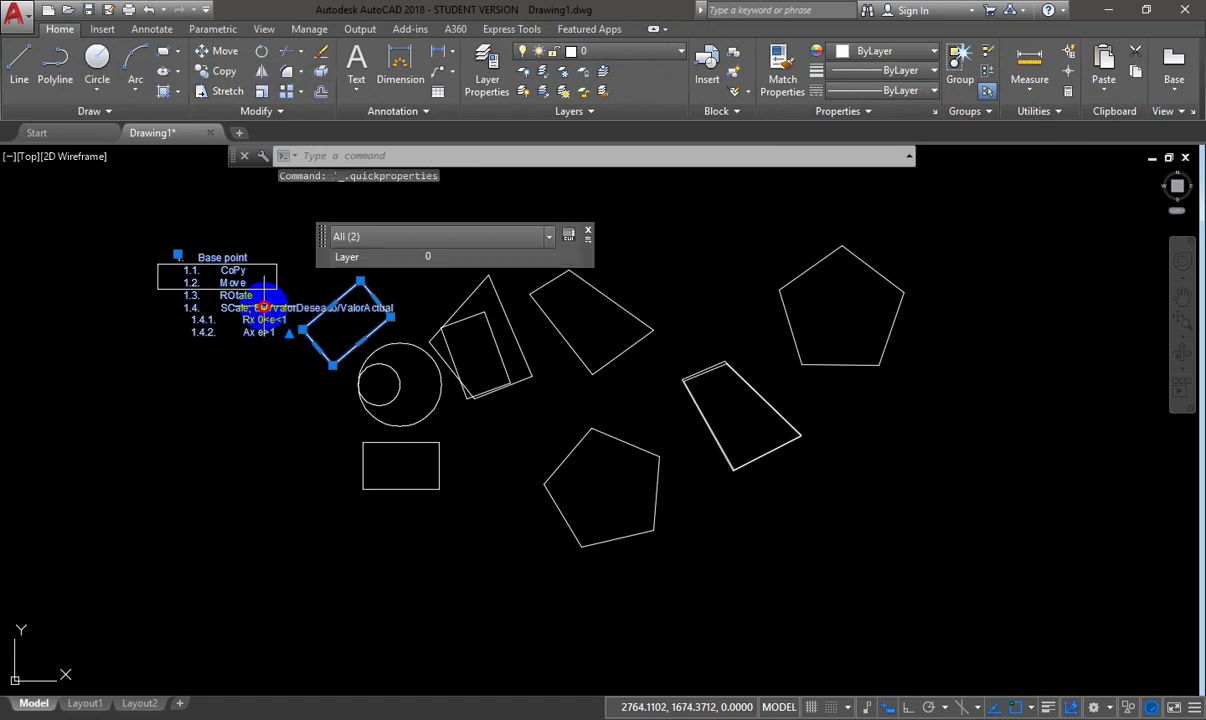
{"action": "double_click", "coordinate": [264, 306]}
{"action": "double_click", "coordinate": [275, 309]}
{"action": "key", "text": "Escape"}
{"action": "left_click", "coordinate": [275, 309]}
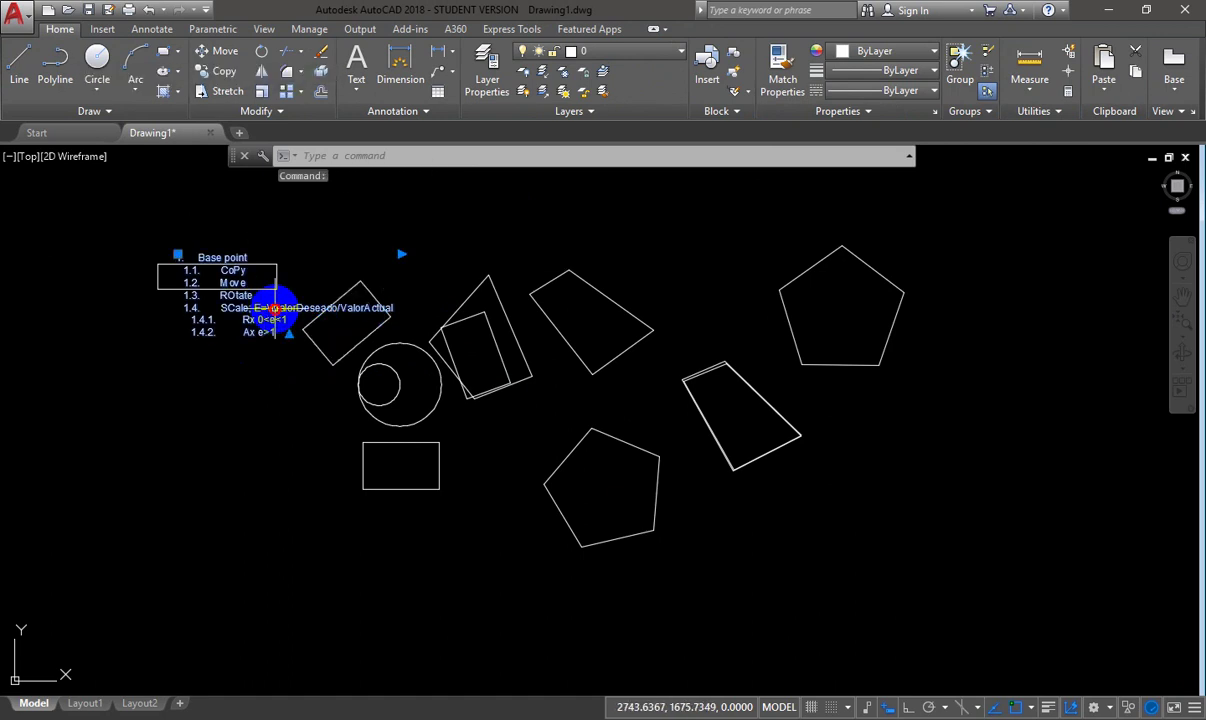
{"action": "double_click", "coordinate": [276, 309]}
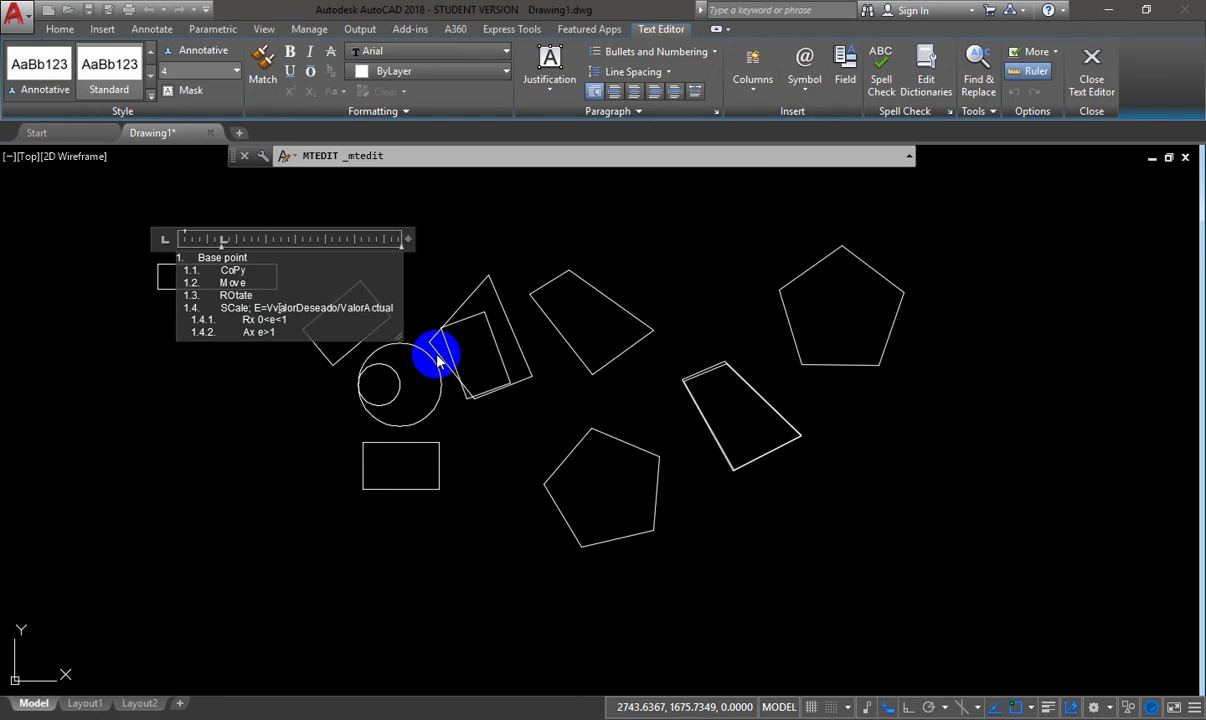
{"action": "key", "text": "BackSpace"}
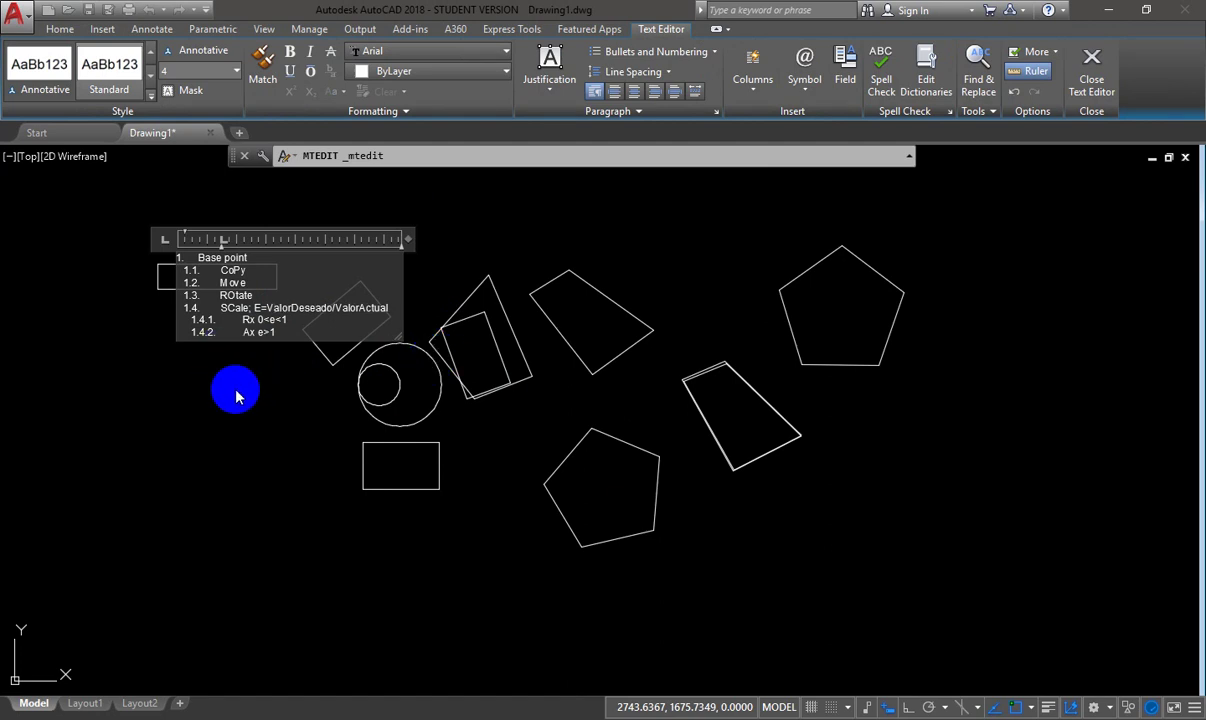
{"action": "left_click", "coordinate": [238, 396]}
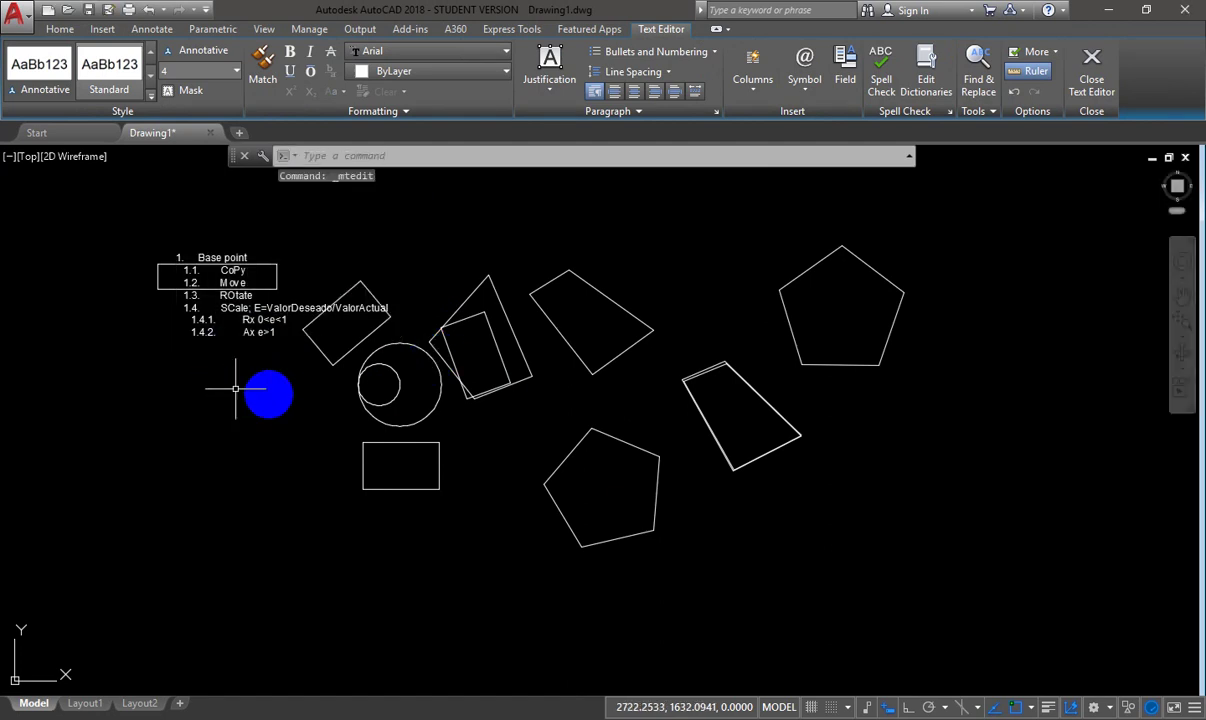
- Capitalise the factor letter in list items 1.4.1 and 1.4.2 so they read "Rx 0<E<1" and "Ax E>1"
{"action": "left_click", "coordinate": [265, 335]}
{"action": "double_click", "coordinate": [265, 335]}
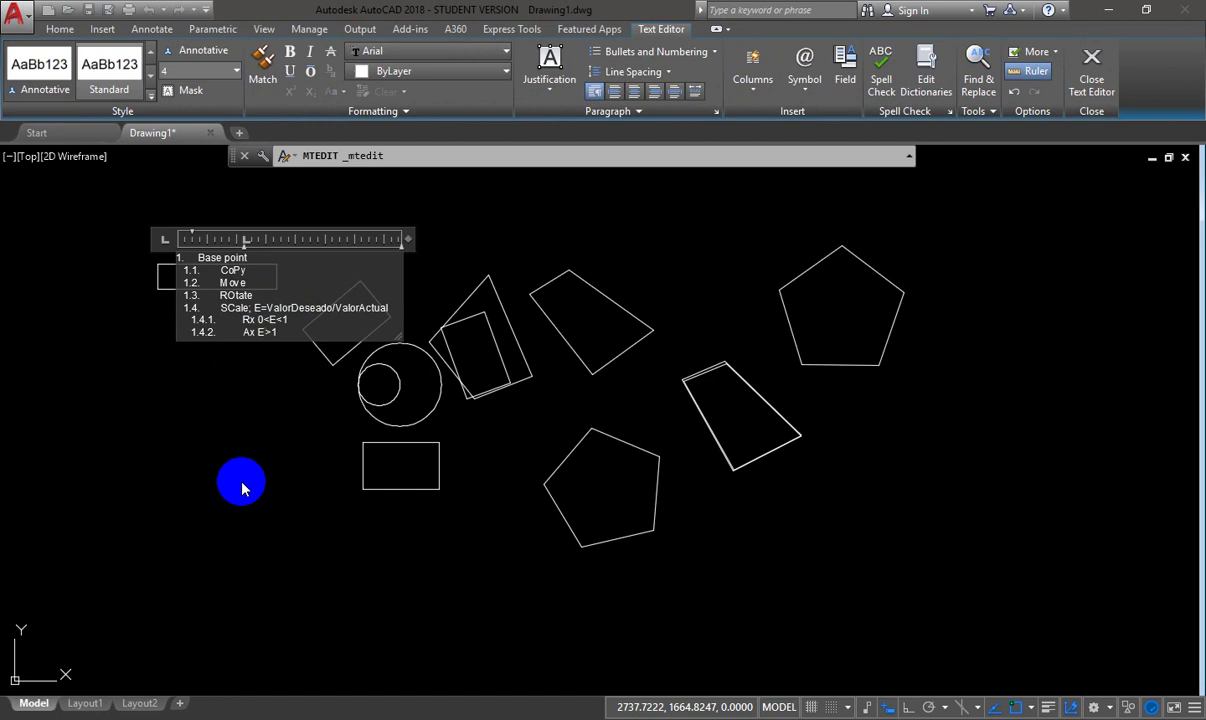
{"action": "left_click", "coordinate": [241, 488]}
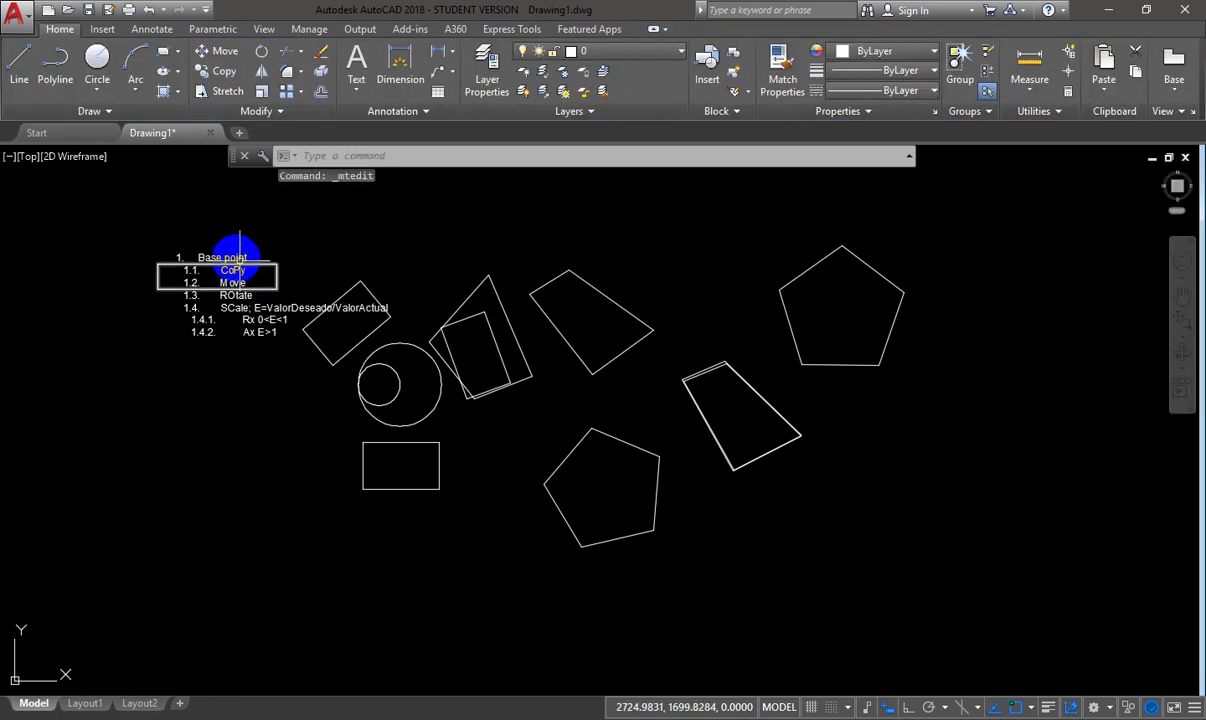
- Move the rotated rectangle that overlaps the list text down and to the left, clear of the formula
{"action": "left_click", "coordinate": [385, 315]}
{"action": "type", "text": "m"}
{"action": "key", "text": "Return"}
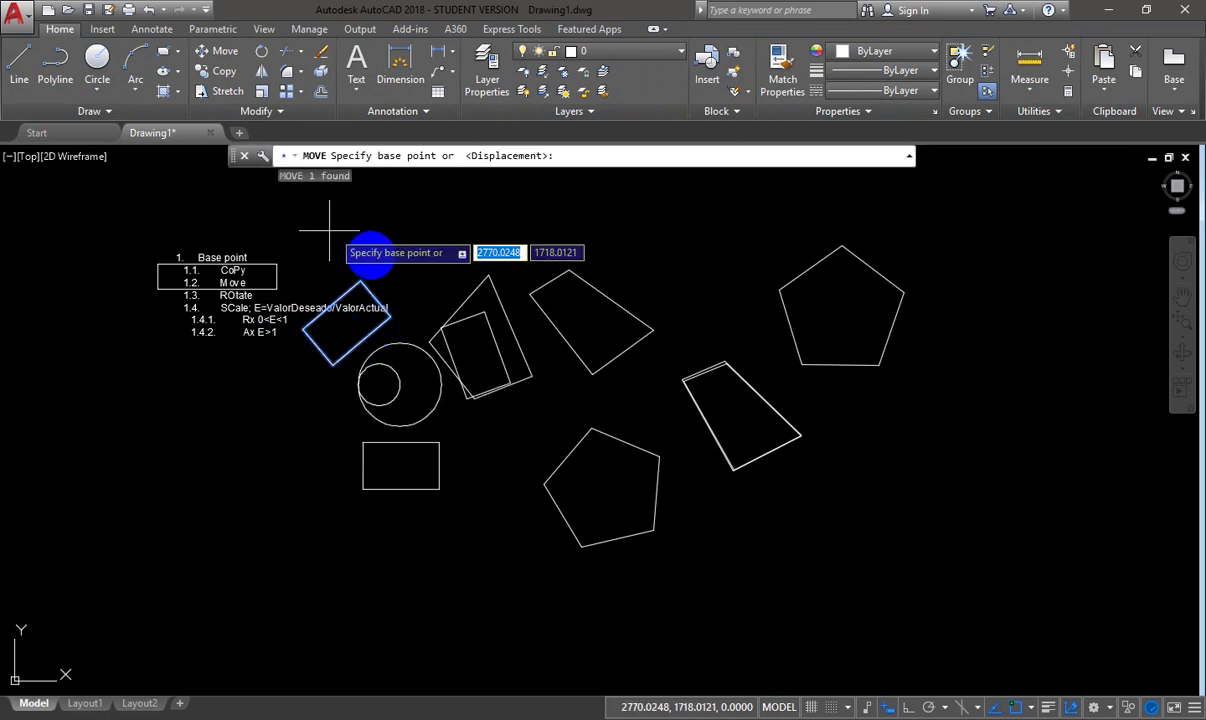
{"action": "left_click", "coordinate": [369, 258]}
{"action": "left_click", "coordinate": [327, 372]}
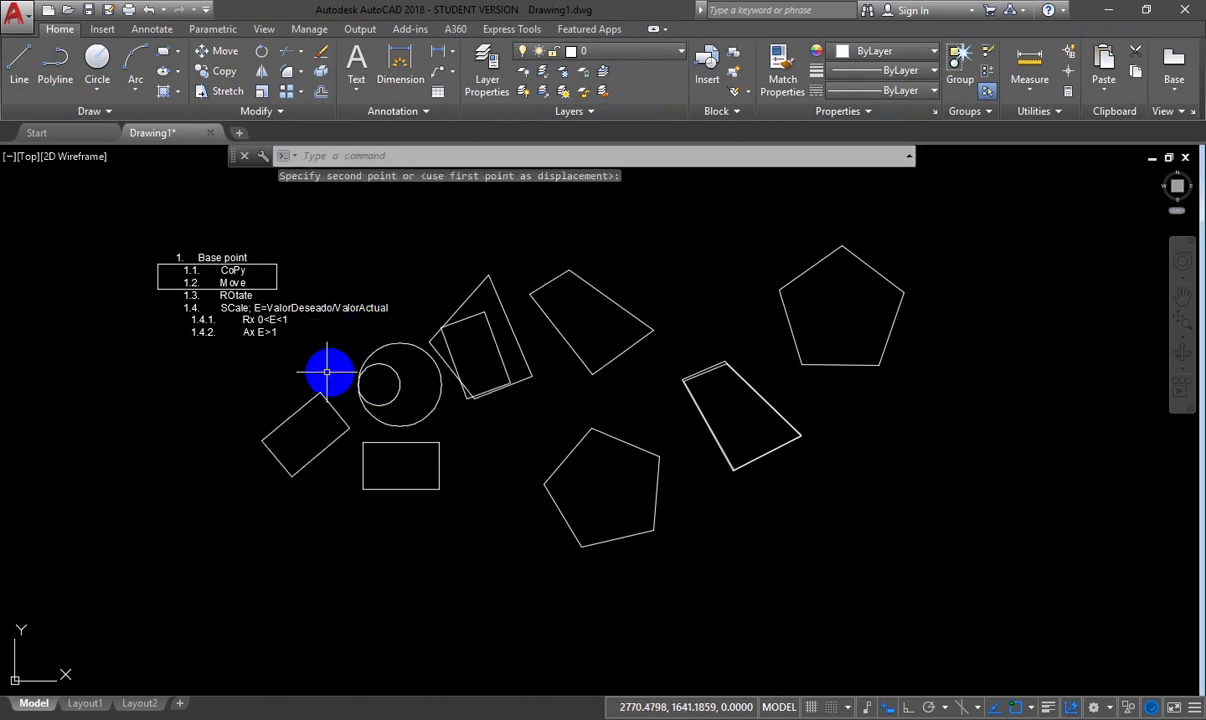
{"action": "key", "text": "Escape"}
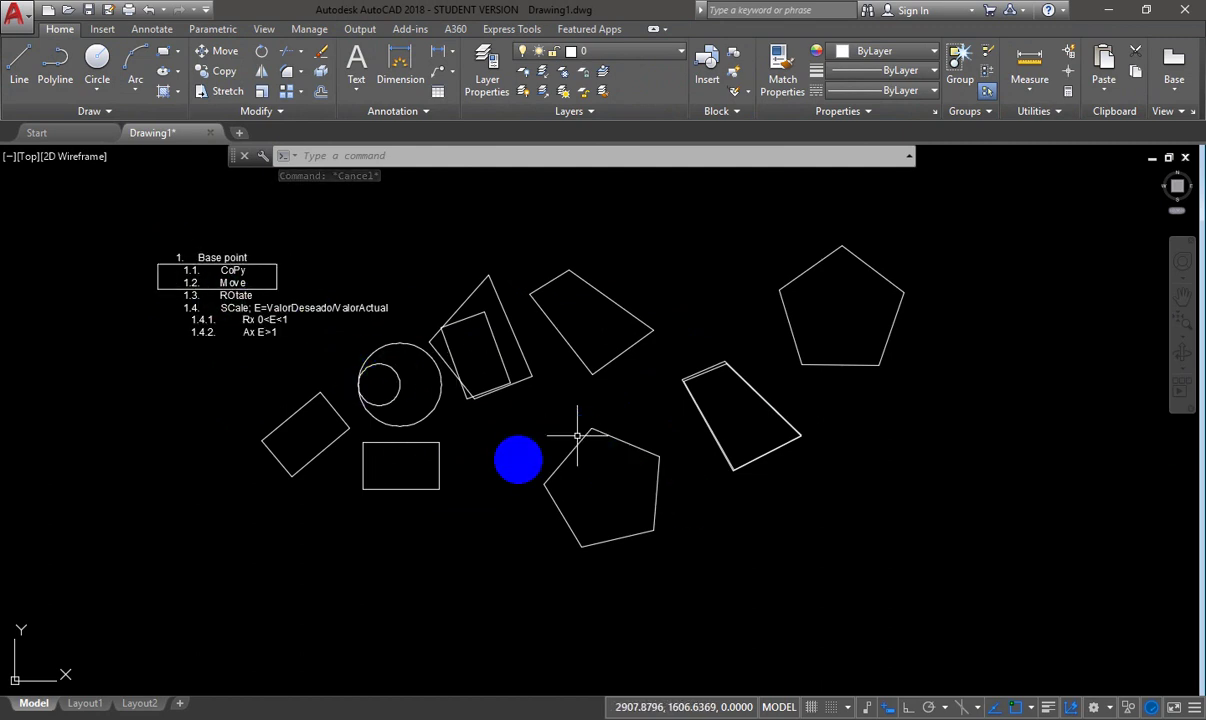
{"action": "middle_click_drag", "start_coordinate": [426, 464], "coordinate": [444, 415]}
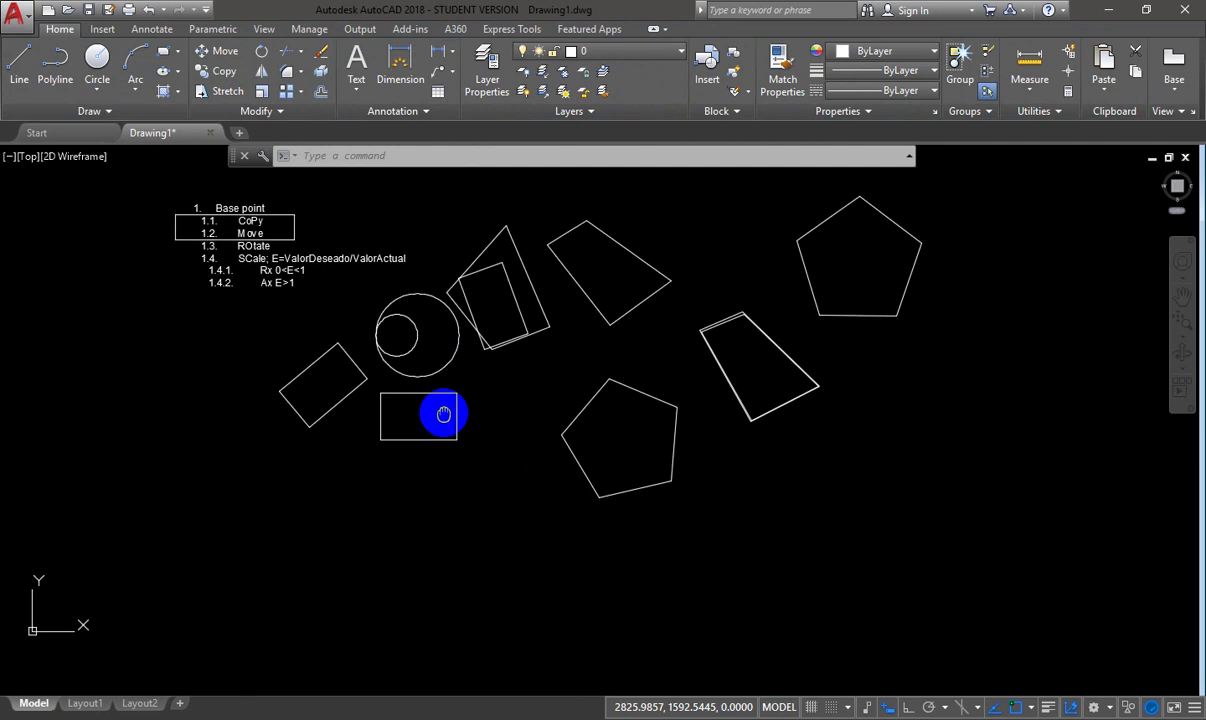
{"action": "left_click", "coordinate": [356, 66]}
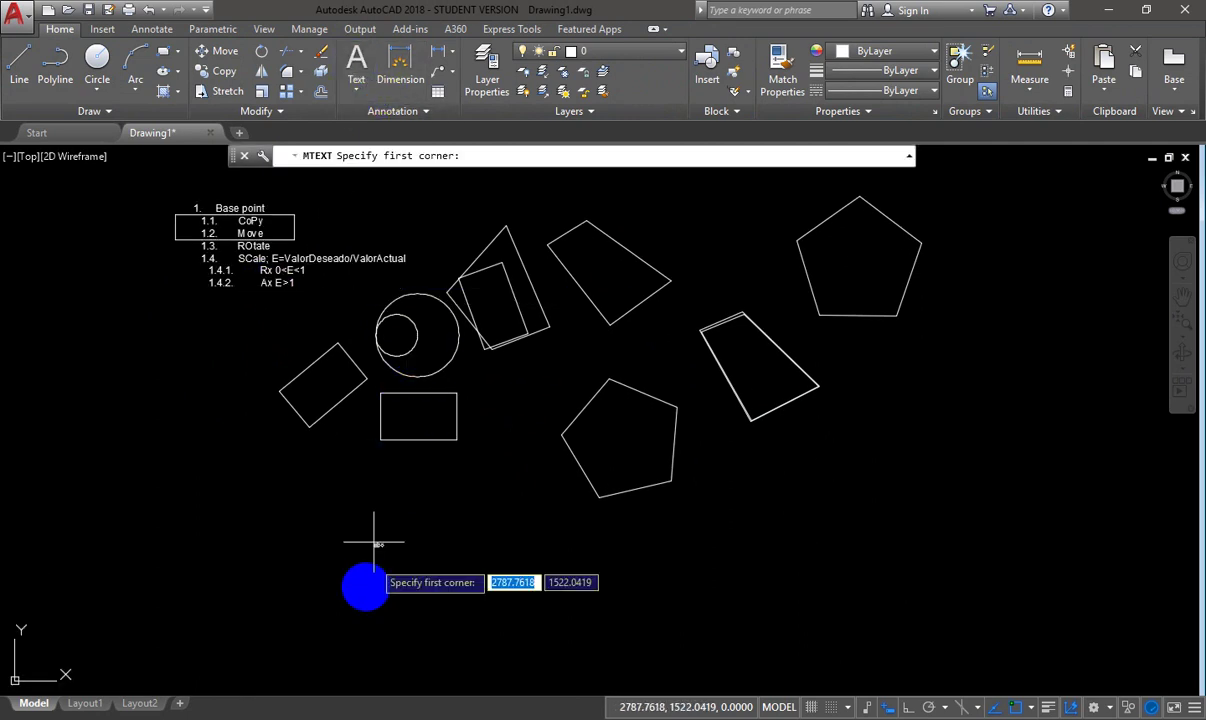
{"action": "left_click", "coordinate": [206, 469]}
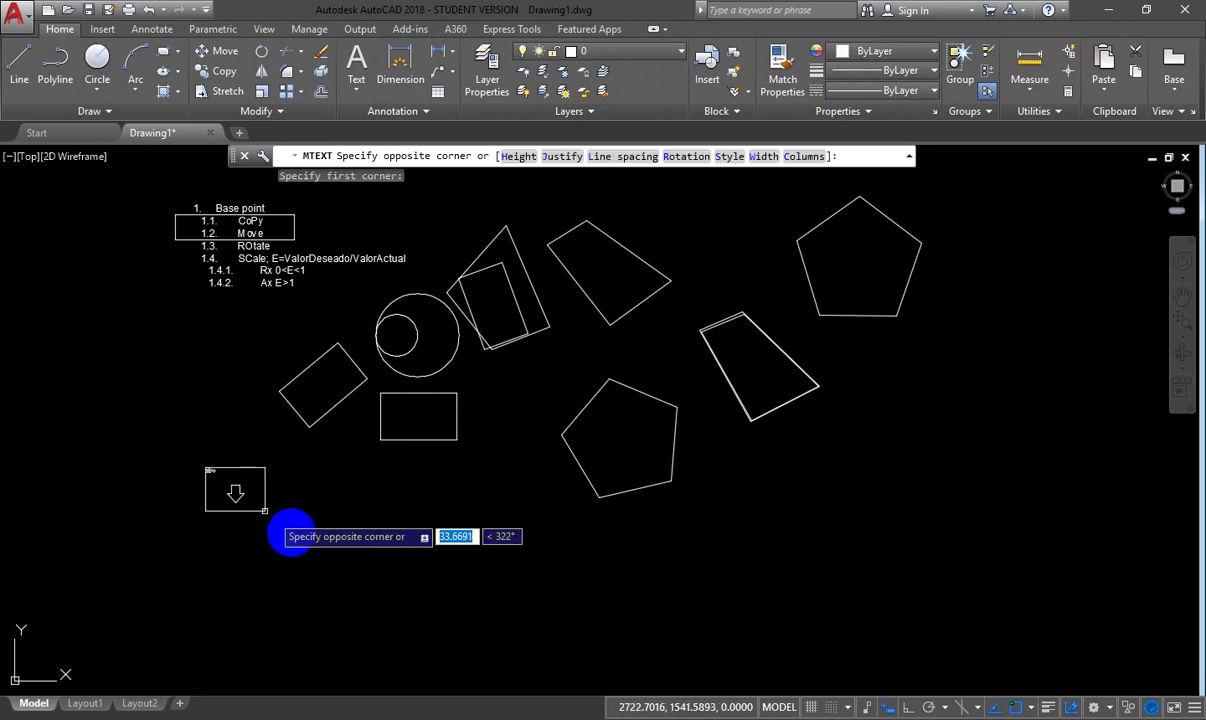
{"action": "left_click", "coordinate": [327, 563]}
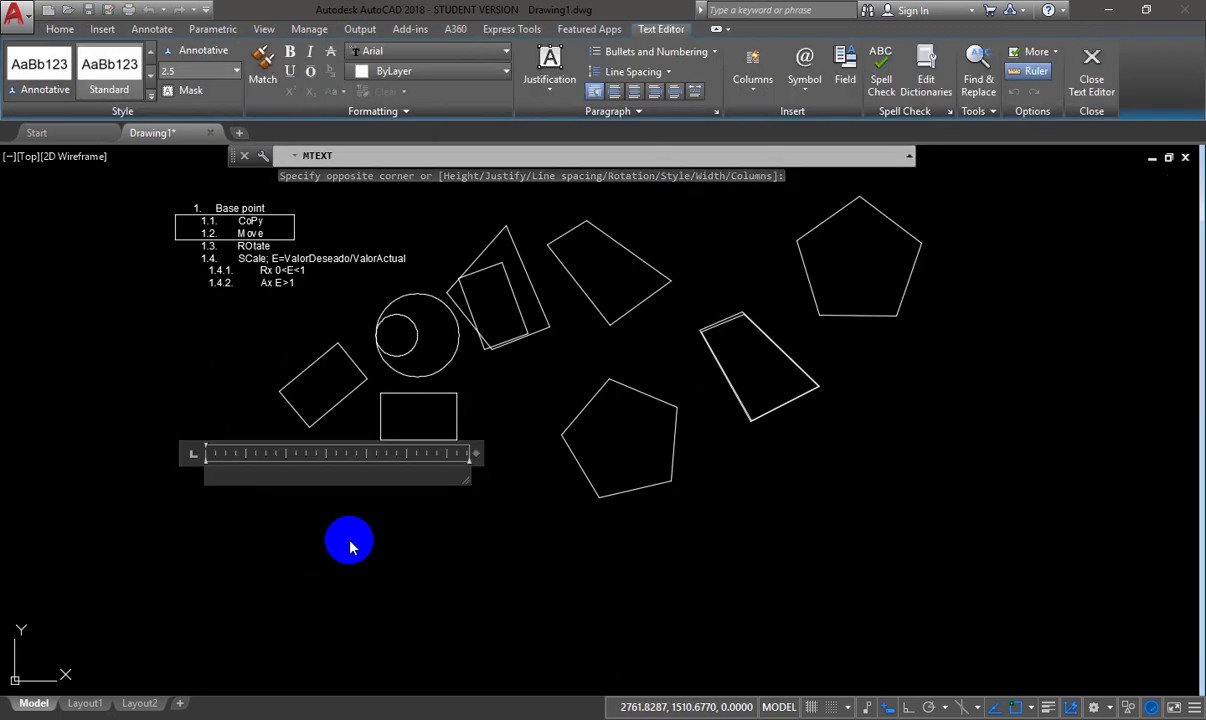
{"action": "type", "text": "R"}
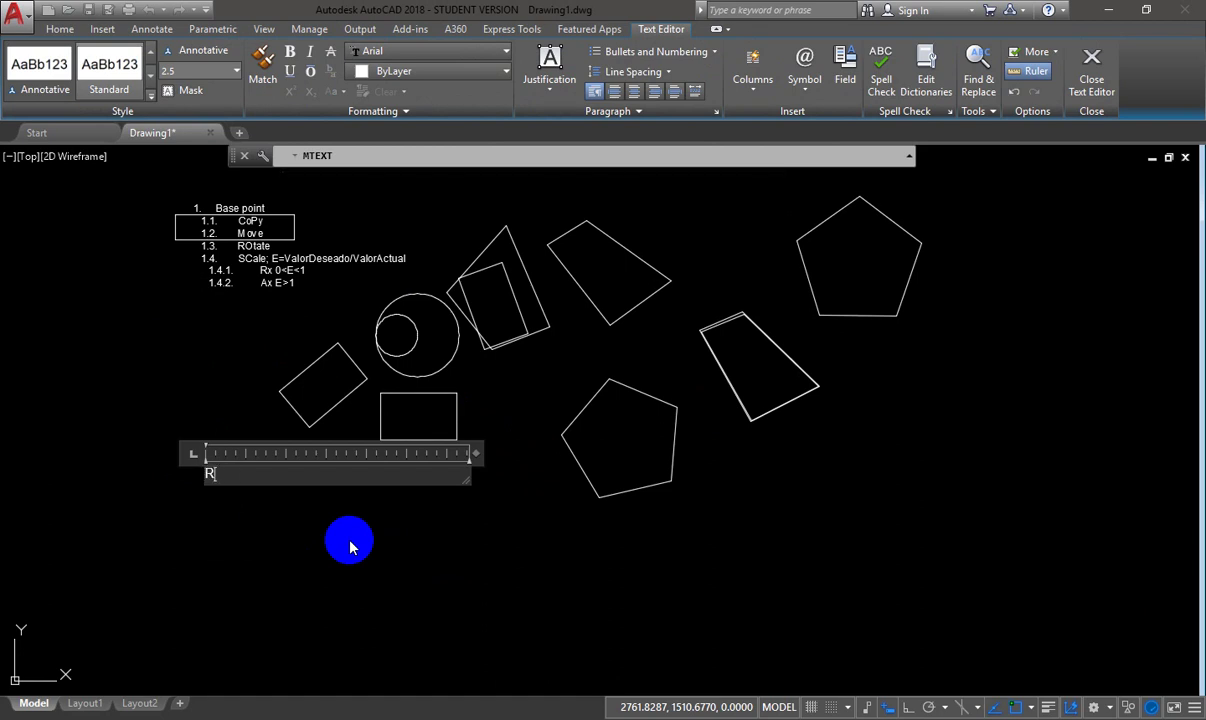
{"action": "type", "text": "ÉP"}
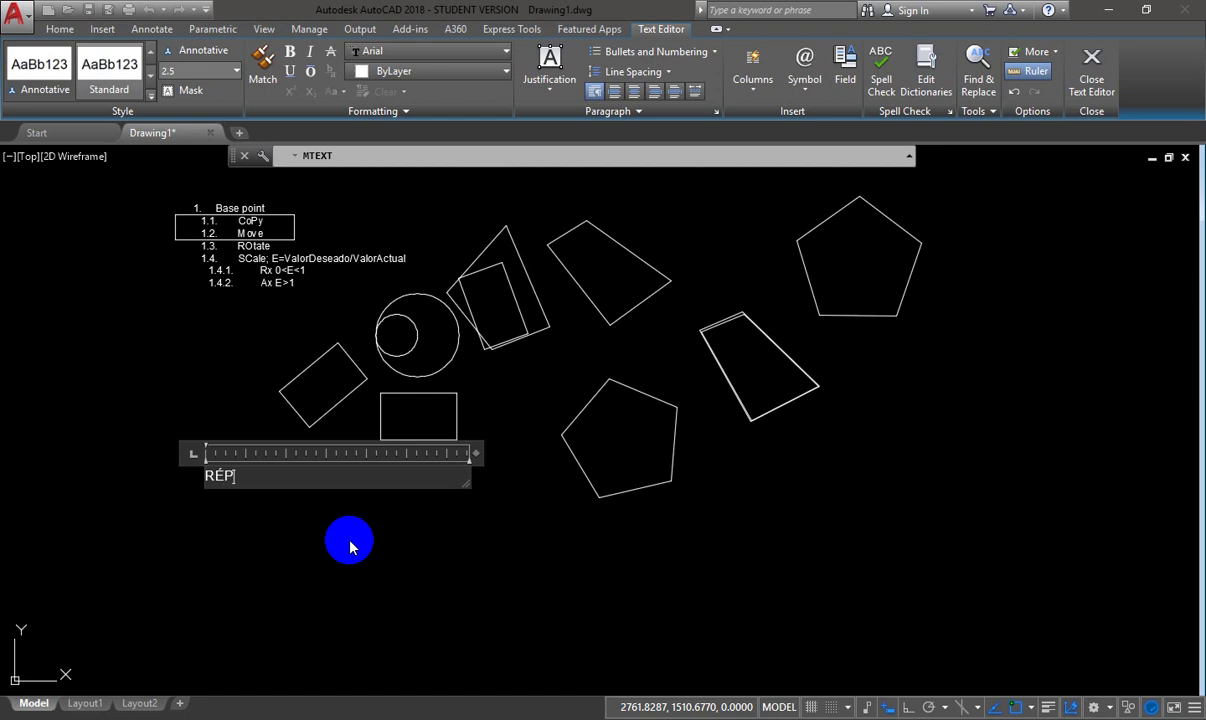
{"action": "key", "text": "BackSpace"}
{"action": "key", "text": "BackSpace"}
{"action": "key", "text": "BackSpace"}
{"action": "key", "text": "BackSpace"}
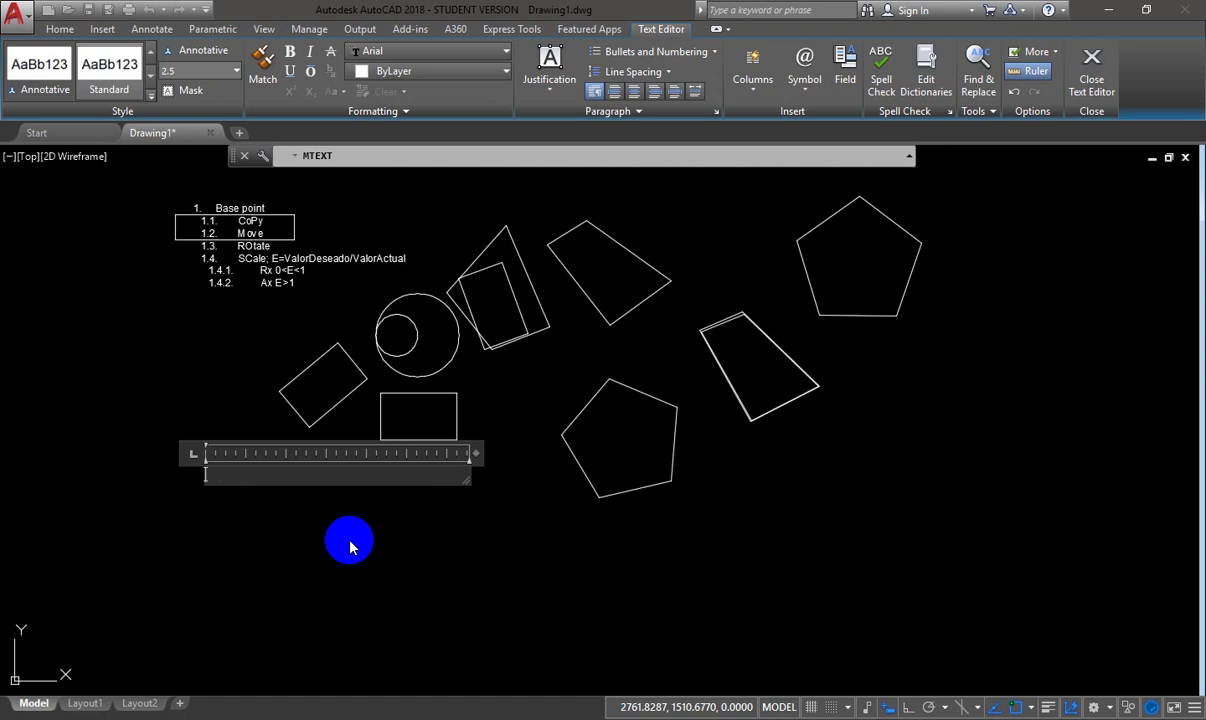
{"action": "key", "text": "Escape"}
- Add a first-level item 2 reading "Réplicas" below item 1.4.2 of the numbered list
{"action": "double_click", "coordinate": [295, 252]}
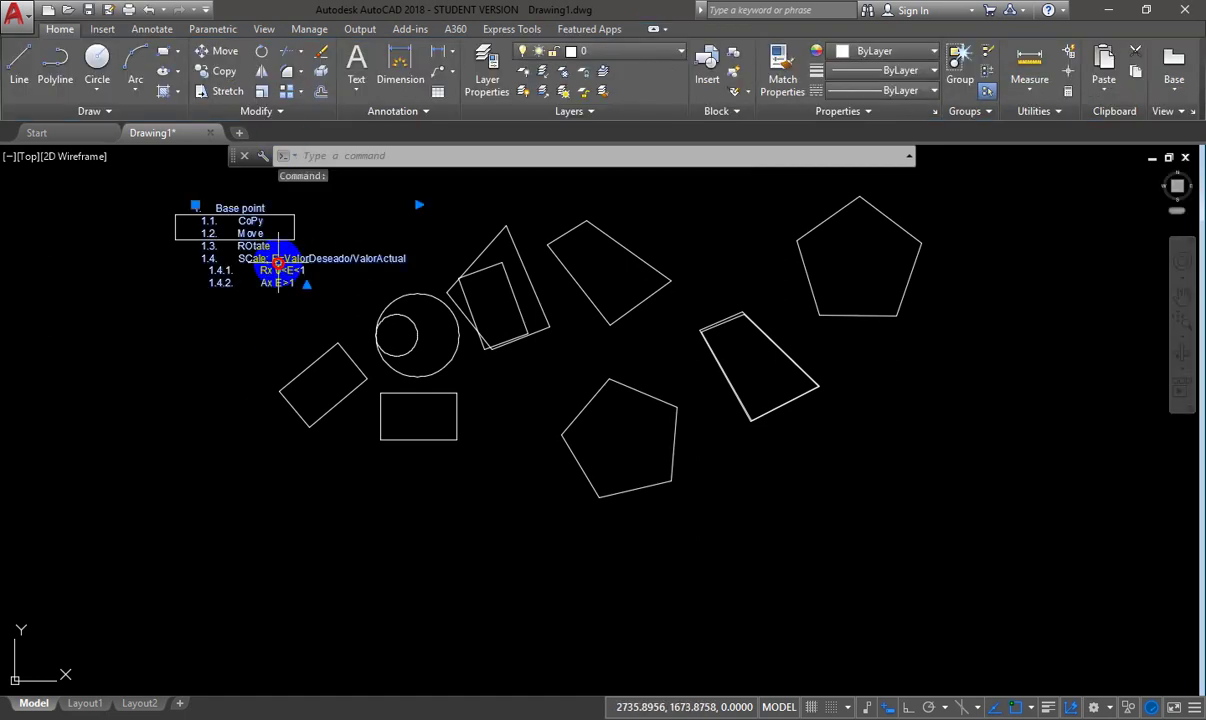
{"action": "key", "text": "Return"}
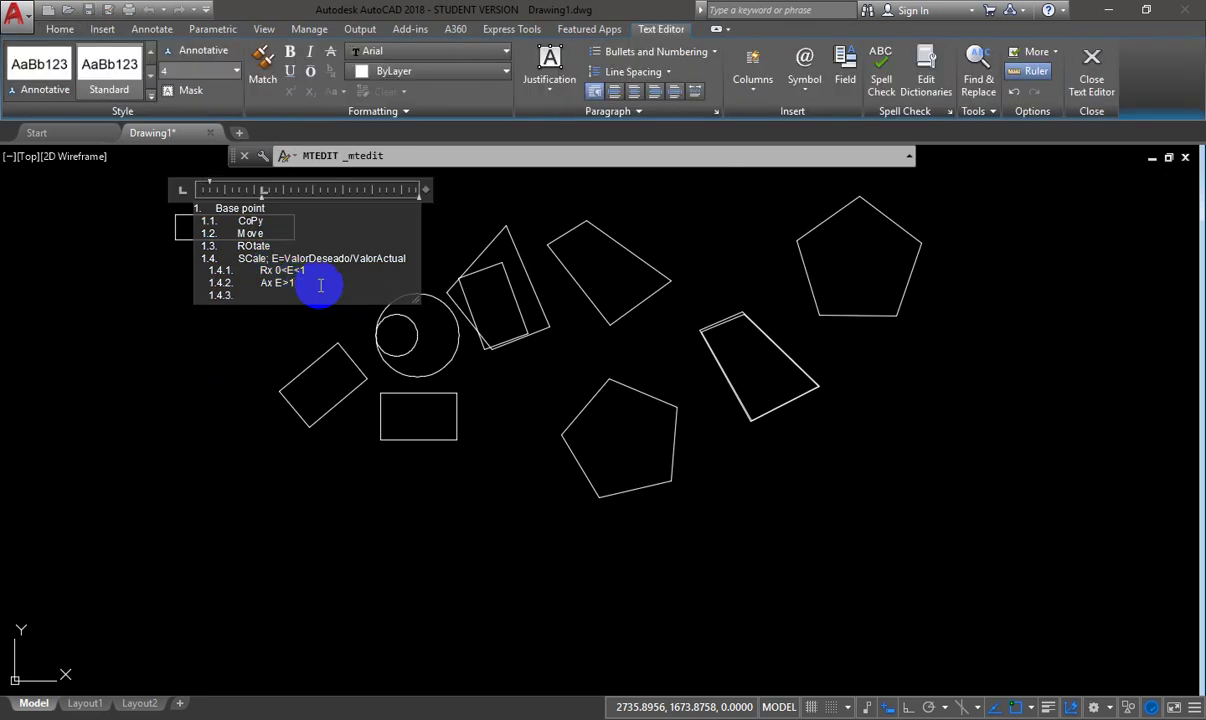
{"action": "key", "text": "shift+Tab"}
{"action": "key", "text": "shift+Tab"}
{"action": "type", "text": "E"}
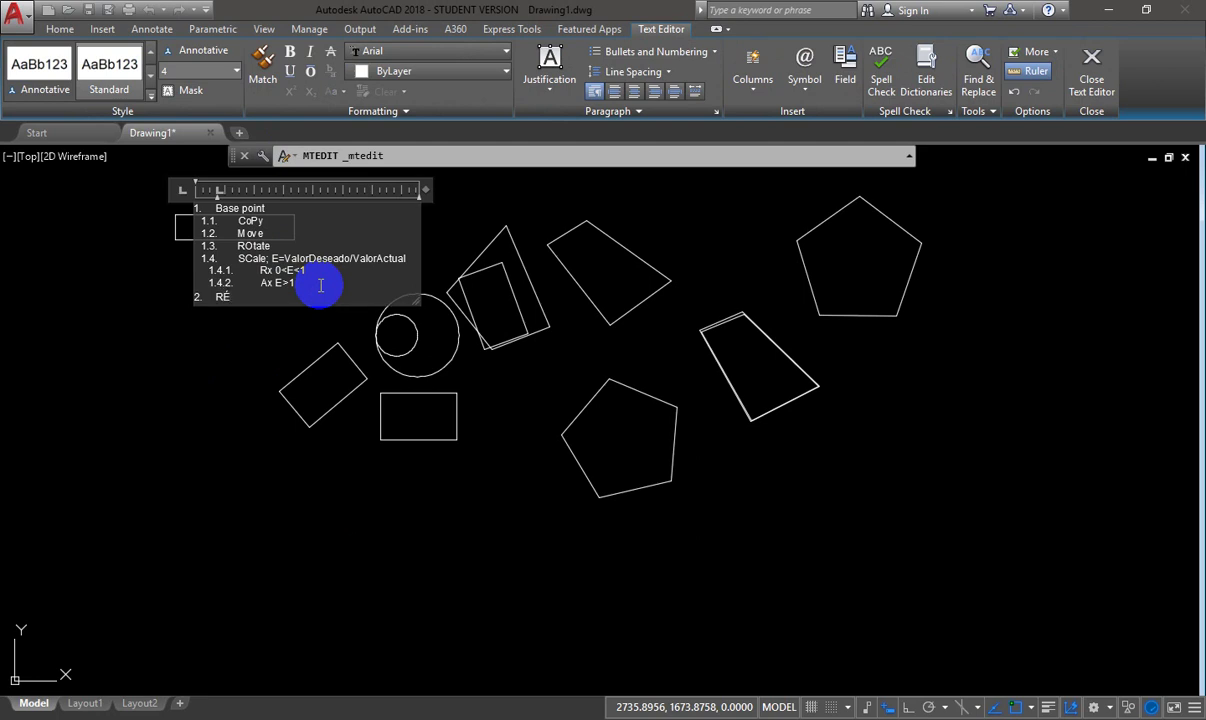
{"action": "key", "text": "BackSpace"}
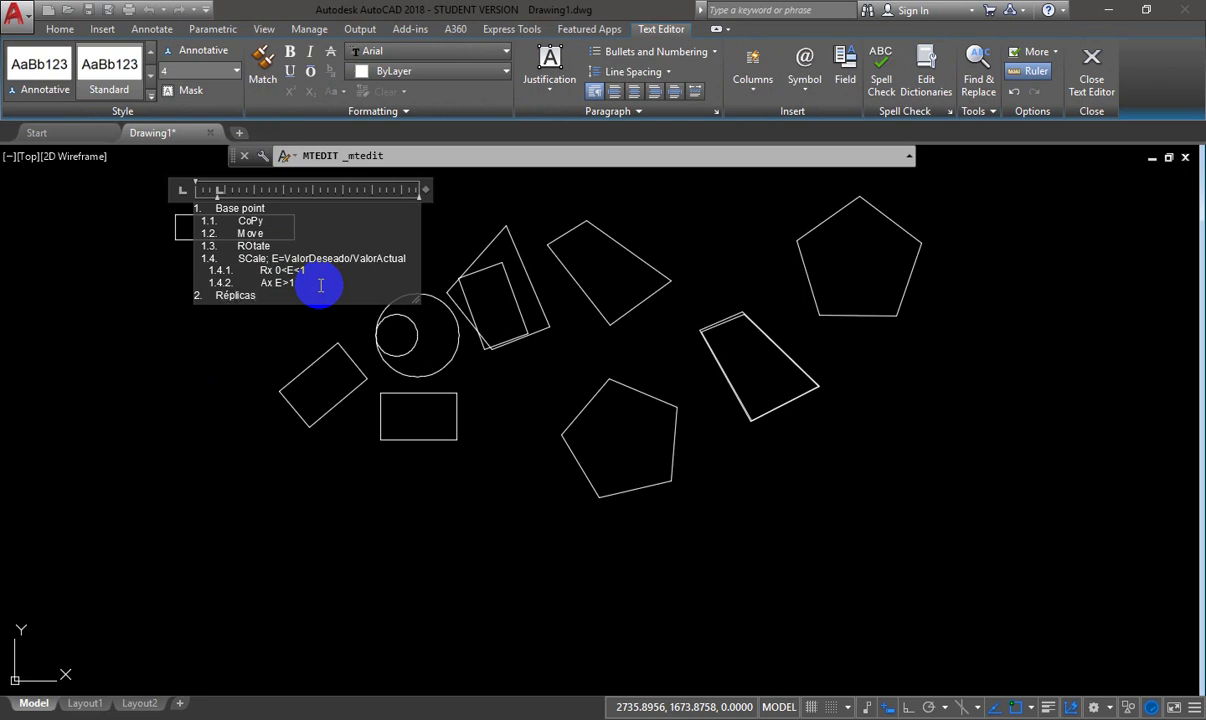
- Add sub-items 2.1 "Offset", 2.2 "Mirrror" and 2.3 "Array" under Réplicas and finish editing the list
{"action": "key", "text": "Return"}
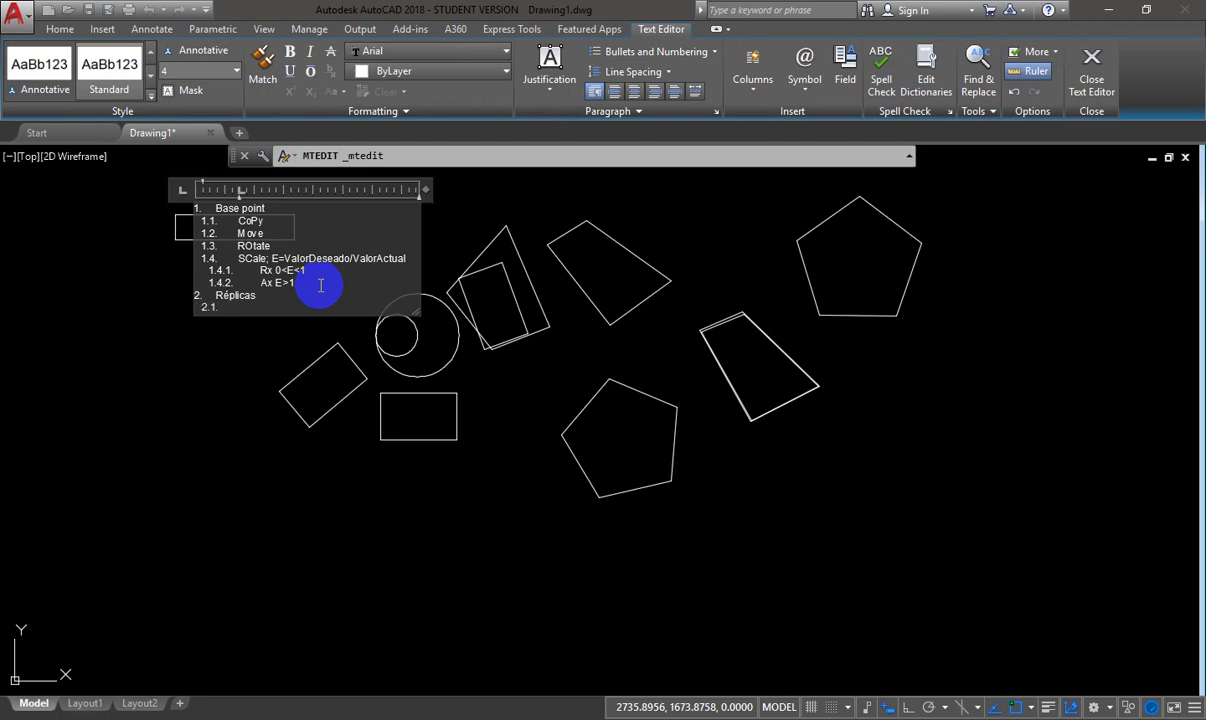
{"action": "type", "text": "Offset"}
{"action": "key", "text": "Return"}
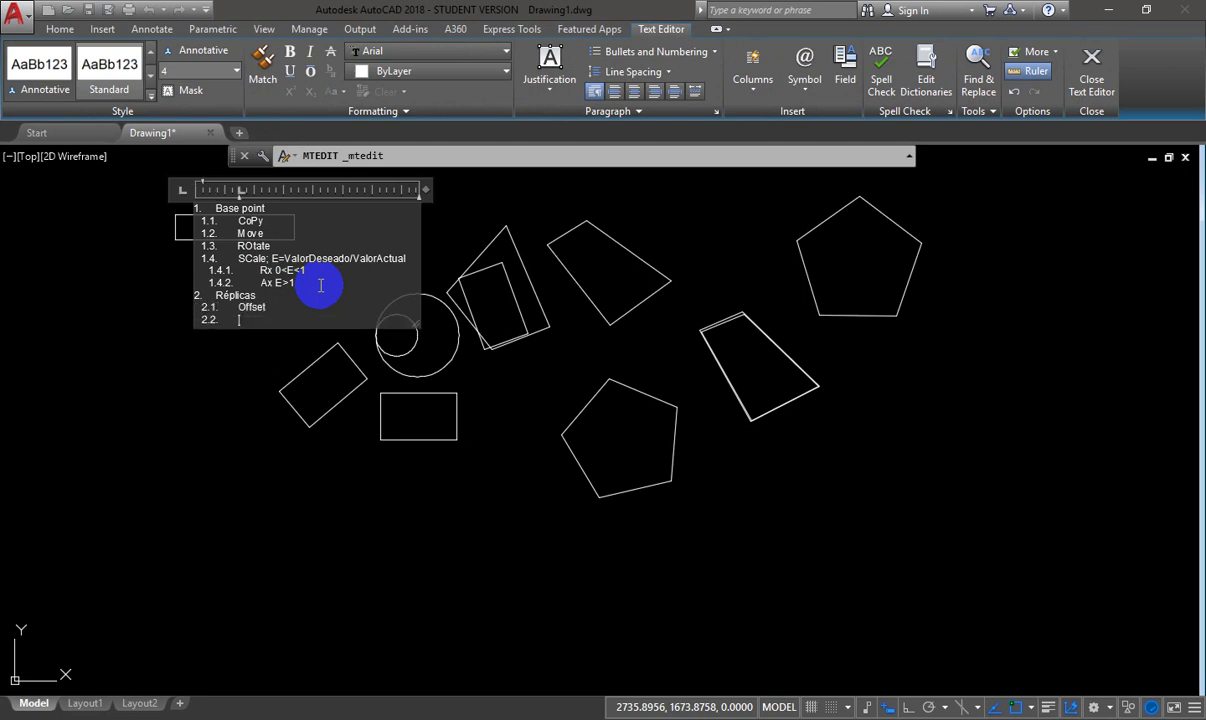
{"action": "type", "text": "Mirror"}
{"action": "key", "text": "Return"}
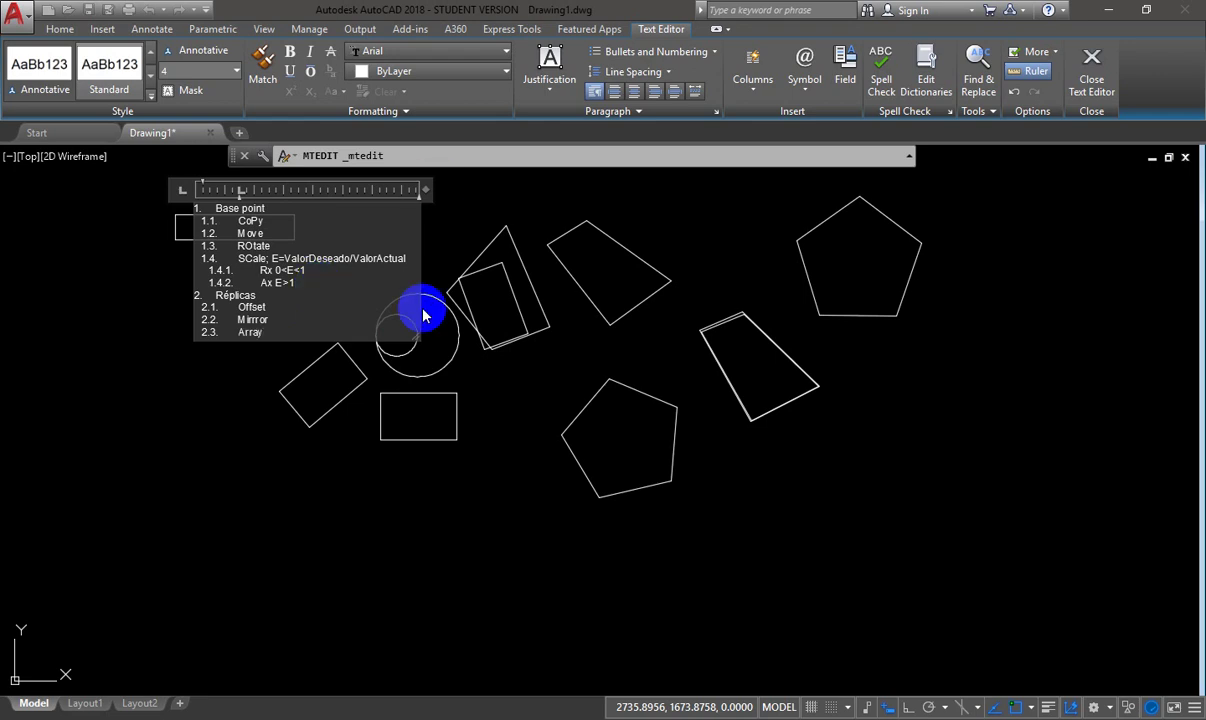
{"action": "left_click", "coordinate": [285, 500]}
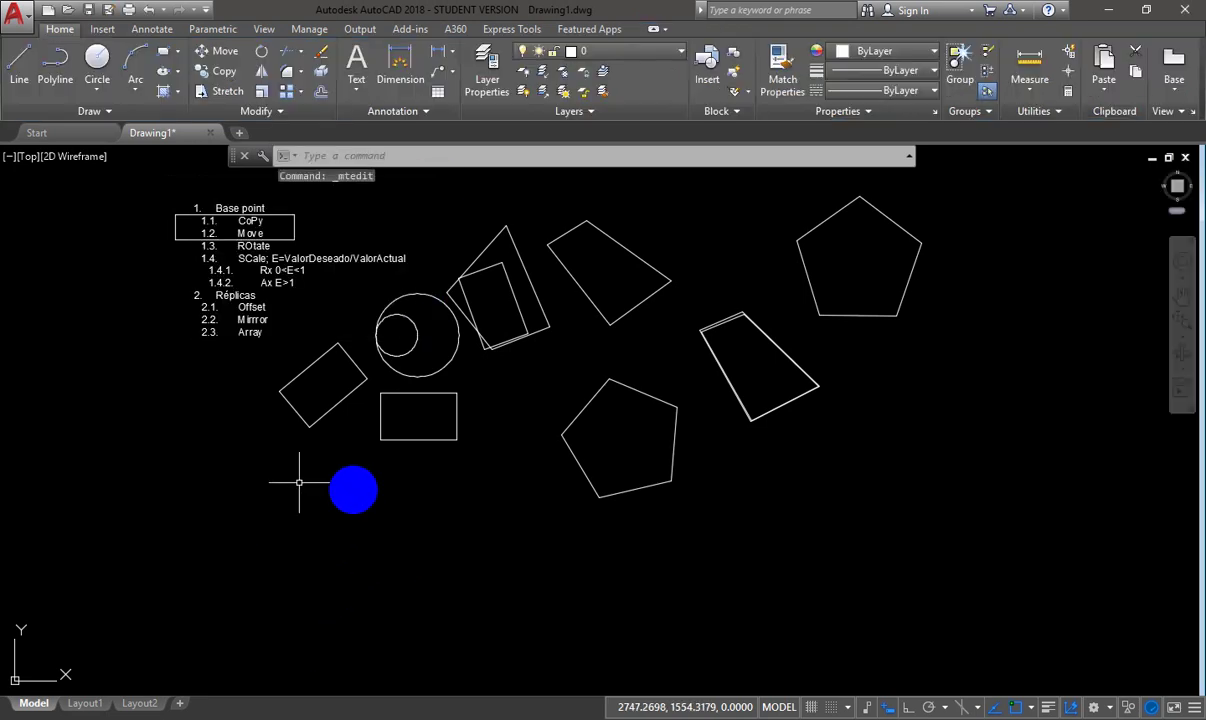
{"action": "scroll", "coordinate": [297, 291], "scroll_direction": "up", "scroll_amount": 2}
{"action": "middle_click_drag", "start_coordinate": [289, 290], "coordinate": [250, 340]}
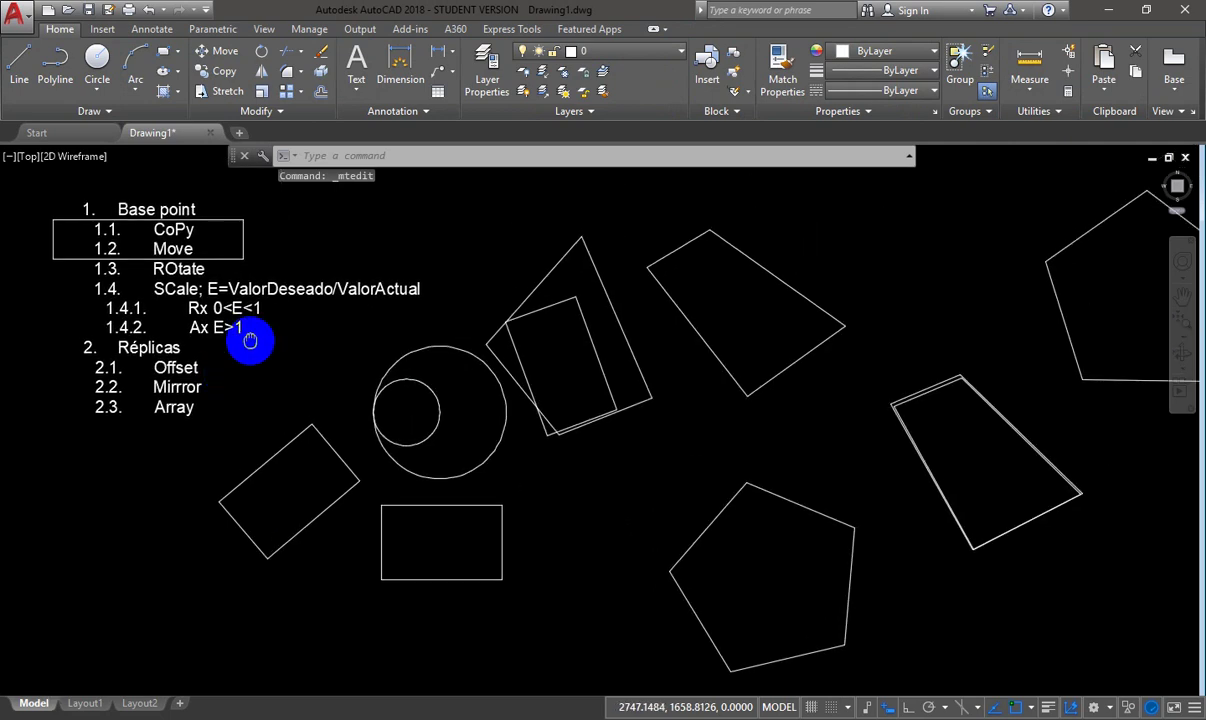
{"action": "scroll", "coordinate": [260, 350], "scroll_direction": "down", "scroll_amount": 2}
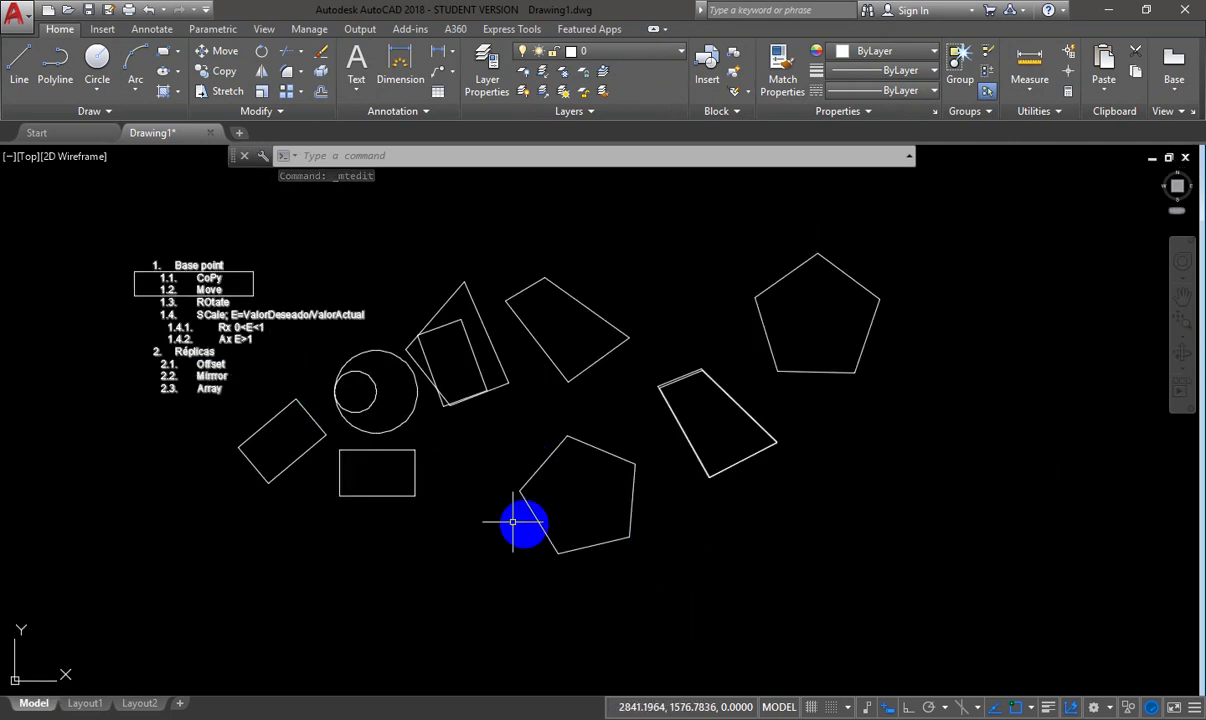
{"action": "middle_click_drag", "start_coordinate": [468, 436], "coordinate": [476, 384]}
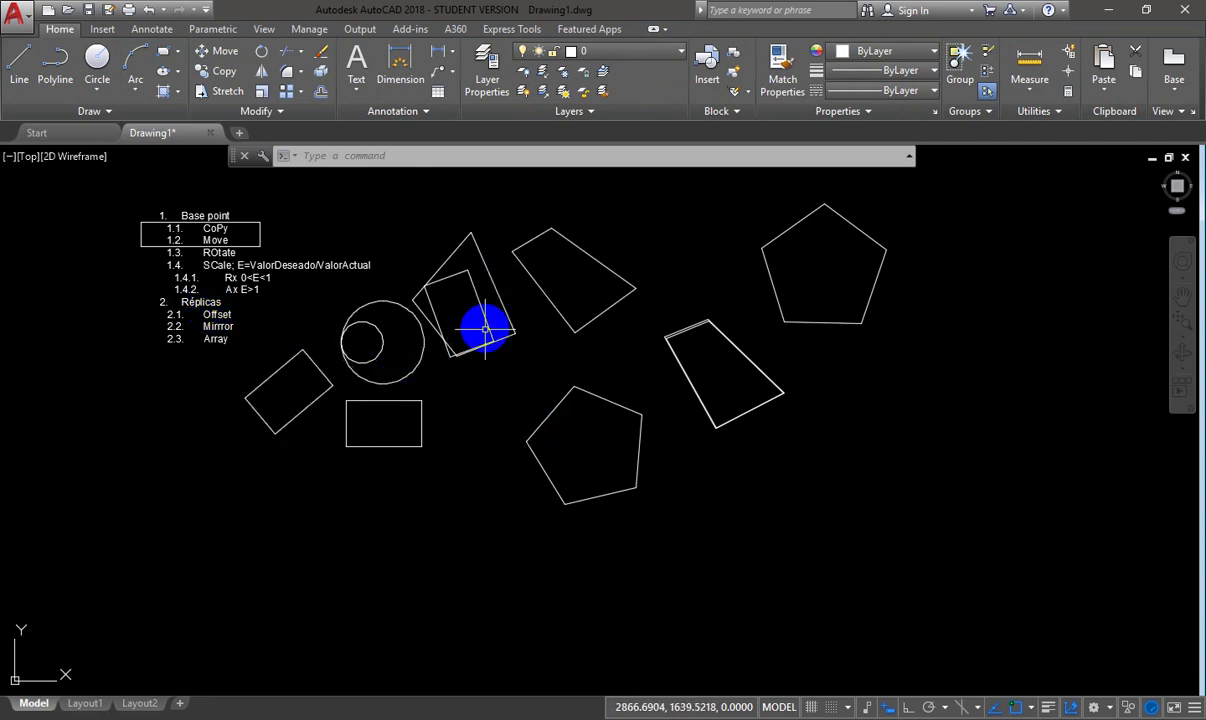
{"action": "left_click", "coordinate": [501, 296]}
{"action": "key", "text": "Escape"}
{"action": "mouse_move", "coordinate": [293, 250]}
{"action": "left_mouse_down"}
{"action": "mouse_move", "coordinate": [256, 323]}
{"action": "mouse_move", "coordinate": [226, 316]}
{"action": "mouse_move", "coordinate": [252, 330]}
{"action": "left_mouse_up"}
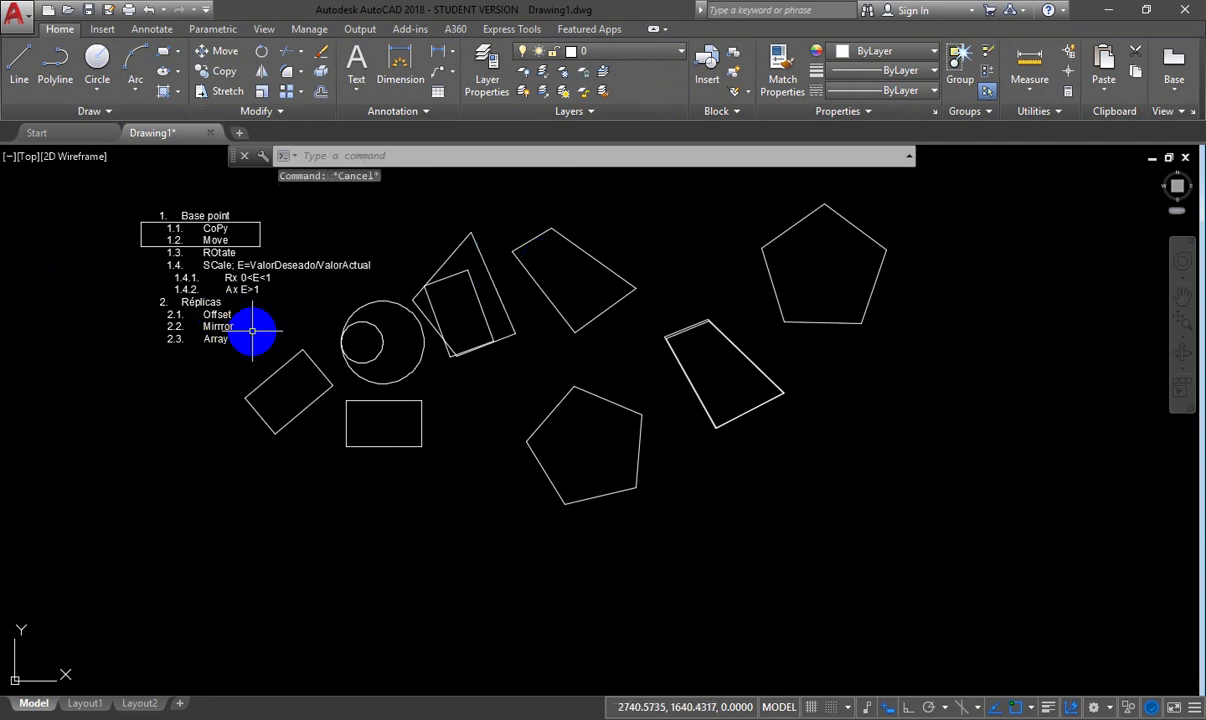
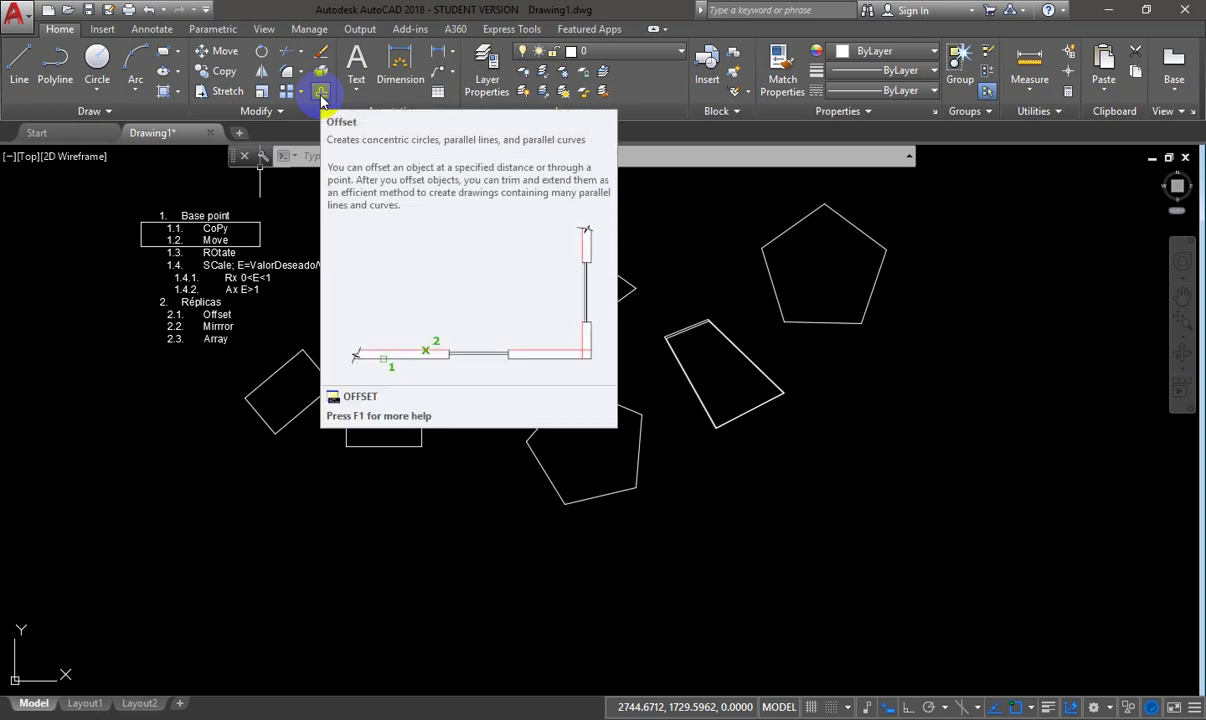
{"action": "left_click", "coordinate": [320, 93]}
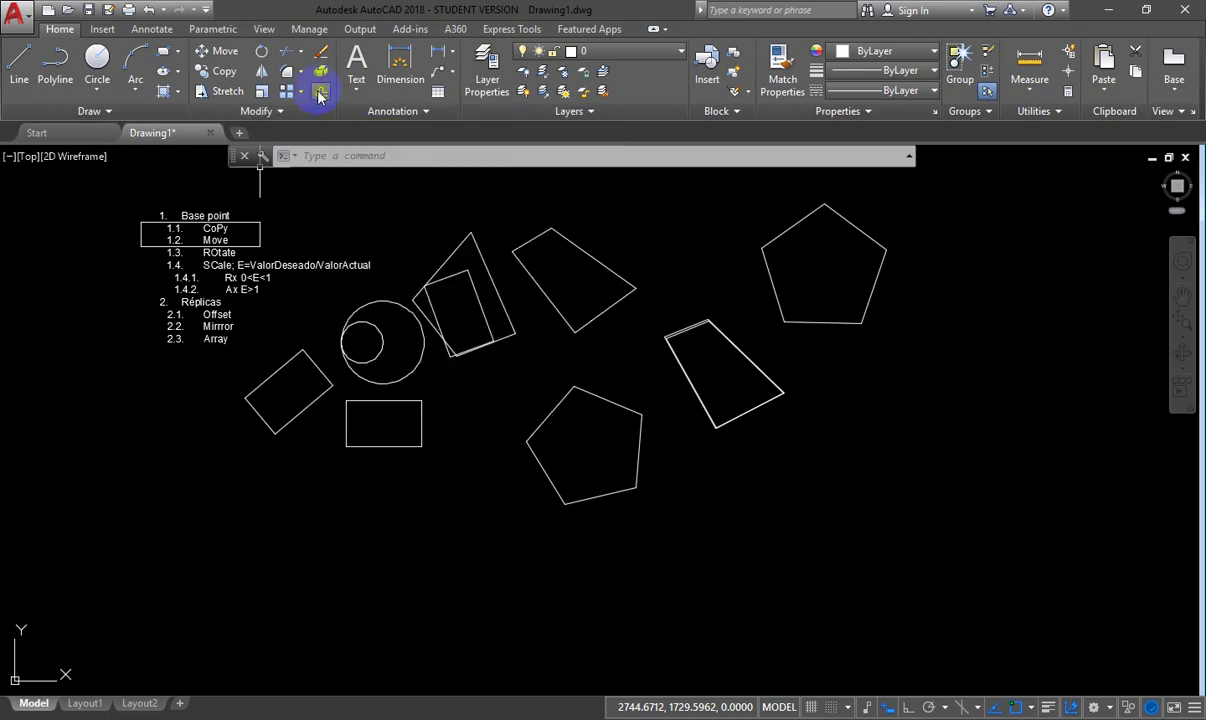
{"action": "left_click", "coordinate": [369, 303]}
{"action": "left_click", "coordinate": [352, 215]}
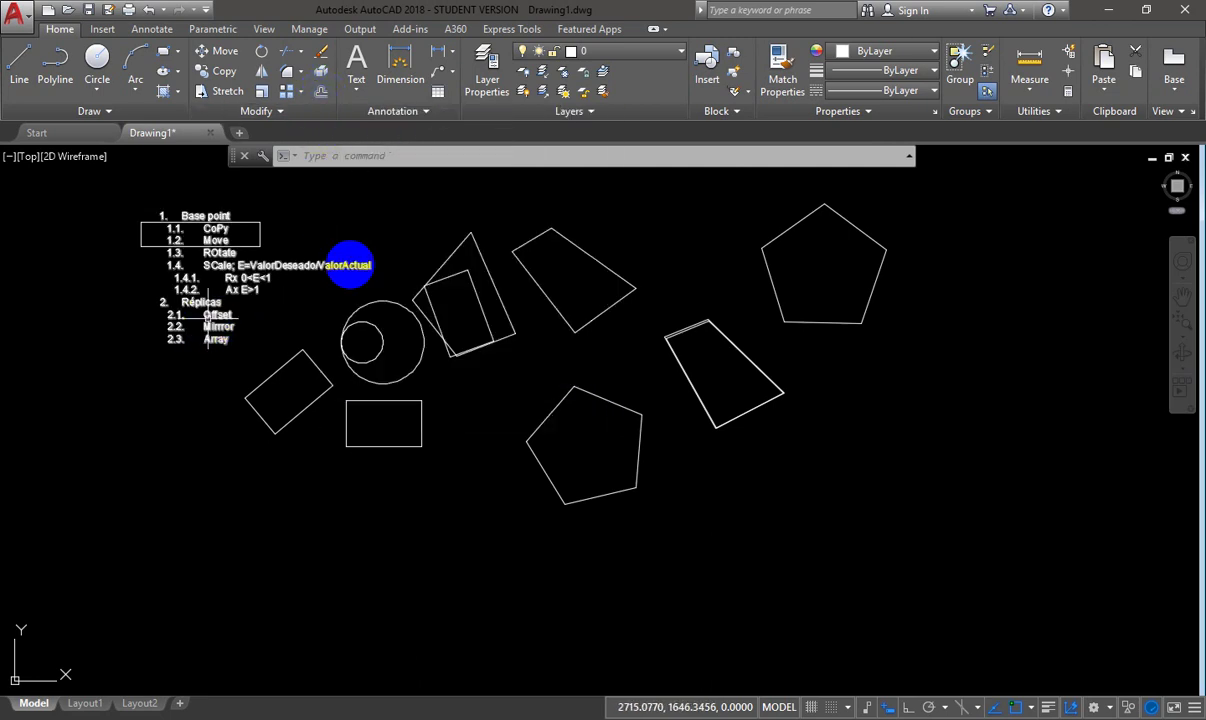
{"action": "left_click", "coordinate": [322, 92]}
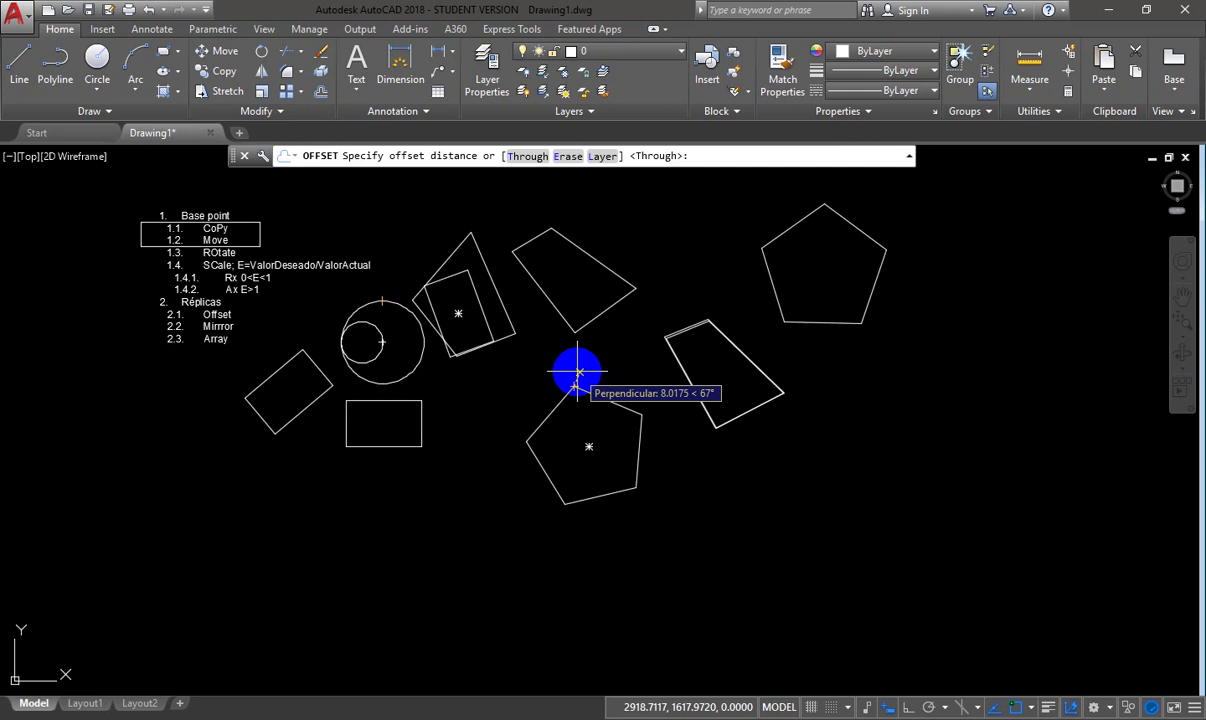
{"action": "left_click", "coordinate": [571, 278]}
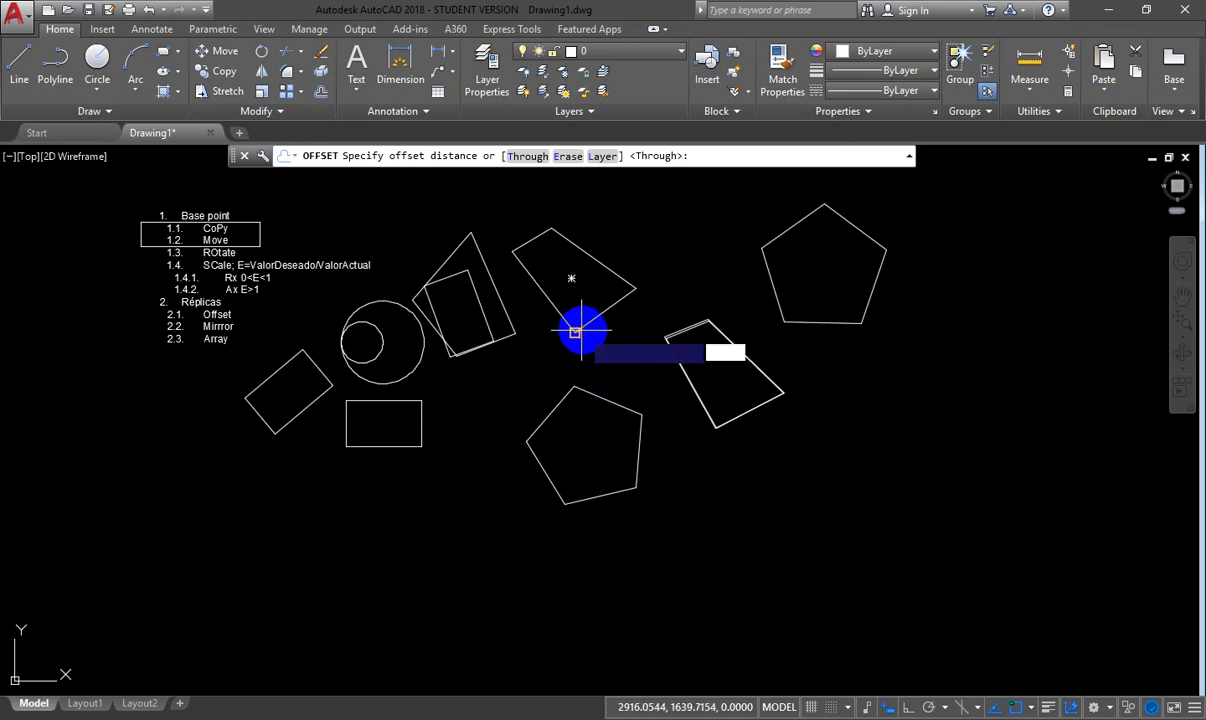
{"action": "left_click", "coordinate": [635, 288]}
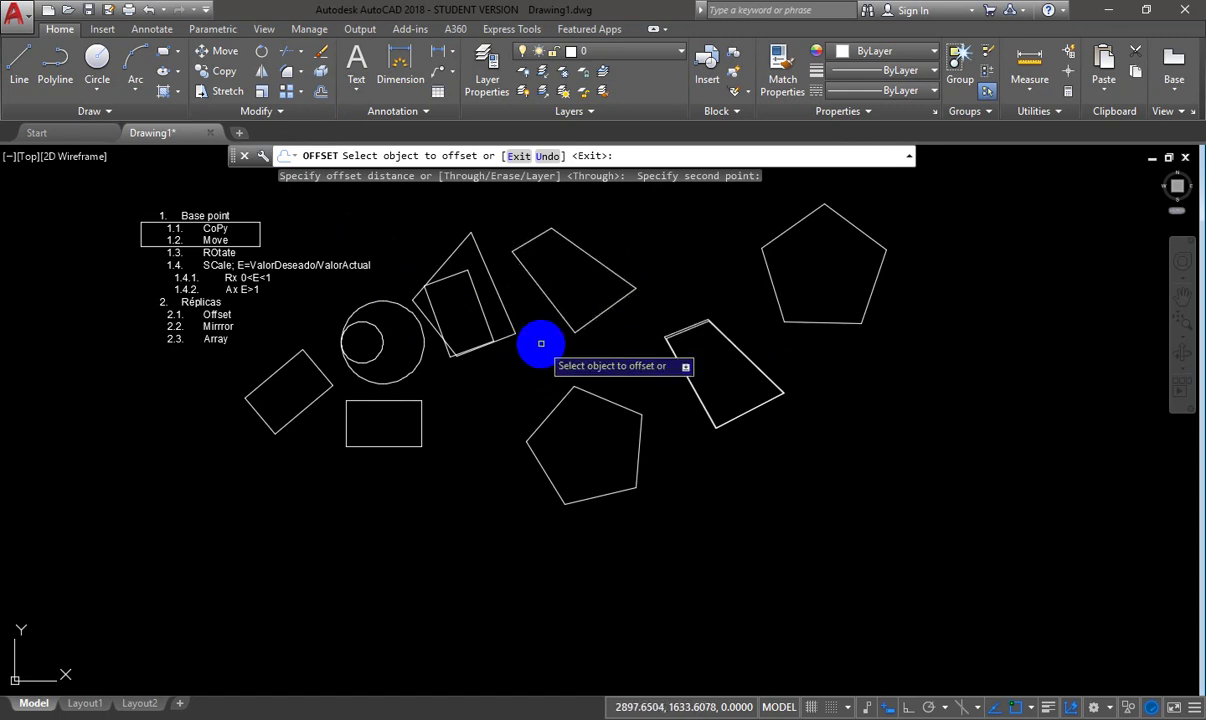
{"action": "key", "text": "Escape"}
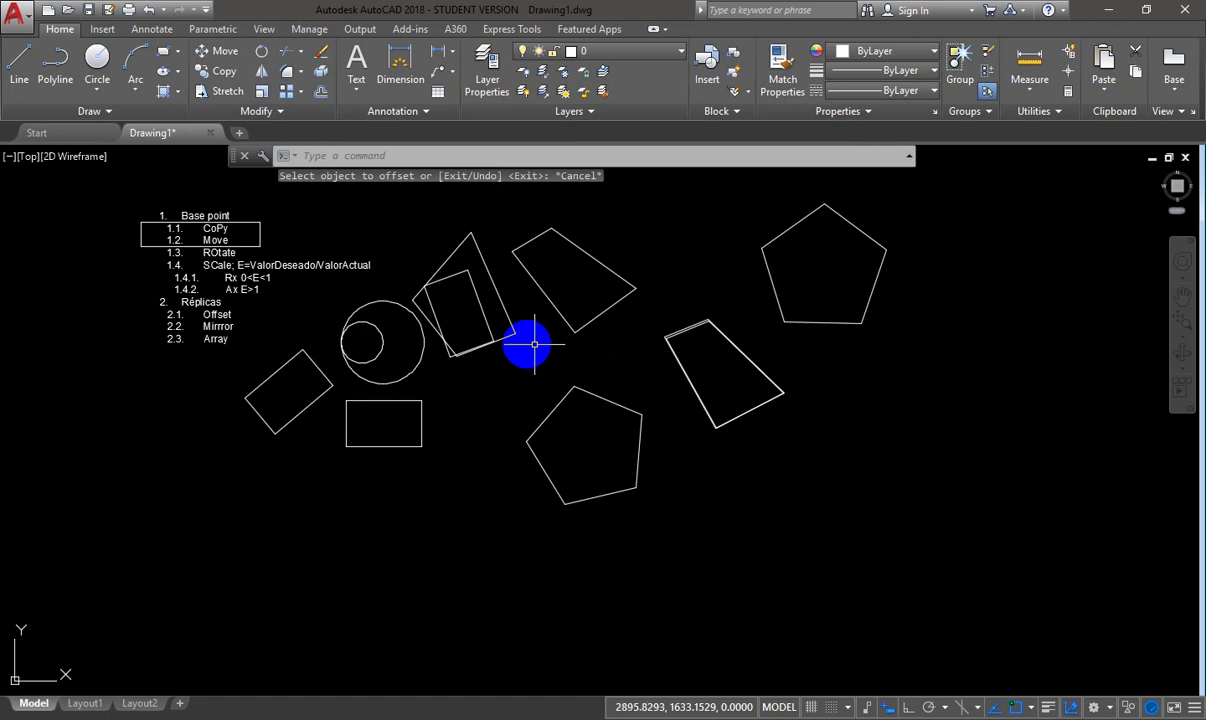
- Offset by 25 the long right edge of the quadrilateral around the tilted rectangle, placing the copy on its right side
{"action": "type", "text": "o"}
{"action": "key", "text": "Return"}
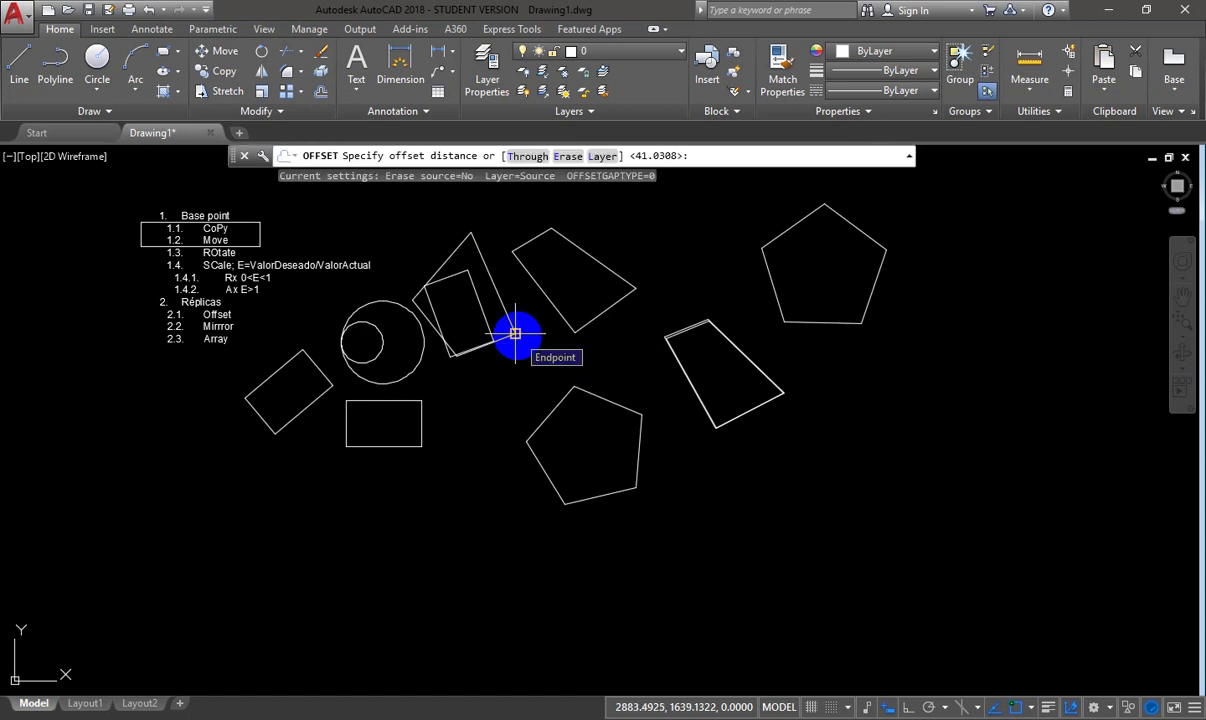
{"action": "type", "text": "25"}
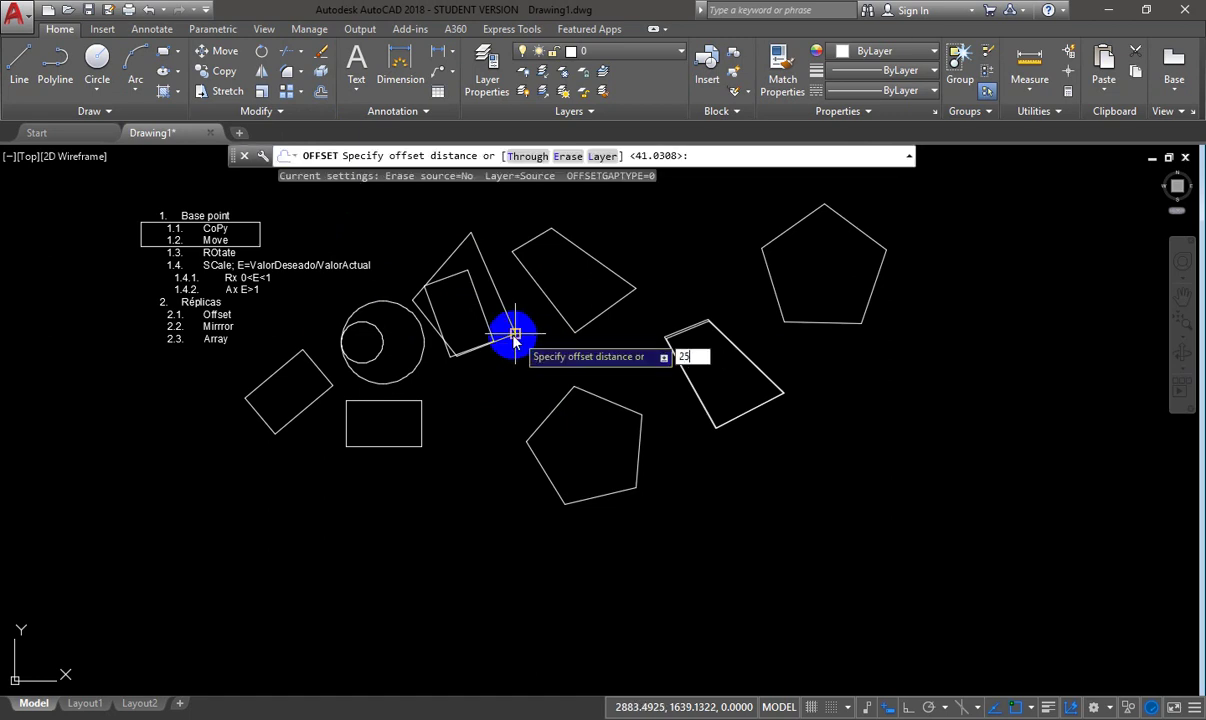
{"action": "key", "text": "Return"}
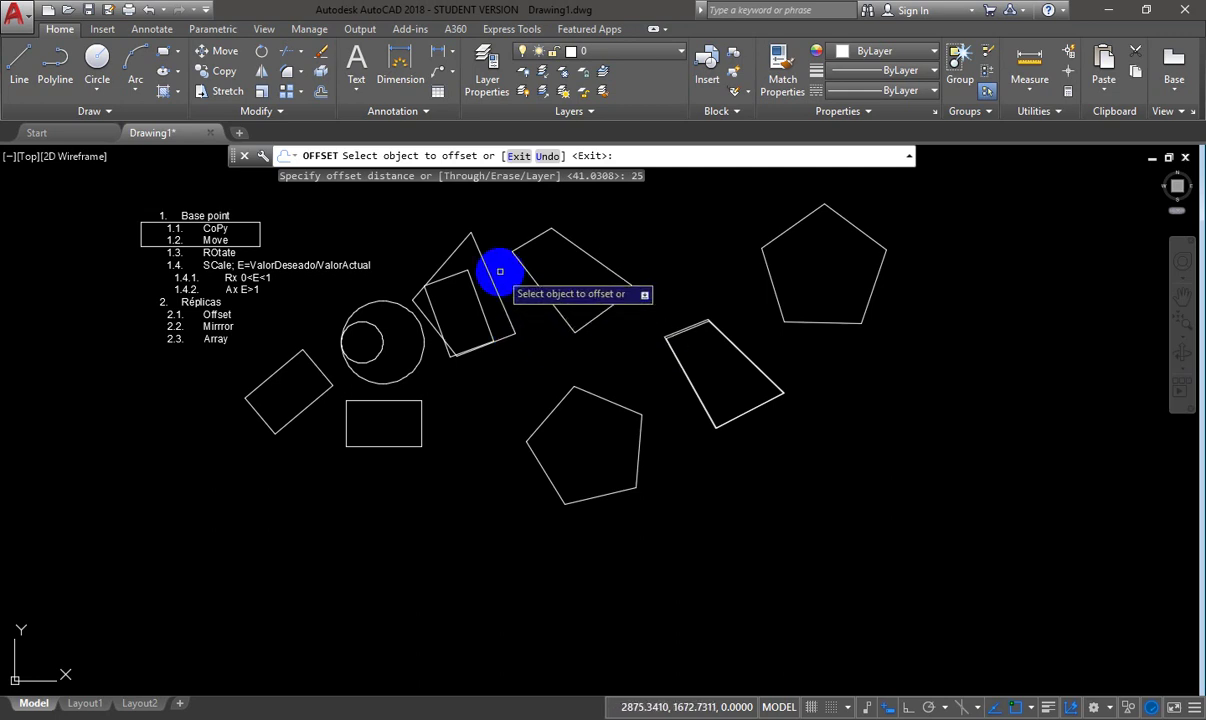
{"action": "scroll", "coordinate": [500, 271], "scroll_direction": "up", "scroll_amount": 2}
{"action": "middle_click_drag", "start_coordinate": [500, 271], "coordinate": [502, 331]}
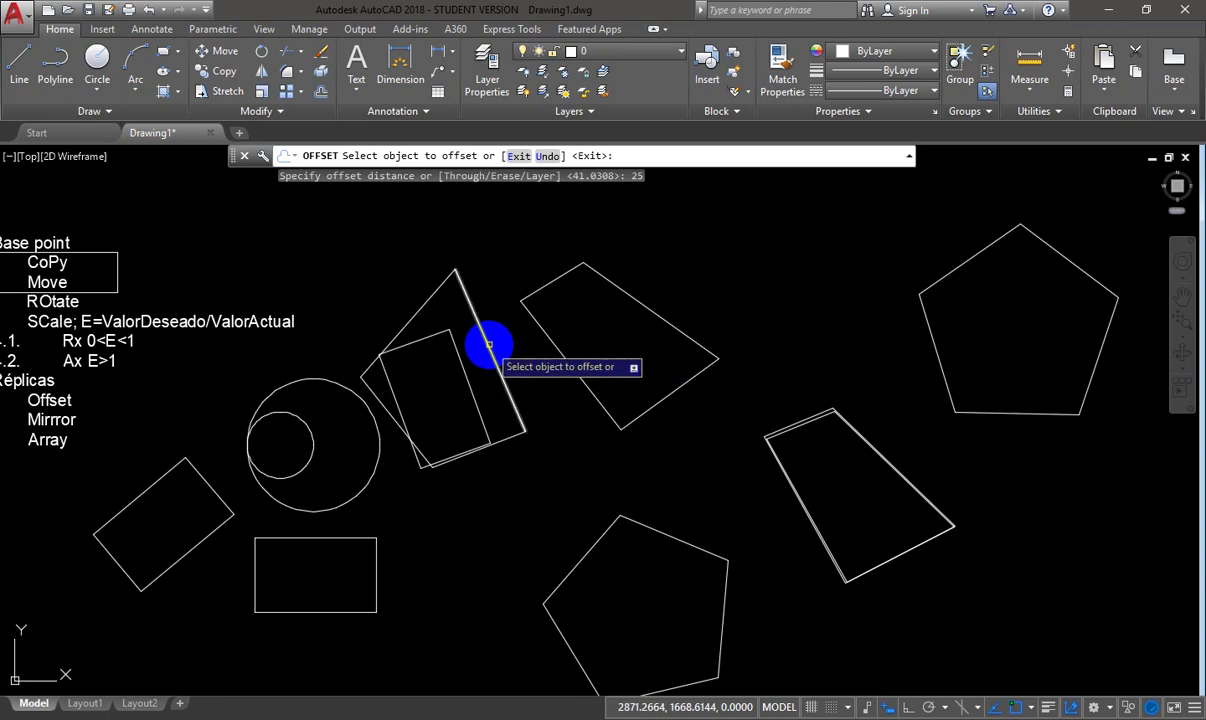
{"action": "left_click", "coordinate": [487, 343]}
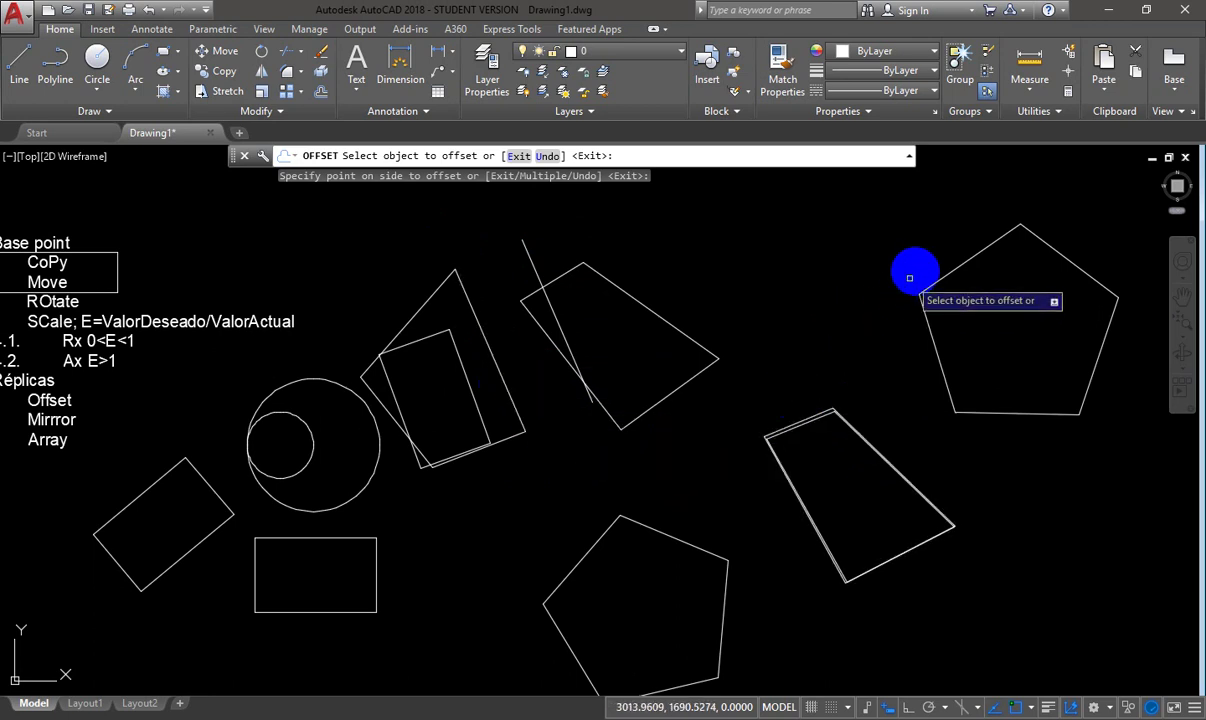
- Offset the upper-right pentagon outward by the same distance of 25
{"action": "left_click", "coordinate": [944, 276]}
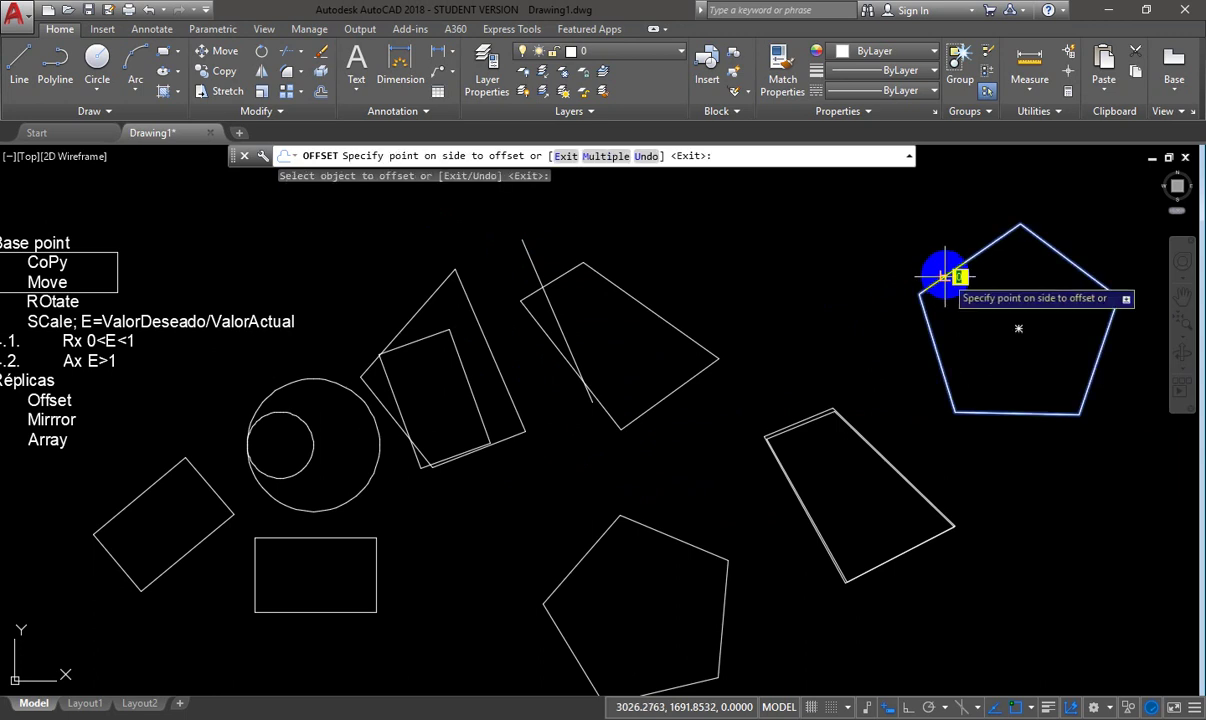
{"action": "left_click", "coordinate": [918, 262]}
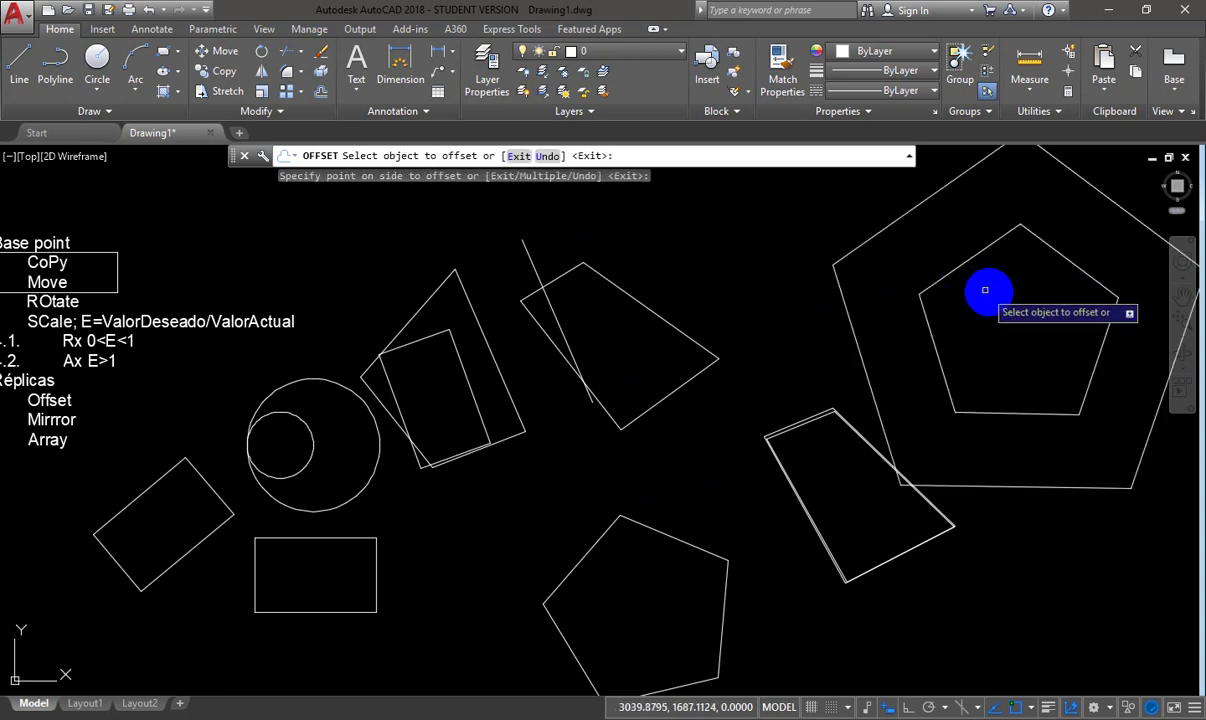
{"action": "scroll", "coordinate": [988, 283], "scroll_direction": "down", "scroll_amount": 3}
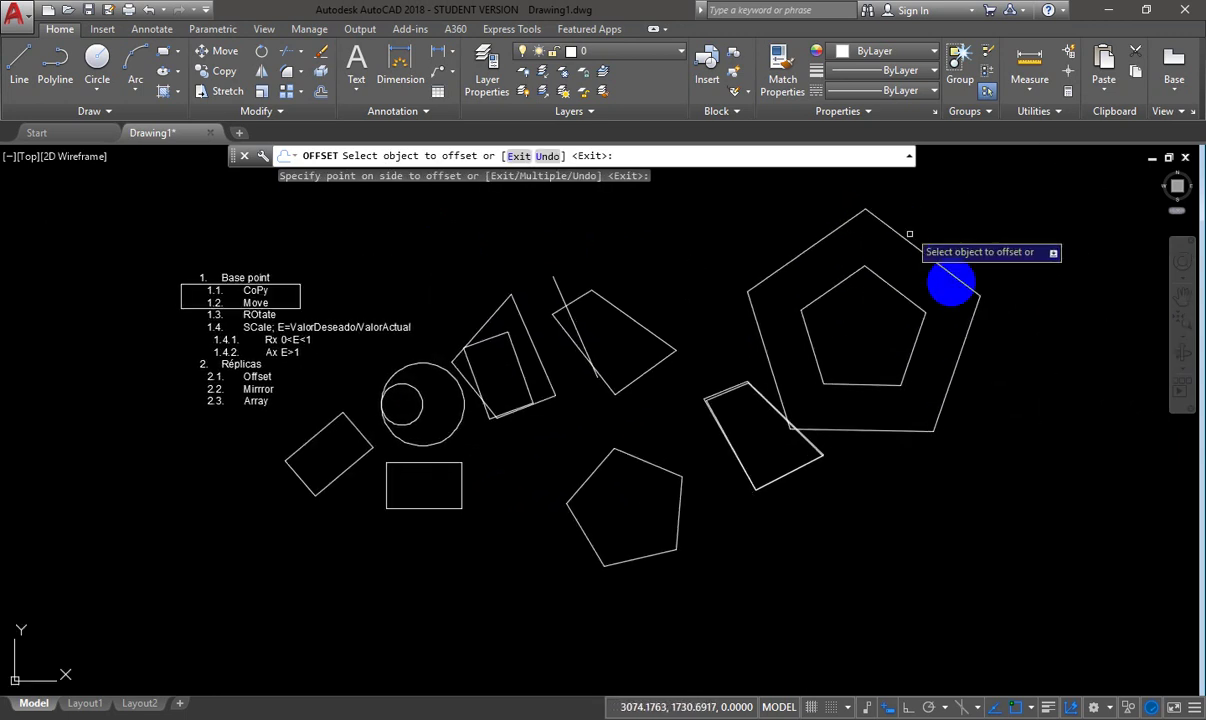
{"action": "left_click", "coordinate": [800, 432]}
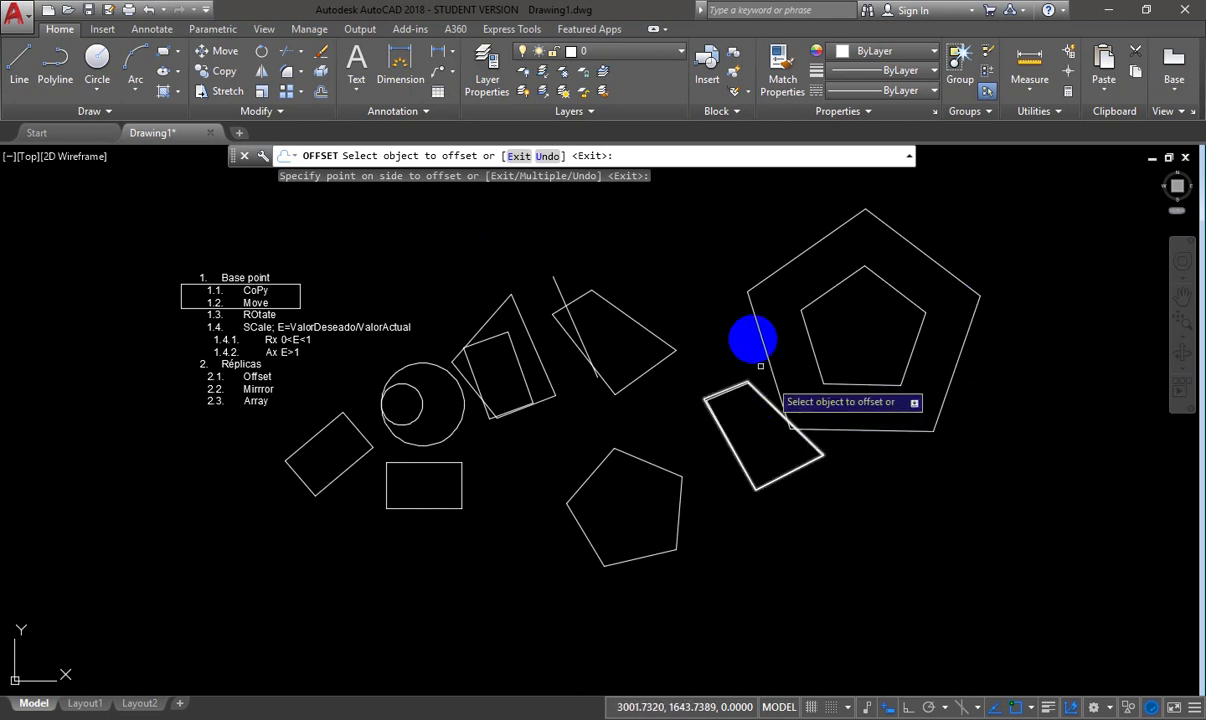
- Offset the larger of the two circles outward by 25
{"action": "left_click", "coordinate": [790, 260]}
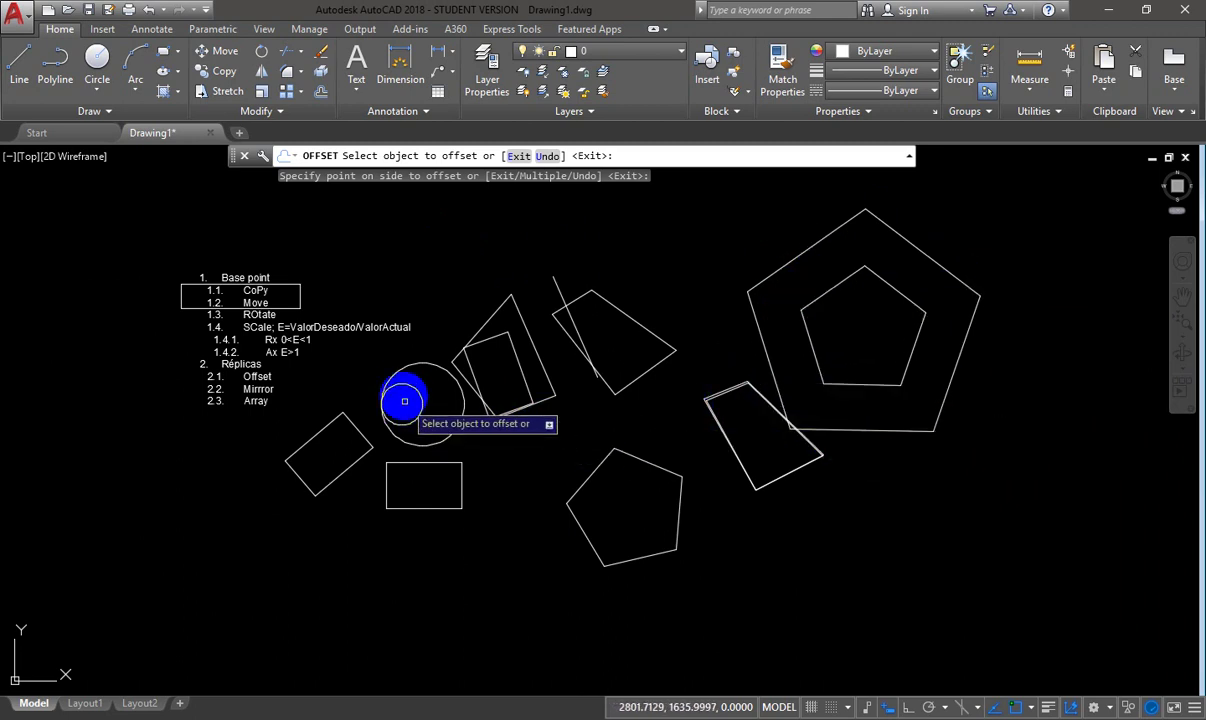
{"action": "scroll", "coordinate": [400, 366], "scroll_direction": "up", "scroll_amount": 2}
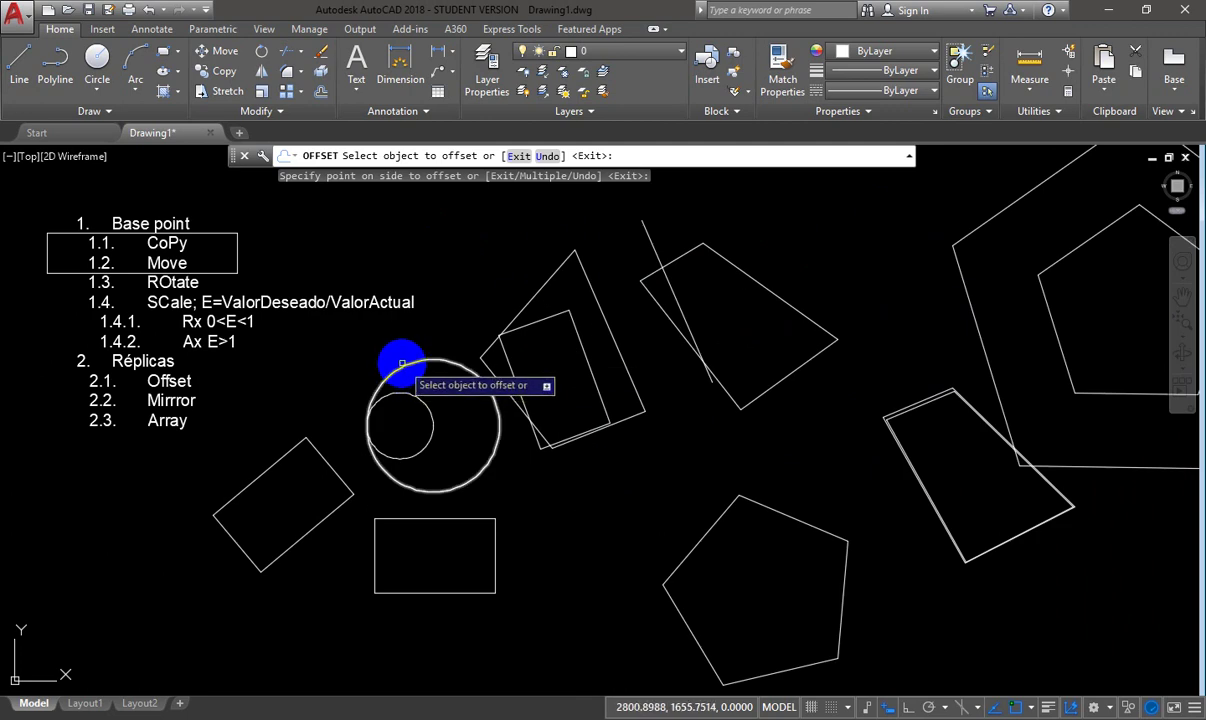
{"action": "left_click", "coordinate": [399, 365]}
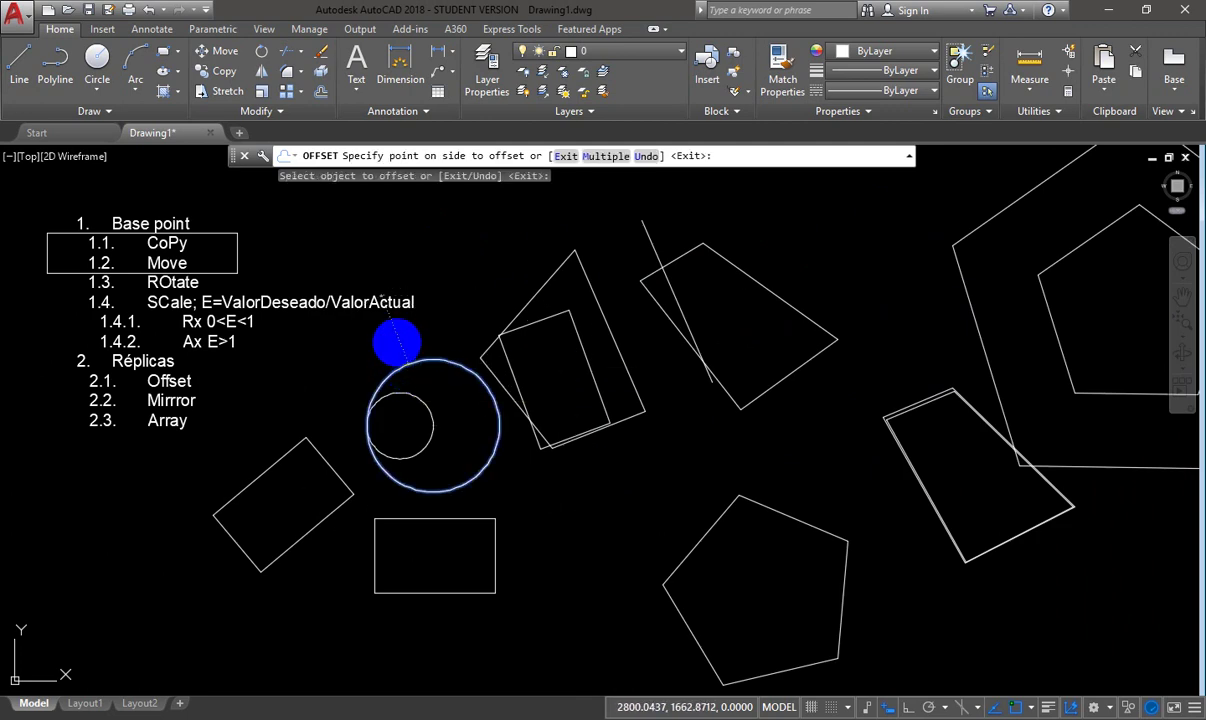
{"action": "left_click", "coordinate": [397, 340]}
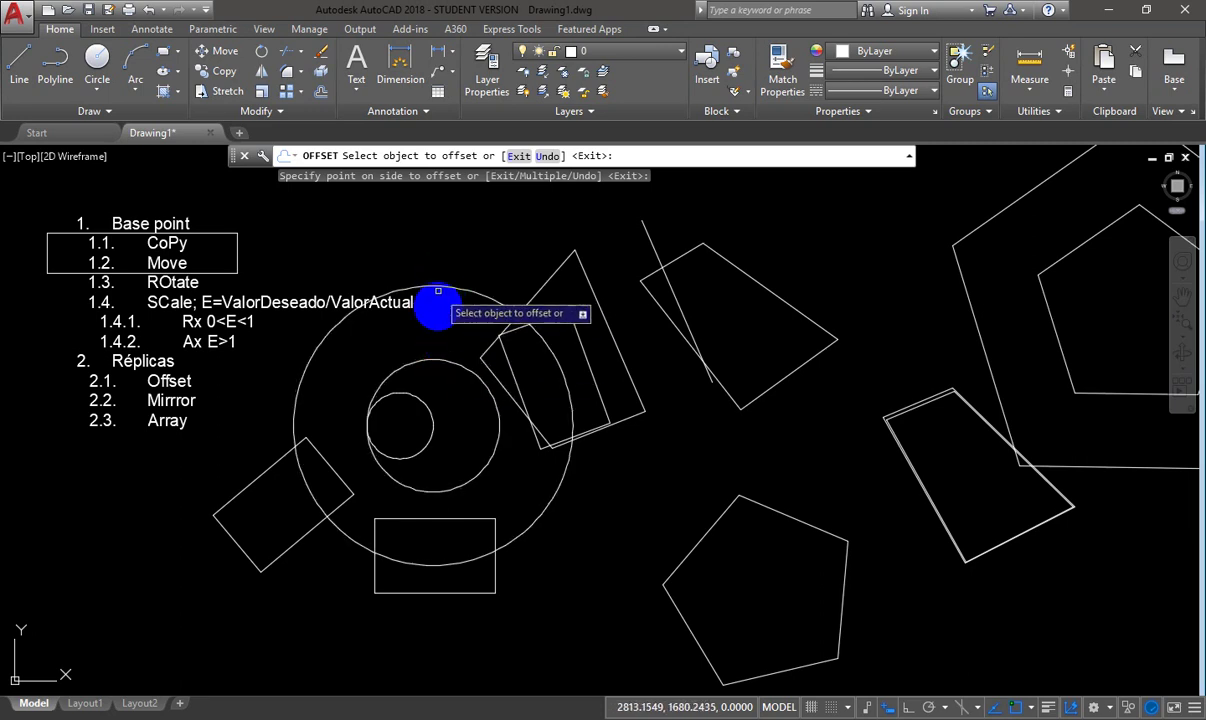
- Try to offset the same circle inward by 25
{"action": "left_click", "coordinate": [444, 361]}
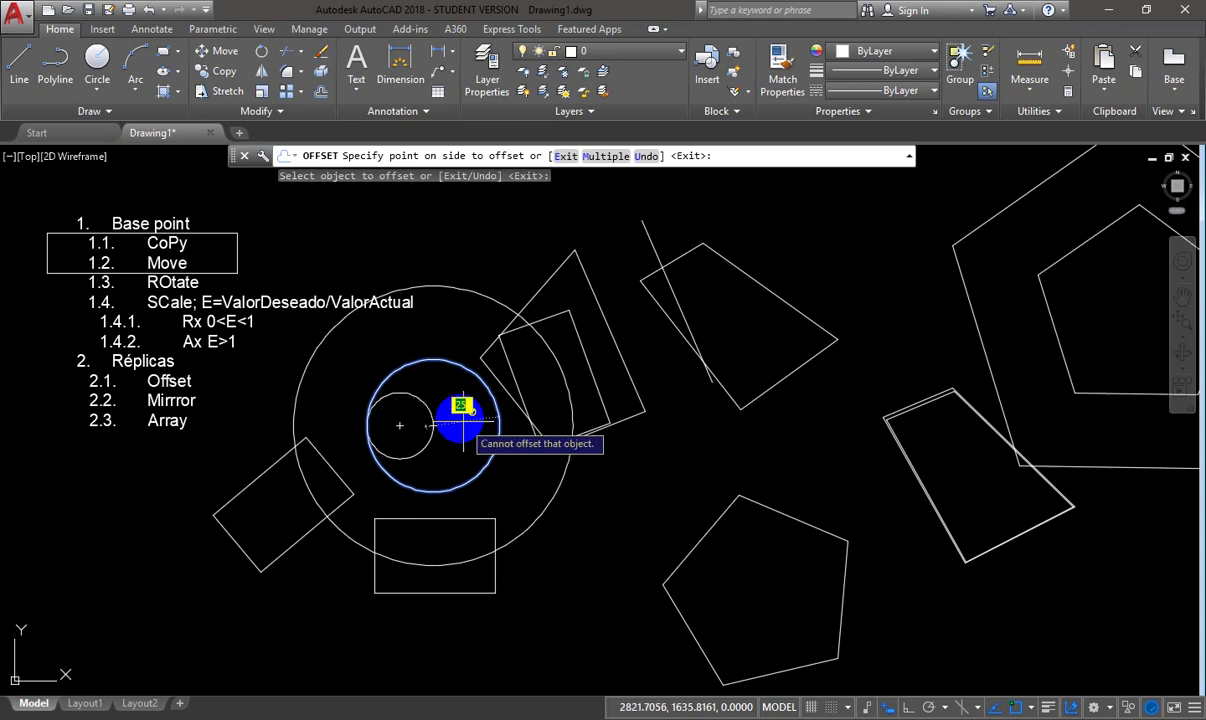
{"action": "key", "text": "Escape"}
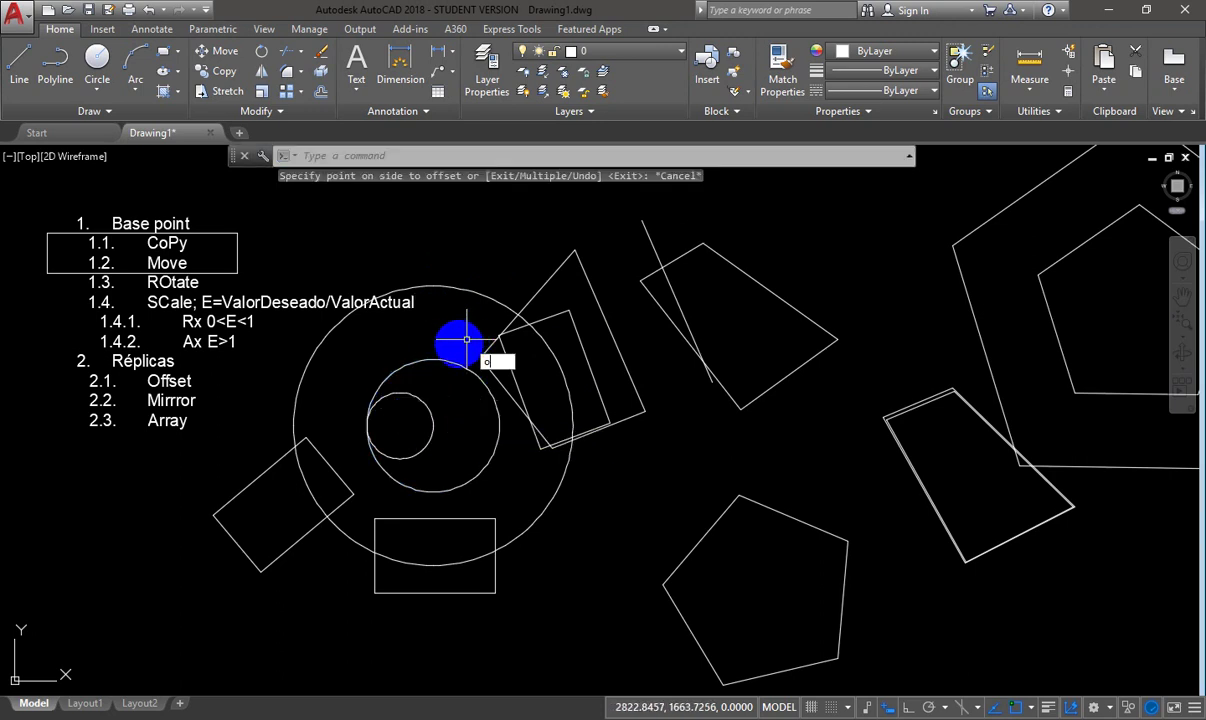
{"action": "key", "text": "Return"}
{"action": "key", "text": "Return"}
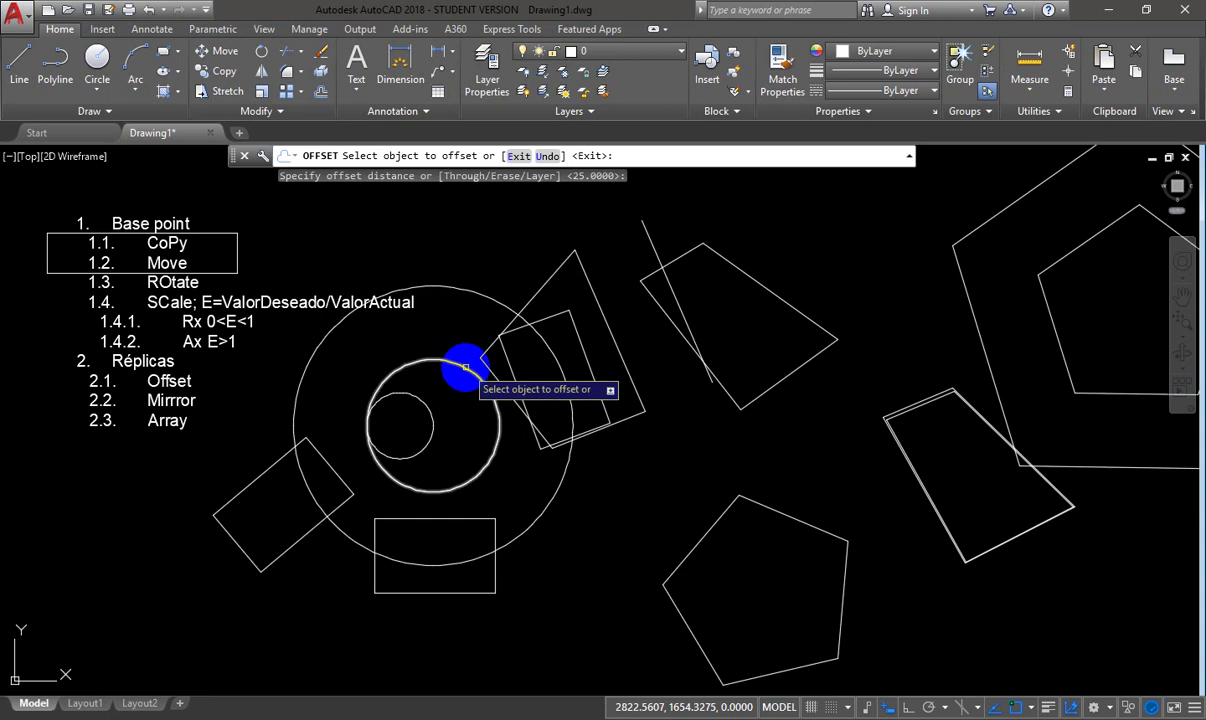
{"action": "left_click", "coordinate": [466, 367]}
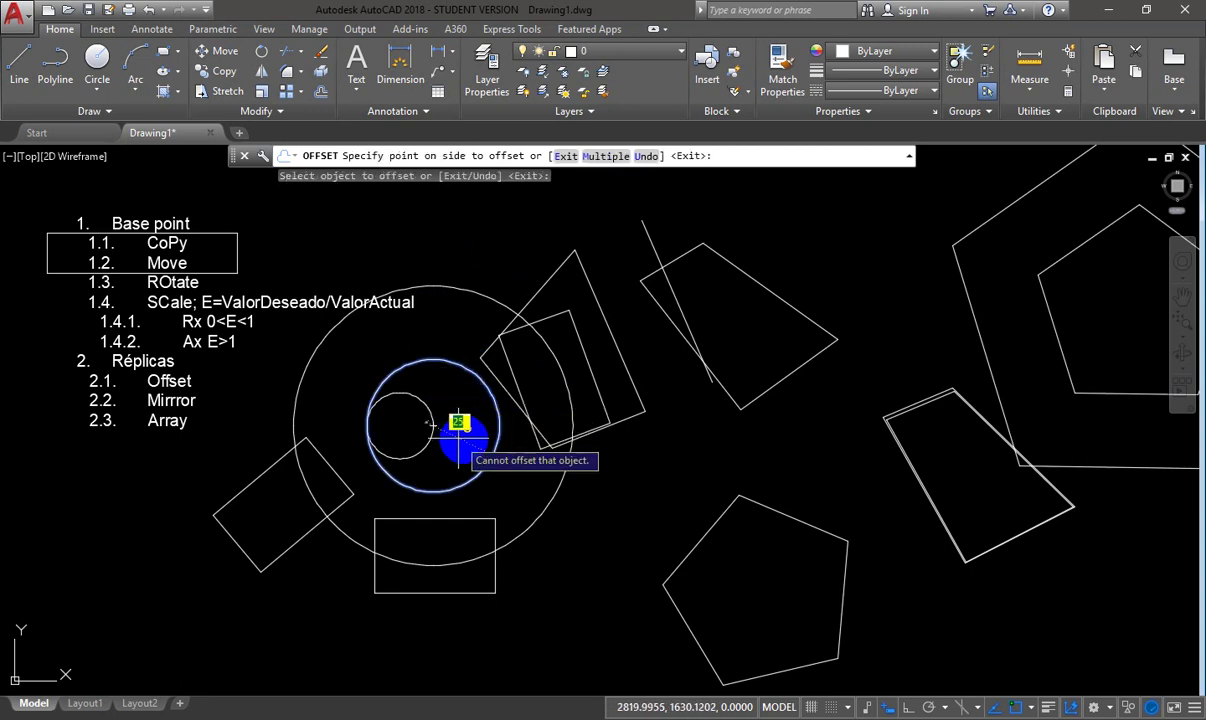
{"action": "key", "text": "Escape"}
{"action": "scroll", "coordinate": [656, 405], "scroll_direction": "down", "scroll_amount": 2}
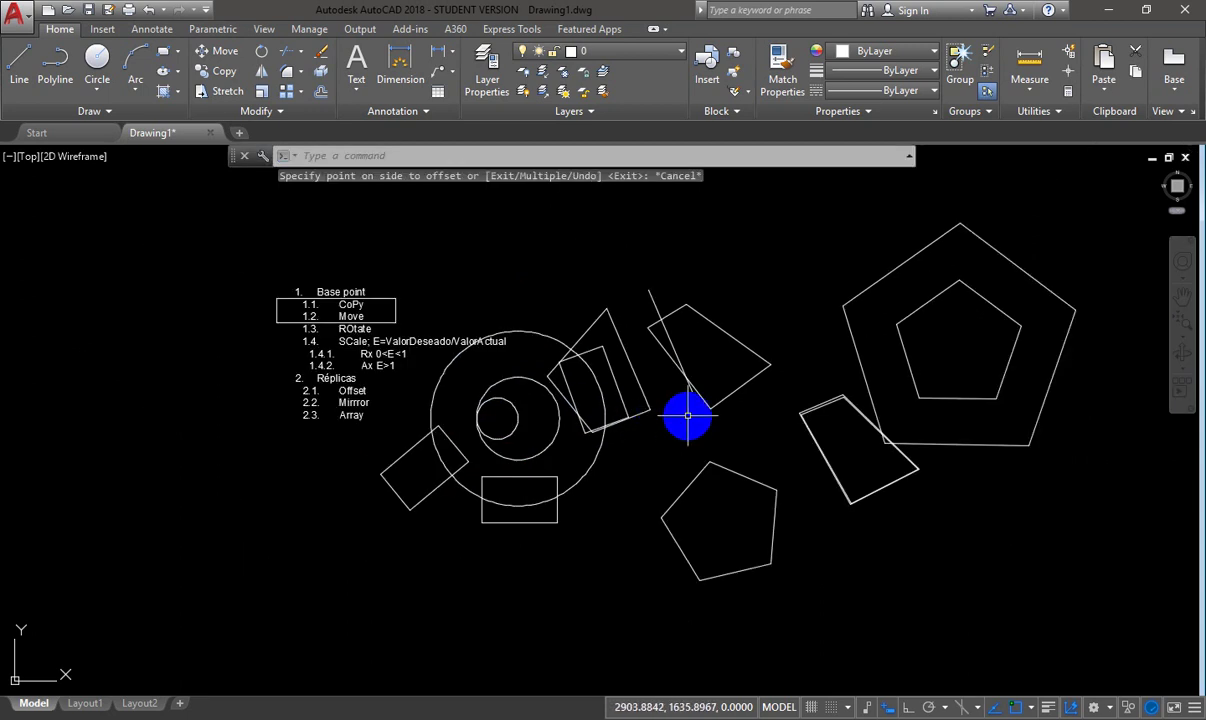
- Offset the upper-left edge of the quadrilateral around the tilted rectangle outward by 4 with the Multiple option, making ten parallel copies
{"action": "mouse_move", "coordinate": [655, 406]}
{"action": "middle_mouse_down"}
{"action": "mouse_move", "coordinate": [592, 360]}
{"action": "mouse_move", "coordinate": [522, 342]}
{"action": "middle_mouse_up"}
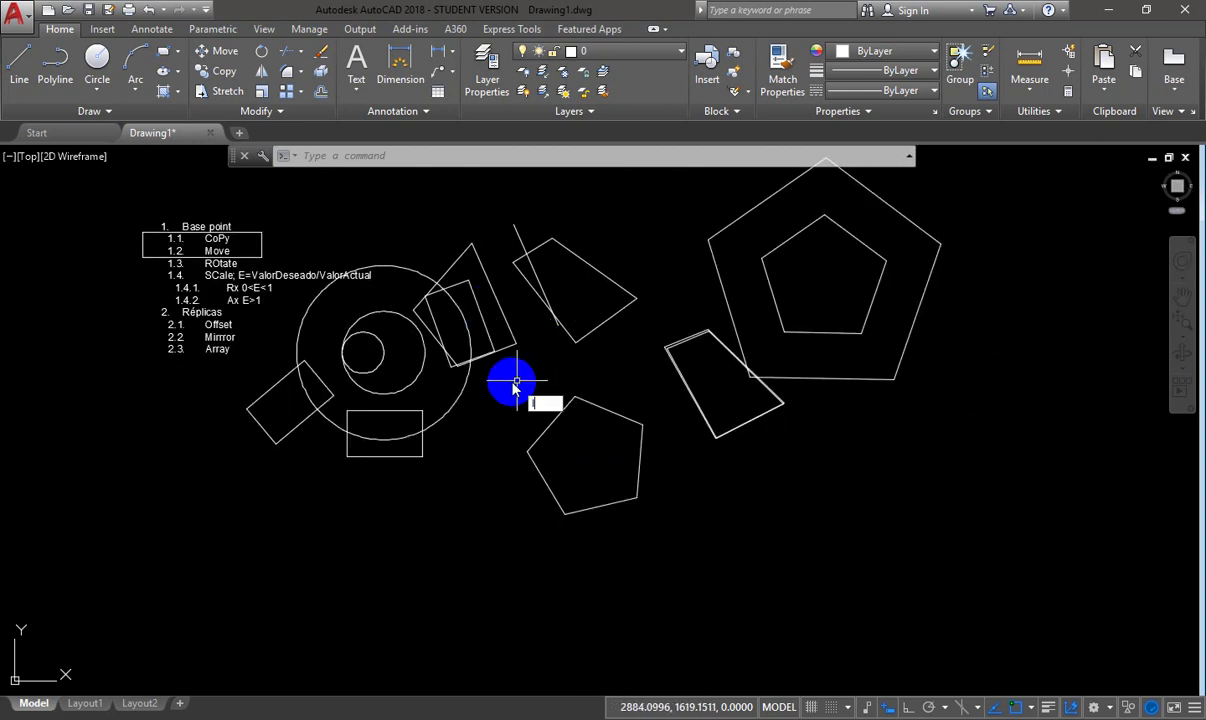
{"action": "key", "text": "Escape"}
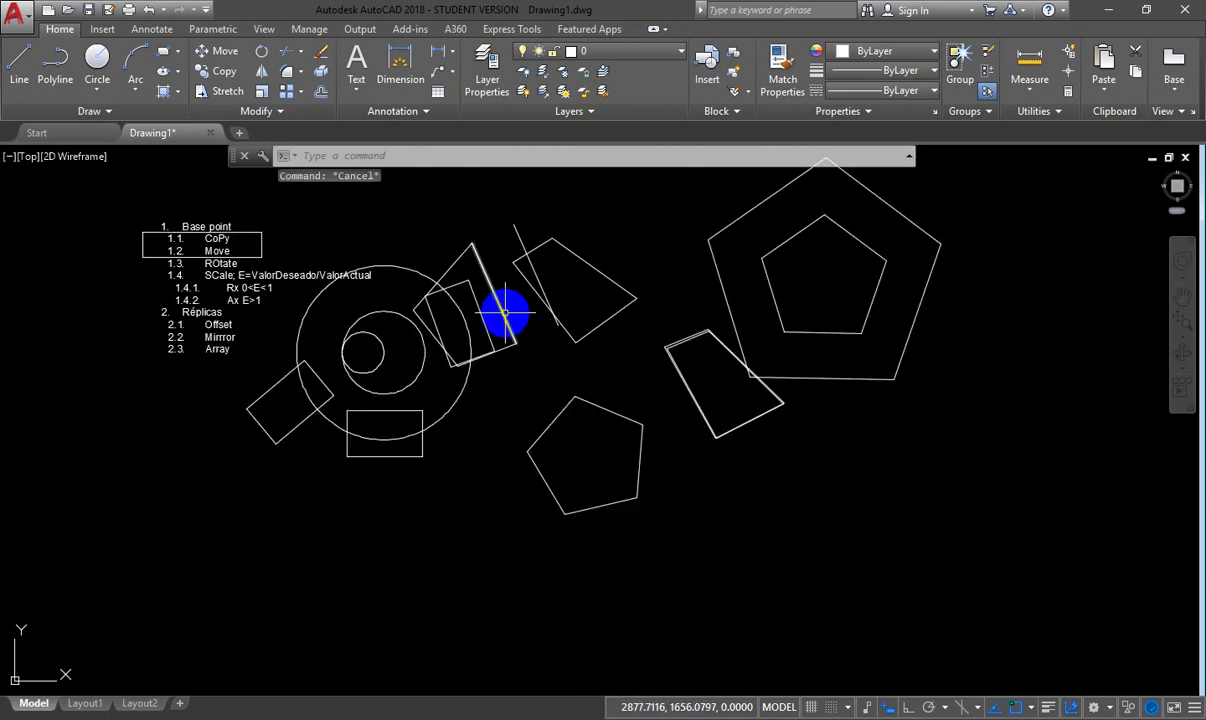
{"action": "scroll", "coordinate": [505, 313], "scroll_direction": "up", "scroll_amount": 2}
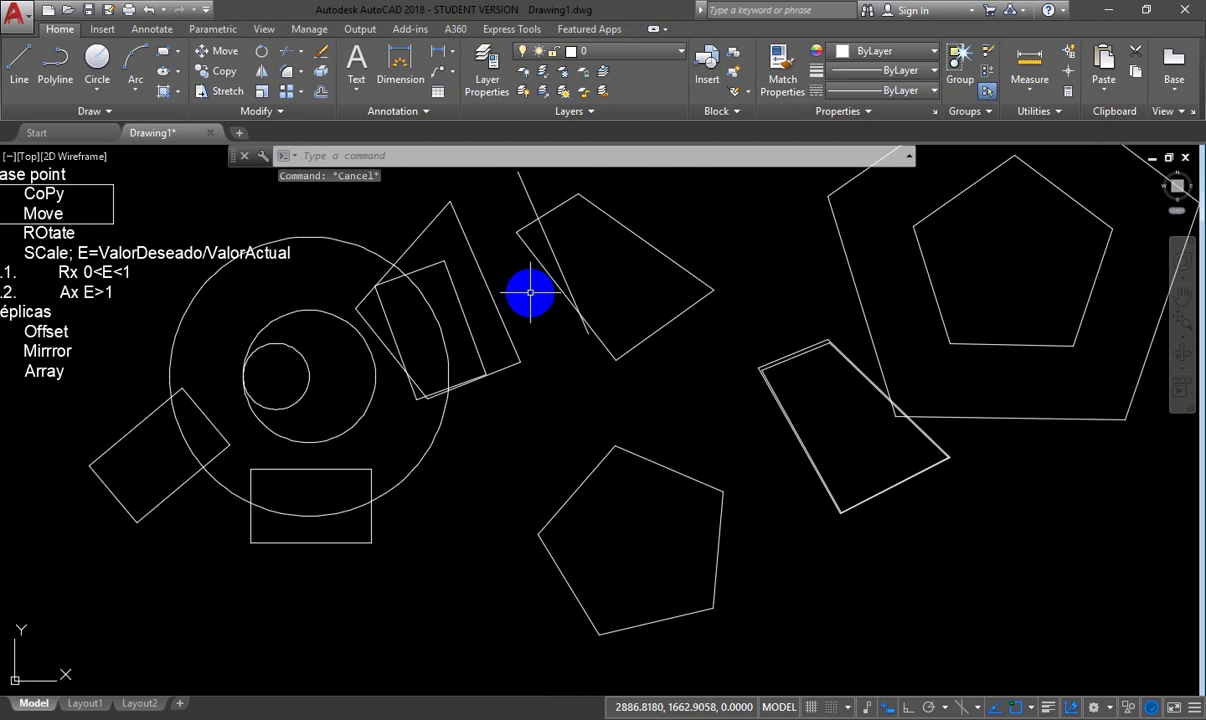
{"action": "key", "text": "Return"}
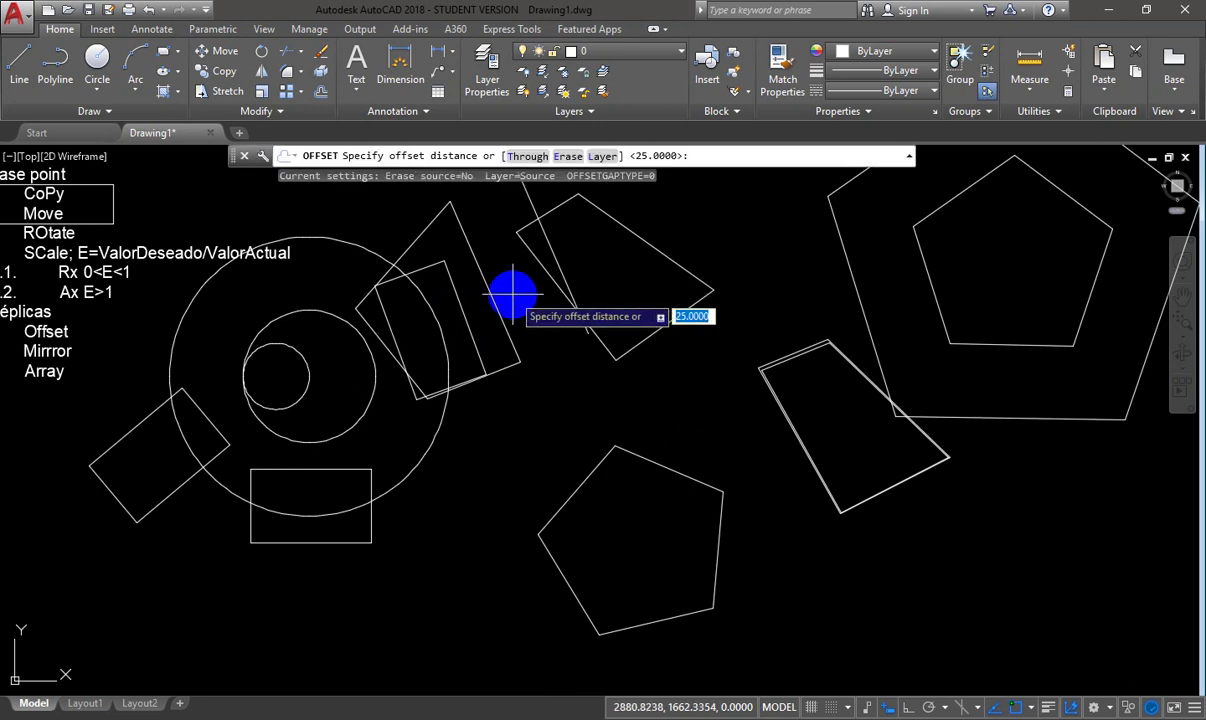
{"action": "key", "text": "Return"}
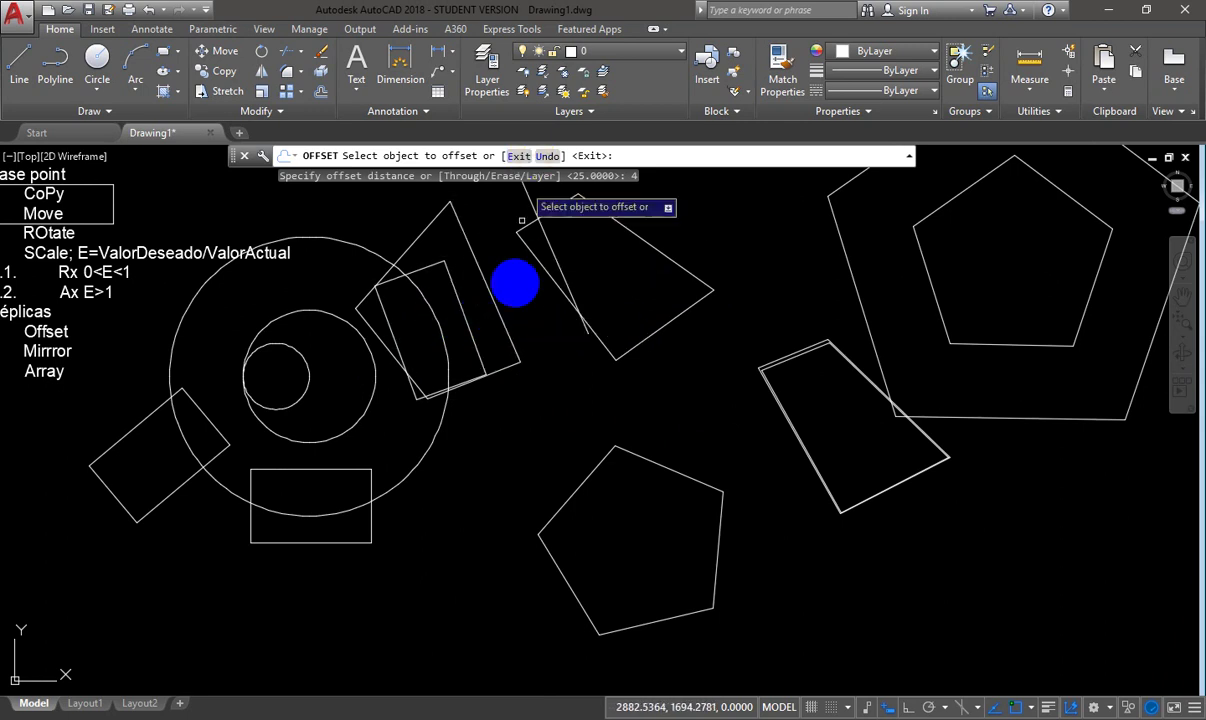
{"action": "scroll", "coordinate": [511, 283], "scroll_direction": "down", "scroll_amount": 2}
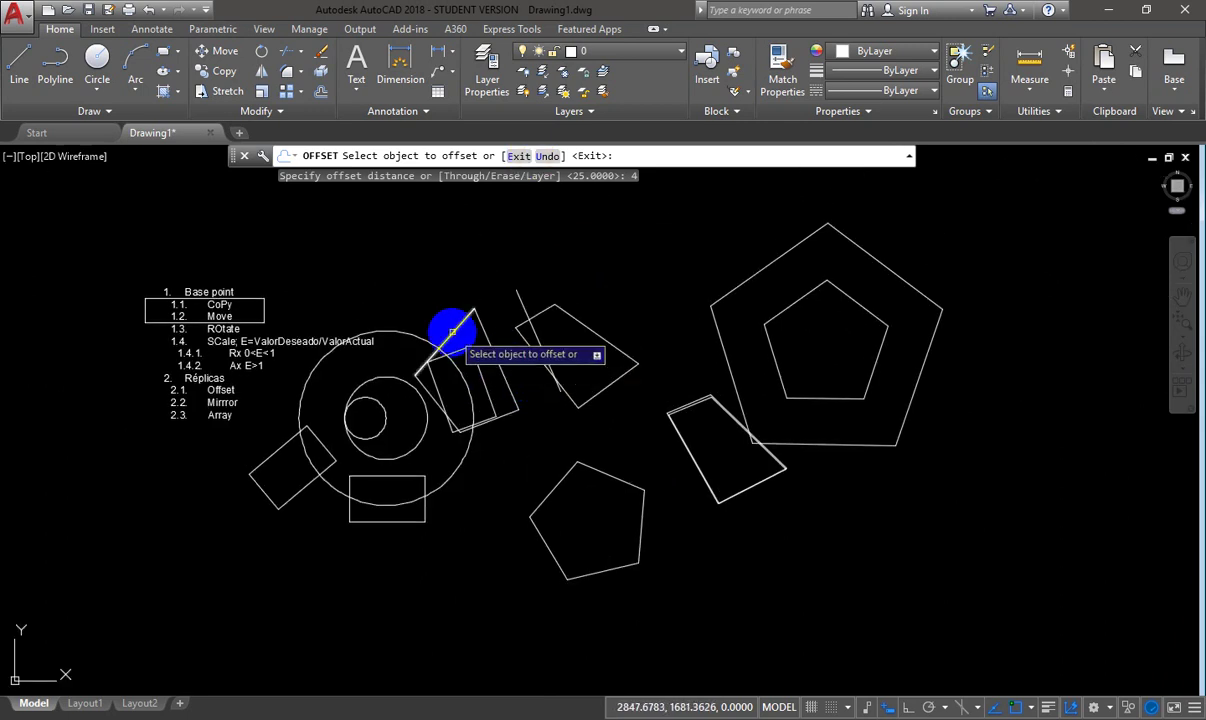
{"action": "left_click", "coordinate": [470, 348]}
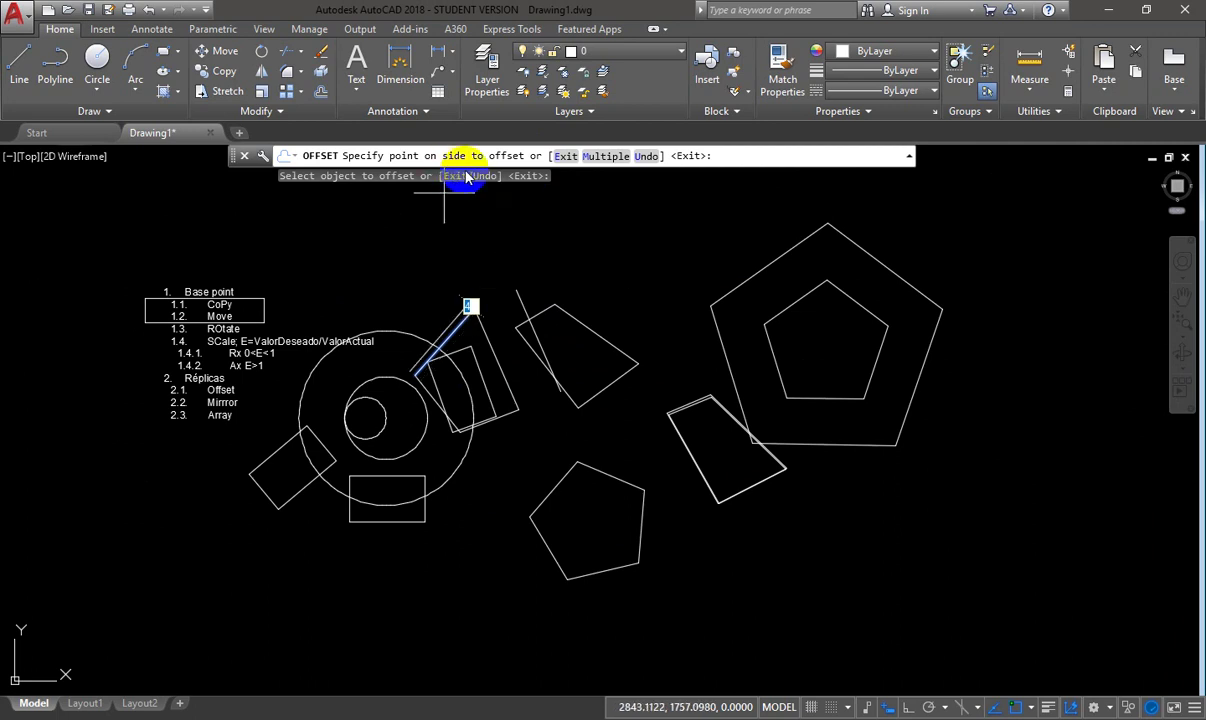
{"action": "left_click", "coordinate": [605, 157]}
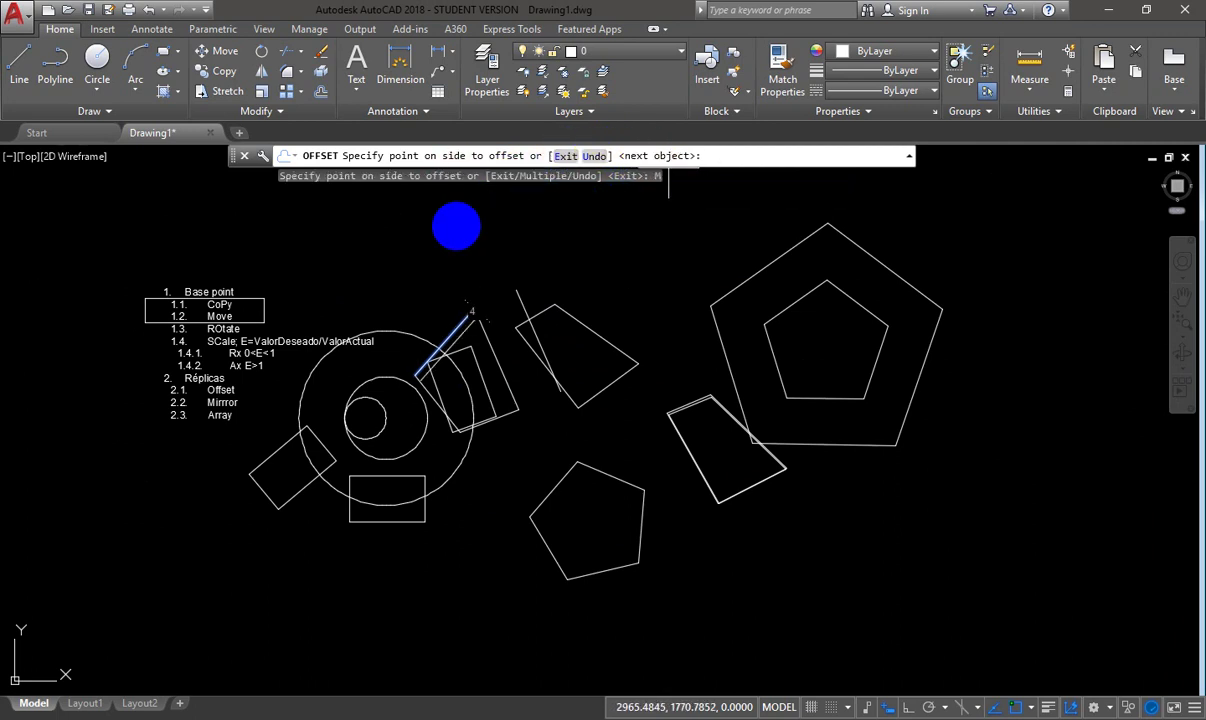
{"action": "left_click", "coordinate": [427, 250]}
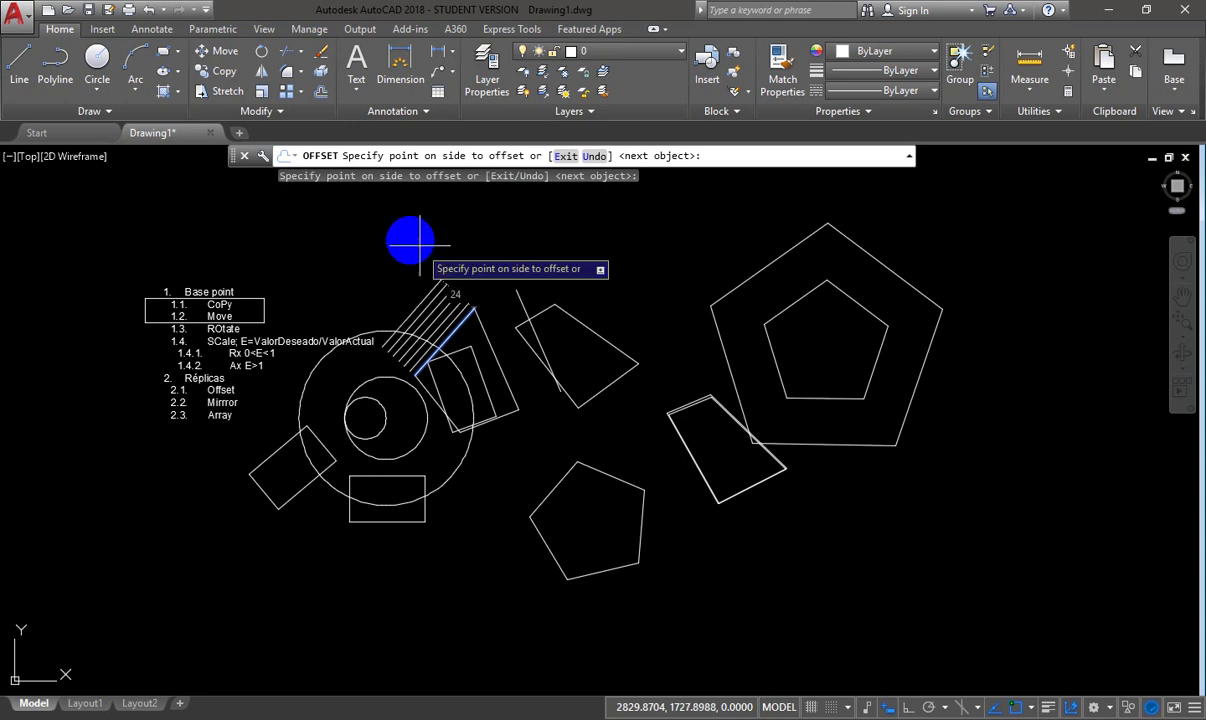
{"action": "left_click", "coordinate": [410, 238]}
{"action": "left_click", "coordinate": [412, 234]}
{"action": "left_click", "coordinate": [402, 232]}
{"action": "left_click", "coordinate": [404, 237]}
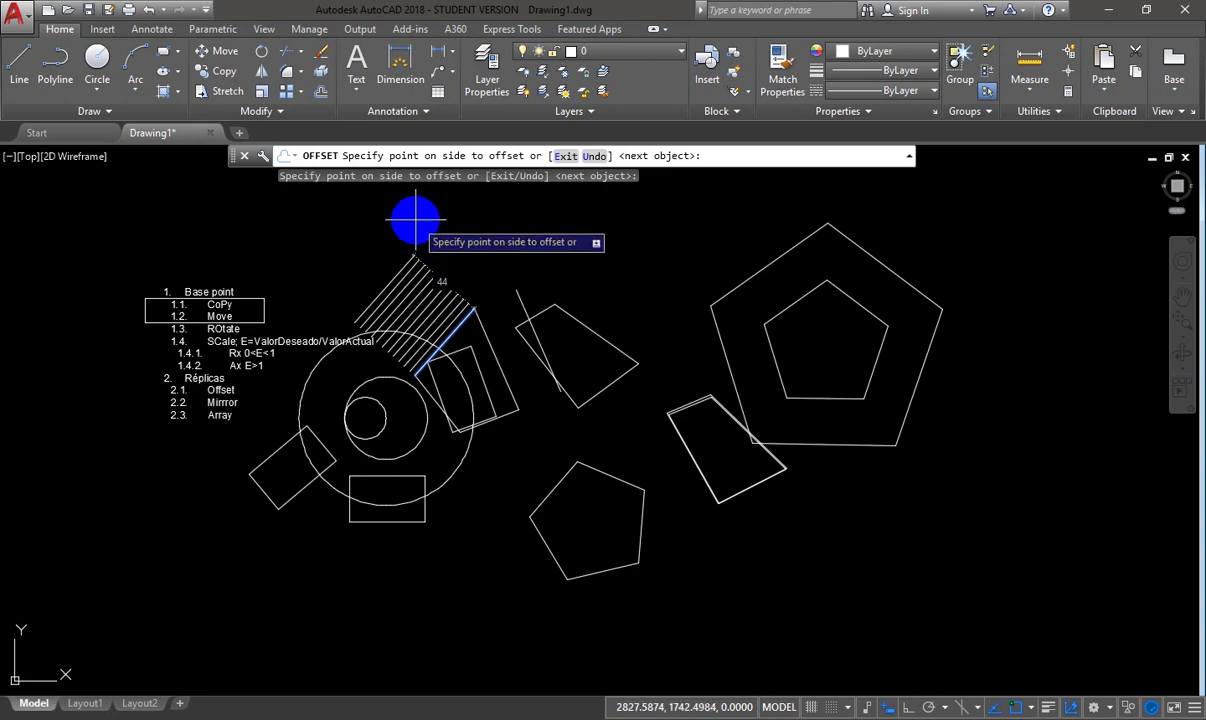
{"action": "key", "text": "Return"}
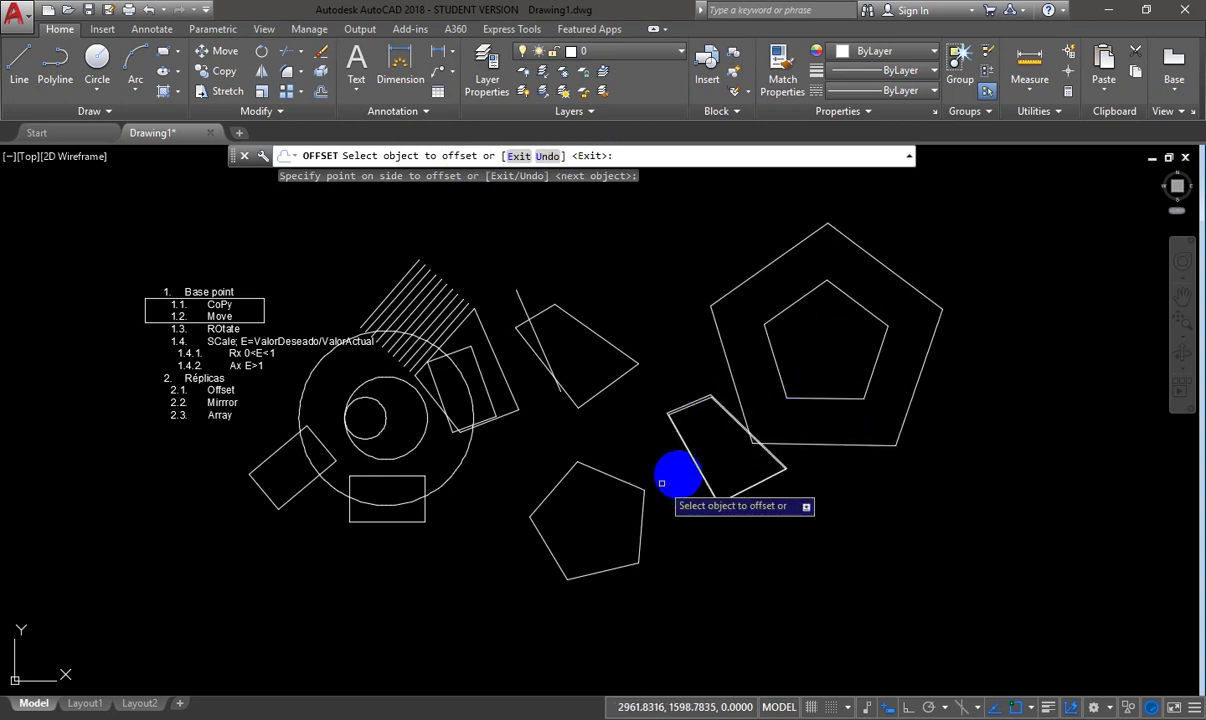
- Offset the quadrilateral crossed by the loose line outward repeatedly at spacing 4, making three concentric copies
{"action": "left_click", "coordinate": [612, 343]}
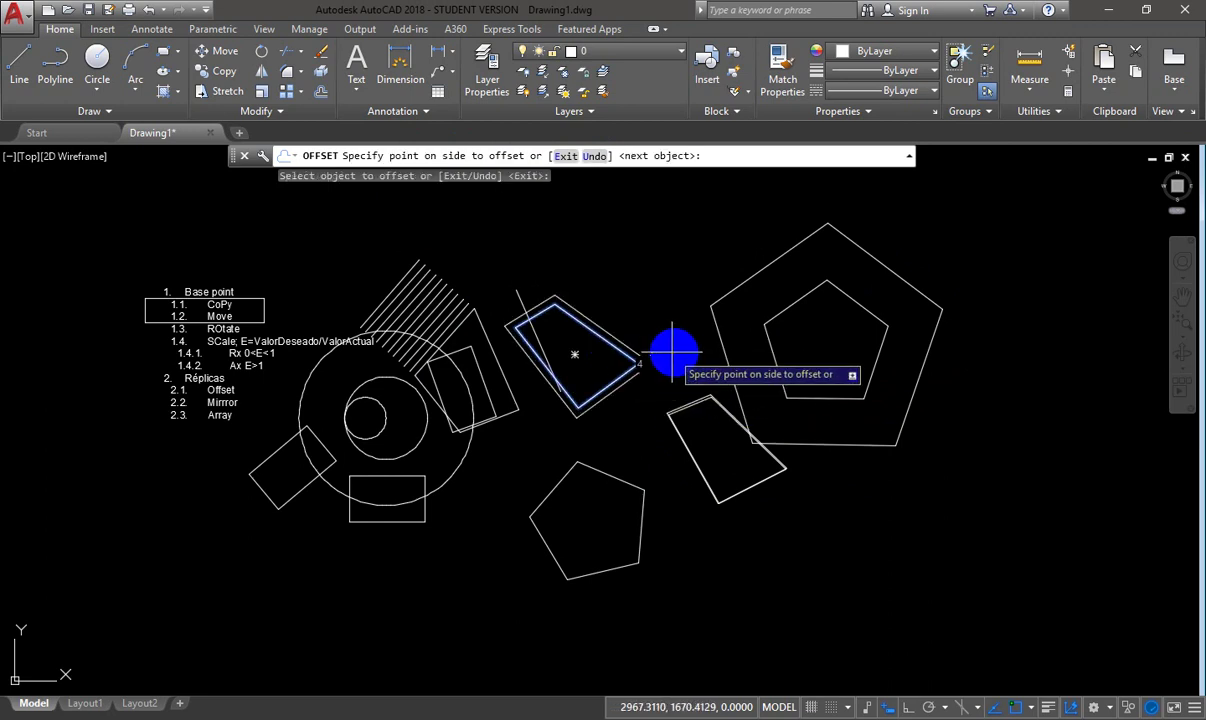
{"action": "left_click", "coordinate": [647, 289]}
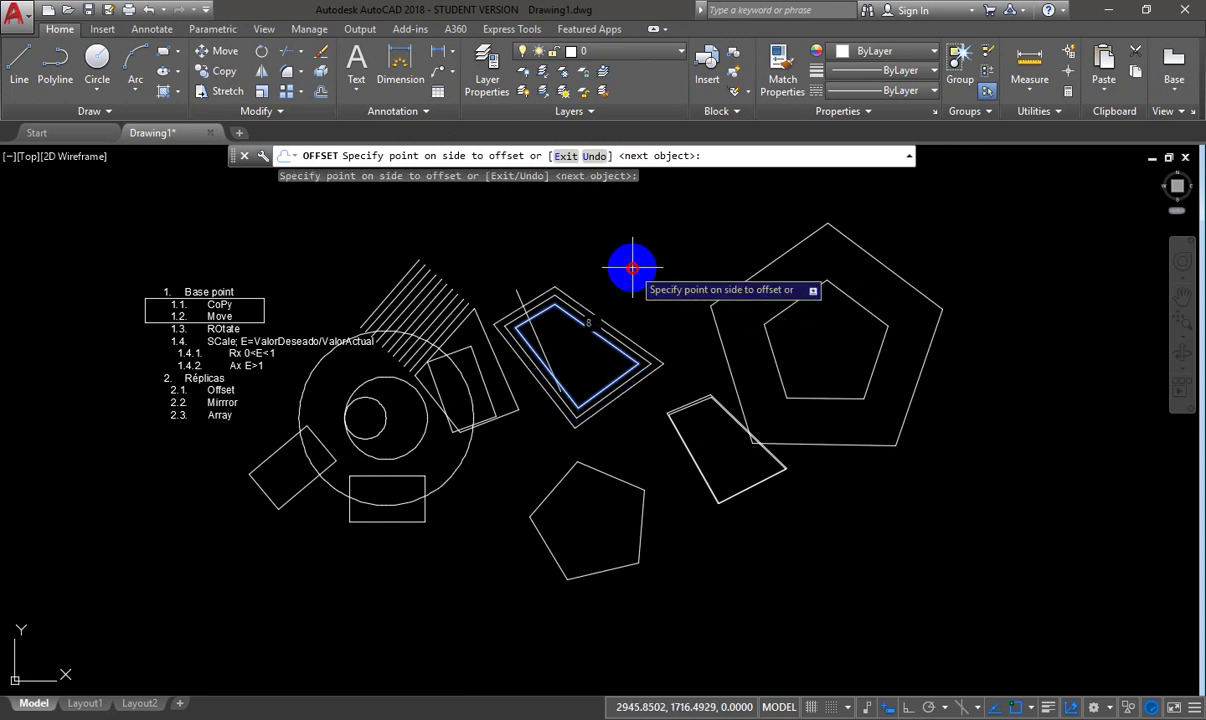
{"action": "left_click", "coordinate": [645, 290]}
{"action": "left_click", "coordinate": [659, 292]}
{"action": "left_click", "coordinate": [663, 313]}
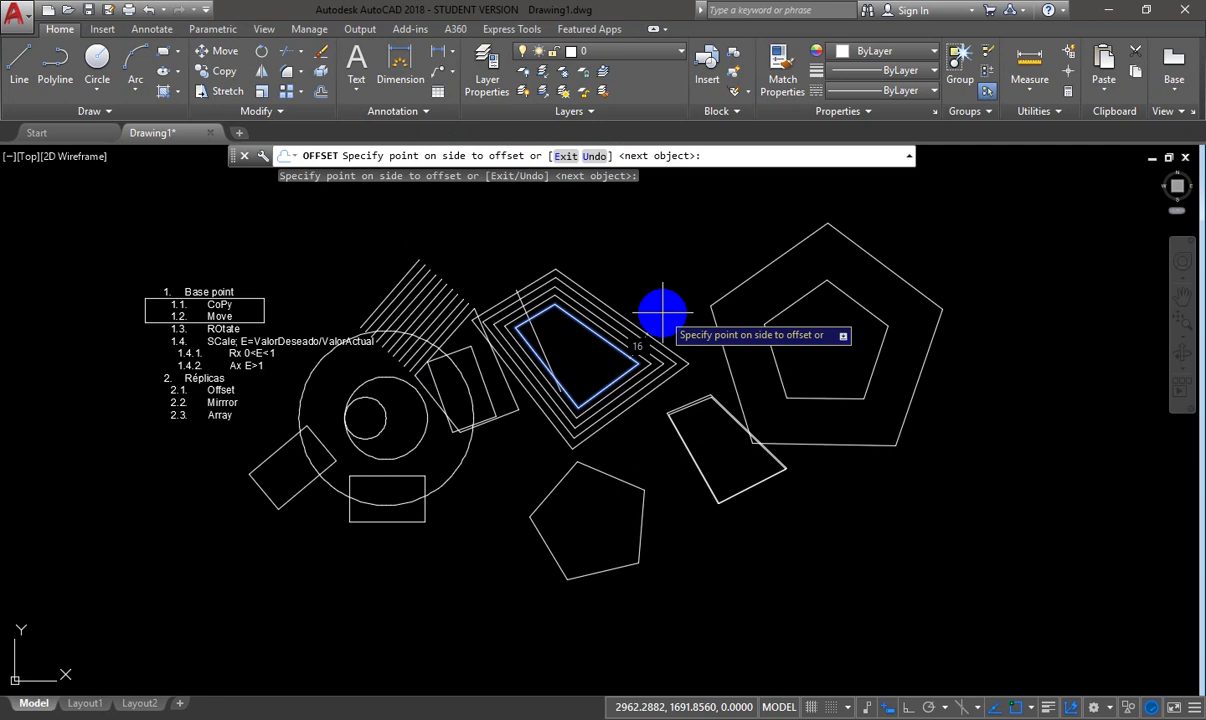
{"action": "key", "text": "Return"}
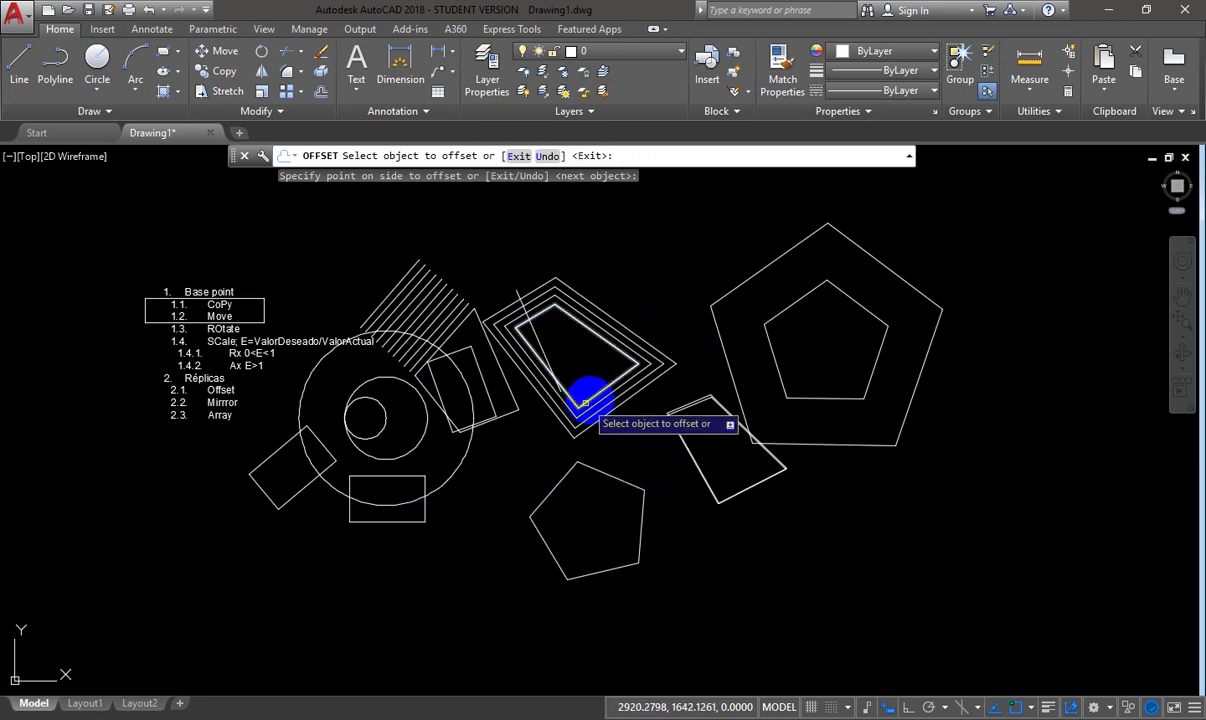
- Restart Offset without the Multiple option and offset the lower pentagon outward once by 4
{"action": "left_click", "coordinate": [608, 475]}
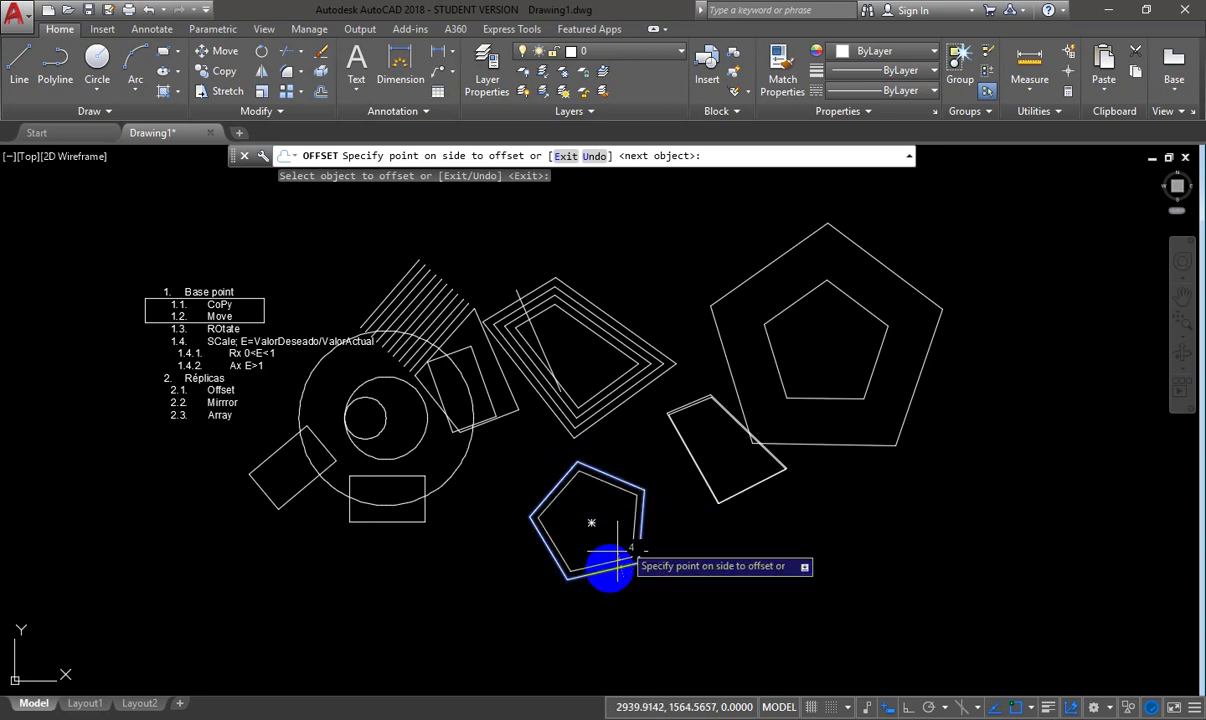
{"action": "key", "text": "Escape"}
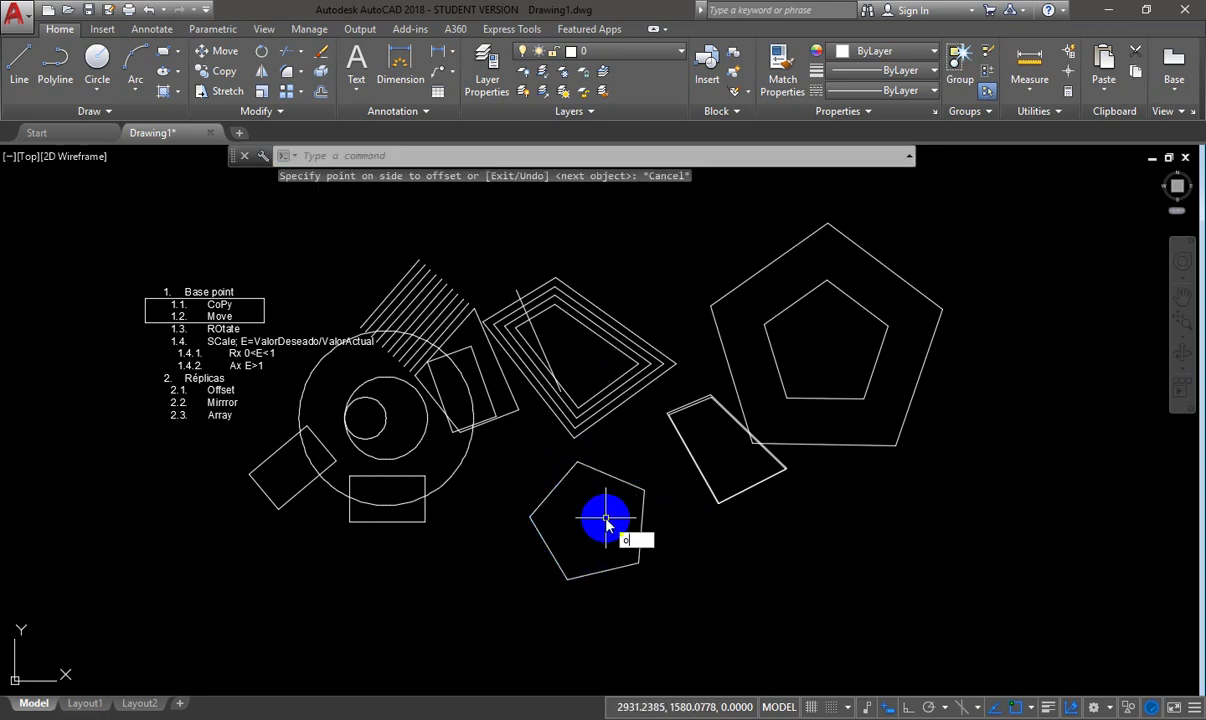
{"action": "key", "text": "Return"}
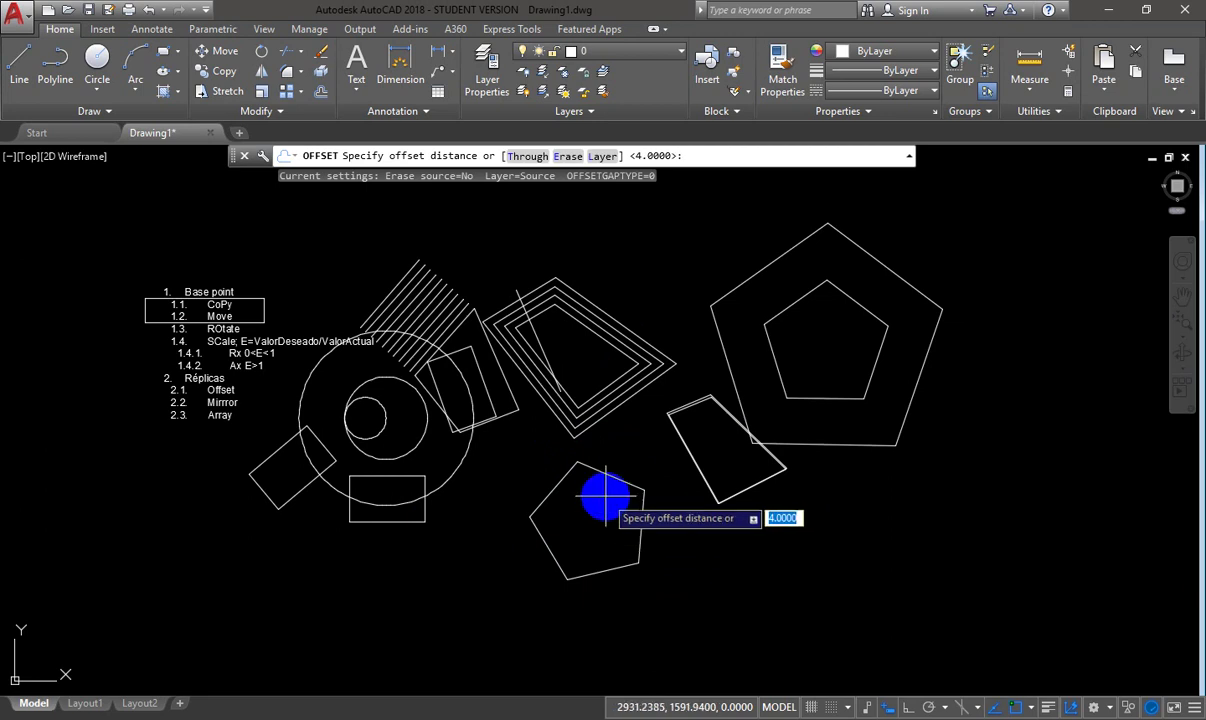
{"action": "key", "text": "Return"}
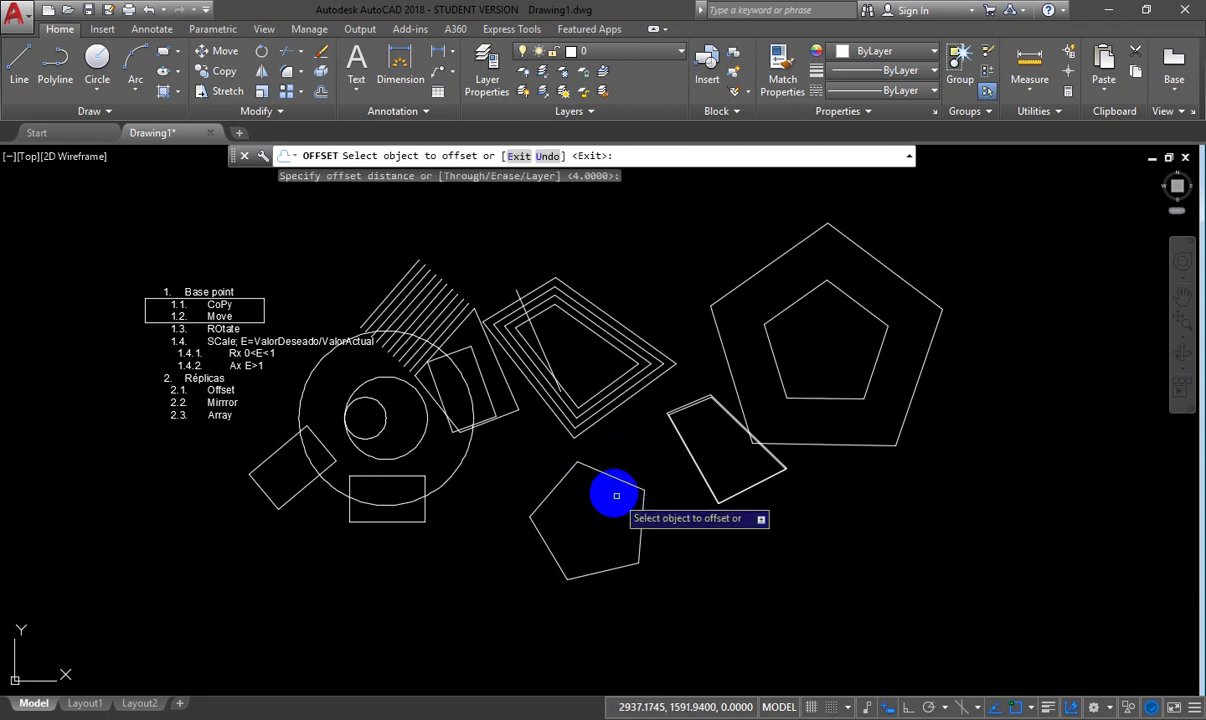
{"action": "left_click", "coordinate": [614, 480]}
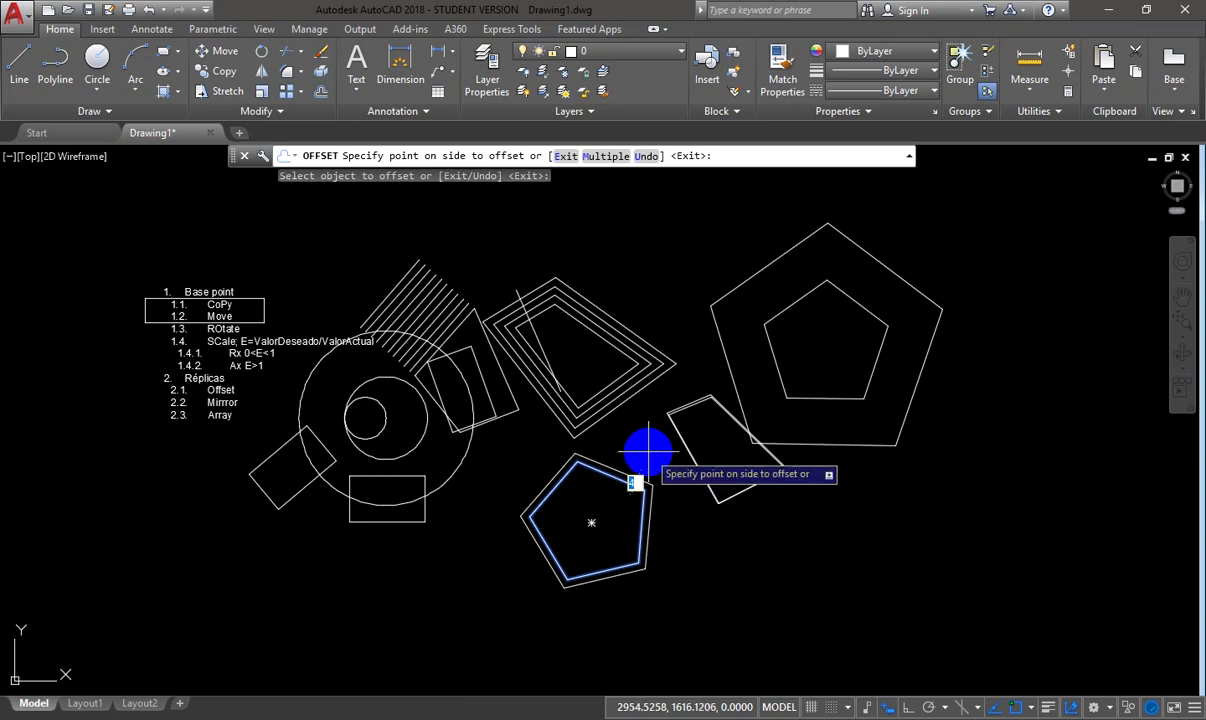
{"action": "left_click", "coordinate": [645, 452]}
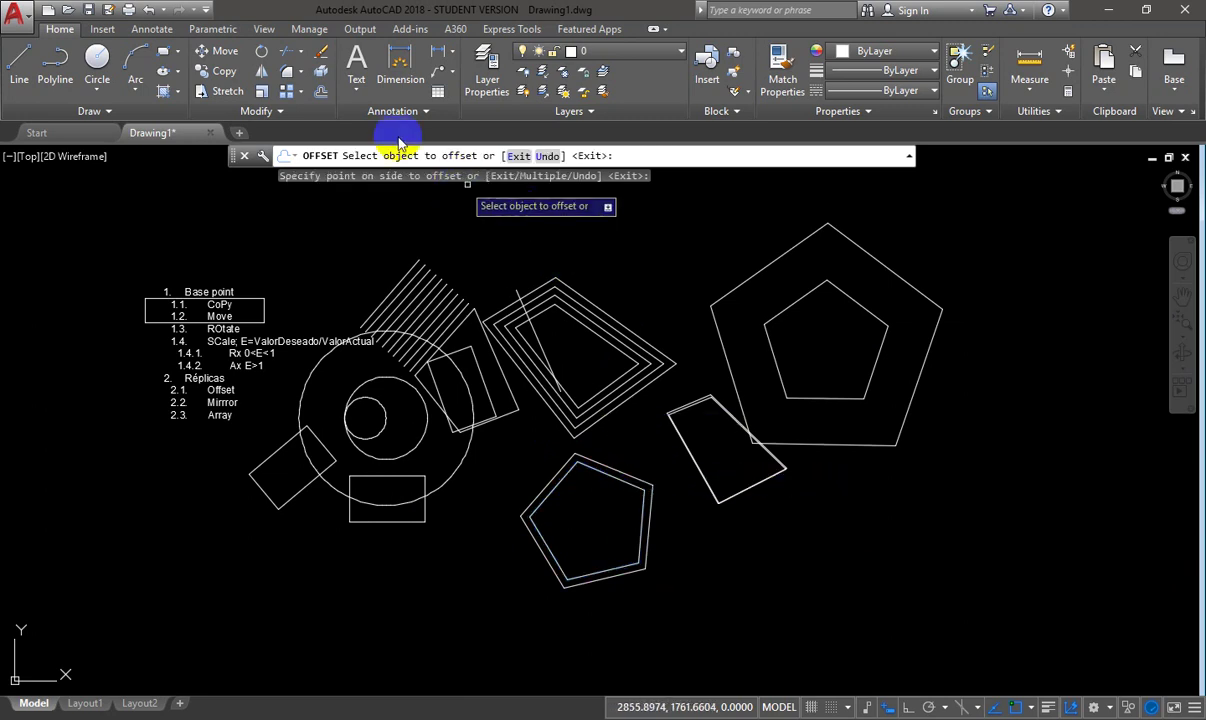
{"action": "key", "text": "Escape"}
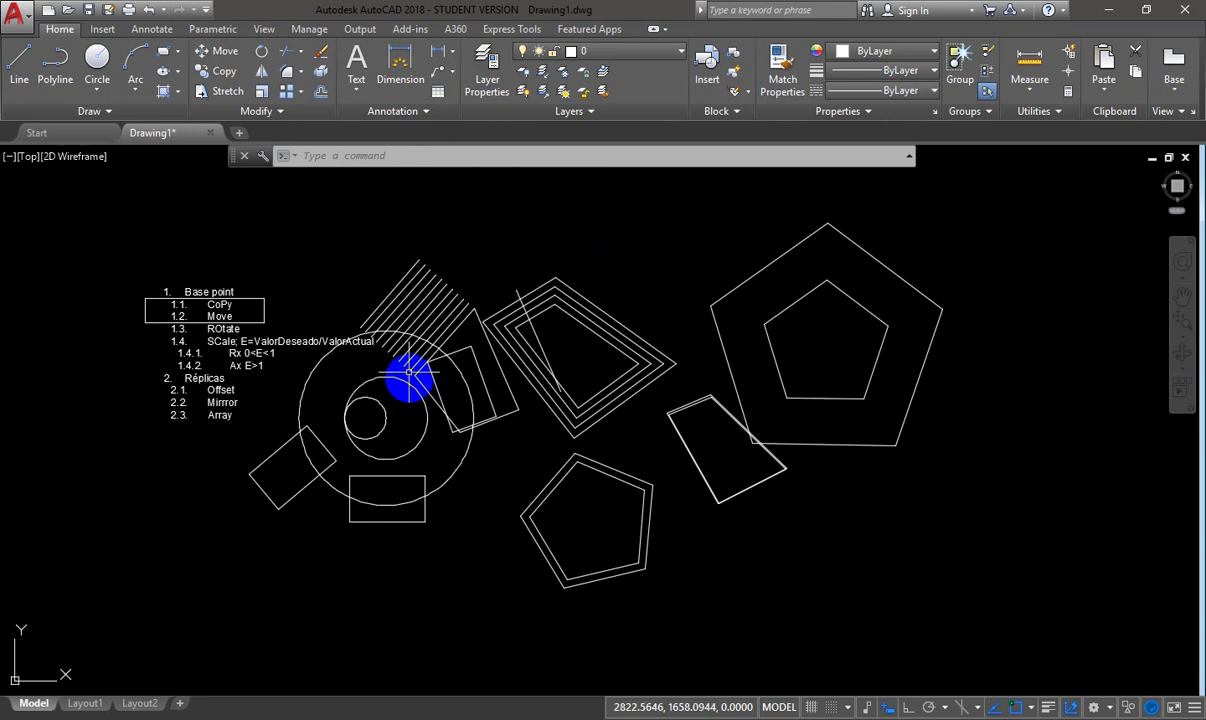
{"action": "left_click", "coordinate": [912, 286]}
{"action": "left_click", "coordinate": [862, 306]}
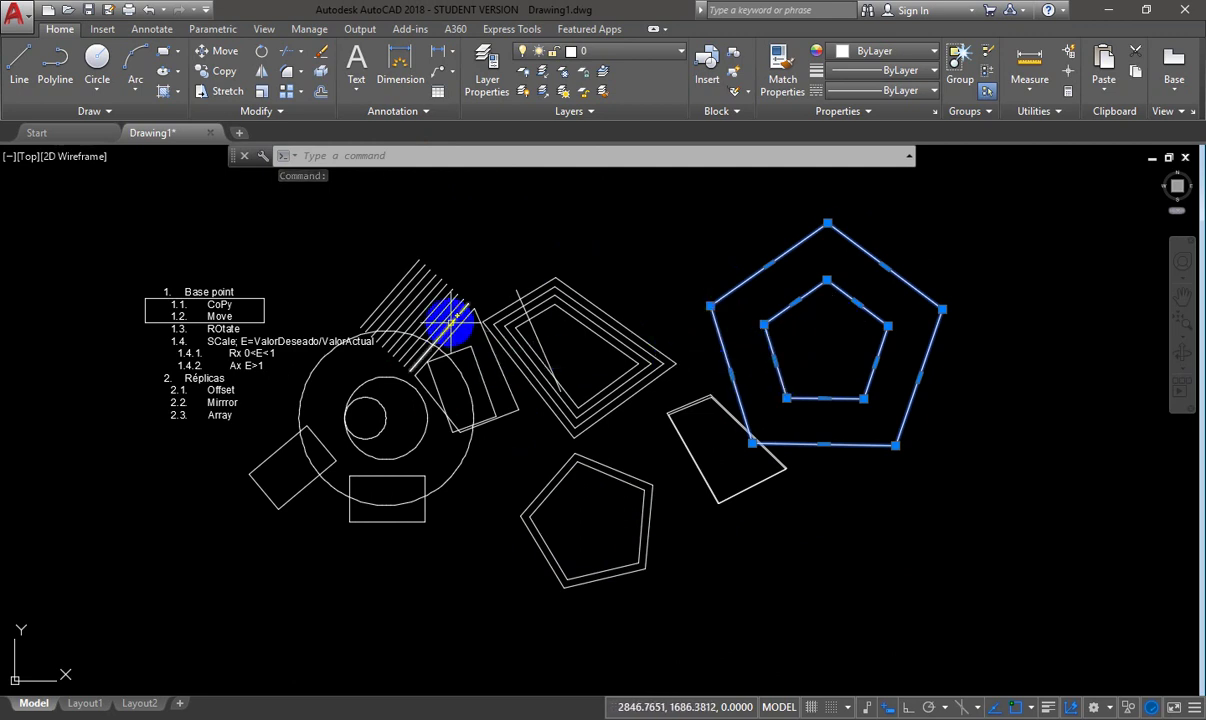
{"action": "key", "text": "Escape"}
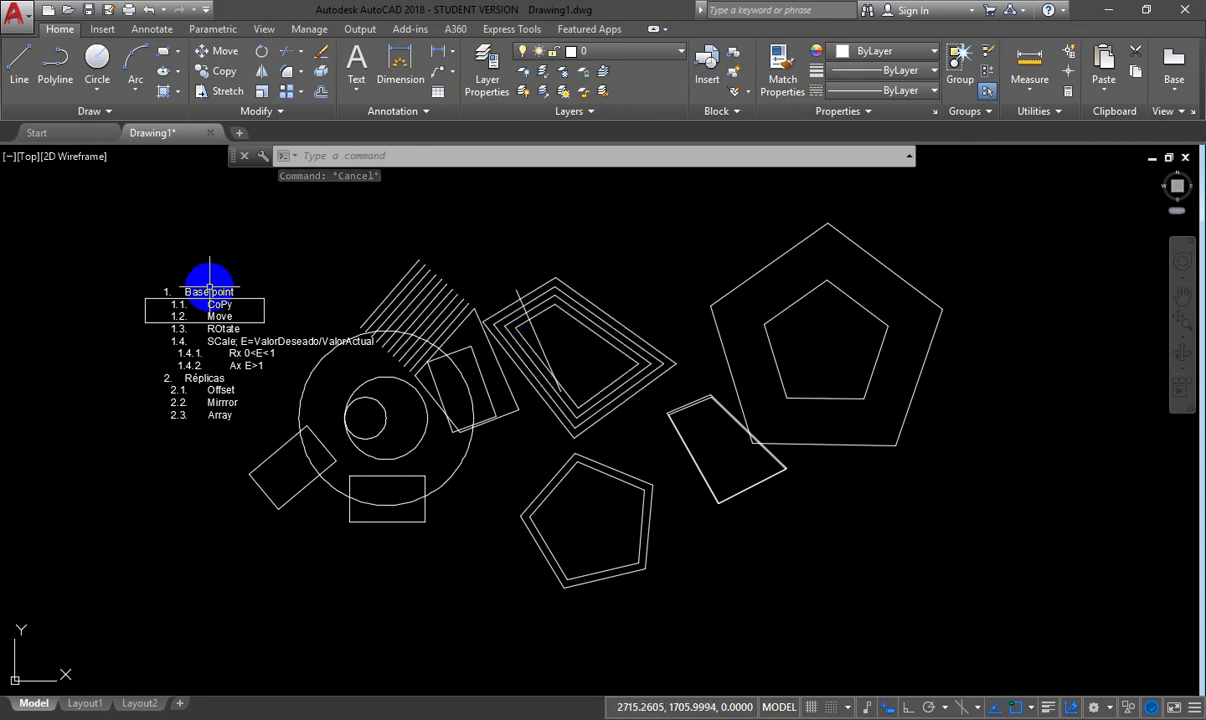
- Draw a closed triangle from three separate line segments in the empty space to the right of the large pentagons
{"action": "type", "text": "l"}
{"action": "key", "text": "Return"}
{"action": "middle_click_drag", "start_coordinate": [1165, 300], "coordinate": [724, 310]}
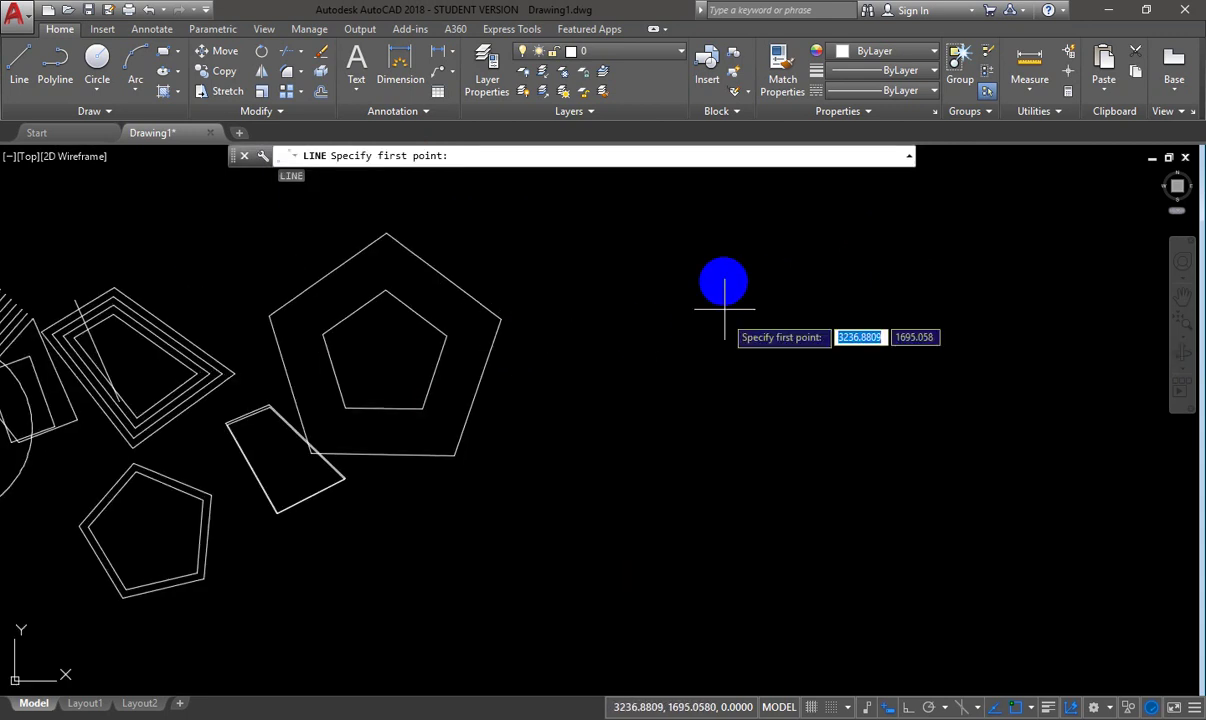
{"action": "left_click", "coordinate": [718, 279]}
{"action": "left_click", "coordinate": [543, 433]}
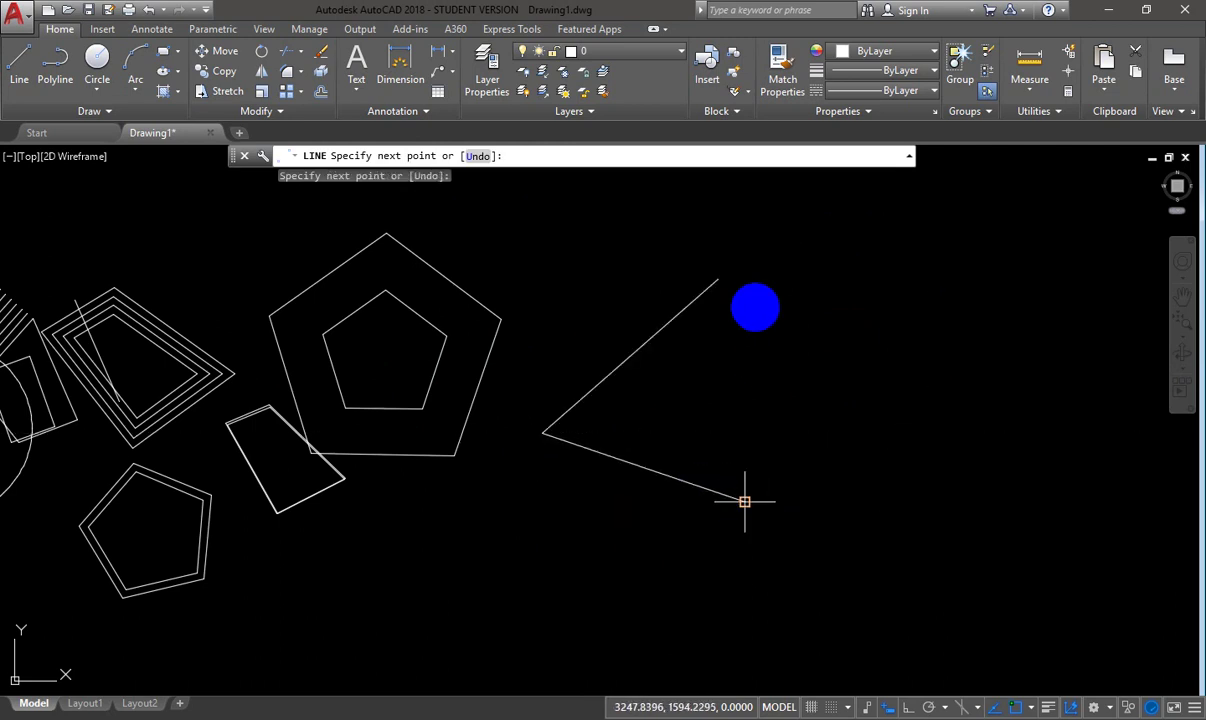
{"action": "left_click", "coordinate": [744, 501]}
{"action": "left_click", "coordinate": [718, 279]}
{"action": "key", "text": "Escape"}
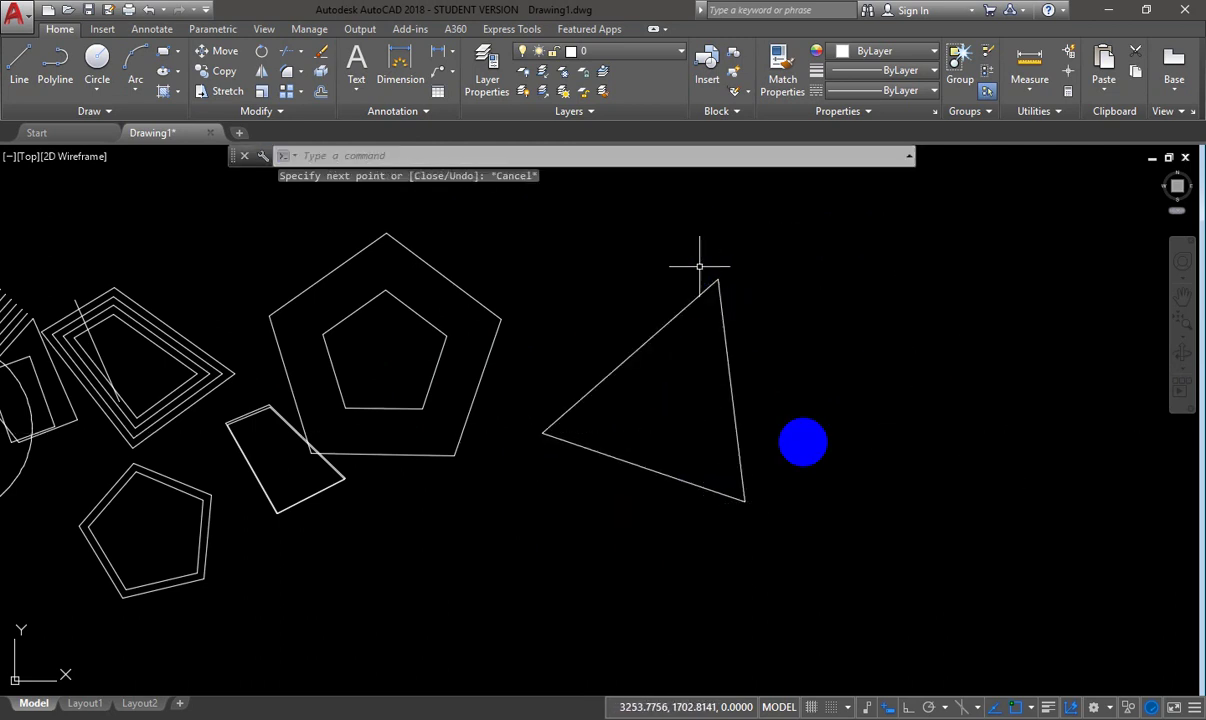
- Offset each of the triangle's three sides outward by 10
{"action": "type", "text": "o"}
{"action": "key", "text": "Return"}
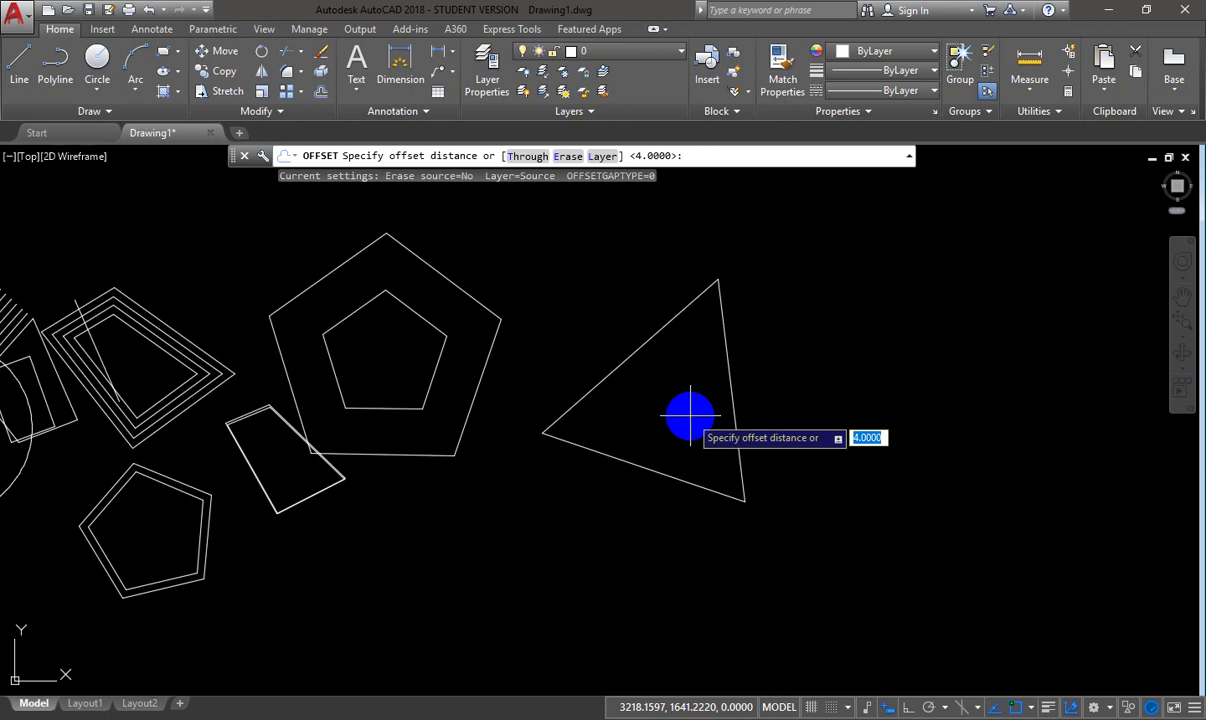
{"action": "type", "text": "10"}
{"action": "key", "text": "Return"}
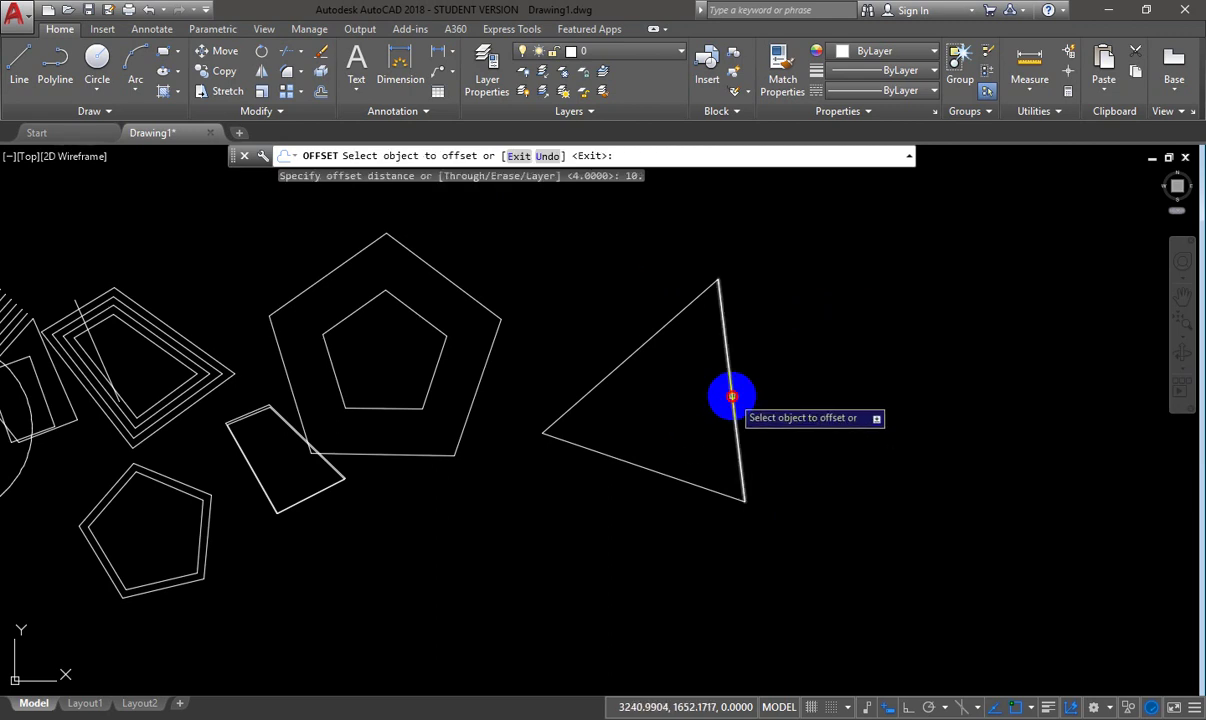
{"action": "left_click", "coordinate": [732, 397]}
{"action": "left_click", "coordinate": [775, 395]}
{"action": "left_click", "coordinate": [665, 326]}
{"action": "left_click", "coordinate": [646, 302]}
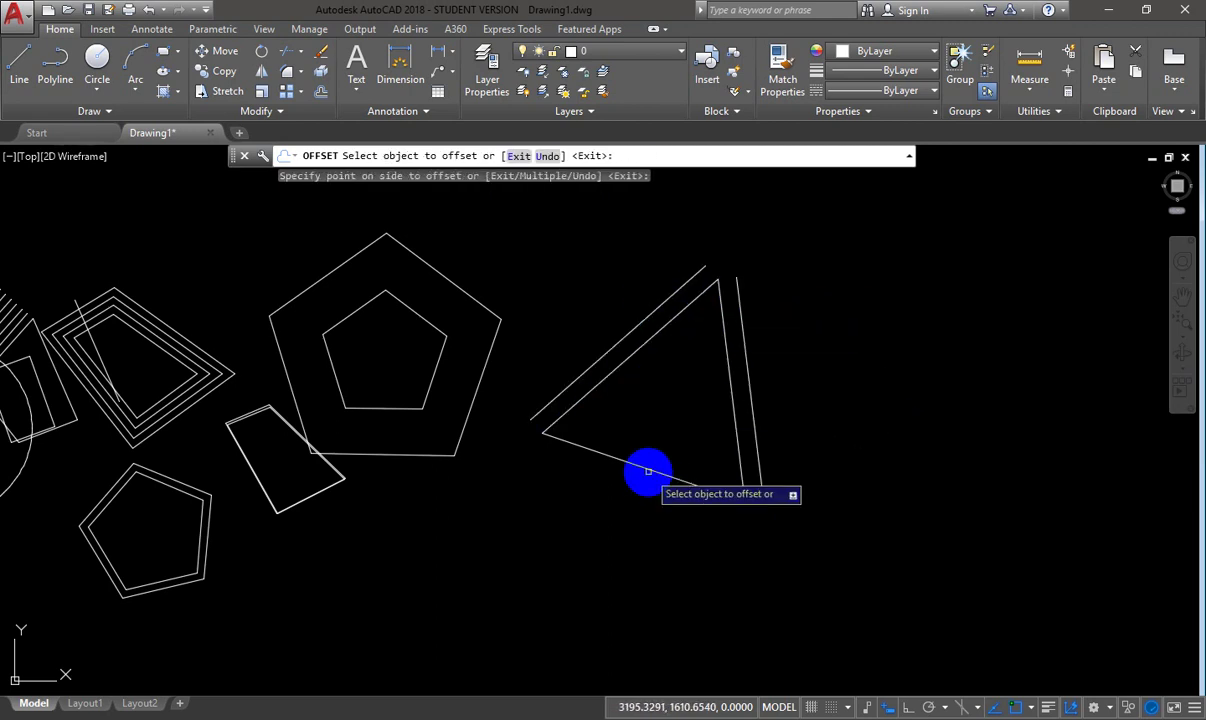
{"action": "left_click", "coordinate": [648, 471]}
{"action": "left_click", "coordinate": [614, 526]}
{"action": "key", "text": "Escape"}
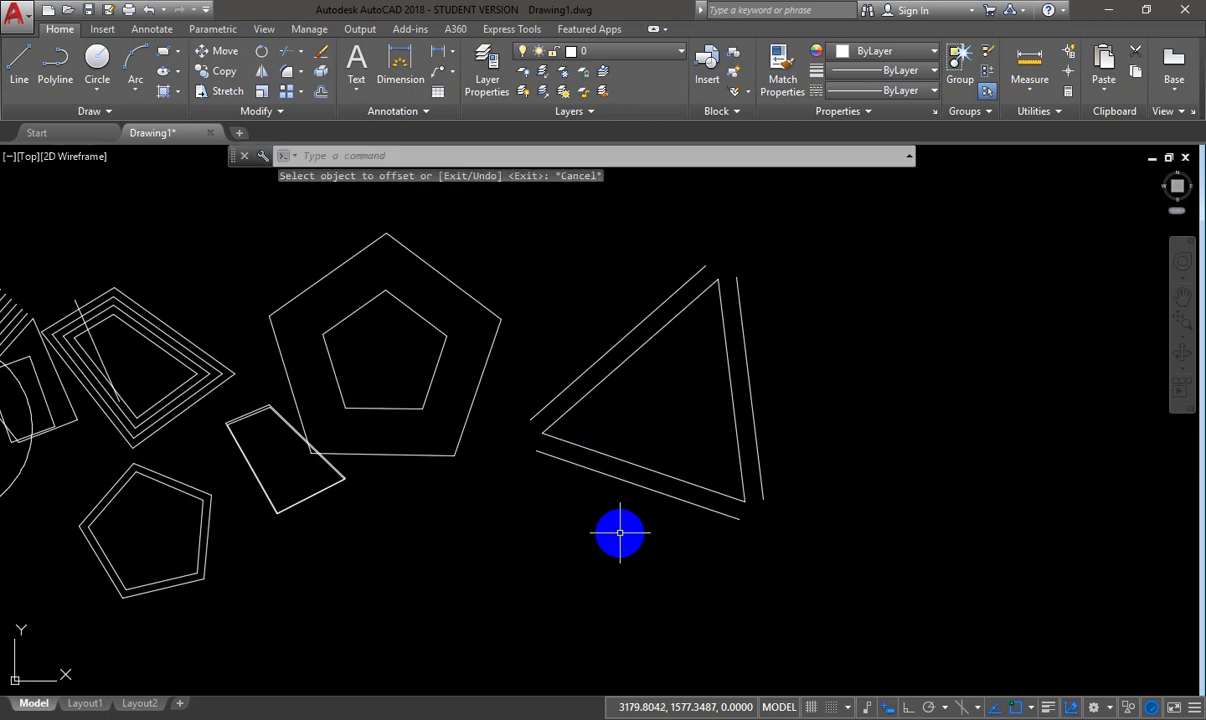
{"action": "scroll", "coordinate": [256, 409], "scroll_direction": "down", "scroll_amount": 3}
{"action": "middle_click_drag", "start_coordinate": [309, 436], "coordinate": [471, 436]}
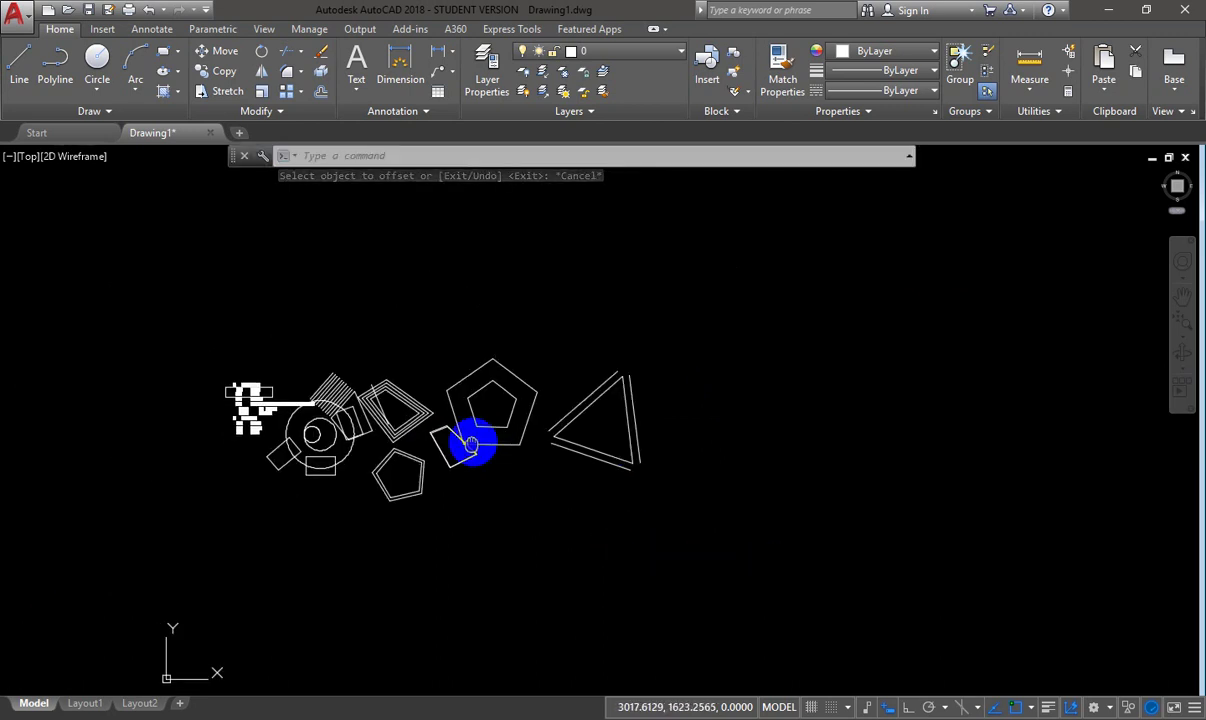
{"action": "scroll", "coordinate": [522, 415], "scroll_direction": "up", "scroll_amount": 3}
{"action": "scroll", "coordinate": [522, 415], "scroll_direction": "up", "scroll_amount": 2}
{"action": "middle_click_drag", "start_coordinate": [508, 428], "coordinate": [717, 361]}
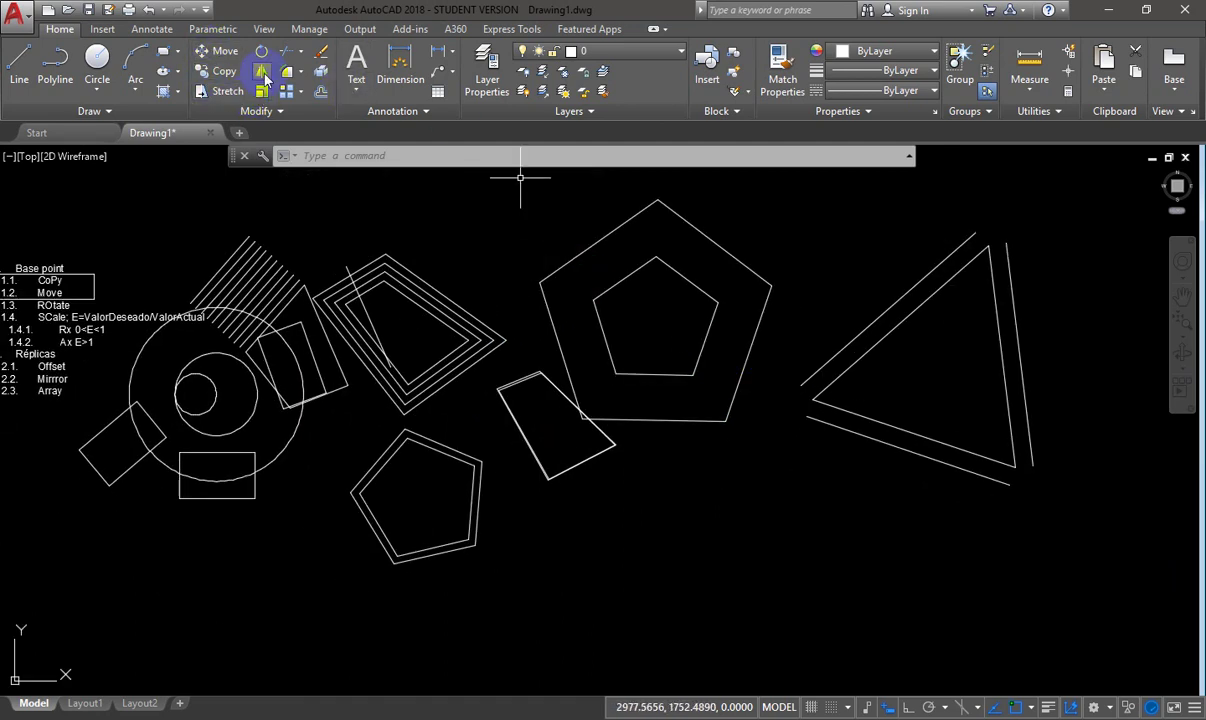
{"action": "scroll", "coordinate": [368, 387], "scroll_direction": "down", "scroll_amount": 2}
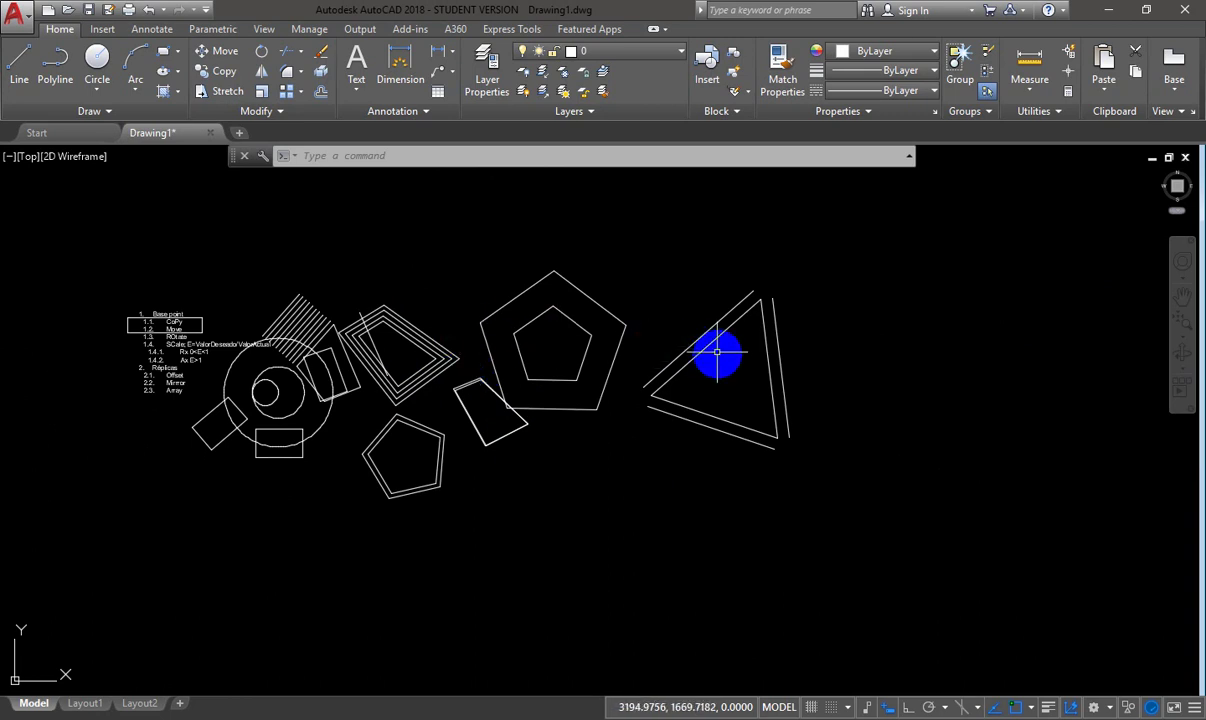
- Draw a sloping line above the triangle and continue it with a vertical segment about 165 long down its right side, using polar tracking
{"action": "mouse_move", "coordinate": [773, 358]}
{"action": "middle_mouse_down"}
{"action": "mouse_move", "coordinate": [689, 354]}
{"action": "mouse_move", "coordinate": [628, 368]}
{"action": "mouse_move", "coordinate": [528, 415]}
{"action": "middle_mouse_up"}
{"action": "scroll", "coordinate": [689, 354], "scroll_direction": "up", "scroll_amount": 2}
{"action": "type", "text": "l"}
{"action": "key", "text": "Return"}
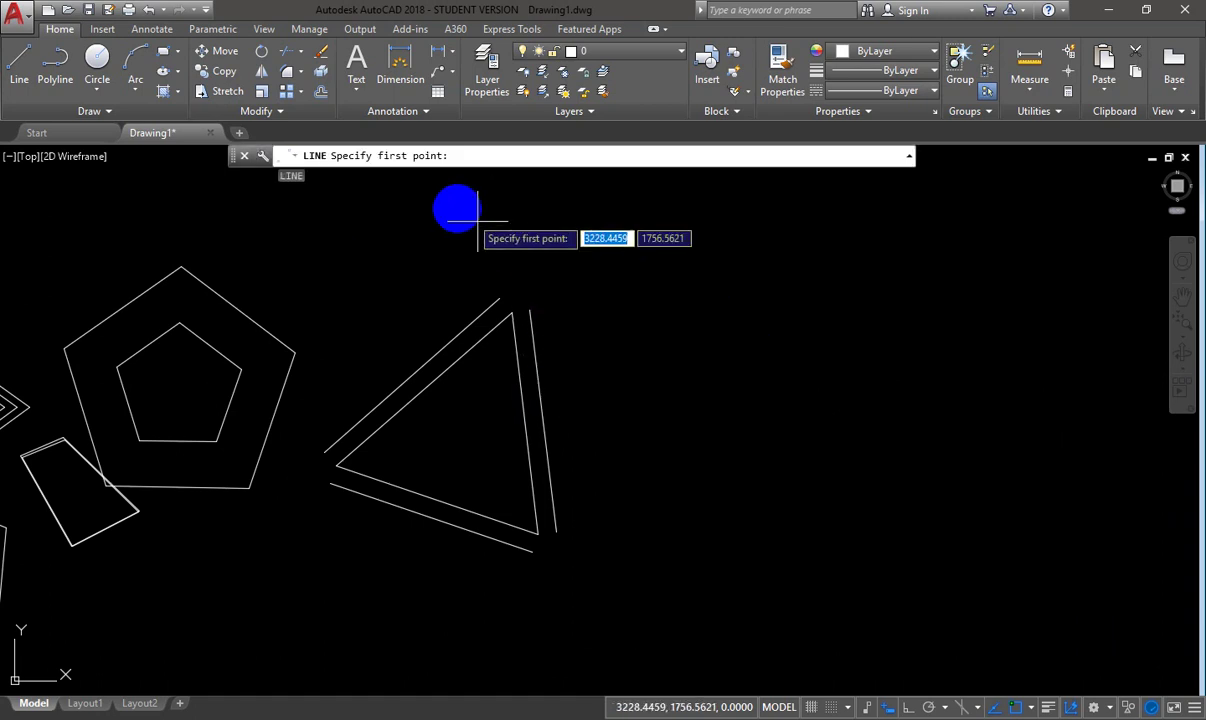
{"action": "left_click", "coordinate": [385, 189]}
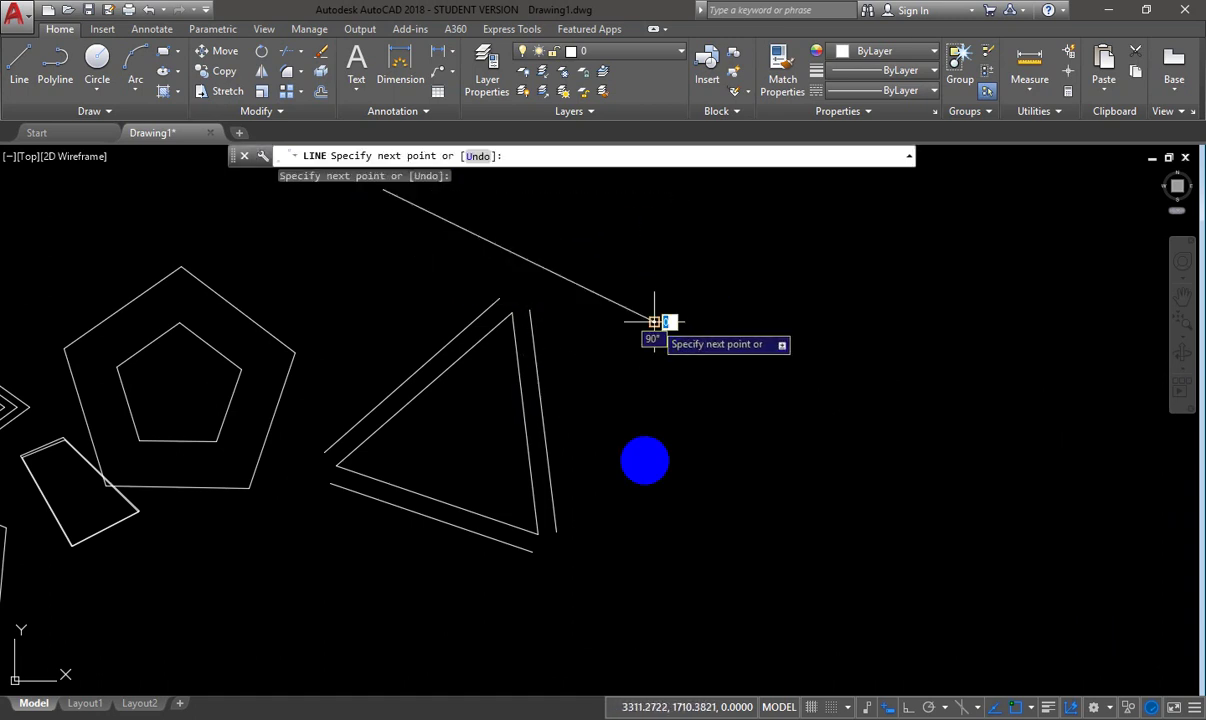
{"action": "left_click", "coordinate": [655, 322]}
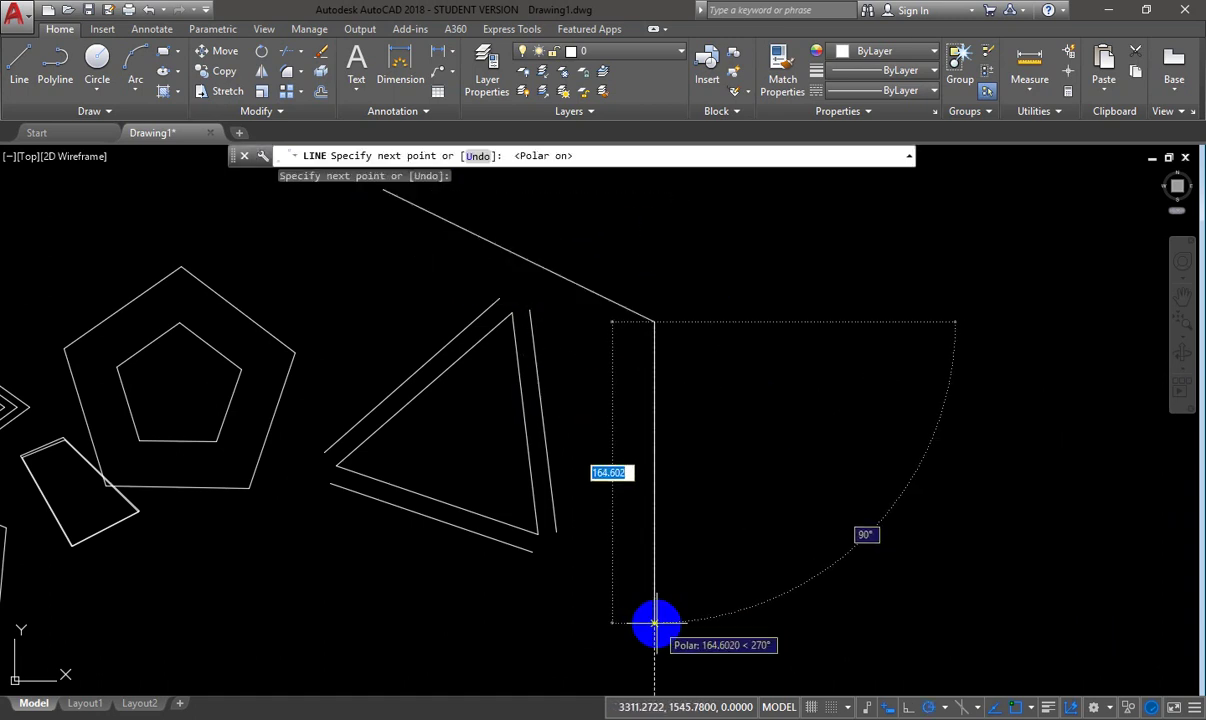
{"action": "left_click", "coordinate": [655, 622]}
{"action": "key", "text": "Escape"}
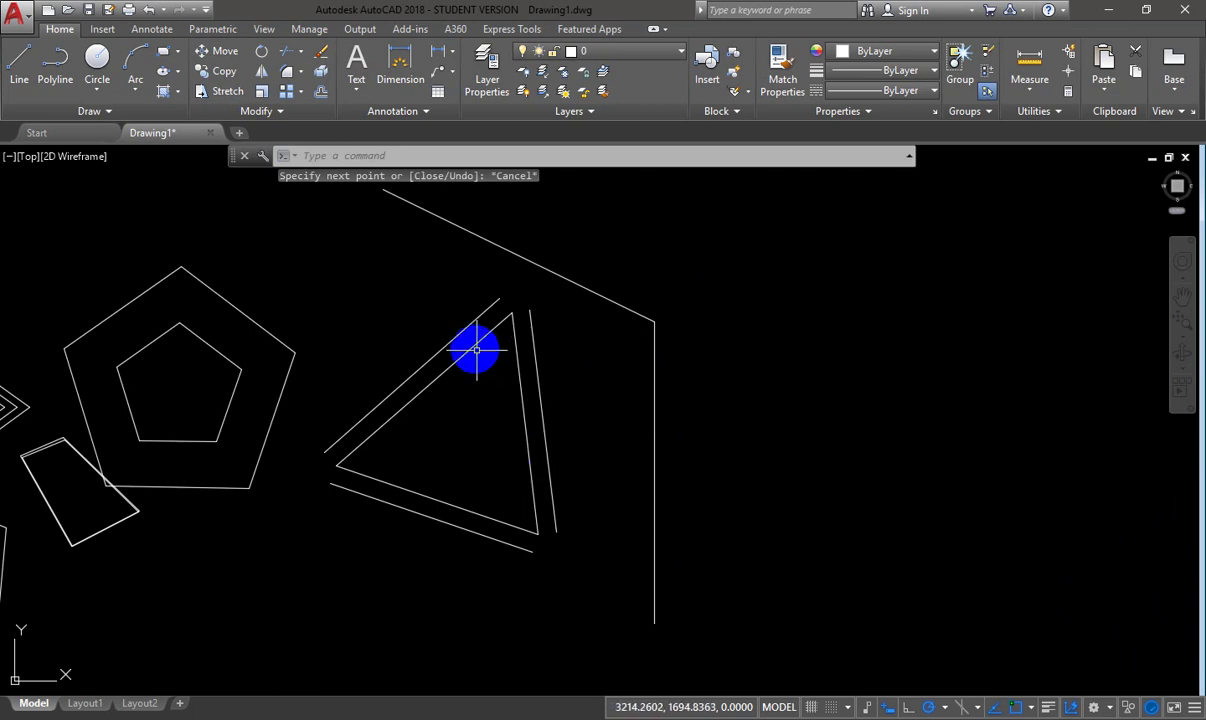
- Mirror the inner triangle about the vertical line beside it, keeping the source objects
{"action": "left_click", "coordinate": [473, 346]}
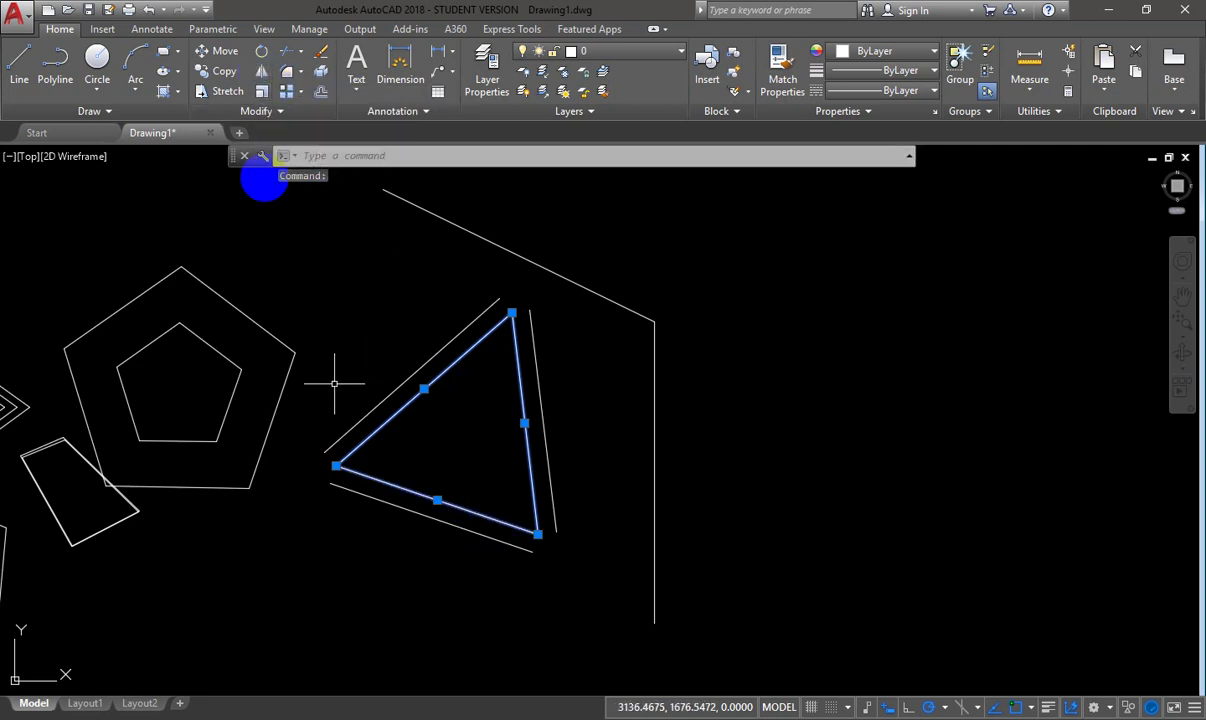
{"action": "left_click", "coordinate": [262, 71]}
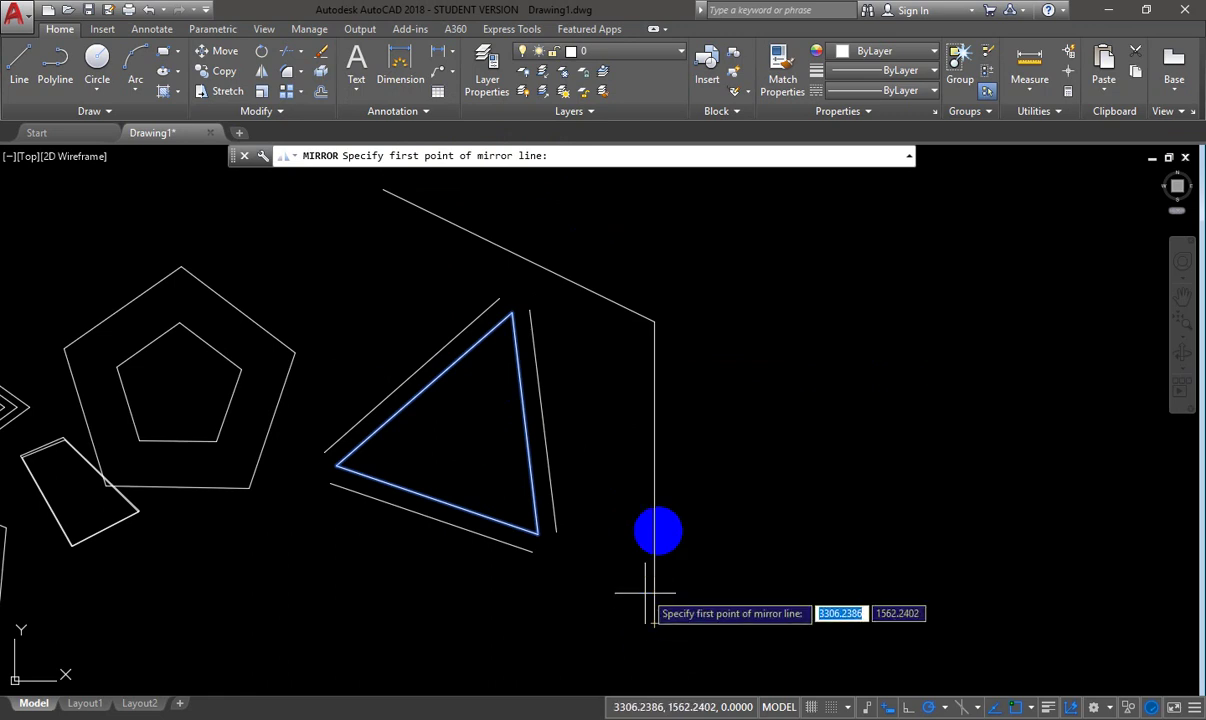
{"action": "left_click", "coordinate": [654, 321]}
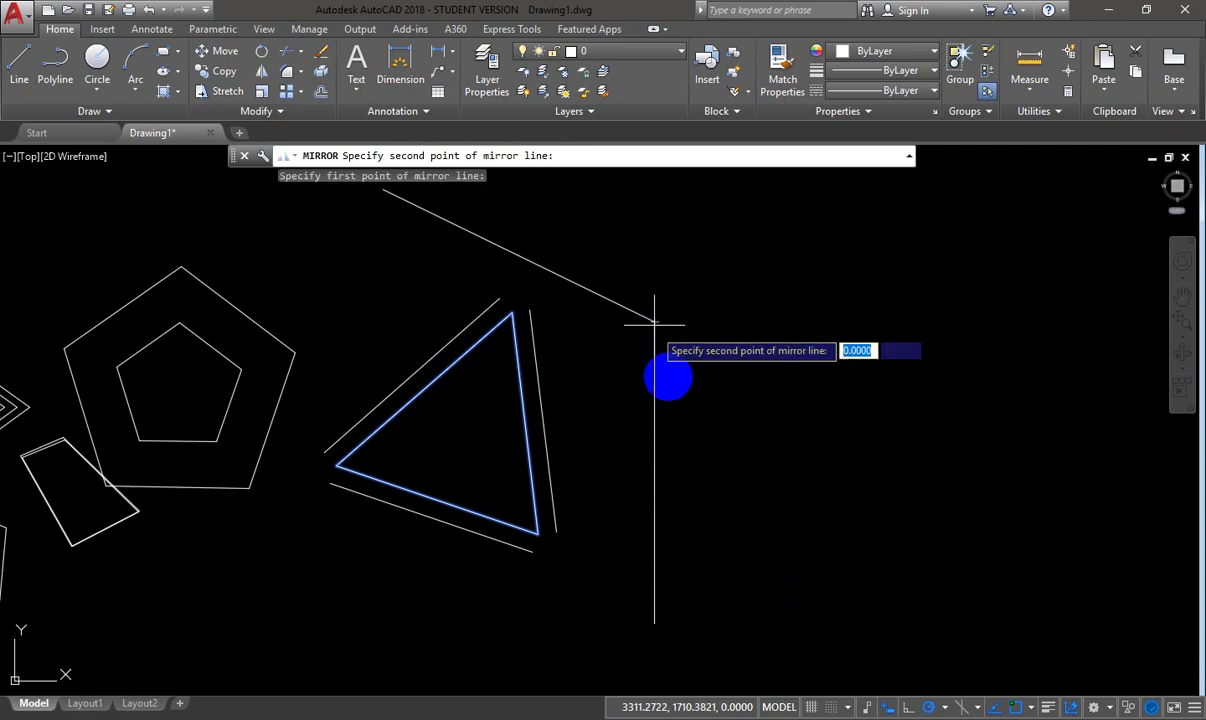
{"action": "left_click", "coordinate": [654, 472]}
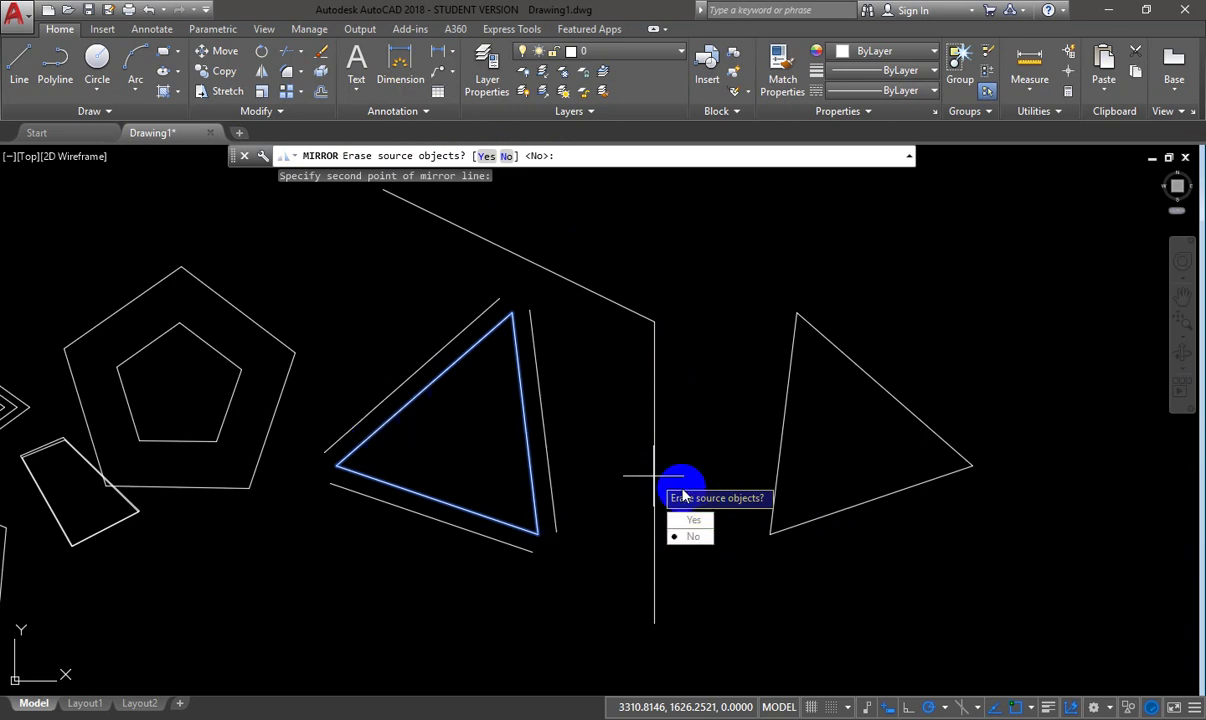
{"action": "left_click", "coordinate": [694, 537]}
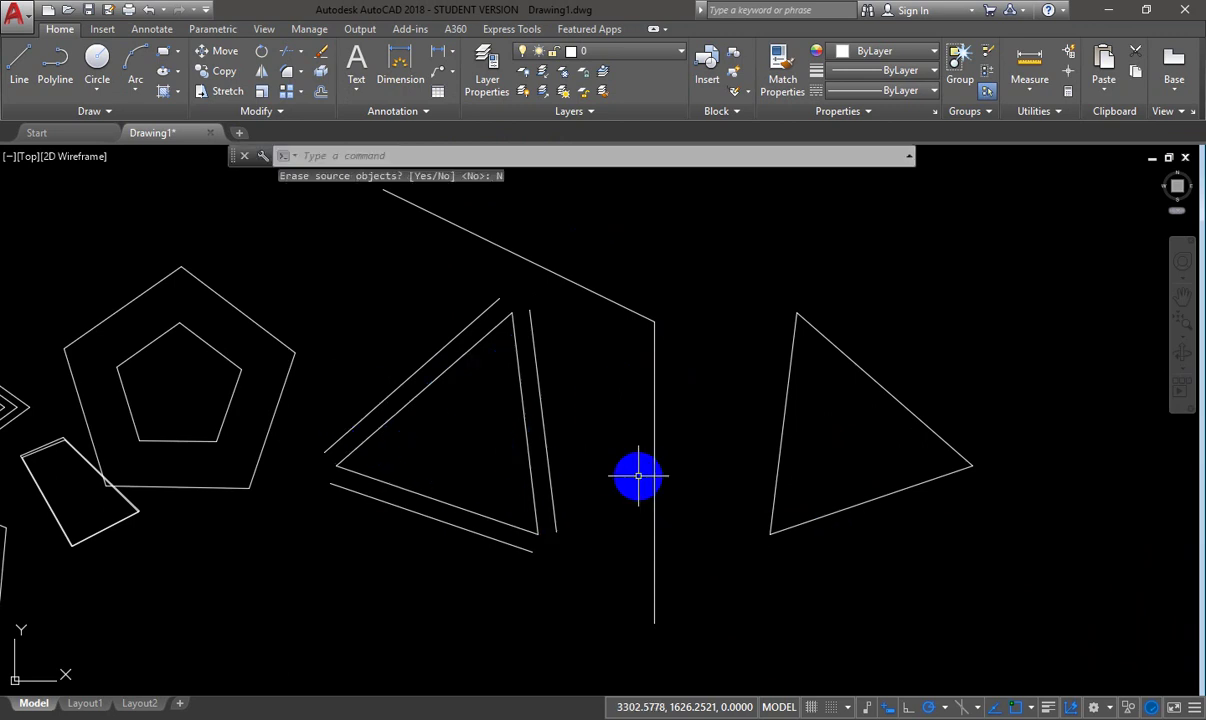
- Draw horizontal line segments connecting the top vertices of both triangles, with an intermediate point above the vertical line's upper end
{"action": "type", "text": "l"}
{"action": "key", "text": "Return"}
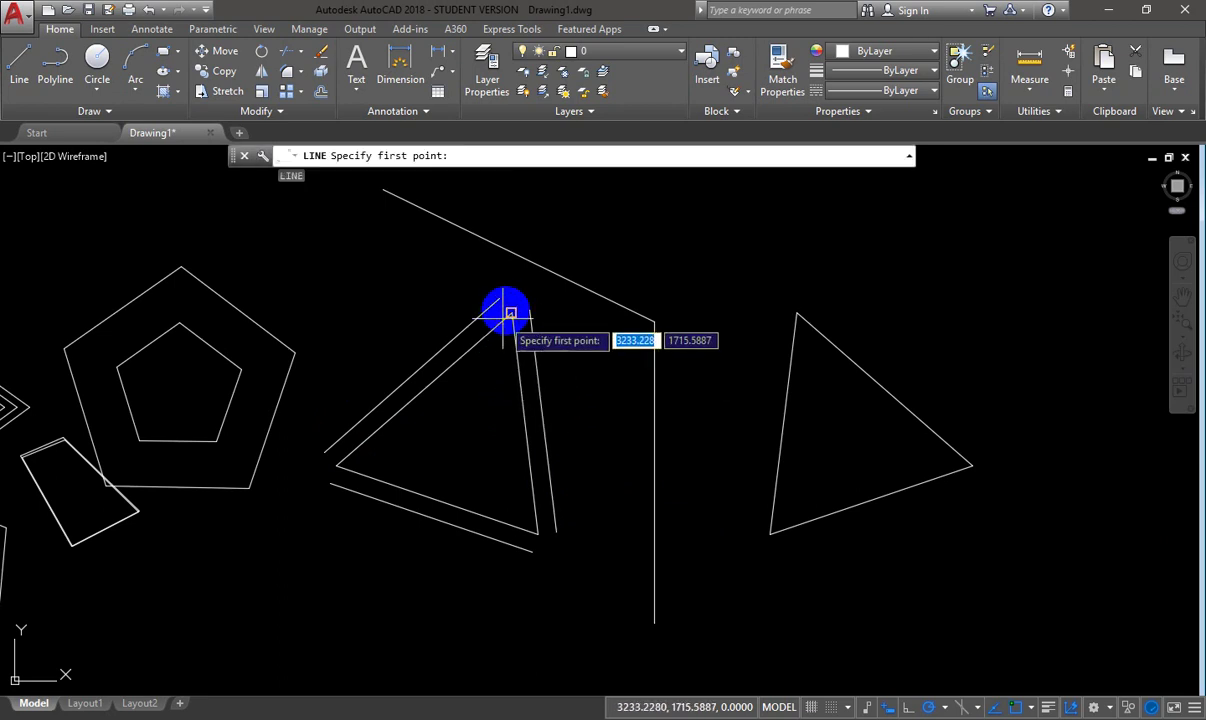
{"action": "left_click", "coordinate": [511, 314]}
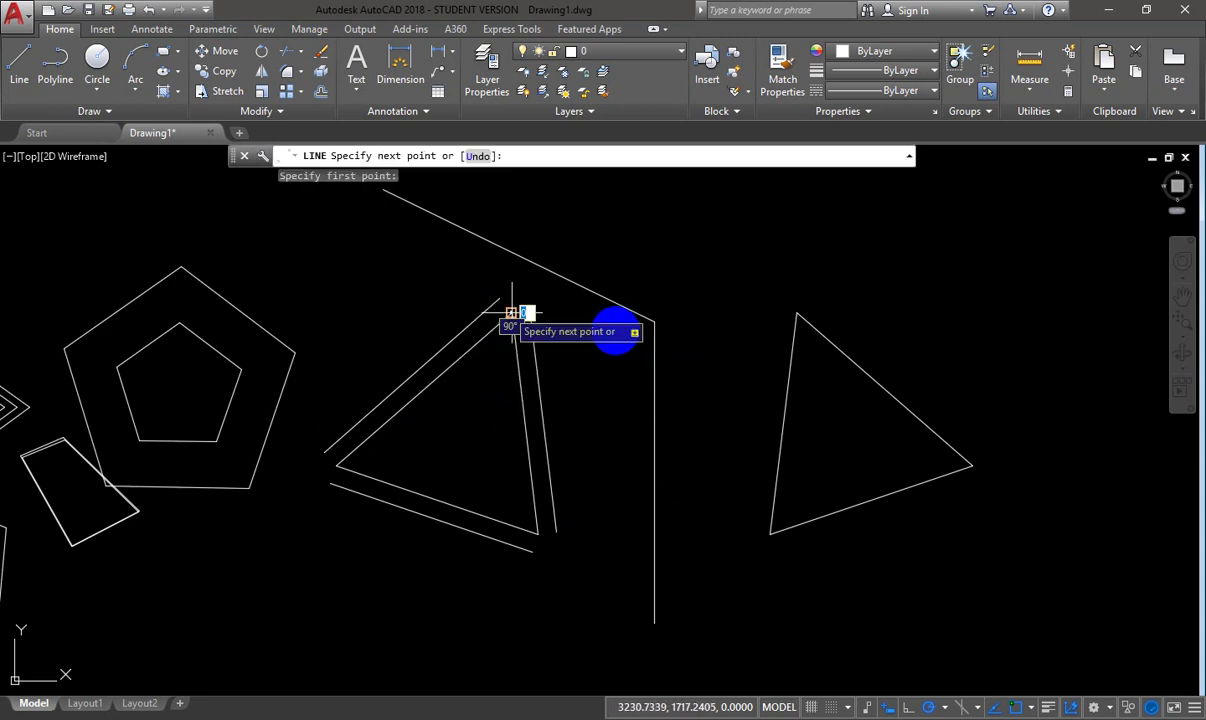
{"action": "left_click", "coordinate": [654, 313]}
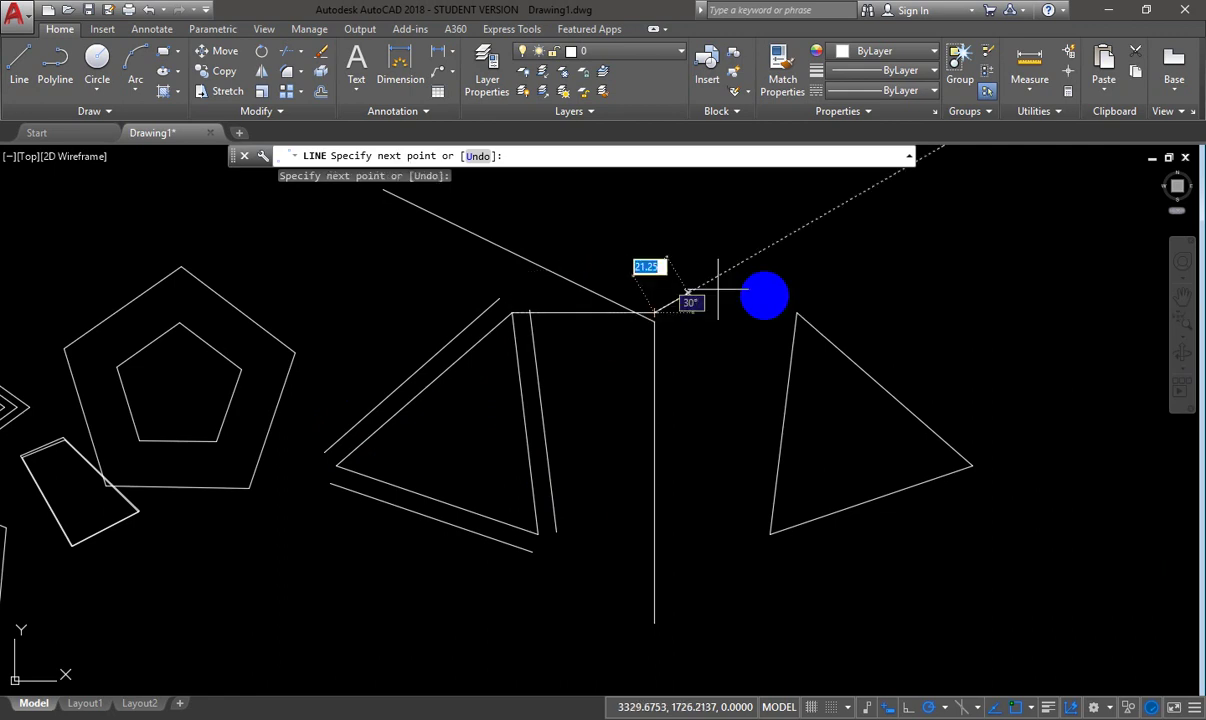
{"action": "left_click", "coordinate": [797, 313]}
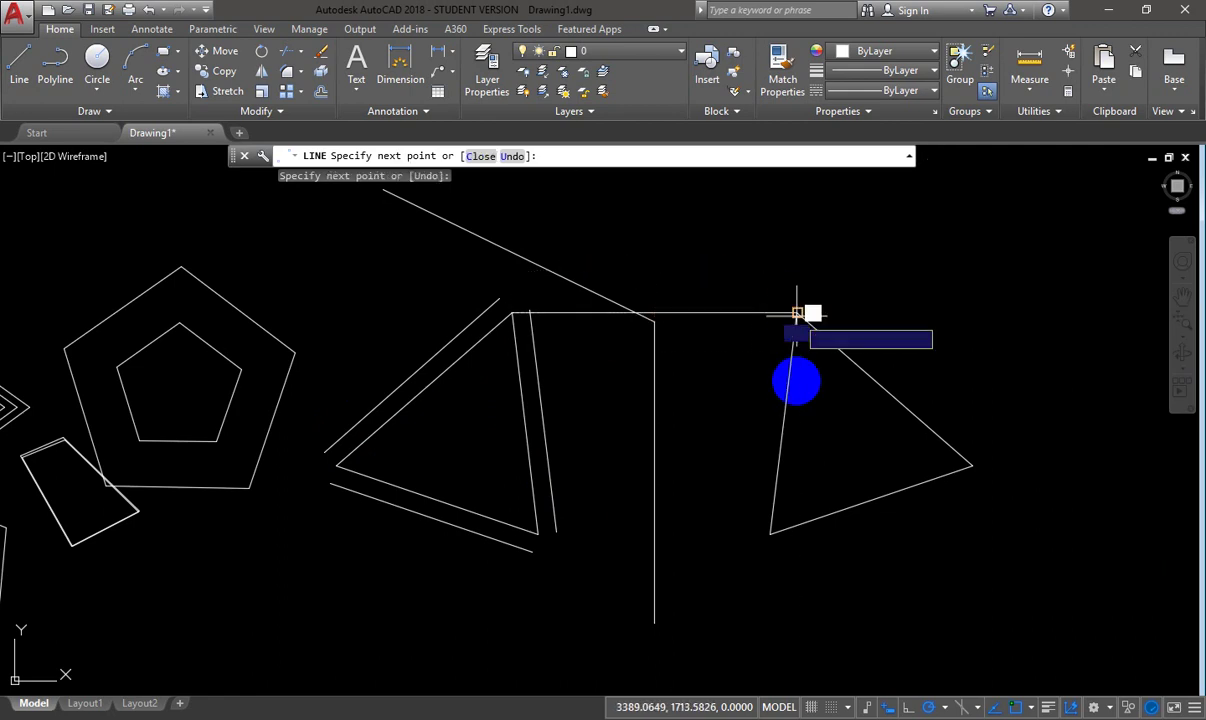
{"action": "key", "text": "Escape"}
- Draw line segments connecting the outer vertices of both triangles, with an intermediate point on the vertical mirror line
{"action": "key", "text": "Return"}
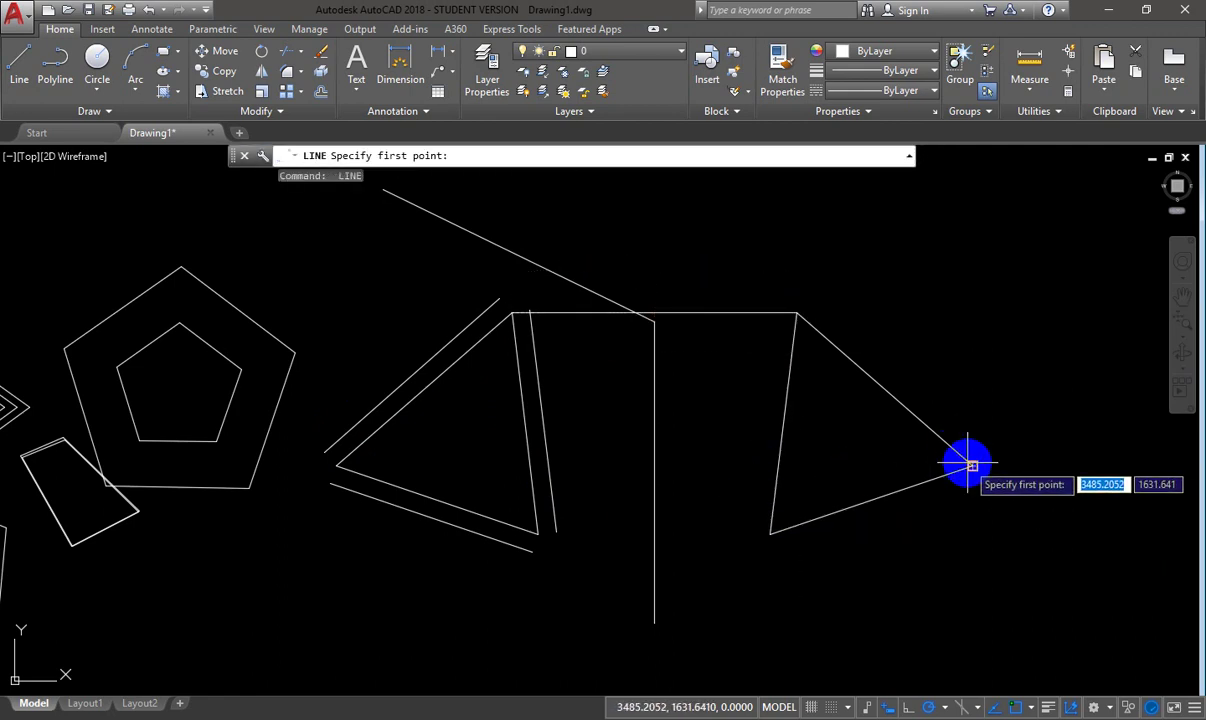
{"action": "left_click", "coordinate": [971, 465]}
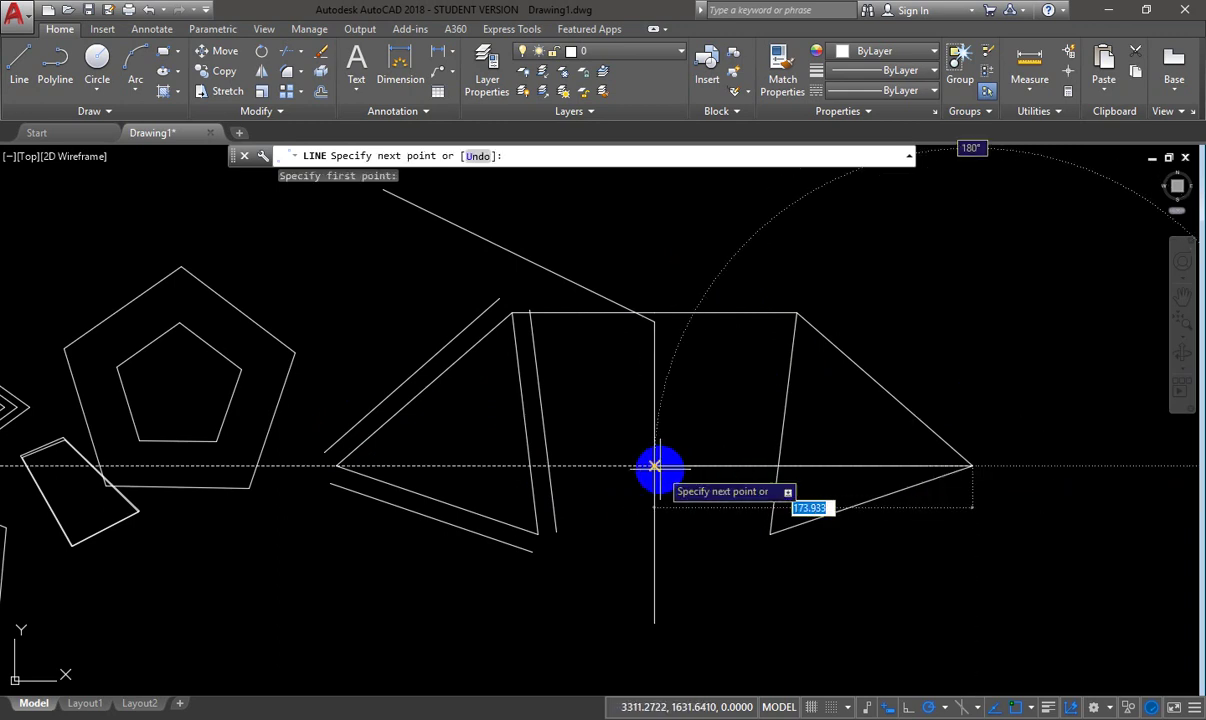
{"action": "left_click", "coordinate": [654, 465]}
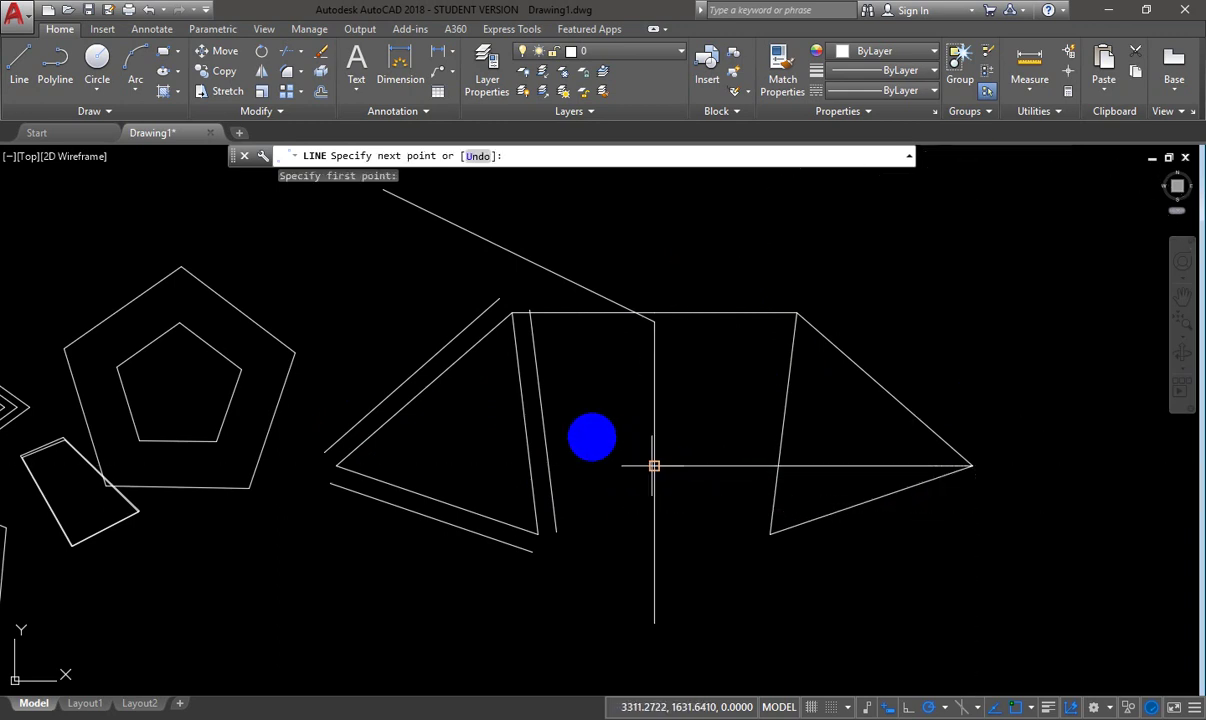
{"action": "left_click", "coordinate": [336, 465]}
{"action": "key", "text": "Escape"}
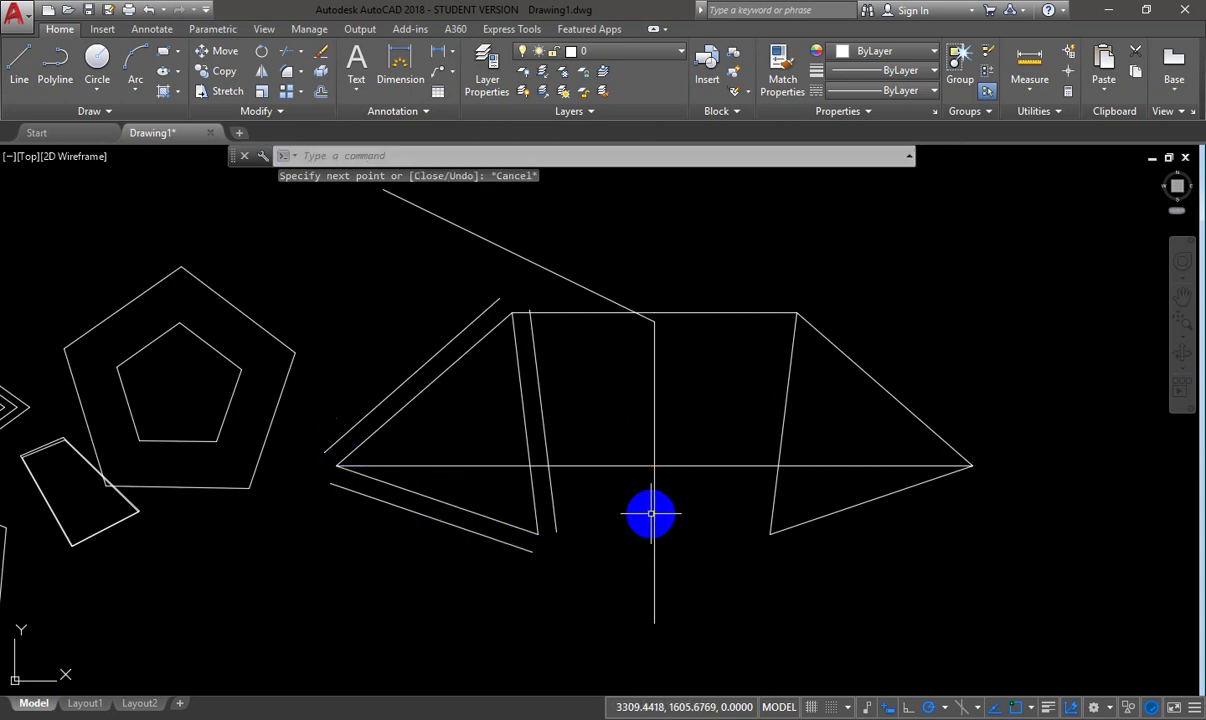
- Erase the four horizontal connecting segments together with the vertical mirror line
{"action": "left_click", "coordinate": [654, 487]}
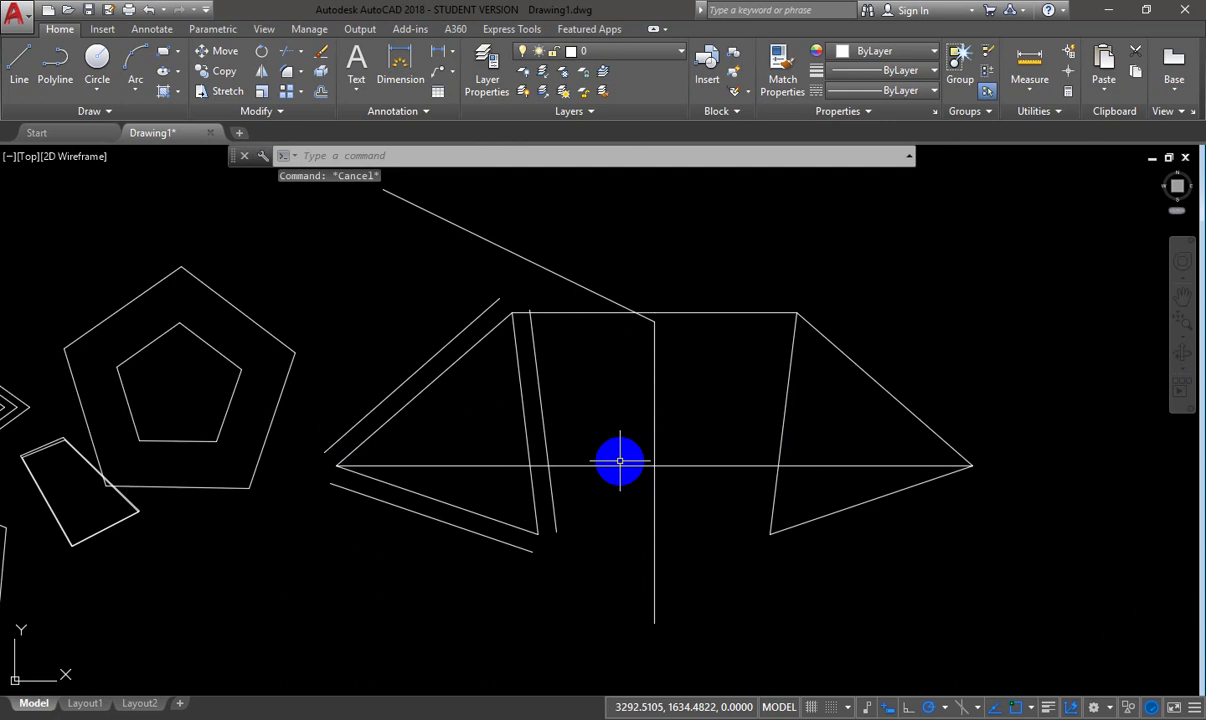
{"action": "left_click", "coordinate": [607, 312]}
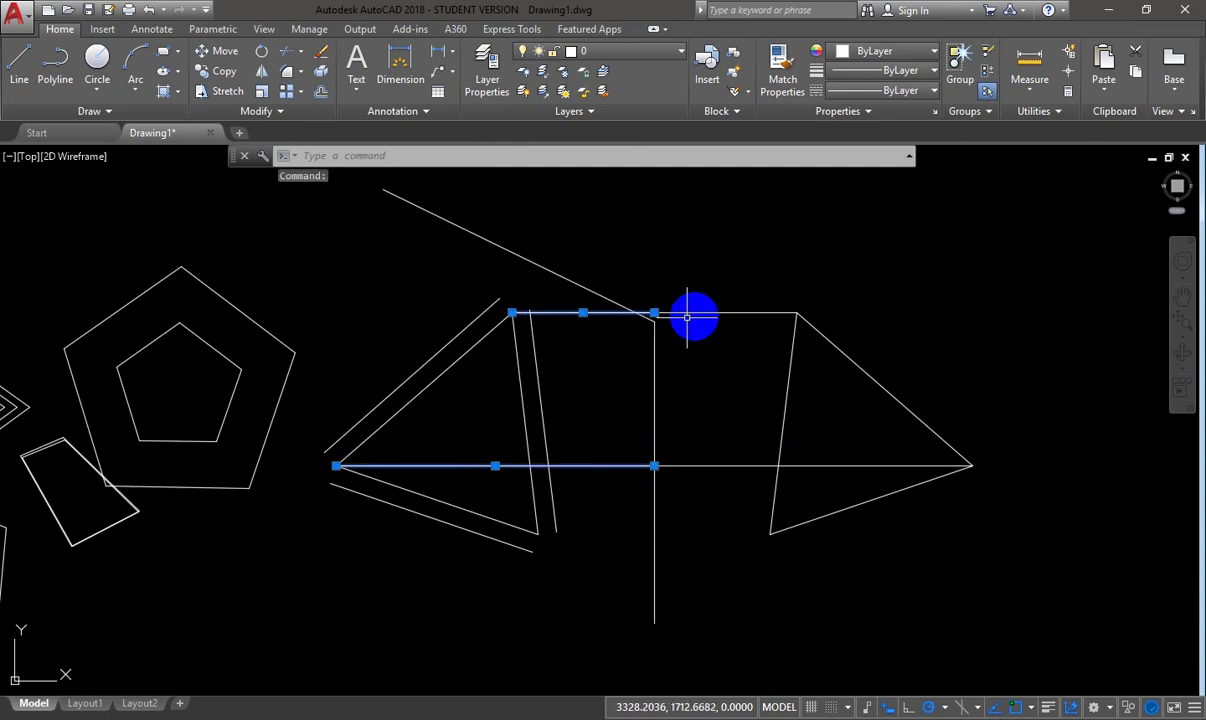
{"action": "left_click", "coordinate": [702, 313]}
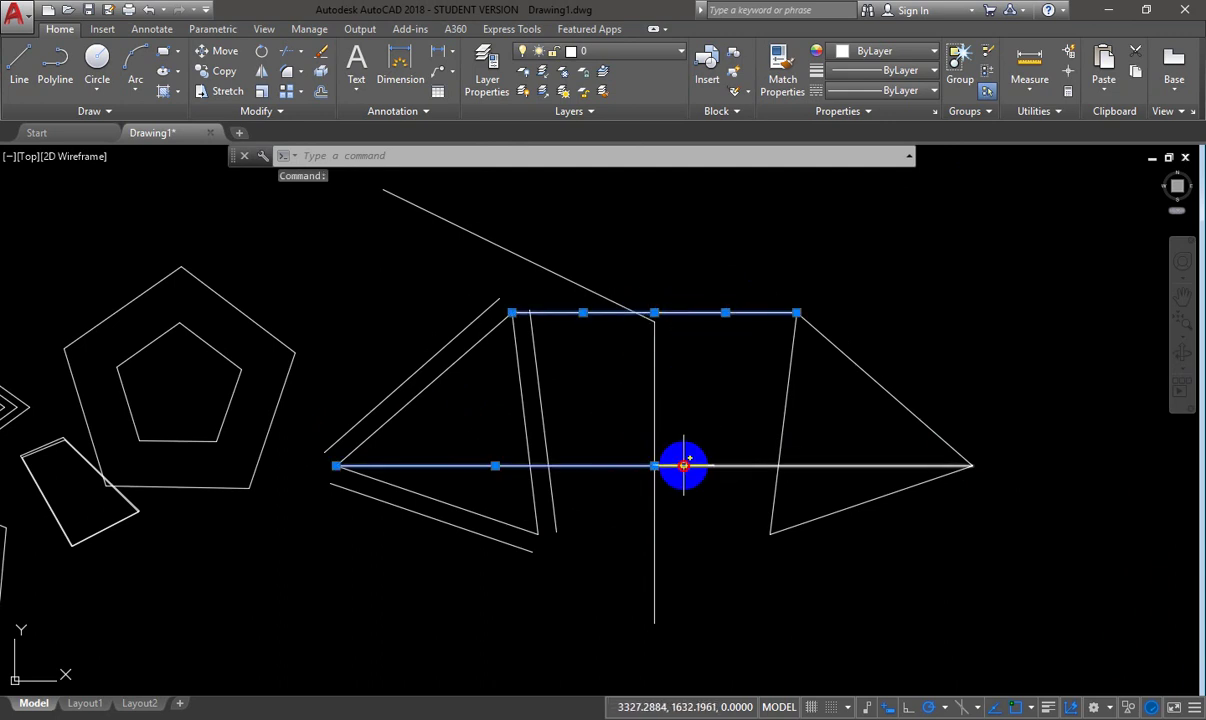
{"action": "left_click", "coordinate": [683, 466]}
{"action": "left_click", "coordinate": [651, 437]}
{"action": "left_click", "coordinate": [651, 440]}
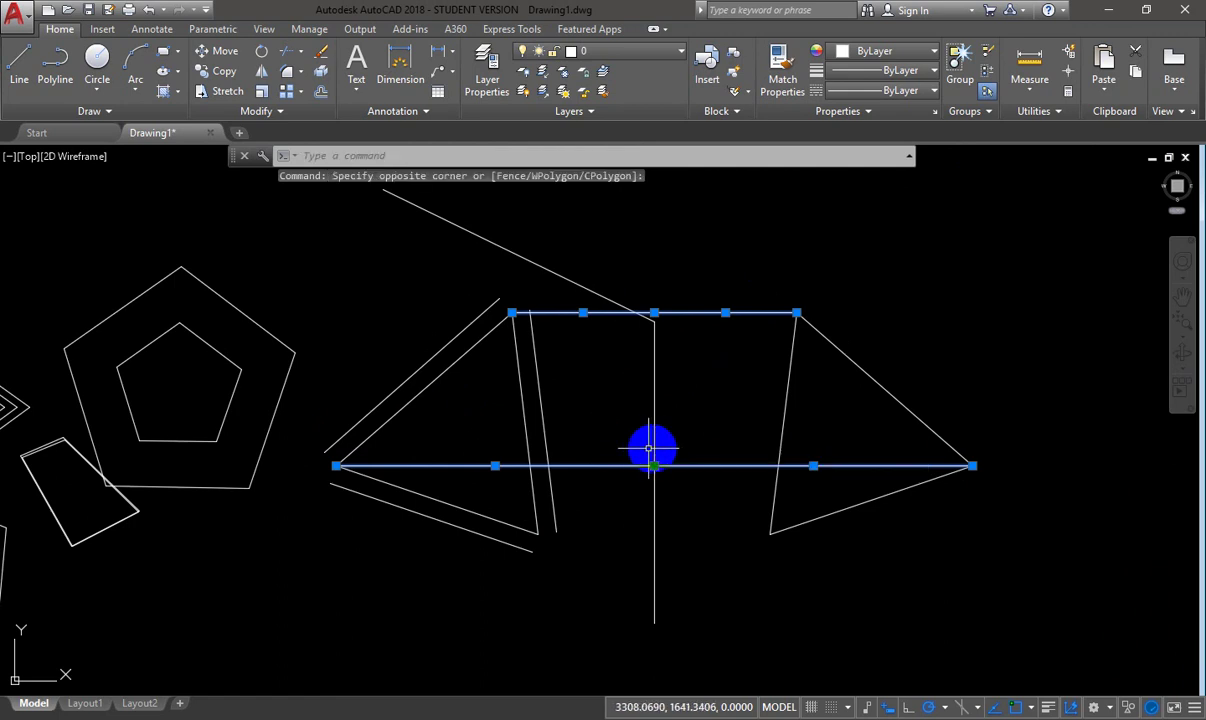
{"action": "left_click", "coordinate": [639, 444]}
{"action": "key", "text": "Delete"}
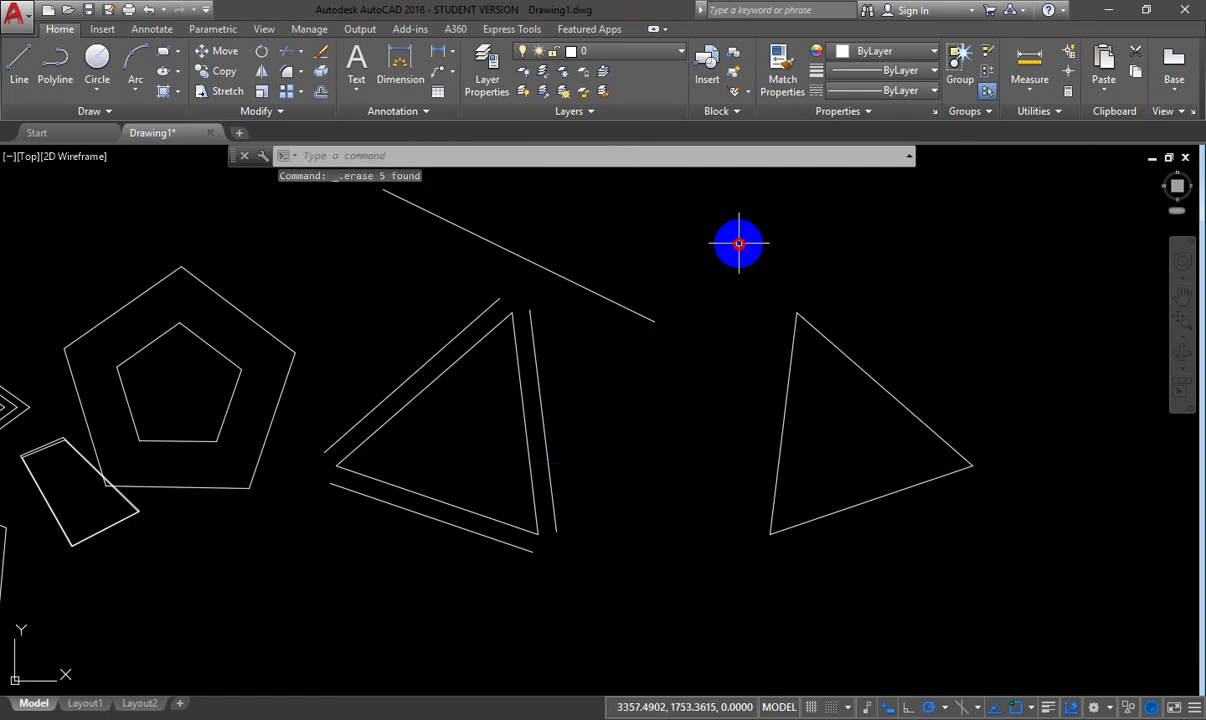
- Erase the three lines of the mirrored triangle
{"action": "left_click", "coordinate": [737, 243]}
{"action": "left_click", "coordinate": [975, 571]}
{"action": "key", "text": "Delete"}
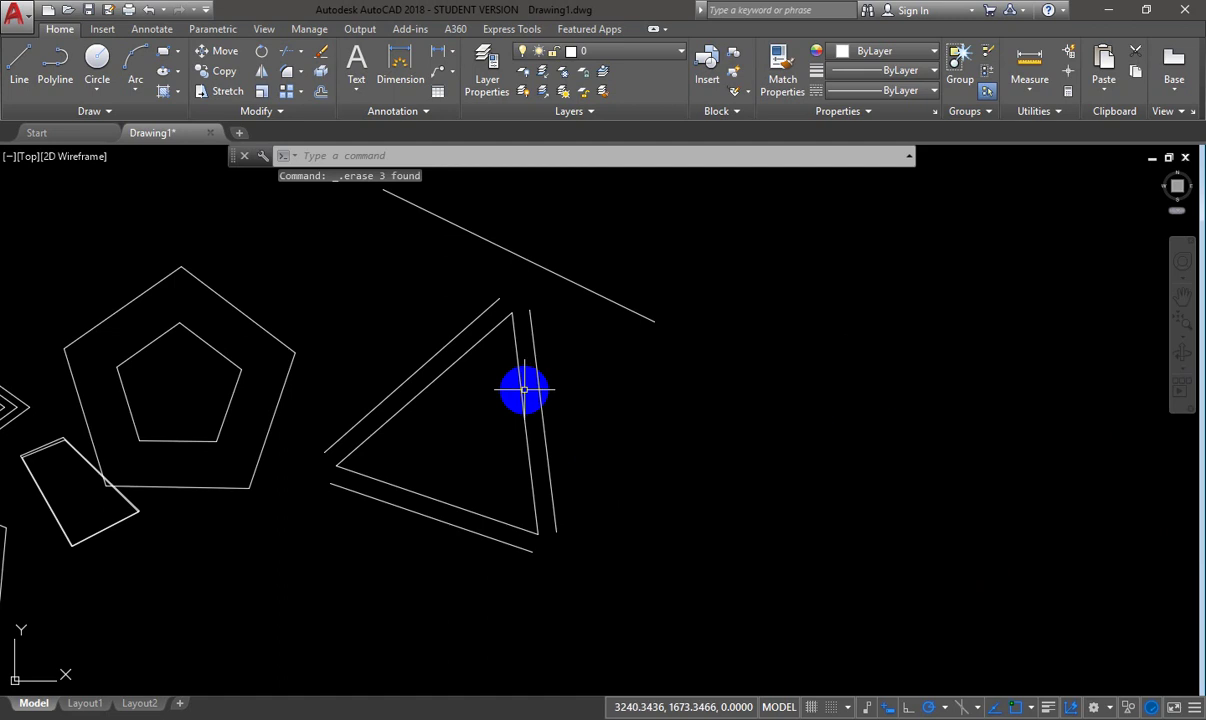
- Mirror the inner triangle across a vertical axis running down from the slanted line's lower end, without erasing the source objects
{"action": "left_click", "coordinate": [519, 385]}
{"action": "left_click", "coordinate": [473, 342]}
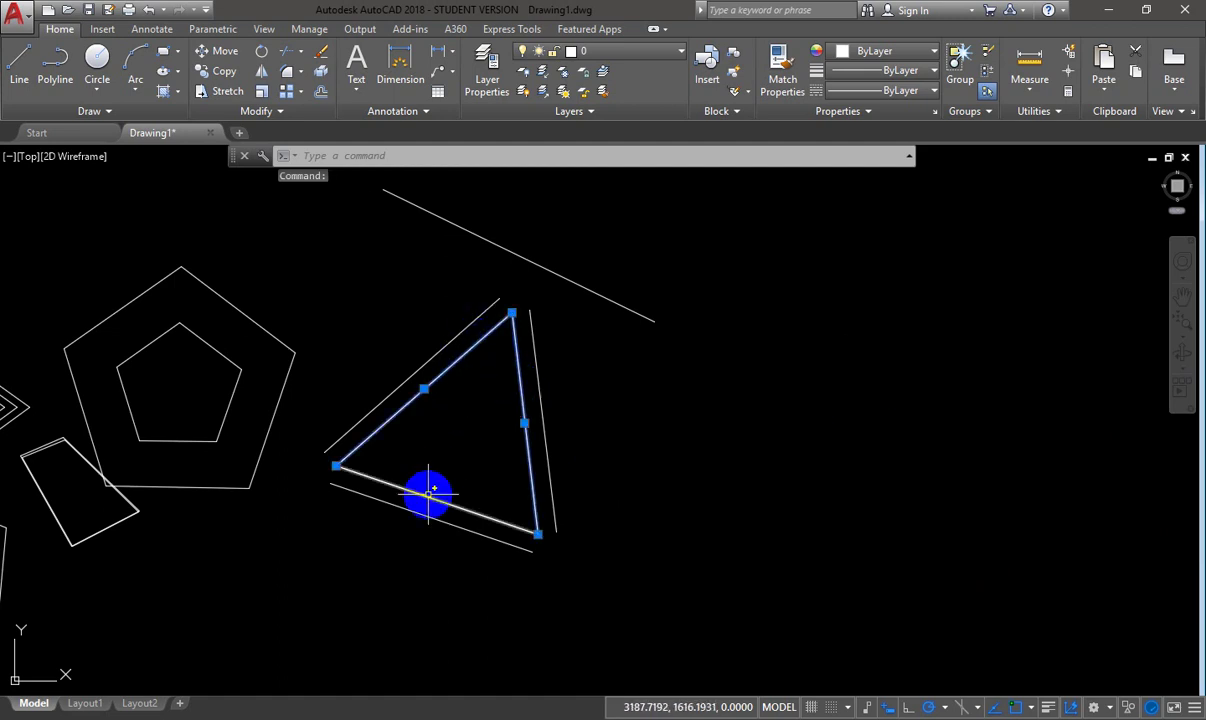
{"action": "left_click", "coordinate": [430, 495]}
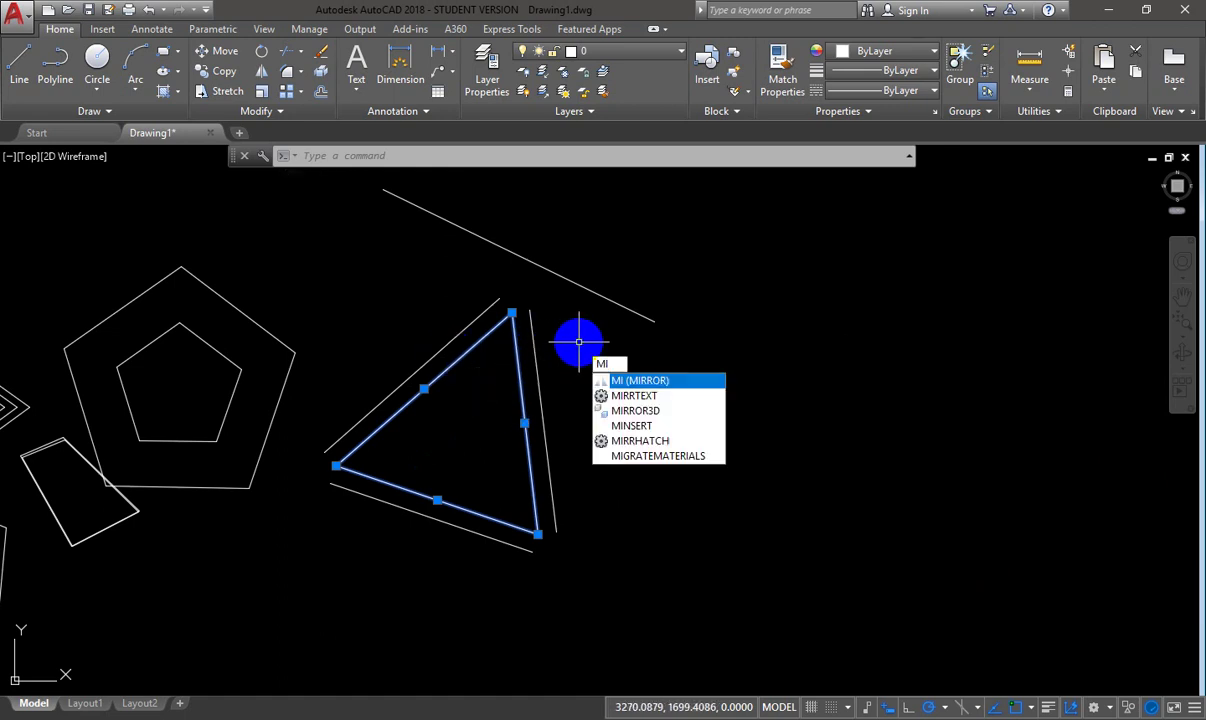
{"action": "key", "text": "Return"}
{"action": "left_click", "coordinate": [655, 321]}
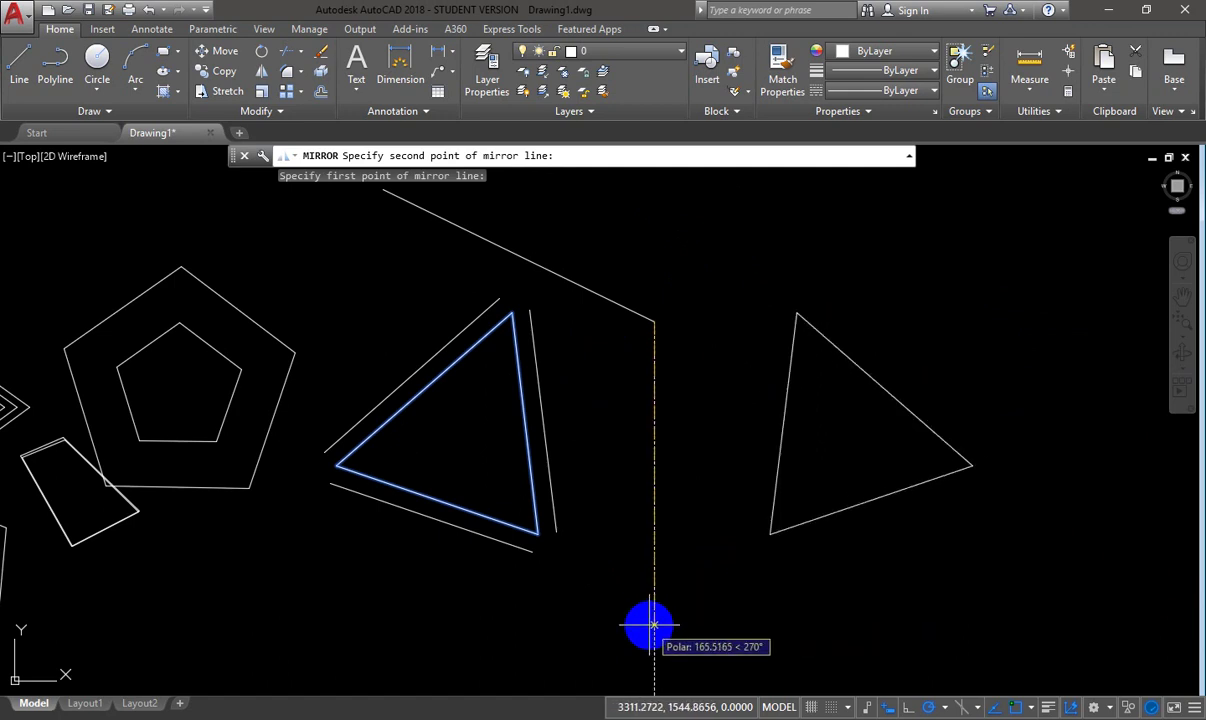
{"action": "left_click", "coordinate": [654, 626]}
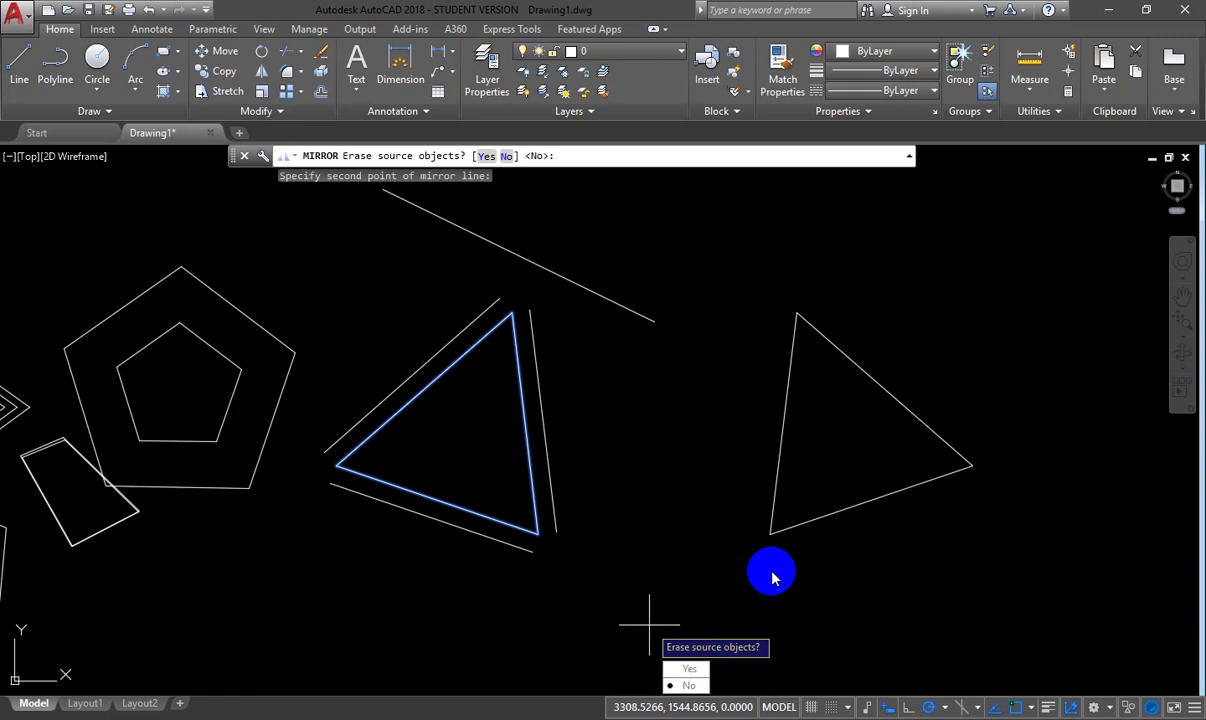
{"action": "left_click", "coordinate": [686, 686]}
- Mirror the original triangle's two upper sides about the slanted line above it, using the line's upper endpoint and midpoint, and keep the originals
{"action": "scroll", "coordinate": [496, 451], "scroll_direction": "down", "scroll_amount": 2}
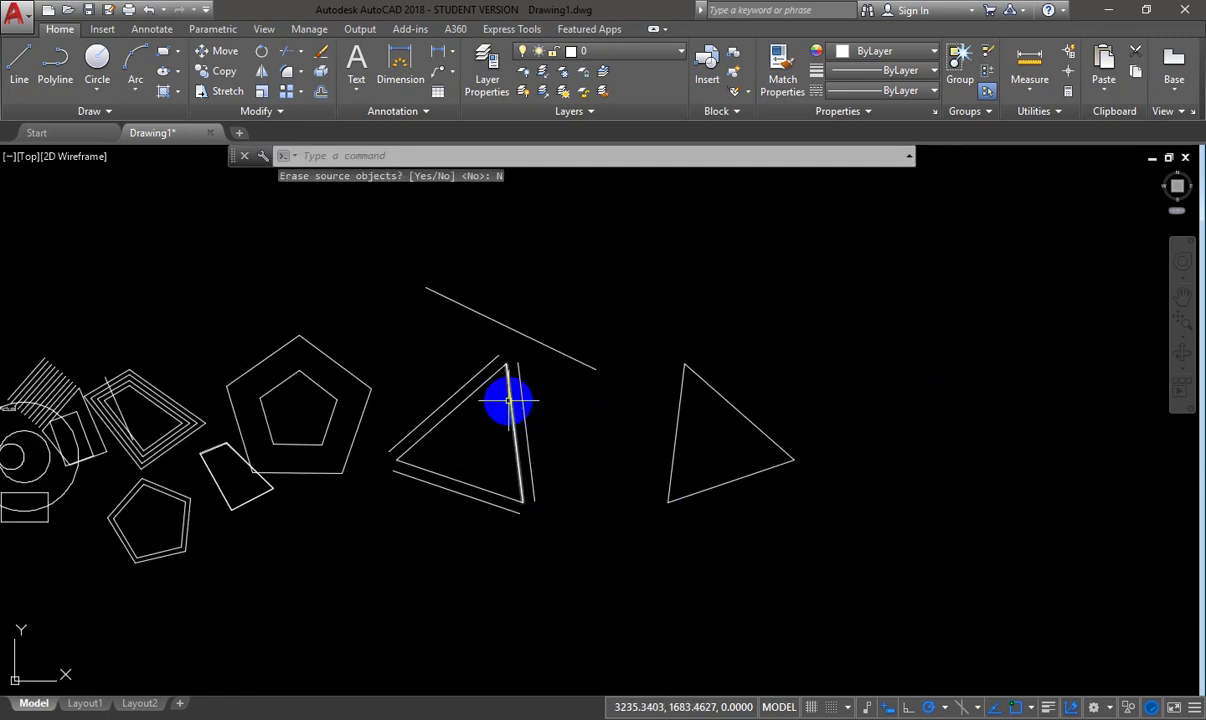
{"action": "left_click", "coordinate": [509, 400]}
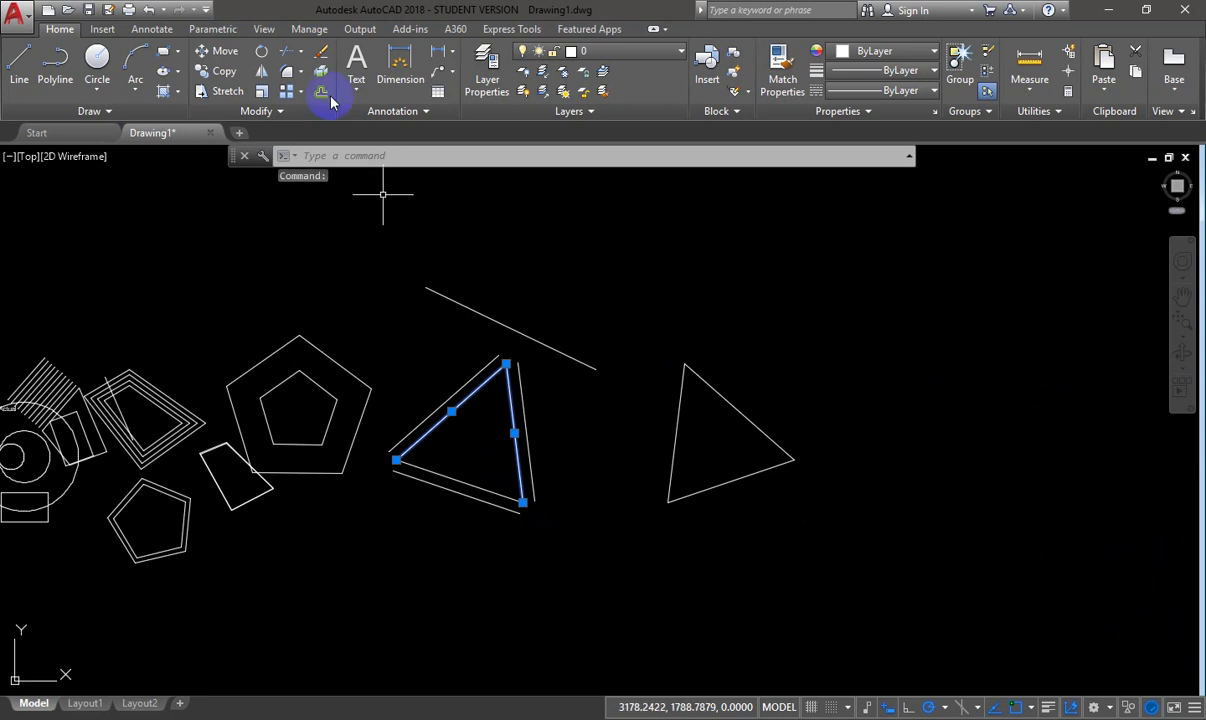
{"action": "left_click", "coordinate": [260, 71]}
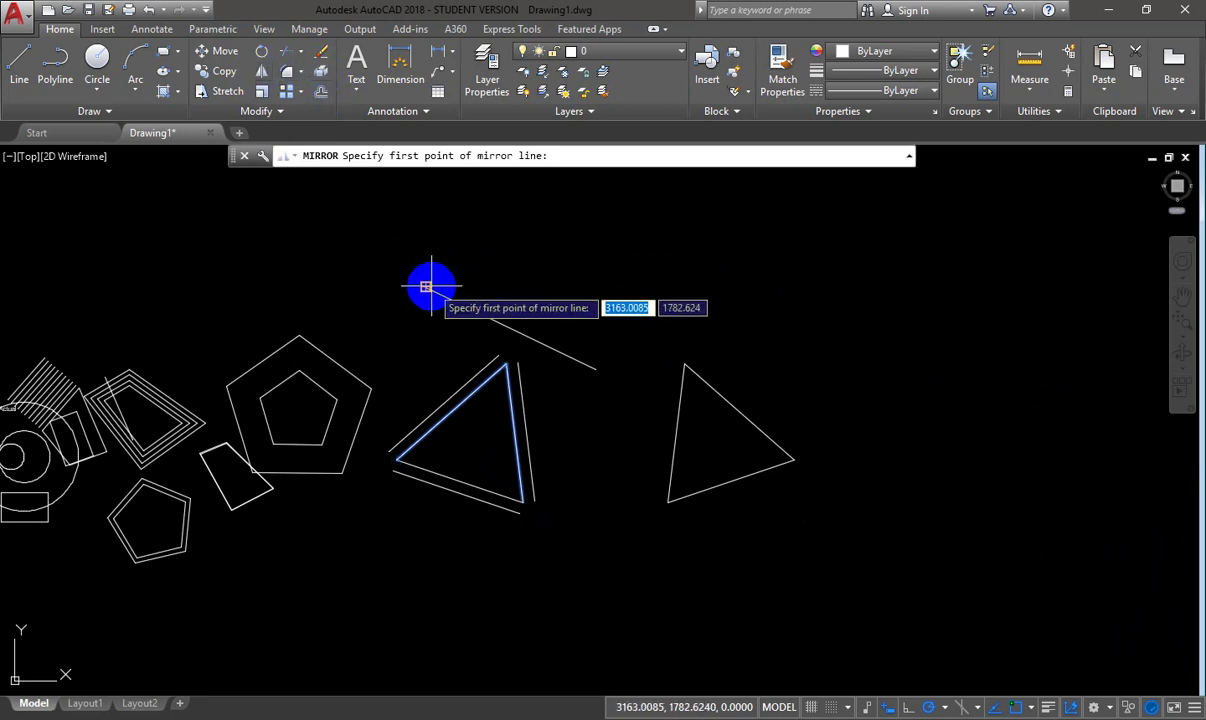
{"action": "left_click", "coordinate": [427, 290]}
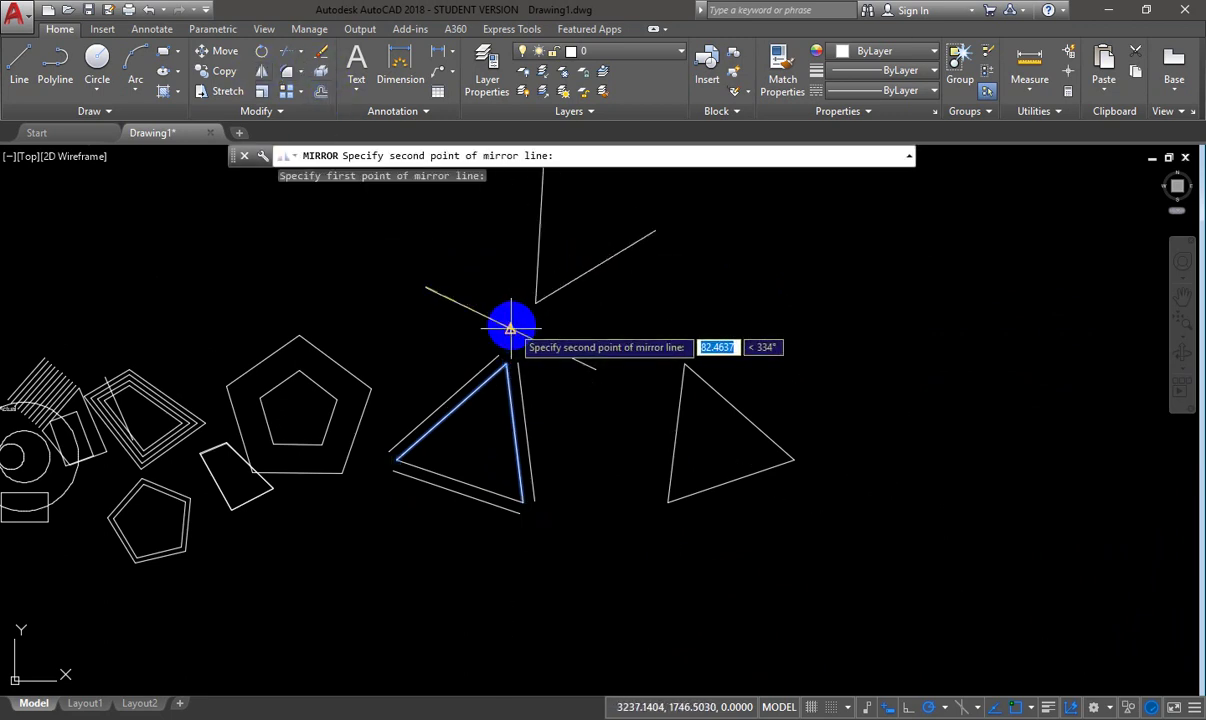
{"action": "left_click", "coordinate": [512, 326]}
{"action": "left_click", "coordinate": [548, 384]}
{"action": "key", "text": "Escape"}
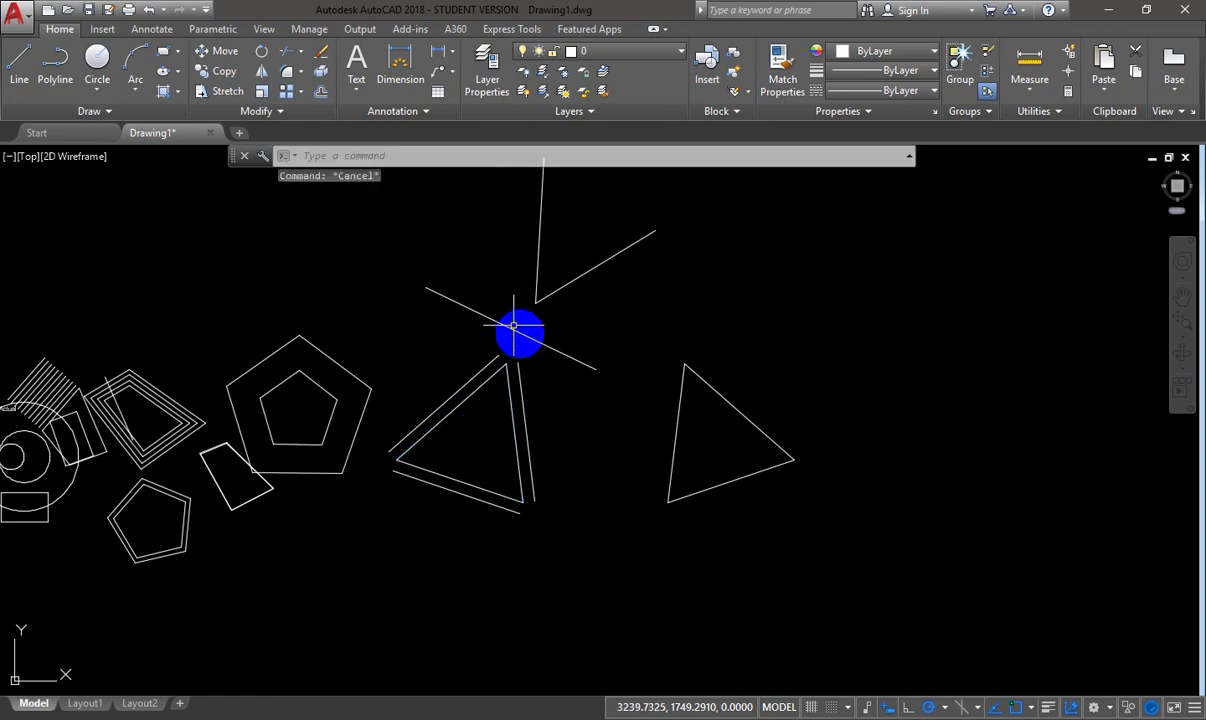
{"action": "scroll", "coordinate": [475, 368], "scroll_direction": "down", "scroll_amount": 2}
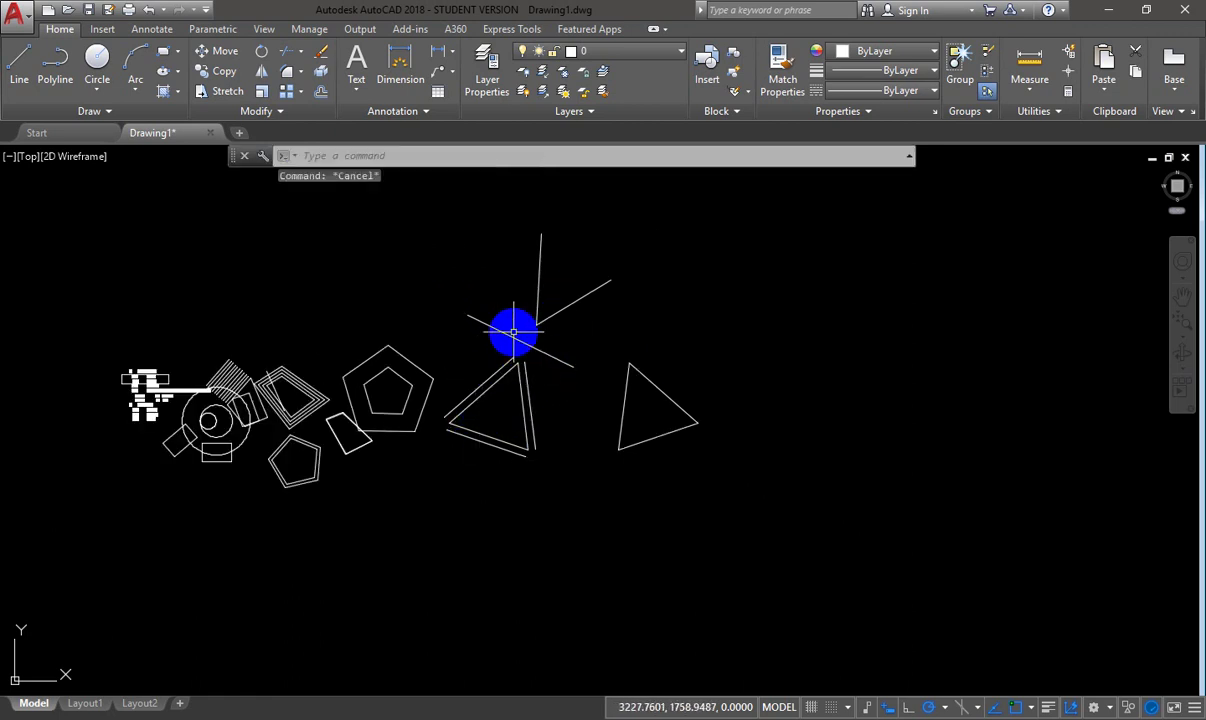
{"action": "left_click", "coordinate": [493, 323]}
{"action": "key", "text": "Escape"}
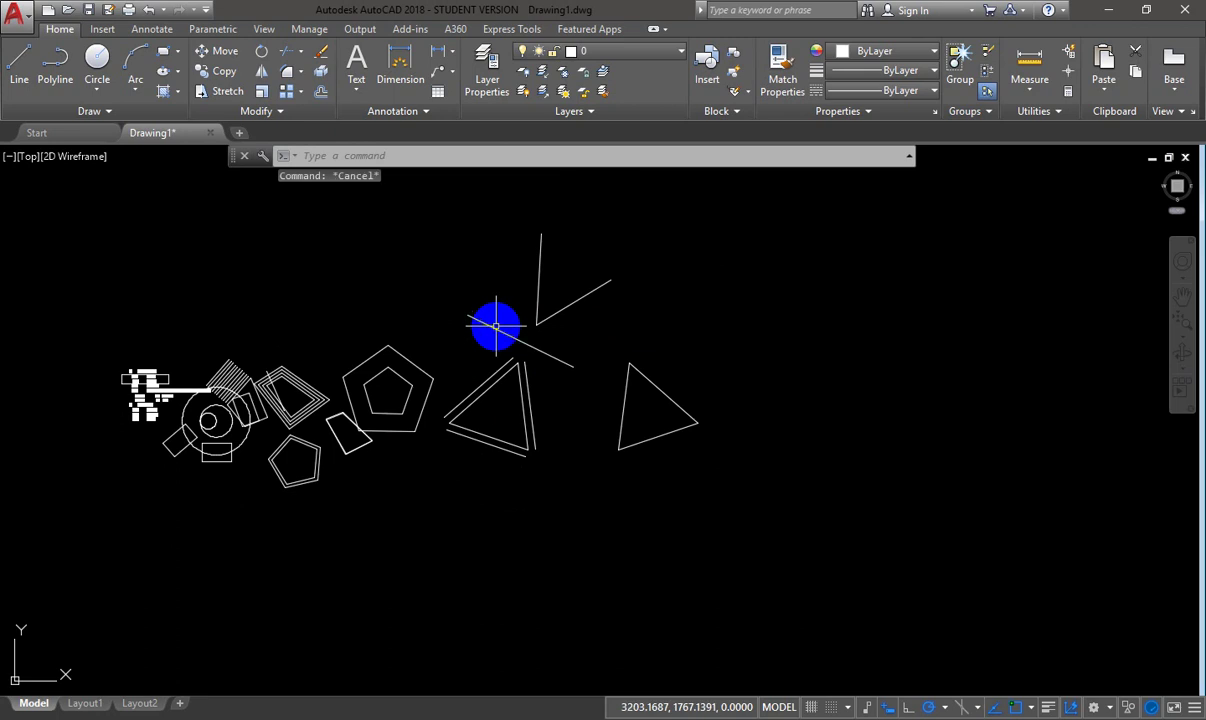
- Edit the command list text so that item 2.3 reads "ARray"
{"action": "scroll", "coordinate": [175, 412], "scroll_direction": "up", "scroll_amount": 8}
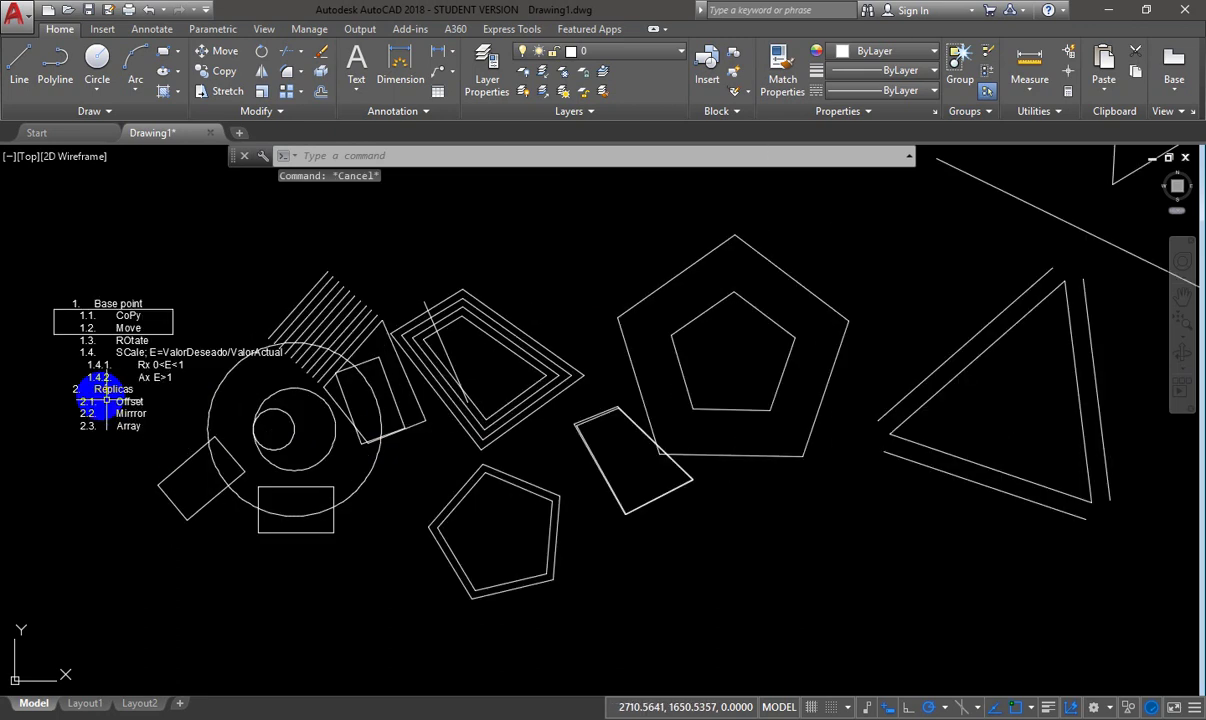
{"action": "double_click", "coordinate": [178, 441]}
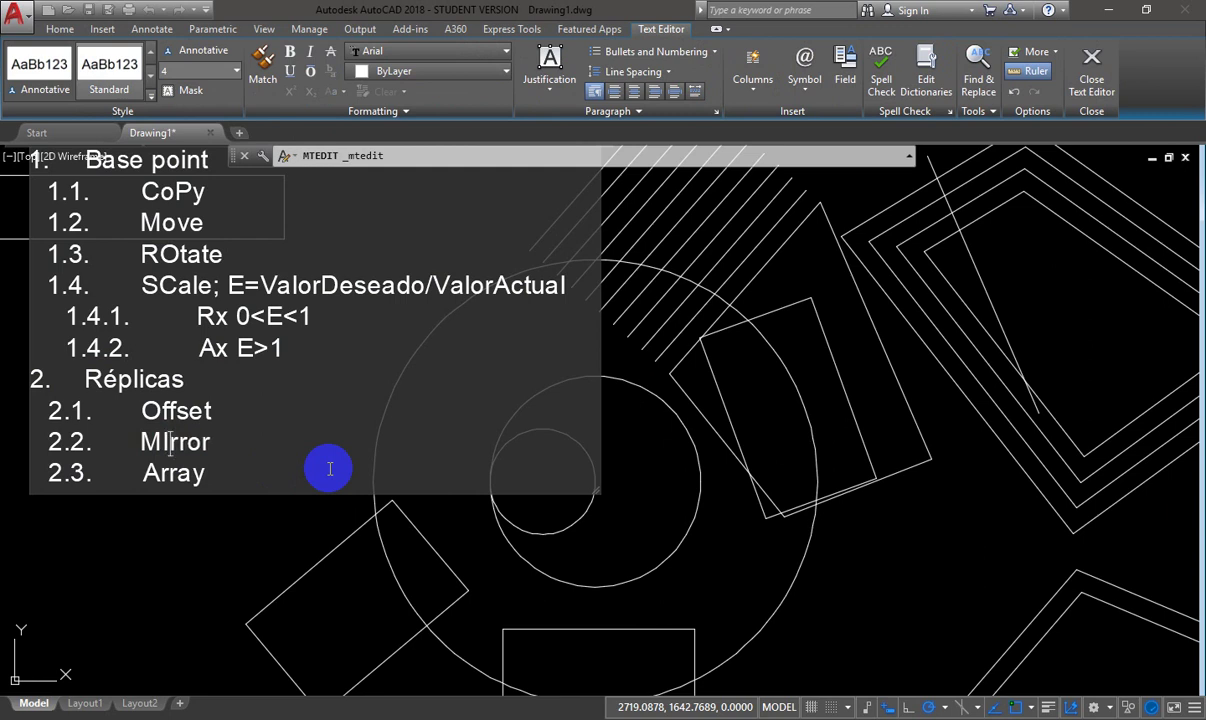
{"action": "left_click_drag", "start_coordinate": [143, 474], "coordinate": [190, 474]}
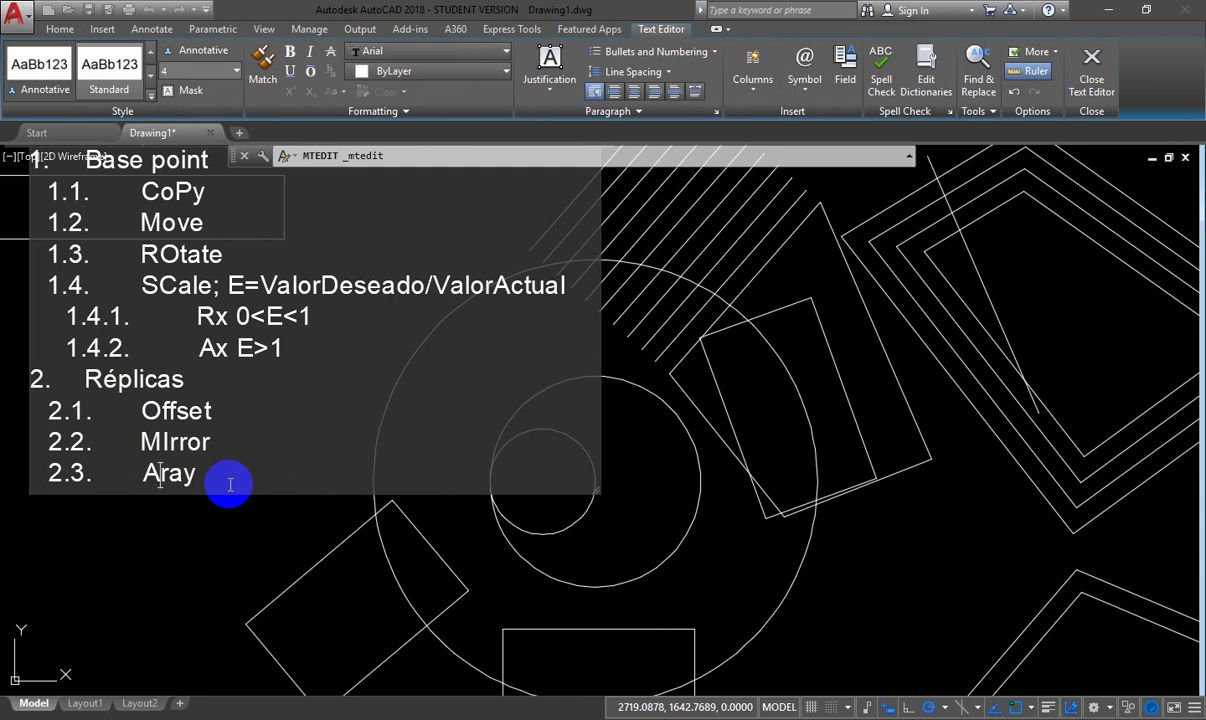
{"action": "left_click", "coordinate": [196, 530]}
{"action": "scroll", "coordinate": [331, 495], "scroll_direction": "down", "scroll_amount": 5}
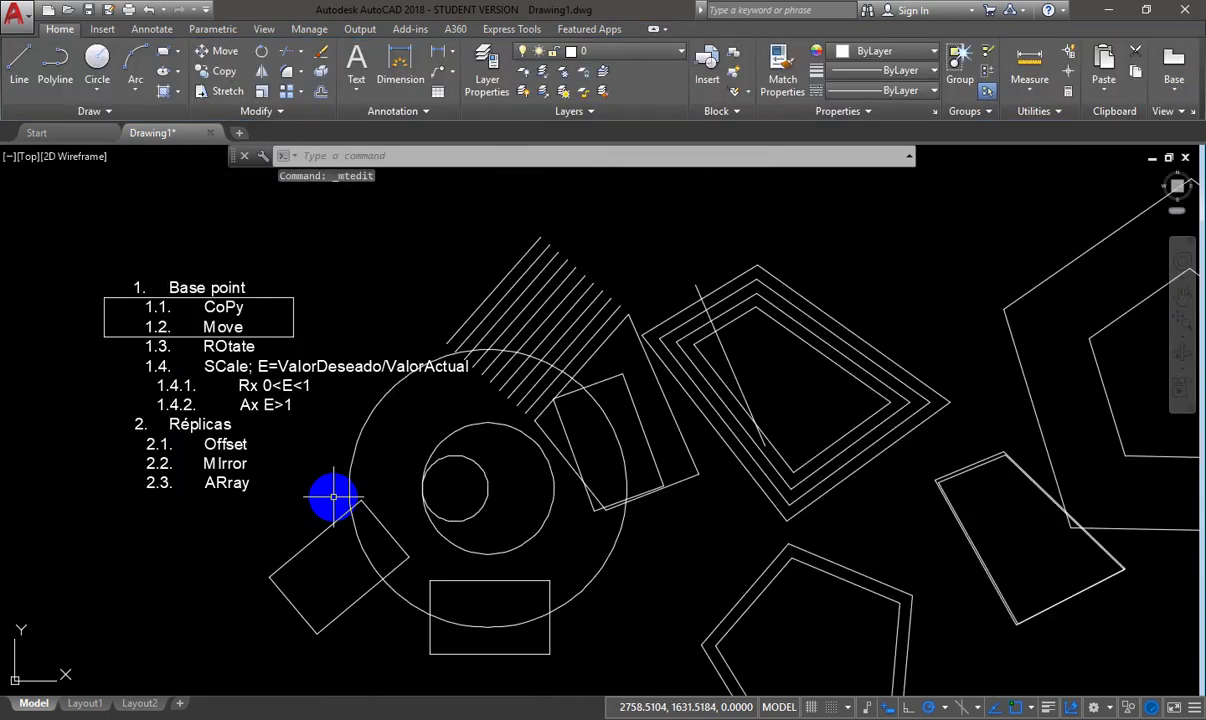
{"action": "scroll", "coordinate": [387, 480], "scroll_direction": "down", "scroll_amount": 5}
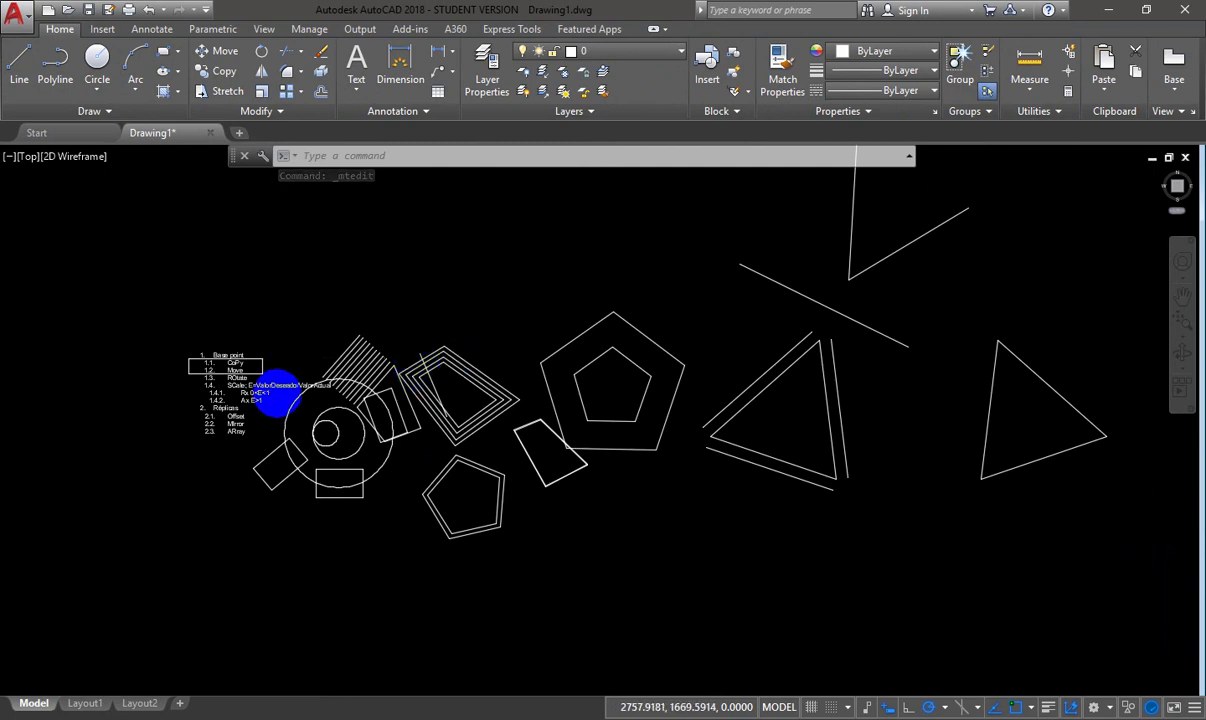
- Erase the pentagons, nested quadrilaterals, rotated rectangles and parallel slanted lines to the right of the command list
{"action": "scroll", "coordinate": [278, 393], "scroll_direction": "up", "scroll_amount": 2}
{"action": "left_click", "coordinate": [352, 262]}
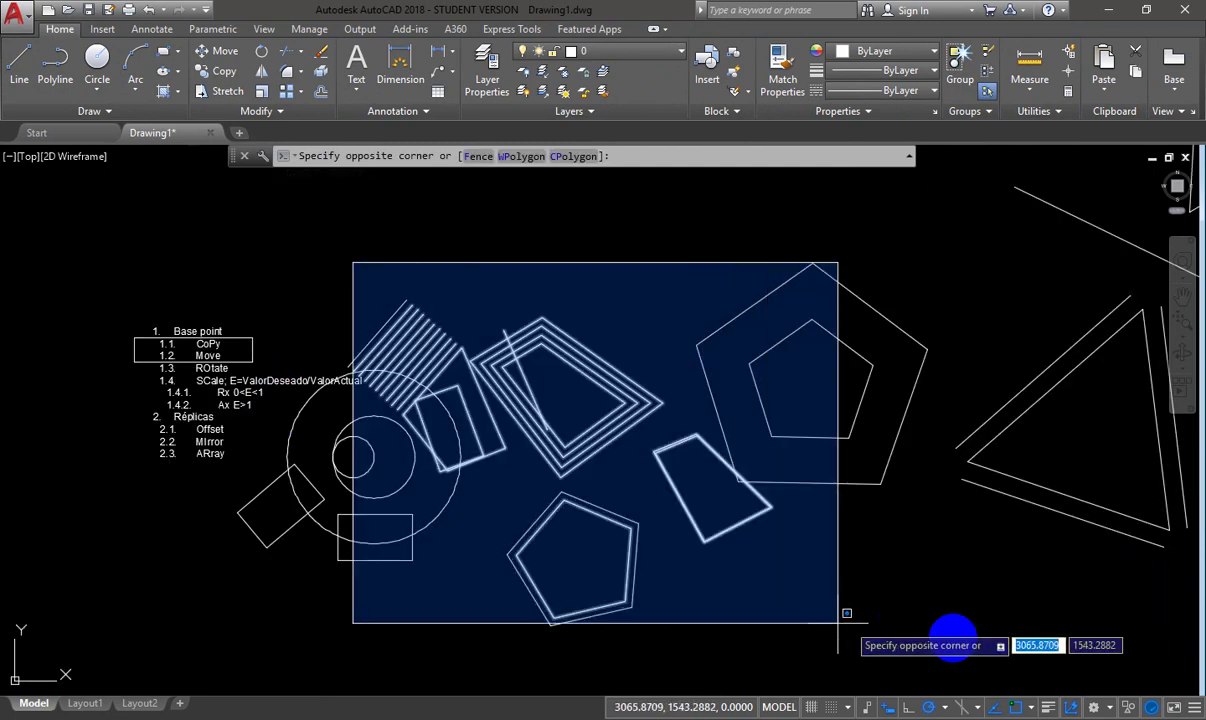
{"action": "left_click", "coordinate": [967, 638]}
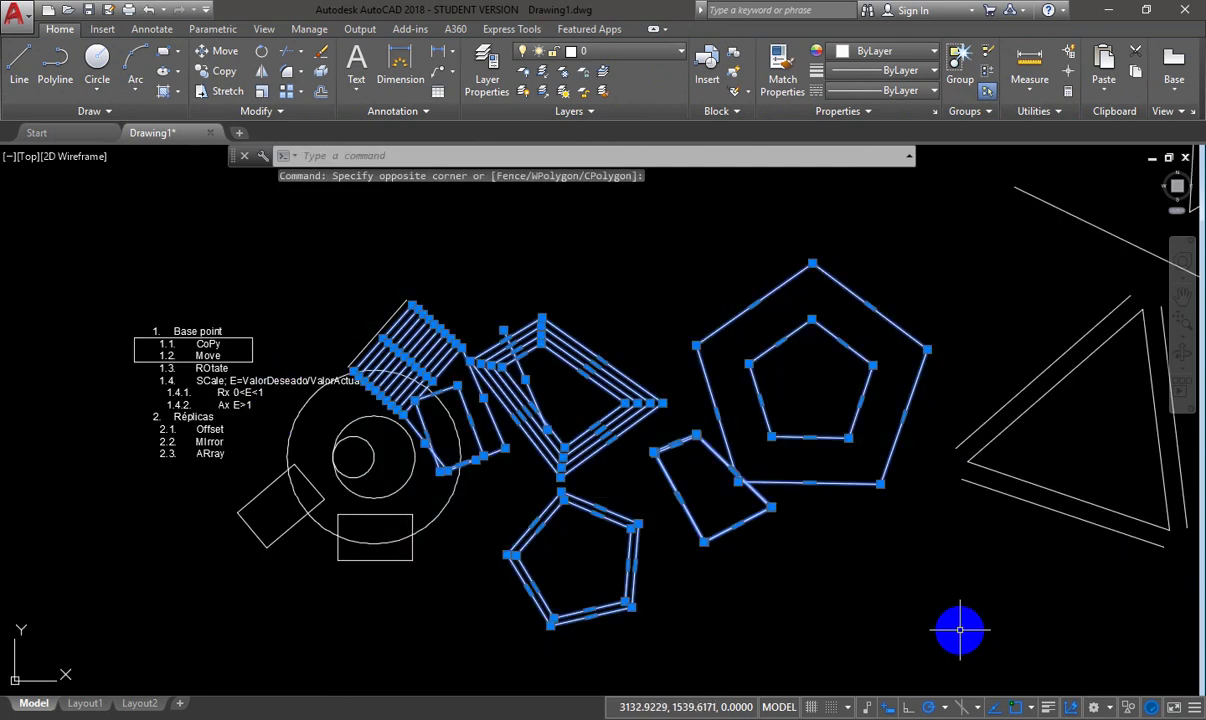
{"action": "key", "text": "Delete"}
- Erase the three circles, two rectangles and slanted line beside the command list, keeping the list text out of the selection
{"action": "left_click", "coordinate": [487, 266]}
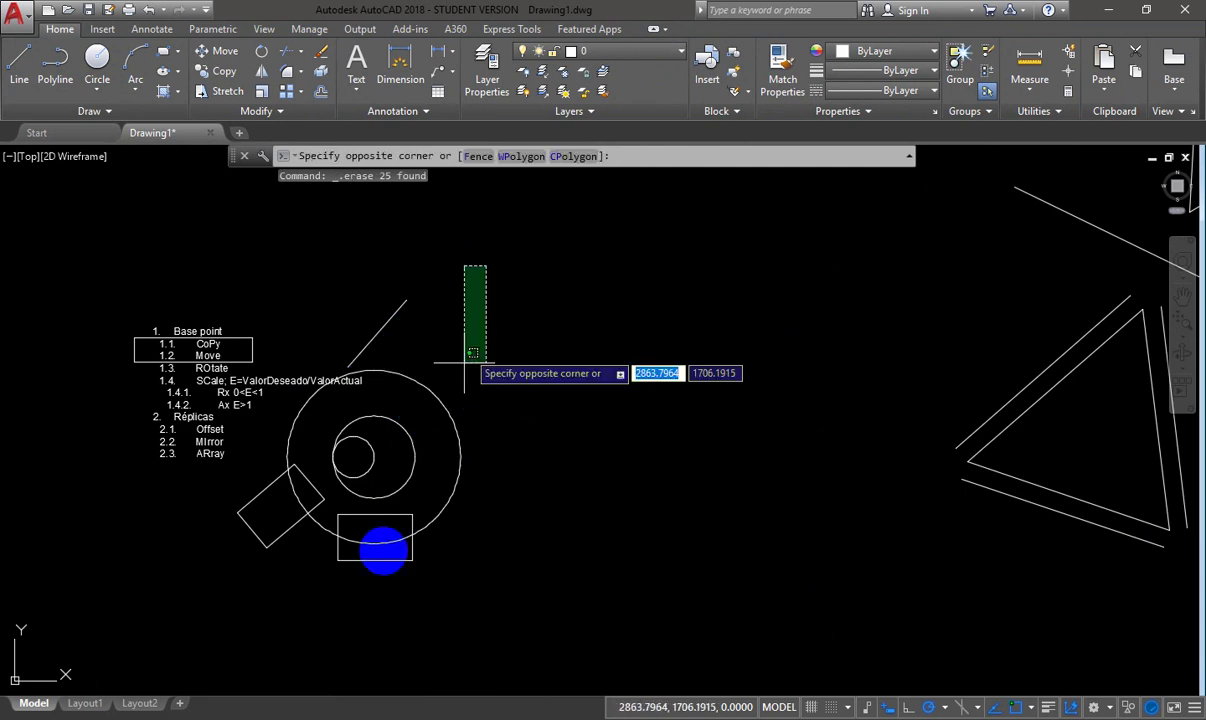
{"action": "left_click", "coordinate": [276, 628]}
{"action": "left_click", "coordinate": [292, 388], "text": "shift"}
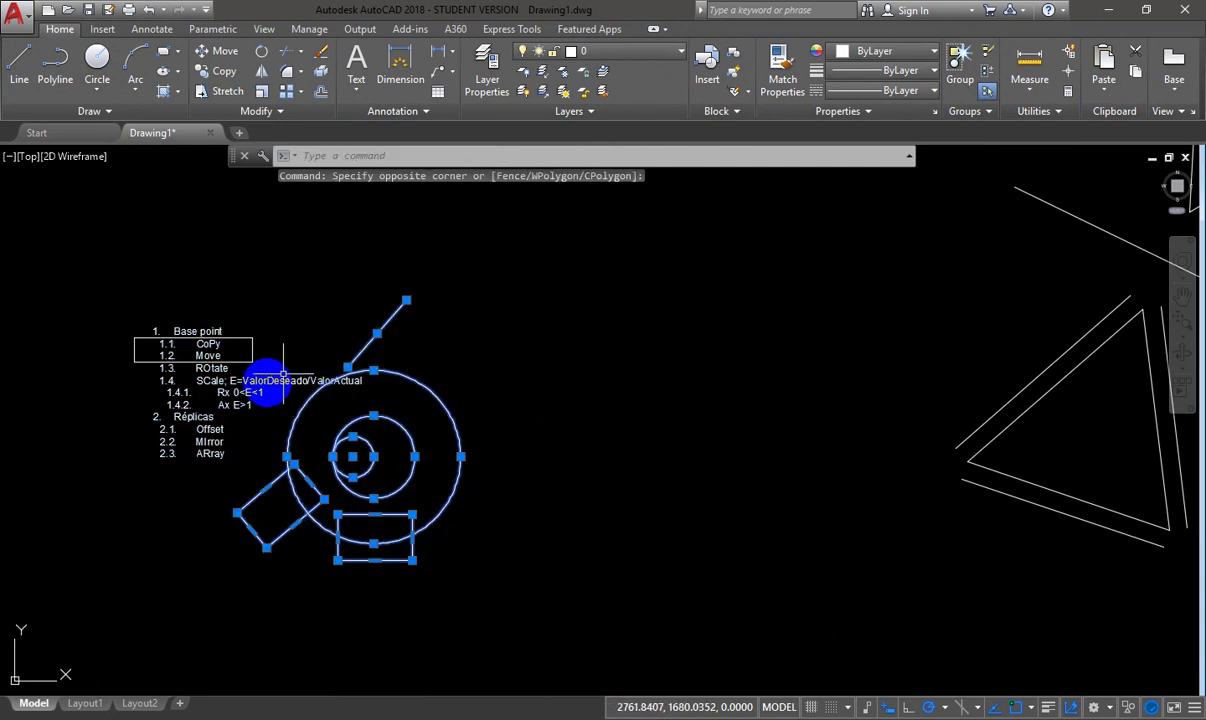
{"action": "key", "text": "Delete"}
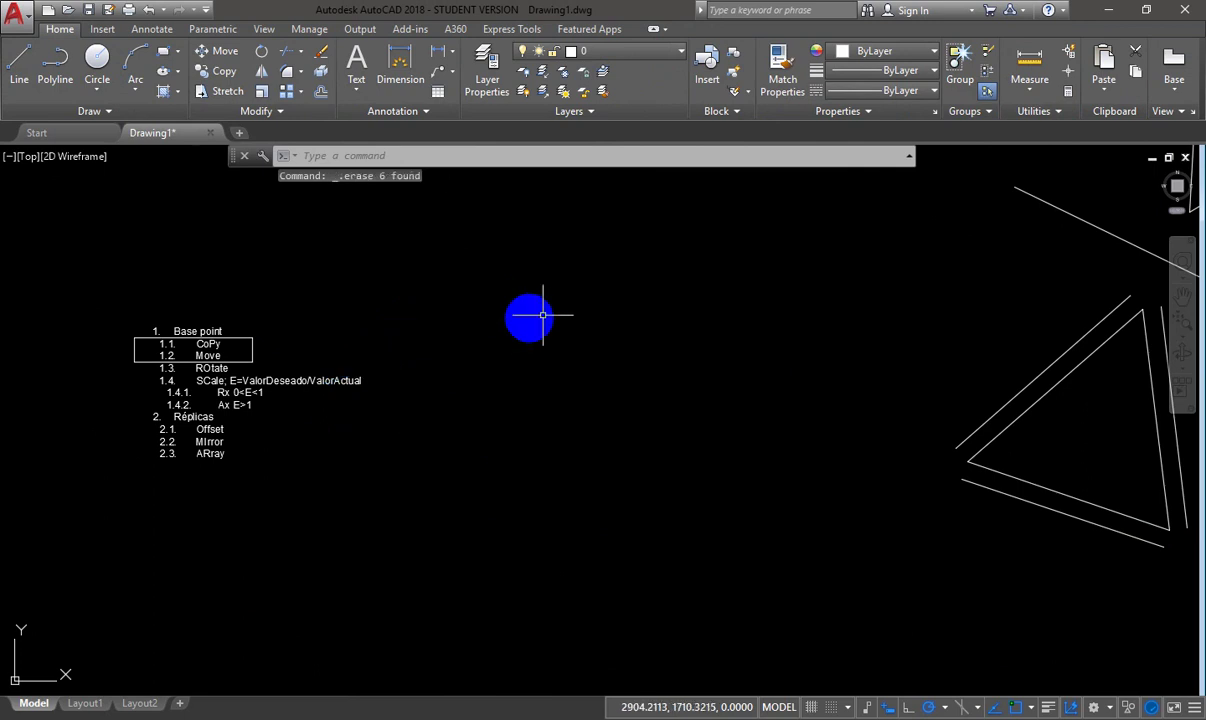
- Erase the original triangle, its offset lines and the two mirrored lines, leaving the slanted axis and the vertically mirrored triangle
{"action": "scroll", "coordinate": [445, 468], "scroll_direction": "down", "scroll_amount": 4}
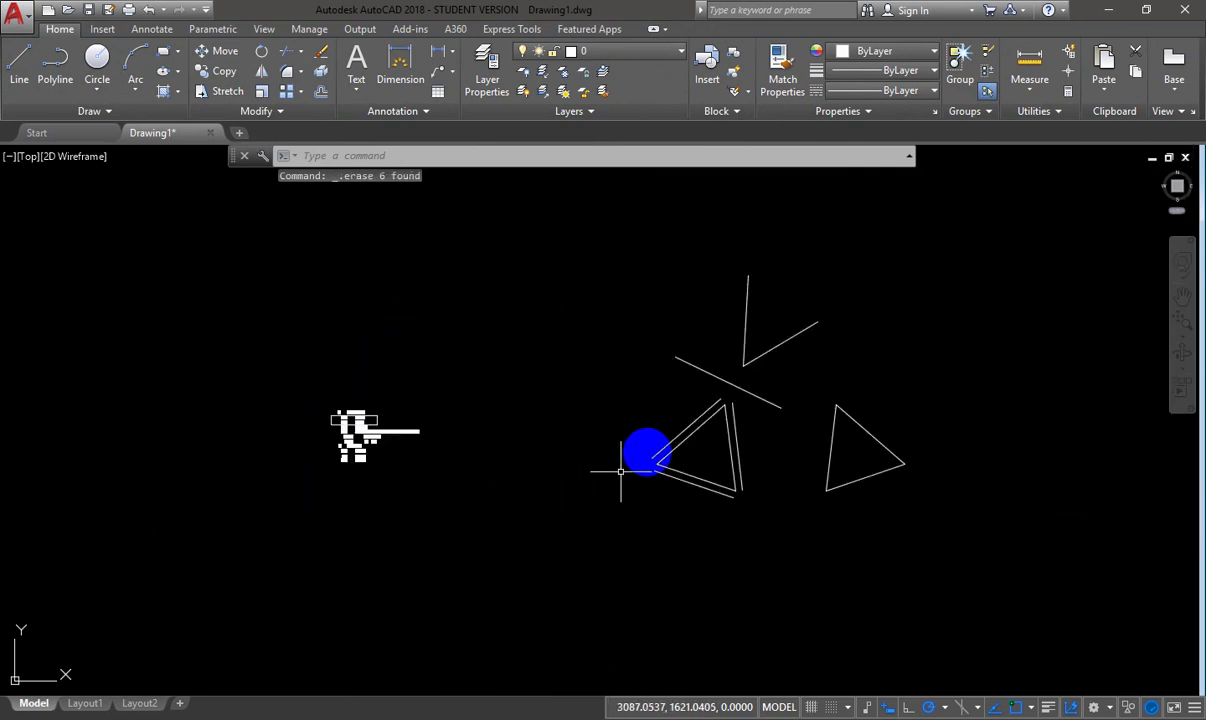
{"action": "left_click", "coordinate": [632, 511]}
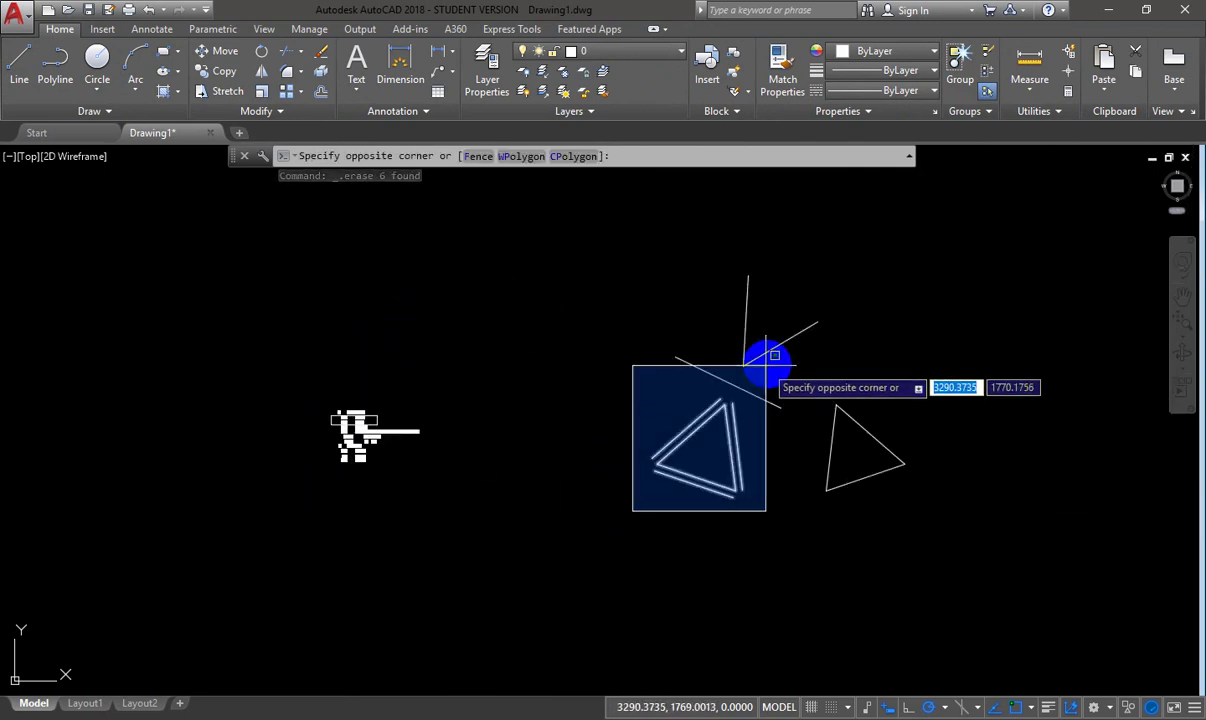
{"action": "left_click", "coordinate": [831, 244]}
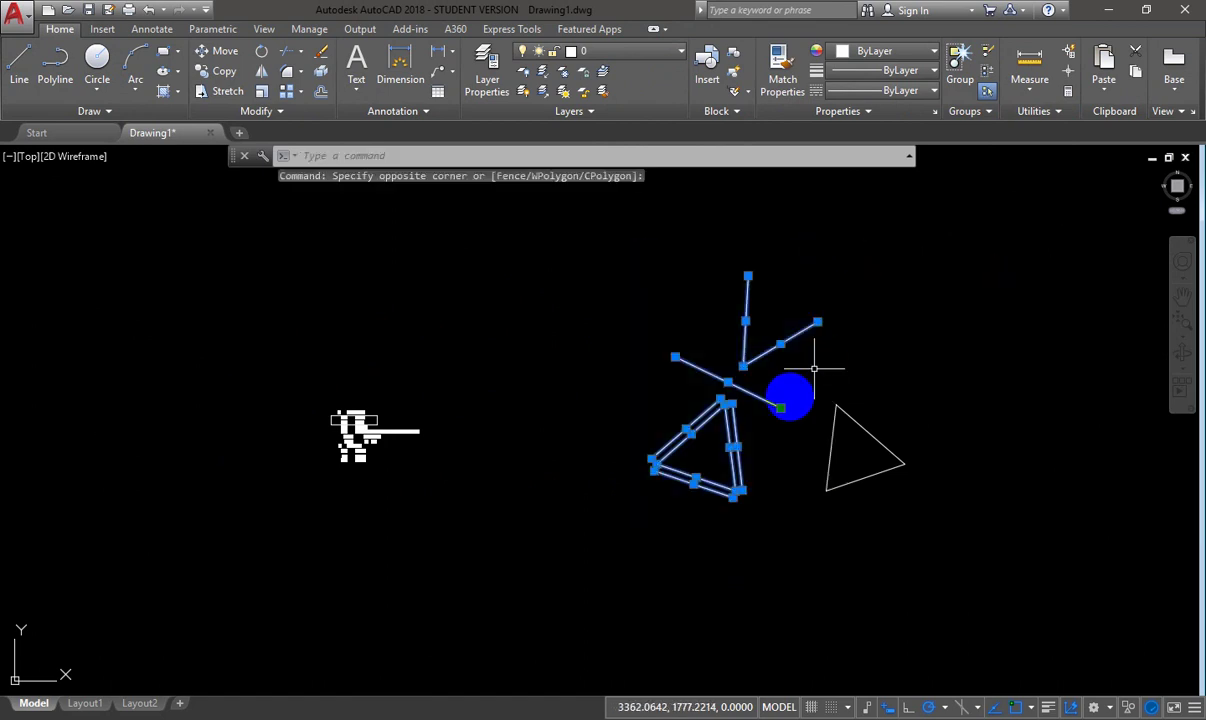
{"action": "scroll", "coordinate": [760, 391], "scroll_direction": "up", "scroll_amount": 4}
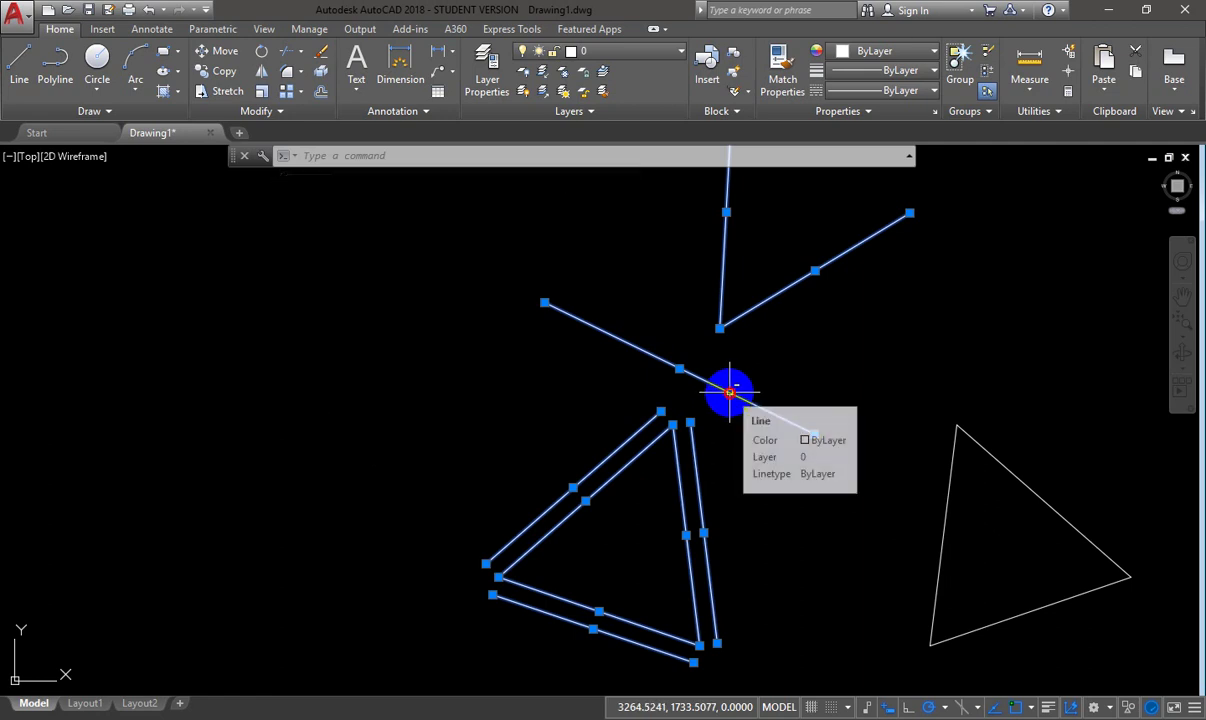
{"action": "left_click", "coordinate": [730, 391], "text": "shift"}
{"action": "scroll", "coordinate": [730, 458], "scroll_direction": "down", "scroll_amount": 4}
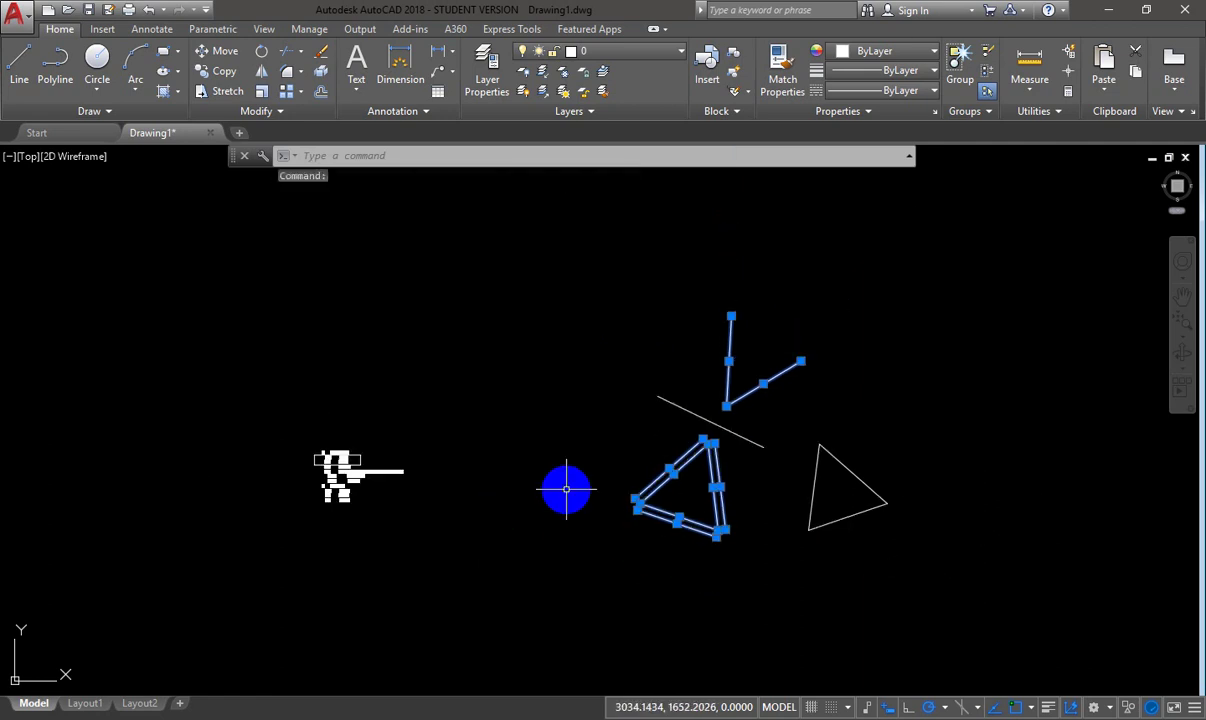
{"action": "key", "text": "Delete"}
{"action": "left_click", "coordinate": [638, 375]}
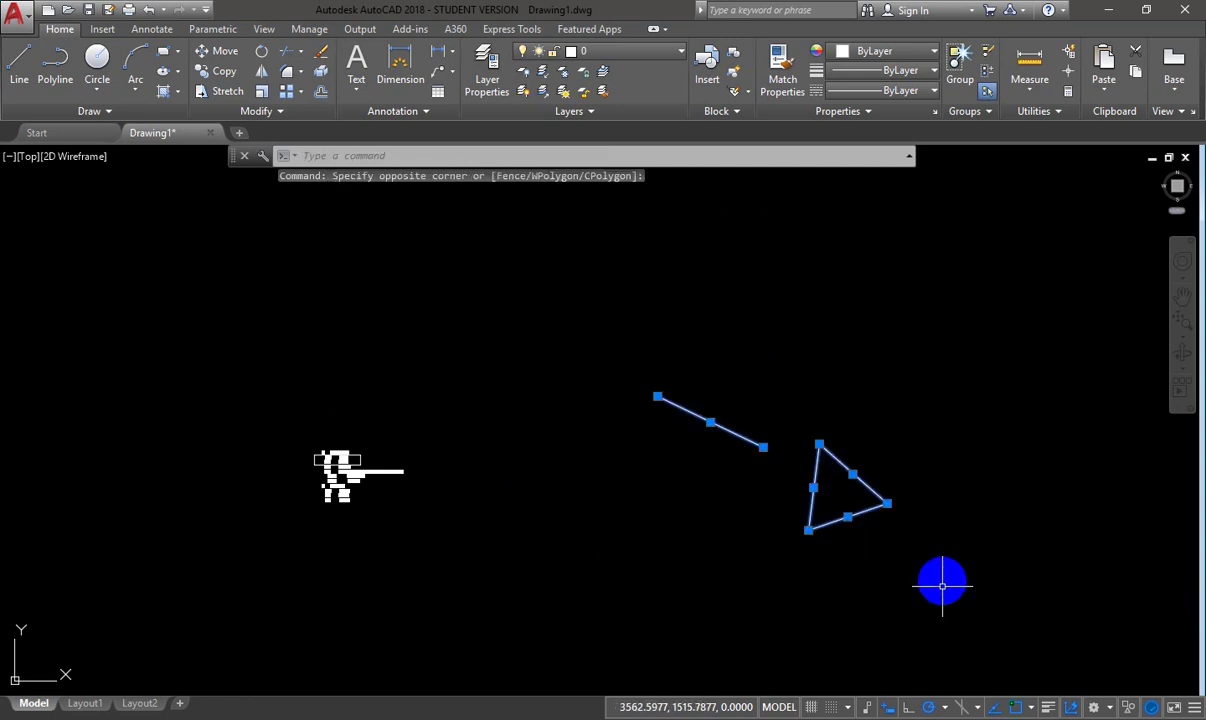
{"action": "left_click", "coordinate": [800, 410]}
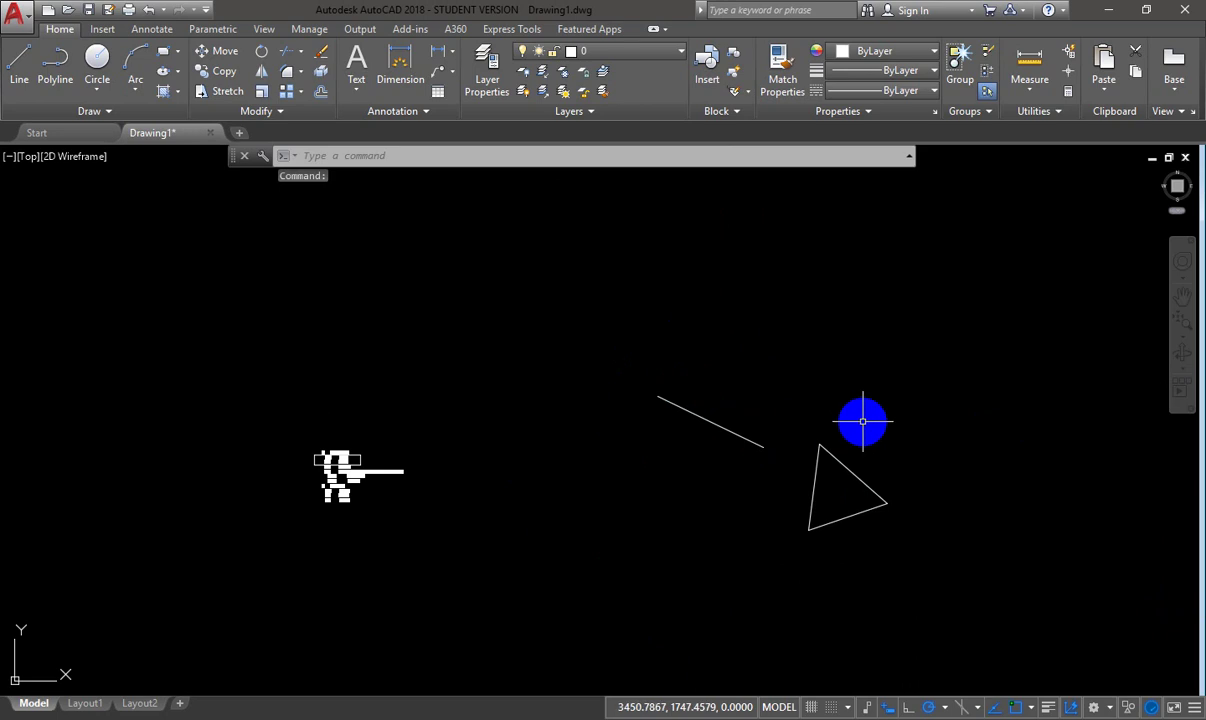
- Undo the last erase of the original triangle, its offset lines and the mirrored lines
{"action": "key", "text": "ctrl+z"}
{"action": "key", "text": "ctrl+z"}
{"action": "key", "text": "ctrl+z"}
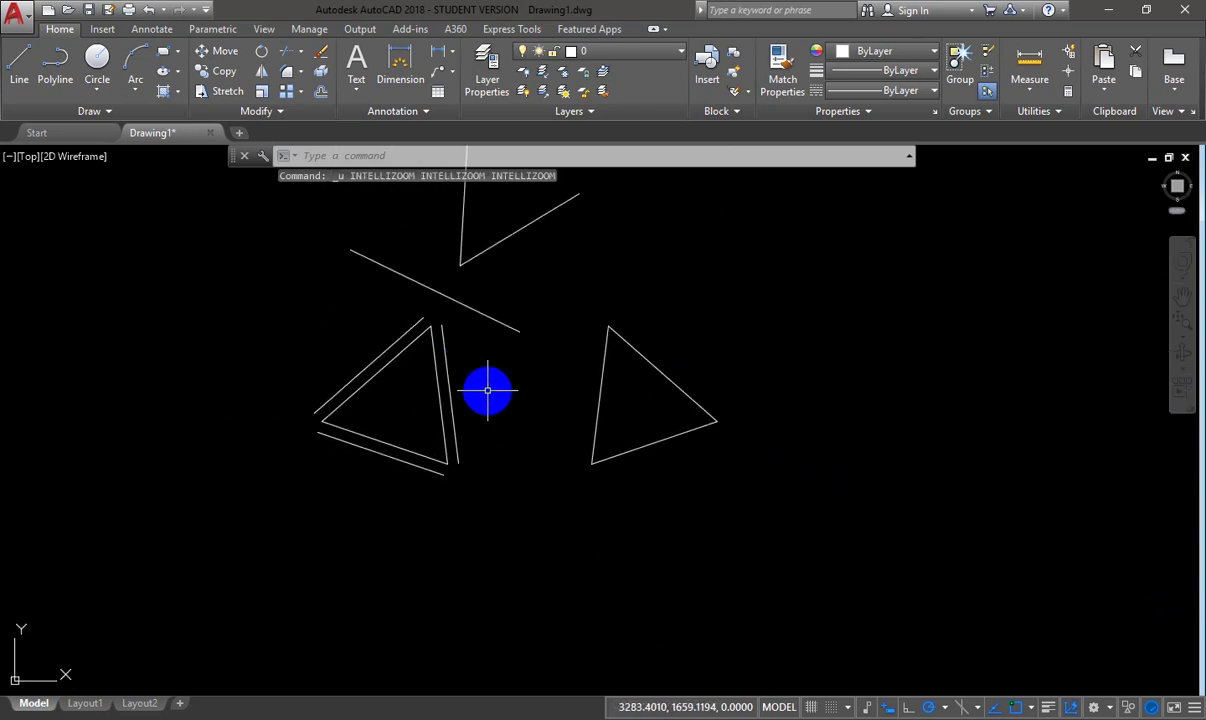
- Erase the triangle's offset line first, and all the remaining triangles, offset lines, mirrored lines and slanted axis with it
{"action": "scroll", "coordinate": [451, 455], "scroll_direction": "up", "scroll_amount": 3}
{"action": "scroll", "coordinate": [457, 427], "scroll_direction": "down", "scroll_amount": 2}
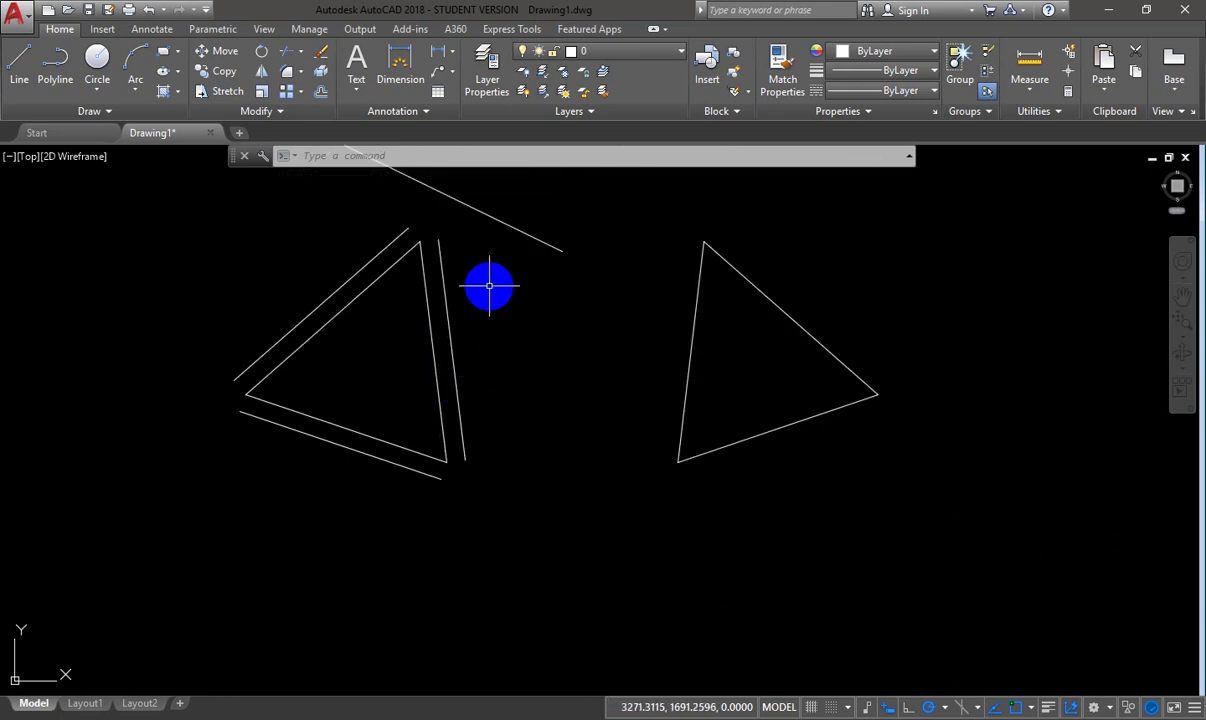
{"action": "mouse_move", "coordinate": [486, 279]}
{"action": "left_mouse_down"}
{"action": "mouse_move", "coordinate": [452, 215]}
{"action": "mouse_move", "coordinate": [433, 210]}
{"action": "mouse_move", "coordinate": [436, 334]}
{"action": "mouse_move", "coordinate": [463, 477]}
{"action": "mouse_move", "coordinate": [503, 472]}
{"action": "left_mouse_up"}
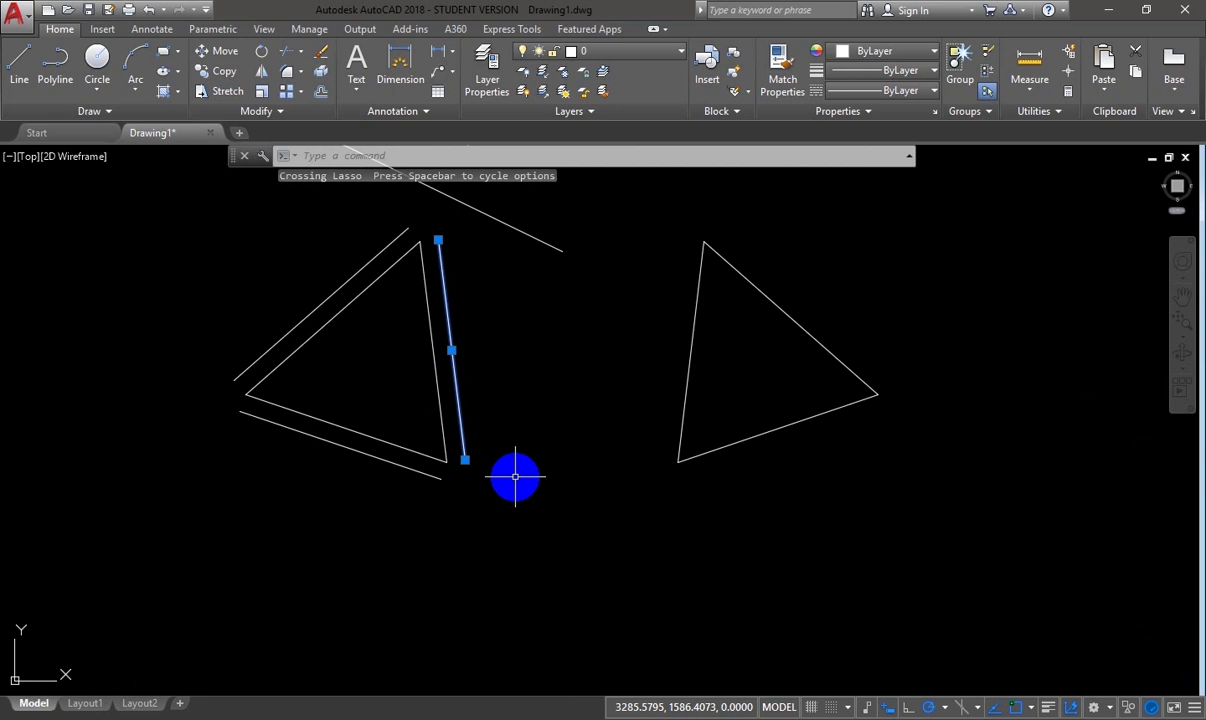
{"action": "key", "text": "Delete"}
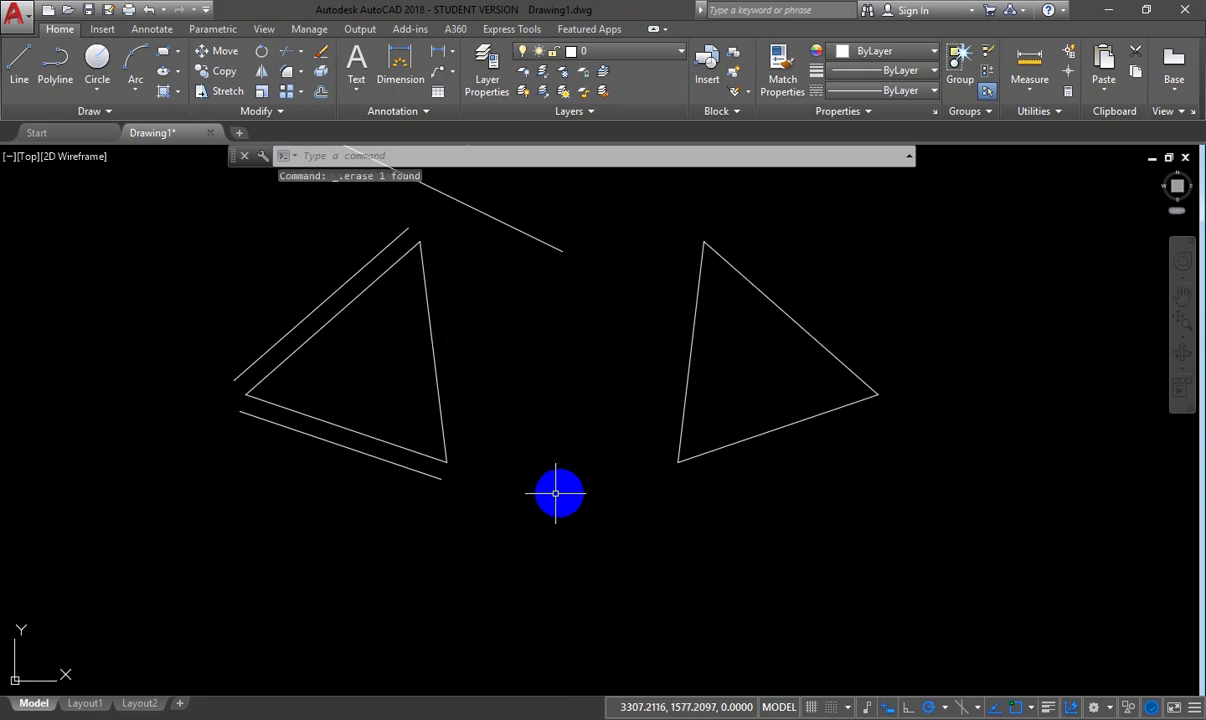
{"action": "scroll", "coordinate": [550, 483], "scroll_direction": "down", "scroll_amount": 4}
{"action": "left_click_drag", "start_coordinate": [310, 229], "coordinate": [718, 508]}
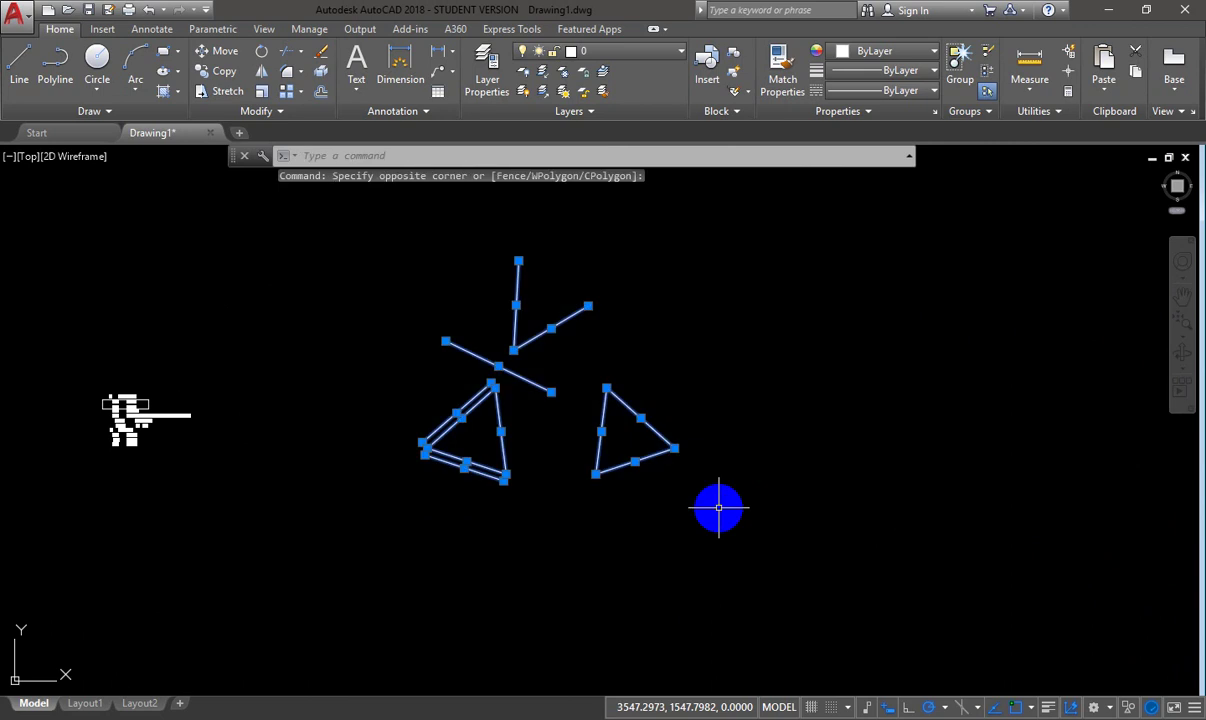
{"action": "key", "text": "Delete"}
- Draw a rectangle 40 wide and 60 high just to the right of the command list
{"action": "scroll", "coordinate": [112, 420], "scroll_direction": "up", "scroll_amount": 5}
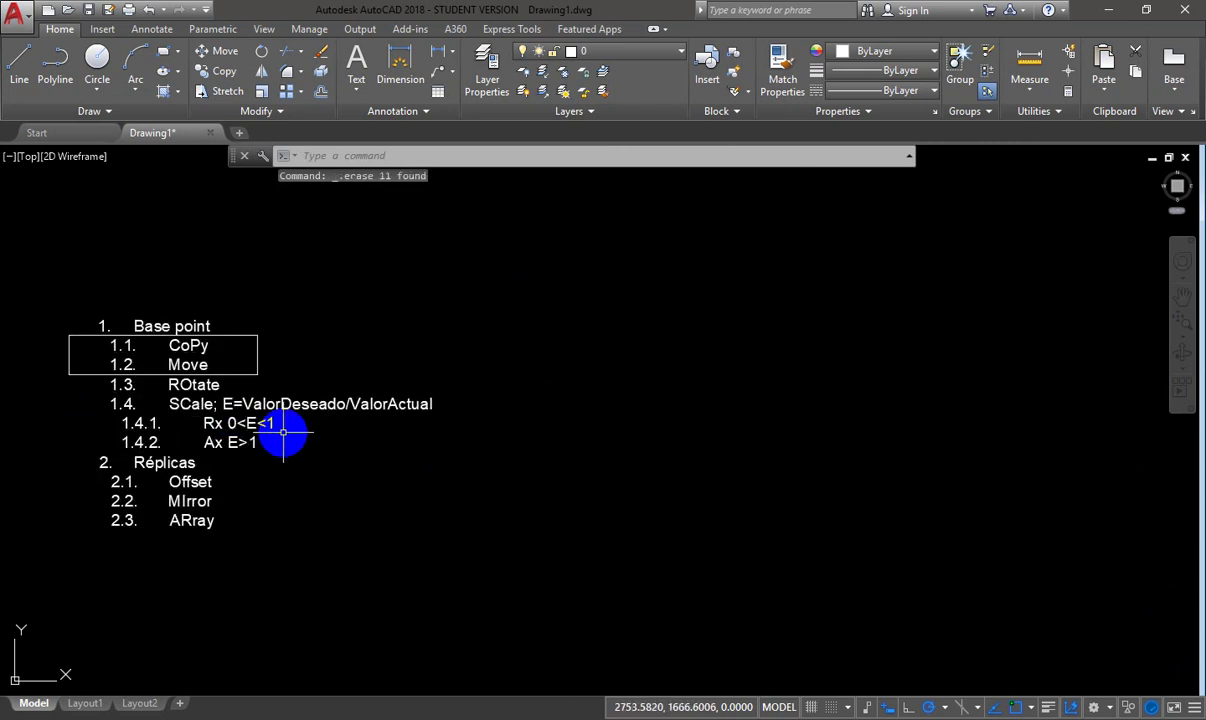
{"action": "middle_click_drag", "start_coordinate": [284, 442], "coordinate": [264, 508]}
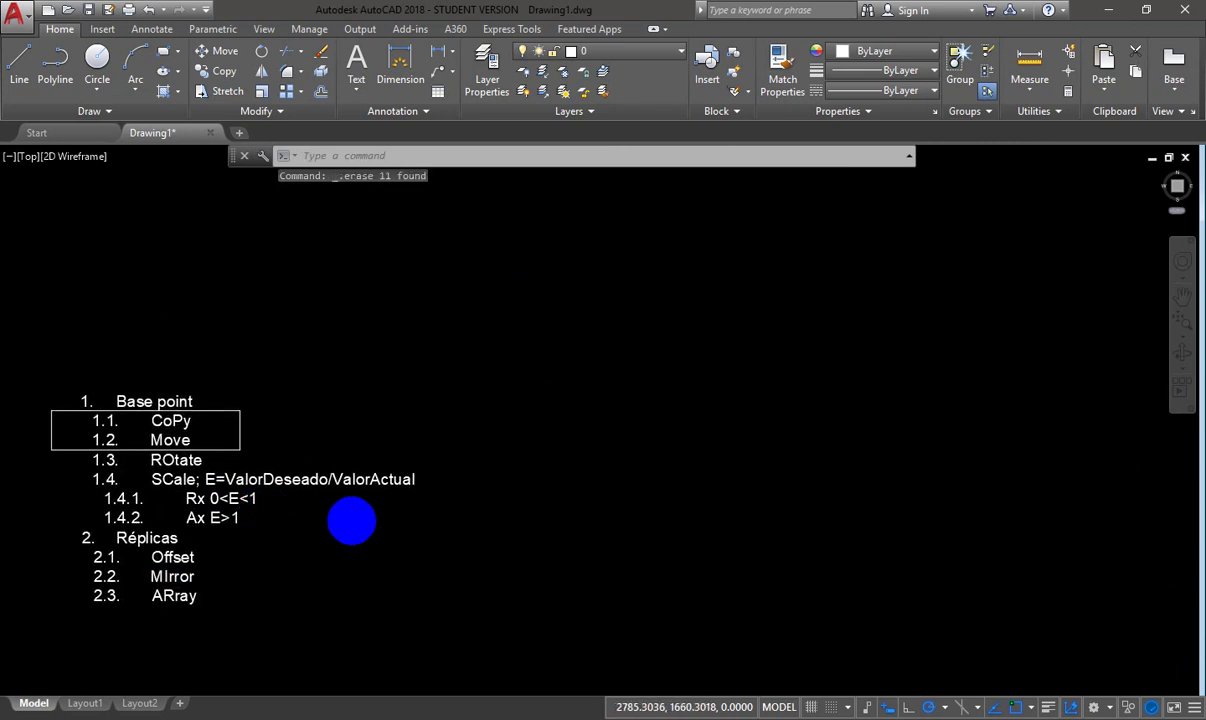
{"action": "scroll", "coordinate": [368, 528], "scroll_direction": "up", "scroll_amount": 2}
{"action": "mouse_move", "coordinate": [376, 532]}
{"action": "middle_mouse_down"}
{"action": "mouse_move", "coordinate": [357, 504]}
{"action": "mouse_move", "coordinate": [471, 477]}
{"action": "middle_mouse_up"}
{"action": "scroll", "coordinate": [458, 477], "scroll_direction": "down", "scroll_amount": 1}
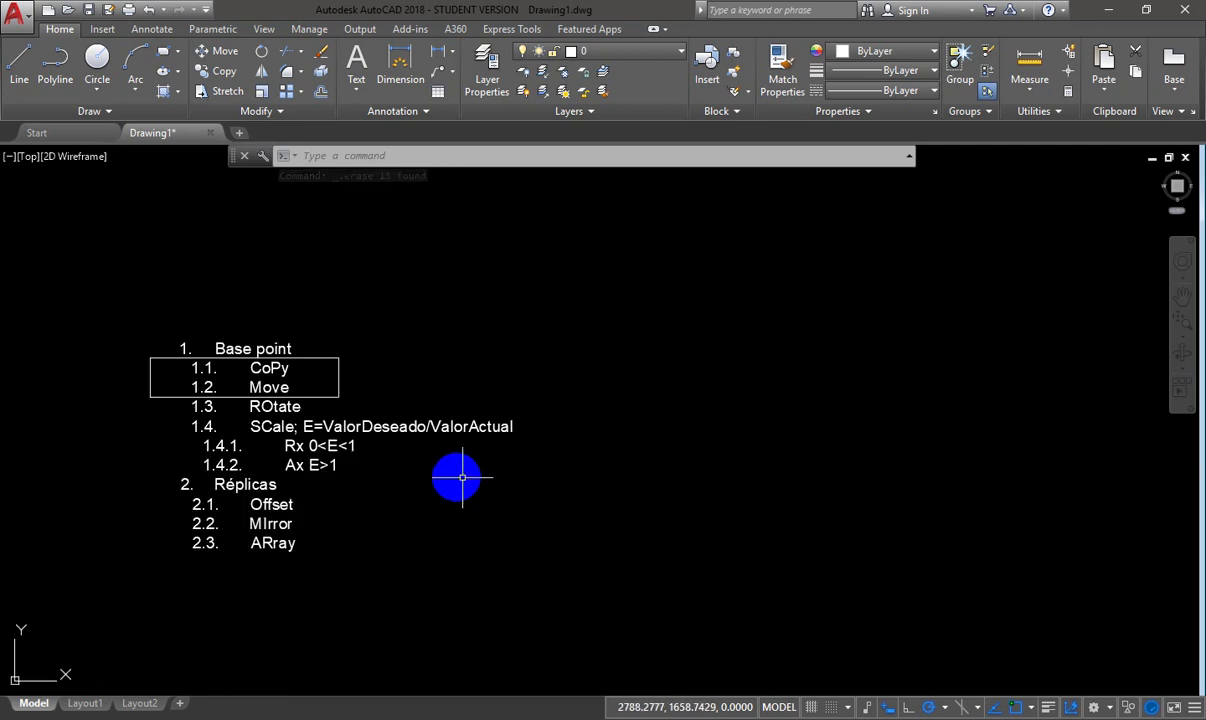
{"action": "scroll", "coordinate": [435, 450], "scroll_direction": "down", "scroll_amount": 1}
{"action": "type", "text": "c"}
{"action": "key", "text": "Return"}
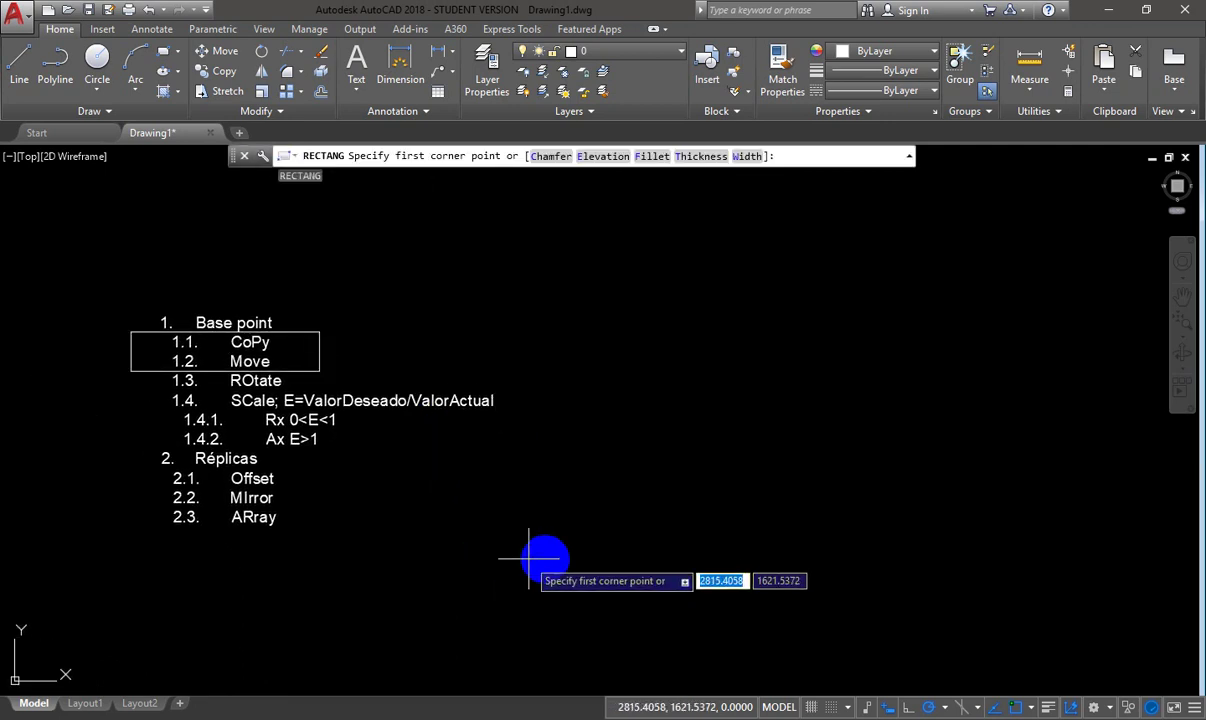
{"action": "left_click", "coordinate": [554, 558]}
{"action": "type", "text": "40"}
{"action": "key", "text": "Tab"}
{"action": "type", "text": "6"}
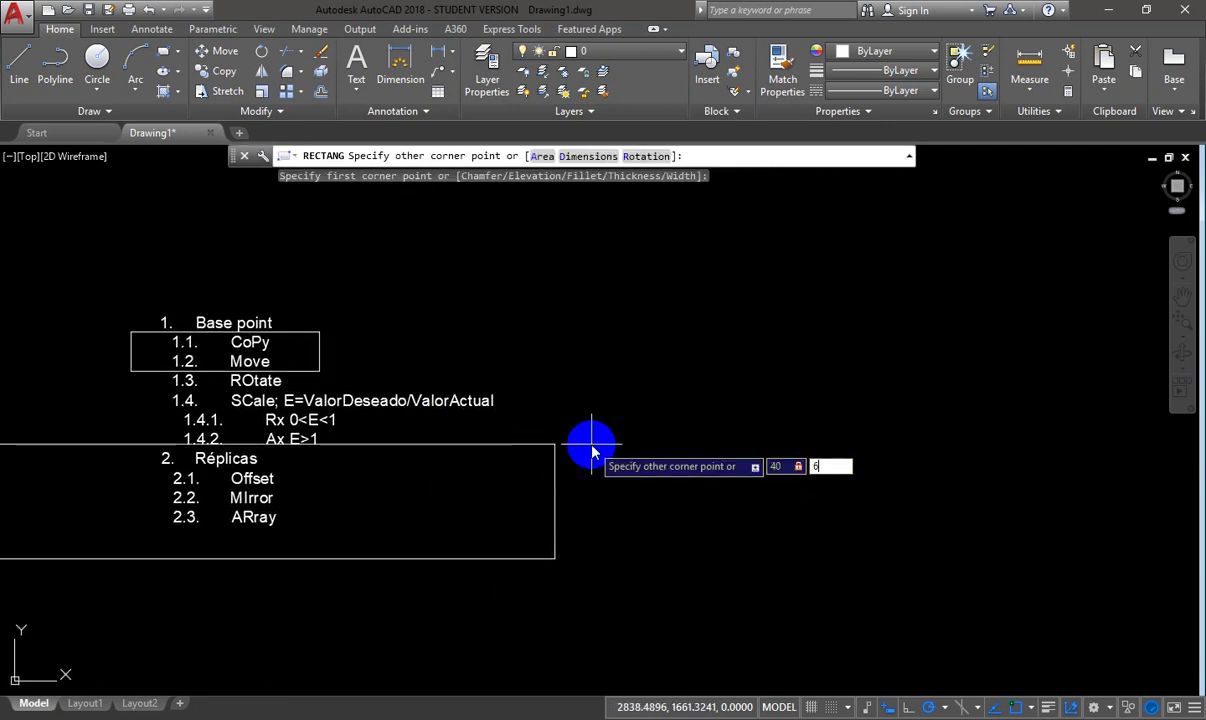
{"action": "type", "text": "0"}
{"action": "key", "text": "Return"}
{"action": "scroll", "coordinate": [474, 475], "scroll_direction": "down", "scroll_amount": 1}
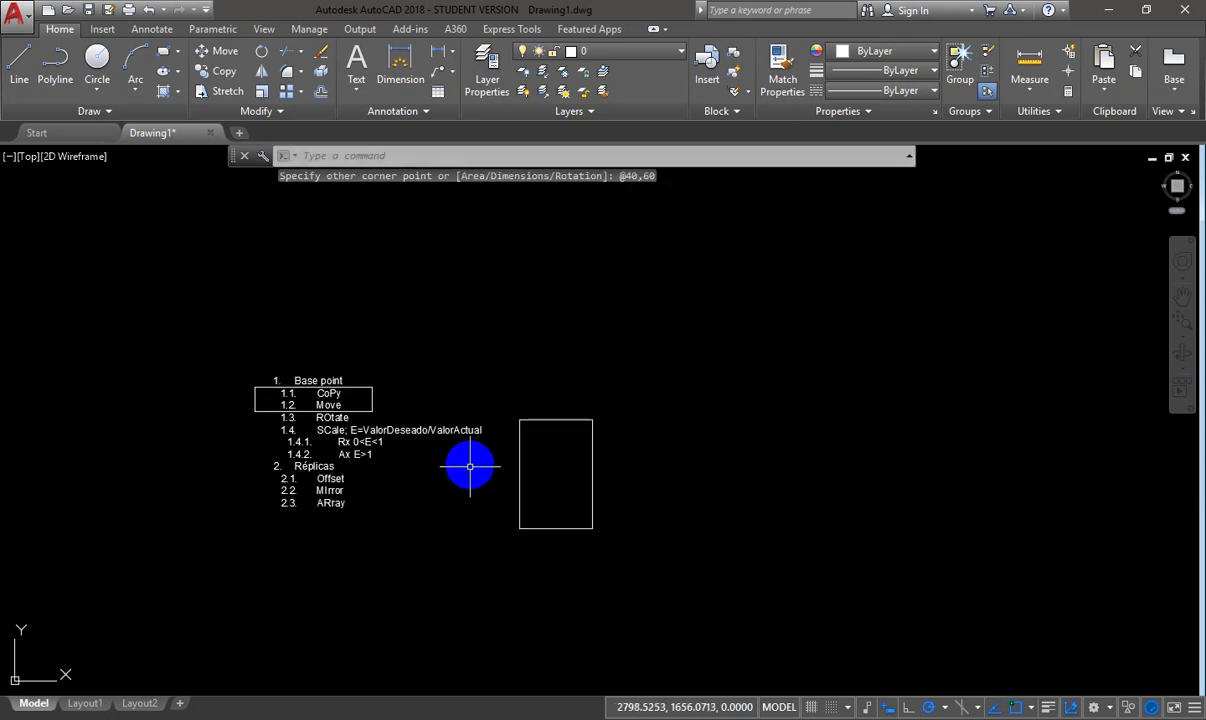
- Try a rectangular array of the 40 by 60 rectangle with 7 columns and 3 rows, and undo it
{"action": "mouse_move", "coordinate": [474, 463]}
{"action": "middle_mouse_down"}
{"action": "mouse_move", "coordinate": [374, 506]}
{"action": "mouse_move", "coordinate": [324, 499]}
{"action": "middle_mouse_up"}
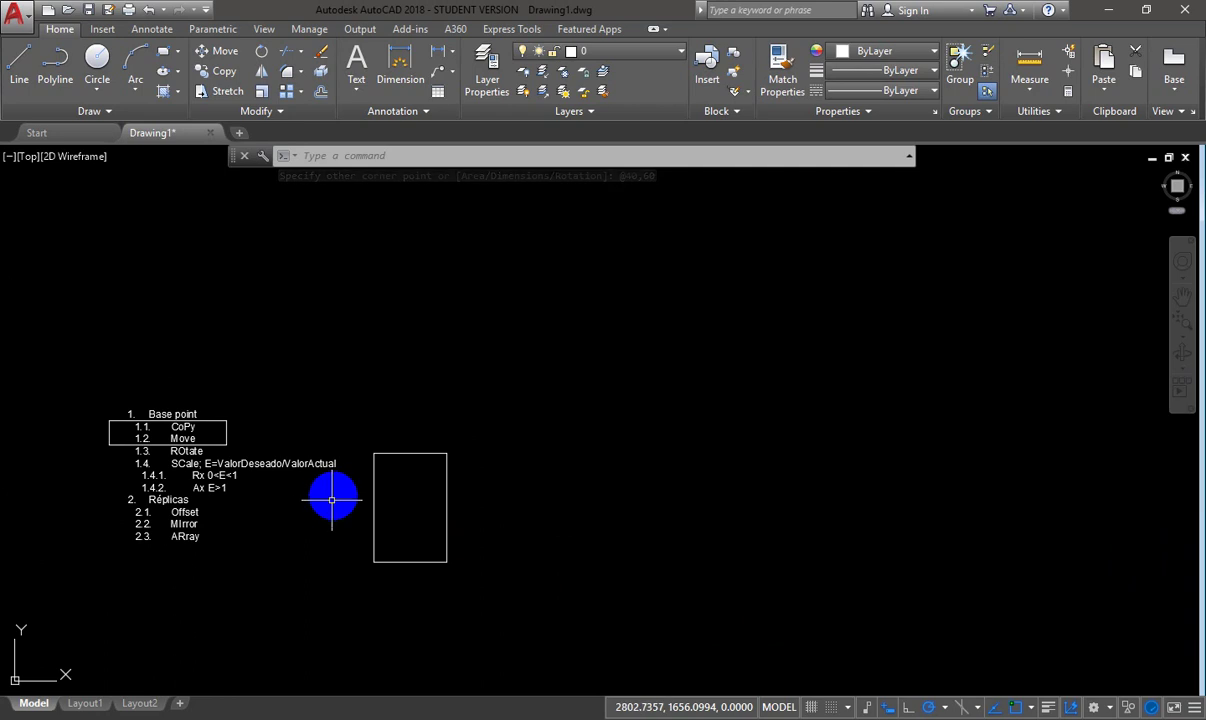
{"action": "middle_click_drag", "start_coordinate": [326, 511], "coordinate": [305, 569]}
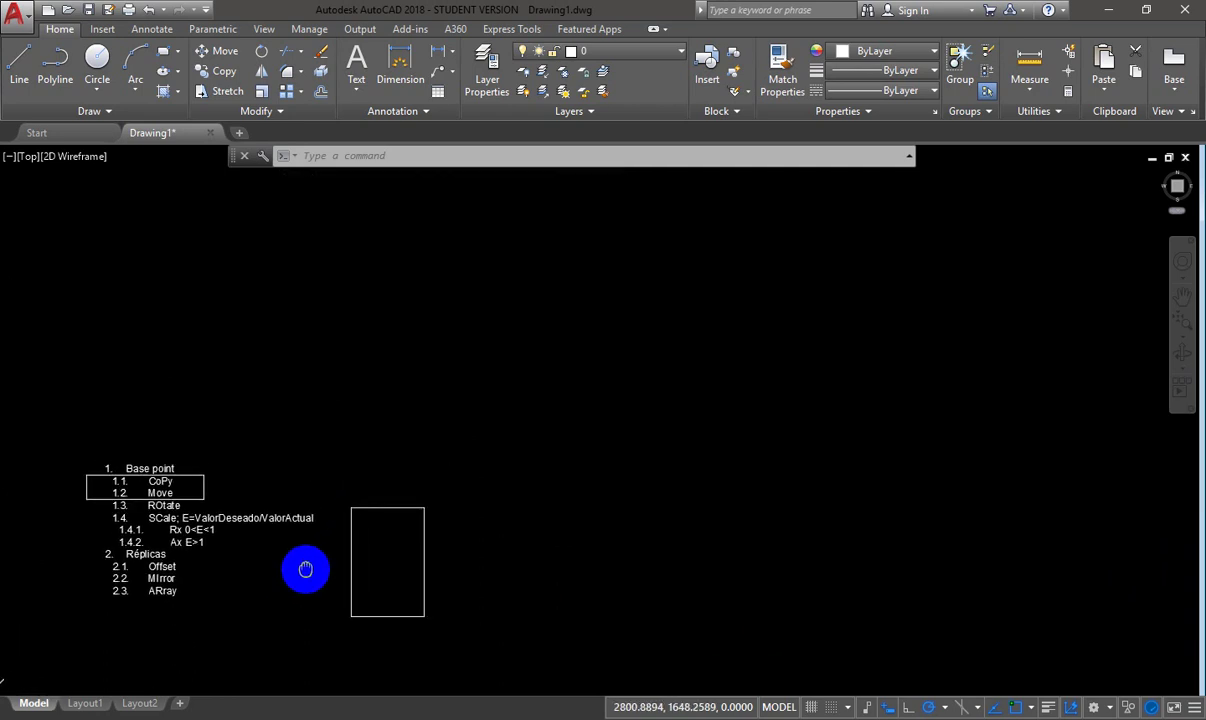
{"action": "left_click_drag", "start_coordinate": [302, 569], "coordinate": [352, 553]}
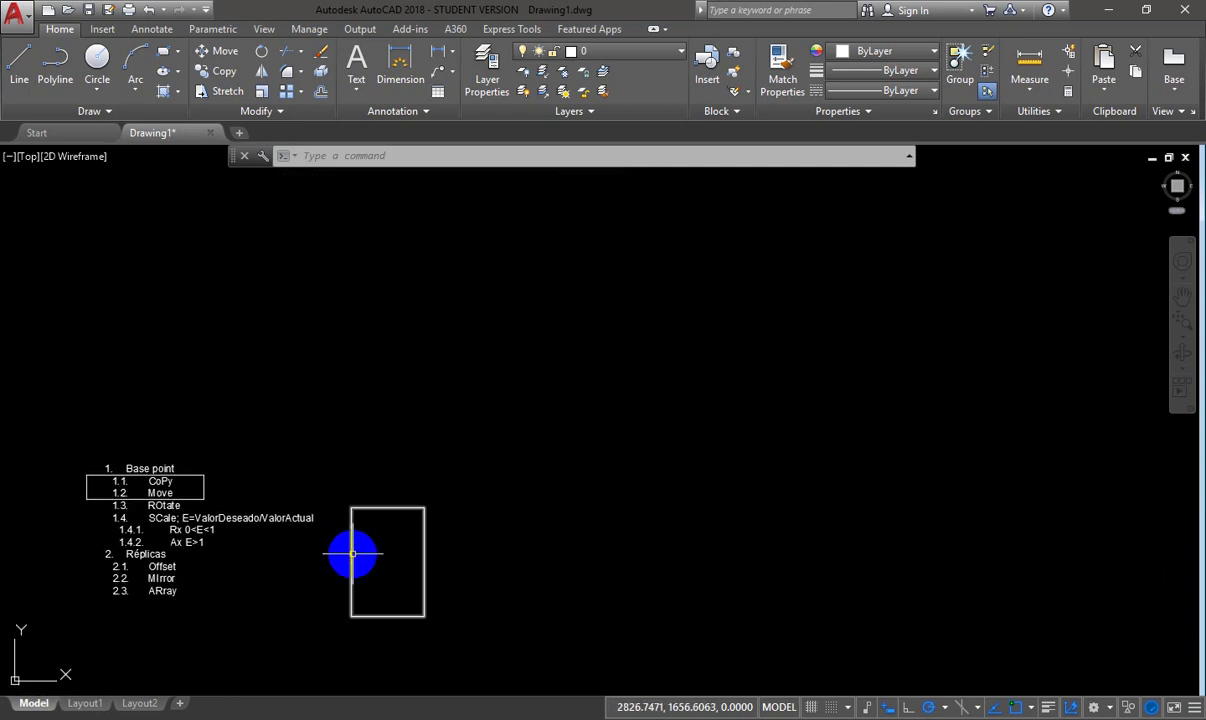
{"action": "left_click", "coordinate": [352, 553]}
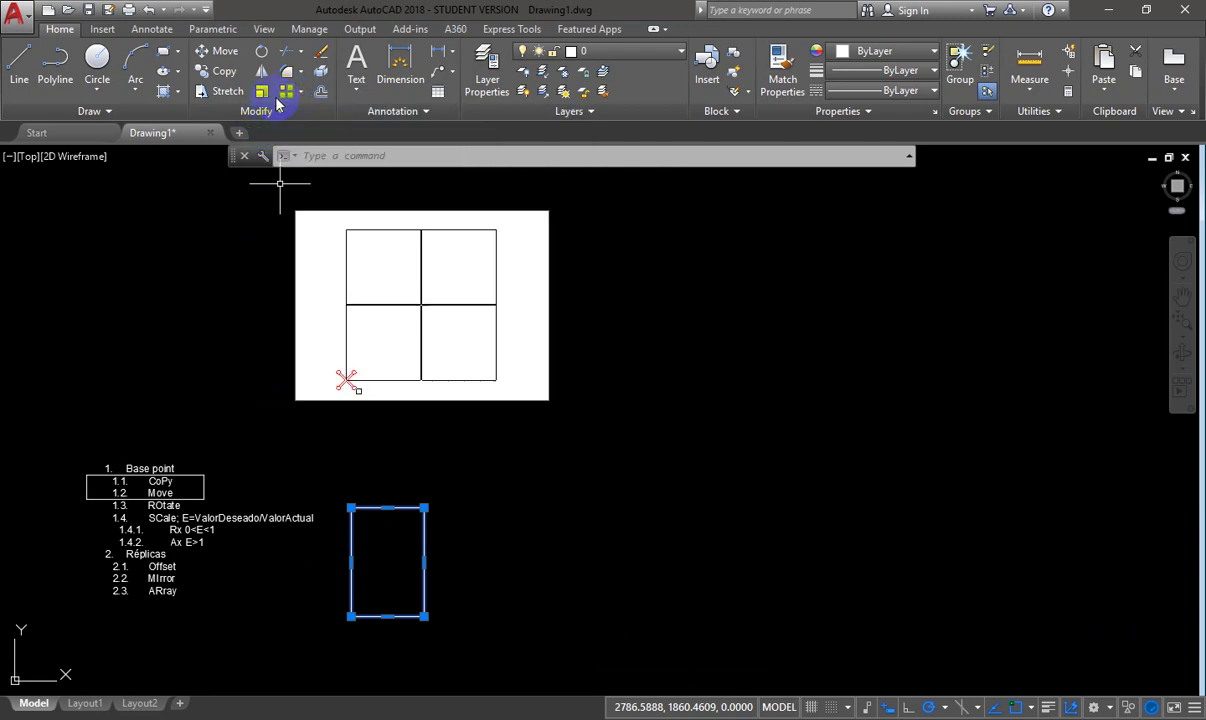
{"action": "left_click", "coordinate": [285, 92]}
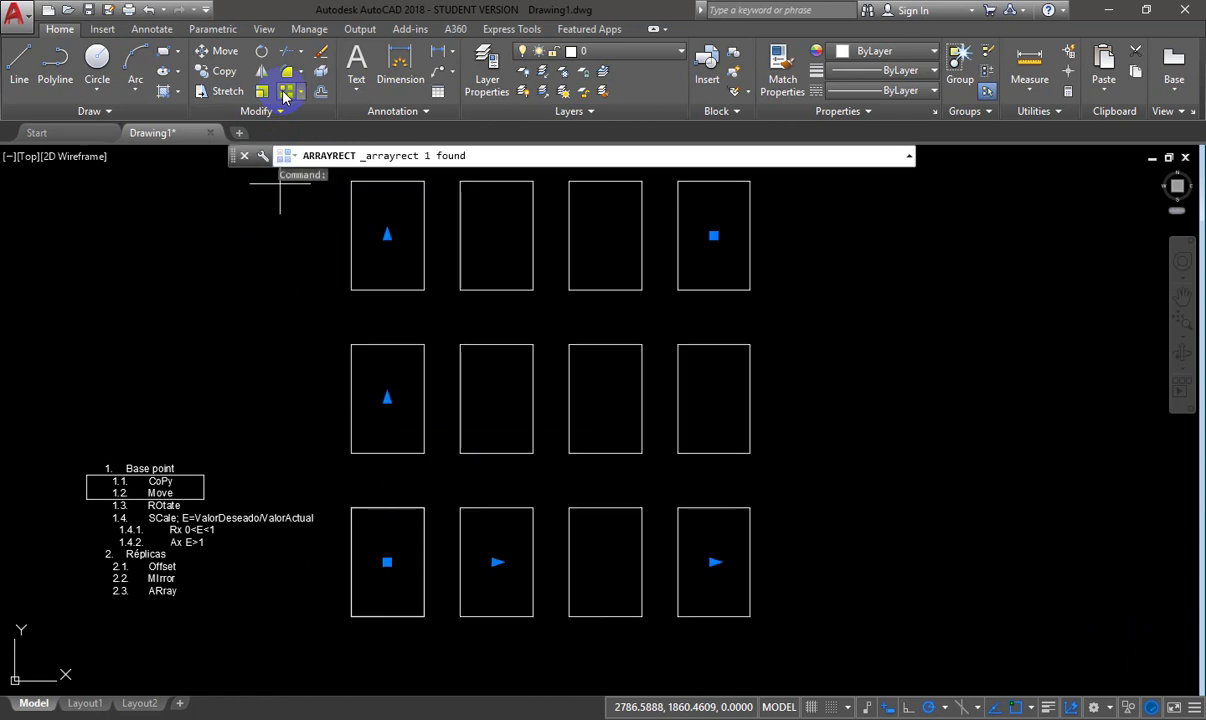
{"action": "scroll", "coordinate": [530, 452], "scroll_direction": "down", "scroll_amount": 2}
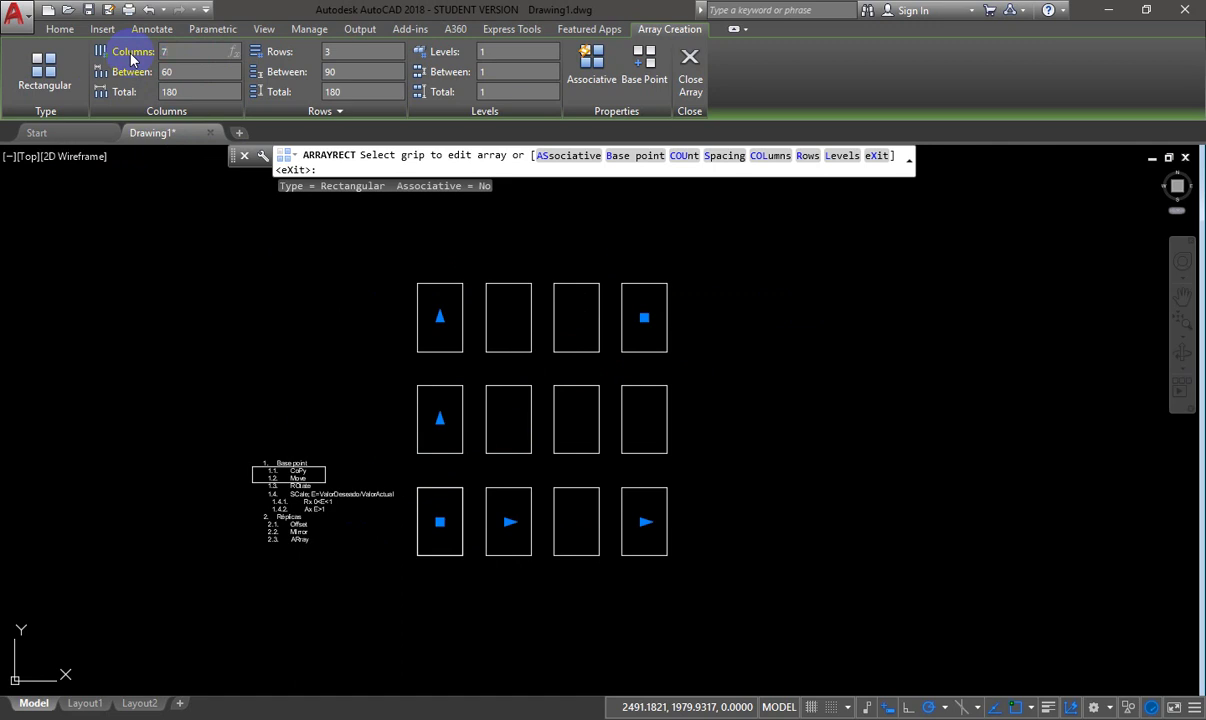
{"action": "key", "text": "Return"}
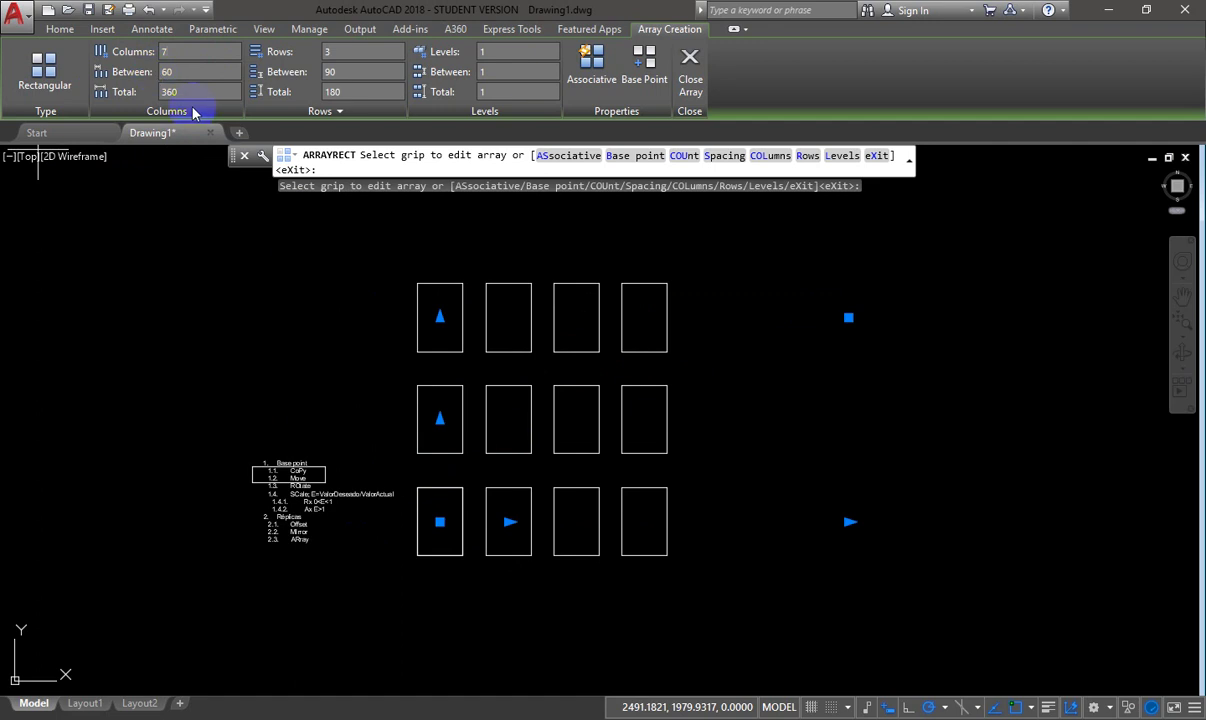
{"action": "key", "text": "Return"}
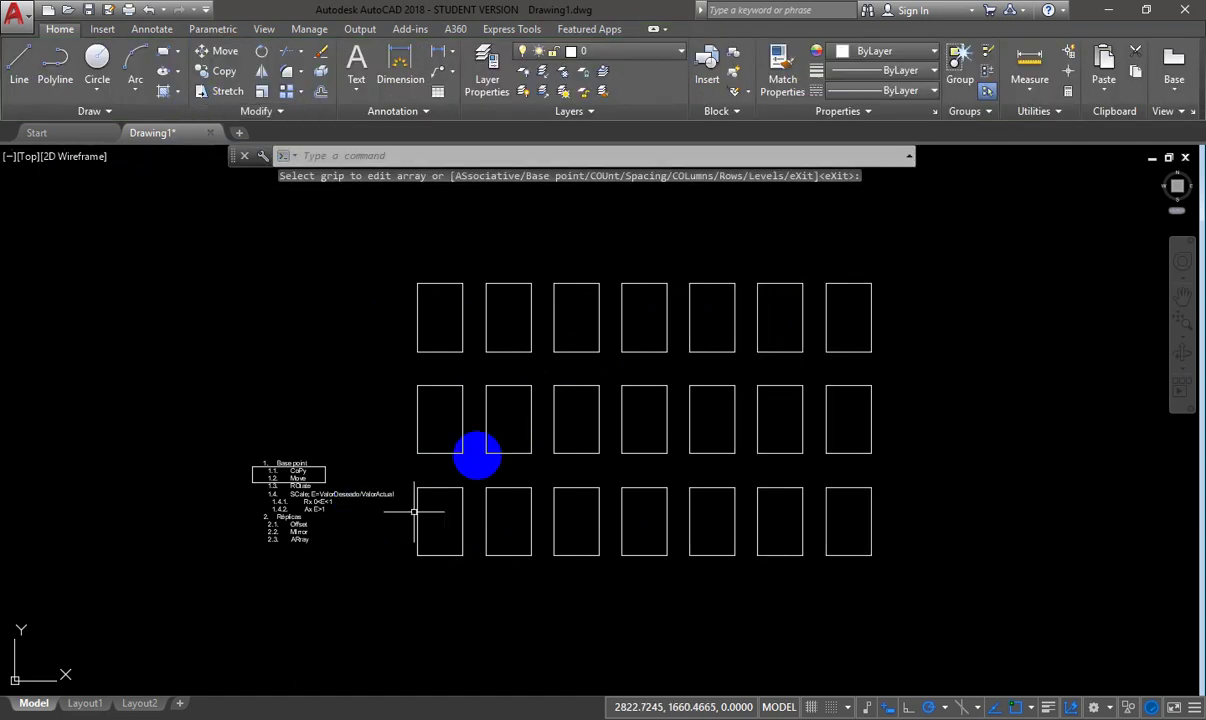
{"action": "key", "text": "ctrl+z"}
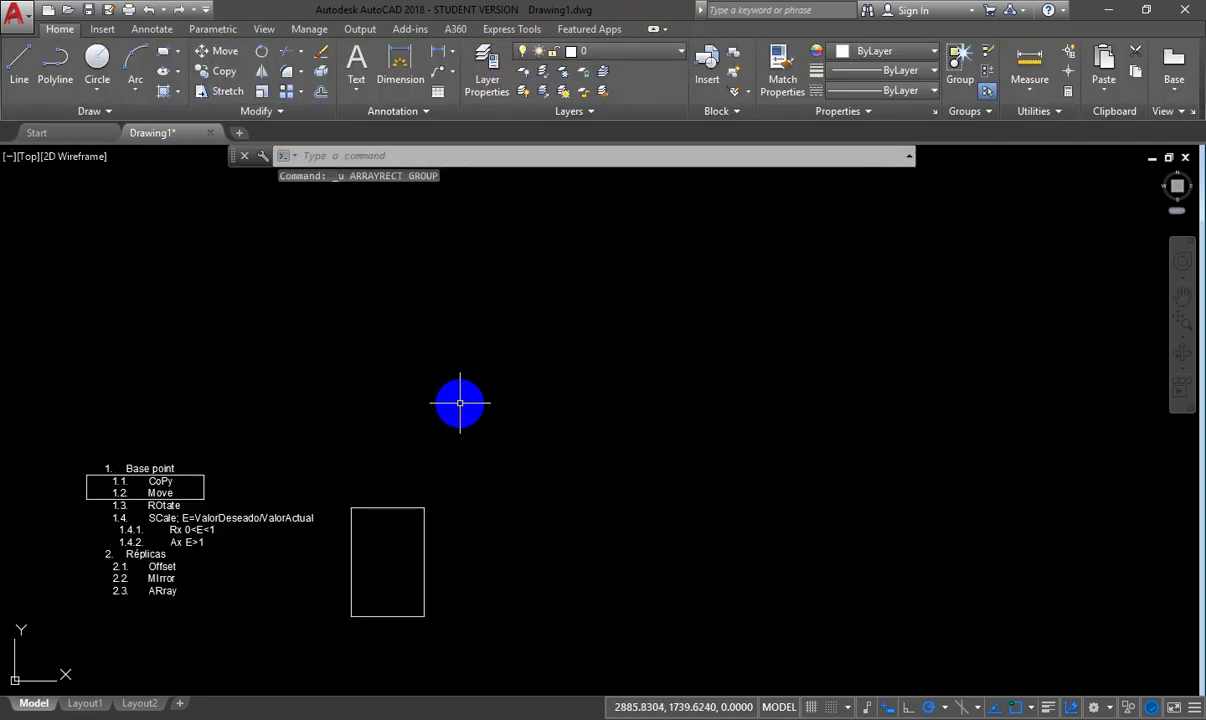
- Start a rectangular array of the 40 by 60 rectangle and set it to 7 columns
{"action": "left_click", "coordinate": [350, 525]}
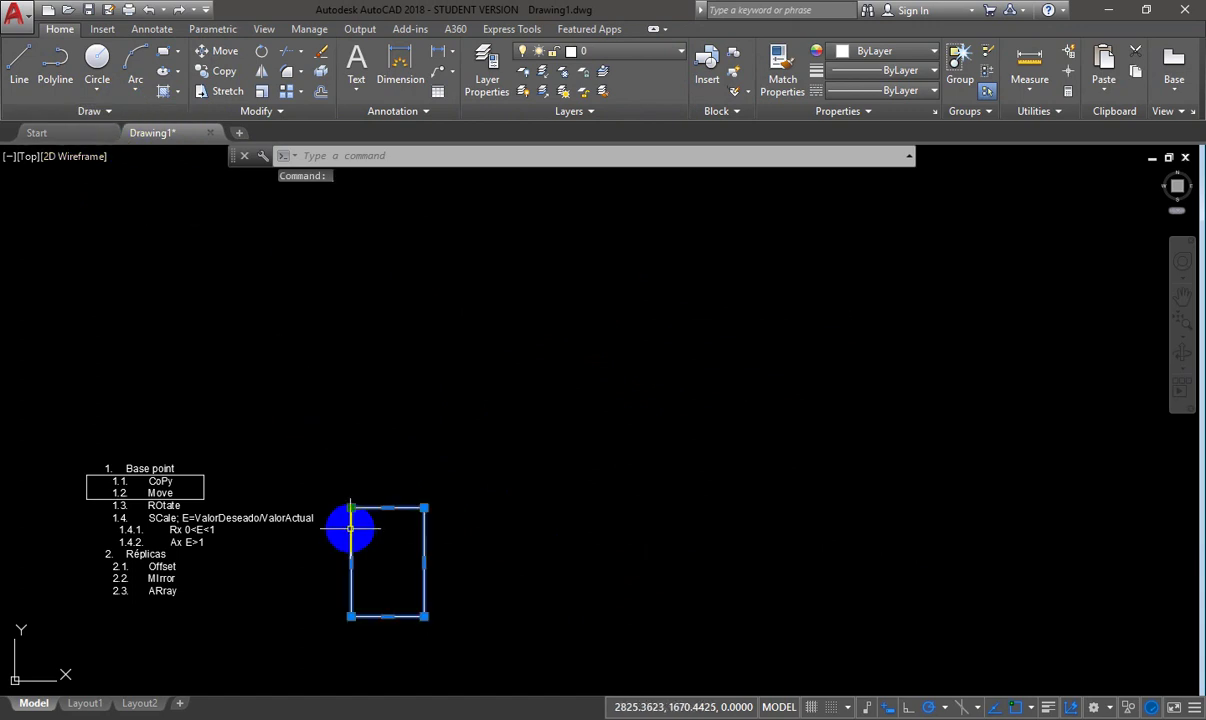
{"action": "left_click", "coordinate": [286, 92]}
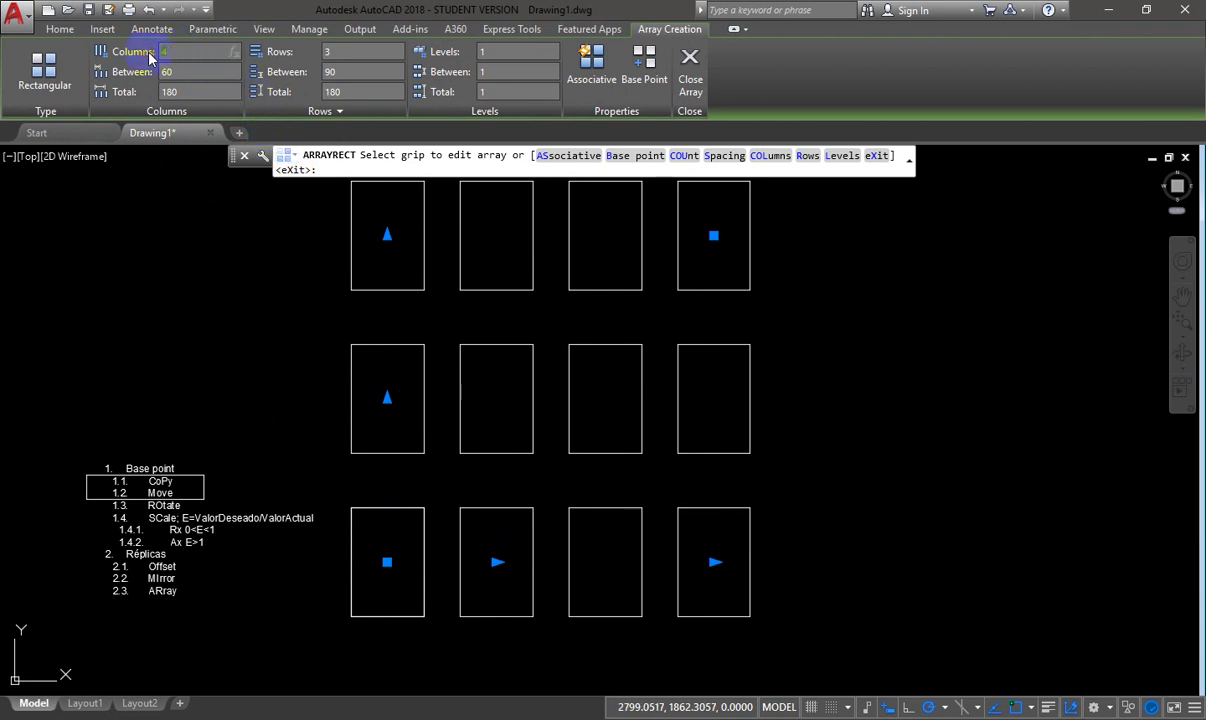
{"action": "key", "text": "Return"}
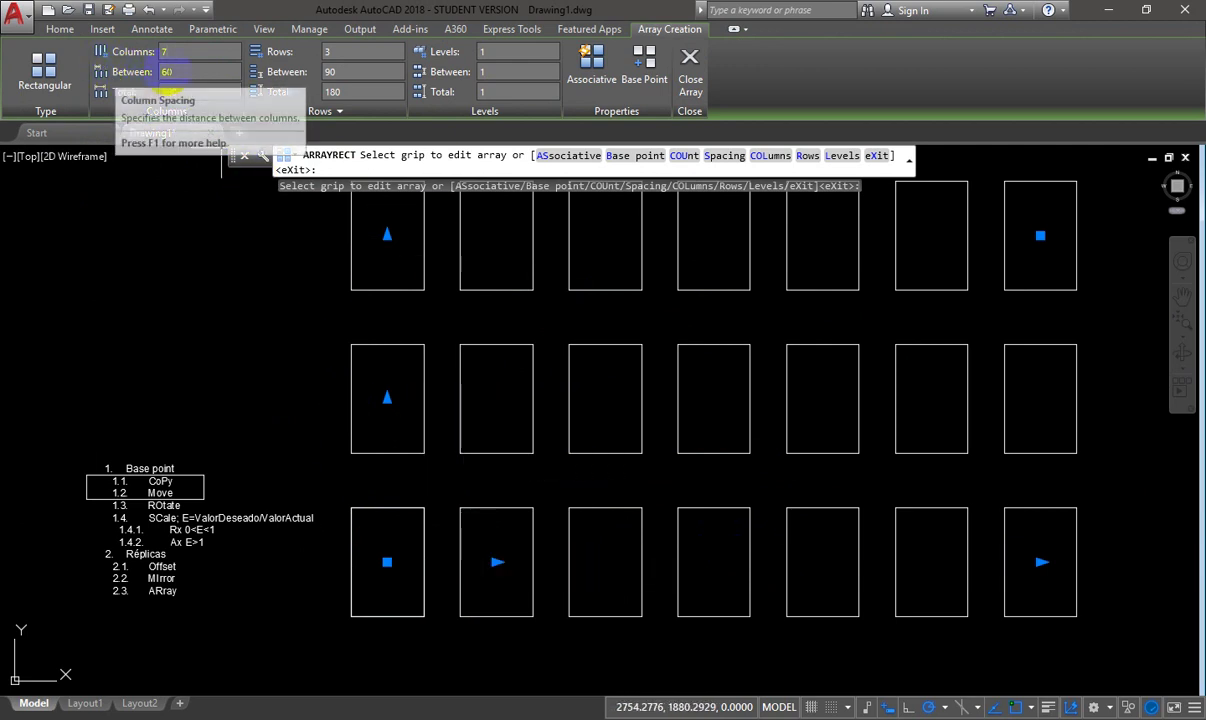
{"action": "left_click", "coordinate": [186, 78]}
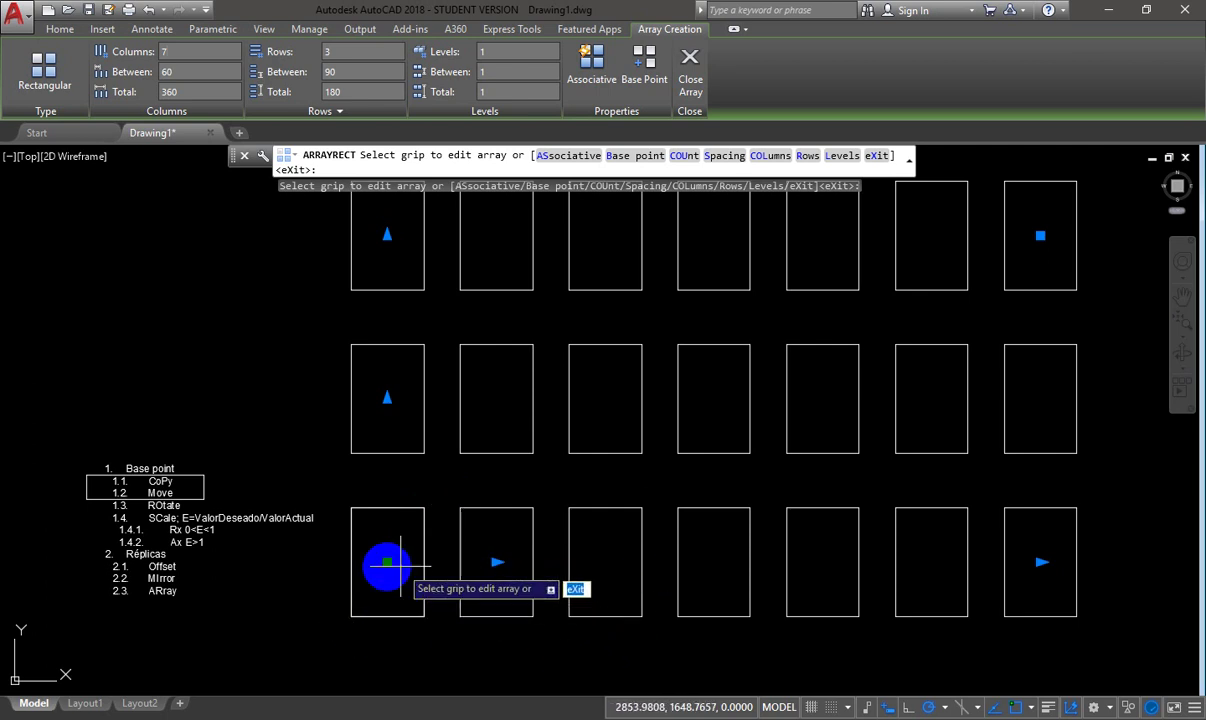
- Set the array's column spacing to 17 with the column spacing grip
{"action": "left_click", "coordinate": [497, 562]}
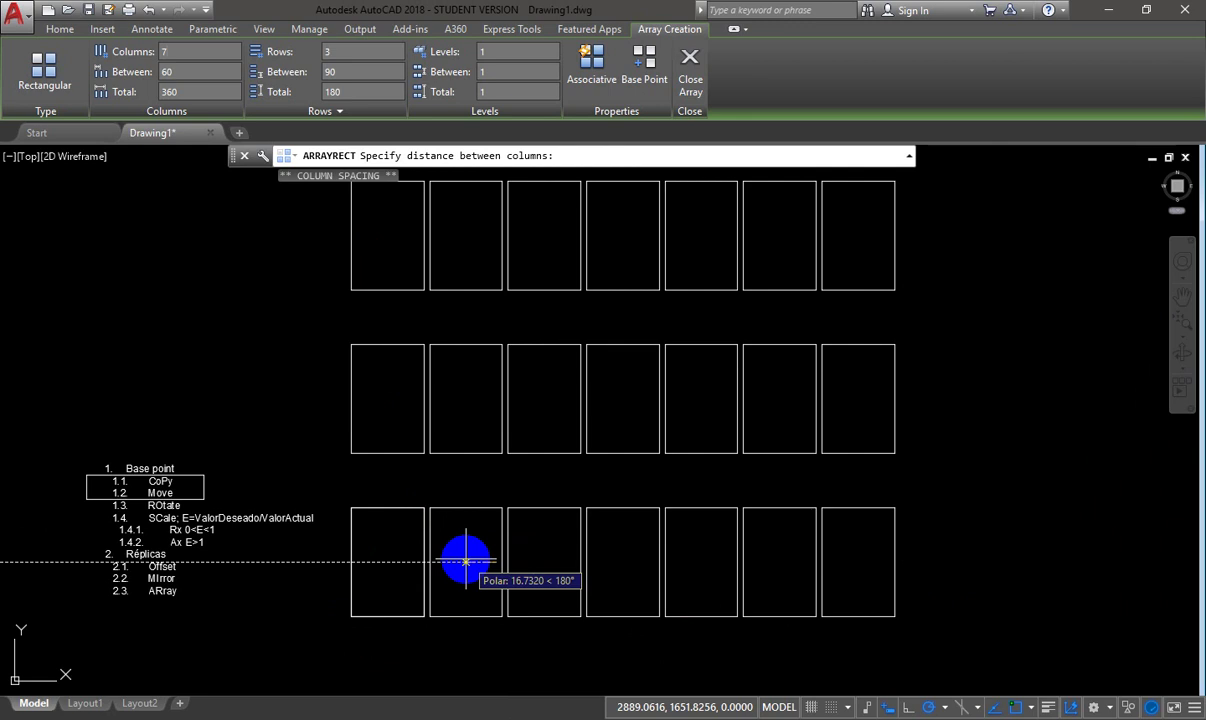
{"action": "type", "text": "17"}
{"action": "key", "text": "Return"}
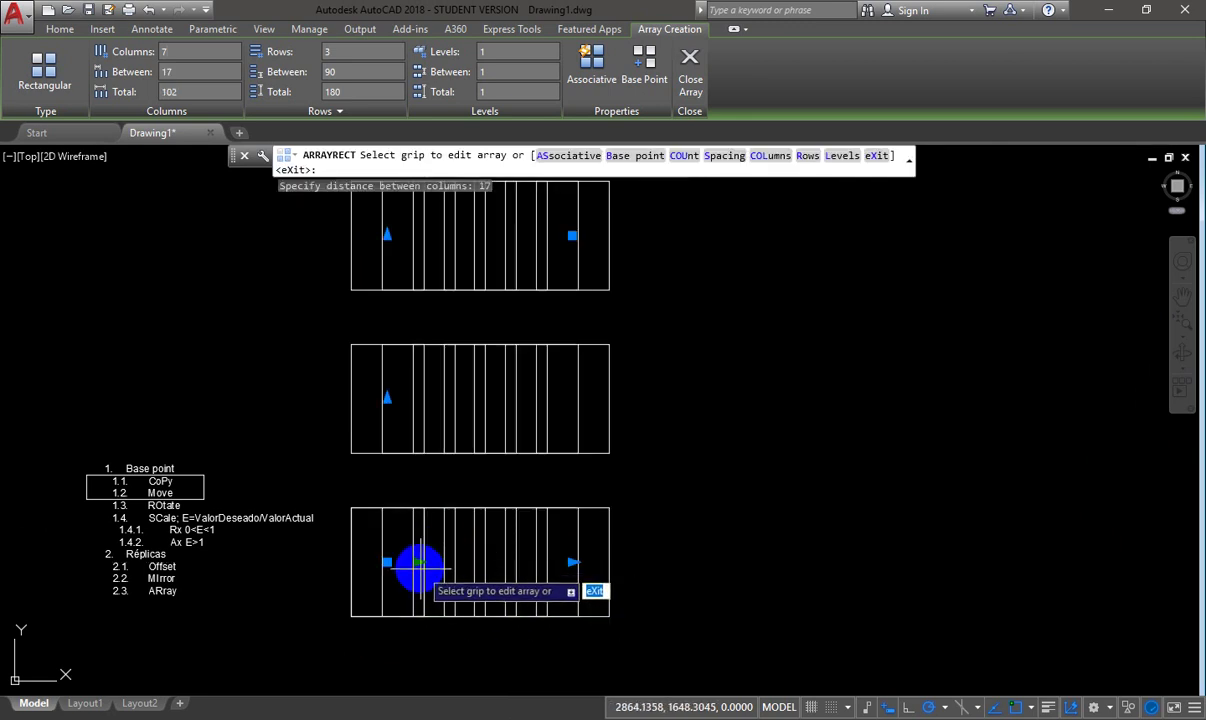
- Adjust the array freehand with its grips to a column spacing of about 51 and a row spacing of about 72
{"action": "left_click", "coordinate": [417, 562]}
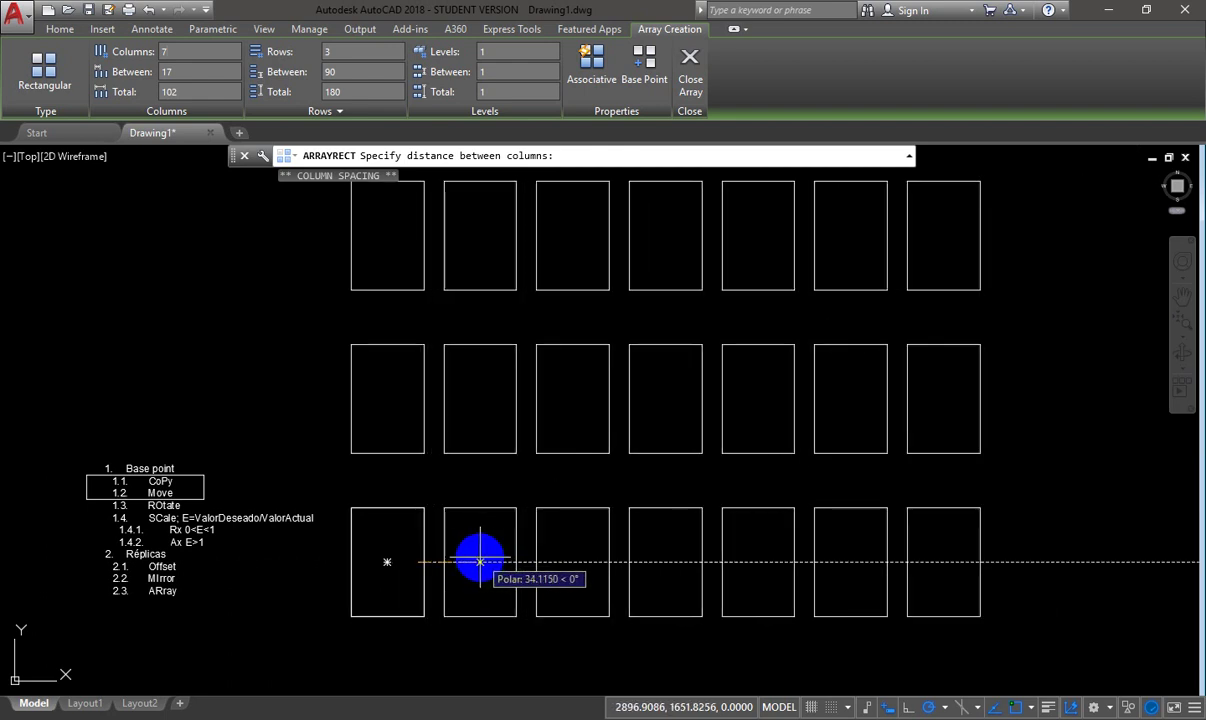
{"action": "left_click", "coordinate": [480, 562]}
{"action": "scroll", "coordinate": [503, 562], "scroll_direction": "down", "scroll_amount": 2}
{"action": "scroll", "coordinate": [508, 556], "scroll_direction": "up", "scroll_amount": 2}
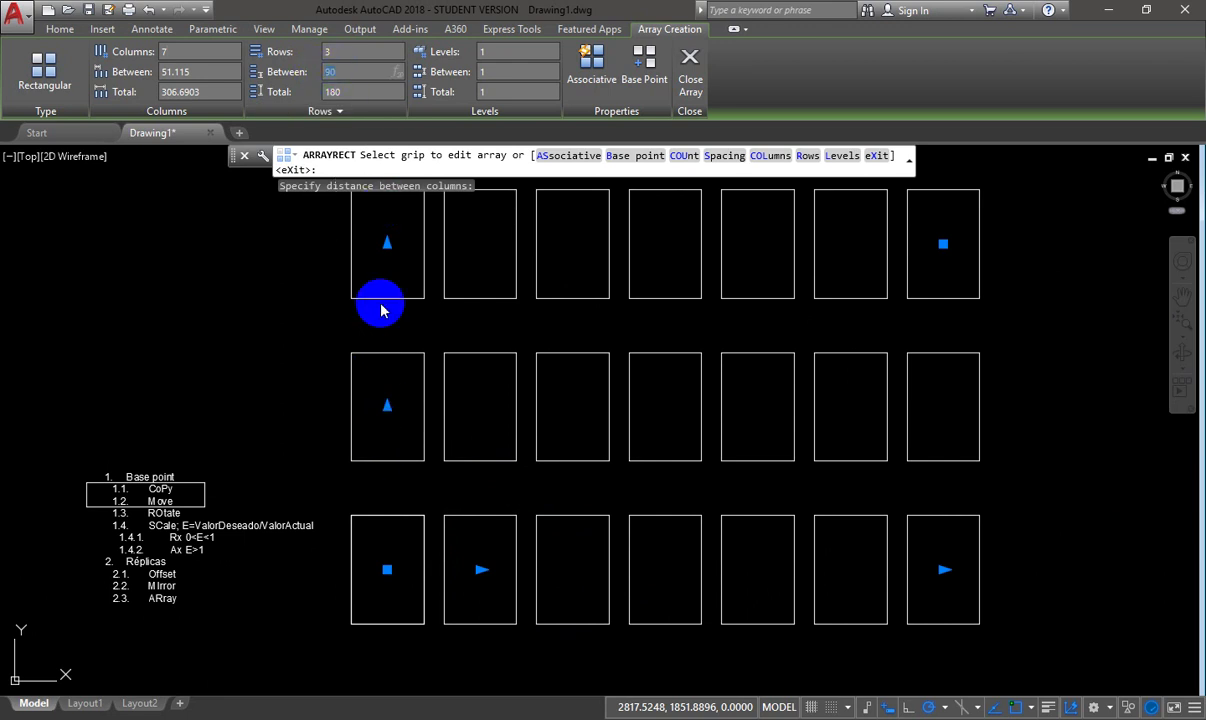
{"action": "left_click", "coordinate": [386, 406]}
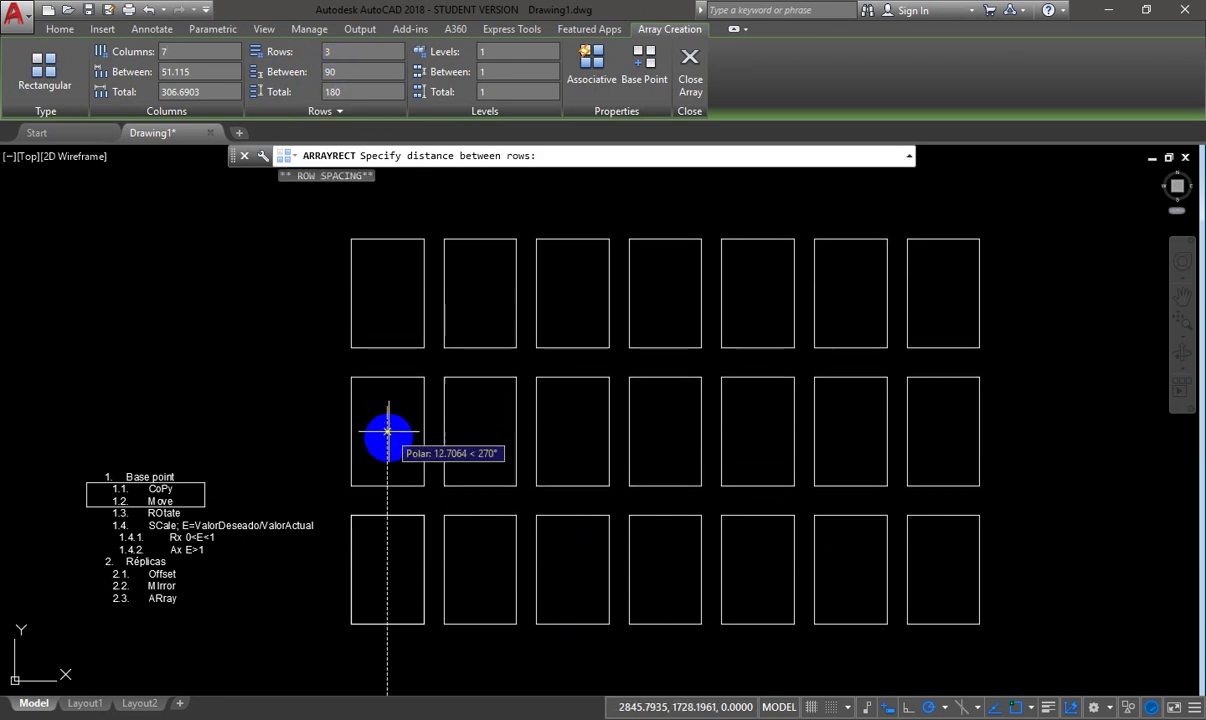
{"action": "left_click", "coordinate": [386, 437]}
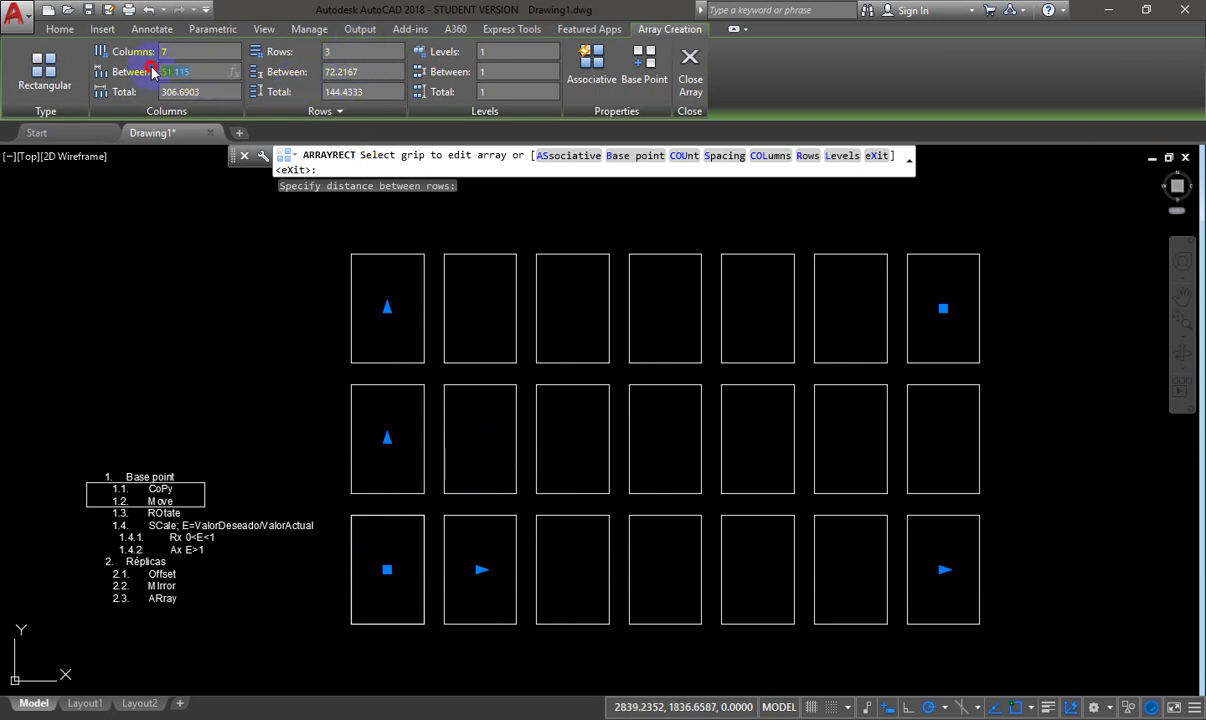
- Set the array's column spacing to exactly 50 and its row spacing to exactly 70
{"action": "key", "text": "Return"}
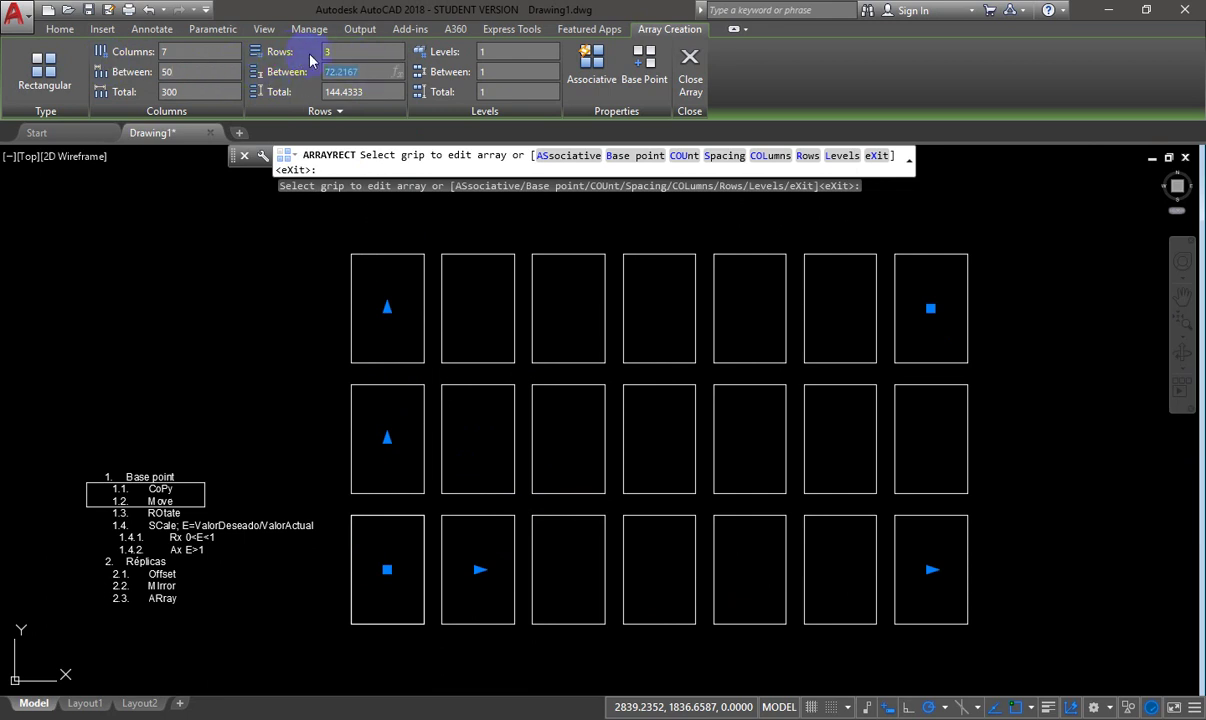
{"action": "key", "text": "Return"}
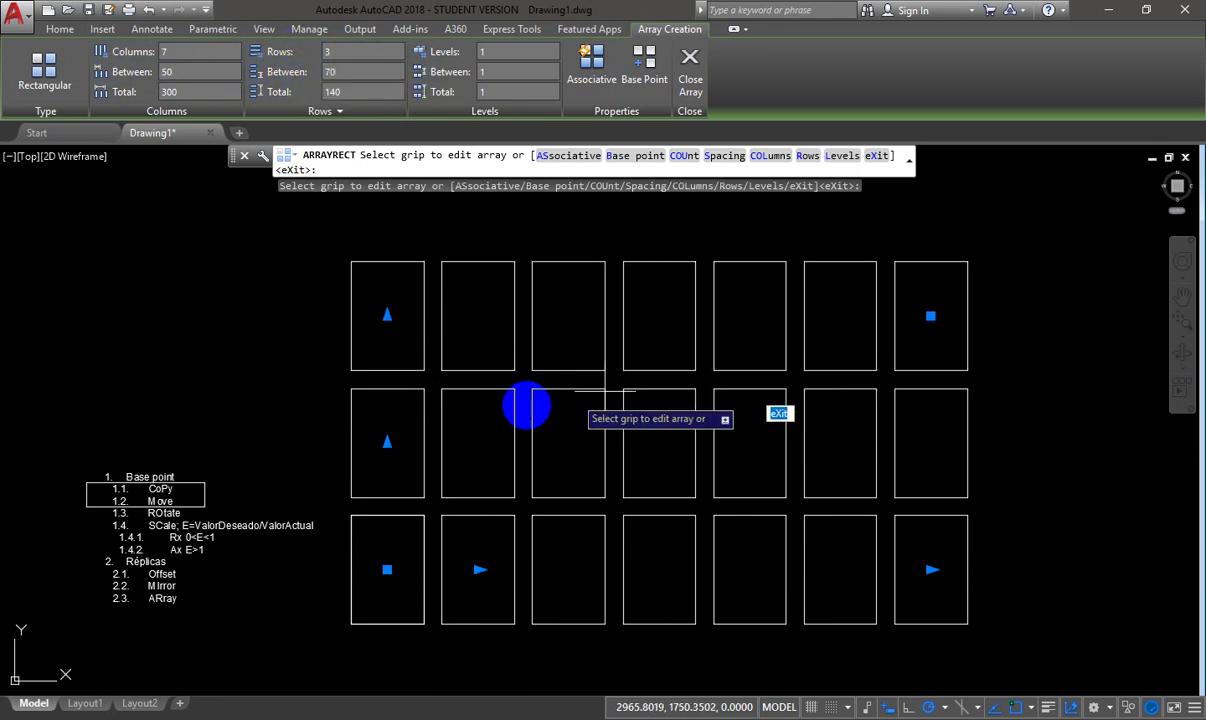
- Change the array to 6 columns and 4 rows using its column count and row count grips
{"action": "left_click", "coordinate": [934, 568]}
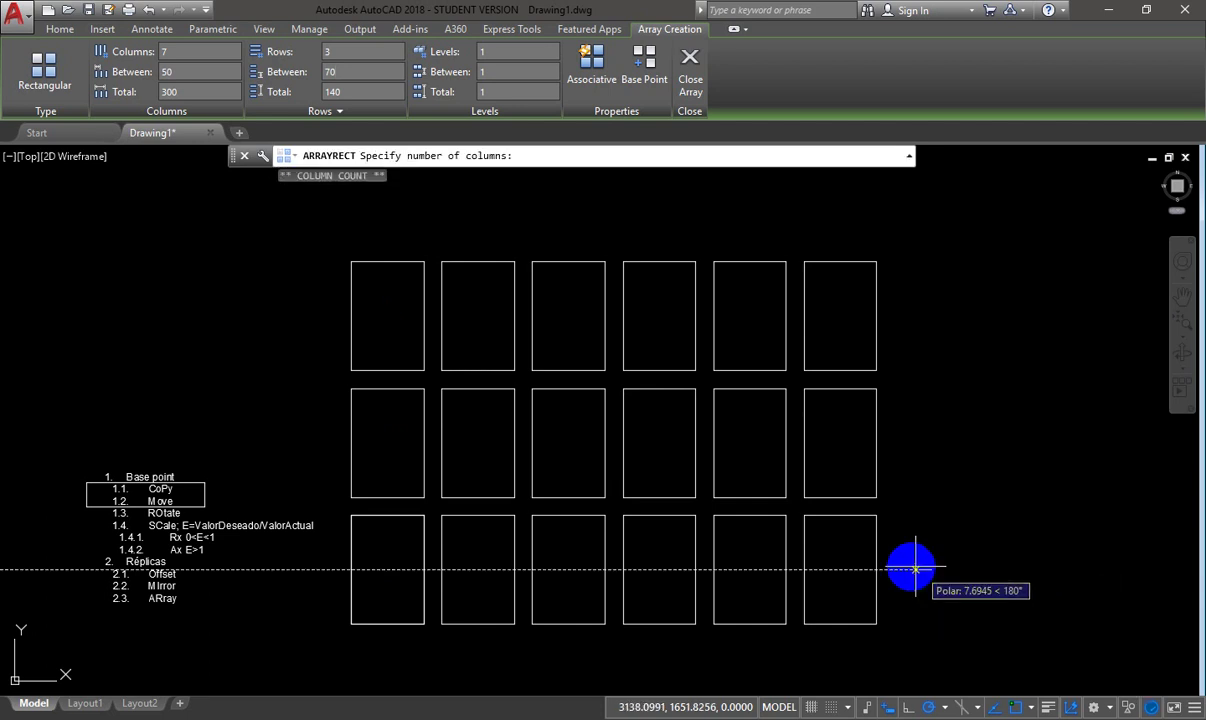
{"action": "left_click", "coordinate": [858, 585]}
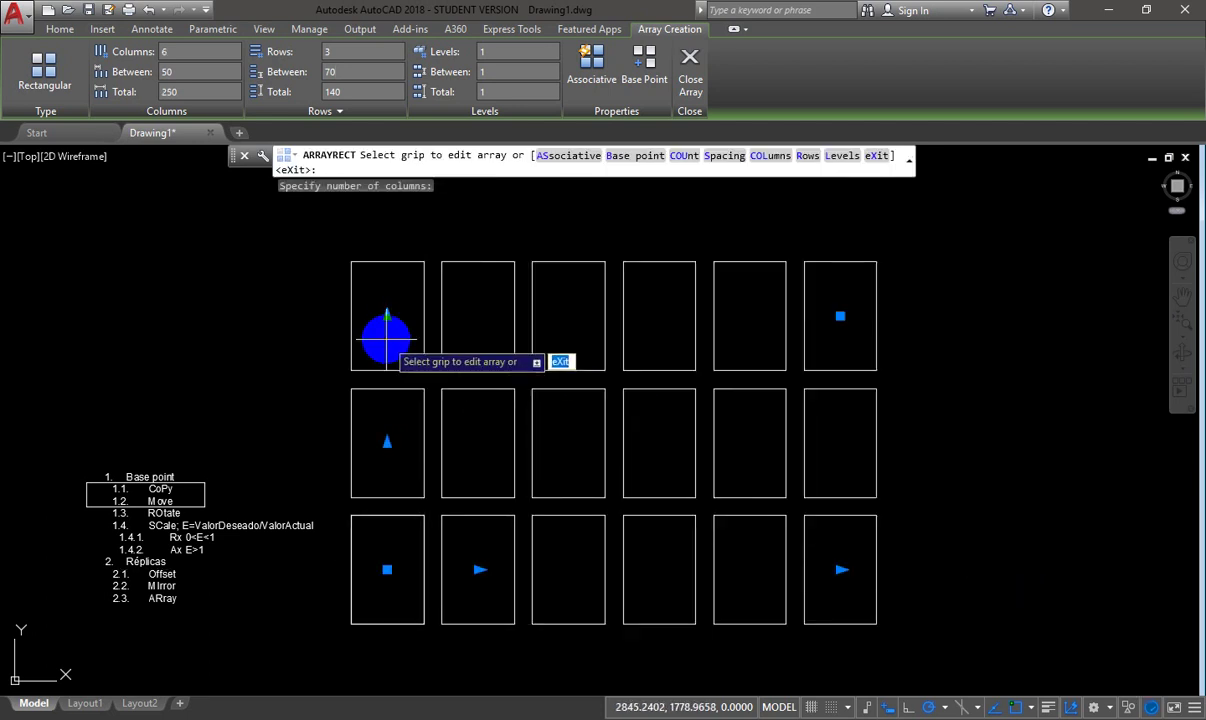
{"action": "scroll", "coordinate": [387, 338], "scroll_direction": "down", "scroll_amount": 2}
{"action": "left_click", "coordinate": [387, 338]}
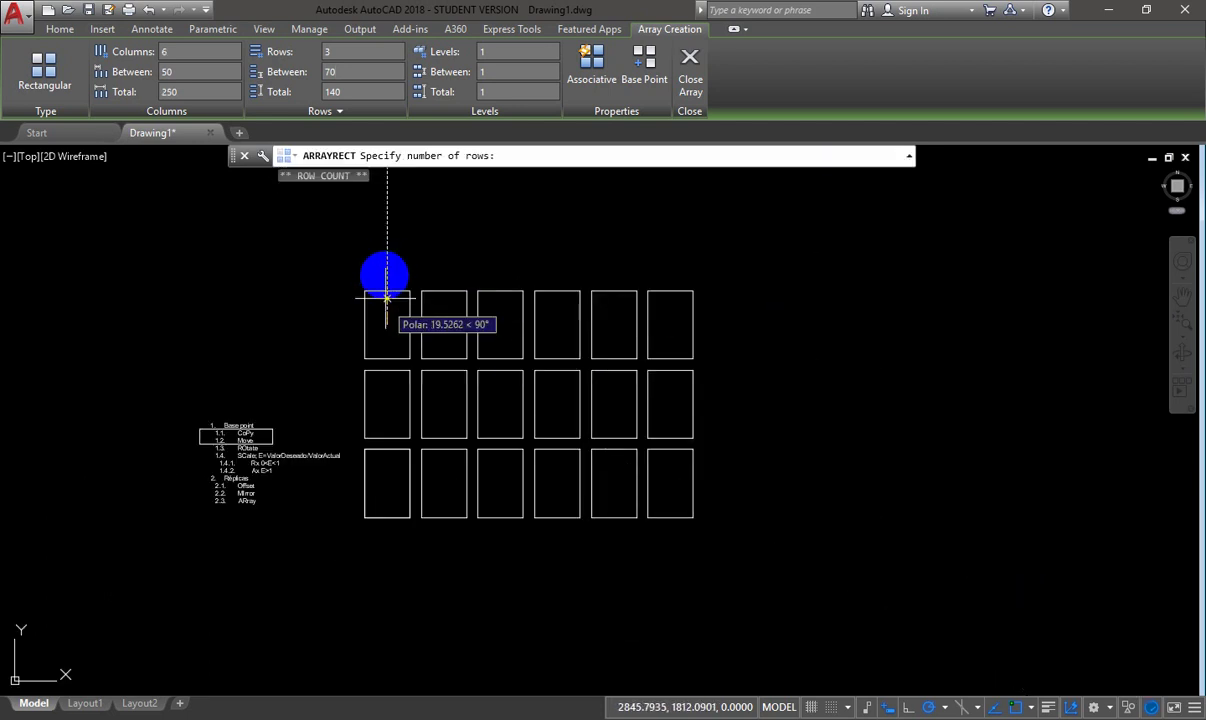
{"action": "left_click", "coordinate": [393, 235]}
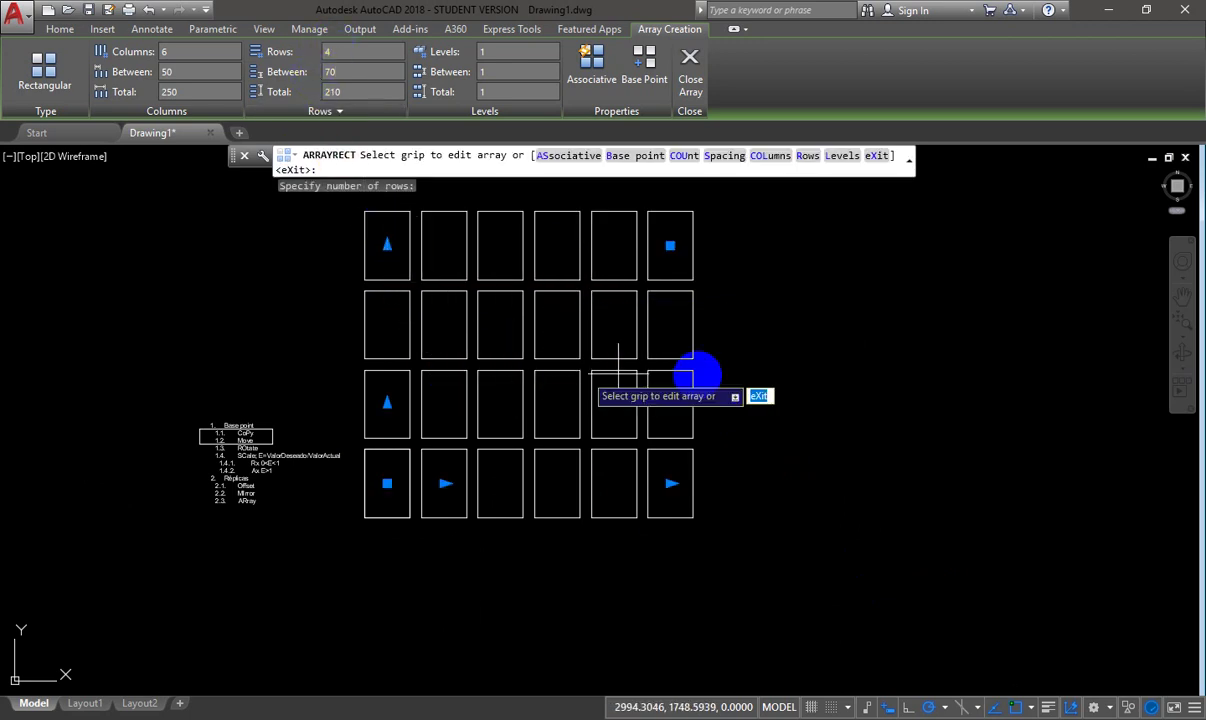
- Make the array associative and specify its base point at the centre of the lower-left rectangle
{"action": "middle_click_drag", "start_coordinate": [721, 404], "coordinate": [722, 445]}
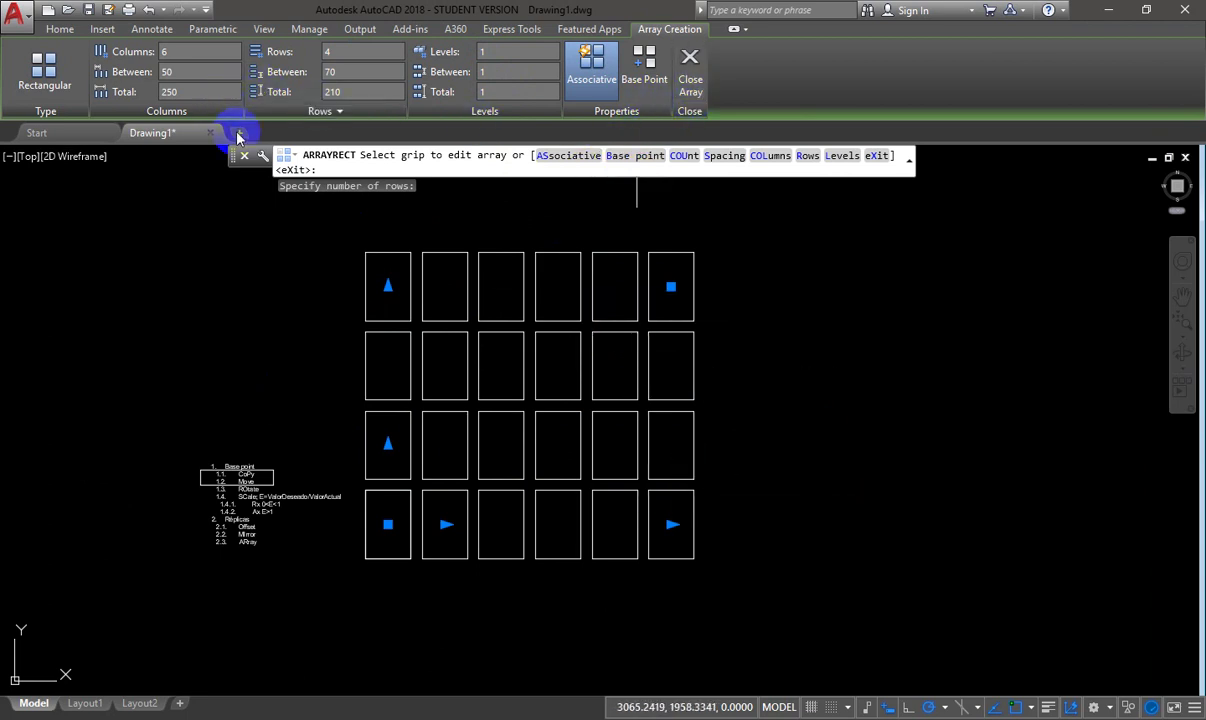
{"action": "left_click", "coordinate": [645, 74]}
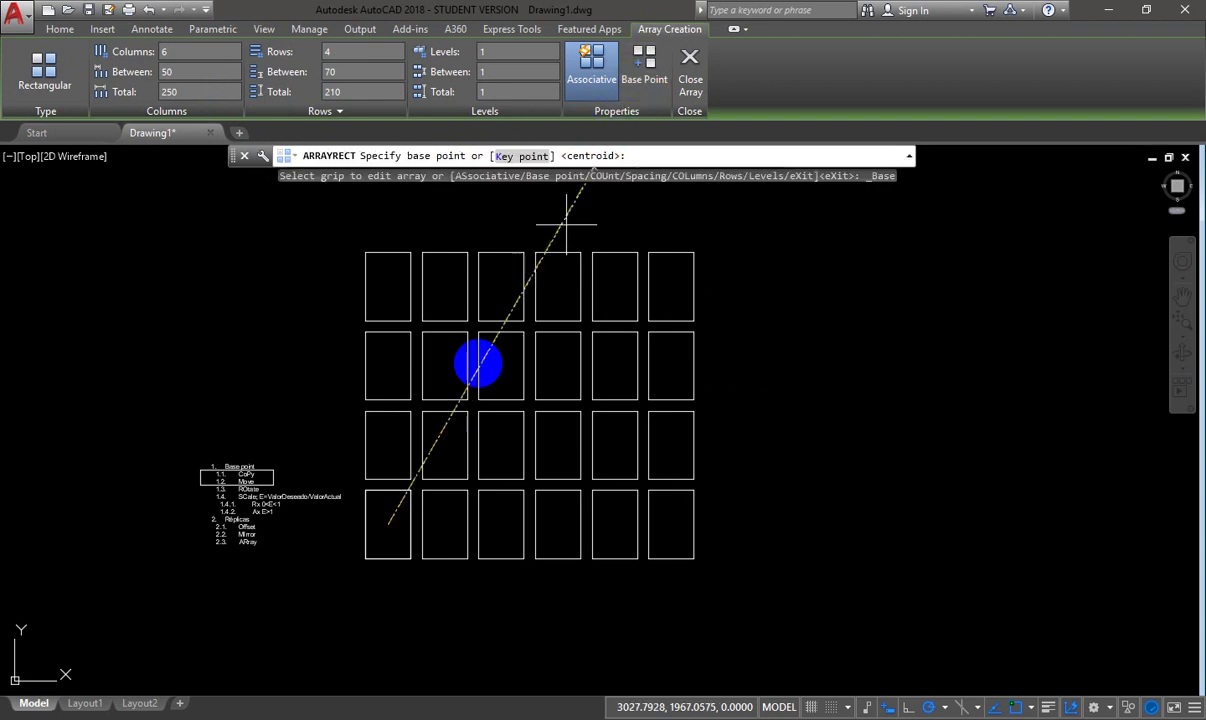
{"action": "left_click", "coordinate": [388, 524]}
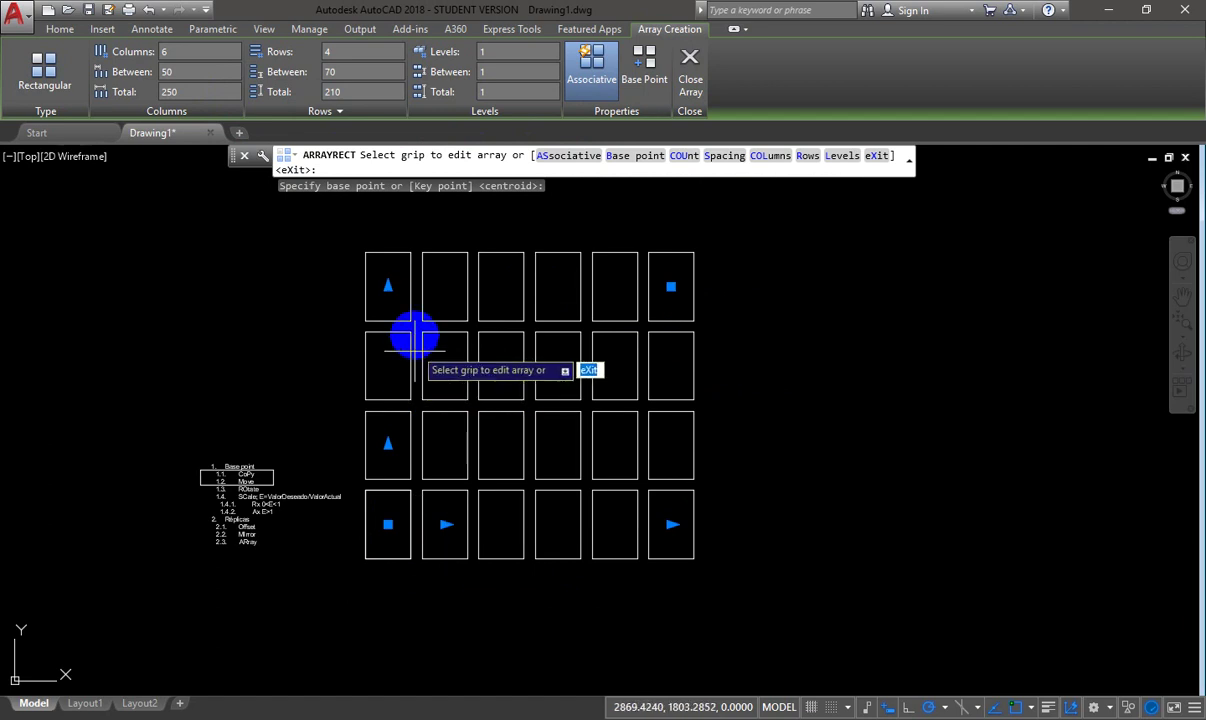
- Extend the rows downward to 7 at a spacing of -70, and reduce them to 4 with the row count grip
{"action": "left_click", "coordinate": [388, 286]}
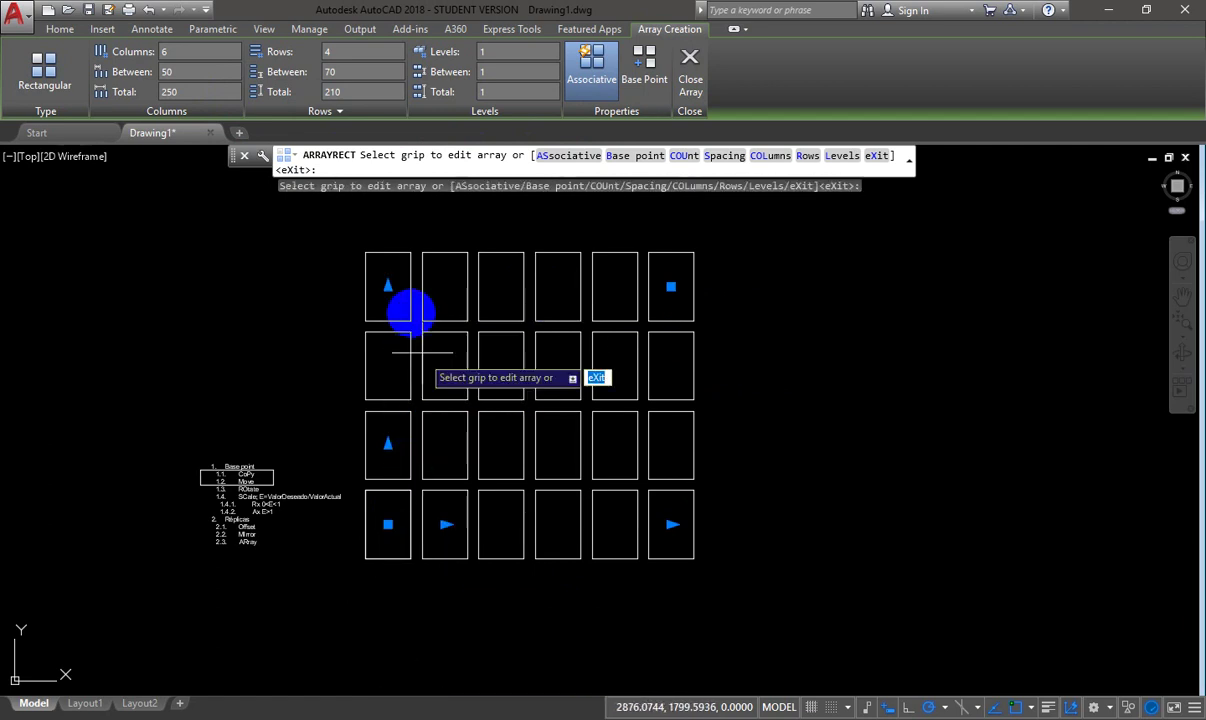
{"action": "left_click", "coordinate": [388, 286]}
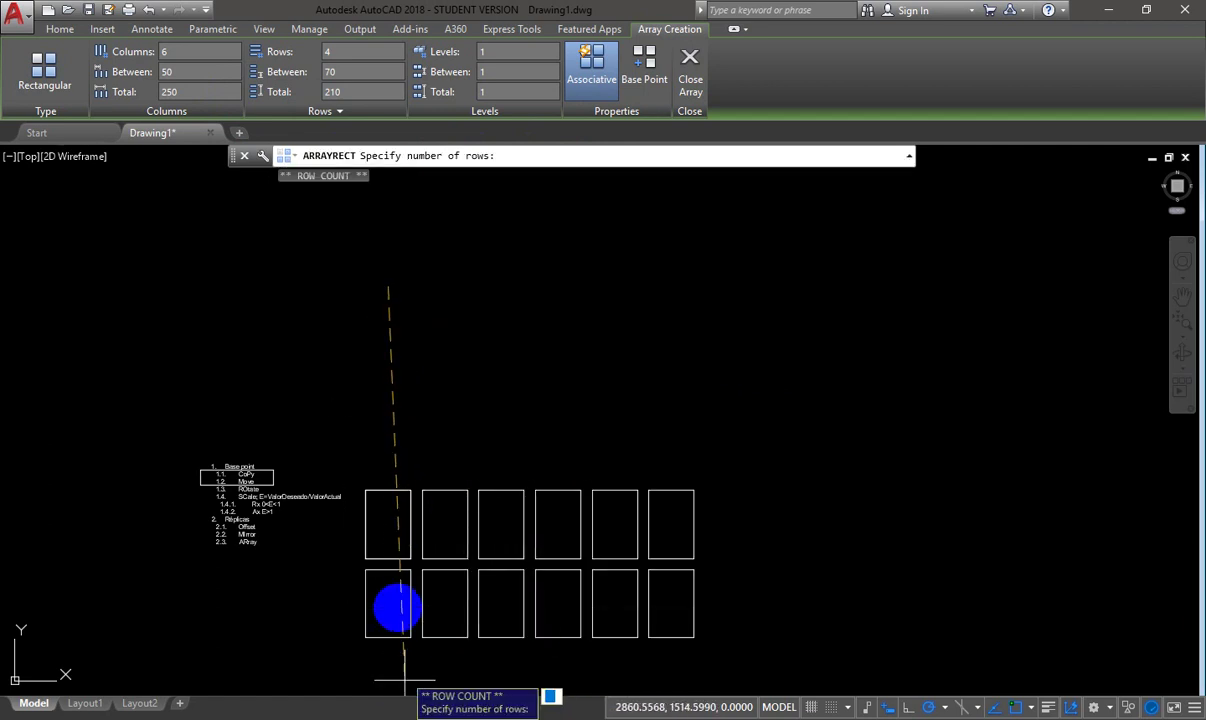
{"action": "scroll", "coordinate": [398, 605], "scroll_direction": "down", "scroll_amount": 5}
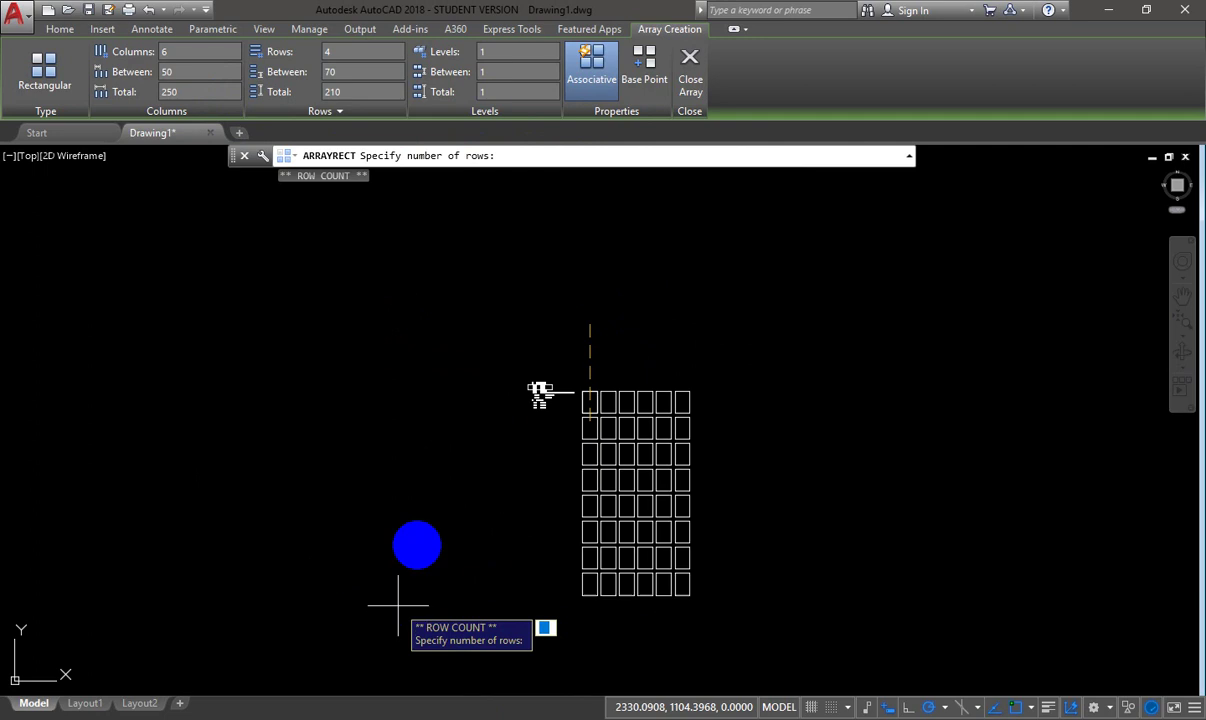
{"action": "left_click", "coordinate": [590, 566]}
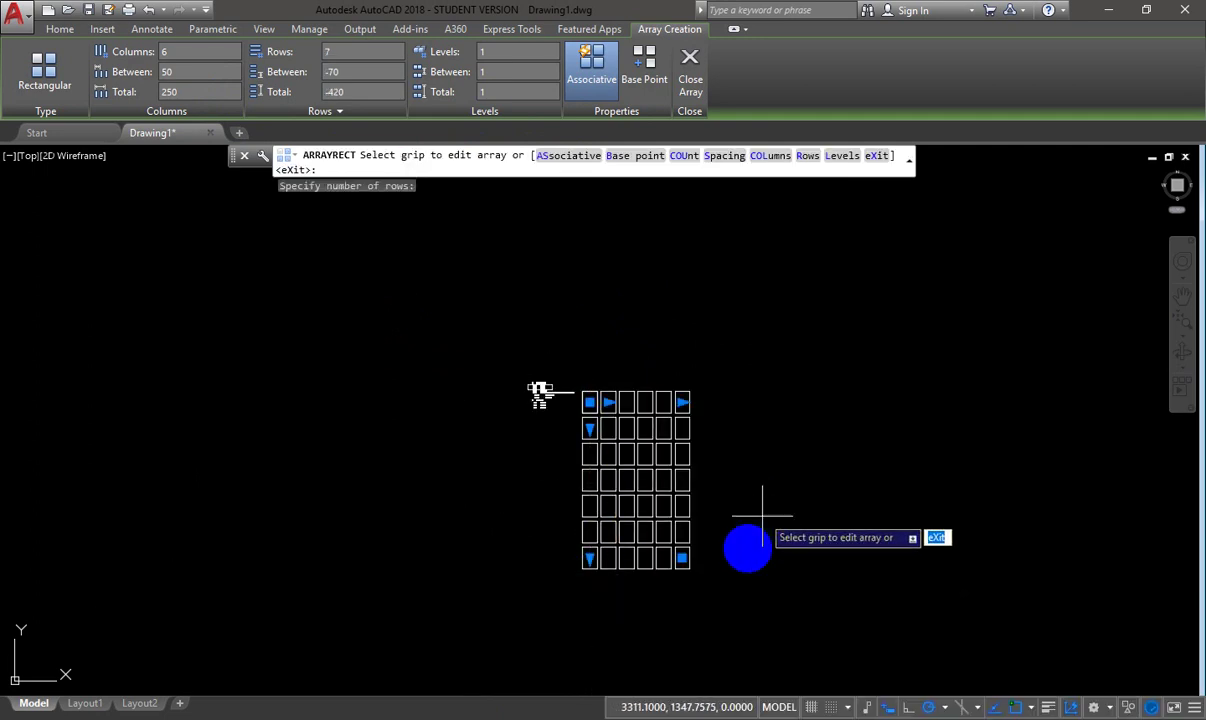
{"action": "left_click", "coordinate": [590, 558]}
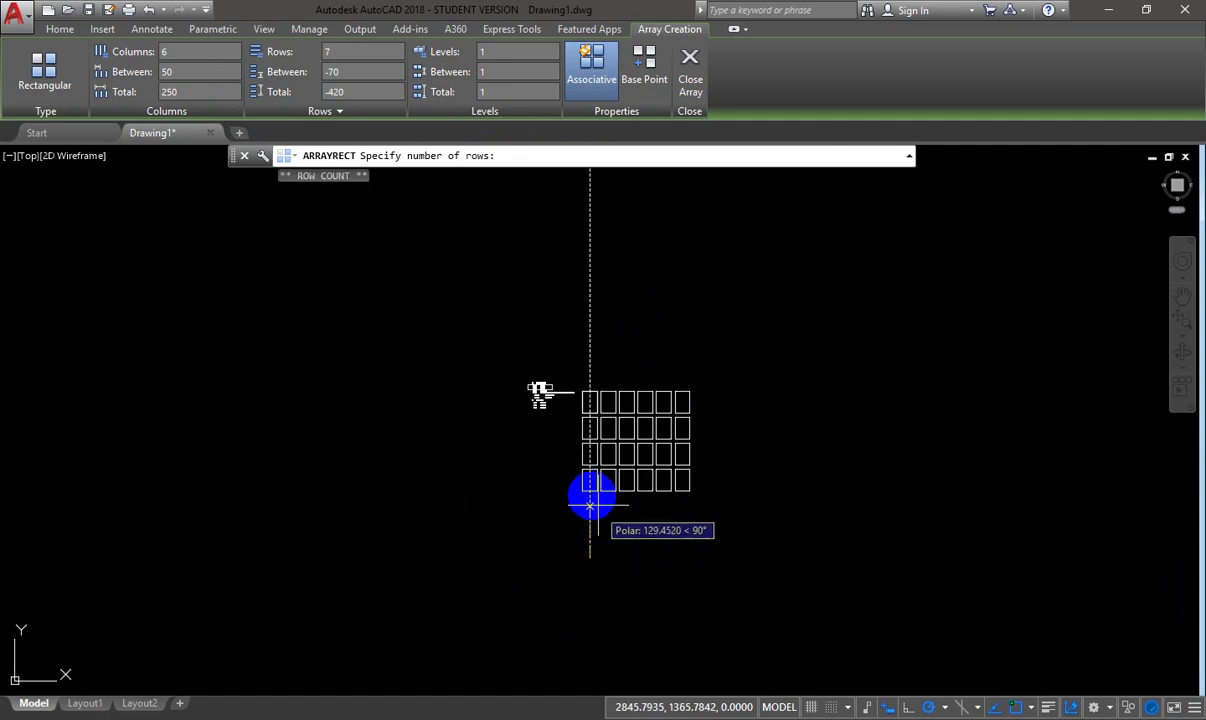
{"action": "left_click", "coordinate": [590, 484]}
- Direct the array's rows upward with a row spacing of about 81 using the row spacing grip
{"action": "left_click", "coordinate": [590, 428]}
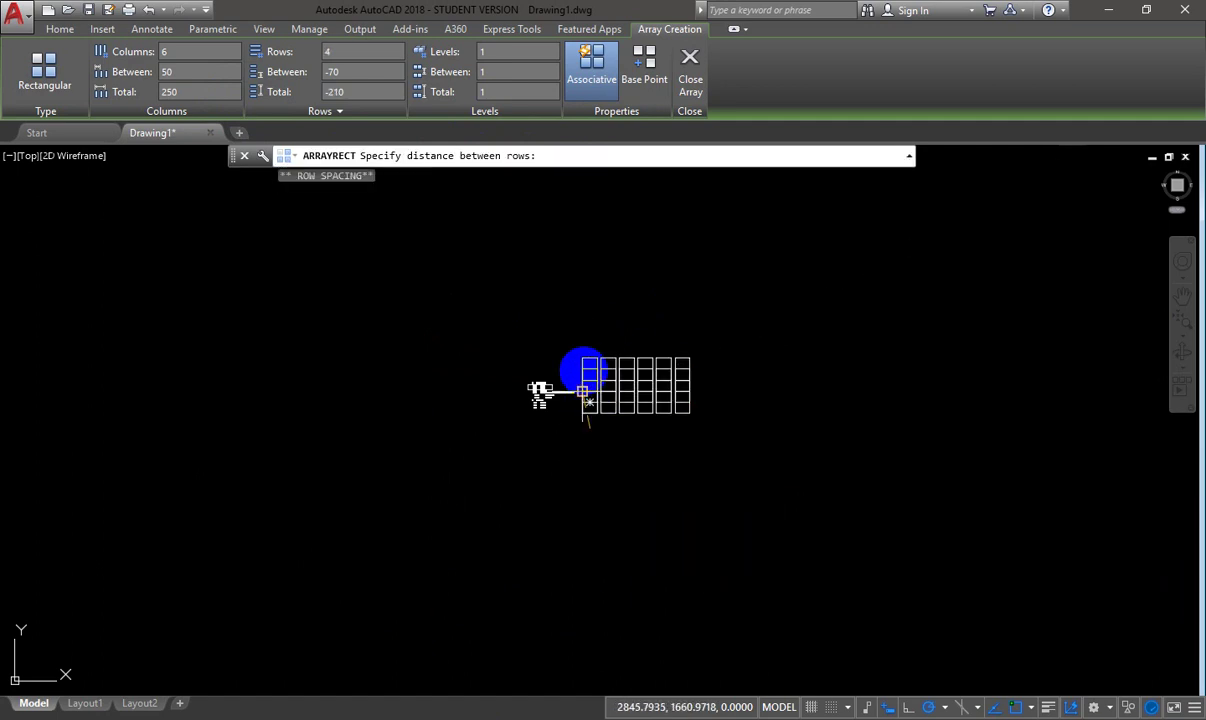
{"action": "left_click", "coordinate": [590, 356]}
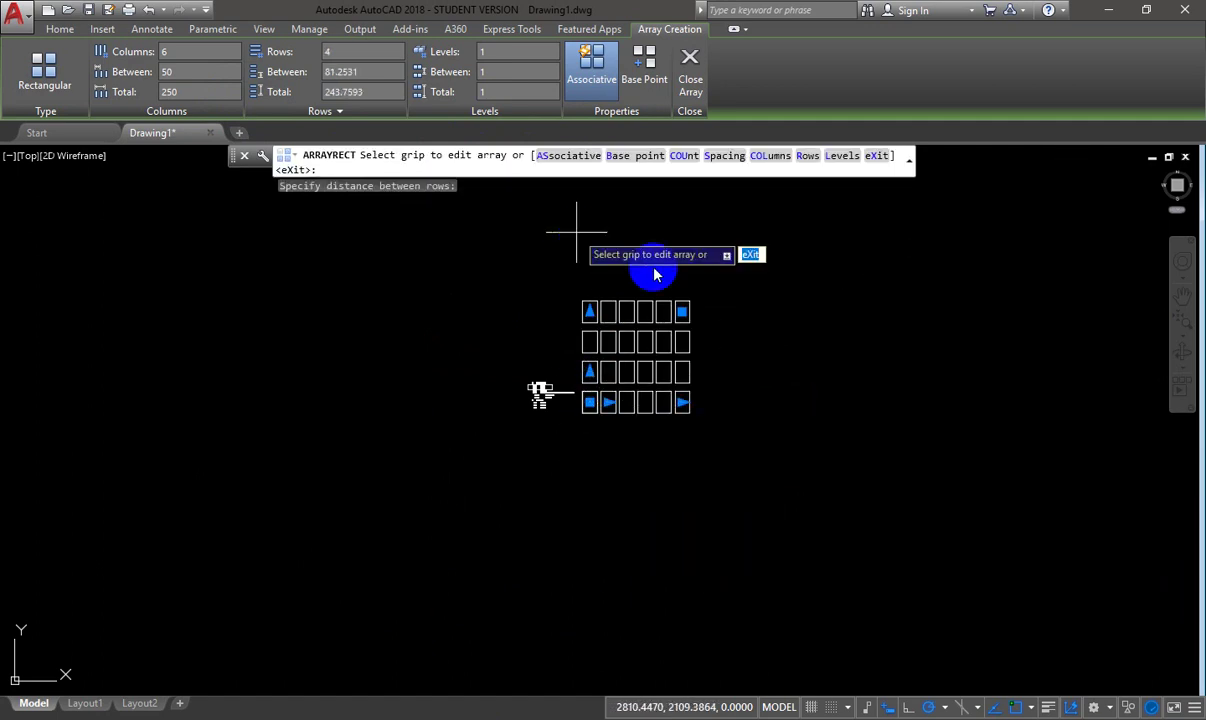
{"action": "scroll", "coordinate": [626, 408], "scroll_direction": "up", "scroll_amount": 2}
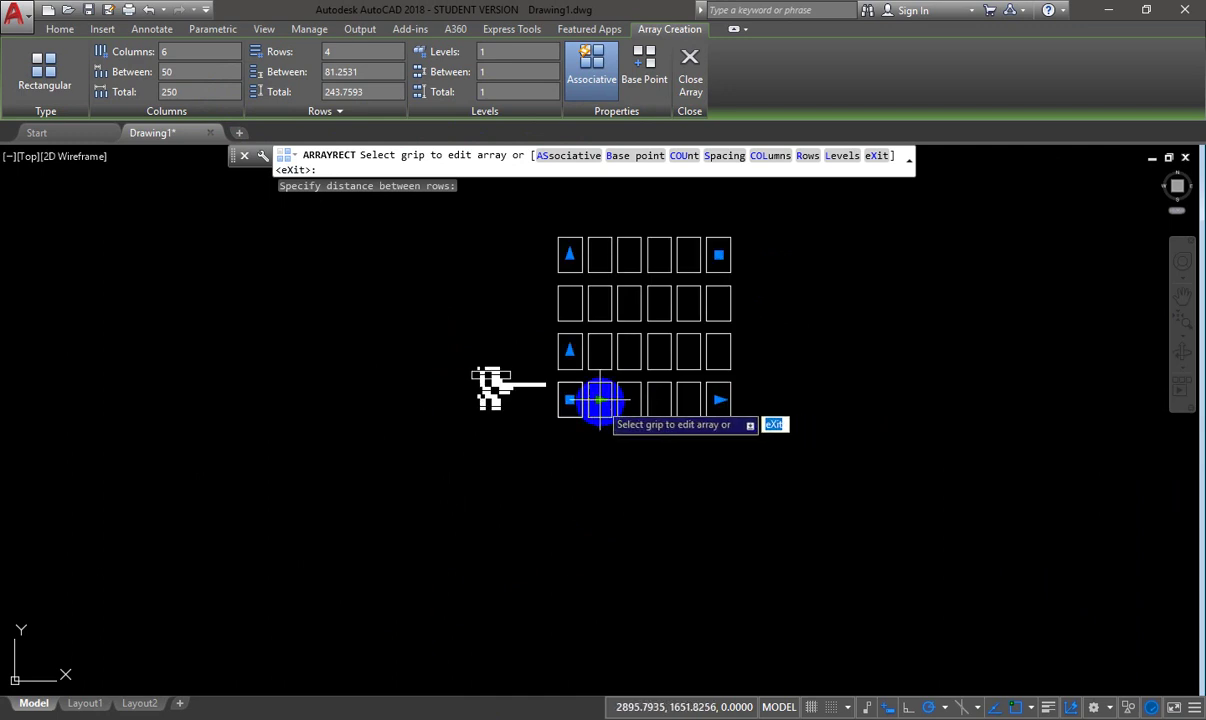
- Flip the array's columns toward the command list with a column spacing of about -78
{"action": "left_click", "coordinate": [598, 401]}
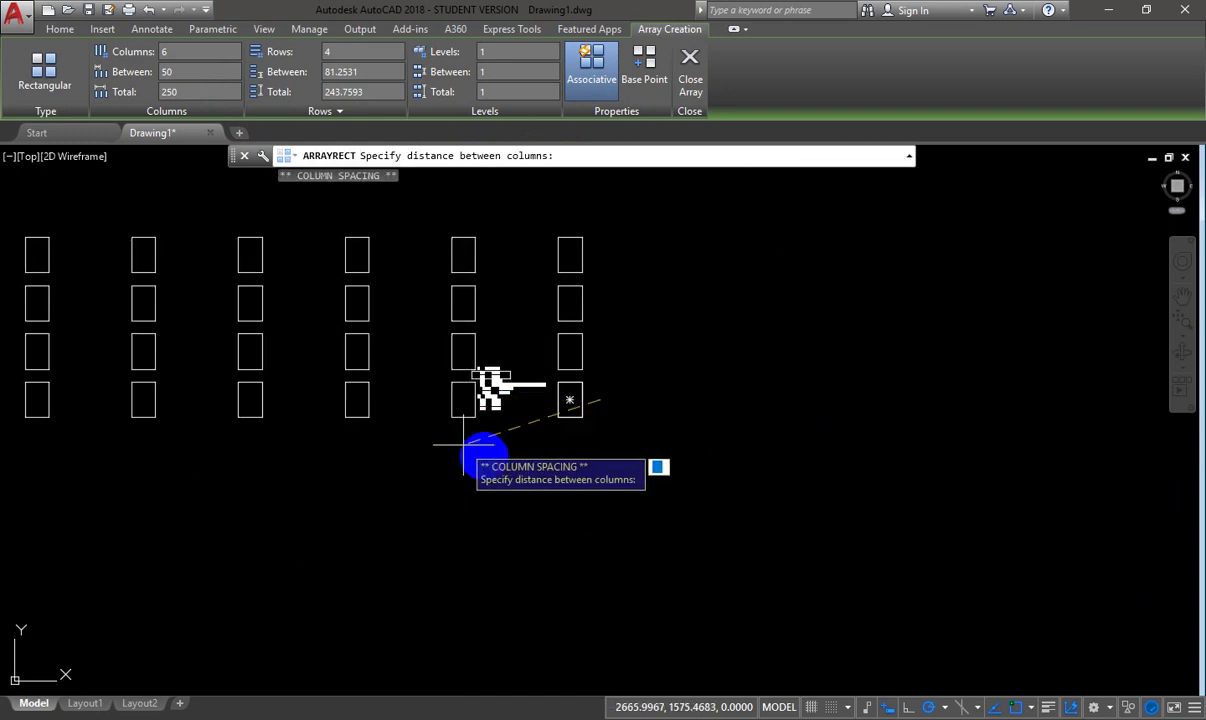
{"action": "left_click", "coordinate": [522, 435]}
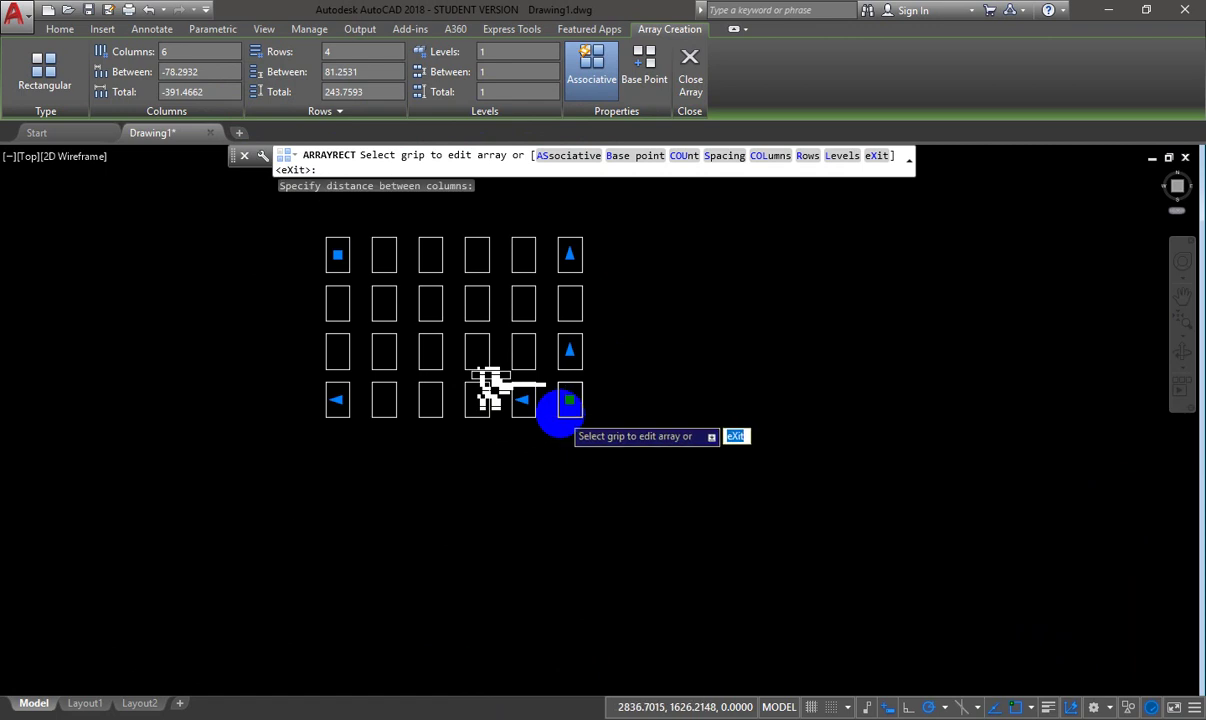
{"action": "scroll", "coordinate": [550, 405], "scroll_direction": "up", "scroll_amount": 2}
{"action": "scroll", "coordinate": [546, 390], "scroll_direction": "up", "scroll_amount": 2}
{"action": "scroll", "coordinate": [538, 398], "scroll_direction": "down", "scroll_amount": 2}
{"action": "middle_click_drag", "start_coordinate": [538, 398], "coordinate": [527, 506]}
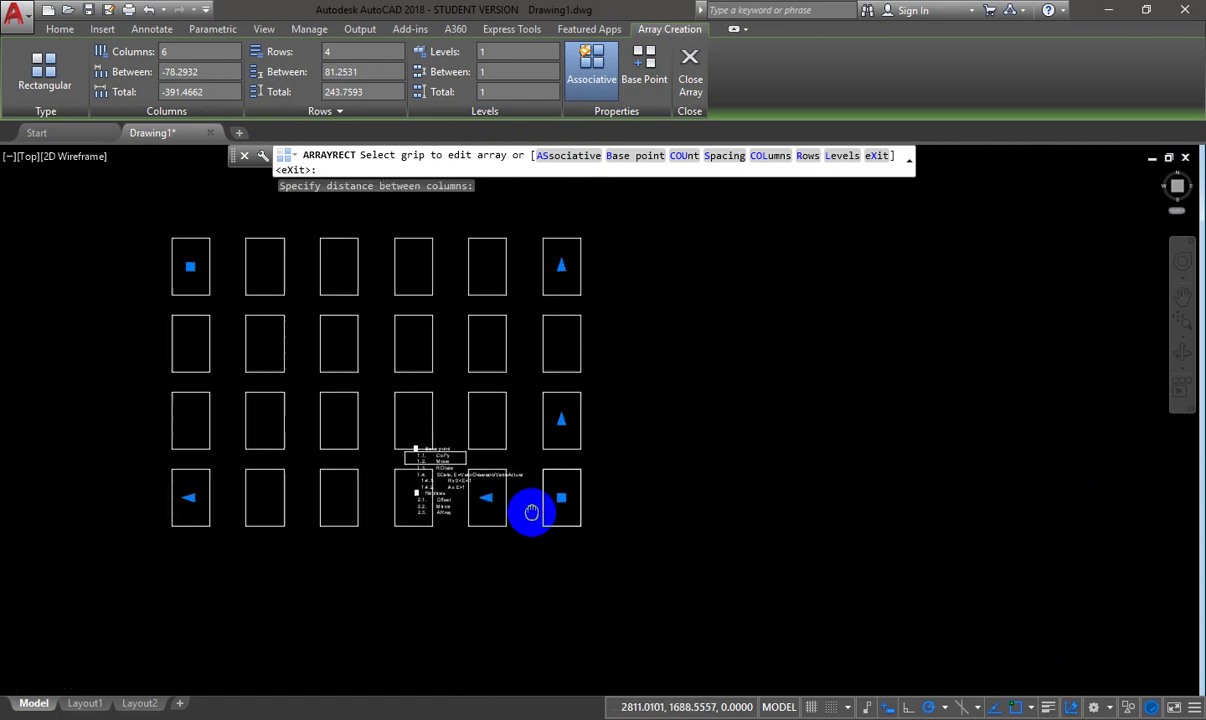
- Direct the columns away from the command list with a spacing of about 66, and finish the rectangular array
{"action": "left_click", "coordinate": [487, 497]}
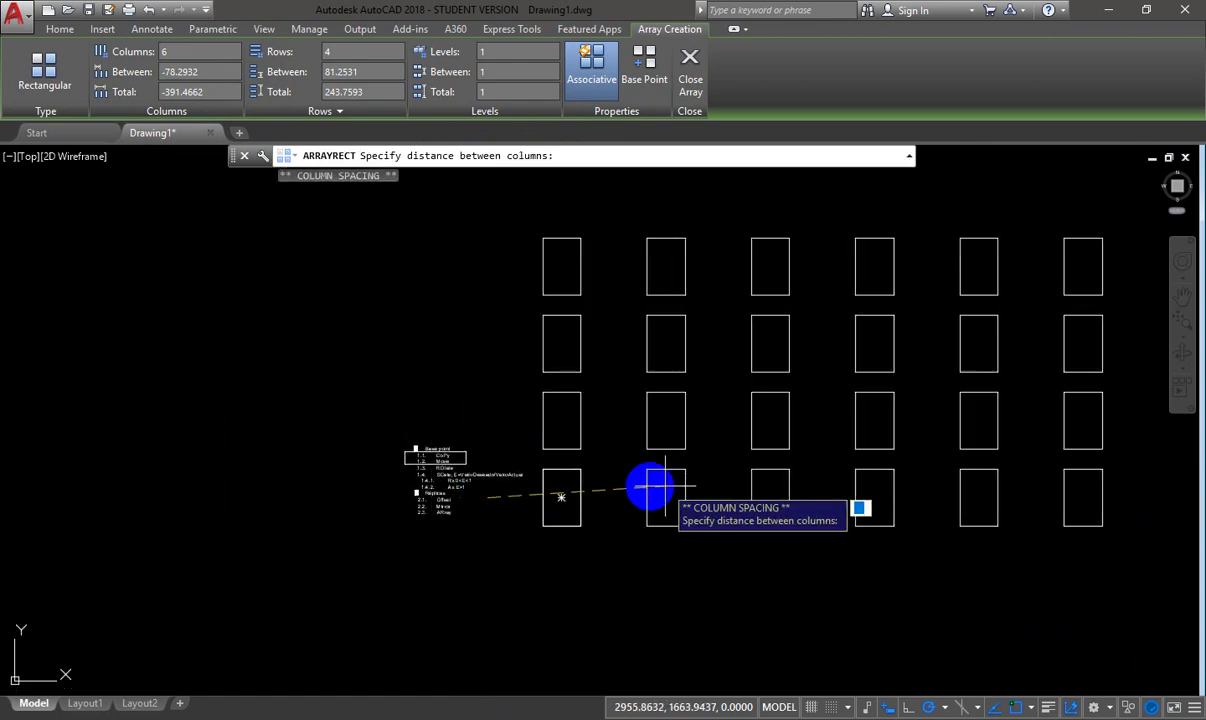
{"action": "left_click", "coordinate": [628, 486]}
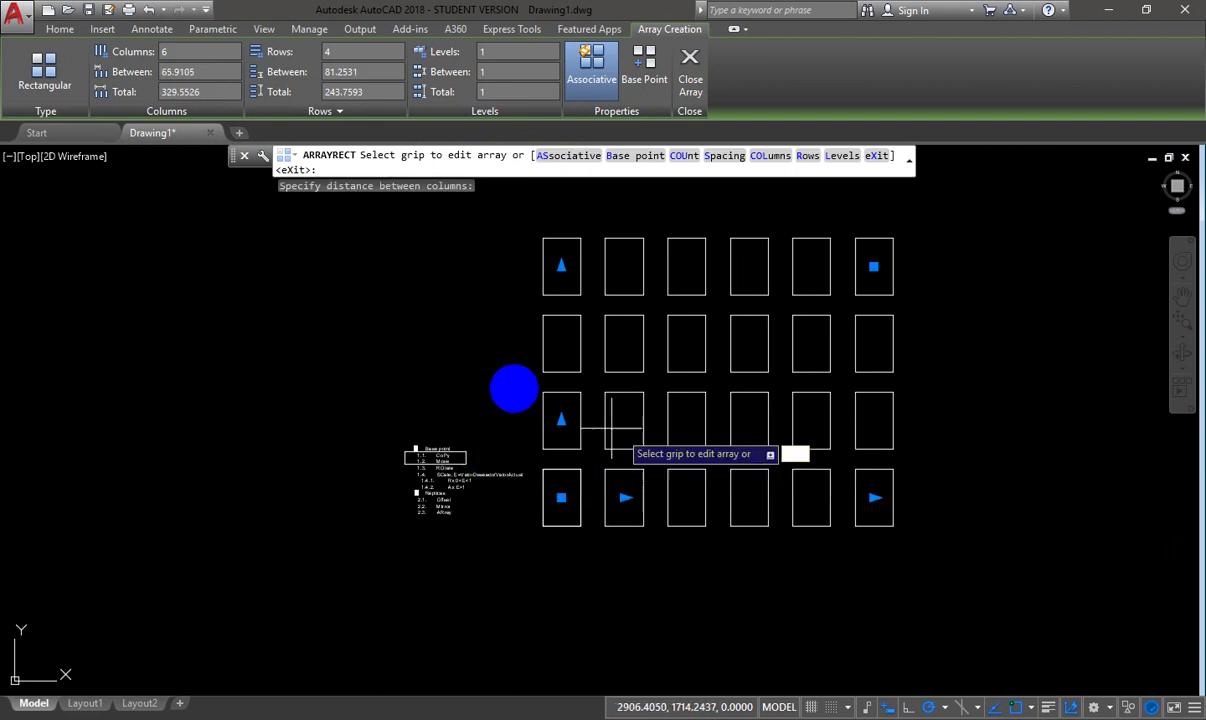
{"action": "scroll", "coordinate": [450, 350], "scroll_direction": "up", "scroll_amount": 2}
{"action": "middle_click_drag", "start_coordinate": [450, 350], "coordinate": [237, 386]}
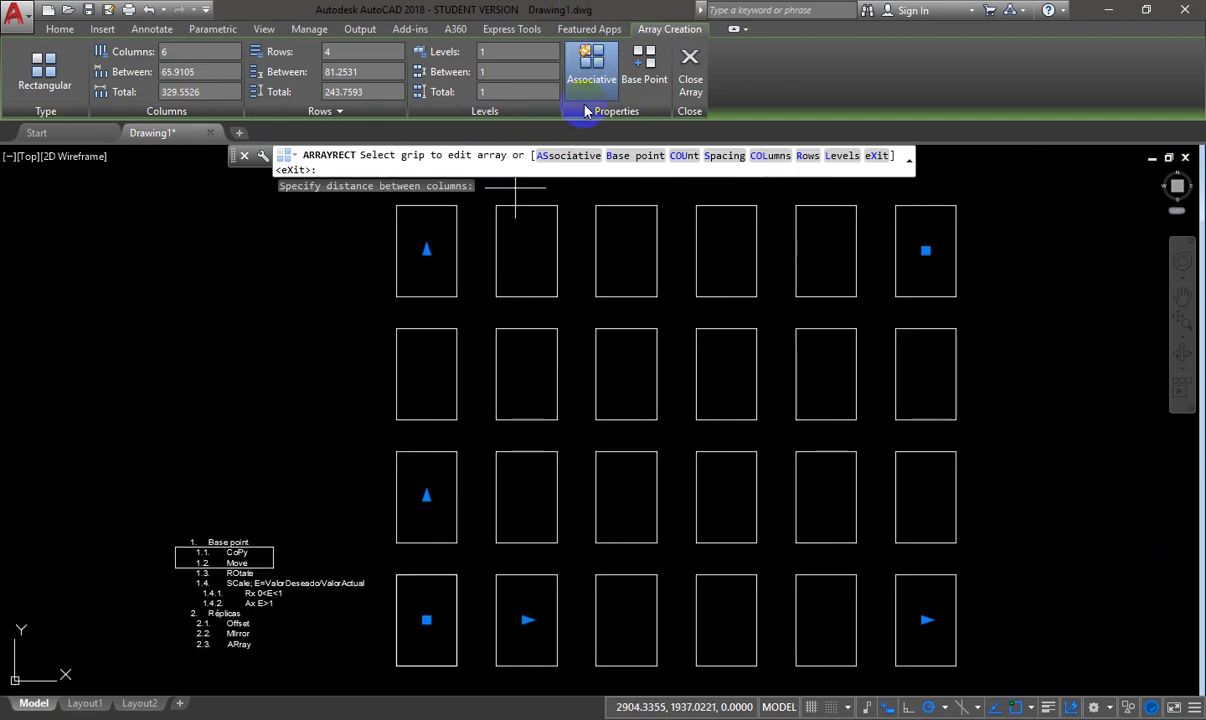
{"action": "left_click", "coordinate": [690, 86]}
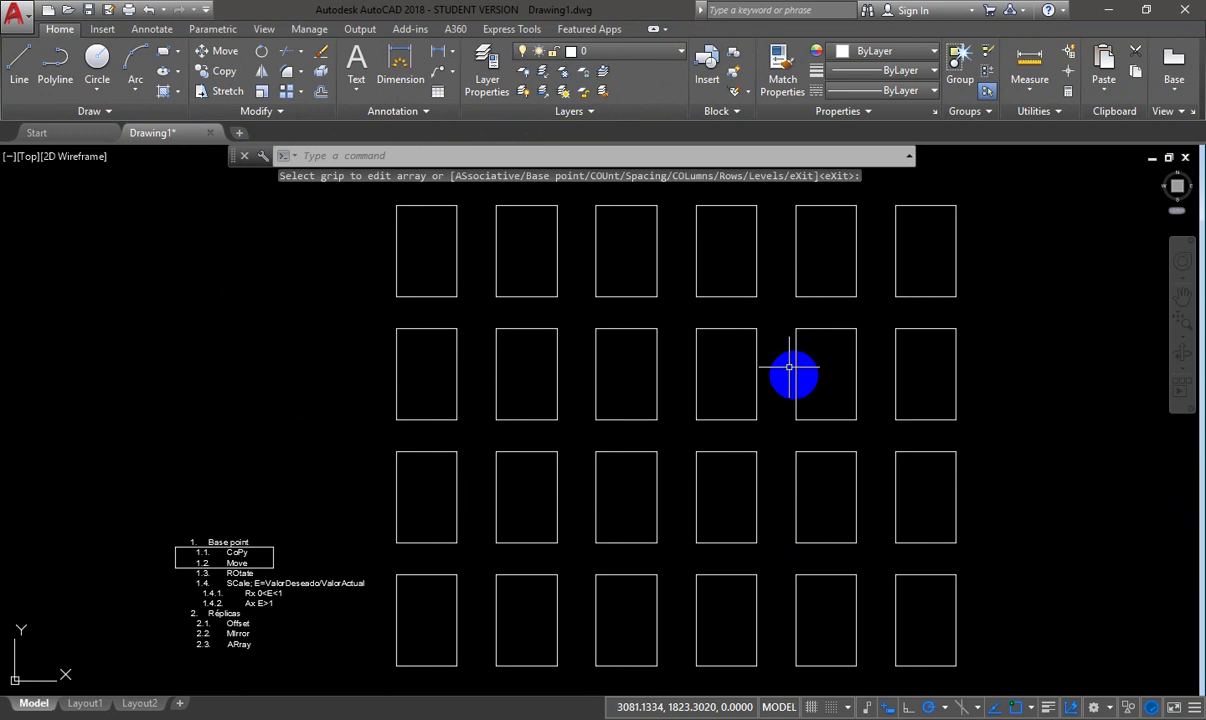
{"action": "scroll", "coordinate": [800, 380], "scroll_direction": "down", "scroll_amount": 2}
{"action": "middle_click_drag", "start_coordinate": [802, 385], "coordinate": [560, 363]}
{"action": "scroll", "coordinate": [560, 363], "scroll_direction": "up", "scroll_amount": 2}
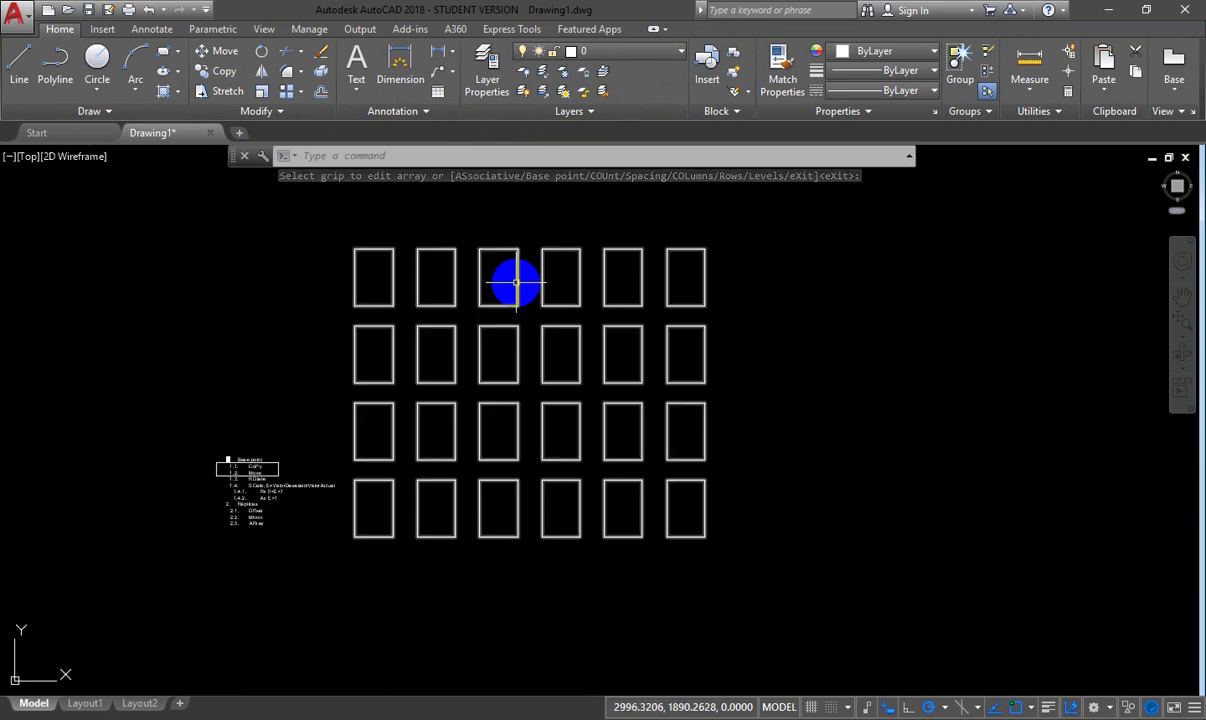
- Add Rectangular, Polar and Path as sub-items 2.3.1 to 2.3.3 under ARray in the command list
{"action": "double_click", "coordinate": [259, 527]}
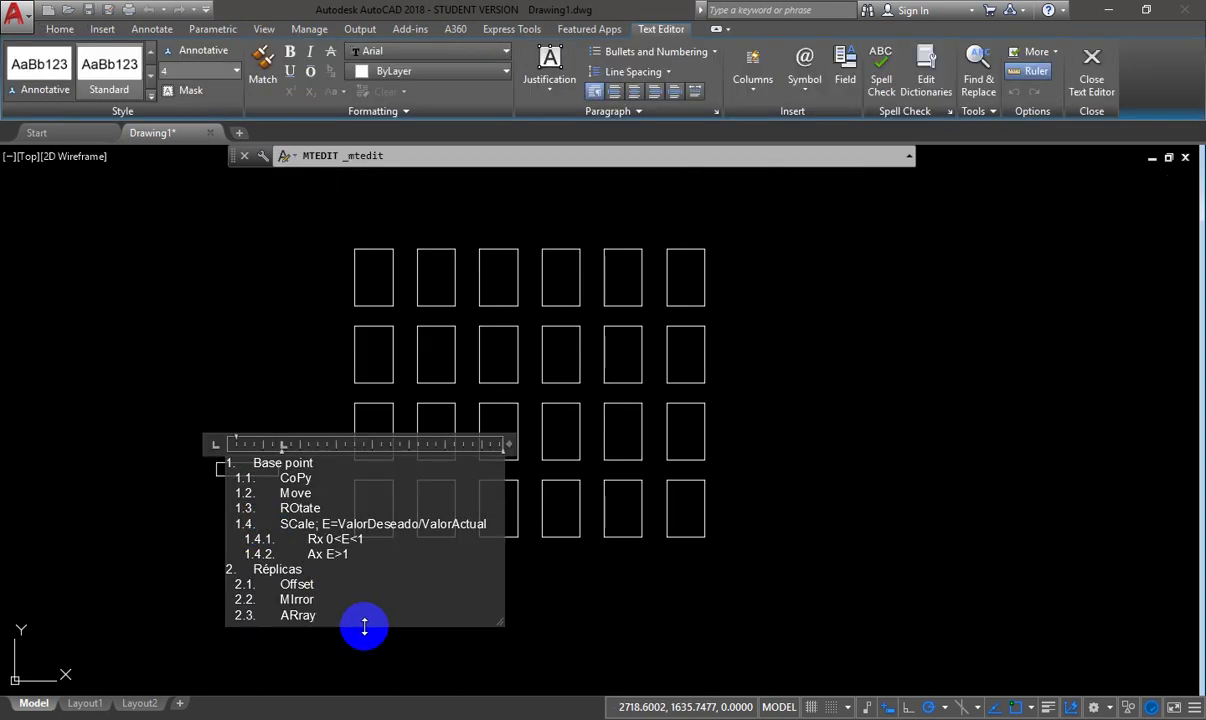
{"action": "key", "text": "Return"}
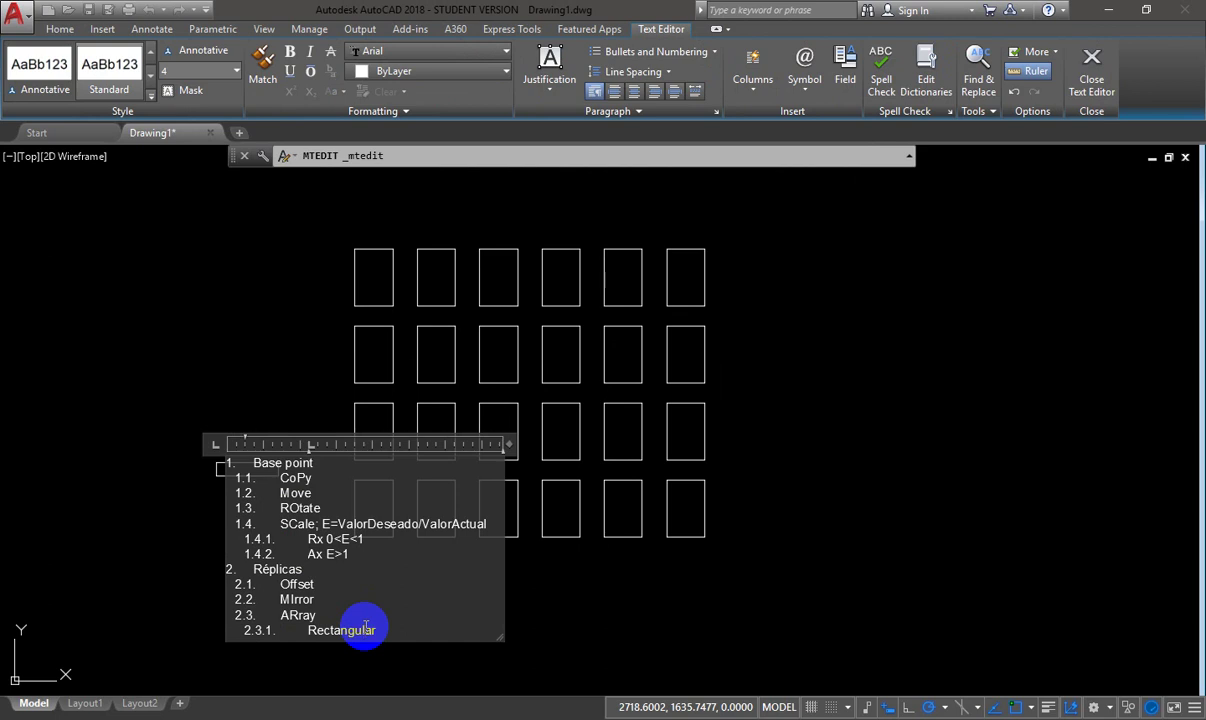
{"action": "key", "text": "Return"}
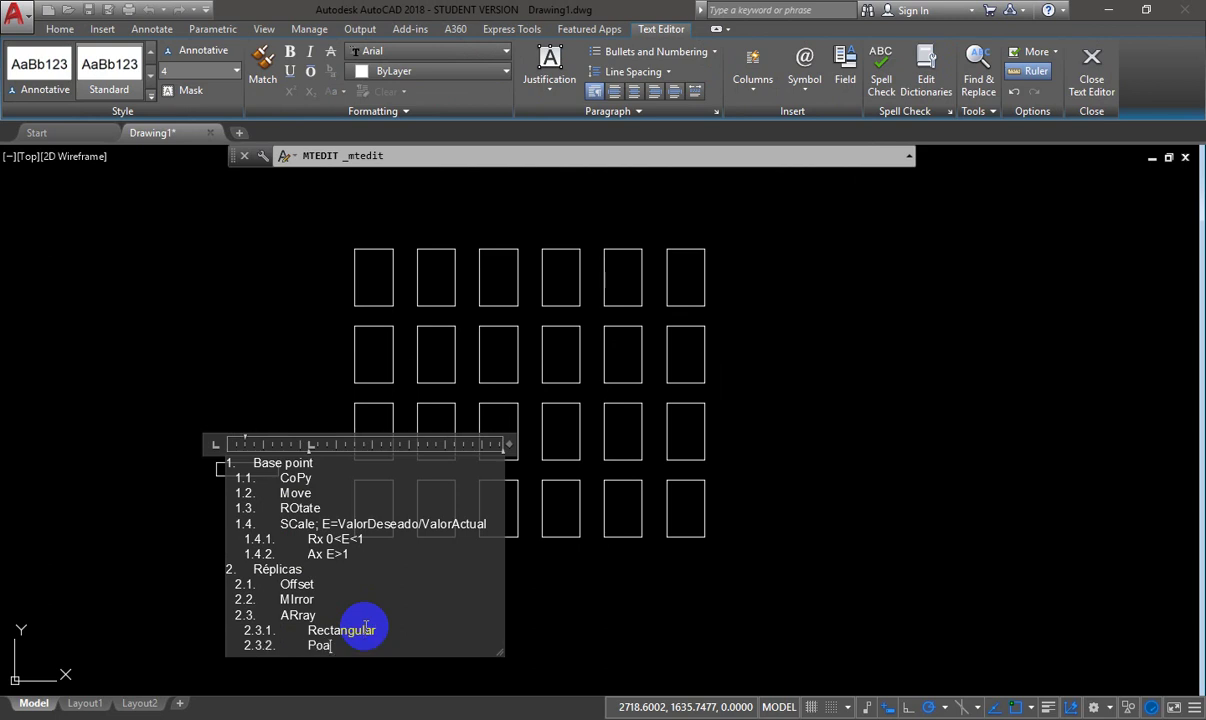
{"action": "type", "text": "Polar"}
{"action": "key", "text": "Return"}
{"action": "type", "text": "Path"}
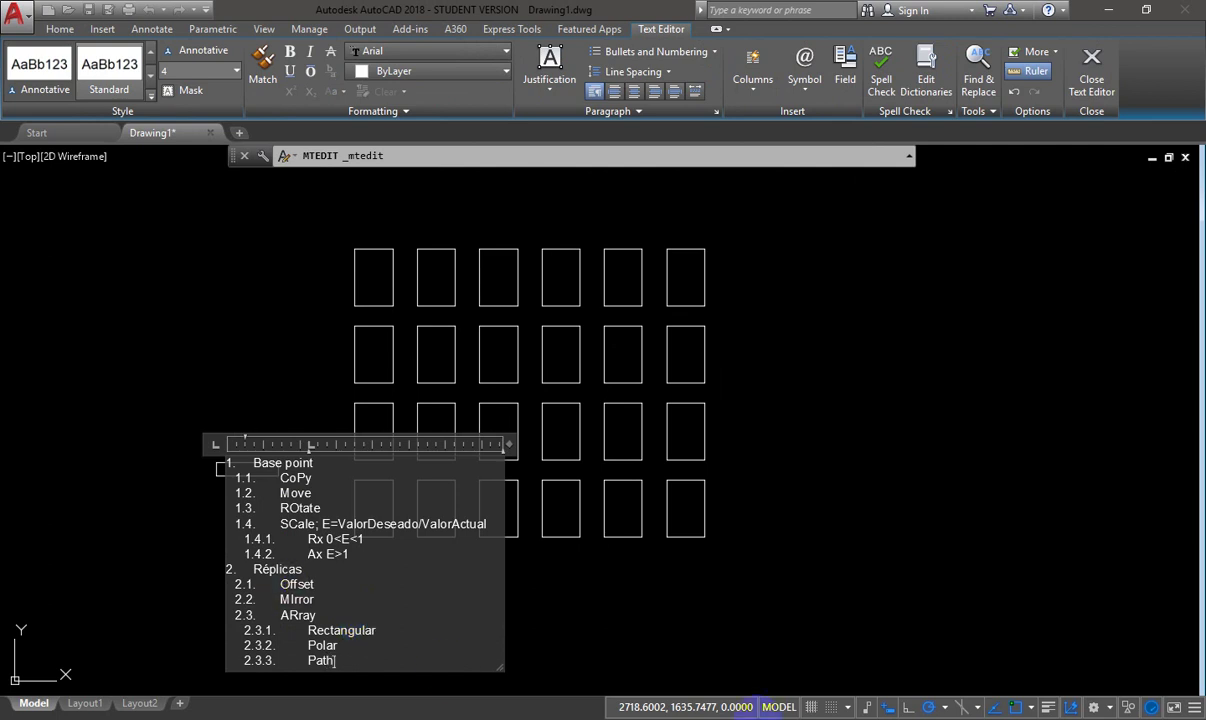
{"action": "left_click", "coordinate": [720, 605]}
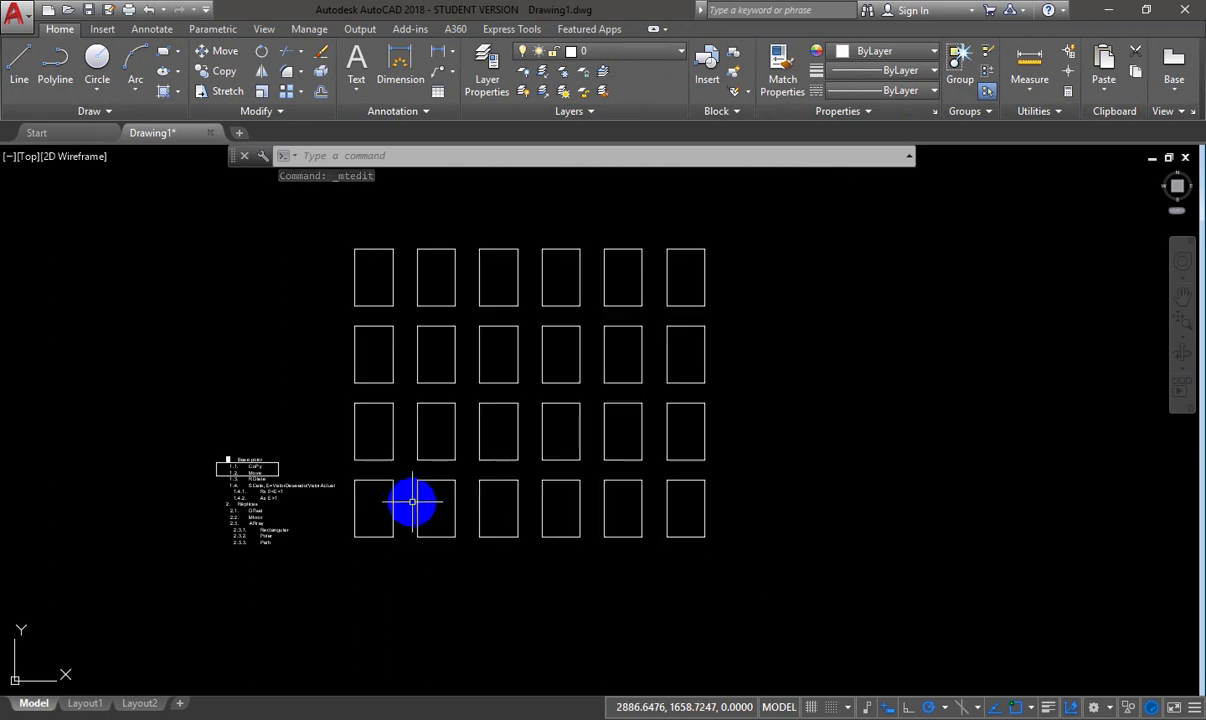
- Set the rectangular array's column spacing to 60 and its row spacing to 70
{"action": "left_click", "coordinate": [394, 493]}
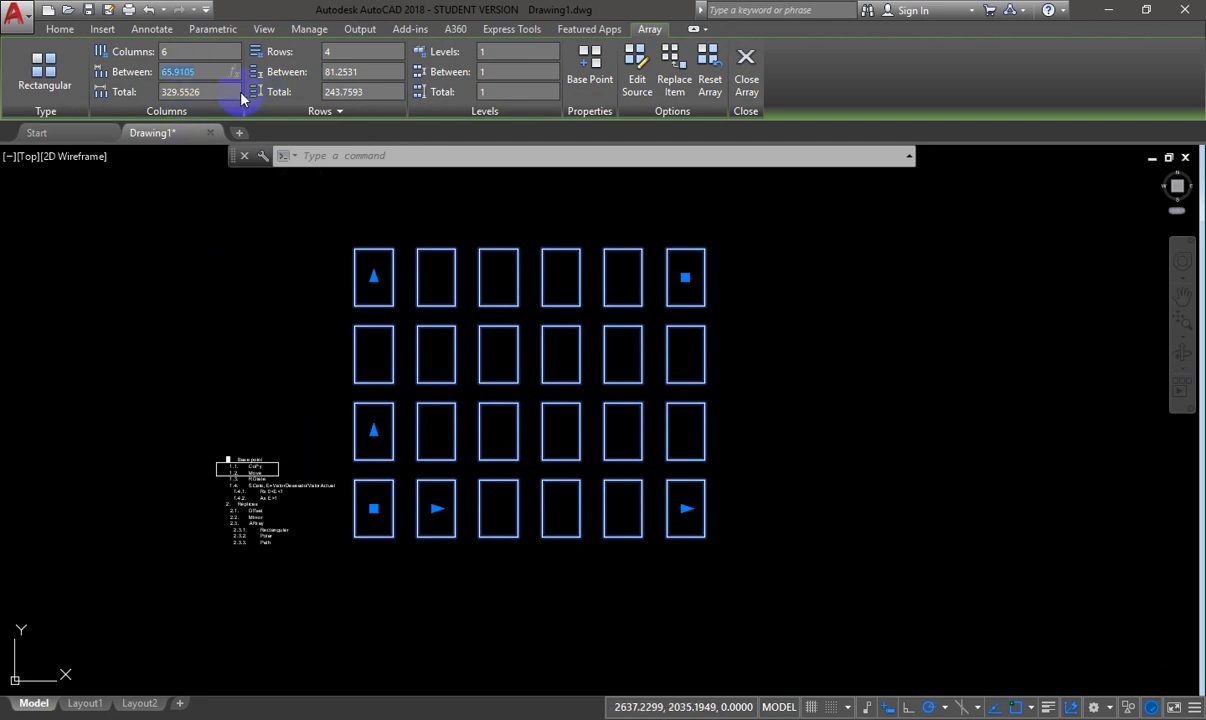
{"action": "type", "text": "0"}
{"action": "key", "text": "Return"}
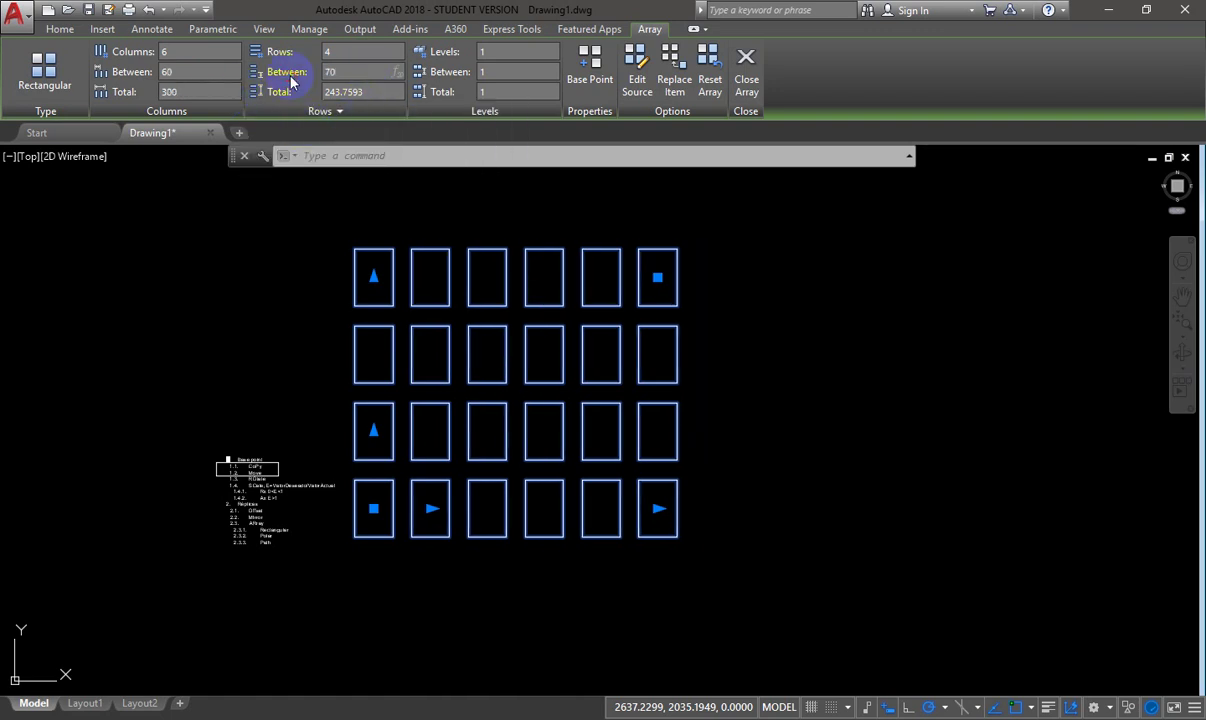
{"action": "type", "text": "70"}
{"action": "key", "text": "Return"}
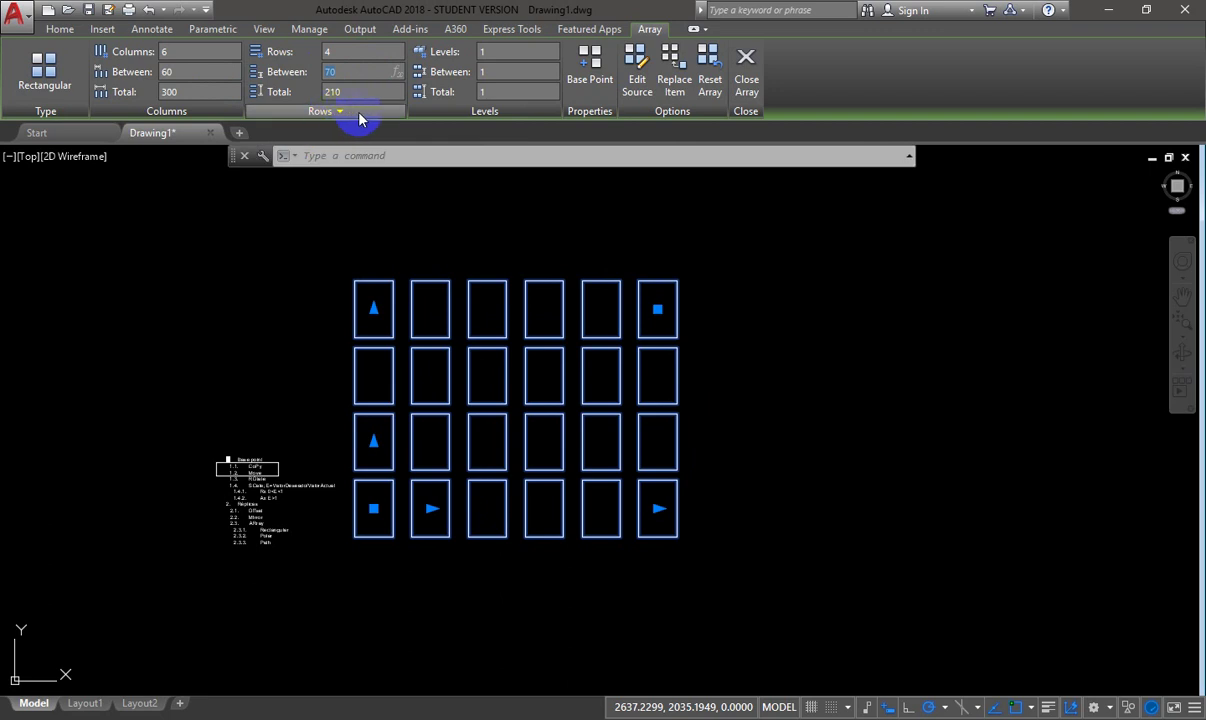
{"action": "left_click", "coordinate": [746, 75]}
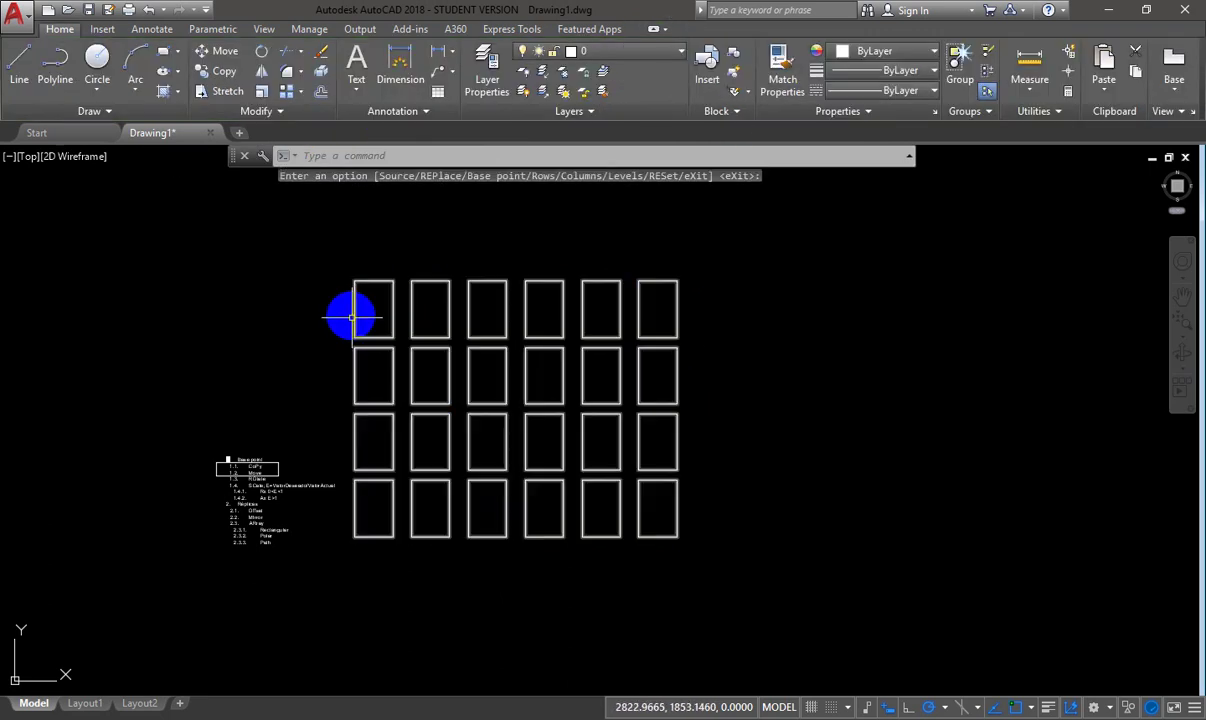
- Draw a diagonal line crossing the first rectangle in the array's top row
{"action": "scroll", "coordinate": [350, 312], "scroll_direction": "up", "scroll_amount": 2}
{"action": "scroll", "coordinate": [350, 312], "scroll_direction": "down", "scroll_amount": 2}
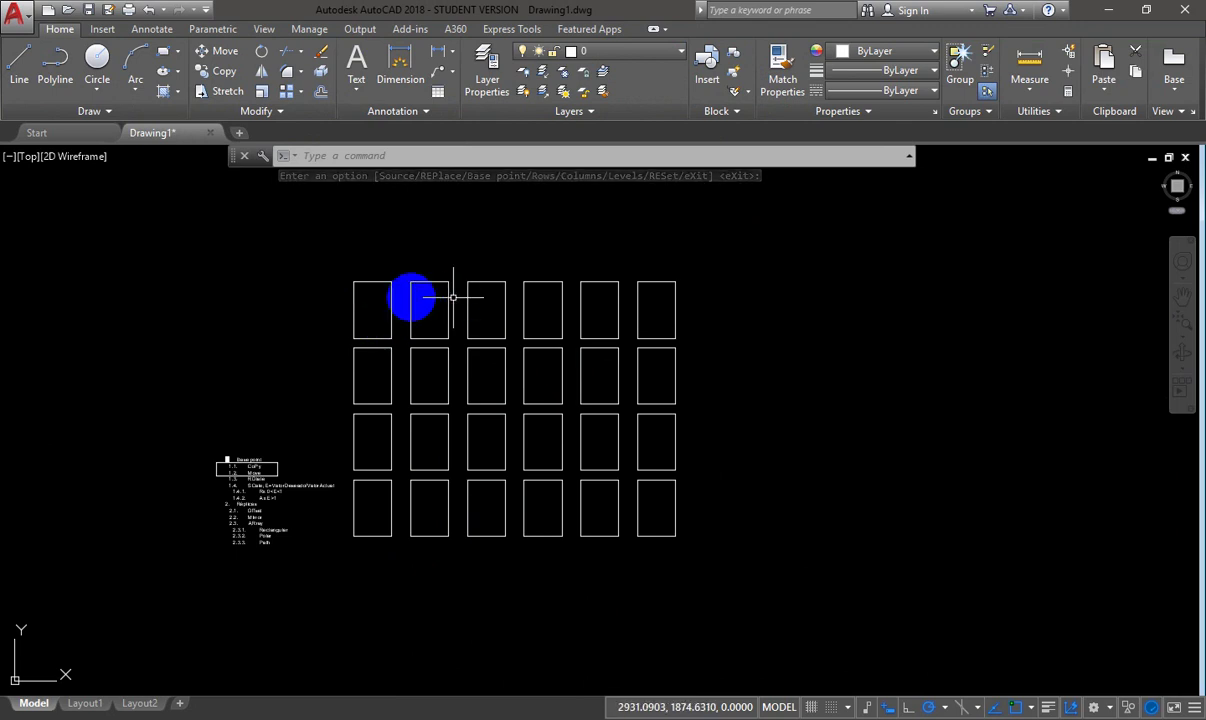
{"action": "type", "text": "l"}
{"action": "key", "text": "Return"}
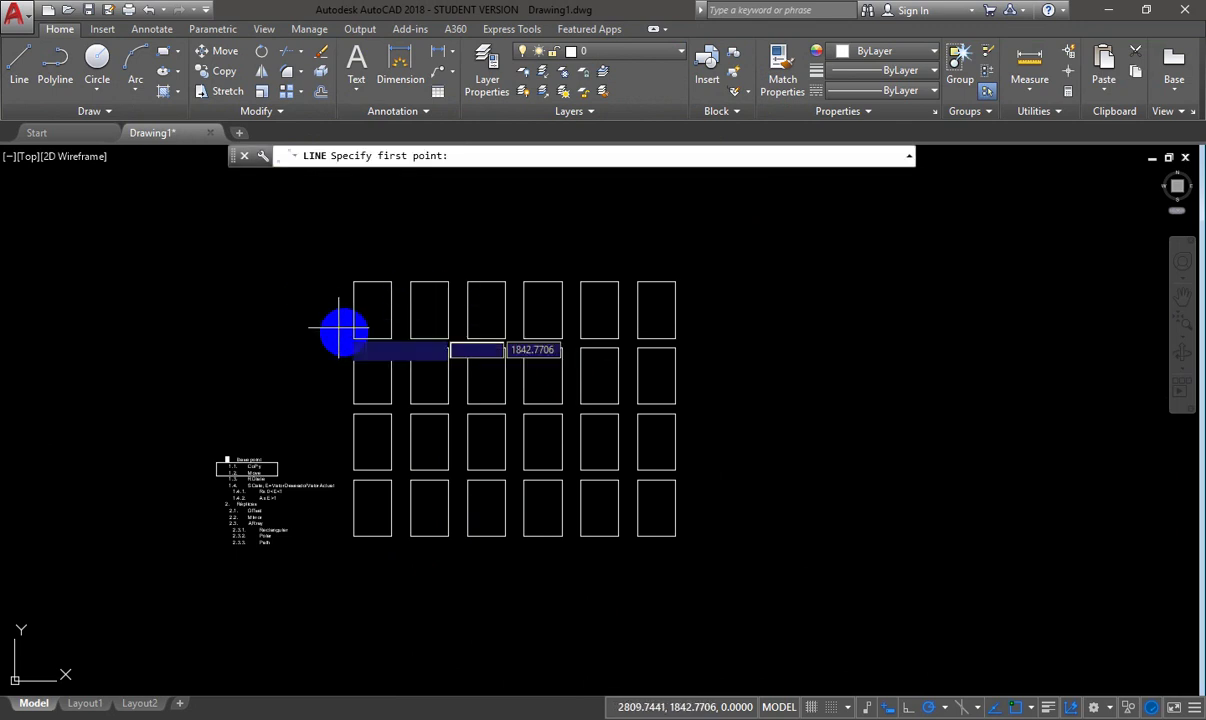
{"action": "left_click", "coordinate": [331, 328]}
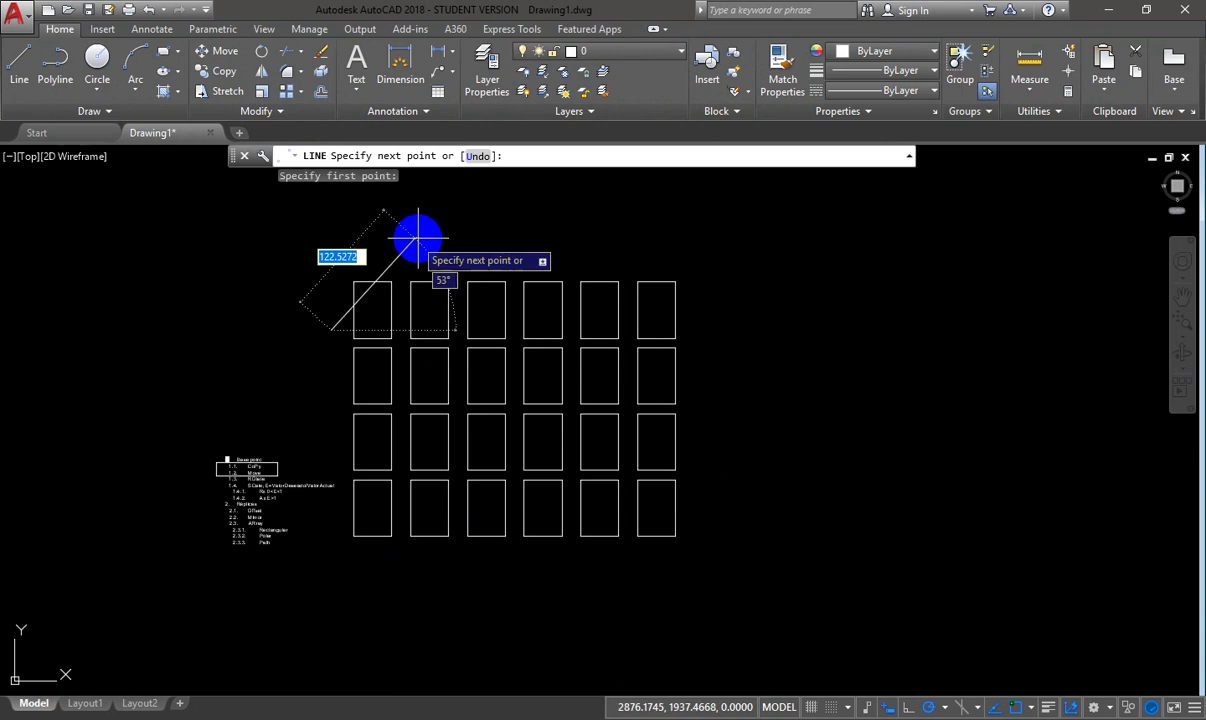
{"action": "left_click", "coordinate": [418, 238]}
{"action": "key", "text": "Escape"}
- Trim the diagonal line's upper end at the rectangle's top edge, and erase the remaining line
{"action": "type", "text": "tr"}
{"action": "key", "text": "Return"}
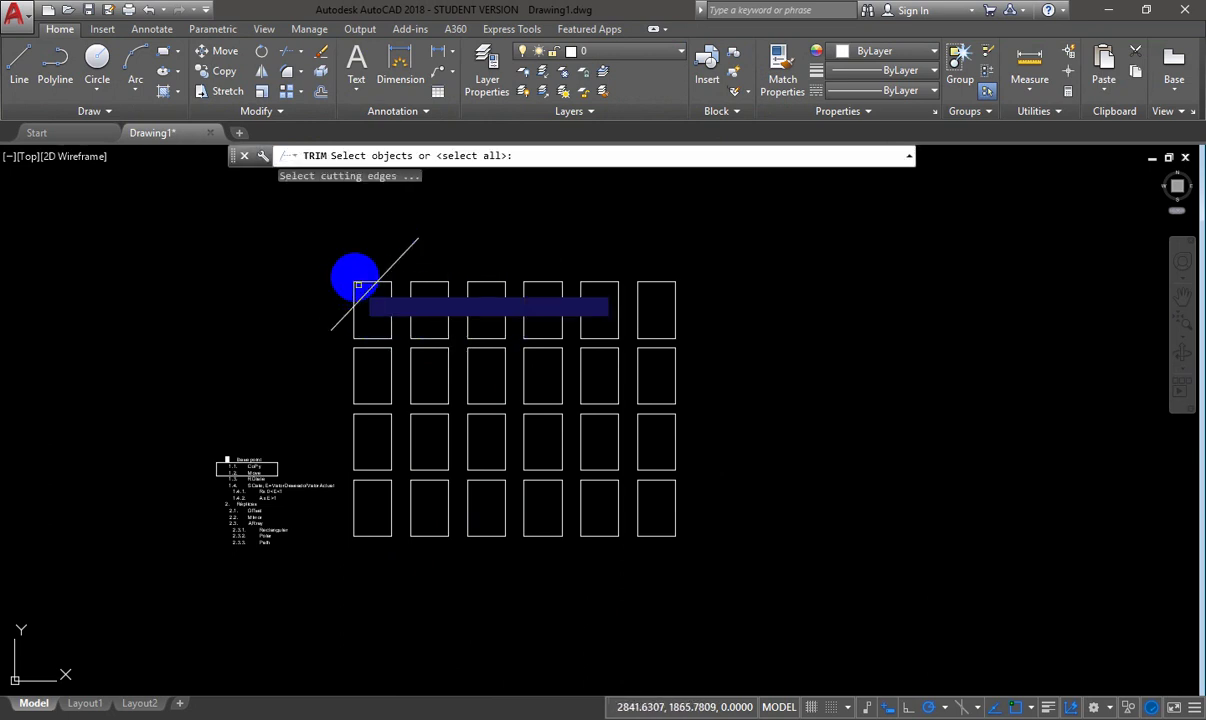
{"action": "key", "text": "Return"}
{"action": "left_click", "coordinate": [385, 268]}
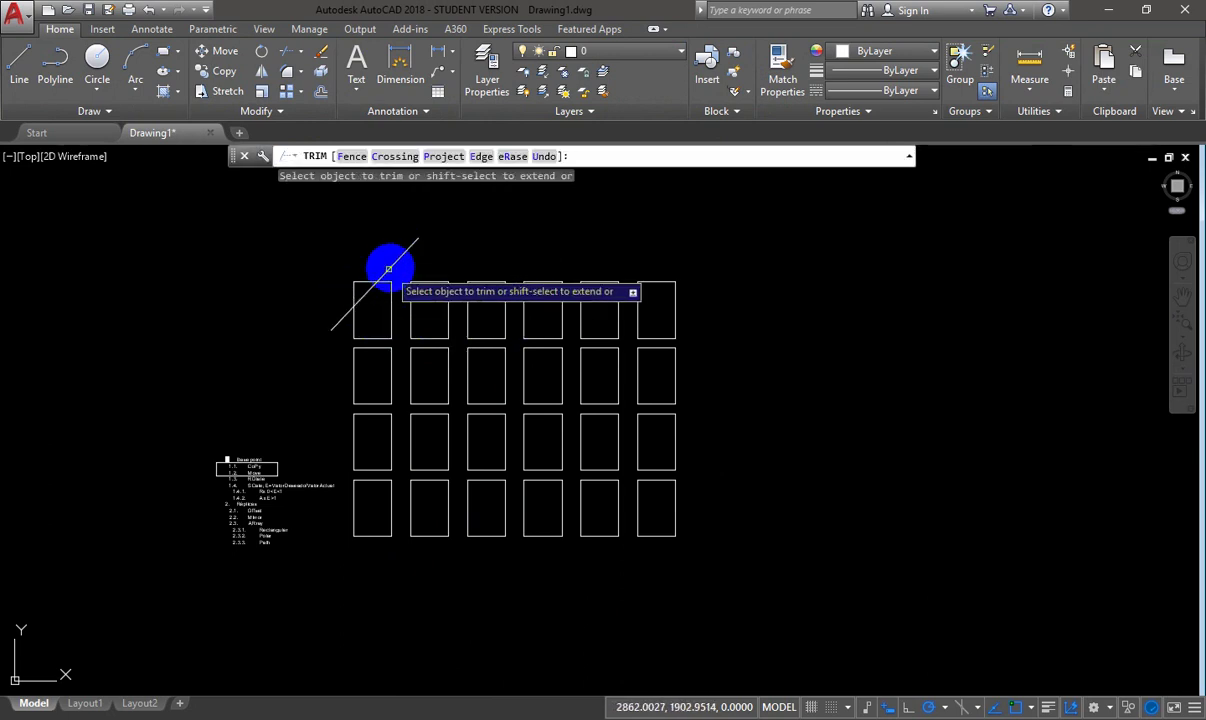
{"action": "key", "text": "Escape"}
{"action": "left_click", "coordinate": [330, 328]}
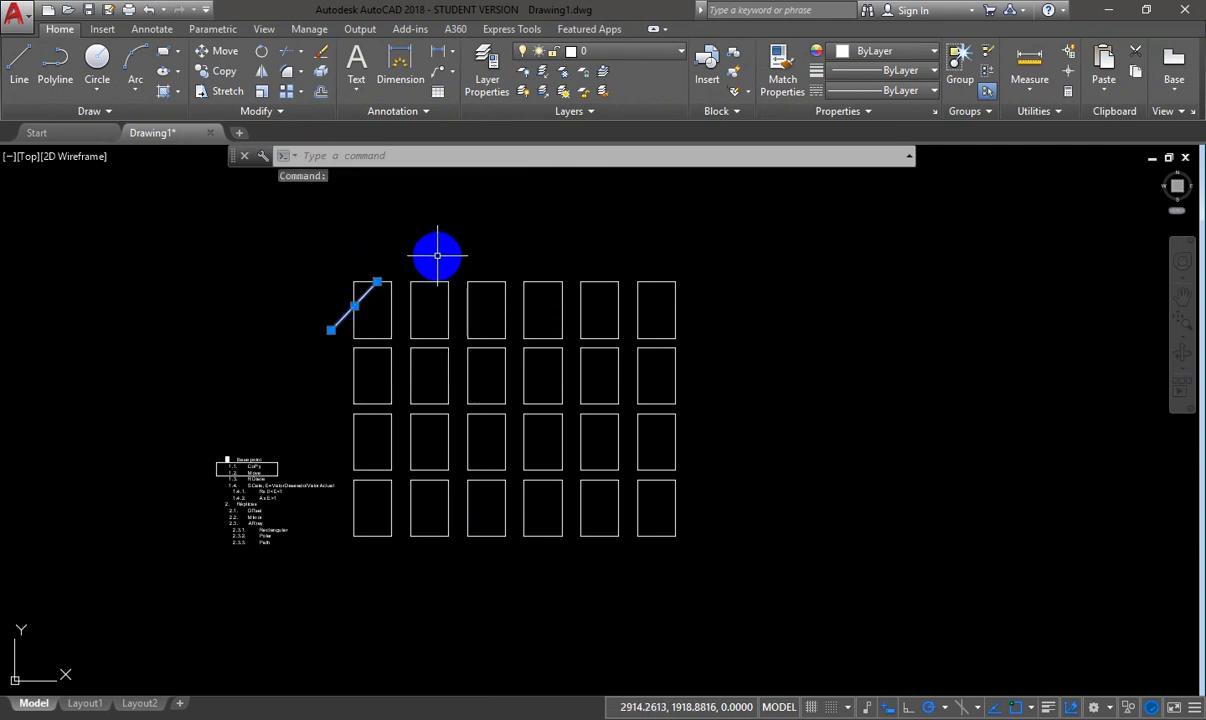
{"action": "key", "text": "Delete"}
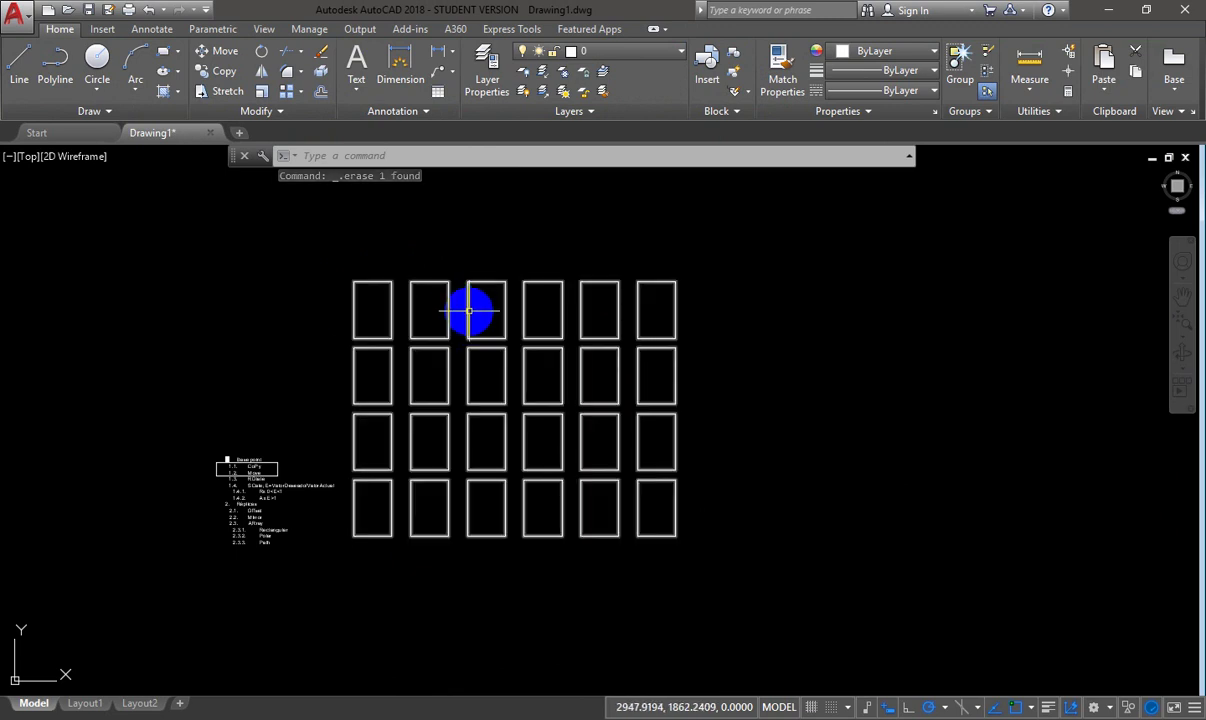
{"action": "left_click", "coordinate": [469, 311]}
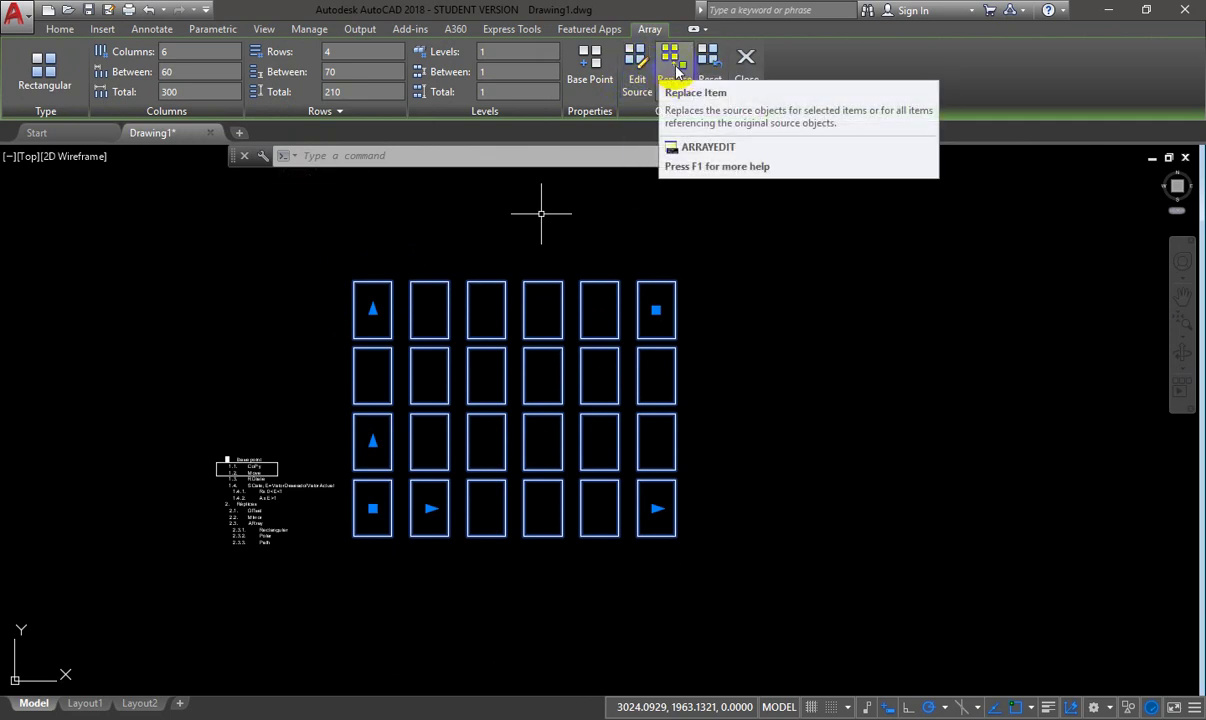
{"action": "left_click", "coordinate": [746, 60]}
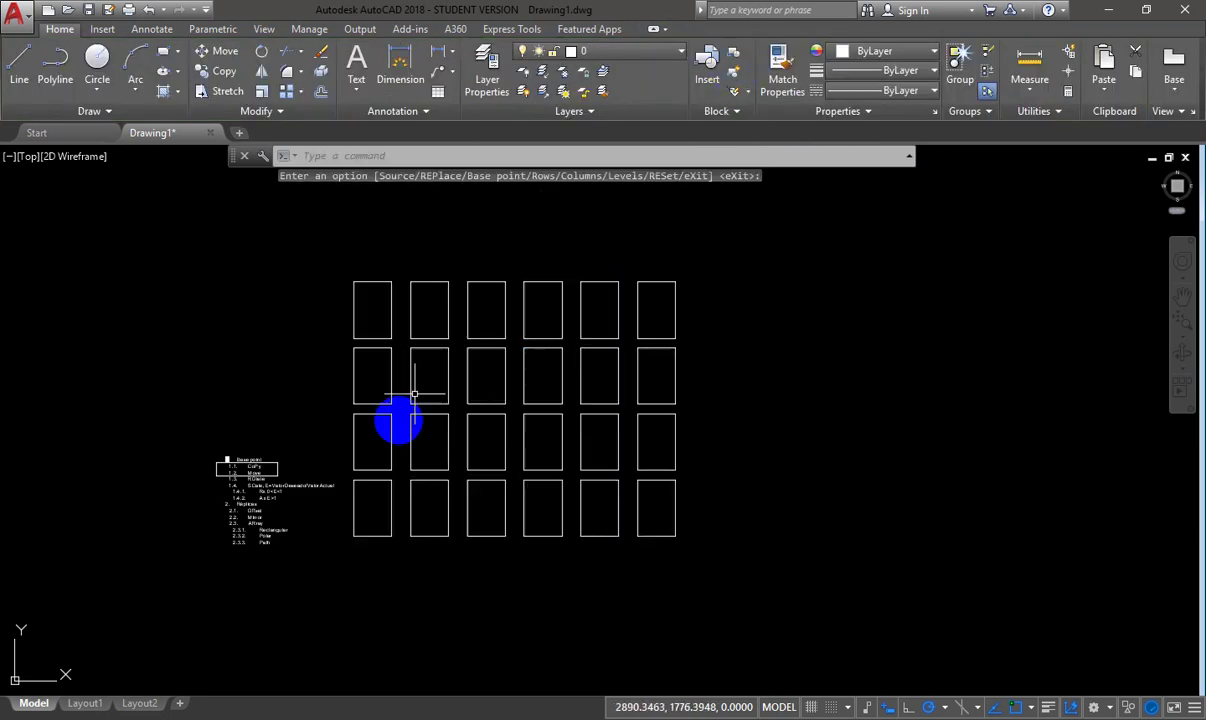
{"action": "scroll", "coordinate": [398, 421], "scroll_direction": "up", "scroll_amount": 2}
{"action": "middle_click_drag", "start_coordinate": [390, 422], "coordinate": [360, 465]}
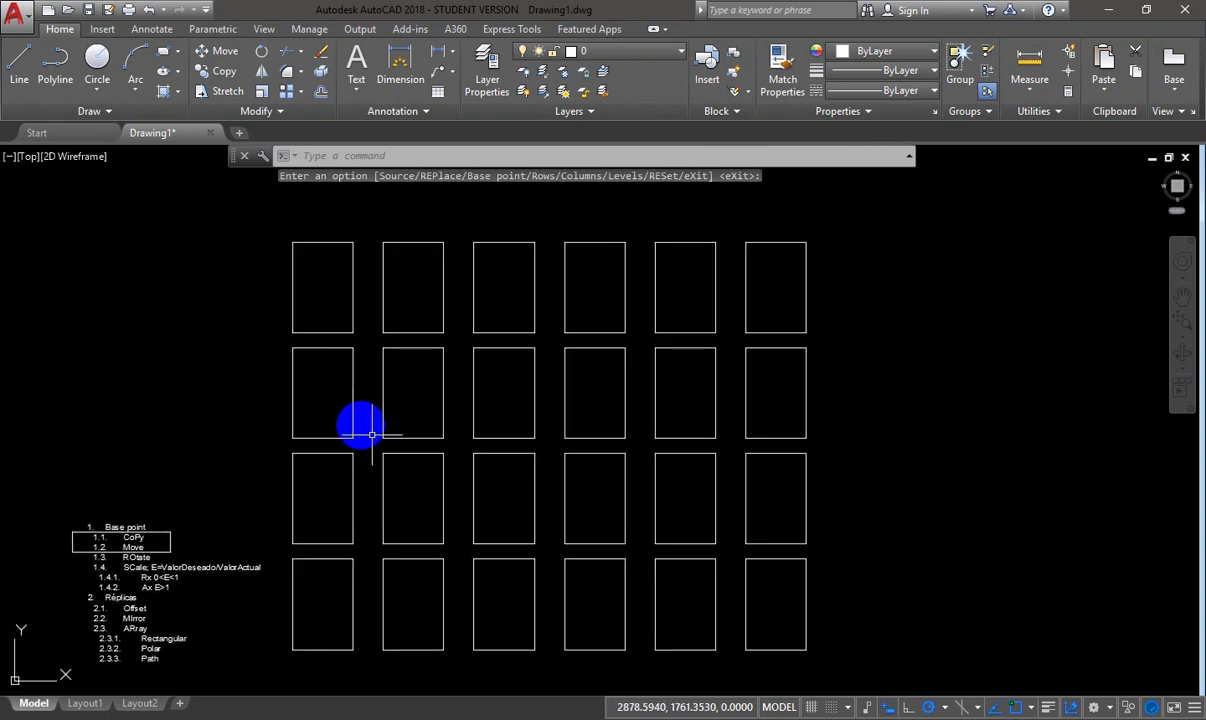
{"action": "scroll", "coordinate": [350, 312], "scroll_direction": "down", "scroll_amount": 2}
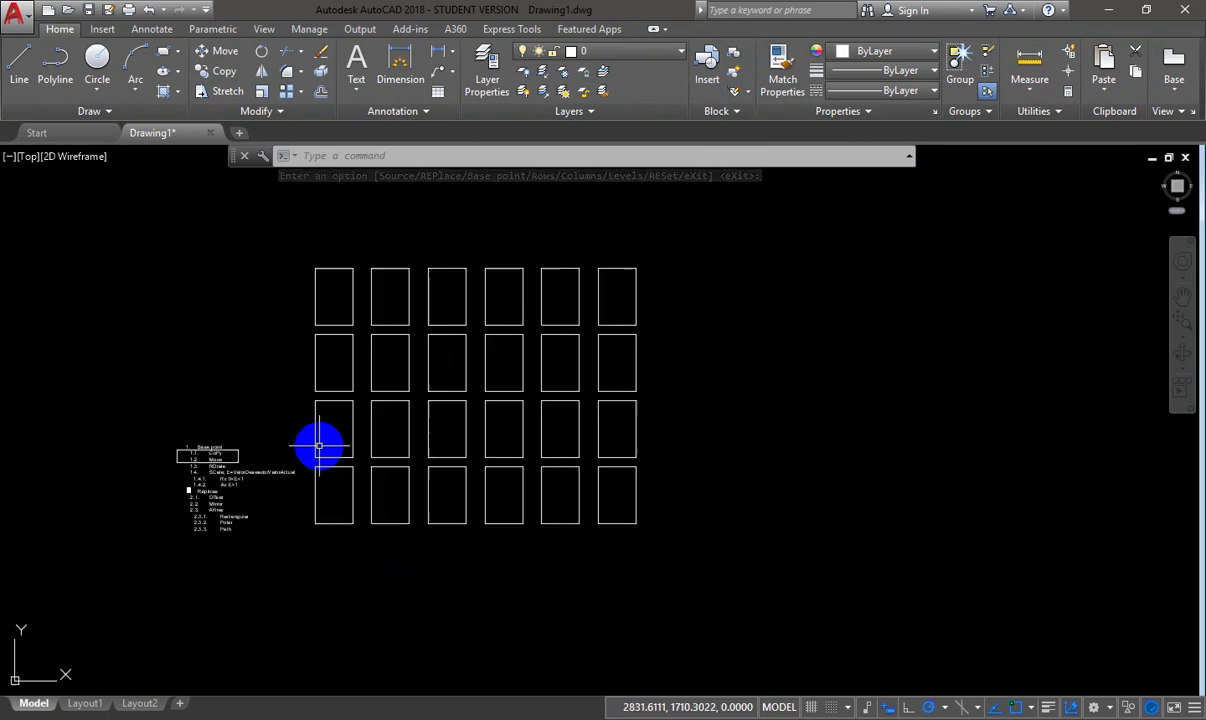
- Move the command list and its frame straight up beside the array's top row, using the array's lower-left corner as base point
{"action": "scroll", "coordinate": [205, 546], "scroll_direction": "up", "scroll_amount": 2}
{"action": "left_click", "coordinate": [128, 356]}
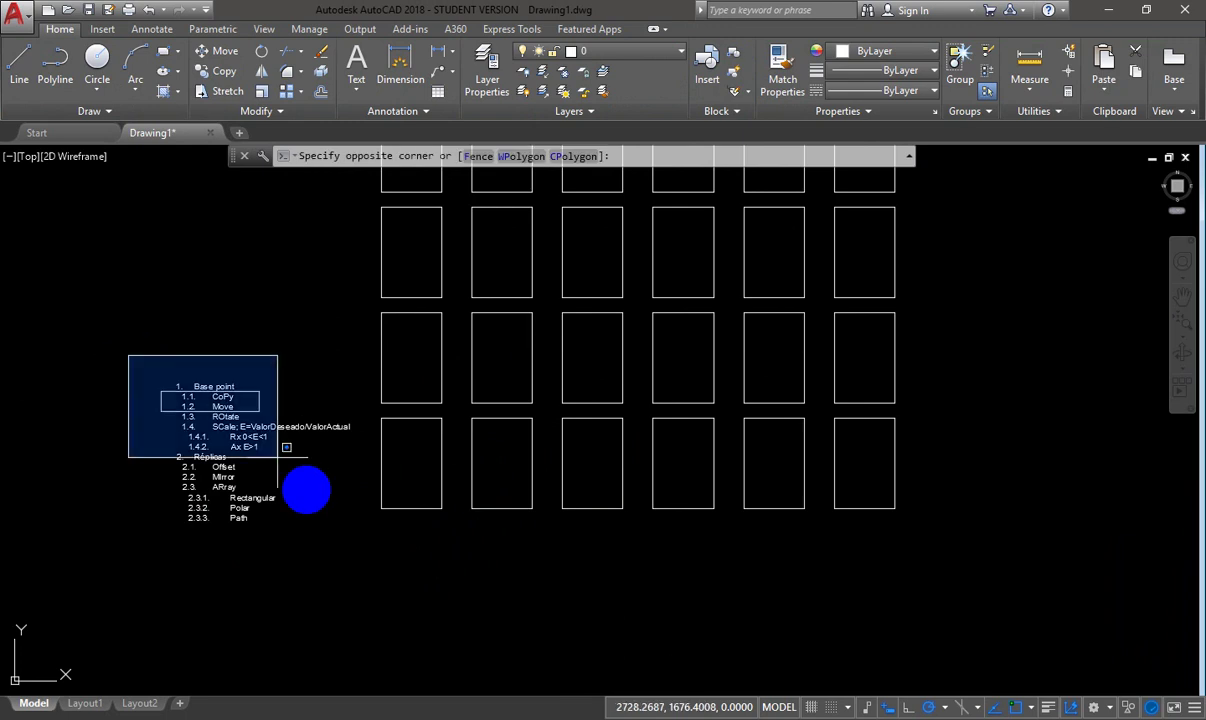
{"action": "key", "text": "Escape"}
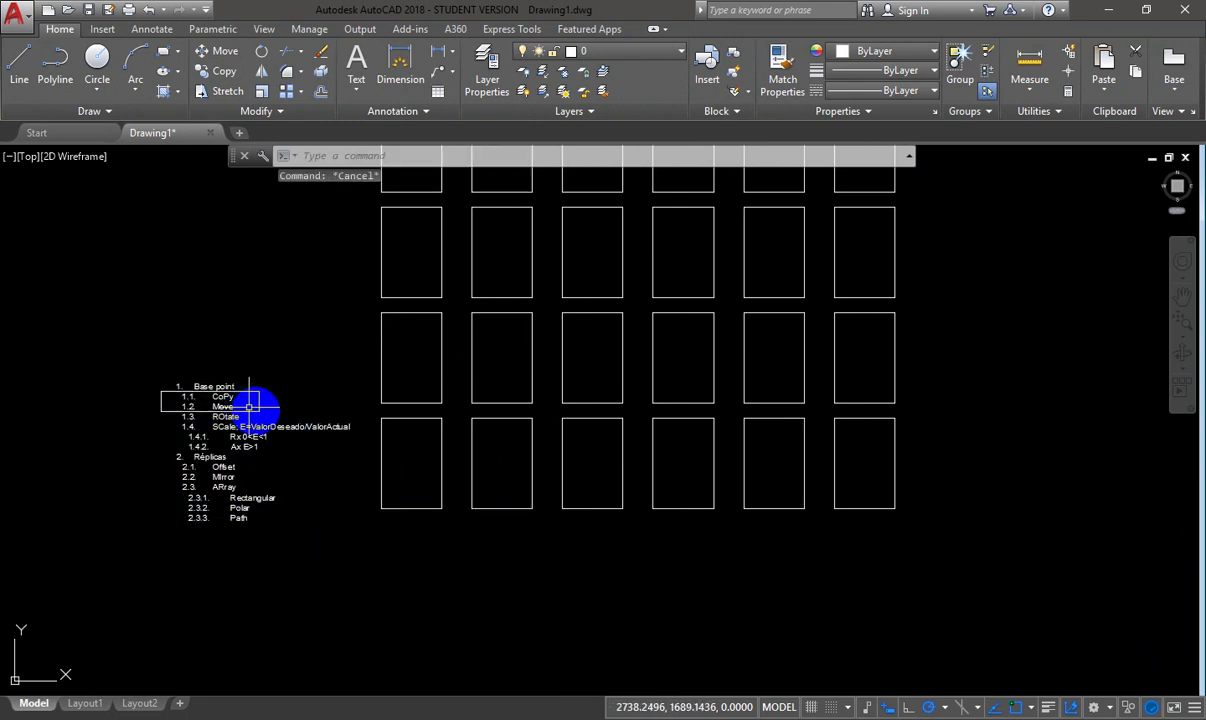
{"action": "left_click", "coordinate": [258, 410]}
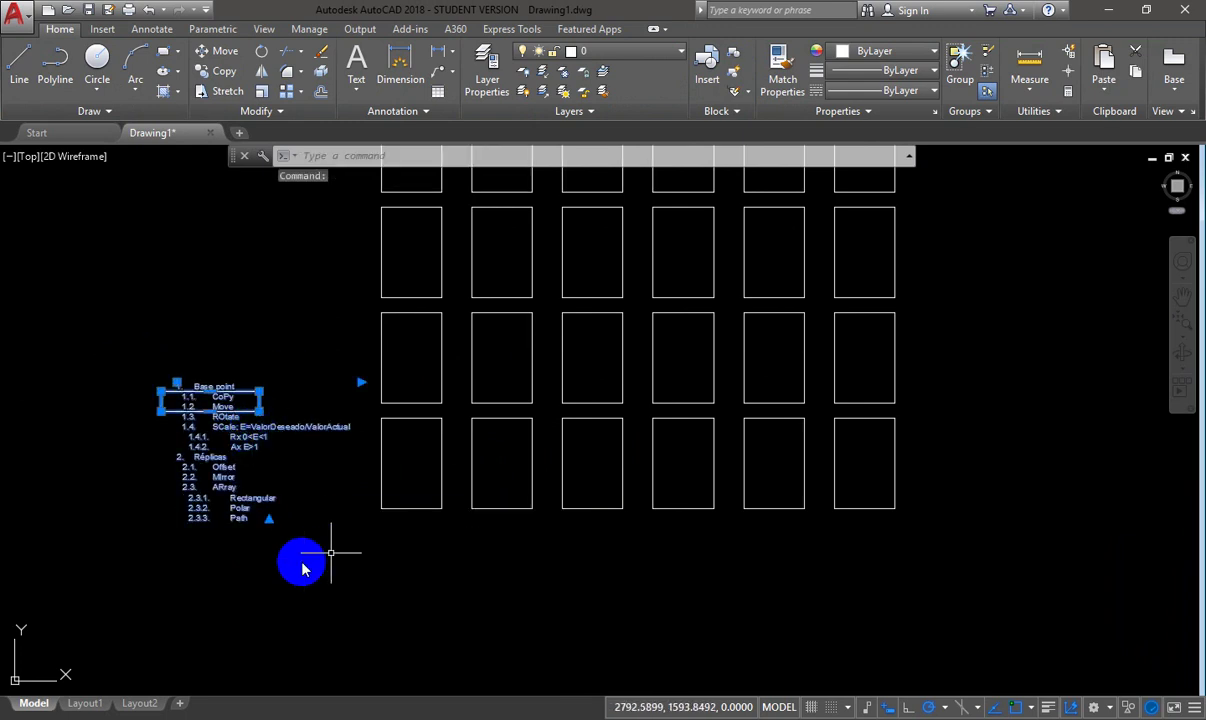
{"action": "type", "text": "m"}
{"action": "key", "text": "space"}
{"action": "left_click", "coordinate": [381, 508]}
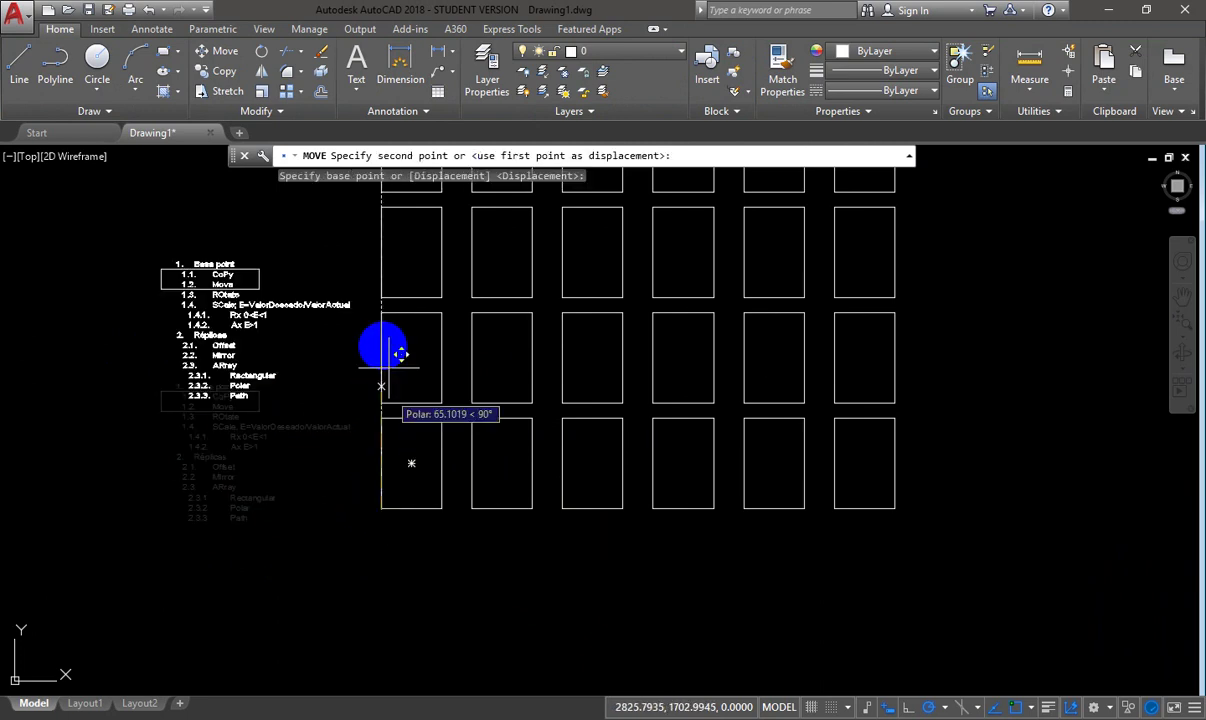
{"action": "middle_click_drag", "start_coordinate": [389, 366], "coordinate": [371, 652]}
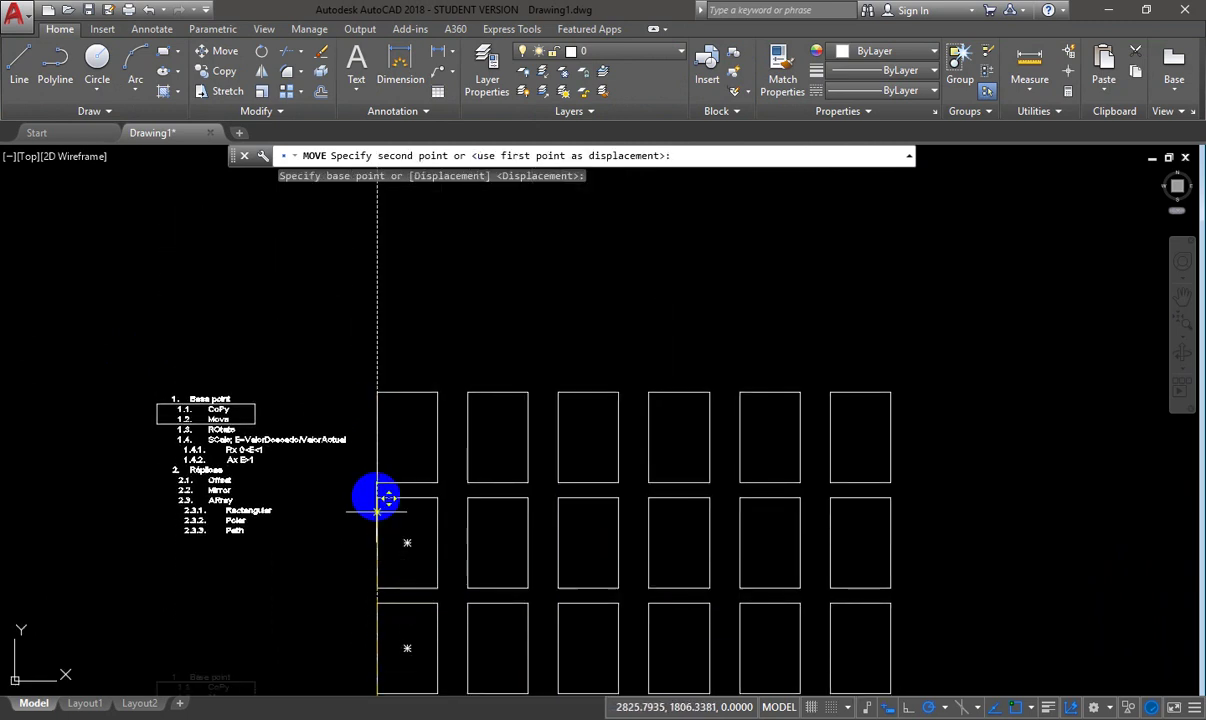
{"action": "left_click", "coordinate": [378, 478]}
{"action": "scroll", "coordinate": [335, 480], "scroll_direction": "up", "scroll_amount": 4}
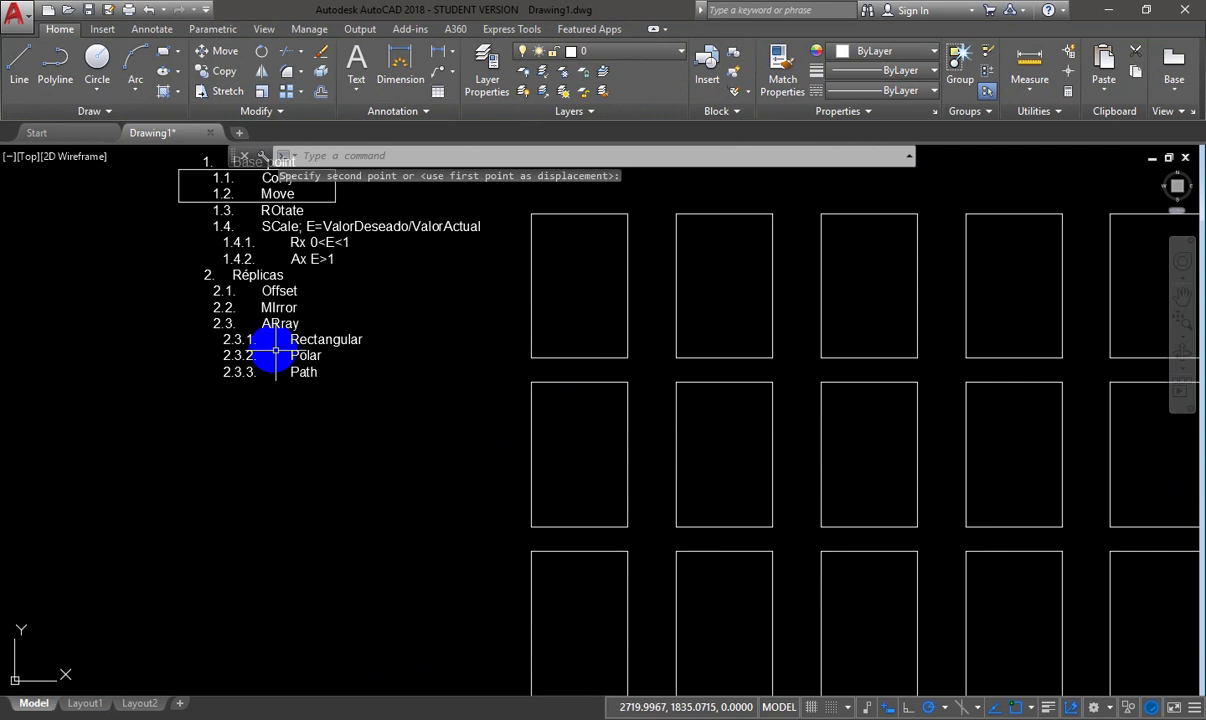
{"action": "scroll", "coordinate": [470, 416], "scroll_direction": "down", "scroll_amount": 4}
{"action": "middle_click_drag", "start_coordinate": [538, 430], "coordinate": [479, 422]}
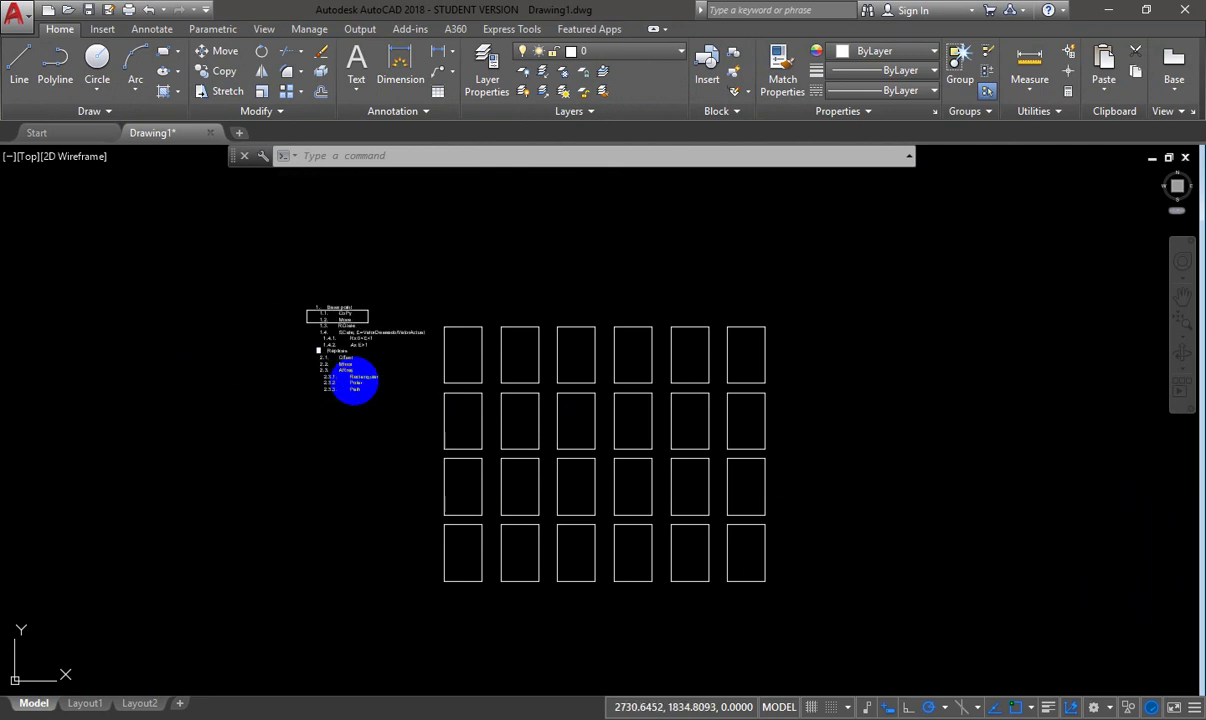
{"action": "double_click", "coordinate": [357, 381]}
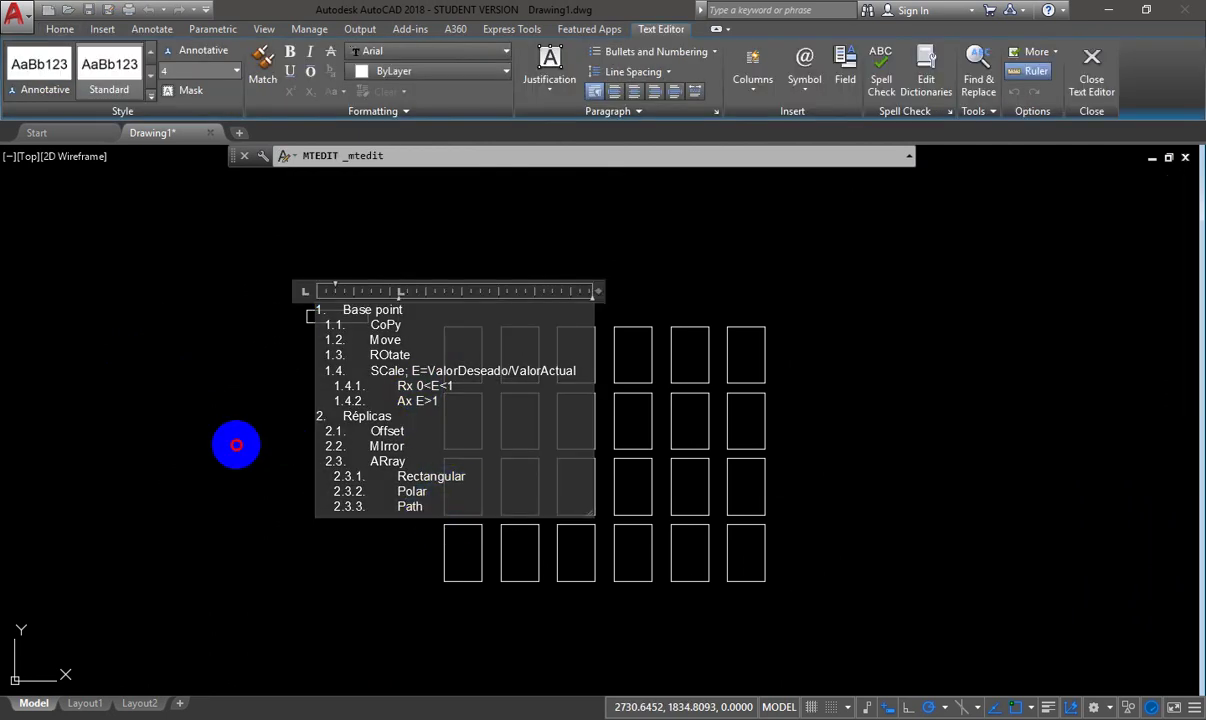
{"action": "left_click", "coordinate": [236, 445]}
{"action": "mouse_move", "coordinate": [369, 360]}
{"action": "middle_mouse_down"}
{"action": "mouse_move", "coordinate": [404, 358]}
{"action": "mouse_move", "coordinate": [412, 344]}
{"action": "middle_mouse_up"}
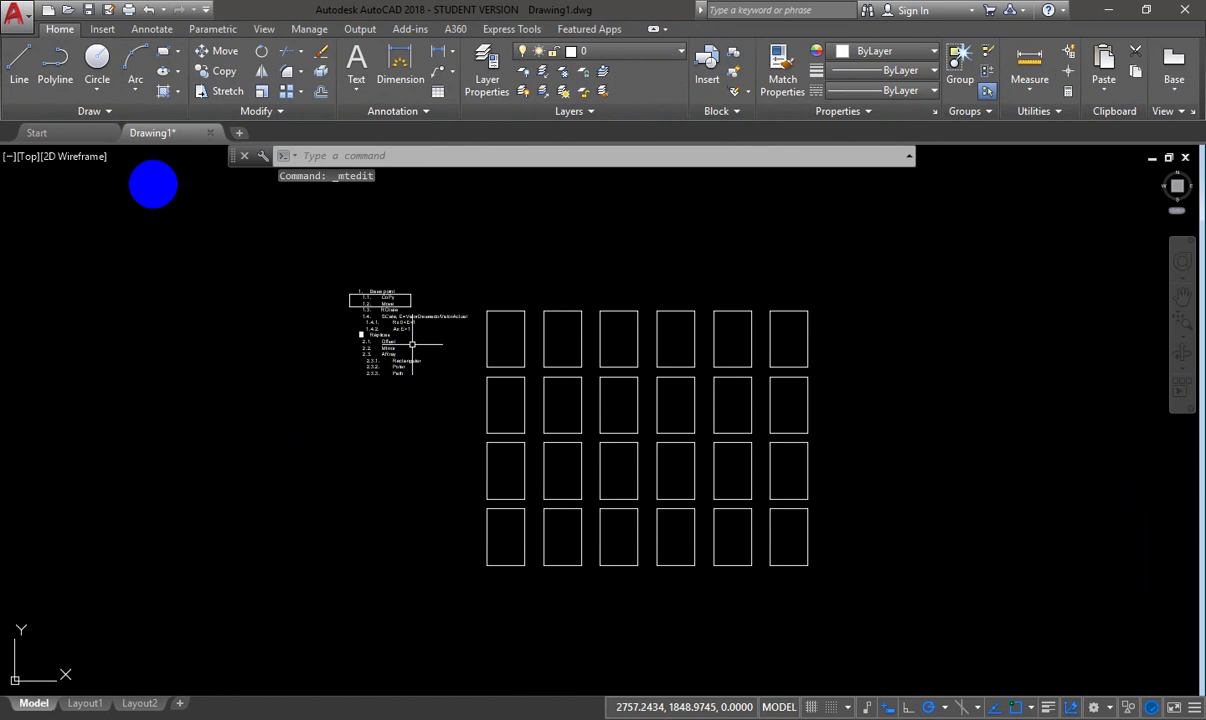
- Draw a circle with a radius of about 14 in the empty area above the rectangular array
{"action": "left_click", "coordinate": [97, 62]}
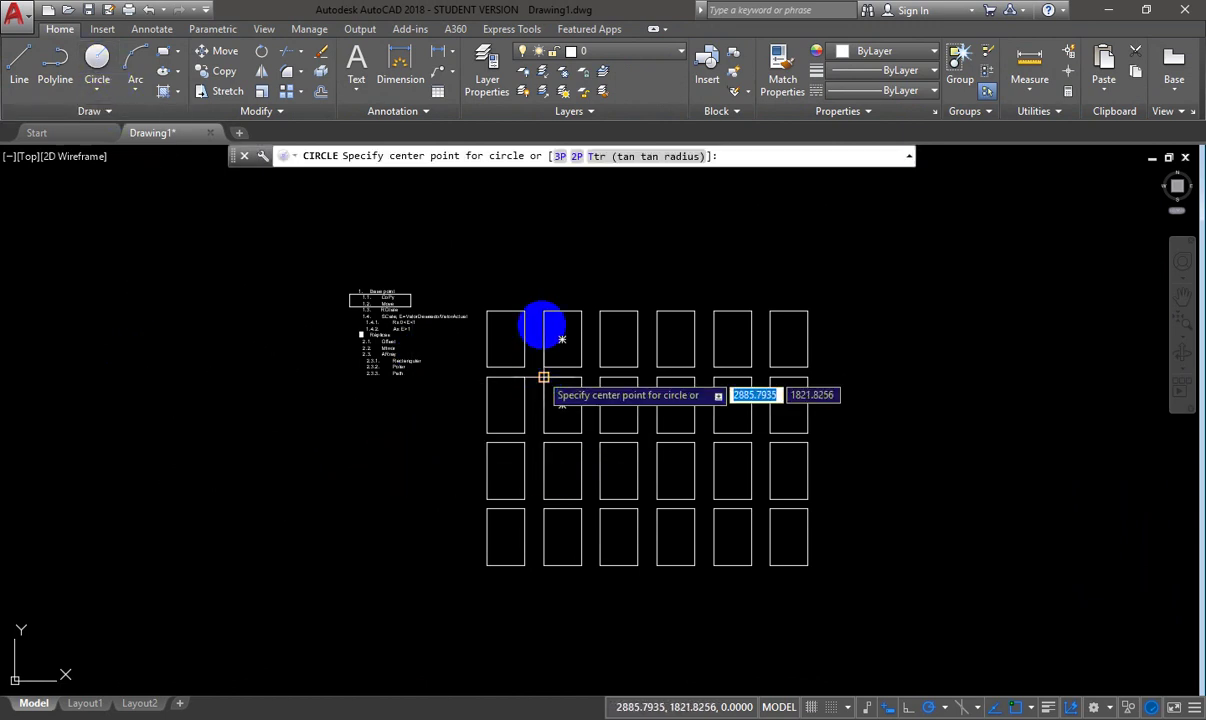
{"action": "middle_click_drag", "start_coordinate": [546, 336], "coordinate": [455, 452]}
{"action": "left_click", "coordinate": [528, 352]}
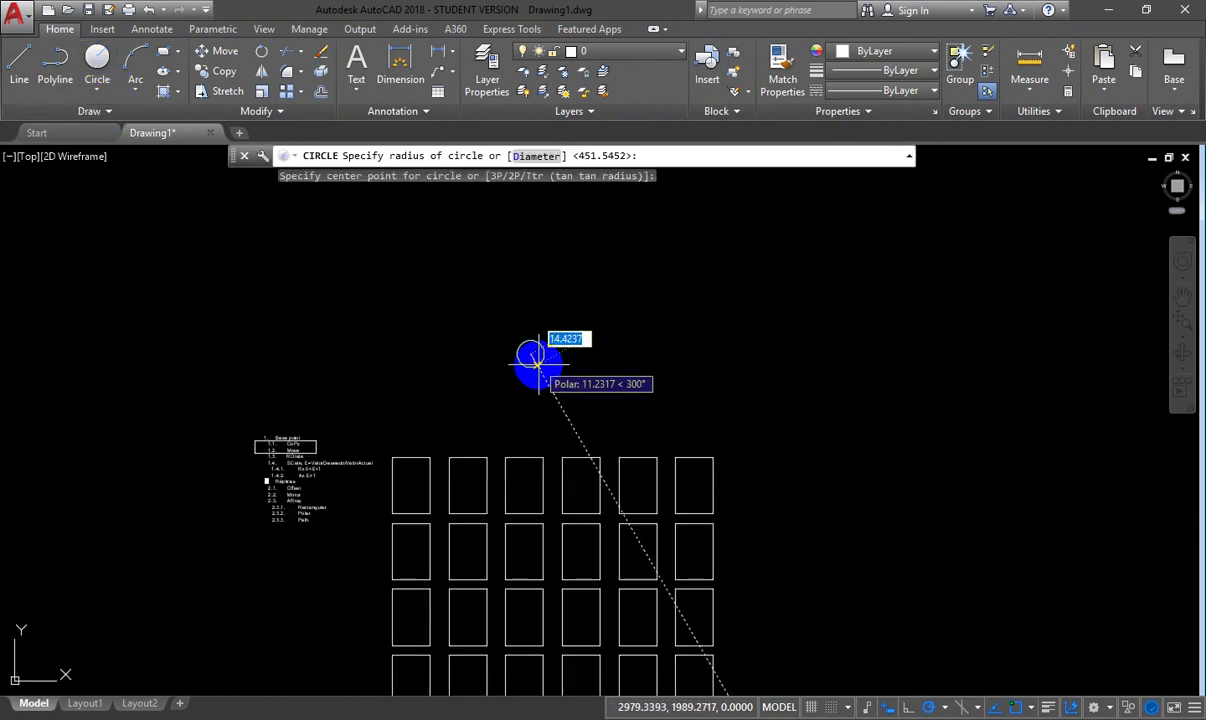
{"action": "left_click", "coordinate": [540, 364]}
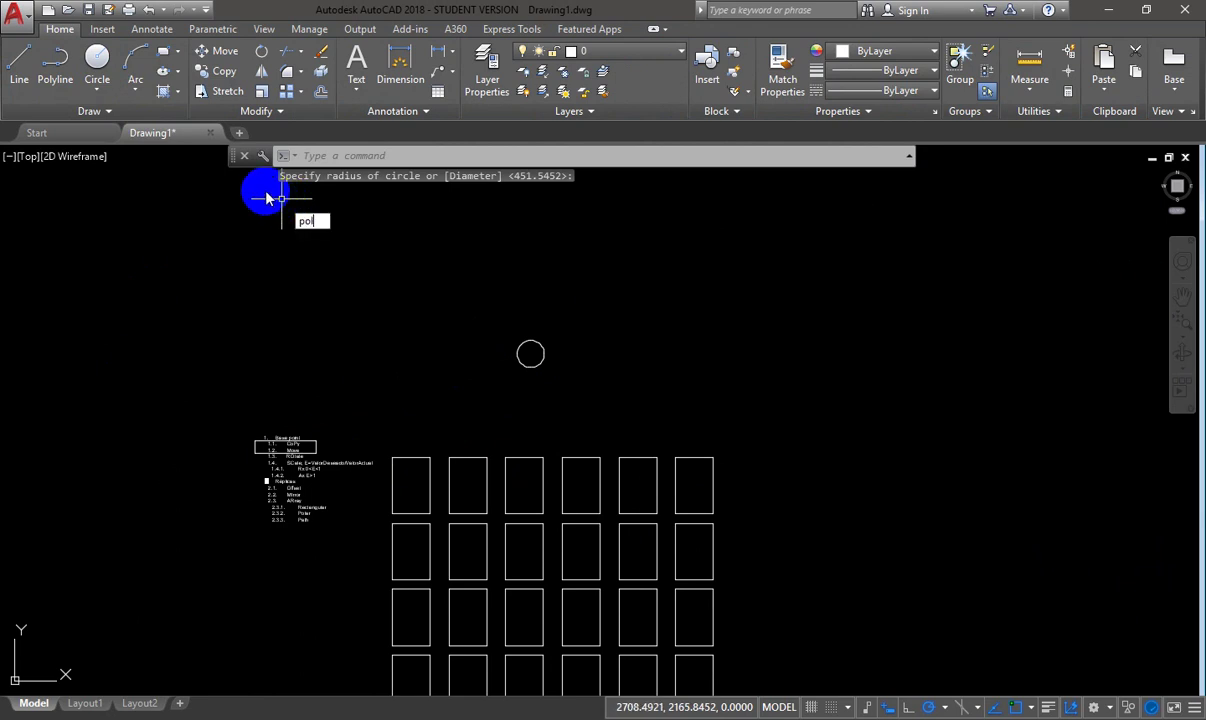
- Draw a small upright five-sided inscribed polygon centred about 35 units directly above the circle's centre
{"action": "type", "text": "pol"}
{"action": "key", "text": "Return"}
{"action": "key", "text": "Return"}
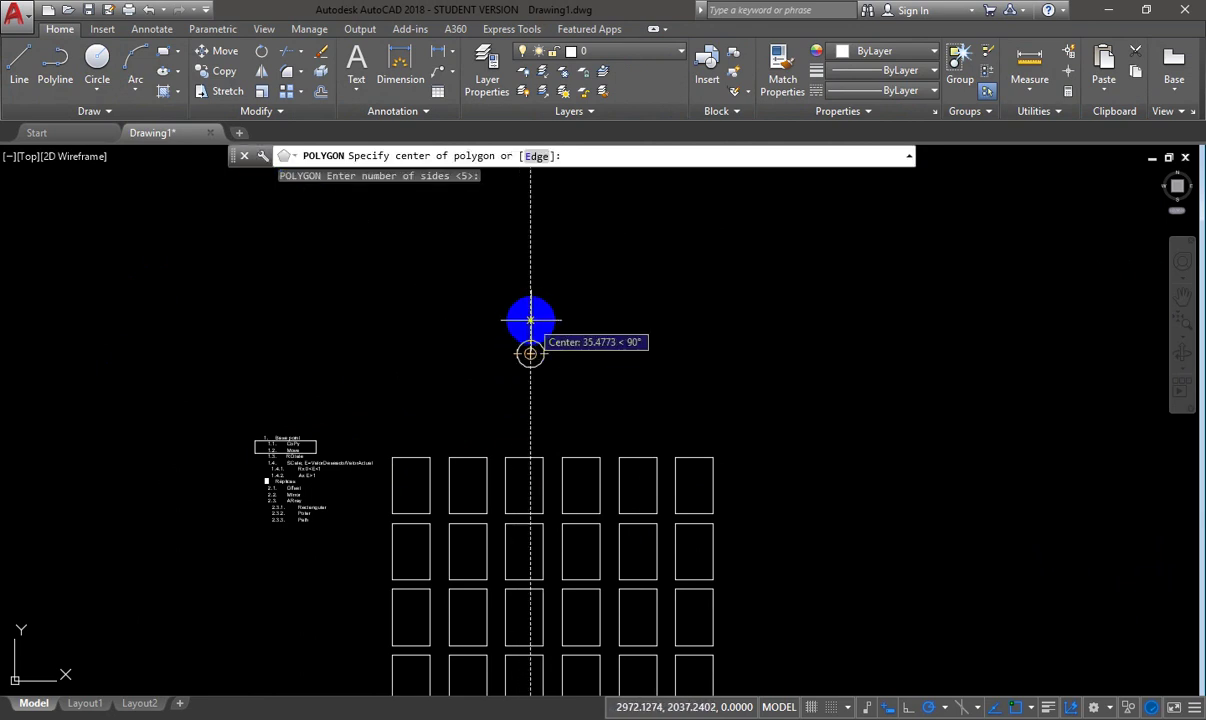
{"action": "left_click", "coordinate": [530, 320]}
{"action": "left_click", "coordinate": [556, 362]}
{"action": "scroll", "coordinate": [530, 318], "scroll_direction": "up", "scroll_amount": 3}
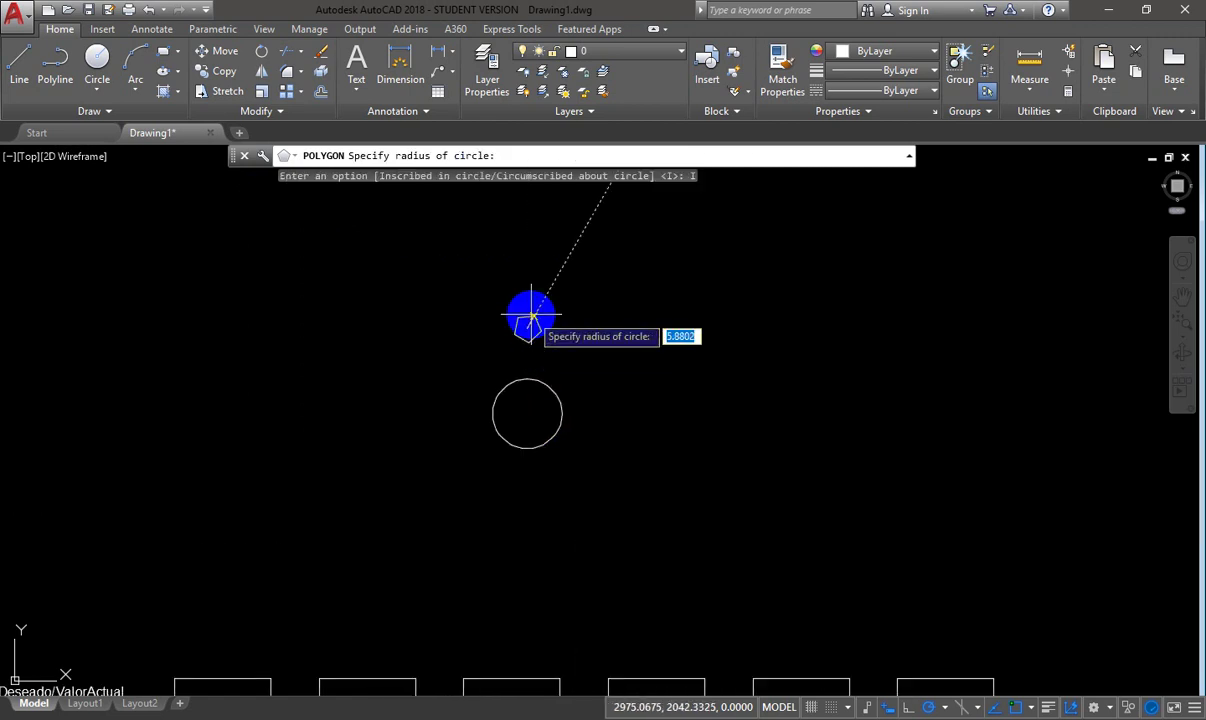
{"action": "left_click", "coordinate": [526, 303]}
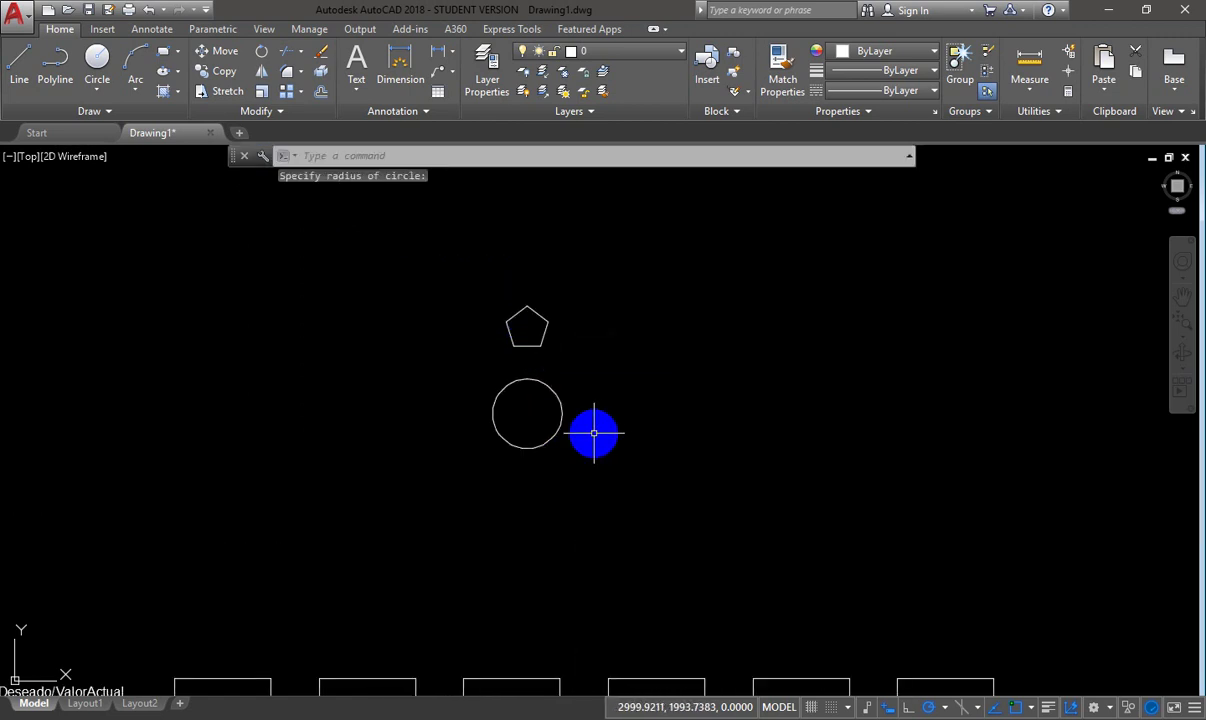
- Draw a short diagonal line starting at the circle's centre to mark that point, and erase the circle
{"action": "scroll", "coordinate": [522, 369], "scroll_direction": "down", "scroll_amount": 2}
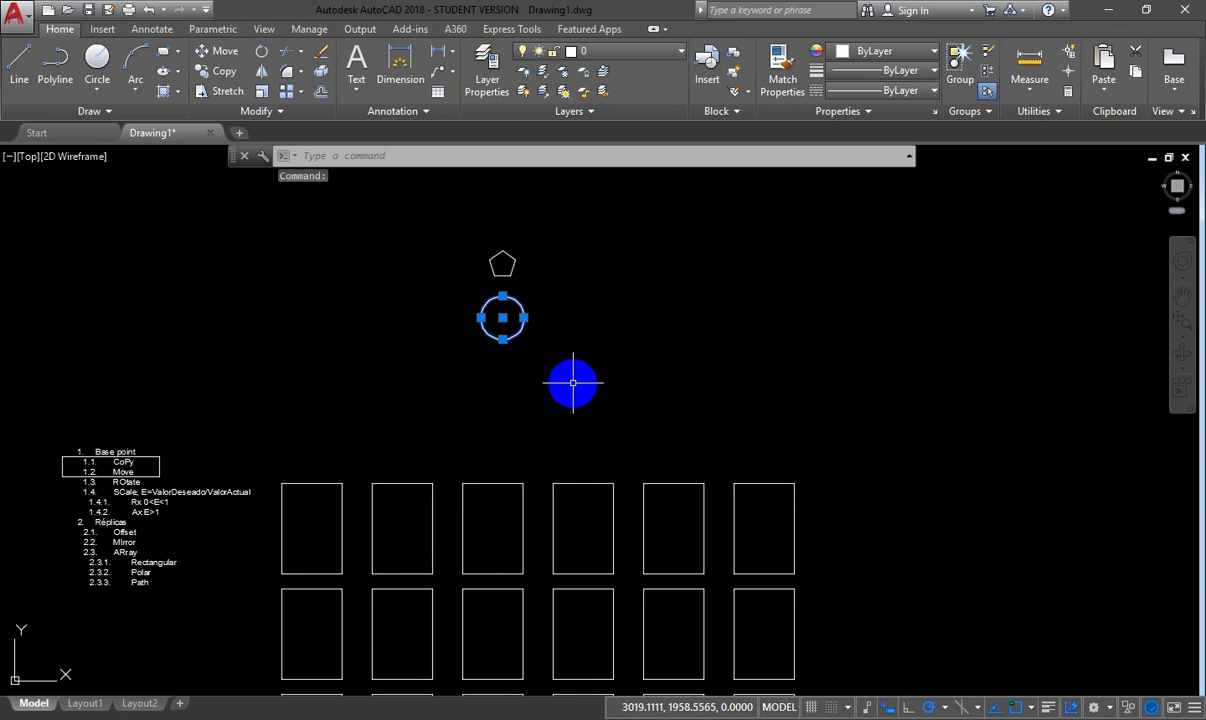
{"action": "type", "text": "l"}
{"action": "key", "text": "Return"}
{"action": "left_click", "coordinate": [502, 320]}
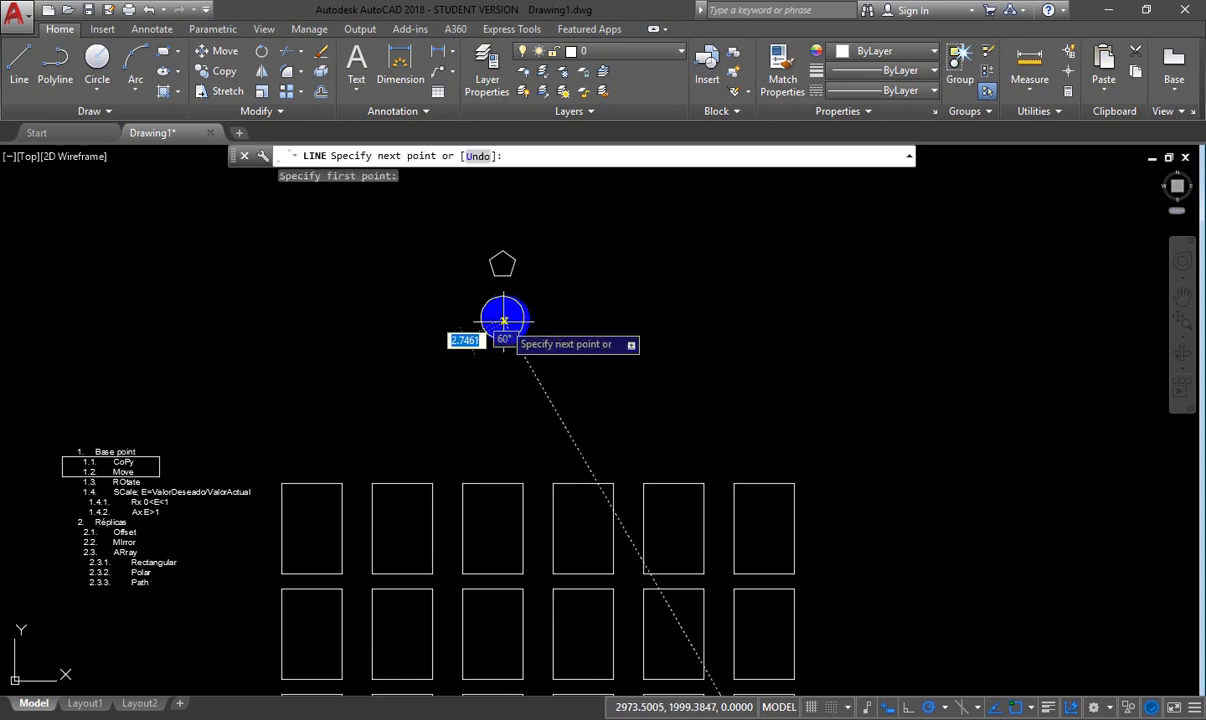
{"action": "key", "text": "Escape"}
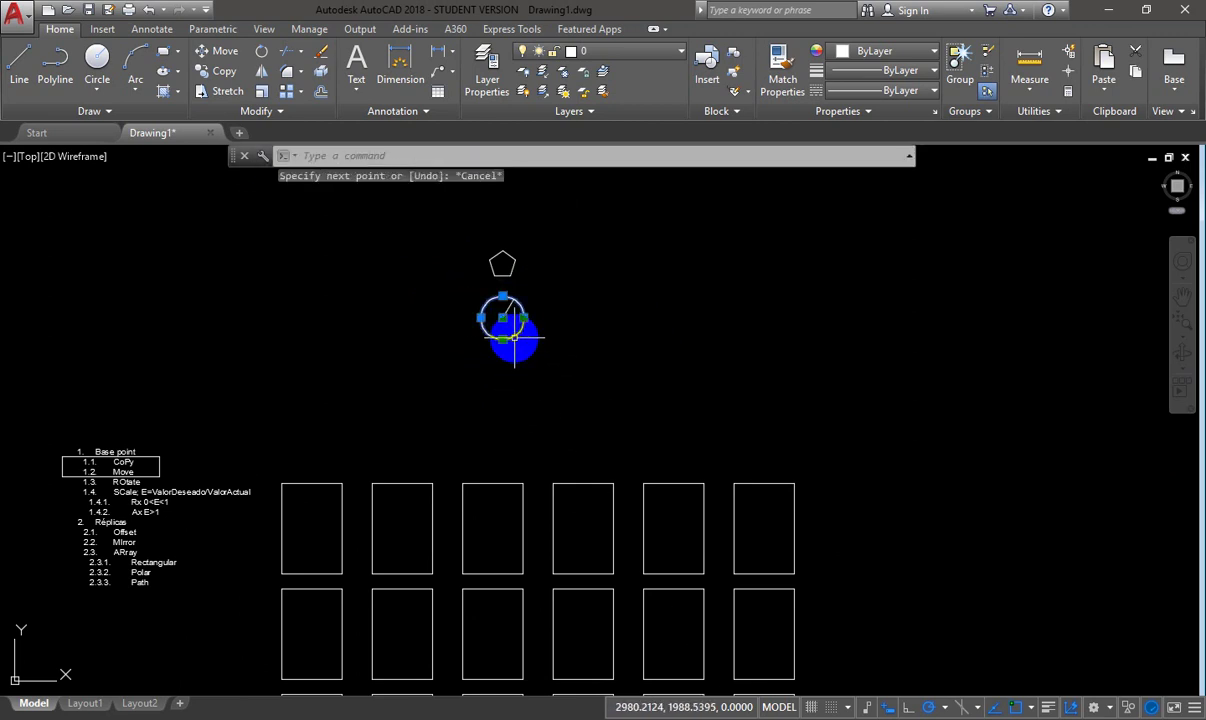
{"action": "key", "text": "Delete"}
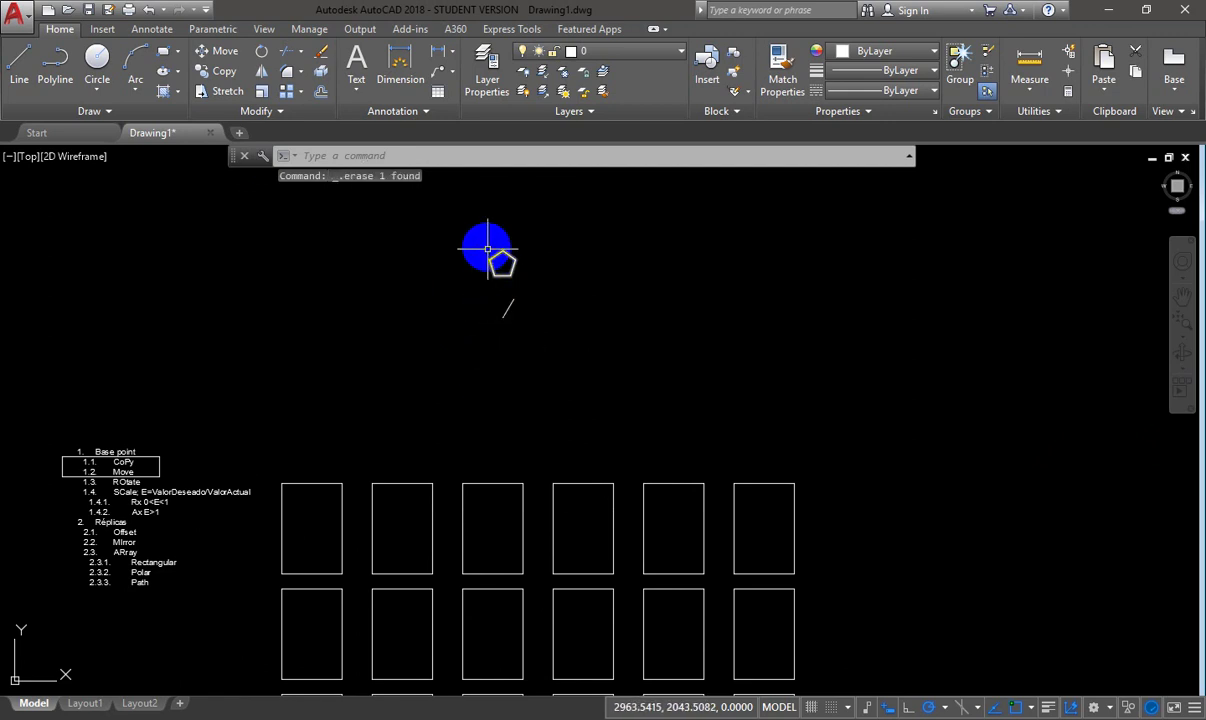
- Create a polar array of the pentagon centred on the lower endpoint of the short diagonal line
{"action": "left_click", "coordinate": [493, 259]}
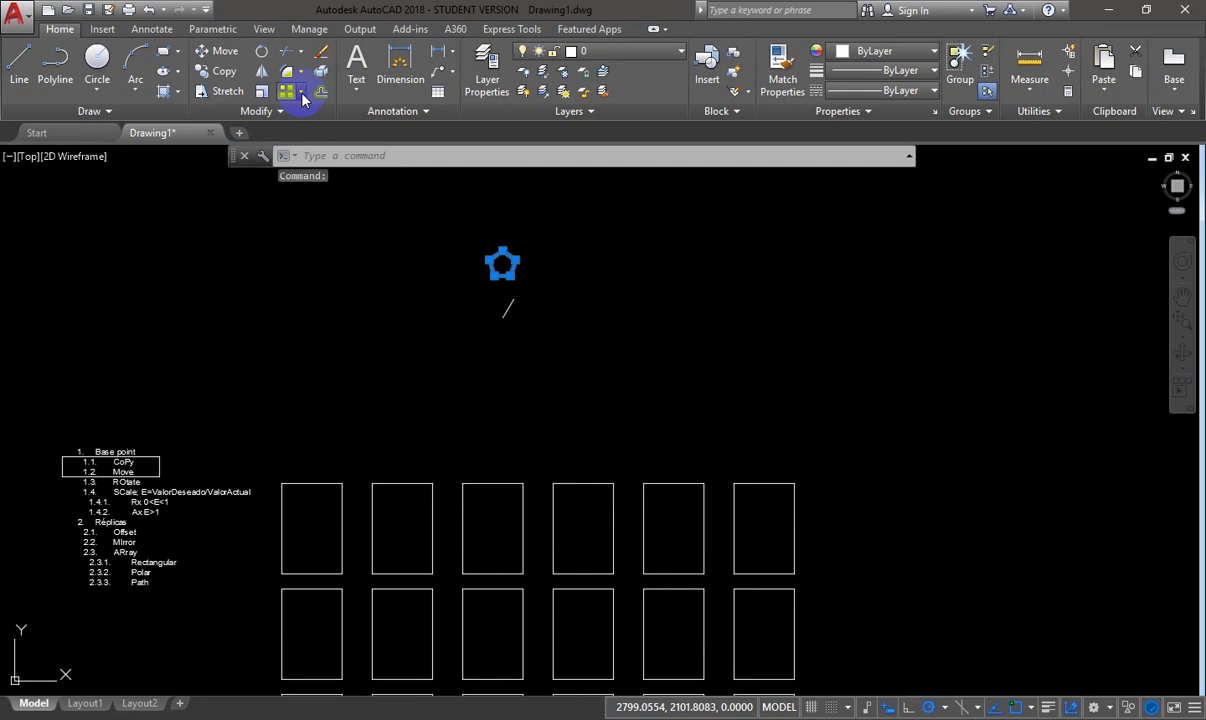
{"action": "left_click", "coordinate": [301, 93]}
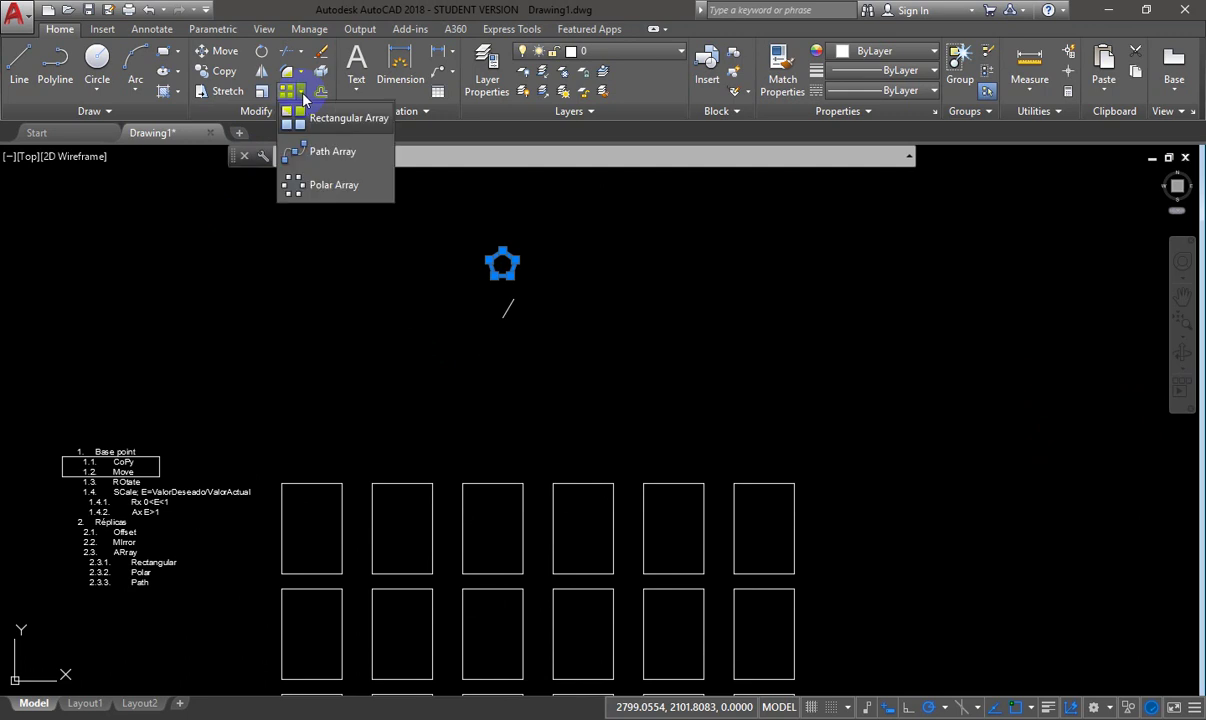
{"action": "left_click", "coordinate": [339, 199]}
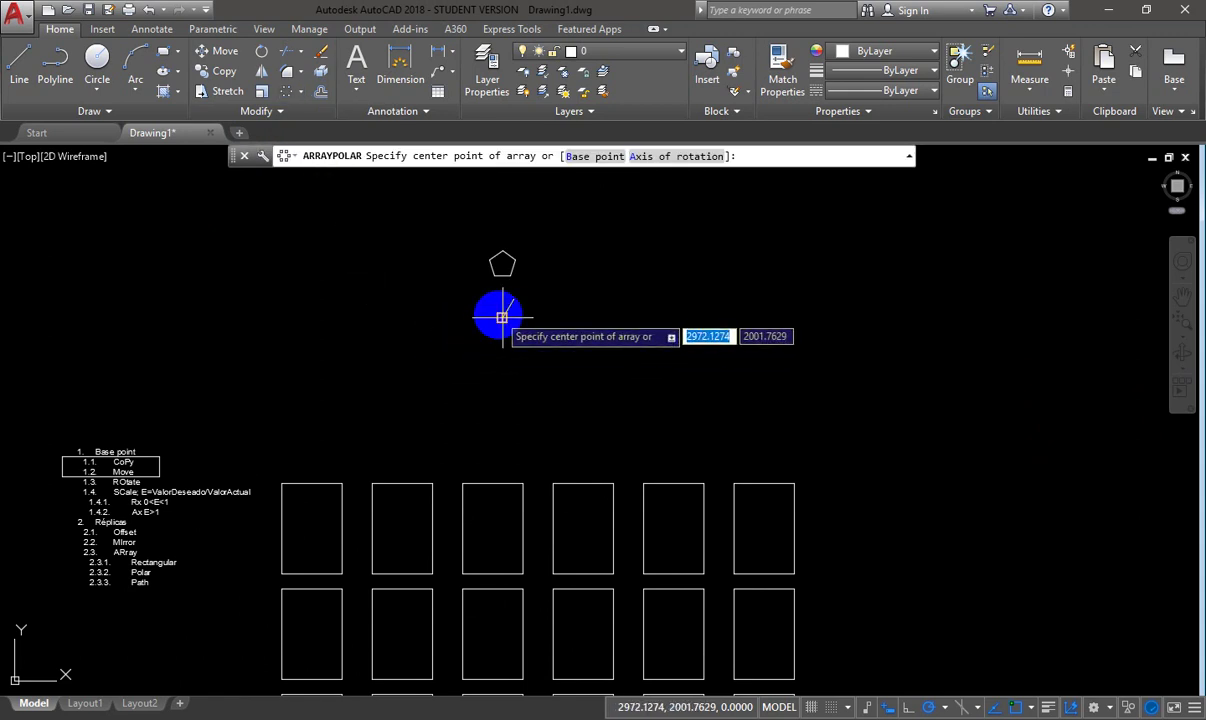
{"action": "left_click", "coordinate": [502, 317]}
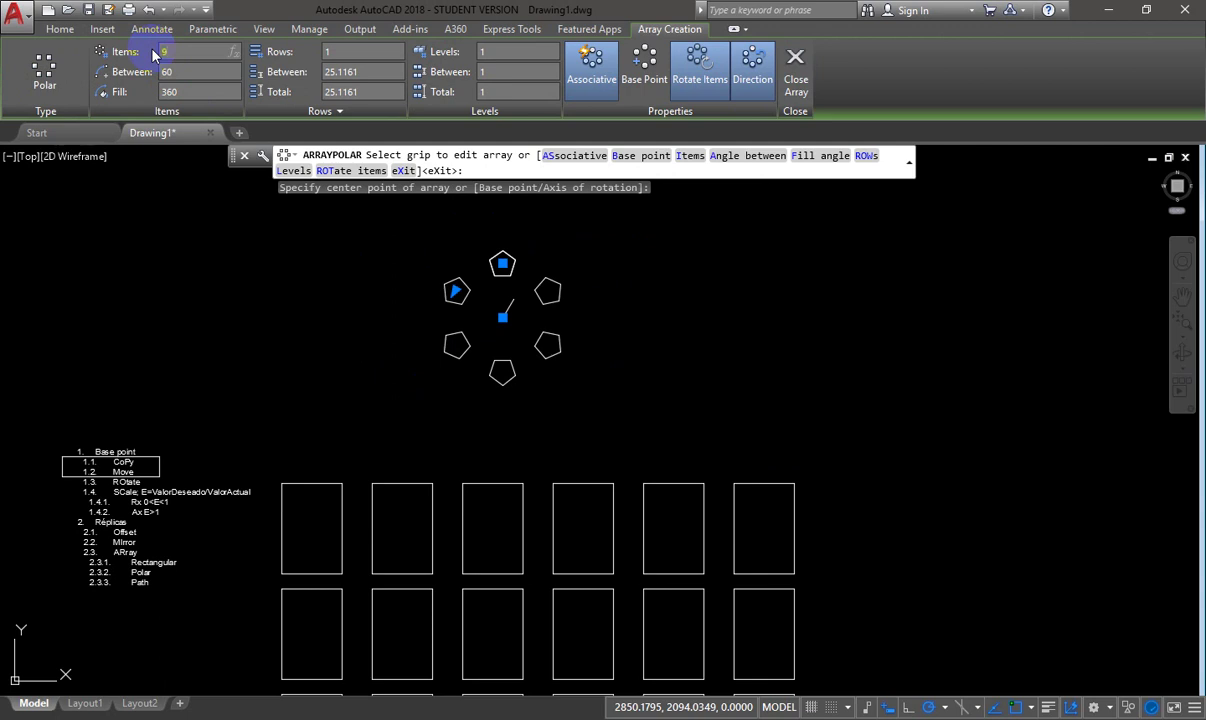
- Give the polar array 9 items and 5 rows with a row spacing of 20
{"action": "key", "text": "Return"}
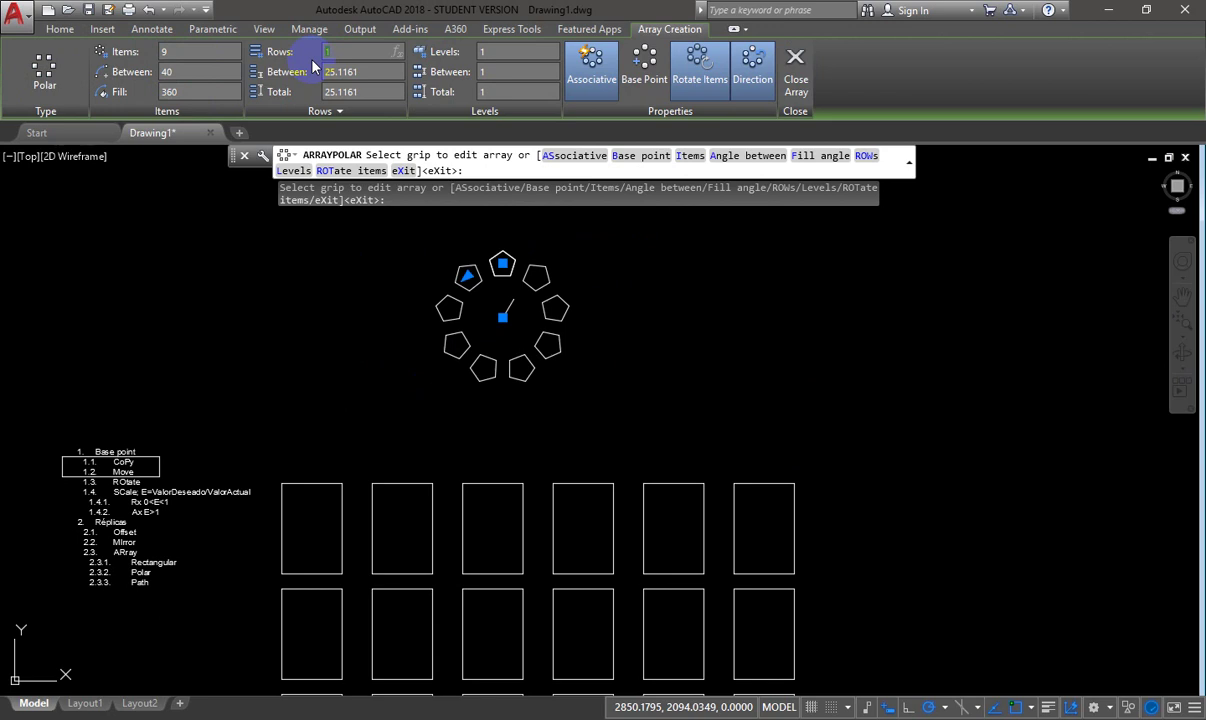
{"action": "key", "text": "Return"}
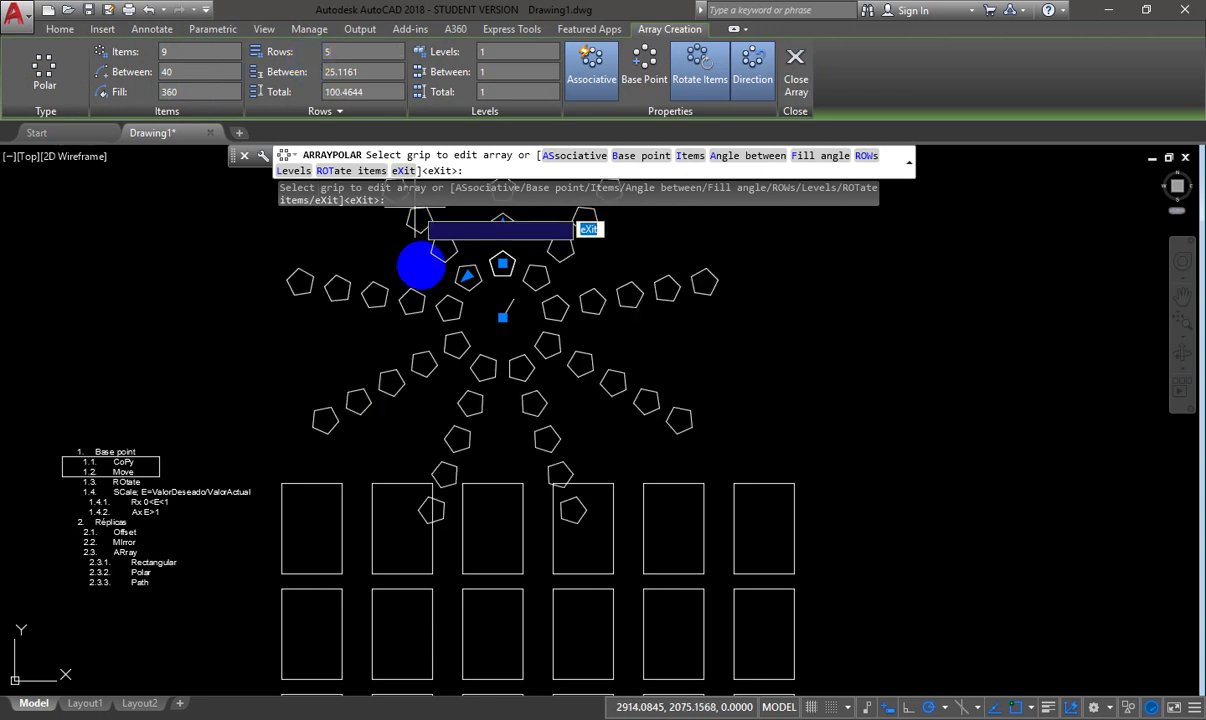
{"action": "middle_click_drag", "start_coordinate": [468, 328], "coordinate": [464, 385]}
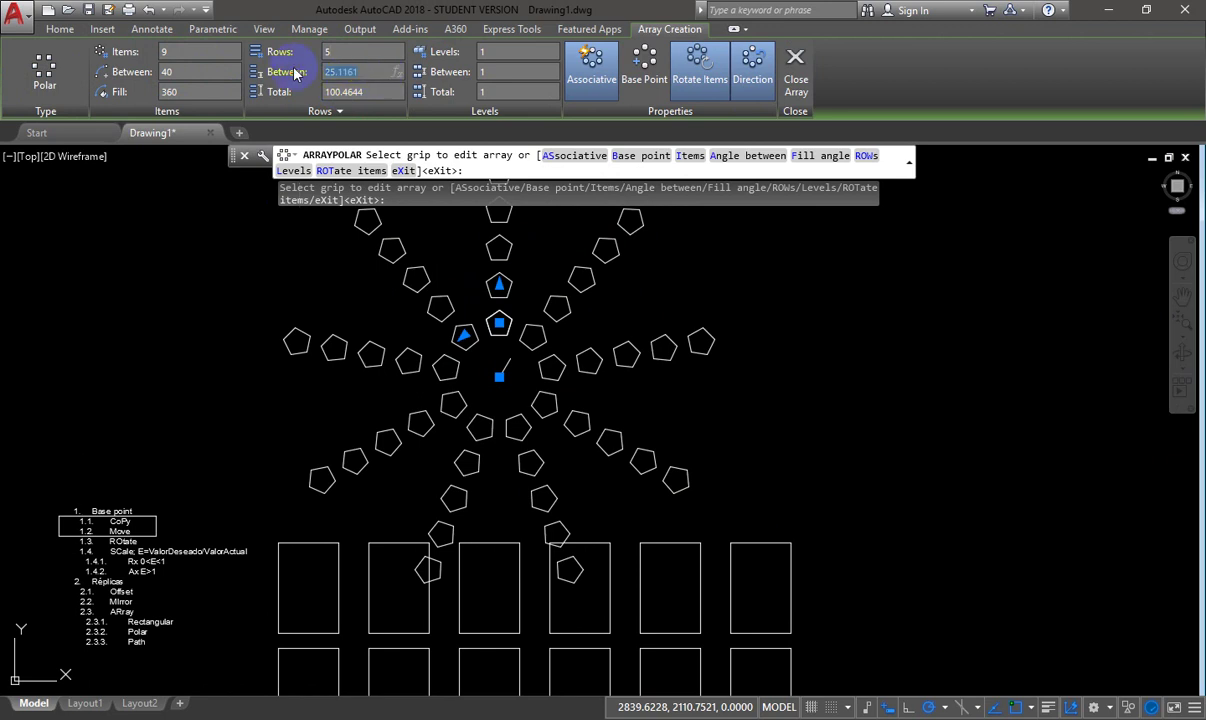
{"action": "key", "text": "Return"}
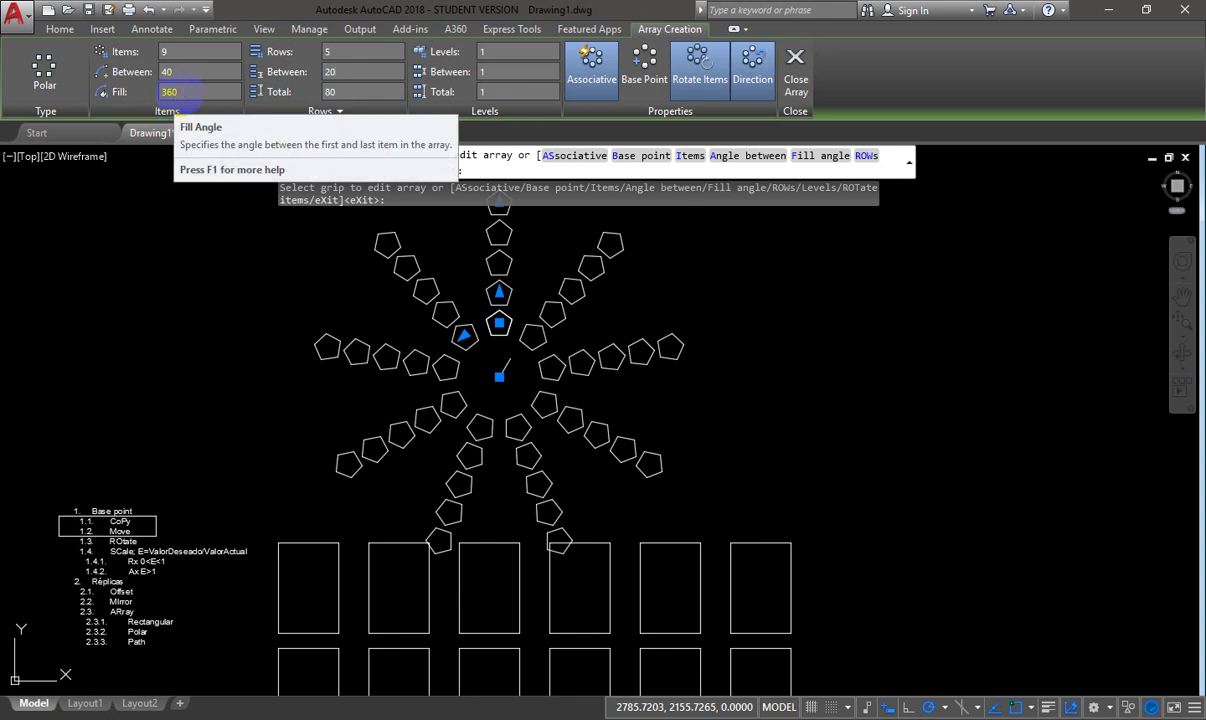
- Set the polar array's fill angle to 280 degrees and reverse its direction to clockwise
{"action": "left_click", "coordinate": [174, 91]}
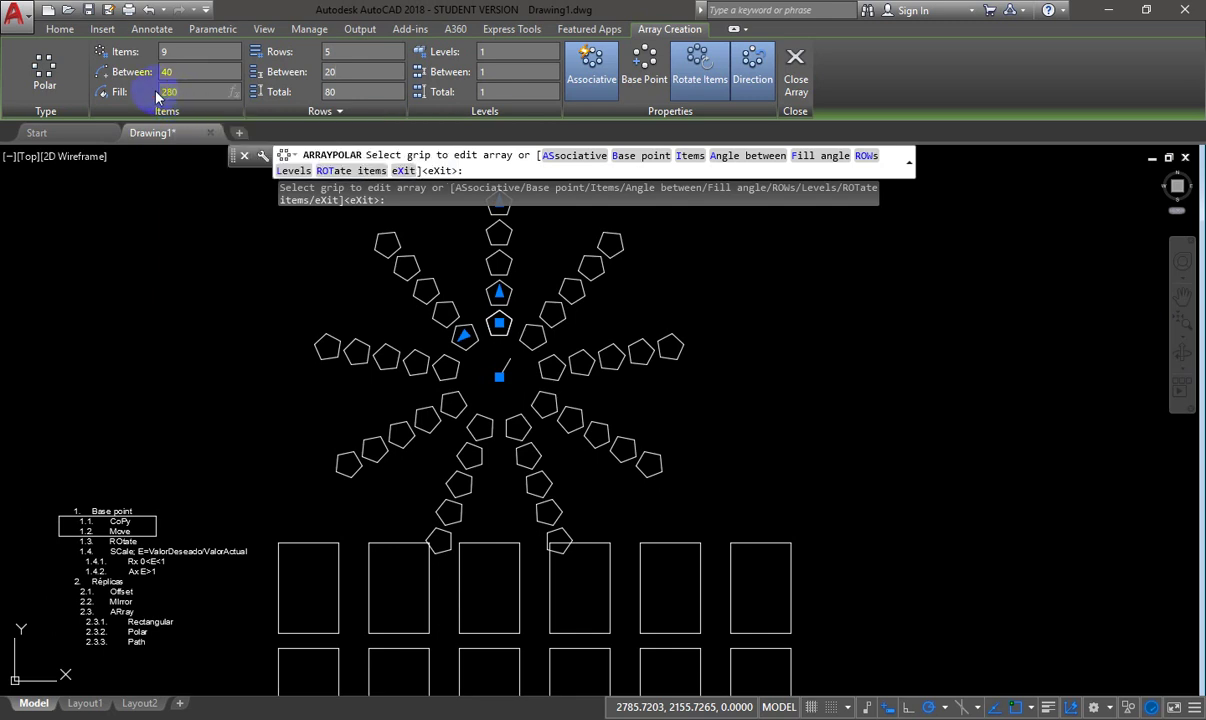
{"action": "key", "text": "Return"}
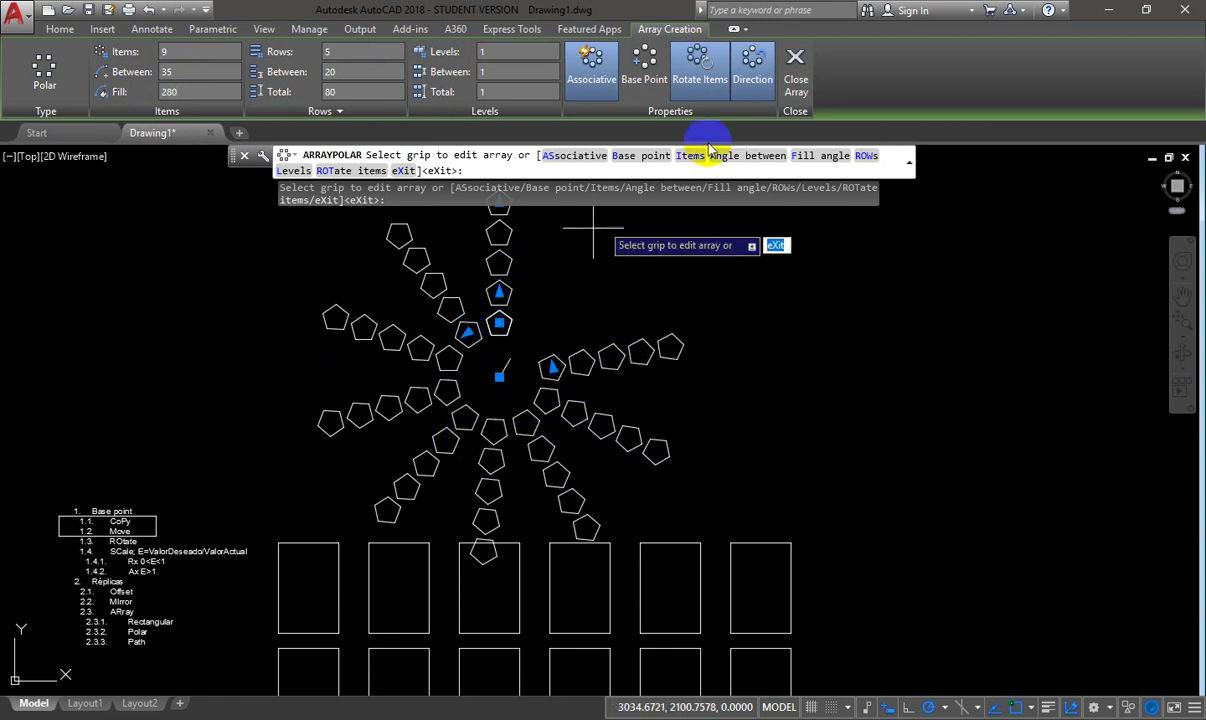
{"action": "left_click", "coordinate": [754, 68]}
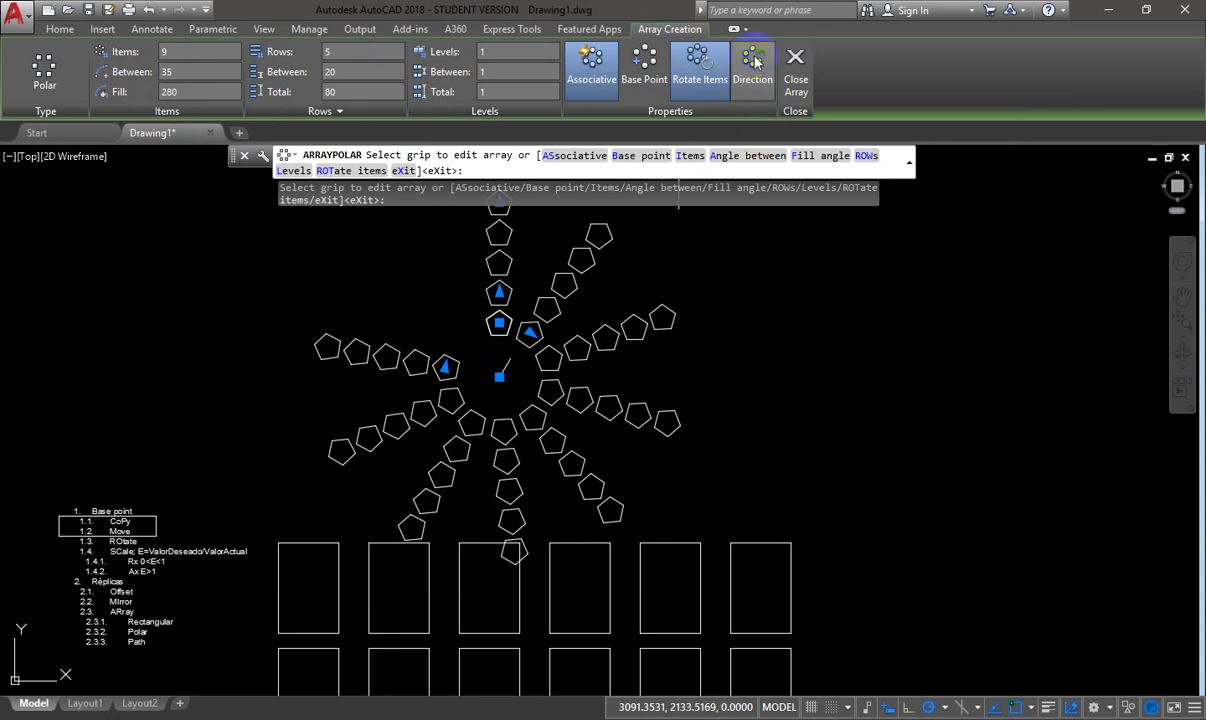
{"action": "left_click", "coordinate": [740, 75]}
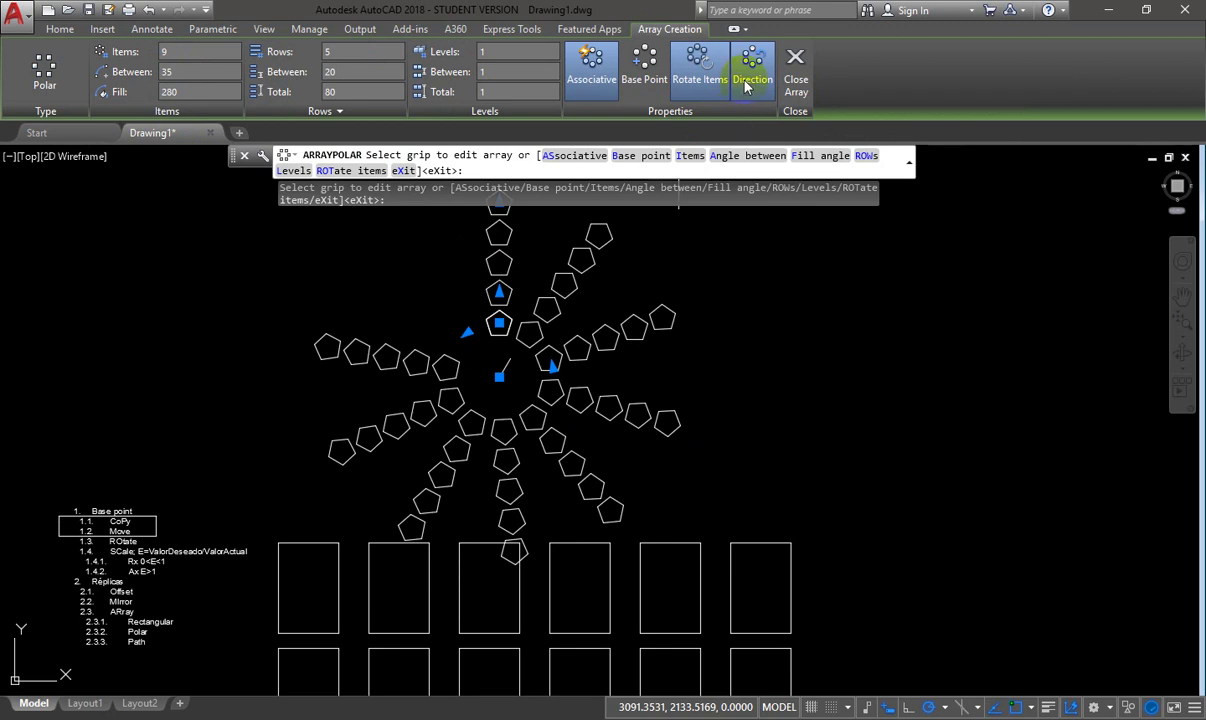
{"action": "left_click", "coordinate": [752, 78]}
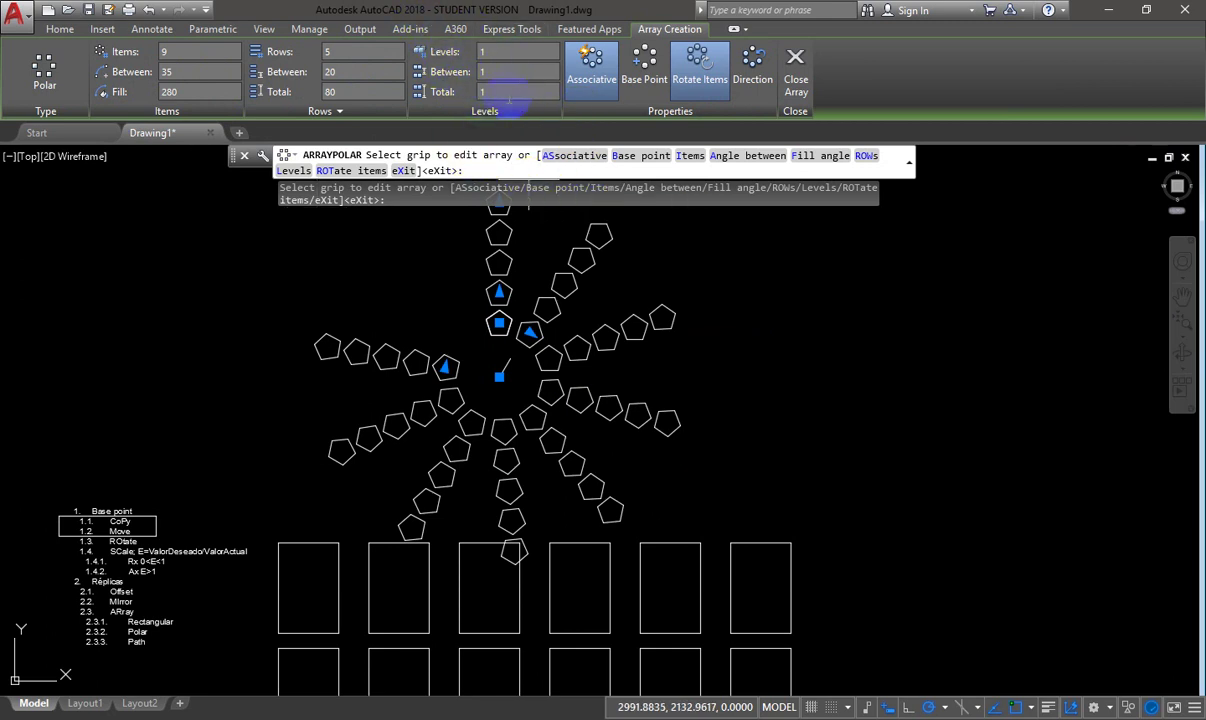
- Turn off item rotation to compare the pentagons' orientation around the polar array, and turn it back on
{"action": "left_click", "coordinate": [698, 76]}
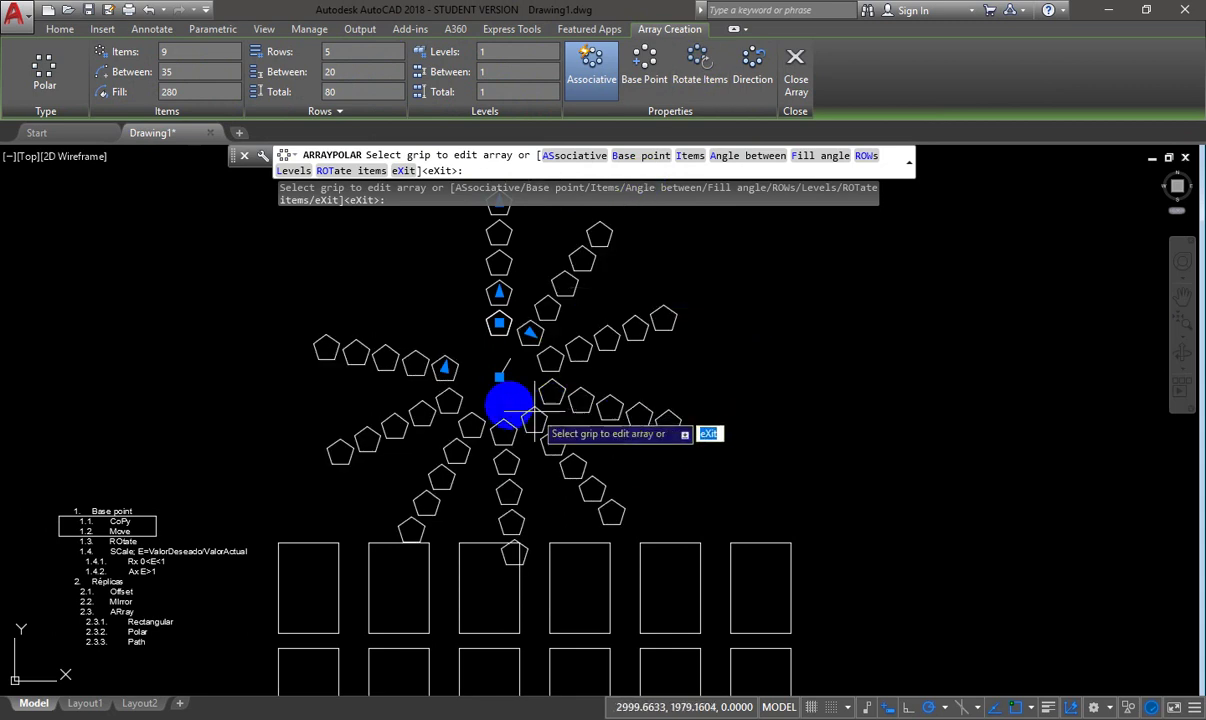
{"action": "scroll", "coordinate": [490, 396], "scroll_direction": "up", "scroll_amount": 2}
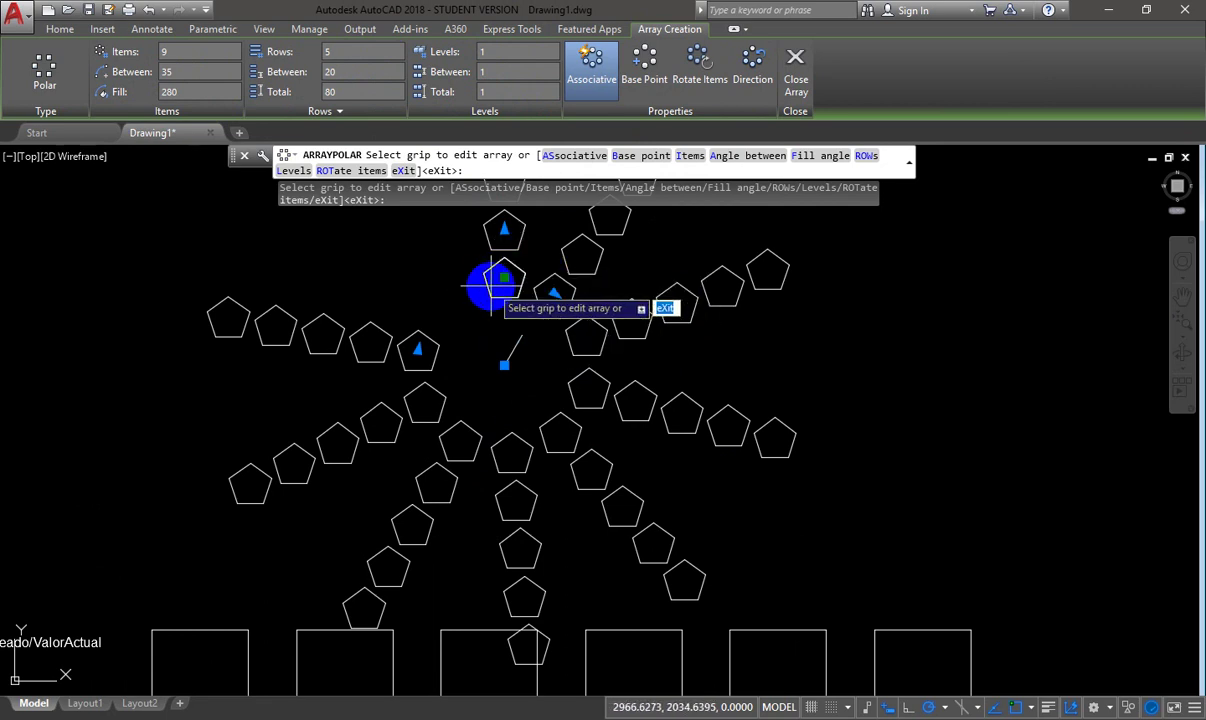
{"action": "left_click", "coordinate": [700, 68]}
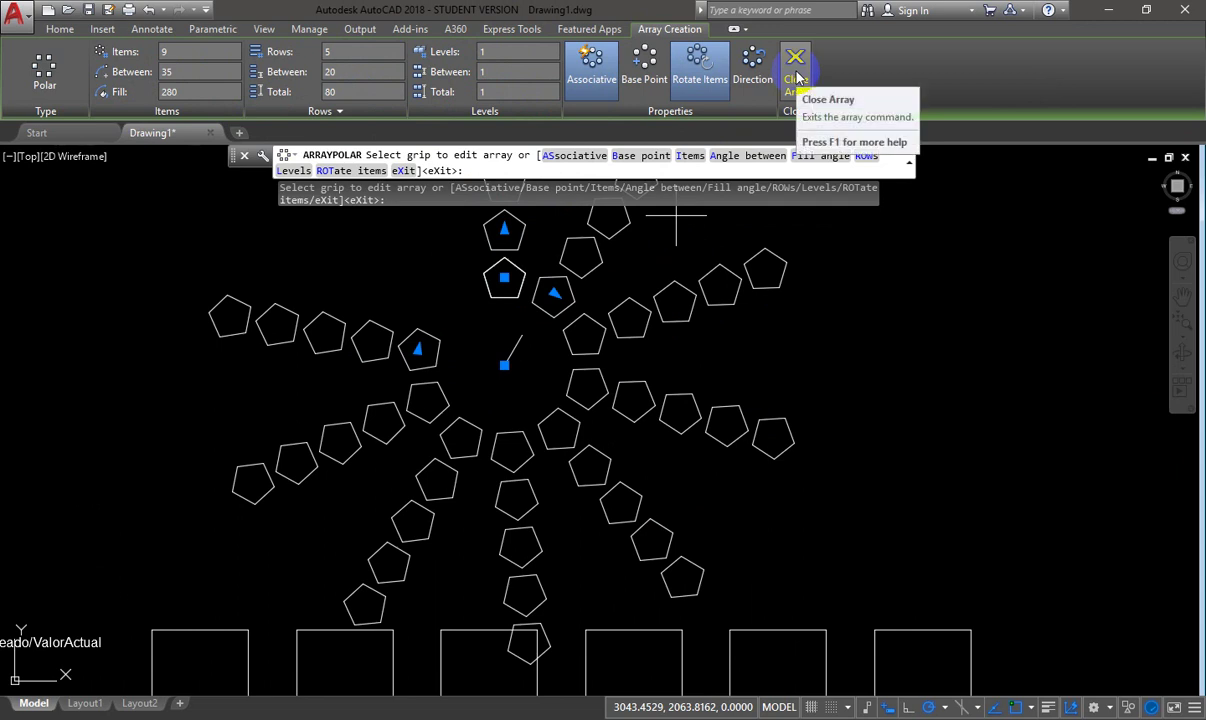
- Make the polar array non-associative and finish it
{"action": "left_click", "coordinate": [590, 62]}
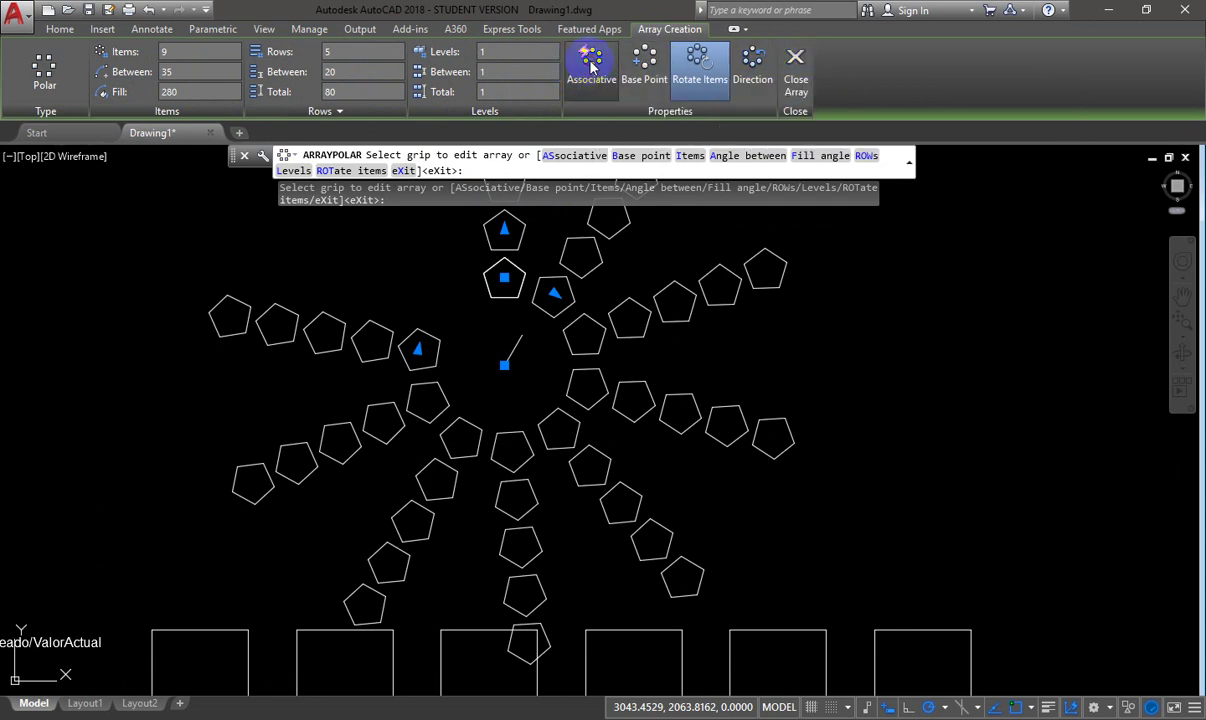
{"action": "left_click", "coordinate": [793, 70]}
- Select several single pentagons in the finished polar array to check whether they are separate objects, and clear the selection
{"action": "scroll", "coordinate": [713, 318], "scroll_direction": "down", "scroll_amount": 2}
{"action": "middle_click_drag", "start_coordinate": [713, 318], "coordinate": [300, 417]}
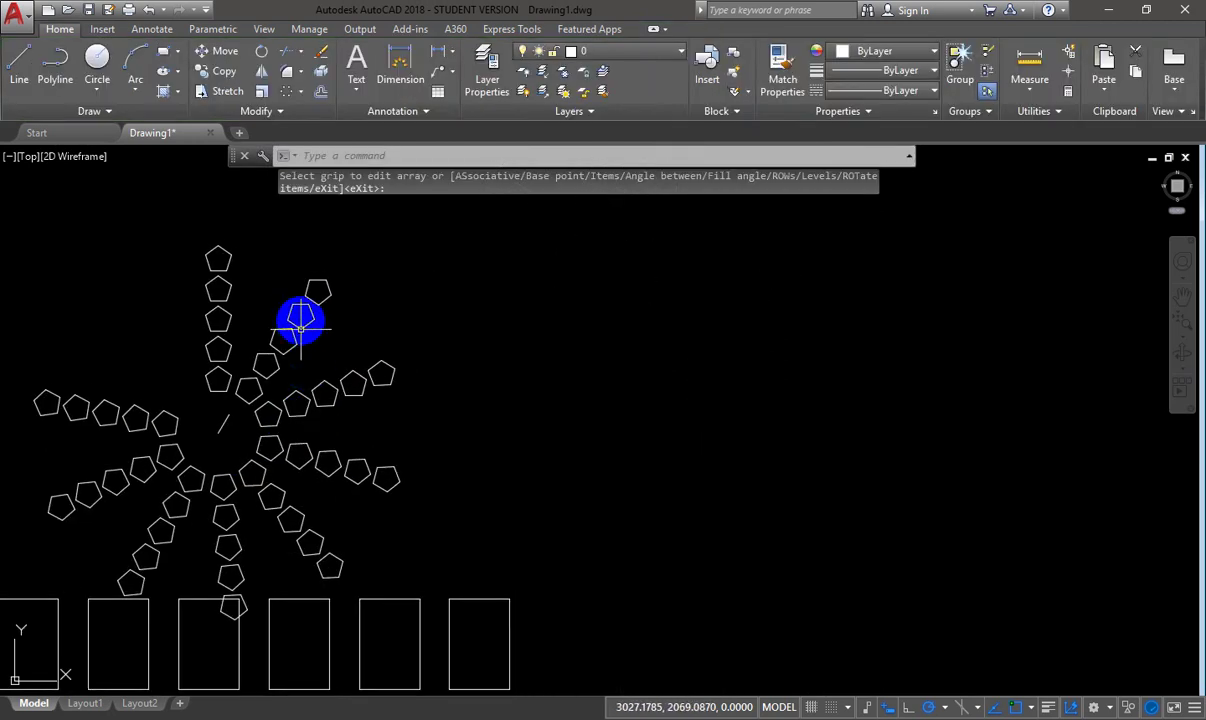
{"action": "left_click", "coordinate": [302, 320]}
{"action": "left_click", "coordinate": [231, 260]}
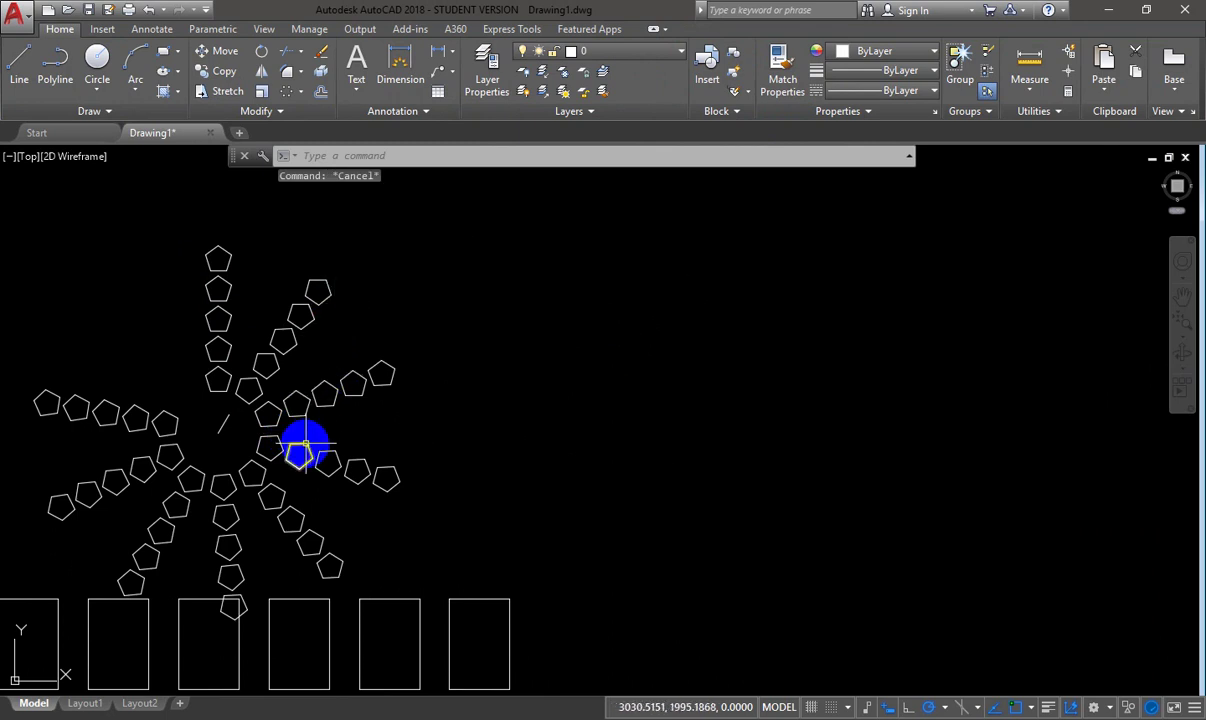
{"action": "key", "text": "Escape"}
{"action": "scroll", "coordinate": [270, 410], "scroll_direction": "up", "scroll_amount": 2}
{"action": "left_click", "coordinate": [269, 401]}
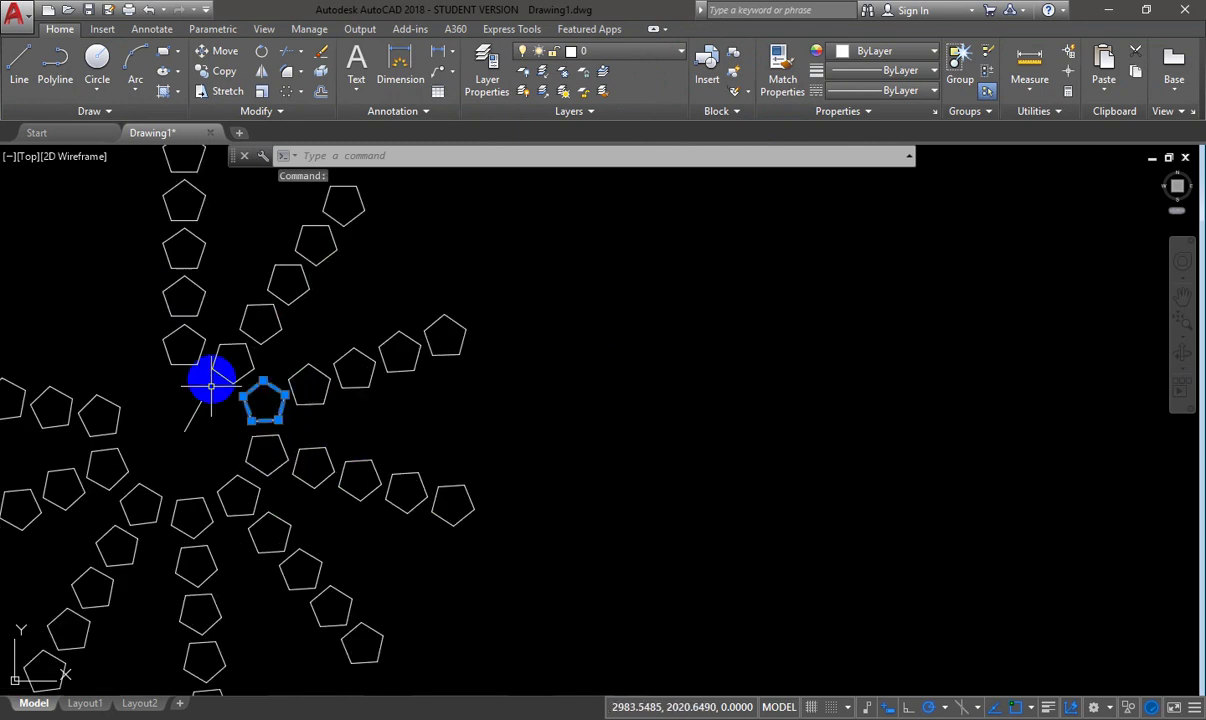
{"action": "left_click", "coordinate": [219, 375]}
{"action": "key", "text": "Escape"}
- Select the rectangular array of rectangles to compare its associative behaviour with the polar array, and deselect it
{"action": "scroll", "coordinate": [380, 403], "scroll_direction": "down", "scroll_amount": 2}
{"action": "middle_click_drag", "start_coordinate": [380, 403], "coordinate": [480, 298]}
{"action": "left_click", "coordinate": [538, 481]}
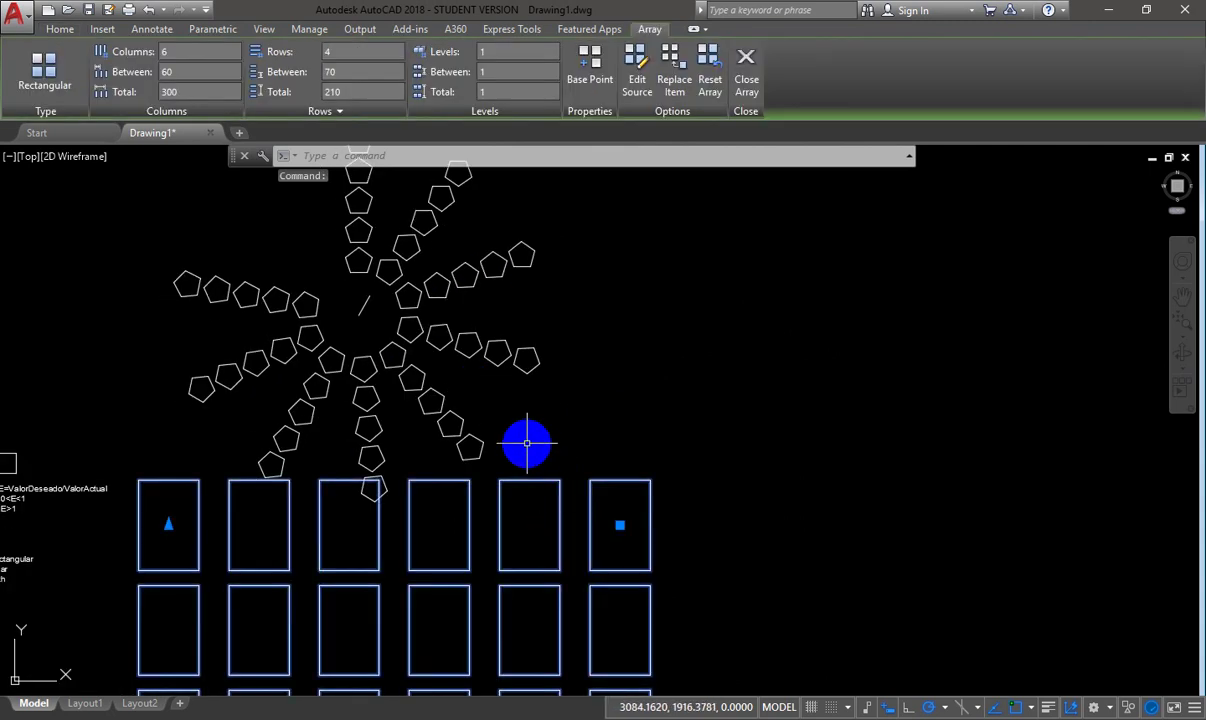
{"action": "scroll", "coordinate": [527, 438], "scroll_direction": "down", "scroll_amount": 3}
{"action": "middle_click_drag", "start_coordinate": [614, 444], "coordinate": [588, 387]}
{"action": "scroll", "coordinate": [500, 420], "scroll_direction": "up", "scroll_amount": 4}
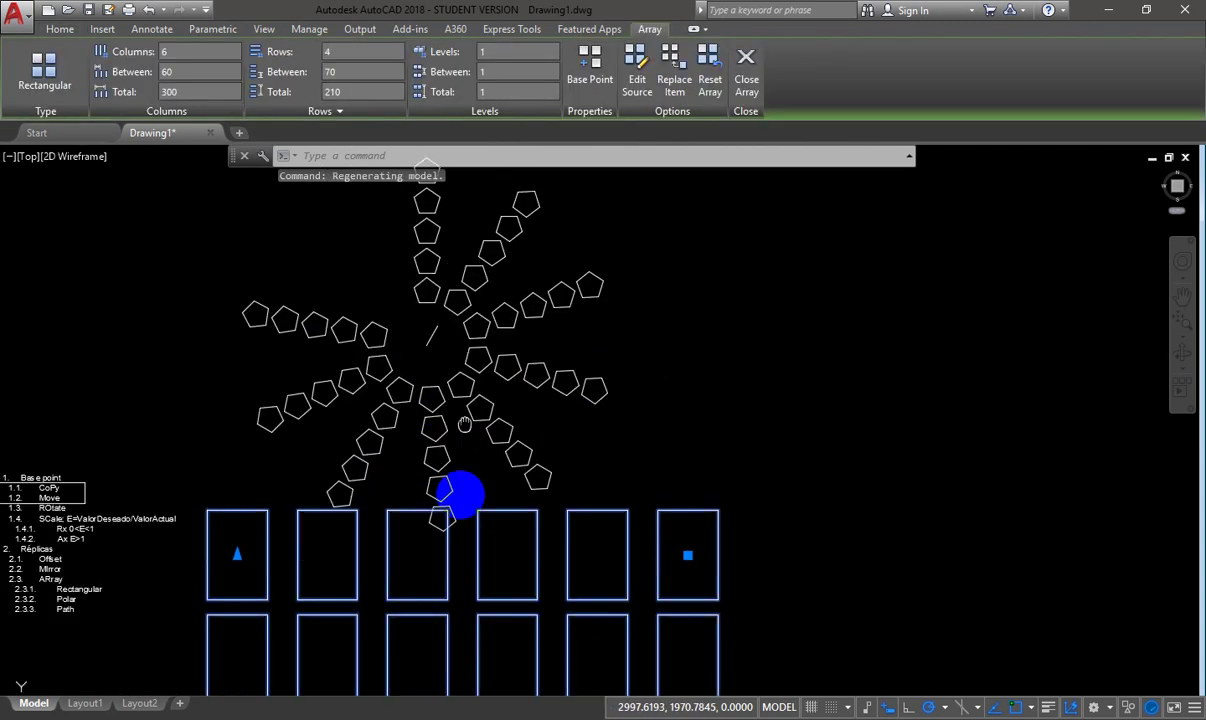
{"action": "key", "text": "Escape"}
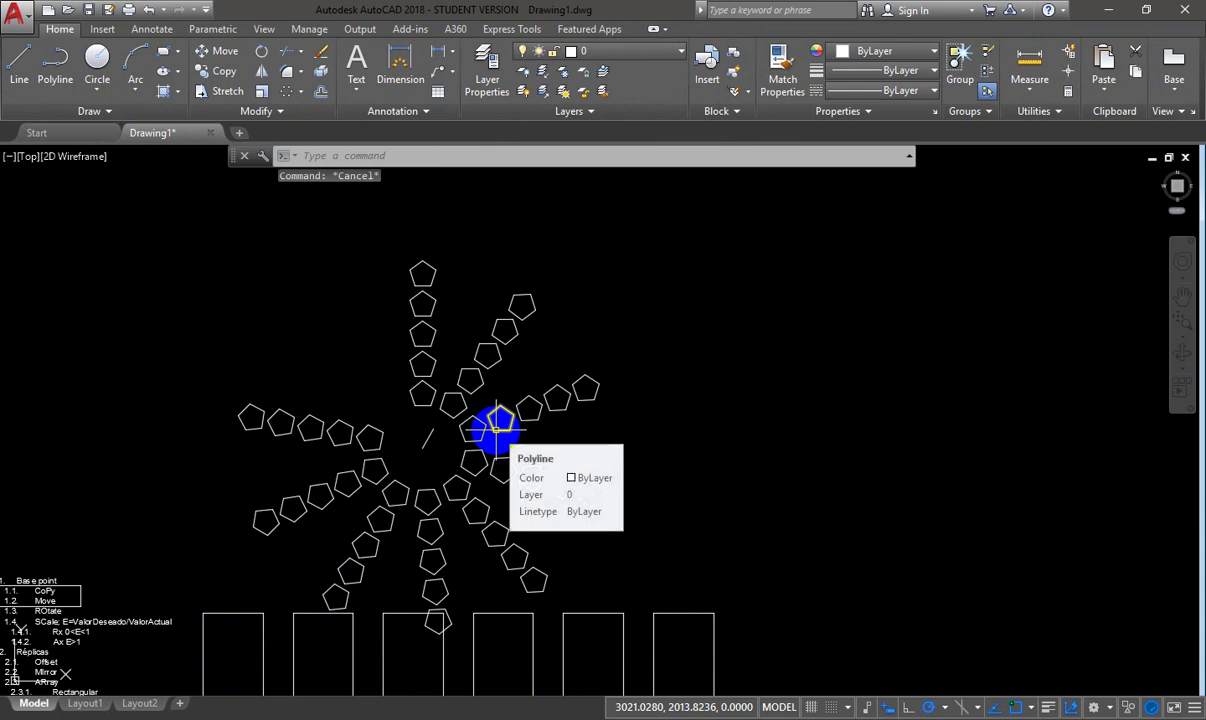
- Draw an open polyline of three straight segments arching over the upper-left side of the polar array
{"action": "middle_click_drag", "start_coordinate": [365, 375], "coordinate": [407, 485]}
{"action": "left_click", "coordinate": [60, 68]}
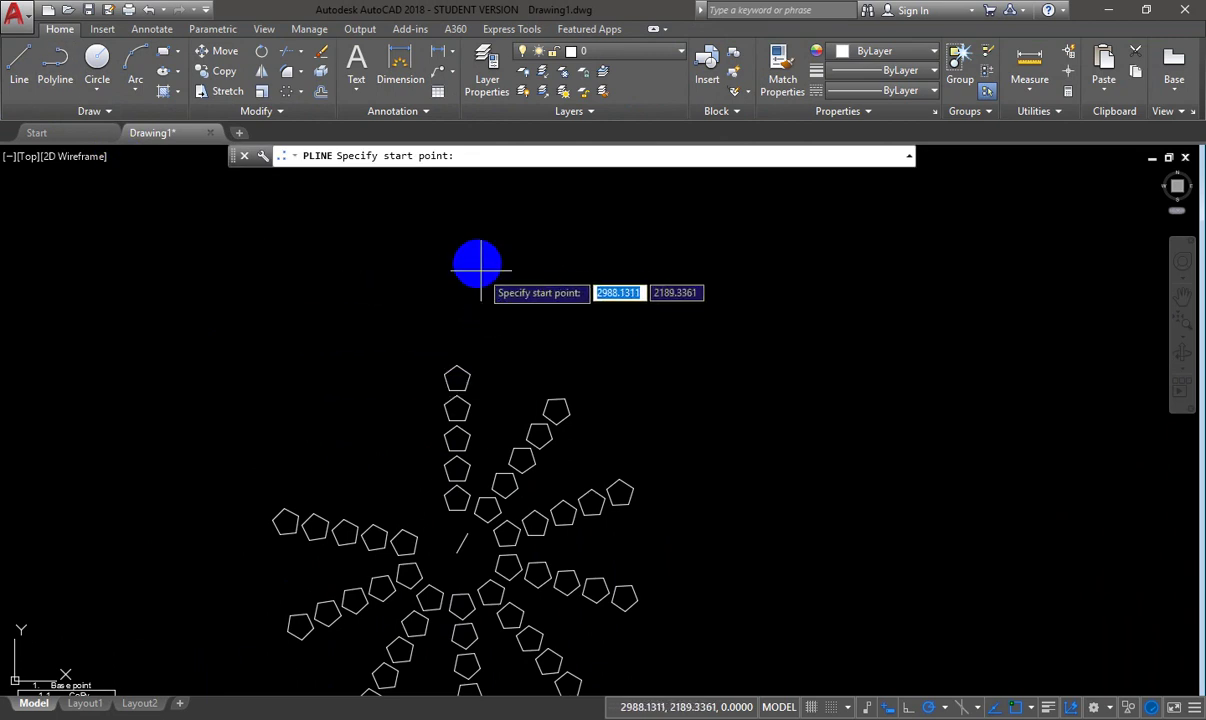
{"action": "left_click", "coordinate": [484, 331]}
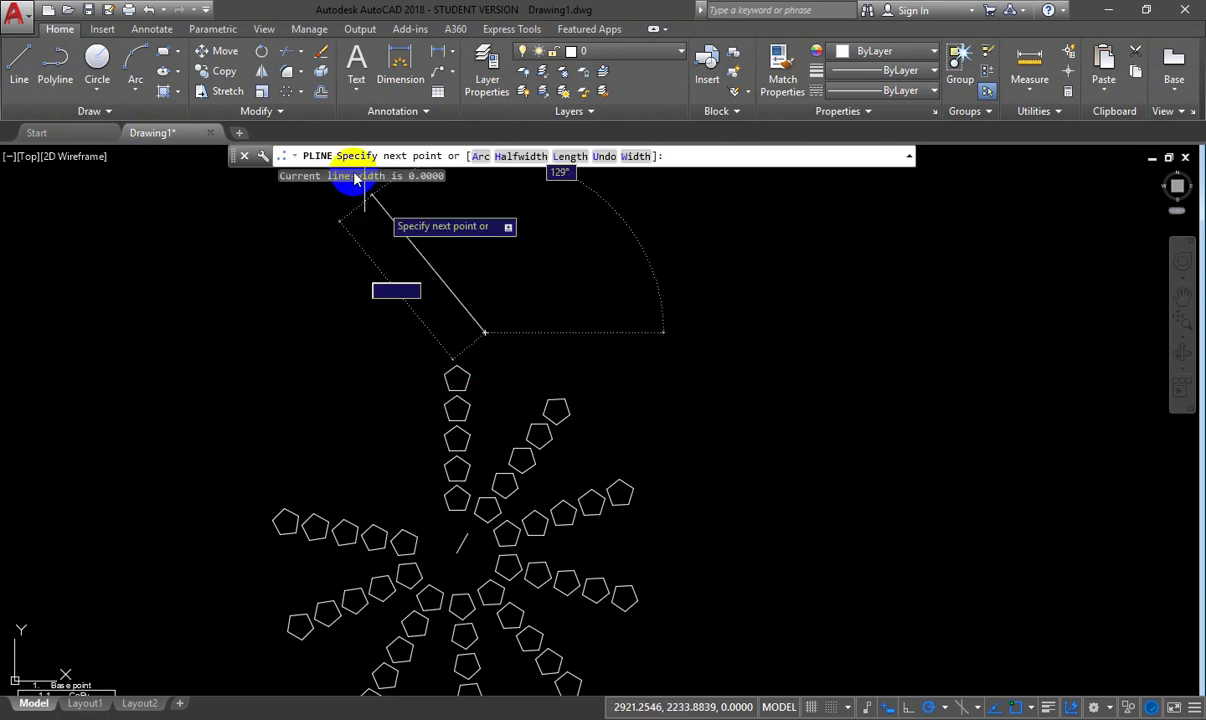
{"action": "left_click", "coordinate": [389, 234]}
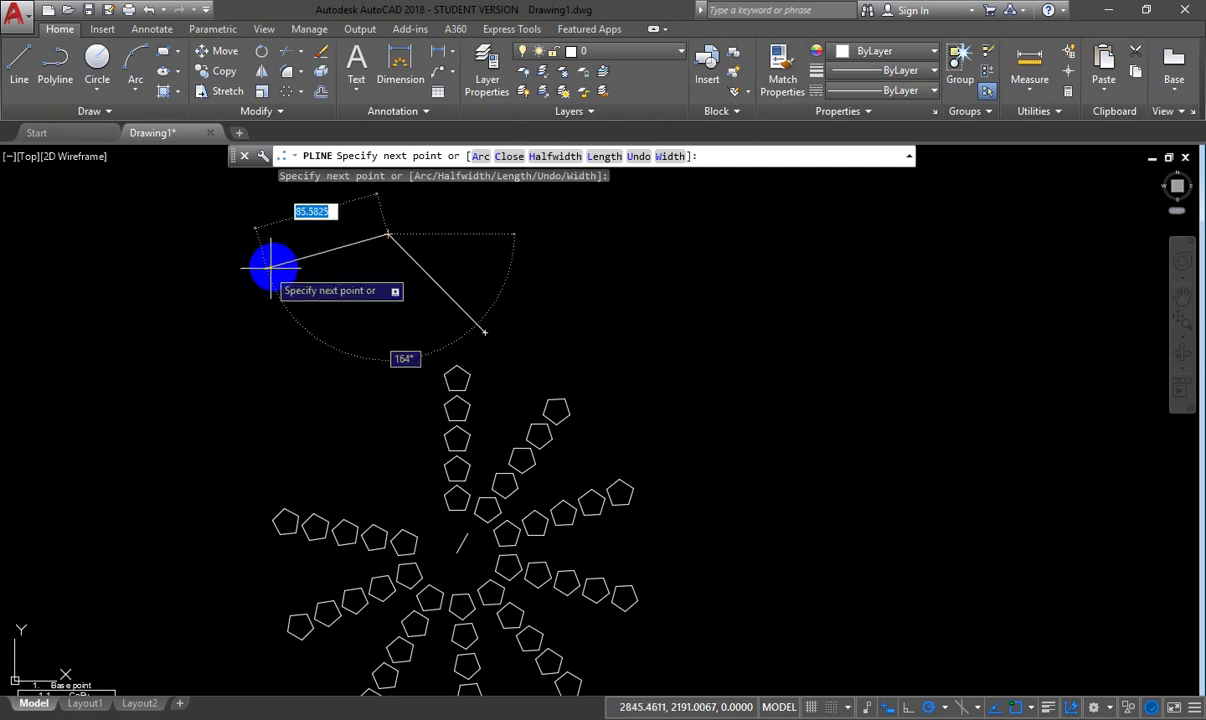
{"action": "left_click", "coordinate": [276, 264]}
{"action": "left_click", "coordinate": [227, 412]}
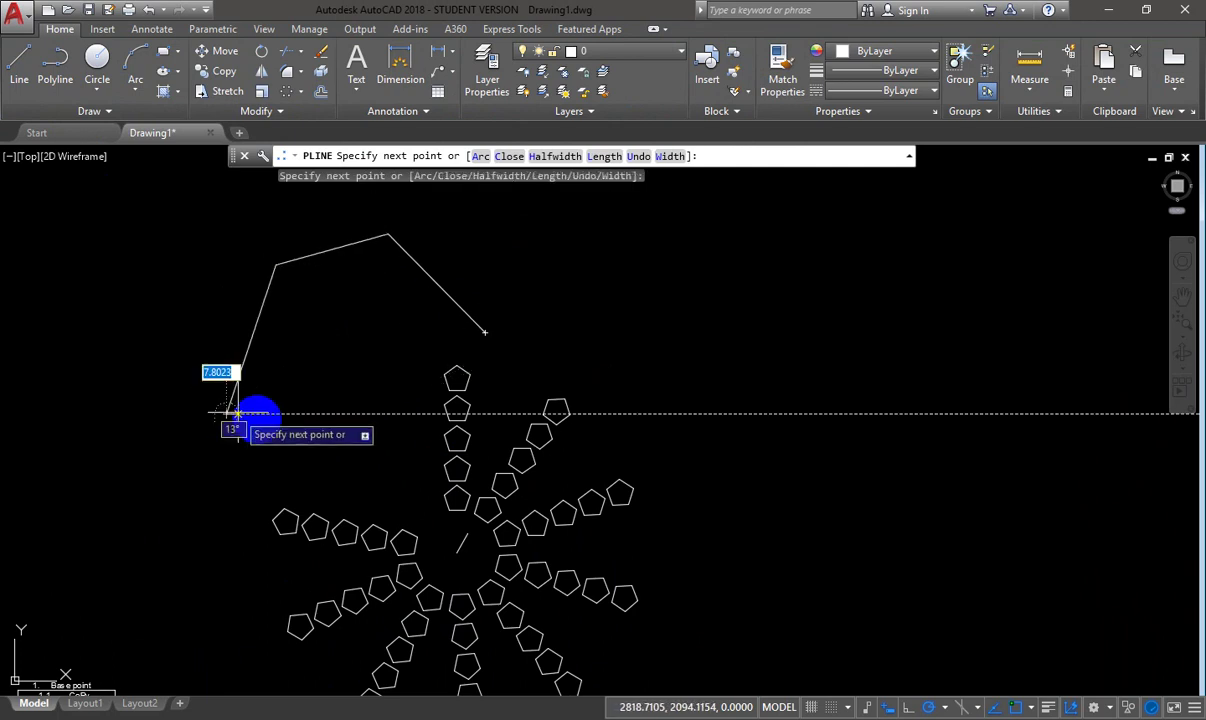
{"action": "key", "text": "Escape"}
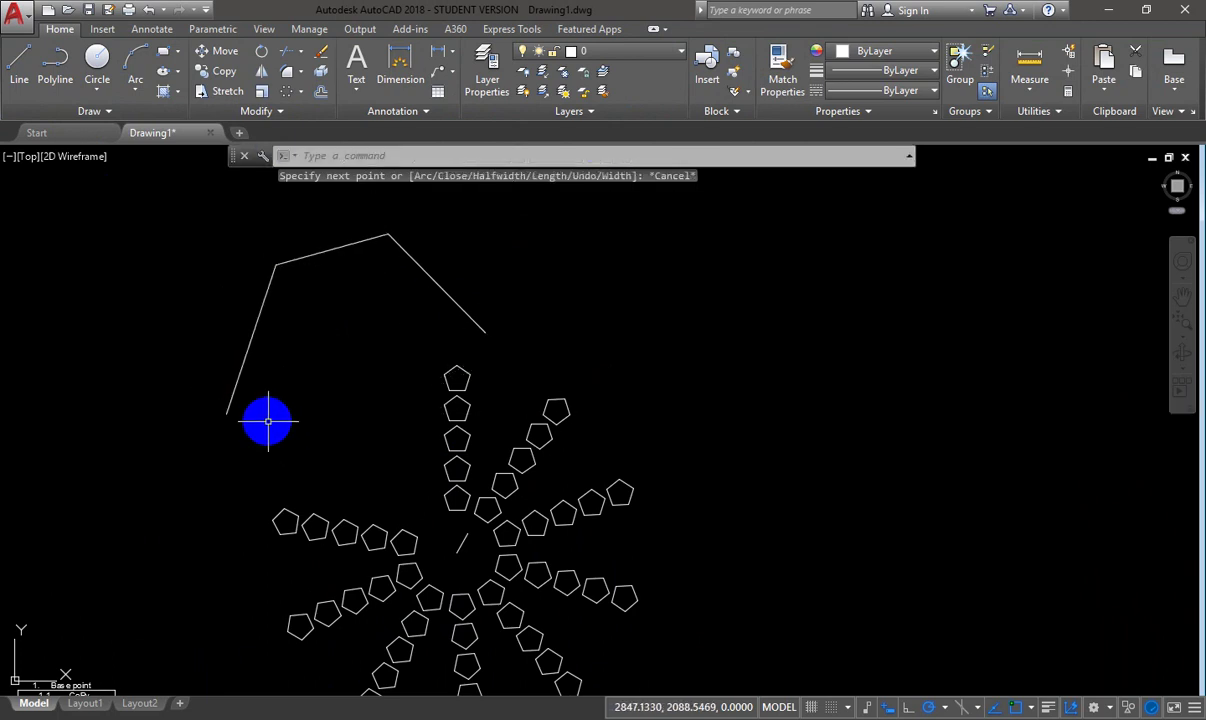
- Fillet both corners of the open polyline with a radius of 40
{"action": "type", "text": "f"}
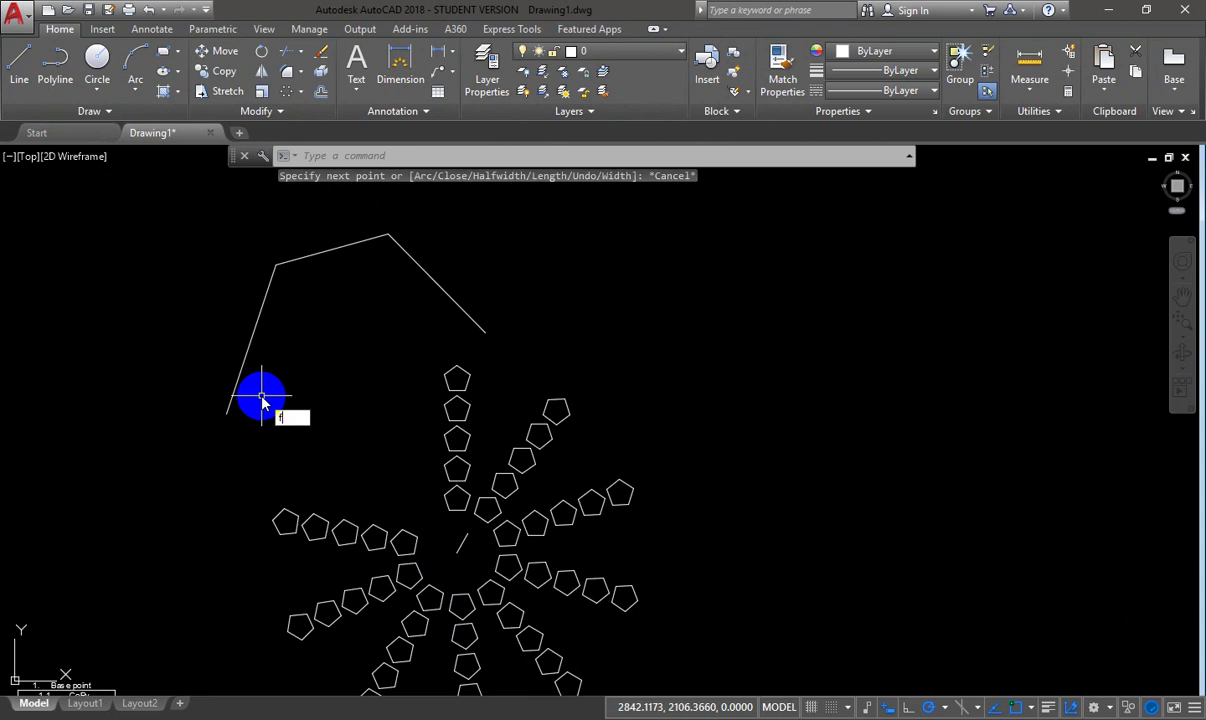
{"action": "key", "text": "Return"}
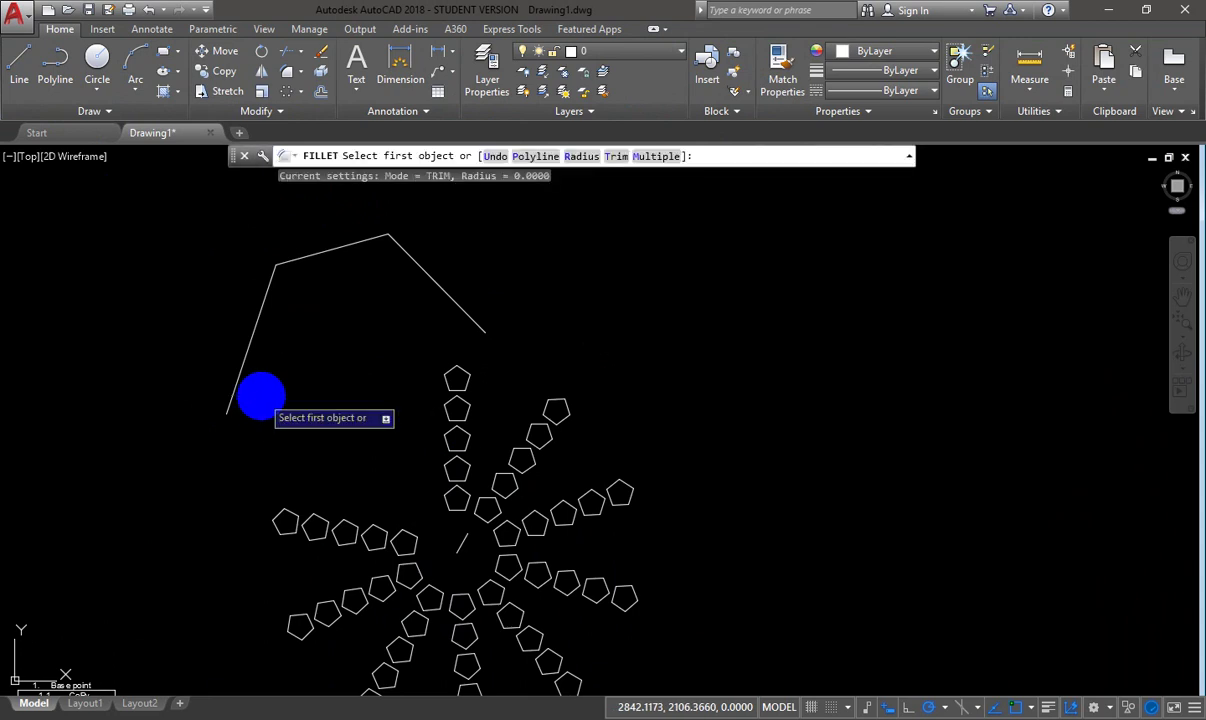
{"action": "type", "text": "r"}
{"action": "key", "text": "Return"}
{"action": "type", "text": "40"}
{"action": "key", "text": "Return"}
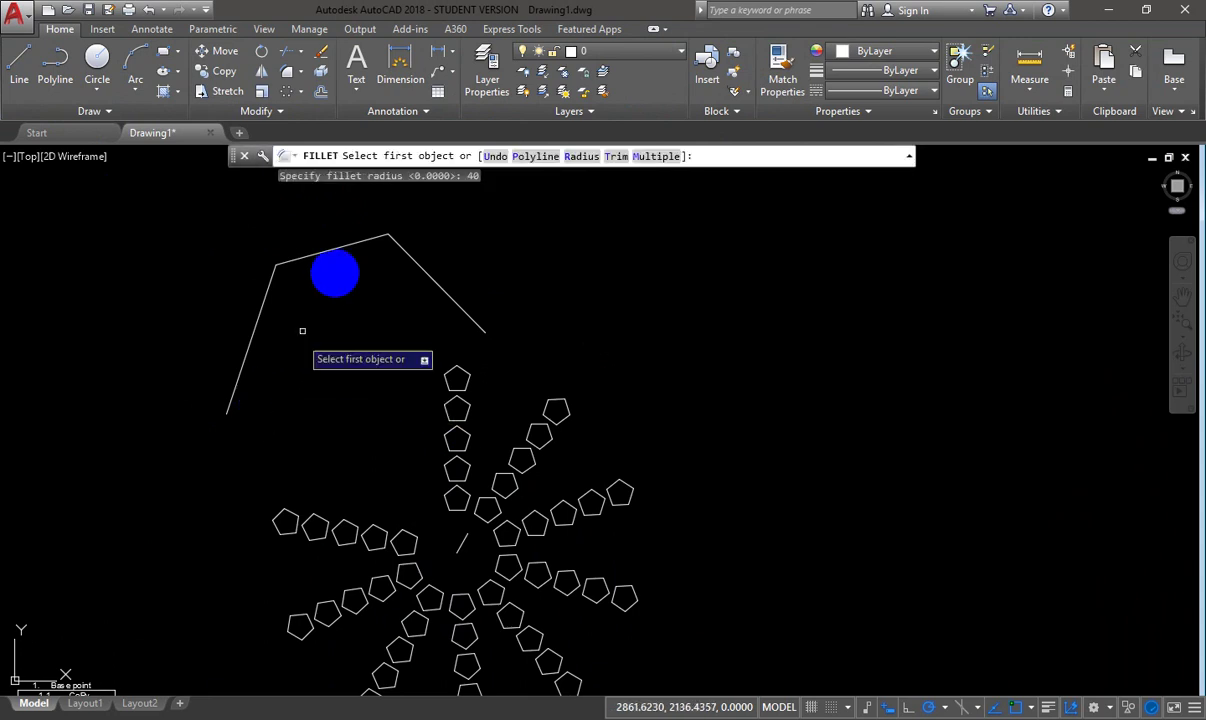
{"action": "left_click", "coordinate": [408, 250]}
{"action": "left_click", "coordinate": [363, 240]}
{"action": "key", "text": "Return"}
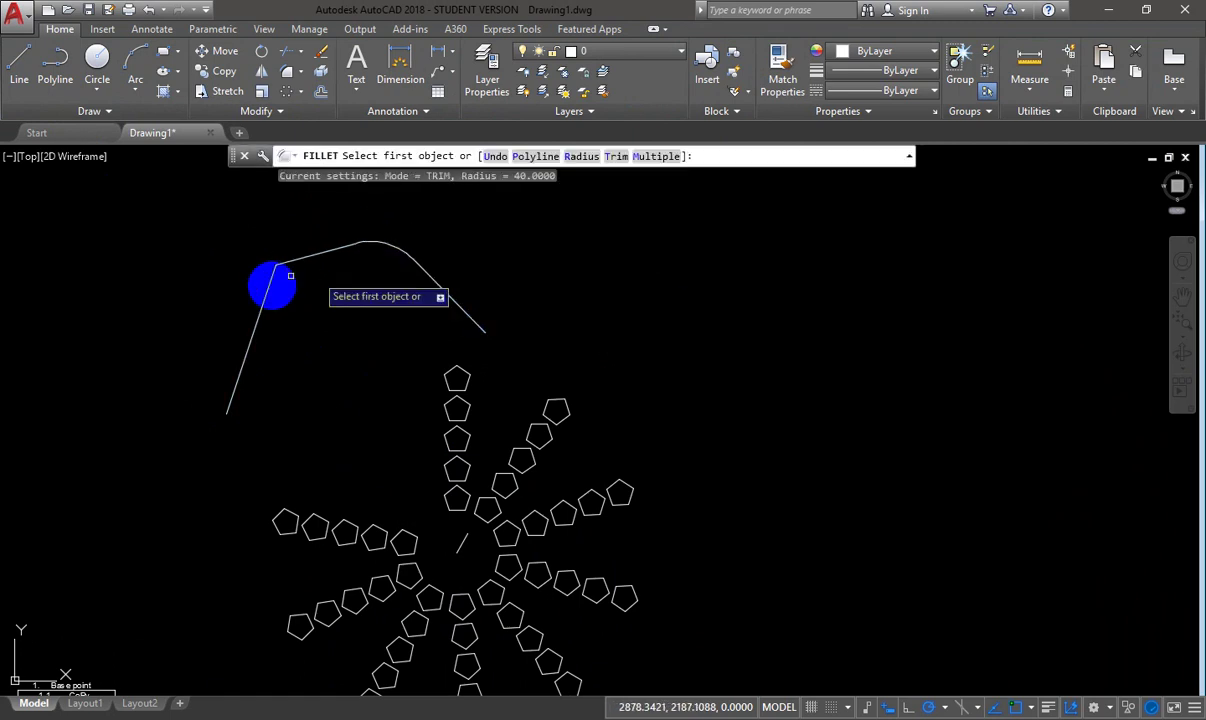
{"action": "left_click", "coordinate": [269, 282]}
{"action": "left_click", "coordinate": [298, 259]}
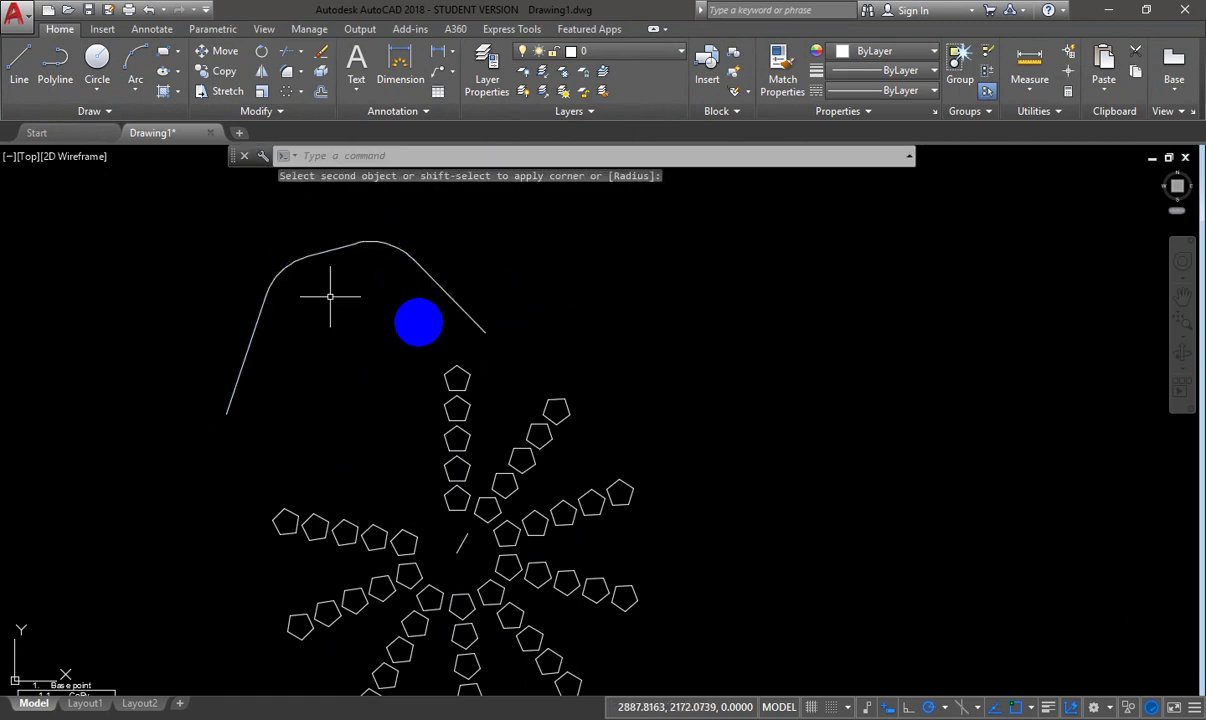
{"action": "key", "text": "Escape"}
- Create a path array of the outermost pentagon in the polar array's vertical spoke along the filleted polyline, keeping the default spacing
{"action": "scroll", "coordinate": [334, 250], "scroll_direction": "up", "scroll_amount": 3}
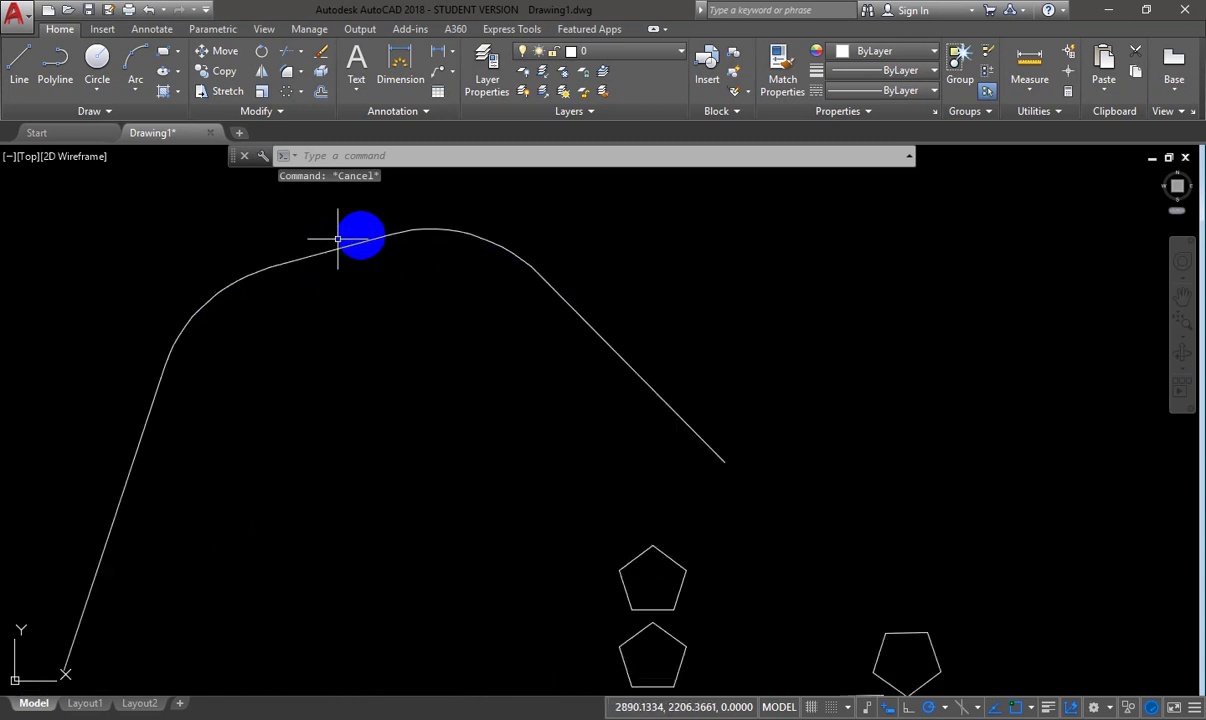
{"action": "scroll", "coordinate": [396, 272], "scroll_direction": "down", "scroll_amount": 2}
{"action": "scroll", "coordinate": [489, 375], "scroll_direction": "down", "scroll_amount": 2}
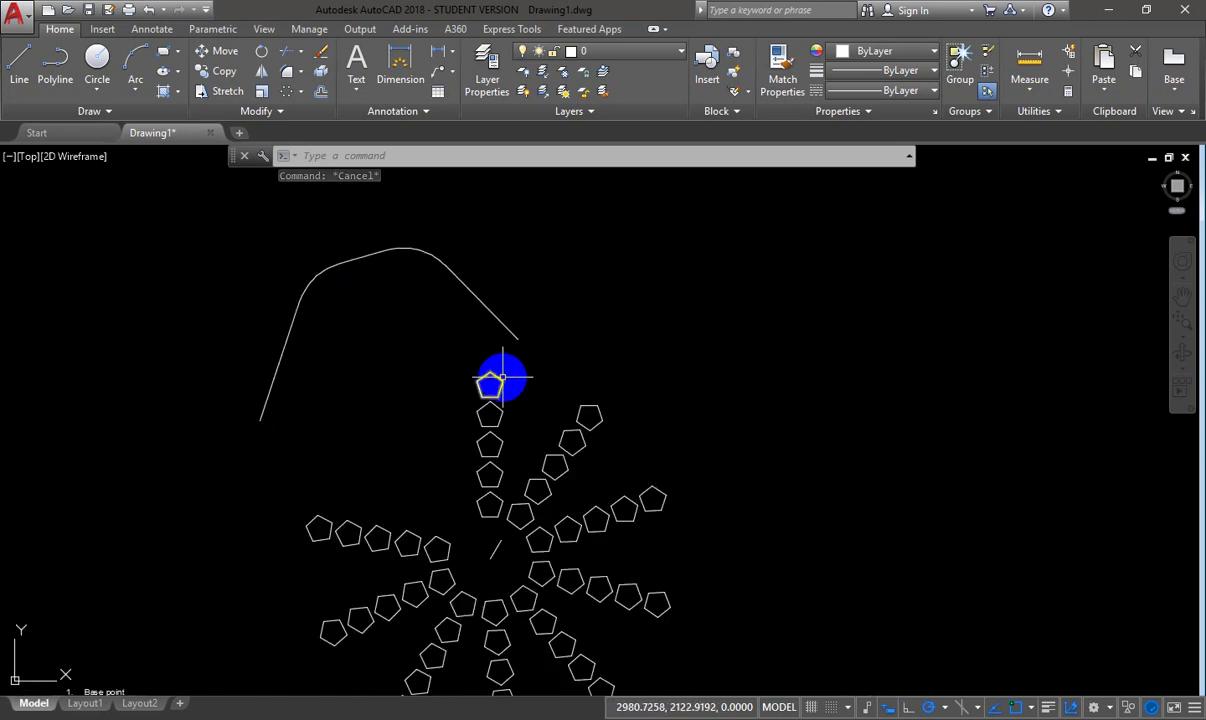
{"action": "left_click", "coordinate": [502, 378]}
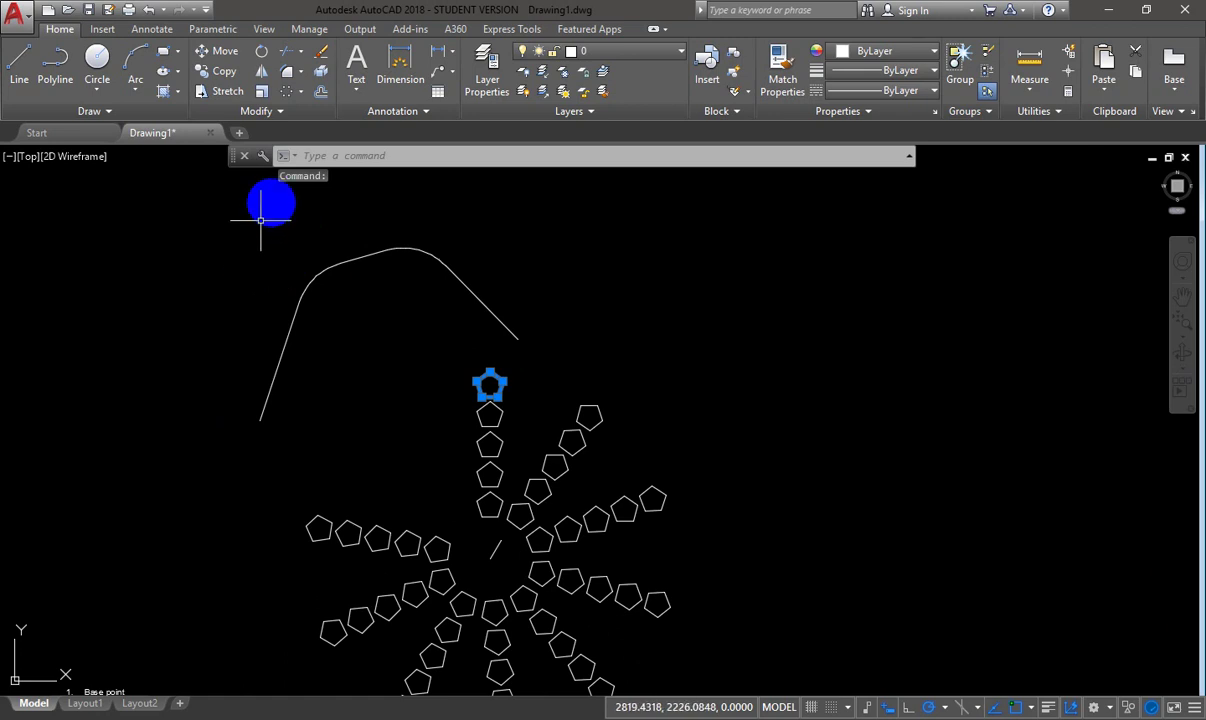
{"action": "left_click", "coordinate": [301, 92]}
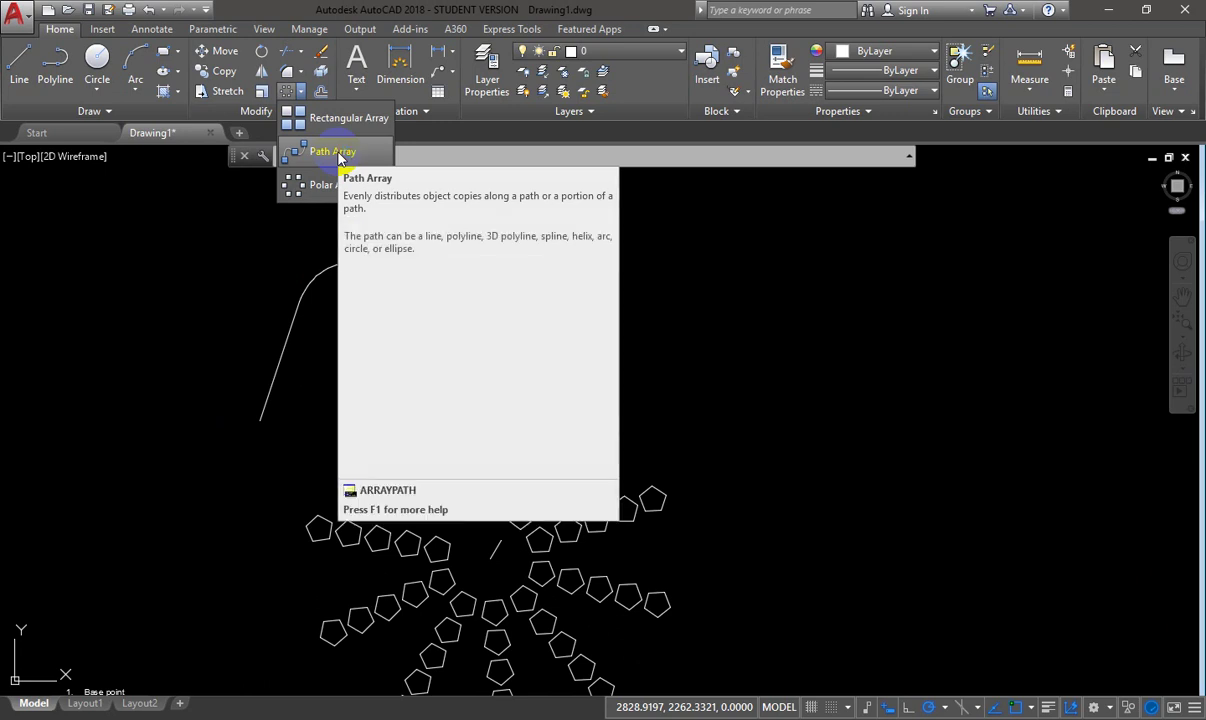
{"action": "left_click", "coordinate": [336, 153]}
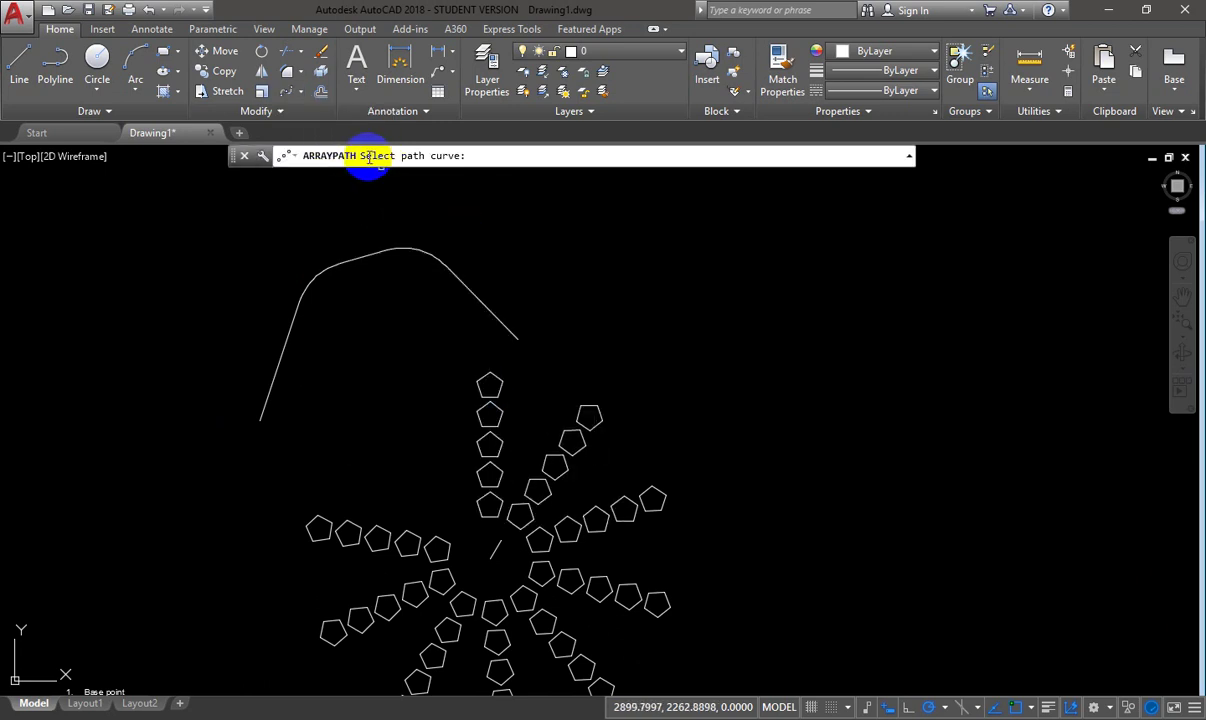
{"action": "left_click", "coordinate": [465, 285]}
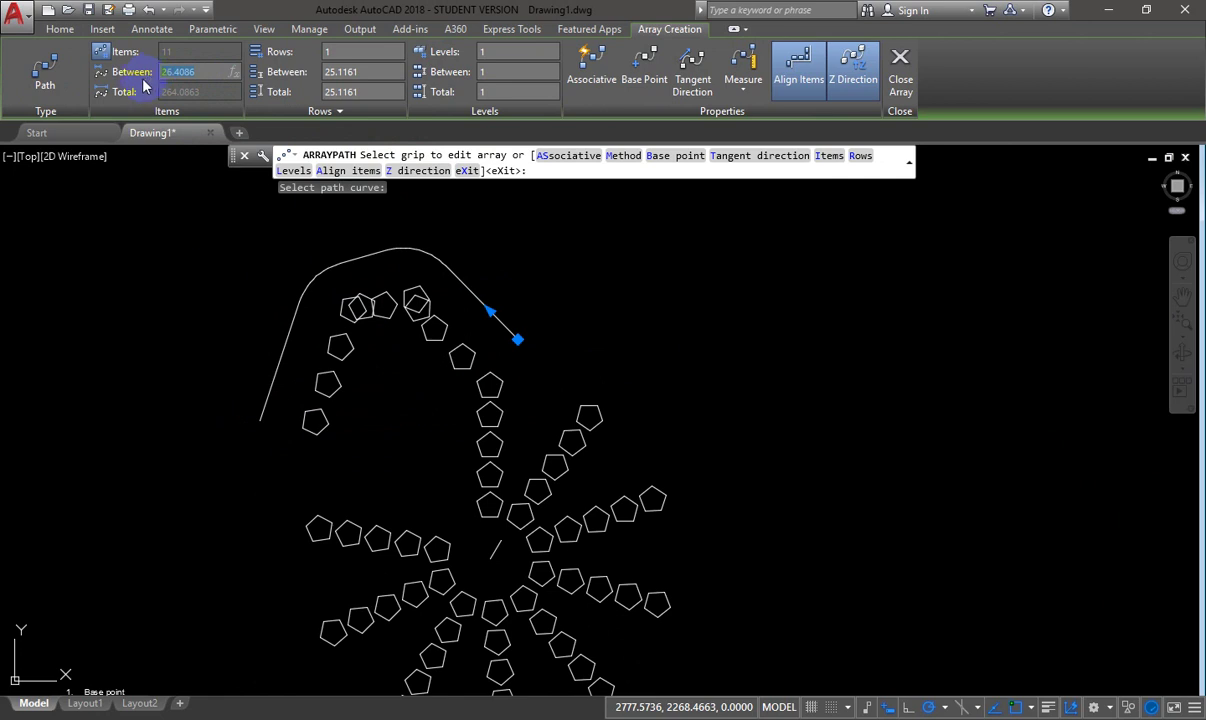
{"action": "left_click", "coordinate": [900, 70]}
- Erase the pentagons arrayed under the polyline, keeping only the copy nearest the polar array's vertical spoke
{"action": "left_click", "coordinate": [230, 344]}
{"action": "left_click", "coordinate": [314, 379]}
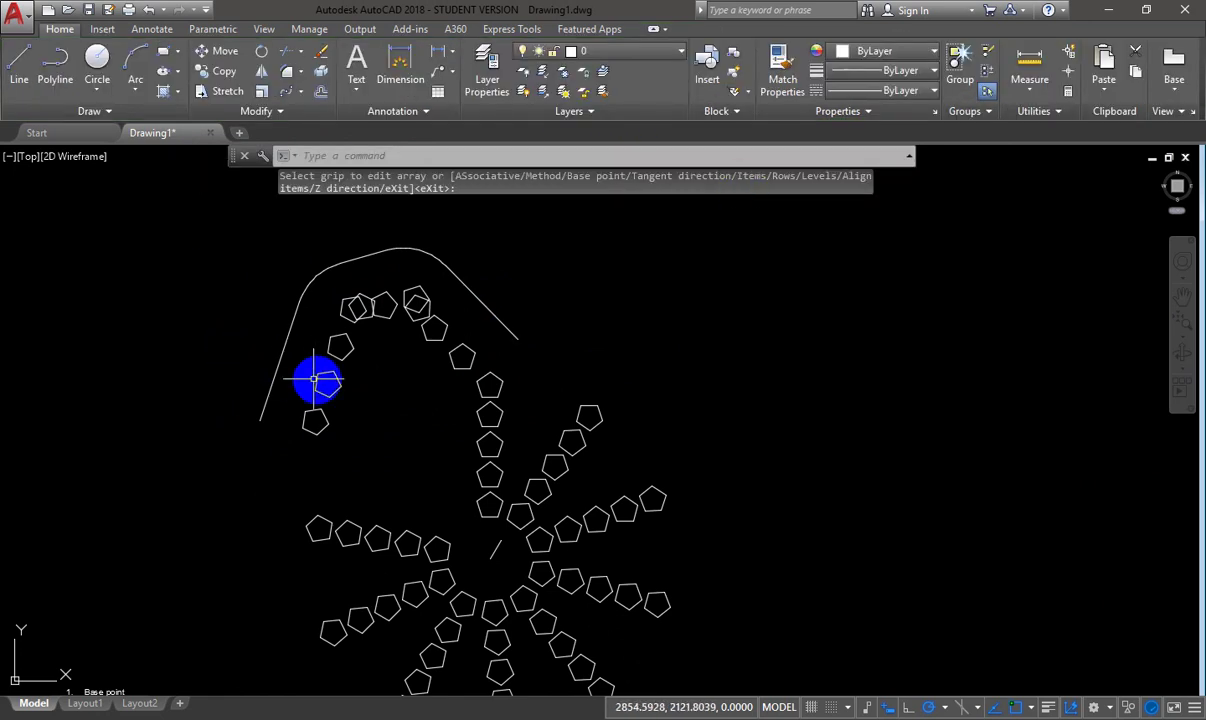
{"action": "left_click", "coordinate": [315, 420], "text": "ctrl"}
{"action": "left_click", "coordinate": [330, 383], "text": "ctrl"}
{"action": "left_click", "coordinate": [341, 347], "text": "ctrl"}
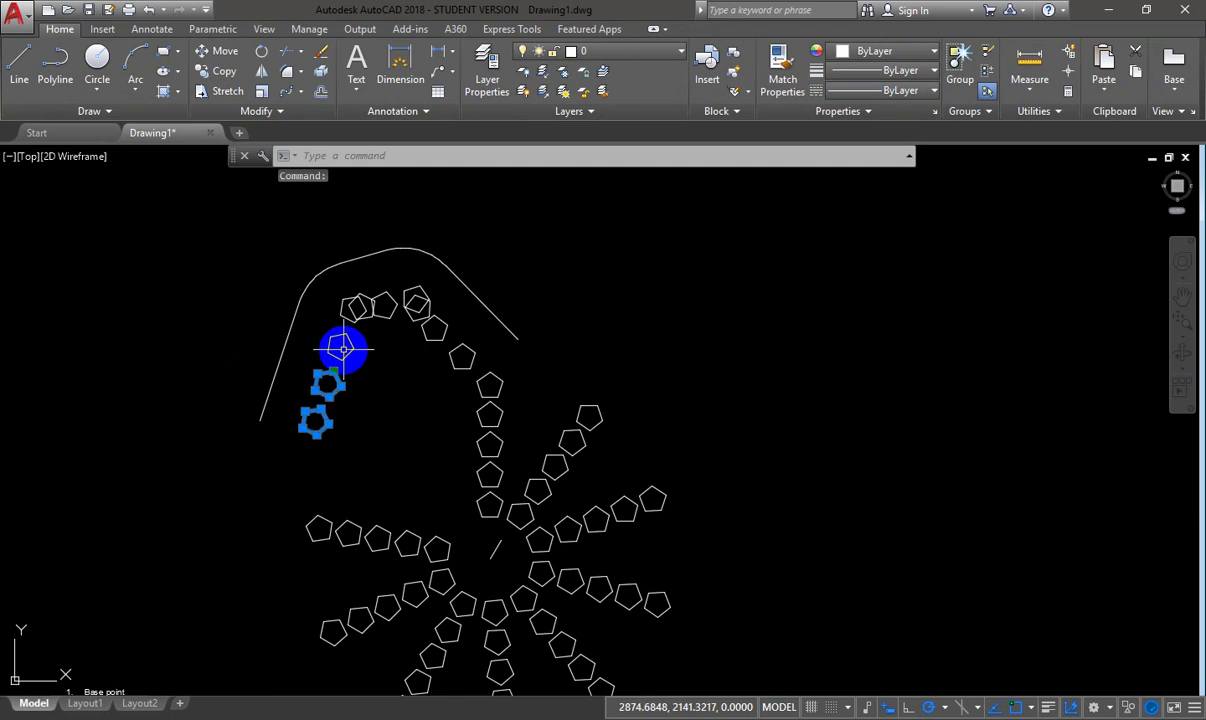
{"action": "left_click", "coordinate": [338, 288]}
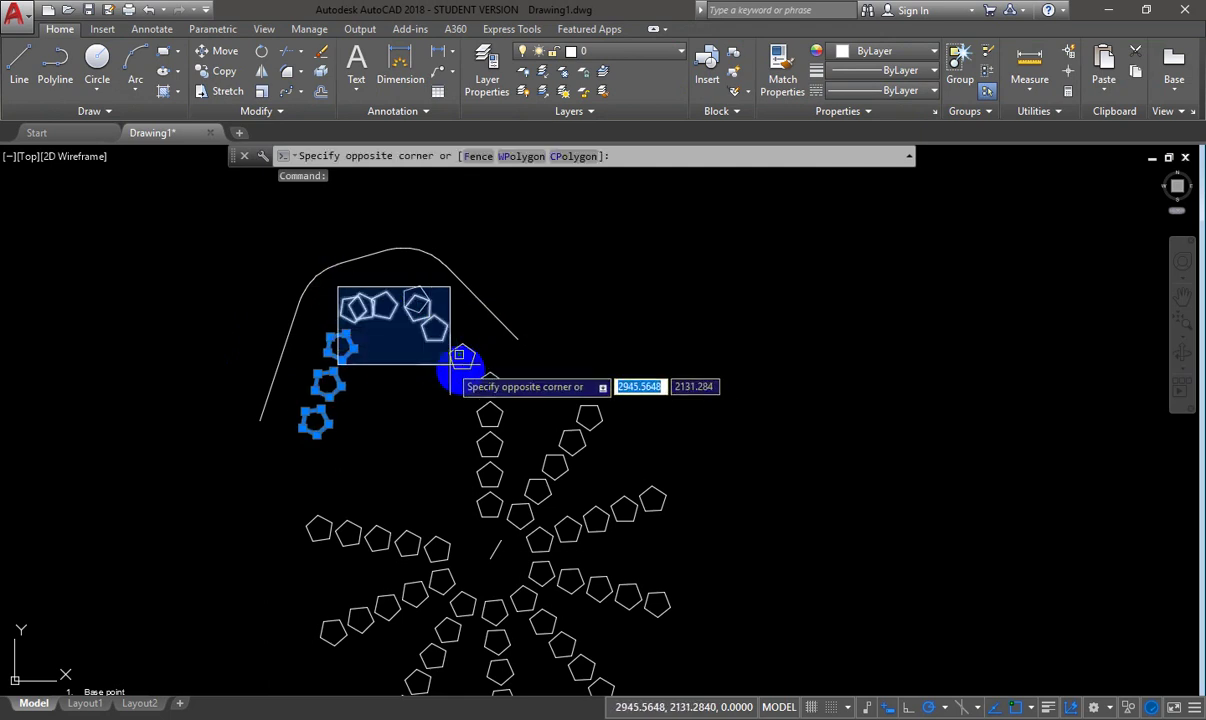
{"action": "left_click", "coordinate": [475, 375]}
{"action": "key", "text": "Delete"}
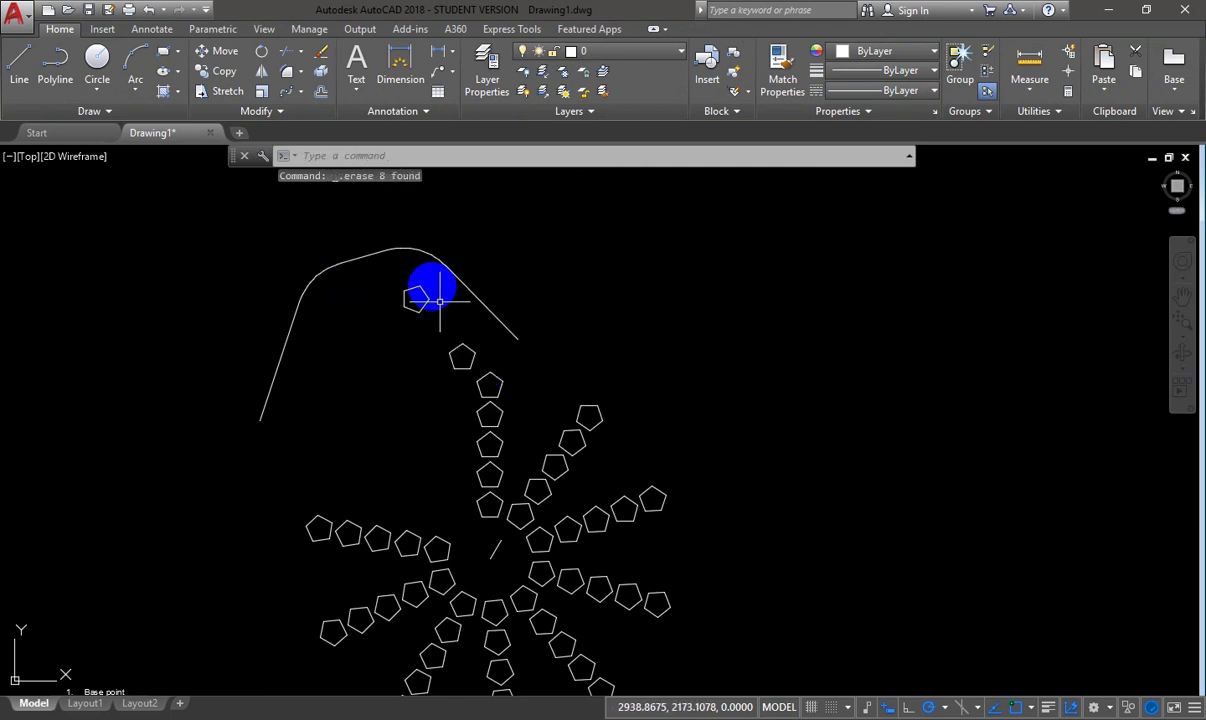
{"action": "left_click", "coordinate": [415, 297]}
{"action": "key", "text": "Delete"}
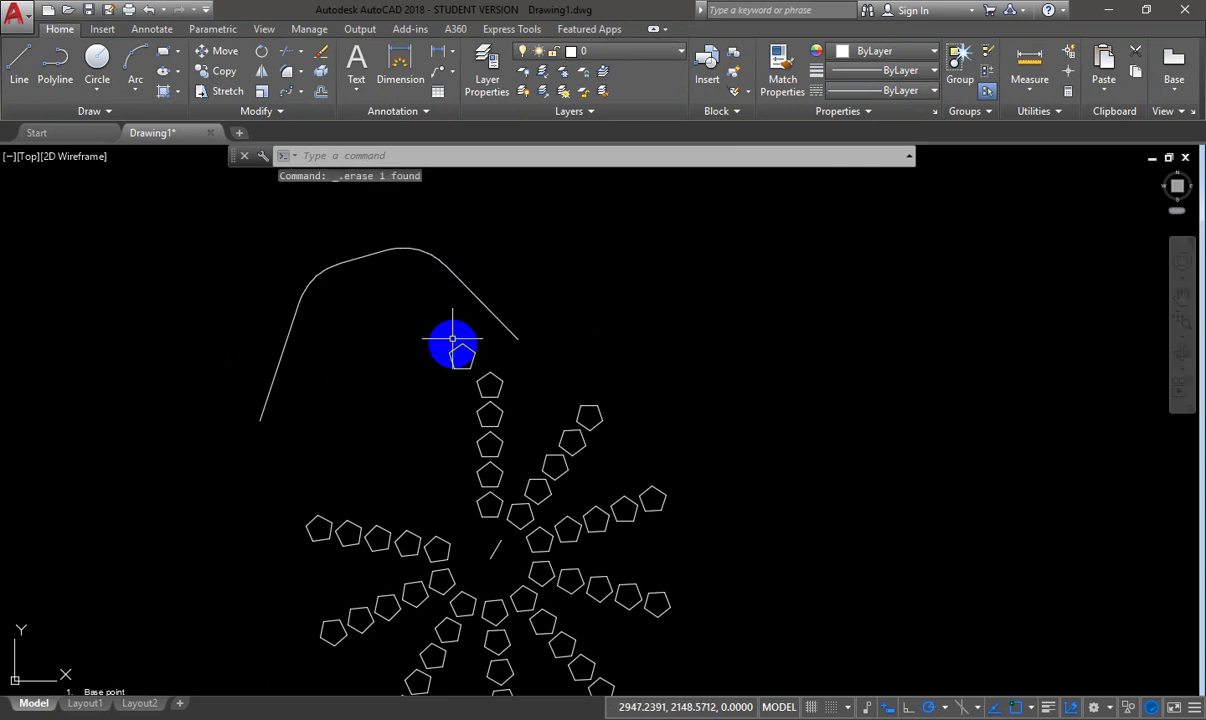
- Copy the remaining pentagon to a spot just above the polyline's right end
{"action": "left_click", "coordinate": [456, 352]}
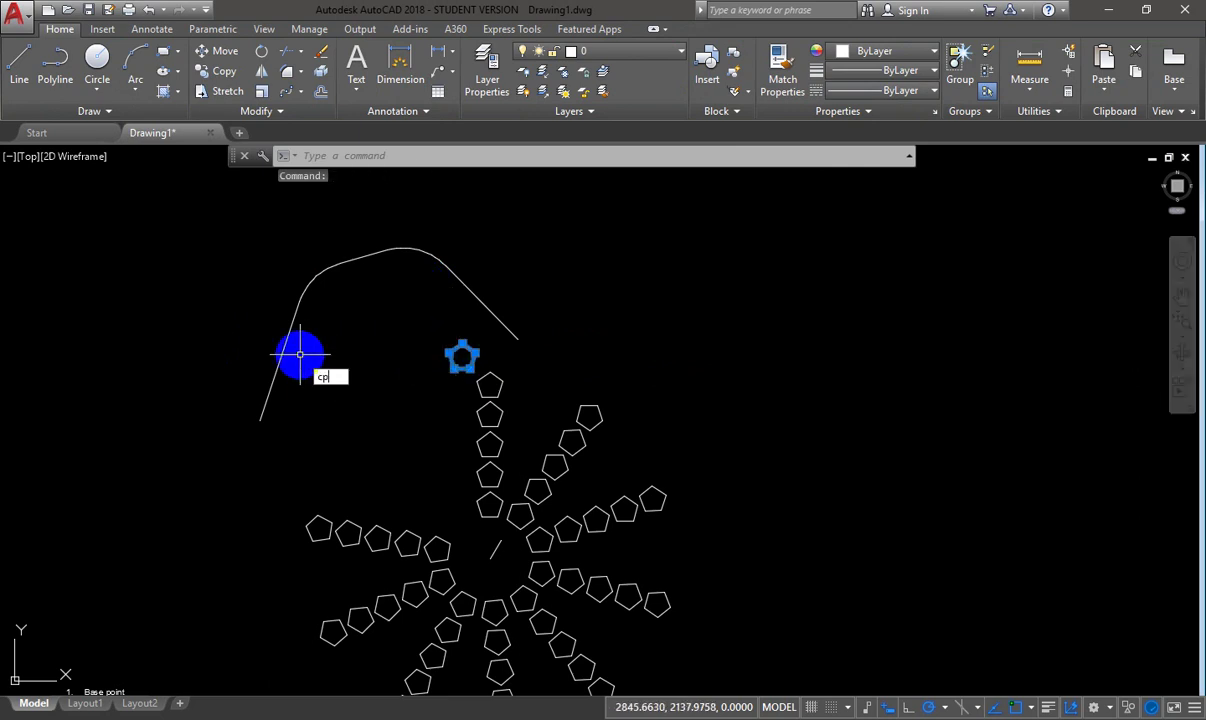
{"action": "key", "text": "Return"}
{"action": "left_click", "coordinate": [563, 379]}
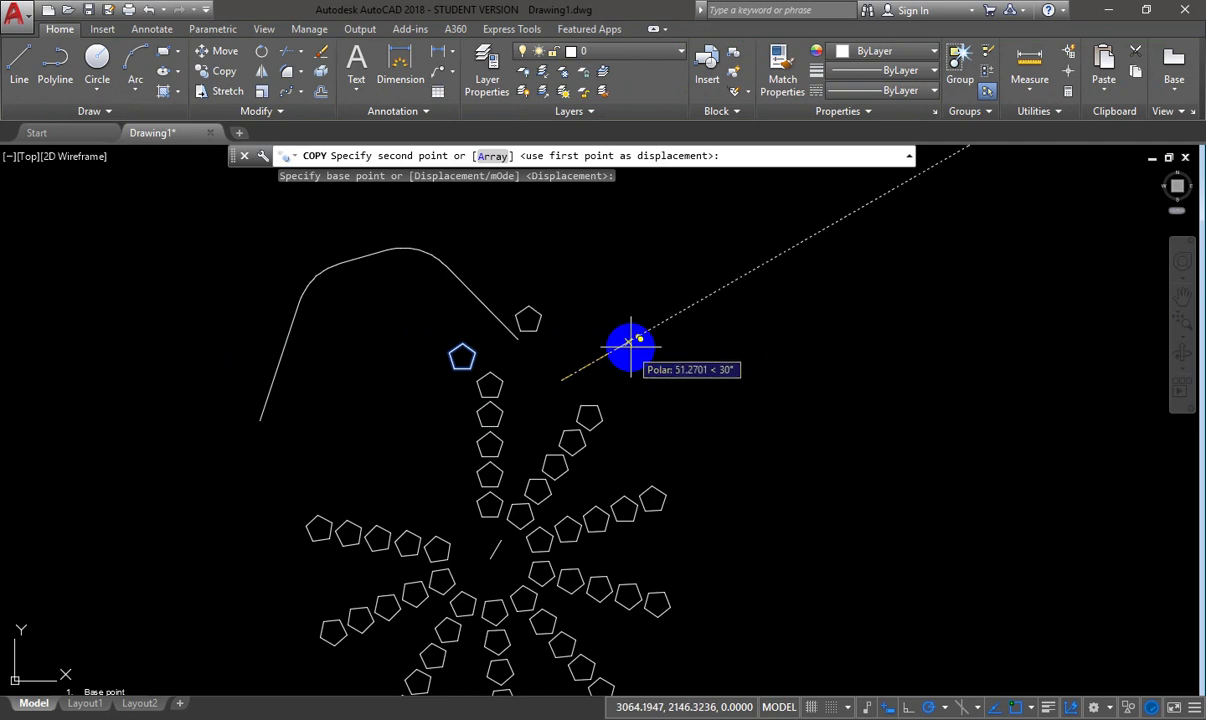
{"action": "left_click", "coordinate": [634, 342]}
{"action": "key", "text": "Escape"}
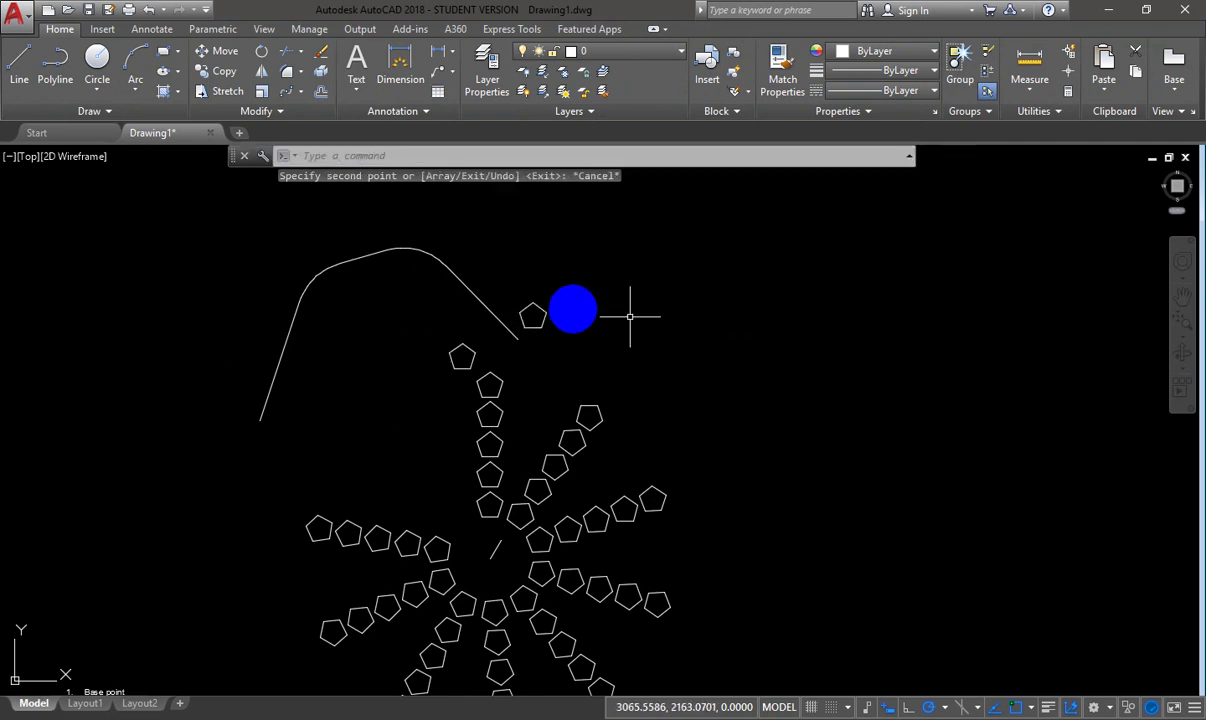
- Move the copied pentagon so that its centre sits on the polyline's right endpoint
{"action": "left_click", "coordinate": [545, 313]}
{"action": "type", "text": "m"}
{"action": "key", "text": "Return"}
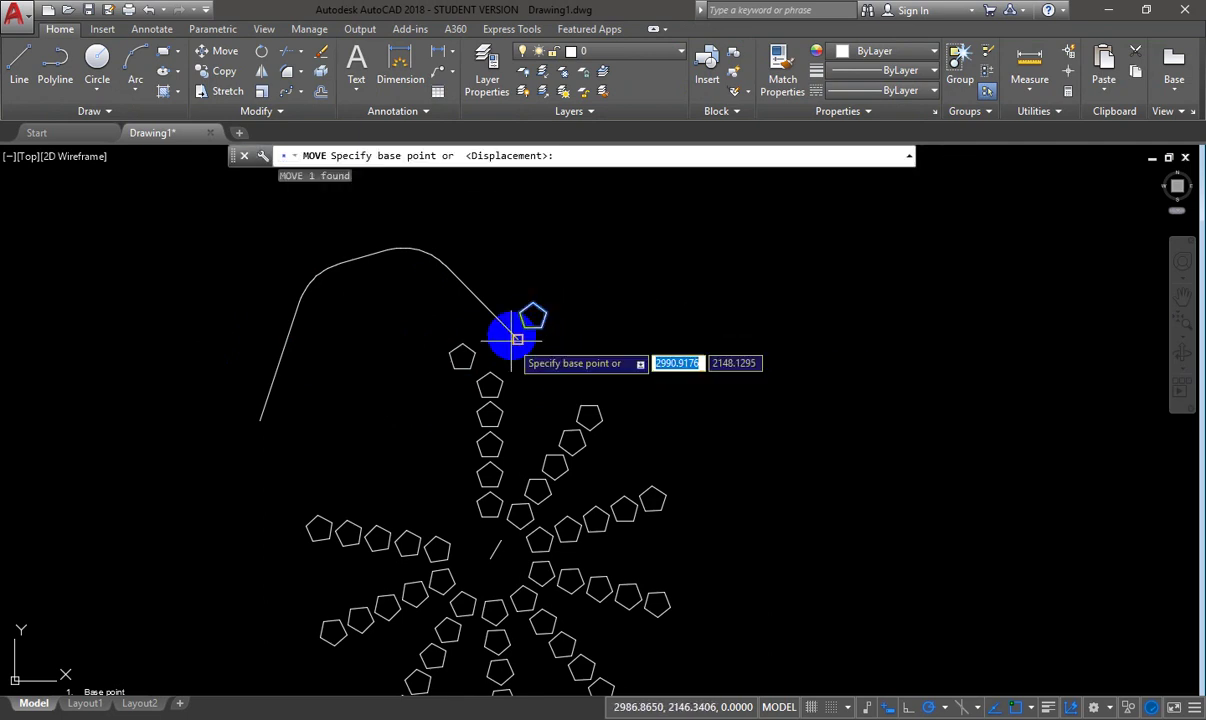
{"action": "left_click", "coordinate": [534, 316]}
{"action": "key", "text": "Escape"}
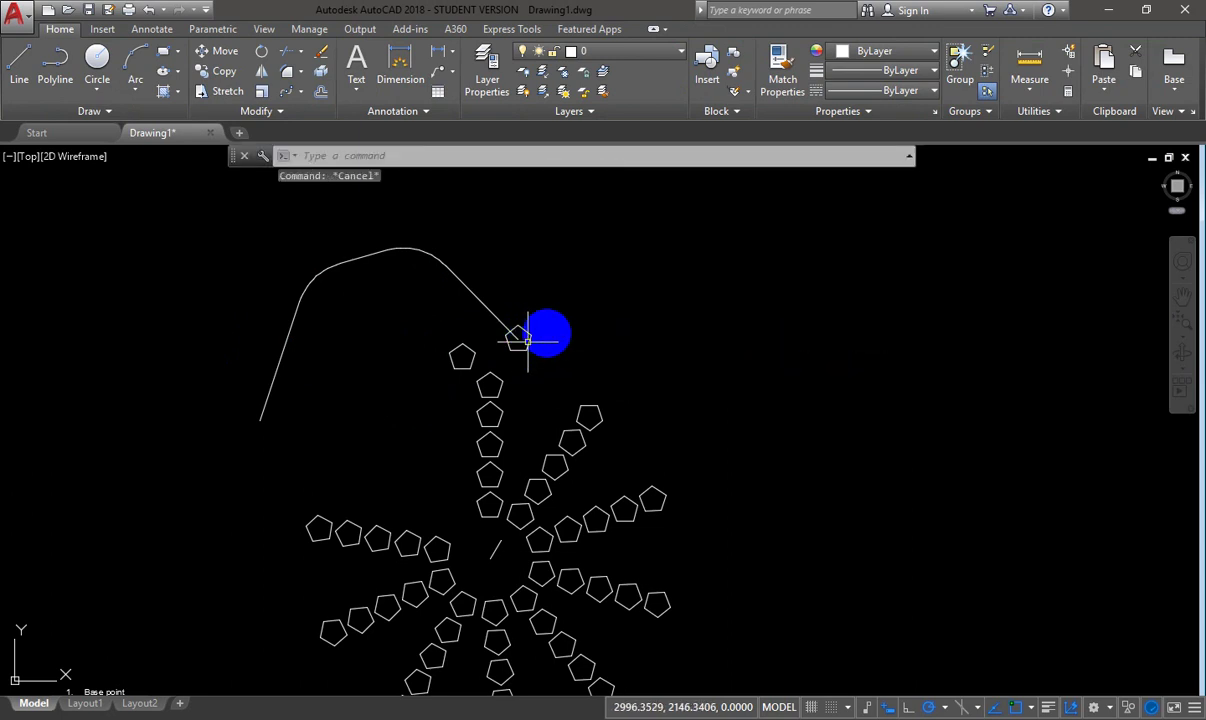
- Create a path array of the pentagon on the polyline's end along the polyline, with a spacing of 20 between items
{"action": "scroll", "coordinate": [519, 337], "scroll_direction": "up", "scroll_amount": 2}
{"action": "middle_click_drag", "start_coordinate": [536, 348], "coordinate": [645, 384]}
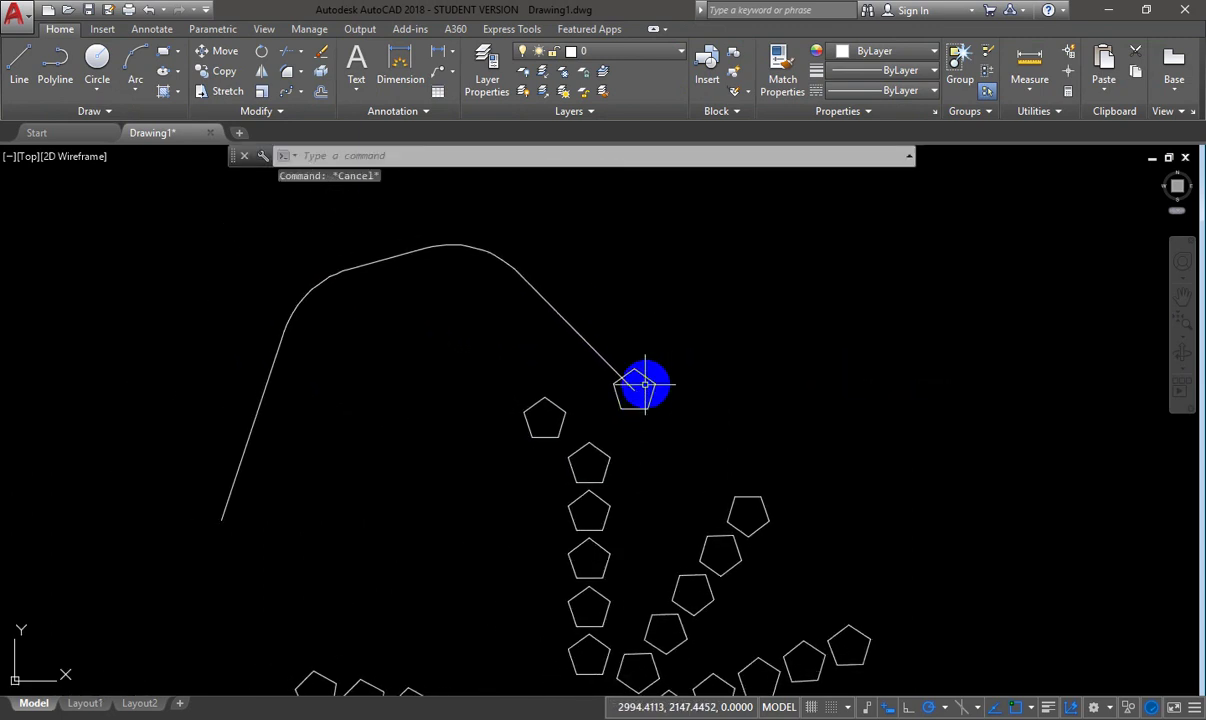
{"action": "left_click", "coordinate": [646, 380]}
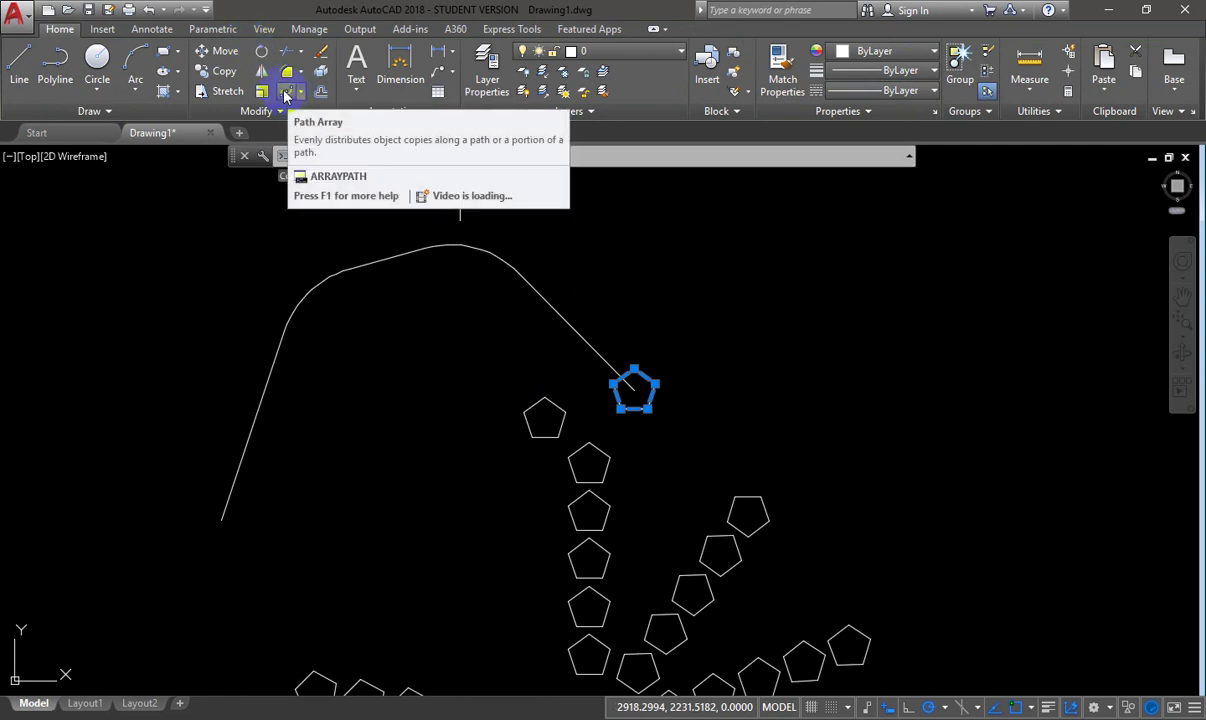
{"action": "left_click", "coordinate": [285, 93]}
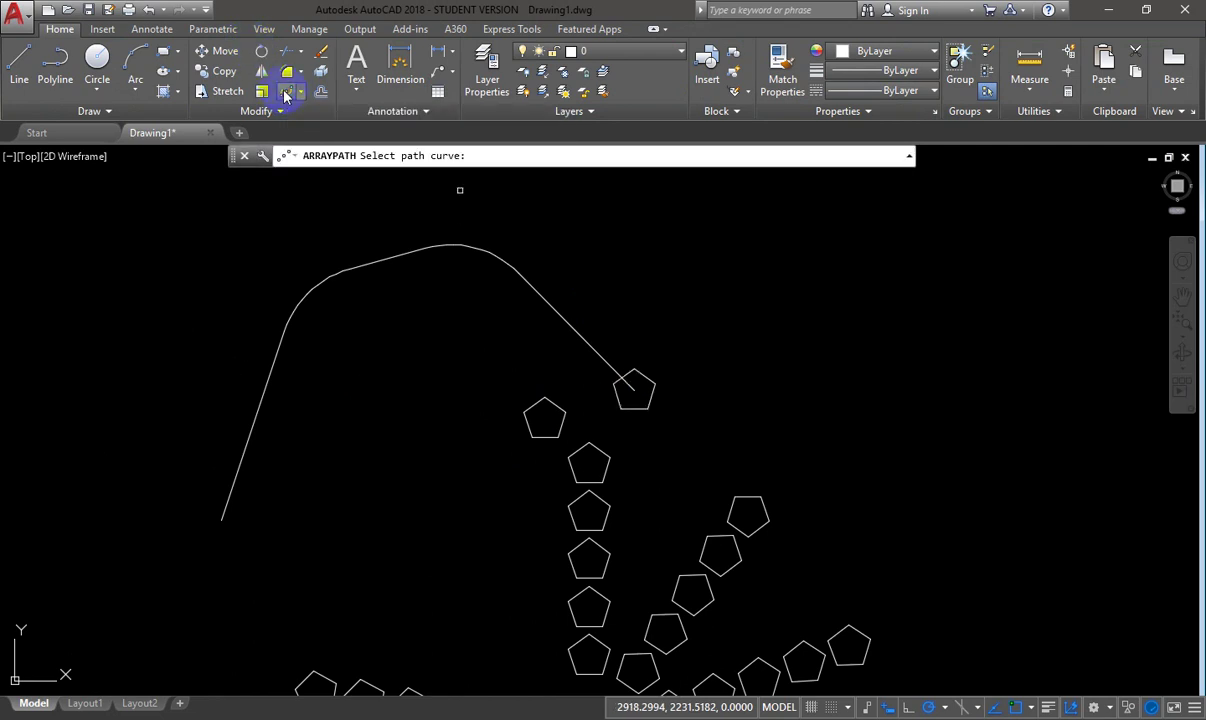
{"action": "left_click", "coordinate": [485, 249]}
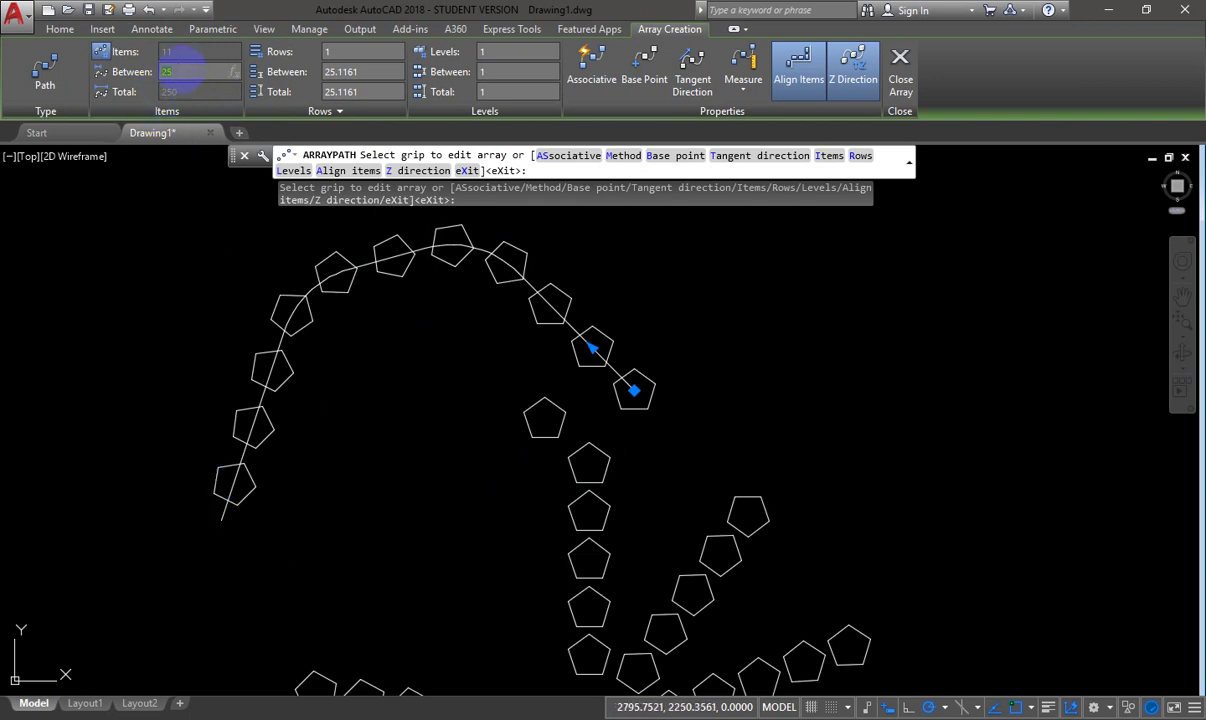
{"action": "key", "text": "Return"}
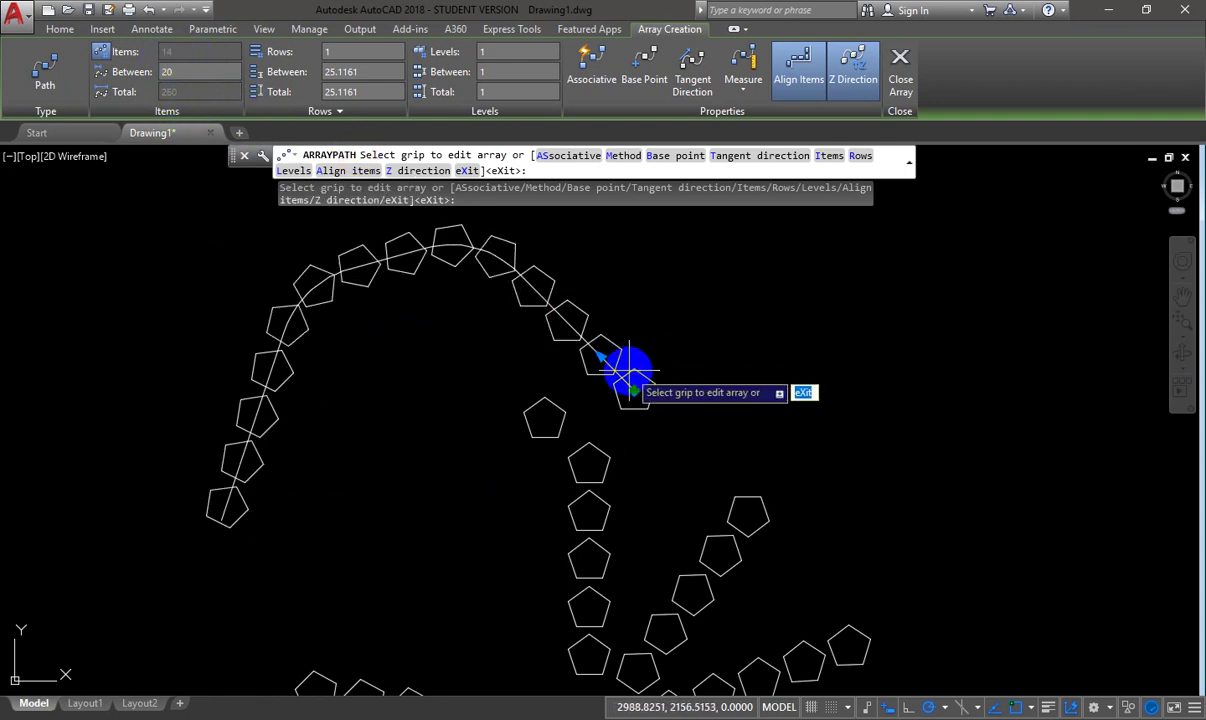
- Give the path array 4 rows and stretch the row spacing to about -30 so the rows fan outside the arch
{"action": "scroll", "coordinate": [629, 372], "scroll_direction": "down", "scroll_amount": 3}
{"action": "middle_click_drag", "start_coordinate": [622, 369], "coordinate": [618, 471]}
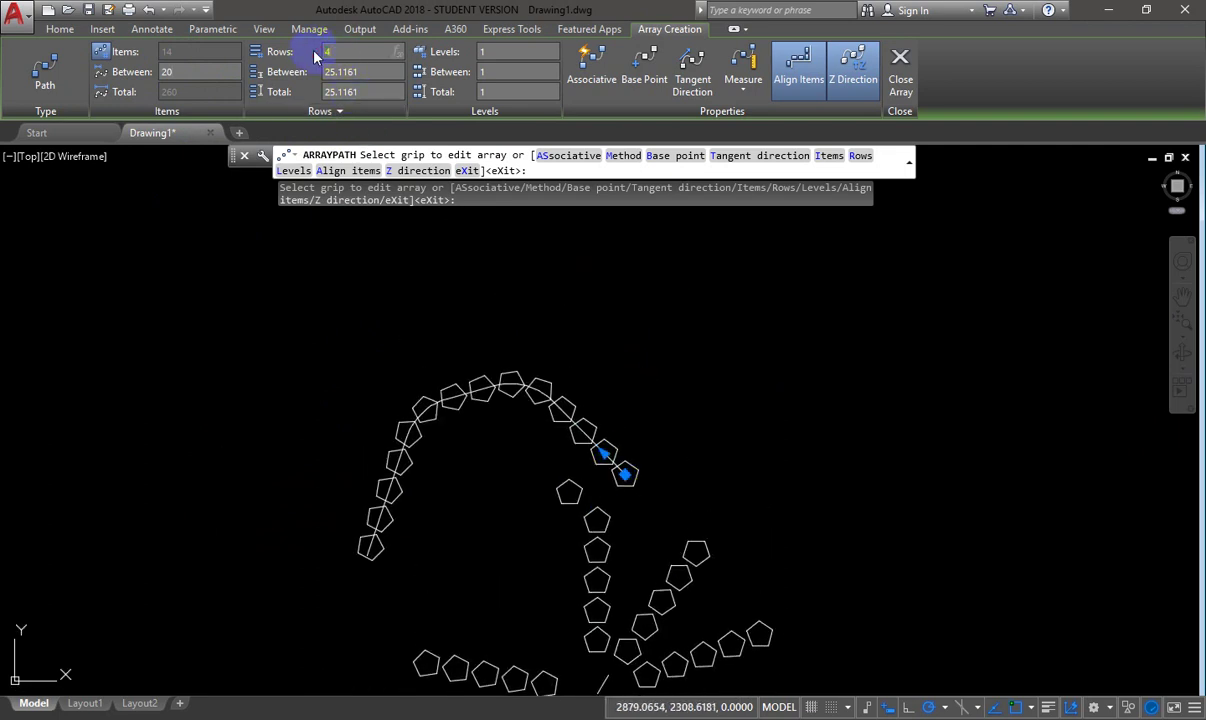
{"action": "key", "text": "Return"}
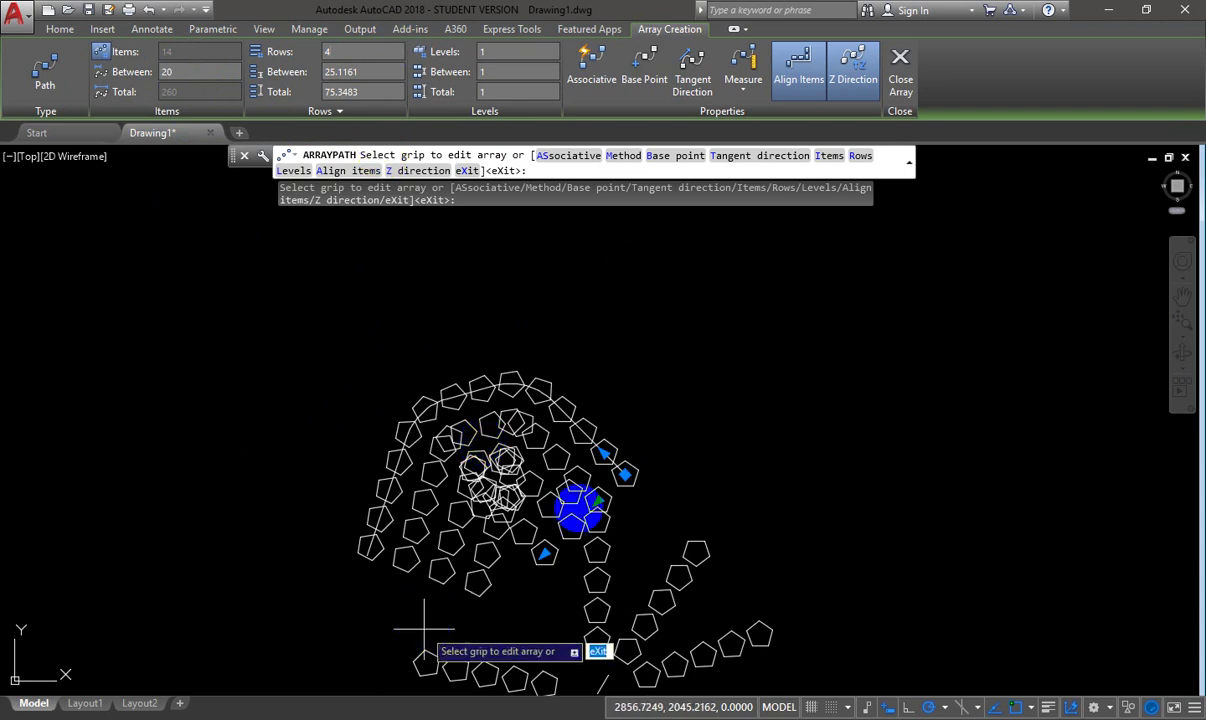
{"action": "left_click", "coordinate": [597, 499]}
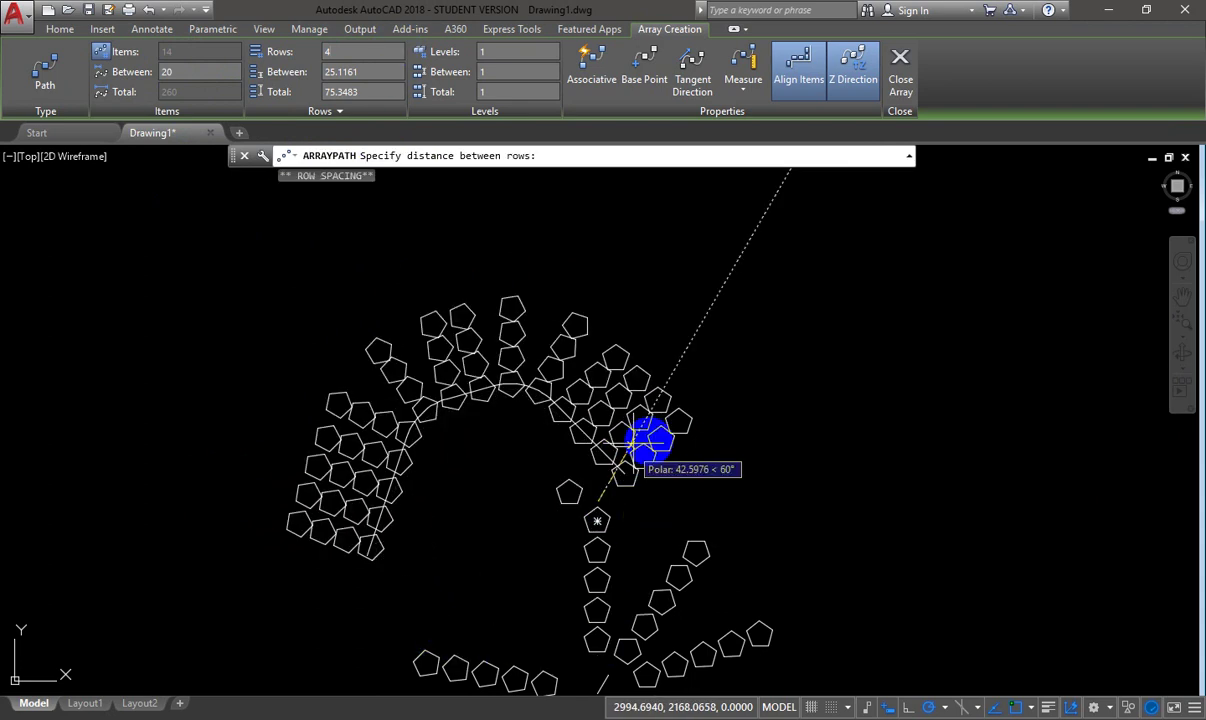
{"action": "left_click", "coordinate": [655, 440]}
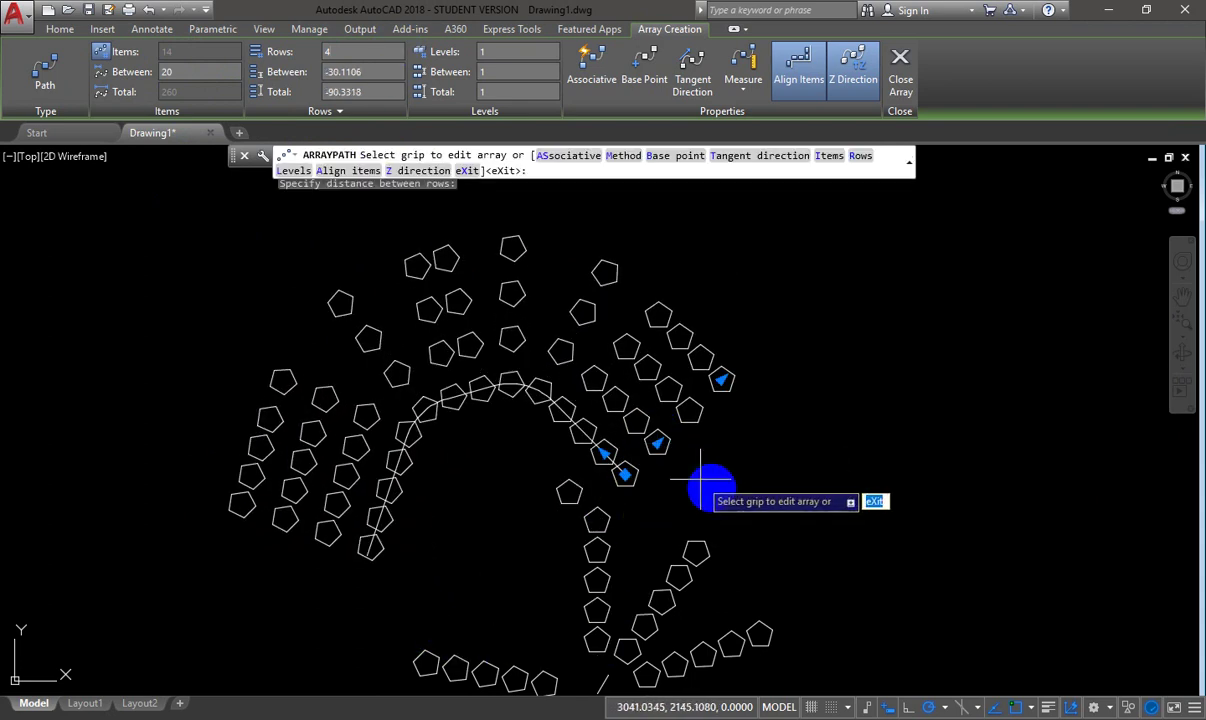
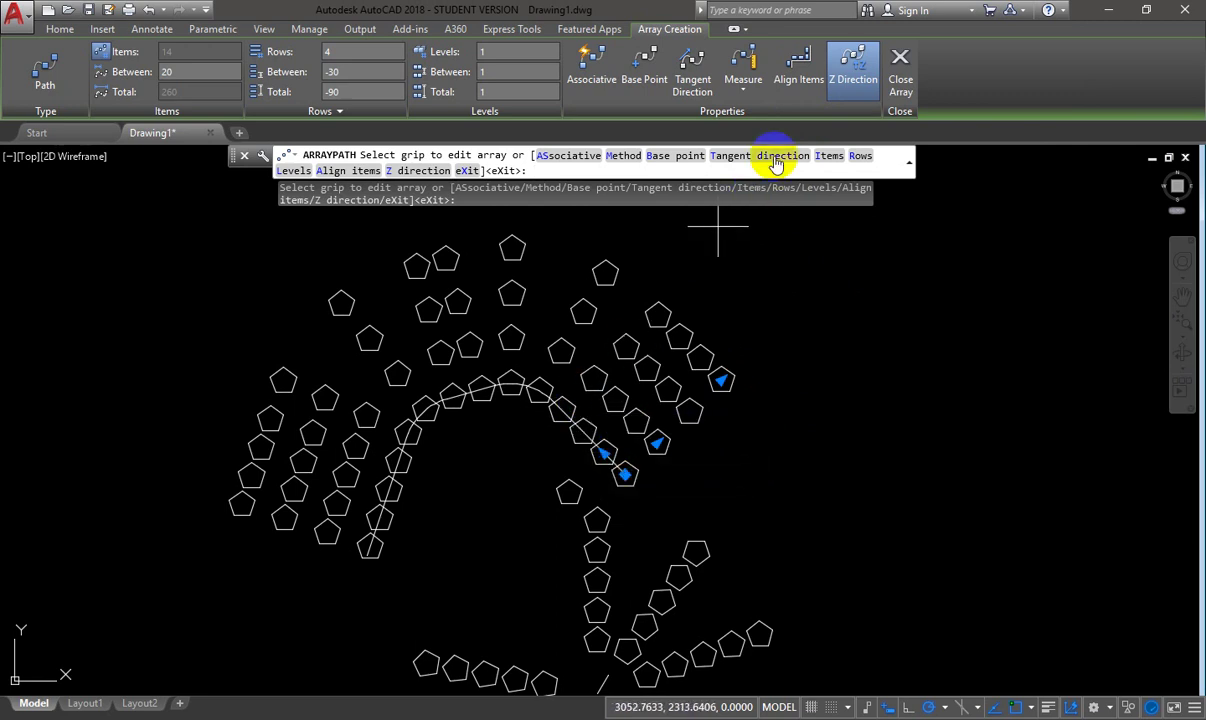
- Compare the path array with Align Items on and off, and finish the array with it off
{"action": "left_click", "coordinate": [805, 78]}
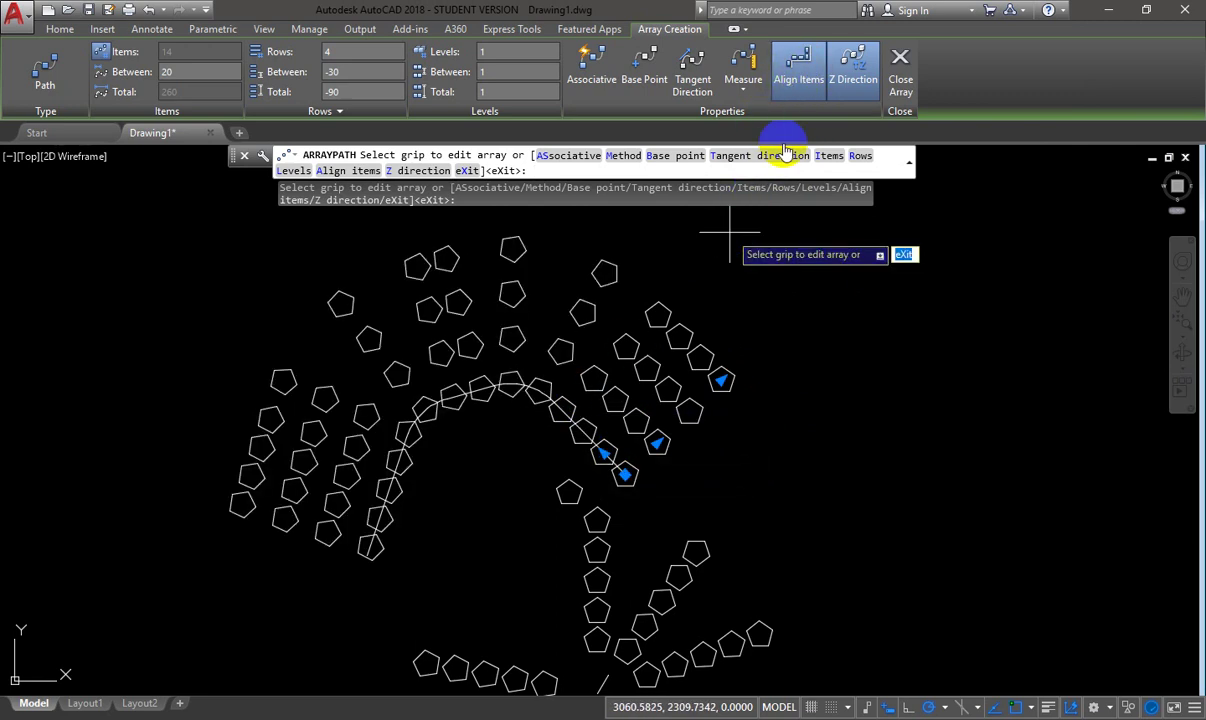
{"action": "left_click", "coordinate": [795, 85]}
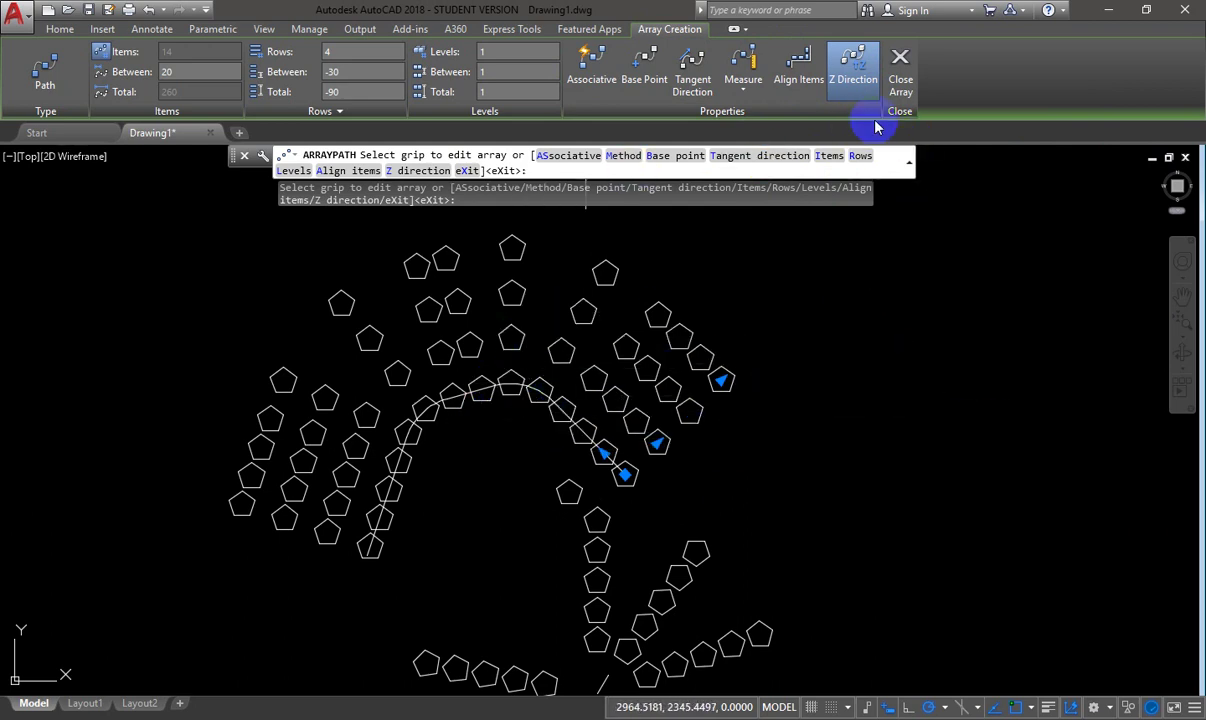
{"action": "left_click", "coordinate": [898, 65]}
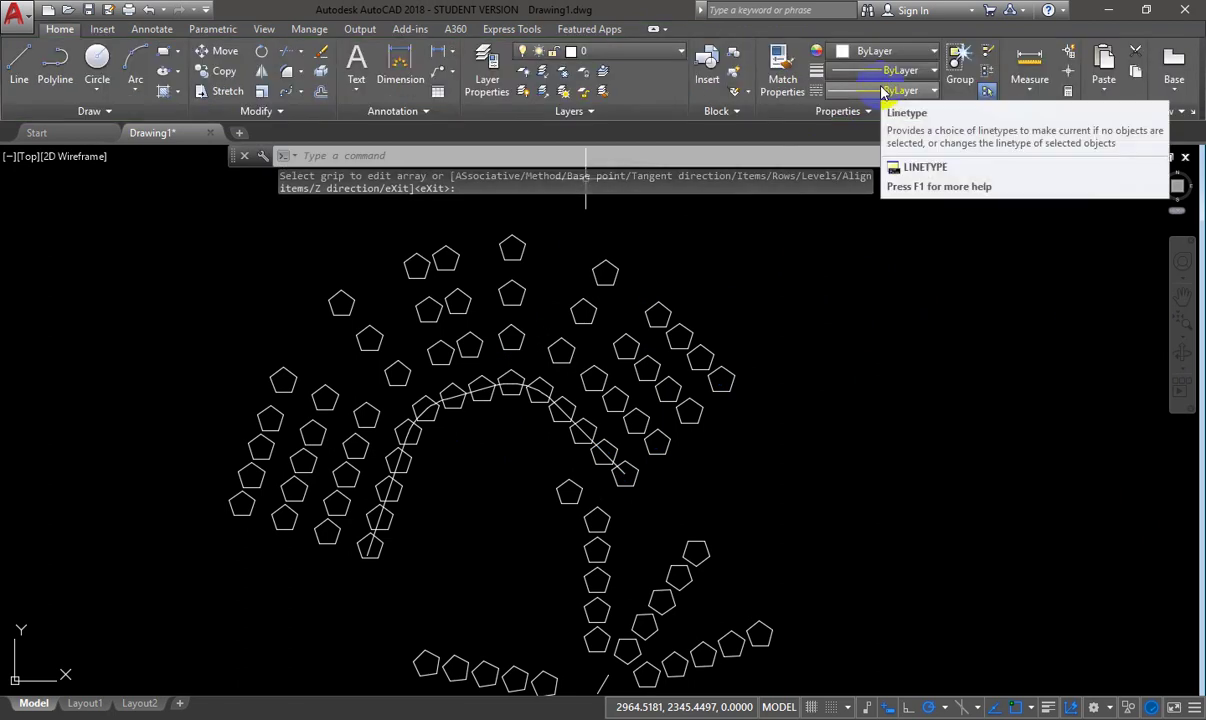
- Undo the path array of pentagons along the filleted polyline
{"action": "left_click", "coordinate": [606, 285]}
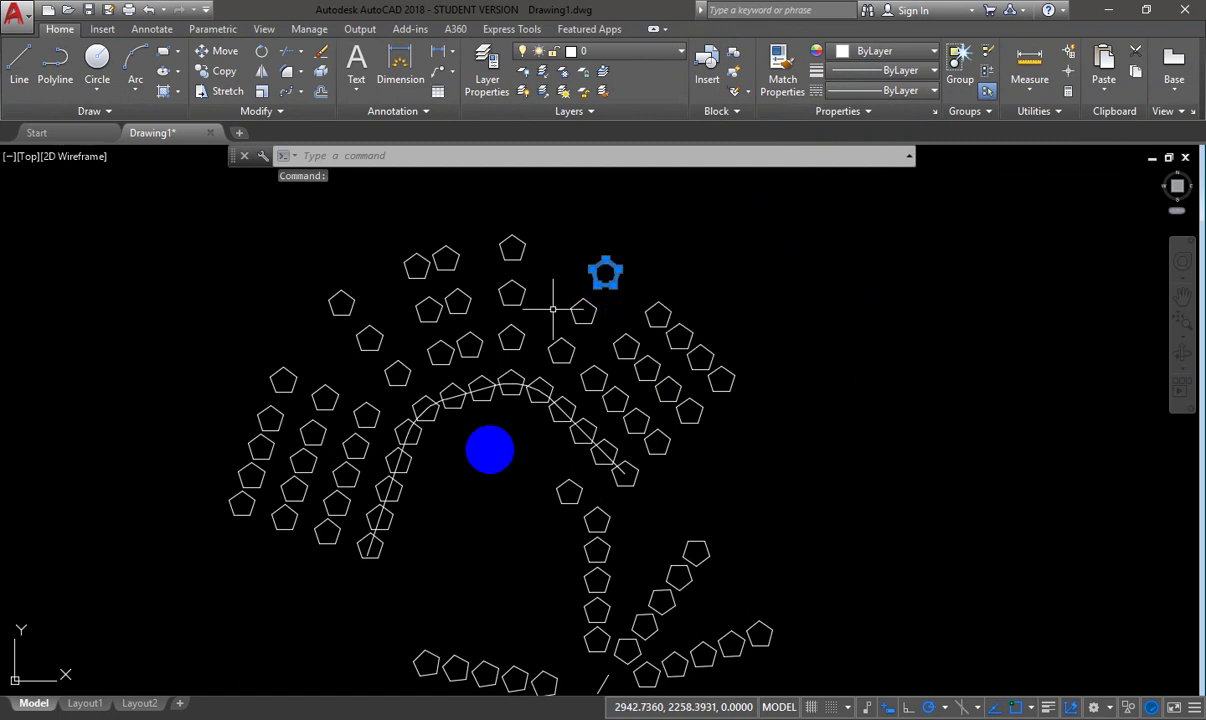
{"action": "key", "text": "Escape"}
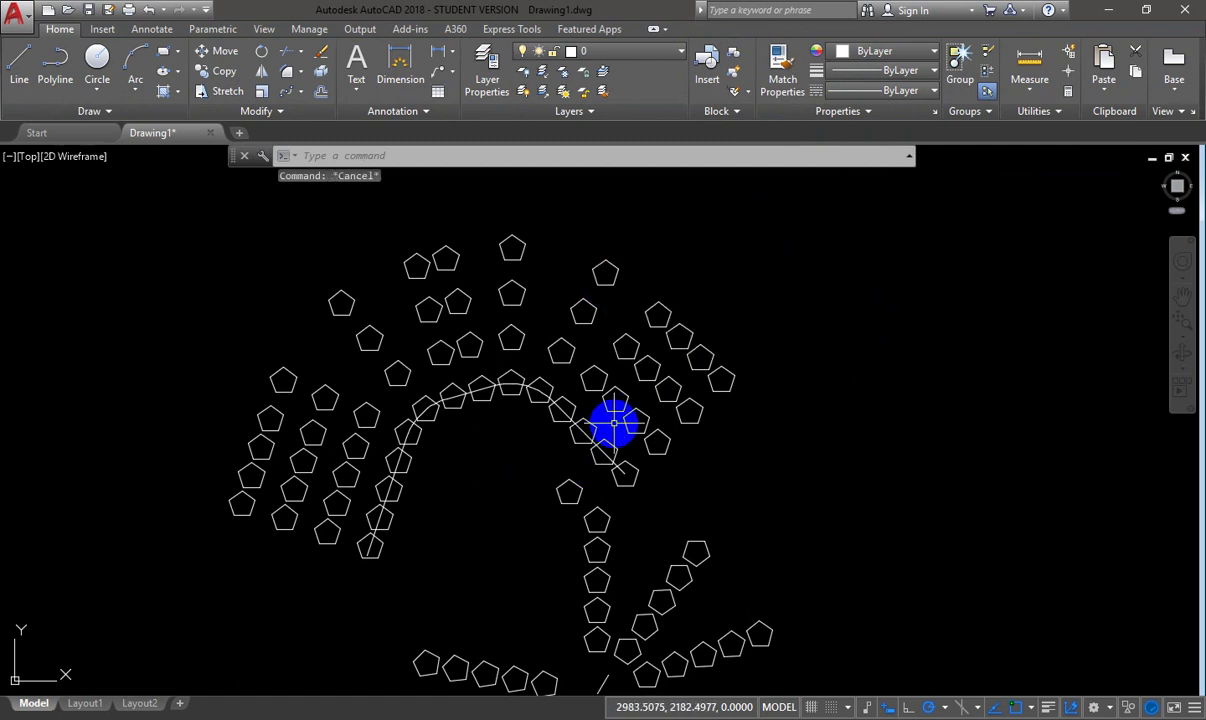
{"action": "key", "text": "ctrl+z"}
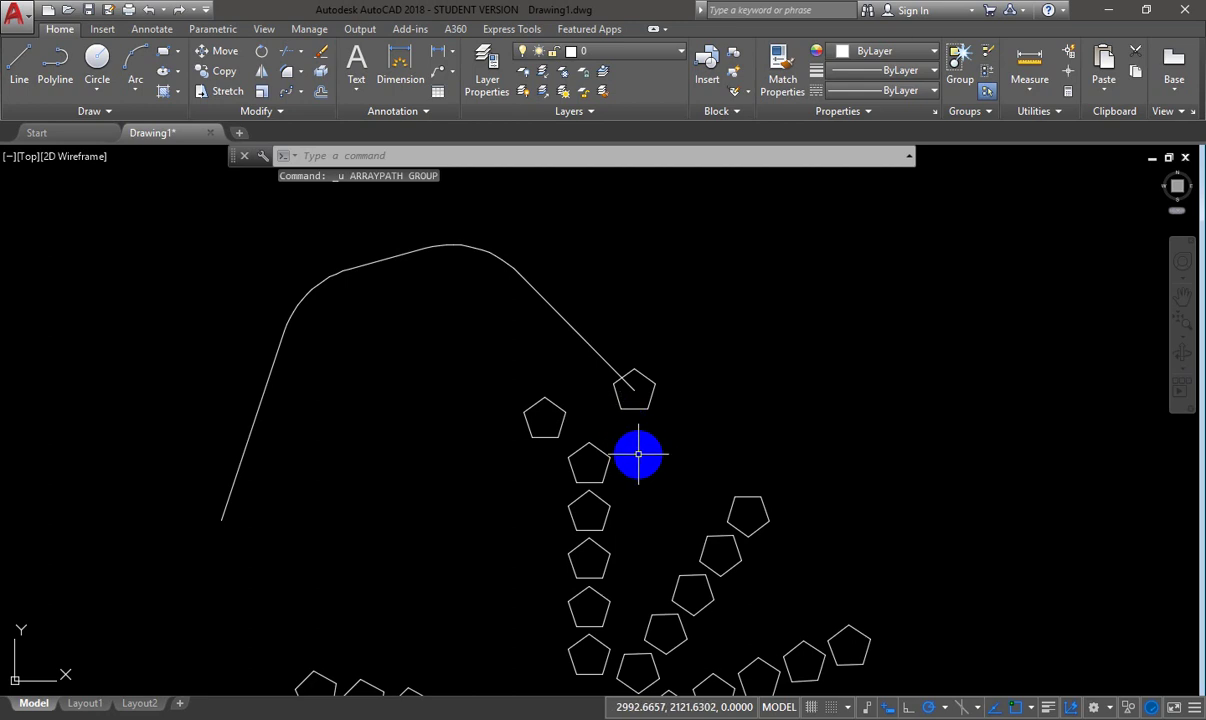
- Select the rectangular array of rectangles to examine its column and row settings, and deselect it again
{"action": "scroll", "coordinate": [649, 455], "scroll_direction": "down", "scroll_amount": 4}
{"action": "scroll", "coordinate": [650, 458], "scroll_direction": "up", "scroll_amount": 2}
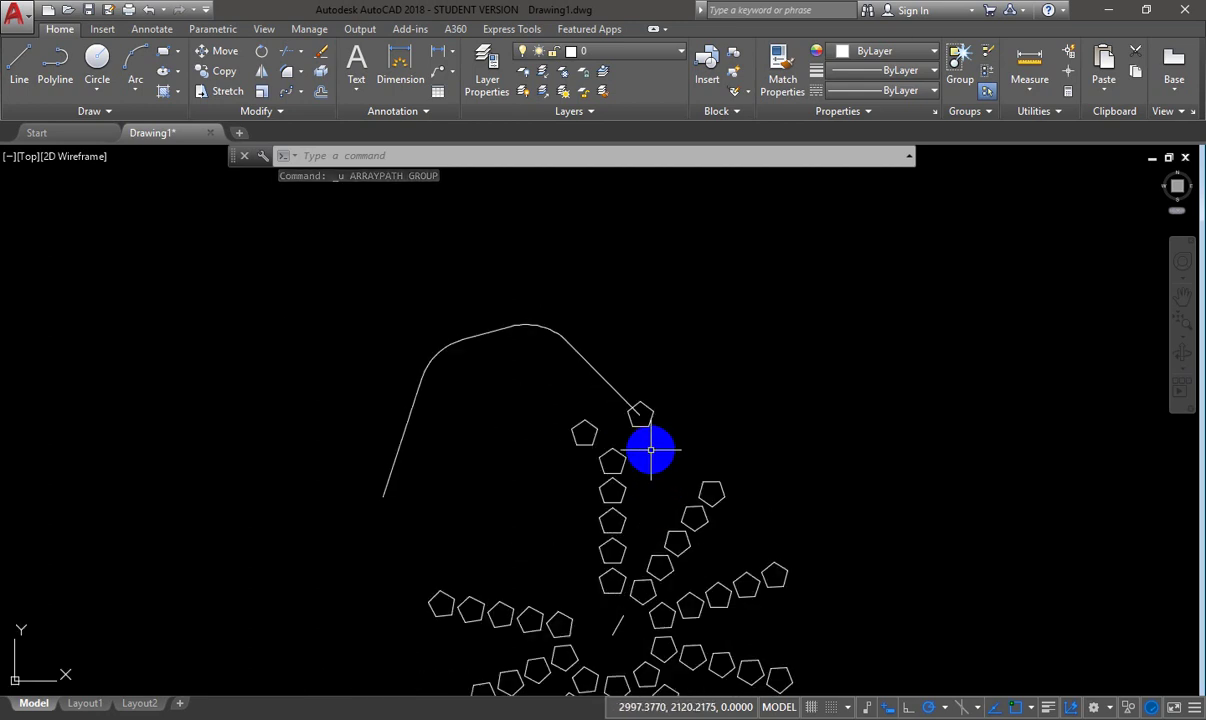
{"action": "scroll", "coordinate": [649, 452], "scroll_direction": "down", "scroll_amount": 3}
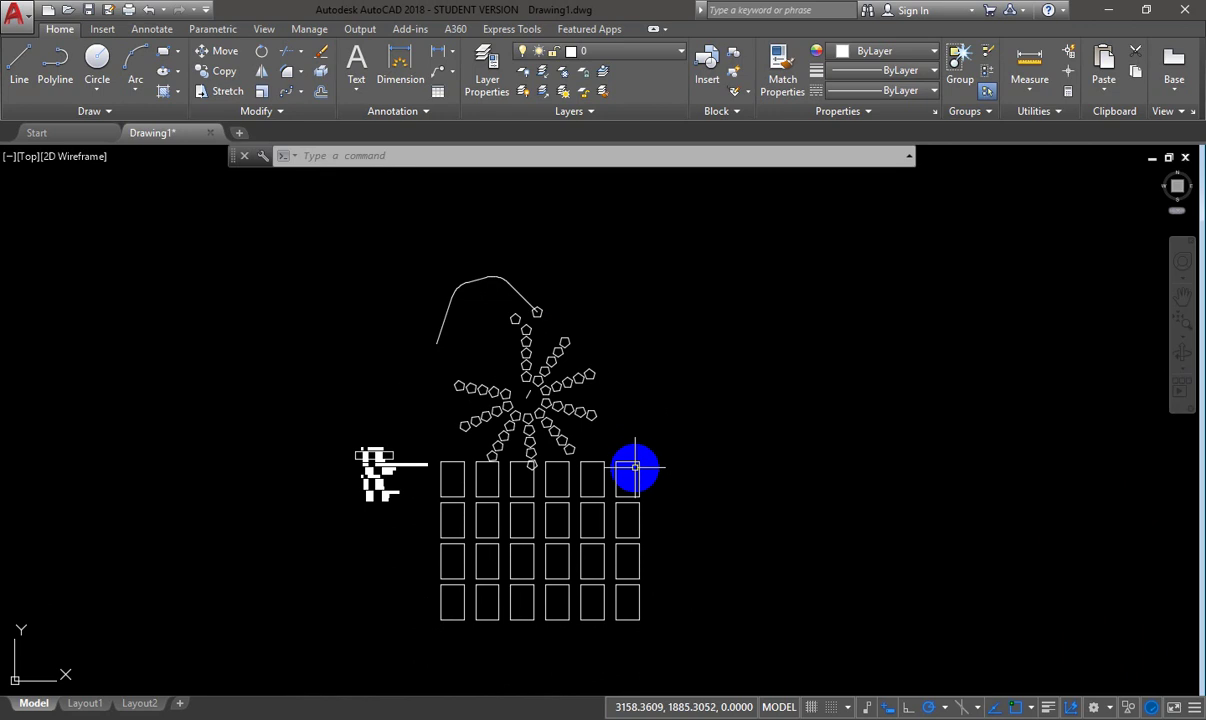
{"action": "left_click", "coordinate": [627, 458]}
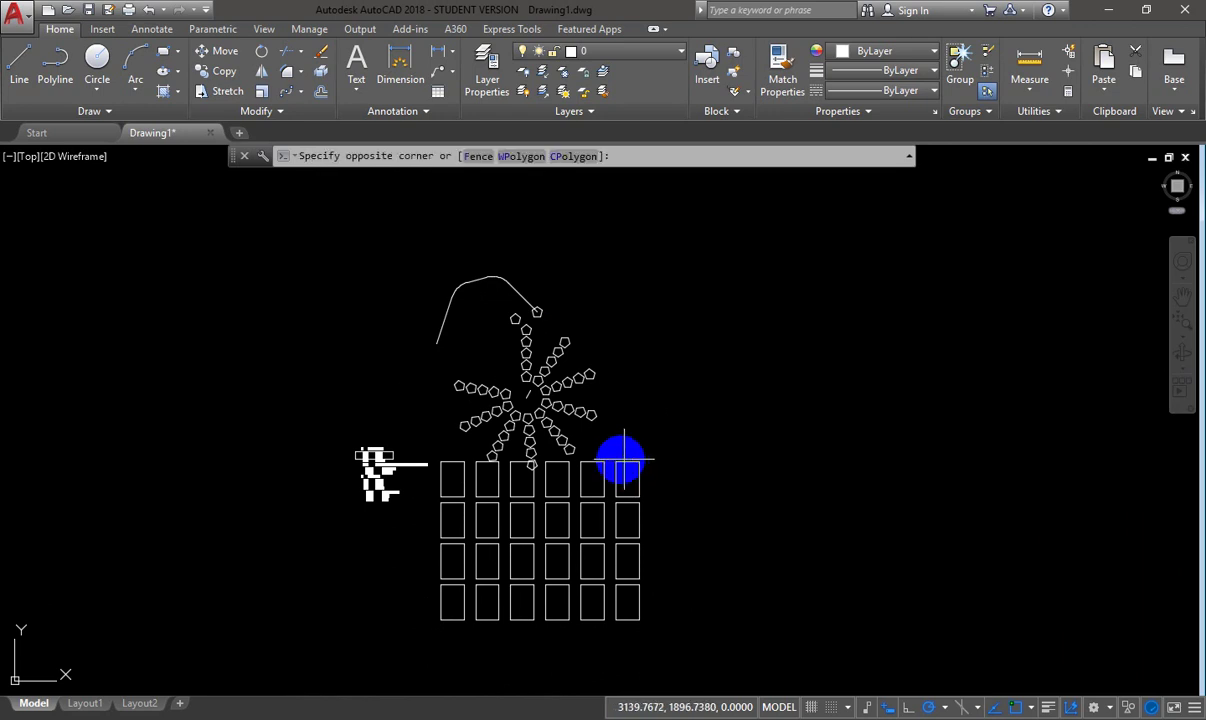
{"action": "left_click", "coordinate": [635, 488]}
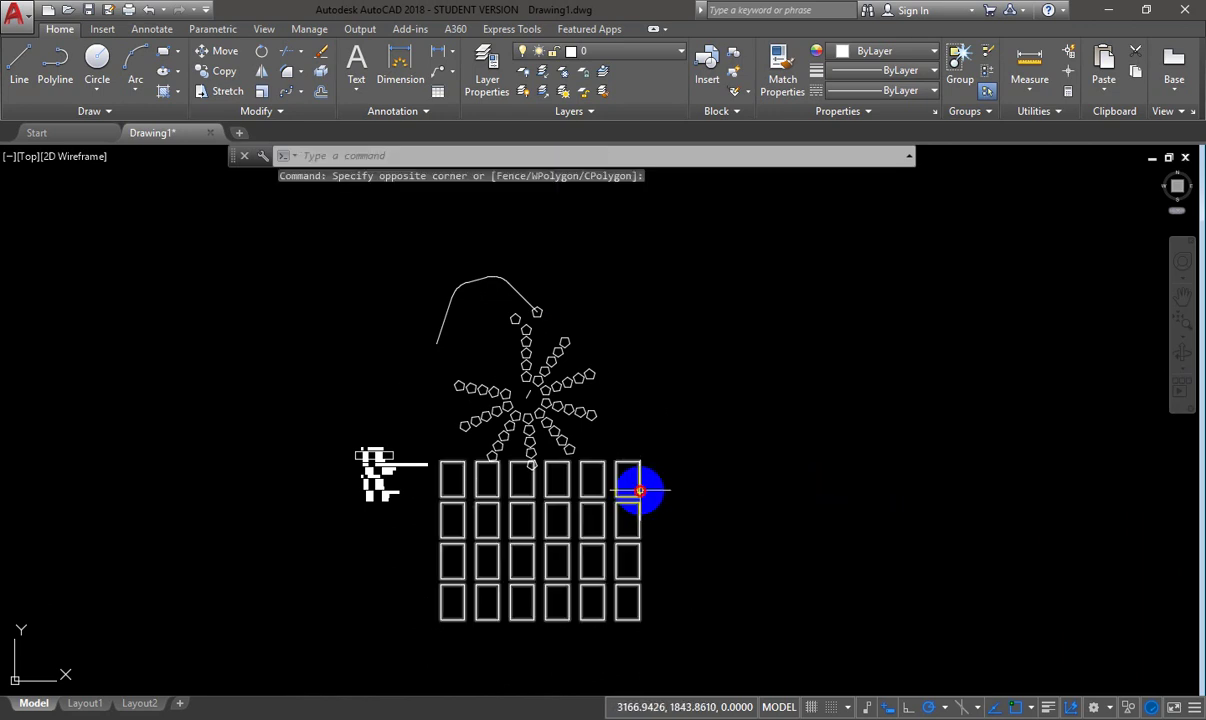
{"action": "left_click", "coordinate": [581, 505]}
{"action": "scroll", "coordinate": [563, 503], "scroll_direction": "up", "scroll_amount": 3}
{"action": "middle_click_drag", "start_coordinate": [560, 503], "coordinate": [606, 372]}
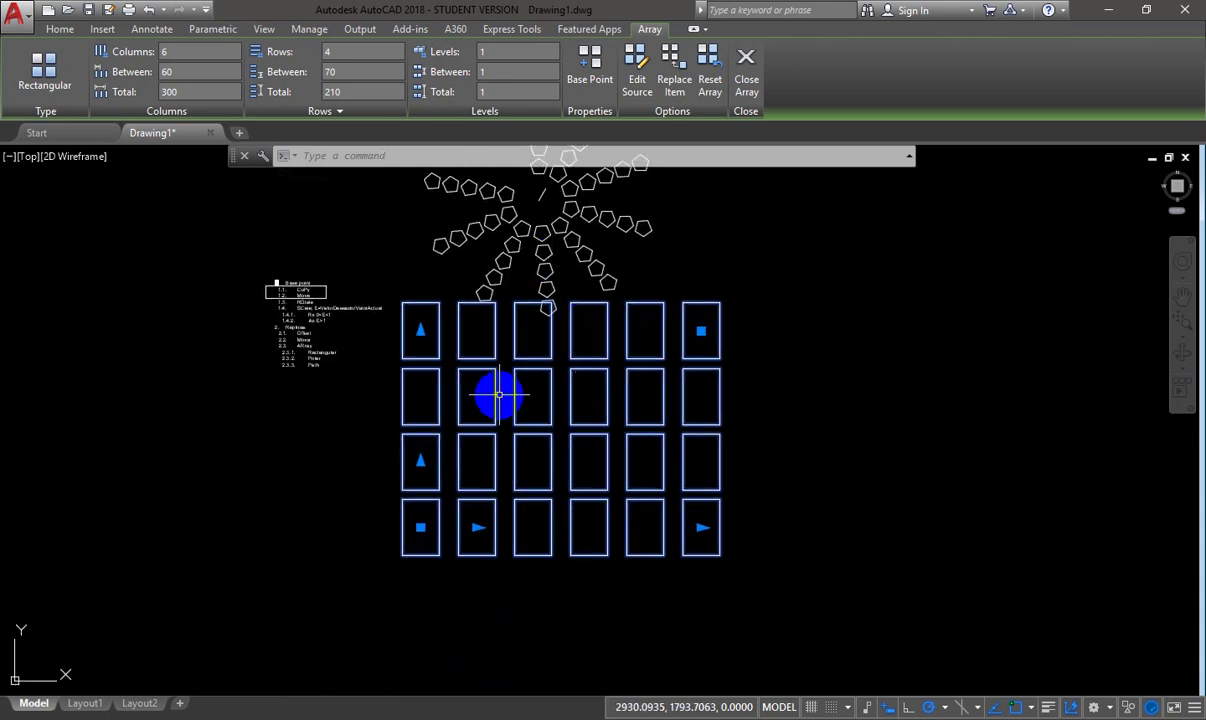
{"action": "key", "text": "Escape"}
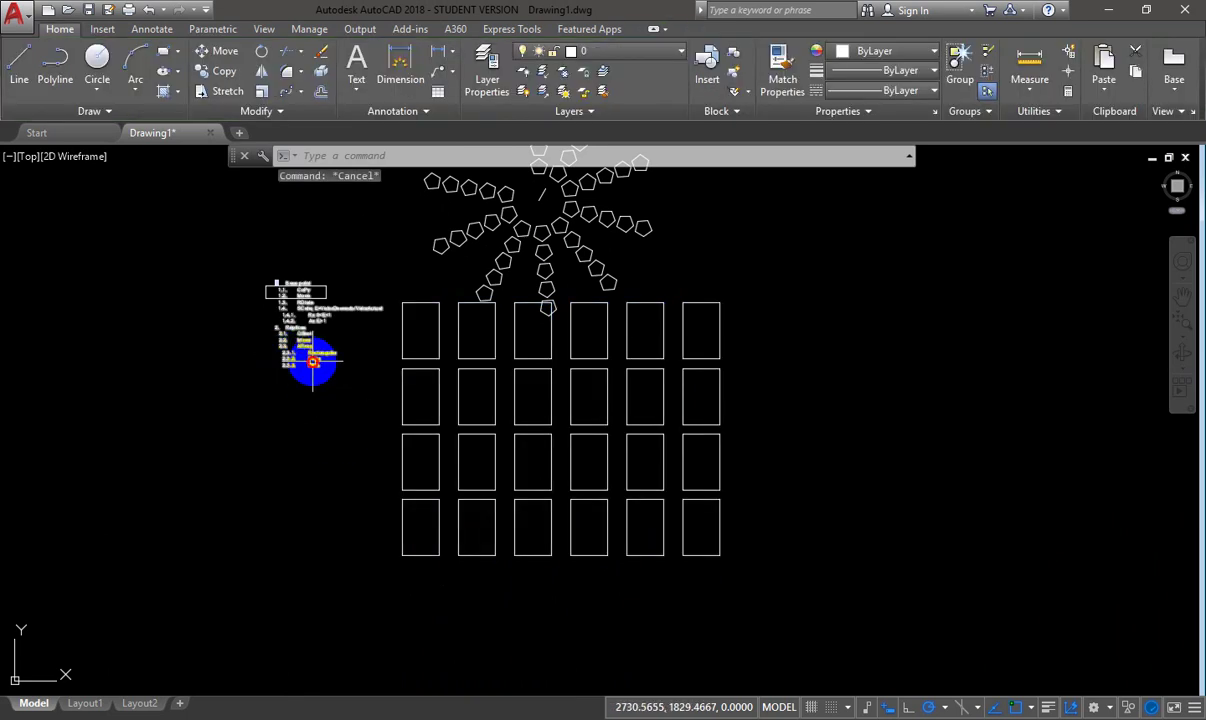
- Extend the numbered notes text with item 3 "Frontera" and its sub-items "TRim" and "EXtend"
{"action": "double_click", "coordinate": [312, 360]}
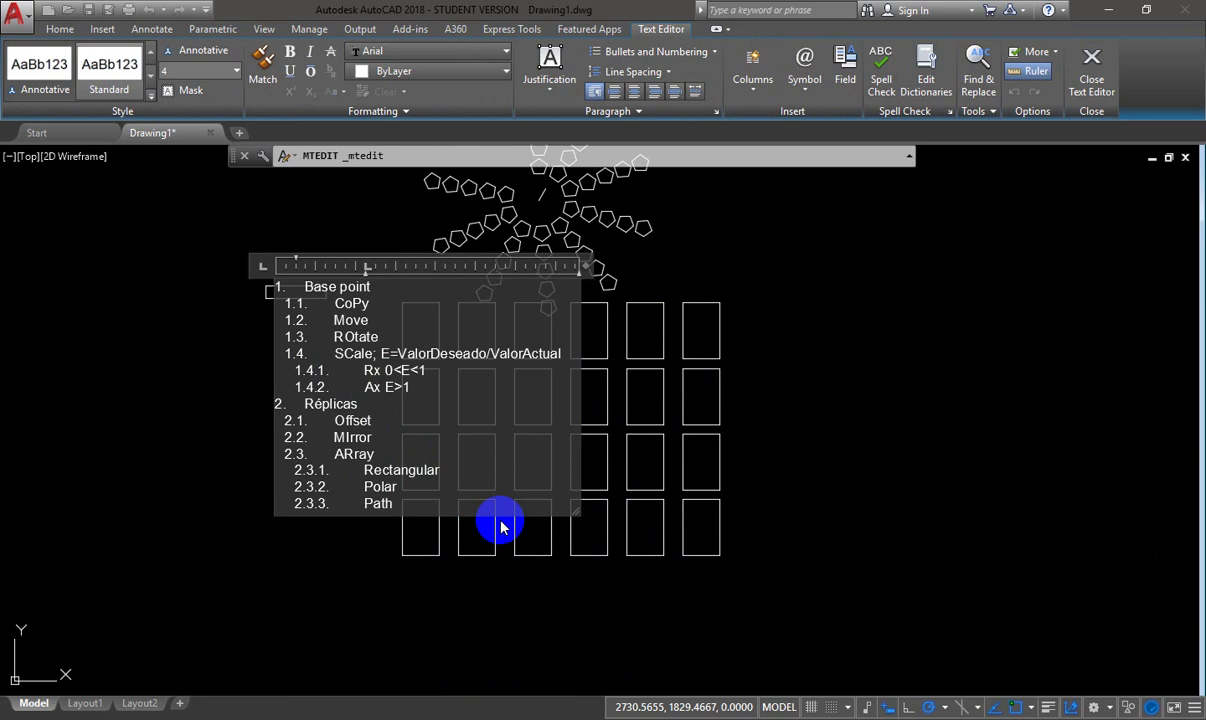
{"action": "key", "text": "Return"}
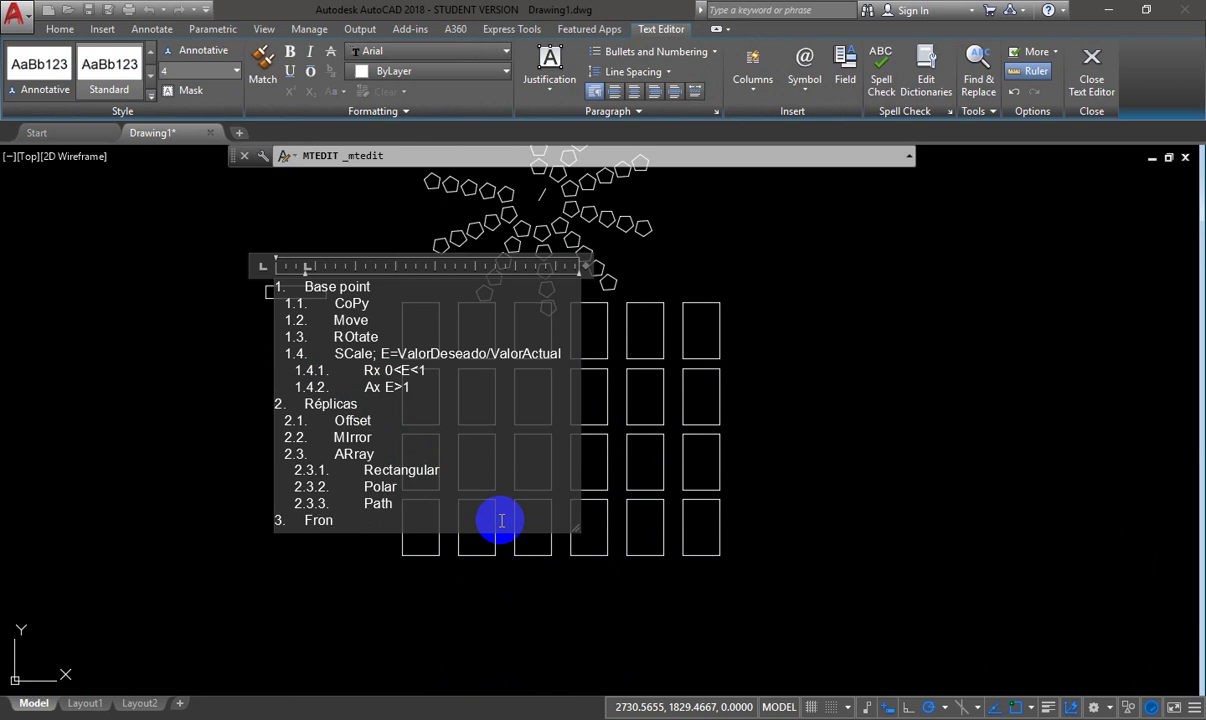
{"action": "key", "text": "Return"}
{"action": "key", "text": "Tab"}
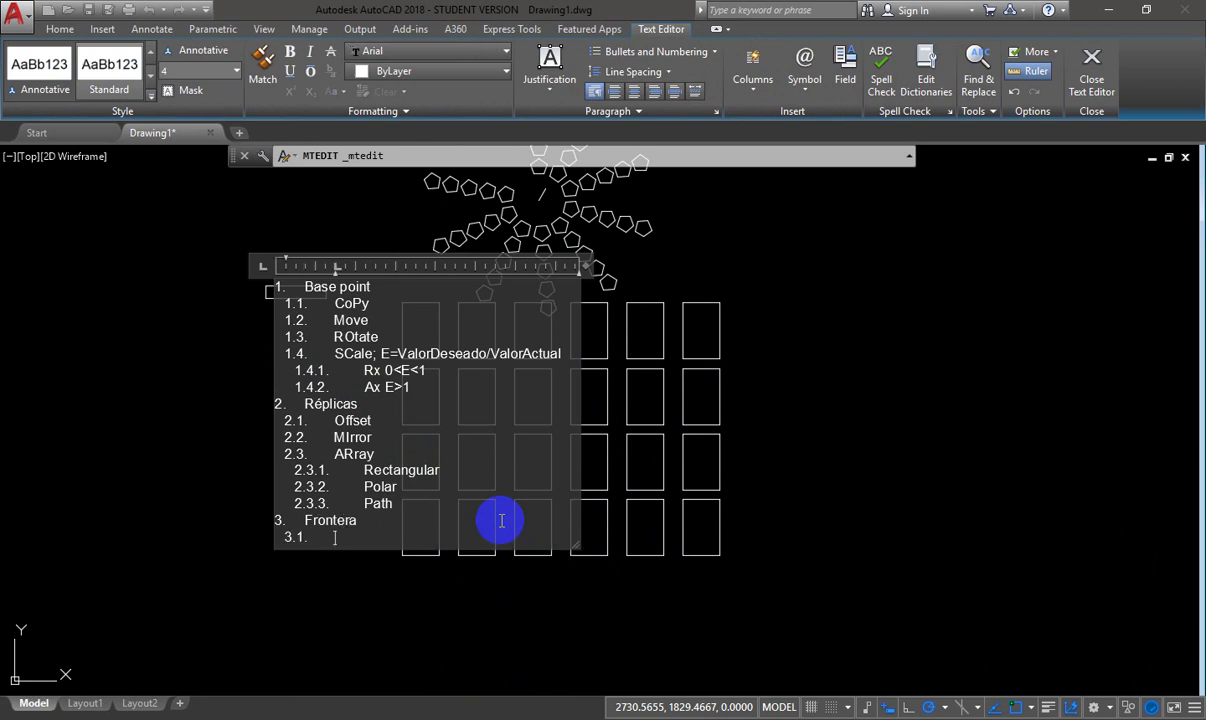
{"action": "type", "text": "TRim"}
{"action": "key", "text": "Return"}
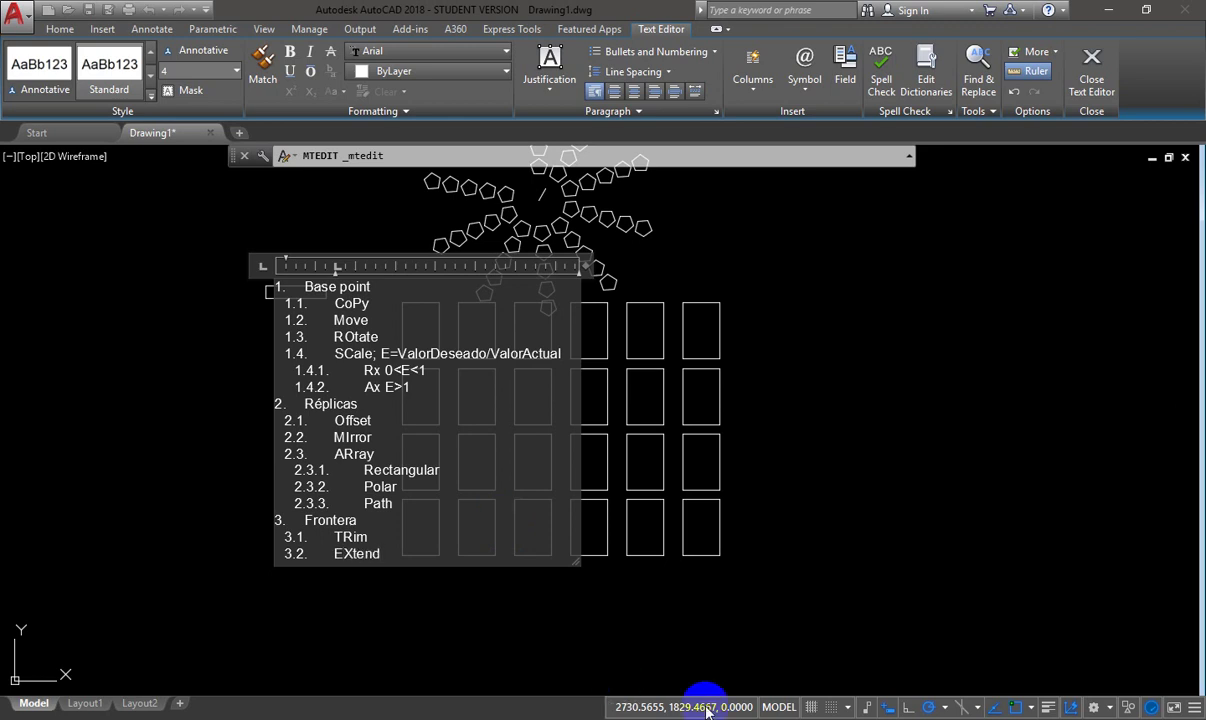
{"action": "left_click", "coordinate": [778, 439]}
- Draw a large, slightly tilted pentagon inscribed in a circle in the empty area below the notes text
{"action": "scroll", "coordinate": [321, 366], "scroll_direction": "up", "scroll_amount": 1}
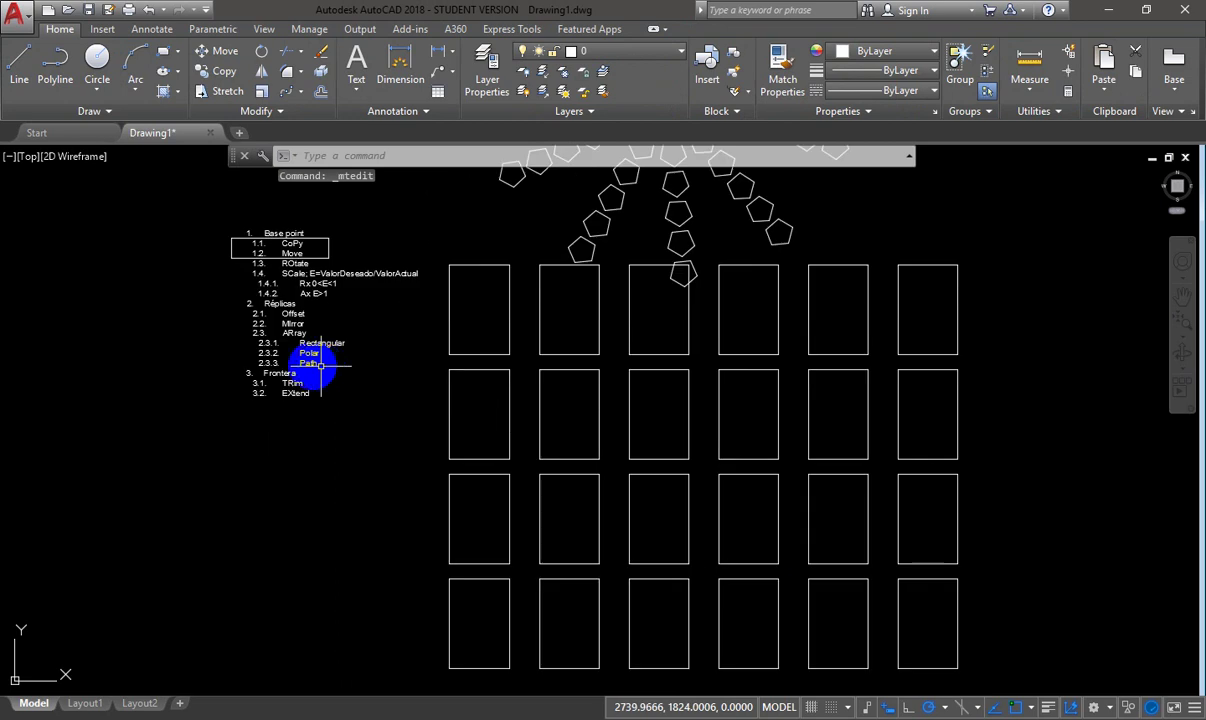
{"action": "mouse_move", "coordinate": [320, 366]}
{"action": "middle_mouse_down"}
{"action": "mouse_move", "coordinate": [250, 376]}
{"action": "mouse_move", "coordinate": [417, 374]}
{"action": "middle_mouse_up"}
{"action": "scroll", "coordinate": [263, 396], "scroll_direction": "up", "scroll_amount": 1}
{"action": "scroll", "coordinate": [424, 370], "scroll_direction": "down", "scroll_amount": 2}
{"action": "scroll", "coordinate": [446, 360], "scroll_direction": "up", "scroll_amount": 2}
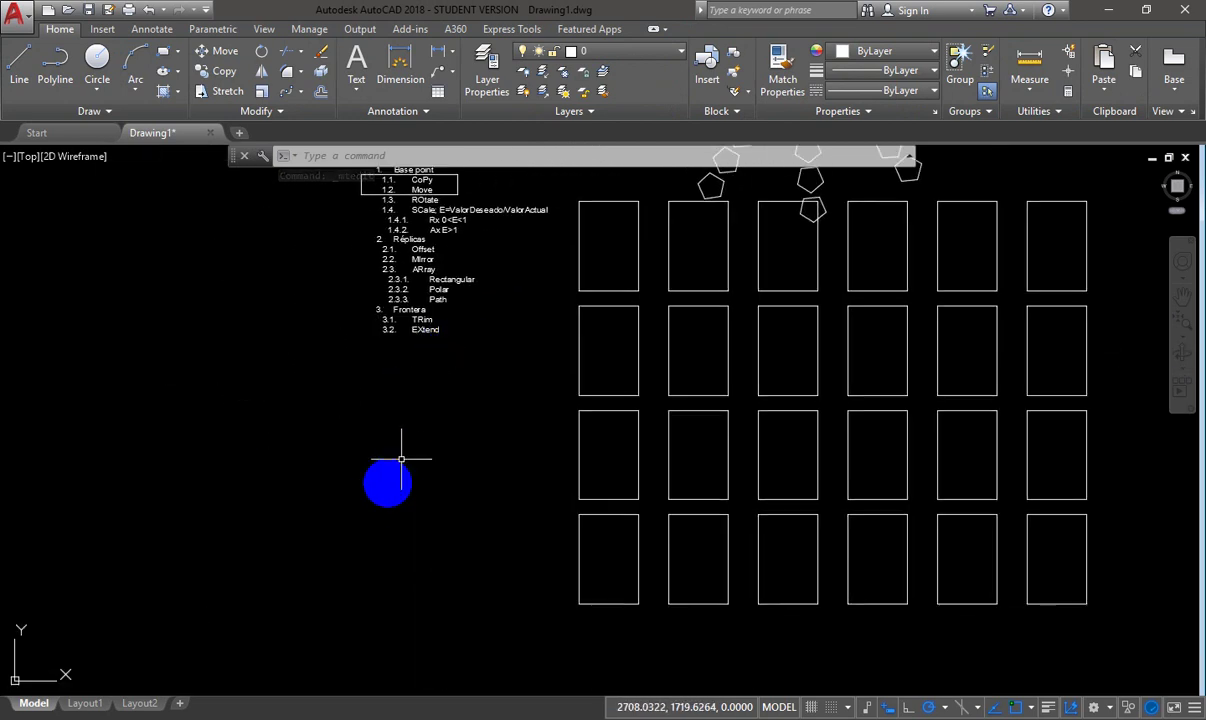
{"action": "double_click", "coordinate": [385, 496]}
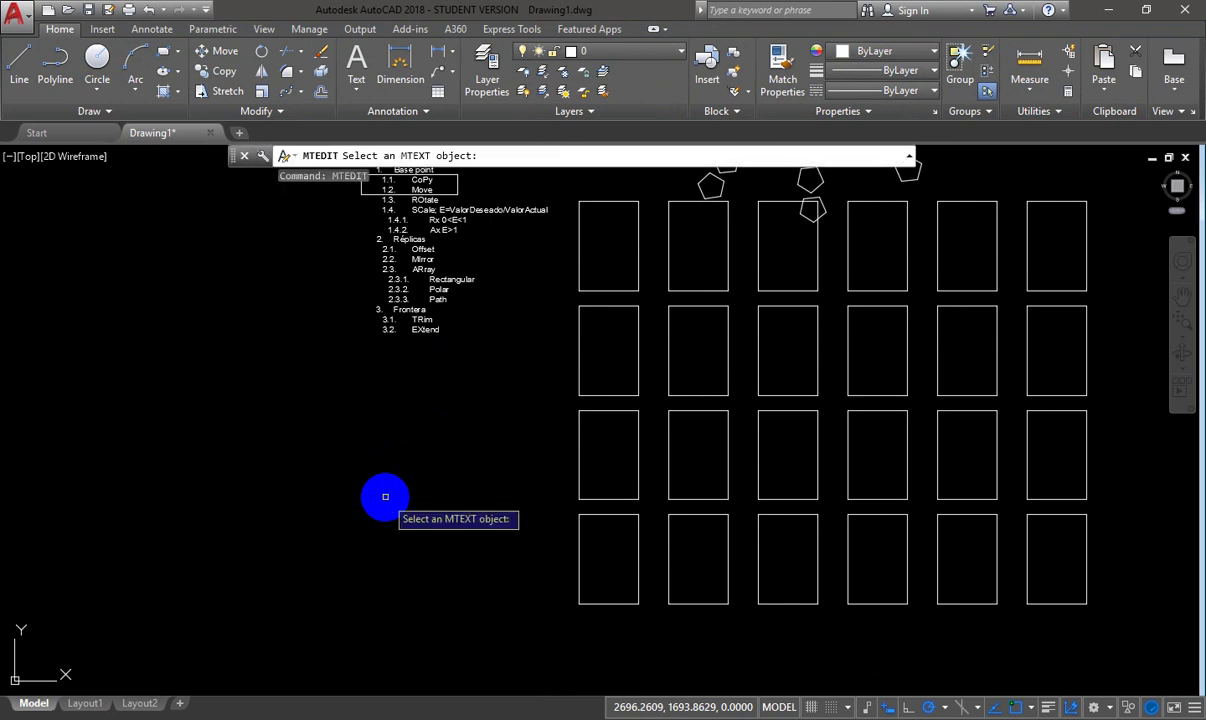
{"action": "key", "text": "Escape"}
{"action": "key", "text": "Return"}
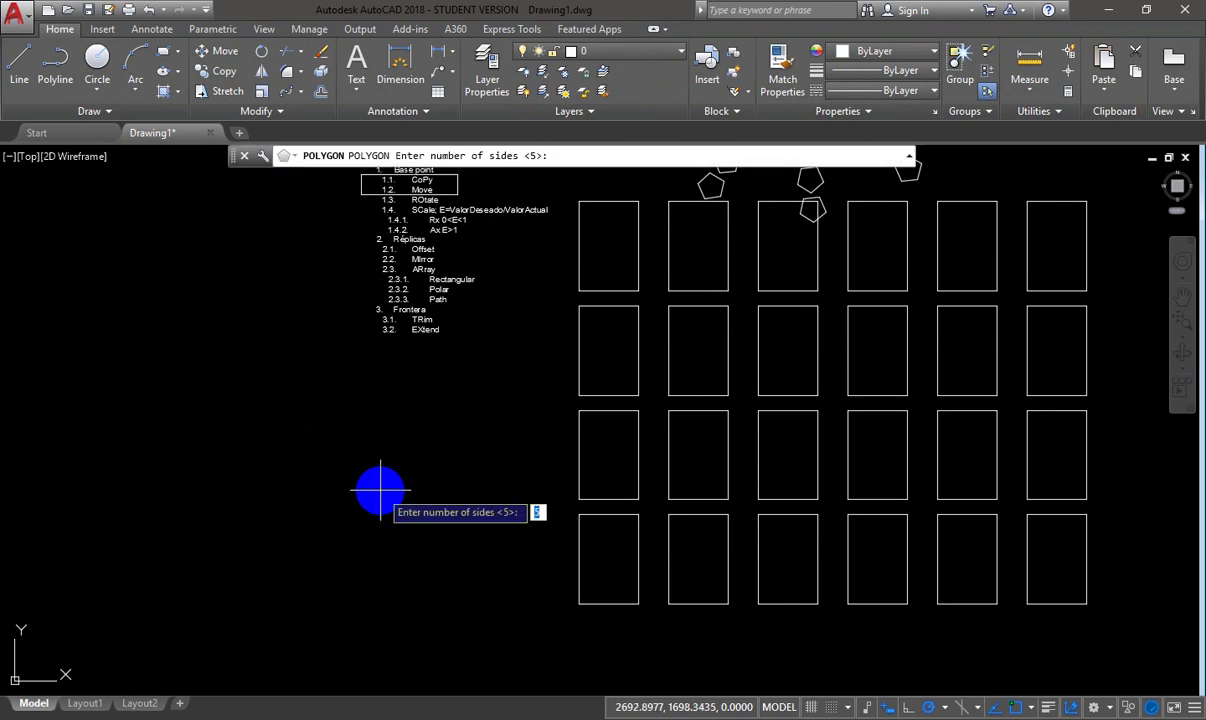
{"action": "key", "text": "Return"}
{"action": "left_click", "coordinate": [366, 479]}
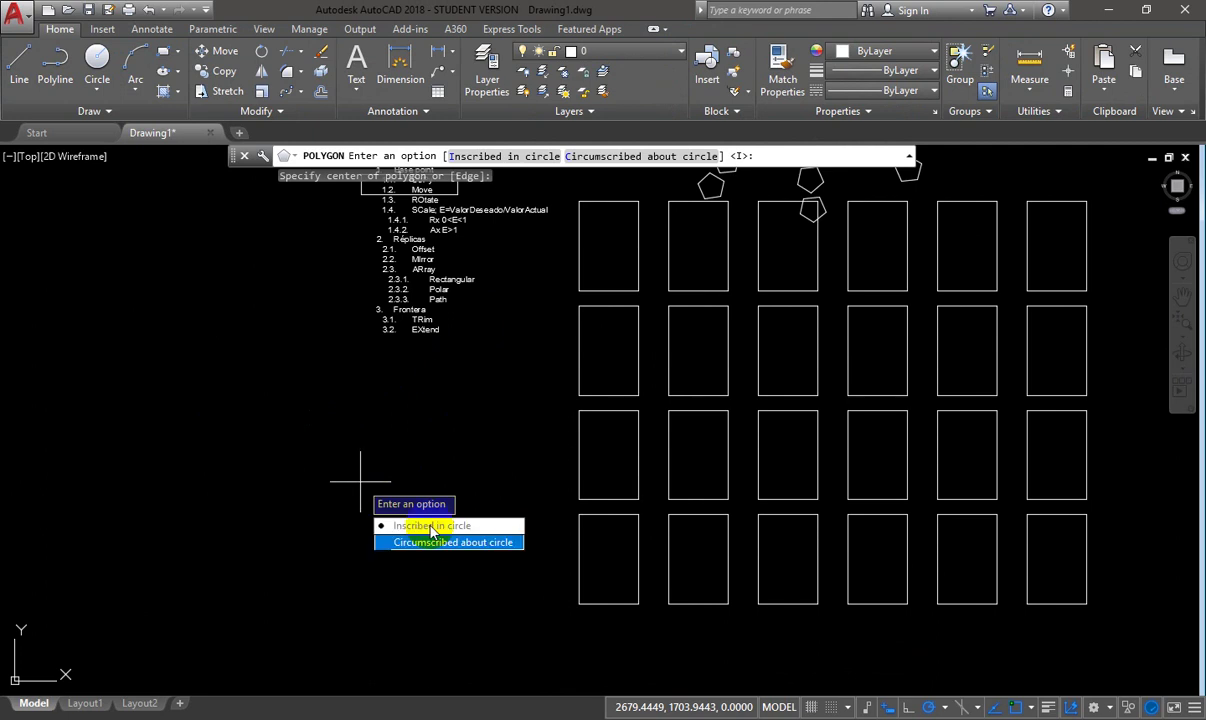
{"action": "left_click", "coordinate": [358, 479]}
{"action": "left_click", "coordinate": [351, 376]}
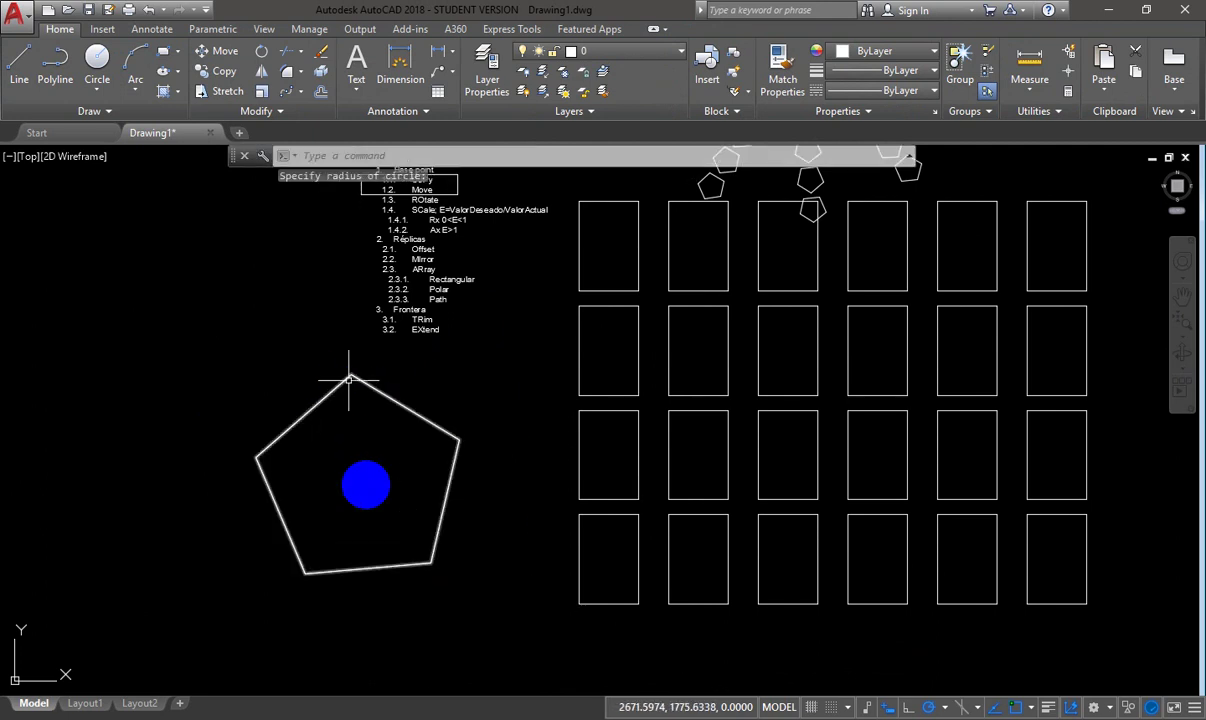
- Draw a slanted line crossing the pentagon from outside its left edge to beyond its upper right edge
{"action": "type", "text": "l"}
{"action": "key", "text": "Return"}
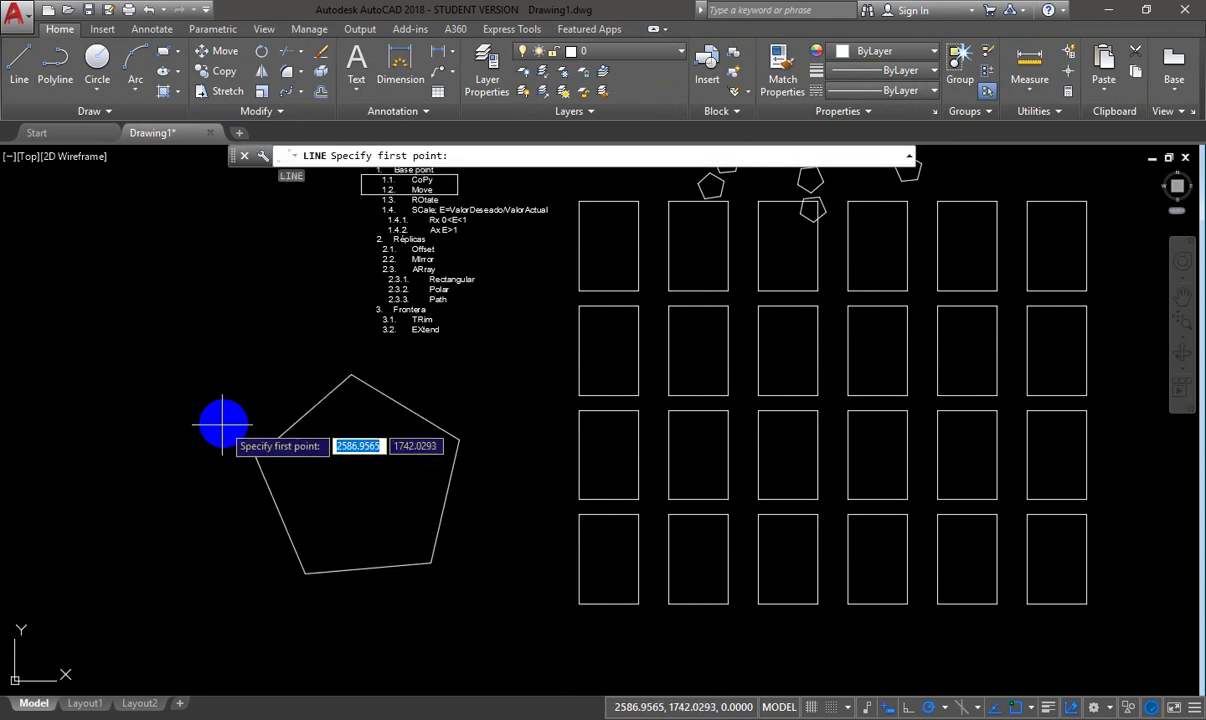
{"action": "left_click", "coordinate": [210, 514]}
{"action": "left_click", "coordinate": [423, 371]}
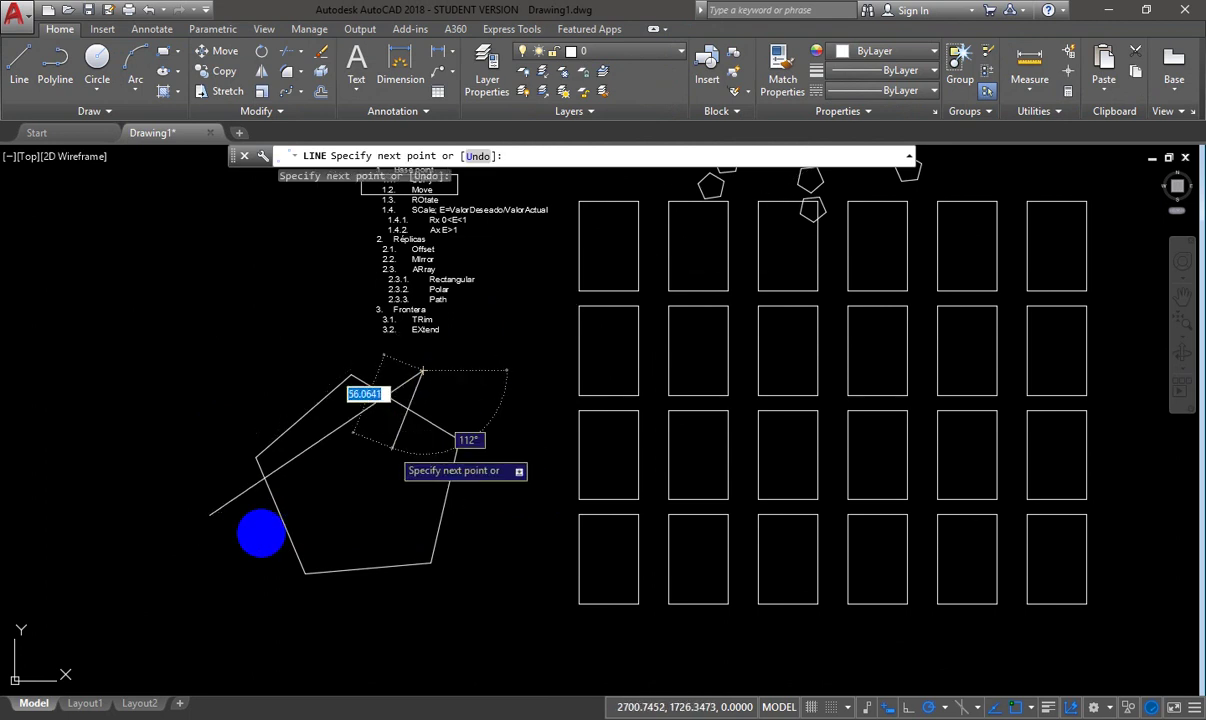
{"action": "key", "text": "Return"}
{"action": "left_click", "coordinate": [240, 546]}
{"action": "key", "text": "Escape"}
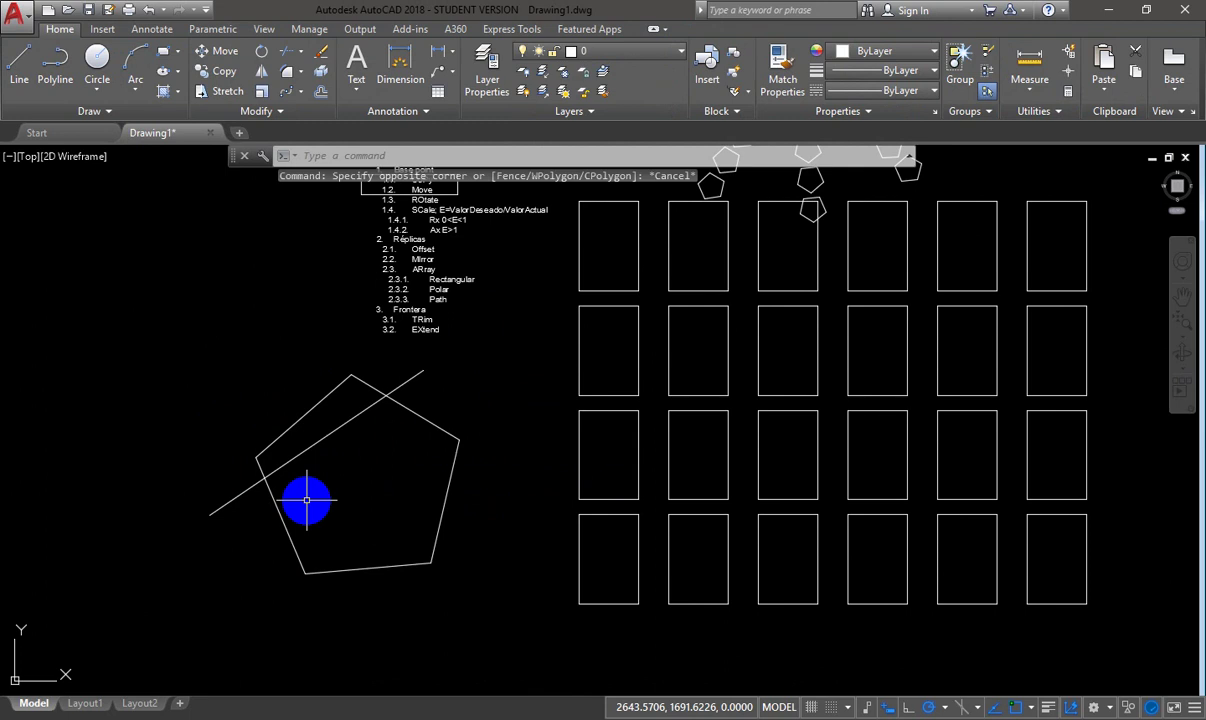
- Offset the slanted line repeatedly by 5 with the Multiple option, spreading parallel copies across the pentagon towards its lower right
{"action": "type", "text": "o"}
{"action": "key", "text": "Return"}
{"action": "type", "text": "5"}
{"action": "key", "text": "Return"}
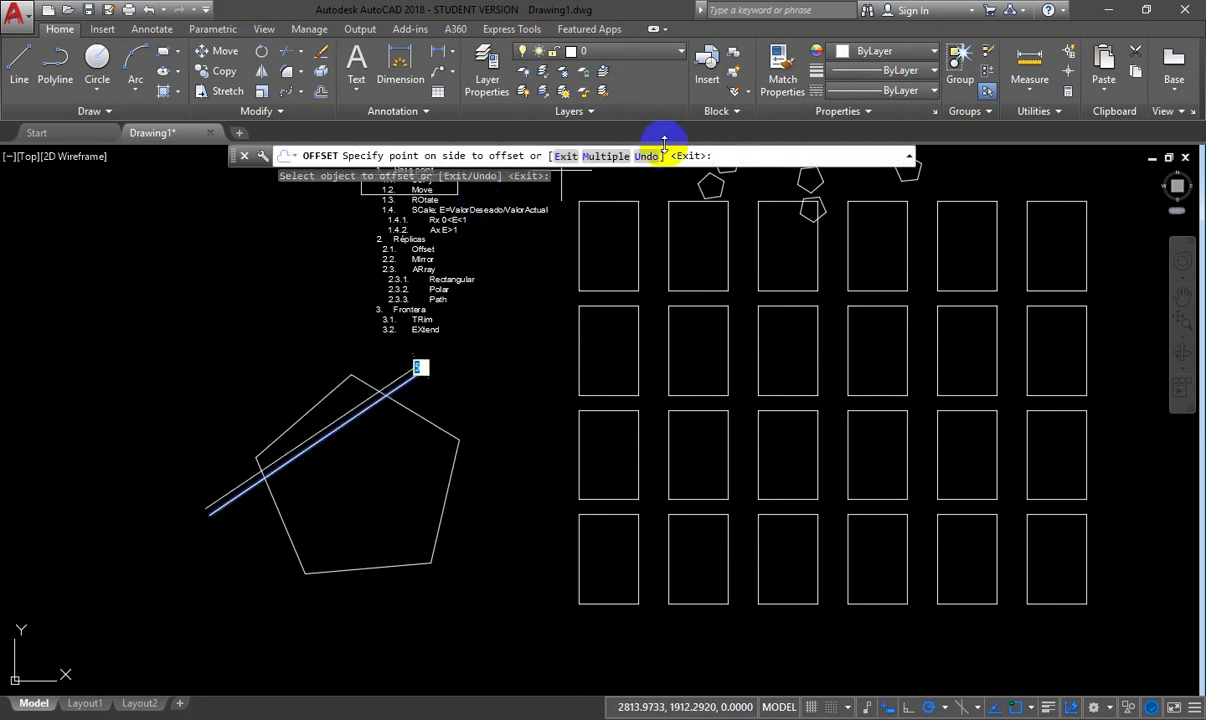
{"action": "left_click", "coordinate": [622, 158]}
{"action": "left_click", "coordinate": [506, 503]}
{"action": "left_click", "coordinate": [505, 501]}
{"action": "left_click", "coordinate": [505, 501]}
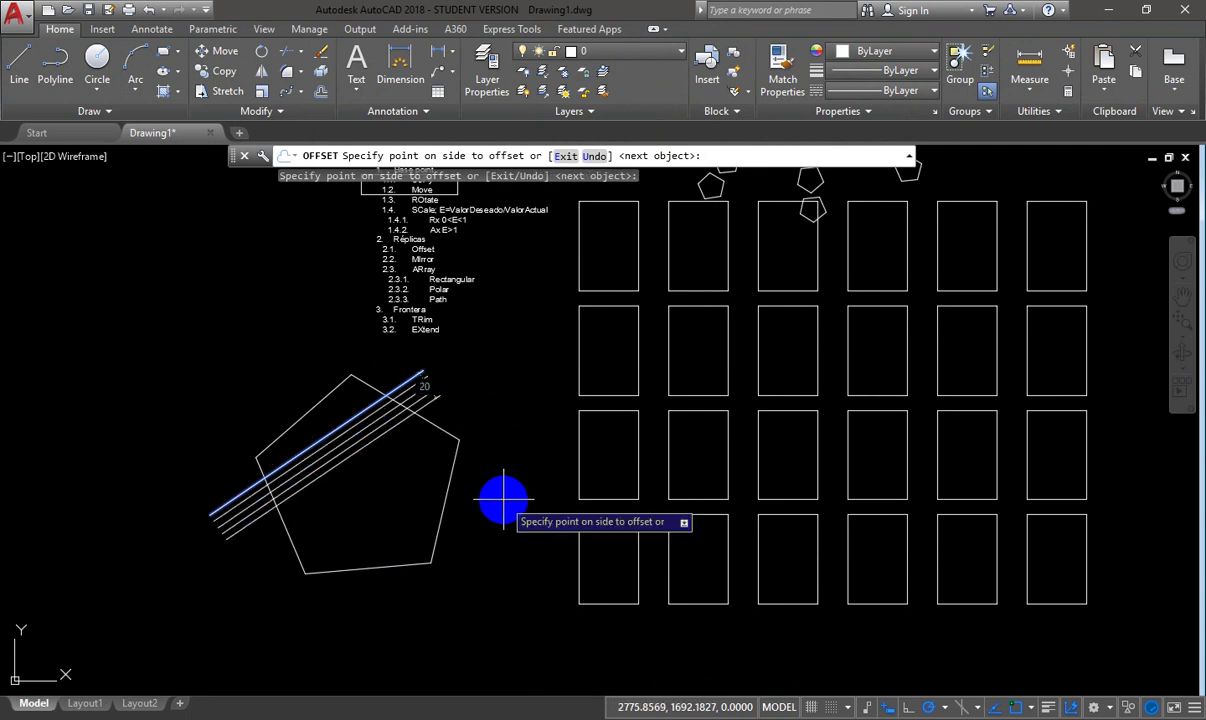
{"action": "left_click", "coordinate": [502, 500]}
{"action": "left_click", "coordinate": [502, 500]}
{"action": "left_click", "coordinate": [502, 500]}
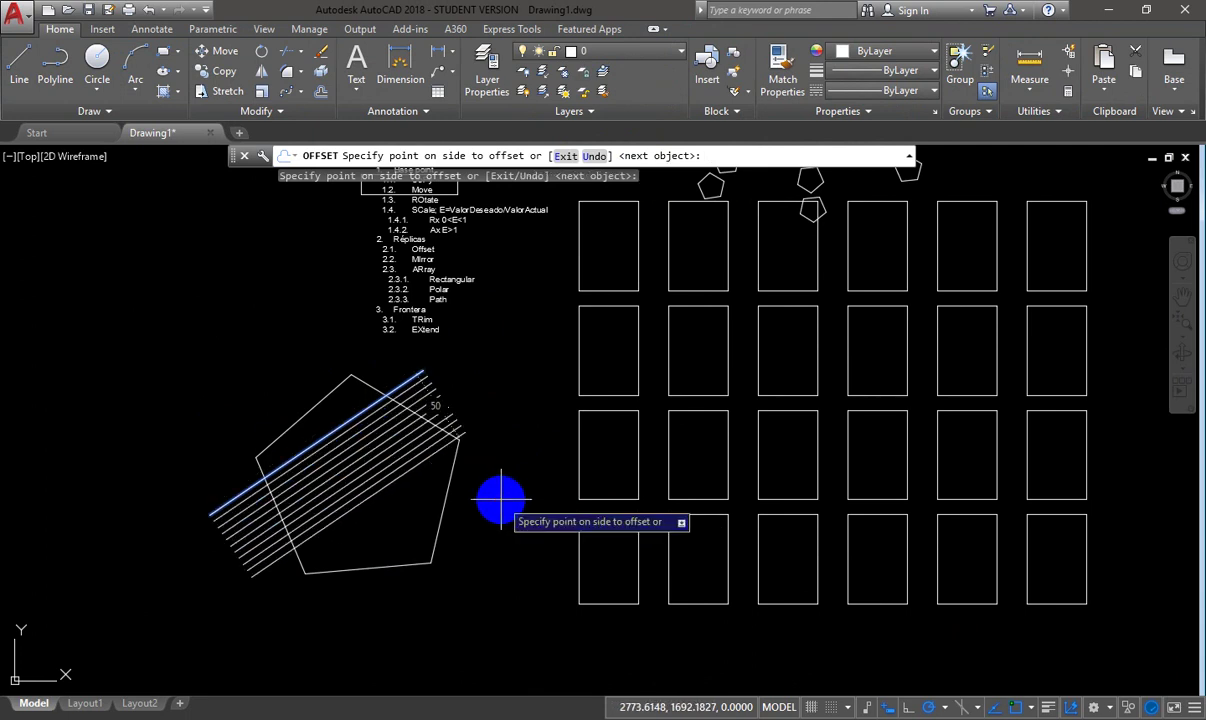
{"action": "left_click", "coordinate": [502, 500]}
{"action": "key", "text": "Escape"}
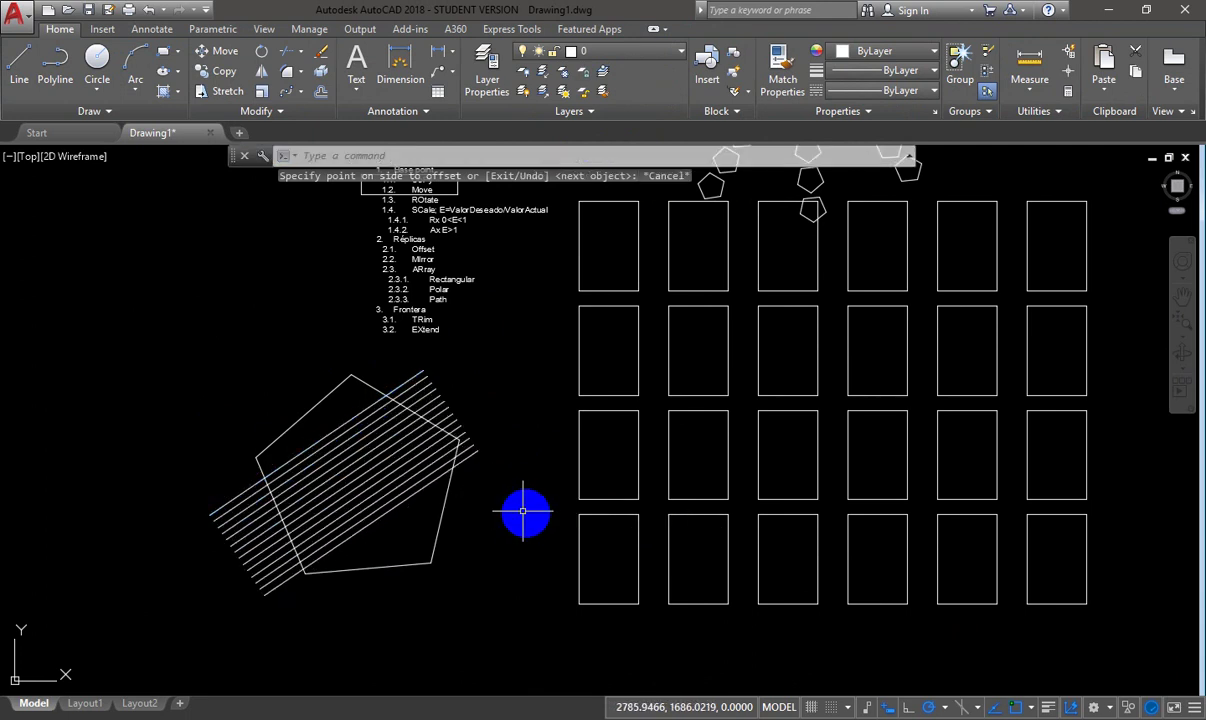
- Draw a short oblique line across the pentagon's right edge near its lower right corner
{"action": "type", "text": "l"}
{"action": "key", "text": "Return"}
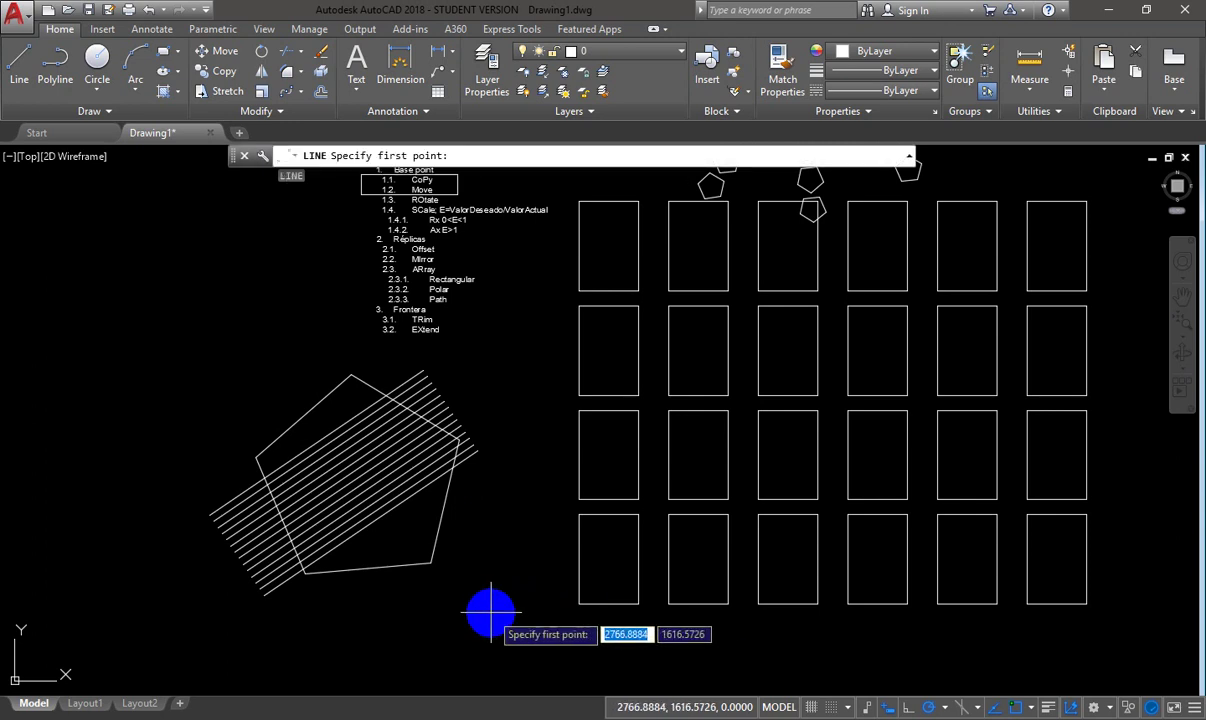
{"action": "left_click", "coordinate": [455, 577]}
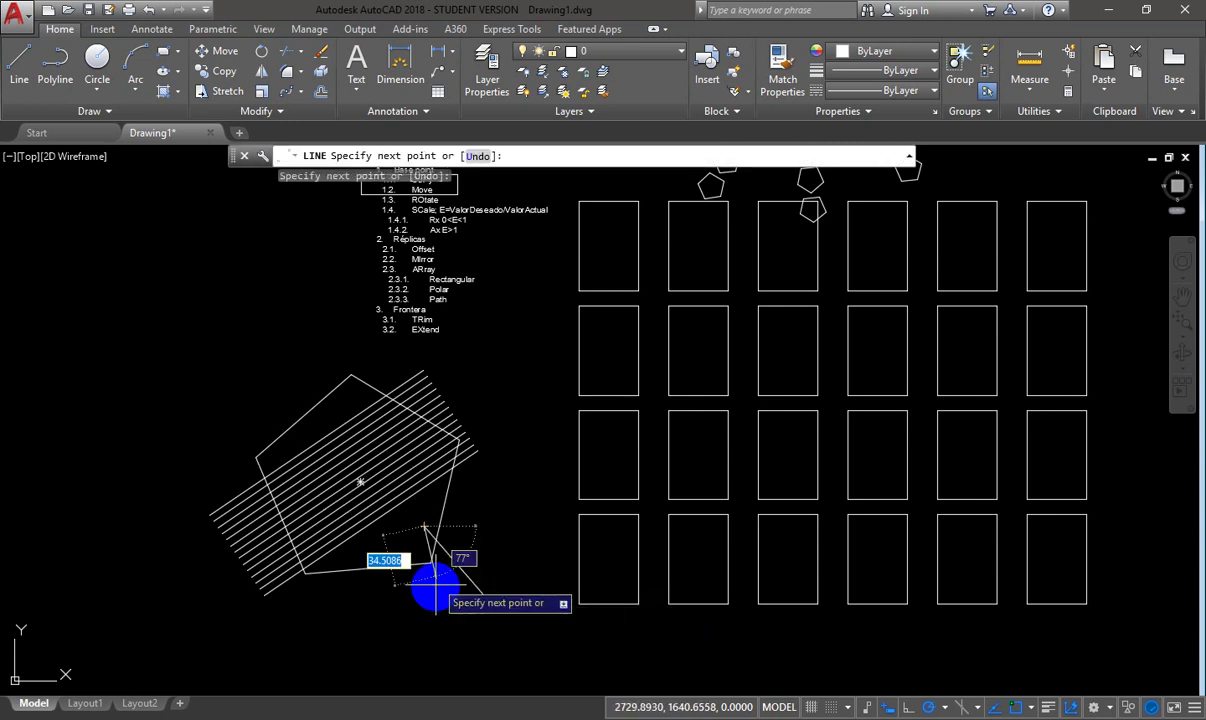
{"action": "key", "text": "Escape"}
- Offset the short oblique line twice by 5 towards its lower left side
{"action": "type", "text": "o"}
{"action": "key", "text": "Return"}
{"action": "key", "text": "Return"}
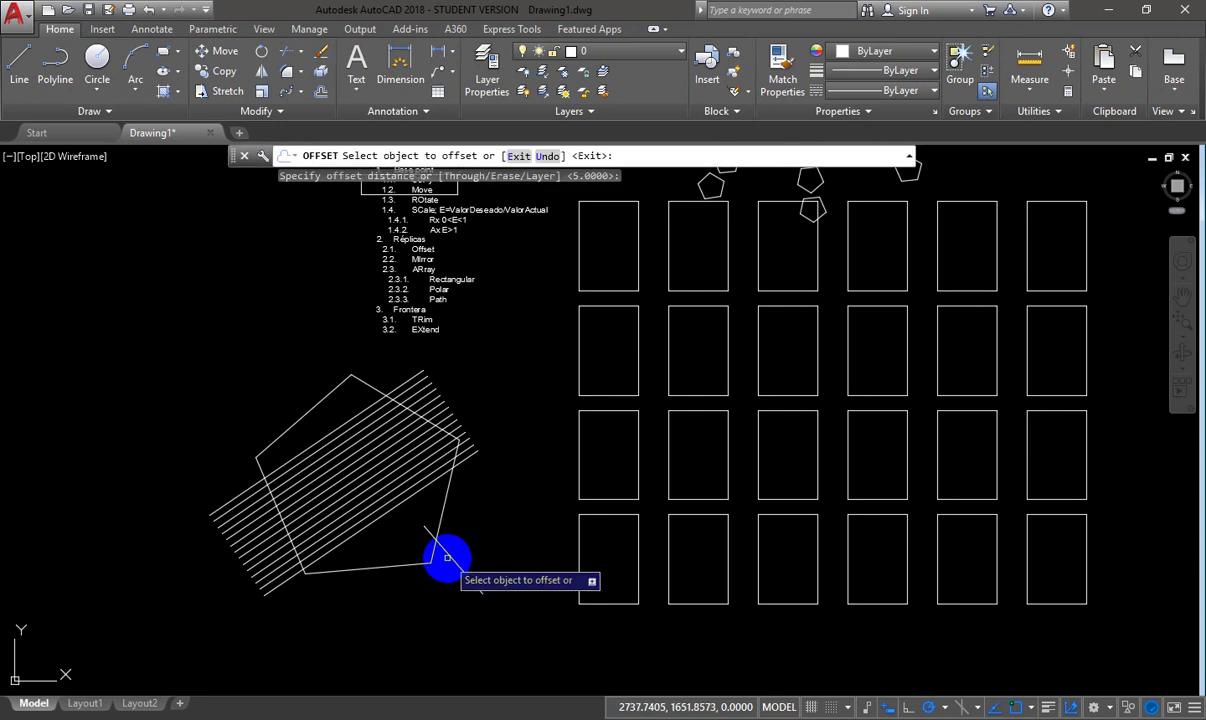
{"action": "left_click", "coordinate": [443, 554]}
{"action": "left_click", "coordinate": [398, 621]}
{"action": "left_click", "coordinate": [398, 621]}
{"action": "left_click", "coordinate": [450, 569]}
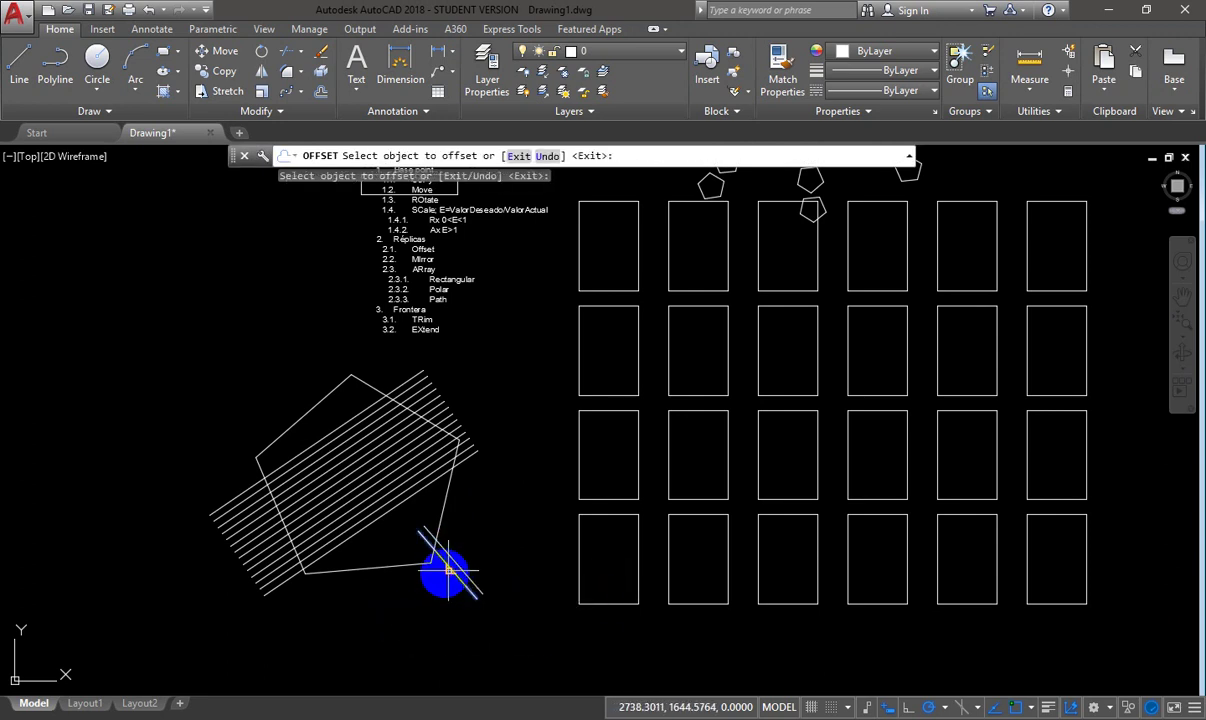
{"action": "left_click", "coordinate": [414, 585]}
{"action": "key", "text": "Escape"}
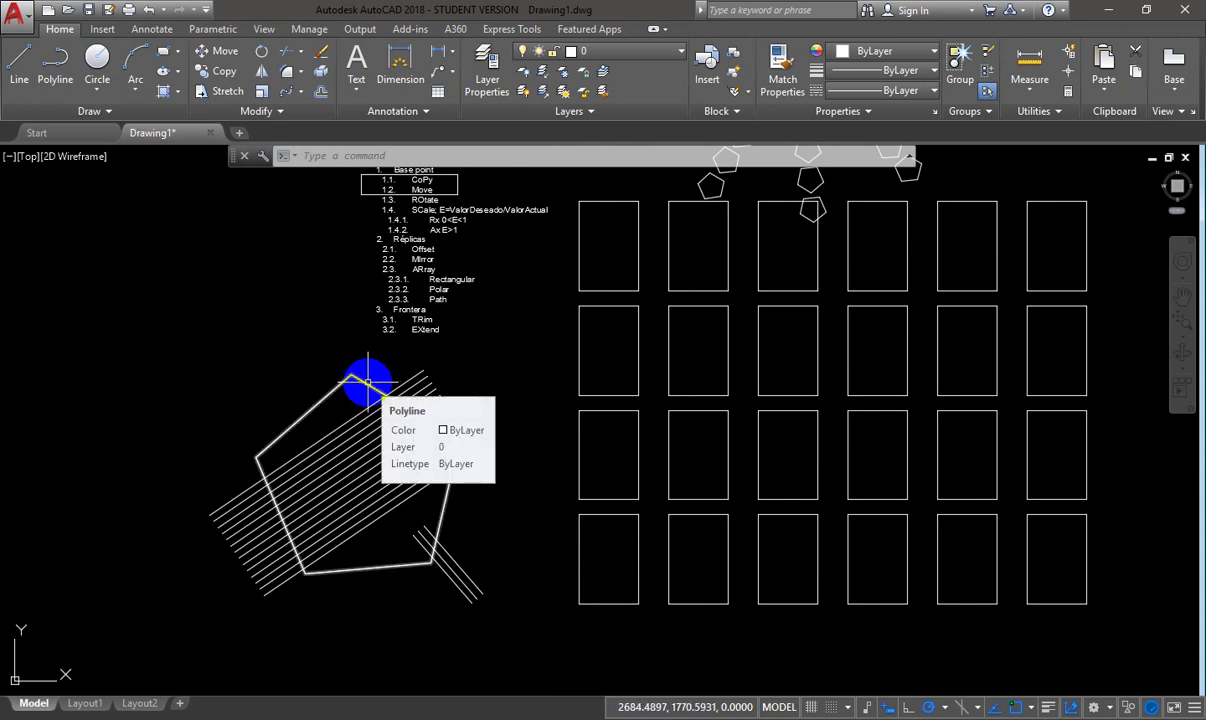
{"action": "left_click", "coordinate": [368, 383]}
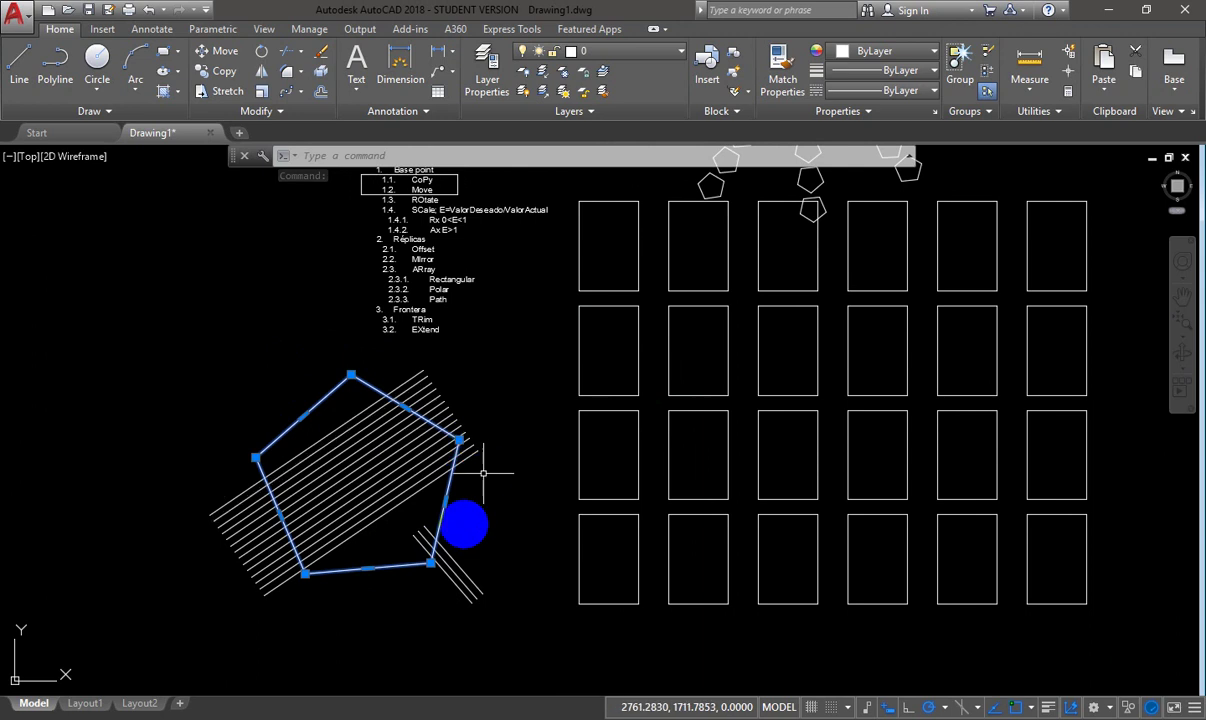
{"action": "key", "text": "Escape"}
{"action": "key", "text": "Escape"}
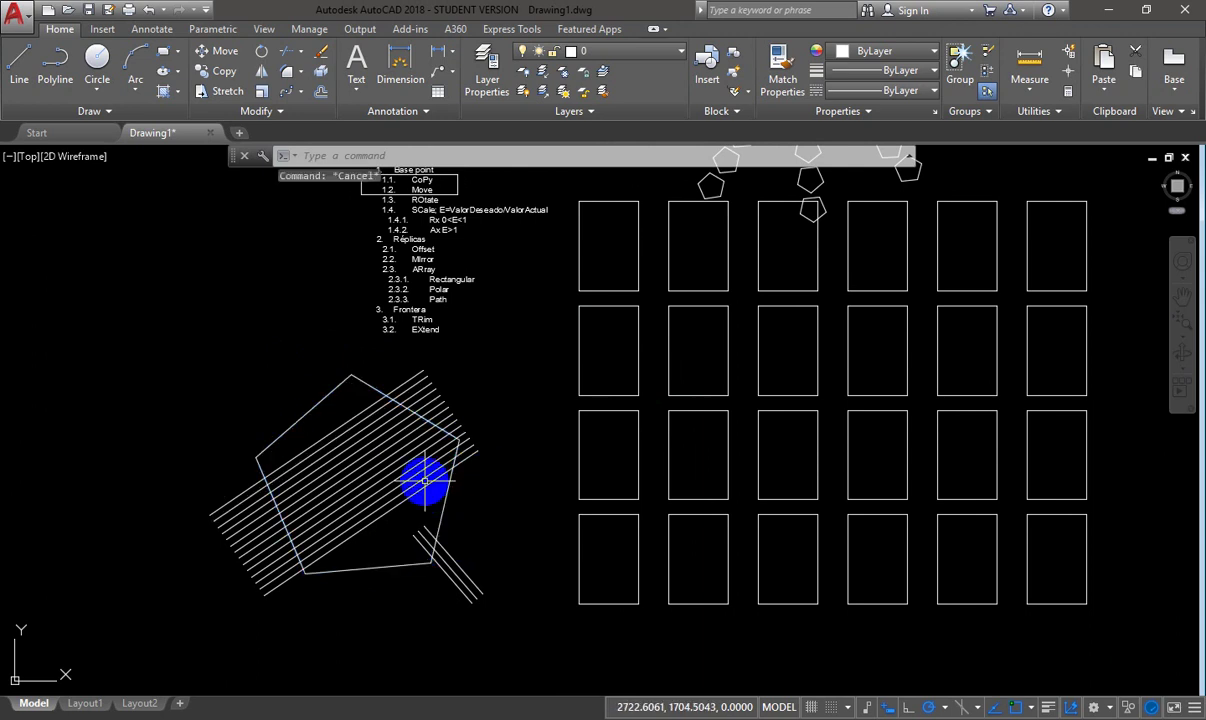
{"action": "scroll", "coordinate": [425, 481], "scroll_direction": "up", "scroll_amount": 3}
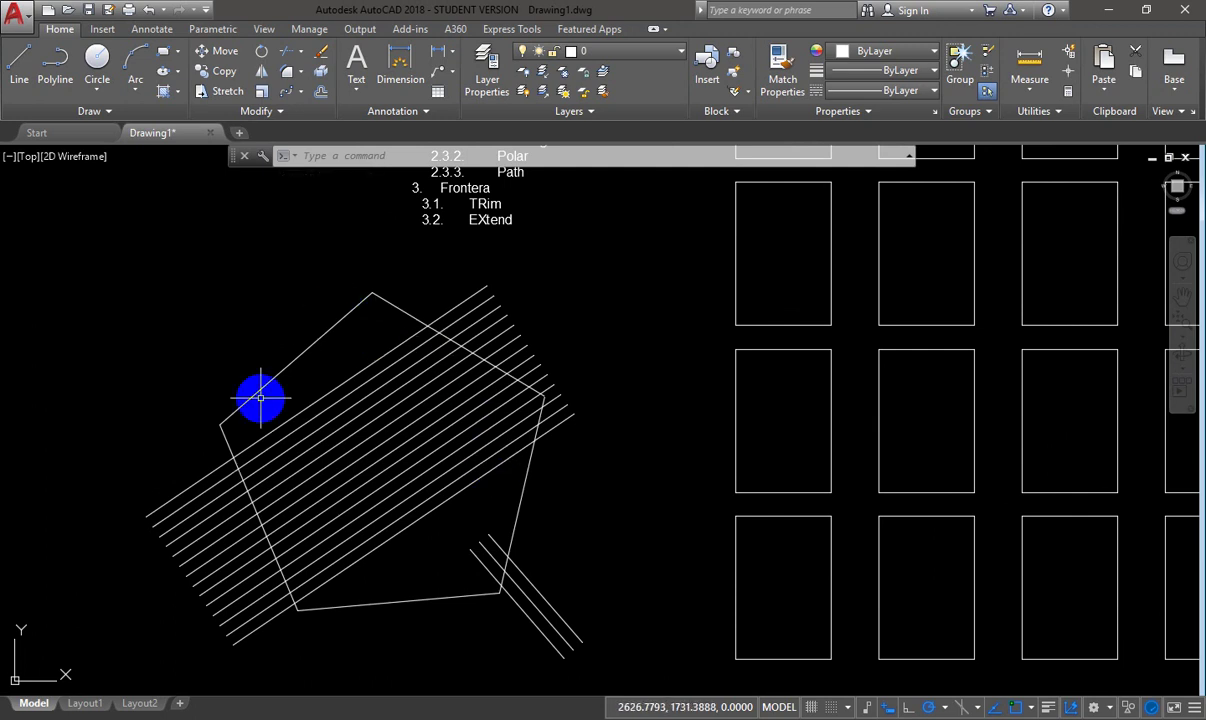
{"action": "left_click", "coordinate": [289, 57]}
{"action": "left_click", "coordinate": [235, 422]}
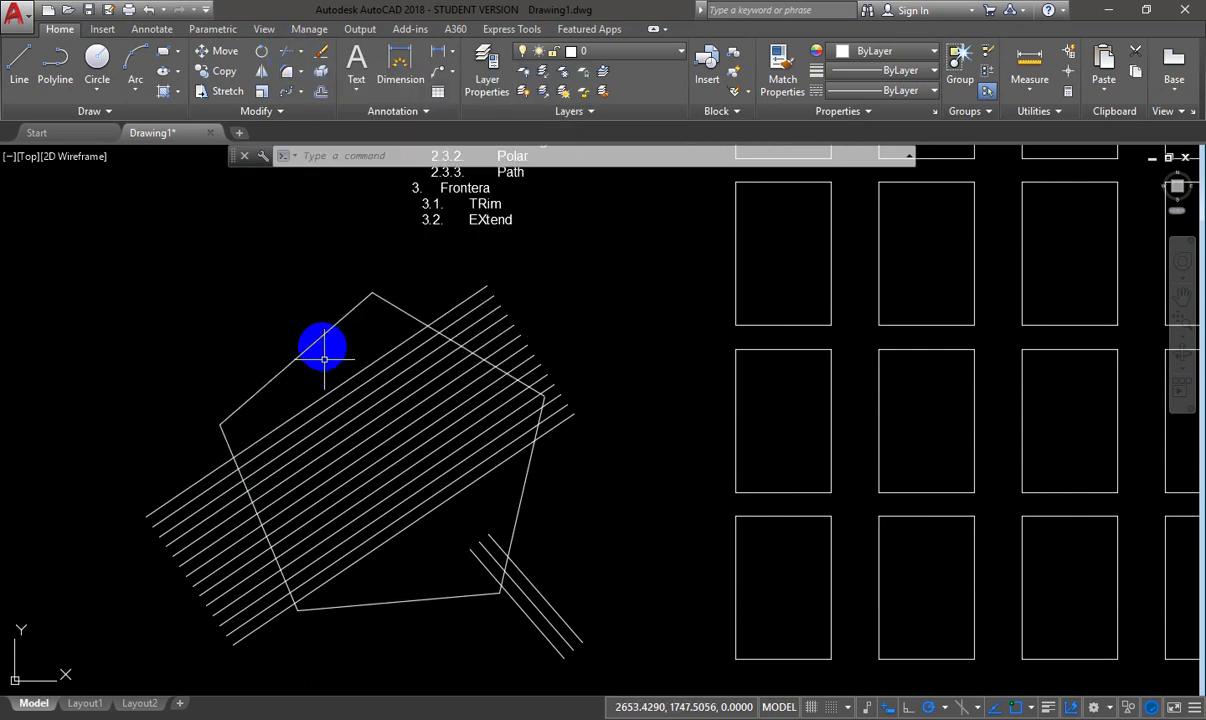
- Using the pentagon as cutting edge, trim the parallel slanted lines where they extend beyond its upper right and right edges
{"action": "left_click", "coordinate": [321, 337]}
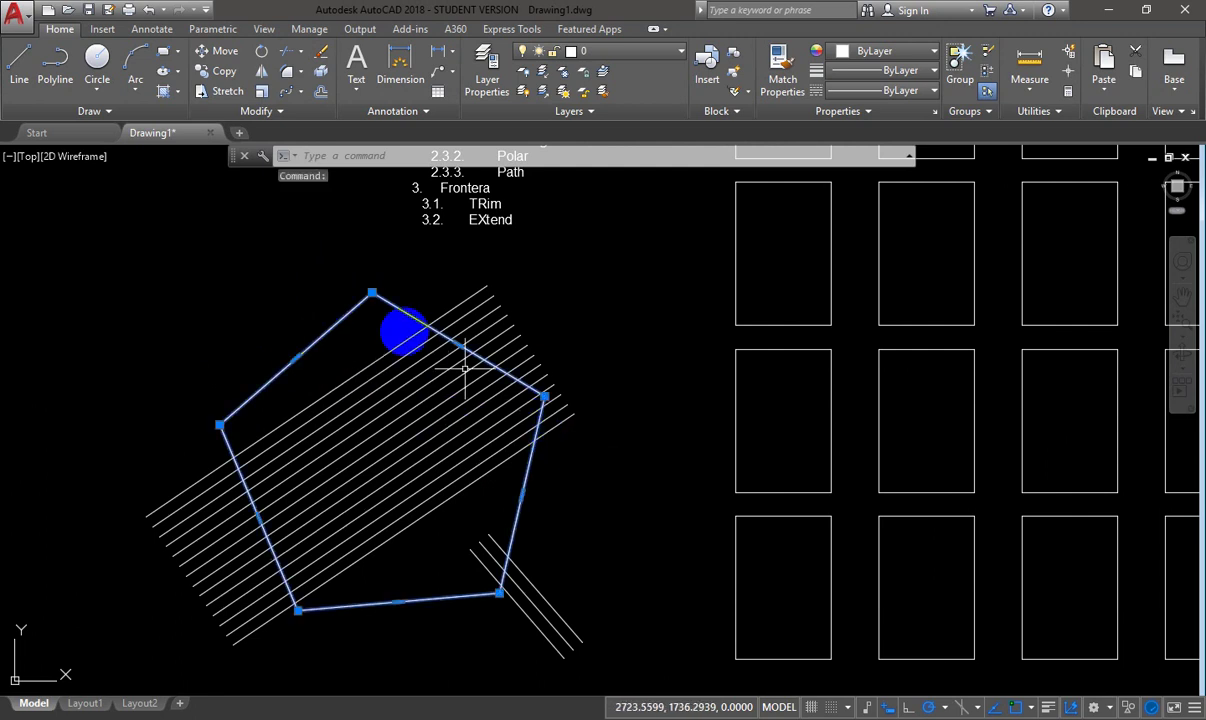
{"action": "left_click", "coordinate": [285, 56]}
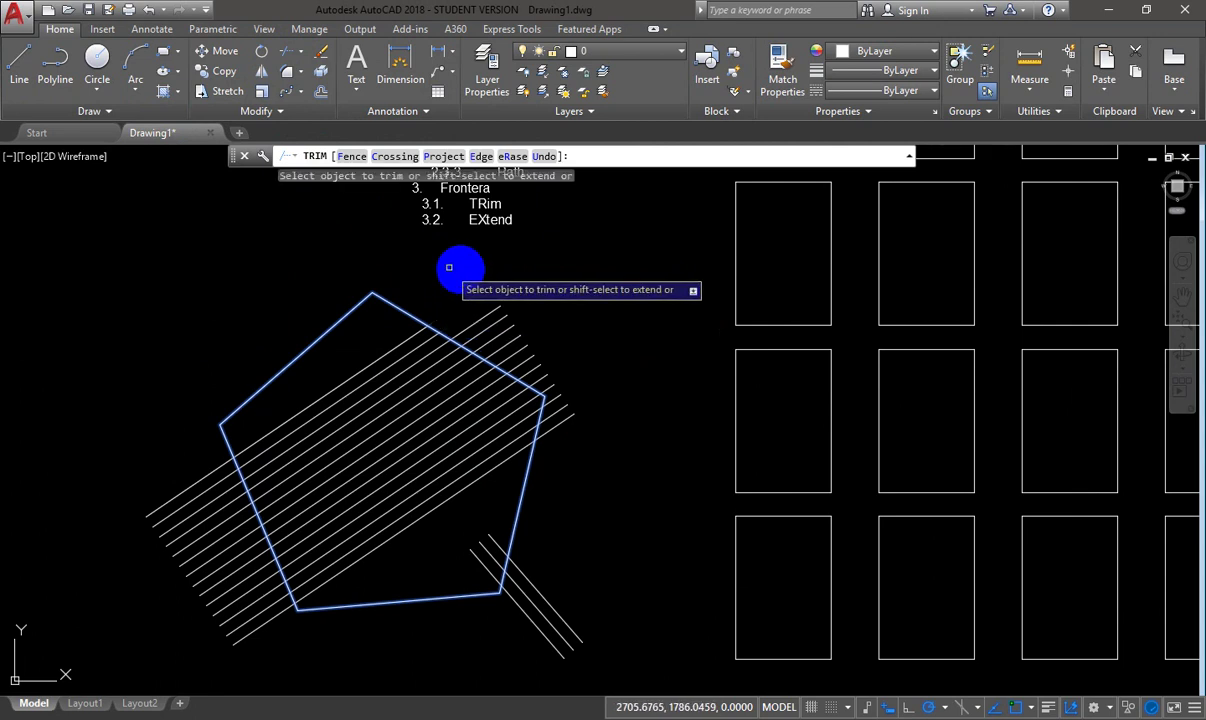
{"action": "left_click", "coordinate": [474, 272]}
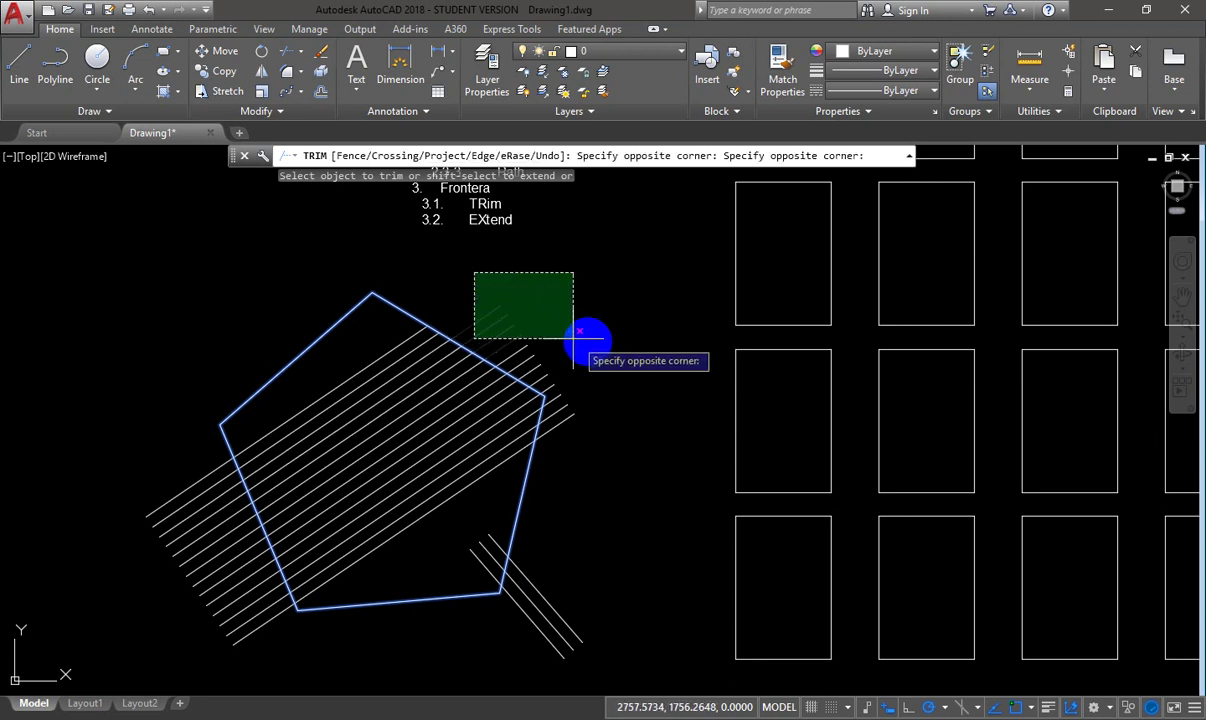
{"action": "left_click", "coordinate": [612, 347]}
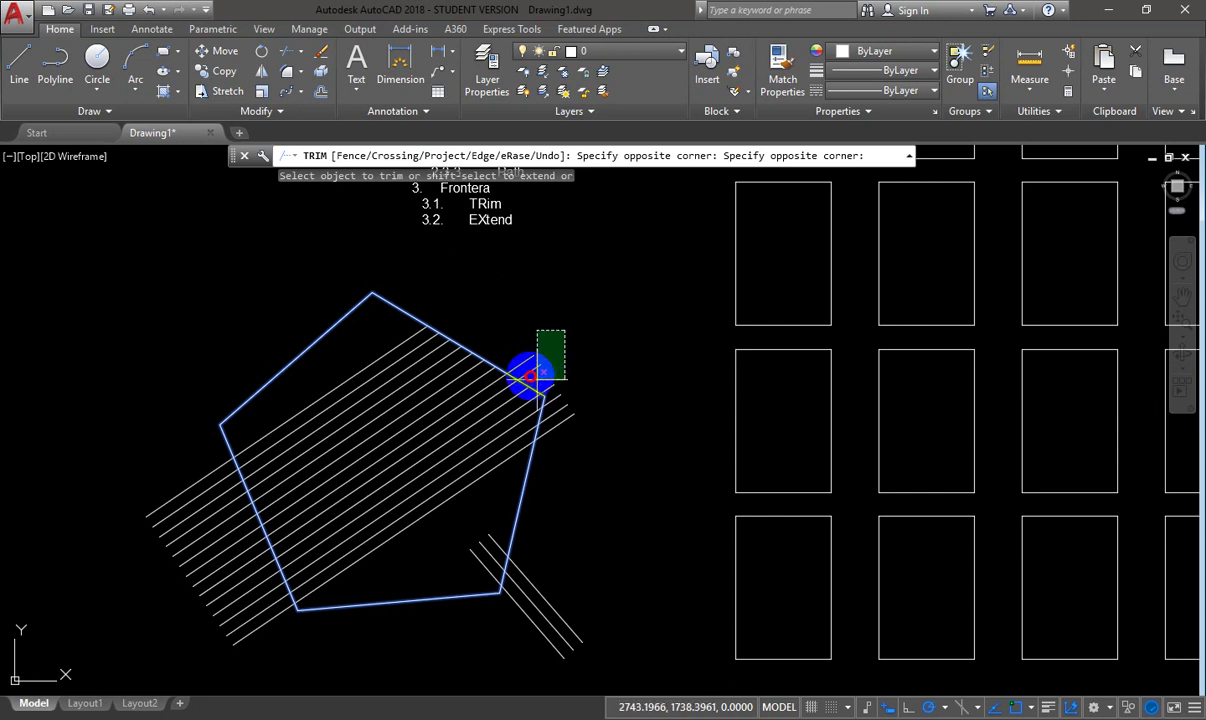
{"action": "left_click", "coordinate": [537, 372]}
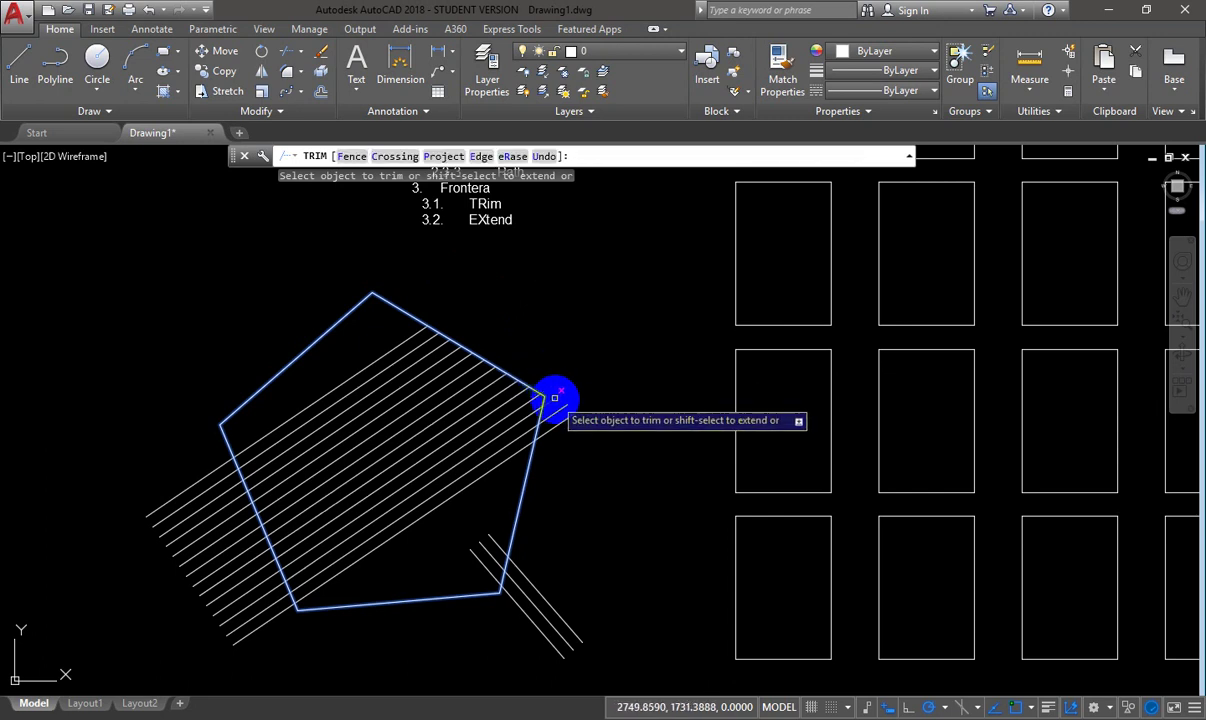
{"action": "left_click", "coordinate": [555, 398]}
{"action": "left_click", "coordinate": [566, 420]}
{"action": "left_click", "coordinate": [556, 407]}
{"action": "left_click", "coordinate": [558, 413]}
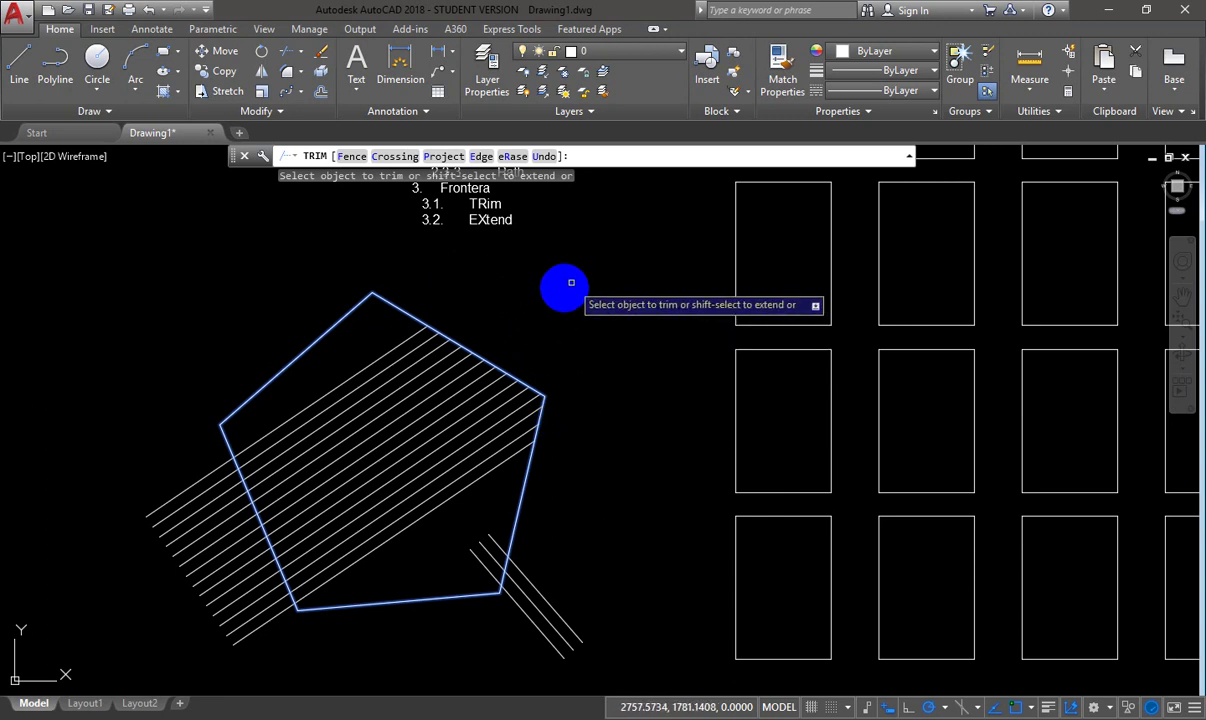
- Trim the parallel slanted lines where they stick out beyond the pentagon's lower left edge, and finish trimming
{"action": "left_click", "coordinate": [209, 475]}
{"action": "left_click", "coordinate": [215, 483]}
{"action": "left_click", "coordinate": [217, 497]}
{"action": "left_click", "coordinate": [223, 507]}
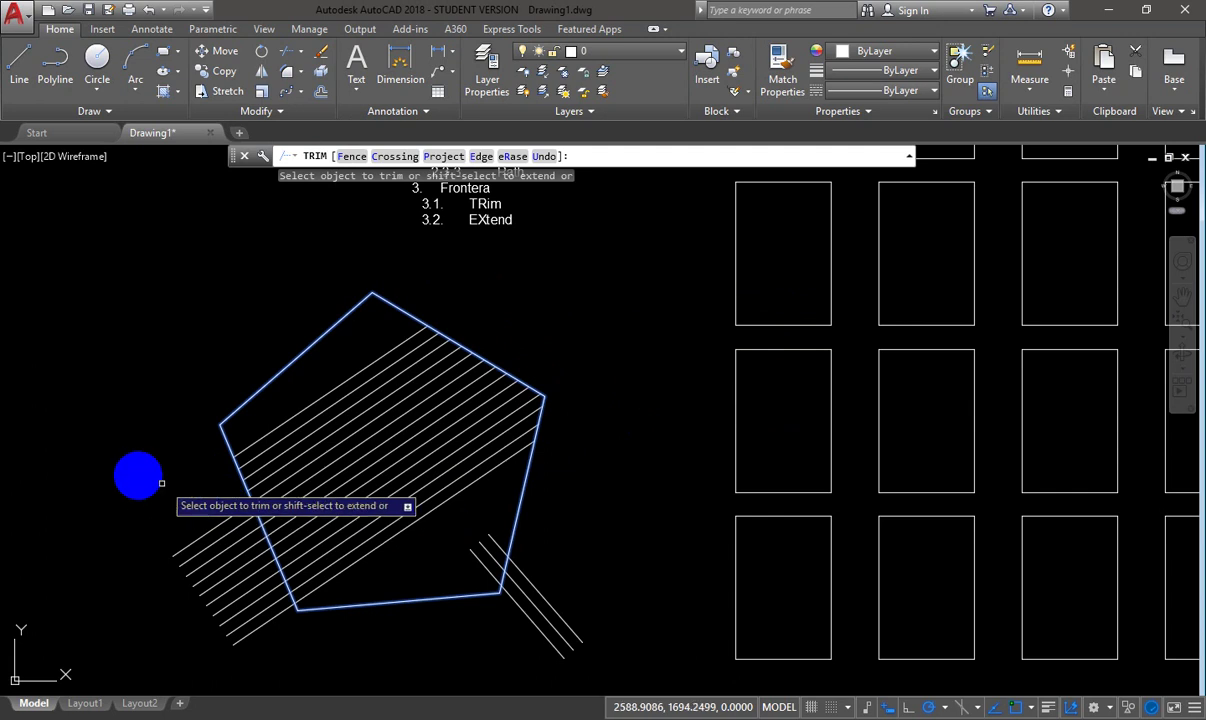
{"action": "left_click", "coordinate": [121, 476]}
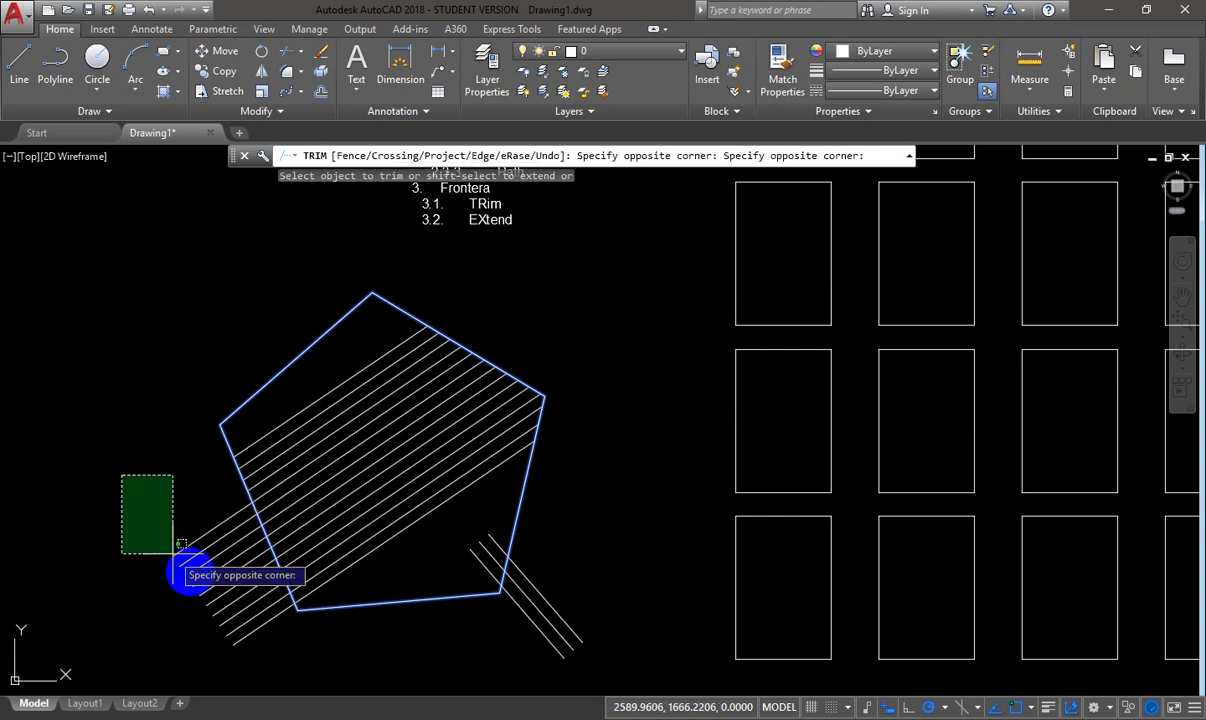
{"action": "left_click", "coordinate": [237, 644]}
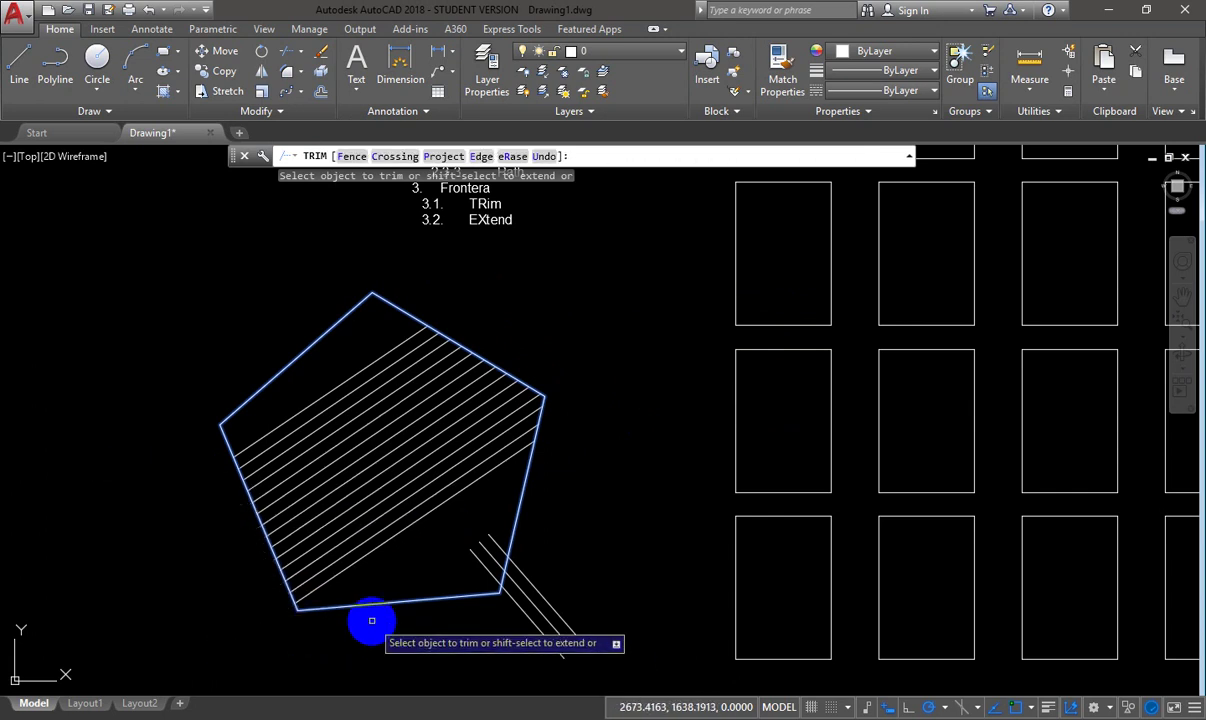
{"action": "key", "text": "Return"}
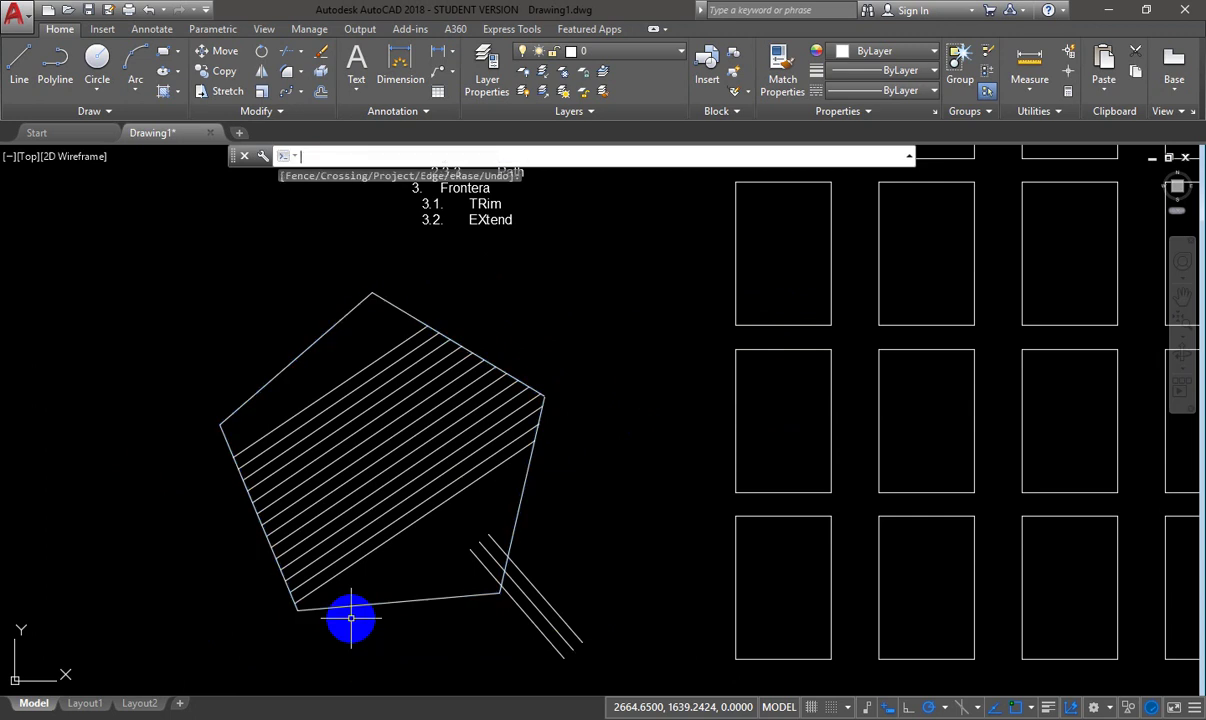
- With all objects as cutting edges, trim two pieces of the polar array's lowest pentagon that lie outside the overlapped rectangle
{"action": "left_click", "coordinate": [287, 58]}
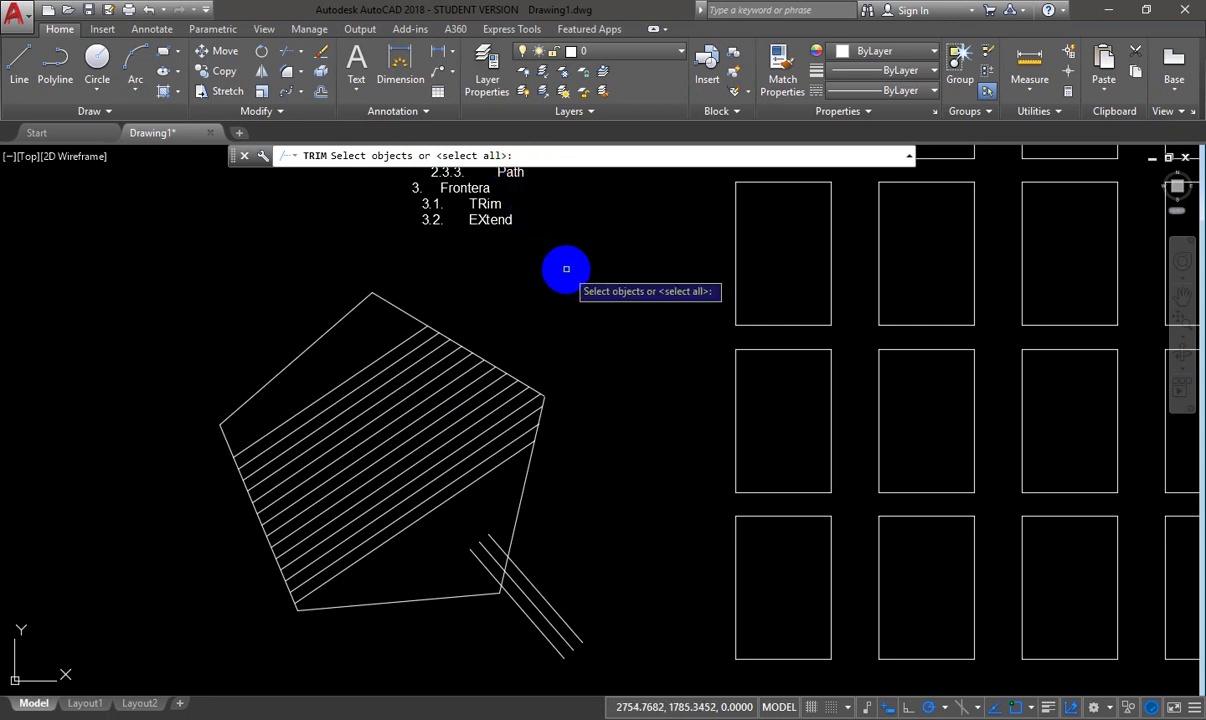
{"action": "scroll", "coordinate": [565, 272], "scroll_direction": "down", "scroll_amount": 2}
{"action": "scroll", "coordinate": [579, 319], "scroll_direction": "down", "scroll_amount": 2}
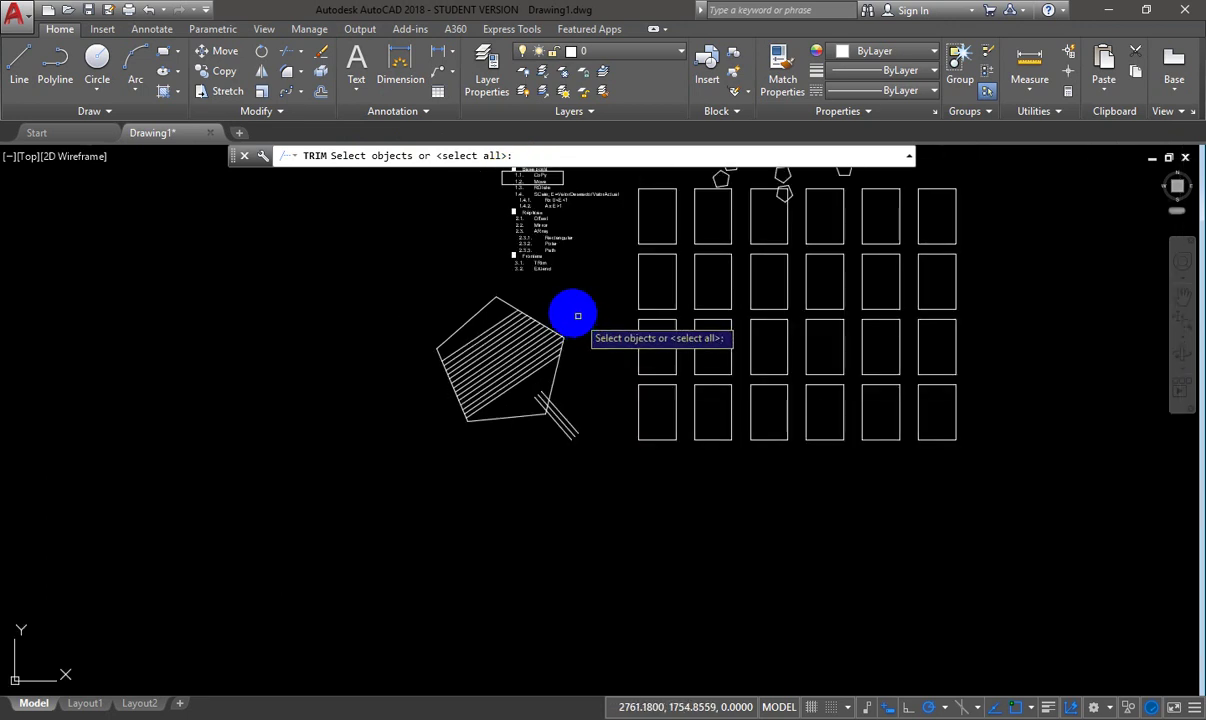
{"action": "scroll", "coordinate": [579, 268], "scroll_direction": "up", "scroll_amount": 2}
{"action": "scroll", "coordinate": [579, 268], "scroll_direction": "up", "scroll_amount": 2}
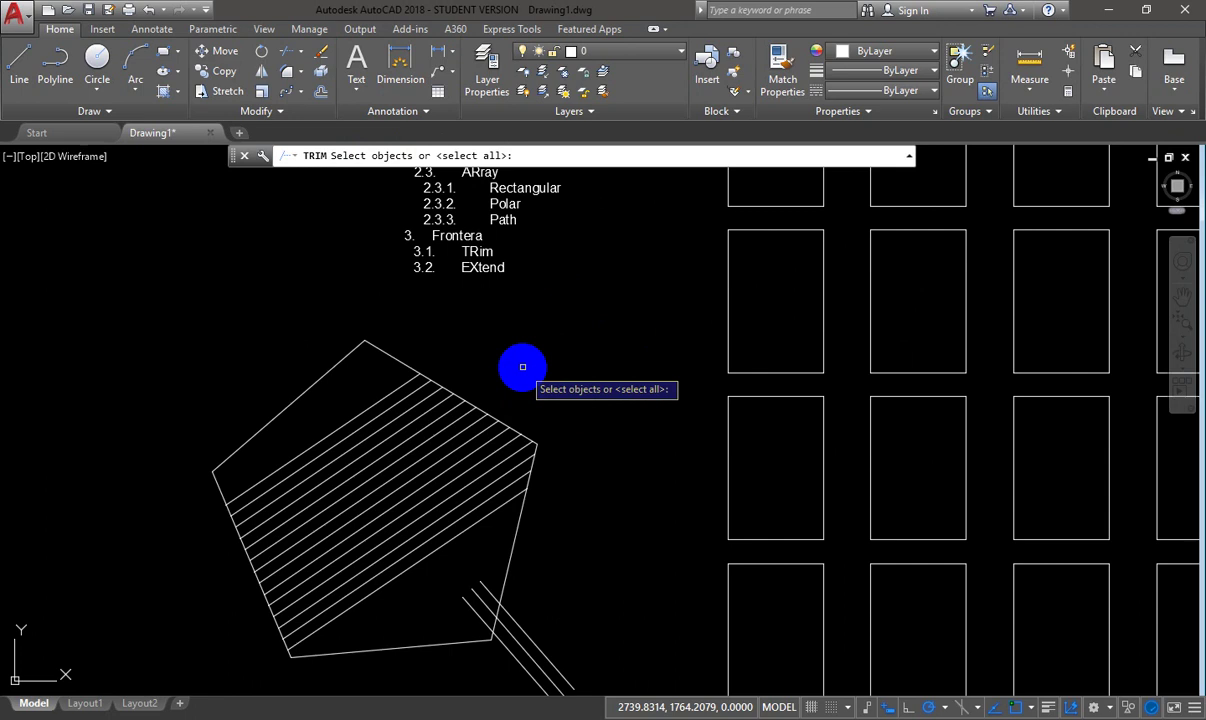
{"action": "scroll", "coordinate": [522, 367], "scroll_direction": "down", "scroll_amount": 4}
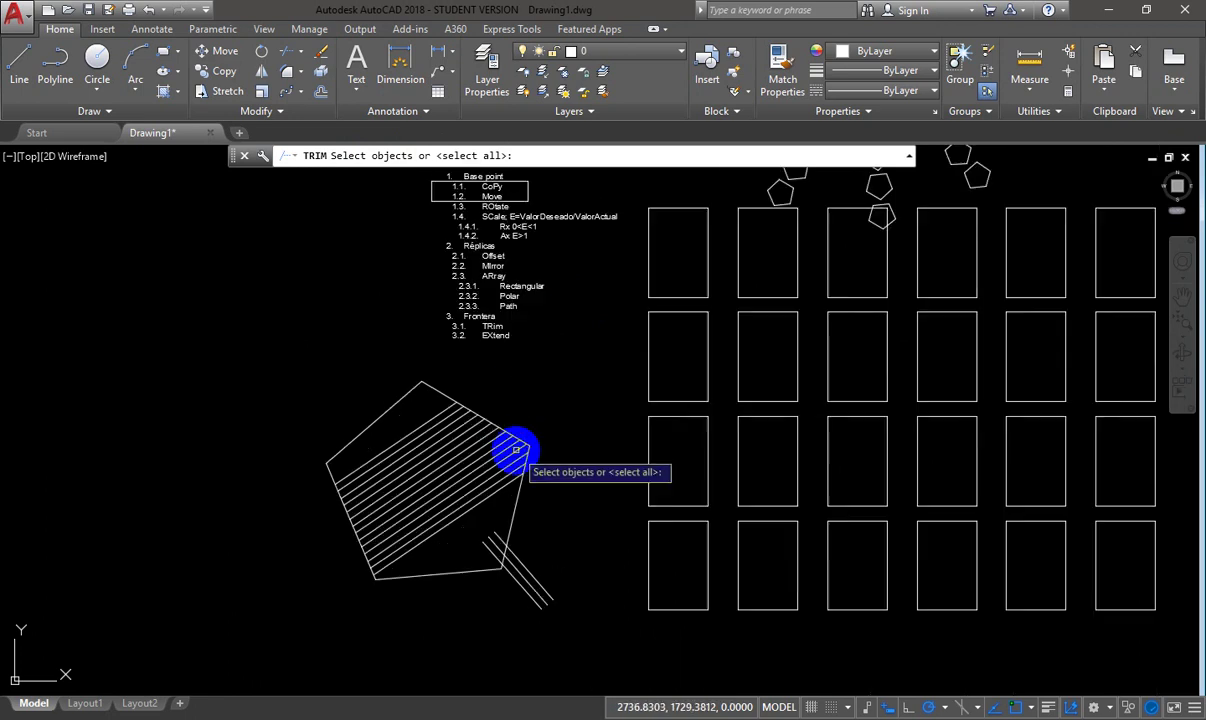
{"action": "scroll", "coordinate": [749, 316], "scroll_direction": "up", "scroll_amount": 4}
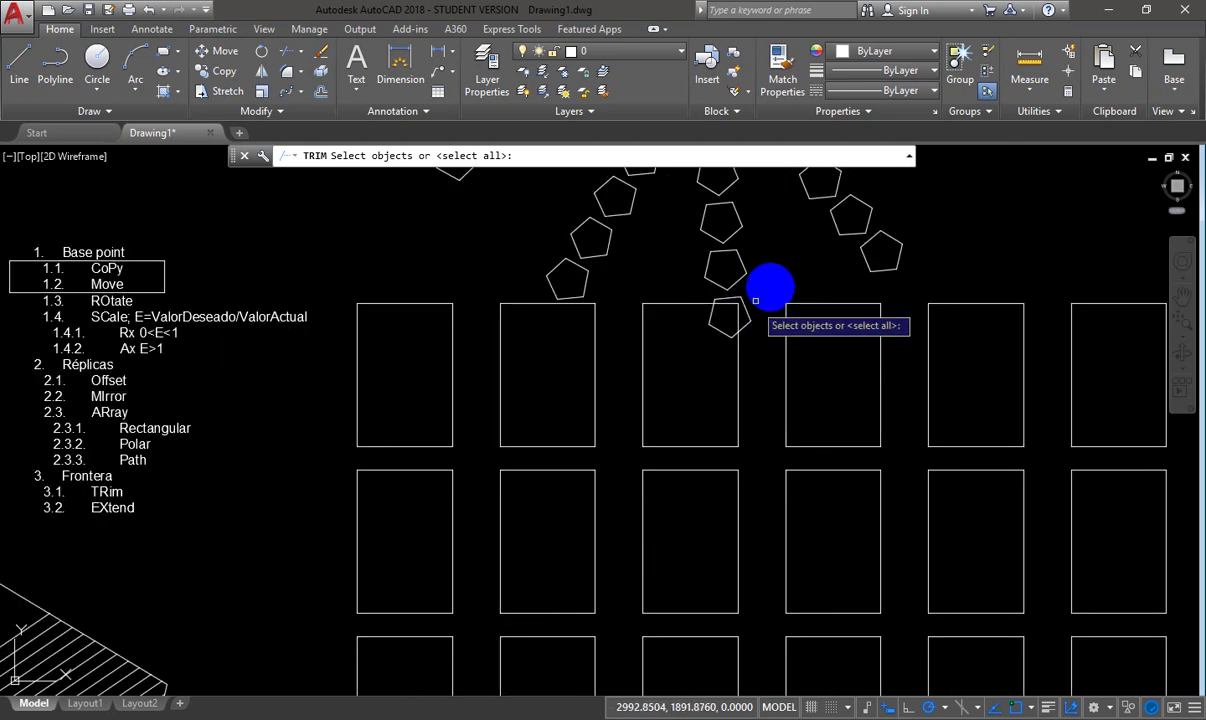
{"action": "key", "text": "Return"}
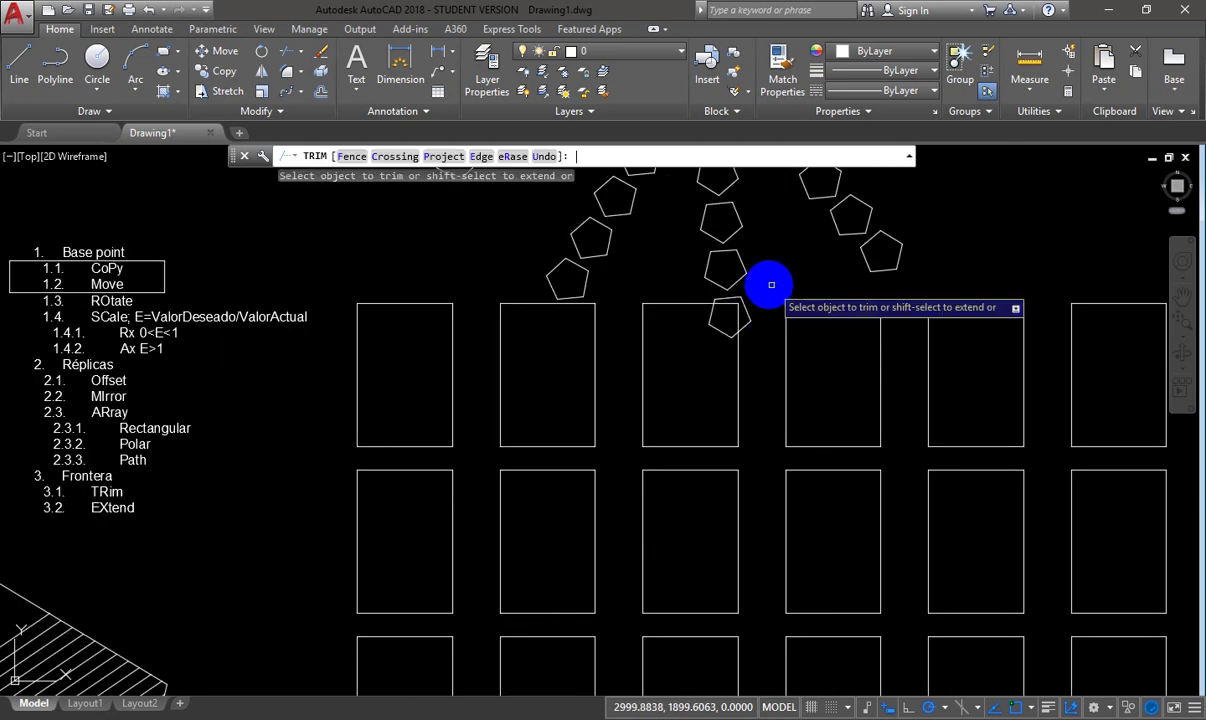
{"action": "scroll", "coordinate": [735, 303], "scroll_direction": "up", "scroll_amount": 3}
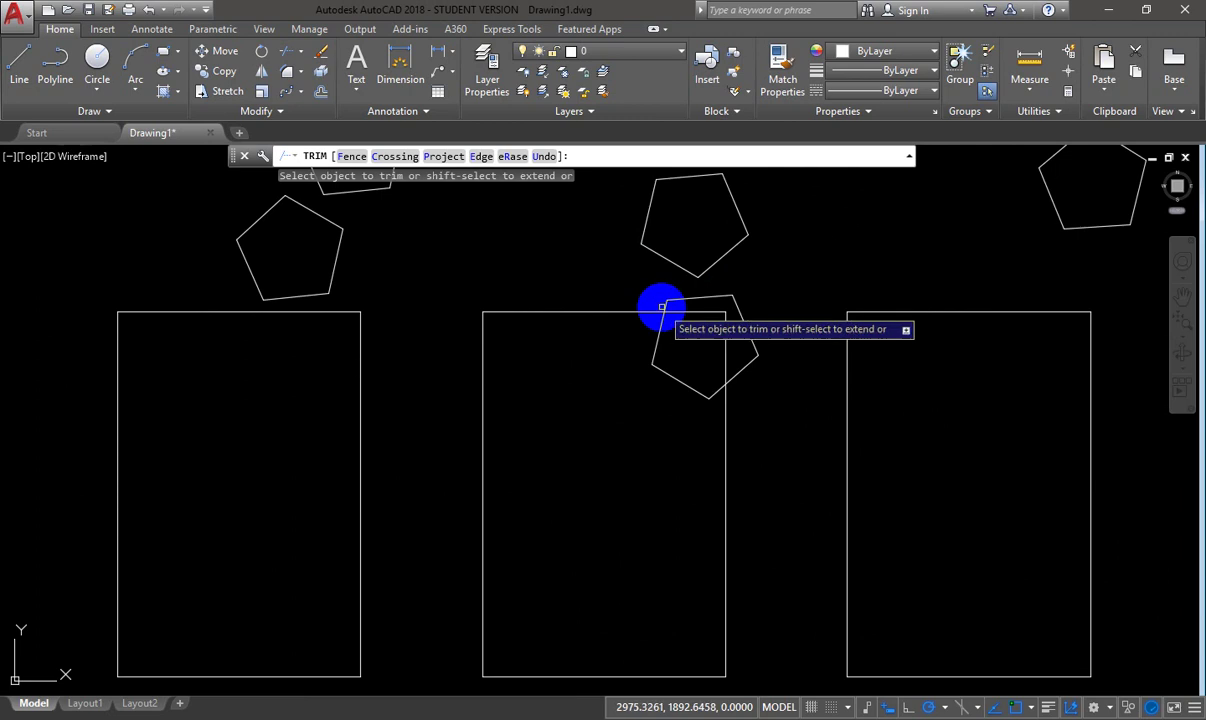
{"action": "left_click", "coordinate": [665, 306]}
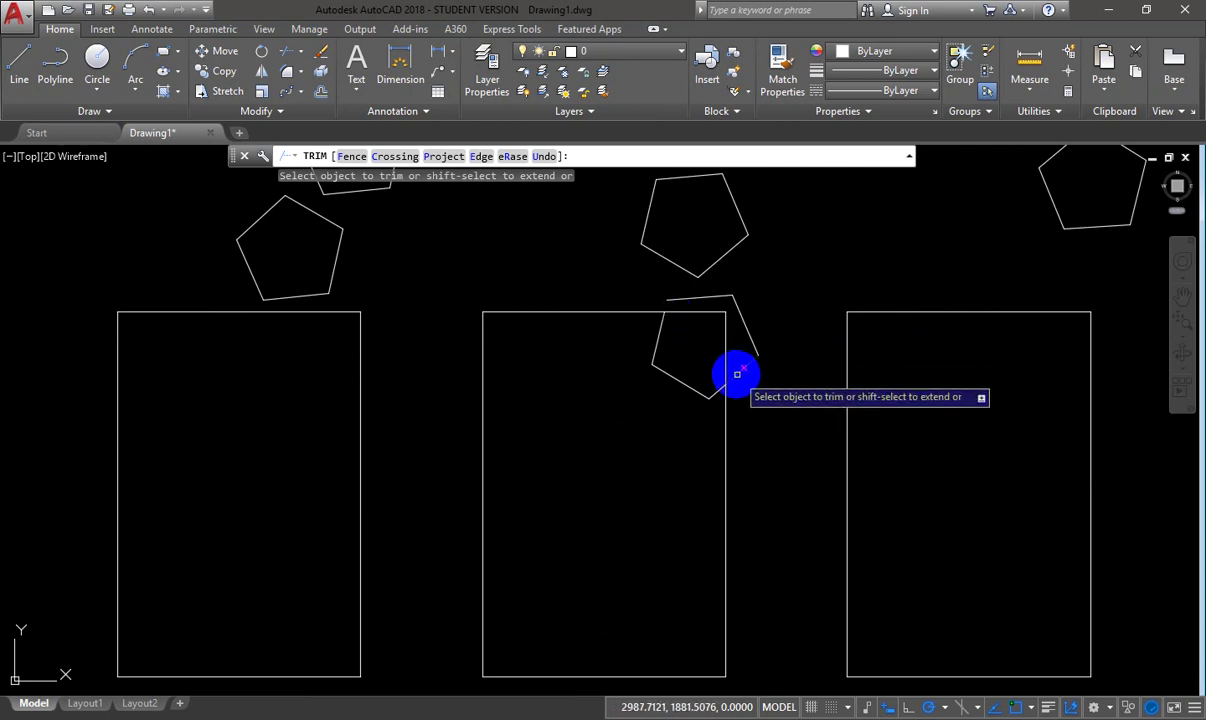
{"action": "left_click", "coordinate": [742, 368]}
{"action": "scroll", "coordinate": [745, 385], "scroll_direction": "down", "scroll_amount": 2}
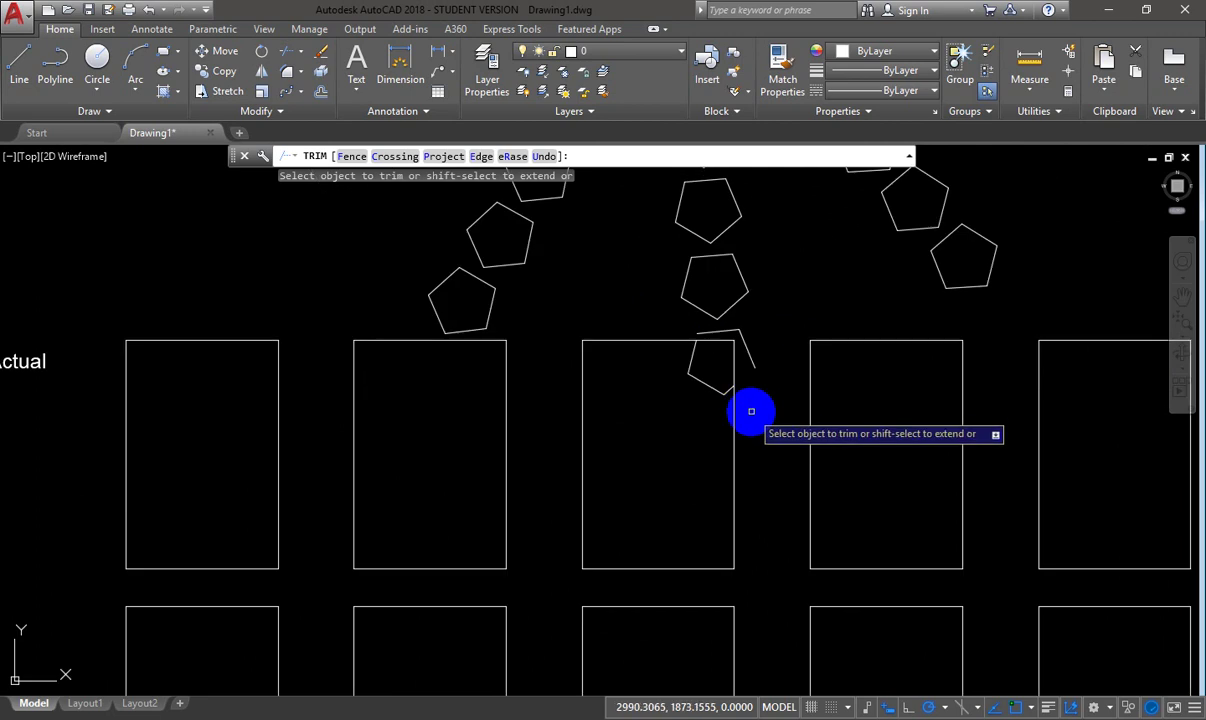
{"action": "scroll", "coordinate": [758, 395], "scroll_direction": "down", "scroll_amount": 4}
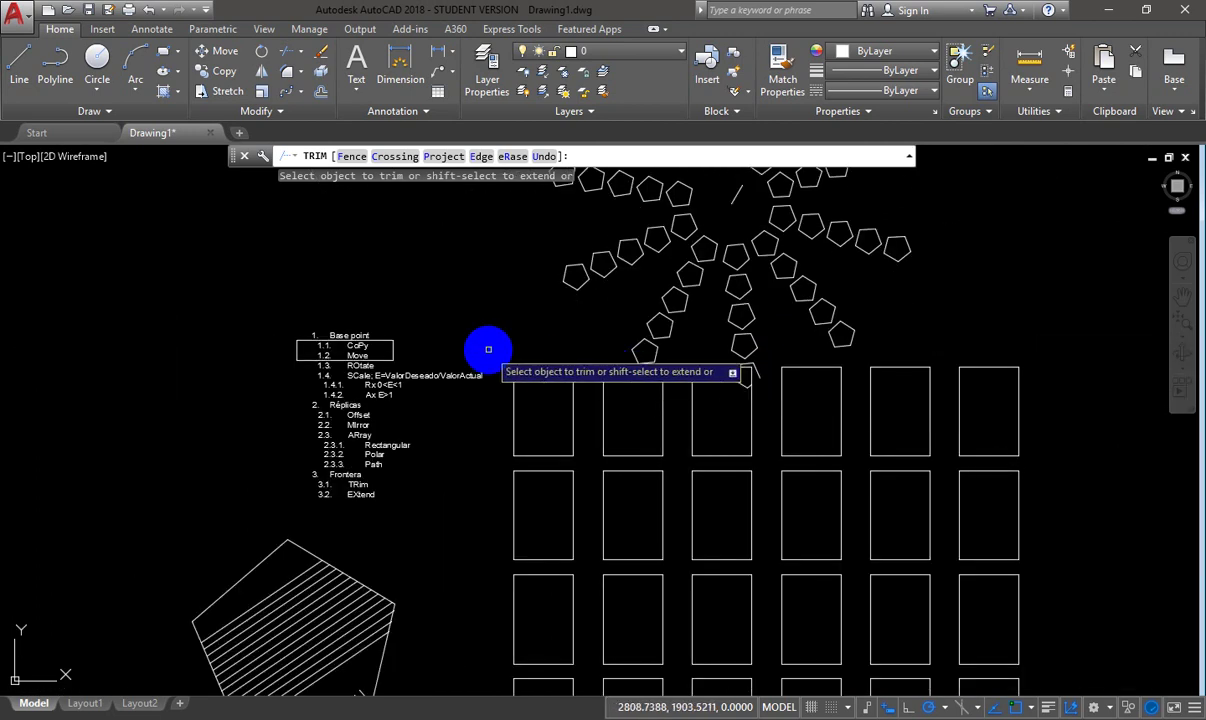
{"action": "key", "text": "Escape"}
- Draw a freehand star-like figure of connected, mutually crossing lines above the command list, beside the polar array
{"action": "type", "text": "l"}
{"action": "key", "text": "Return"}
{"action": "left_click", "coordinate": [508, 228]}
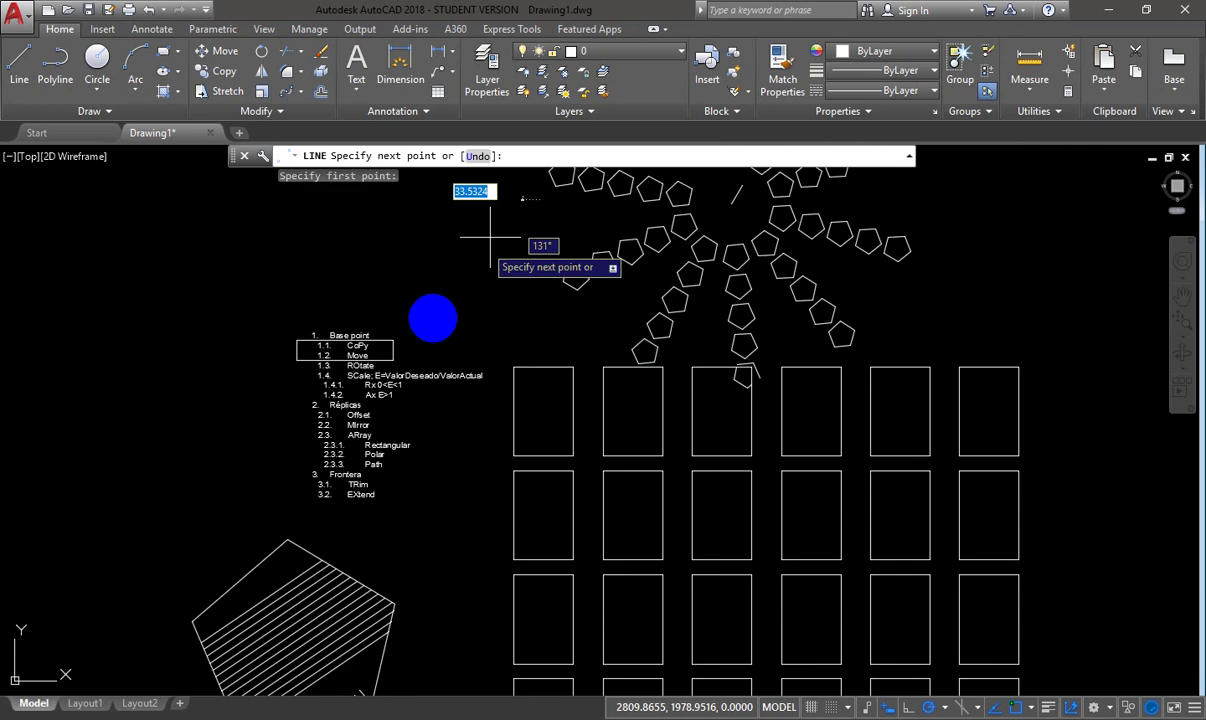
{"action": "left_click", "coordinate": [430, 316]}
{"action": "left_click", "coordinate": [555, 307]}
{"action": "left_click", "coordinate": [437, 212]}
{"action": "left_click", "coordinate": [485, 344]}
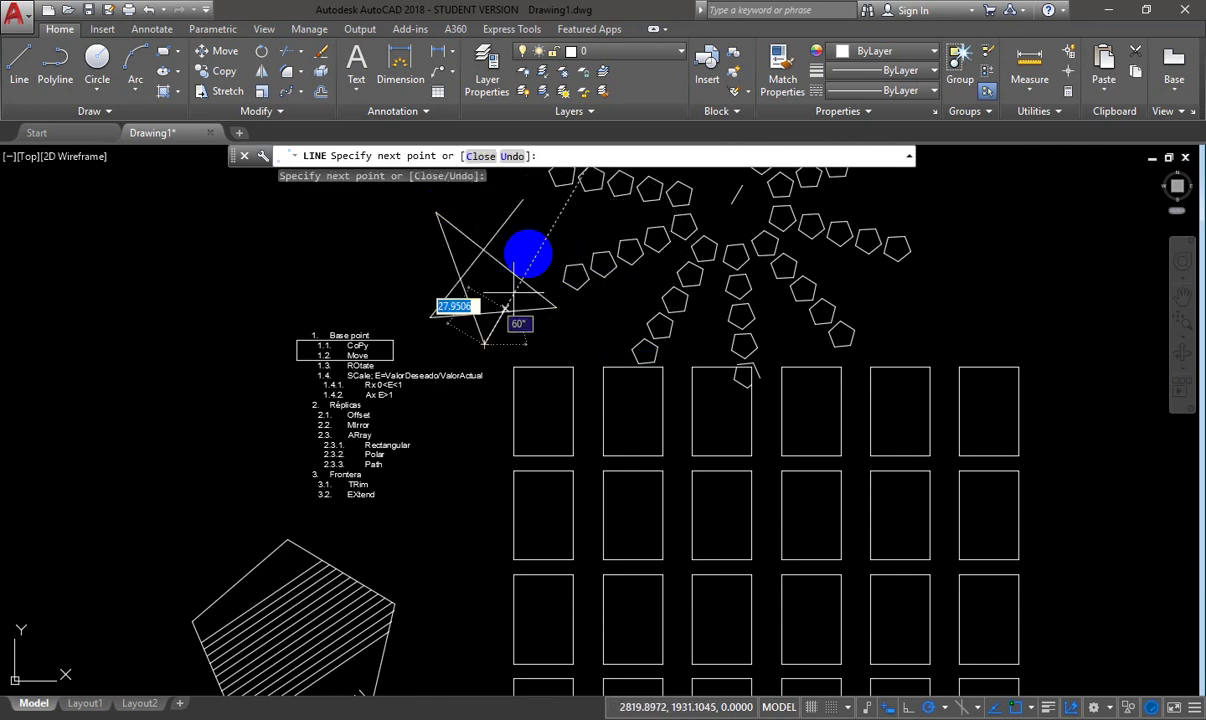
{"action": "left_click", "coordinate": [540, 248]}
{"action": "left_click", "coordinate": [437, 212]}
{"action": "key", "text": "Escape"}
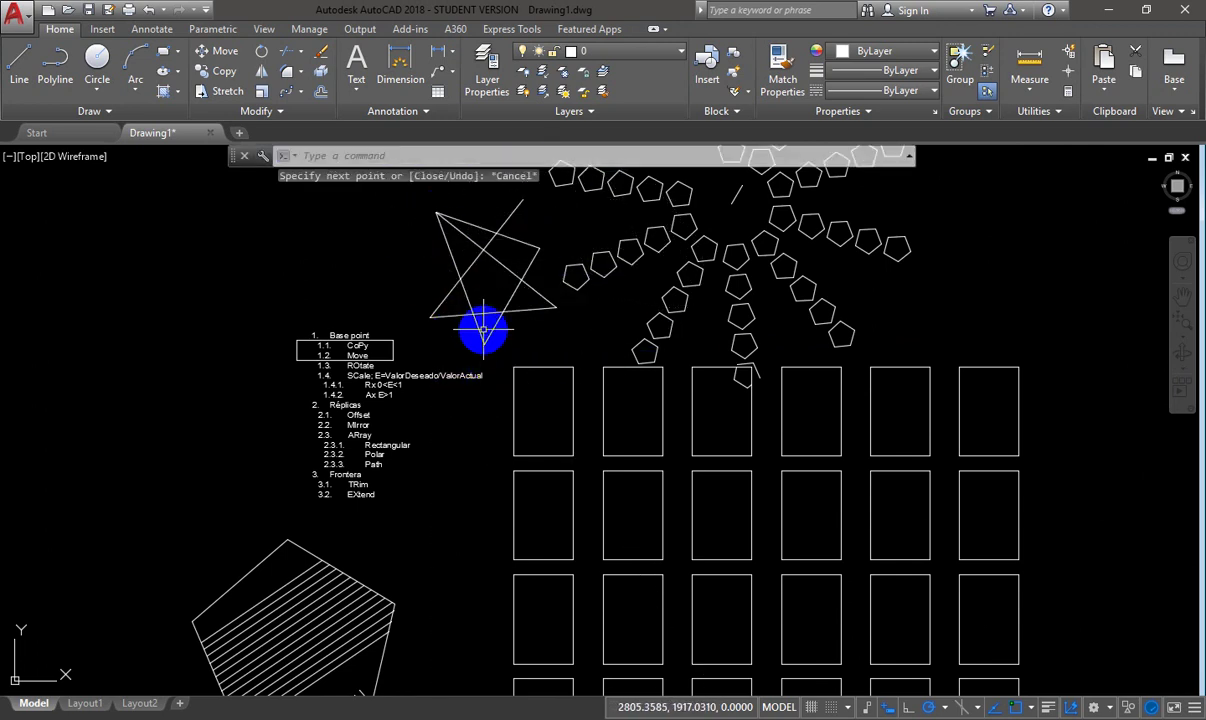
- With all objects as cutting edges, trim two segments between intersections in the upper part of the star-like figure
{"action": "type", "text": "tr"}
{"action": "key", "text": "Return"}
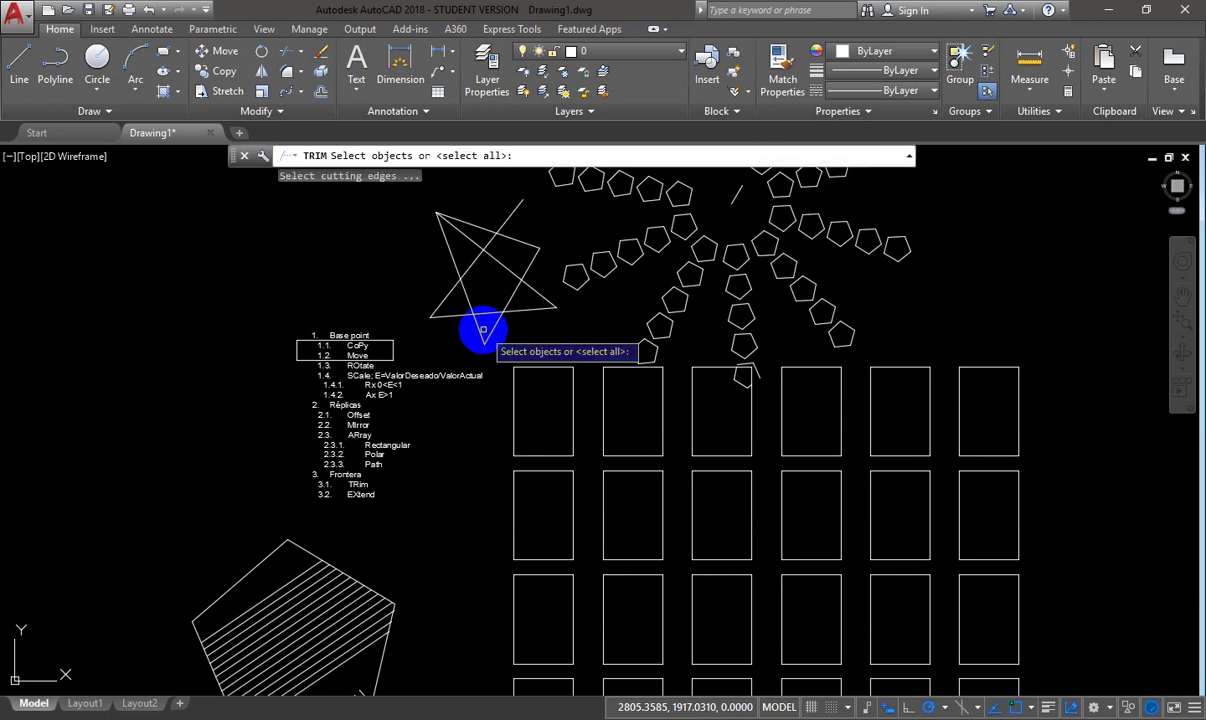
{"action": "key", "text": "Return"}
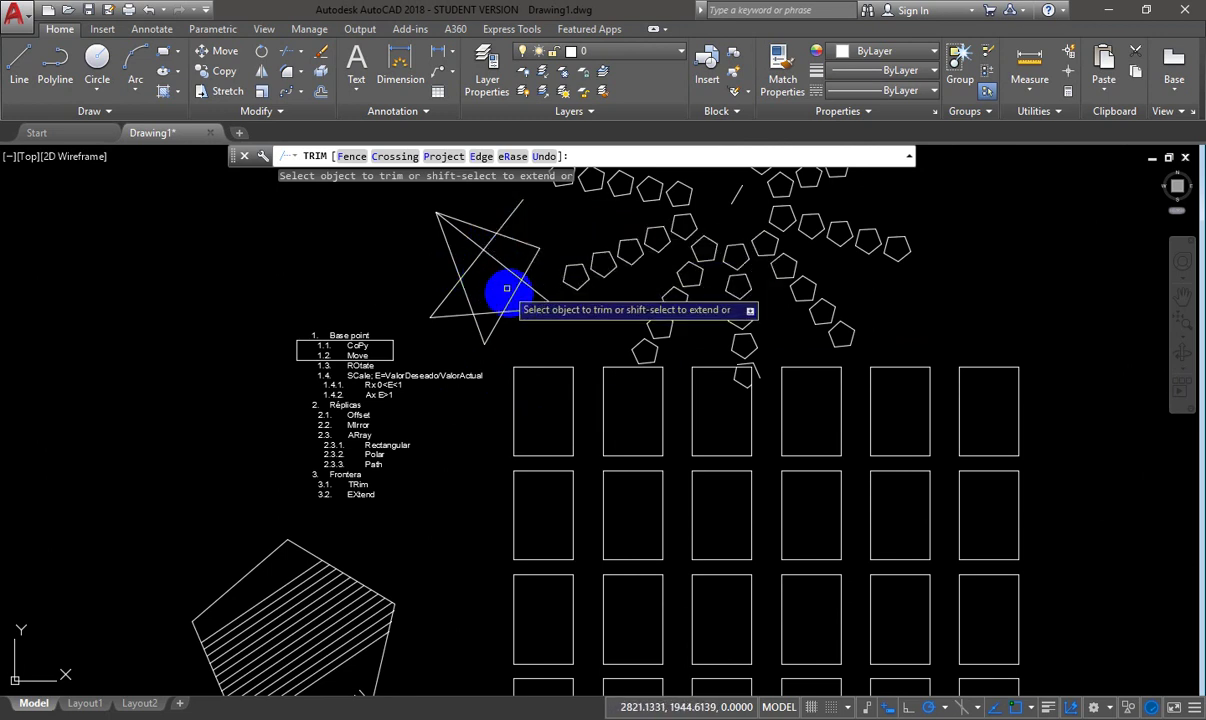
{"action": "scroll", "coordinate": [484, 269], "scroll_direction": "up", "scroll_amount": 2}
{"action": "middle_click_drag", "start_coordinate": [484, 269], "coordinate": [409, 385]}
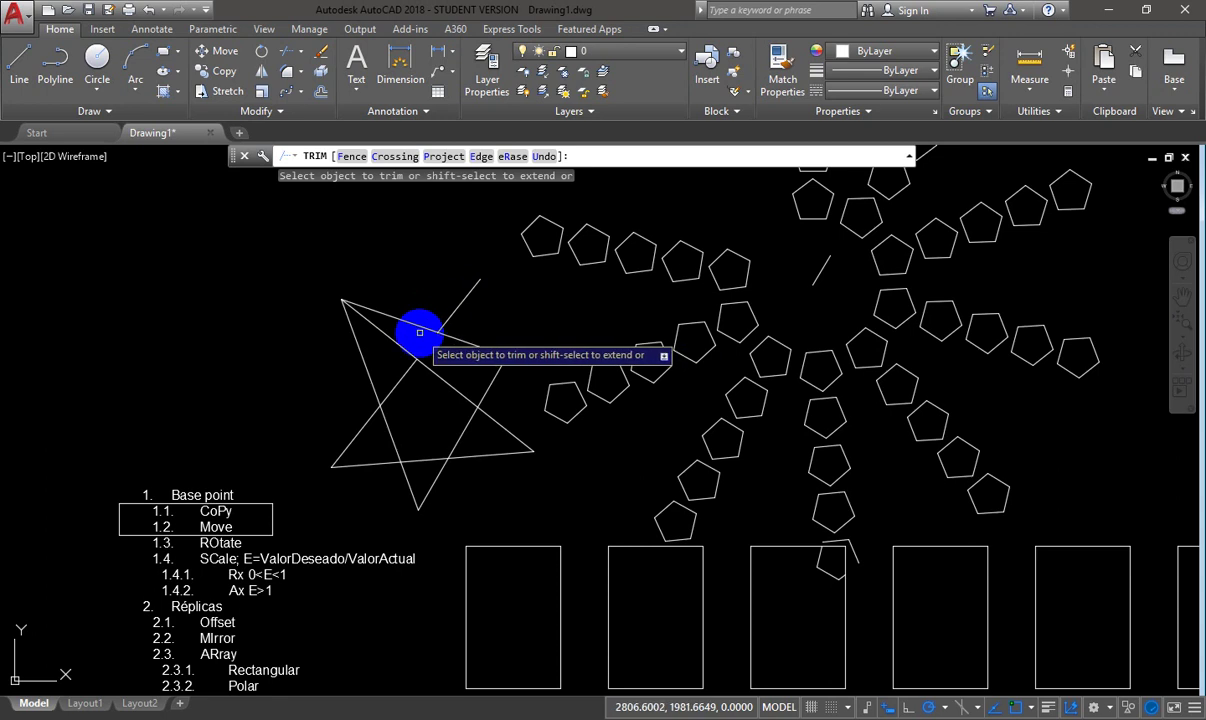
{"action": "left_click", "coordinate": [416, 324]}
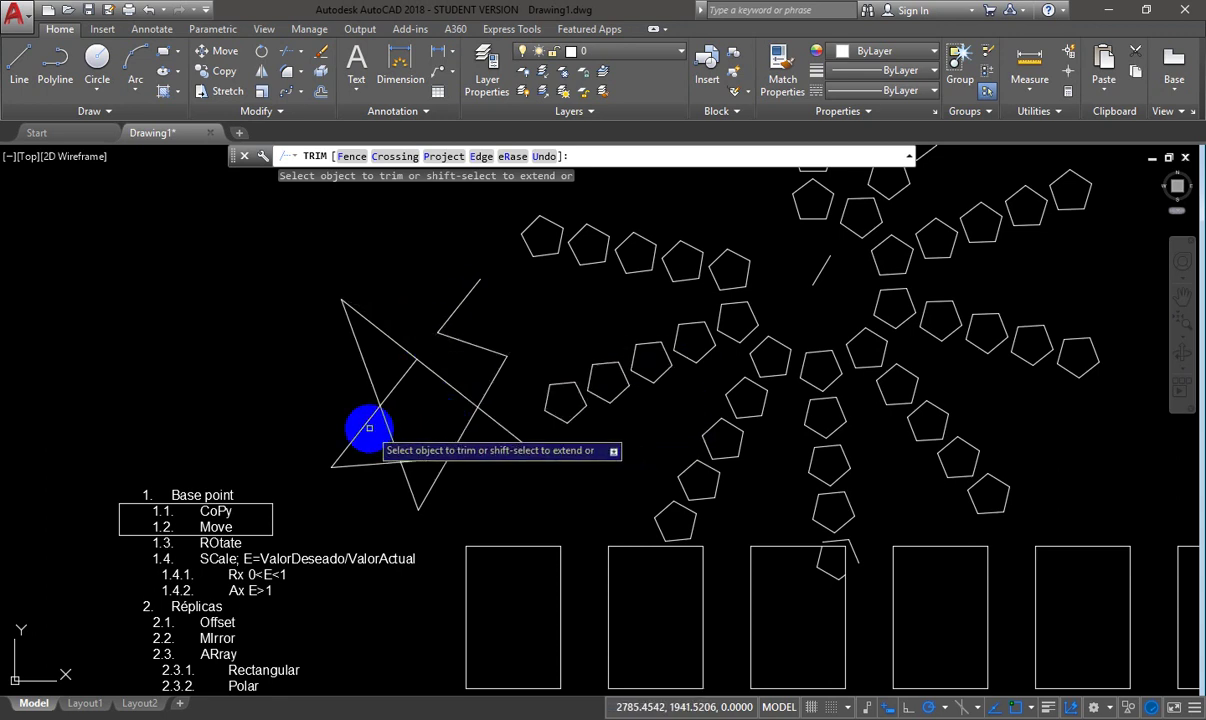
{"action": "scroll", "coordinate": [362, 484], "scroll_direction": "down", "scroll_amount": 2}
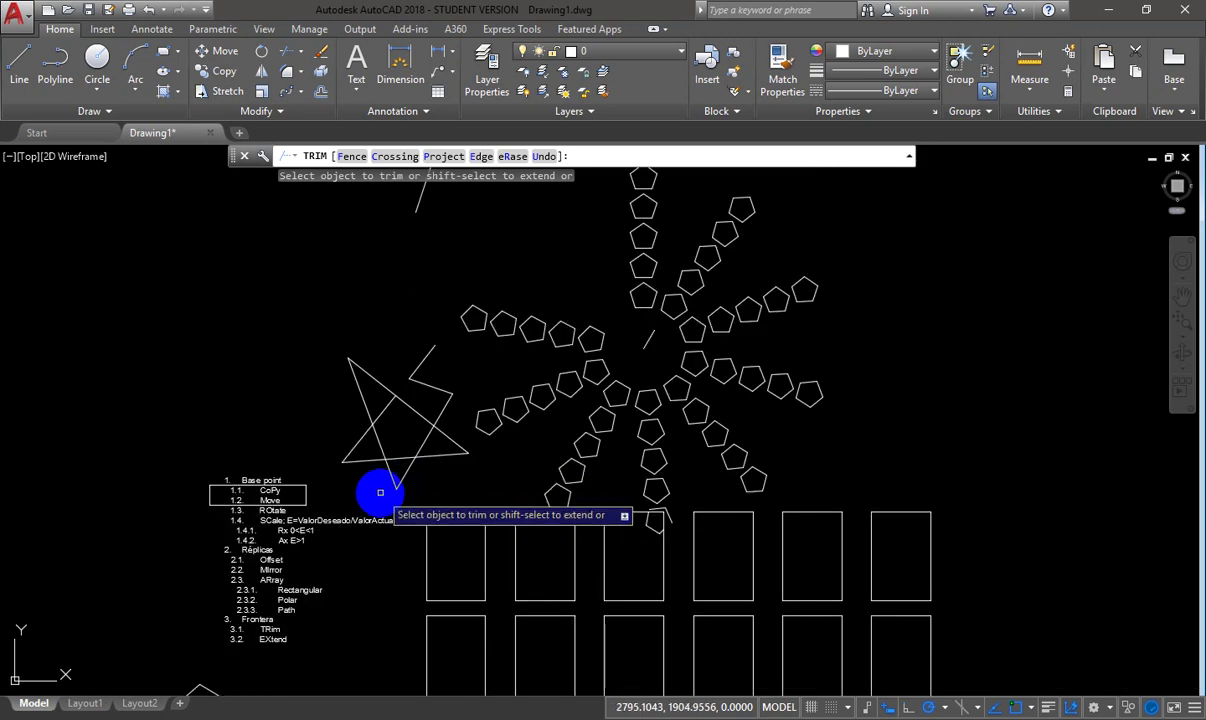
{"action": "key", "text": "Escape"}
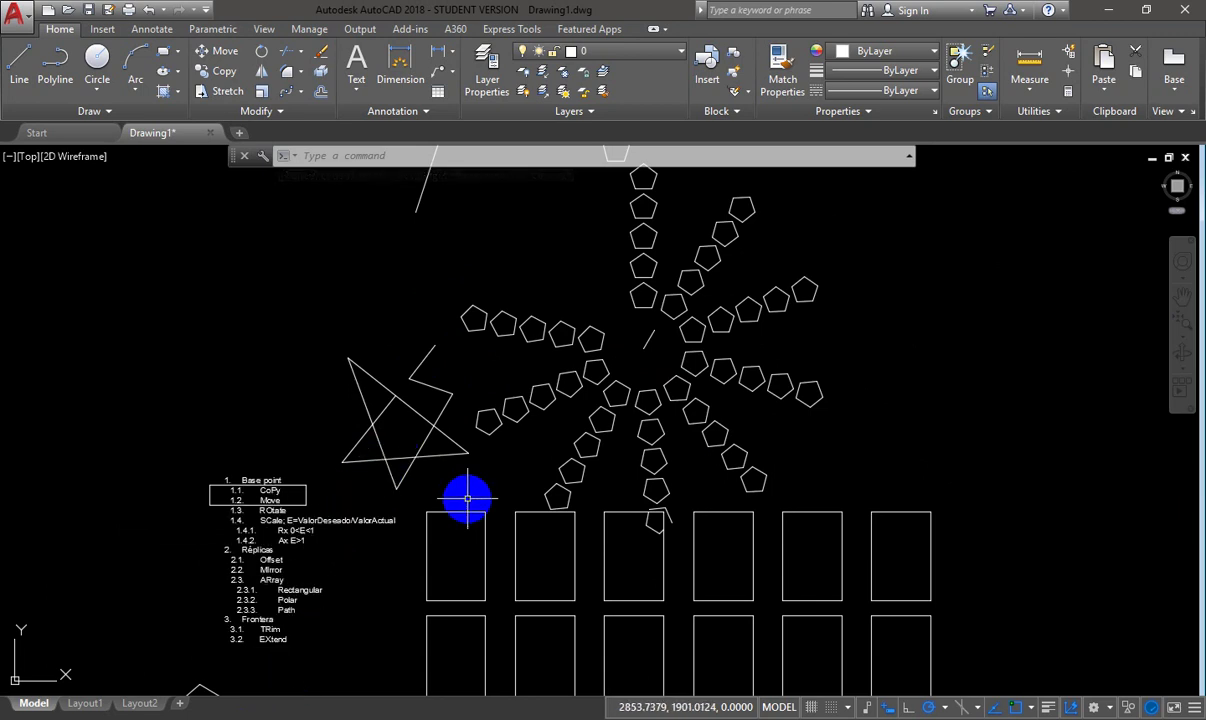
- Draw a slanted line crossing the upper left rectangle of the rectangular array, extending beyond it at both ends
{"action": "scroll", "coordinate": [466, 502], "scroll_direction": "up", "scroll_amount": 3}
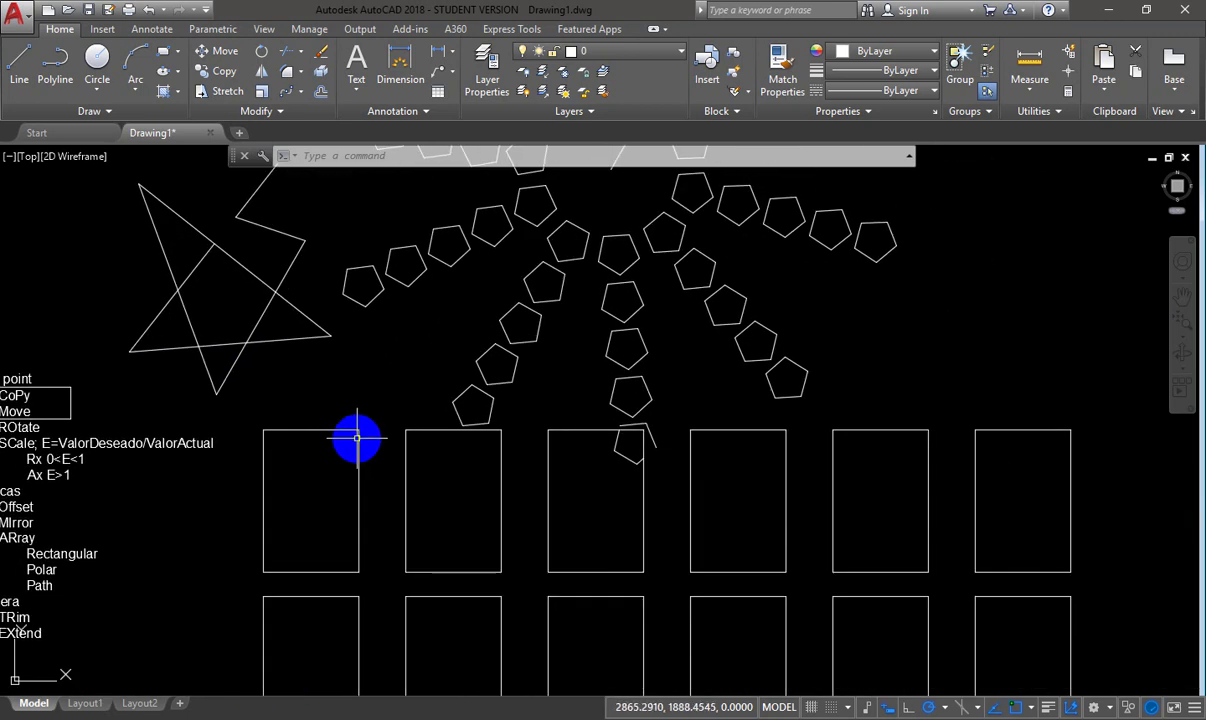
{"action": "scroll", "coordinate": [411, 402], "scroll_direction": "down", "scroll_amount": 2}
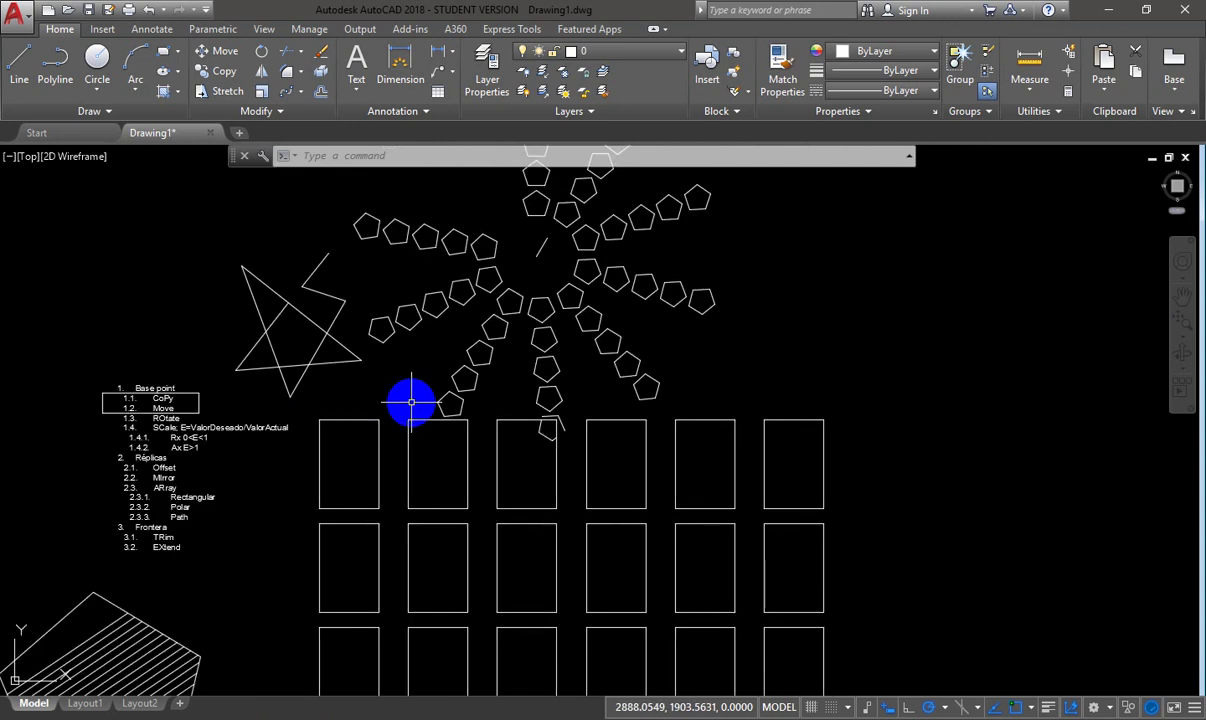
{"action": "key", "text": "Return"}
{"action": "left_click", "coordinate": [406, 380]}
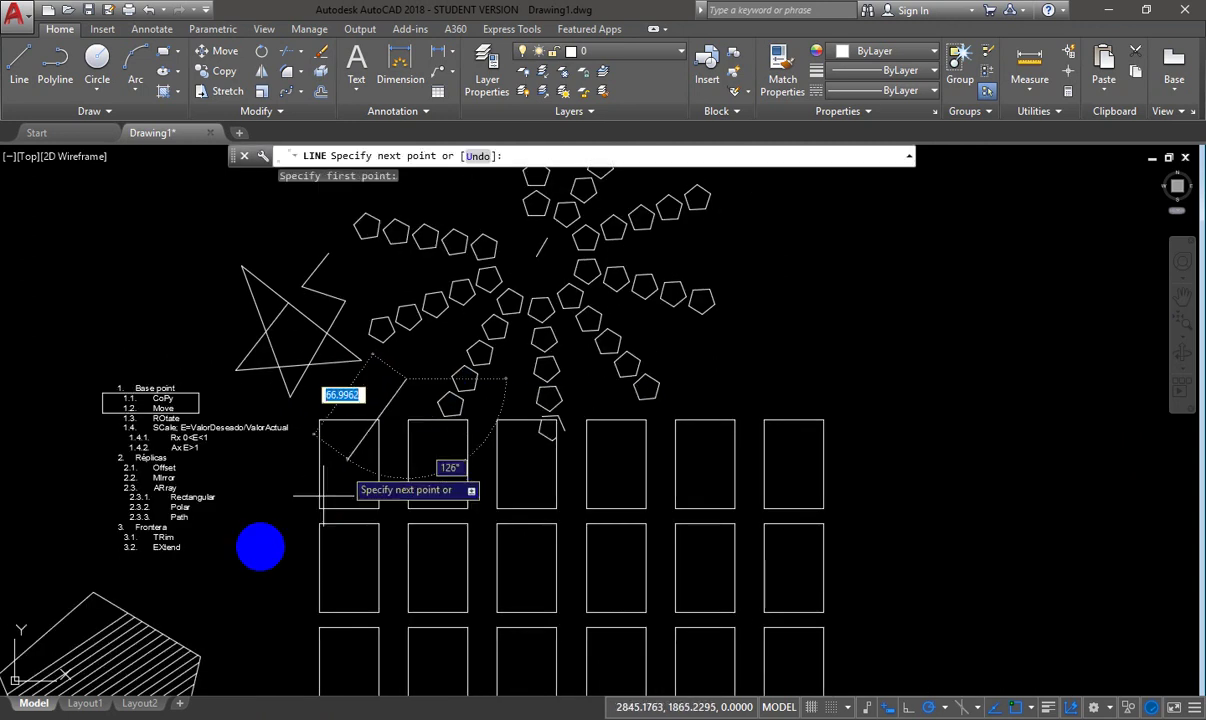
{"action": "left_click", "coordinate": [257, 540]}
{"action": "key", "text": "Return"}
{"action": "scroll", "coordinate": [325, 477], "scroll_direction": "up", "scroll_amount": 2}
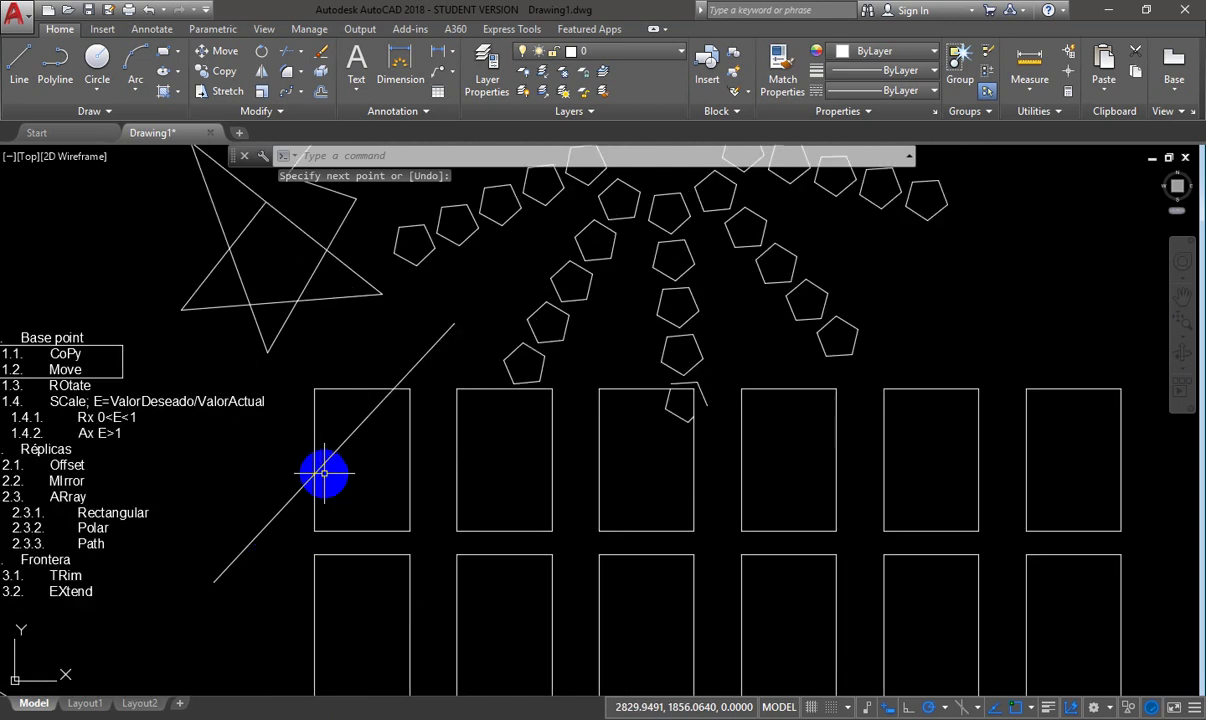
- Try to trim the upper left rectangle of the rectangular array with the slanted line as the cutting edge
{"action": "left_click", "coordinate": [418, 363]}
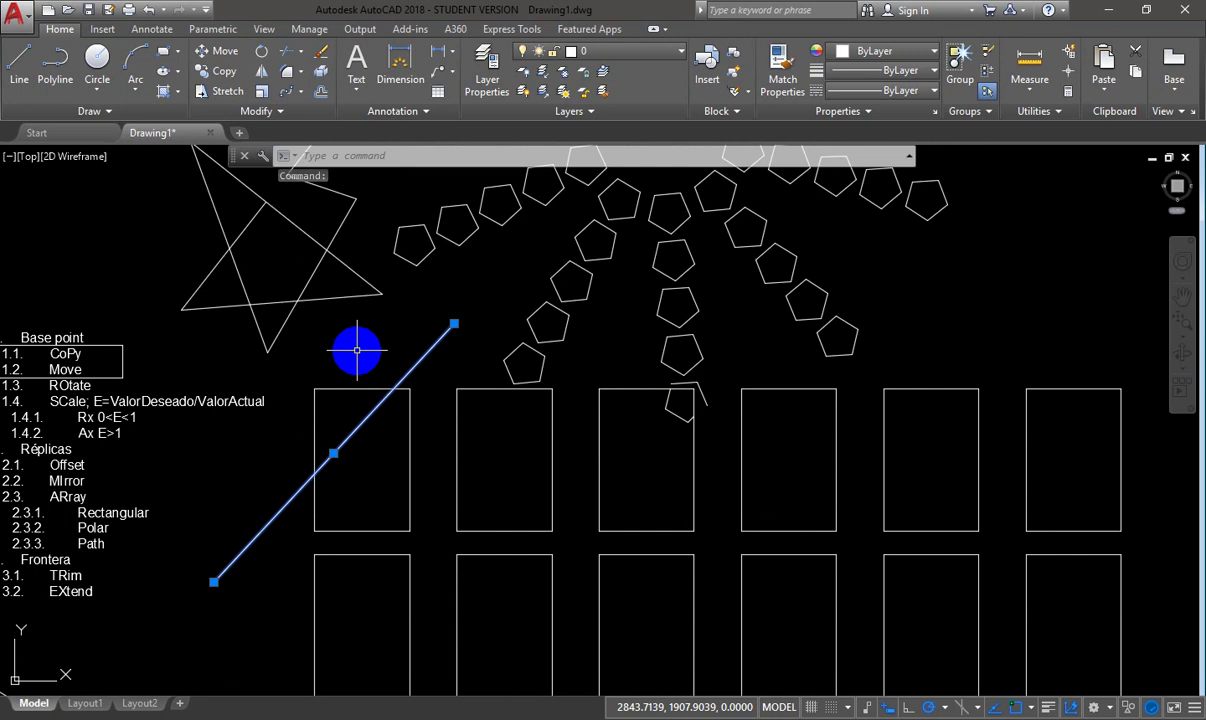
{"action": "type", "text": "tr"}
{"action": "key", "text": "Return"}
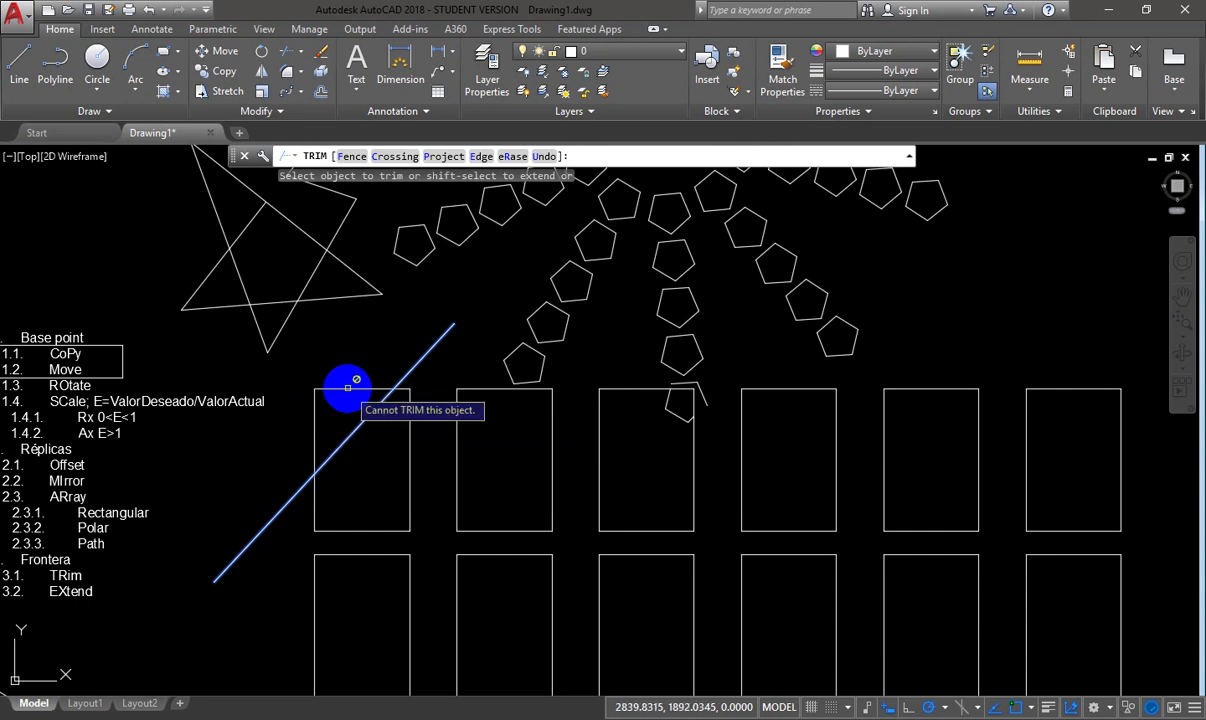
{"action": "scroll", "coordinate": [350, 388], "scroll_direction": "down", "scroll_amount": 2}
{"action": "key", "text": "Escape"}
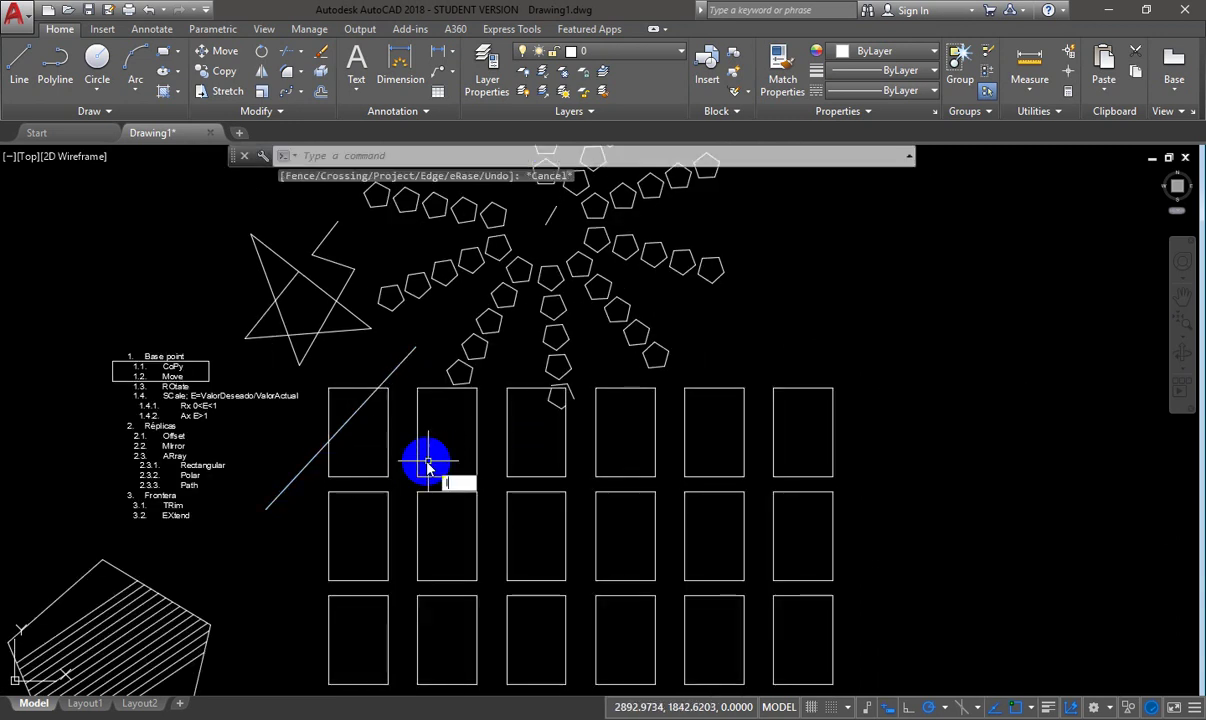
- Draw a short slanted line across the innermost pentagon of the polar array's lower left arm, ending at the neighbouring pentagon
{"action": "type", "text": "l"}
{"action": "key", "text": "Return"}
{"action": "left_click", "coordinate": [541, 245]}
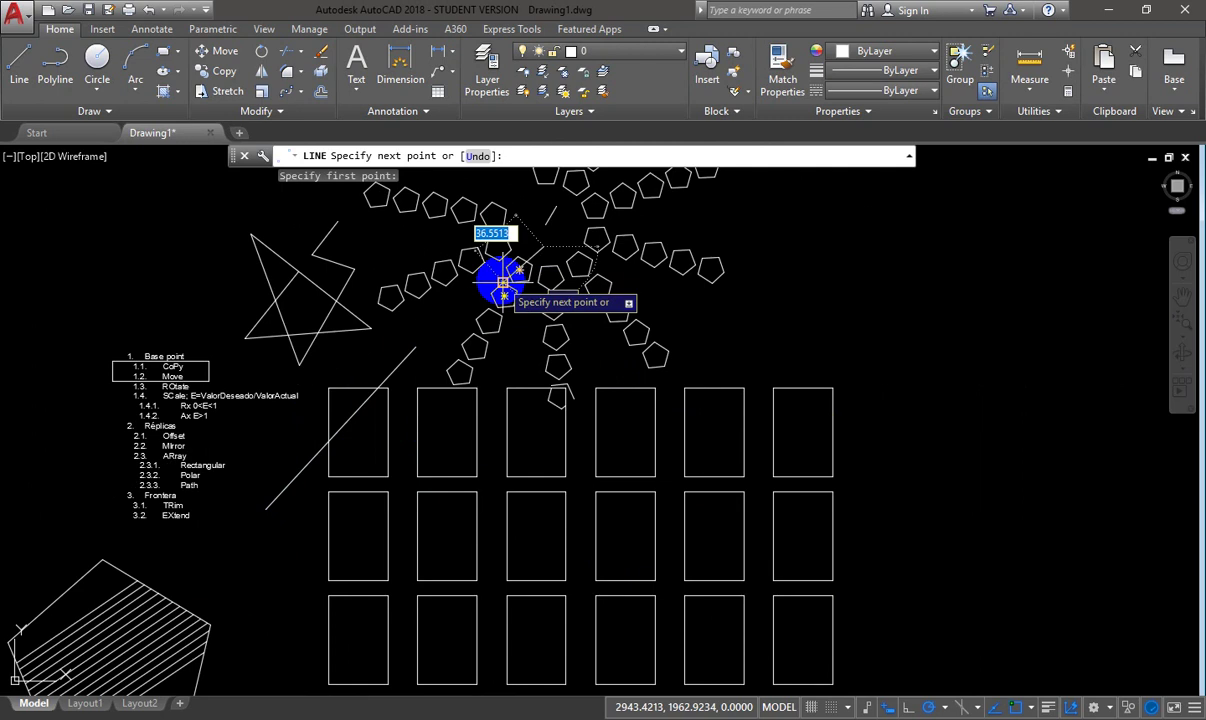
{"action": "scroll", "coordinate": [503, 283], "scroll_direction": "up", "scroll_amount": 4}
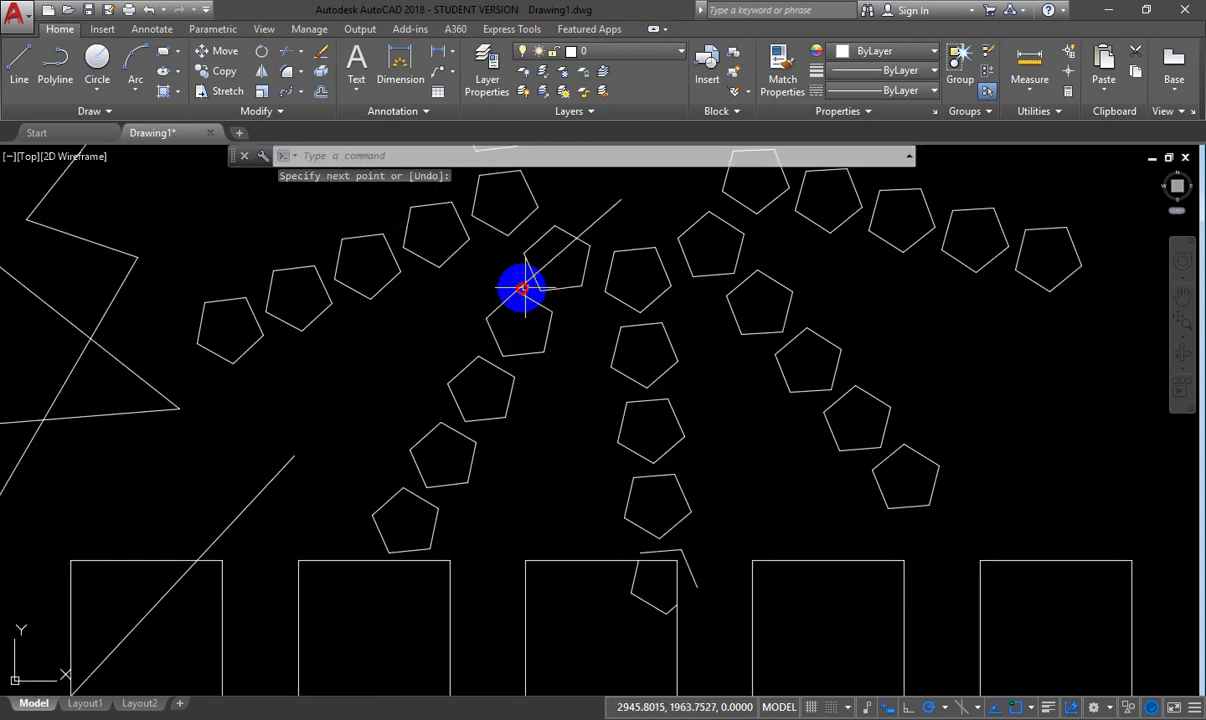
{"action": "left_click", "coordinate": [521, 288]}
{"action": "key", "text": "Return"}
- With the short slanted line as the cutting edge, trim the upper left part of the polar array pentagon it crosses
{"action": "left_click", "coordinate": [517, 289]}
{"action": "key", "text": "Return"}
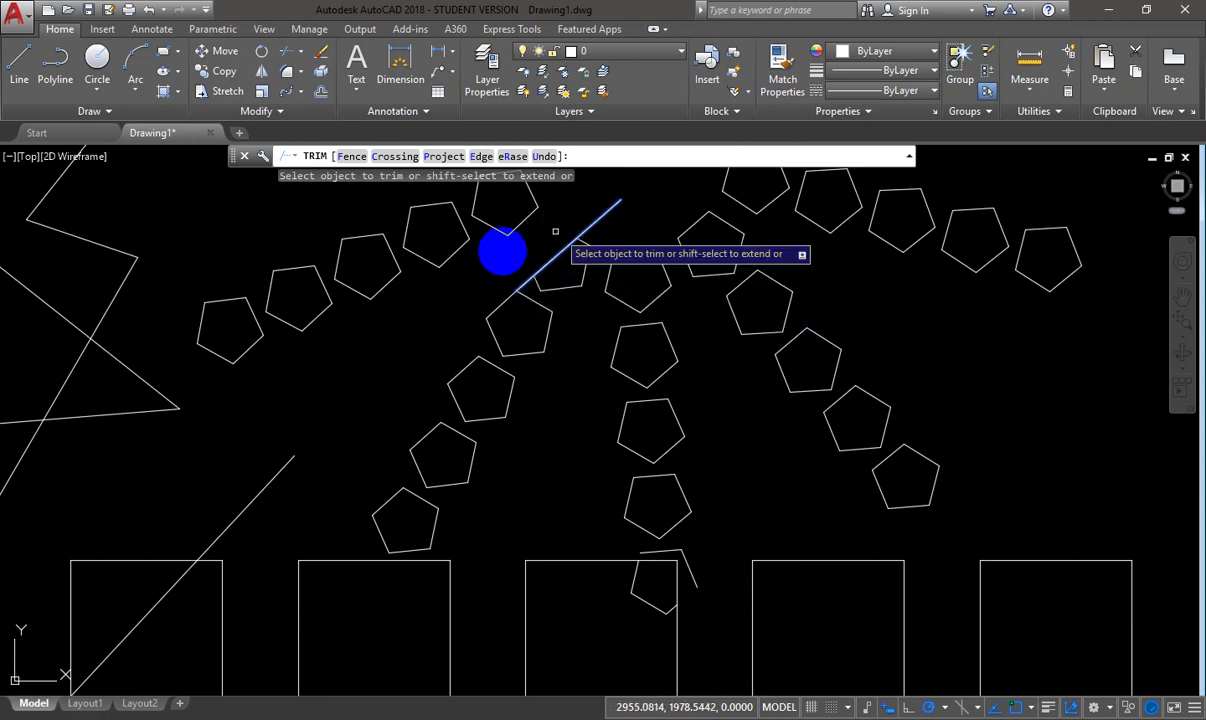
{"action": "key", "text": "Escape"}
{"action": "scroll", "coordinate": [610, 340], "scroll_direction": "down", "scroll_amount": 3}
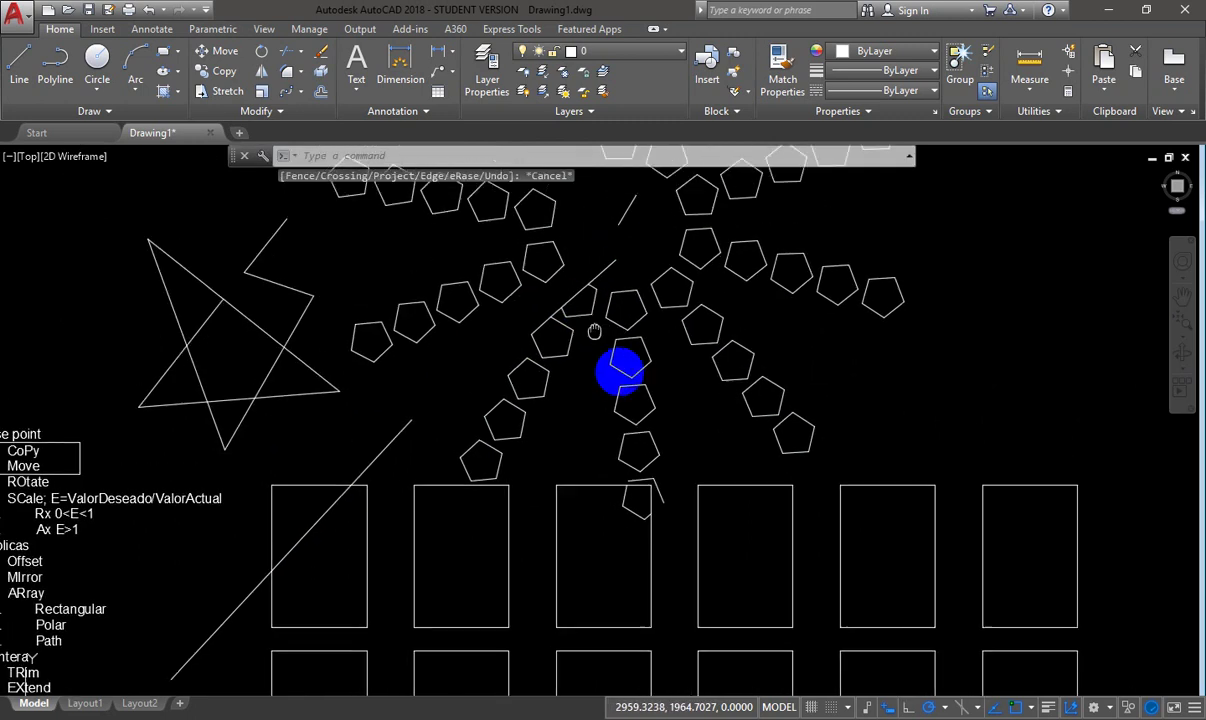
{"action": "scroll", "coordinate": [624, 345], "scroll_direction": "up", "scroll_amount": 3}
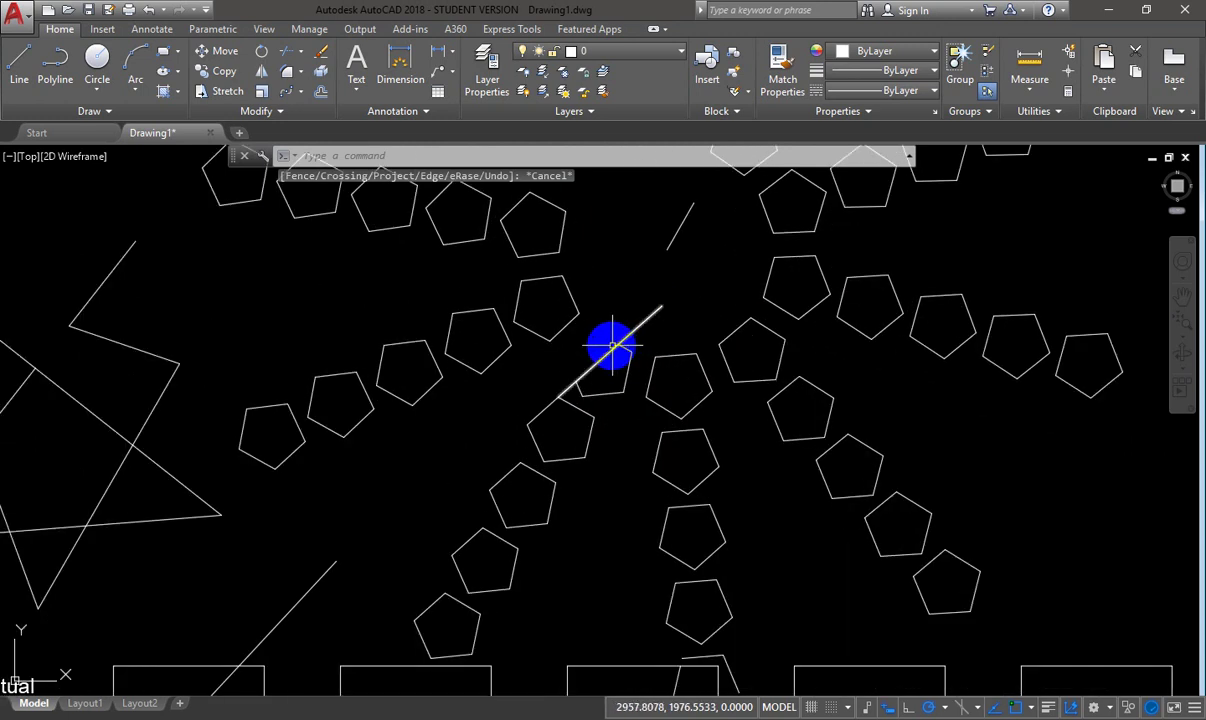
- With the large pentagon and two adjacent hatching lines as boundaries, extend the three parallel lines at its lower right corner to the nearer hatching line
{"action": "scroll", "coordinate": [586, 358], "scroll_direction": "down", "scroll_amount": 8}
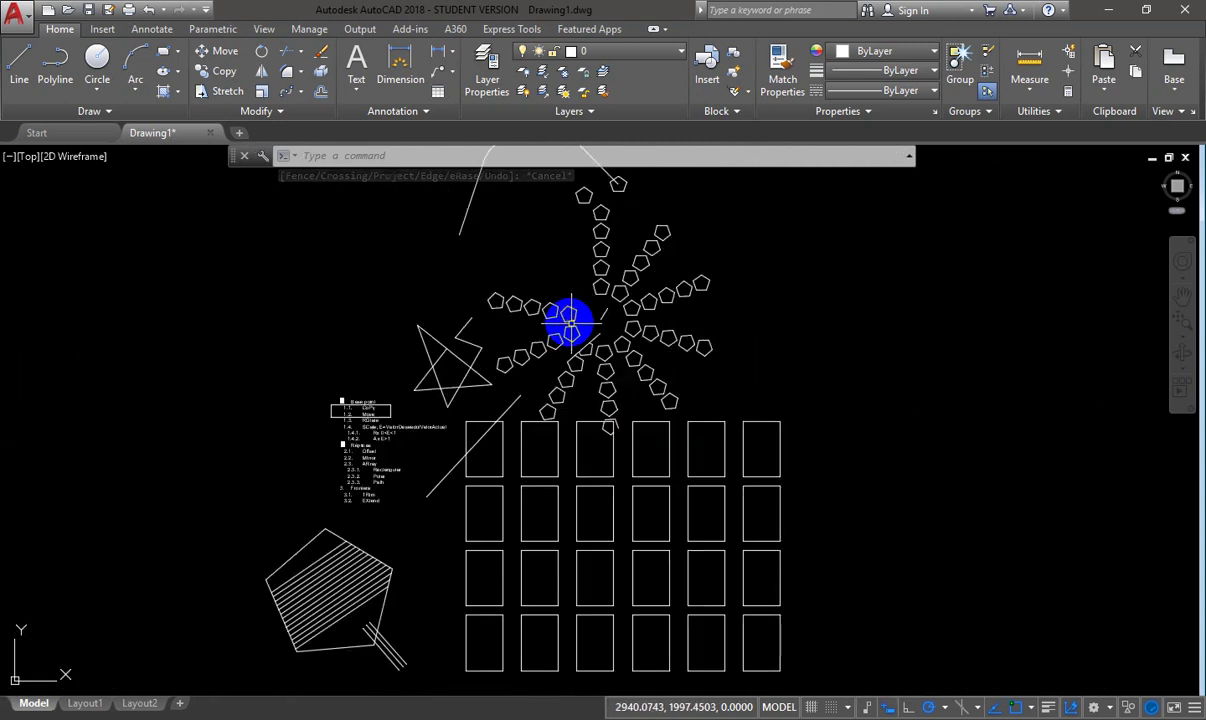
{"action": "scroll", "coordinate": [574, 484], "scroll_direction": "up", "scroll_amount": 4}
{"action": "scroll", "coordinate": [568, 487], "scroll_direction": "down", "scroll_amount": 2}
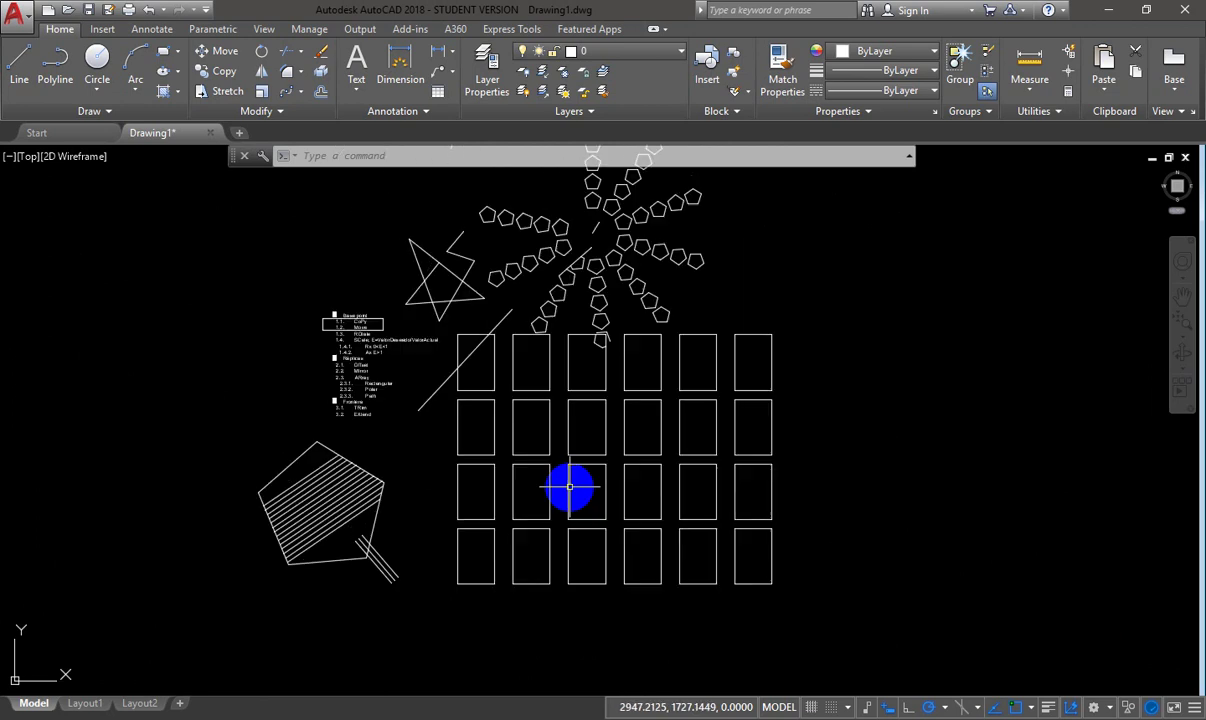
{"action": "key", "text": "Escape"}
{"action": "scroll", "coordinate": [364, 441], "scroll_direction": "up", "scroll_amount": 4}
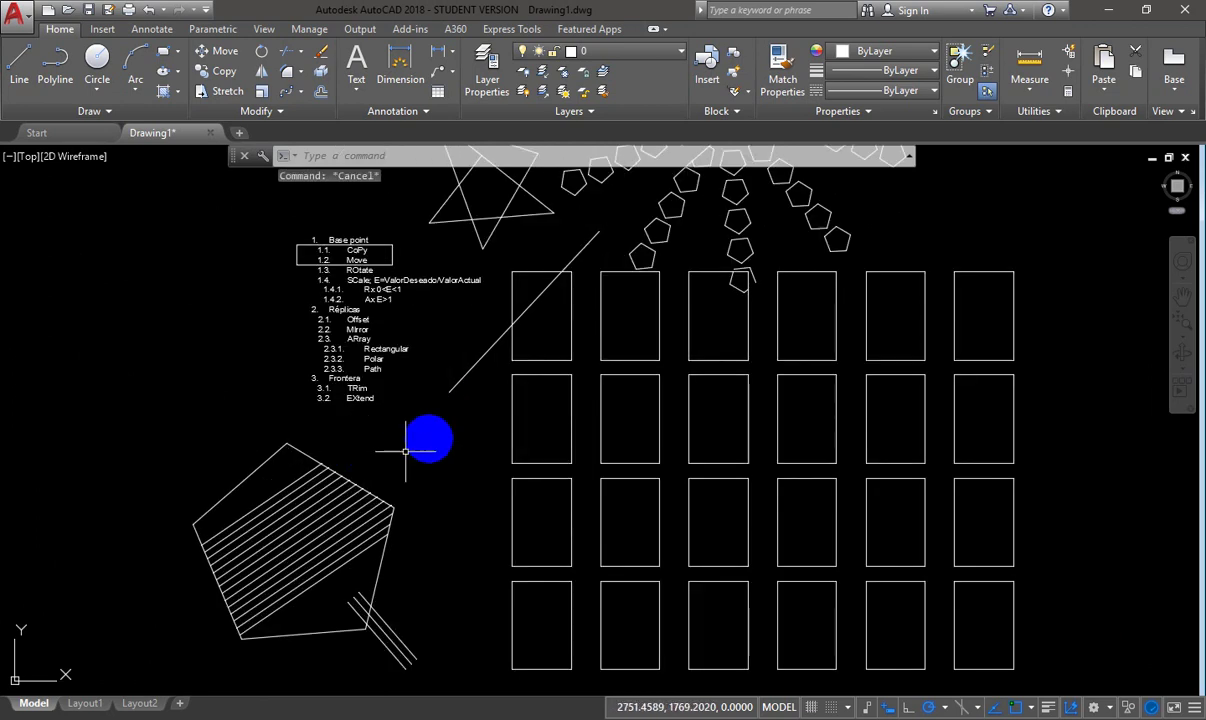
{"action": "scroll", "coordinate": [445, 436], "scroll_direction": "up", "scroll_amount": 2}
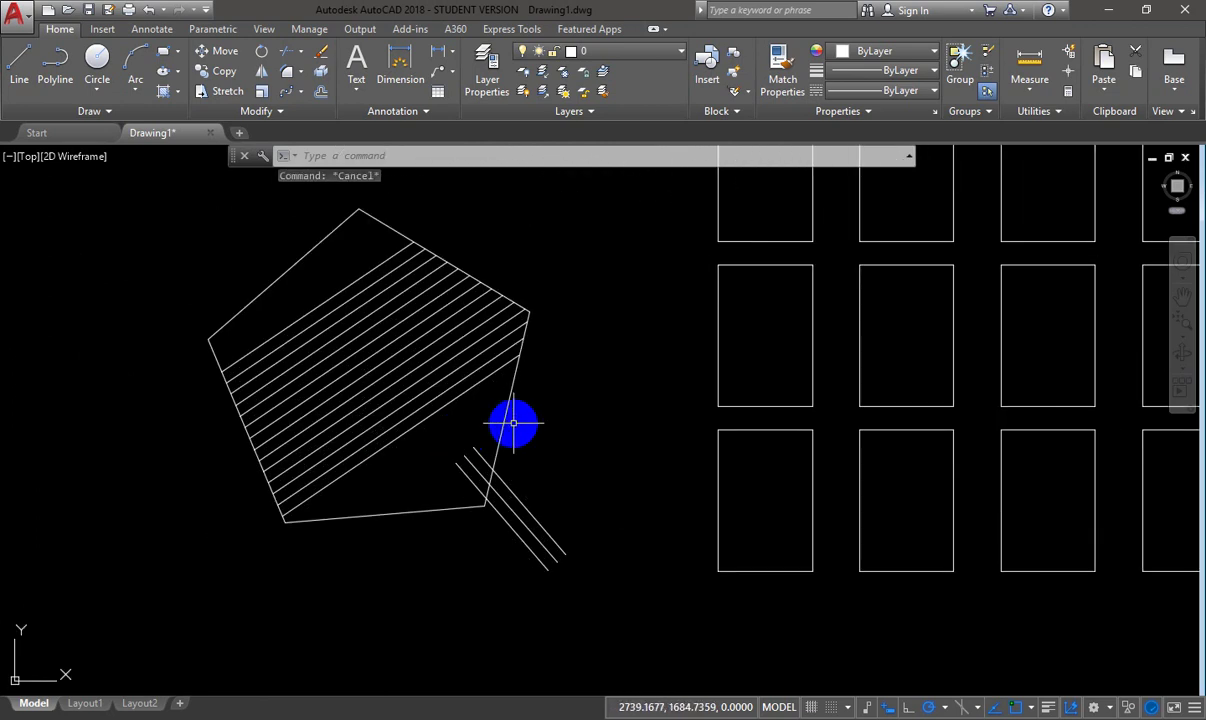
{"action": "left_click", "coordinate": [505, 422]}
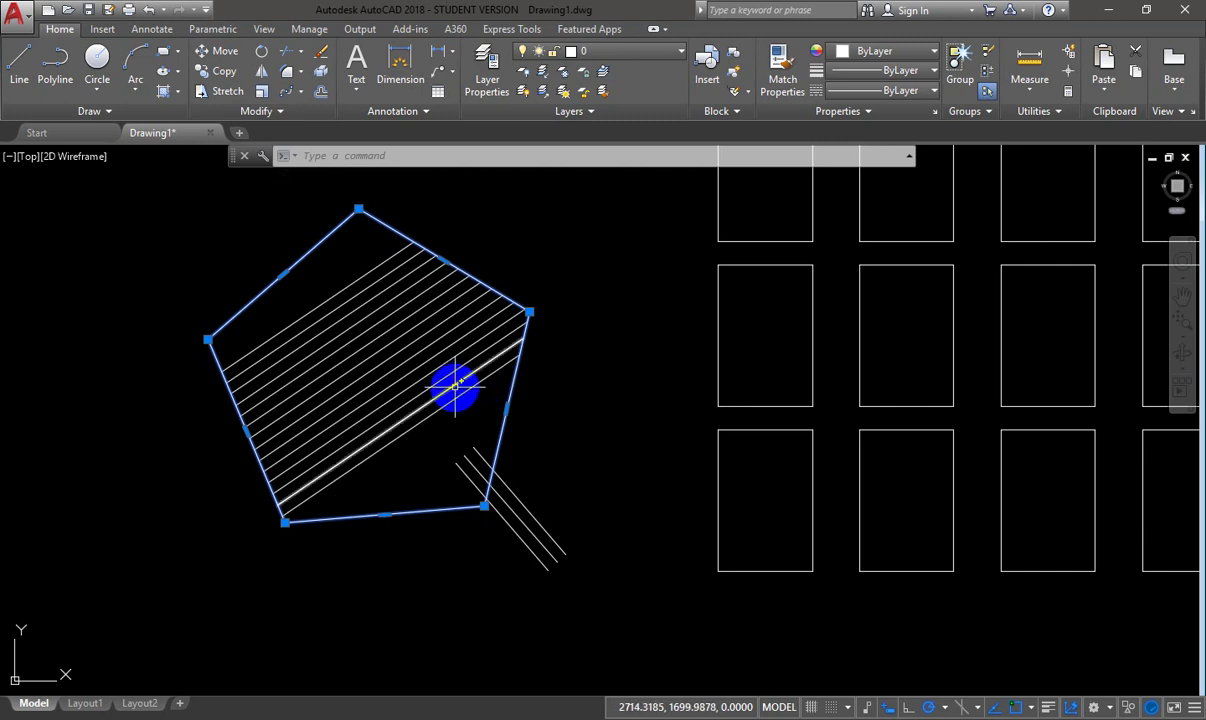
{"action": "left_click", "coordinate": [440, 390]}
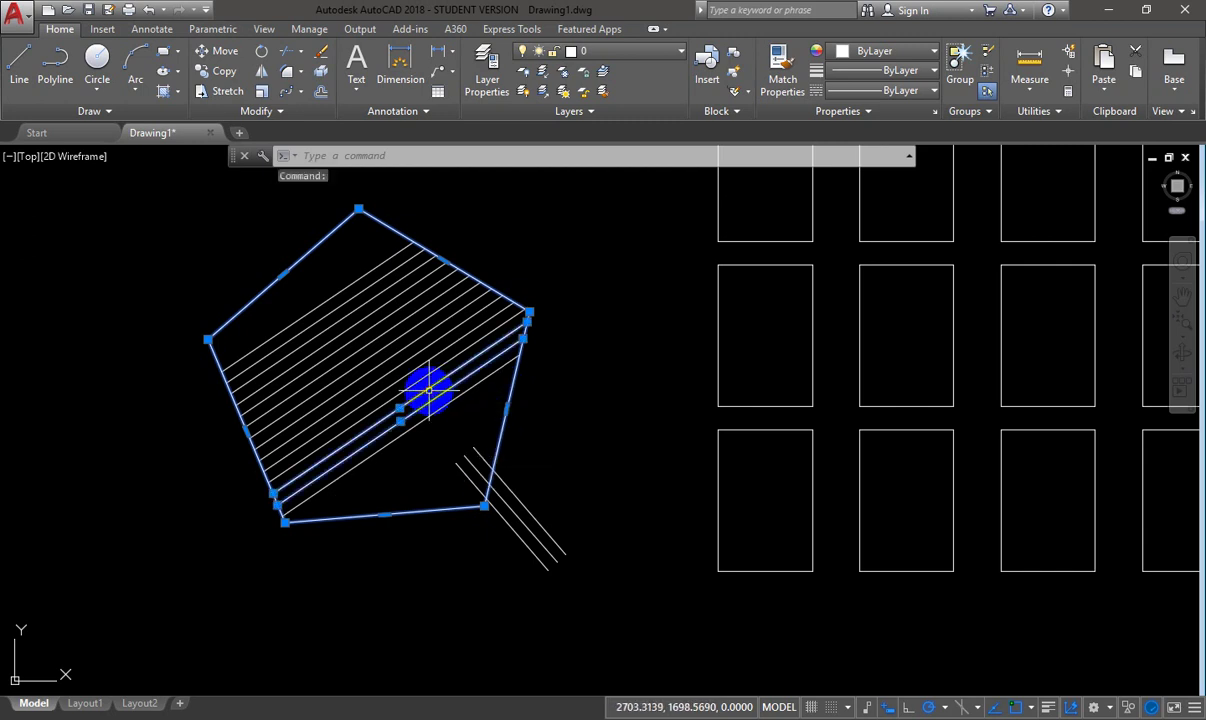
{"action": "left_click", "coordinate": [304, 58]}
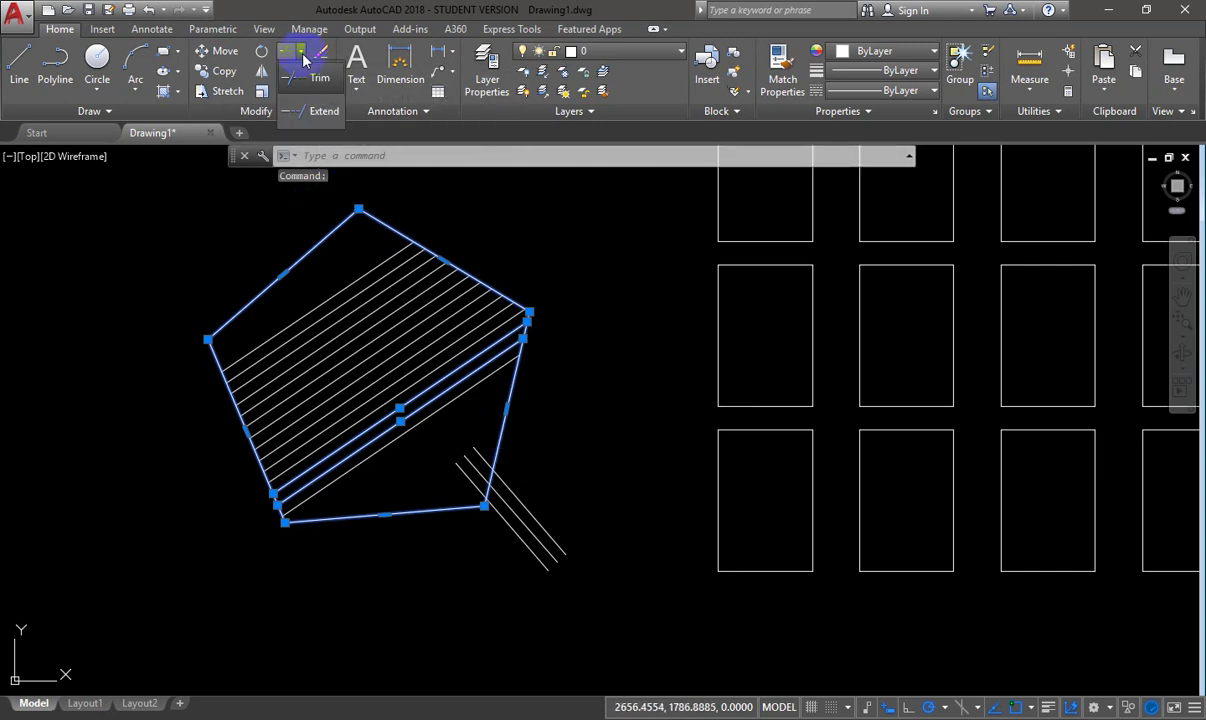
{"action": "left_click", "coordinate": [321, 115]}
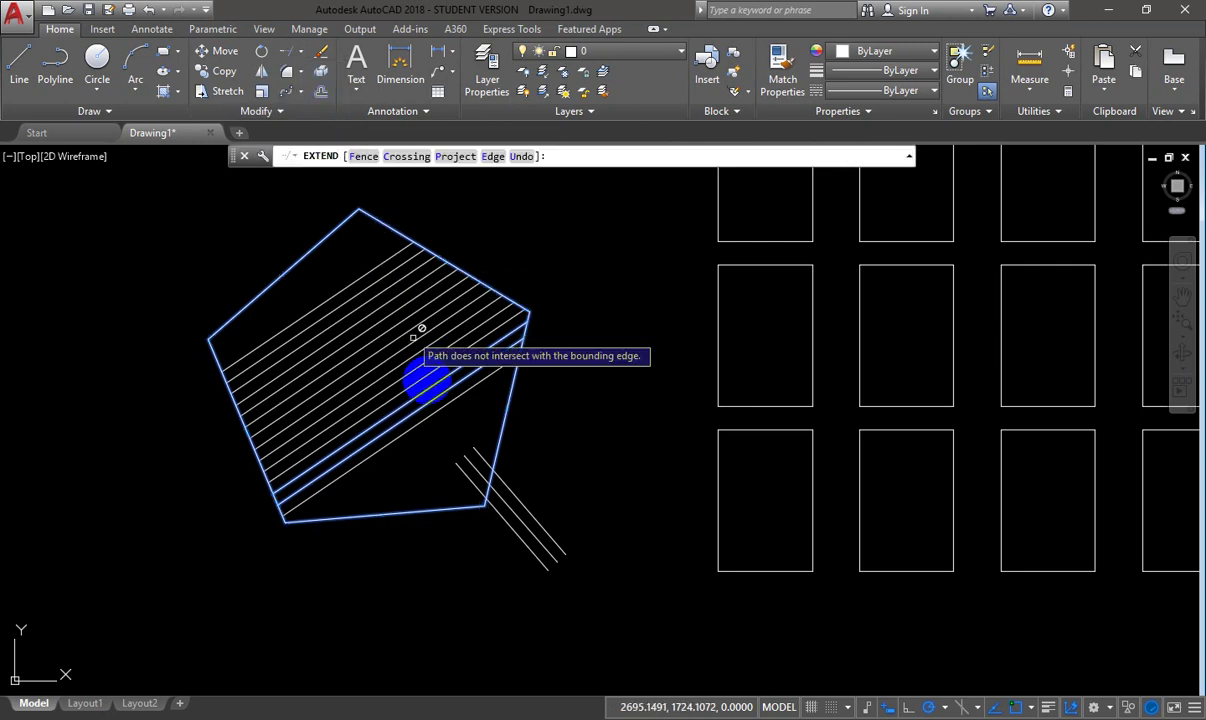
{"action": "left_click", "coordinate": [474, 447]}
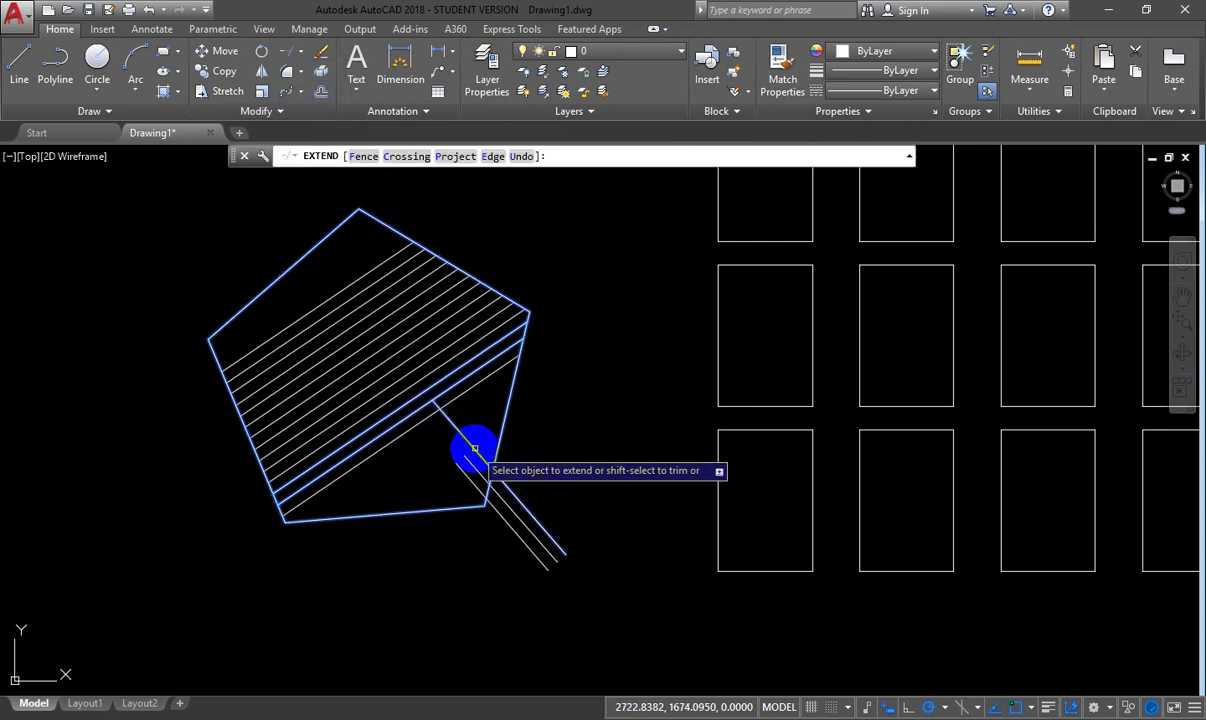
{"action": "left_click", "coordinate": [464, 456]}
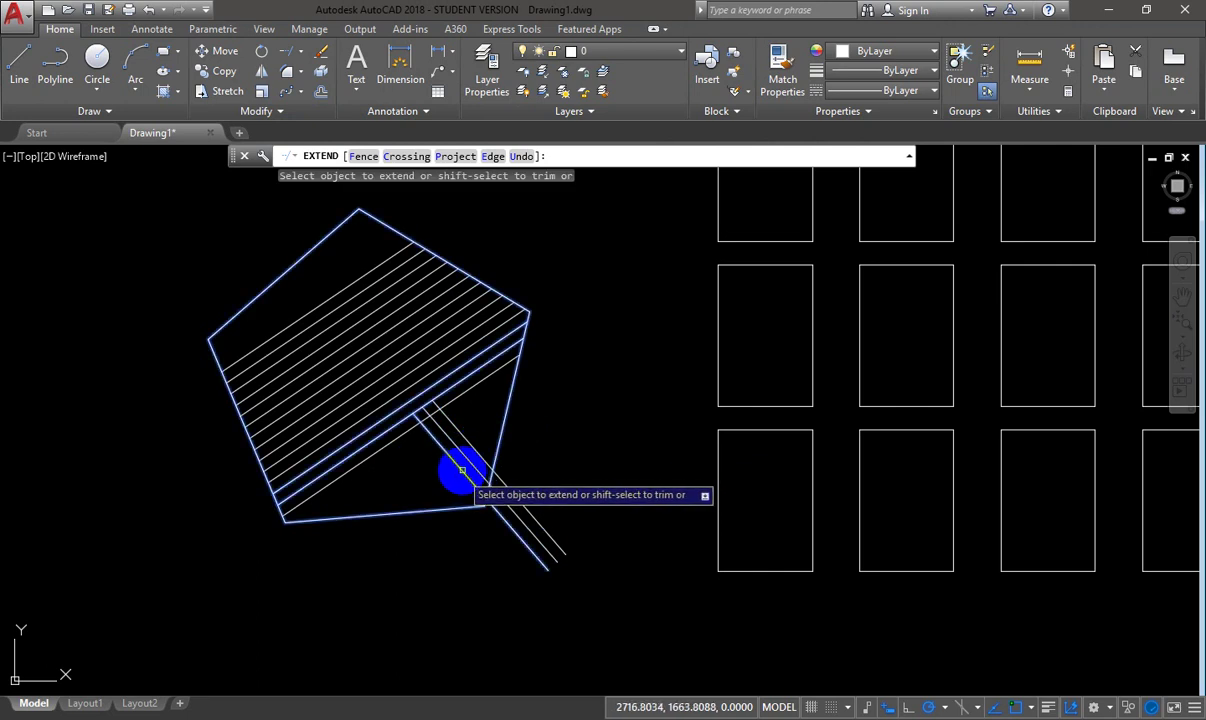
{"action": "left_click", "coordinate": [457, 452]}
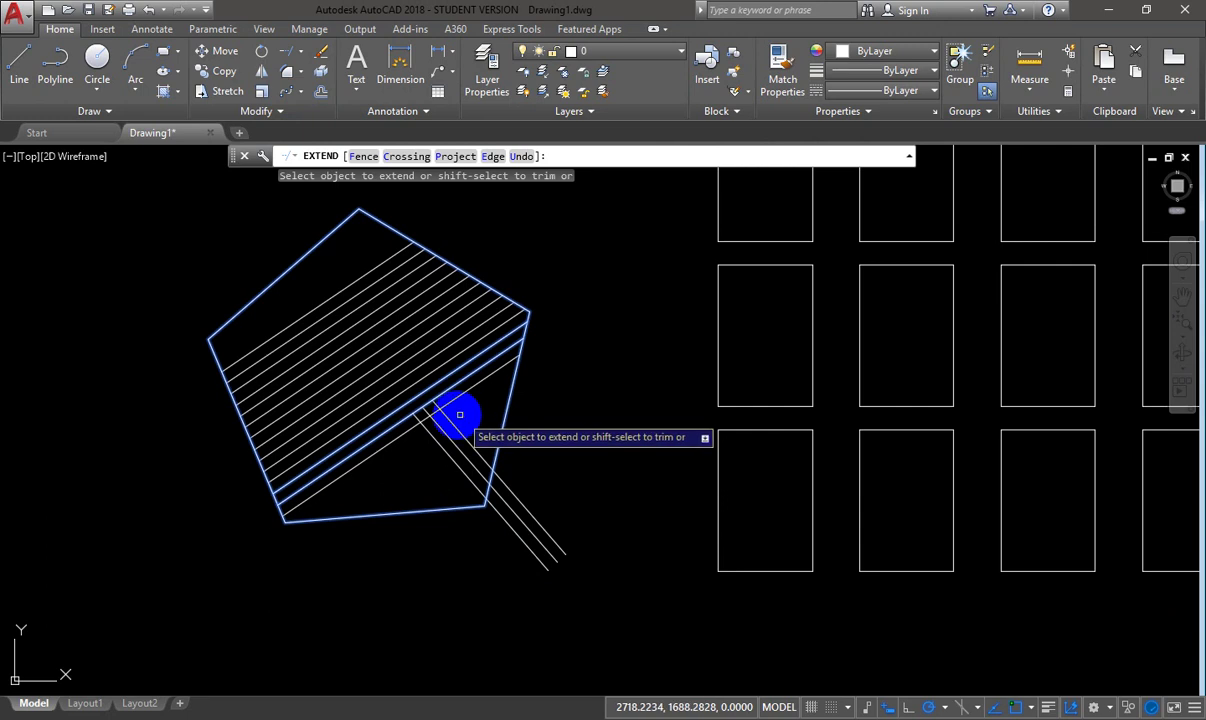
- Extend the same three parallel lines to the second boundary hatching line and on to the large pentagon's upper left side
{"action": "left_click", "coordinate": [451, 415]}
{"action": "left_click", "coordinate": [443, 418]}
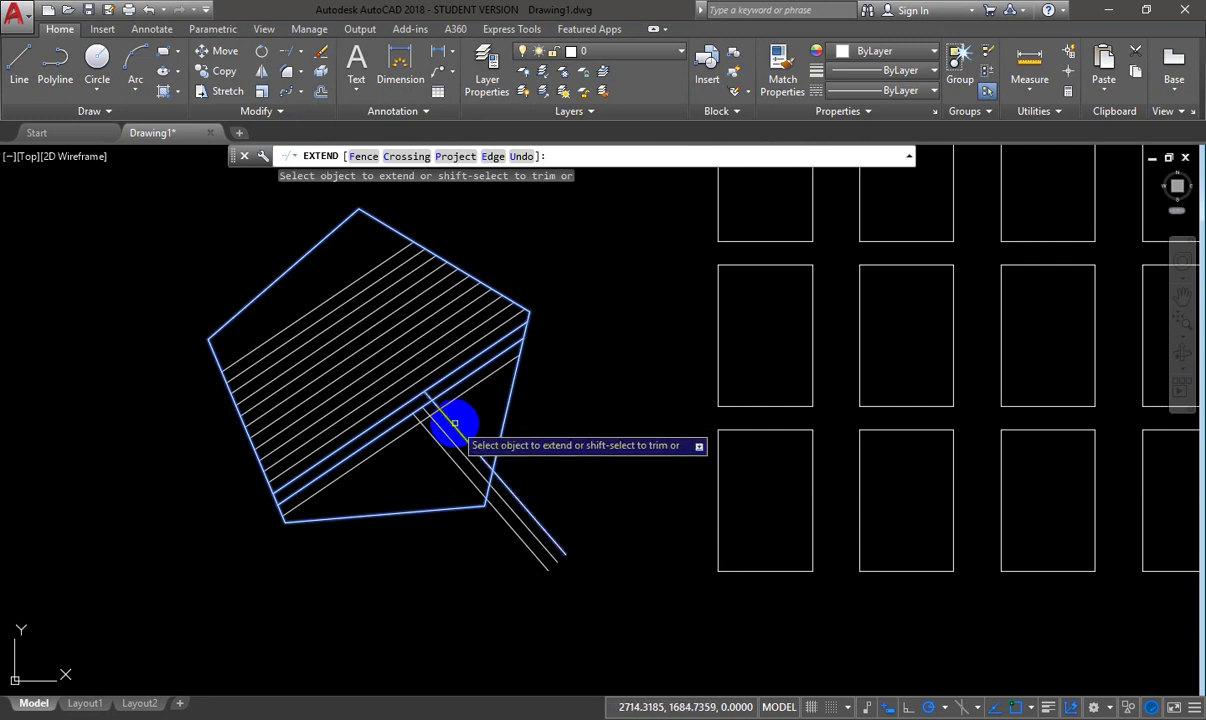
{"action": "key", "text": "Escape"}
{"action": "left_click", "coordinate": [442, 429]}
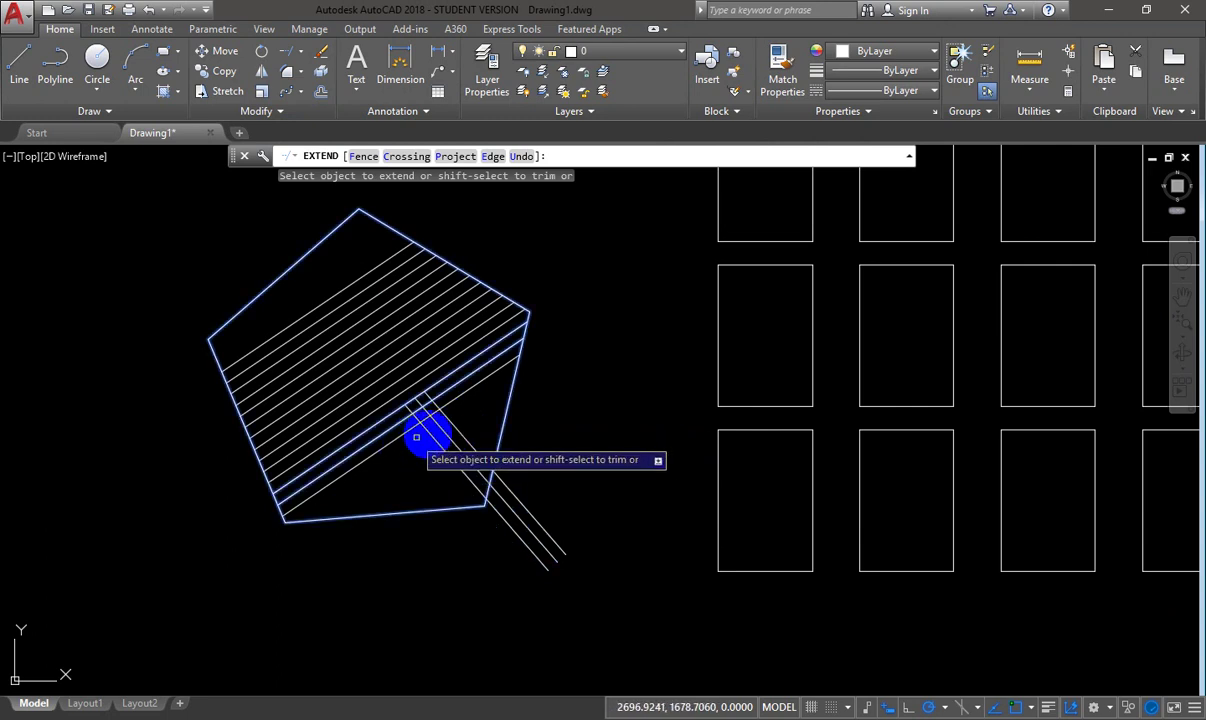
{"action": "left_click", "coordinate": [428, 433]}
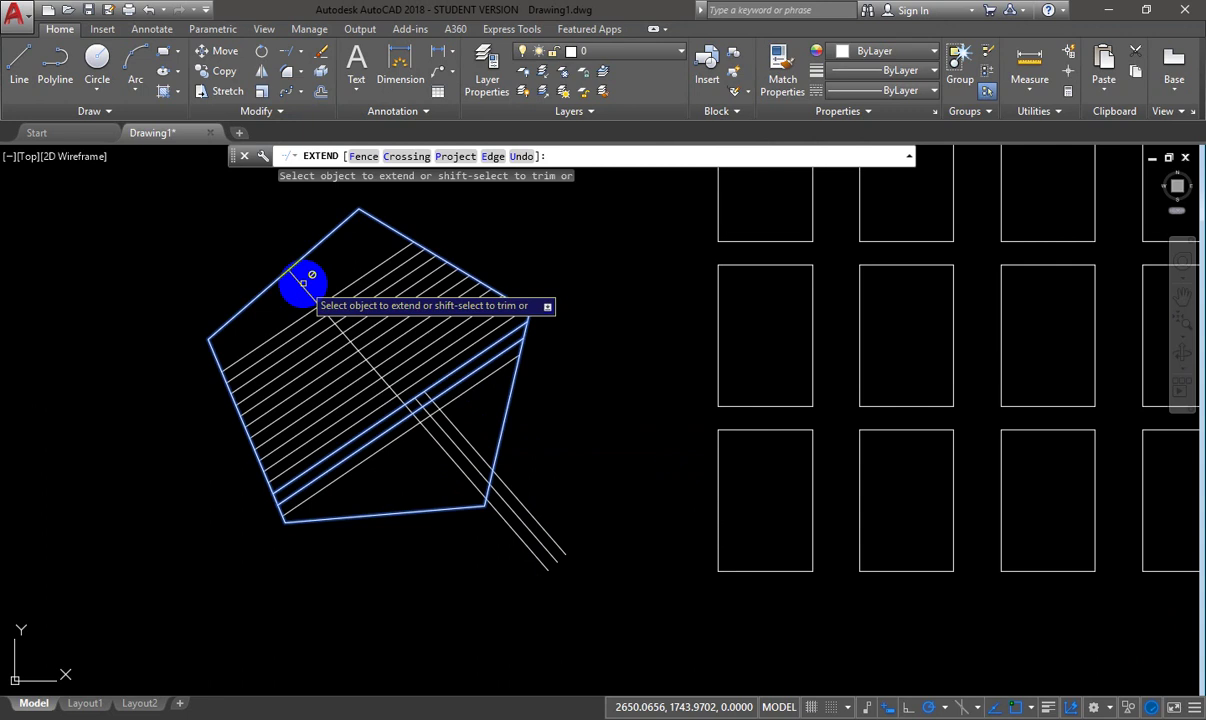
{"action": "left_click", "coordinate": [437, 400]}
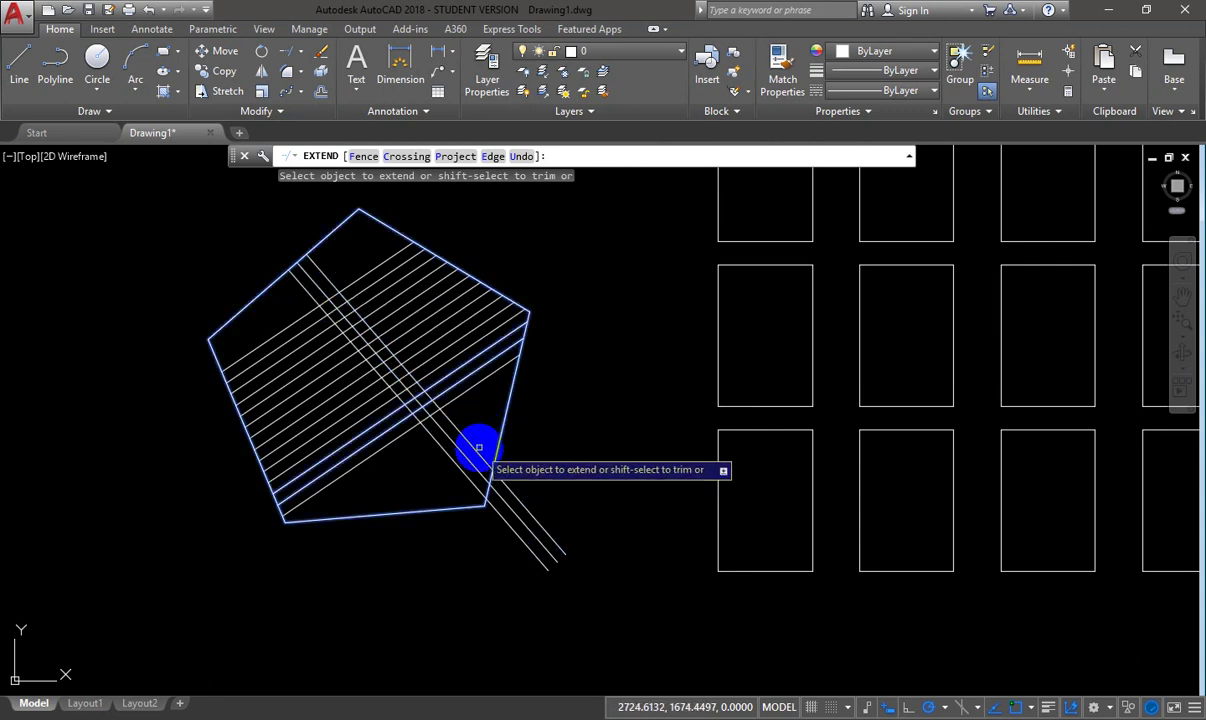
{"action": "key", "text": "Escape"}
- Draw a slanted line inside the large pentagon, crossing the hatching beside the three extended lines and stopping short of the pentagon's sides
{"action": "type", "text": "l"}
{"action": "key", "text": "Return"}
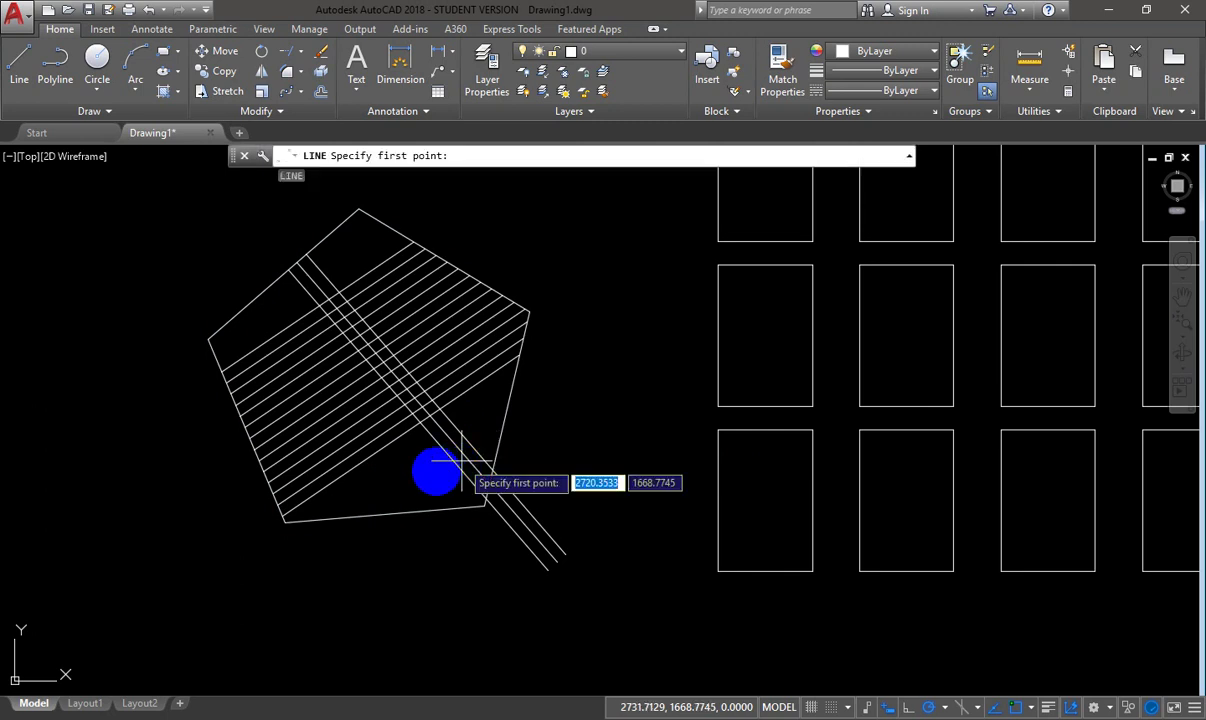
{"action": "left_click", "coordinate": [383, 470]}
{"action": "left_click", "coordinate": [270, 315]}
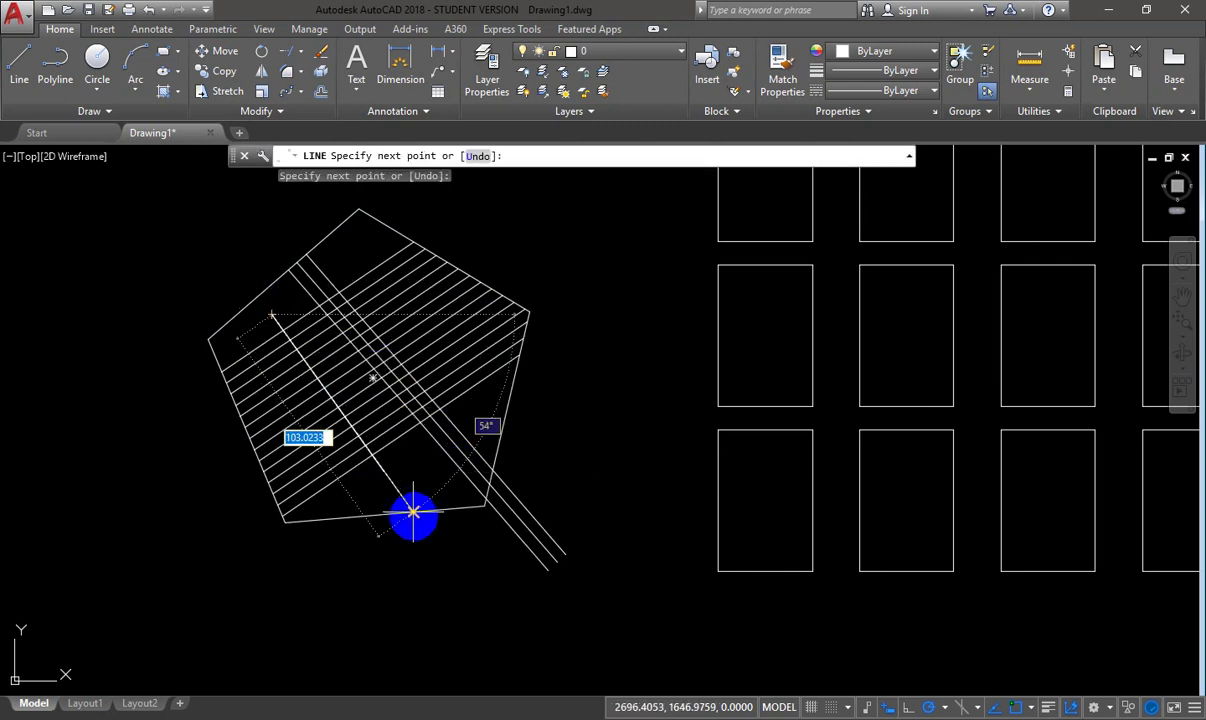
{"action": "key", "text": "Escape"}
- With the large pentagon as the boundary, extend both ends of the new slanted line to the pentagon's lower and upper left sides
{"action": "type", "text": "ex"}
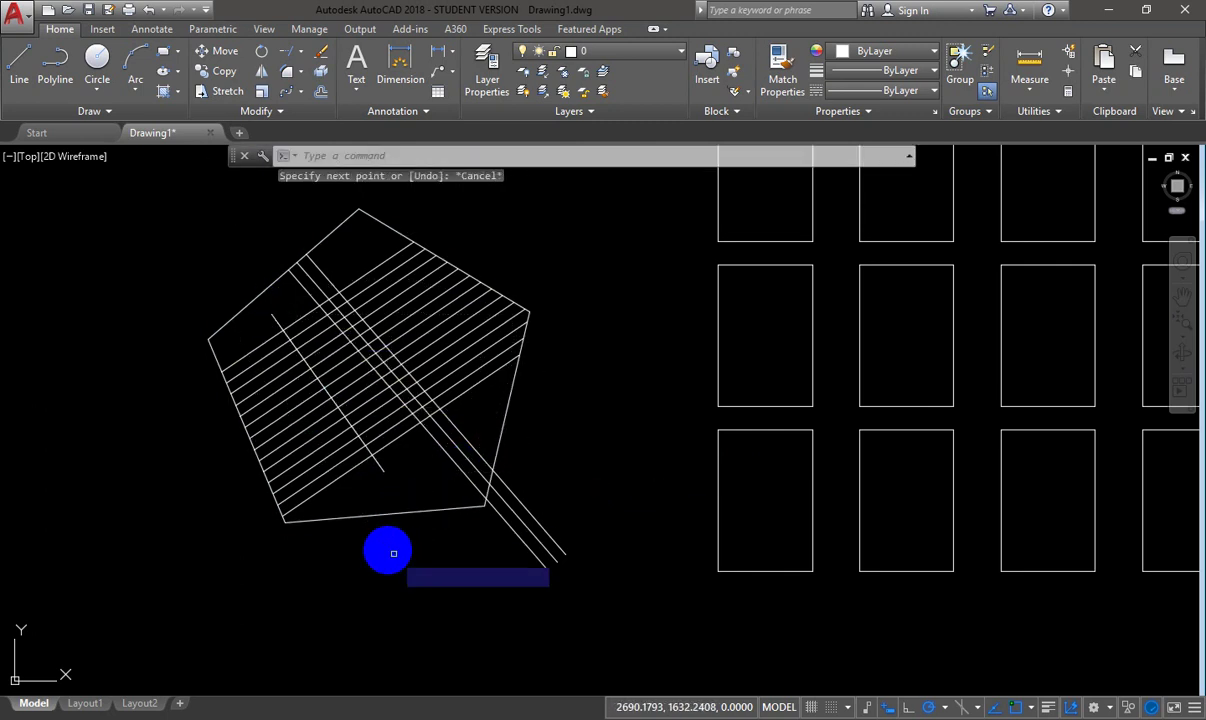
{"action": "key", "text": "Return"}
{"action": "left_click", "coordinate": [378, 513]}
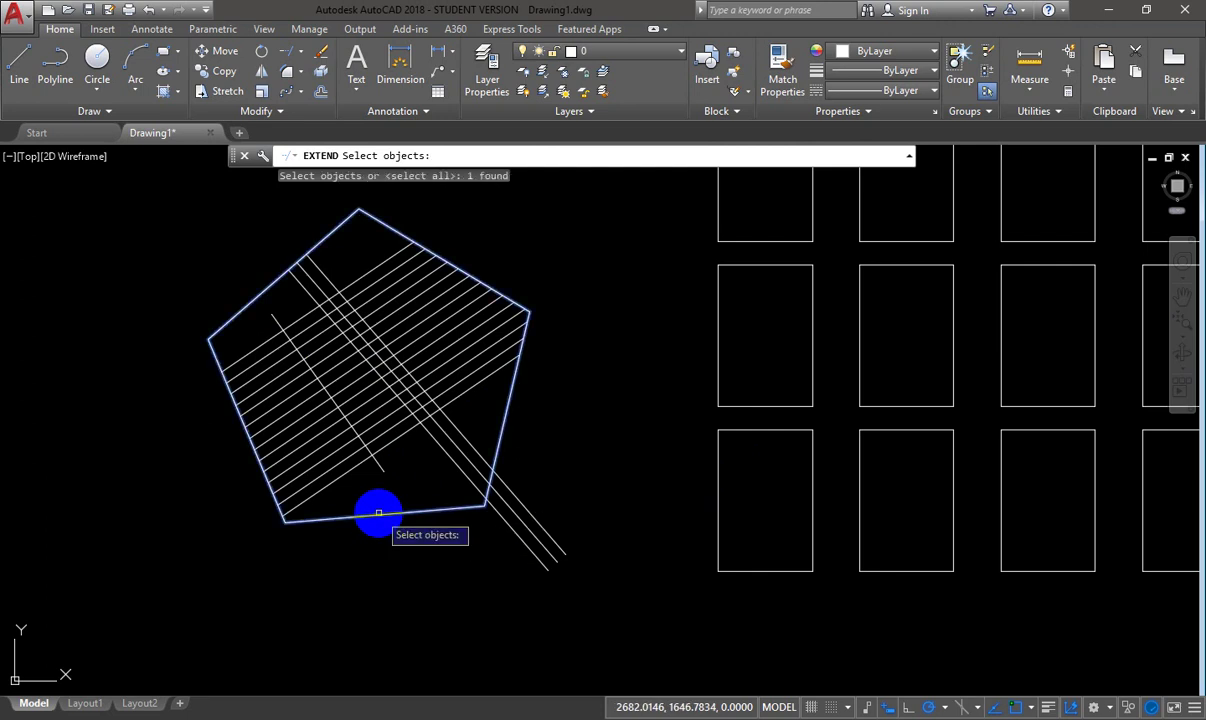
{"action": "key", "text": "Return"}
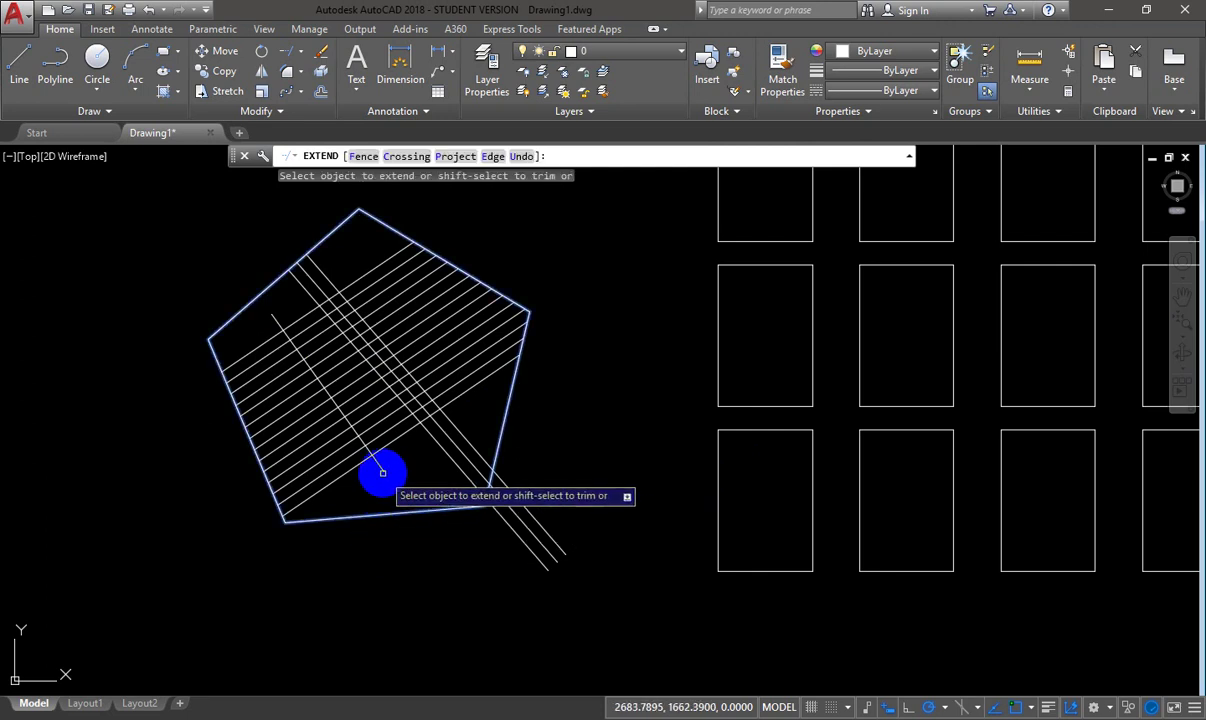
{"action": "left_click", "coordinate": [383, 470]}
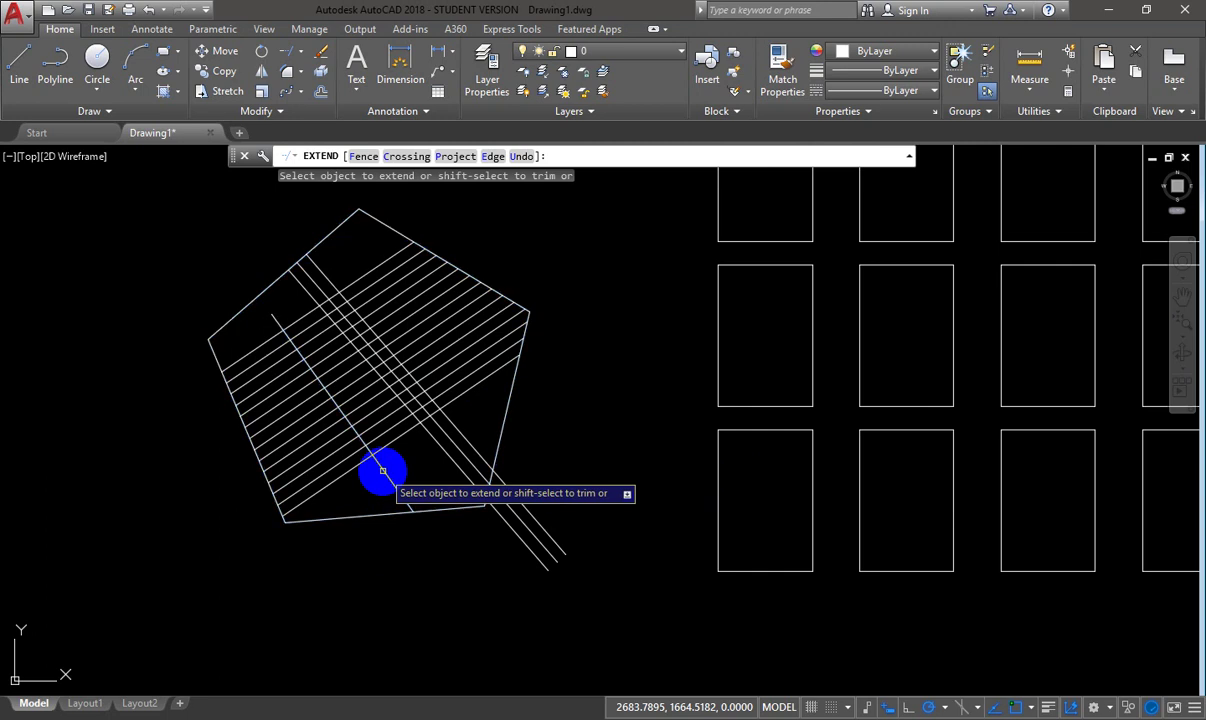
{"action": "left_click", "coordinate": [320, 265]}
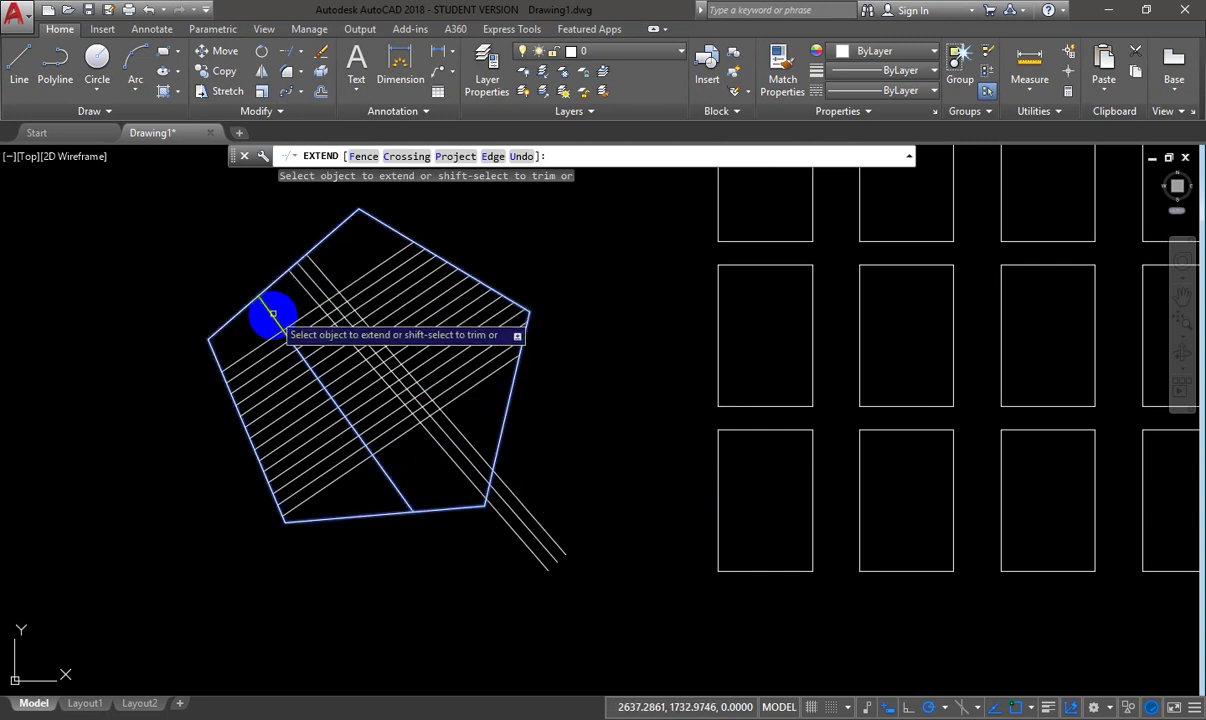
{"action": "left_click", "coordinate": [272, 318]}
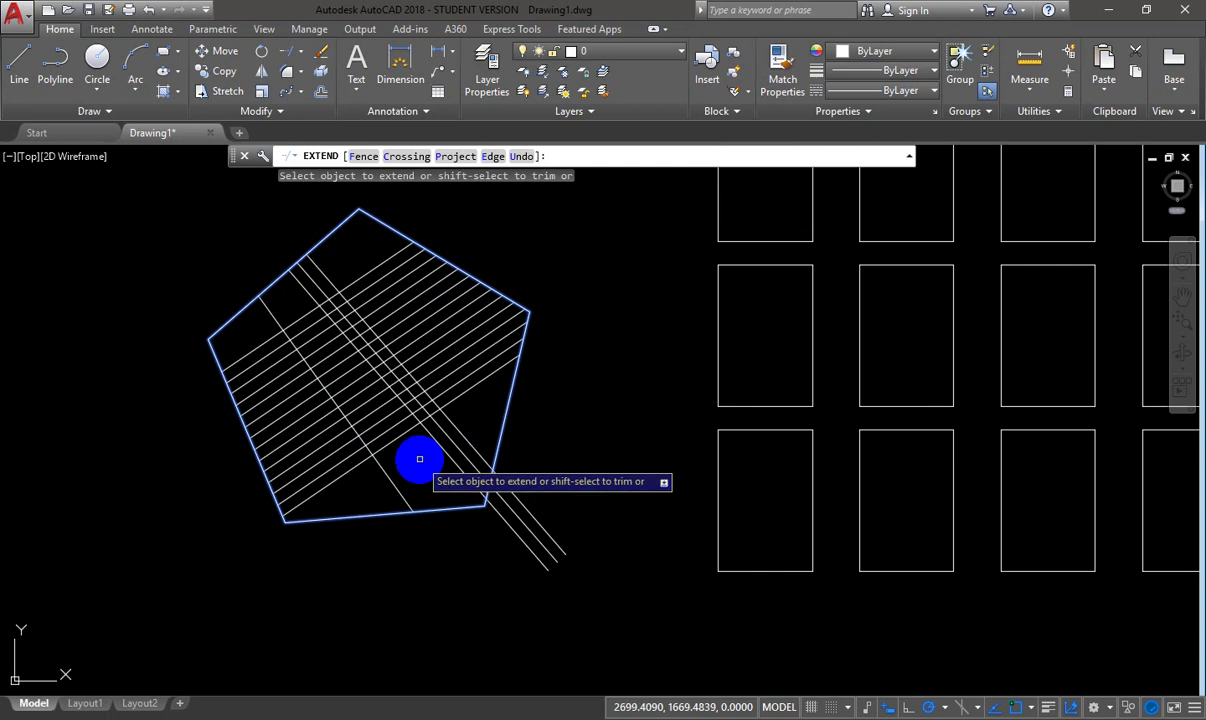
{"action": "key", "text": "Escape"}
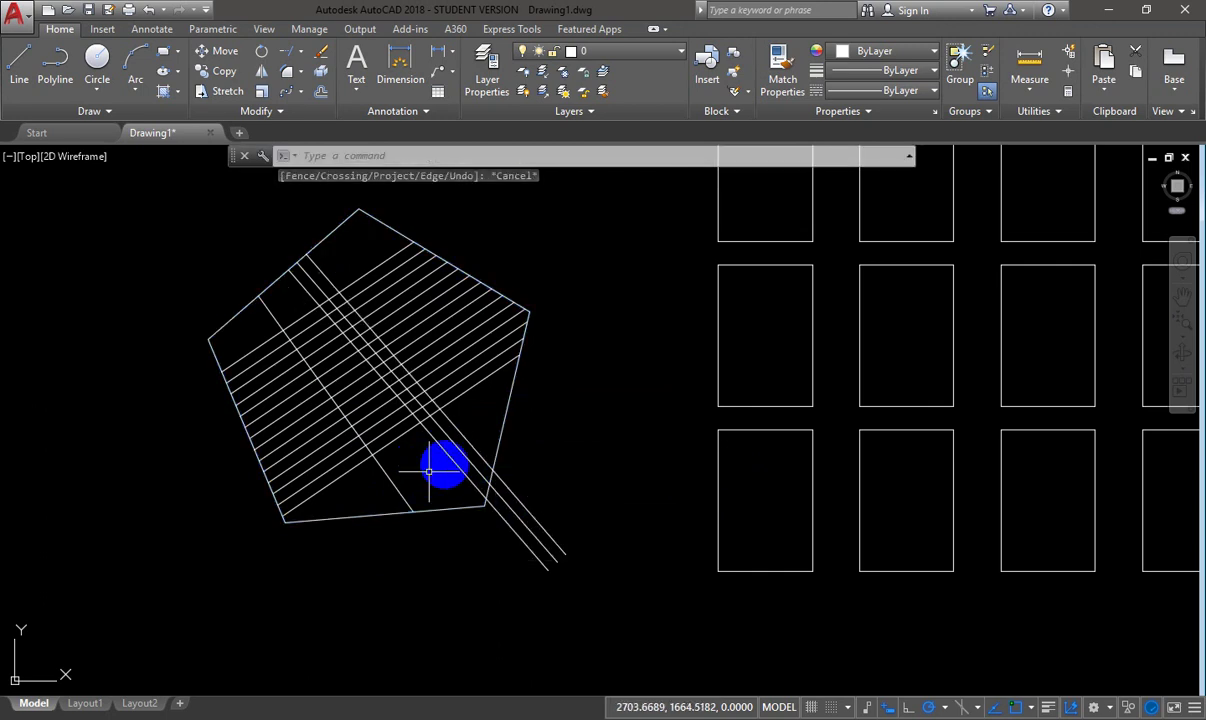
{"action": "scroll", "coordinate": [460, 460], "scroll_direction": "down", "scroll_amount": 4}
{"action": "scroll", "coordinate": [494, 318], "scroll_direction": "up", "scroll_amount": 4}
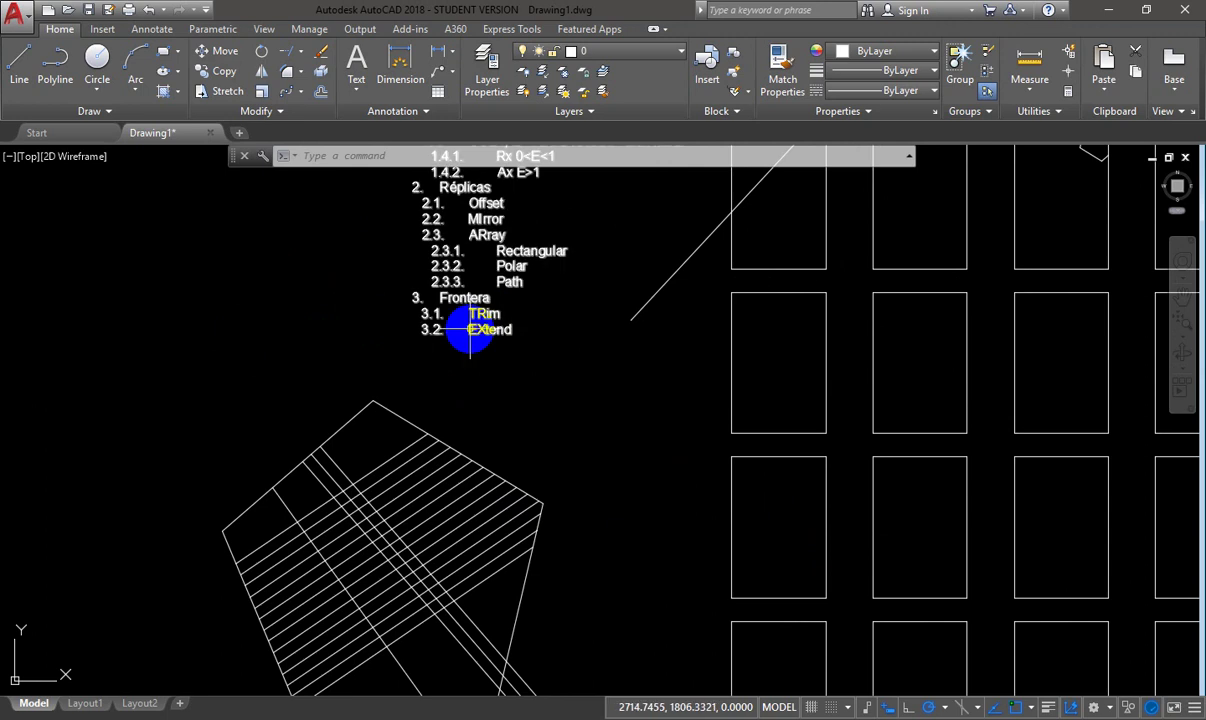
{"action": "scroll", "coordinate": [425, 310], "scroll_direction": "down", "scroll_amount": 2}
{"action": "middle_click_drag", "start_coordinate": [418, 335], "coordinate": [237, 412]}
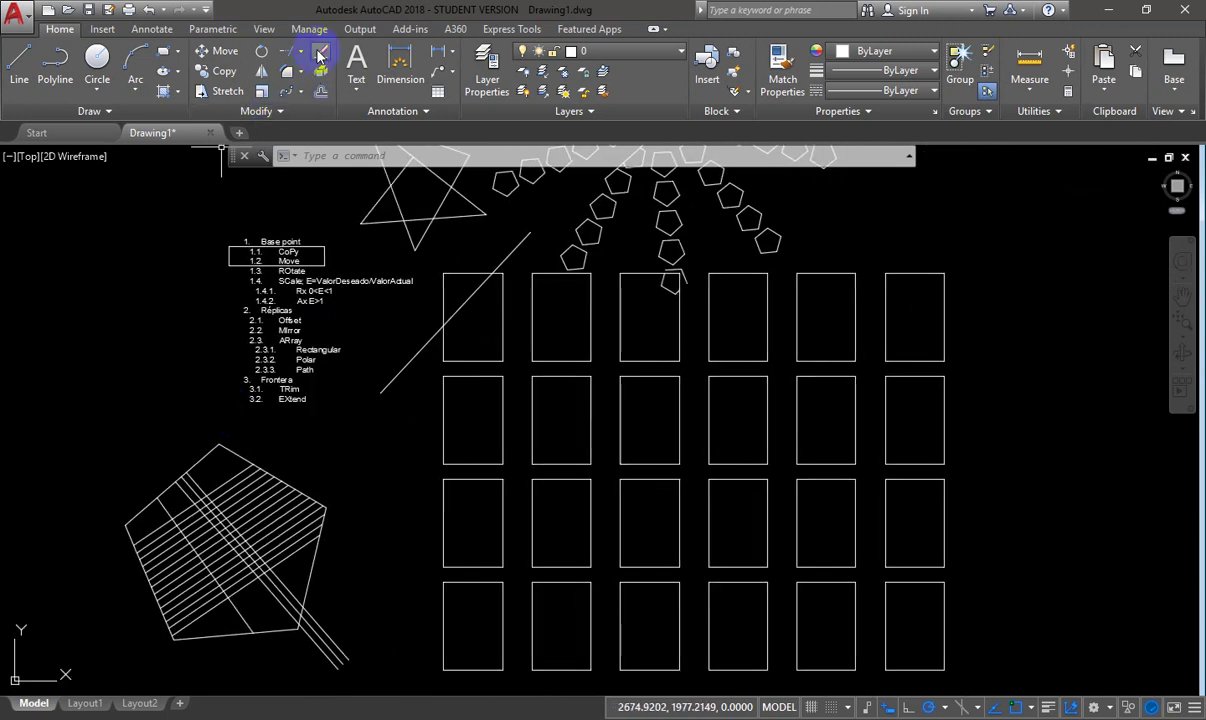
{"action": "left_click", "coordinate": [319, 55]}
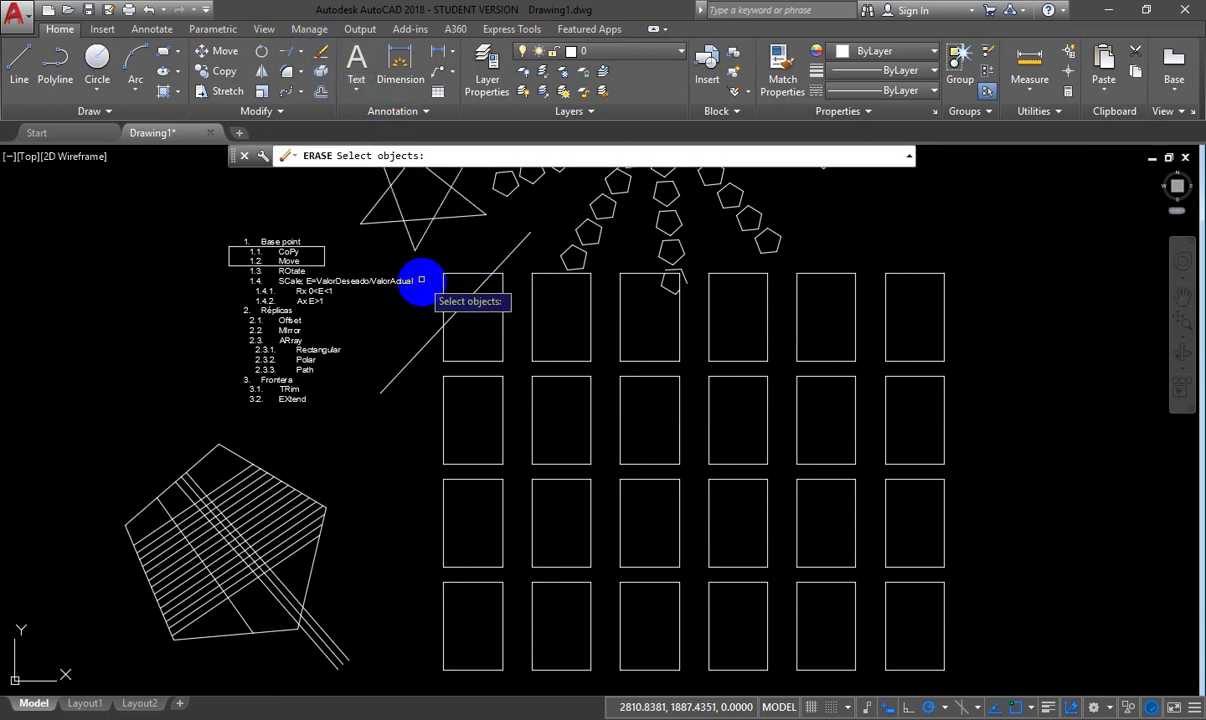
{"action": "left_click", "coordinate": [443, 301]}
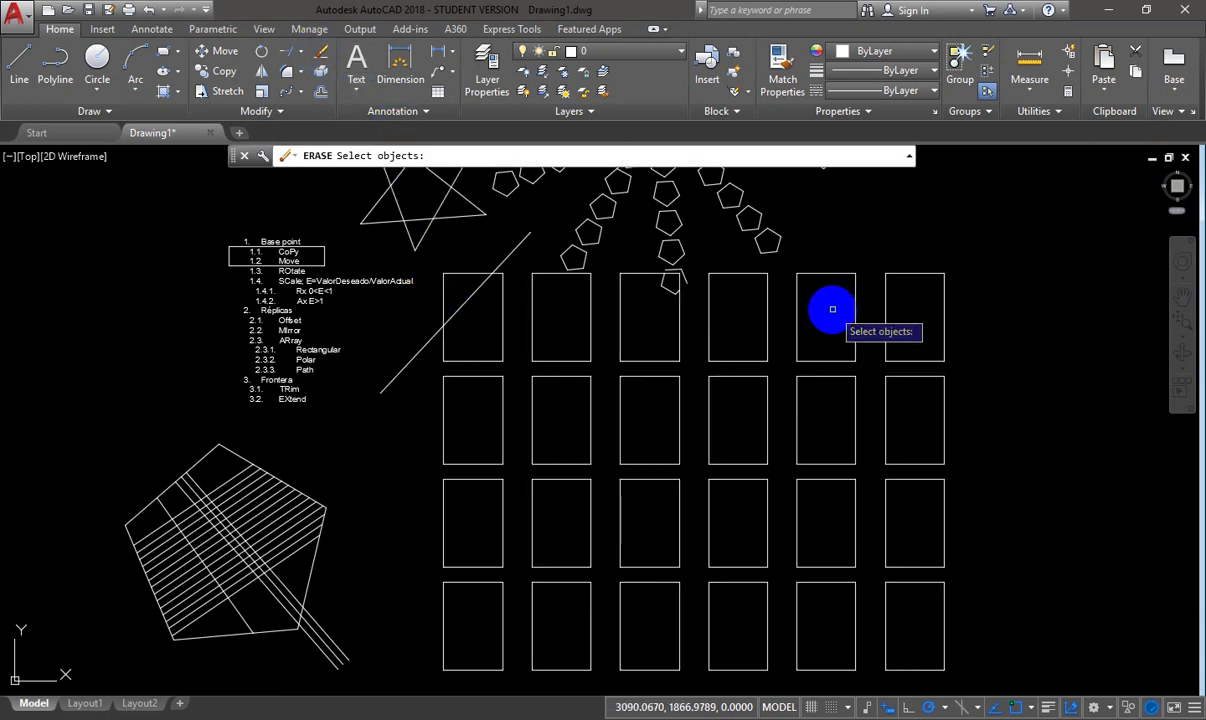
{"action": "key", "text": "Escape"}
{"action": "scroll", "coordinate": [440, 208], "scroll_direction": "down", "scroll_amount": 5}
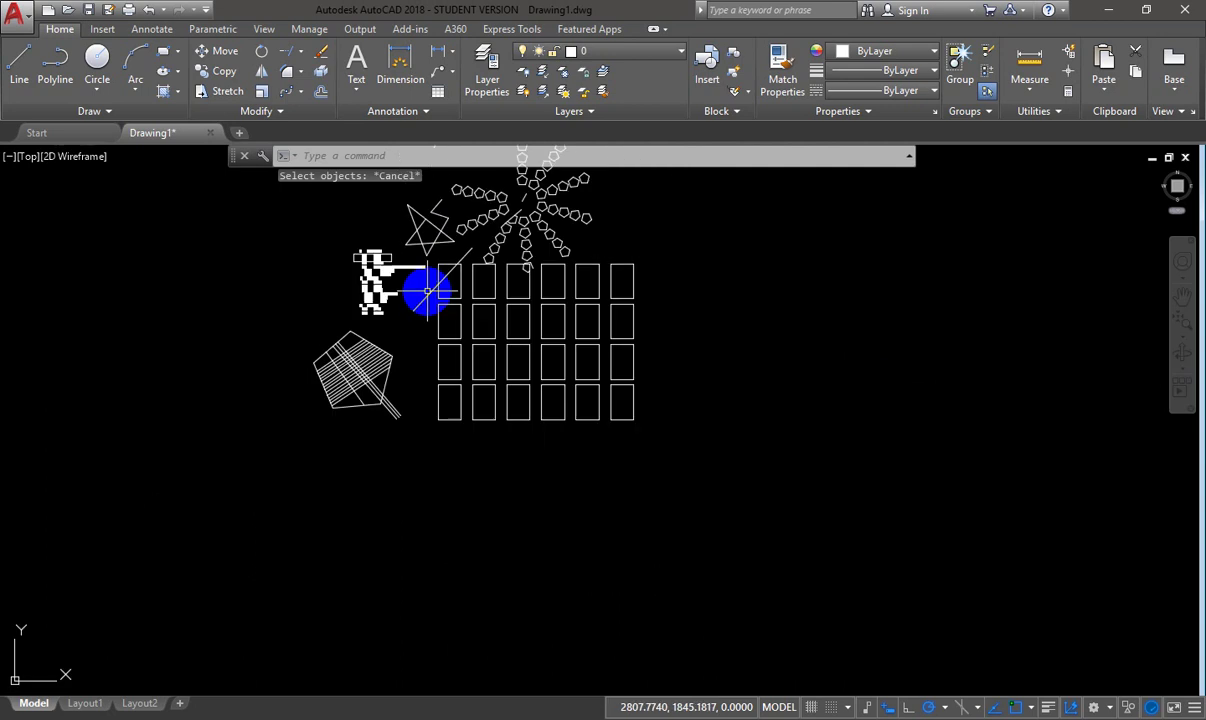
{"action": "left_click", "coordinate": [221, 237]}
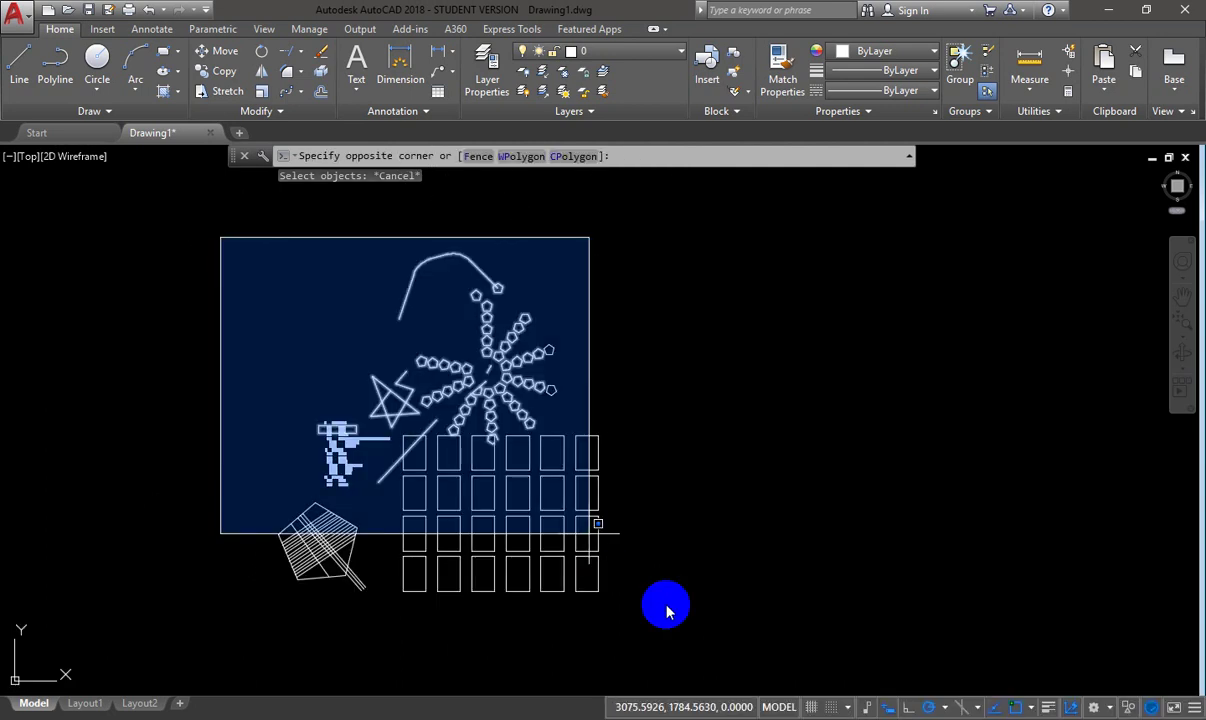
{"action": "left_click", "coordinate": [680, 645]}
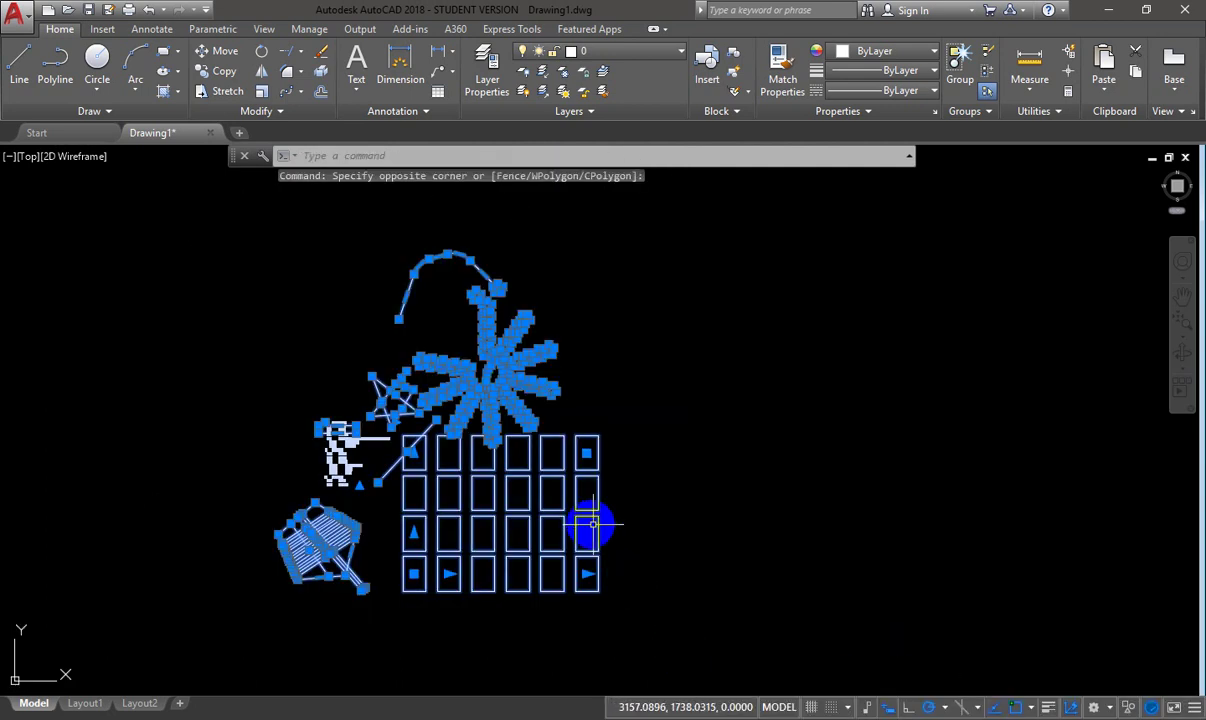
{"action": "key", "text": "Escape"}
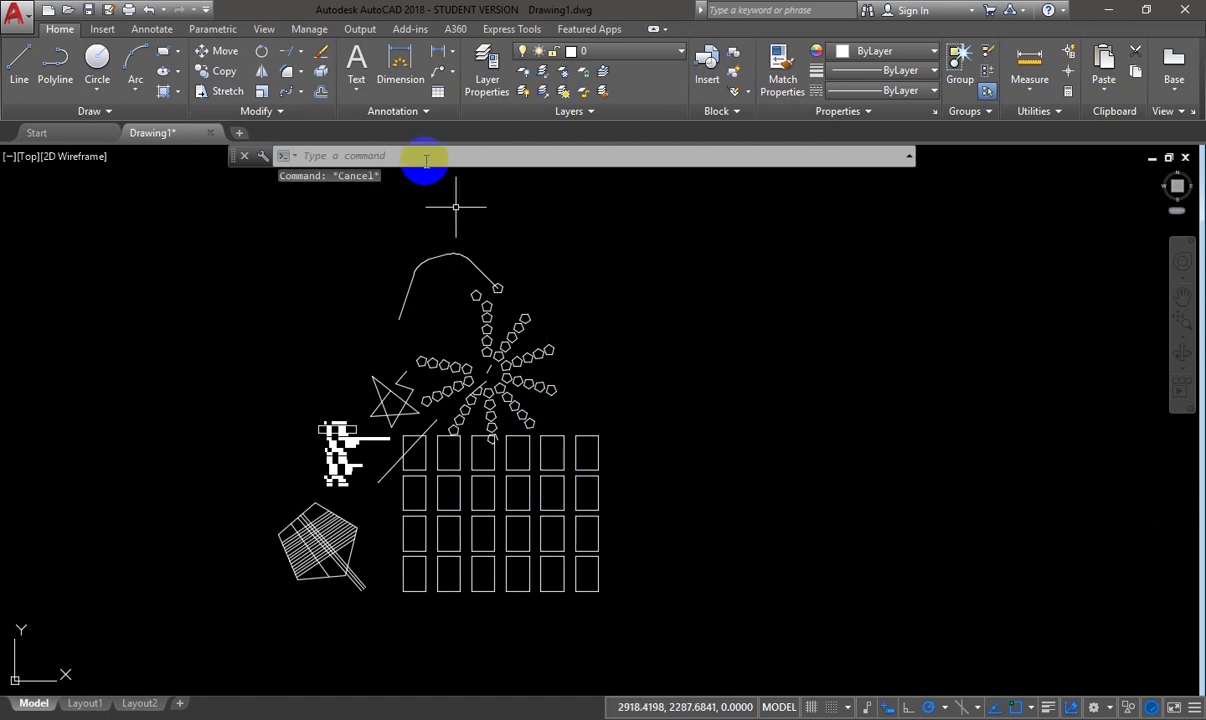
- Try the Erase command on the first, third and fifth pentagons of the polar array's steep upper right arm, and undo the erase
{"action": "left_click", "coordinate": [321, 53]}
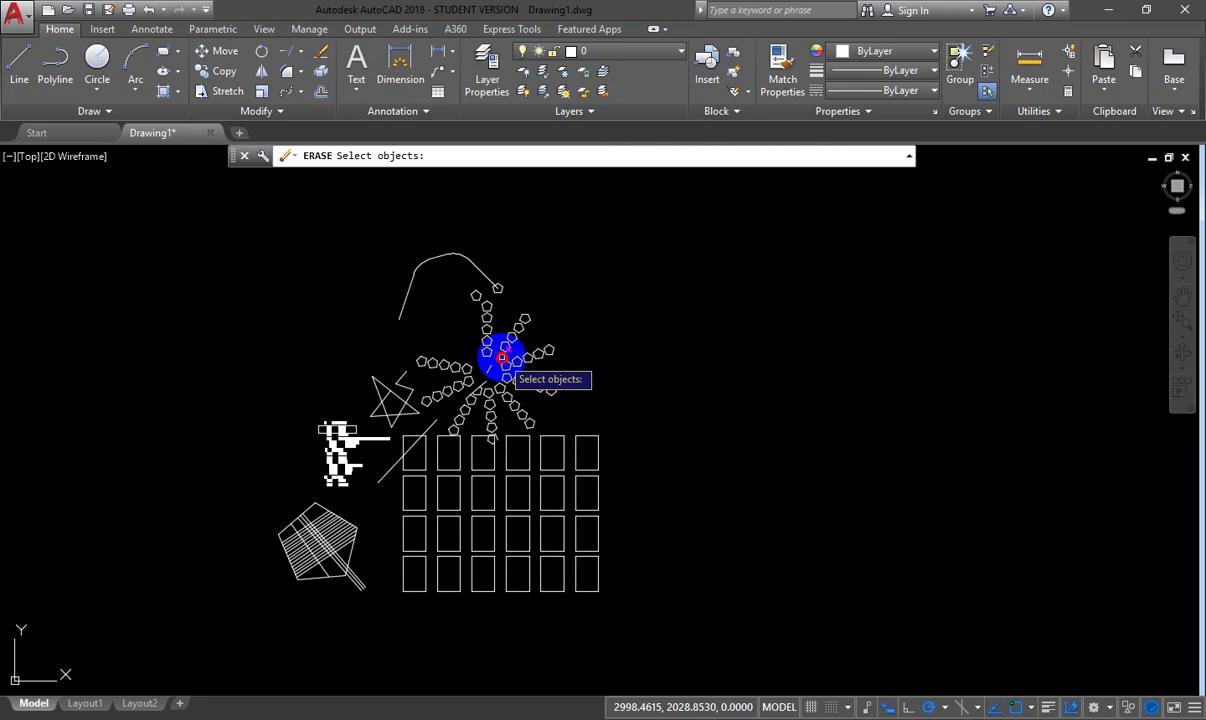
{"action": "scroll", "coordinate": [508, 345], "scroll_direction": "up", "scroll_amount": 4}
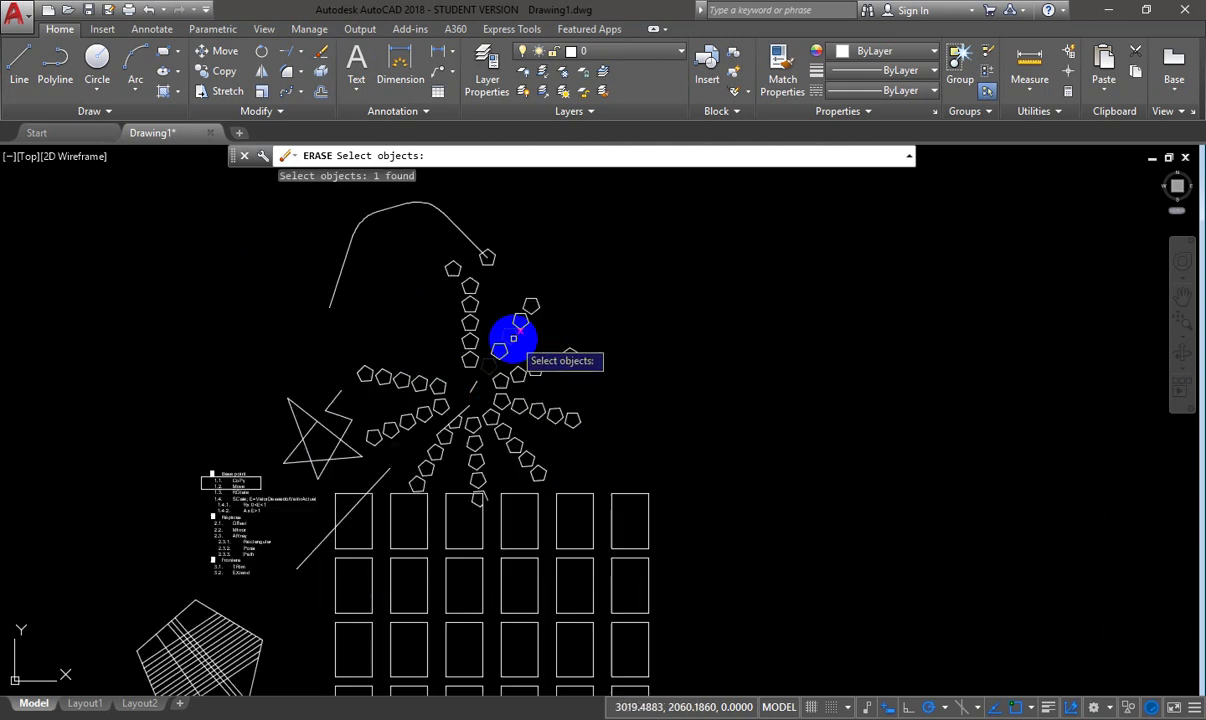
{"action": "left_click", "coordinate": [520, 308]}
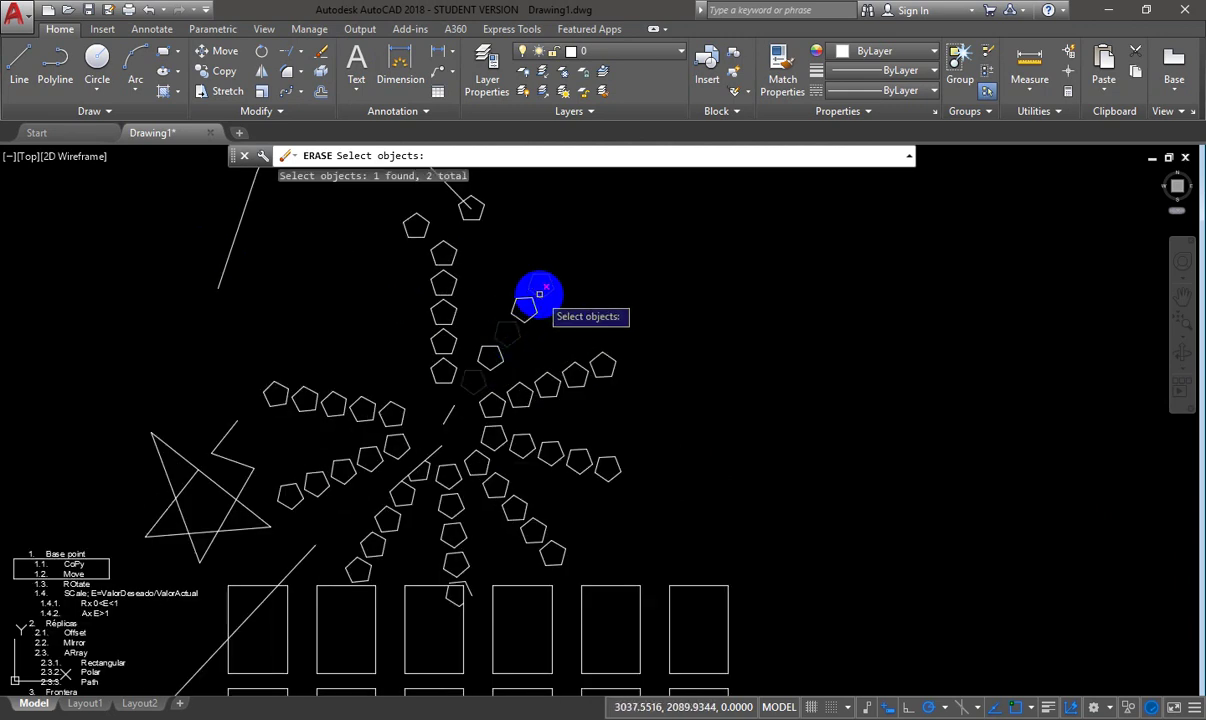
{"action": "left_click", "coordinate": [539, 291]}
{"action": "key", "text": "Return"}
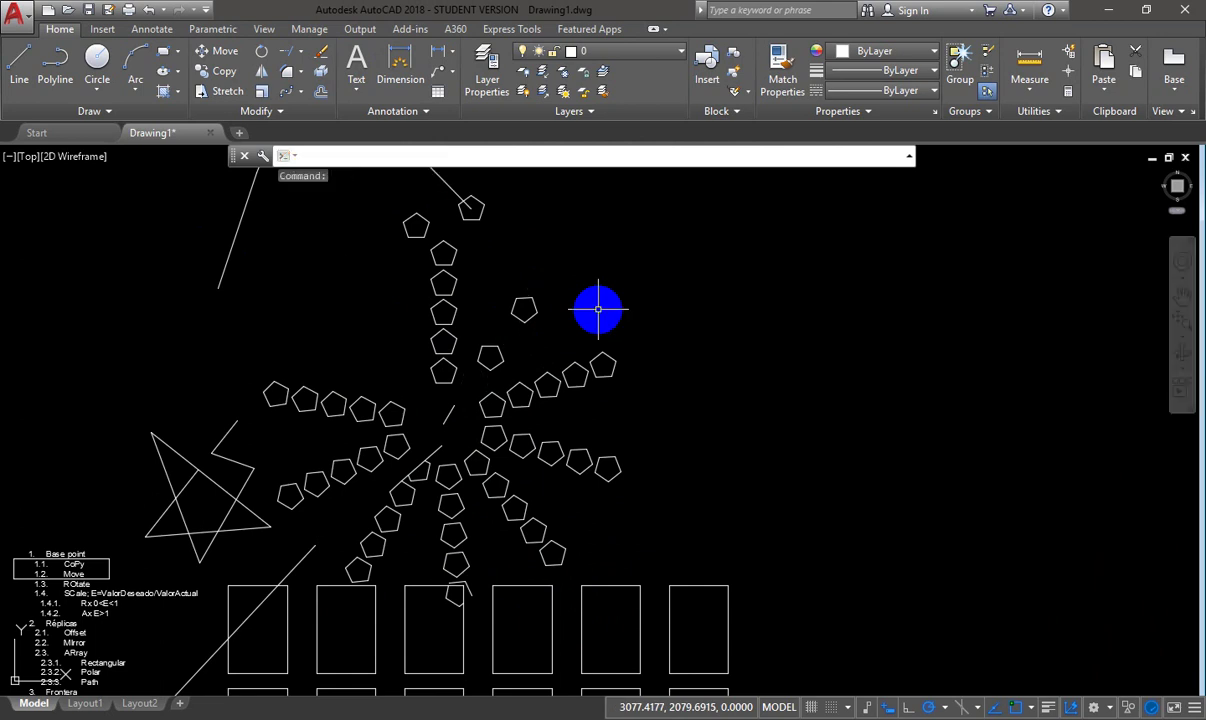
{"action": "scroll", "coordinate": [598, 310], "scroll_direction": "down", "scroll_amount": 5}
{"action": "key", "text": "ctrl+z"}
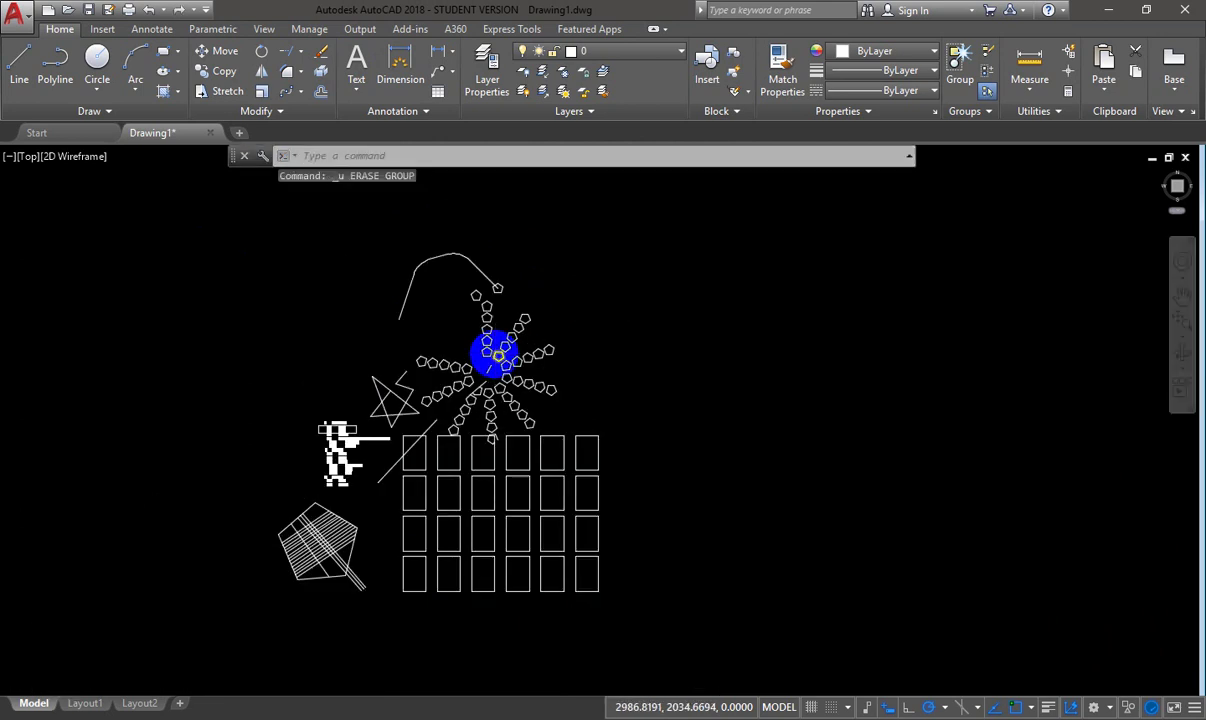
- Preselect the first, third and fifth pentagons of the steep upper right arm and delete them without starting the Erase command
{"action": "scroll", "coordinate": [491, 349], "scroll_direction": "up", "scroll_amount": 5}
{"action": "left_click", "coordinate": [497, 347]}
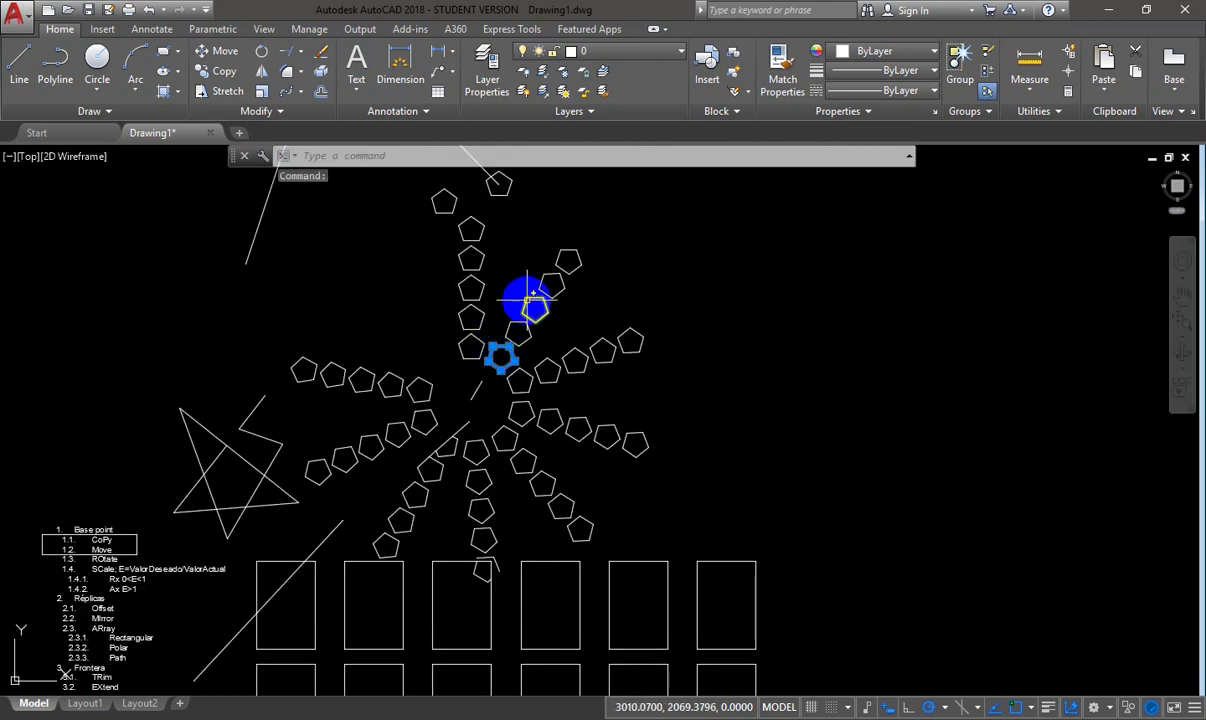
{"action": "key", "text": "Delete"}
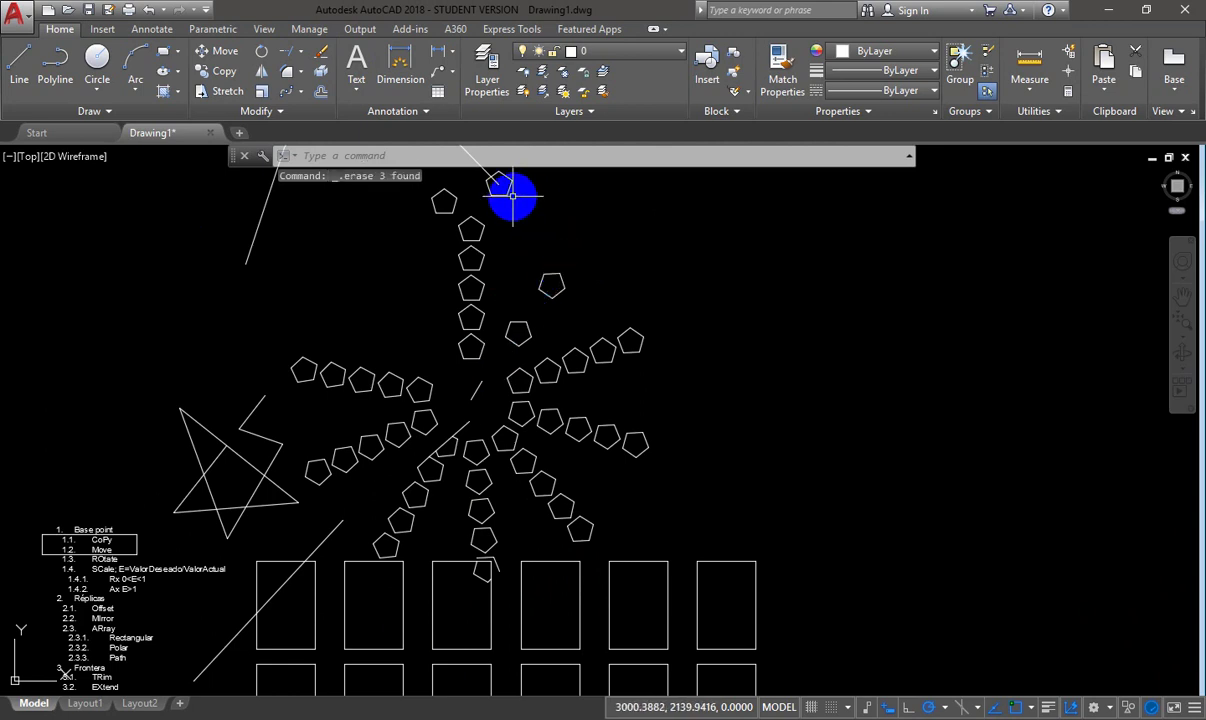
- Try erasing every object in the drawing with the Erase command's all selection, and undo the erase
{"action": "left_click", "coordinate": [322, 60]}
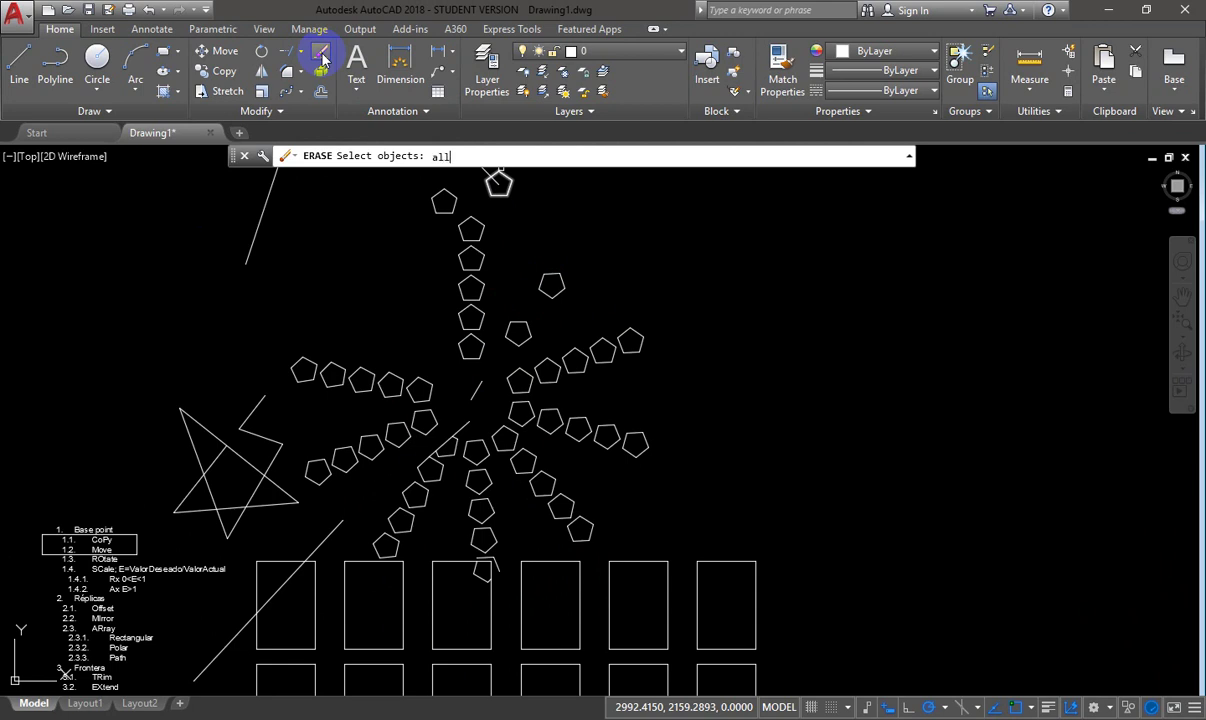
{"action": "type", "text": "all"}
{"action": "key", "text": "Return"}
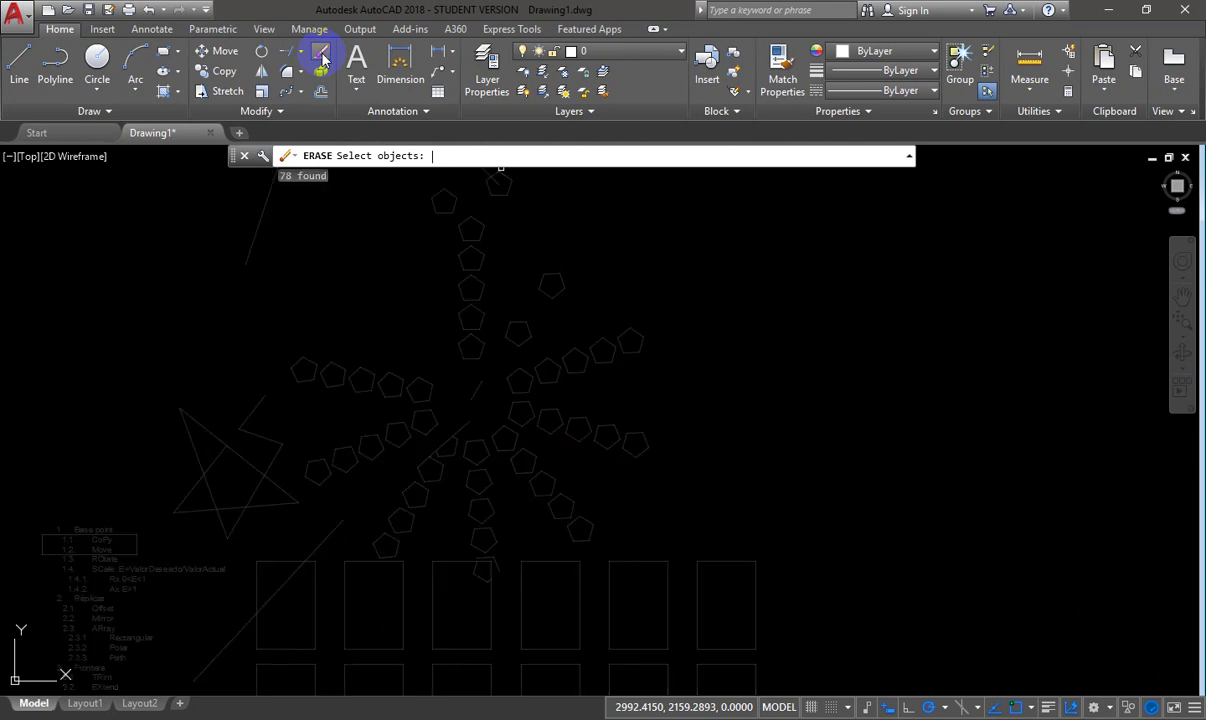
{"action": "key", "text": "Return"}
{"action": "key", "text": "ctrl+z"}
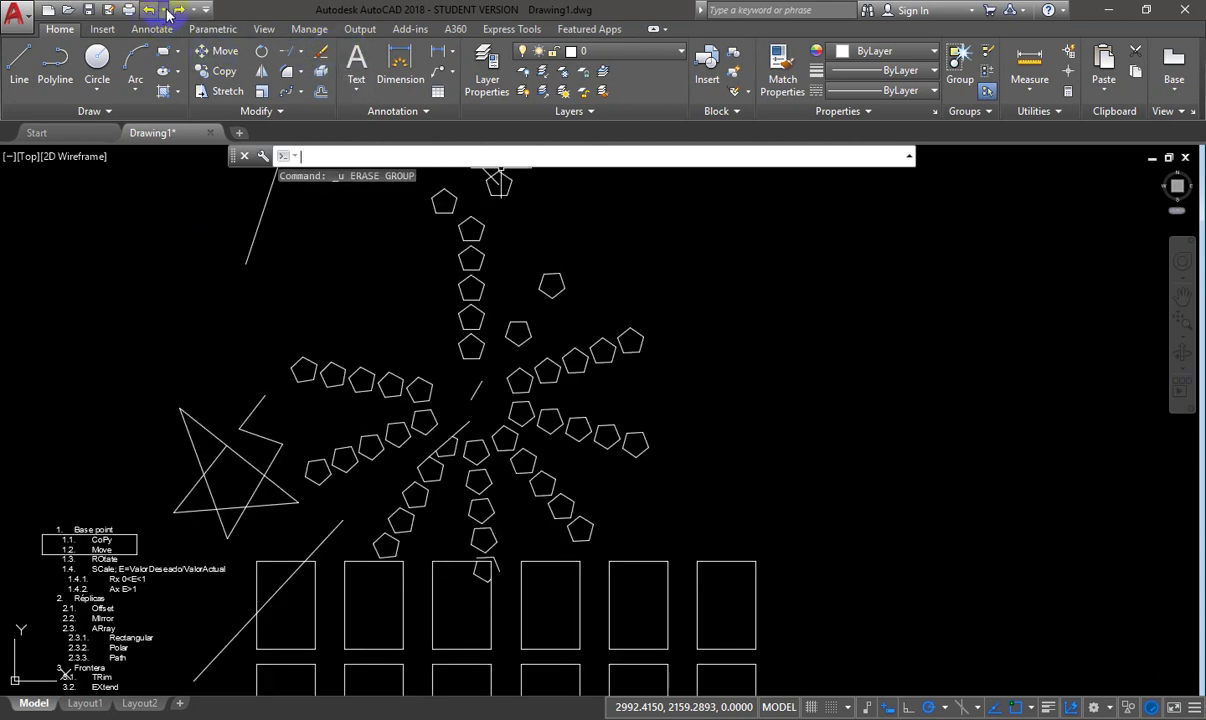
- Examine the numbered outline of modify commands between the star and the hatched pentagon
{"action": "scroll", "coordinate": [772, 647], "scroll_direction": "down", "scroll_amount": 2}
{"action": "middle_click_drag", "start_coordinate": [655, 505], "coordinate": [568, 382]}
{"action": "scroll", "coordinate": [567, 382], "scroll_direction": "down", "scroll_amount": 2}
{"action": "scroll", "coordinate": [377, 425], "scroll_direction": "up", "scroll_amount": 1}
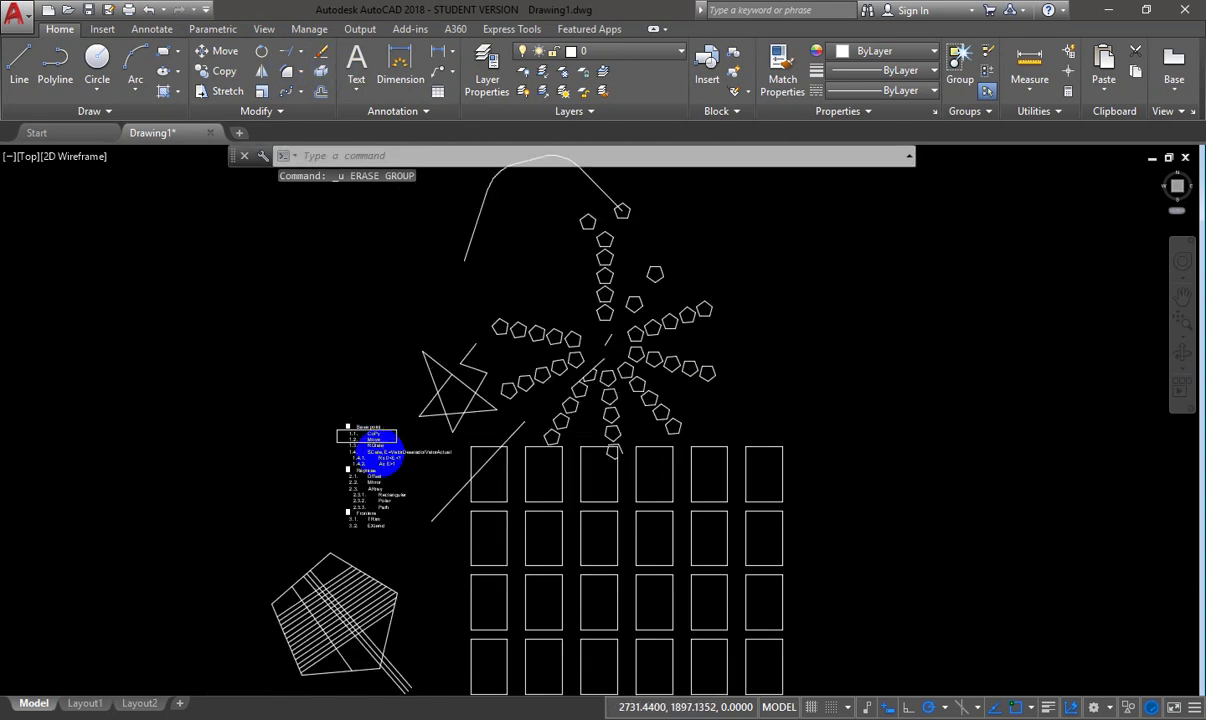
{"action": "scroll", "coordinate": [368, 438], "scroll_direction": "up", "scroll_amount": 3}
{"action": "scroll", "coordinate": [367, 571], "scroll_direction": "up", "scroll_amount": 2}
{"action": "scroll", "coordinate": [590, 400], "scroll_direction": "down", "scroll_amount": 2}
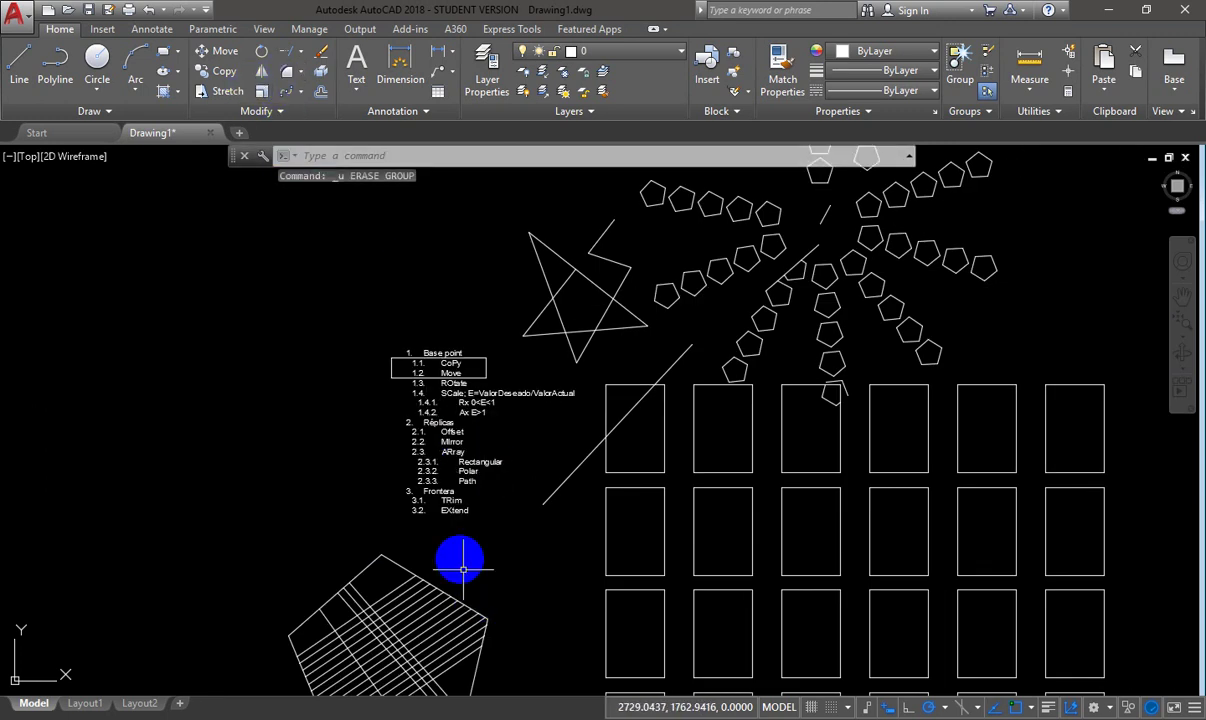
{"action": "scroll", "coordinate": [463, 560], "scroll_direction": "up", "scroll_amount": 2}
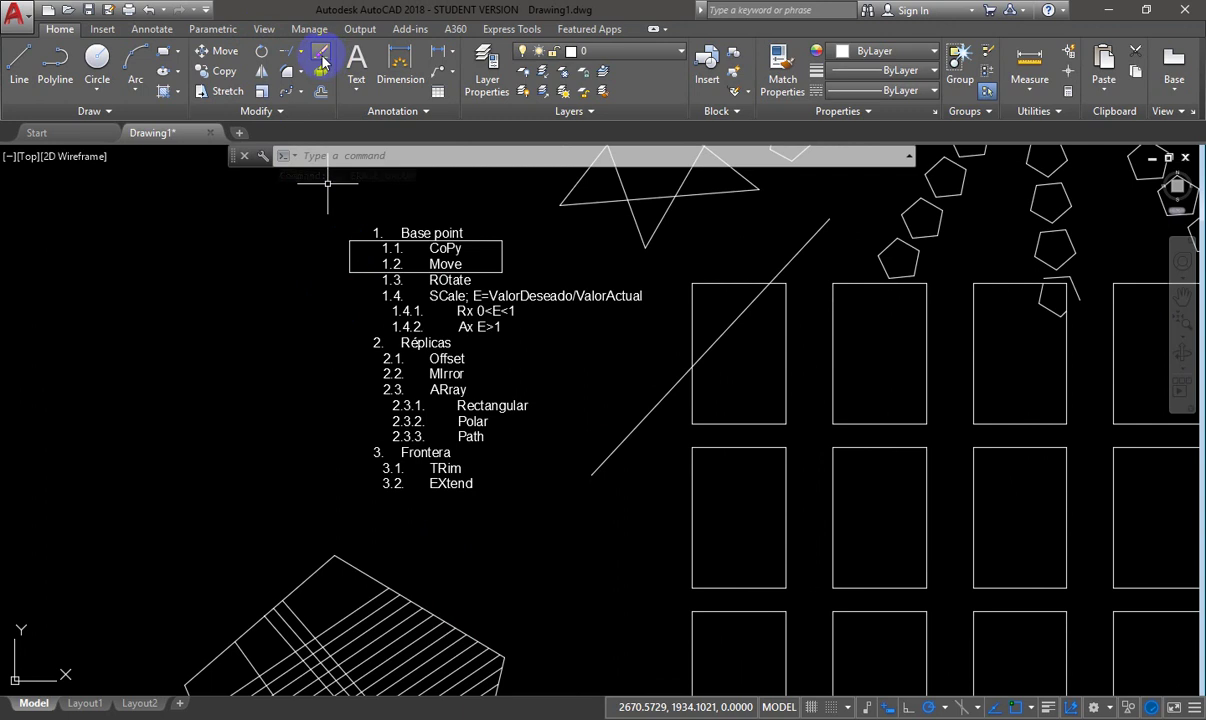
- Inspect the rectangular array as a single object and its array settings, leaving it deselected
{"action": "scroll", "coordinate": [659, 296], "scroll_direction": "down", "scroll_amount": 3}
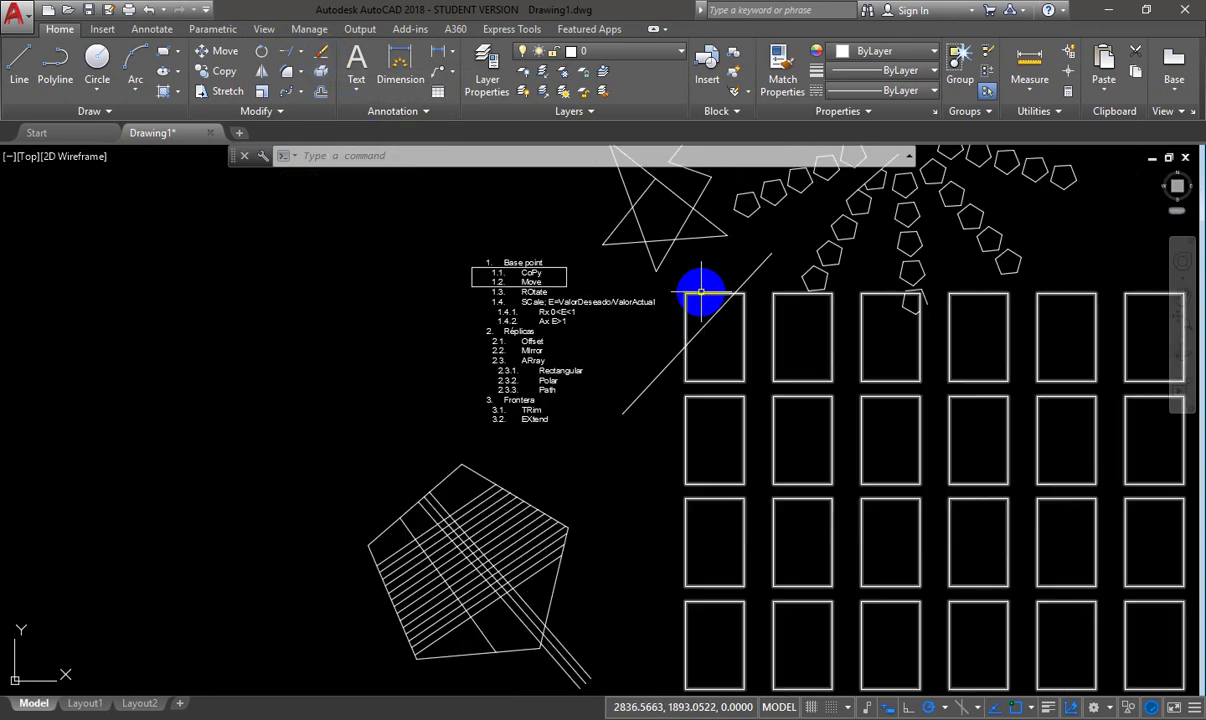
{"action": "left_click", "coordinate": [701, 292]}
{"action": "middle_click_drag", "start_coordinate": [701, 292], "coordinate": [435, 270]}
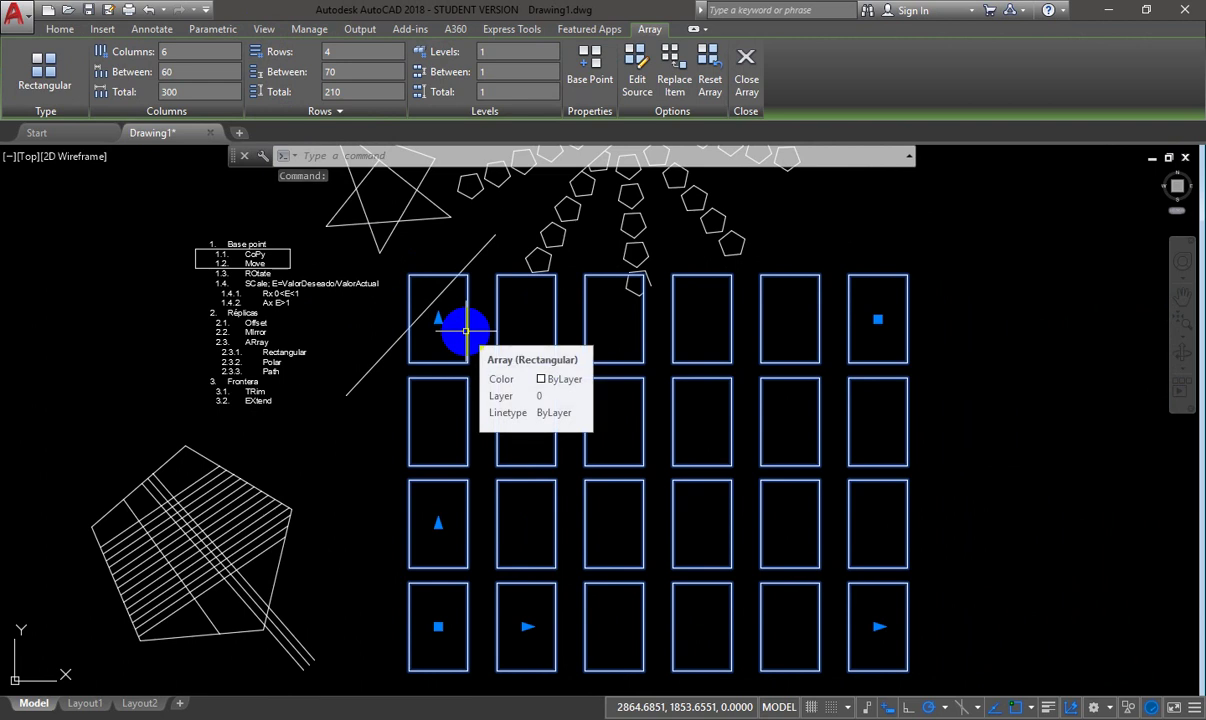
{"action": "key", "text": "Escape"}
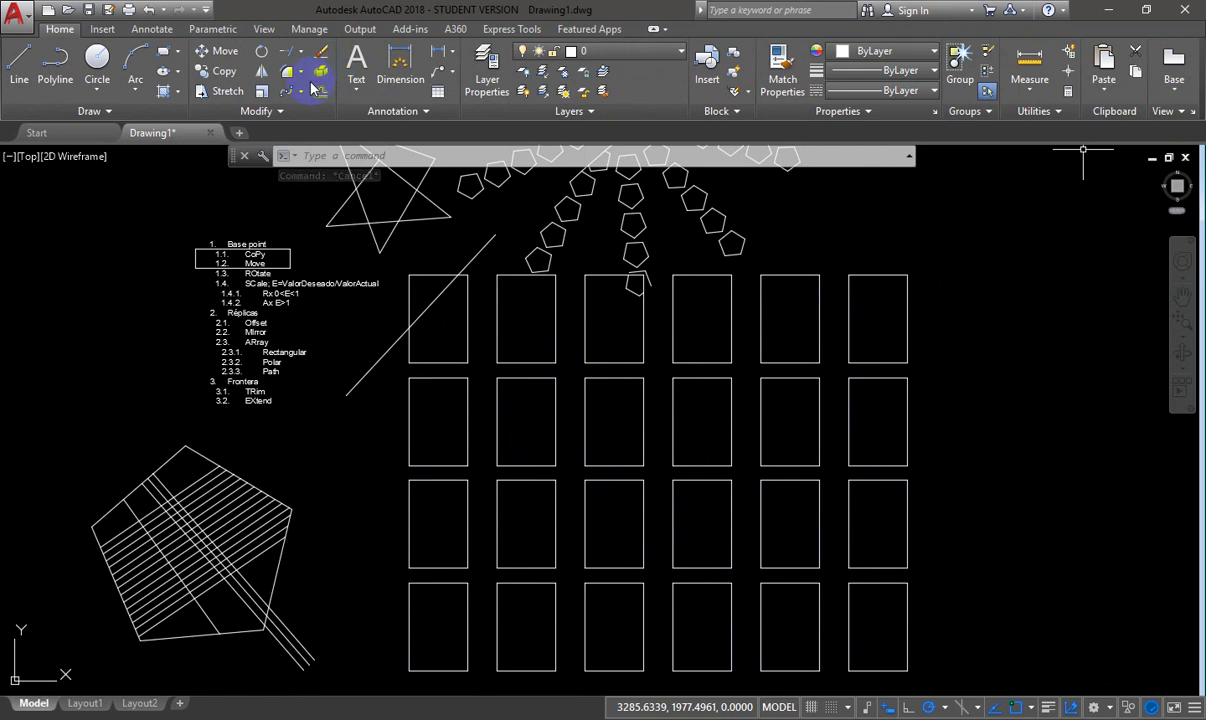
- Delete the star's slanted line that rises from its lower left tip
{"action": "scroll", "coordinate": [371, 259], "scroll_direction": "down", "scroll_amount": 2}
{"action": "middle_click_drag", "start_coordinate": [371, 261], "coordinate": [497, 372]}
{"action": "scroll", "coordinate": [500, 330], "scroll_direction": "up", "scroll_amount": 2}
{"action": "left_click", "coordinate": [490, 300]}
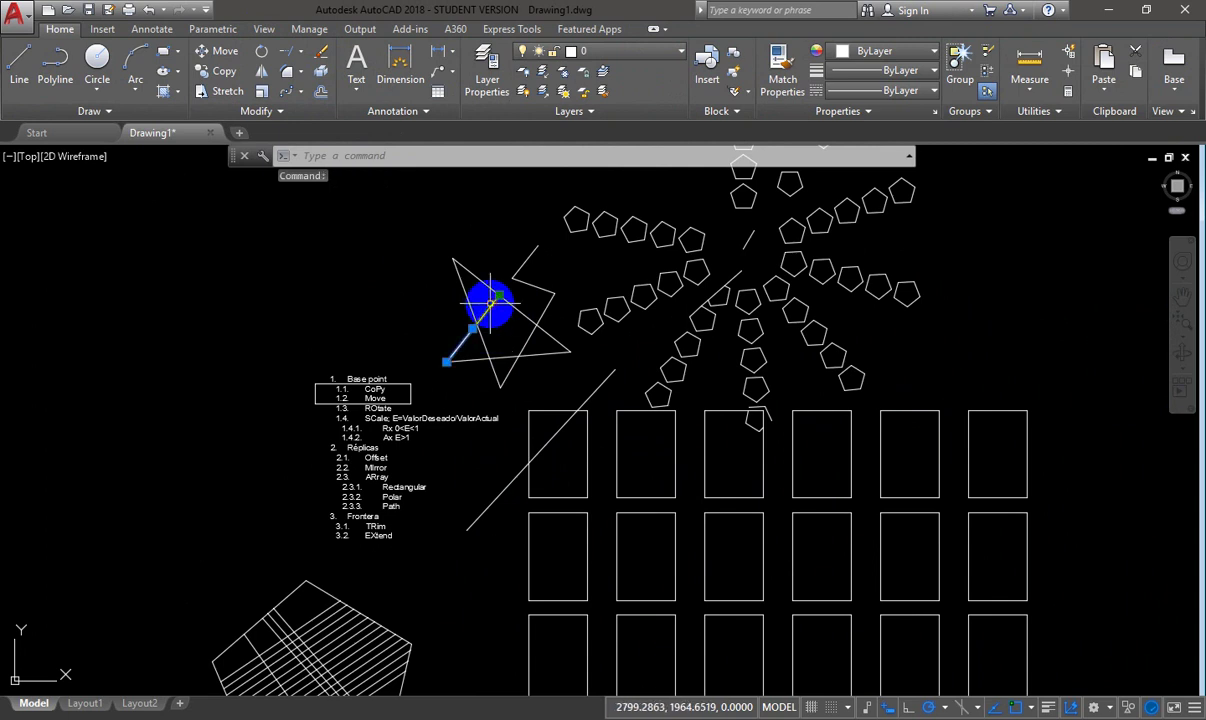
{"action": "key", "text": "Delete"}
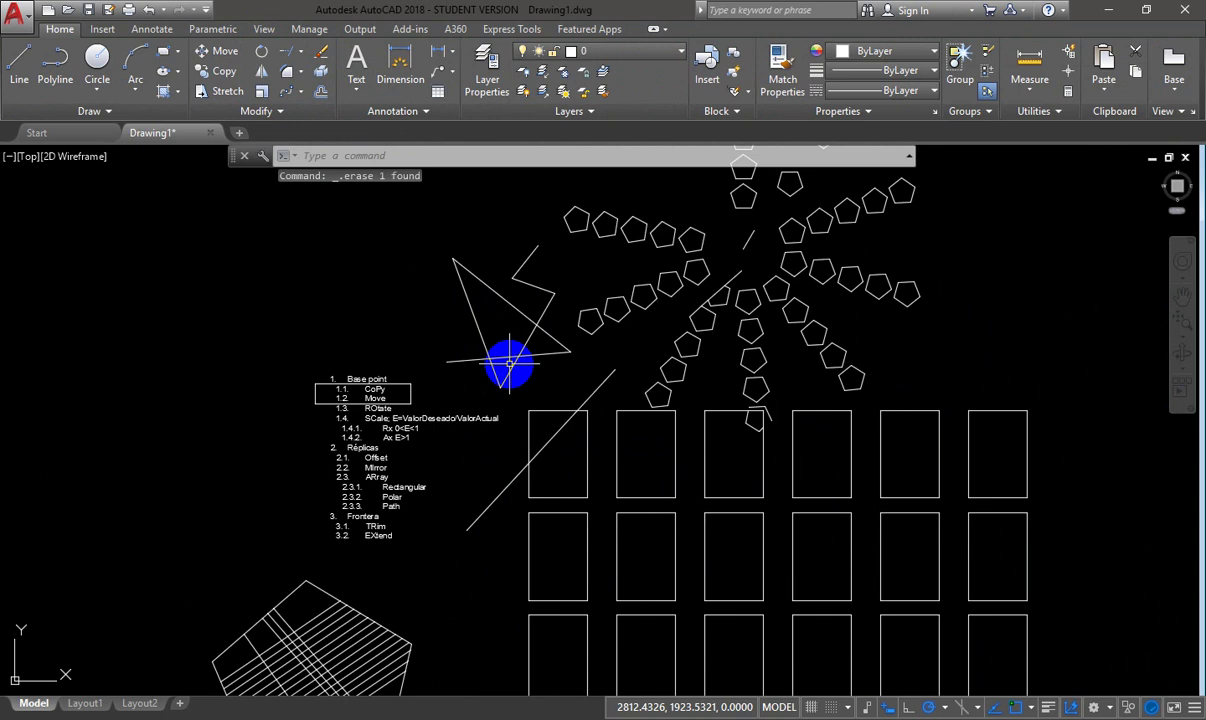
- Stretch the upper end of the star's remaining slanted line onto the star's right tip, closing a triangle with its long sides
{"action": "left_click", "coordinate": [542, 310]}
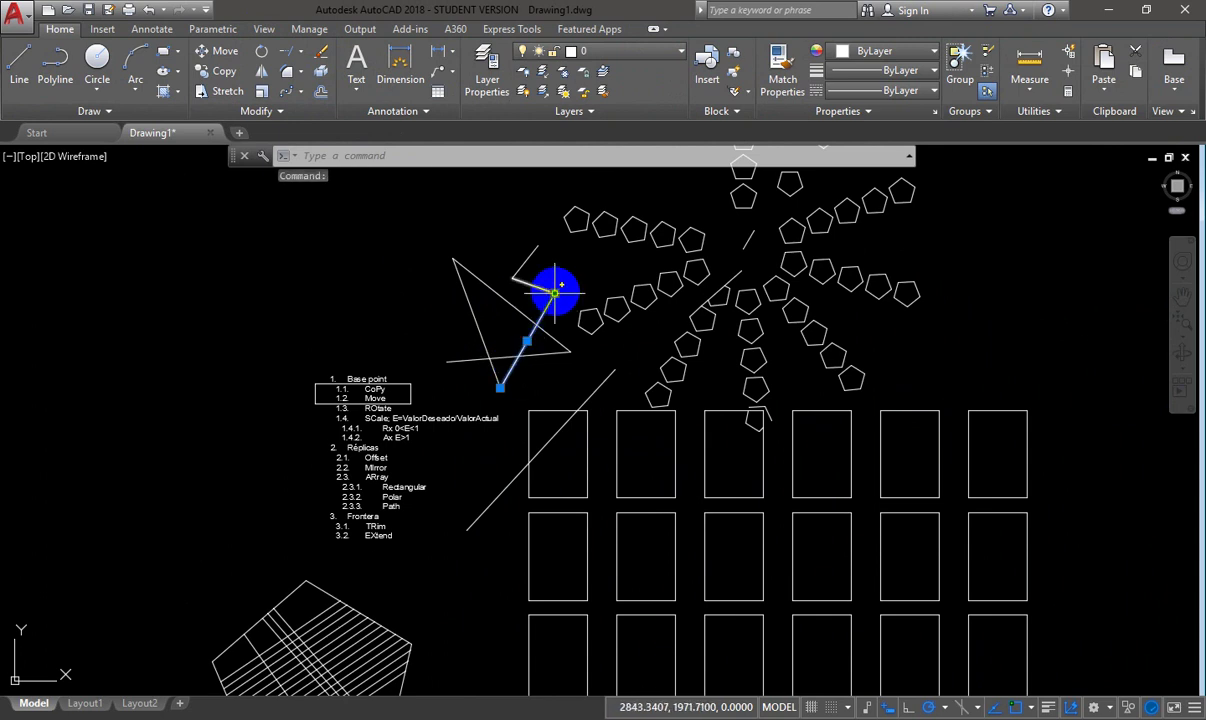
{"action": "left_click", "coordinate": [553, 292]}
{"action": "left_click", "coordinate": [570, 352]}
- Delete the near-horizontal line crossing the triangle and the two connected short lines above its right side
{"action": "left_click", "coordinate": [530, 354]}
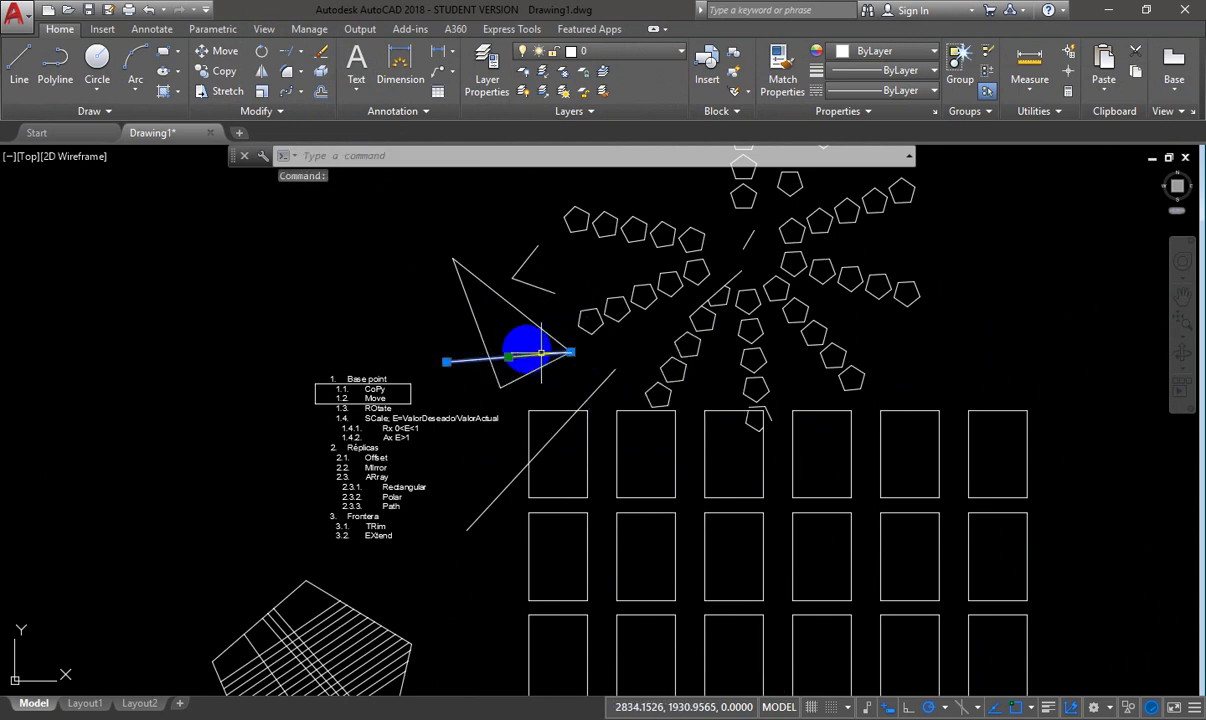
{"action": "key", "text": "Delete"}
{"action": "left_click", "coordinate": [524, 284]}
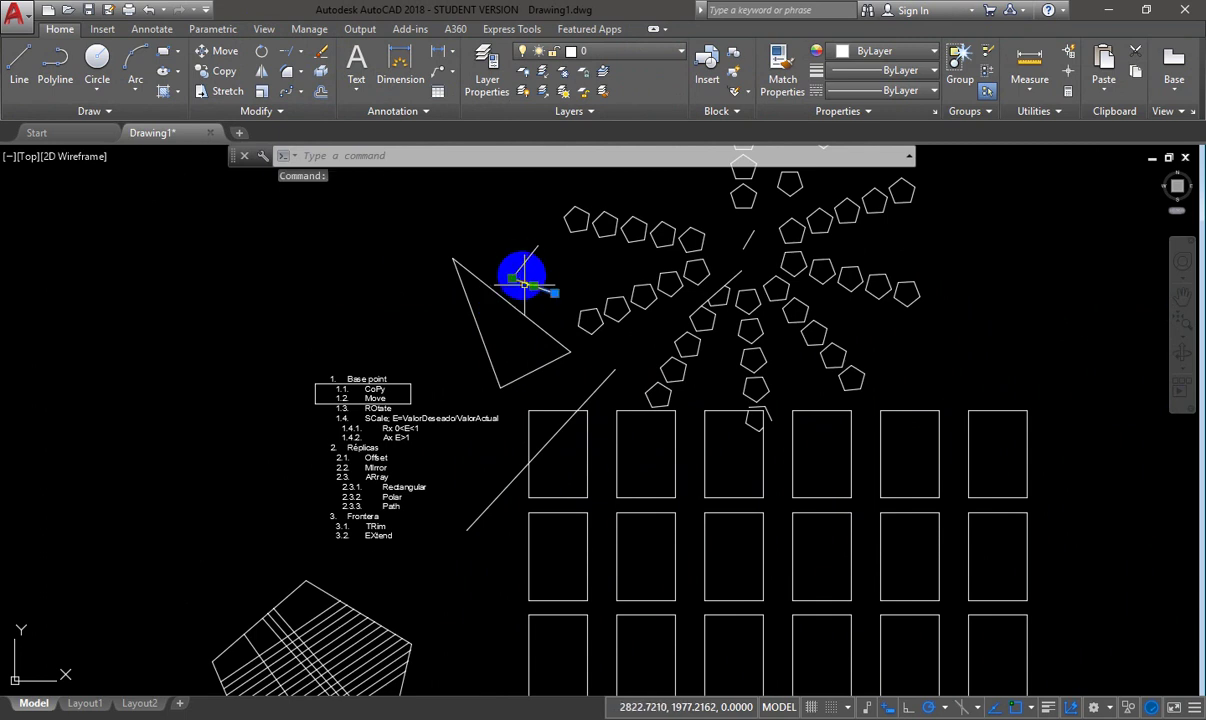
{"action": "key", "text": "Delete"}
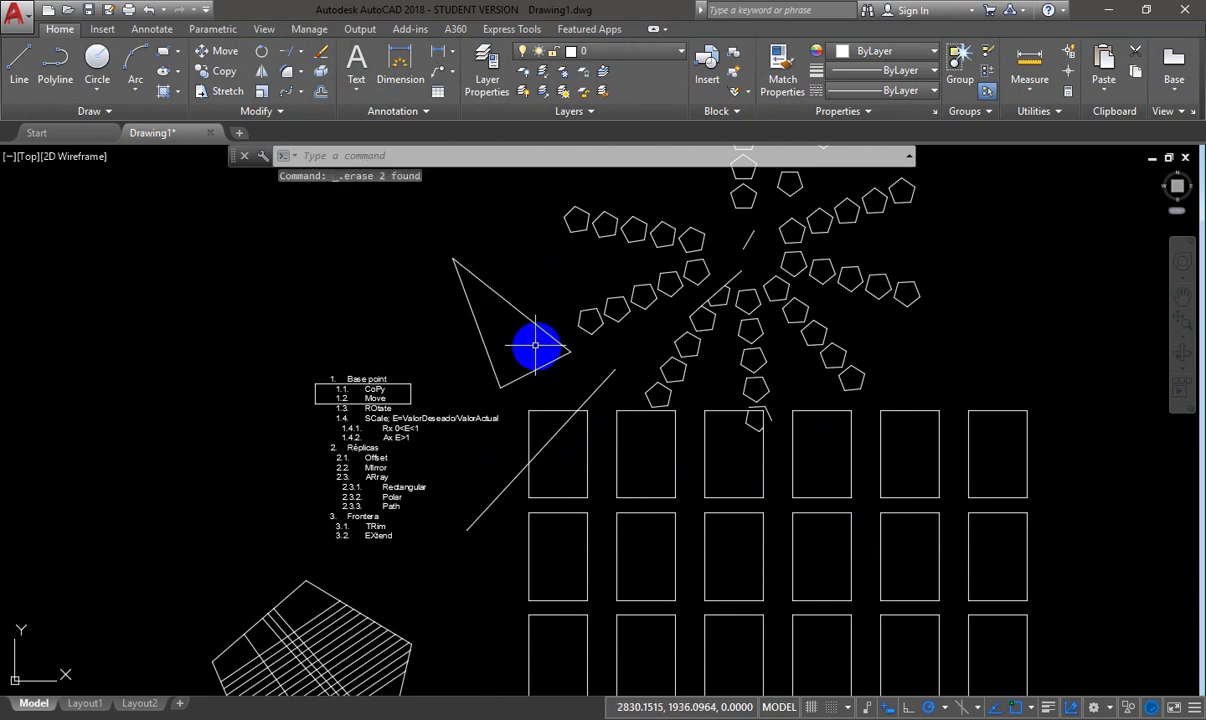
- Inspect the outermost pentagon of the polar array's upper left arm as a single polyline, leaving it deselected
{"action": "left_click", "coordinate": [577, 229]}
{"action": "scroll", "coordinate": [577, 229], "scroll_direction": "up", "scroll_amount": 6}
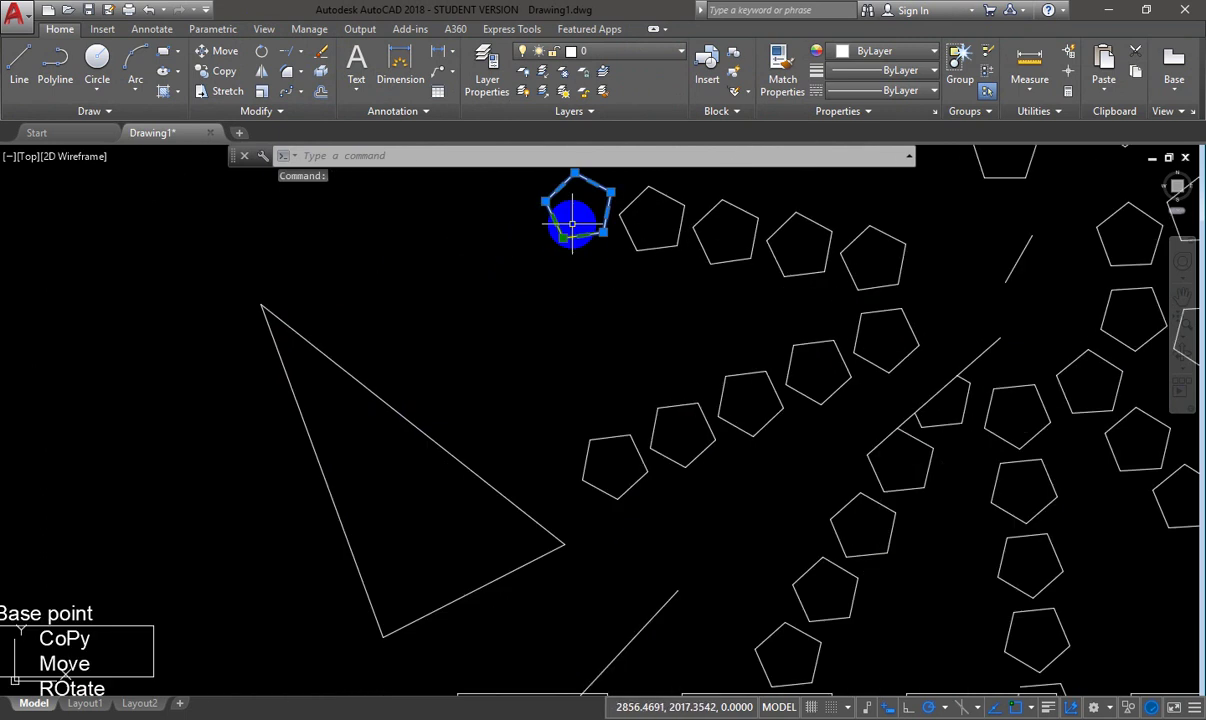
{"action": "scroll", "coordinate": [546, 298], "scroll_direction": "up", "scroll_amount": 3}
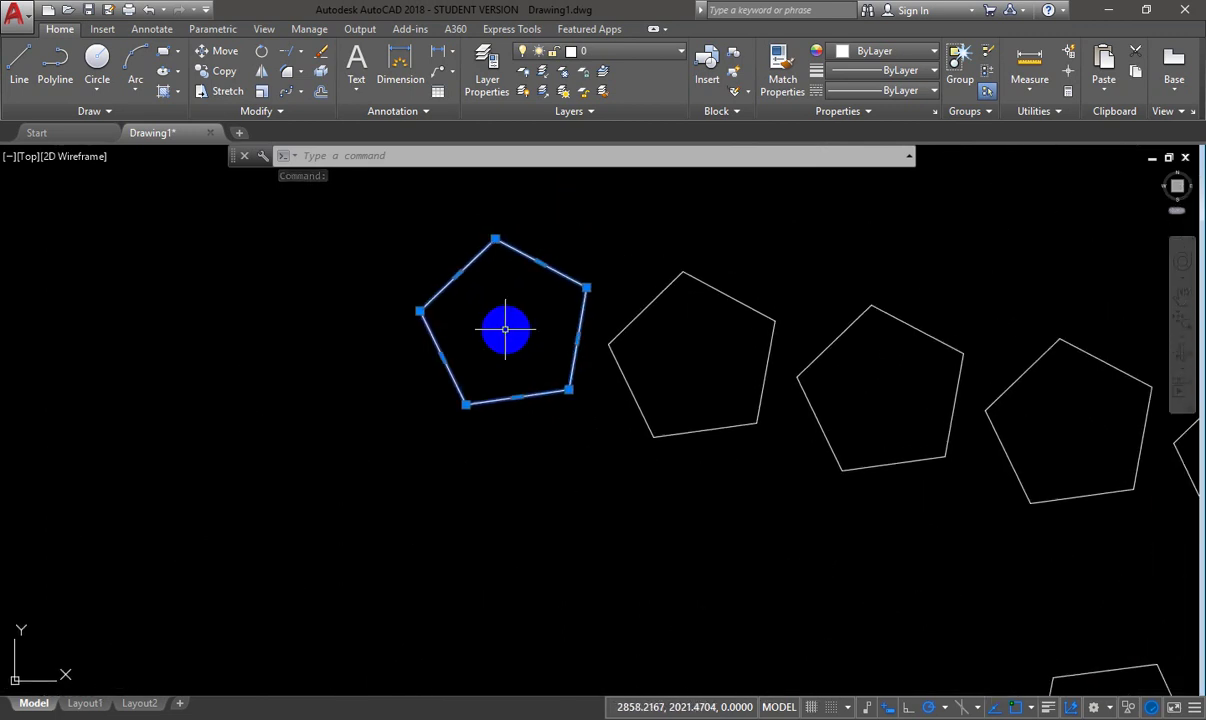
{"action": "scroll", "coordinate": [705, 407], "scroll_direction": "down", "scroll_amount": 6}
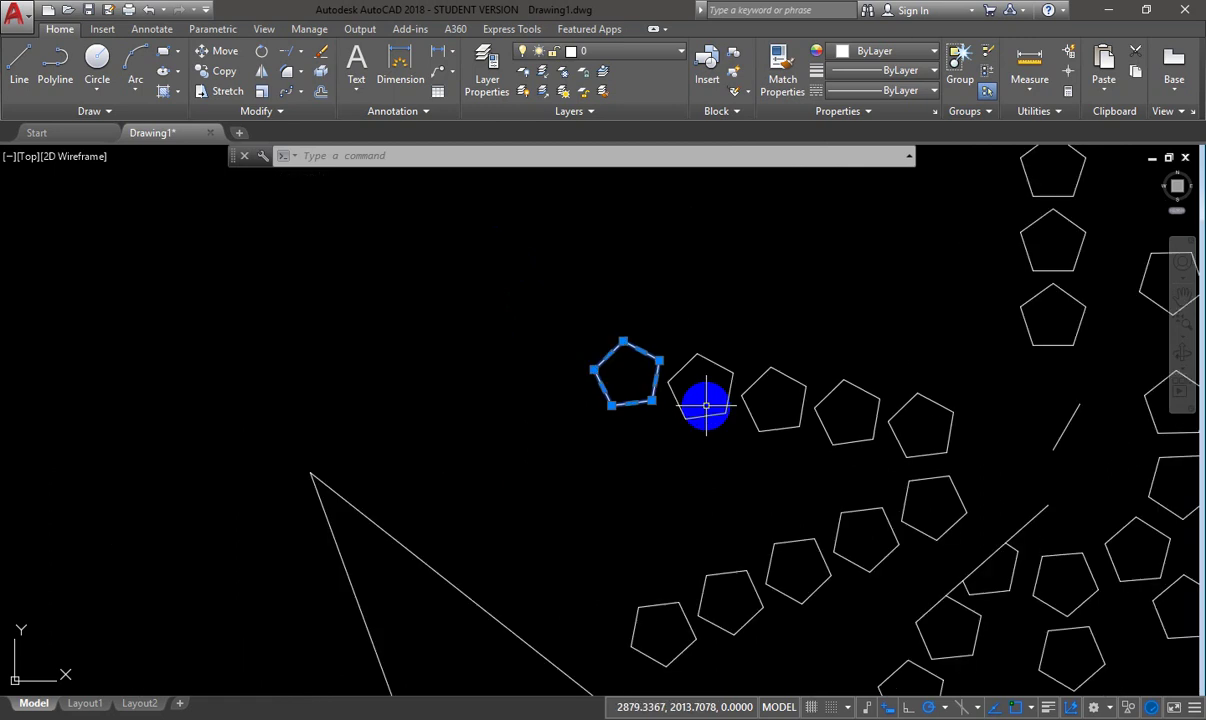
{"action": "scroll", "coordinate": [640, 402], "scroll_direction": "up", "scroll_amount": 4}
{"action": "scroll", "coordinate": [665, 395], "scroll_direction": "down", "scroll_amount": 5}
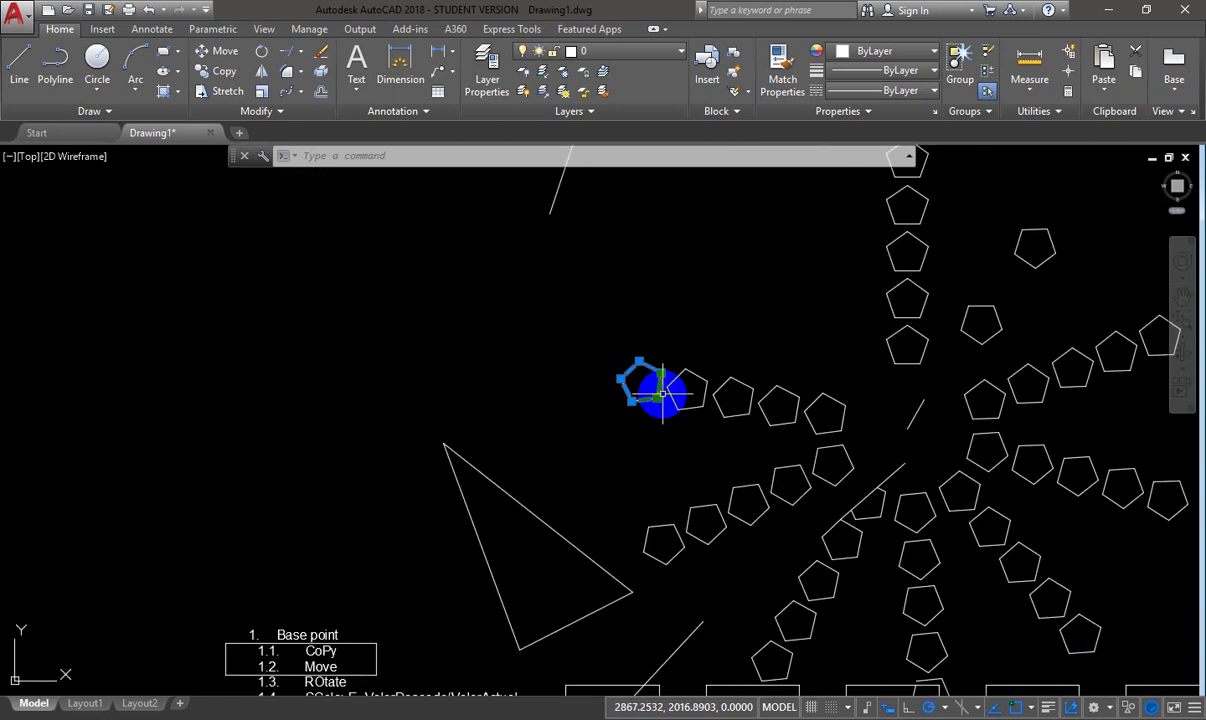
{"action": "key", "text": "Escape"}
- Explode the outermost pentagon of the polar array's upper left arm into separate lines
{"action": "scroll", "coordinate": [650, 422], "scroll_direction": "down", "scroll_amount": 2}
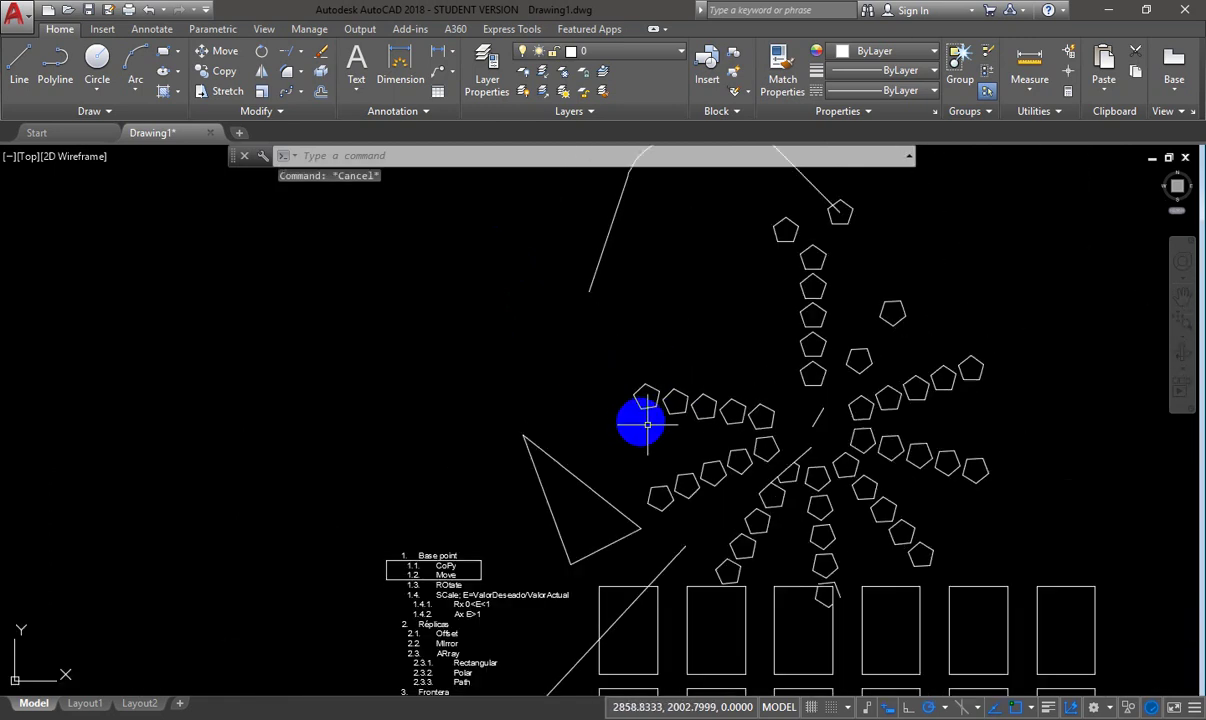
{"action": "scroll", "coordinate": [568, 371], "scroll_direction": "up", "scroll_amount": 4}
{"action": "scroll", "coordinate": [567, 348], "scroll_direction": "up", "scroll_amount": 2}
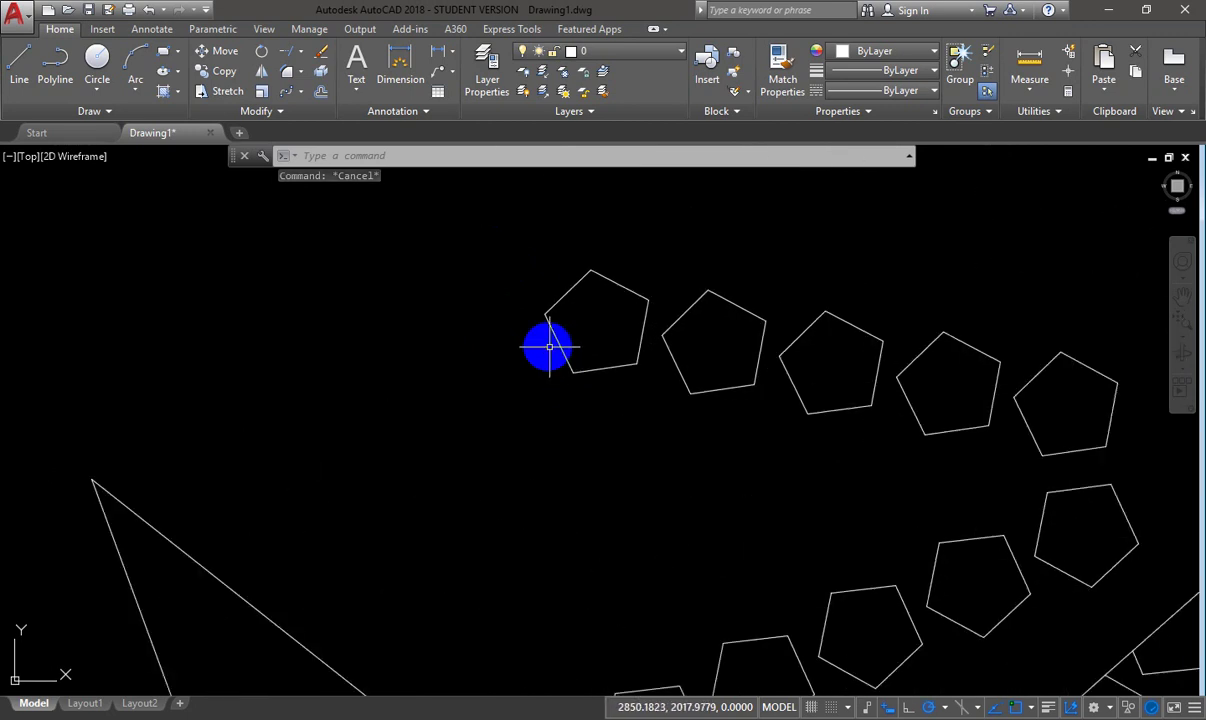
{"action": "left_click", "coordinate": [557, 336]}
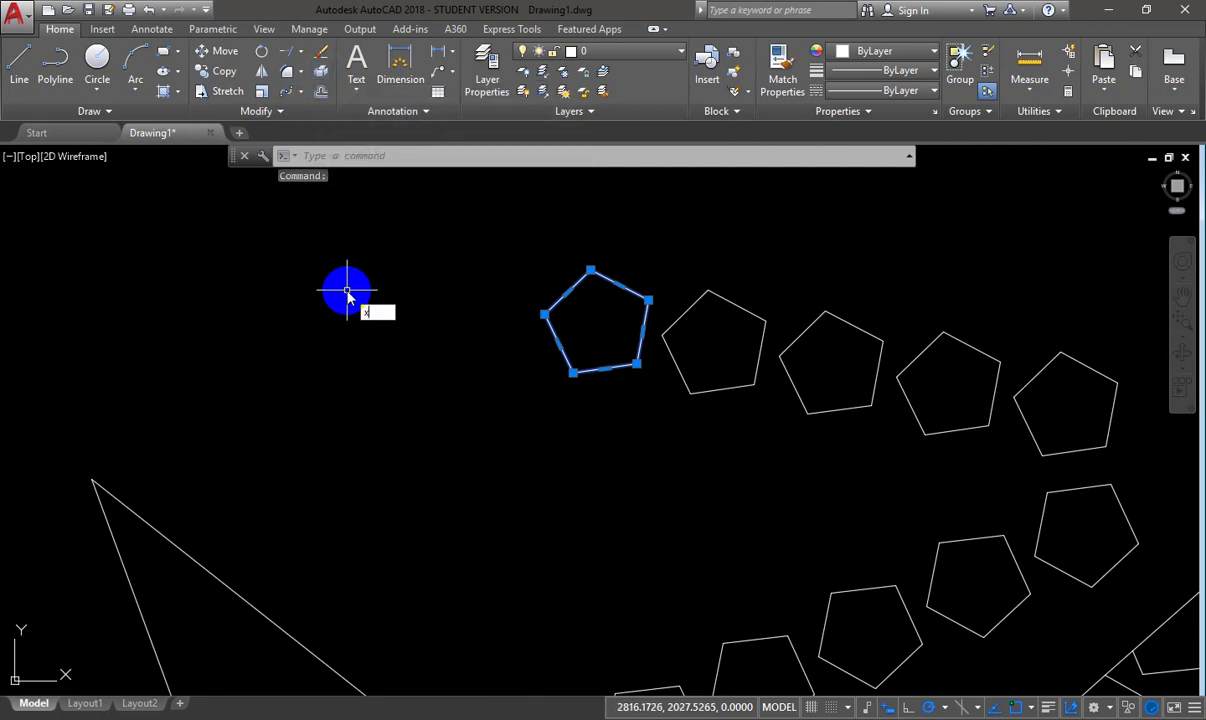
{"action": "key", "text": "Return"}
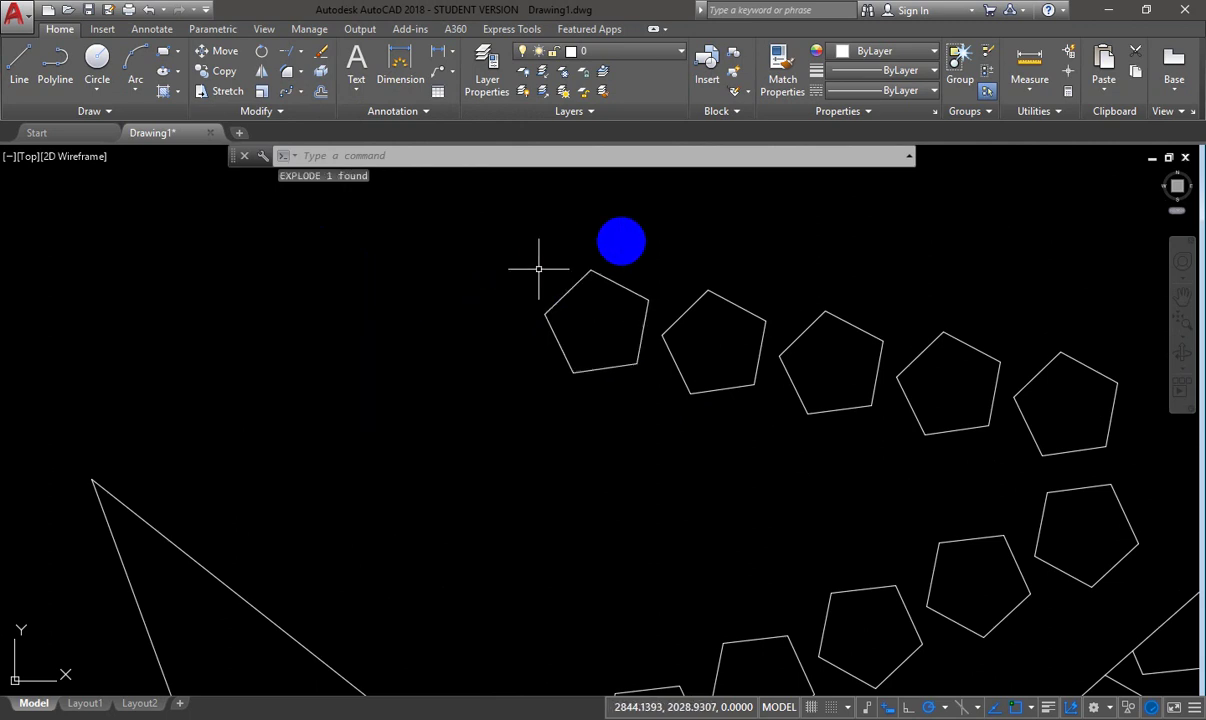
{"action": "left_click", "coordinate": [706, 292]}
{"action": "key", "text": "Escape"}
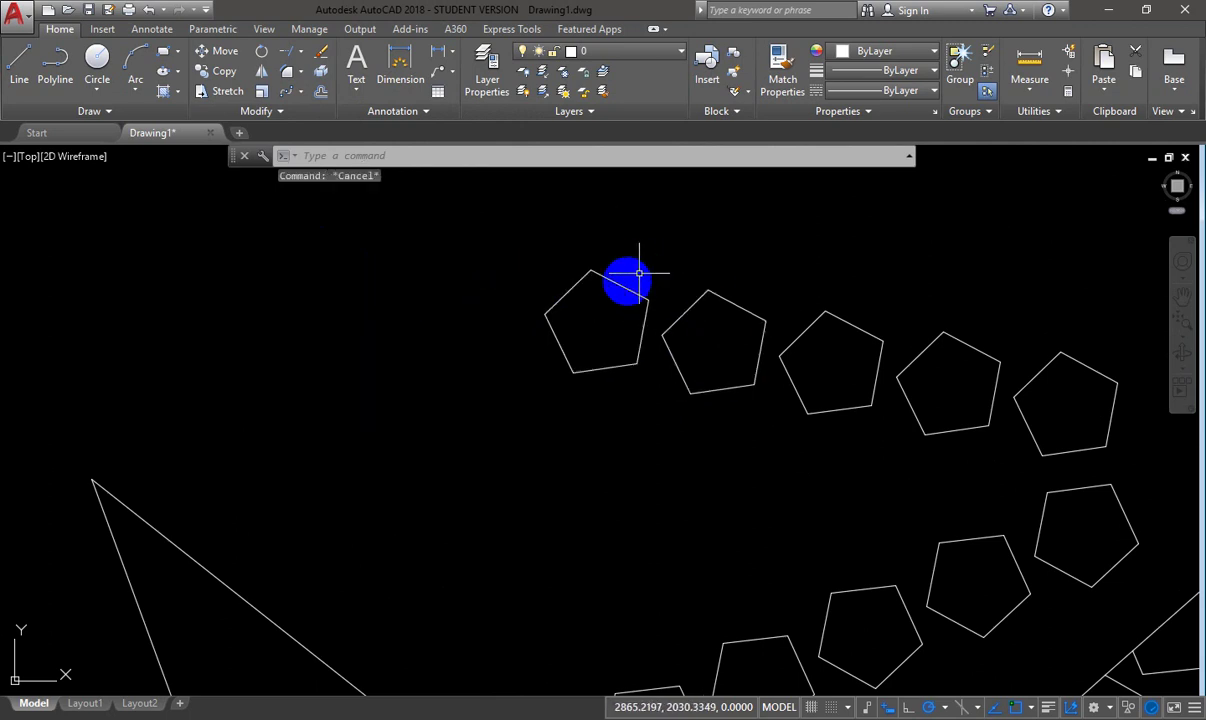
- Select the edges of the leftmost pentagon in the upper row one by one to check that they are separate lines
{"action": "left_click", "coordinate": [617, 283]}
{"action": "left_click", "coordinate": [573, 284]}
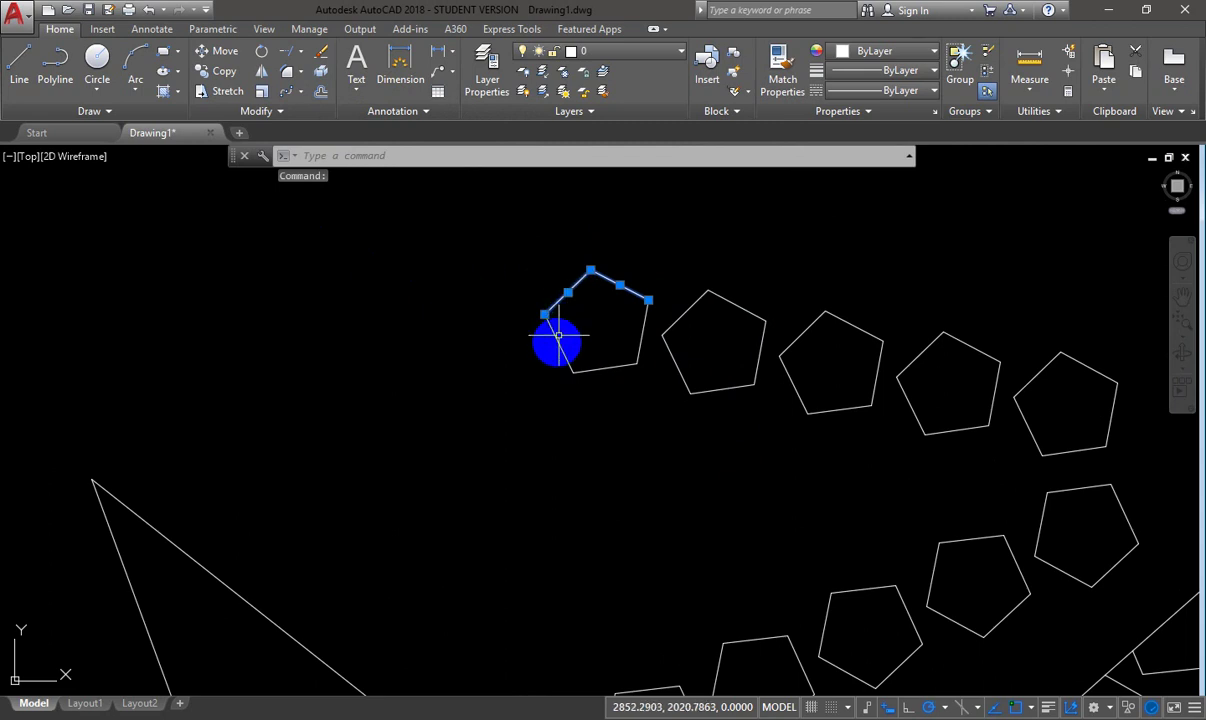
{"action": "left_click", "coordinate": [557, 341]}
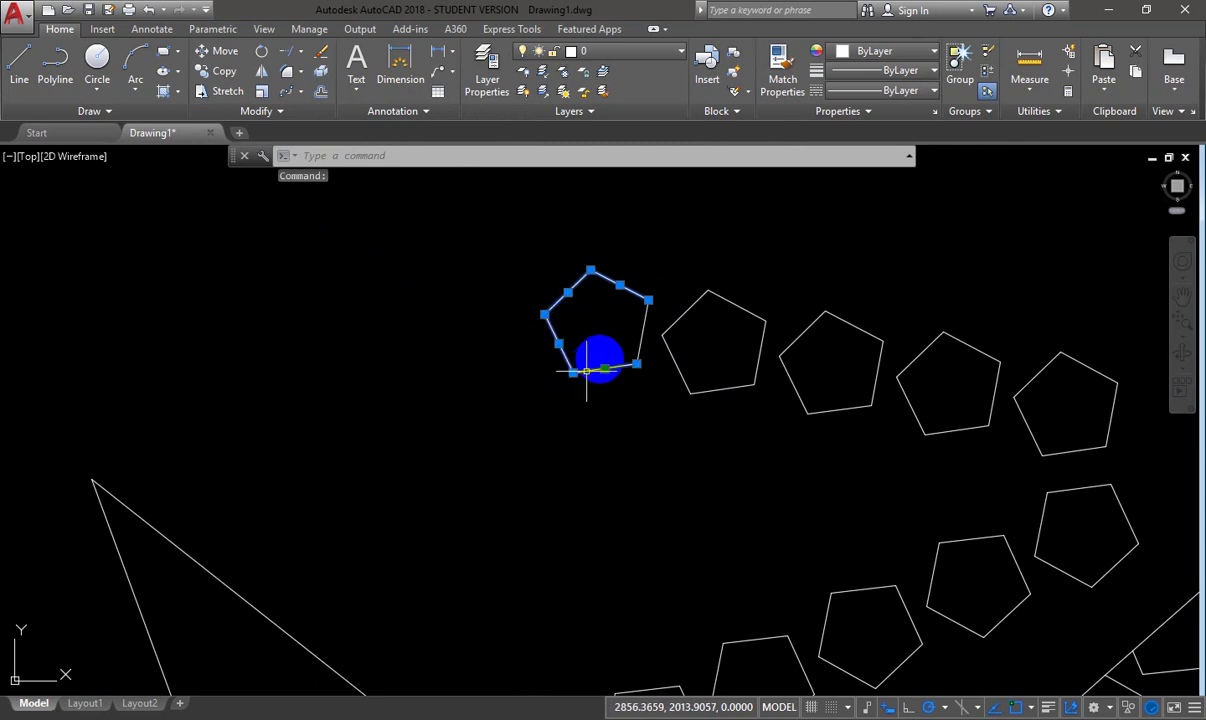
{"action": "key", "text": "Escape"}
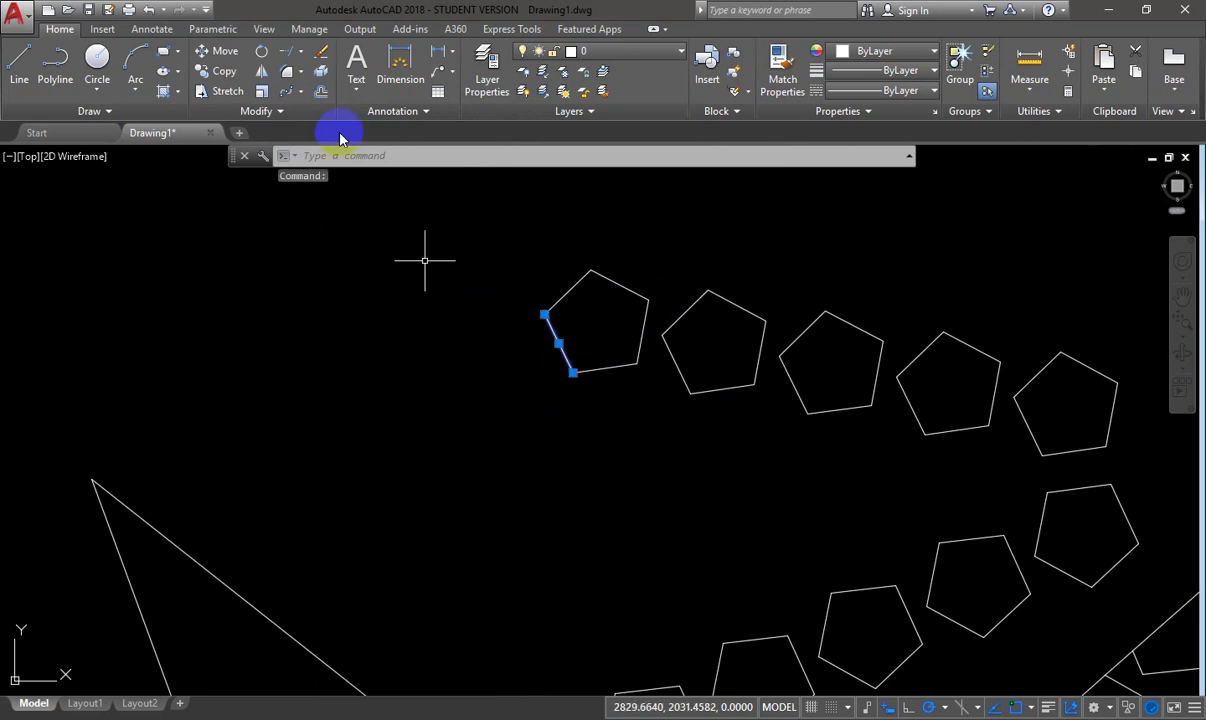
- Try to explode a single edge line of the leftmost pentagon in the upper row
{"action": "left_click", "coordinate": [322, 76]}
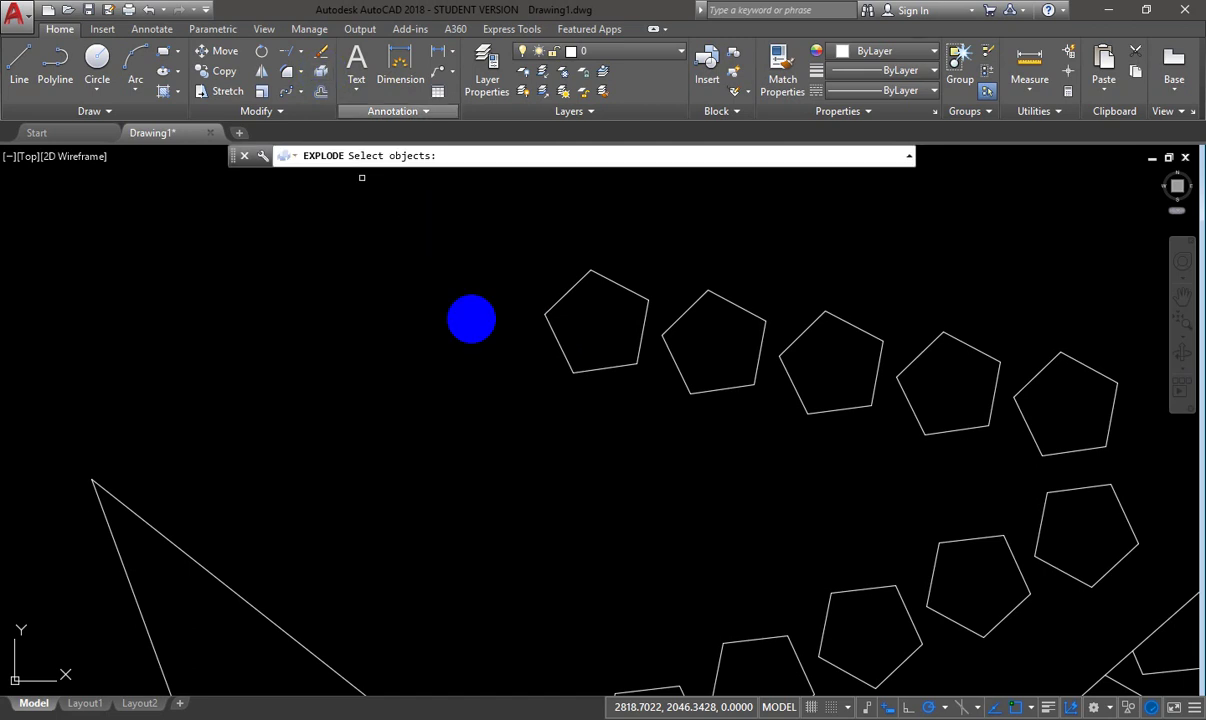
{"action": "left_click", "coordinate": [563, 338]}
{"action": "key", "text": "Escape"}
- Draw a circle with a radius of about 60 in the empty area above the command list
{"action": "scroll", "coordinate": [525, 363], "scroll_direction": "down", "scroll_amount": 2}
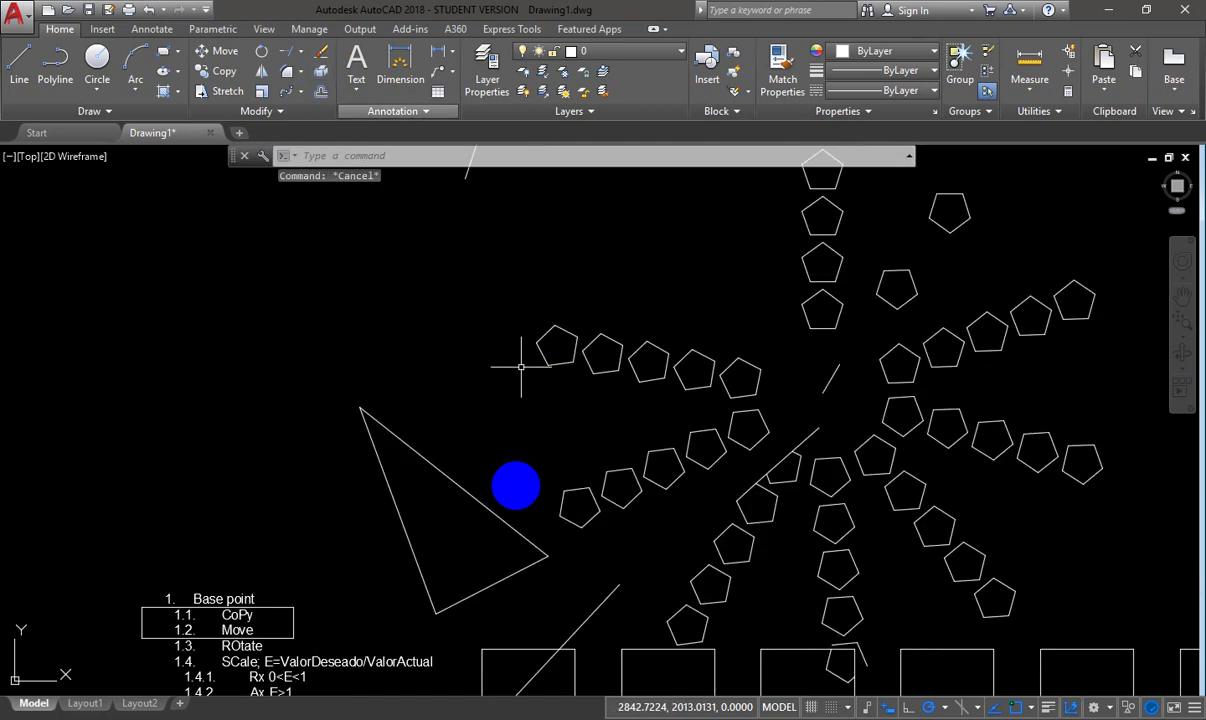
{"action": "scroll", "coordinate": [516, 546], "scroll_direction": "down", "scroll_amount": 1}
{"action": "middle_click_drag", "start_coordinate": [535, 552], "coordinate": [604, 345]}
{"action": "scroll", "coordinate": [502, 520], "scroll_direction": "down", "scroll_amount": 2}
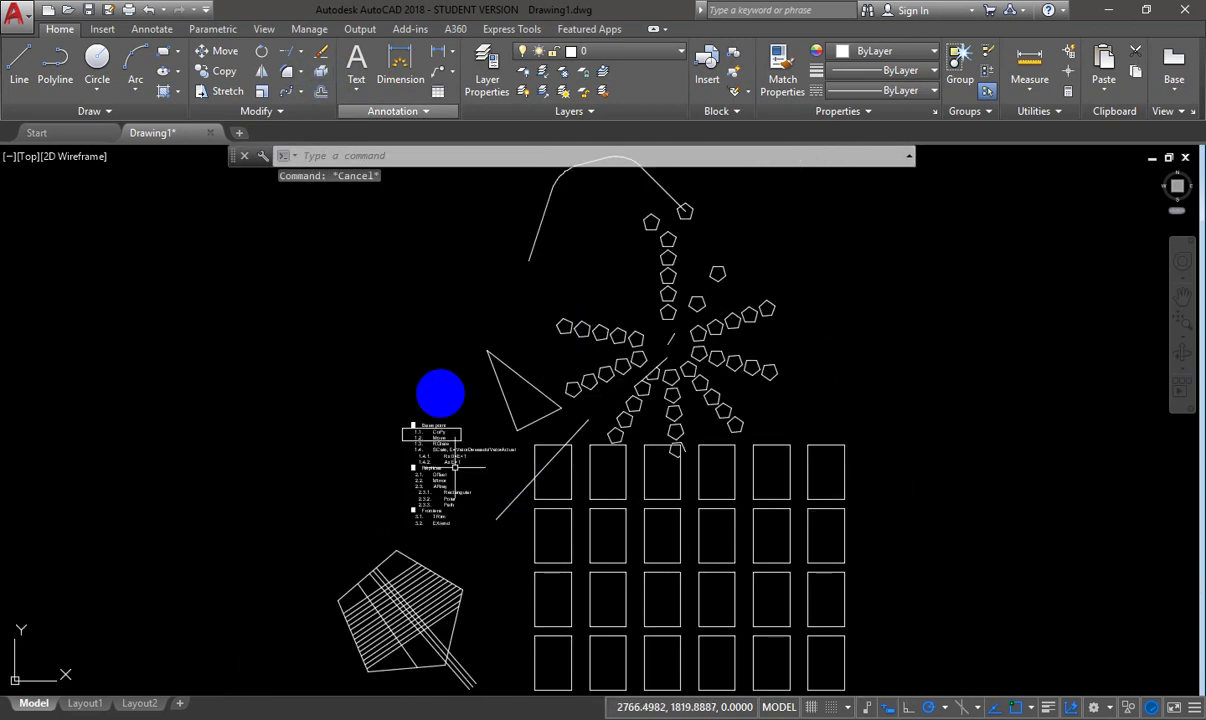
{"action": "type", "text": "c"}
{"action": "key", "text": "Return"}
{"action": "left_click", "coordinate": [409, 286]}
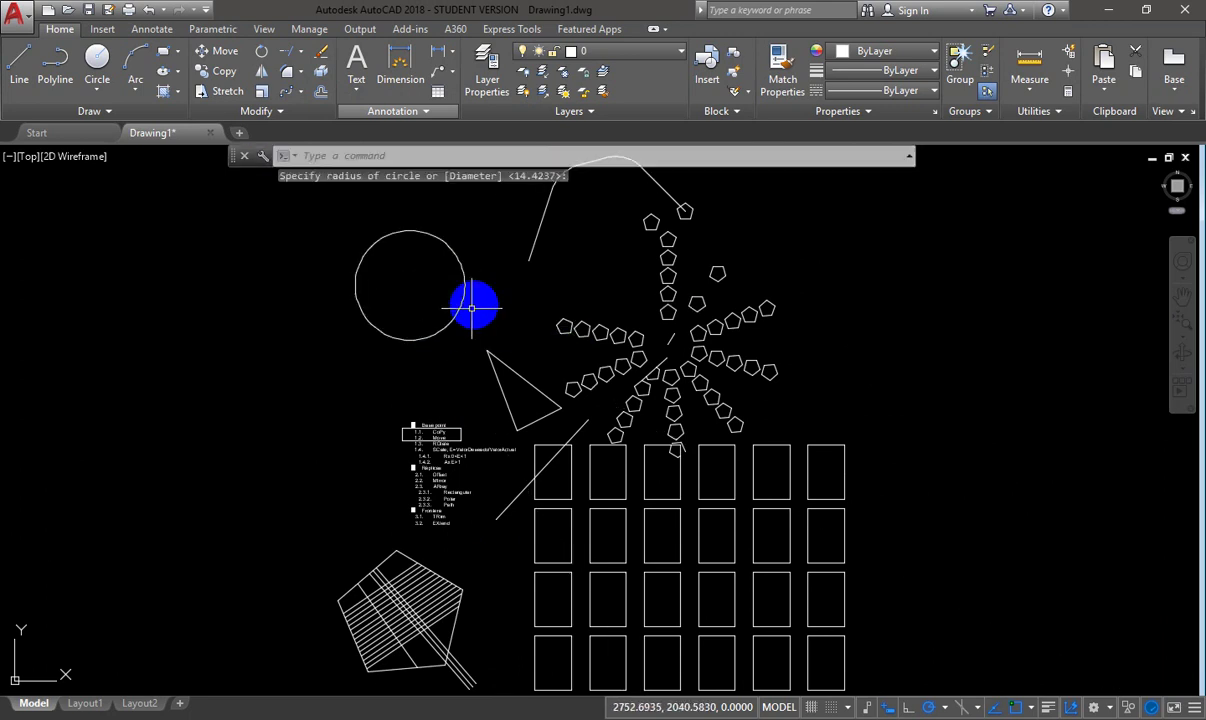
- Try to explode the new circle
{"action": "left_click", "coordinate": [463, 296]}
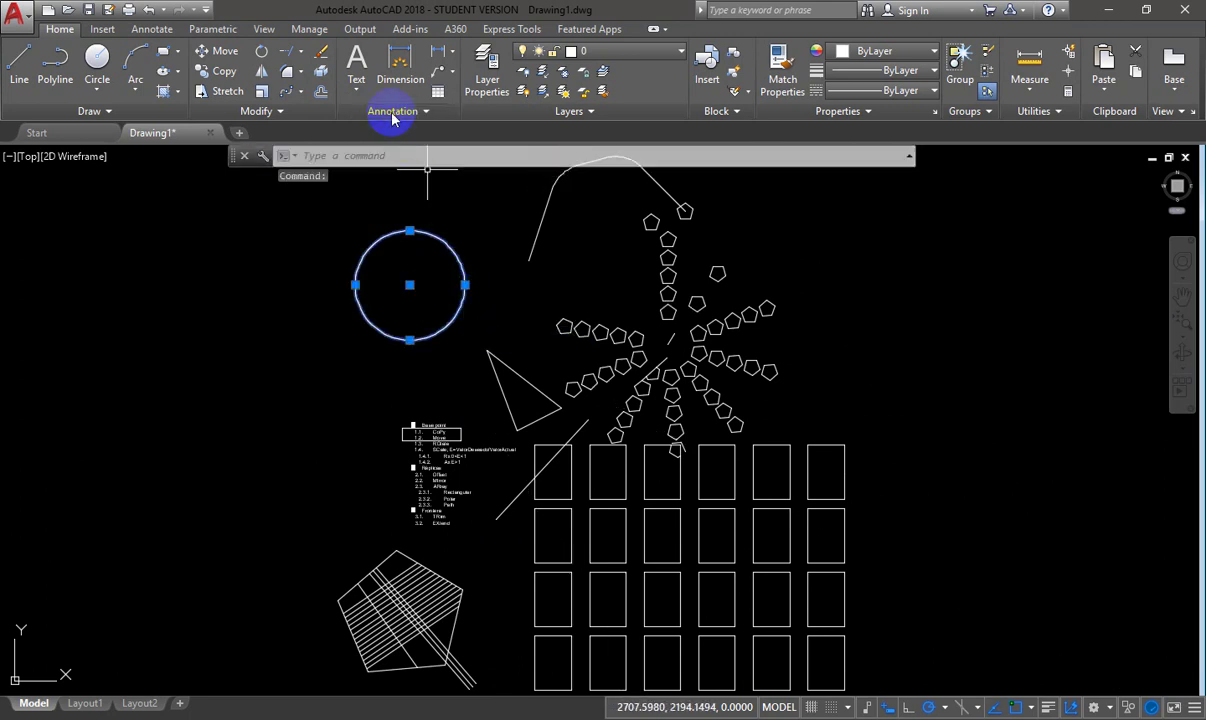
{"action": "left_click", "coordinate": [322, 71]}
{"action": "left_click", "coordinate": [448, 251]}
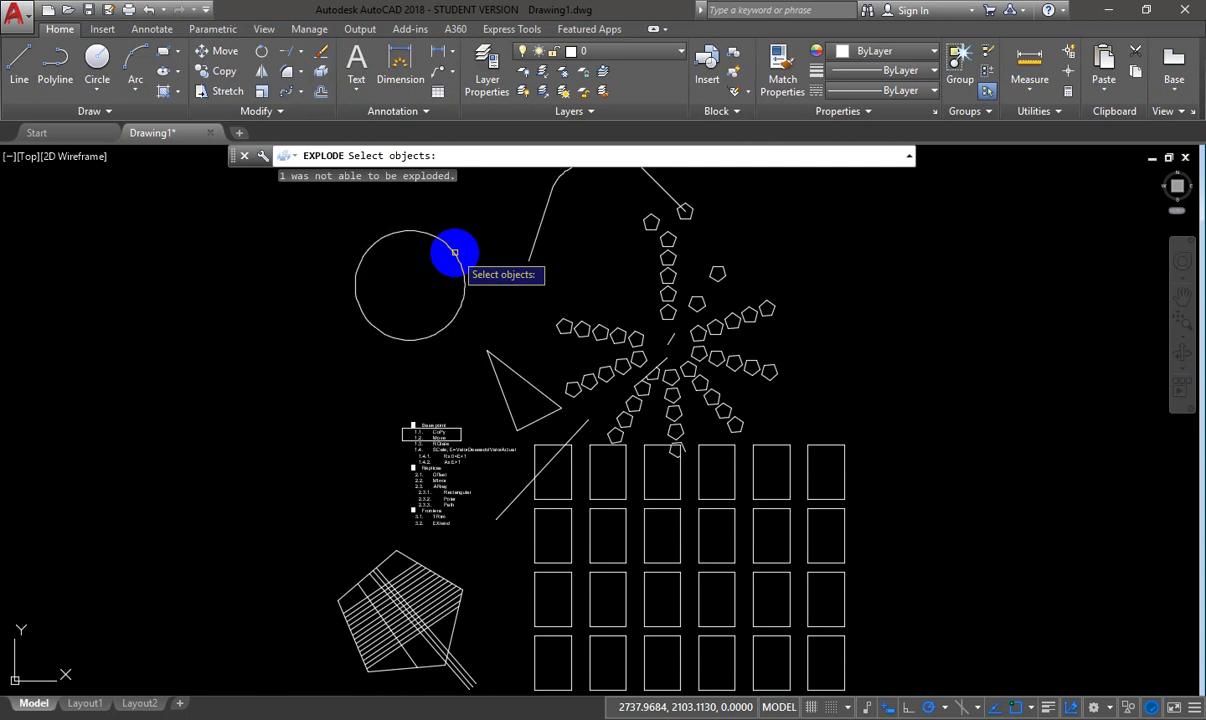
{"action": "key", "text": "Return"}
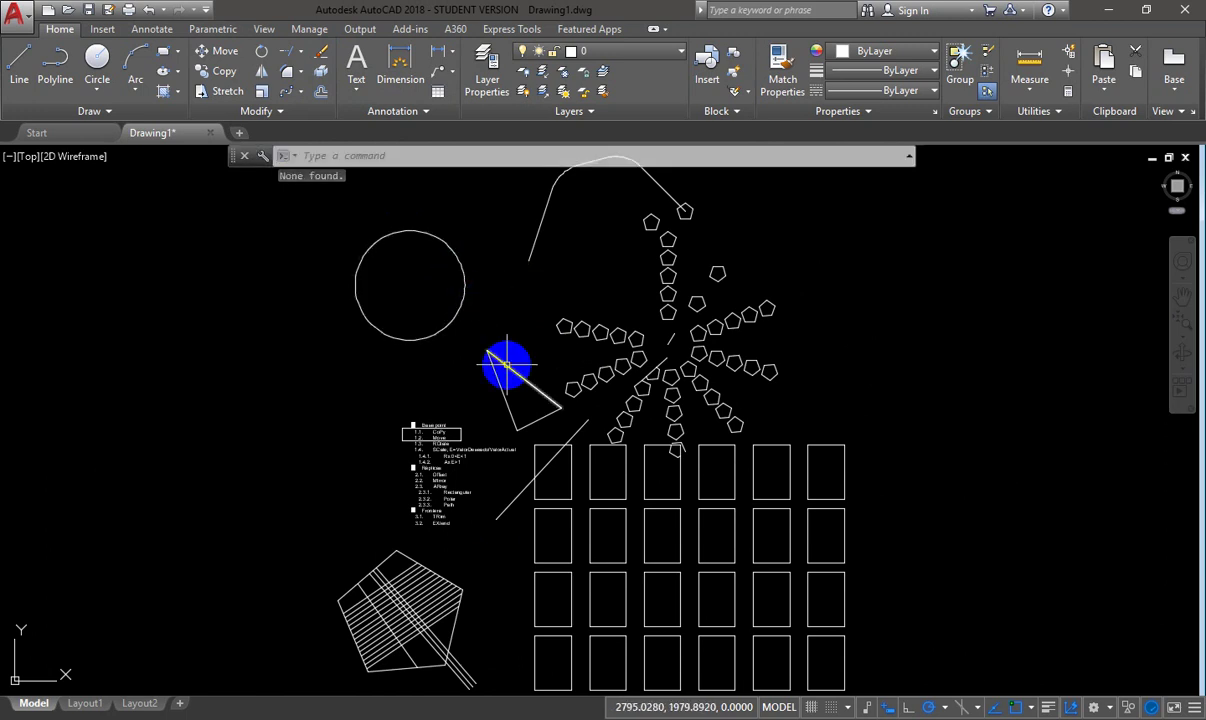
- Draw a circle centred on the triangle's upper vertex, with its edge crossing the two long sides
{"action": "scroll", "coordinate": [480, 355], "scroll_direction": "up", "scroll_amount": 2}
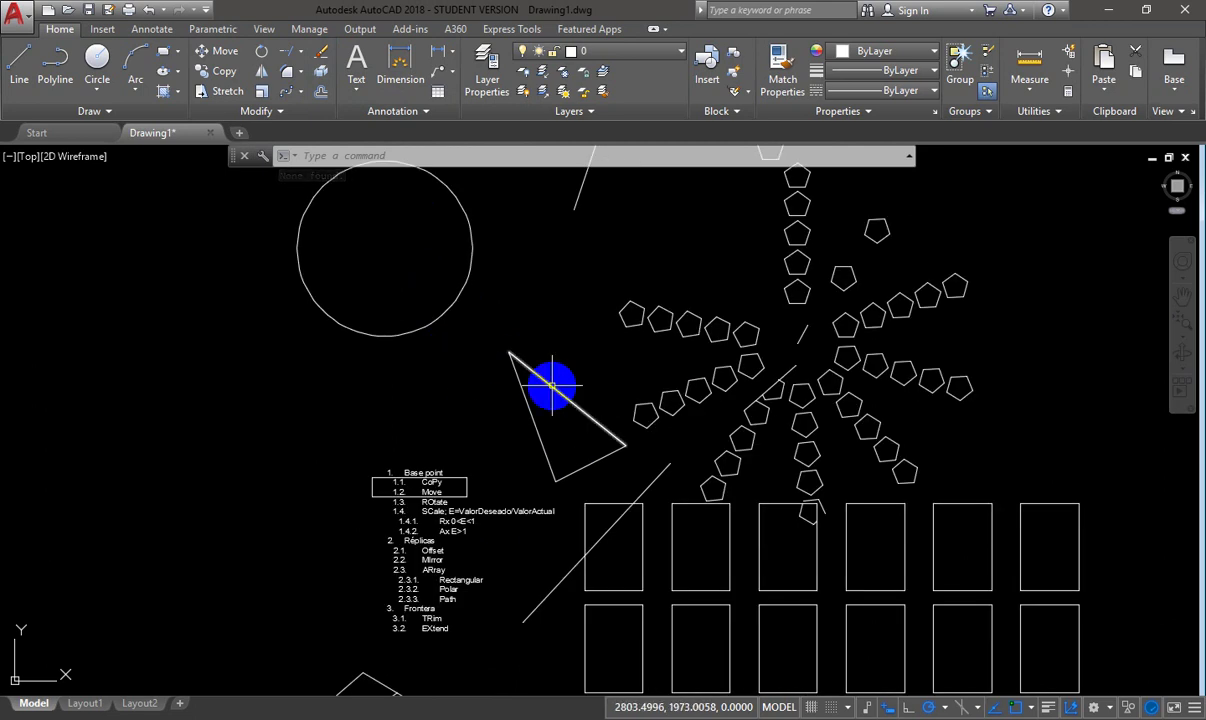
{"action": "type", "text": "c"}
{"action": "key", "text": "Return"}
{"action": "left_click", "coordinate": [507, 352]}
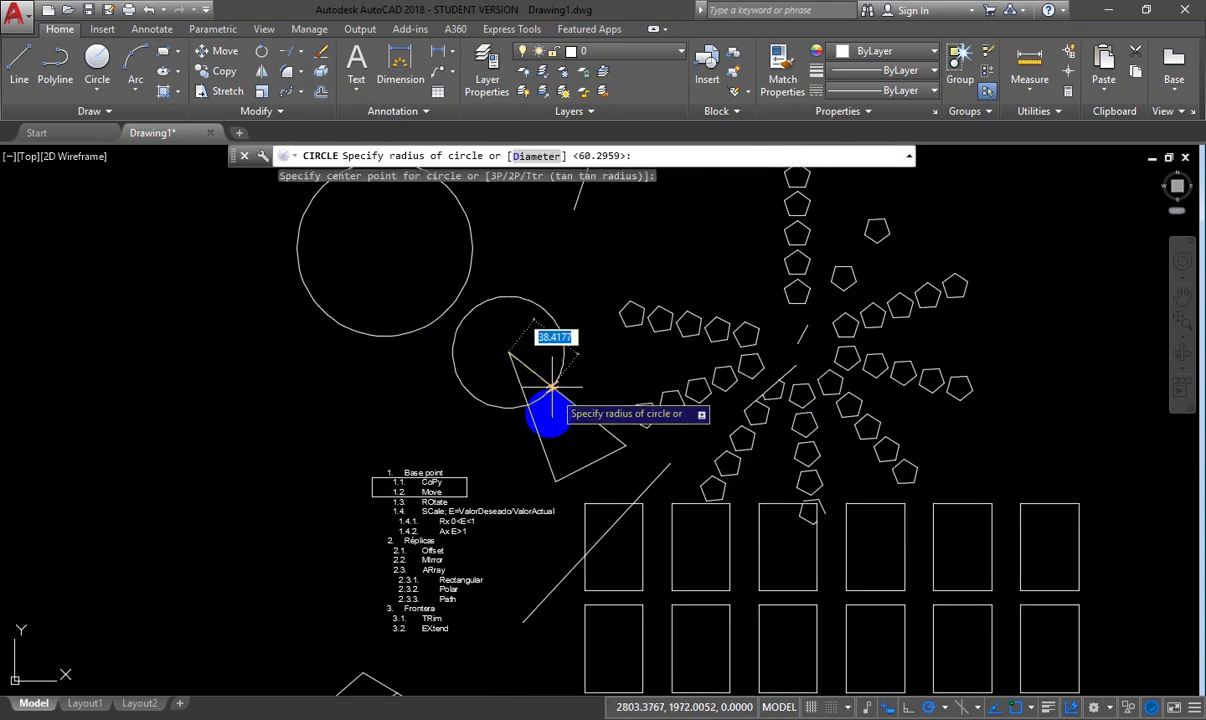
{"action": "left_click", "coordinate": [550, 410]}
- Trim away the part of the circle outside the triangle, leaving only the arc between its two long sides
{"action": "scroll", "coordinate": [566, 424], "scroll_direction": "up", "scroll_amount": 2}
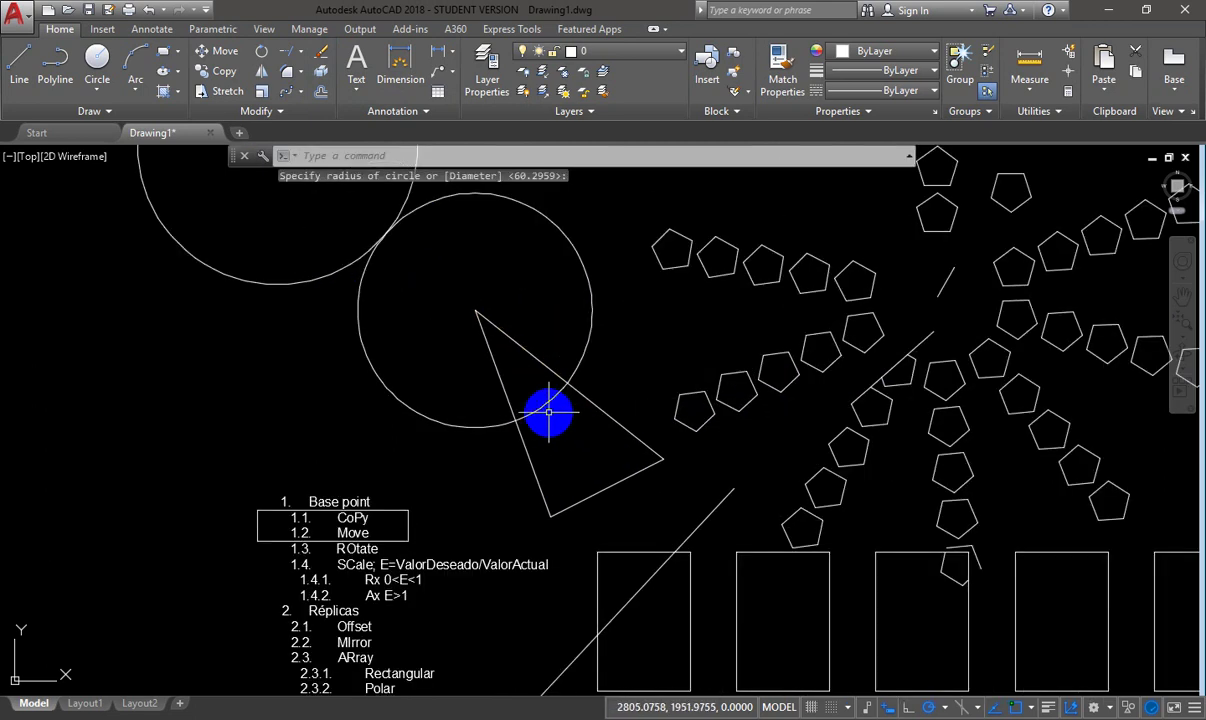
{"action": "type", "text": "tr"}
{"action": "key", "text": "Return"}
{"action": "key", "text": "Return"}
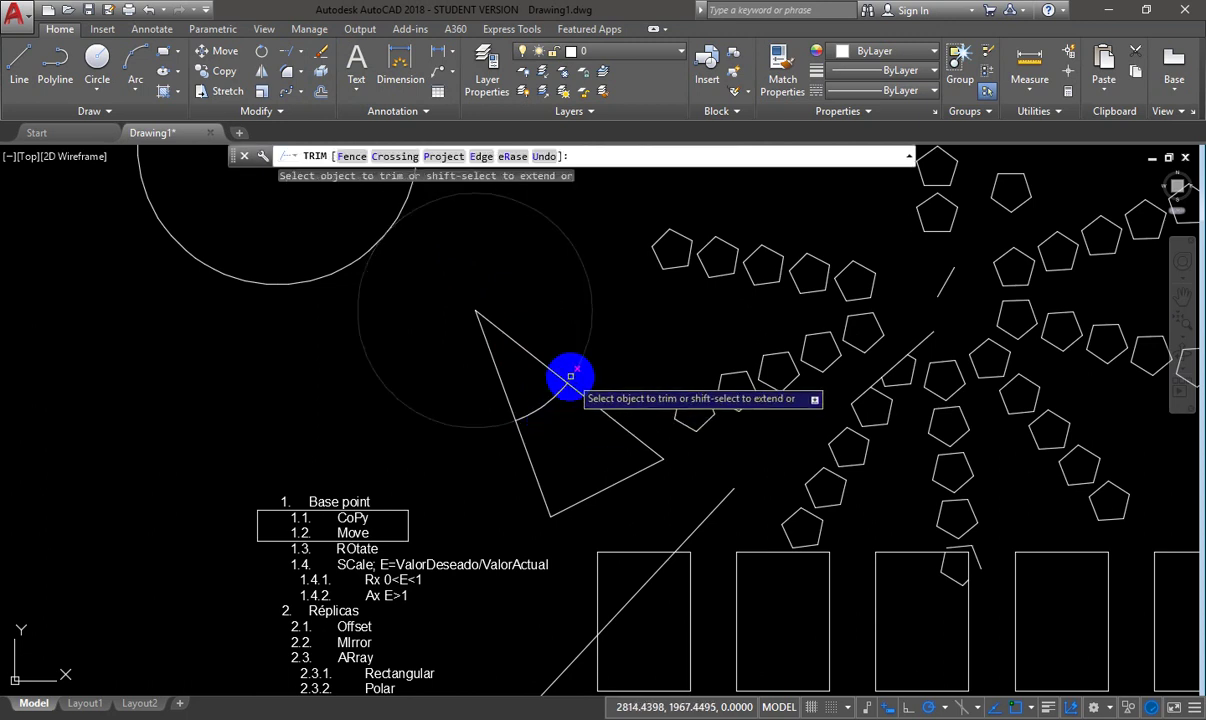
{"action": "left_click", "coordinate": [570, 376]}
{"action": "key", "text": "Escape"}
{"action": "left_click", "coordinate": [553, 393]}
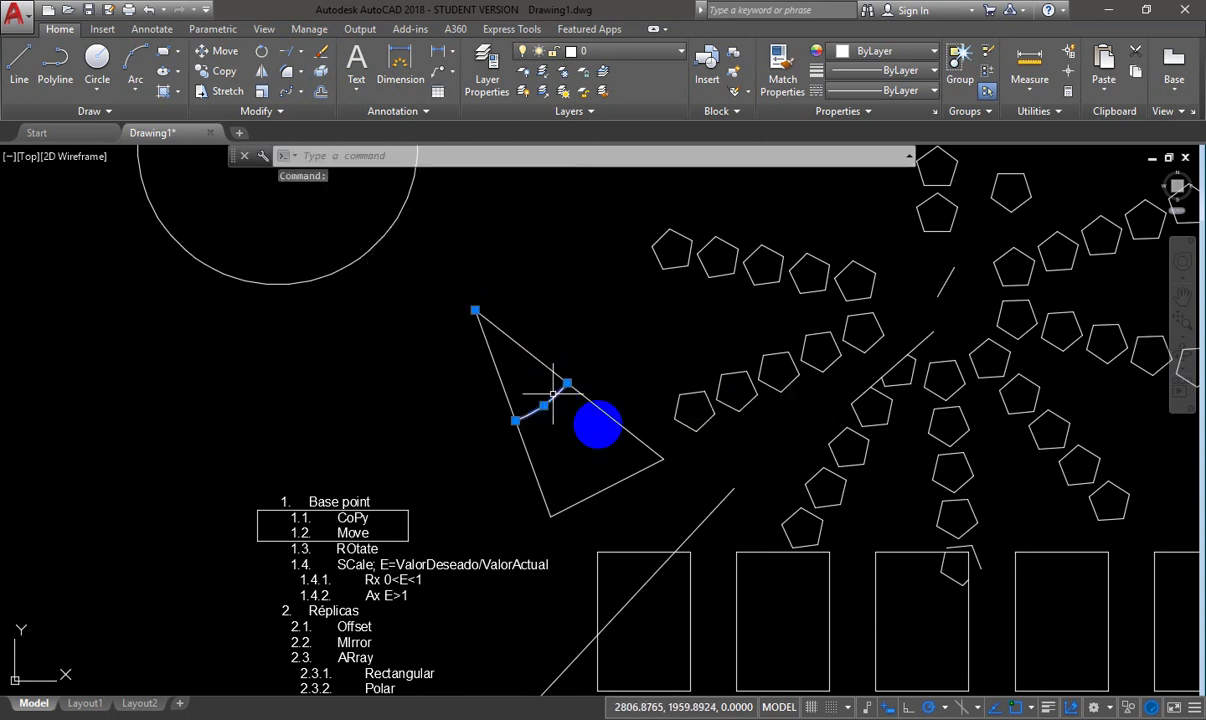
{"action": "key", "text": "Escape"}
{"action": "scroll", "coordinate": [552, 430], "scroll_direction": "down", "scroll_amount": 2}
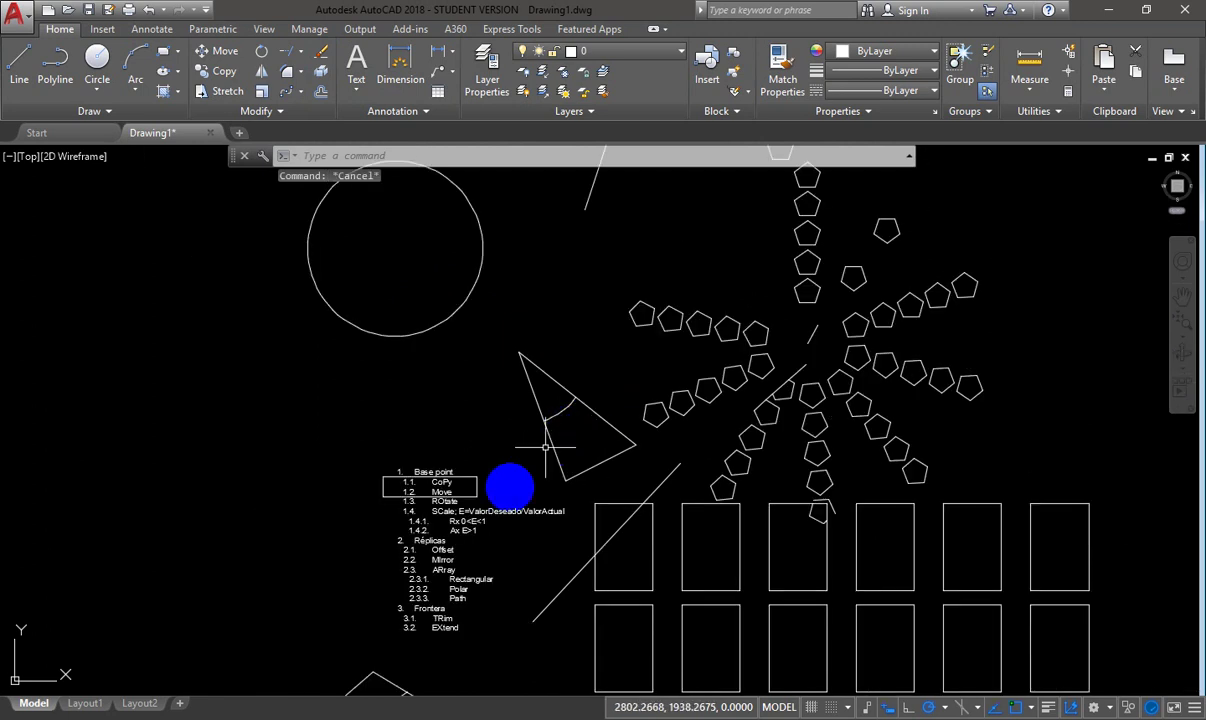
{"action": "scroll", "coordinate": [460, 626], "scroll_direction": "up", "scroll_amount": 2}
{"action": "scroll", "coordinate": [570, 302], "scroll_direction": "down", "scroll_amount": 2}
{"action": "middle_click_drag", "start_coordinate": [571, 304], "coordinate": [482, 318]}
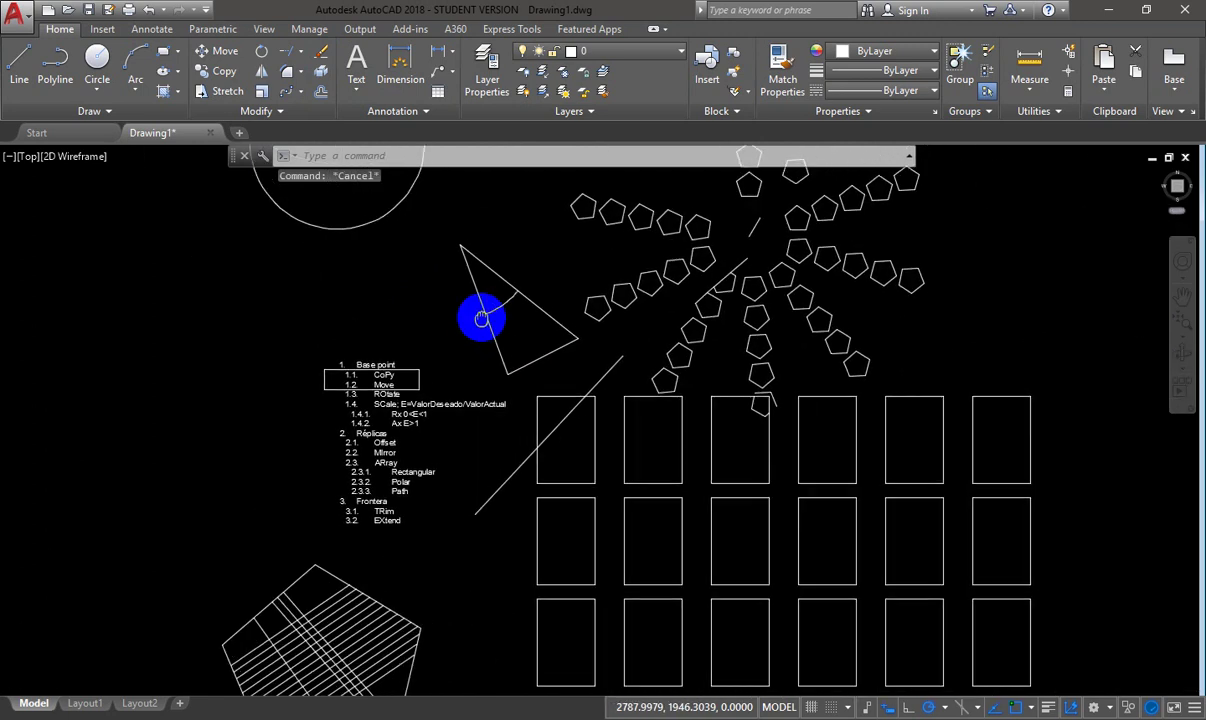
{"action": "scroll", "coordinate": [528, 315], "scroll_direction": "up", "scroll_amount": 5}
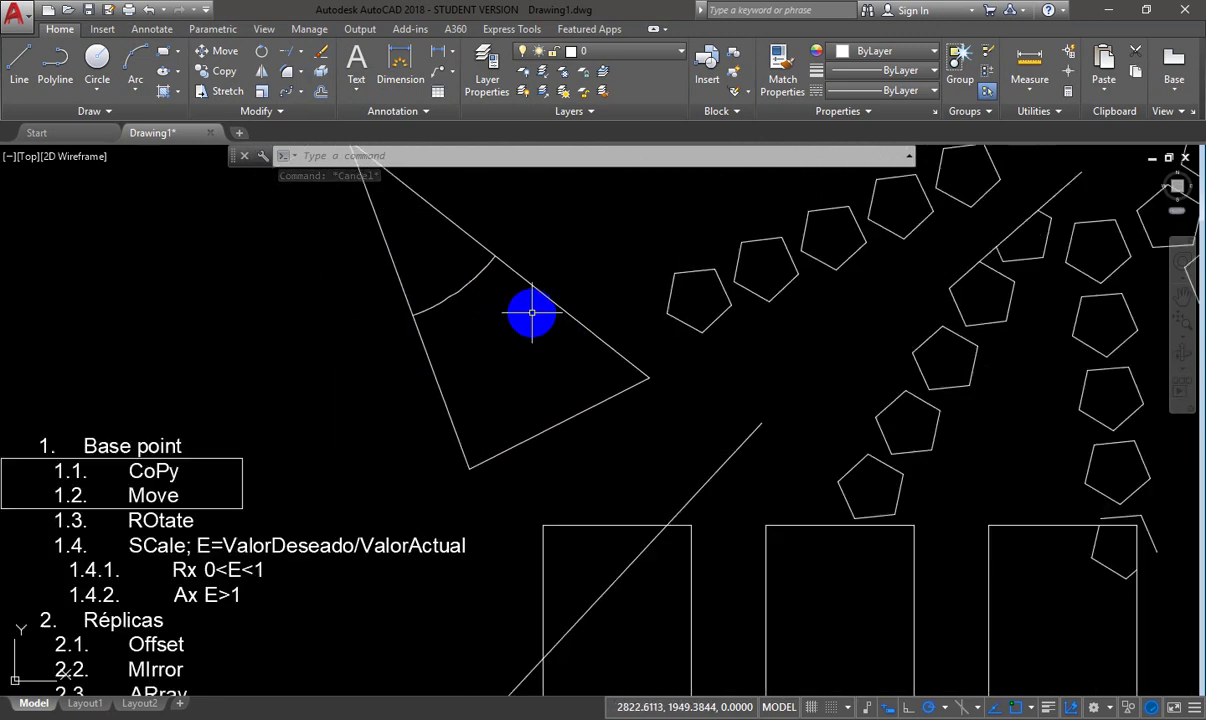
{"action": "scroll", "coordinate": [530, 390], "scroll_direction": "down", "scroll_amount": 6}
{"action": "scroll", "coordinate": [484, 280], "scroll_direction": "up", "scroll_amount": 3}
{"action": "scroll", "coordinate": [485, 283], "scroll_direction": "down", "scroll_amount": 4}
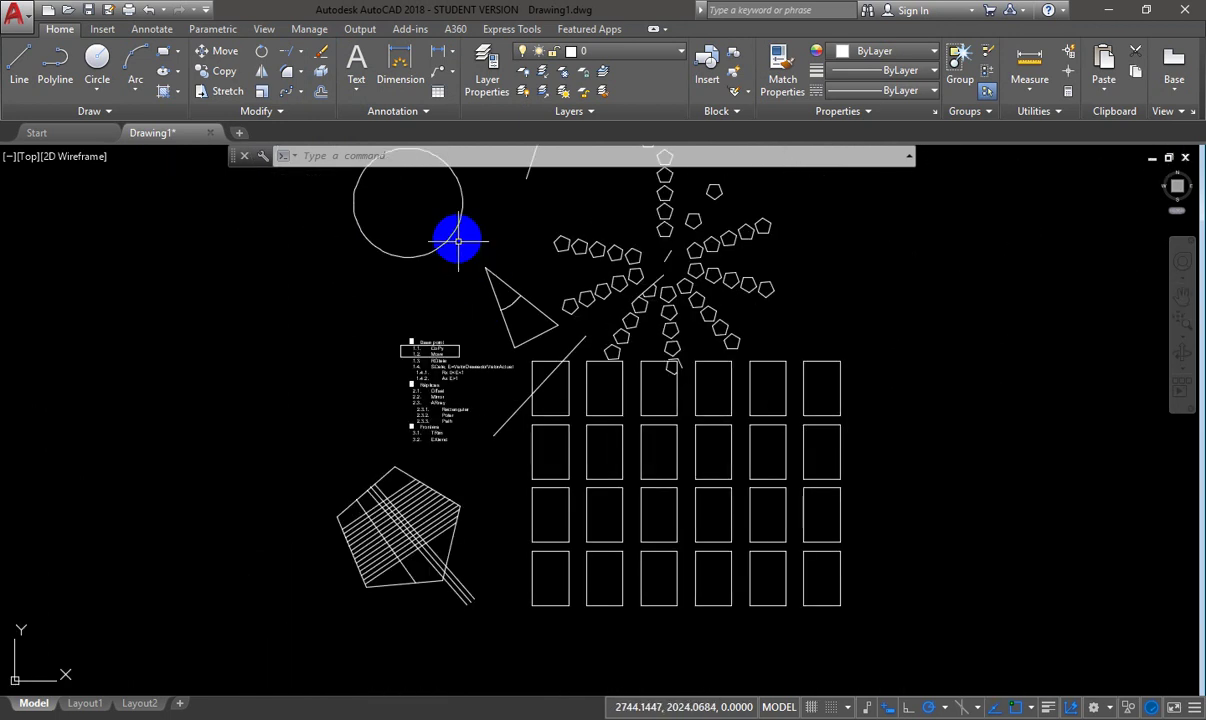
{"action": "left_click", "coordinate": [128, 93]}
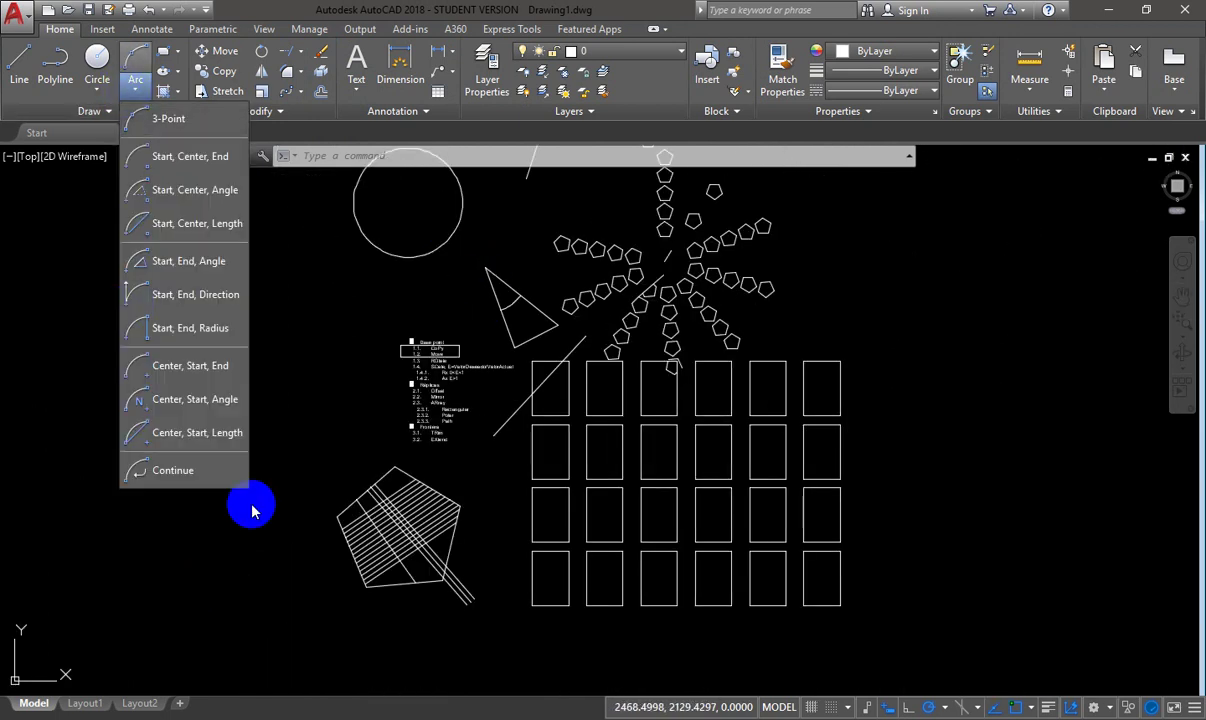
{"action": "scroll", "coordinate": [613, 360], "scroll_direction": "down", "scroll_amount": 2}
{"action": "scroll", "coordinate": [495, 392], "scroll_direction": "up", "scroll_amount": 4}
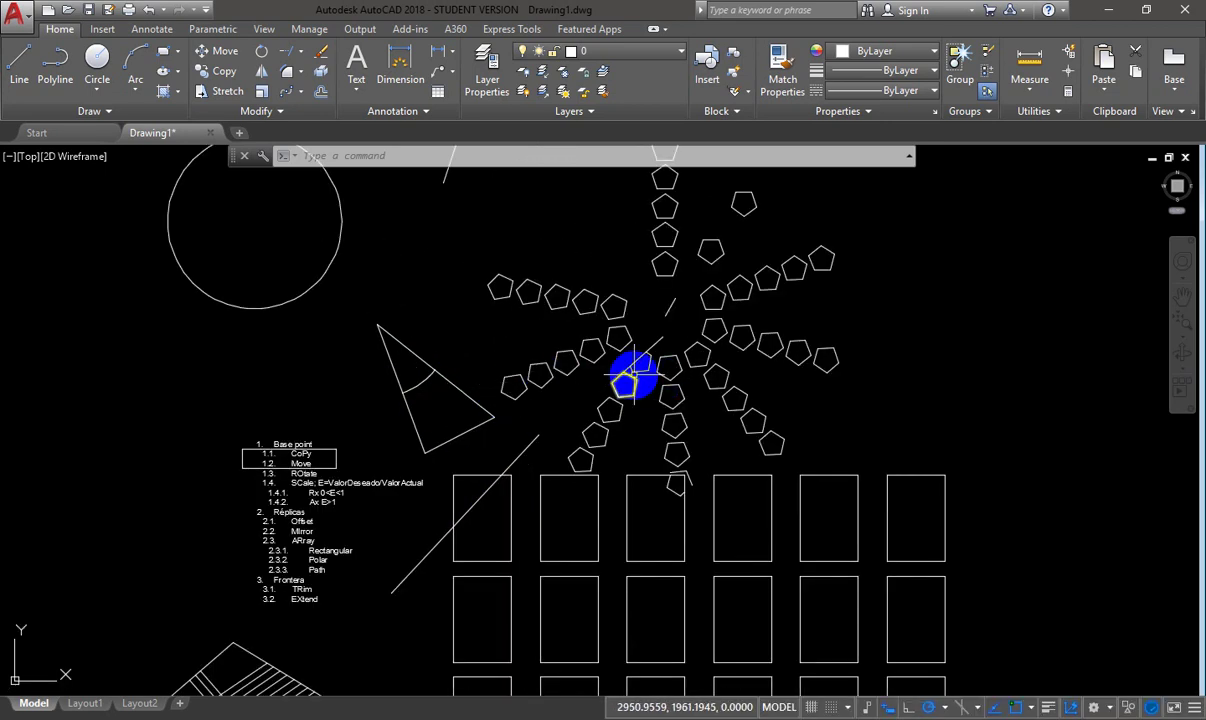
{"action": "scroll", "coordinate": [625, 380], "scroll_direction": "up", "scroll_amount": 2}
{"action": "scroll", "coordinate": [426, 326], "scroll_direction": "down", "scroll_amount": 2}
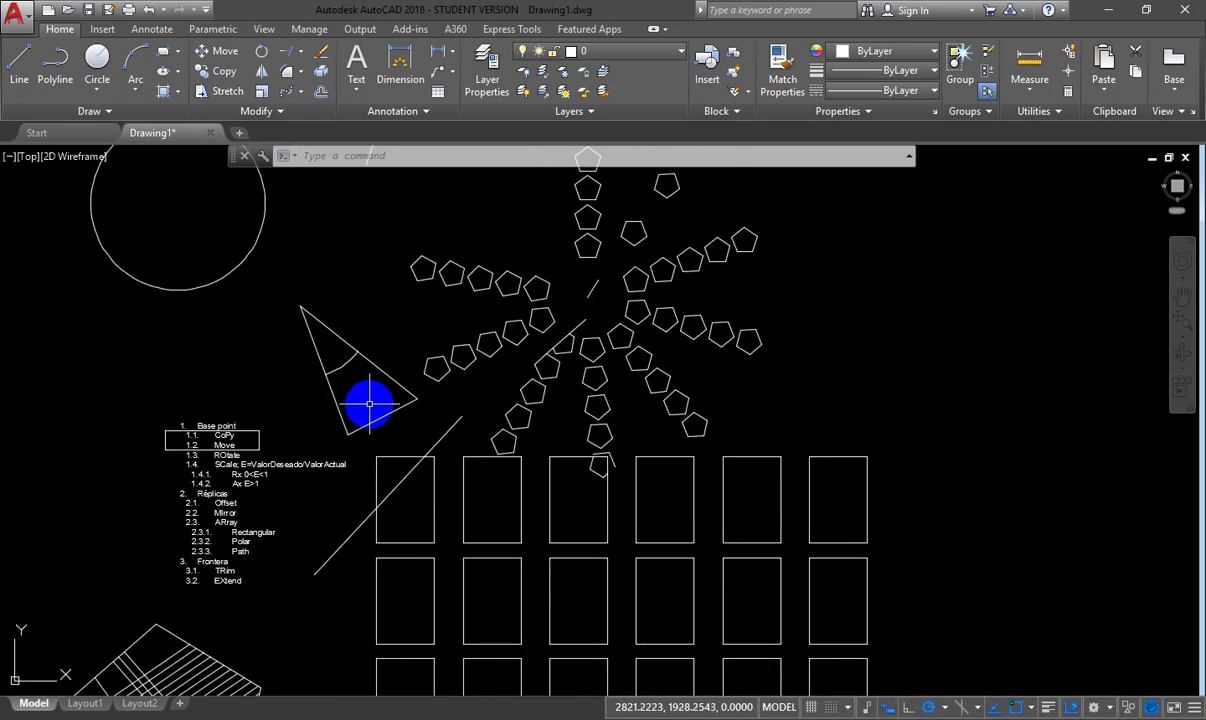
- Join the three sides of the triangle into a single object
{"action": "left_click", "coordinate": [384, 373]}
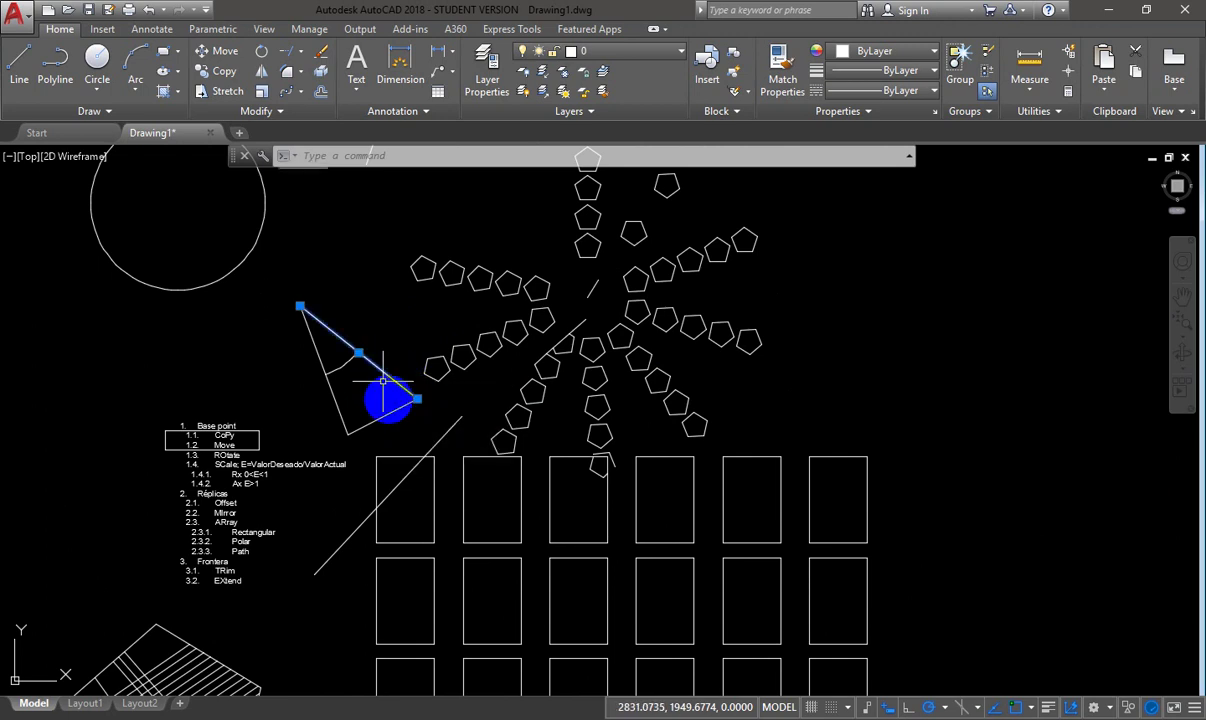
{"action": "left_click", "coordinate": [384, 412]}
{"action": "left_click", "coordinate": [336, 404]}
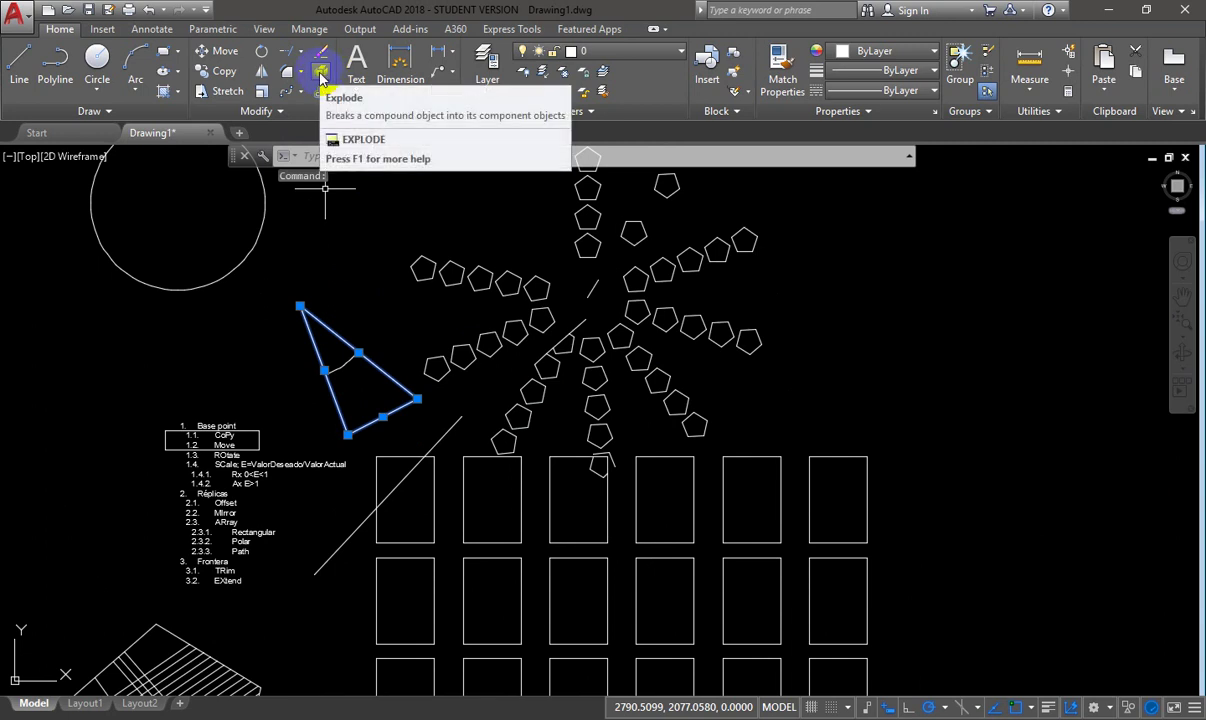
{"action": "left_click", "coordinate": [280, 112]}
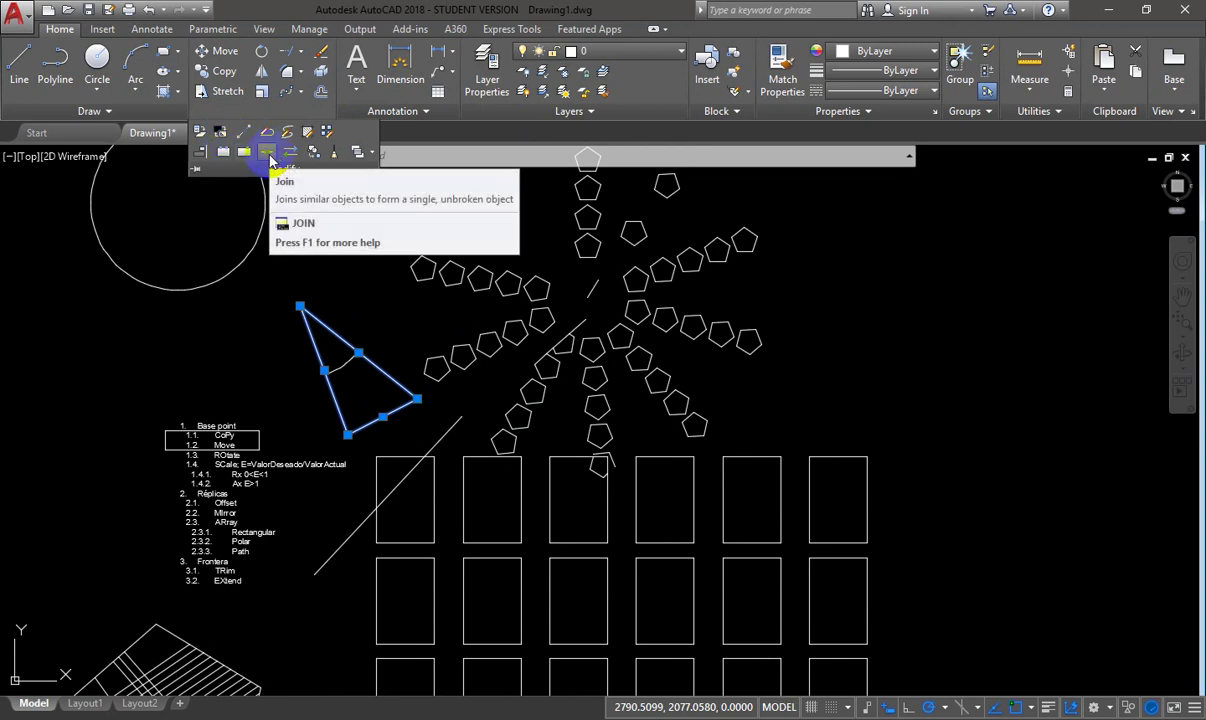
{"action": "key", "text": "Escape"}
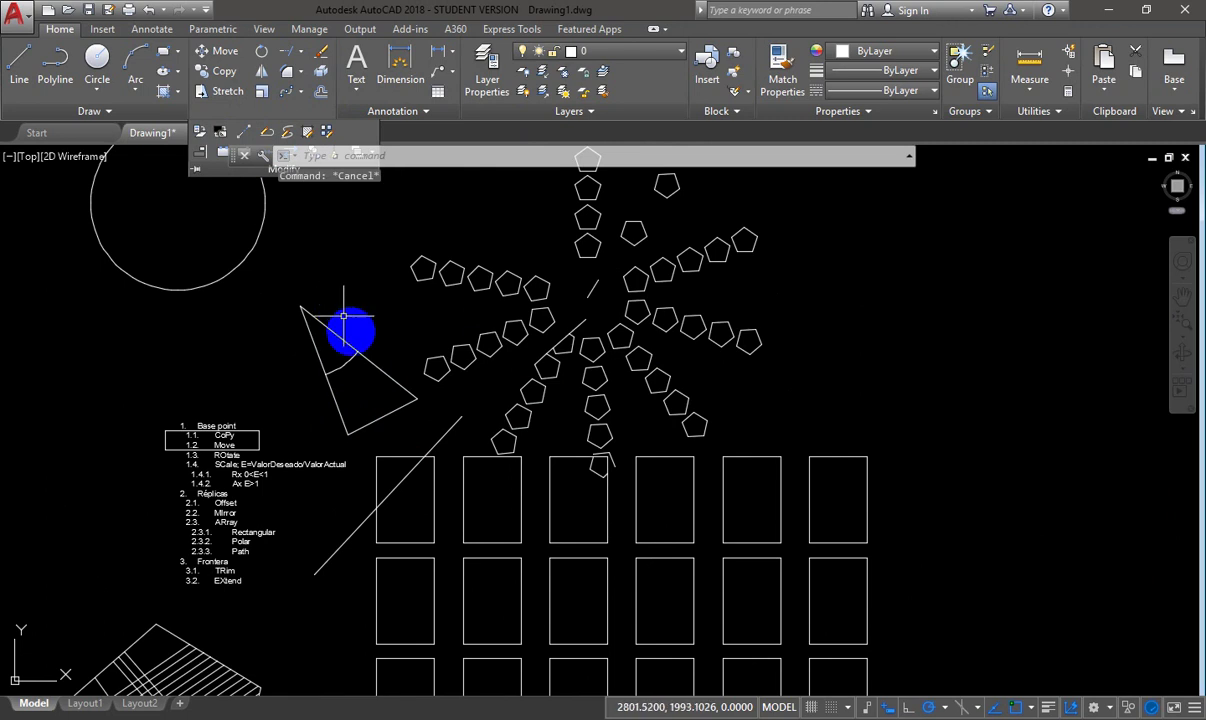
- Select the joined triangle and examine whether its three sides behave as one object
{"action": "left_click", "coordinate": [334, 334]}
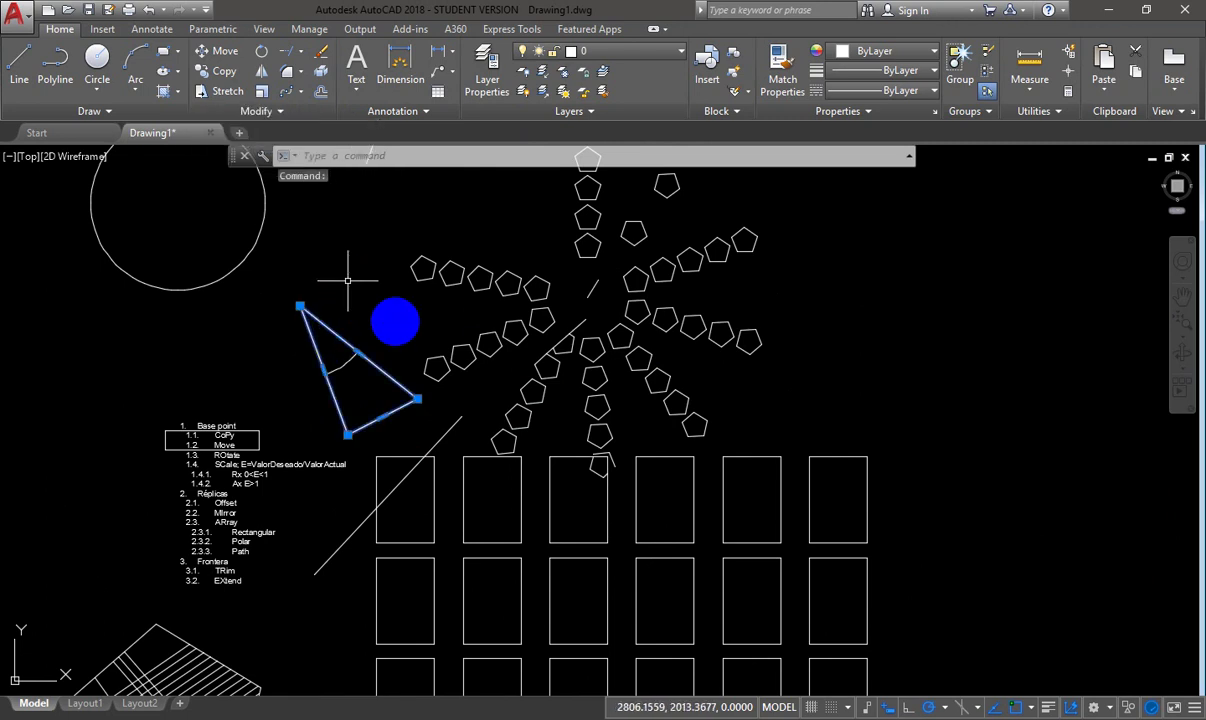
{"action": "scroll", "coordinate": [380, 392], "scroll_direction": "up", "scroll_amount": 4}
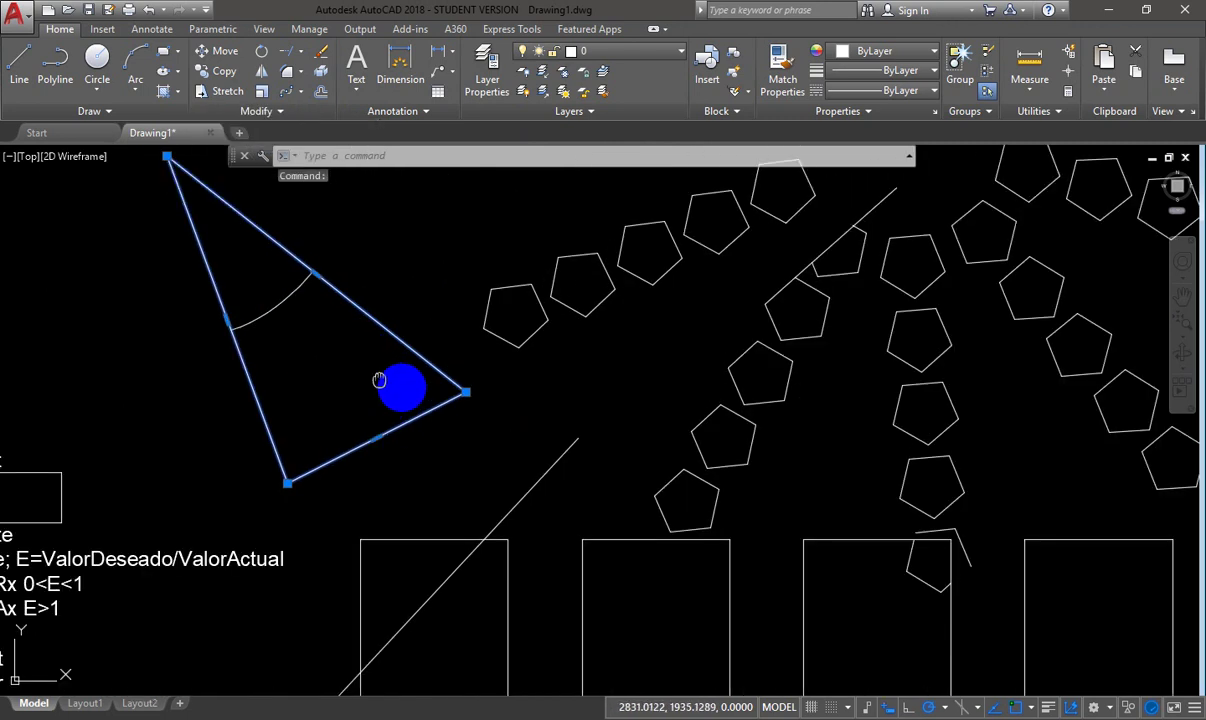
{"action": "middle_click_drag", "start_coordinate": [398, 385], "coordinate": [453, 444]}
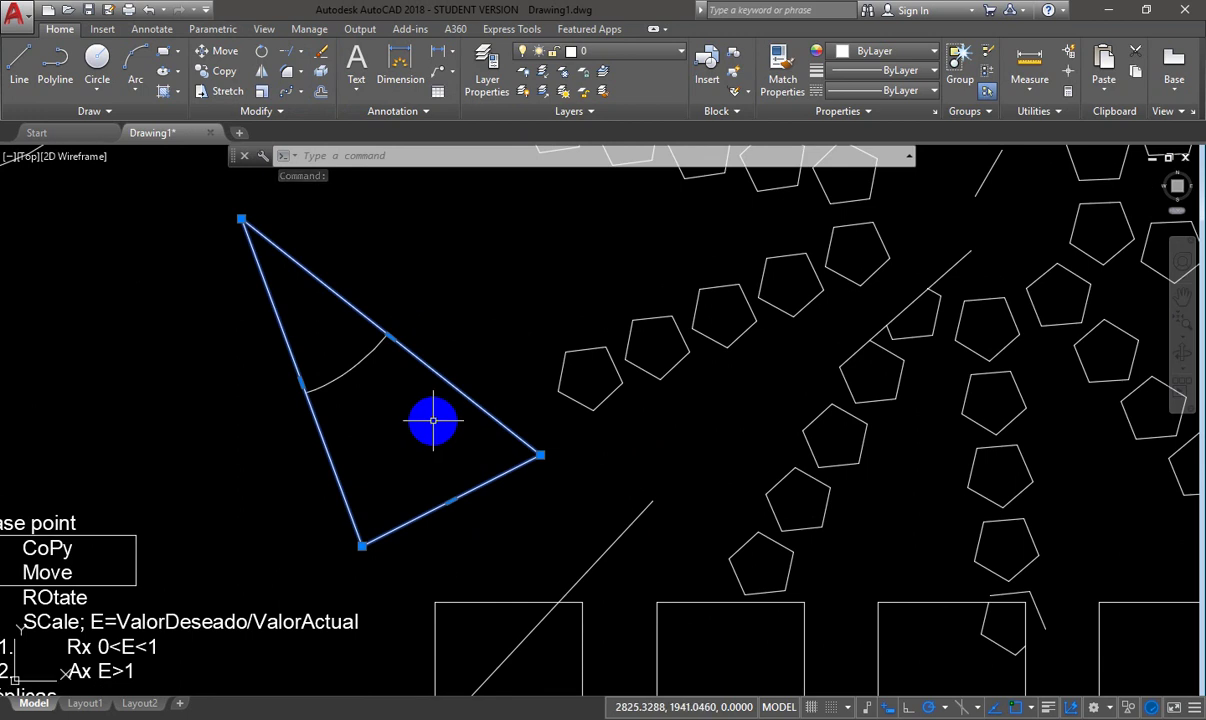
{"action": "key", "text": "Escape"}
{"action": "scroll", "coordinate": [433, 421], "scroll_direction": "down", "scroll_amount": 3}
{"action": "middle_click_drag", "start_coordinate": [431, 423], "coordinate": [553, 345]}
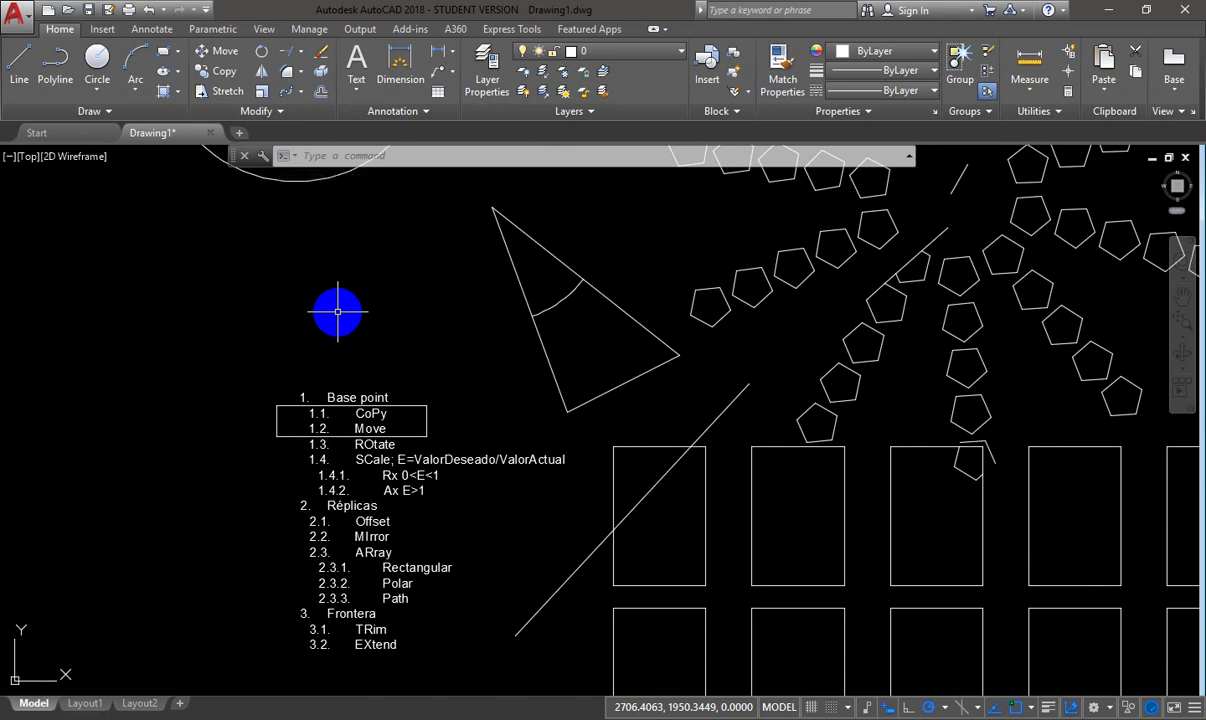
- Extend the numbered command list after EXtend with item 4 "Conversión" and its sub-items "eXplode" and "Join"
{"action": "double_click", "coordinate": [363, 645]}
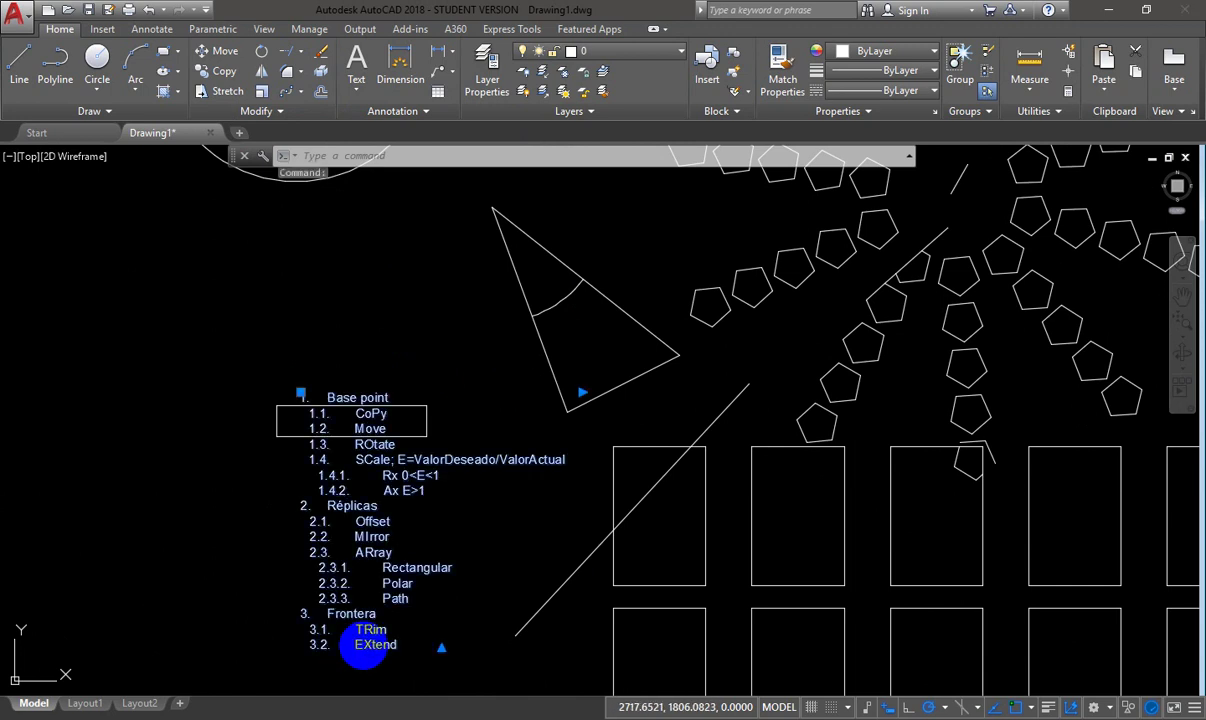
{"action": "key", "text": "Return"}
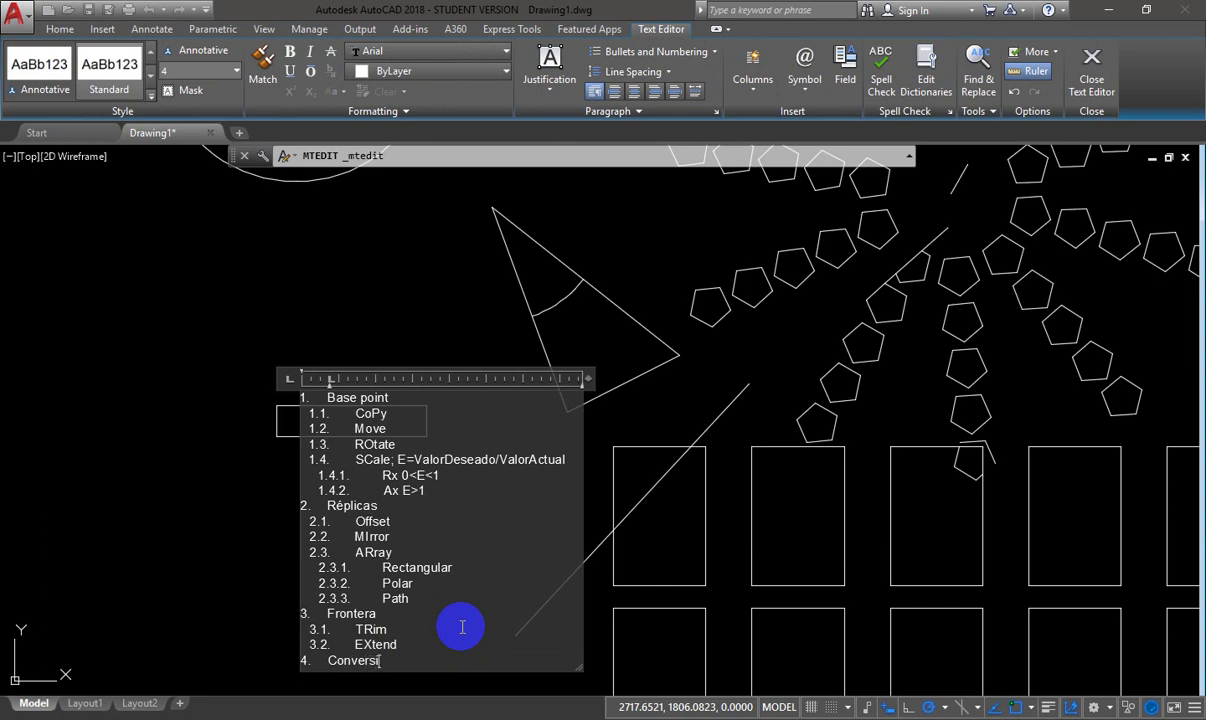
{"action": "key", "text": "Return"}
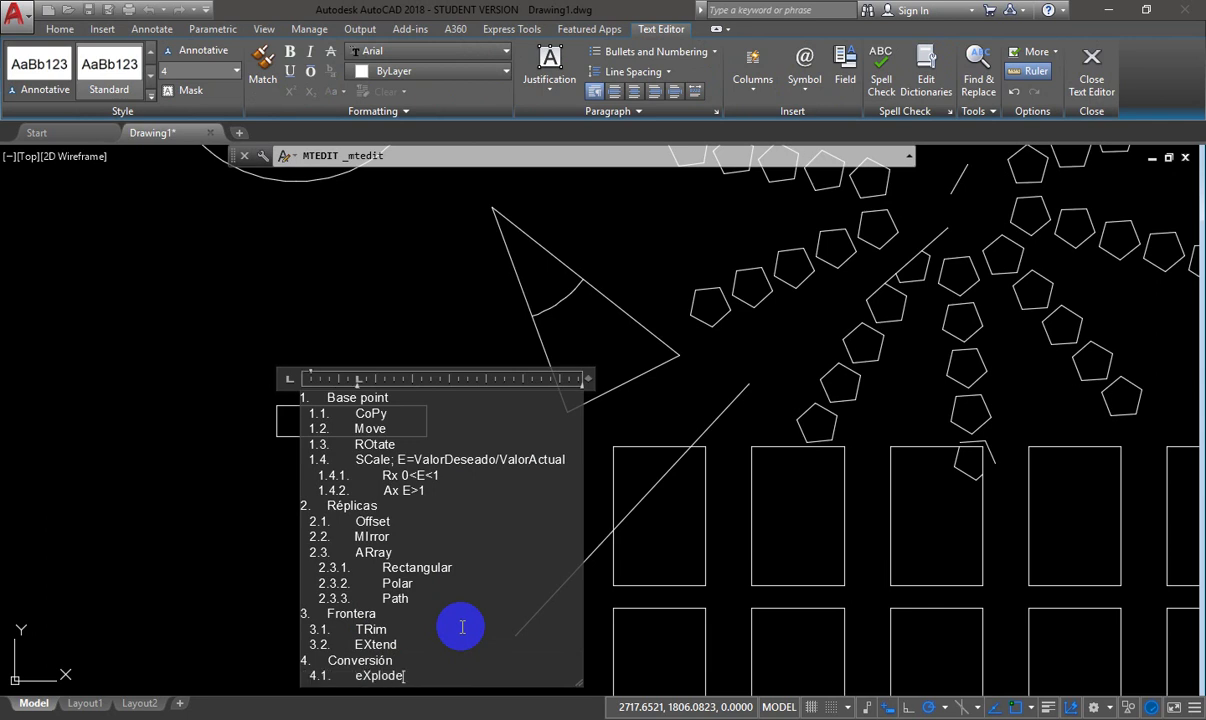
{"action": "type", "text": "eXplode"}
{"action": "key", "text": "Return"}
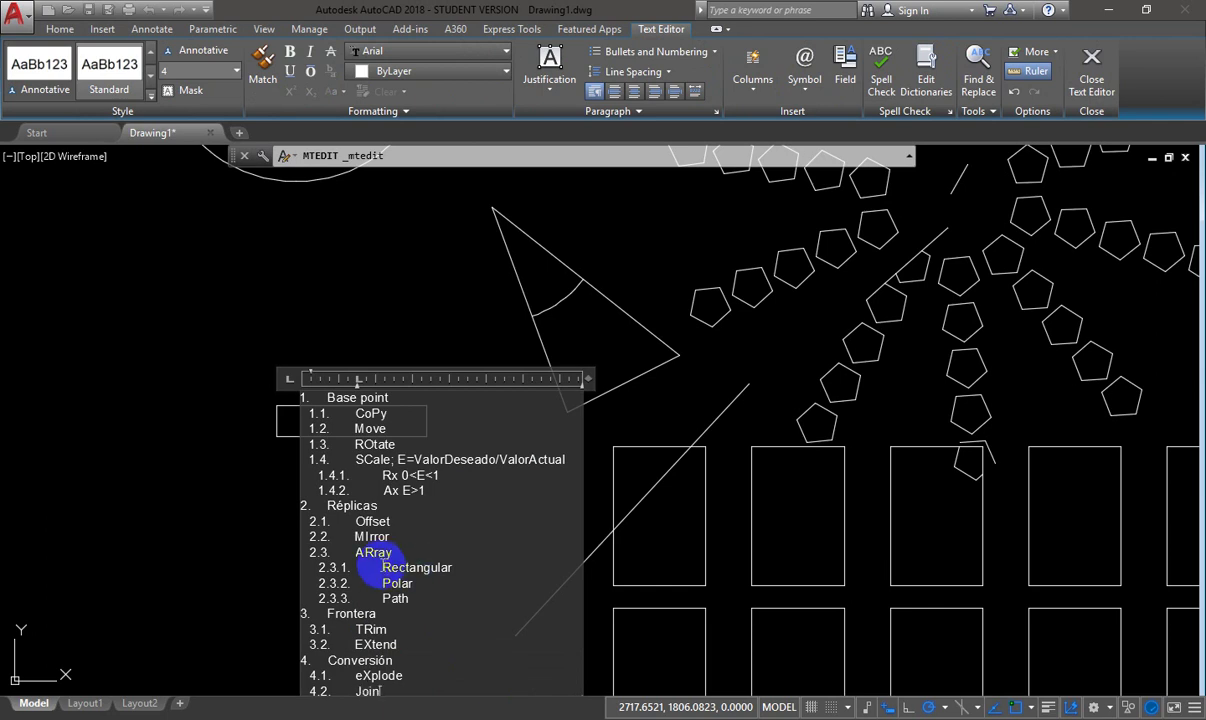
{"action": "left_click", "coordinate": [180, 600]}
{"action": "middle_click_drag", "start_coordinate": [235, 558], "coordinate": [148, 360]}
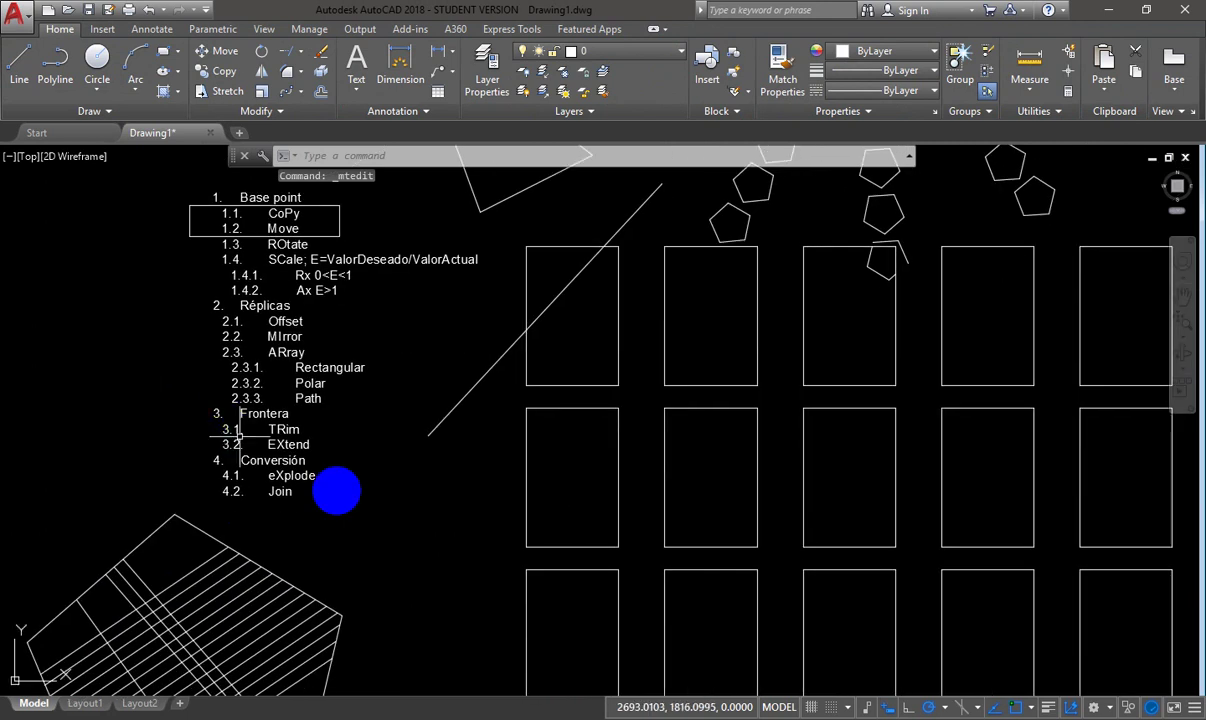
{"action": "middle_click_drag", "start_coordinate": [336, 487], "coordinate": [412, 598]}
{"action": "scroll", "coordinate": [590, 460], "scroll_direction": "down", "scroll_amount": 2}
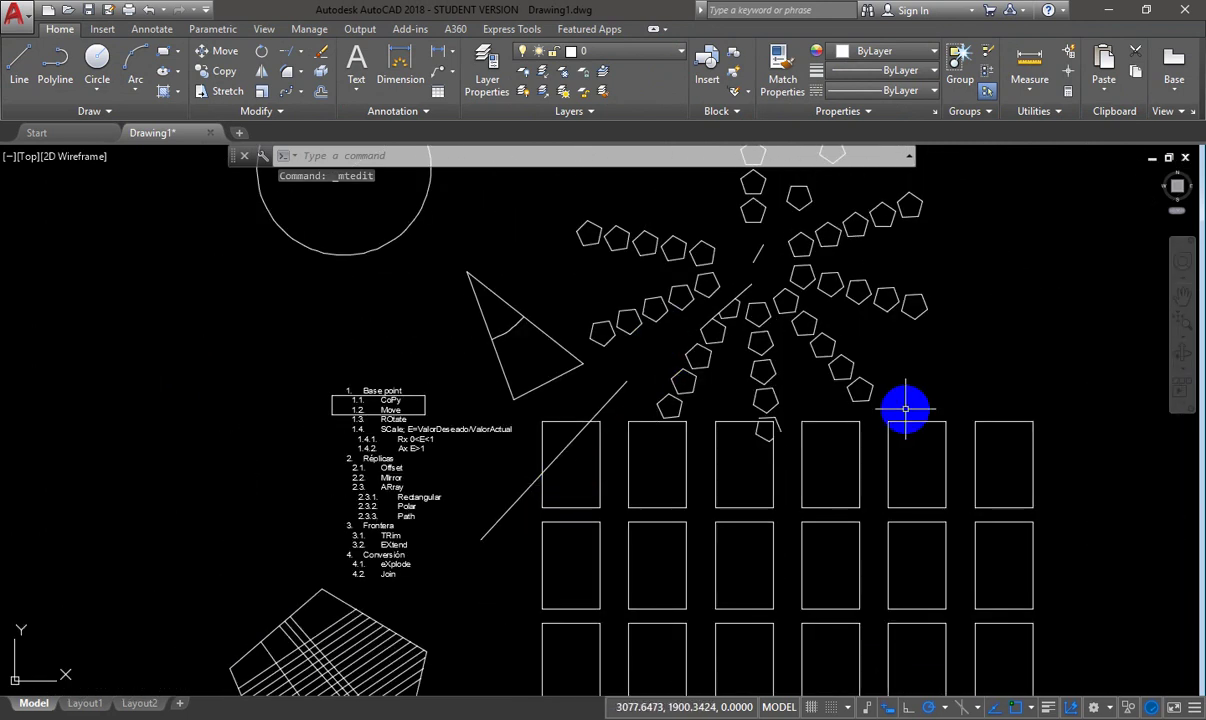
{"action": "scroll", "coordinate": [721, 425], "scroll_direction": "up", "scroll_amount": 3}
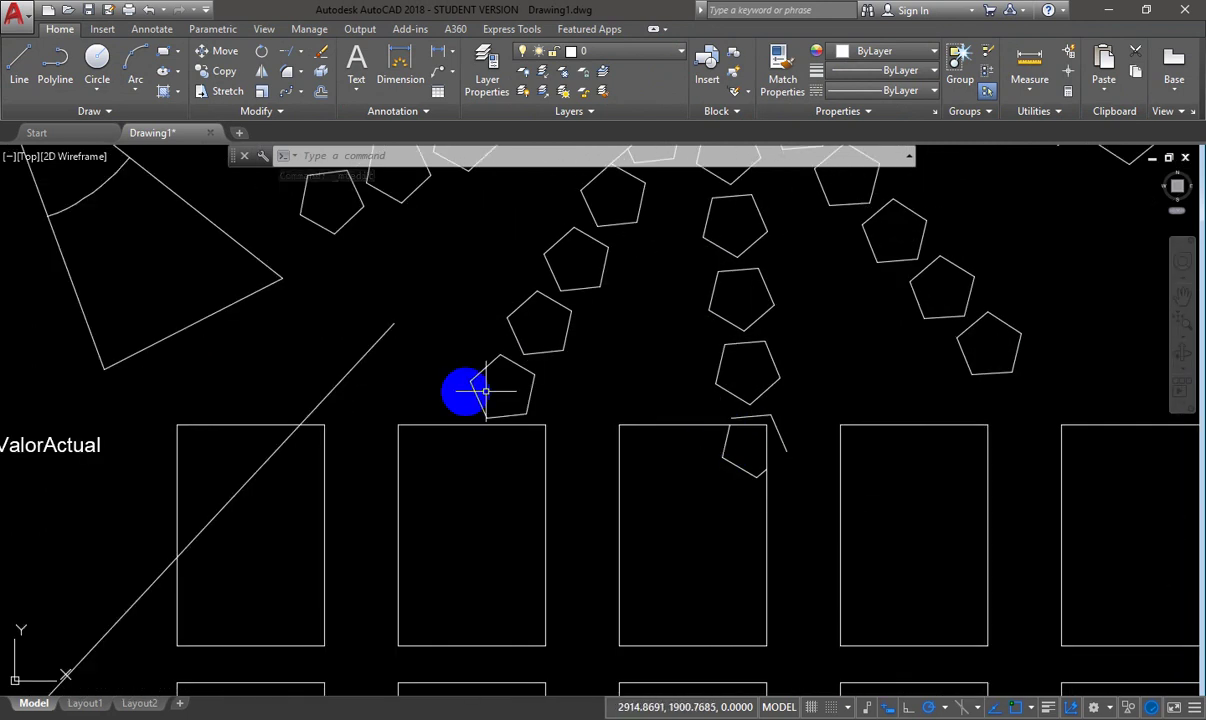
{"action": "scroll", "coordinate": [474, 390], "scroll_direction": "down", "scroll_amount": 2}
{"action": "middle_click_drag", "start_coordinate": [538, 409], "coordinate": [767, 202]}
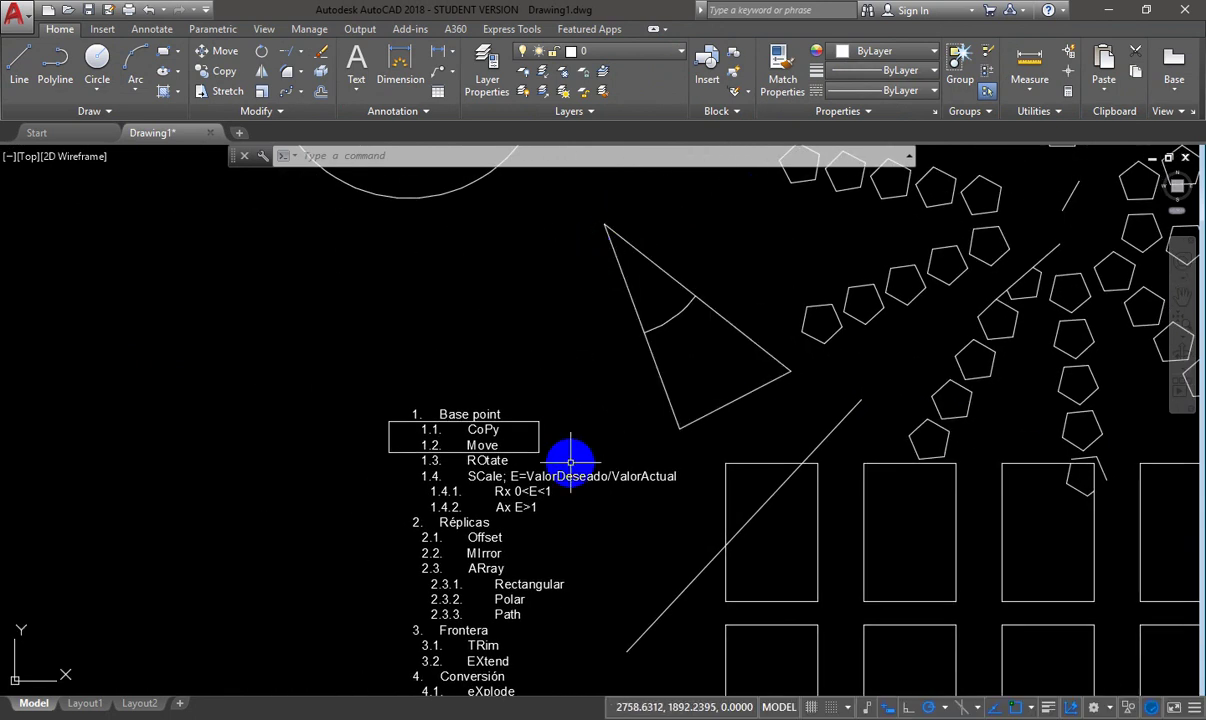
{"action": "scroll", "coordinate": [570, 462], "scroll_direction": "down", "scroll_amount": 2}
{"action": "mouse_move", "coordinate": [592, 647]}
{"action": "middle_mouse_down"}
{"action": "mouse_move", "coordinate": [565, 480]}
{"action": "mouse_move", "coordinate": [548, 450]}
{"action": "mouse_move", "coordinate": [538, 580]}
{"action": "middle_mouse_up"}
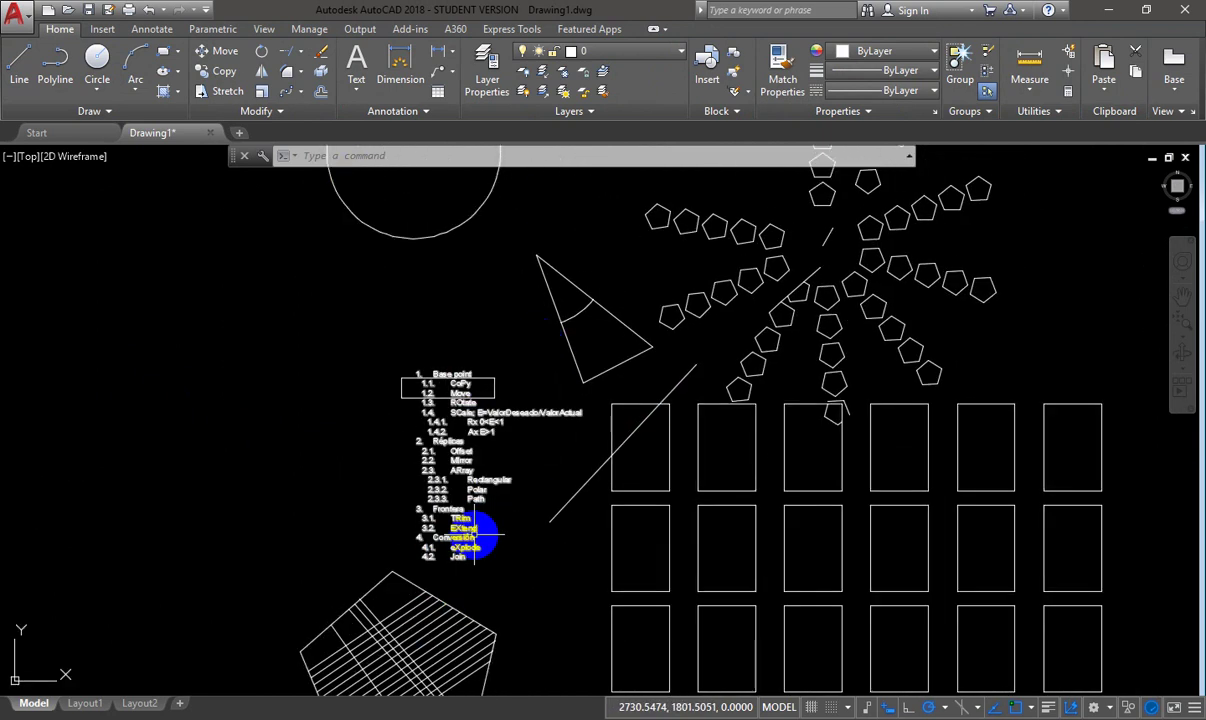
{"action": "left_click", "coordinate": [669, 519]}
{"action": "middle_click_drag", "start_coordinate": [490, 336], "coordinate": [422, 343]}
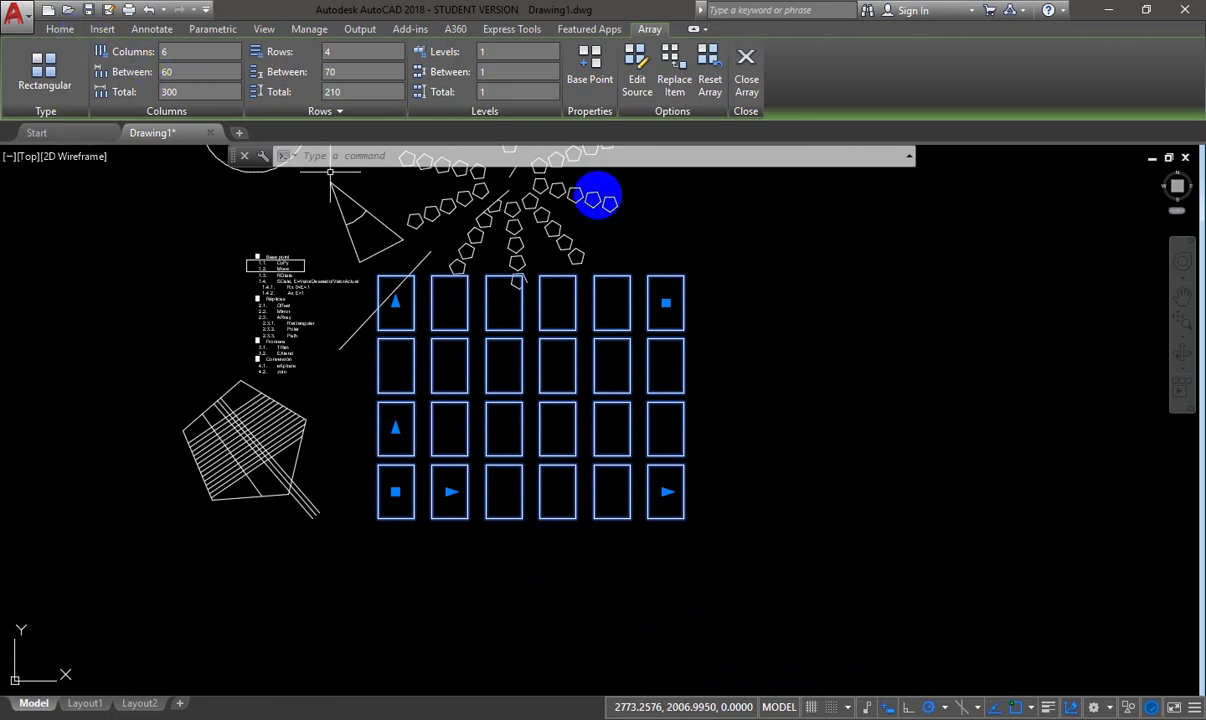
{"action": "type", "text": "X"}
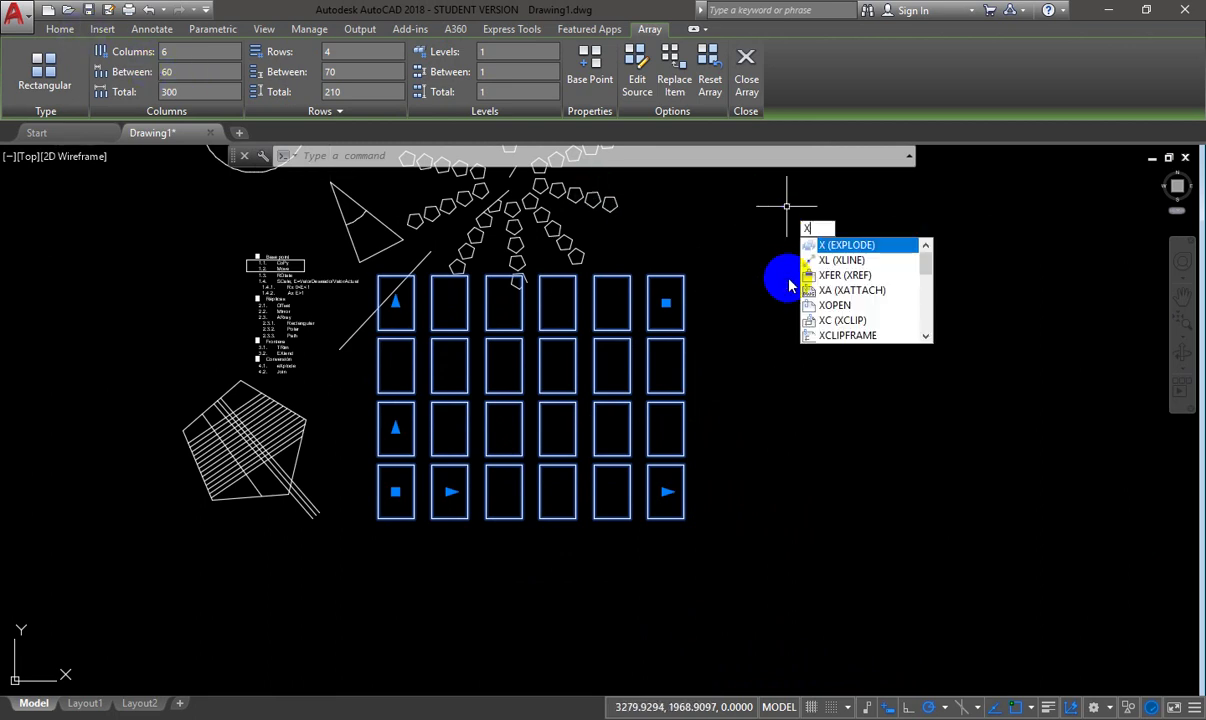
{"action": "key", "text": "Escape"}
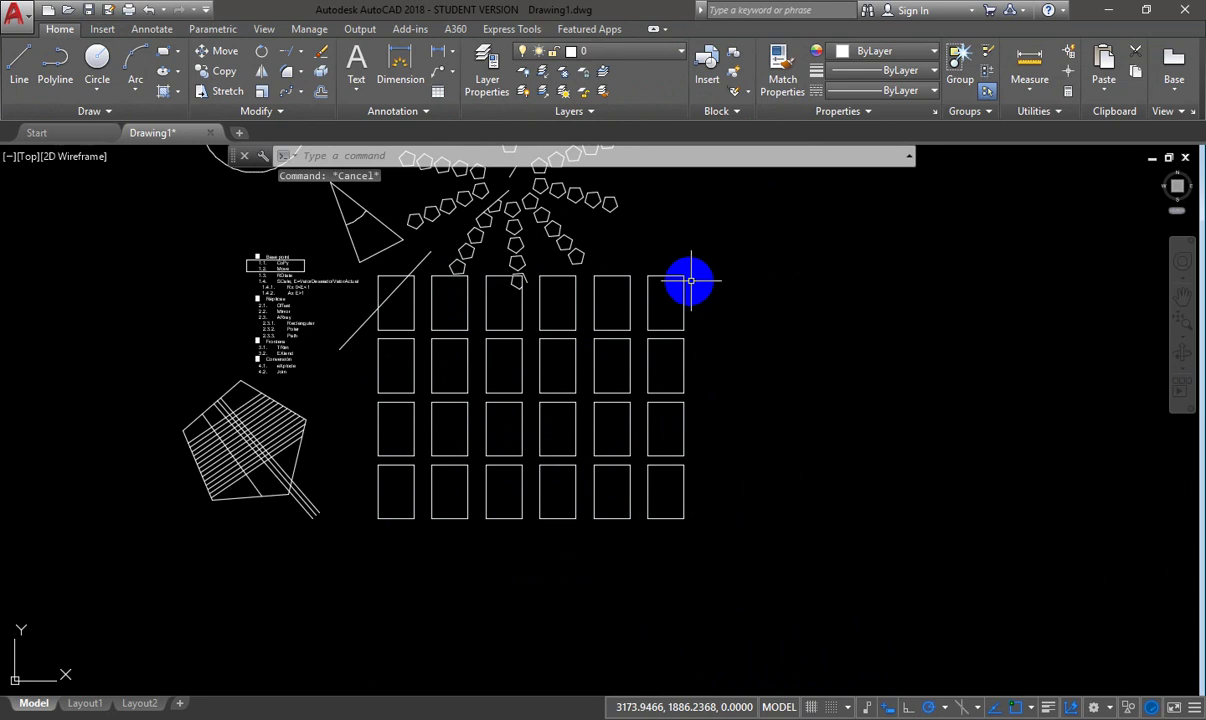
{"action": "left_click", "coordinate": [691, 281]}
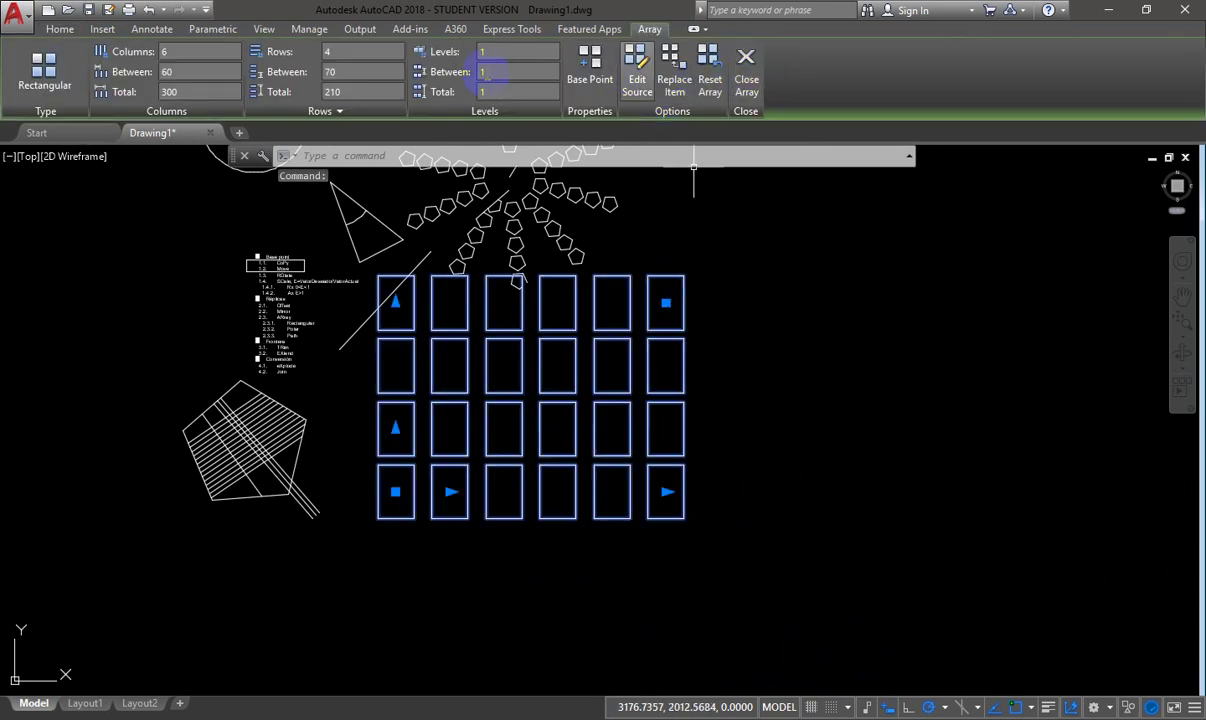
{"action": "left_click", "coordinate": [59, 30]}
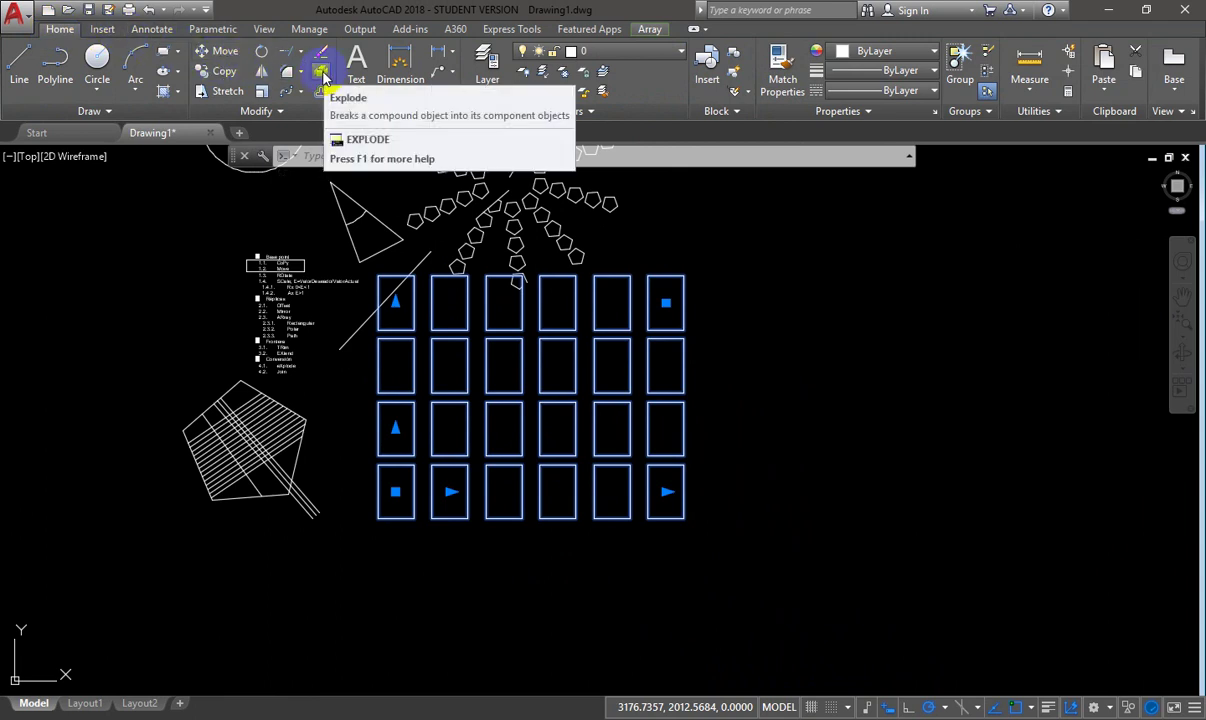
{"action": "key", "text": "Escape"}
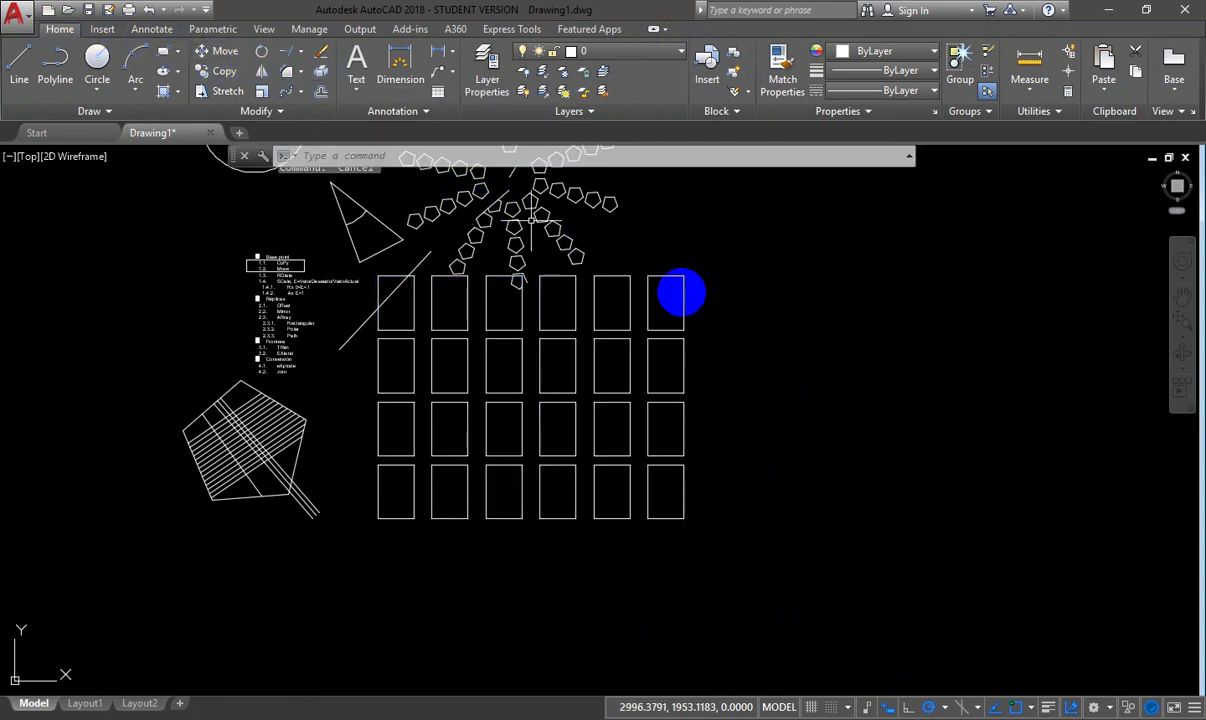
- Explode the rectangular array into separate rectangles and select rectangles in the last column to check that they are independent
{"action": "left_click", "coordinate": [684, 312]}
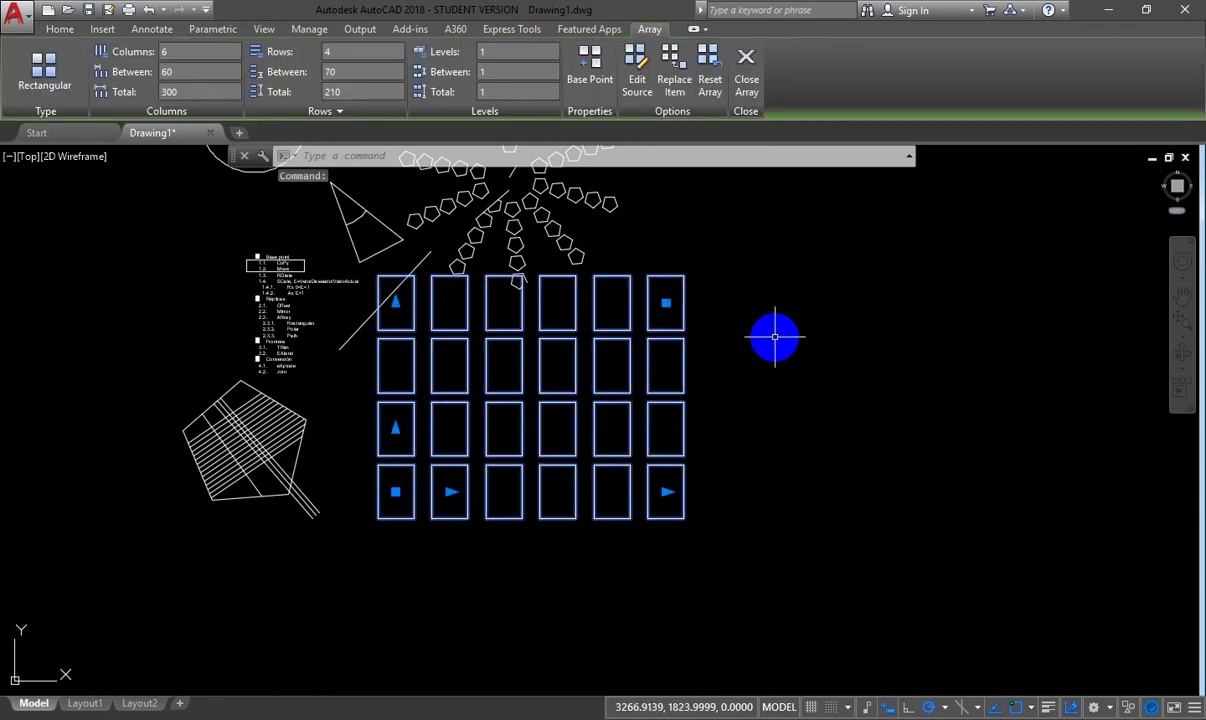
{"action": "key", "text": "Return"}
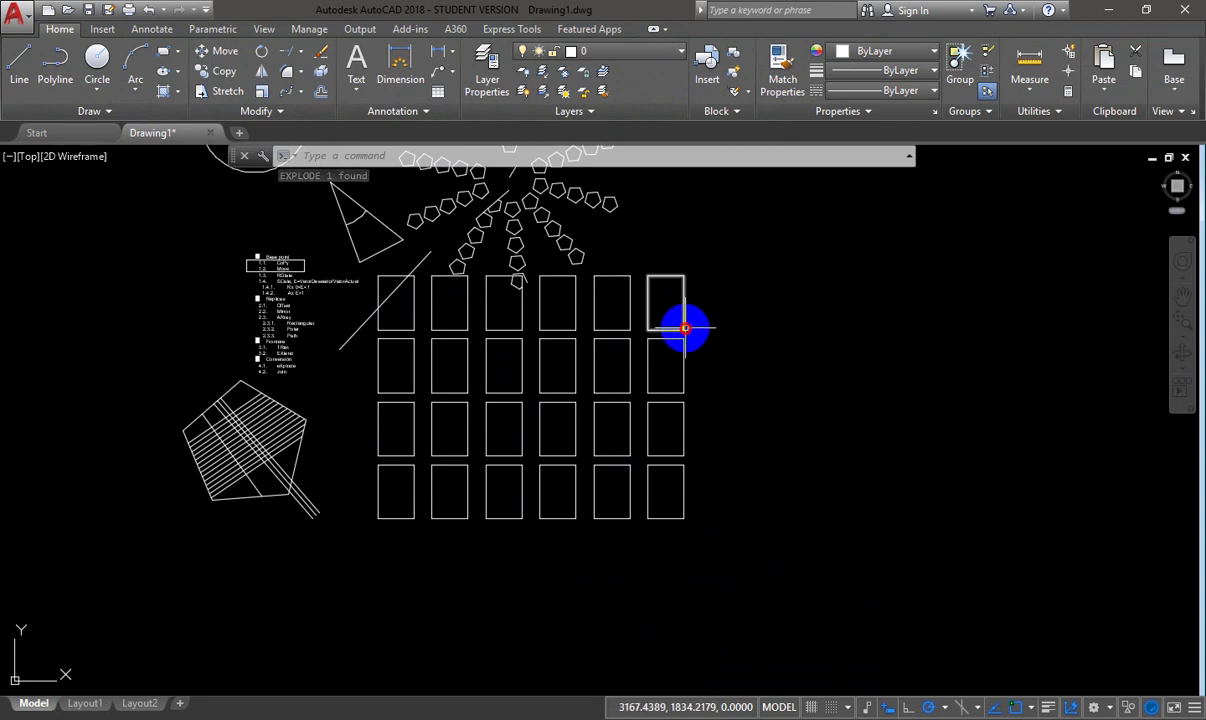
{"action": "left_click", "coordinate": [685, 328]}
{"action": "left_click", "coordinate": [685, 365]}
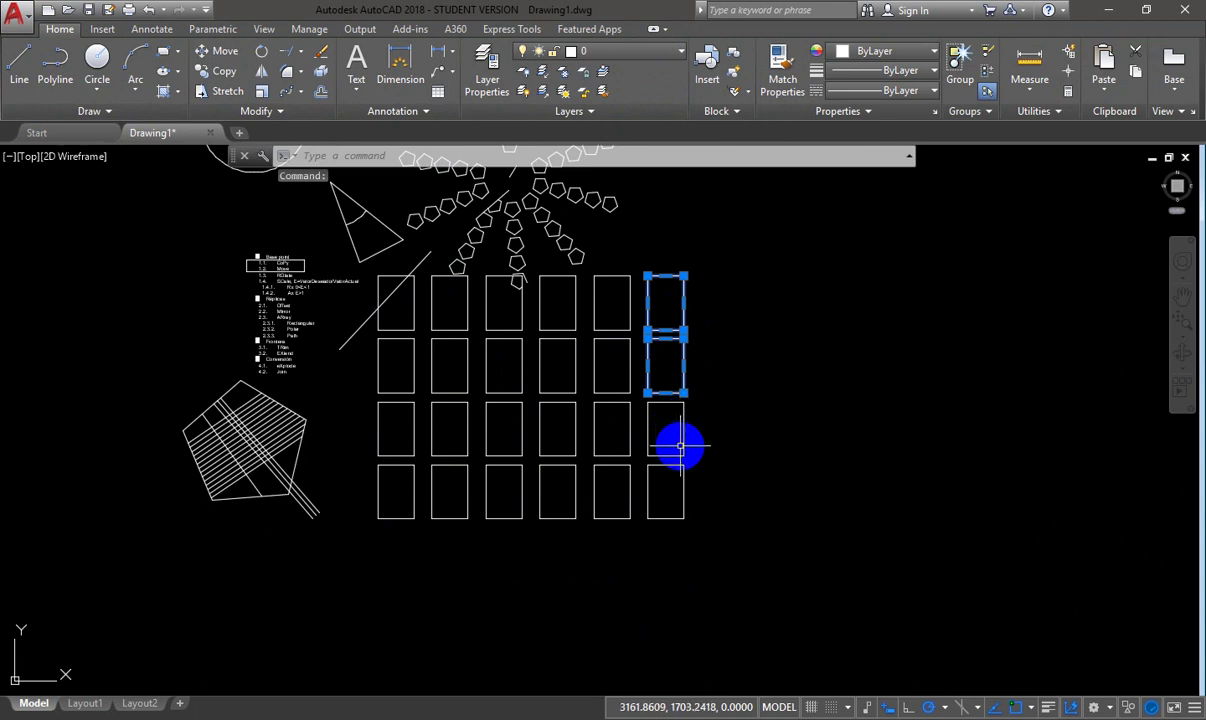
{"action": "key", "text": "Escape"}
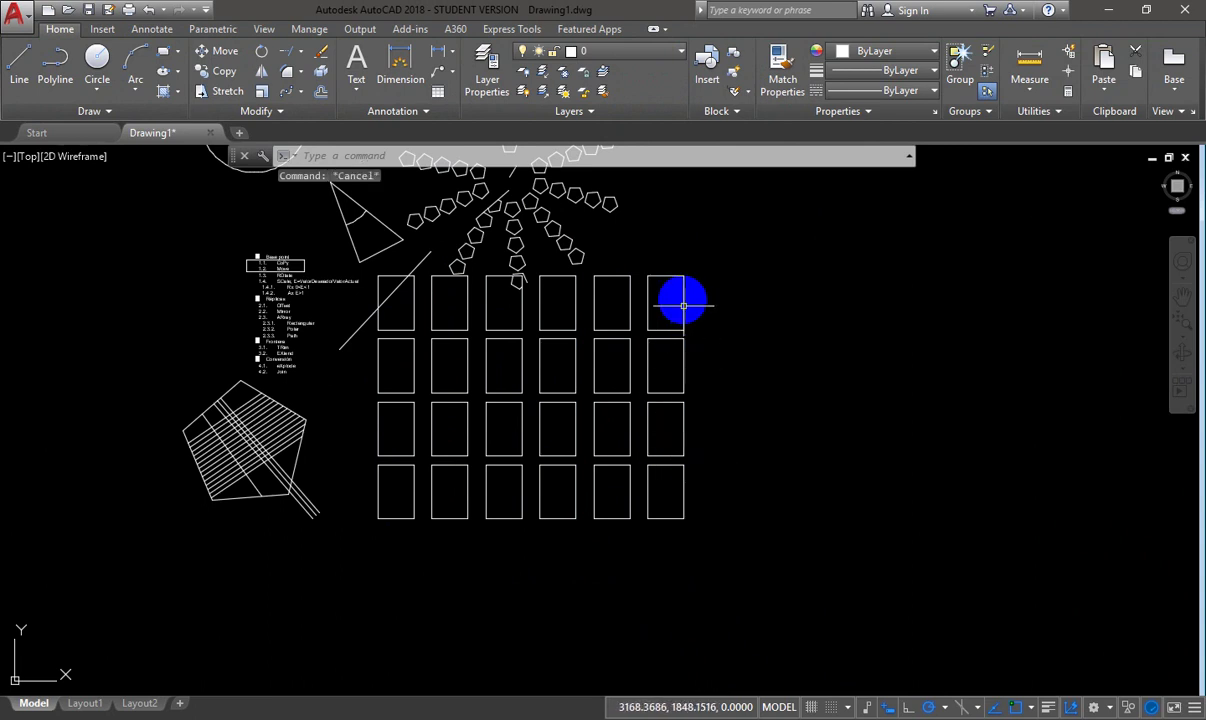
{"action": "left_click", "coordinate": [683, 305]}
{"action": "key", "text": "Escape"}
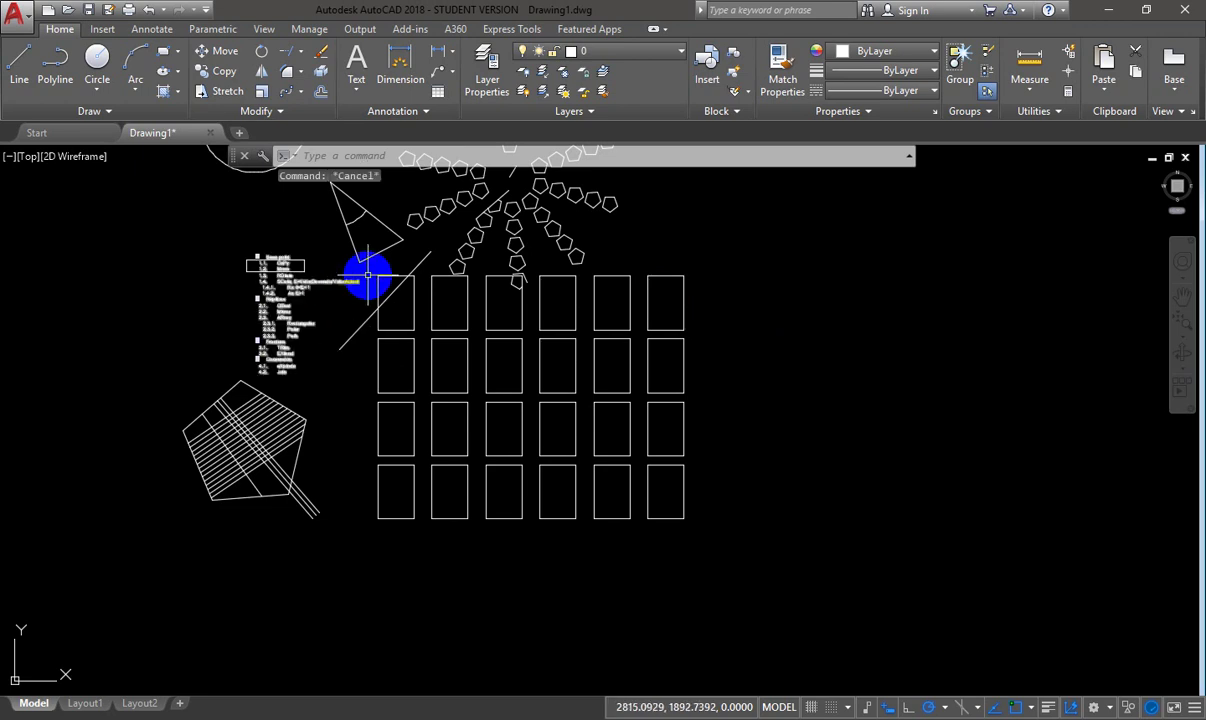
- Explode all rectangles of the grid into individual lines and select sides of the last column's lowest rectangle to check them
{"action": "left_click", "coordinate": [368, 275]}
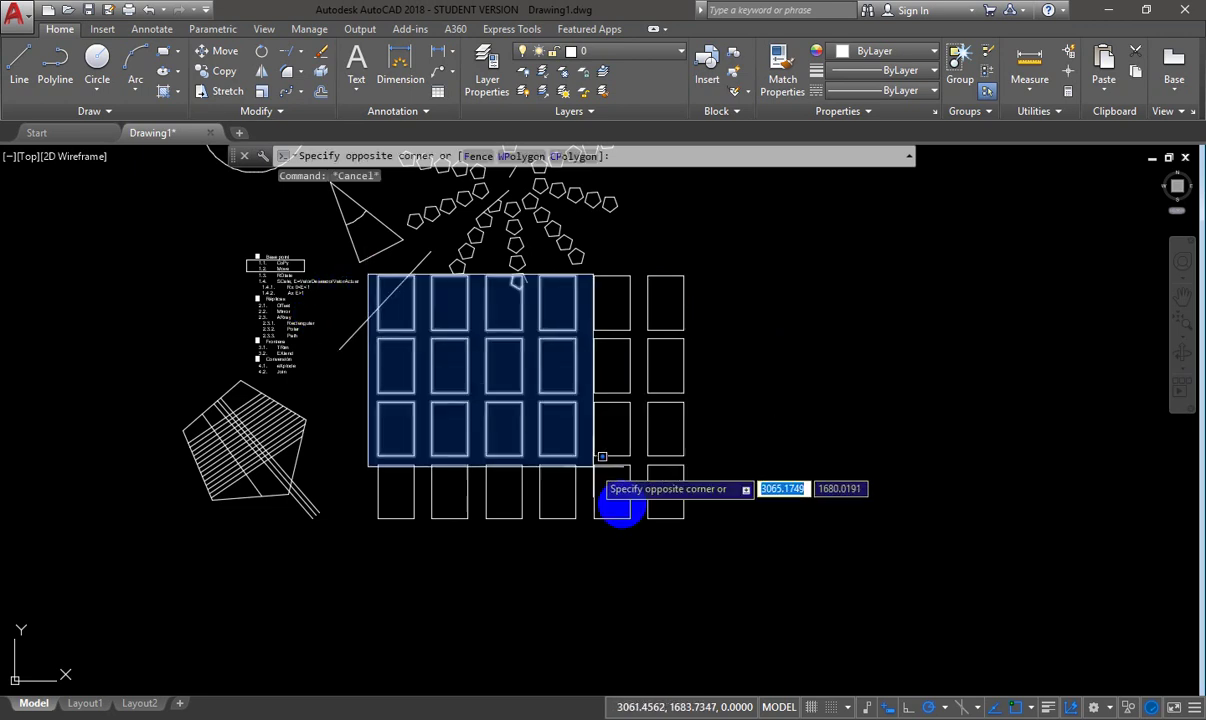
{"action": "left_click", "coordinate": [696, 528]}
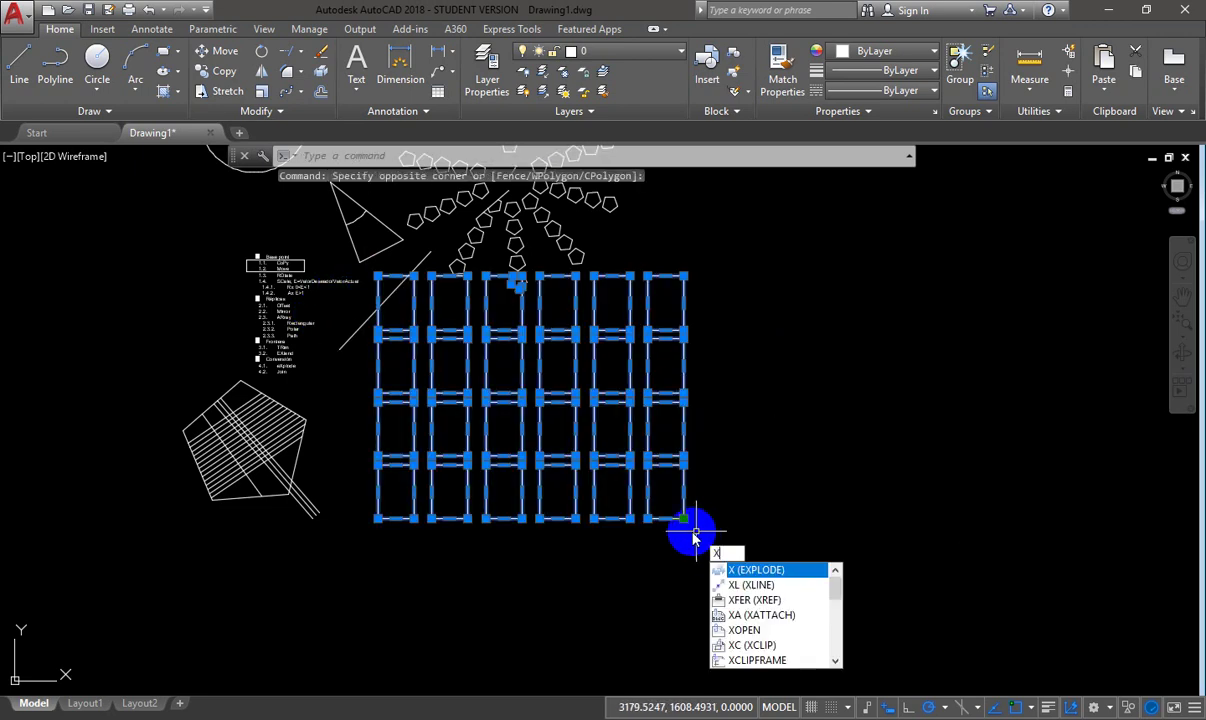
{"action": "key", "text": "Return"}
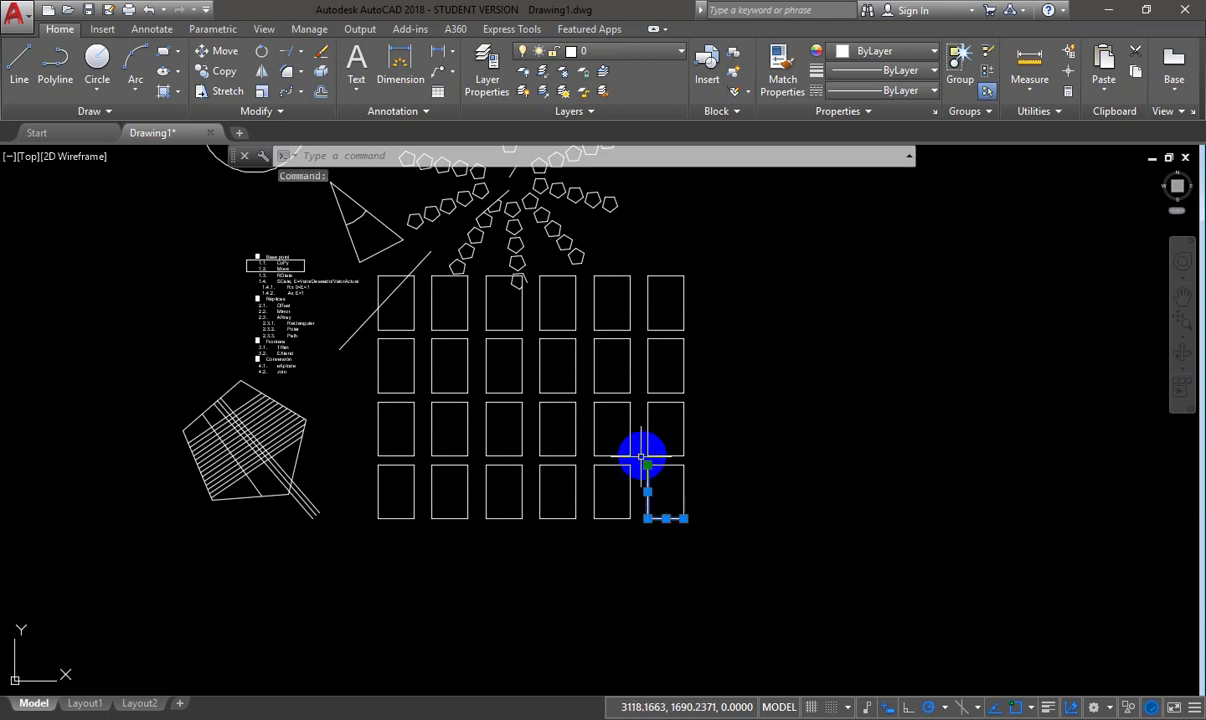
{"action": "left_click", "coordinate": [645, 456]}
{"action": "key", "text": "Escape"}
{"action": "scroll", "coordinate": [280, 338], "scroll_direction": "up", "scroll_amount": 2}
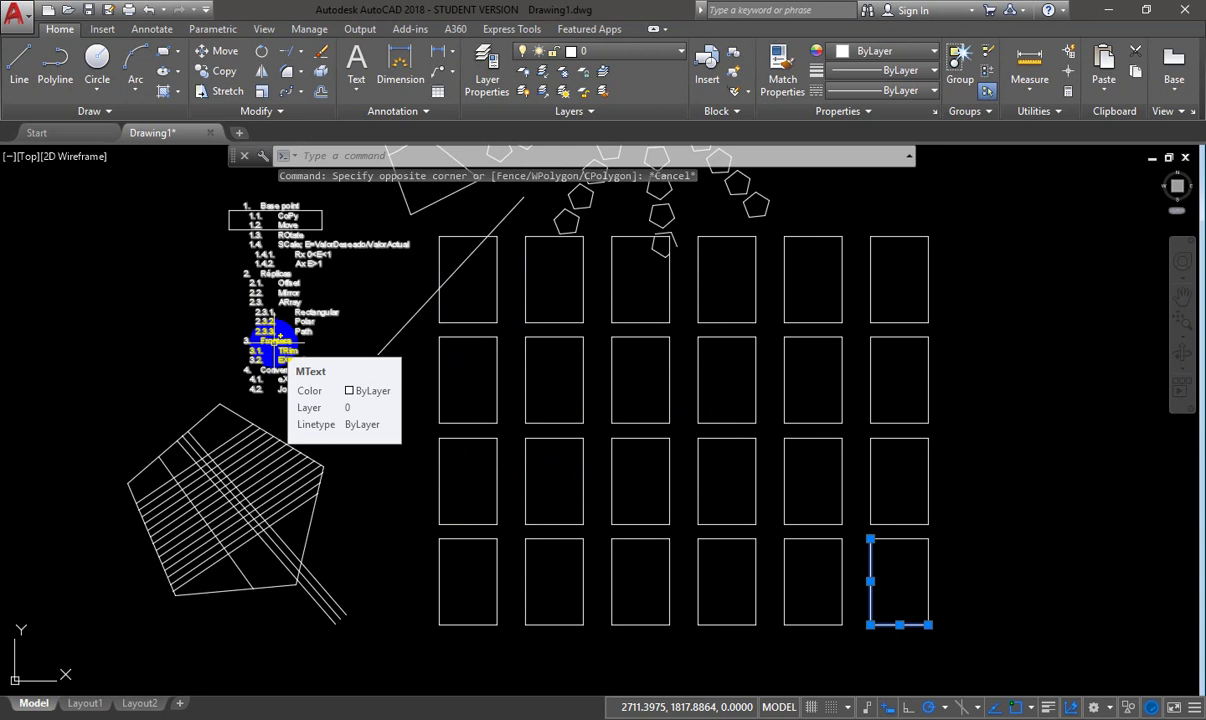
{"action": "key", "text": "Escape"}
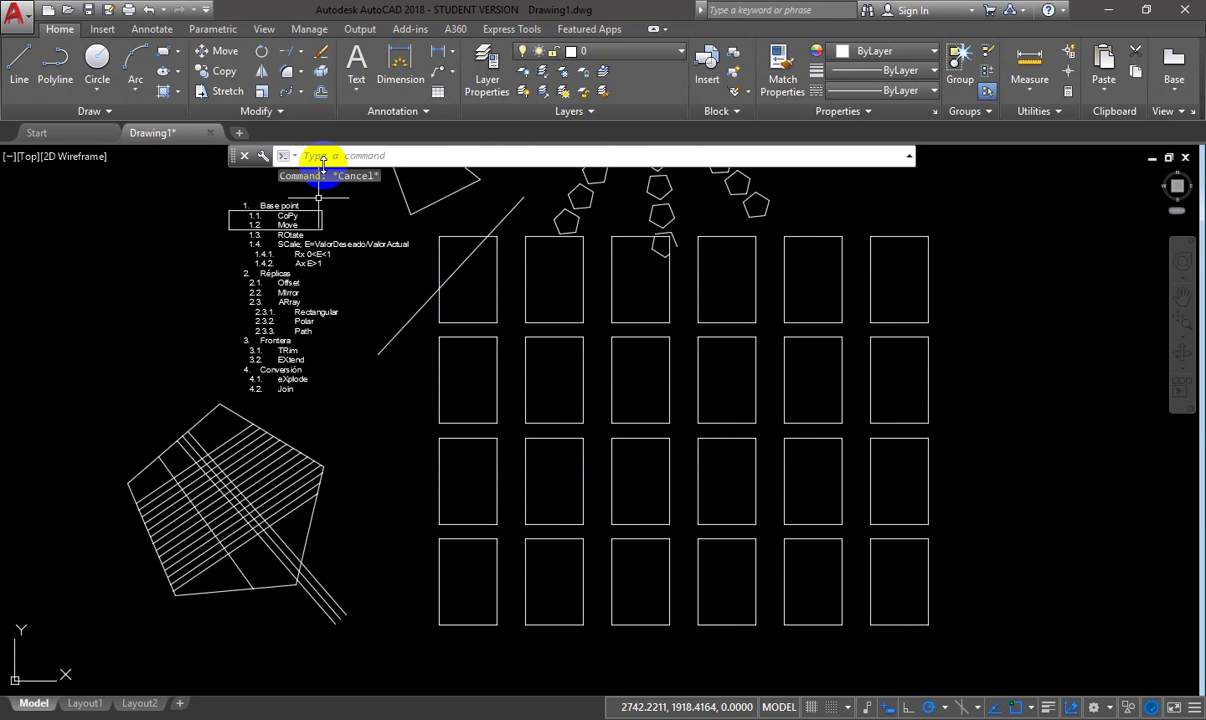
- Join the loose lines of the four rectangles in the grid's last column
{"action": "scroll", "coordinate": [434, 401], "scroll_direction": "down", "scroll_amount": 2}
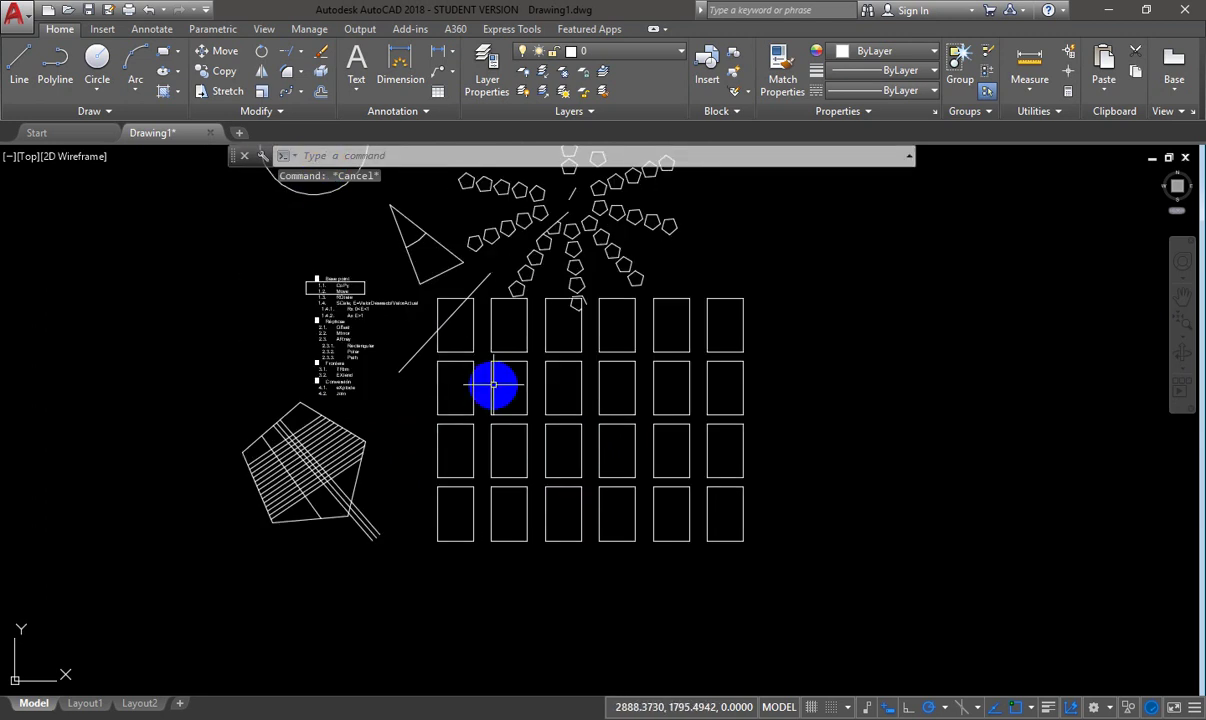
{"action": "scroll", "coordinate": [493, 385], "scroll_direction": "down", "scroll_amount": 2}
{"action": "middle_click_drag", "start_coordinate": [334, 396], "coordinate": [315, 377]}
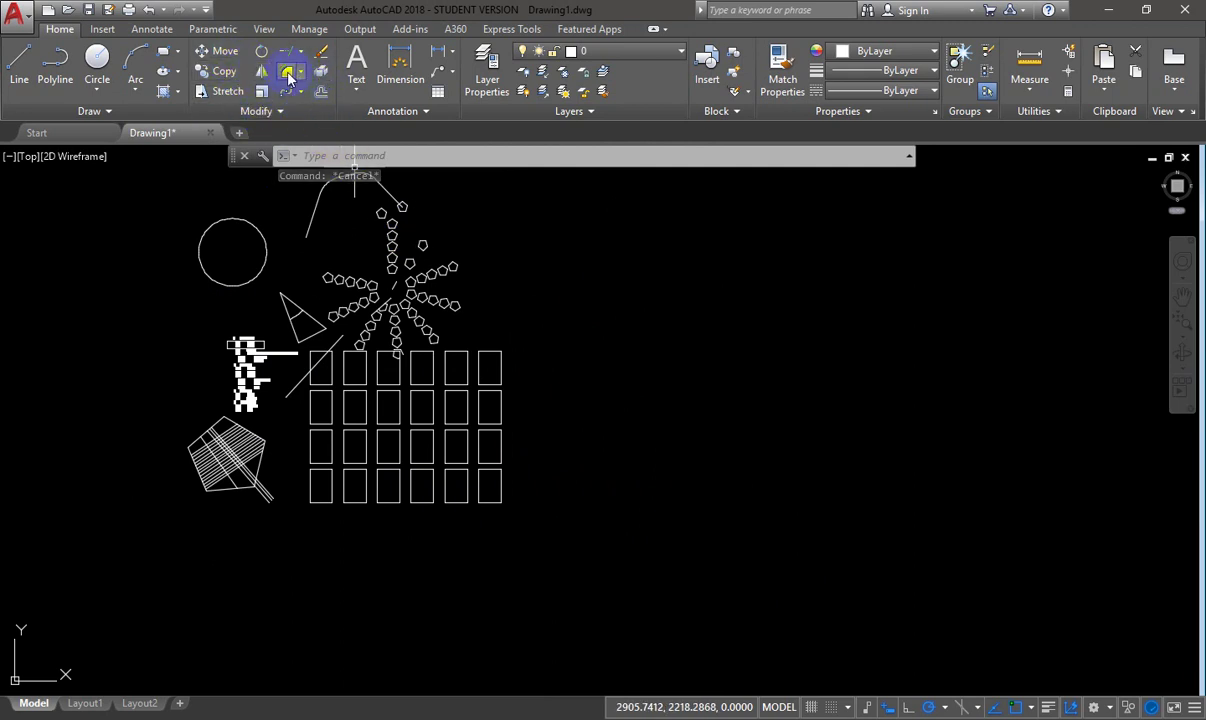
{"action": "scroll", "coordinate": [469, 393], "scroll_direction": "up", "scroll_amount": 2}
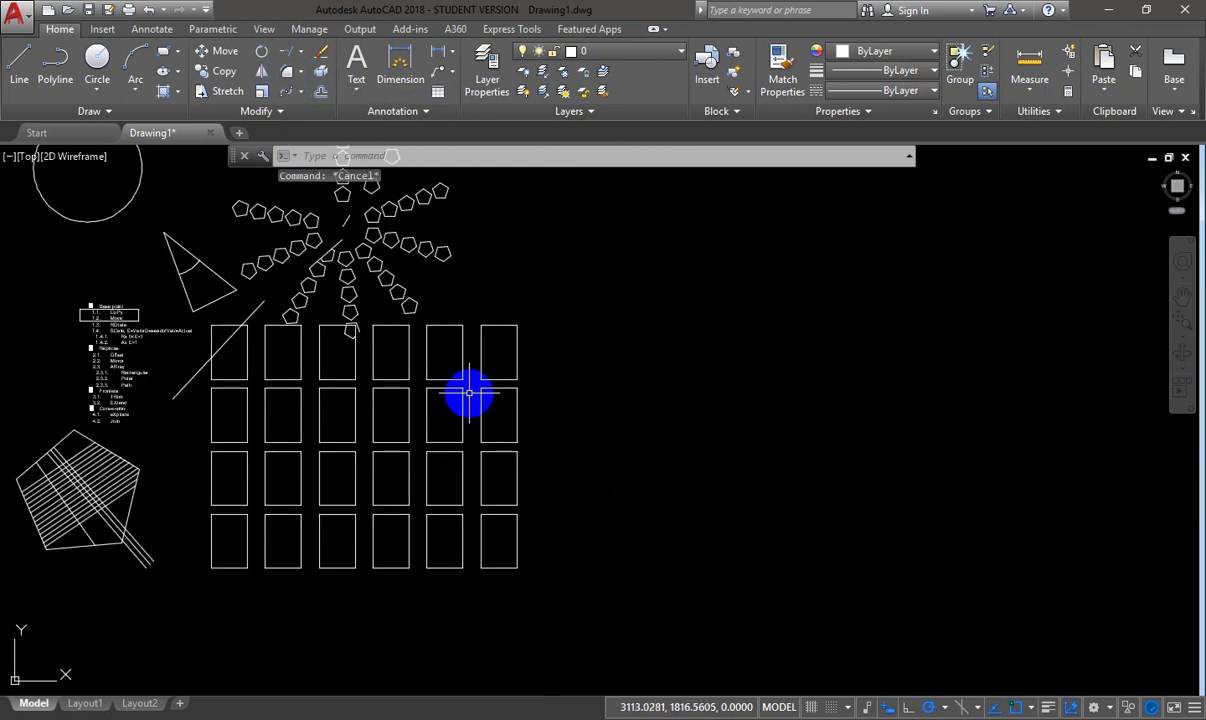
{"action": "left_click", "coordinate": [467, 305]}
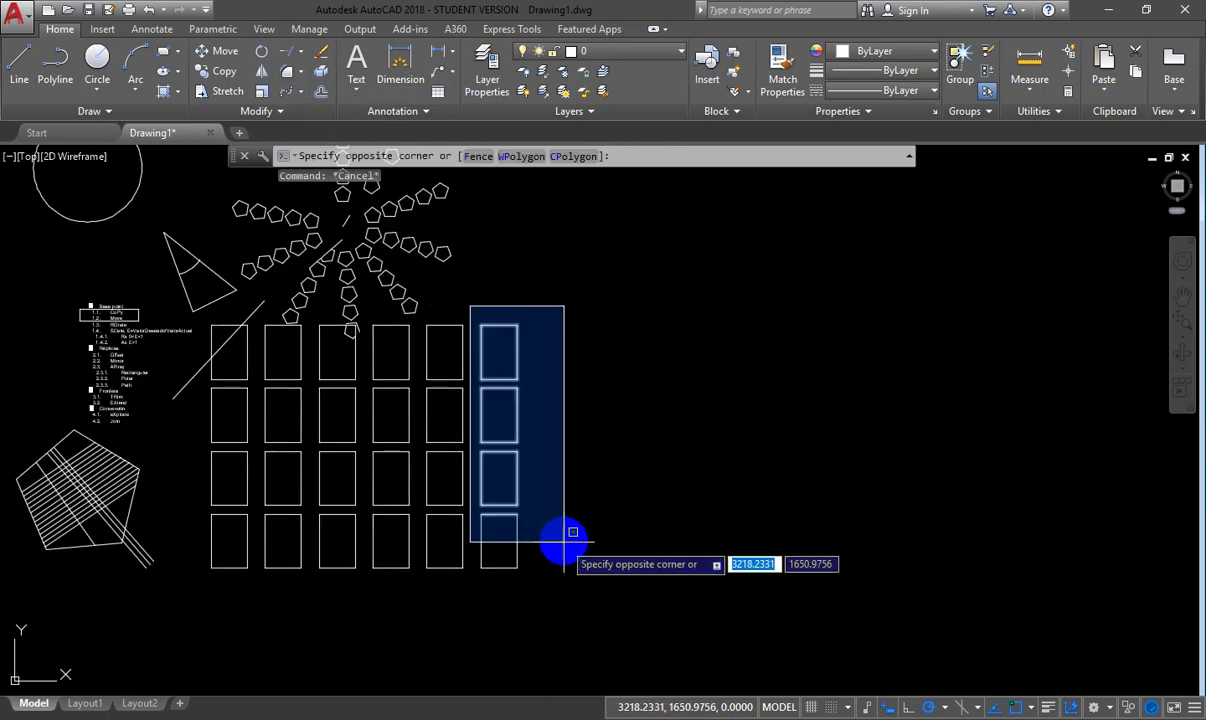
{"action": "key", "text": "Escape"}
{"action": "scroll", "coordinate": [488, 437], "scroll_direction": "up", "scroll_amount": 2}
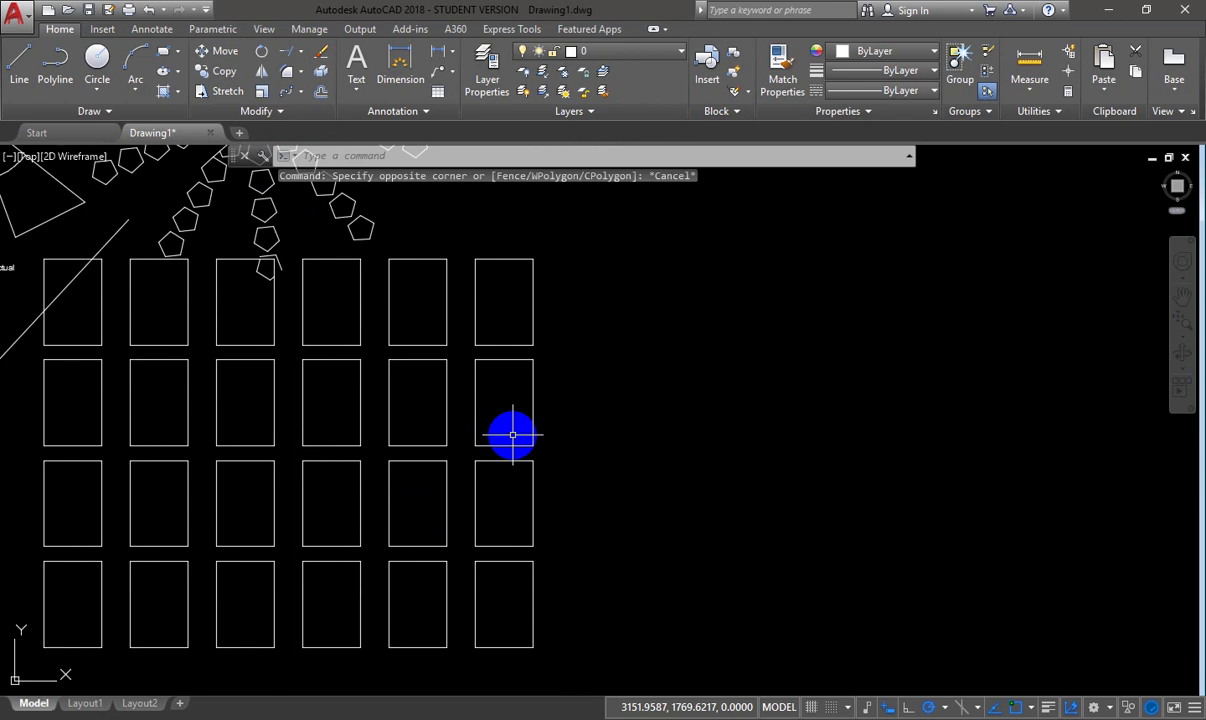
{"action": "left_click", "coordinate": [461, 252]}
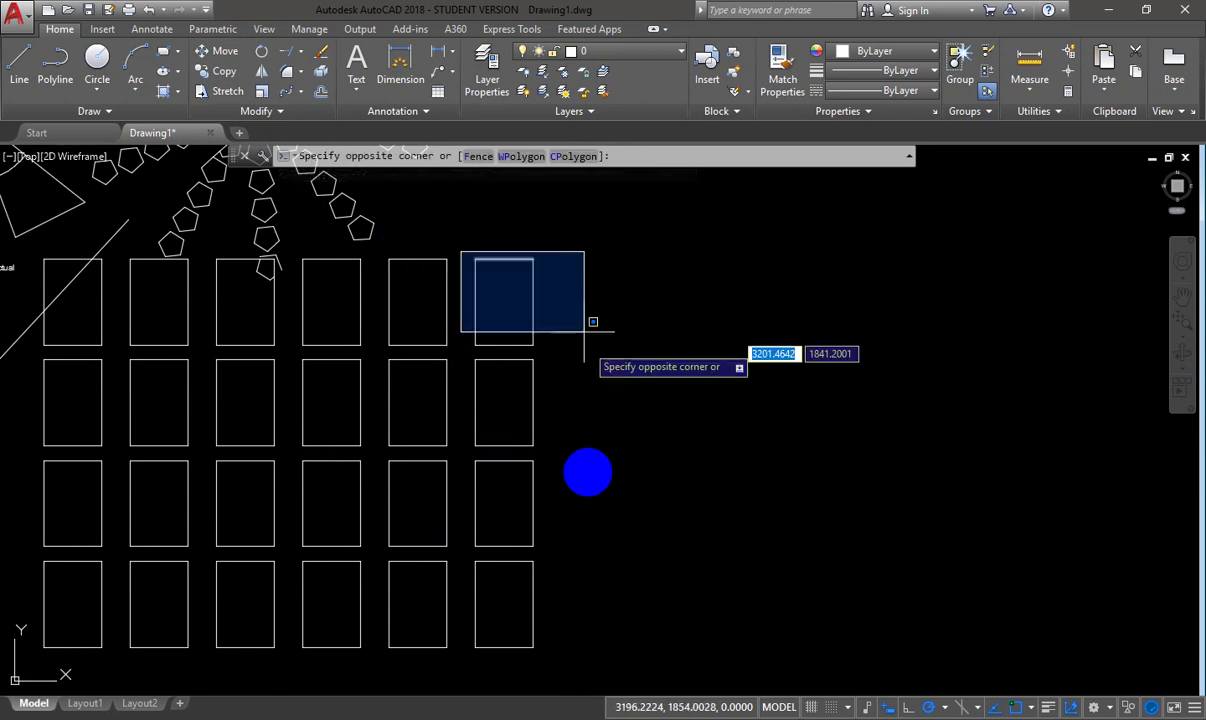
{"action": "left_click", "coordinate": [550, 655]}
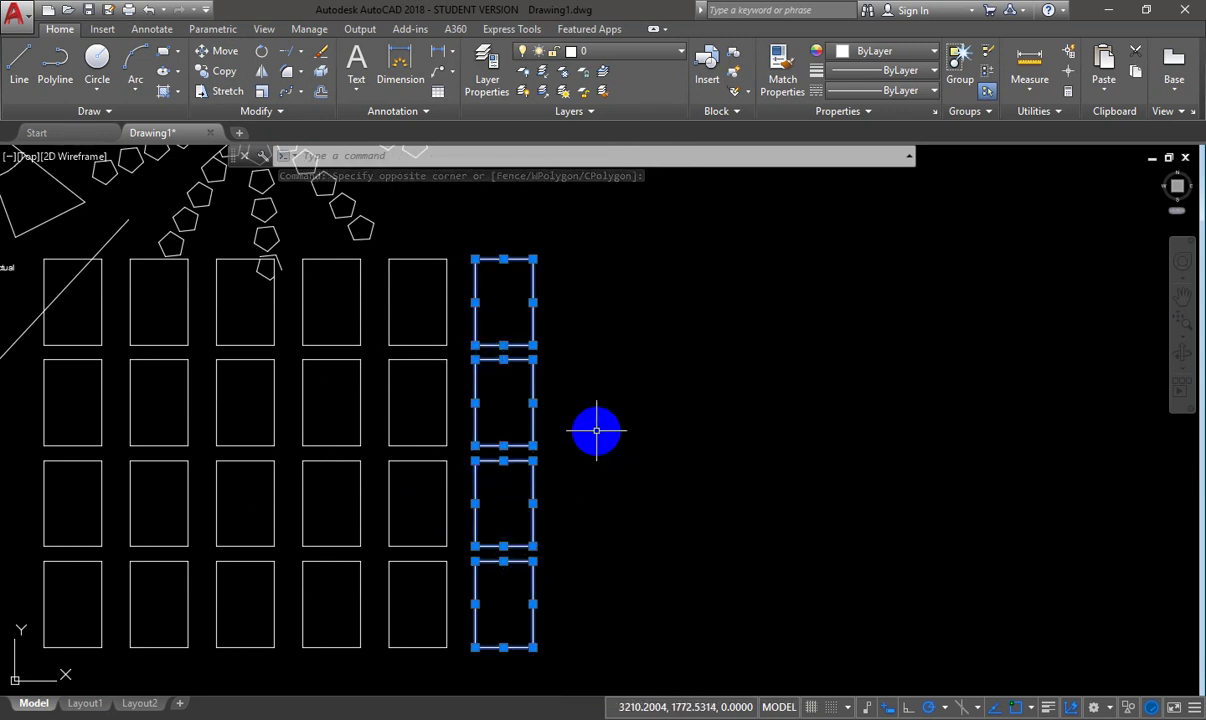
{"action": "type", "text": "J"}
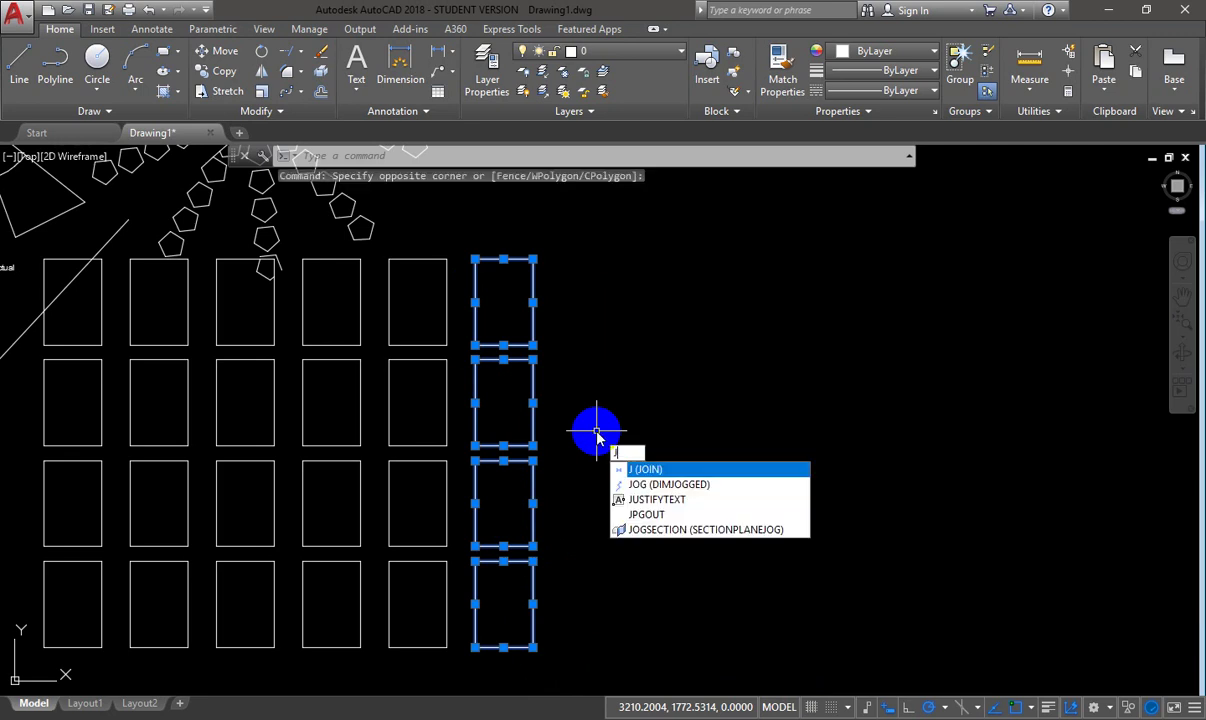
{"action": "key", "text": "Return"}
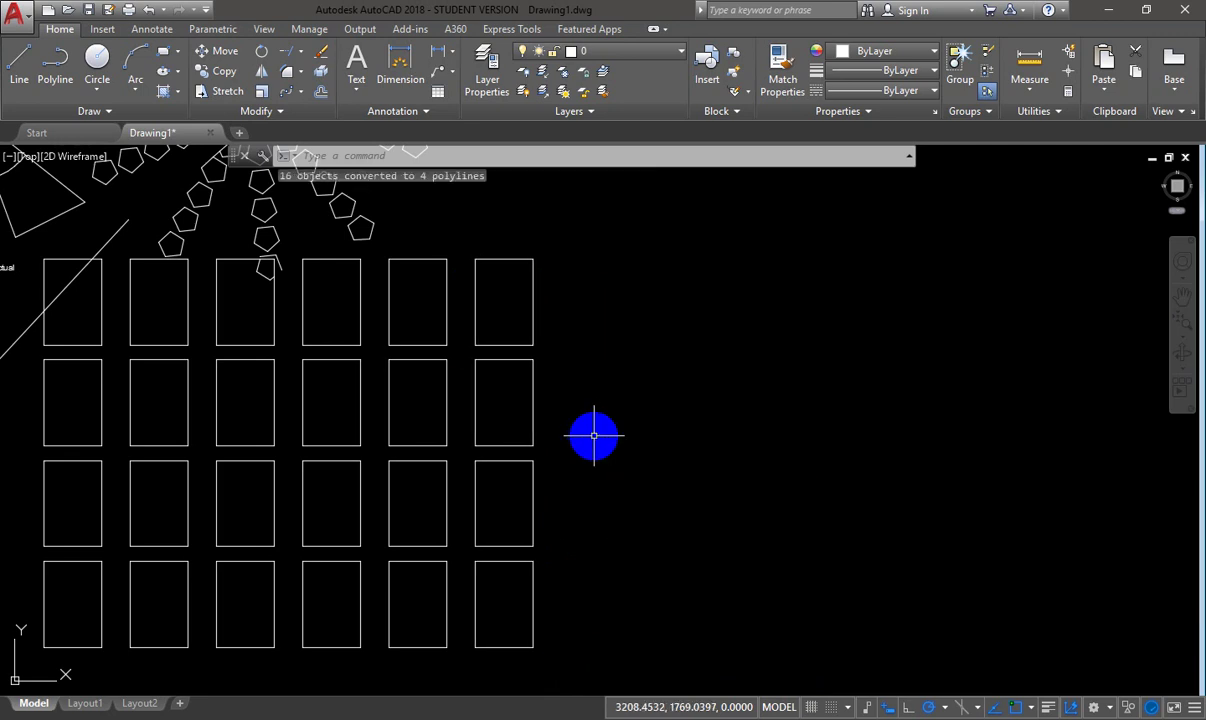
- Select the upper two rectangles of the last column individually and examine whether each behaves as one object
{"action": "left_click", "coordinate": [533, 350]}
{"action": "left_click", "coordinate": [535, 371]}
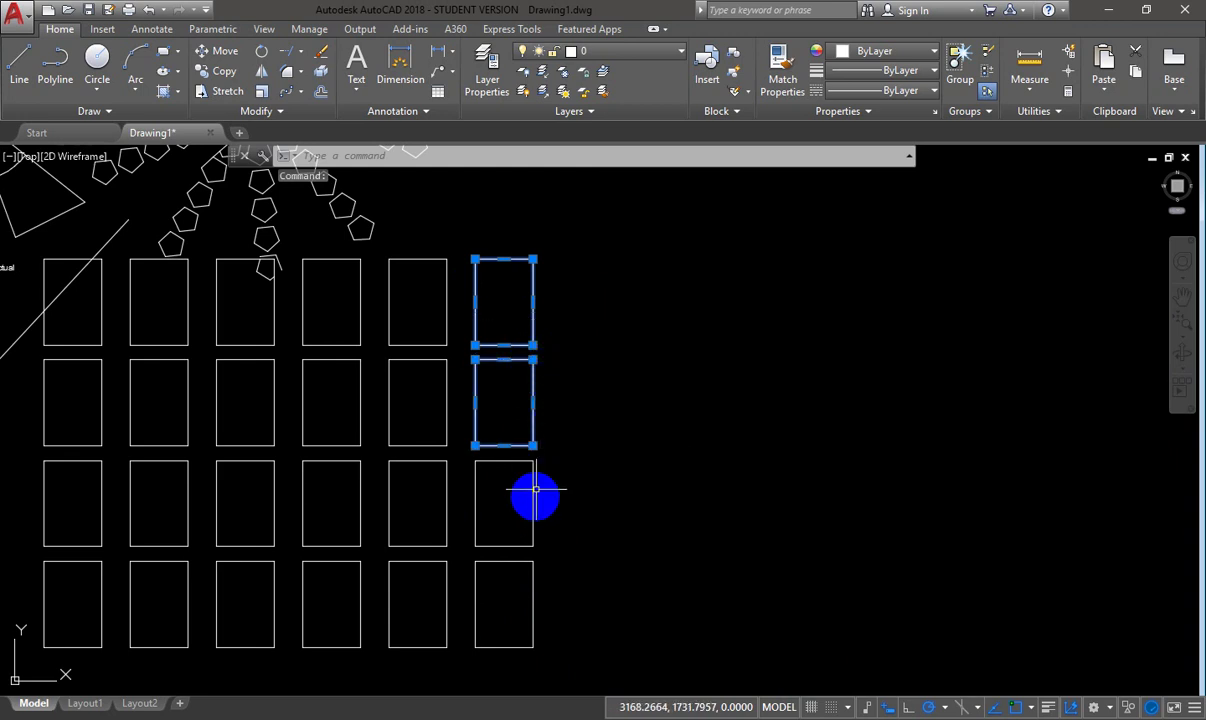
{"action": "key", "text": "Escape"}
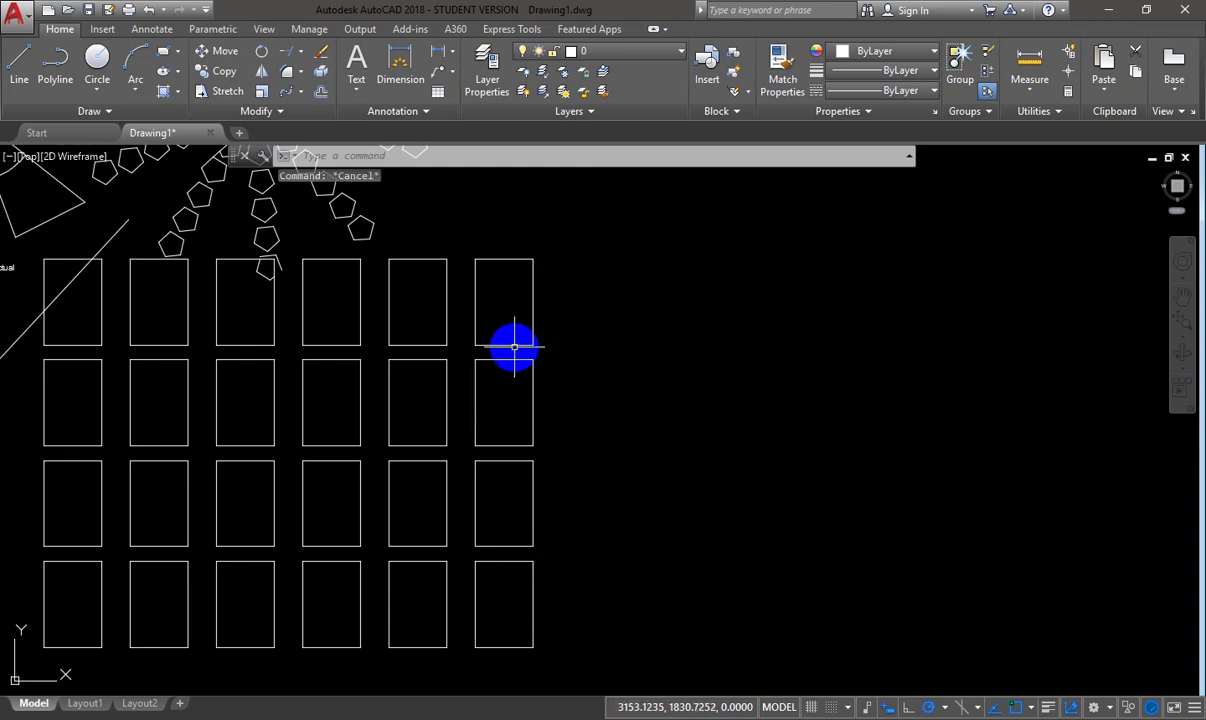
{"action": "left_click", "coordinate": [514, 347]}
{"action": "key", "text": "Escape"}
{"action": "left_click", "coordinate": [532, 415]}
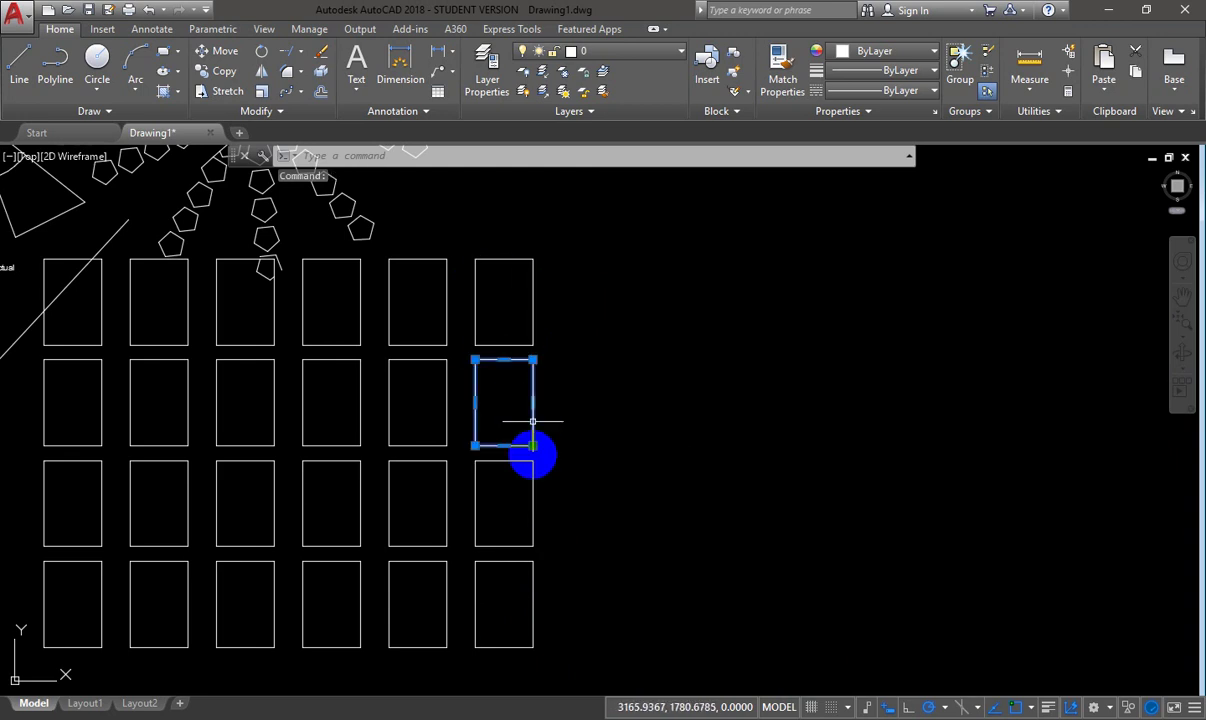
{"action": "key", "text": "Escape"}
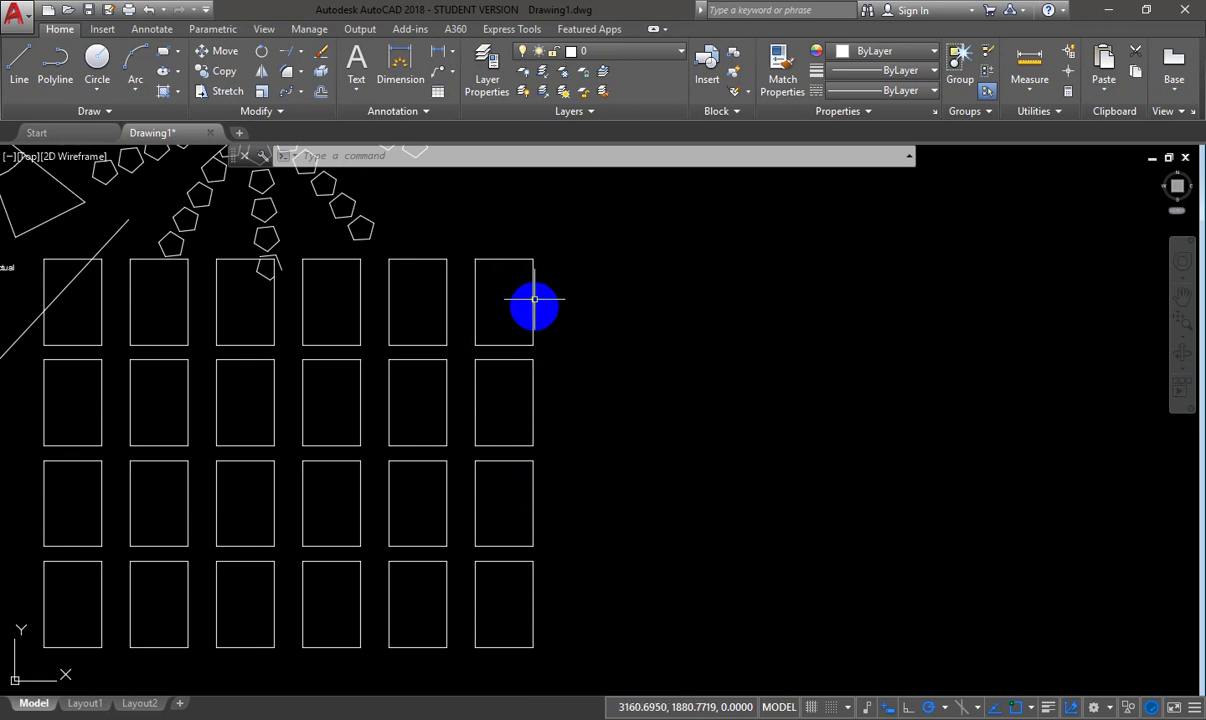
{"action": "left_click", "coordinate": [287, 73]}
{"action": "key", "text": "Escape"}
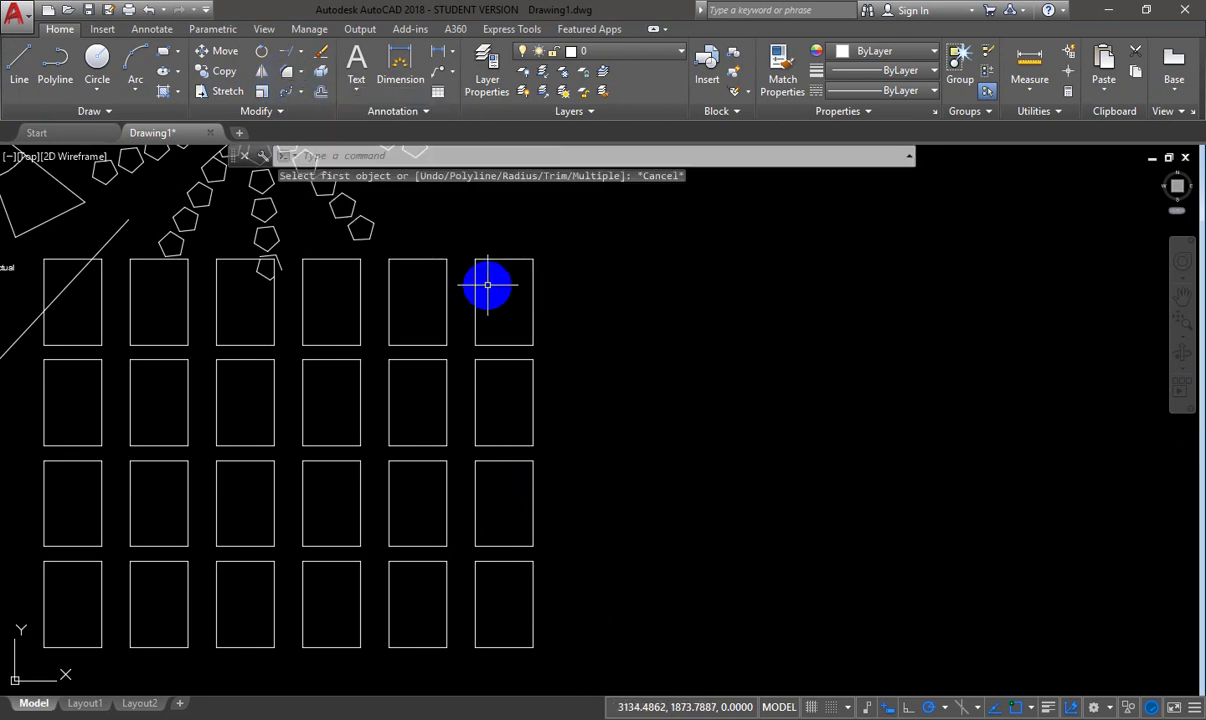
{"action": "scroll", "coordinate": [487, 285], "scroll_direction": "up", "scroll_amount": 2}
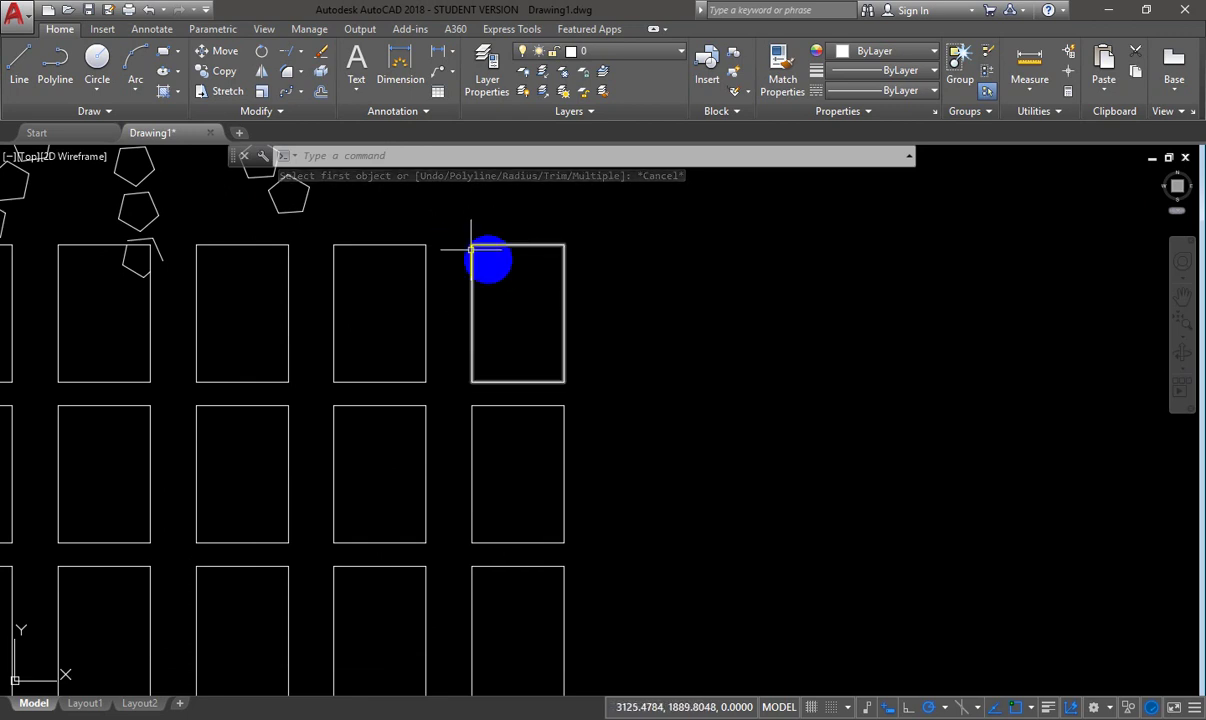
- Fillet the upper-left corner of the top rectangle in the grid's last column with a radius of 5
{"action": "left_click", "coordinate": [288, 73]}
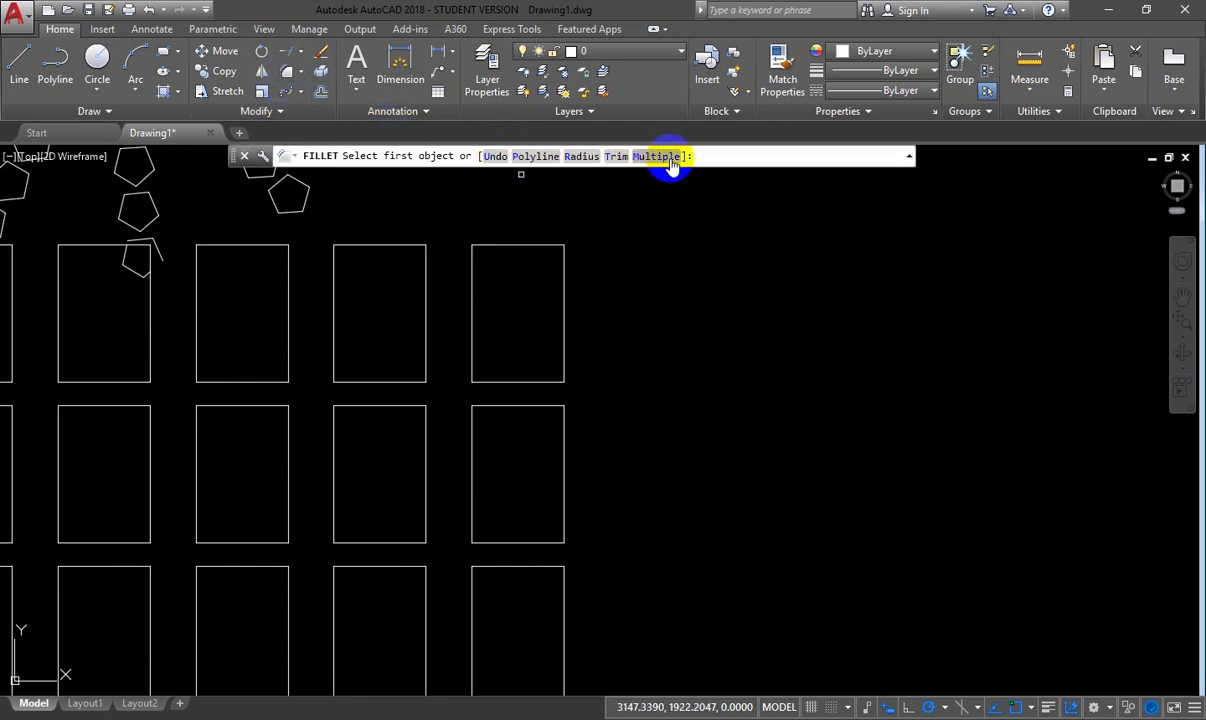
{"action": "left_click", "coordinate": [584, 158]}
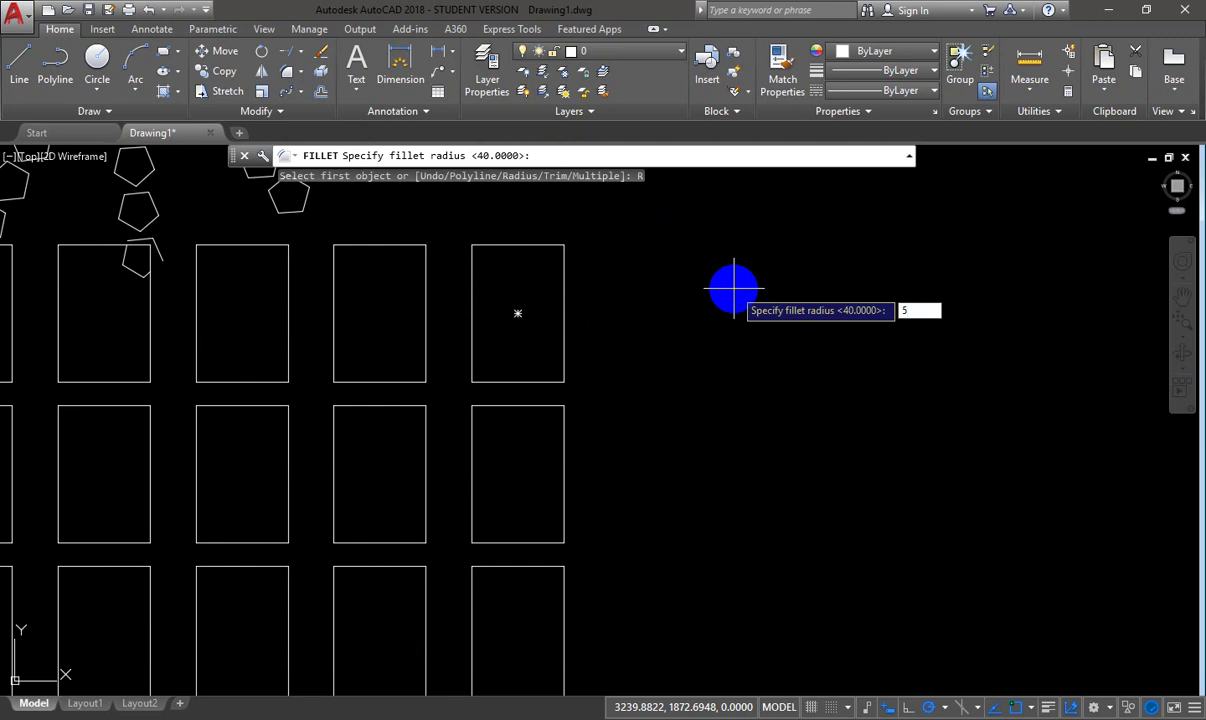
{"action": "key", "text": "Return"}
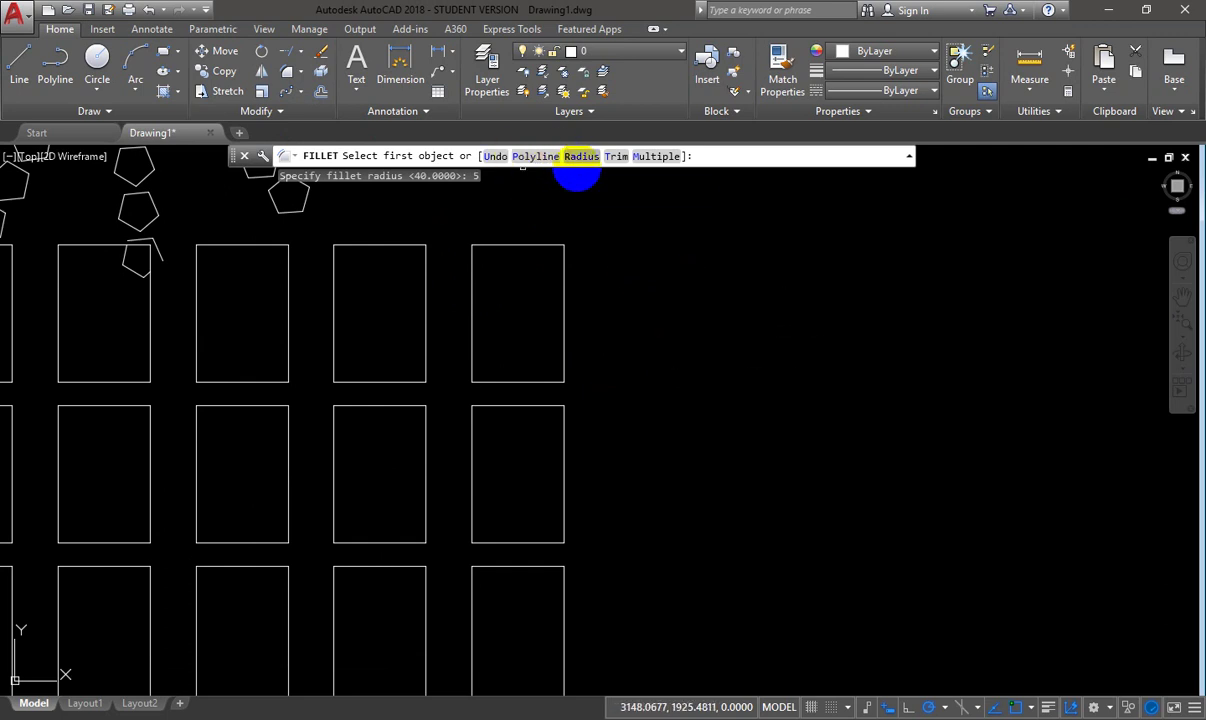
{"action": "left_click", "coordinate": [471, 260]}
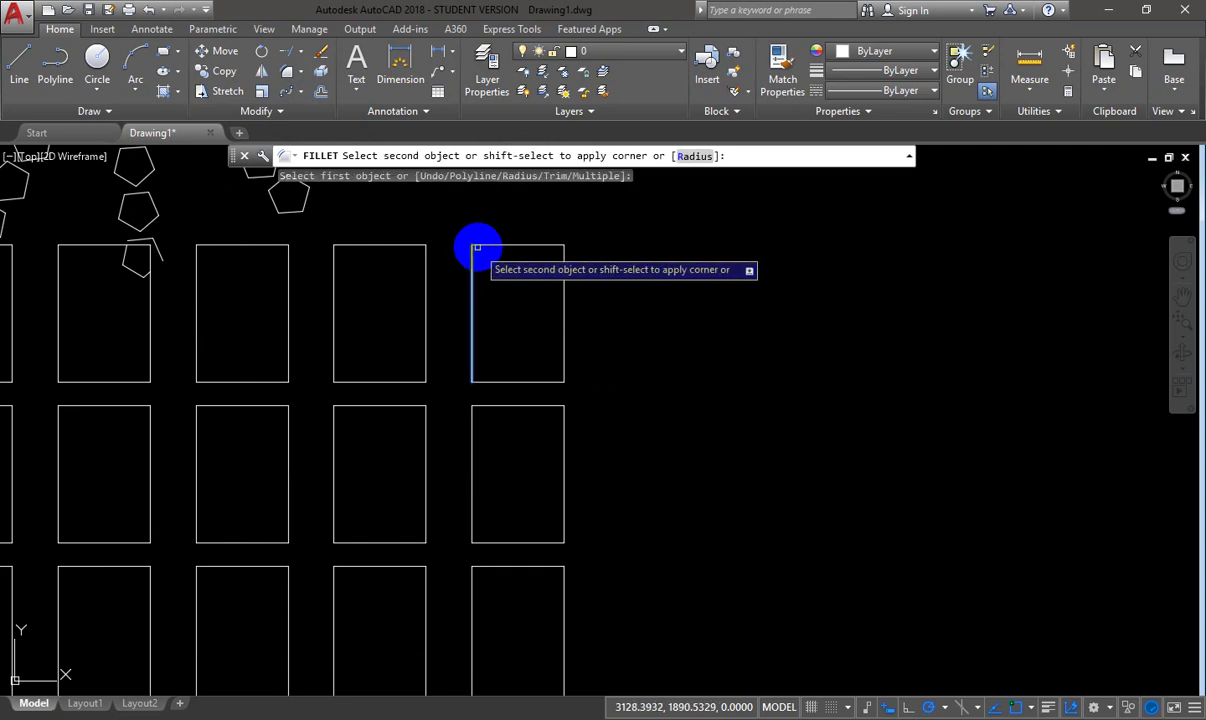
{"action": "left_click", "coordinate": [487, 245]}
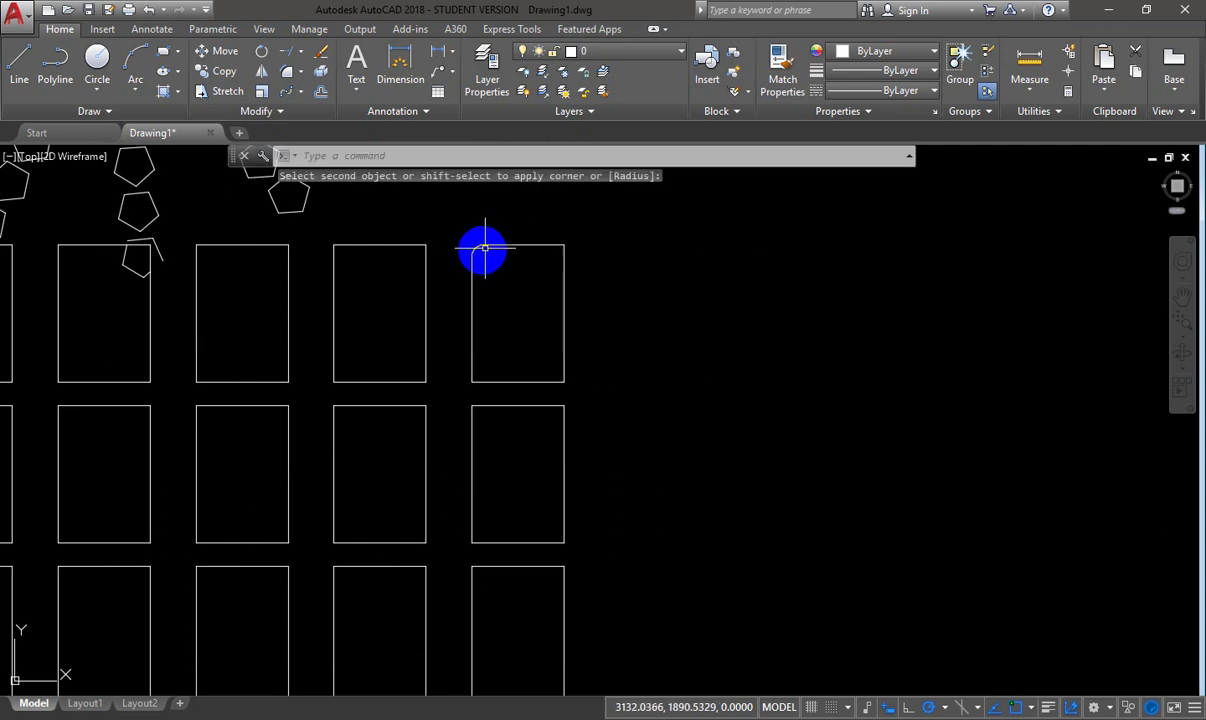
{"action": "scroll", "coordinate": [479, 250], "scroll_direction": "up", "scroll_amount": 4}
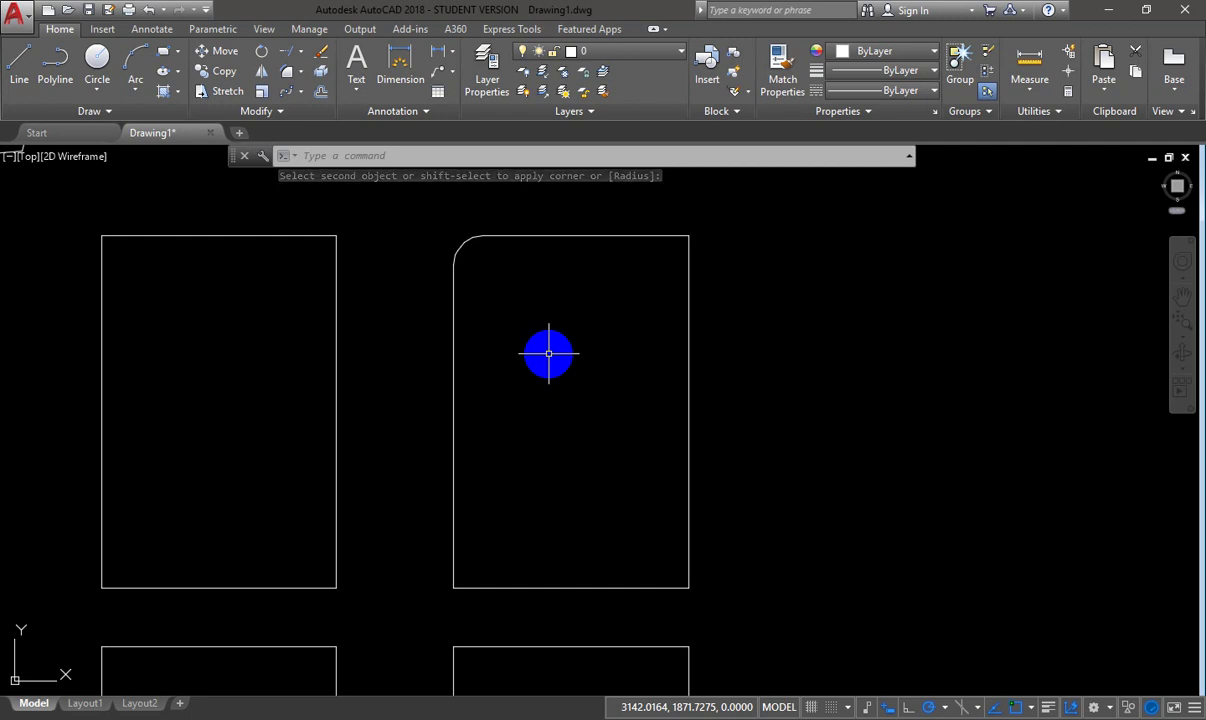
- Fillet the upper-right and both lower corners of the neighbouring top-row rectangle in Multiple mode with radius 5
{"action": "key", "text": "Return"}
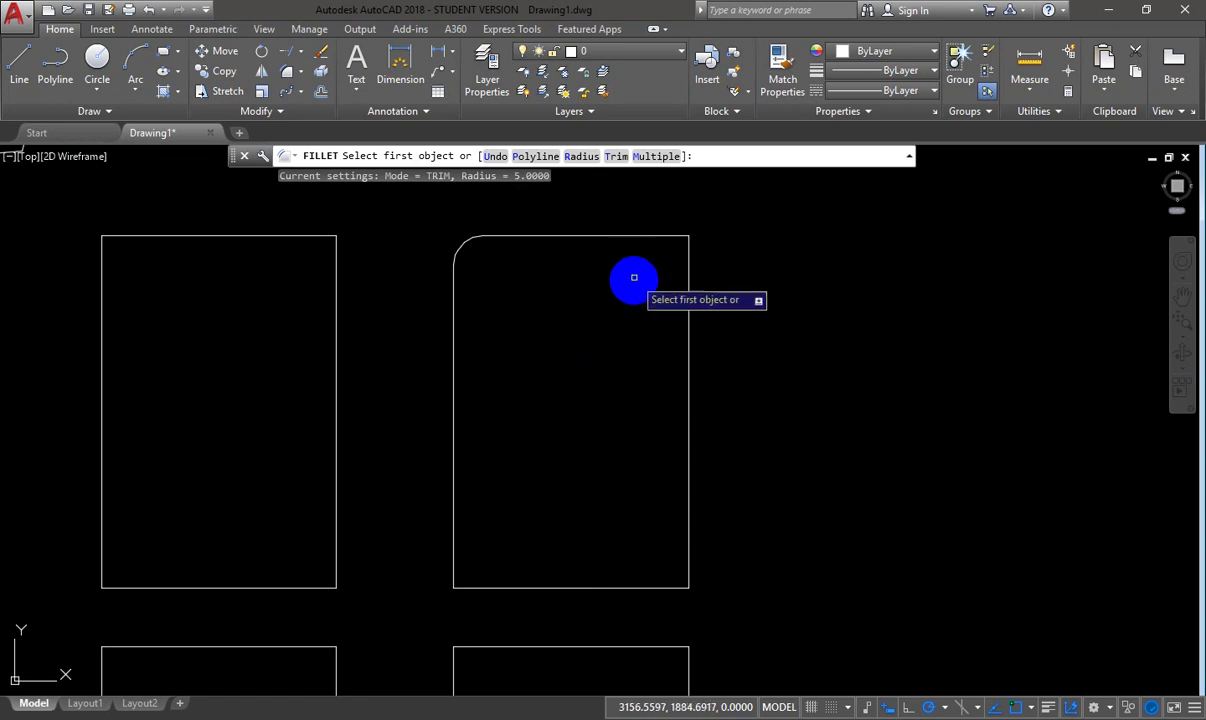
{"action": "scroll", "coordinate": [633, 275], "scroll_direction": "down", "scroll_amount": 2}
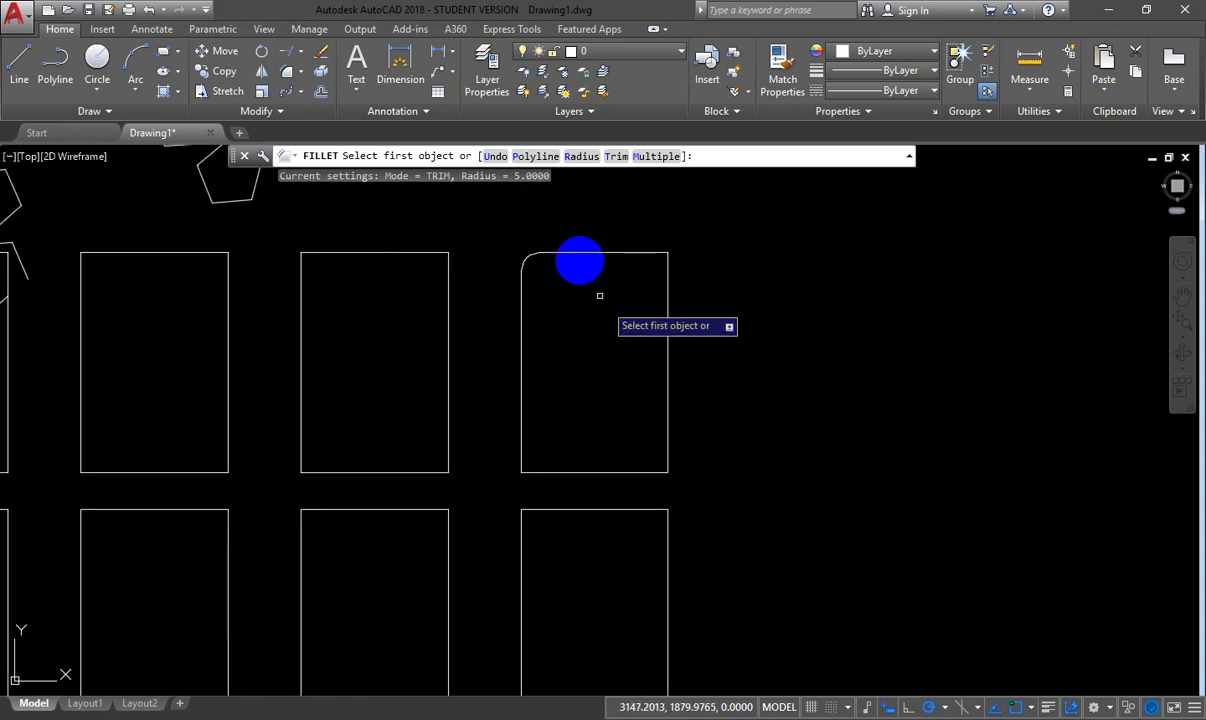
{"action": "left_click", "coordinate": [645, 155]}
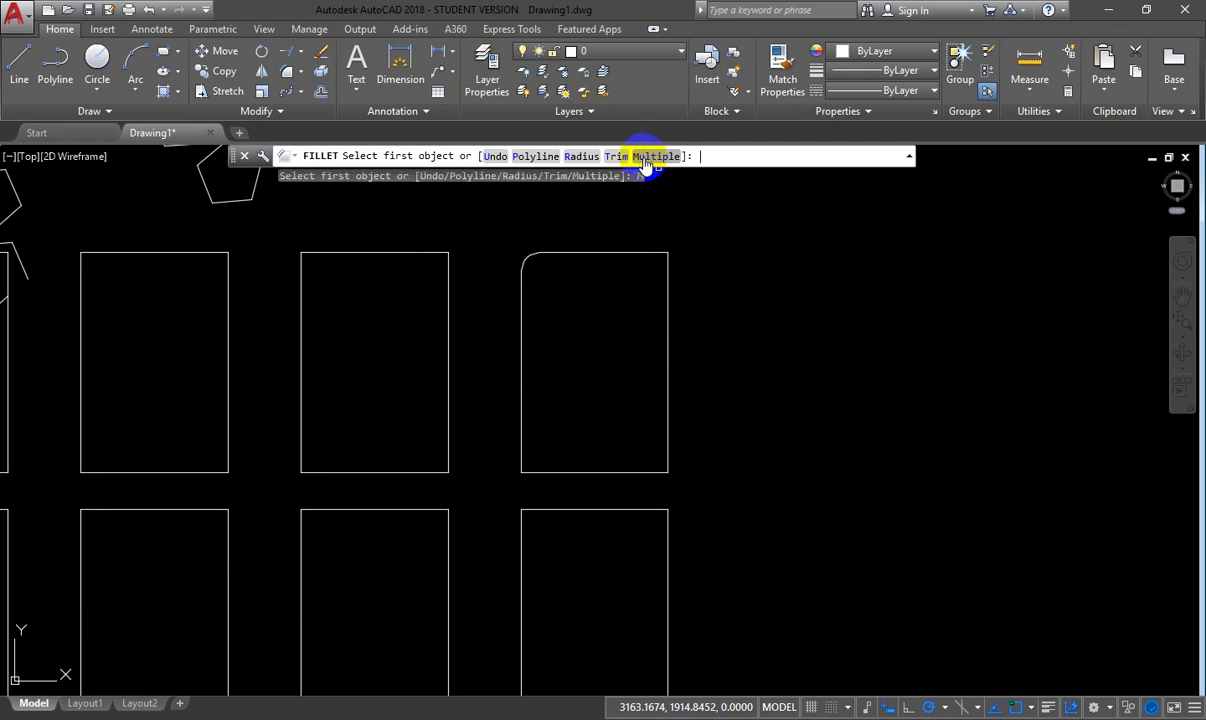
{"action": "left_click", "coordinate": [441, 272]}
{"action": "left_click", "coordinate": [425, 252]}
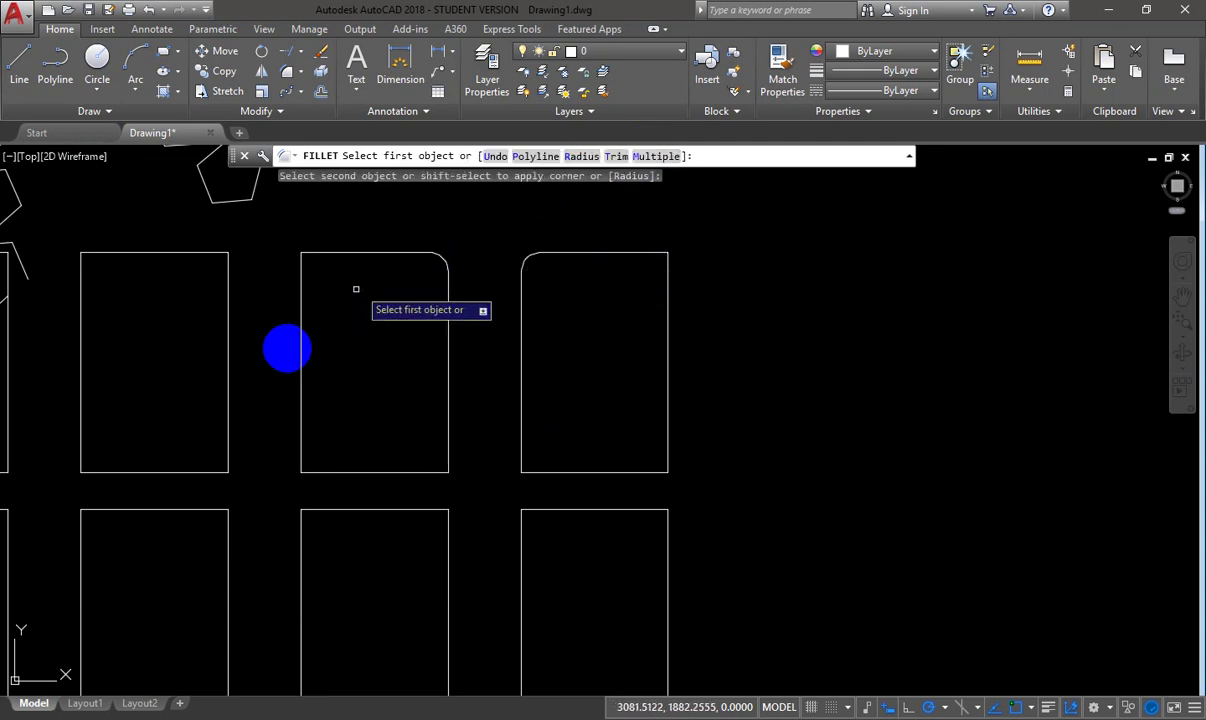
{"action": "left_click", "coordinate": [301, 423]}
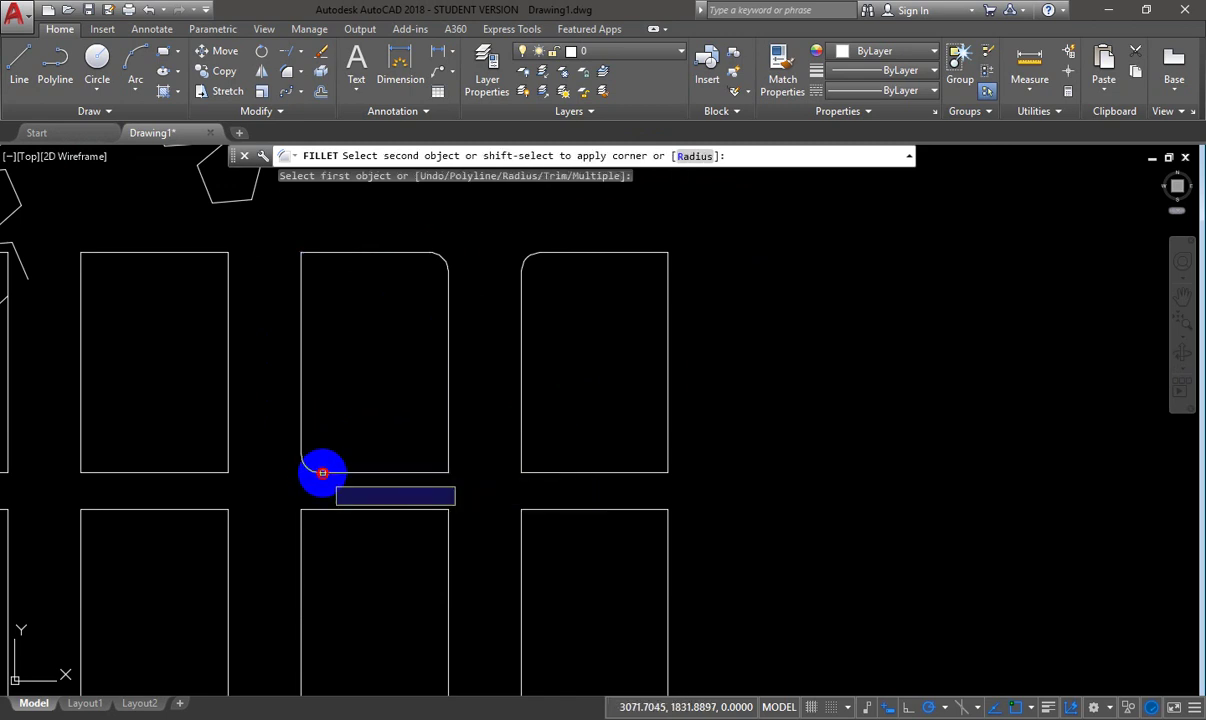
{"action": "left_click", "coordinate": [322, 471]}
{"action": "left_click", "coordinate": [425, 470]}
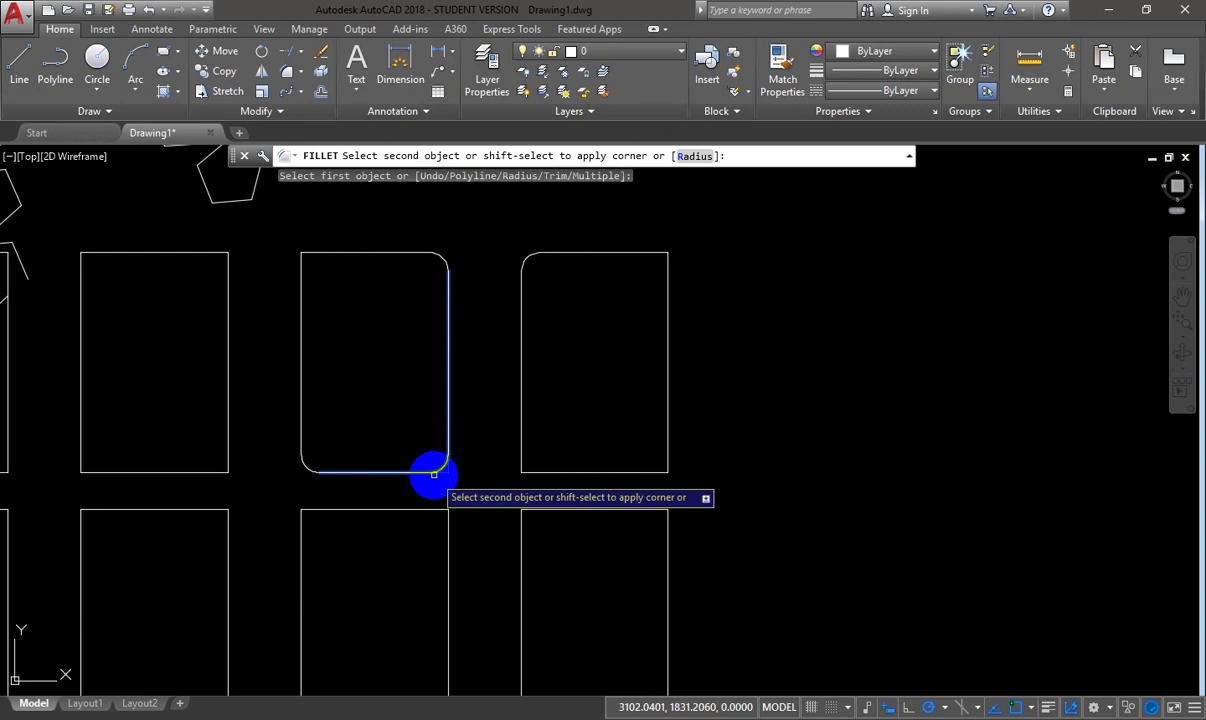
{"action": "left_click", "coordinate": [441, 468]}
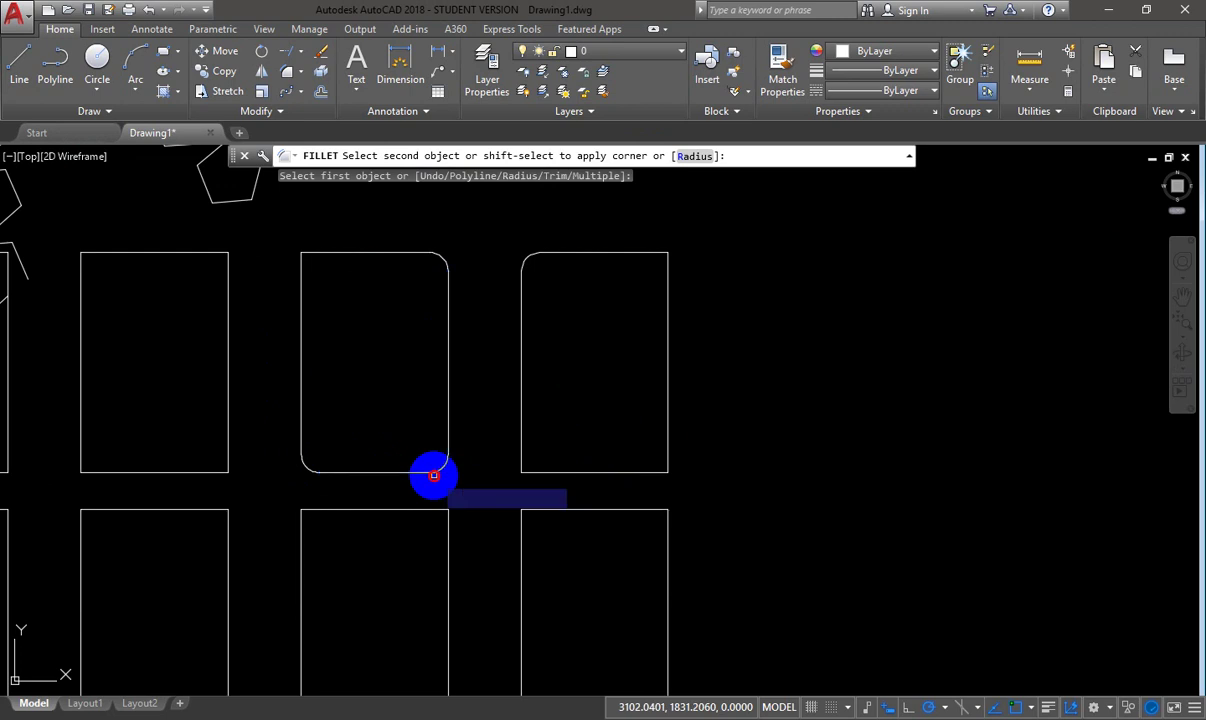
- Change the fillet radius to 7 and round that rectangle's upper-left corner and the upper-right corner of the next rectangle in the row
{"action": "left_click", "coordinate": [300, 272]}
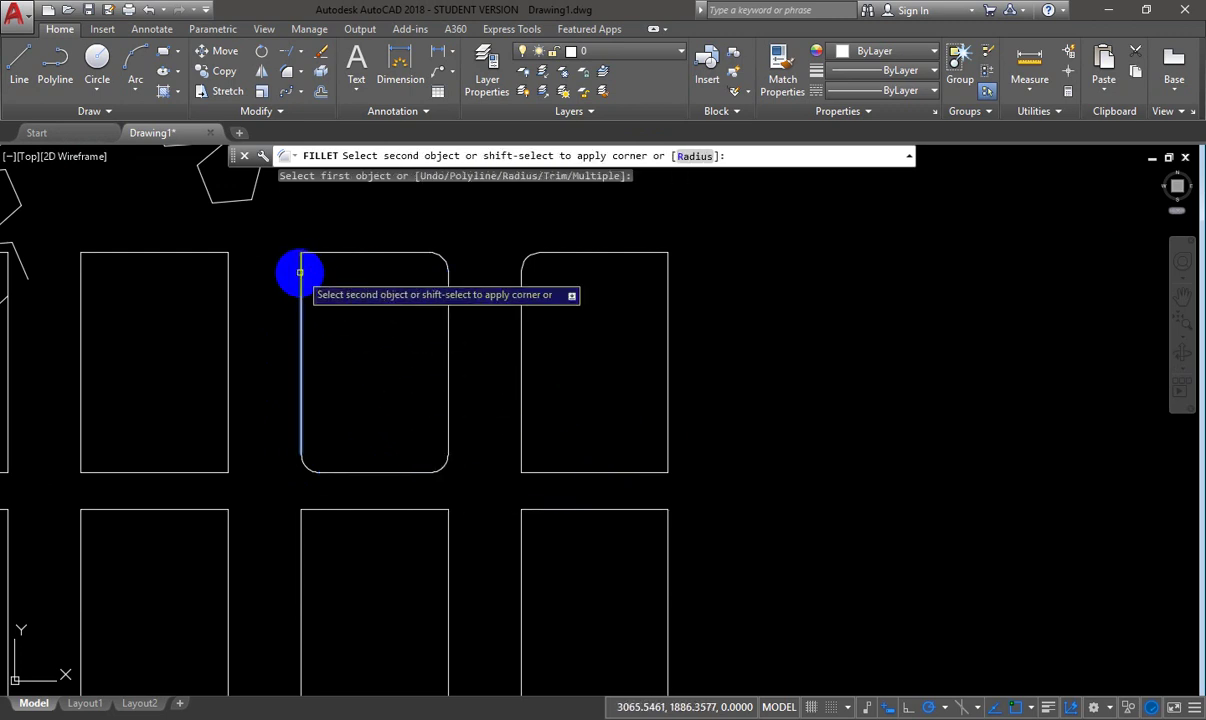
{"action": "left_click", "coordinate": [700, 156]}
{"action": "type", "text": "7"}
{"action": "key", "text": "Return"}
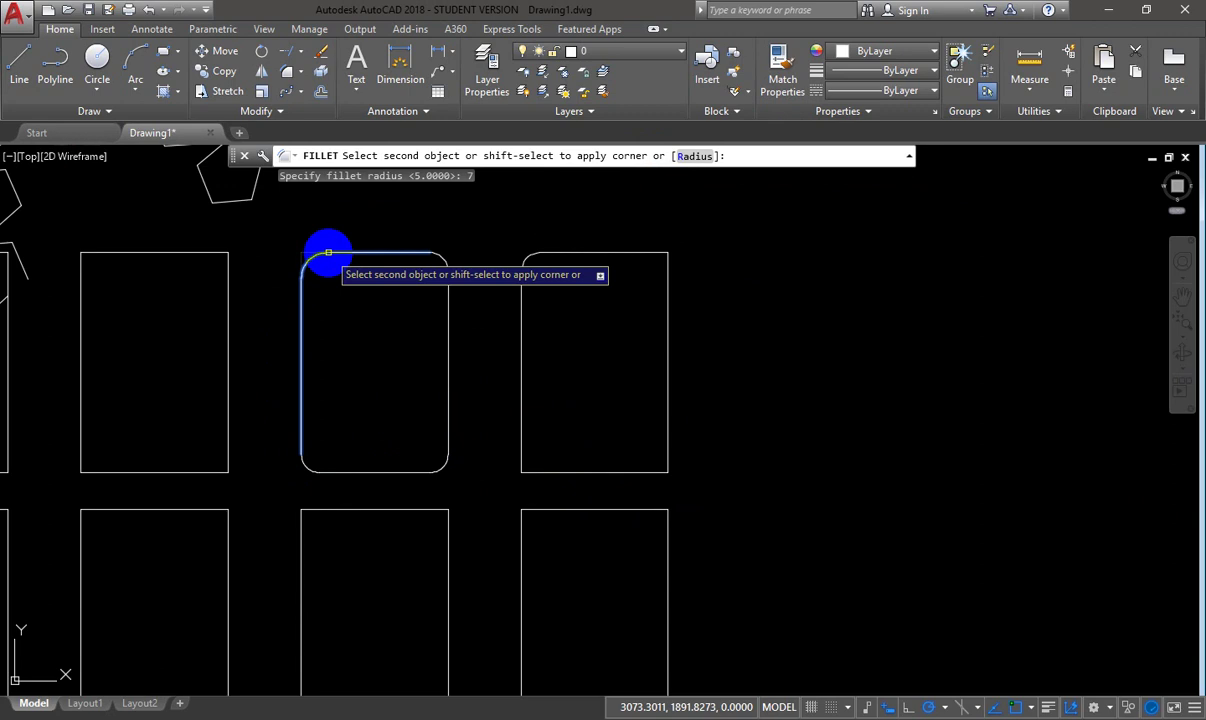
{"action": "left_click", "coordinate": [328, 252]}
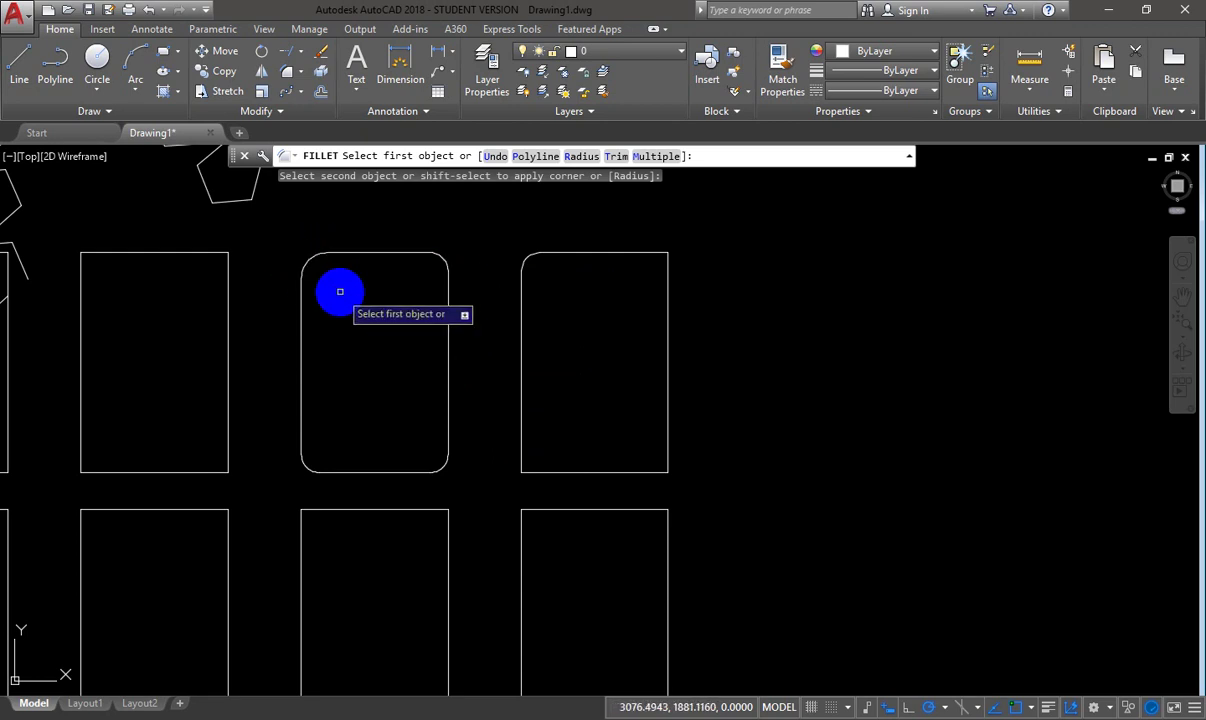
{"action": "left_click", "coordinate": [228, 300]}
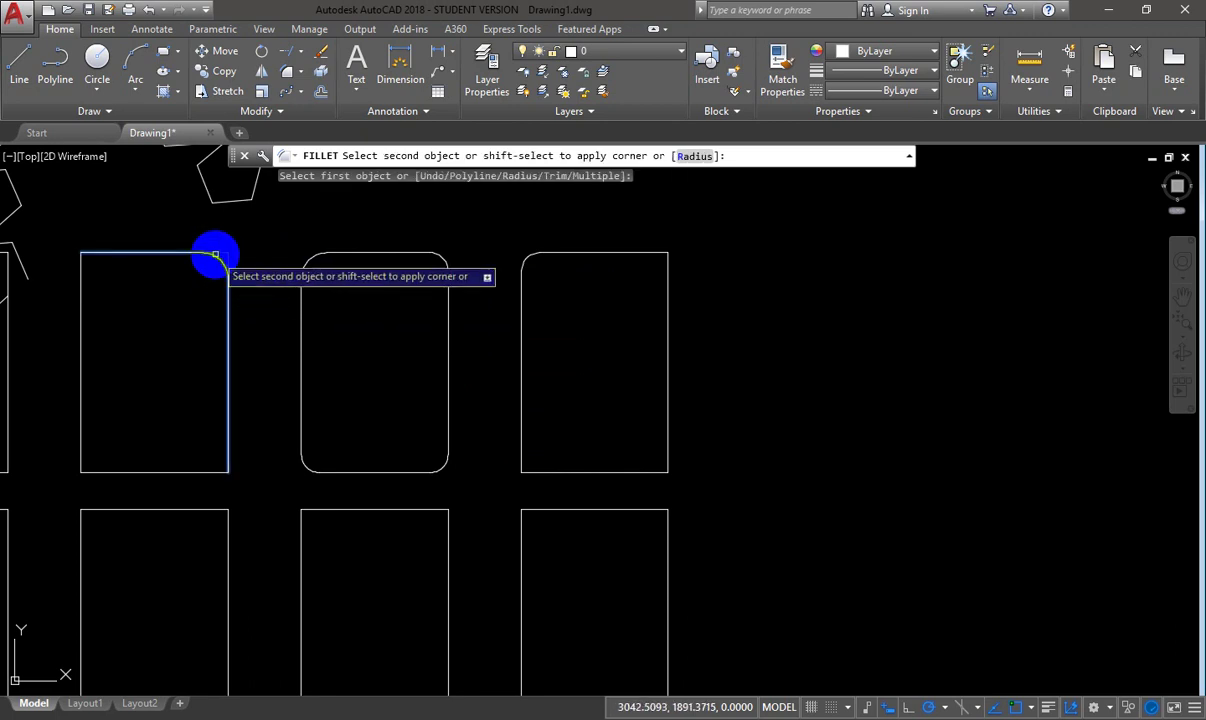
{"action": "left_click", "coordinate": [212, 256]}
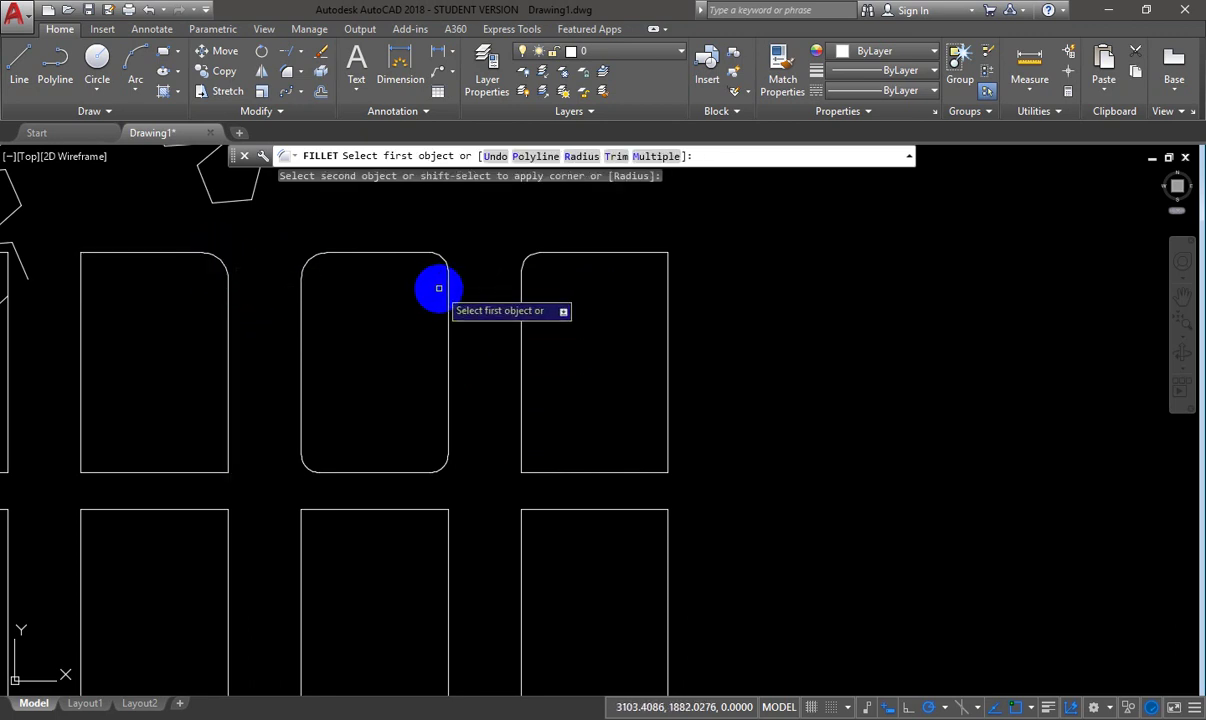
- Fillet all corners of the last column's second rectangle at once using the Polyline option with radius 7
{"action": "middle_click_drag", "start_coordinate": [782, 512], "coordinate": [792, 394]}
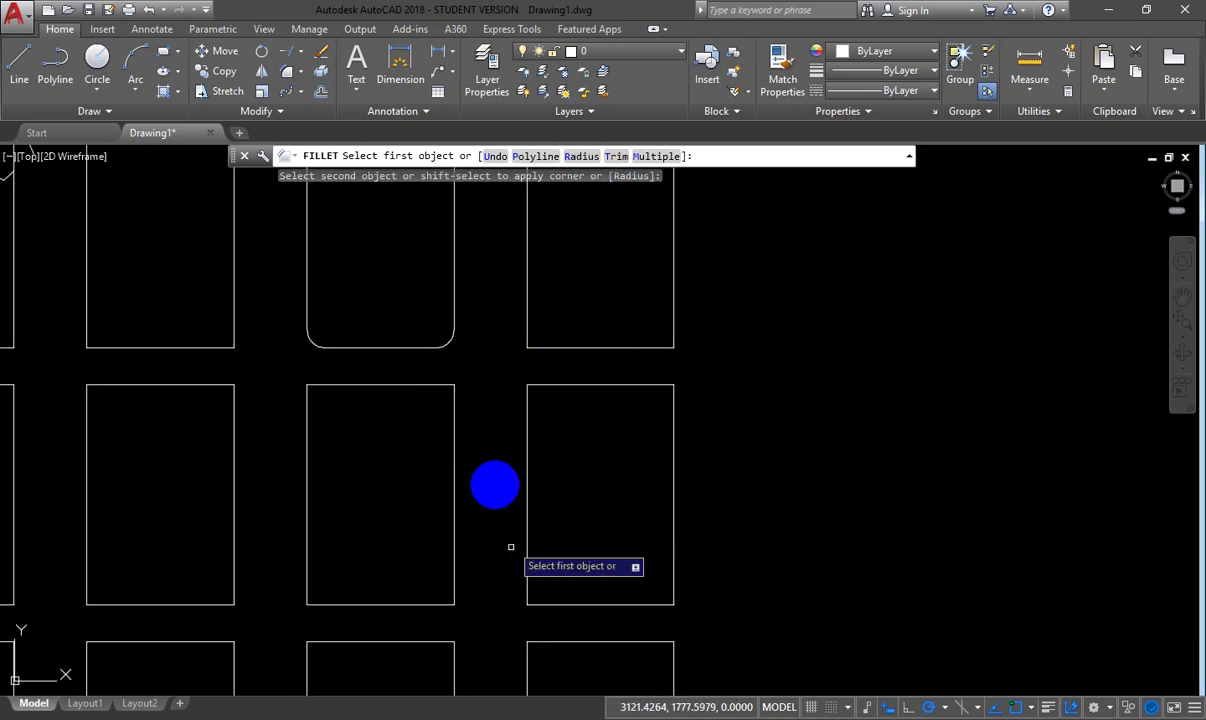
{"action": "left_click", "coordinate": [535, 157]}
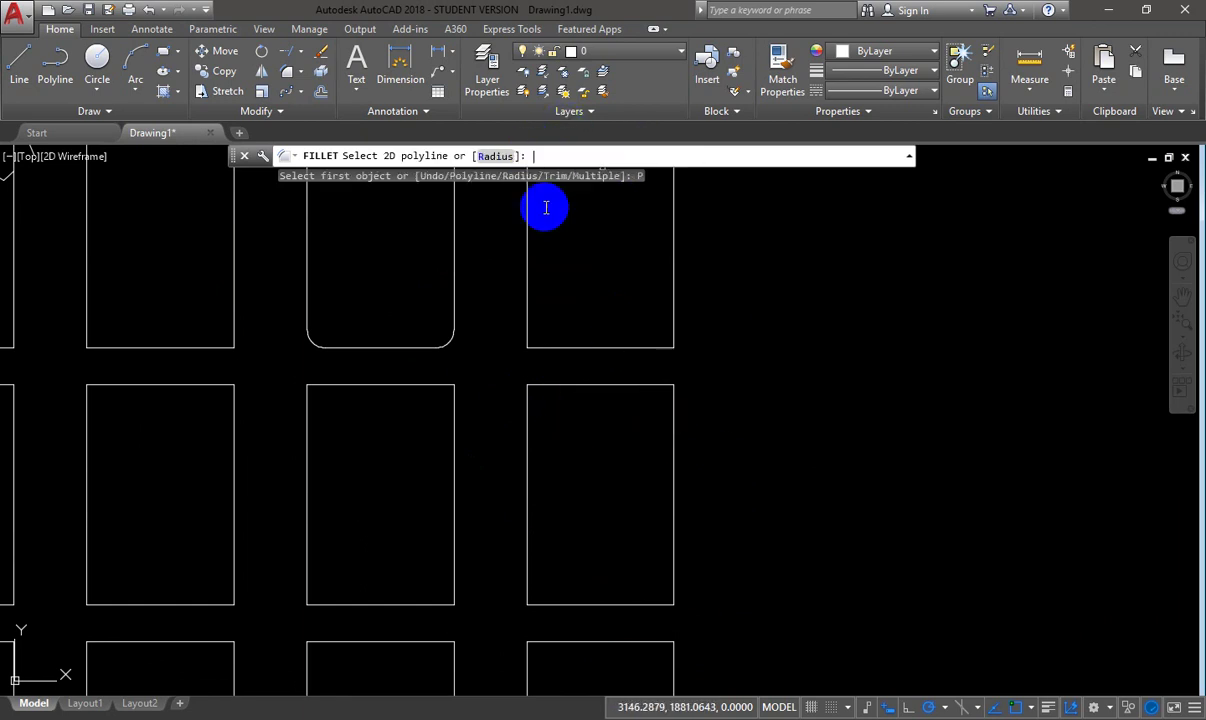
{"action": "left_click", "coordinate": [675, 451]}
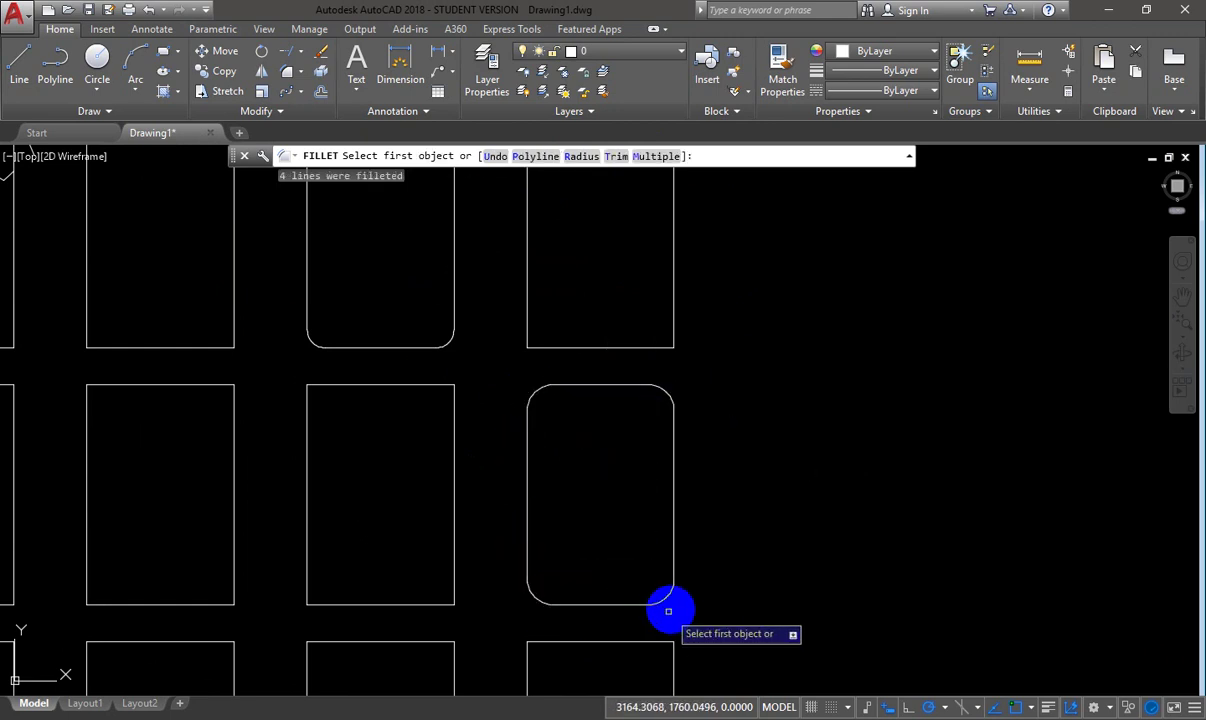
- Leave Fillet and select the rounded open polyline above the pentagon array to examine its arcs and segments
{"action": "scroll", "coordinate": [640, 495], "scroll_direction": "down", "scroll_amount": 5}
{"action": "middle_click_drag", "start_coordinate": [565, 418], "coordinate": [746, 565]}
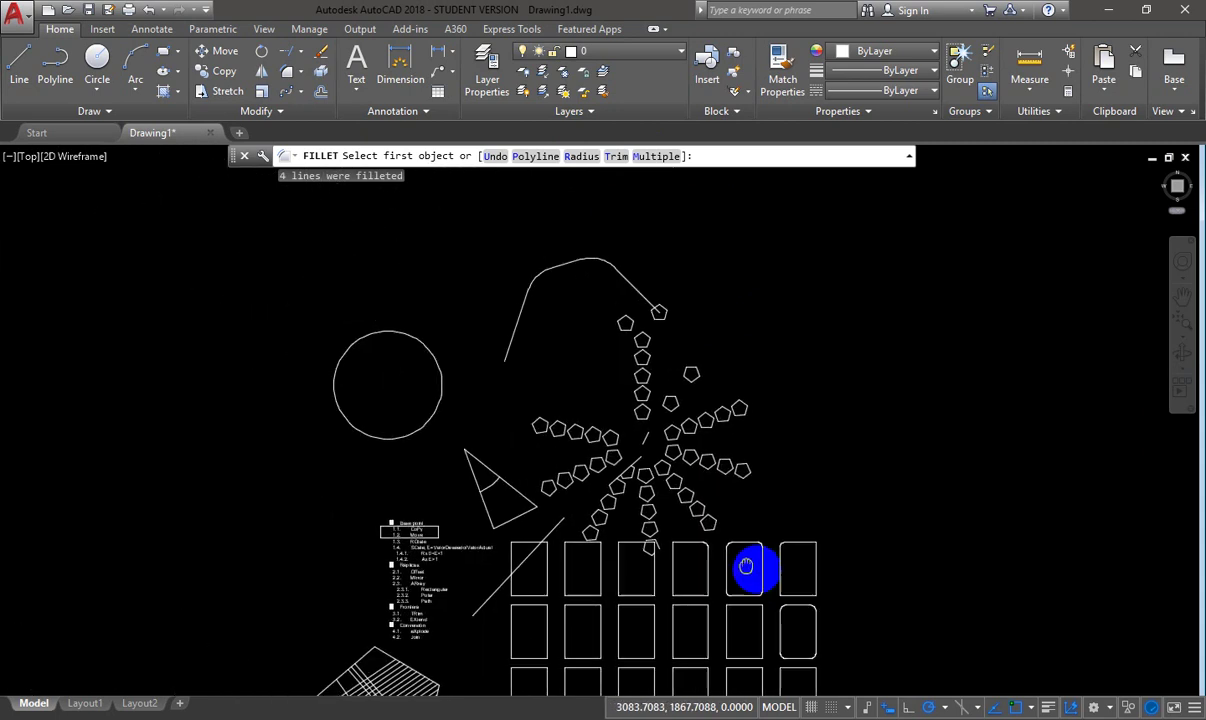
{"action": "scroll", "coordinate": [587, 273], "scroll_direction": "up", "scroll_amount": 2}
{"action": "key", "text": "Escape"}
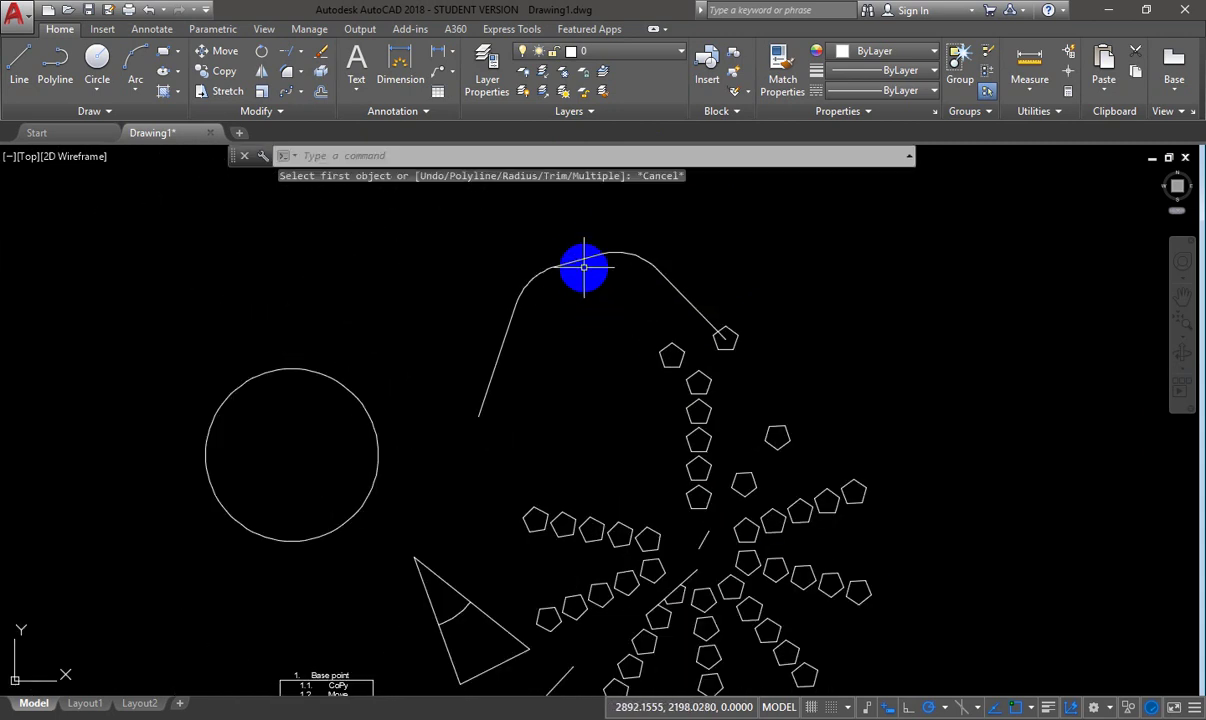
{"action": "left_click", "coordinate": [585, 265]}
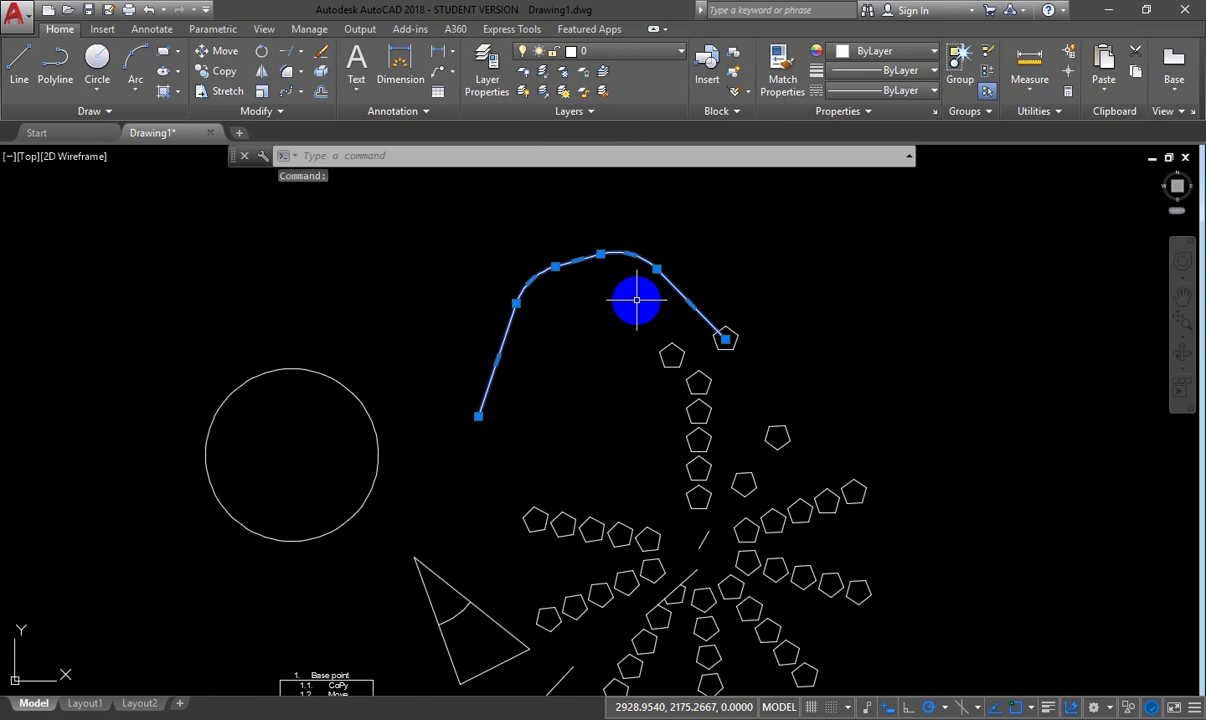
{"action": "scroll", "coordinate": [636, 287], "scroll_direction": "up", "scroll_amount": 2}
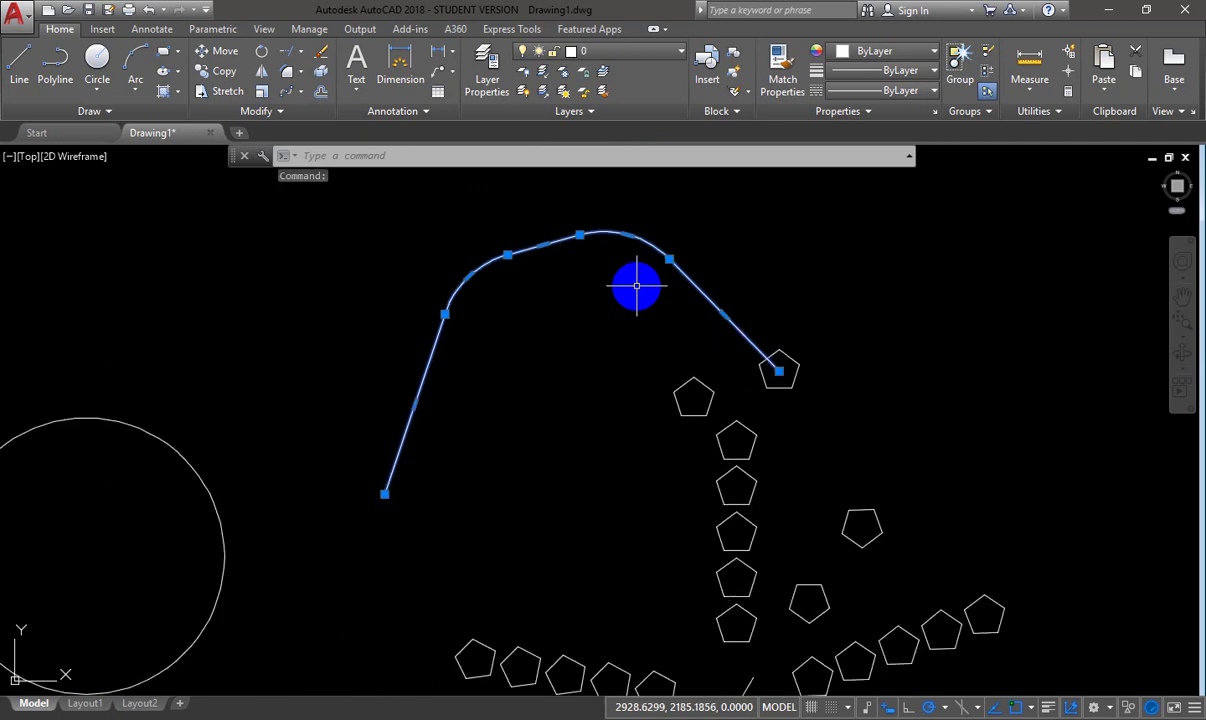
{"action": "key", "text": "Escape"}
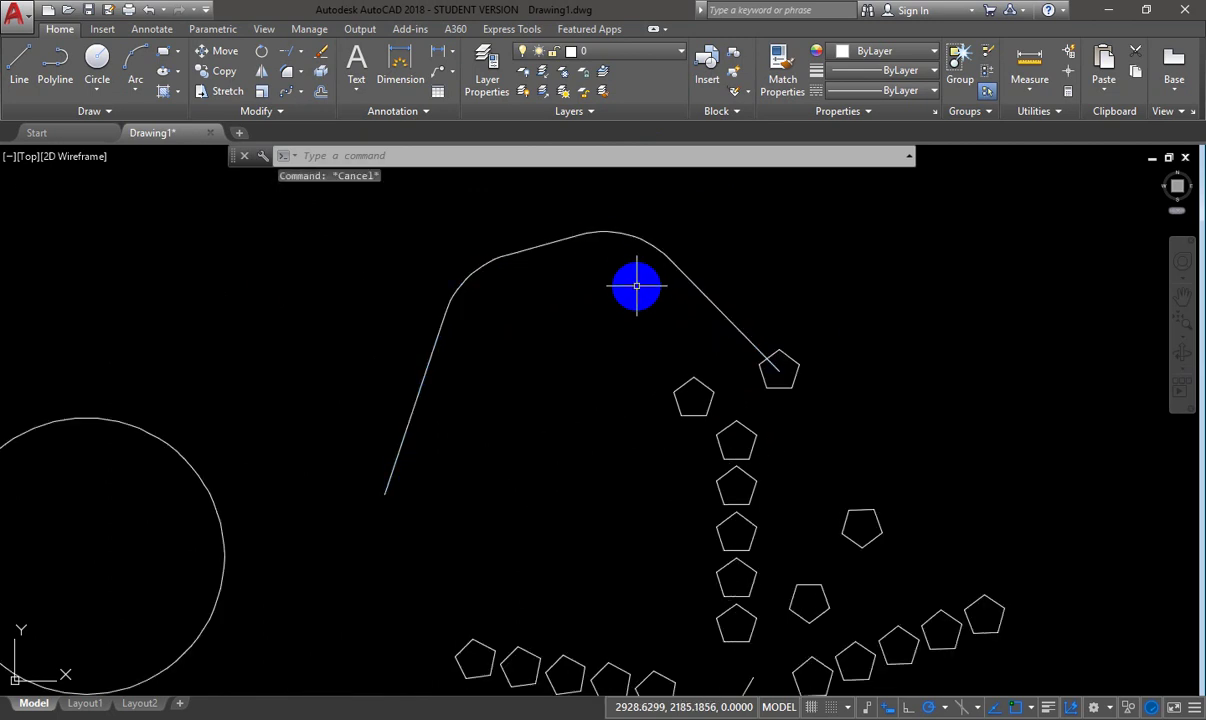
- Draw an open three-segment polyline with two sharp corners beside the rounded polyline above the pentagon array
{"action": "middle_click_drag", "start_coordinate": [625, 371], "coordinate": [465, 381]}
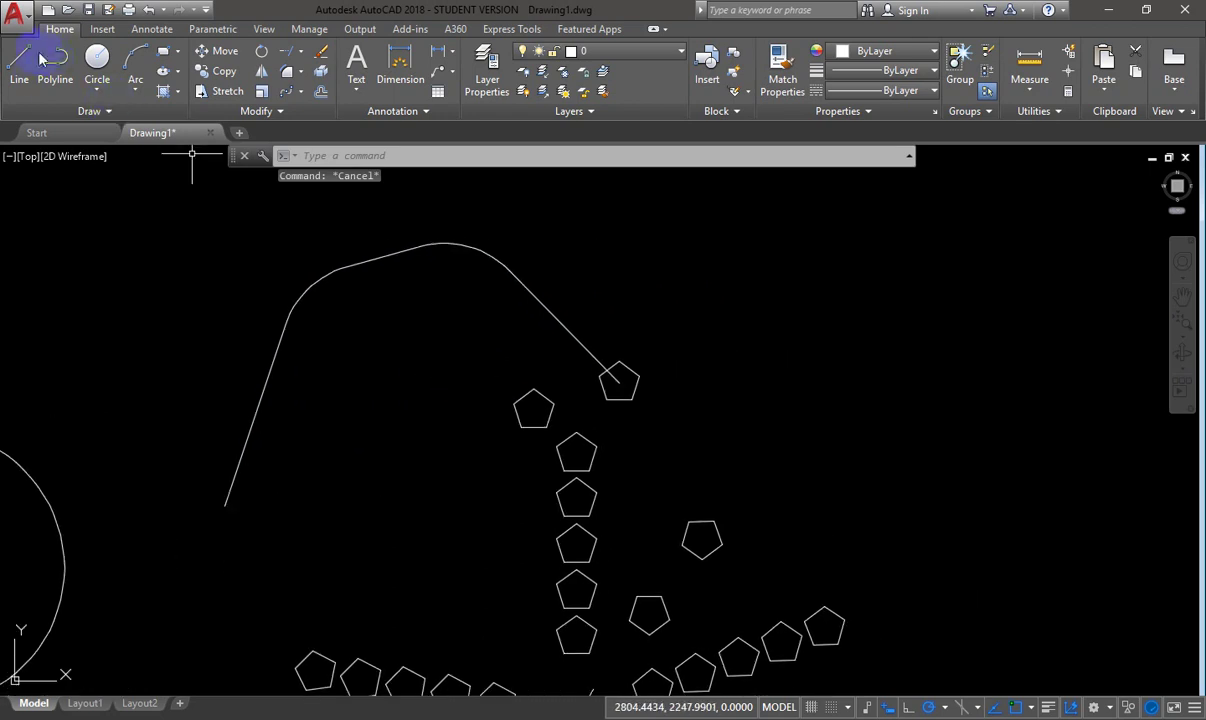
{"action": "left_click", "coordinate": [52, 88]}
{"action": "left_click", "coordinate": [976, 331]}
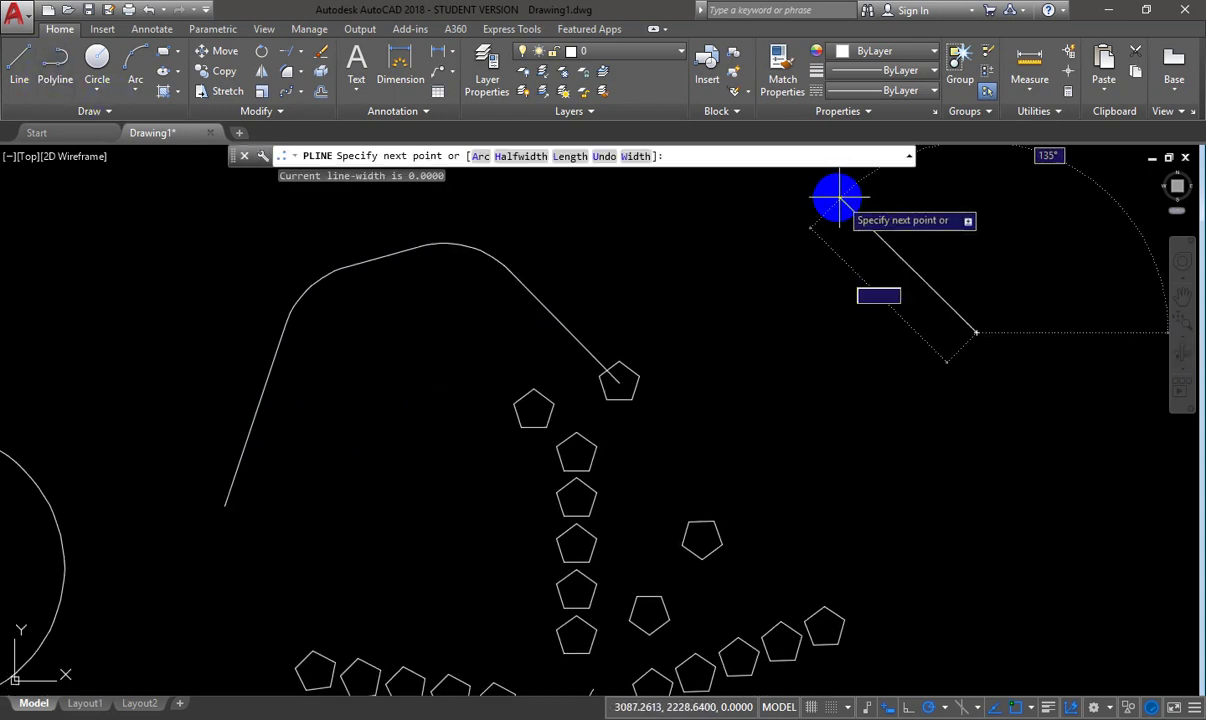
{"action": "left_click", "coordinate": [684, 239]}
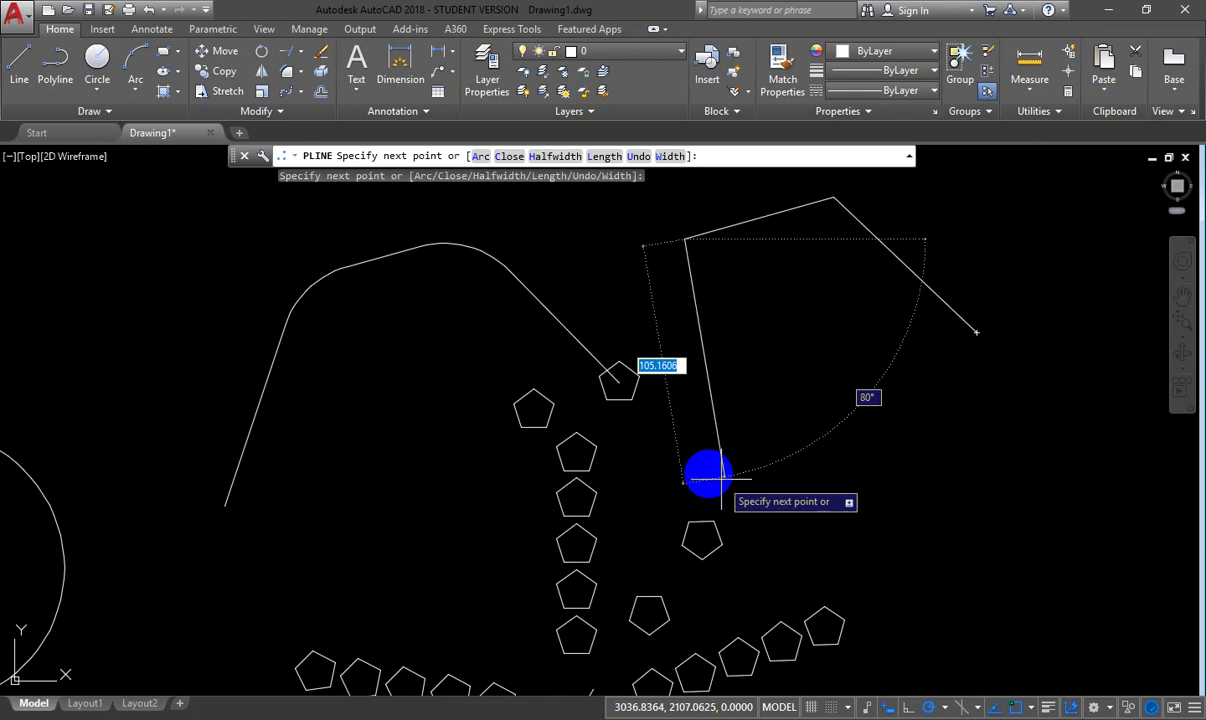
{"action": "left_click", "coordinate": [697, 446]}
{"action": "key", "text": "Escape"}
- Fillet both corners of the new open polyline in one operation using the Polyline option with a radius of 25
{"action": "key", "text": "Return"}
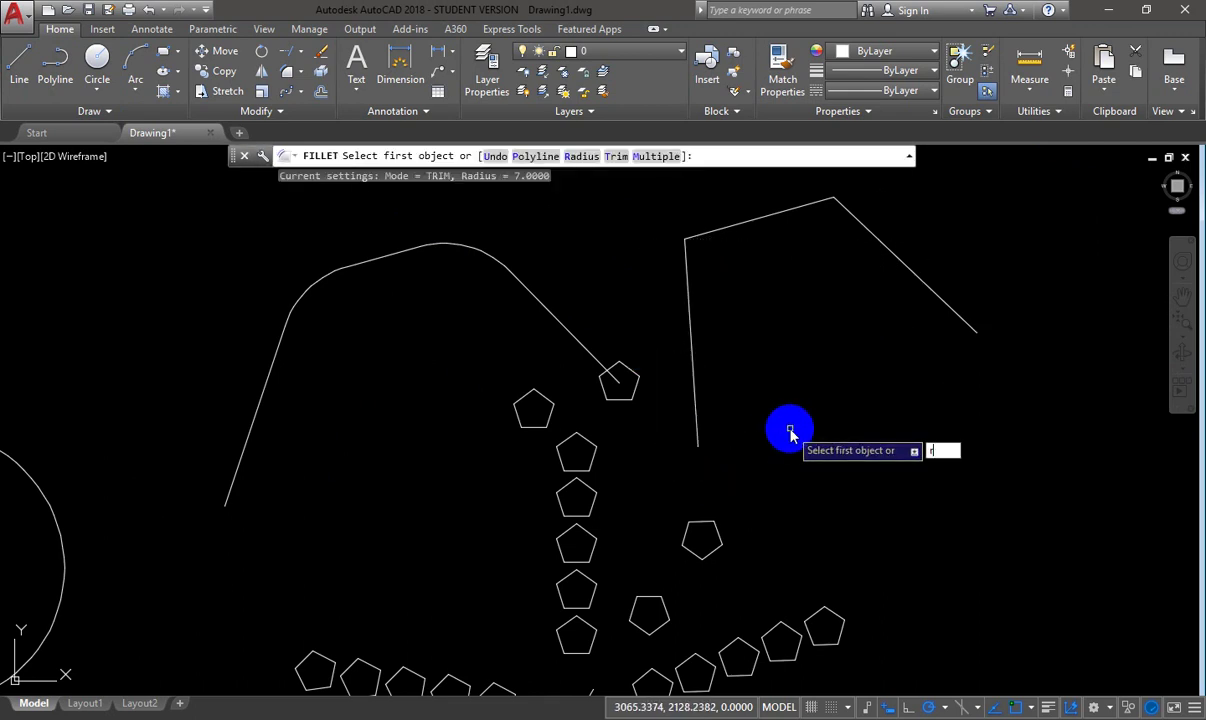
{"action": "key", "text": "Return"}
{"action": "type", "text": "25"}
{"action": "key", "text": "Return"}
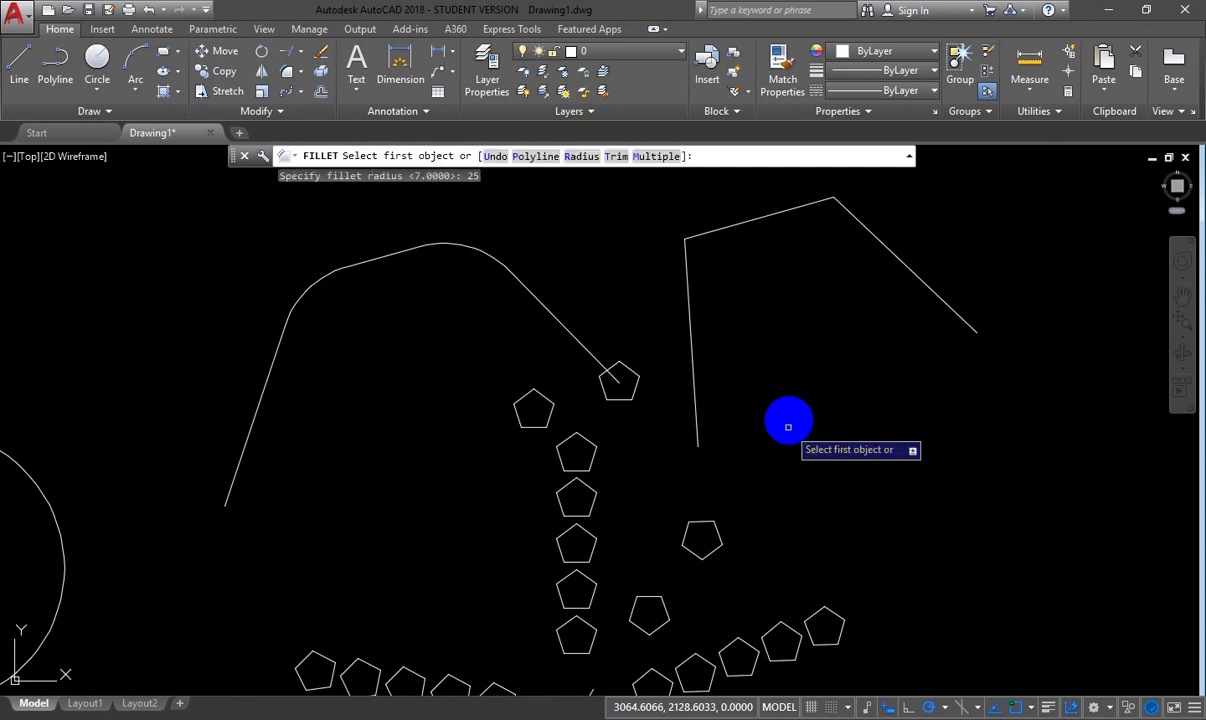
{"action": "left_click", "coordinate": [538, 156]}
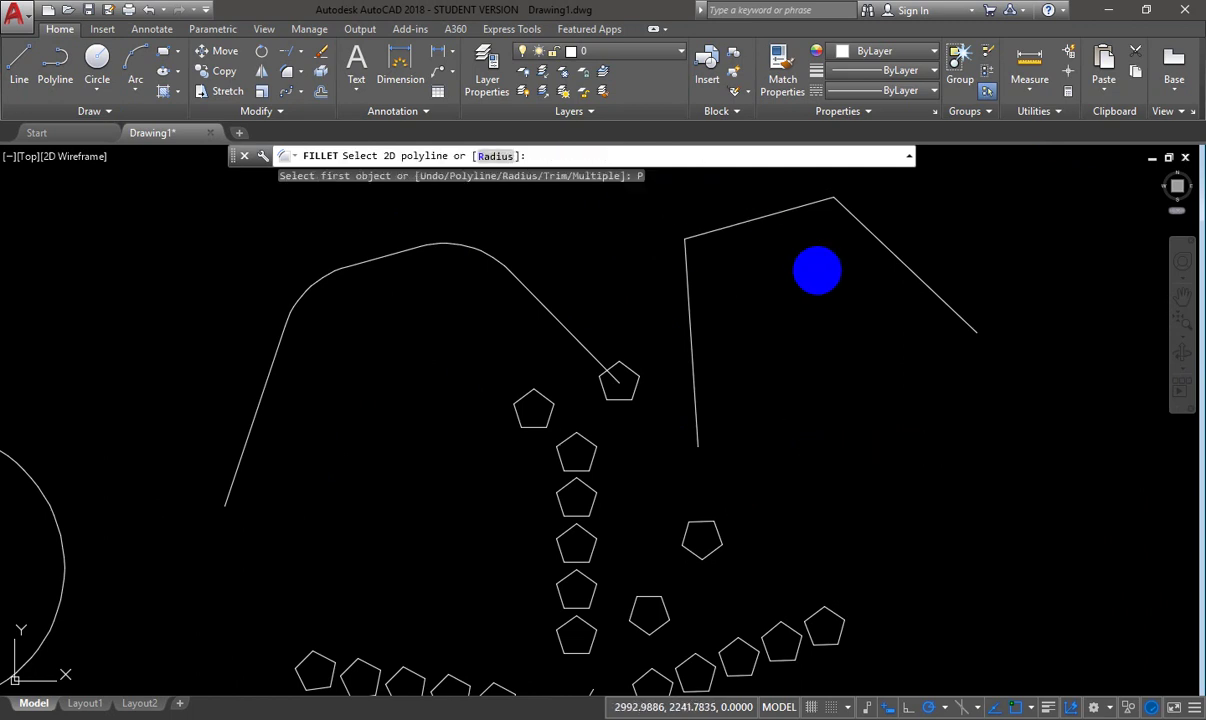
{"action": "left_click", "coordinate": [888, 249]}
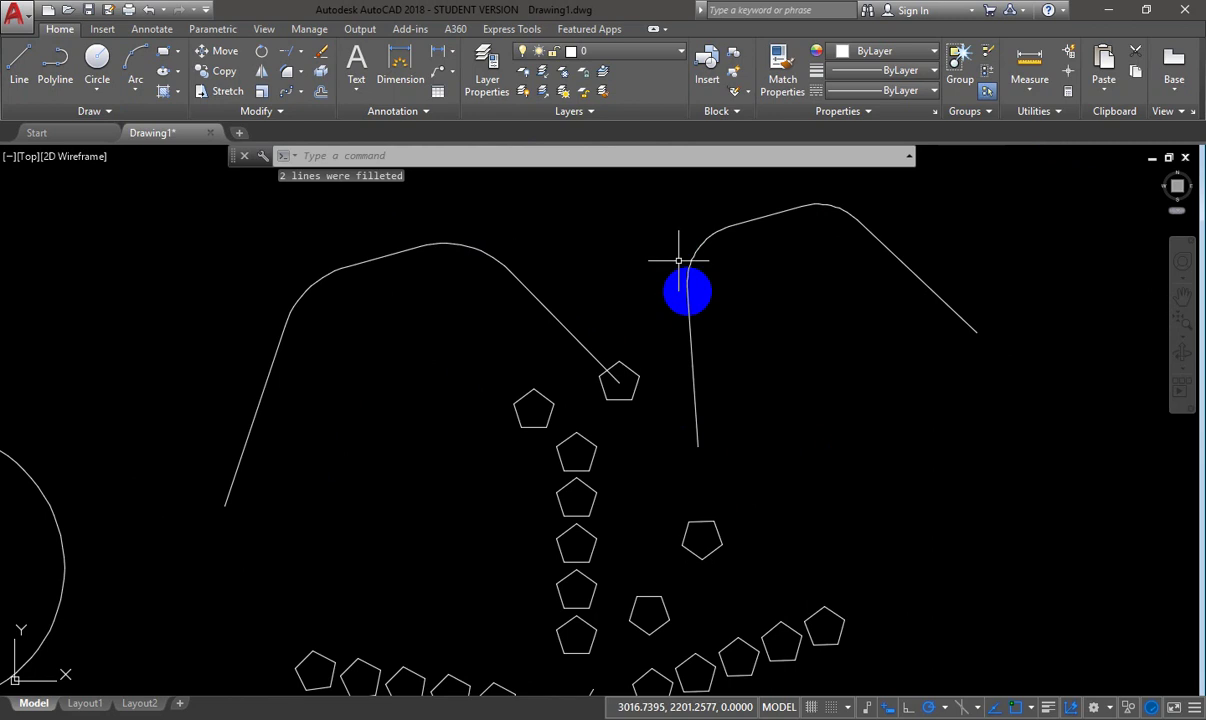
{"action": "scroll", "coordinate": [708, 447], "scroll_direction": "down", "scroll_amount": 4}
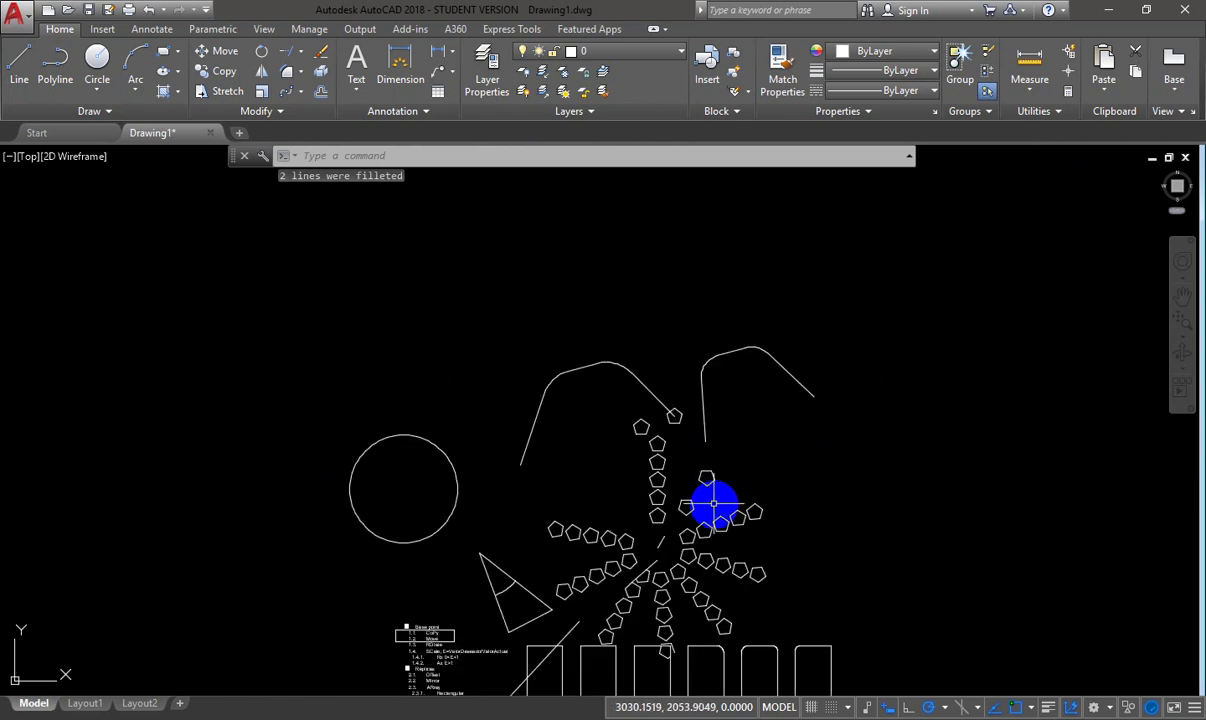
{"action": "middle_click_drag", "start_coordinate": [722, 568], "coordinate": [534, 242]}
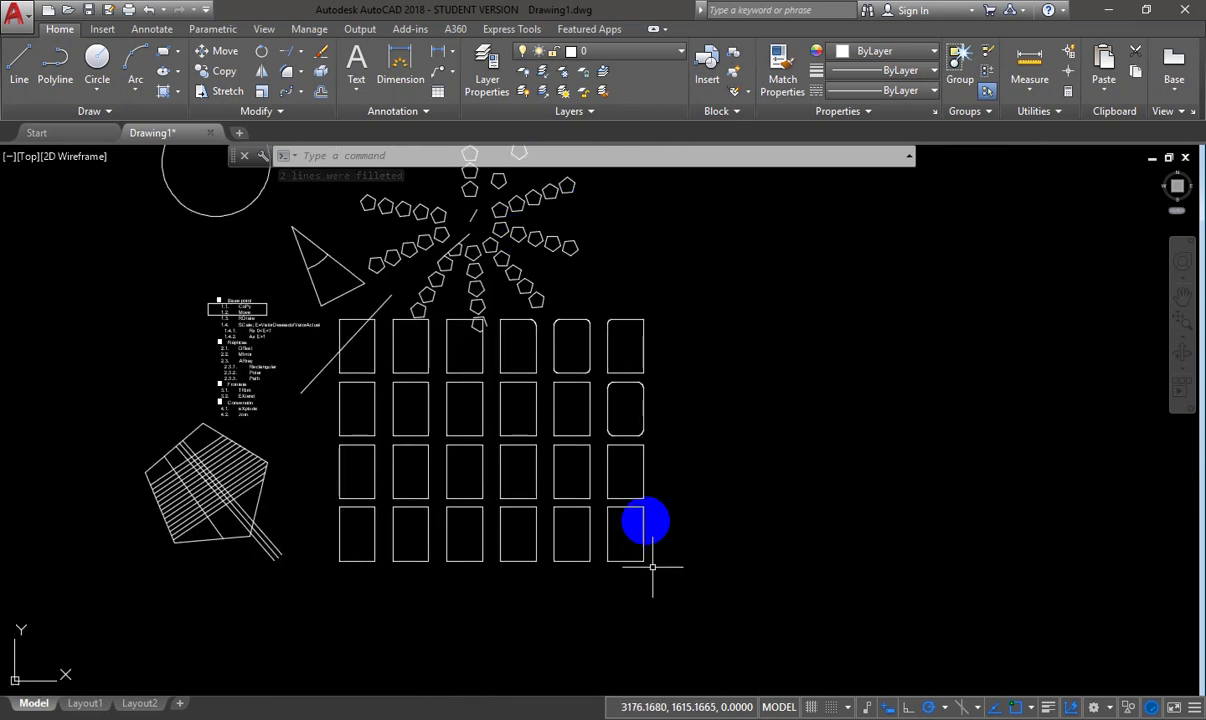
- Fillet the lower-right corner of the fifth column's second rectangle in No trim mode, using the radius of 25
{"action": "scroll", "coordinate": [641, 462], "scroll_direction": "up", "scroll_amount": 2}
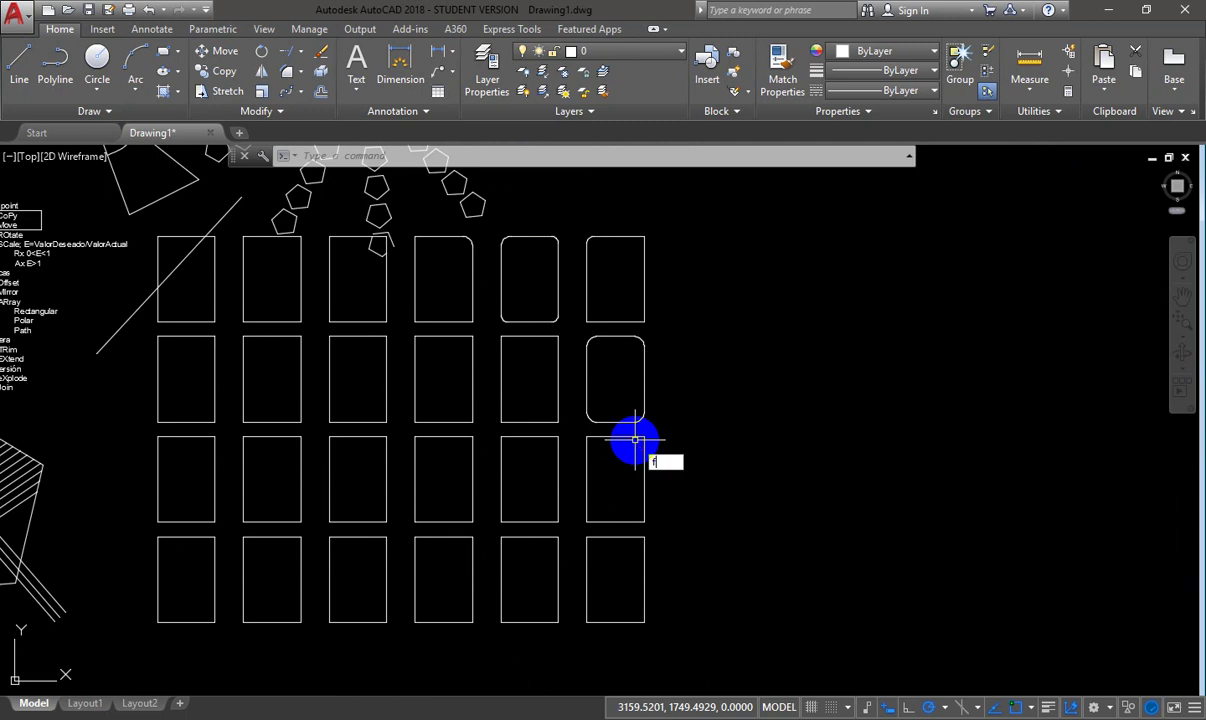
{"action": "key", "text": "Return"}
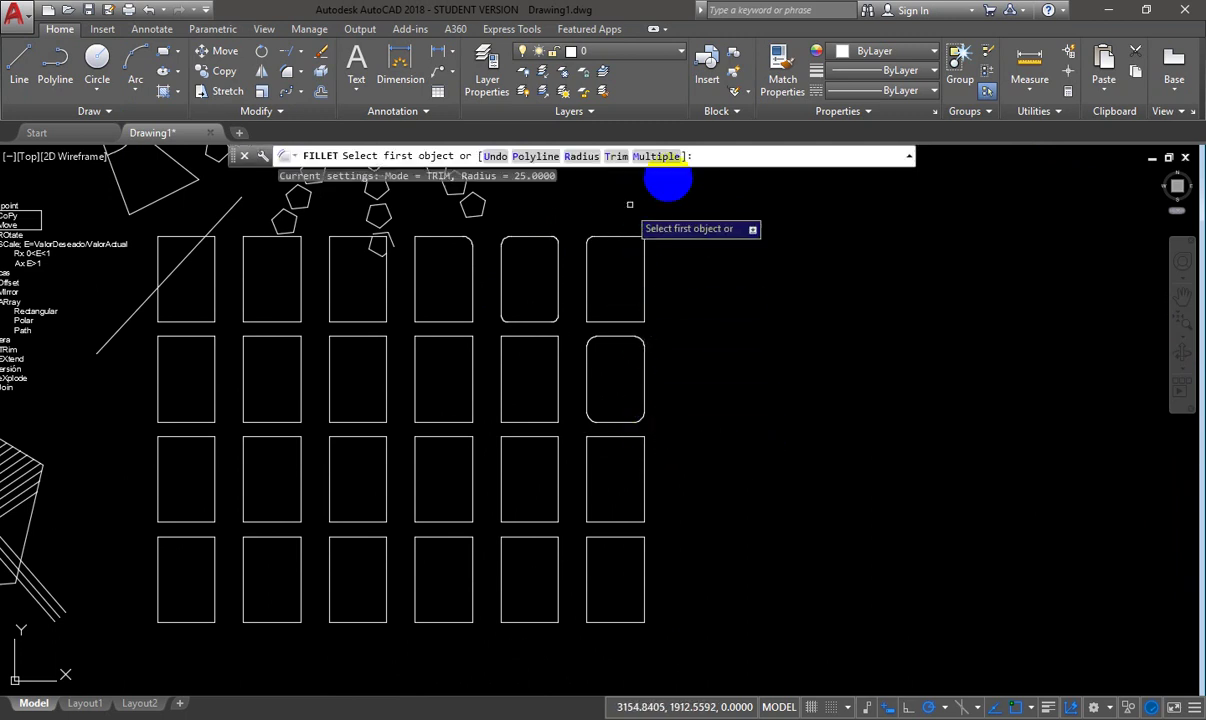
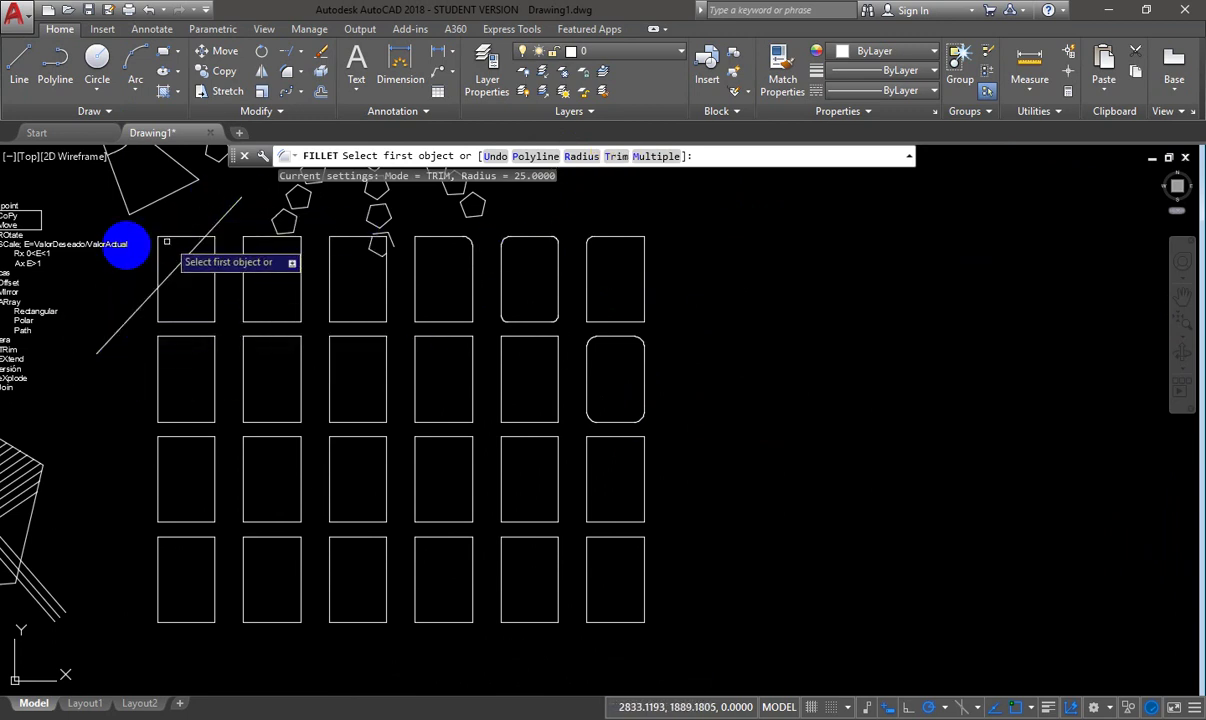
{"action": "left_click", "coordinate": [616, 157]}
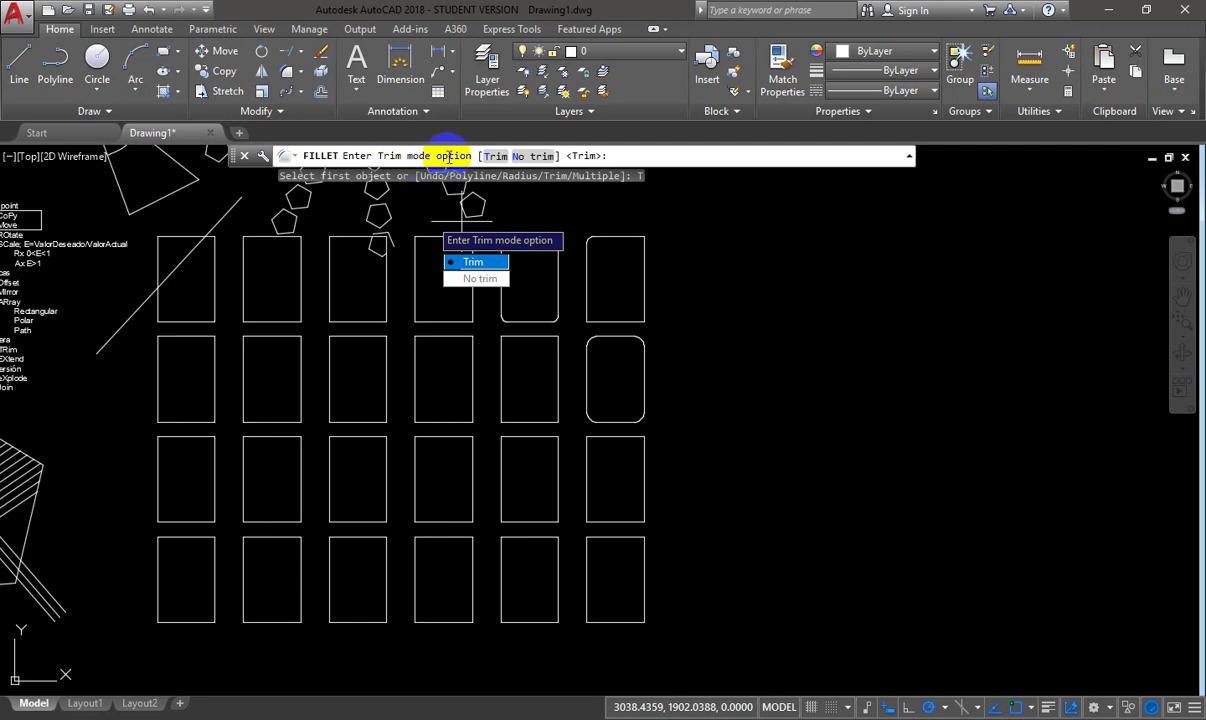
{"action": "left_click", "coordinate": [473, 283]}
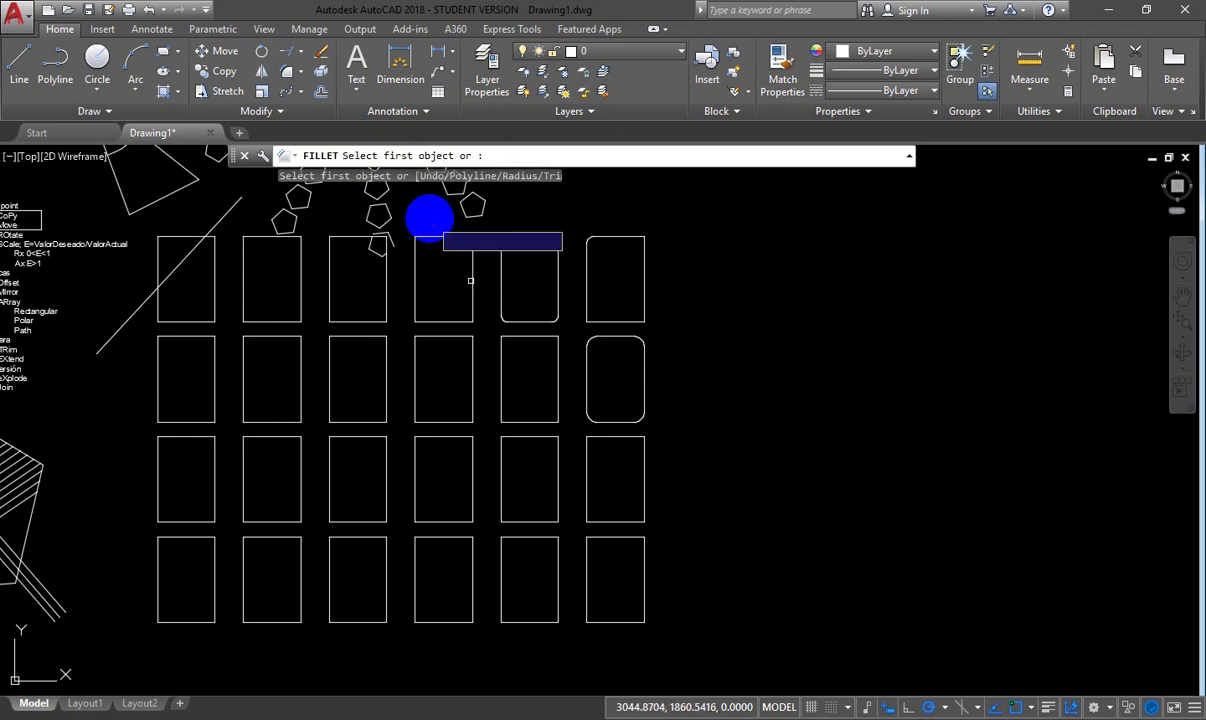
{"action": "scroll", "coordinate": [573, 410], "scroll_direction": "up", "scroll_amount": 2}
{"action": "scroll", "coordinate": [573, 418], "scroll_direction": "up", "scroll_amount": 2}
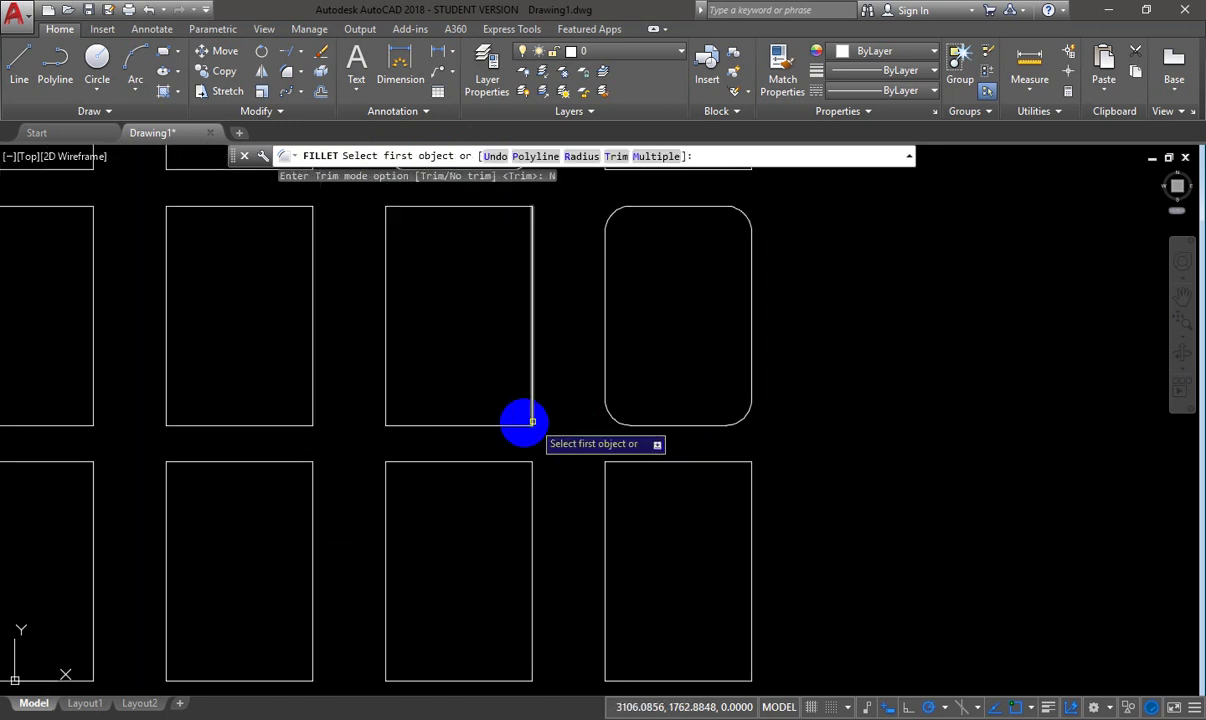
{"action": "left_click", "coordinate": [504, 427]}
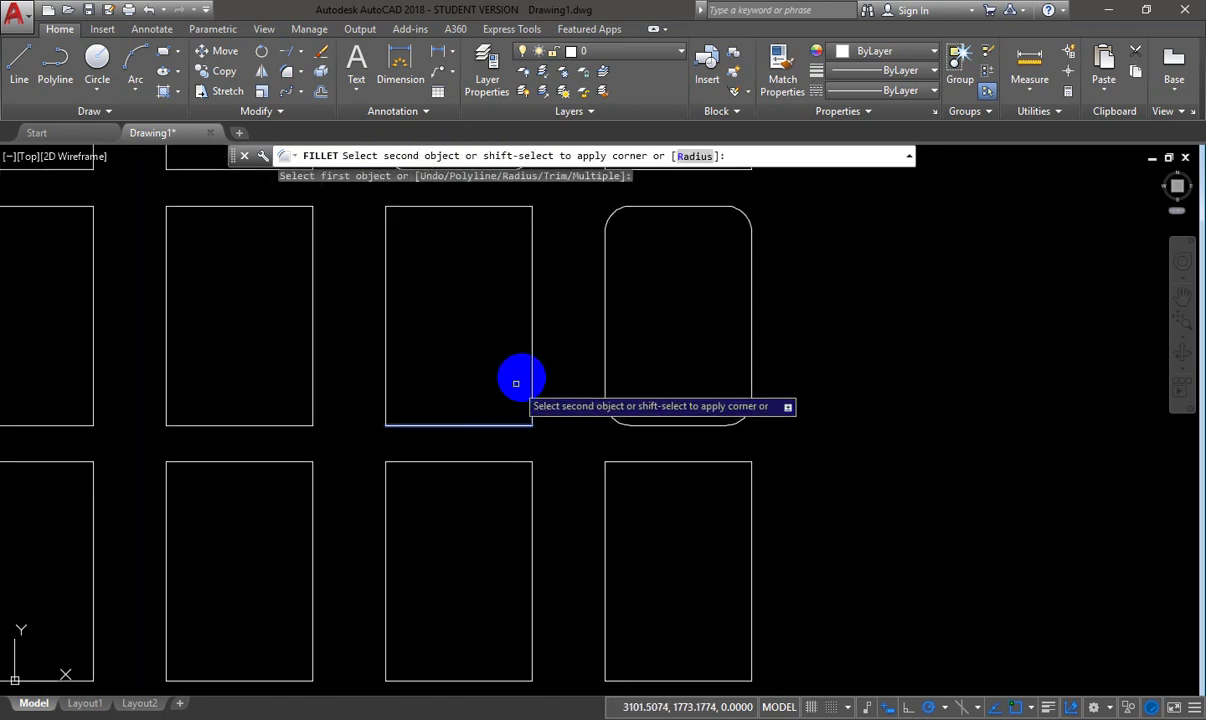
{"action": "left_click", "coordinate": [530, 374]}
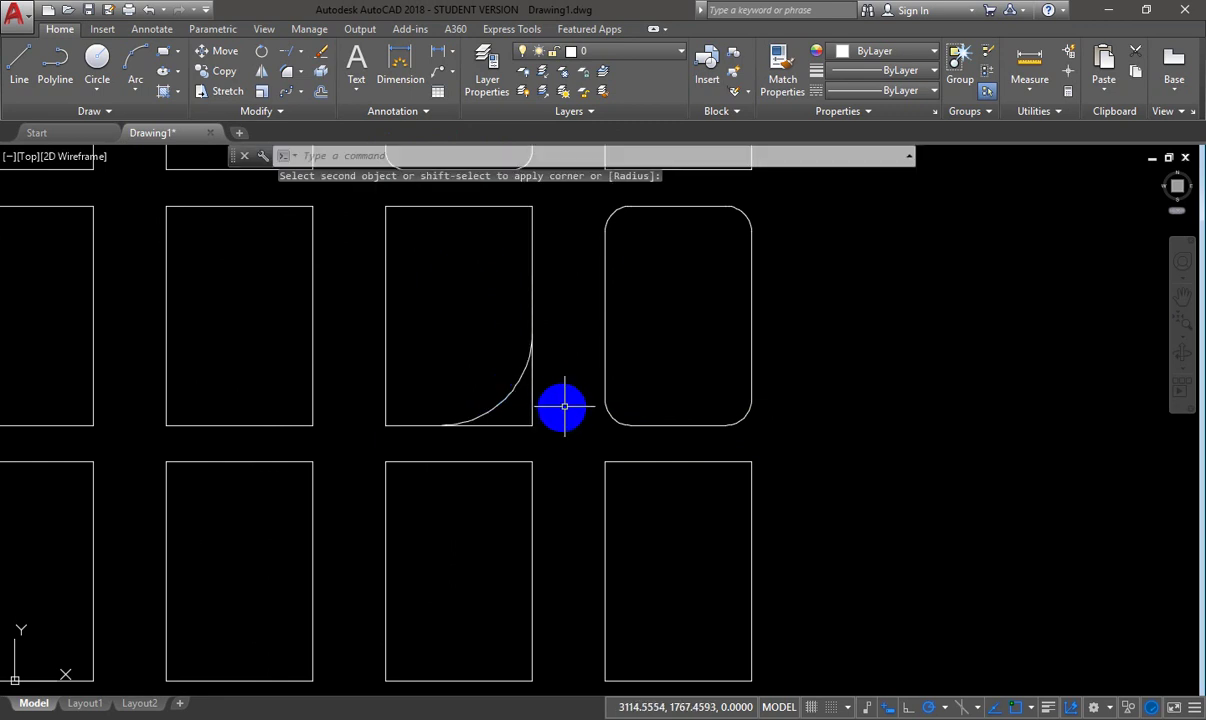
- Select the corner edges and the fillet arc of the fifth column's second rectangle to examine them, and clear the selection
{"action": "left_click", "coordinate": [533, 403]}
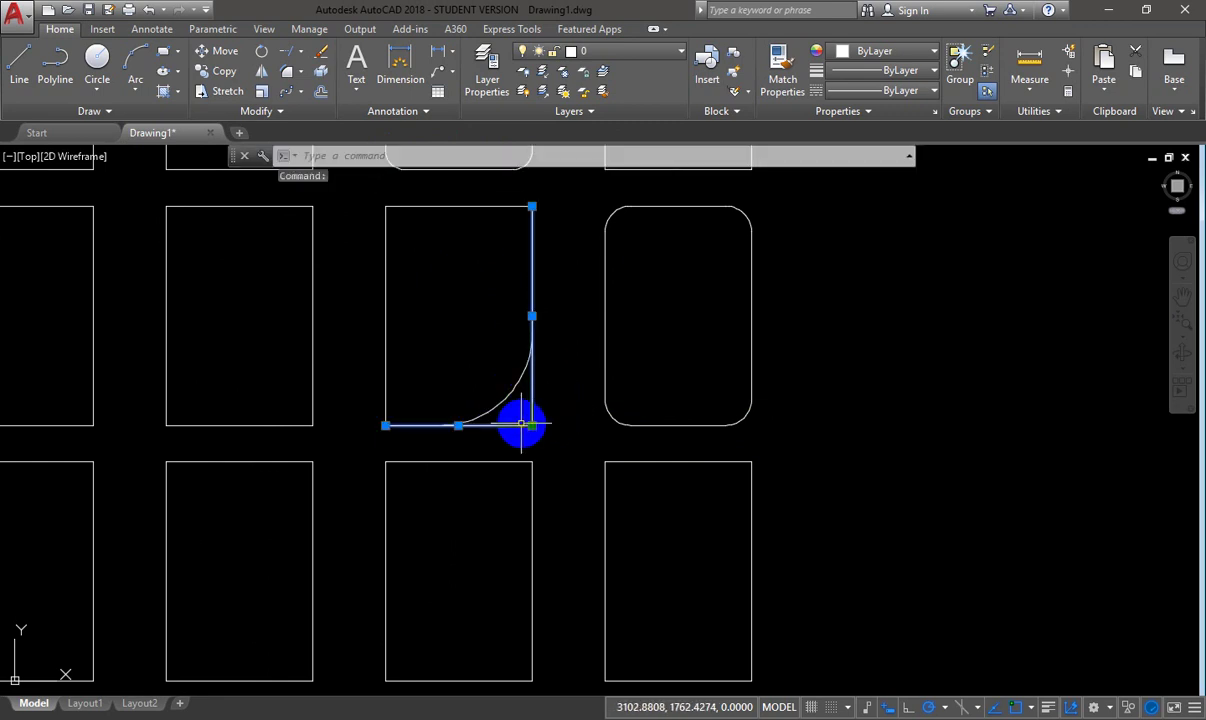
{"action": "key", "text": "Escape"}
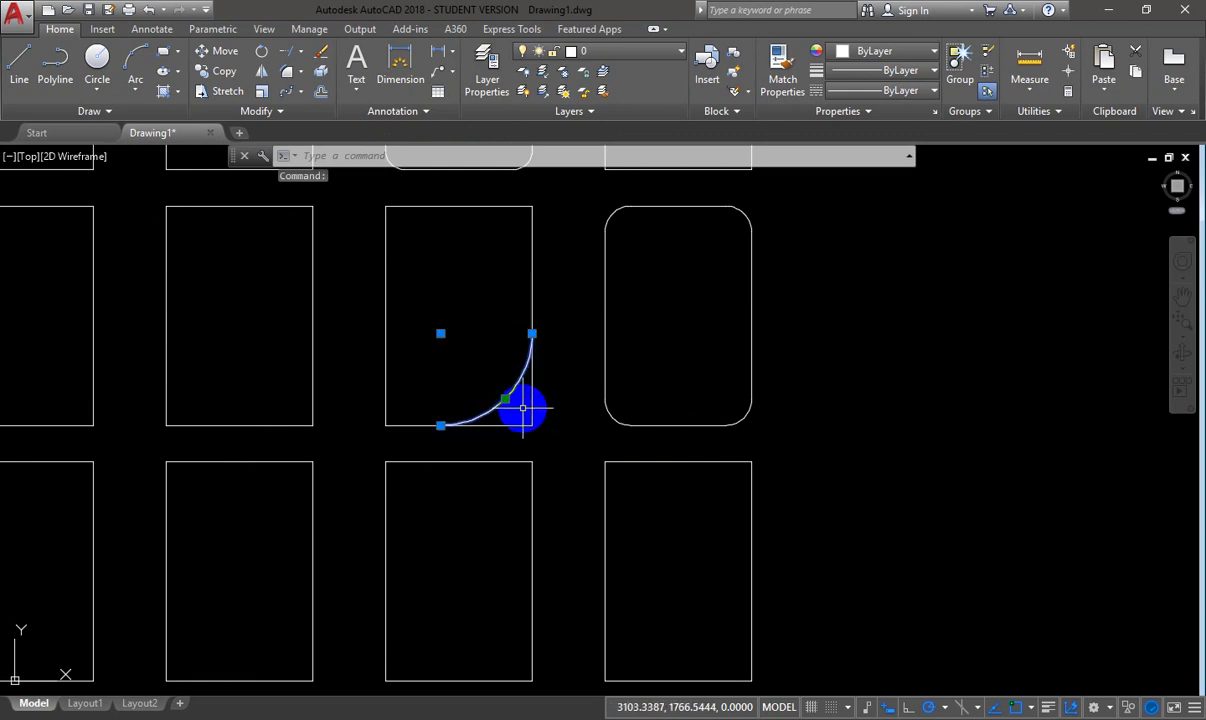
{"action": "scroll", "coordinate": [503, 423], "scroll_direction": "down", "scroll_amount": 4}
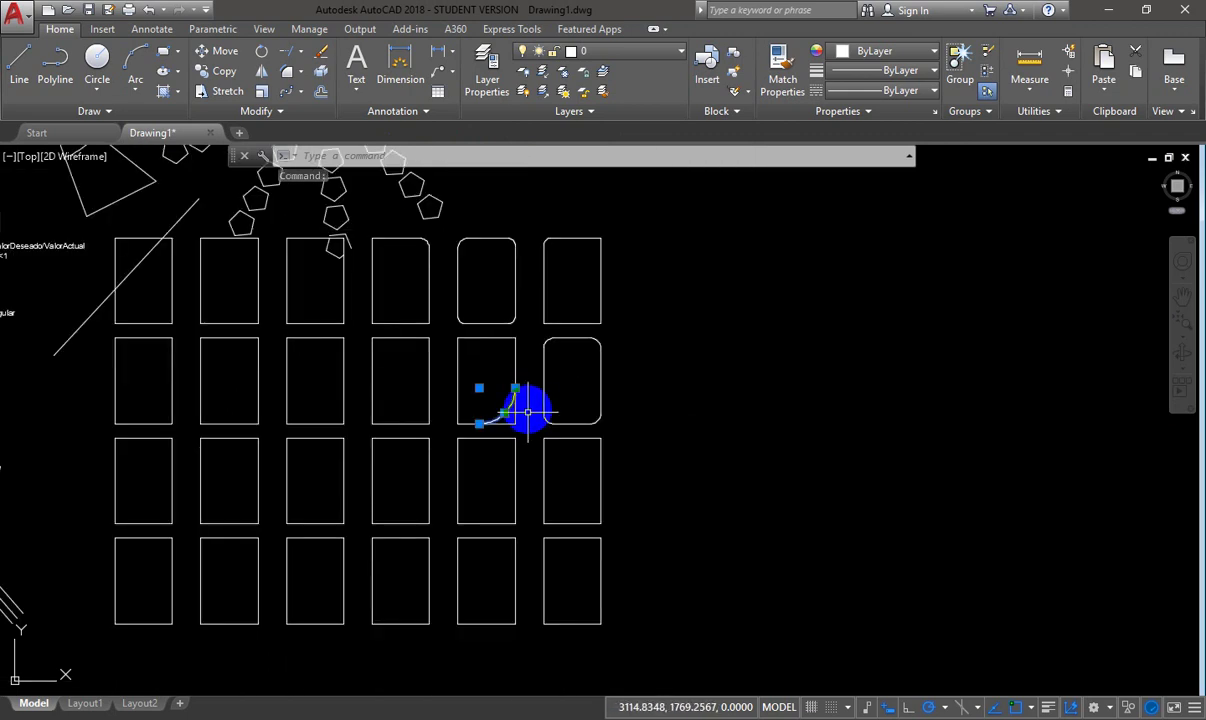
{"action": "key", "text": "Escape"}
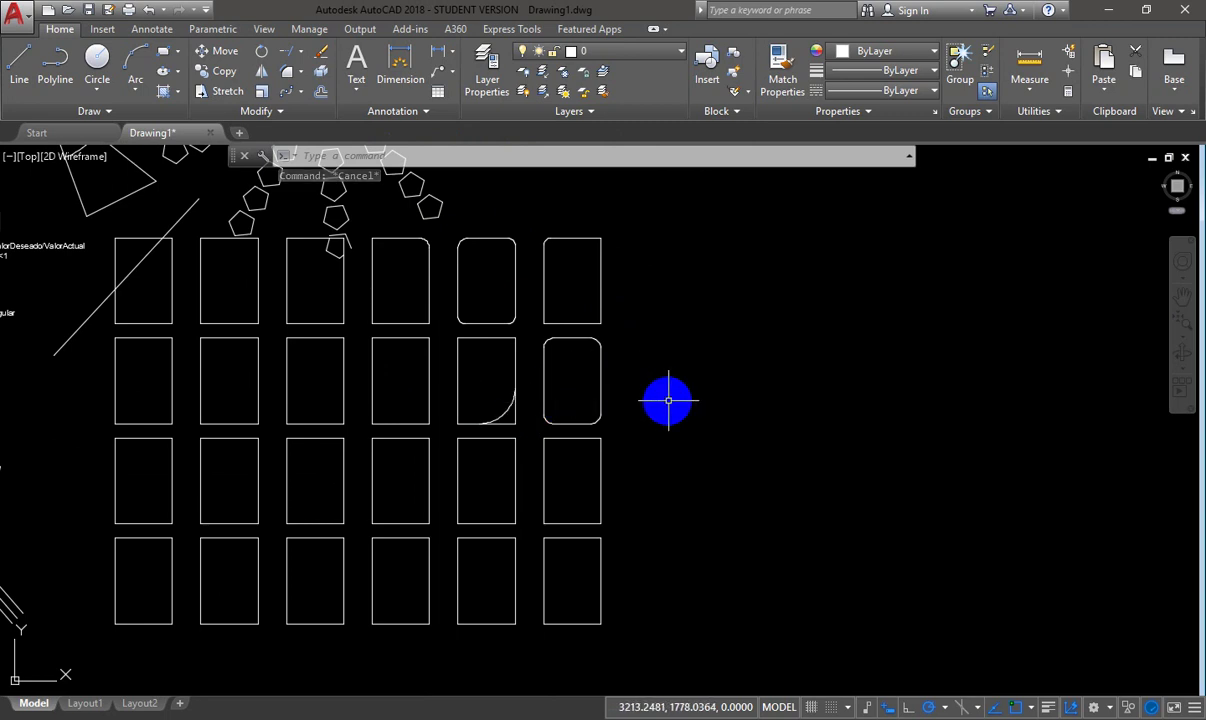
- Fillet the upper-right corner of the last column's third rectangle with a radius of 40, leaving its edges untrimmed
{"action": "type", "text": "f"}
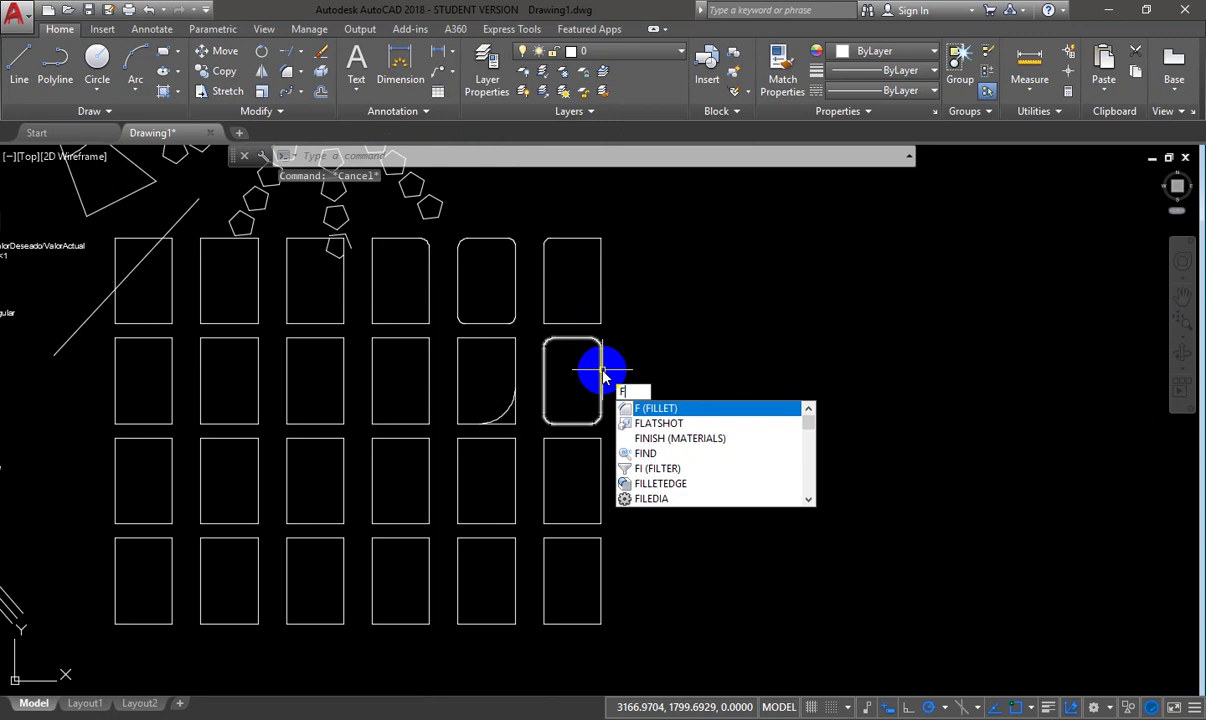
{"action": "key", "text": "Return"}
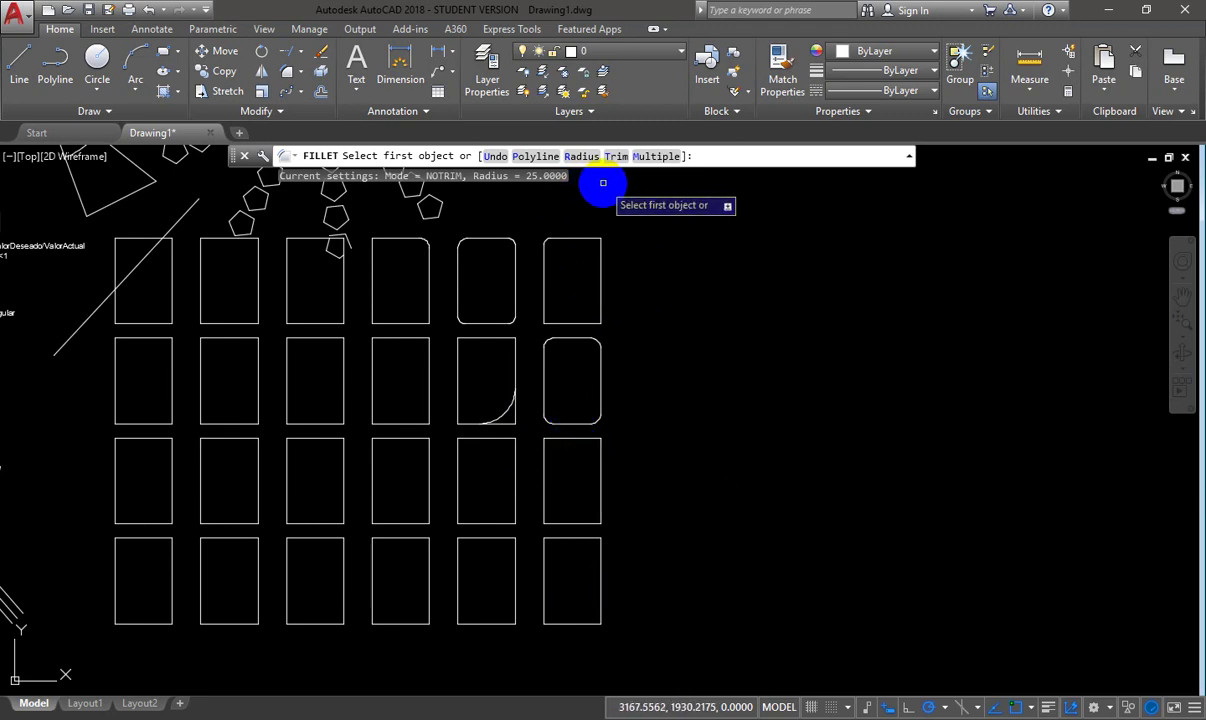
{"action": "left_click", "coordinate": [580, 157]}
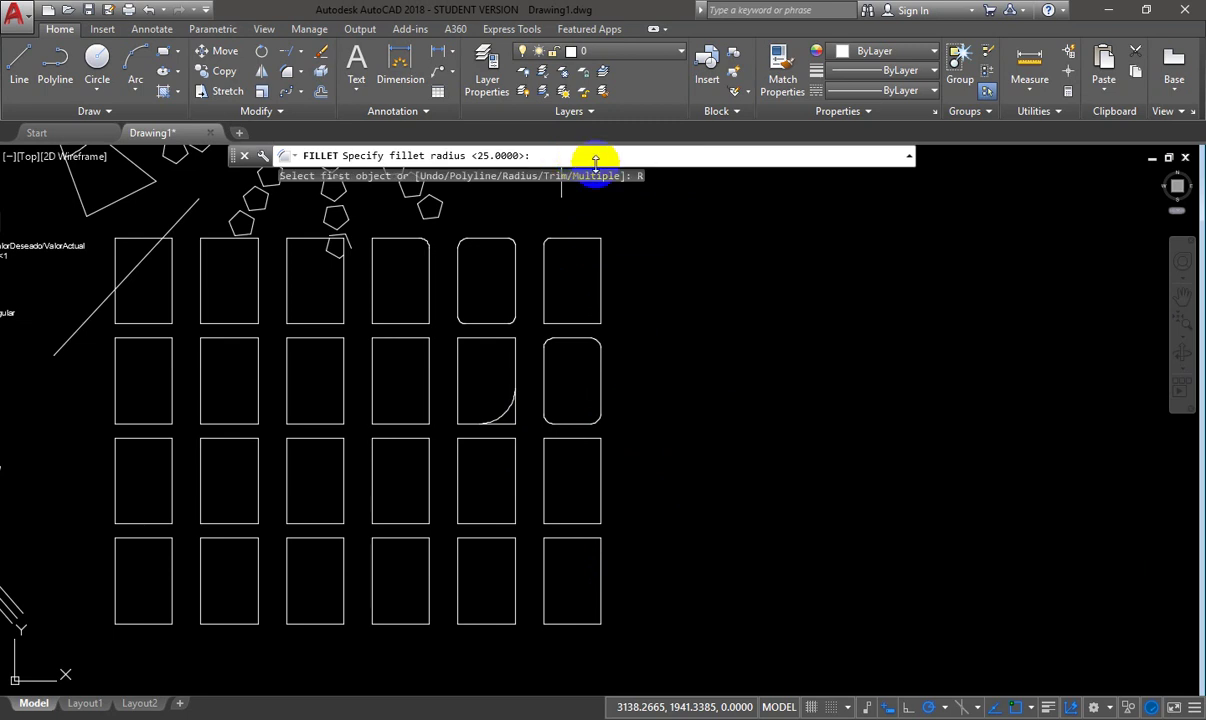
{"action": "key", "text": "Return"}
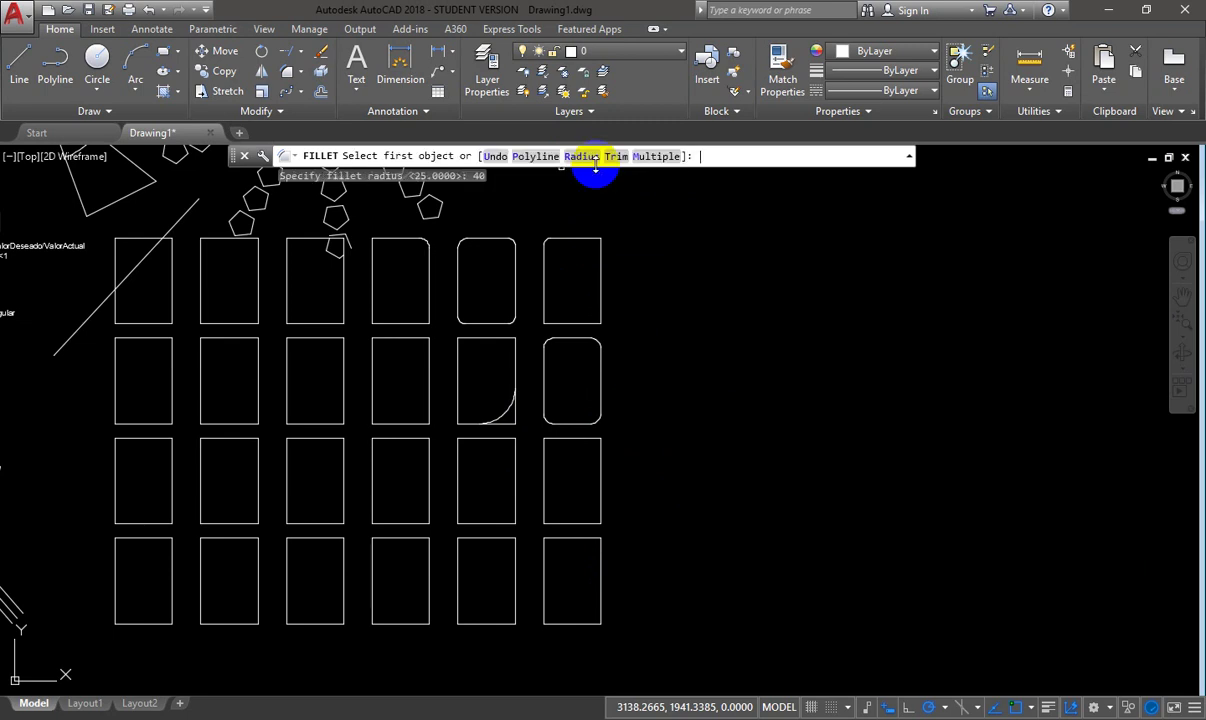
{"action": "left_click", "coordinate": [581, 437]}
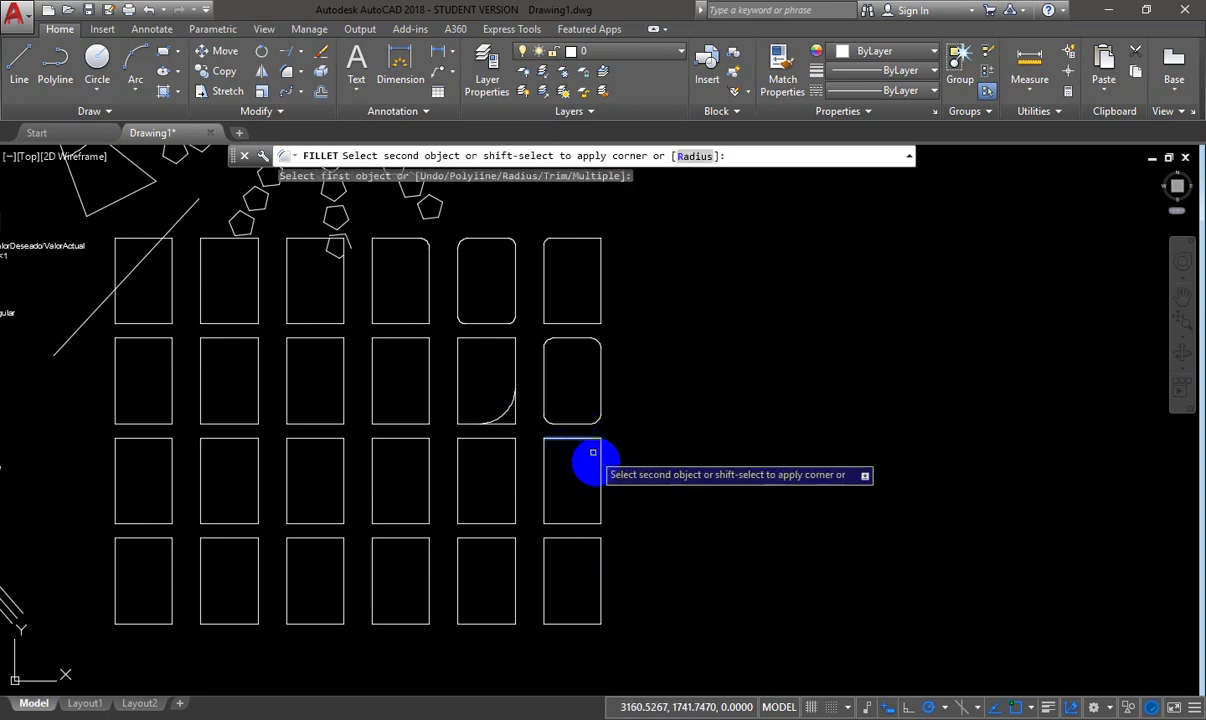
{"action": "left_click", "coordinate": [601, 472]}
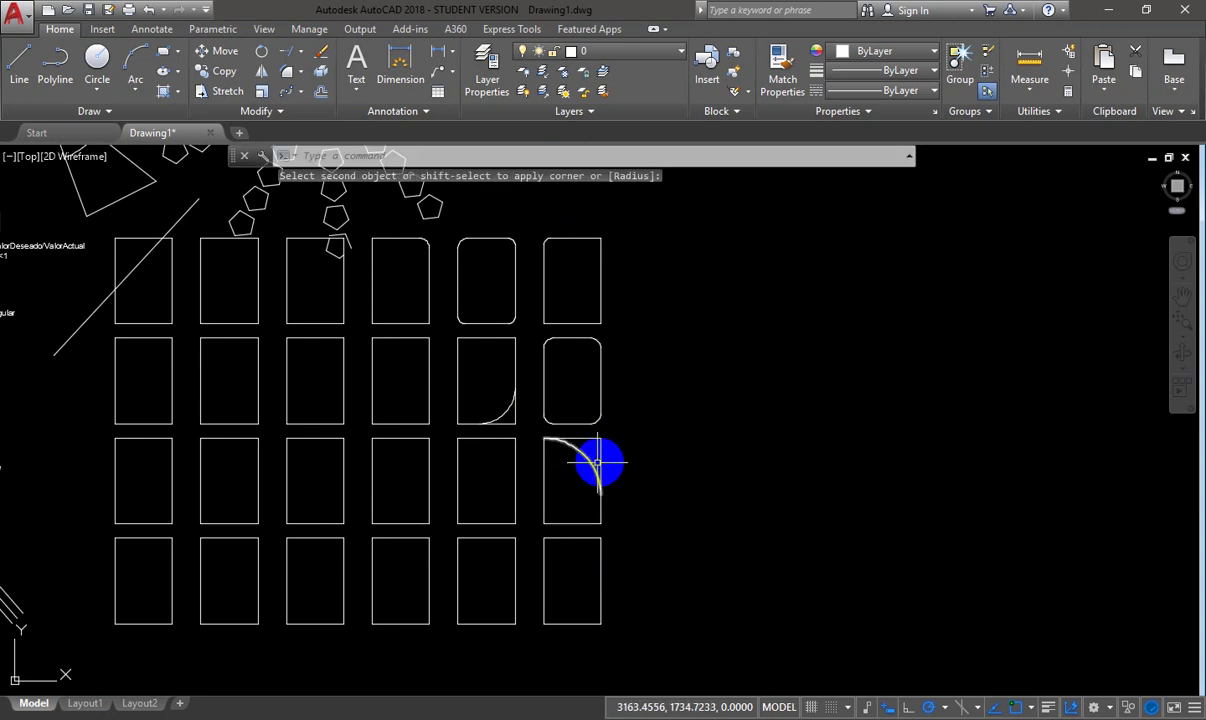
- Fillet the upper-right corner of the last column's bottom rectangle untrimmed with radius 40.5, and inspect the arc's end at the upper-left corner
{"action": "key", "text": "Up"}
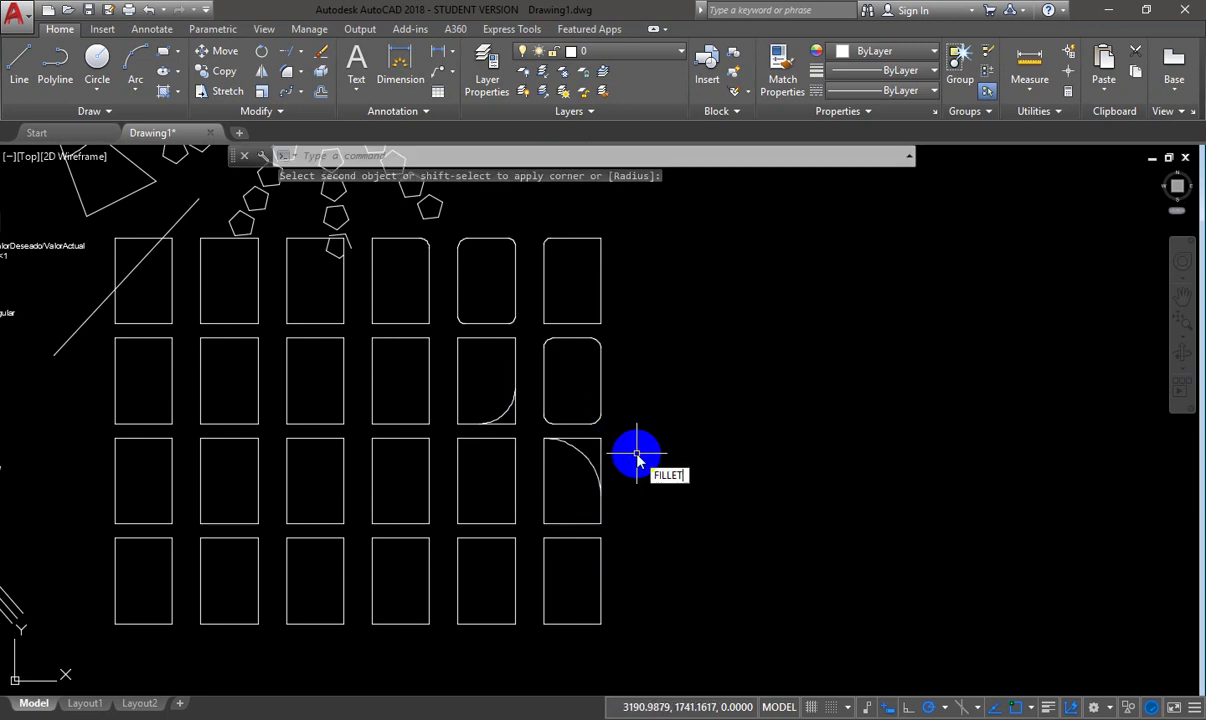
{"action": "key", "text": "Return"}
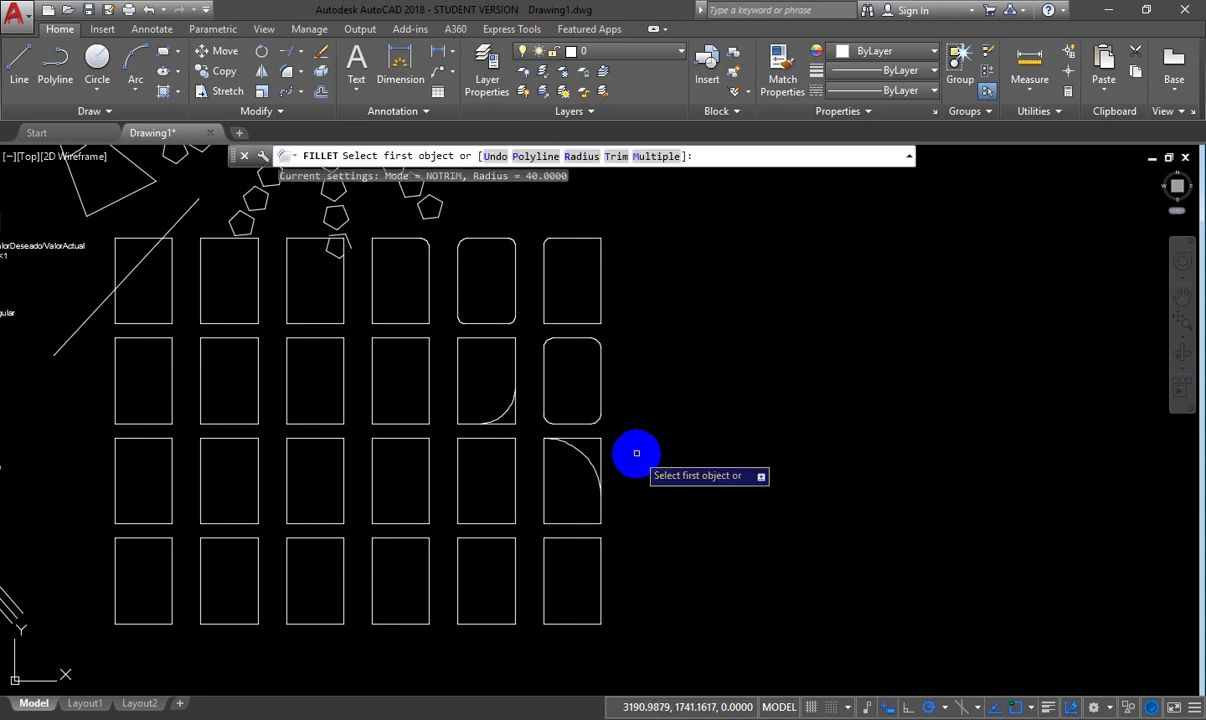
{"action": "left_click", "coordinate": [581, 156]}
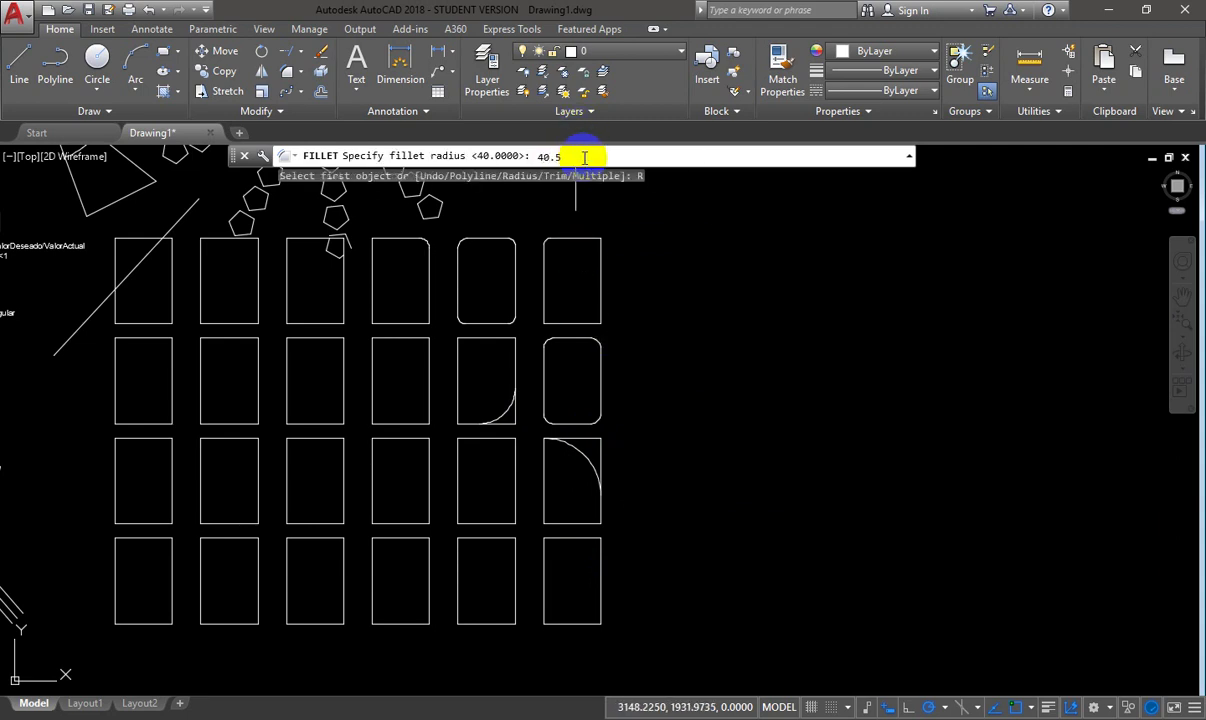
{"action": "type", "text": "40.5"}
{"action": "key", "text": "Return"}
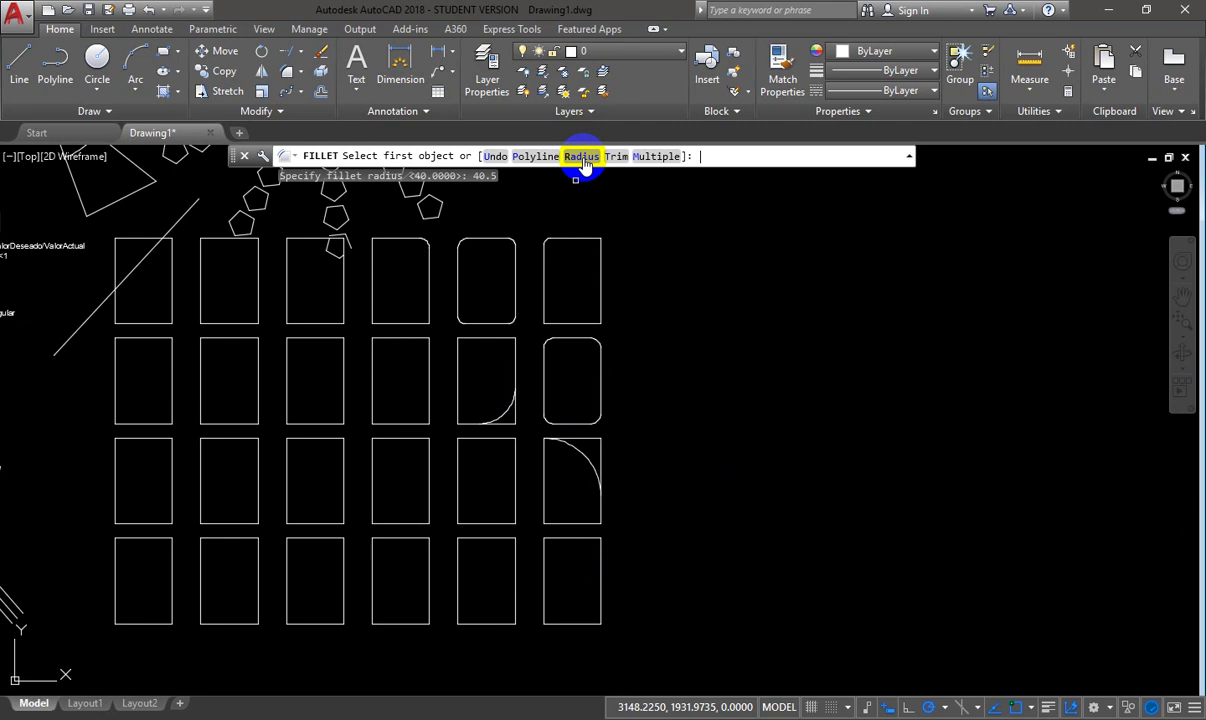
{"action": "left_click", "coordinate": [595, 555]}
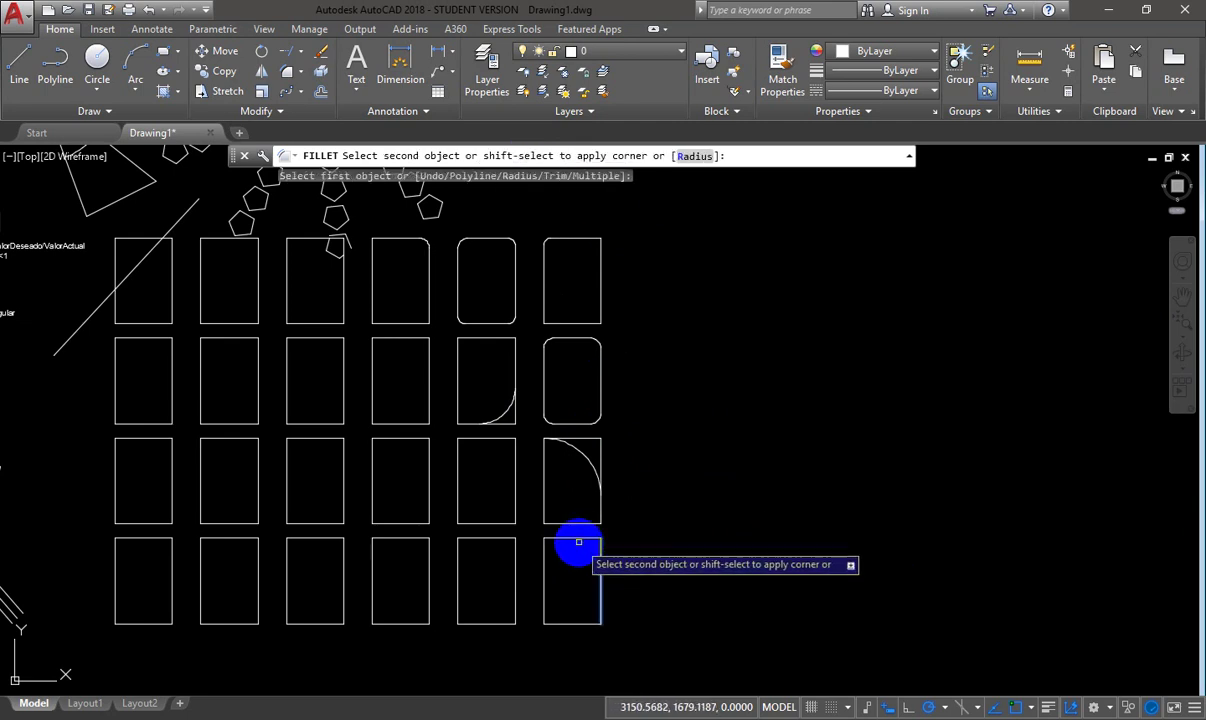
{"action": "left_click", "coordinate": [575, 538]}
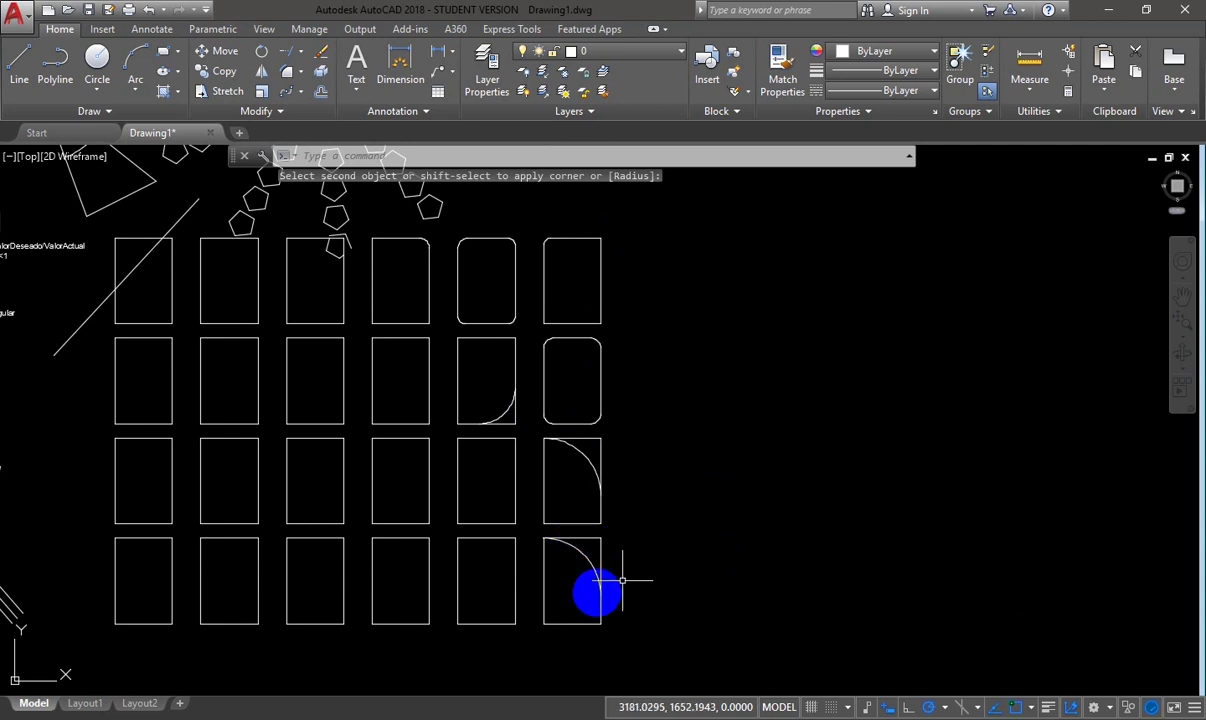
{"action": "scroll", "coordinate": [590, 565], "scroll_direction": "up", "scroll_amount": 6}
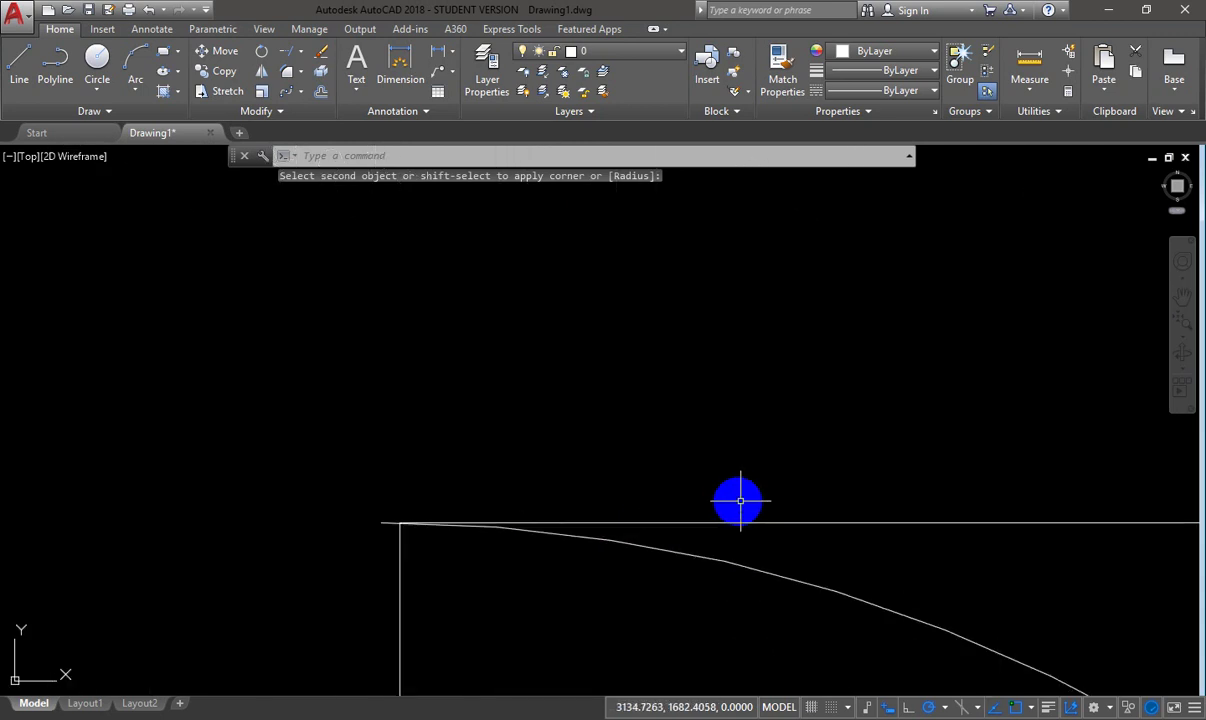
{"action": "scroll", "coordinate": [740, 500], "scroll_direction": "down", "scroll_amount": 6}
{"action": "scroll", "coordinate": [724, 512], "scroll_direction": "up", "scroll_amount": 6}
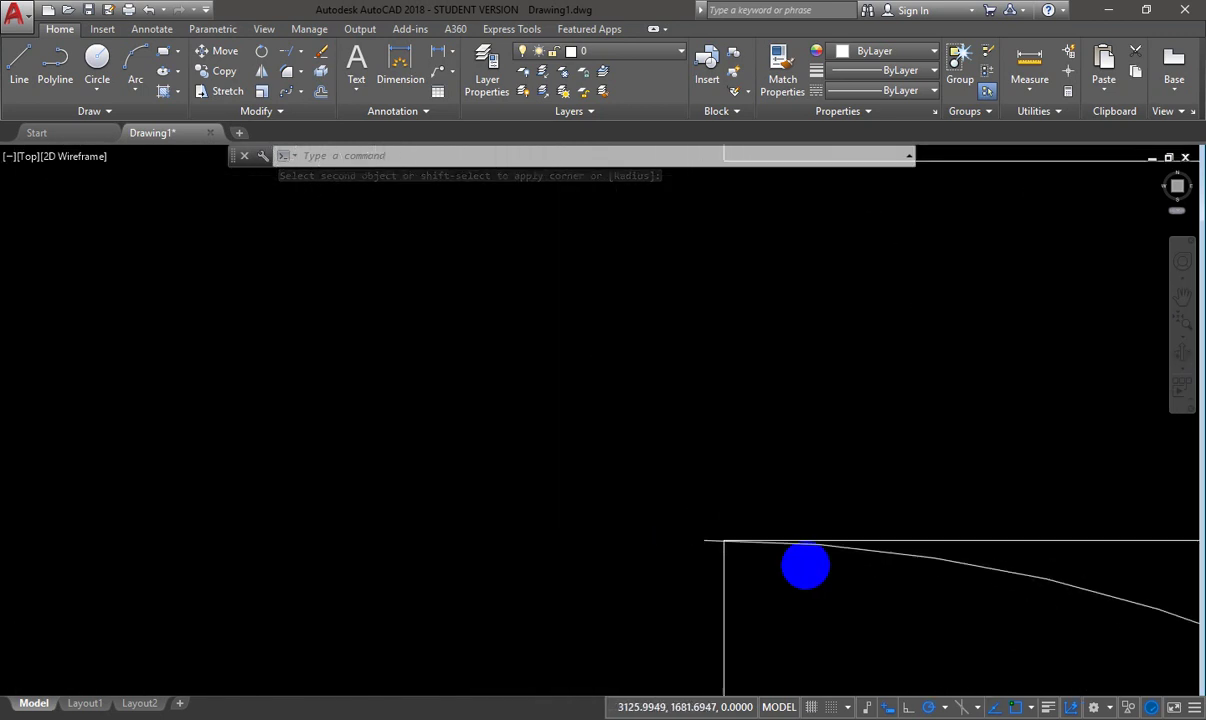
{"action": "scroll", "coordinate": [805, 566], "scroll_direction": "down", "scroll_amount": 5}
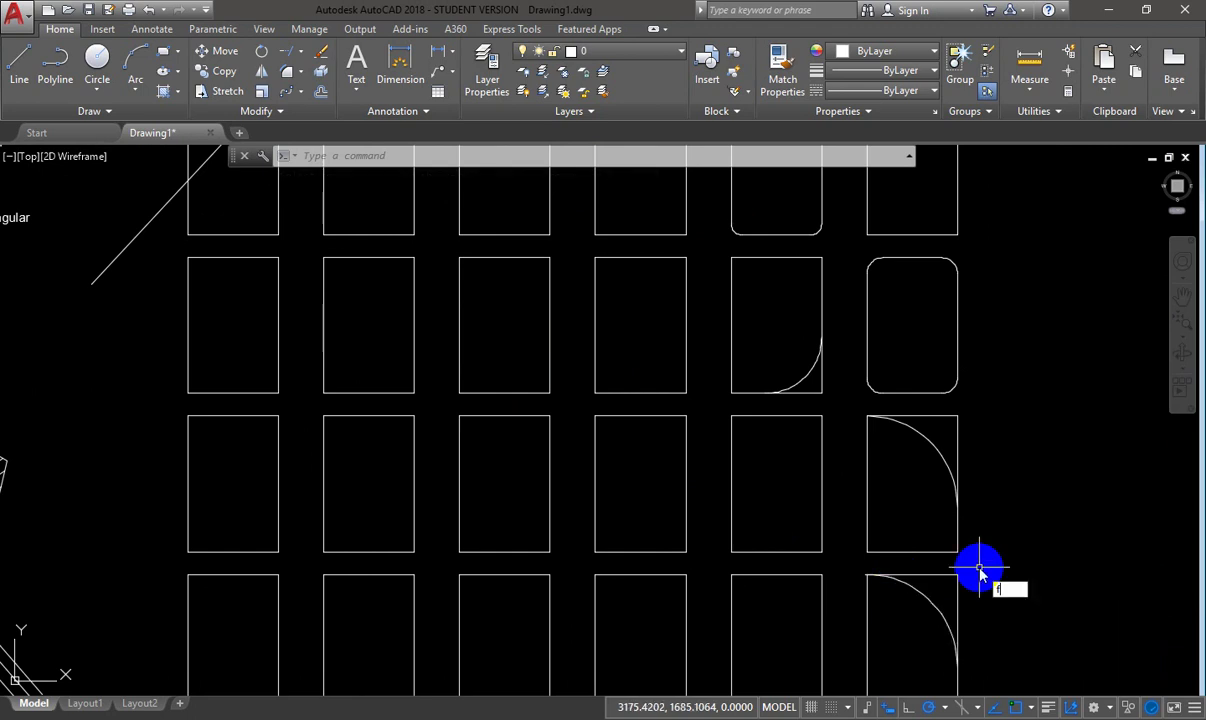
- Switch Fillet to Trim mode and try to round the upper-right corner of the fifth column's bottom rectangle with radius 40.5
{"action": "key", "text": "Return"}
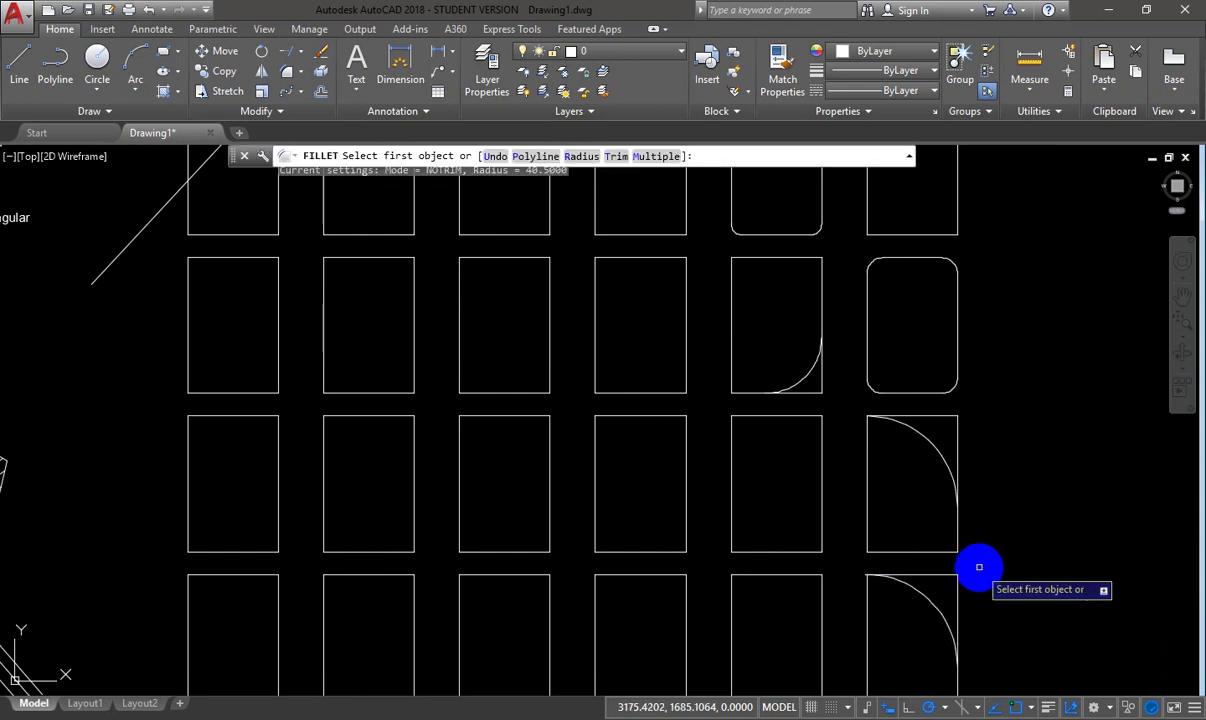
{"action": "left_click", "coordinate": [619, 165]}
{"action": "left_click", "coordinate": [558, 237]}
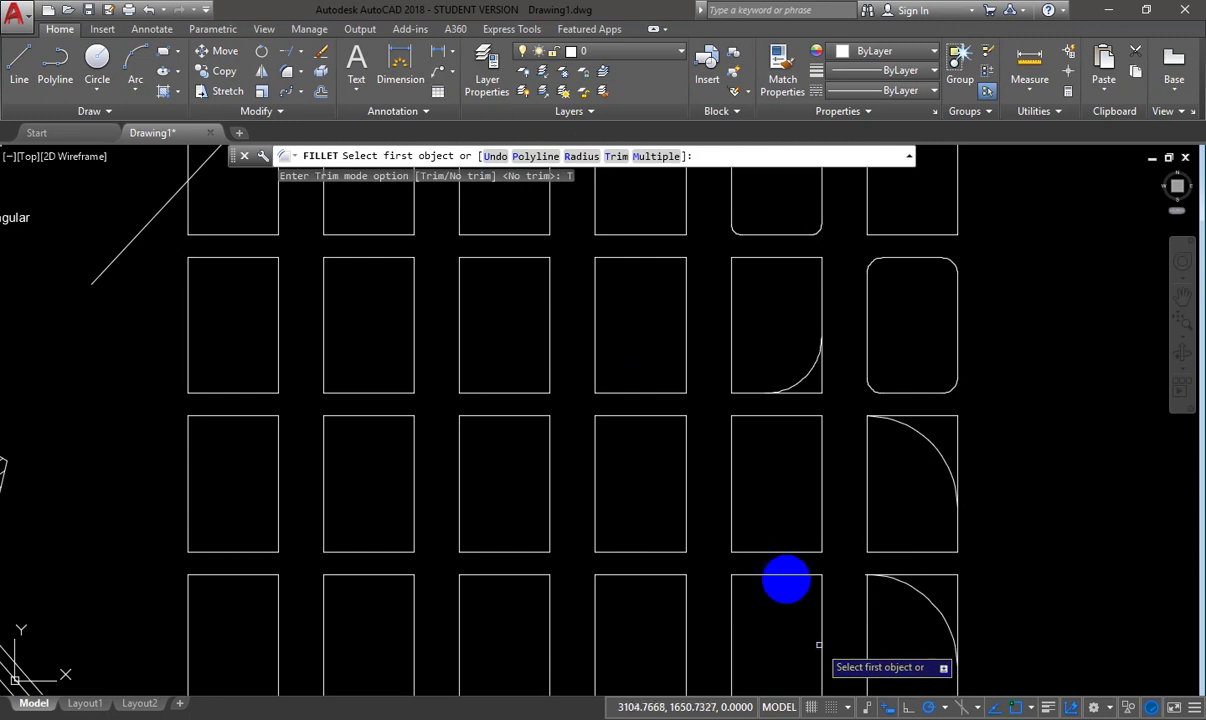
{"action": "left_click", "coordinate": [795, 575]}
{"action": "left_click", "coordinate": [821, 600]}
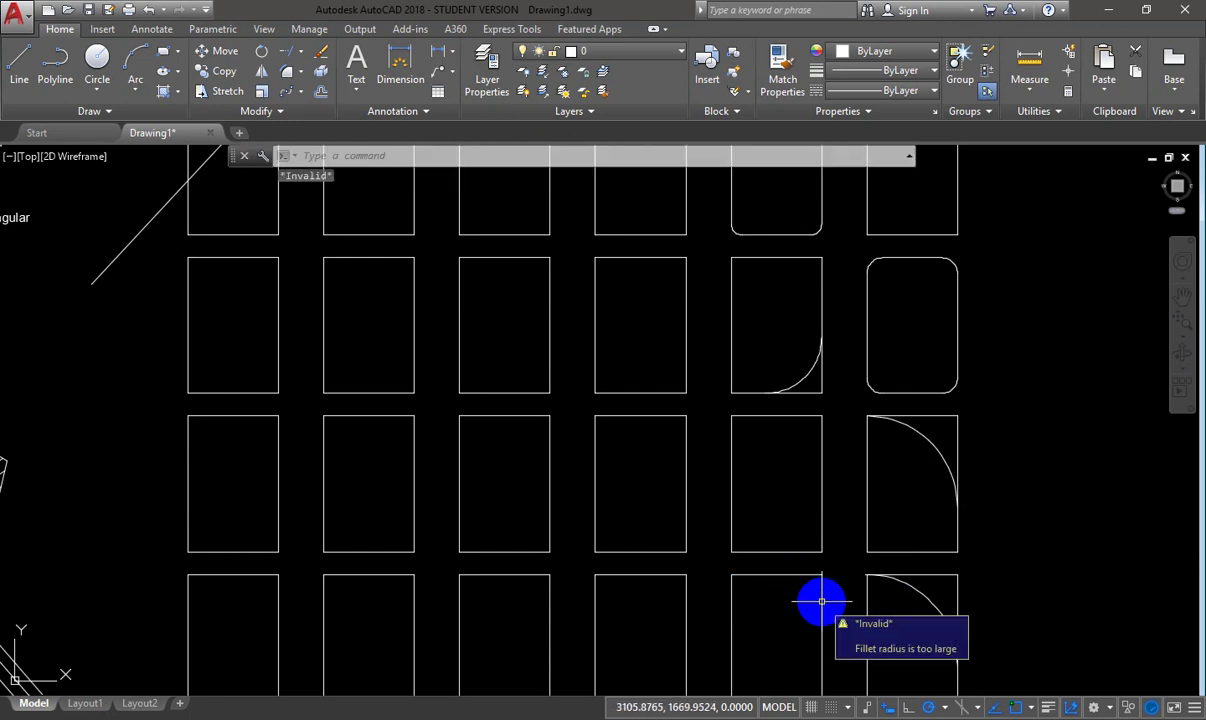
- Retry the 40.5 radius fillet on the fifth column's bottom rectangle, picking its right edge before its top edge
{"action": "middle_click_drag", "start_coordinate": [821, 600], "coordinate": [788, 344]}
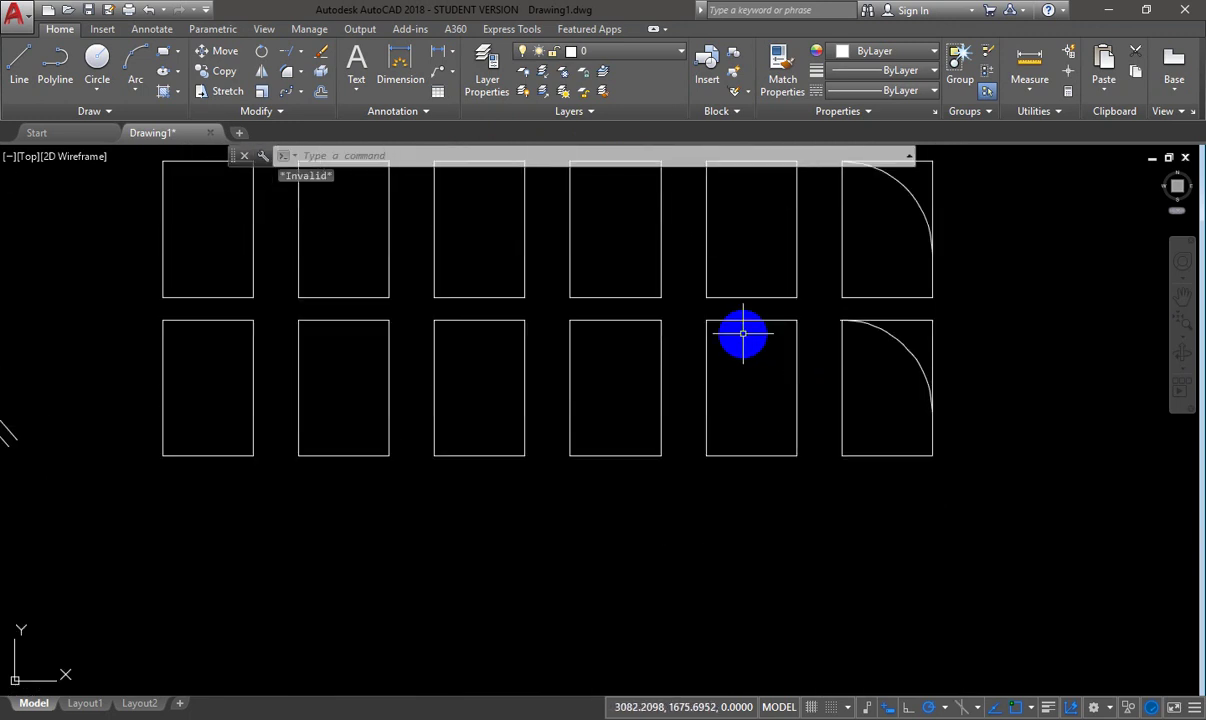
{"action": "key", "text": "Return"}
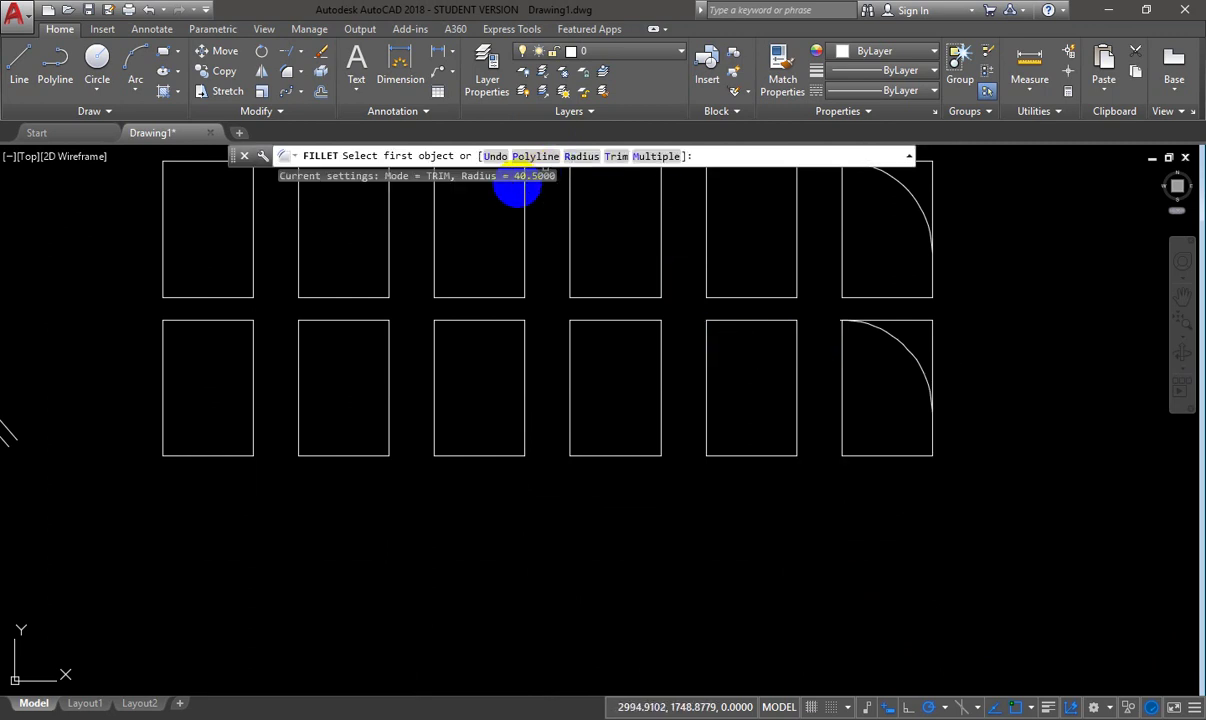
{"action": "left_click", "coordinate": [796, 352]}
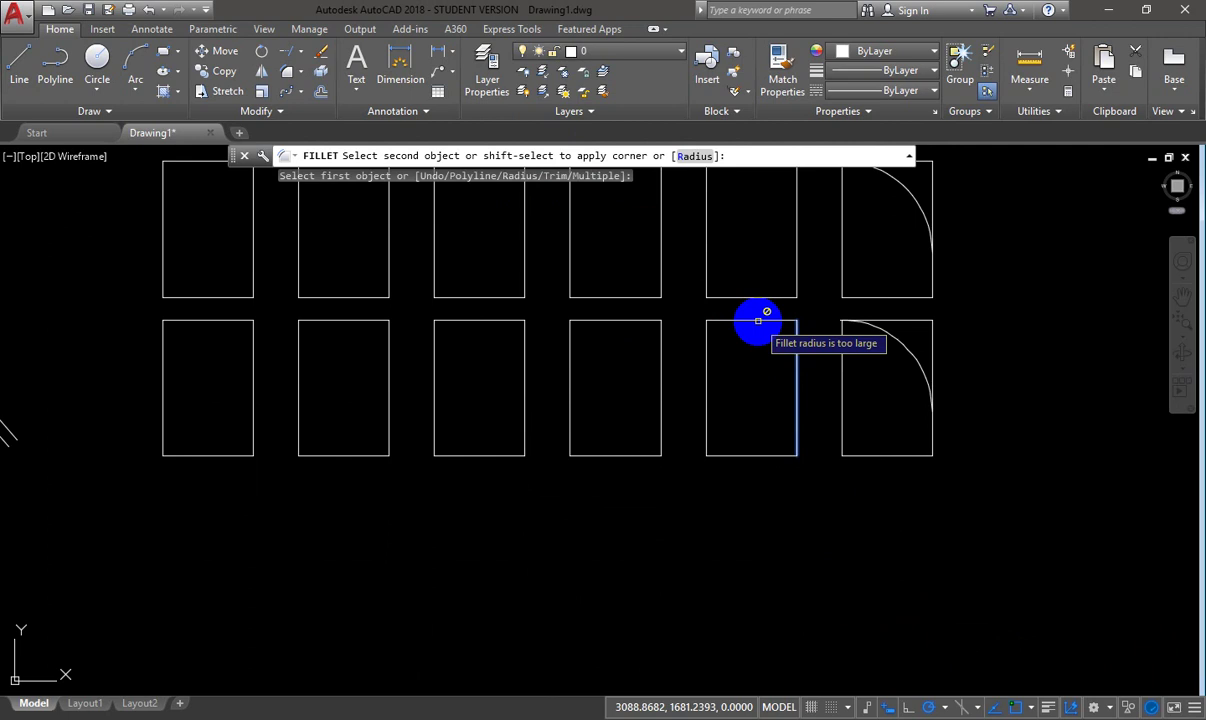
{"action": "left_click", "coordinate": [758, 320]}
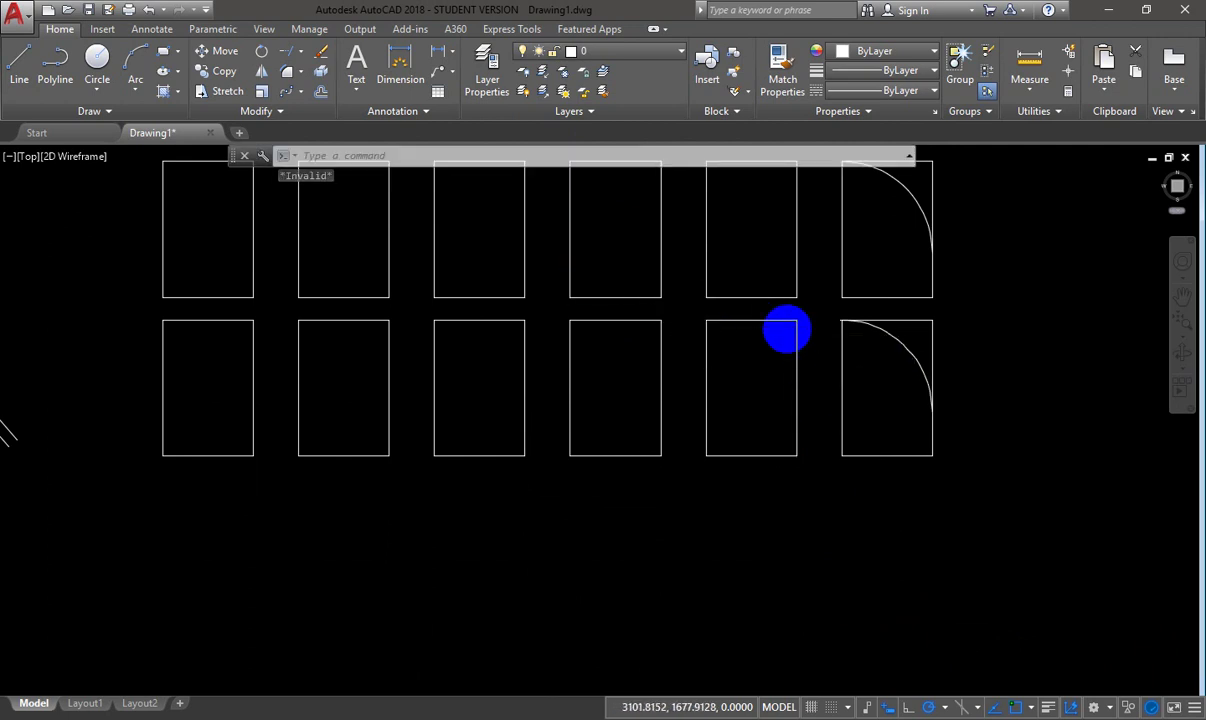
{"action": "scroll", "coordinate": [787, 329], "scroll_direction": "down", "scroll_amount": 2}
{"action": "mouse_move", "coordinate": [776, 344]}
{"action": "middle_mouse_down"}
{"action": "mouse_move", "coordinate": [721, 474]}
{"action": "mouse_move", "coordinate": [678, 530]}
{"action": "middle_mouse_up"}
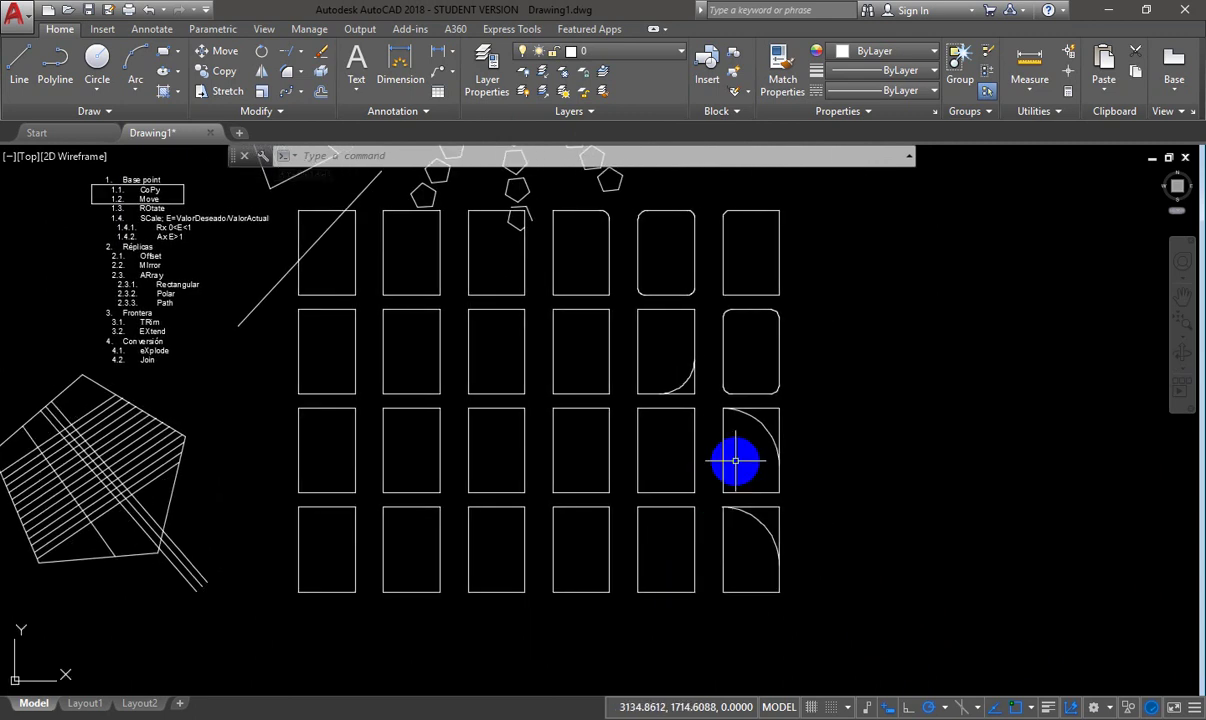
{"action": "scroll", "coordinate": [710, 413], "scroll_direction": "up", "scroll_amount": 2}
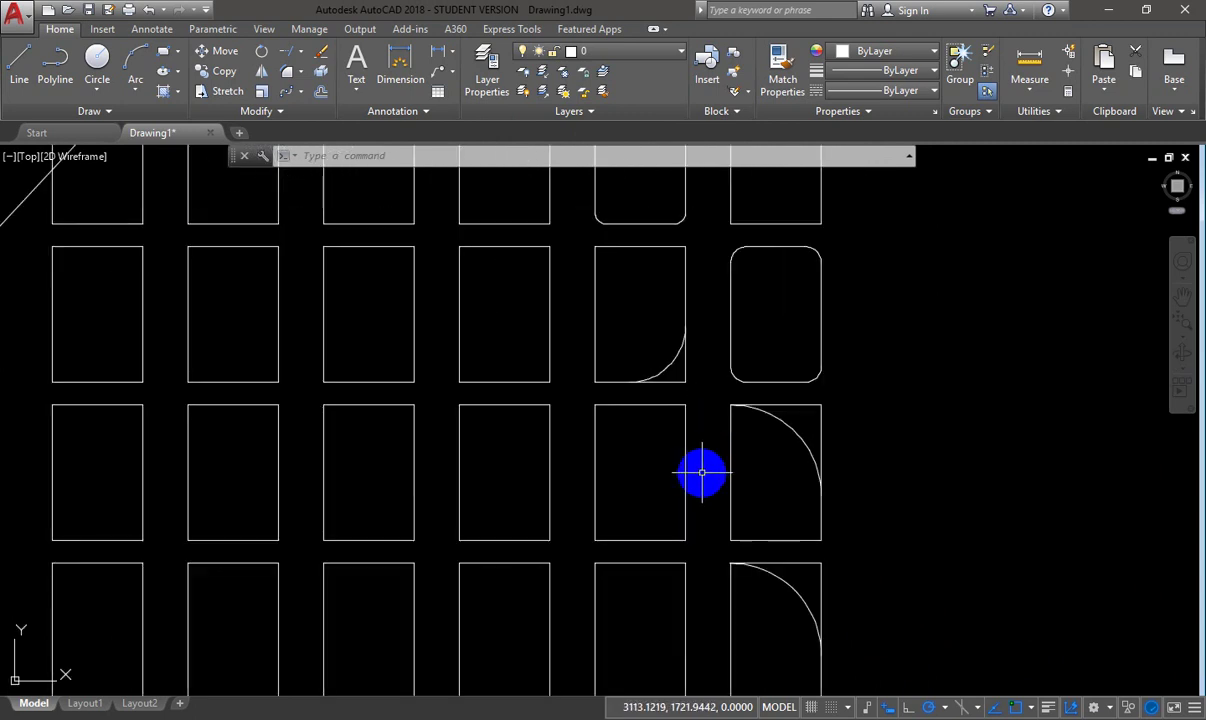
{"action": "type", "text": "f"}
{"action": "key", "text": "Return"}
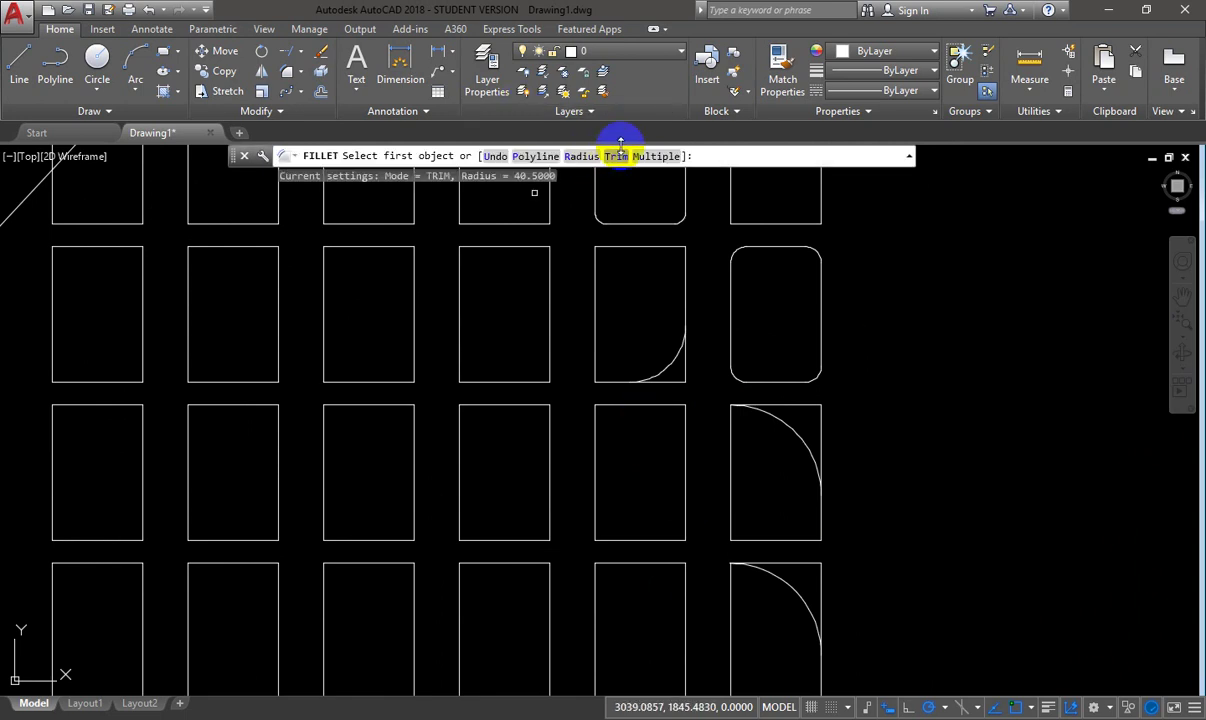
{"action": "key", "text": "Escape"}
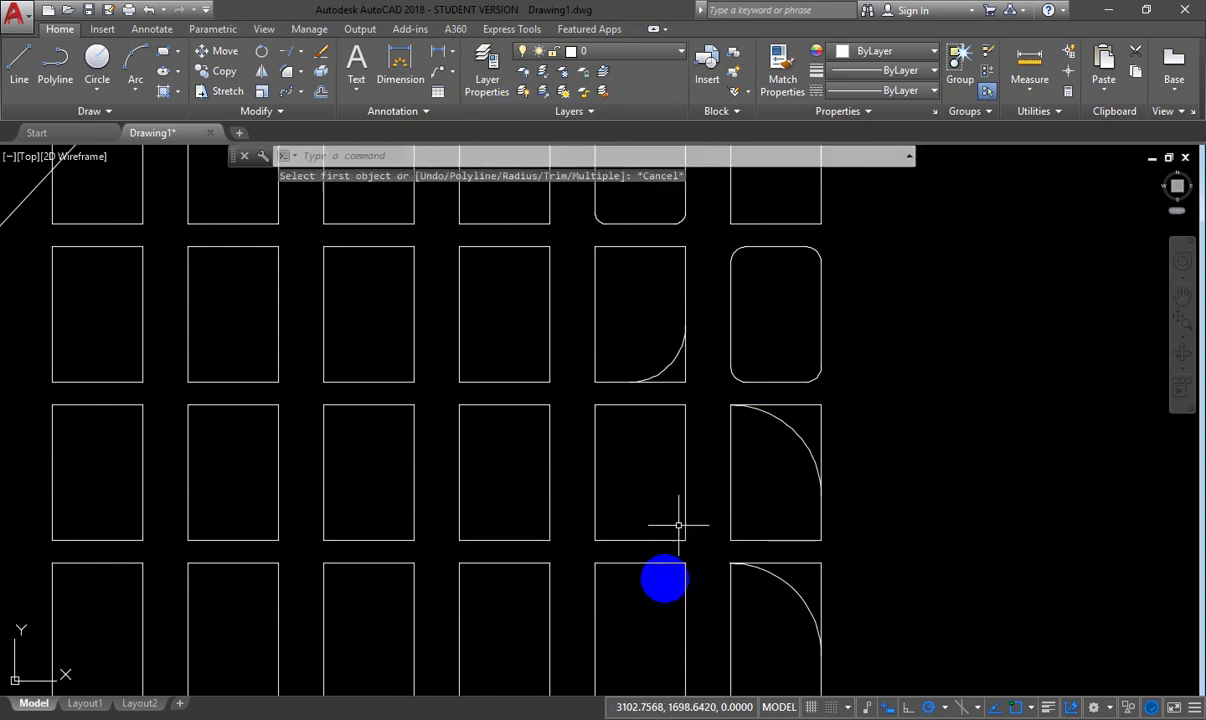
- Try a circle of radius 40 tangent to the right and top edges of the fifth column's bottom rectangle, and undo it
{"action": "scroll", "coordinate": [655, 570], "scroll_direction": "down", "scroll_amount": 4}
{"action": "middle_click_drag", "start_coordinate": [651, 566], "coordinate": [676, 464]}
{"action": "scroll", "coordinate": [676, 464], "scroll_direction": "up", "scroll_amount": 4}
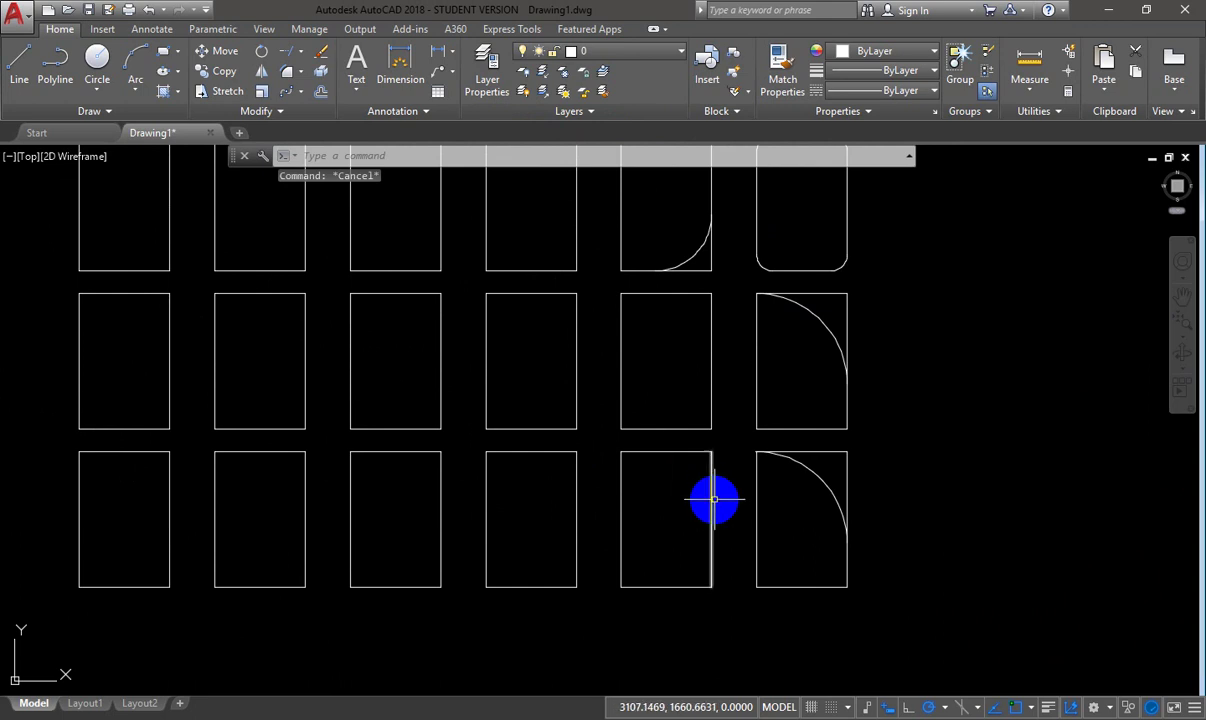
{"action": "key", "text": "Return"}
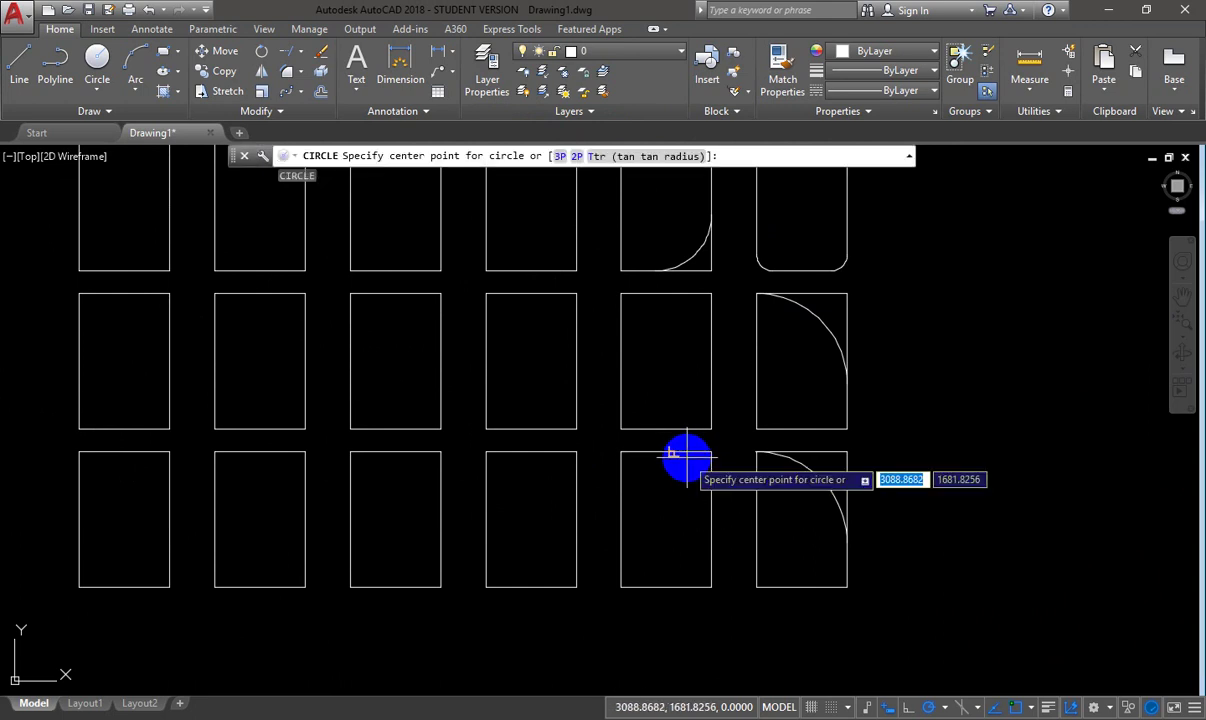
{"action": "type", "text": "t"}
{"action": "key", "text": "Return"}
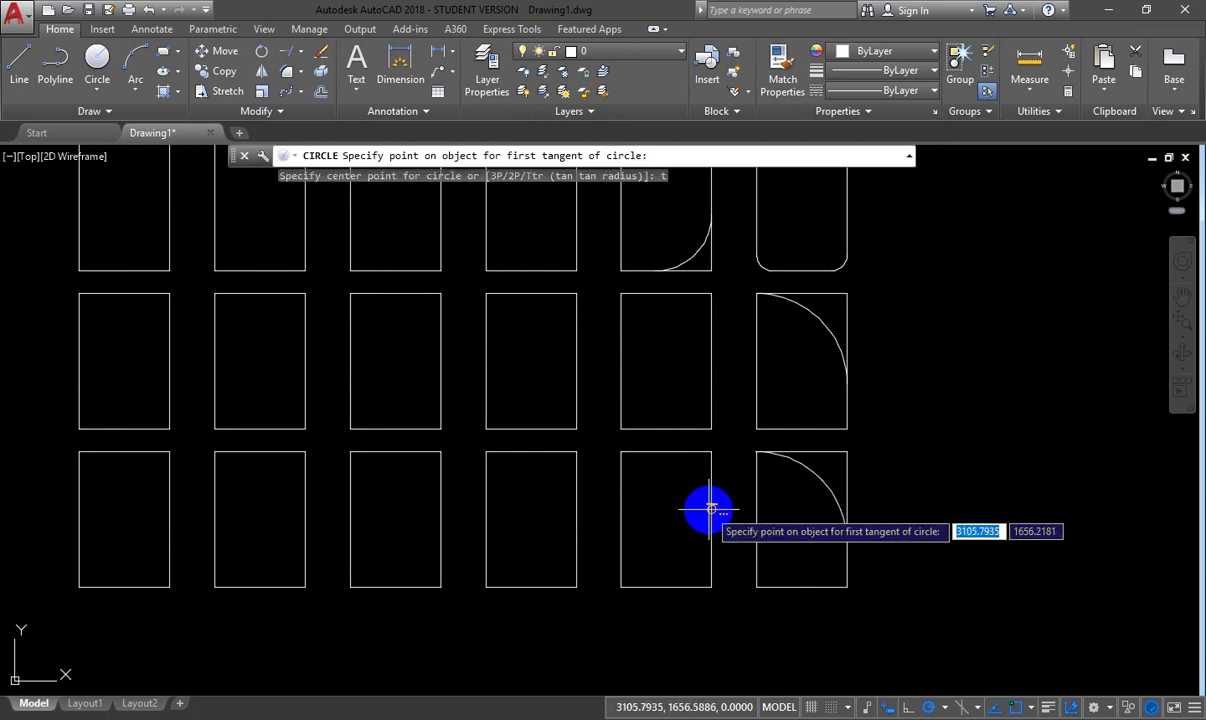
{"action": "left_click", "coordinate": [675, 473]}
{"action": "left_click", "coordinate": [663, 453]}
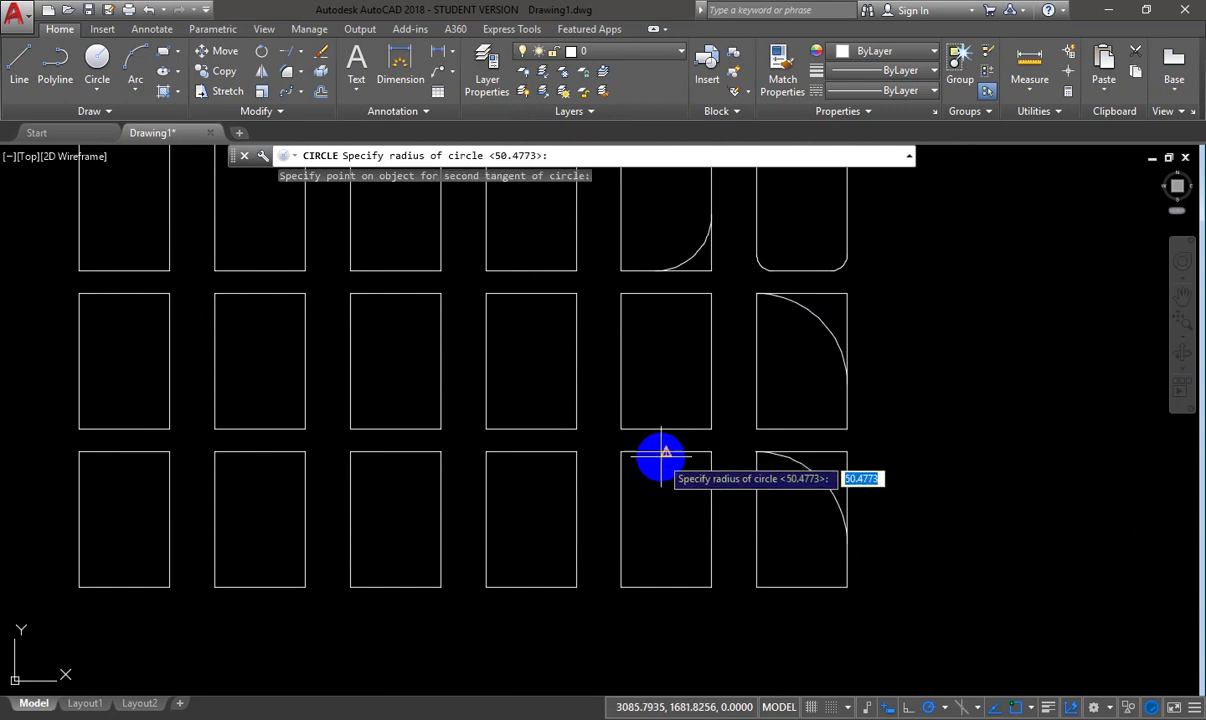
{"action": "key", "text": "Return"}
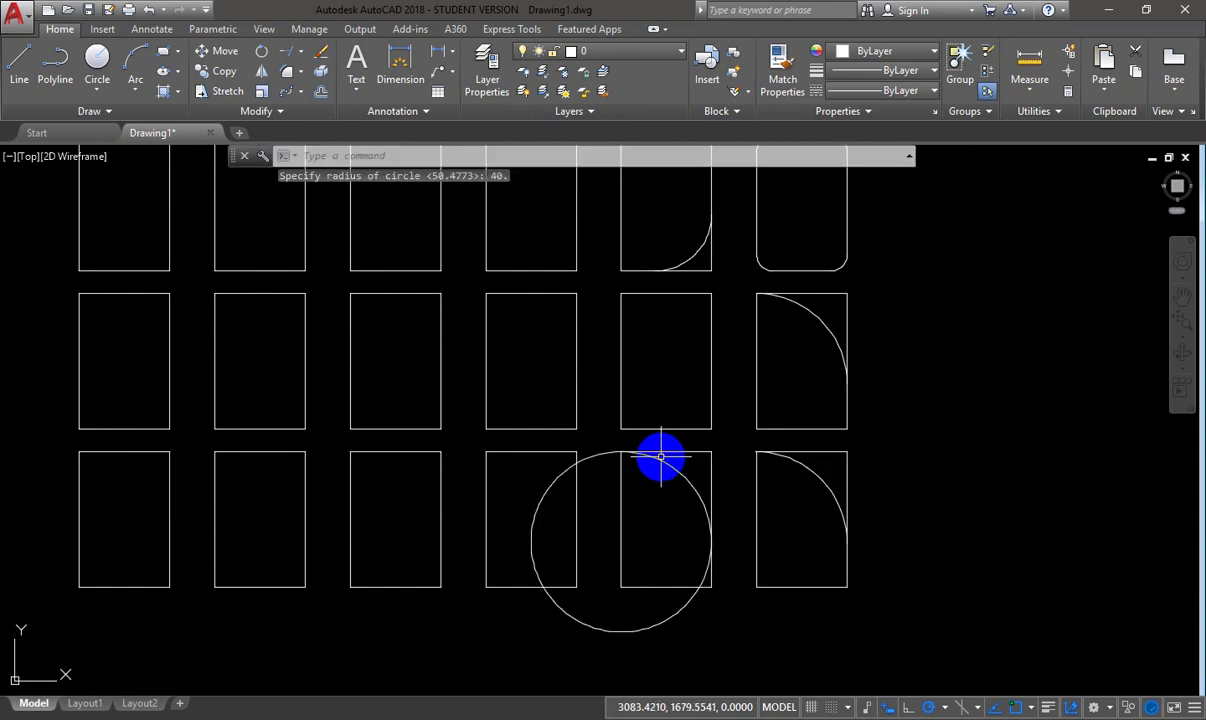
{"action": "key", "text": "ctrl+z"}
- Draw a circle of radius 50 tangent to the right and top edges of the fifth column's bottom rectangle
{"action": "key", "text": "Return"}
{"action": "type", "text": "t"}
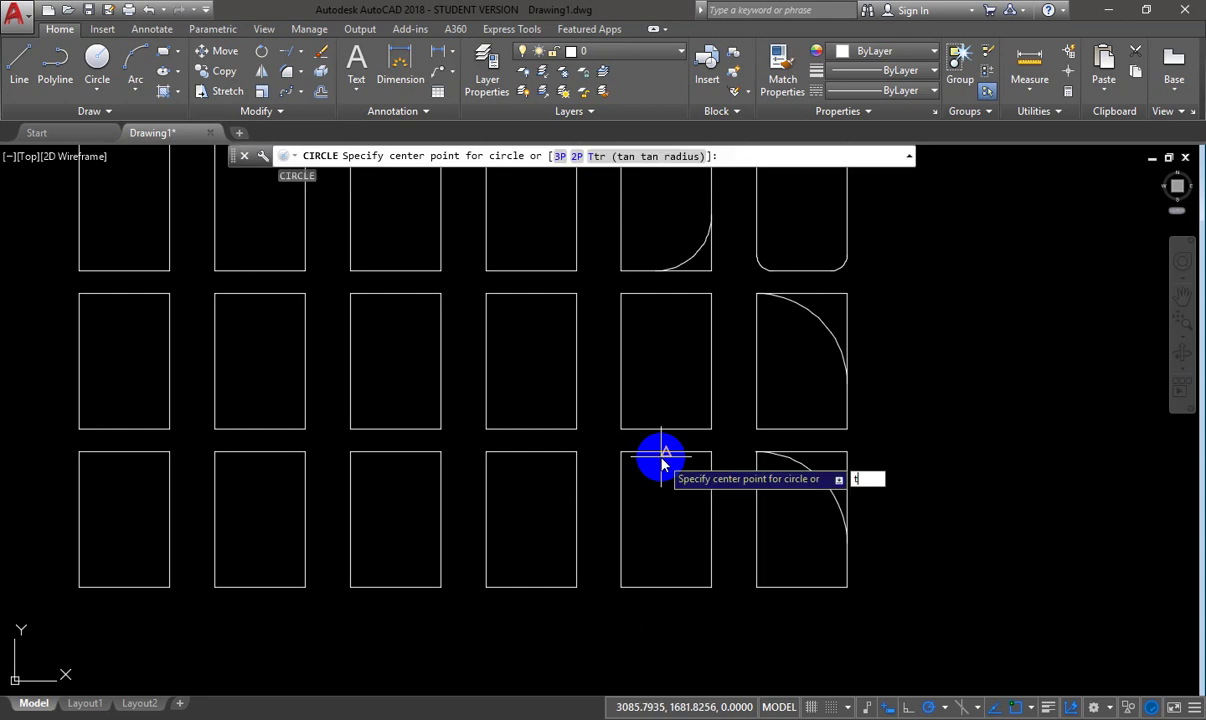
{"action": "key", "text": "Return"}
{"action": "left_click", "coordinate": [712, 509]}
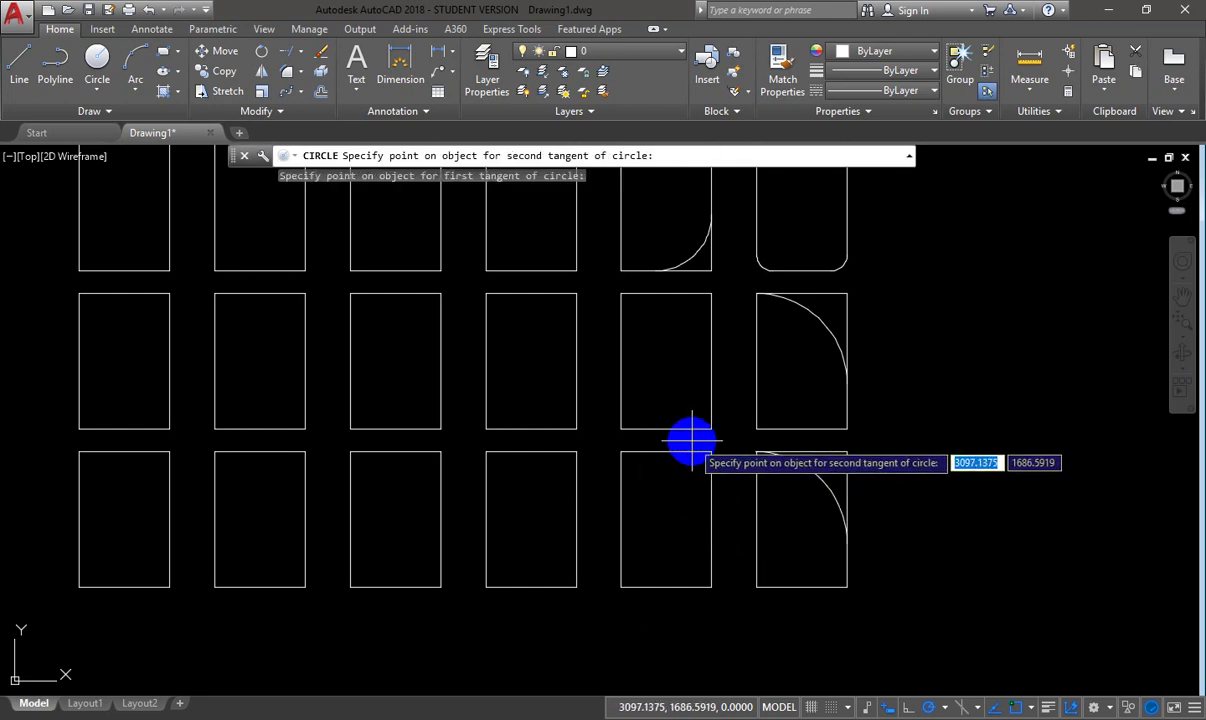
{"action": "left_click", "coordinate": [683, 451]}
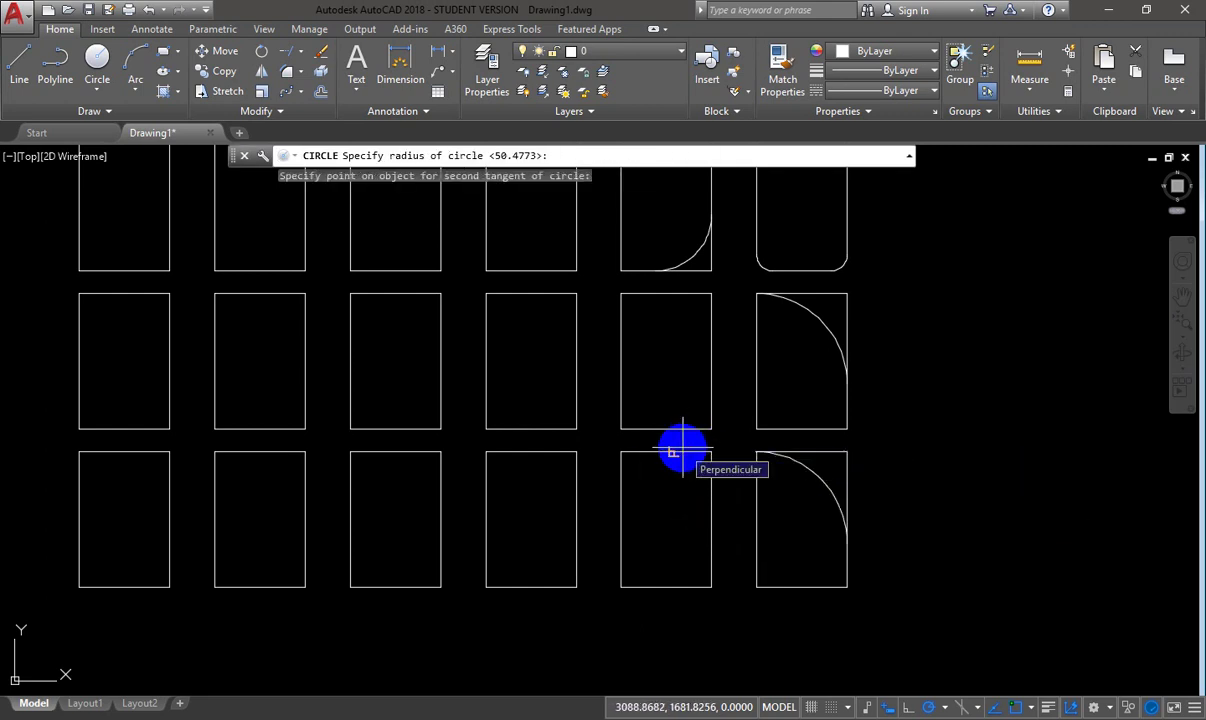
{"action": "type", "text": "50"}
{"action": "key", "text": "Return"}
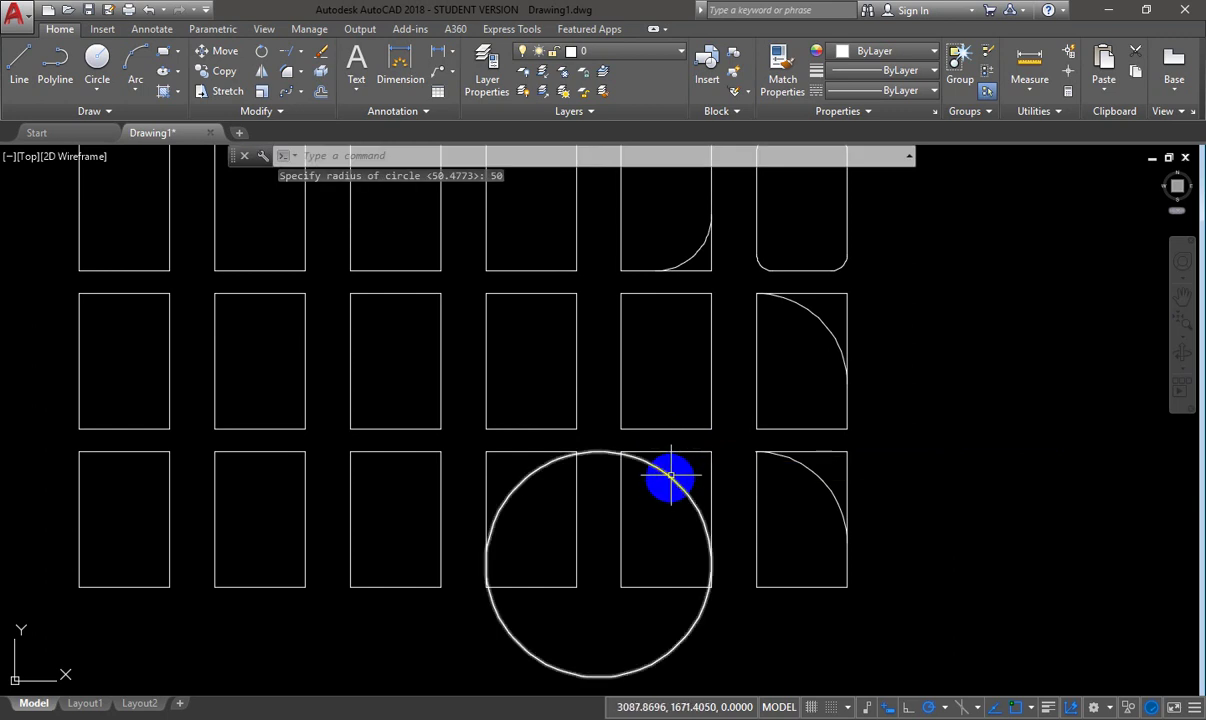
- Try to trim the circle with the bottom rectangle's right and top edges as cutting edges
{"action": "type", "text": "tr"}
{"action": "key", "text": "Return"}
{"action": "left_click", "coordinate": [710, 483]}
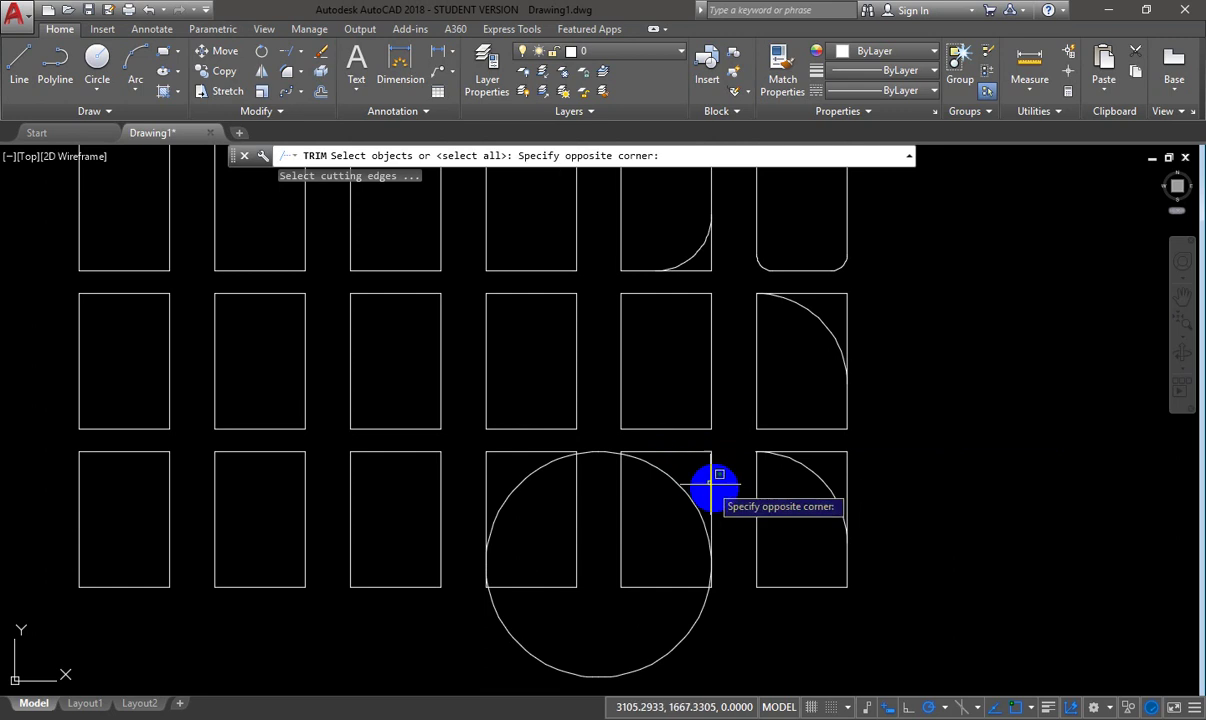
{"action": "left_click", "coordinate": [713, 490]}
{"action": "left_click", "coordinate": [710, 491]}
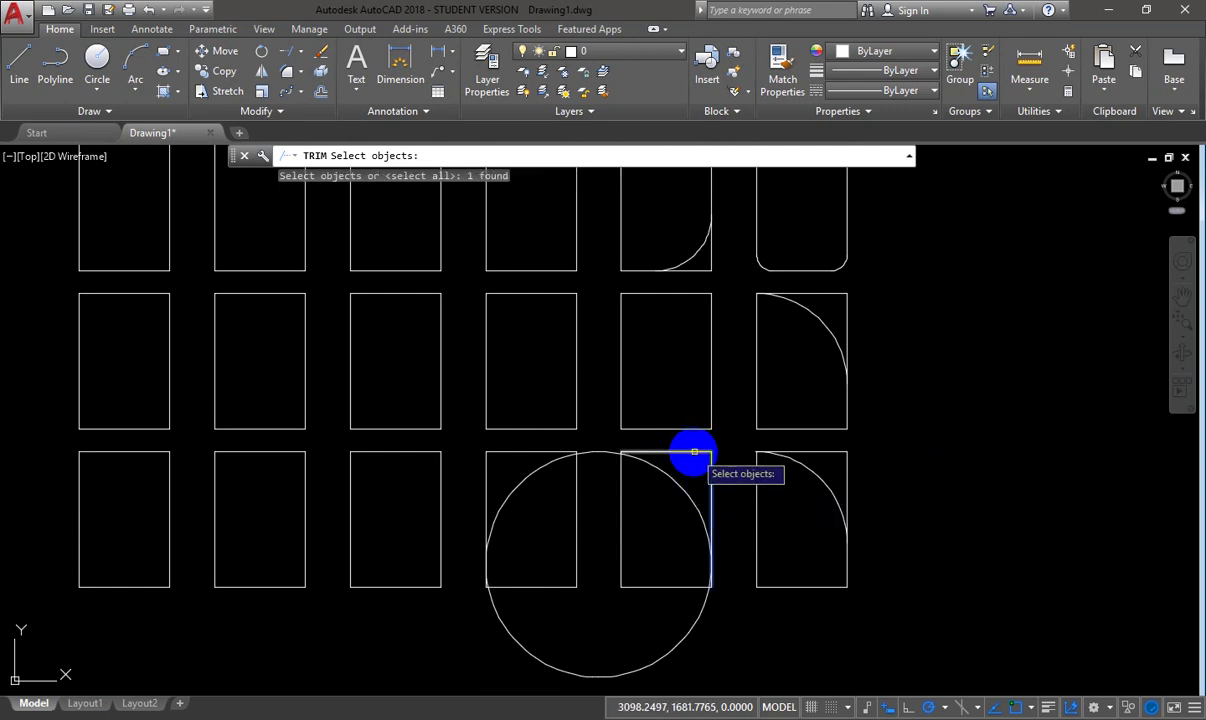
{"action": "key", "text": "Return"}
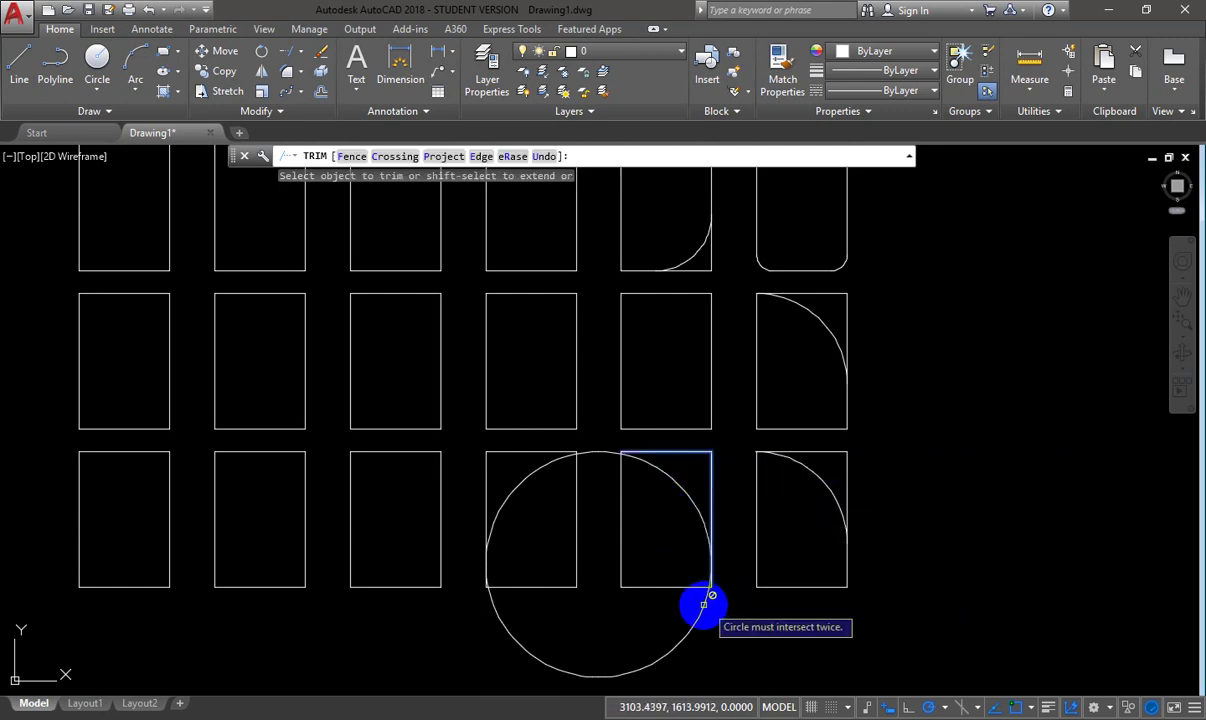
{"action": "key", "text": "Escape"}
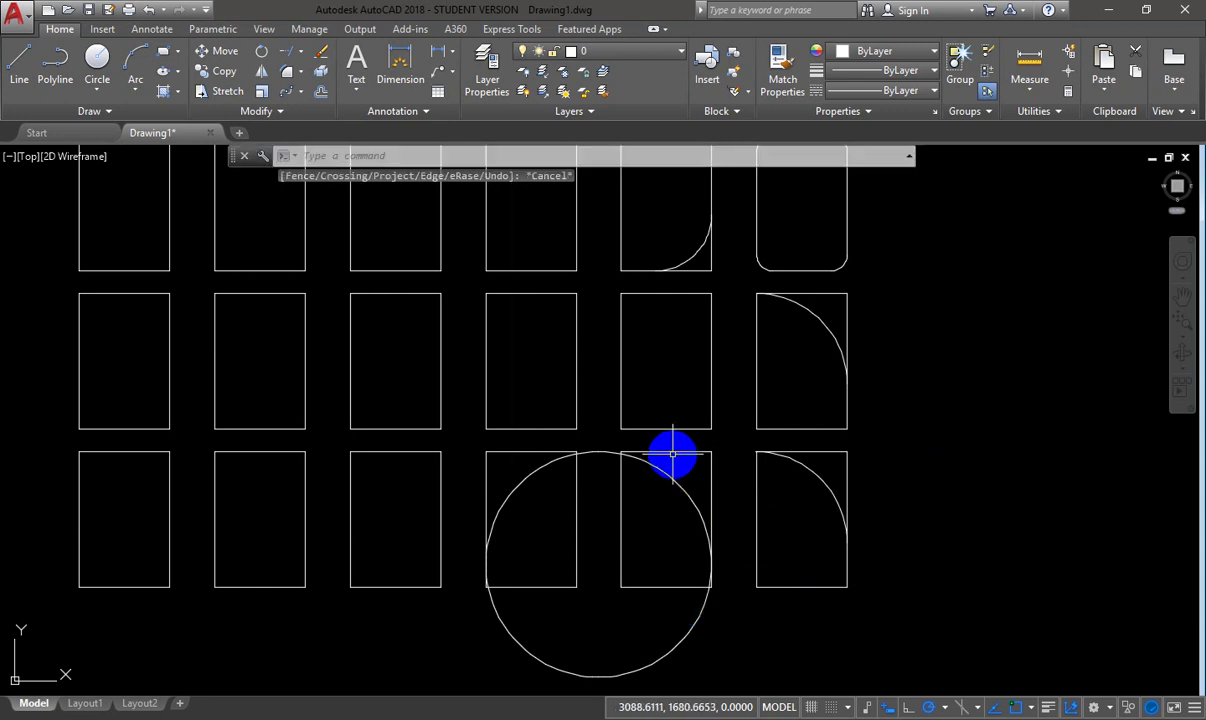
- Stretch the left end of the fifth column's bottom rectangle's top edge to the third column's bottom rectangle's upper-right corner
{"action": "left_click", "coordinate": [638, 452]}
{"action": "left_click", "coordinate": [620, 452]}
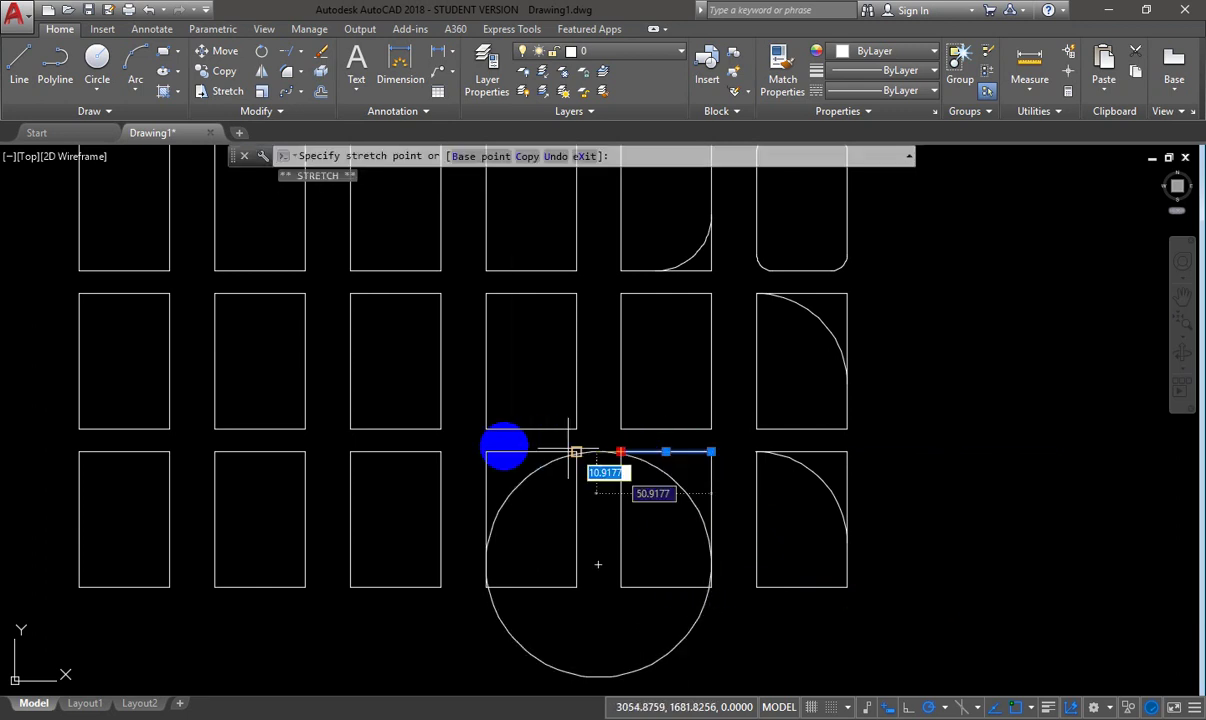
{"action": "left_click", "coordinate": [441, 452]}
{"action": "key", "text": "Escape"}
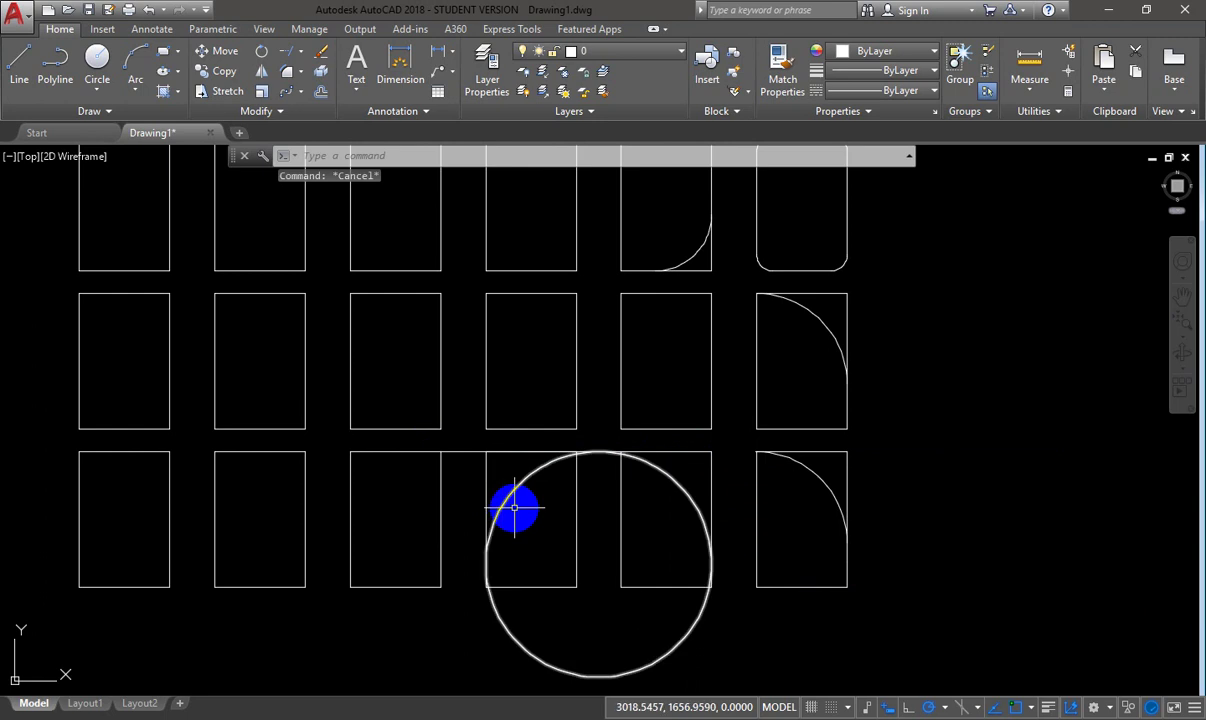
- Trim the circle with the extended top edge and the right edge, leaving only the tangent arc at the rectangle's upper-right corner
{"action": "type", "text": "tr"}
{"action": "key", "text": "Return"}
{"action": "left_click", "coordinate": [709, 488]}
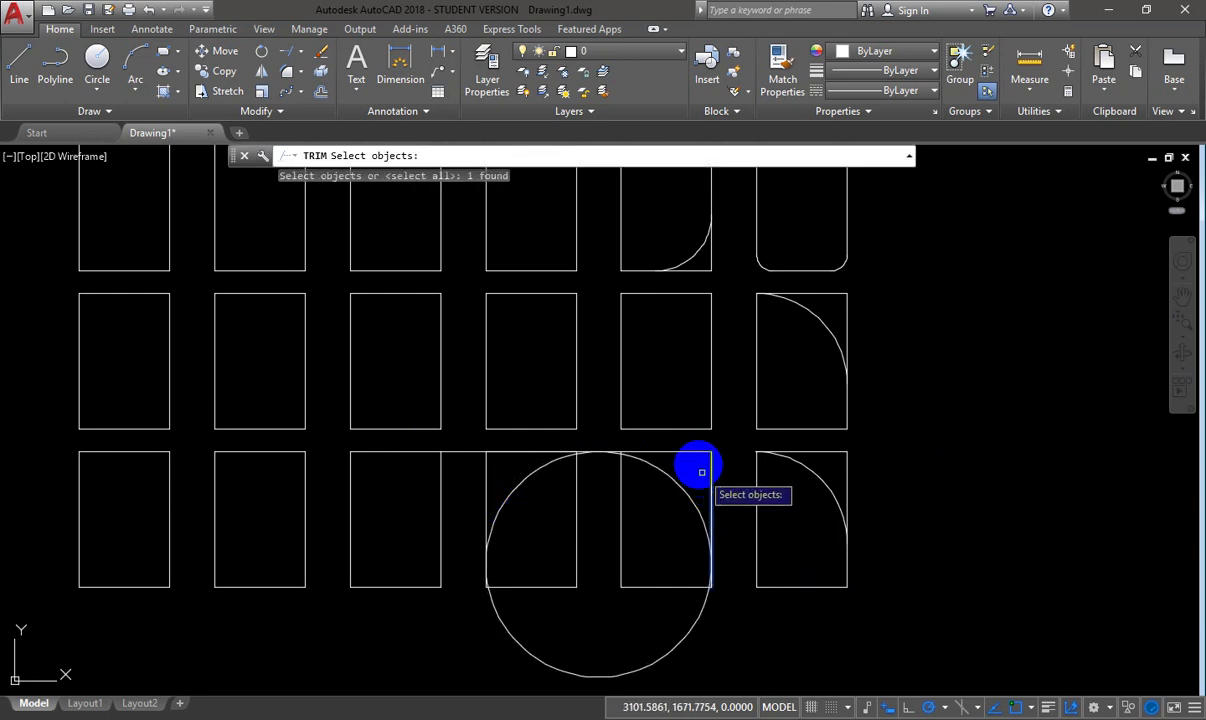
{"action": "left_click", "coordinate": [664, 452]}
{"action": "key", "text": "Return"}
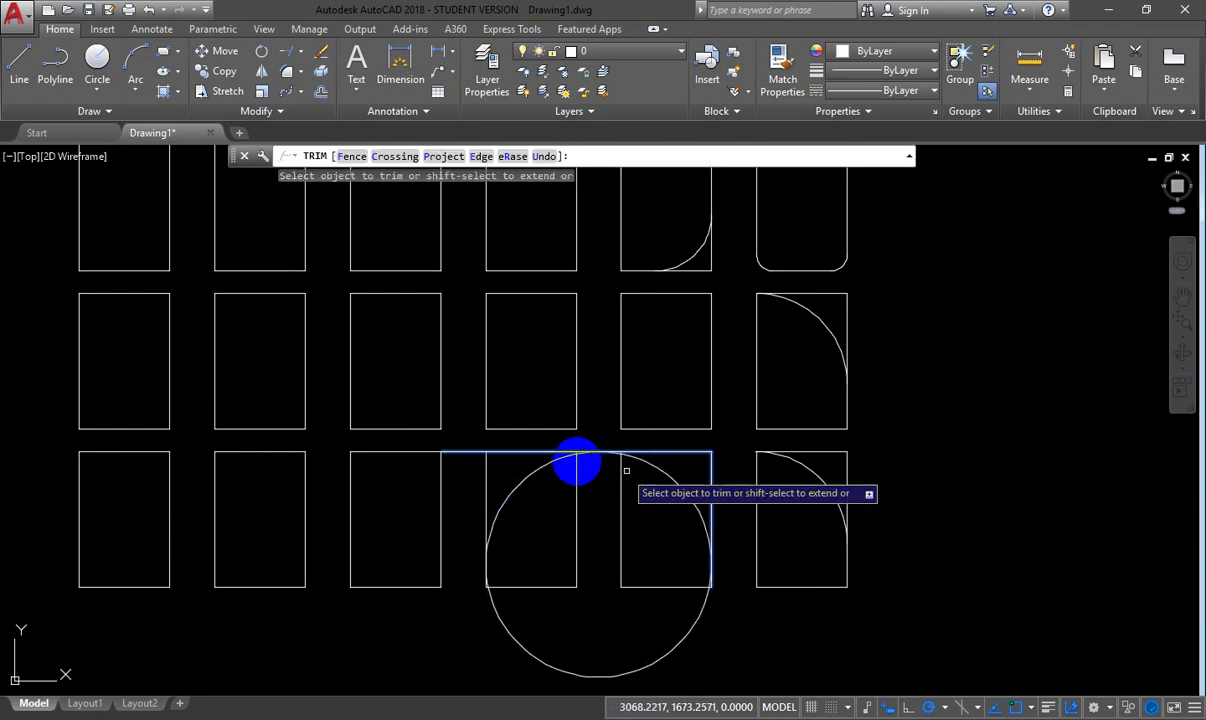
{"action": "left_click", "coordinate": [557, 459]}
{"action": "key", "text": "Escape"}
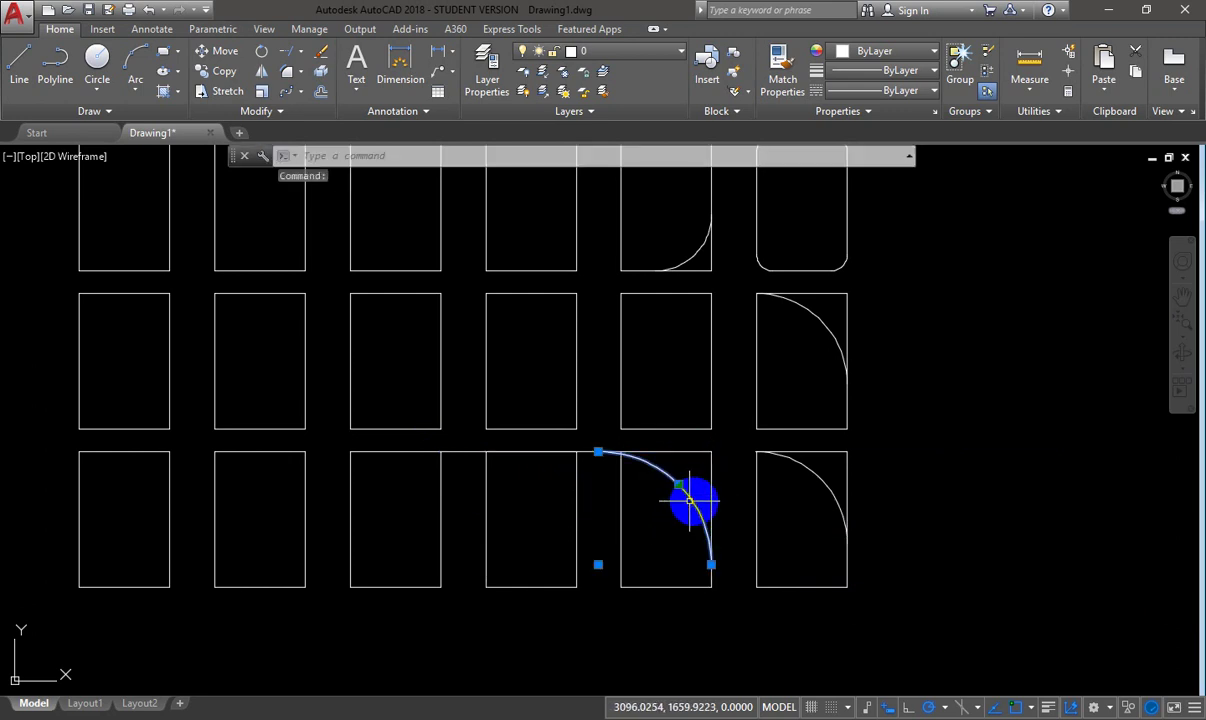
{"action": "key", "text": "Escape"}
- Try to fillet the upper-right corner of the fourth column's second rectangle in Trim mode with radius 40.5
{"action": "scroll", "coordinate": [703, 497], "scroll_direction": "down", "scroll_amount": 2}
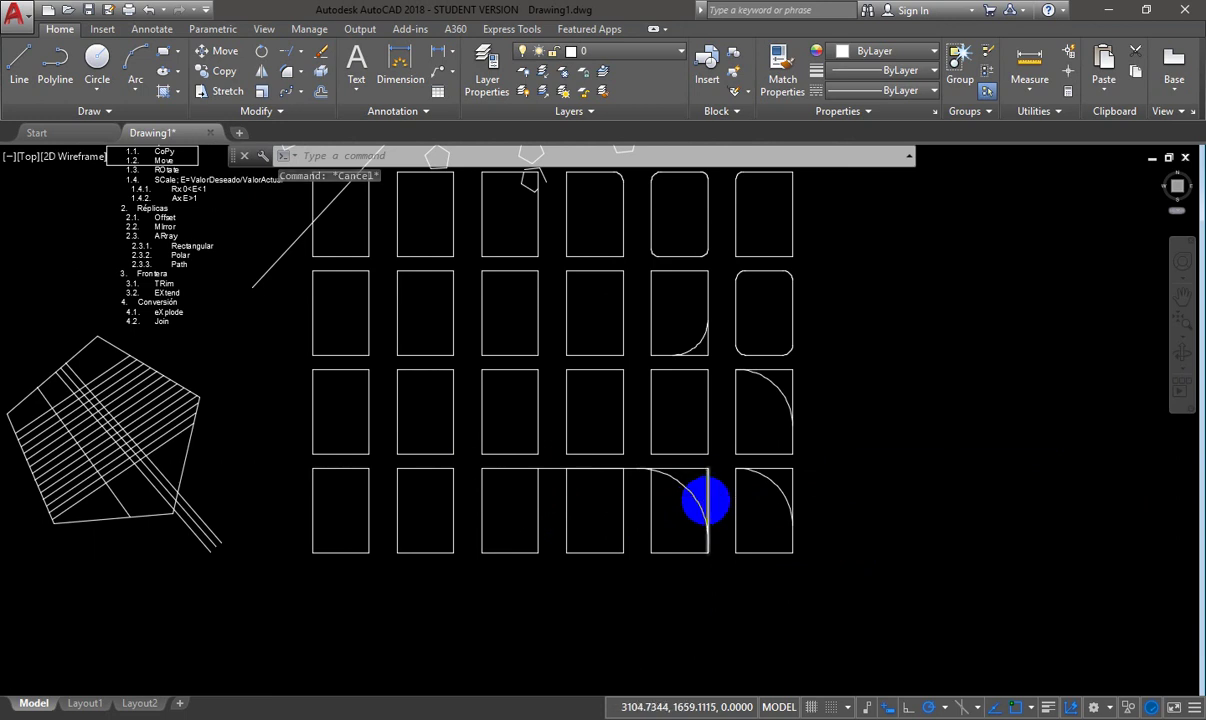
{"action": "scroll", "coordinate": [706, 502], "scroll_direction": "up", "scroll_amount": 2}
{"action": "scroll", "coordinate": [704, 497], "scroll_direction": "down", "scroll_amount": 5}
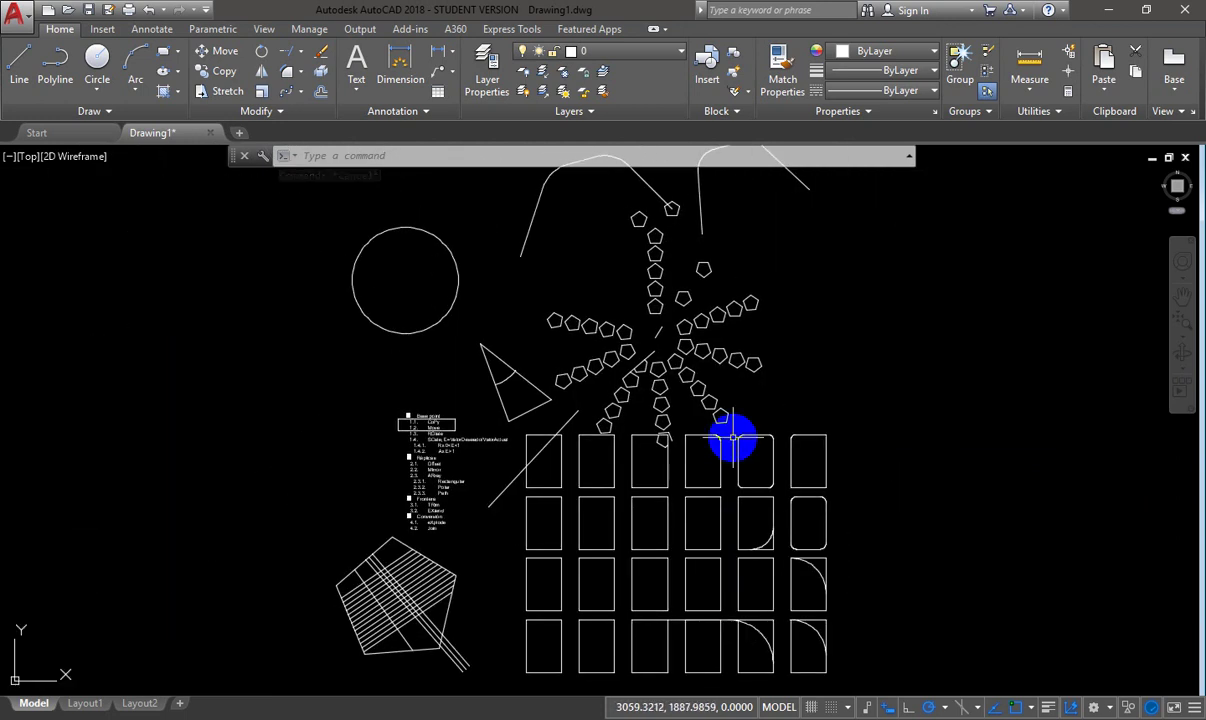
{"action": "scroll", "coordinate": [733, 437], "scroll_direction": "up", "scroll_amount": 6}
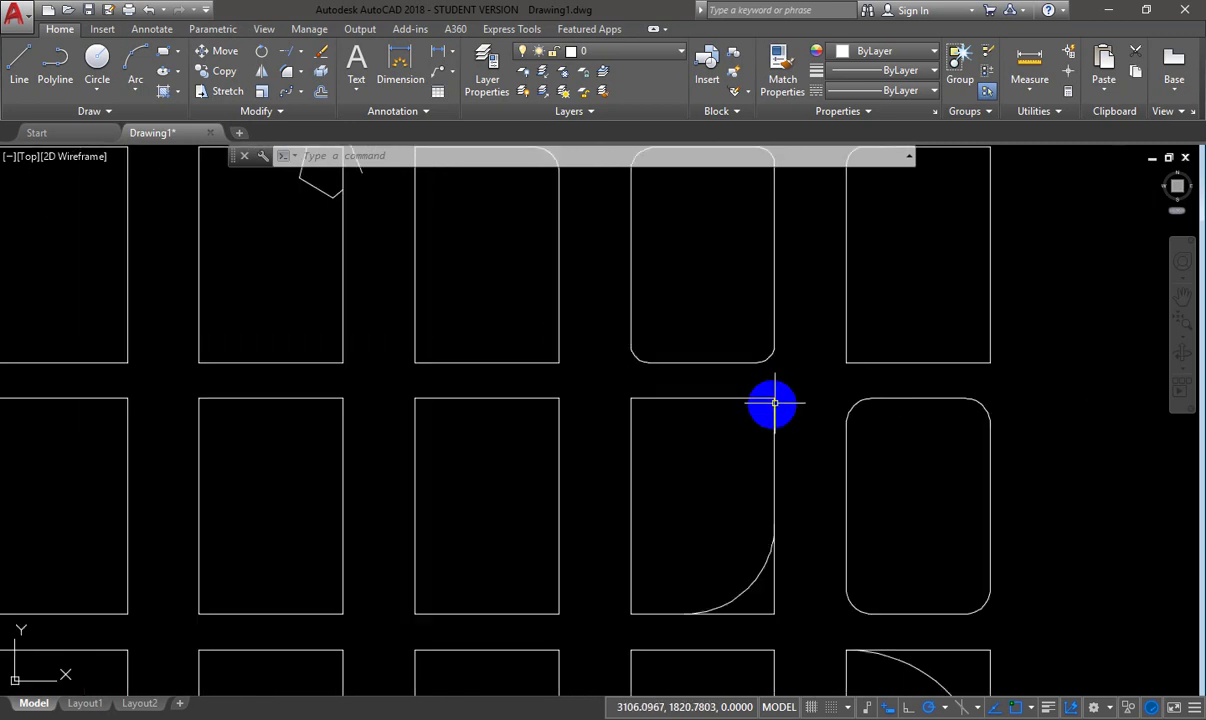
{"action": "right_click", "coordinate": [774, 517]}
{"action": "left_click", "coordinate": [812, 557]}
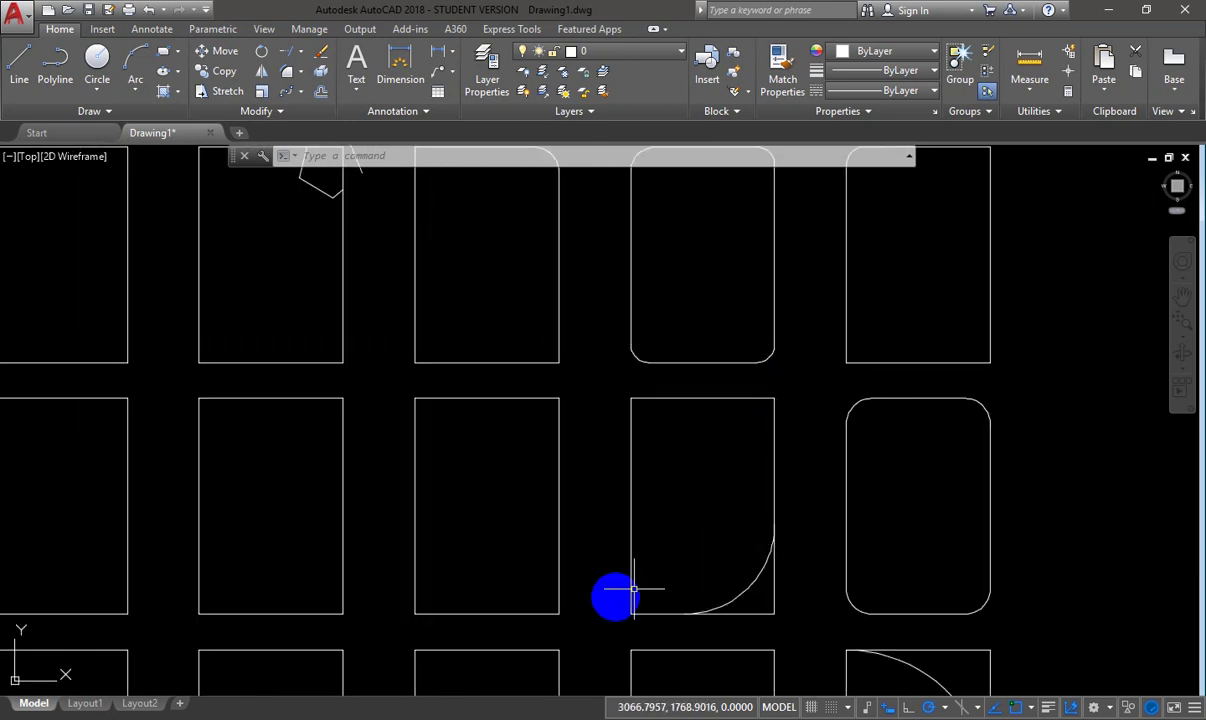
{"action": "key", "text": "Return"}
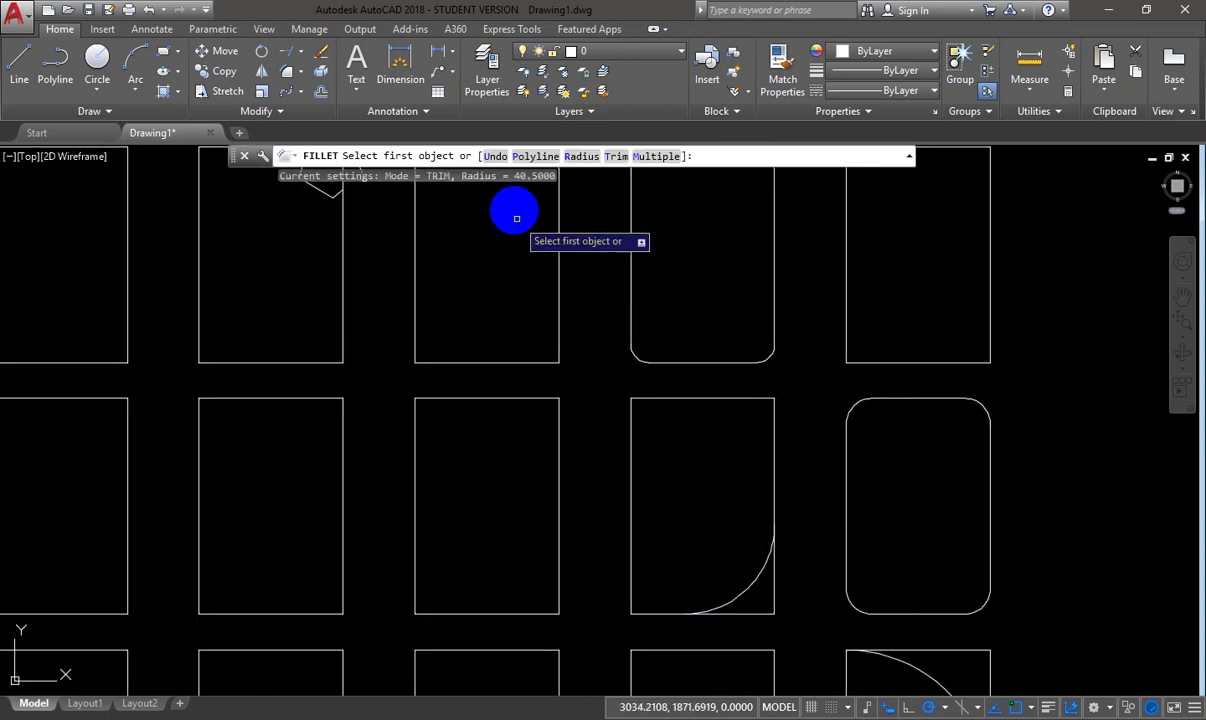
{"action": "left_click", "coordinate": [523, 397]}
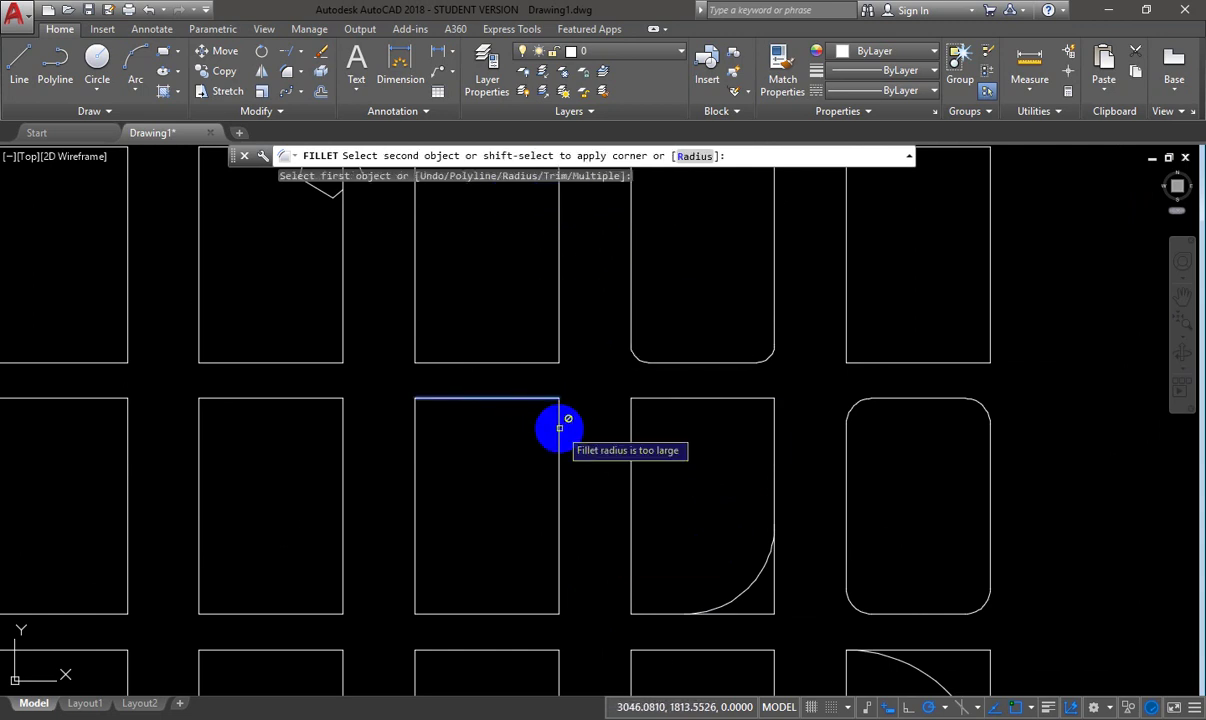
{"action": "left_click", "coordinate": [559, 428]}
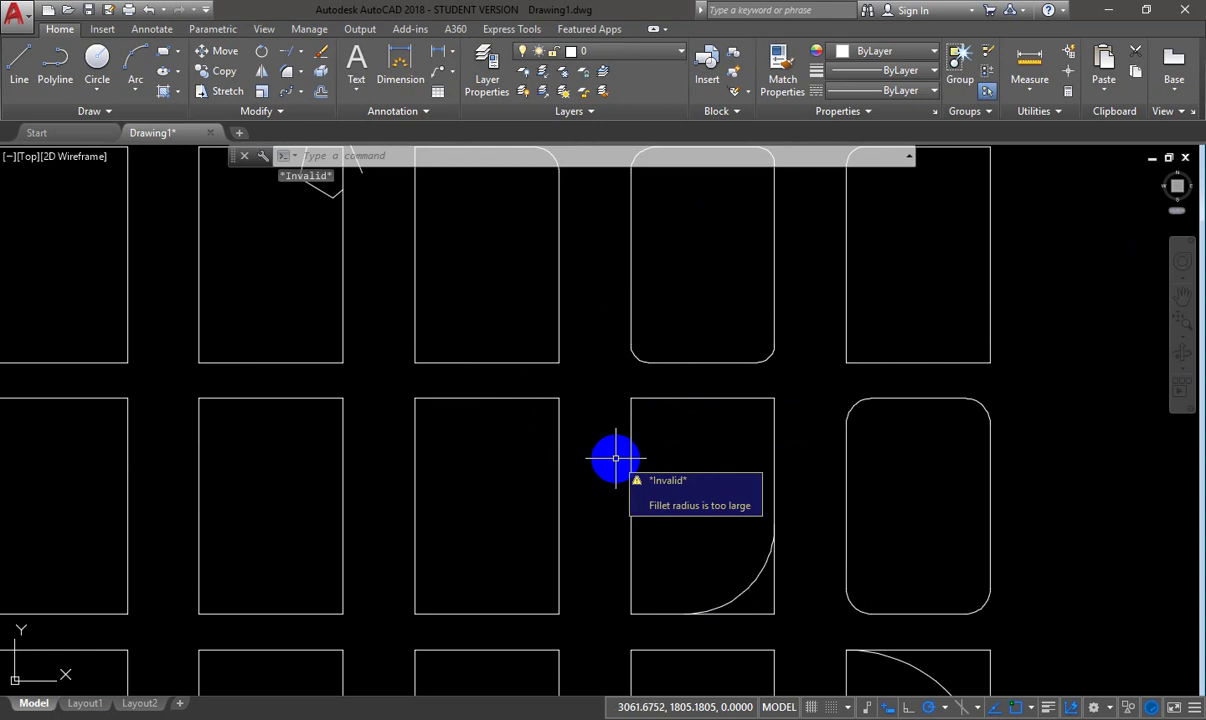
{"action": "key", "text": "Escape"}
- Examine the arc at the lower-right corner of the fifth column's second rectangle and its end points
{"action": "scroll", "coordinate": [579, 444], "scroll_direction": "down", "scroll_amount": 2}
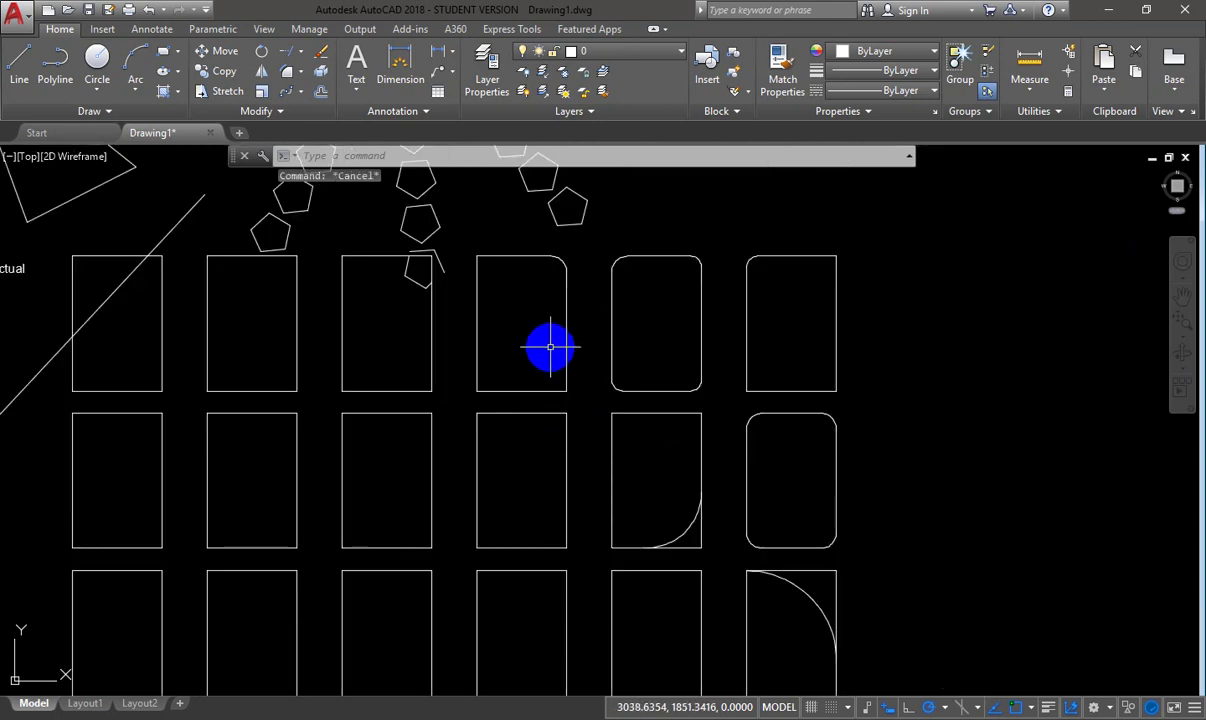
{"action": "scroll", "coordinate": [550, 347], "scroll_direction": "down", "scroll_amount": 5}
{"action": "scroll", "coordinate": [668, 374], "scroll_direction": "up", "scroll_amount": 7}
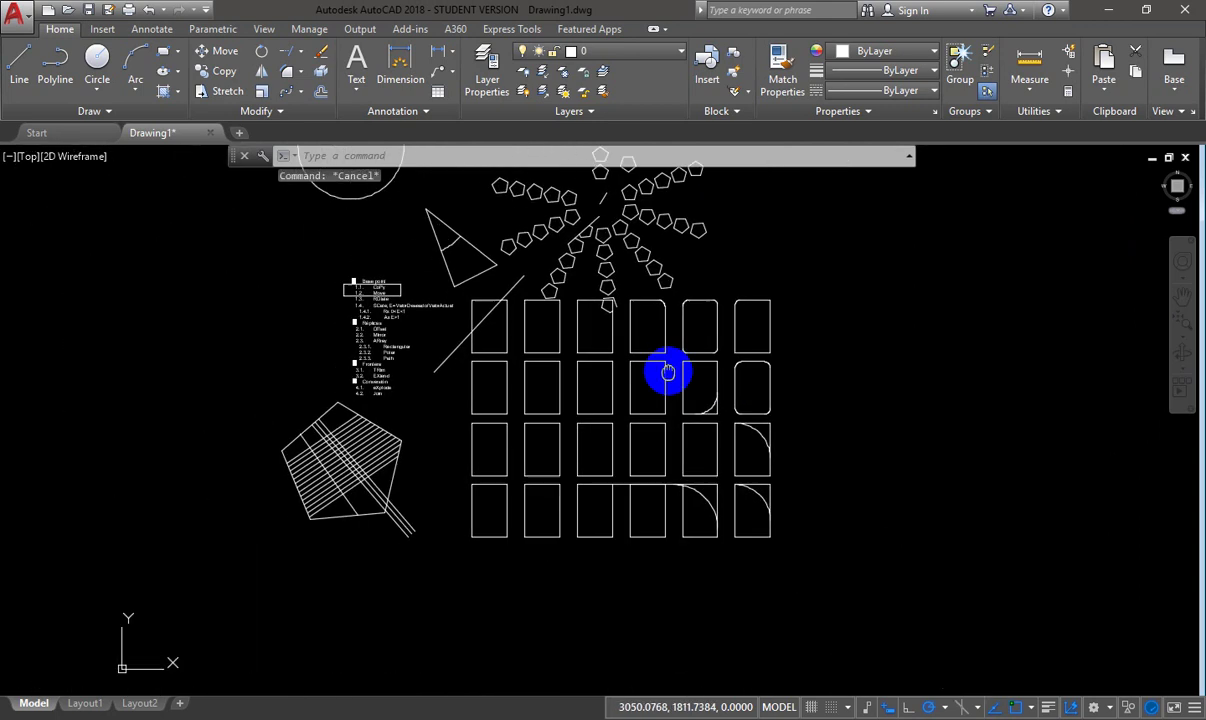
{"action": "left_click", "coordinate": [731, 421]}
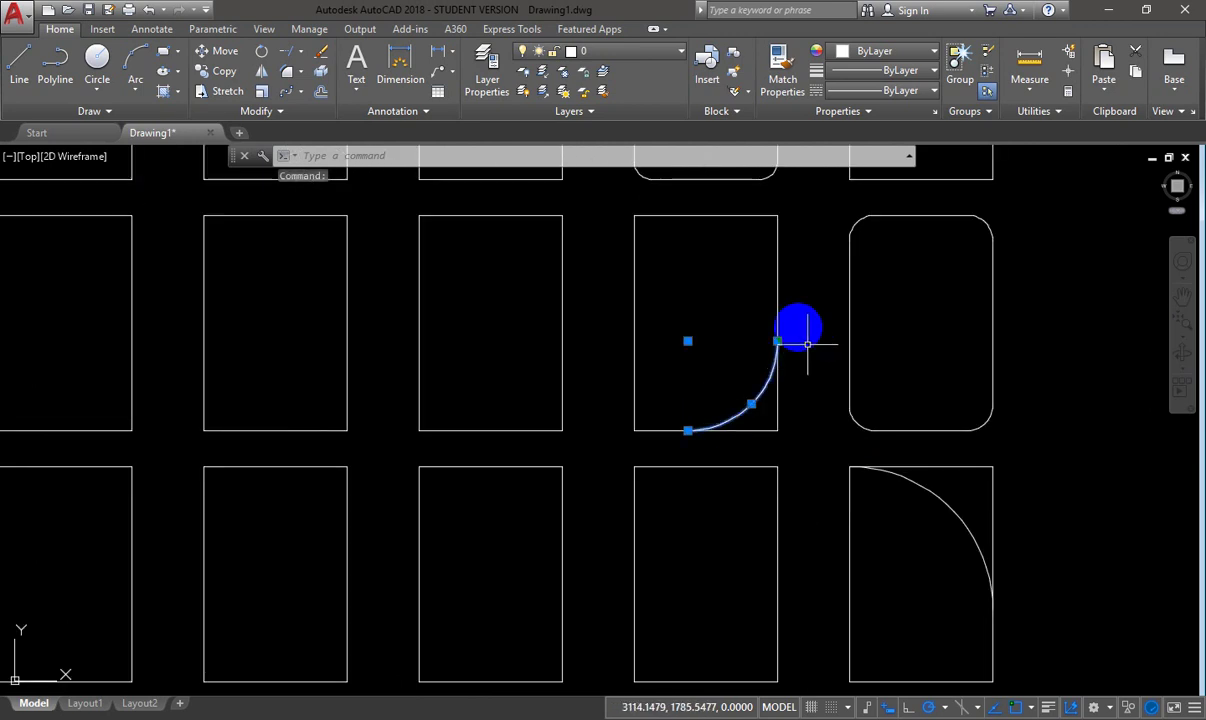
{"action": "key", "text": "Escape"}
- Draw two connected lines forming a peak beside the filleted shapes above the grid, the first rising at 30°
{"action": "scroll", "coordinate": [806, 393], "scroll_direction": "down", "scroll_amount": 6}
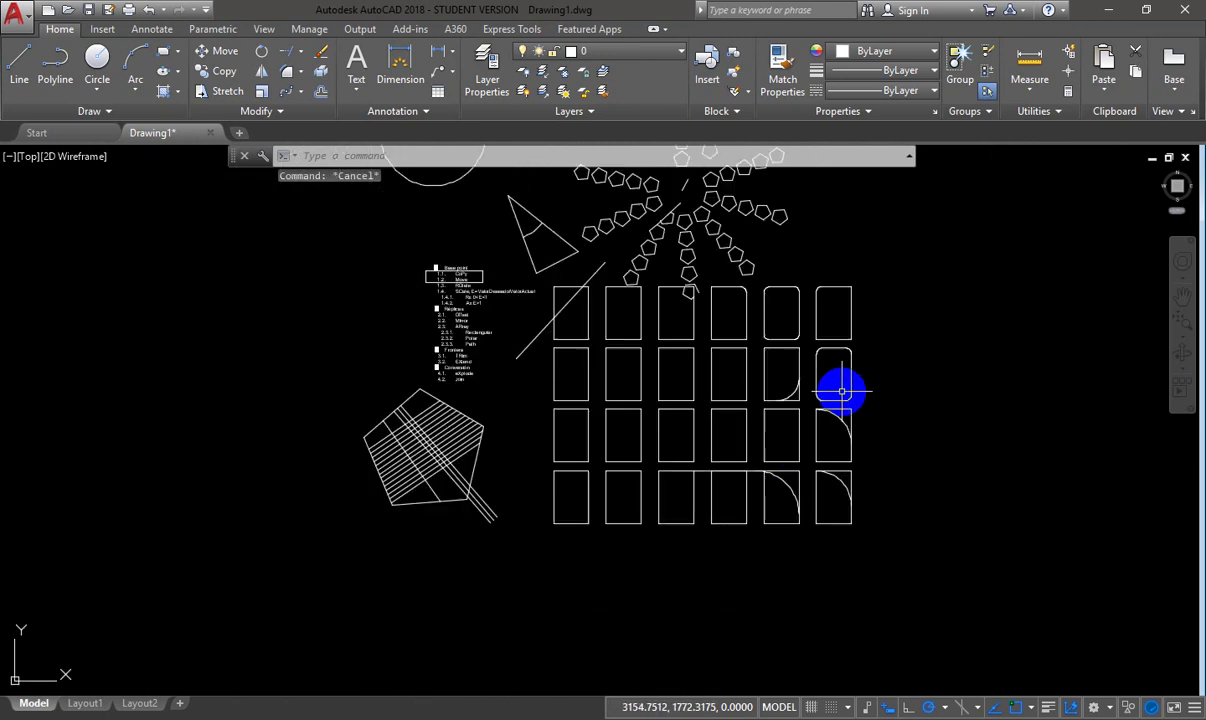
{"action": "middle_click_drag", "start_coordinate": [865, 387], "coordinate": [735, 516]}
{"action": "middle_click_drag", "start_coordinate": [616, 202], "coordinate": [597, 436]}
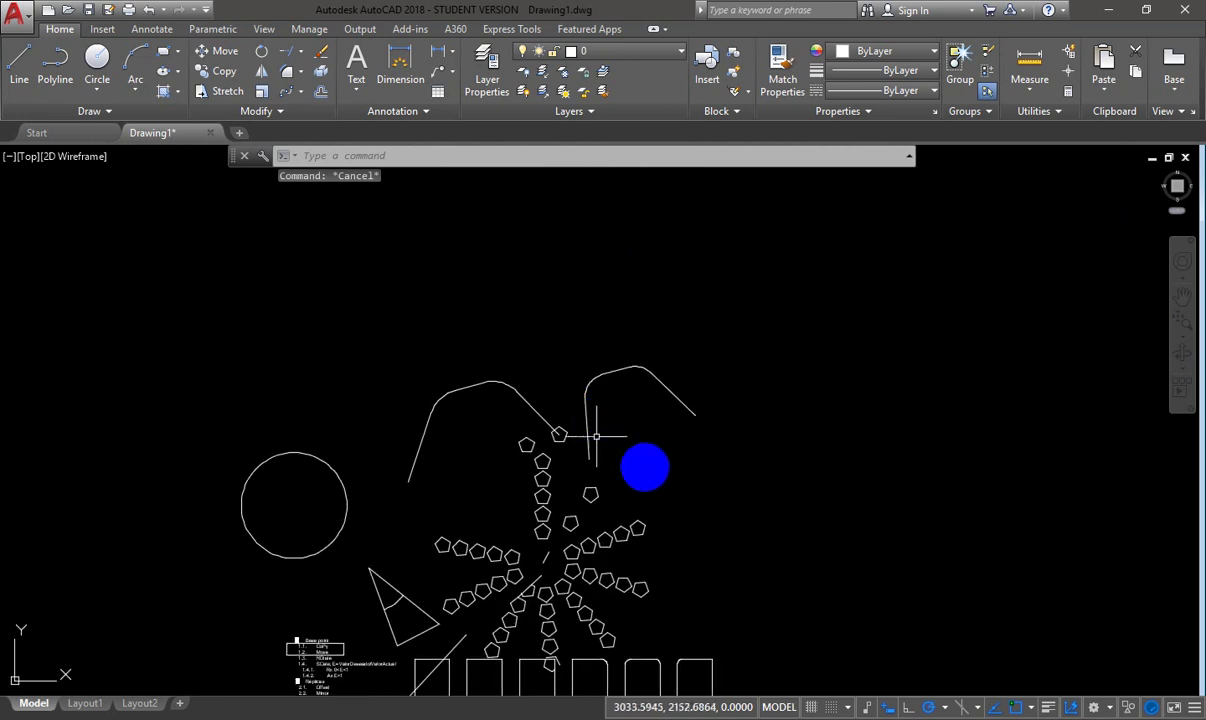
{"action": "key", "text": "Return"}
{"action": "left_click", "coordinate": [681, 483]}
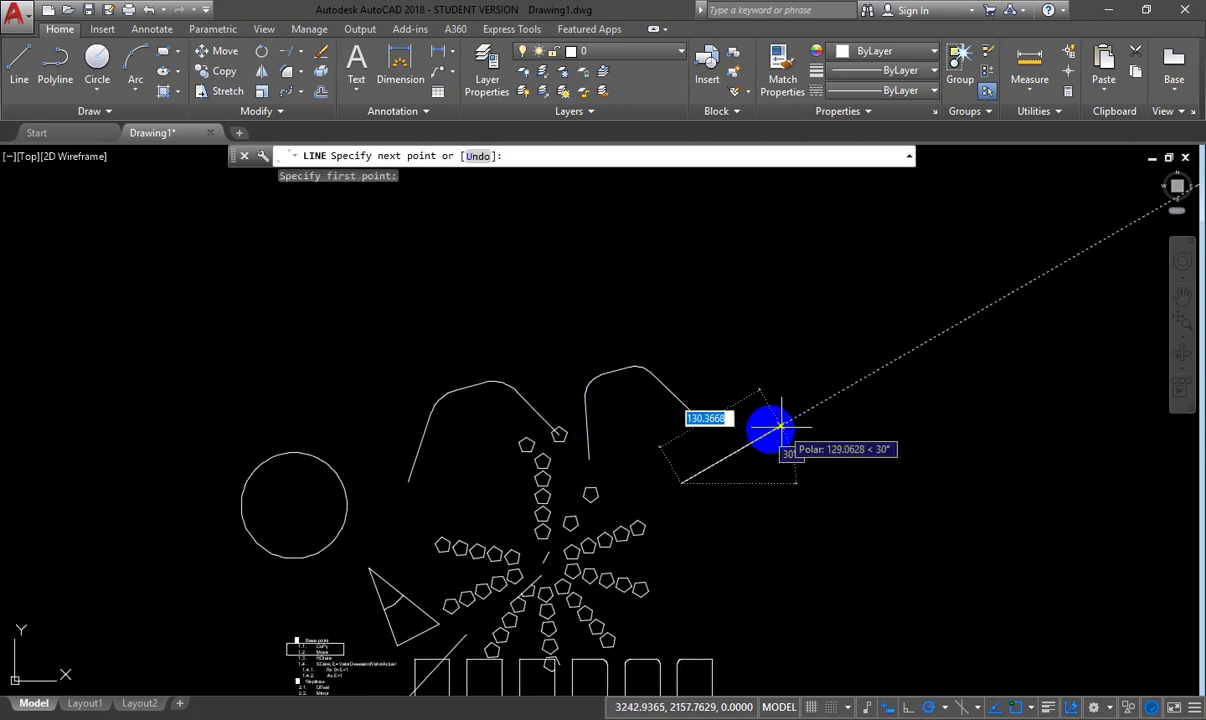
{"action": "left_click", "coordinate": [767, 435]}
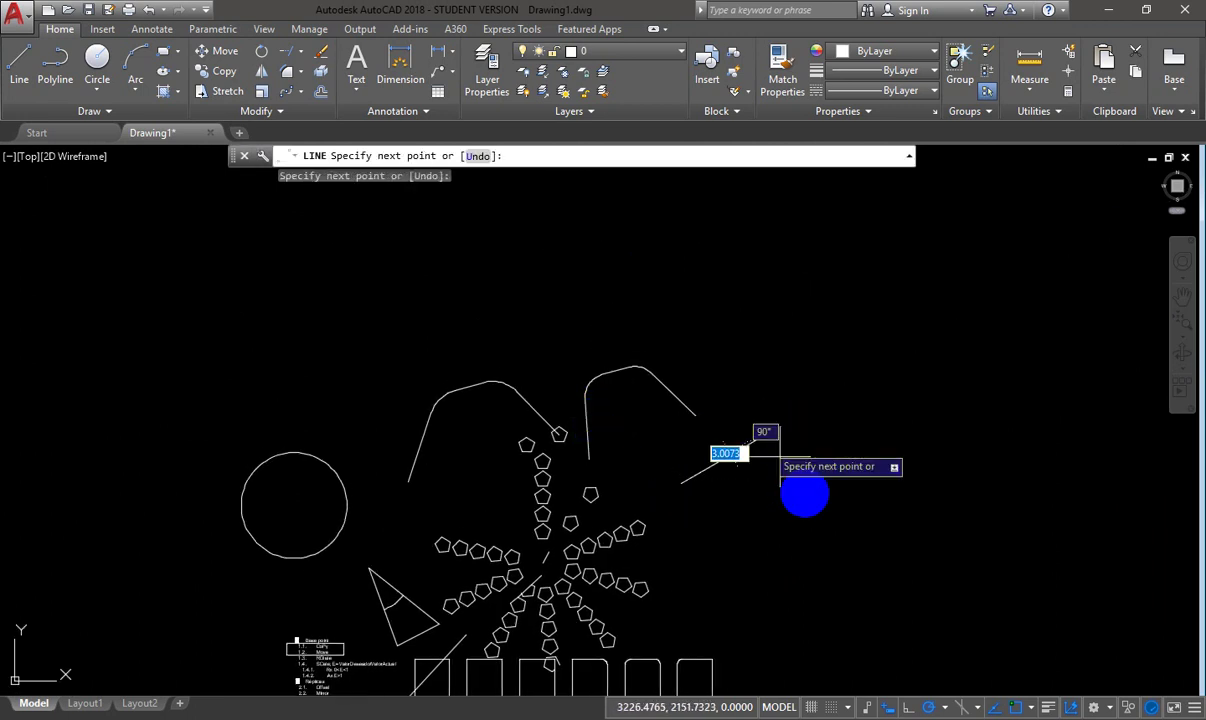
{"action": "left_click", "coordinate": [861, 489]}
{"action": "key", "text": "Escape"}
- Try filleting the peak of the two new lines in Trim mode with radius 40.5, and undo that fillet
{"action": "scroll", "coordinate": [764, 462], "scroll_direction": "up", "scroll_amount": 4}
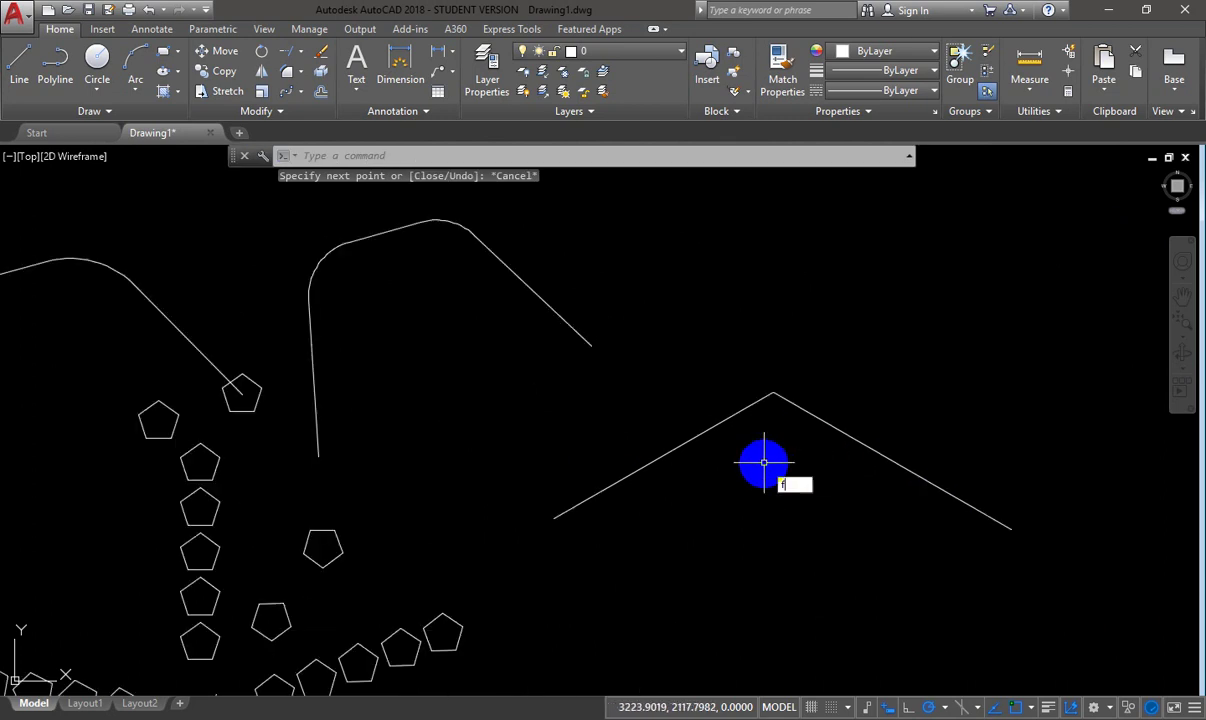
{"action": "key", "text": "Return"}
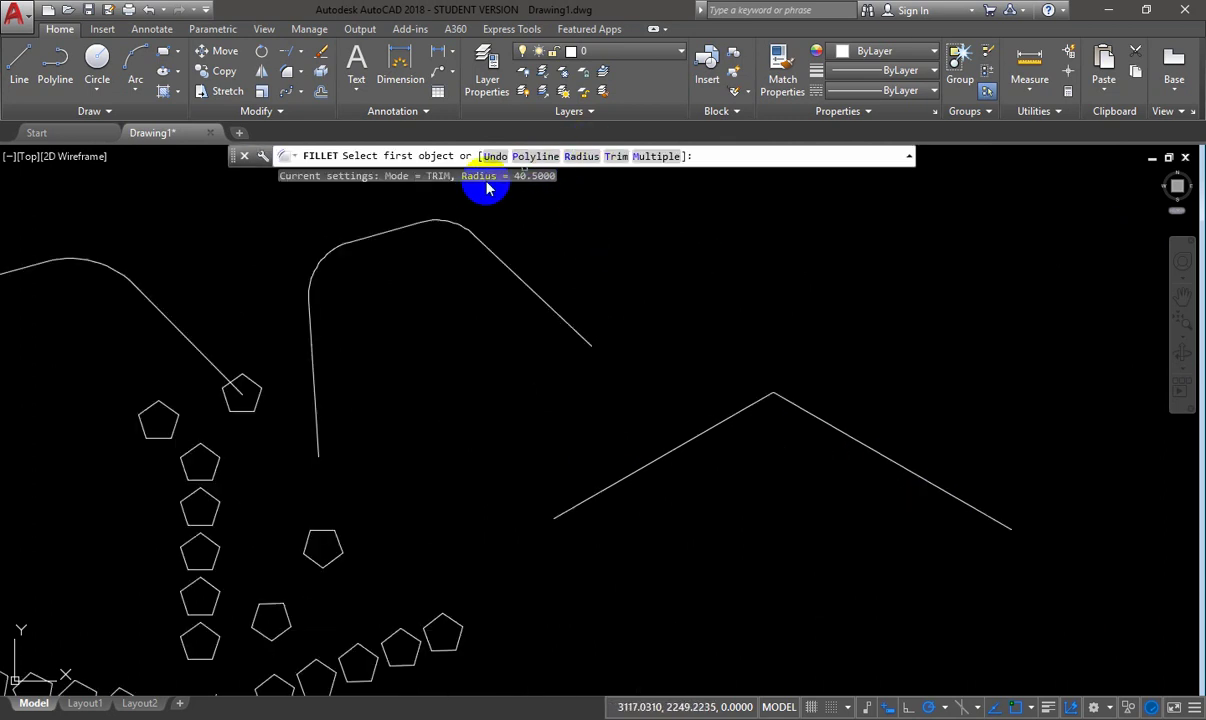
{"action": "left_click", "coordinate": [727, 418]}
{"action": "left_click", "coordinate": [816, 422]}
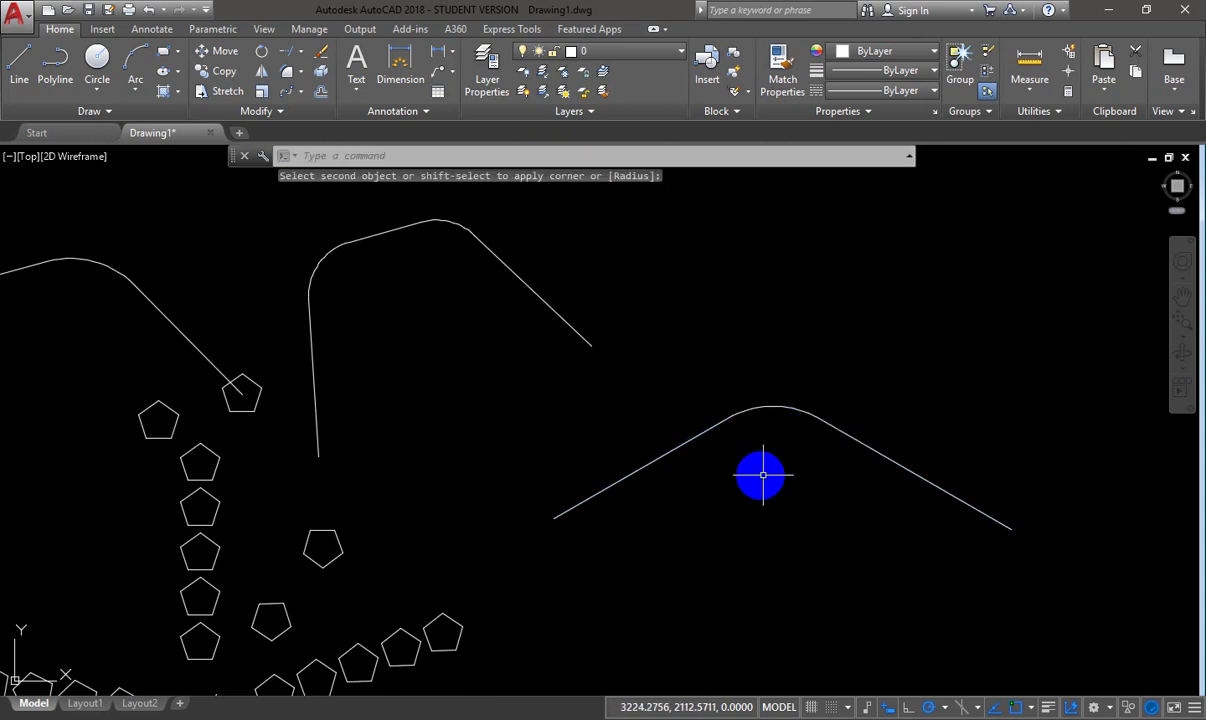
{"action": "key", "text": "ctrl+z"}
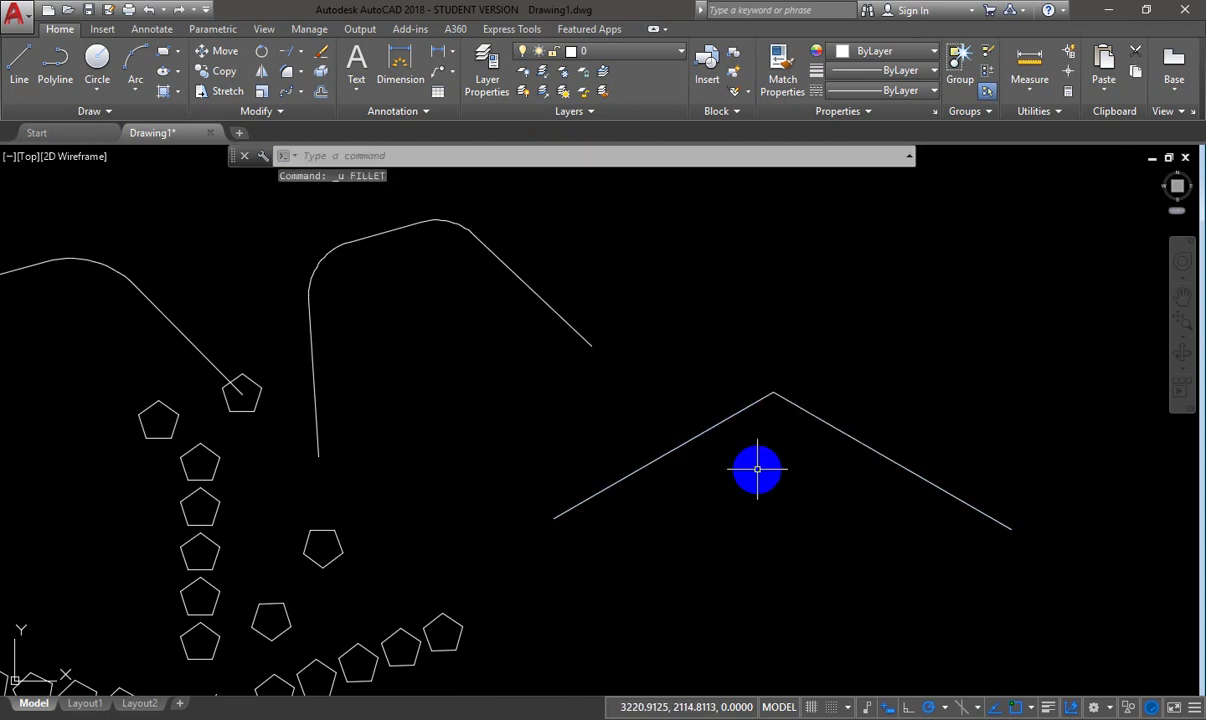
- Fillet the peak between the two separate lines in No trim mode with radius 40.5
{"action": "key", "text": "Return"}
{"action": "left_click", "coordinate": [614, 156]}
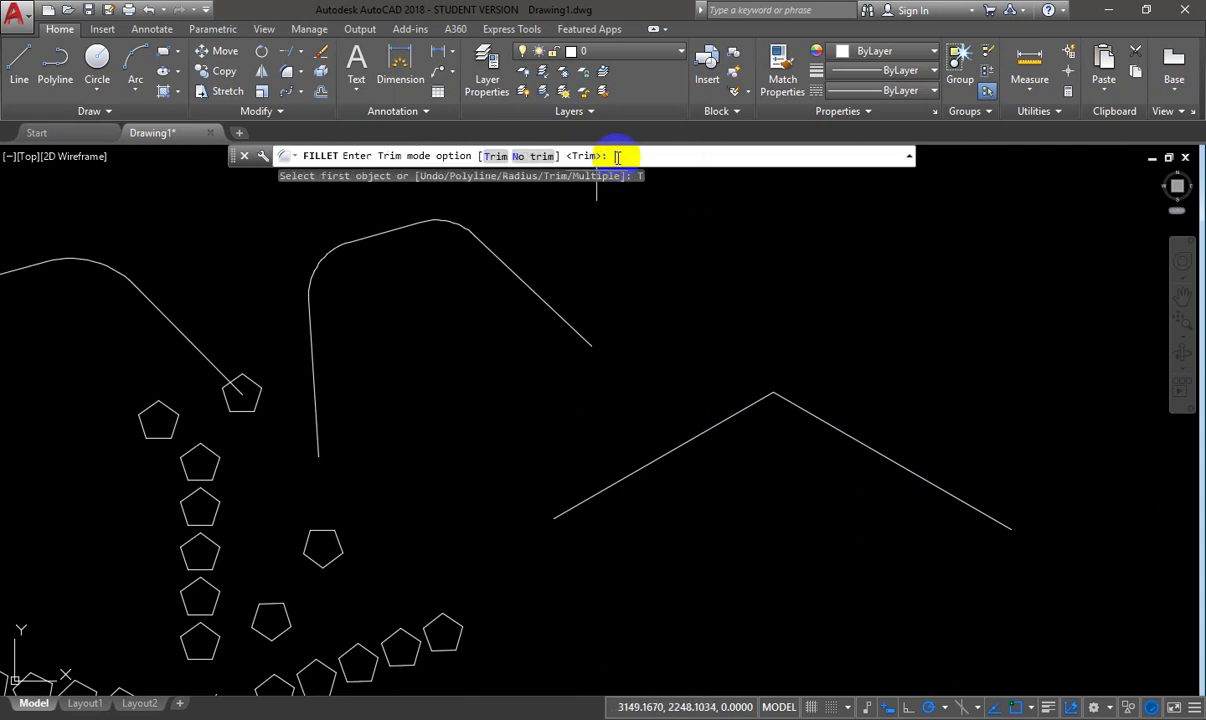
{"action": "left_click", "coordinate": [538, 157]}
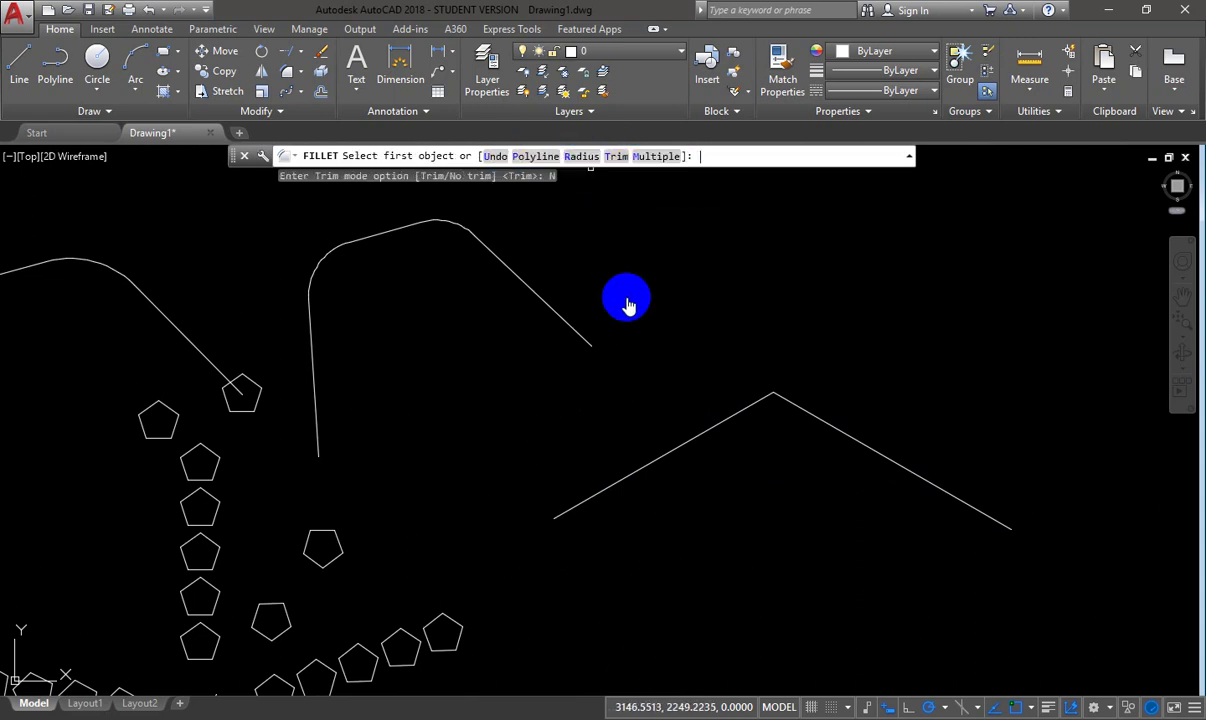
{"action": "left_click", "coordinate": [716, 424]}
{"action": "left_click", "coordinate": [816, 420]}
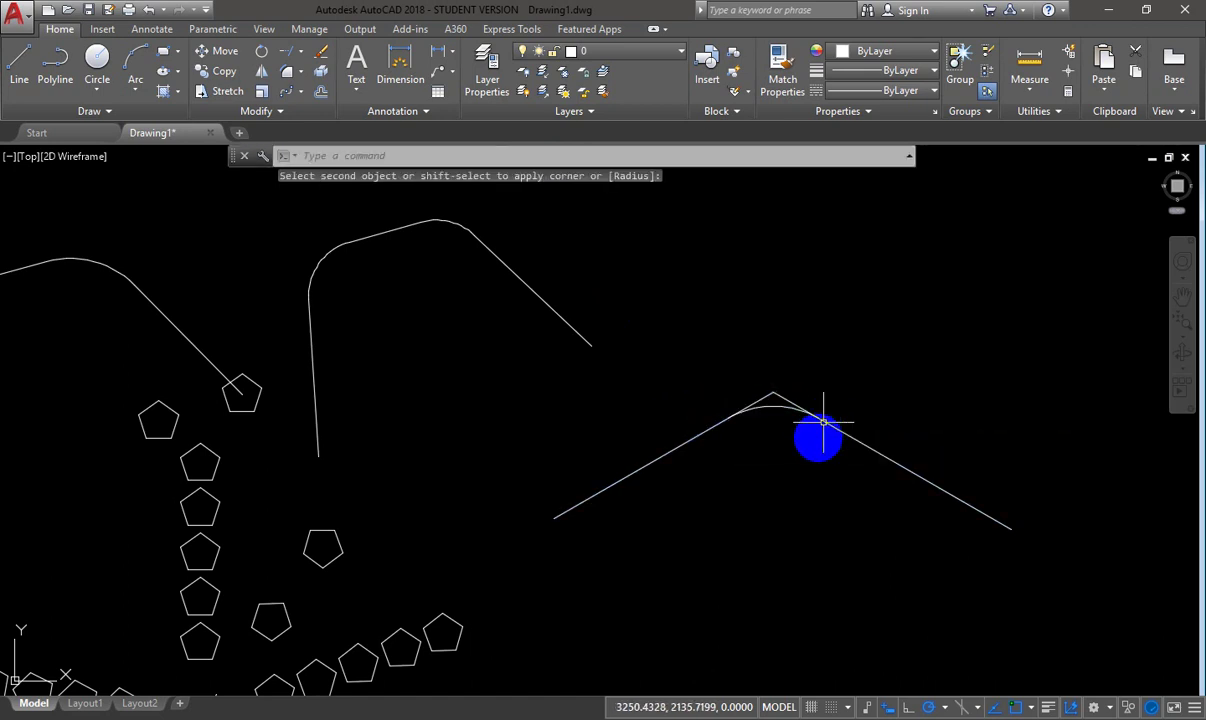
{"action": "key", "text": "Escape"}
- Examine the two original lines around the fillet arc at their peak
{"action": "scroll", "coordinate": [826, 408], "scroll_direction": "up", "scroll_amount": 4}
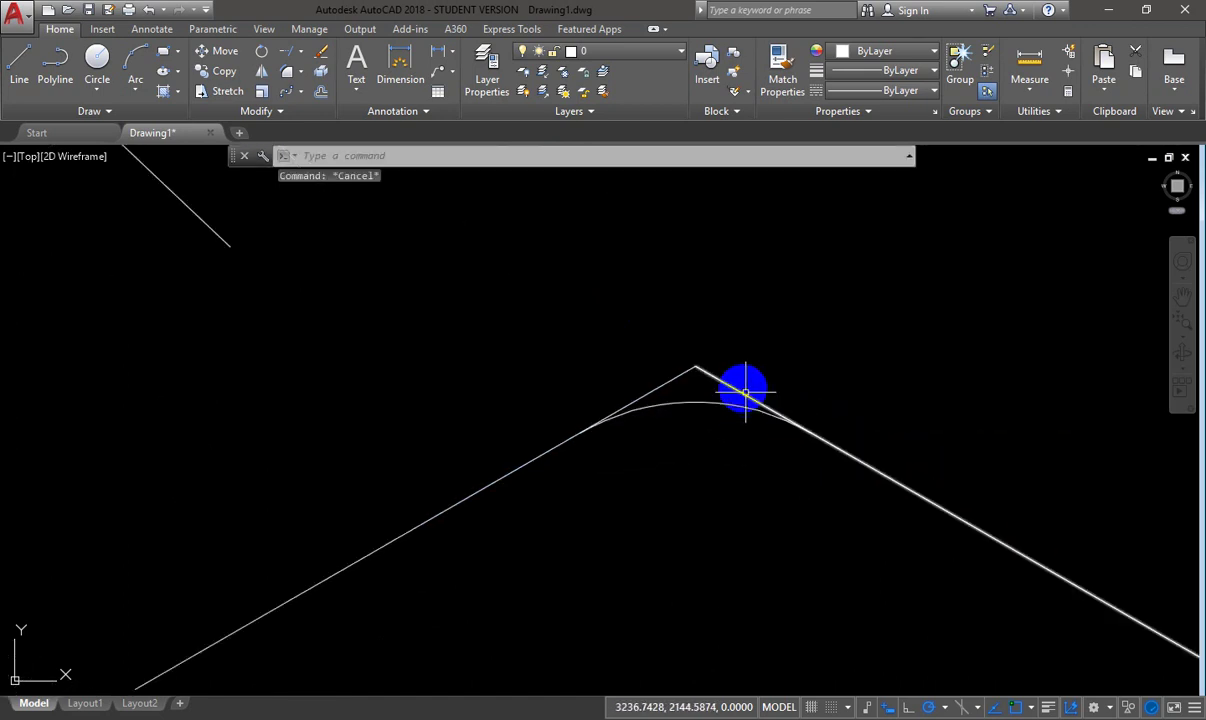
{"action": "left_click", "coordinate": [666, 381]}
{"action": "key", "text": "Escape"}
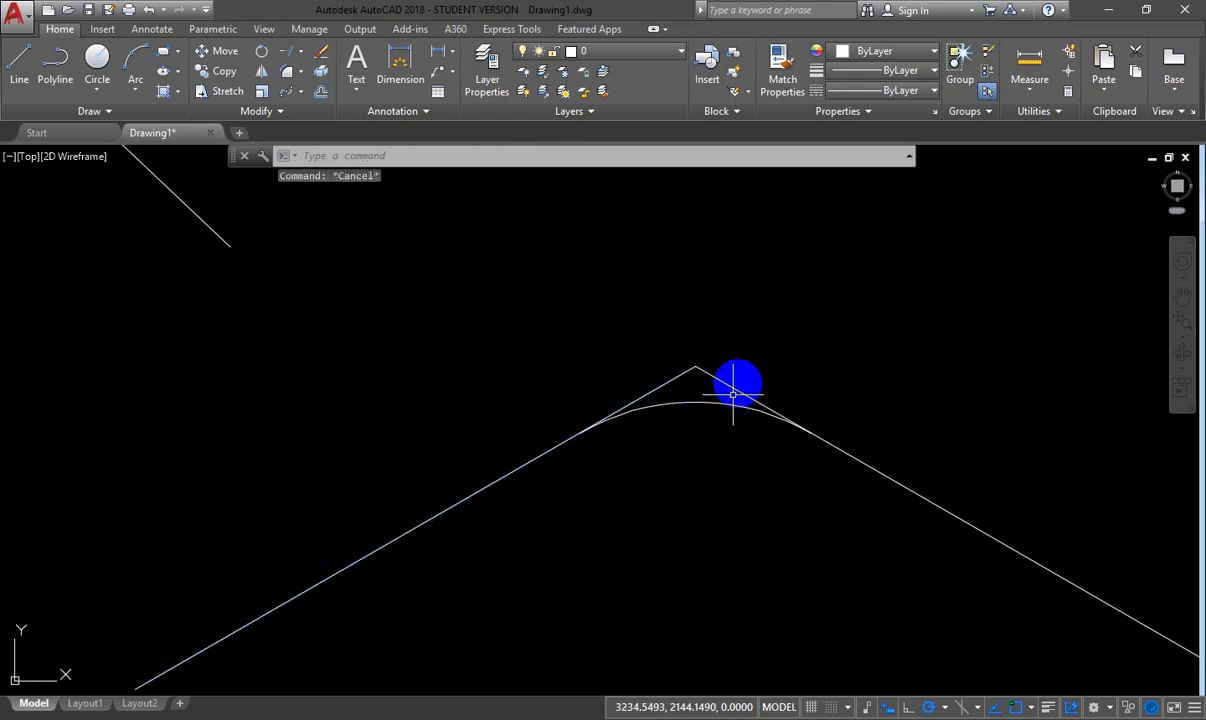
{"action": "left_click", "coordinate": [697, 372]}
{"action": "left_click", "coordinate": [697, 372]}
{"action": "scroll", "coordinate": [705, 369], "scroll_direction": "down", "scroll_amount": 2}
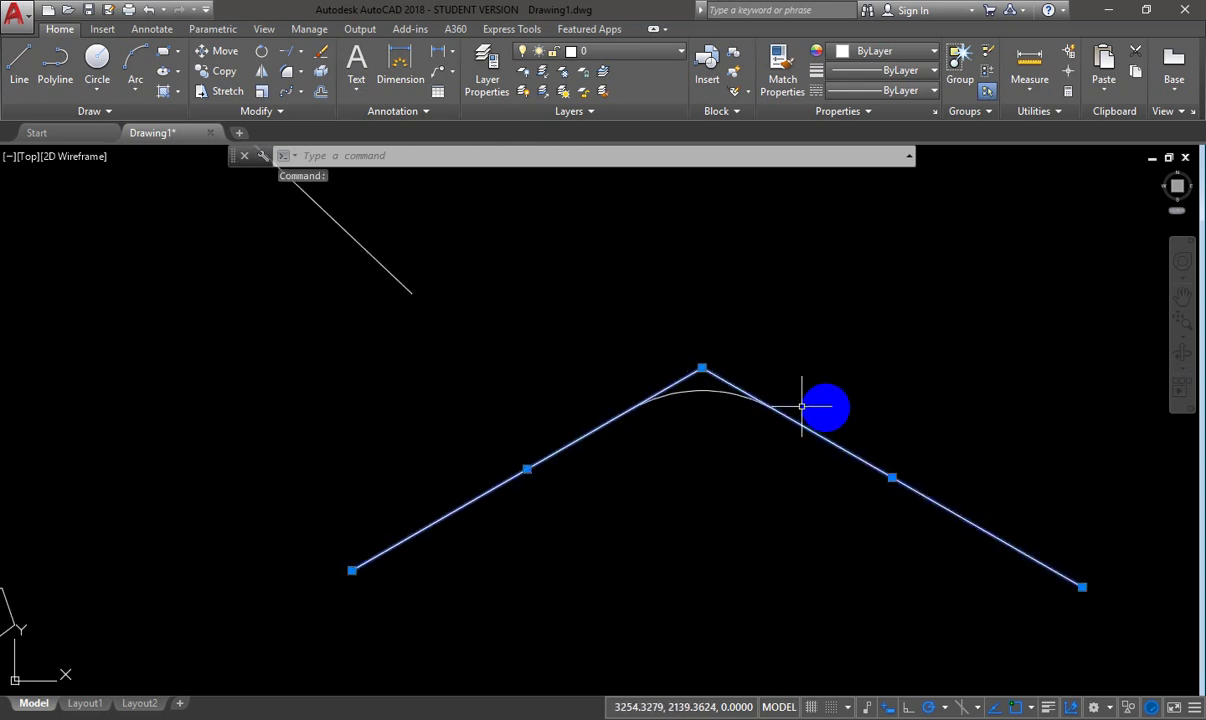
{"action": "scroll", "coordinate": [721, 412], "scroll_direction": "down", "scroll_amount": 2}
{"action": "key", "text": "Escape"}
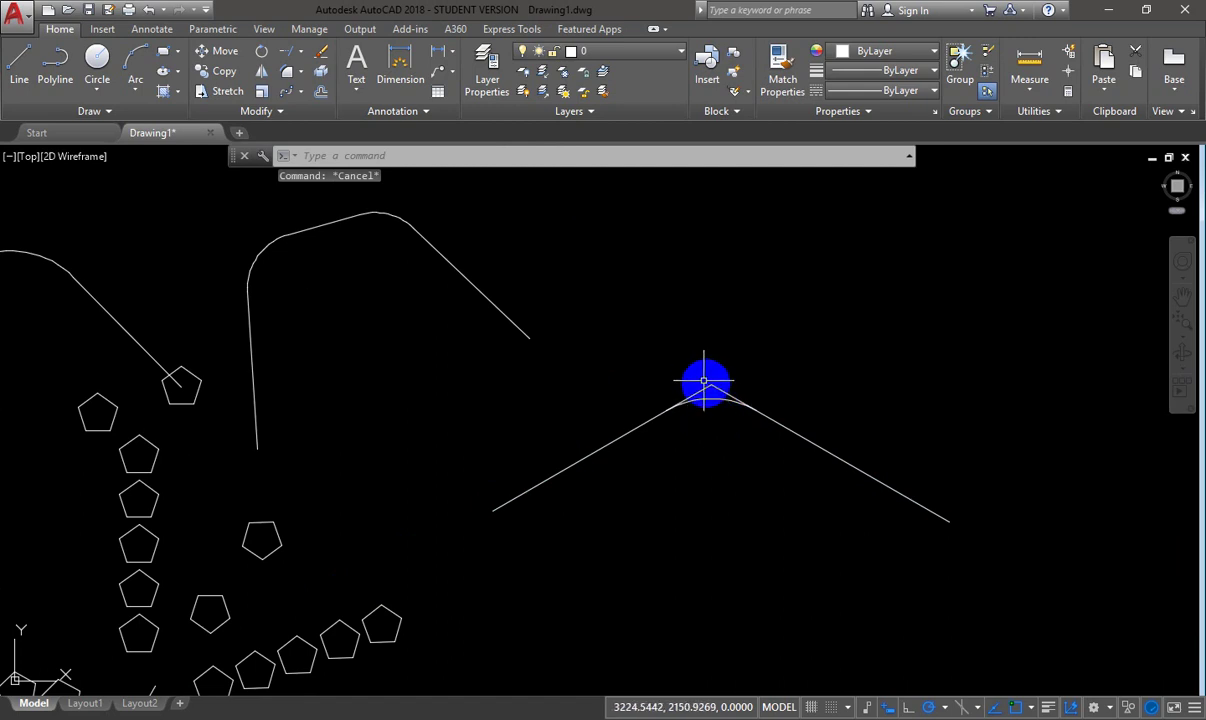
- Erase the fillet arc beneath the peak of the two separate lines
{"action": "left_click", "coordinate": [713, 392]}
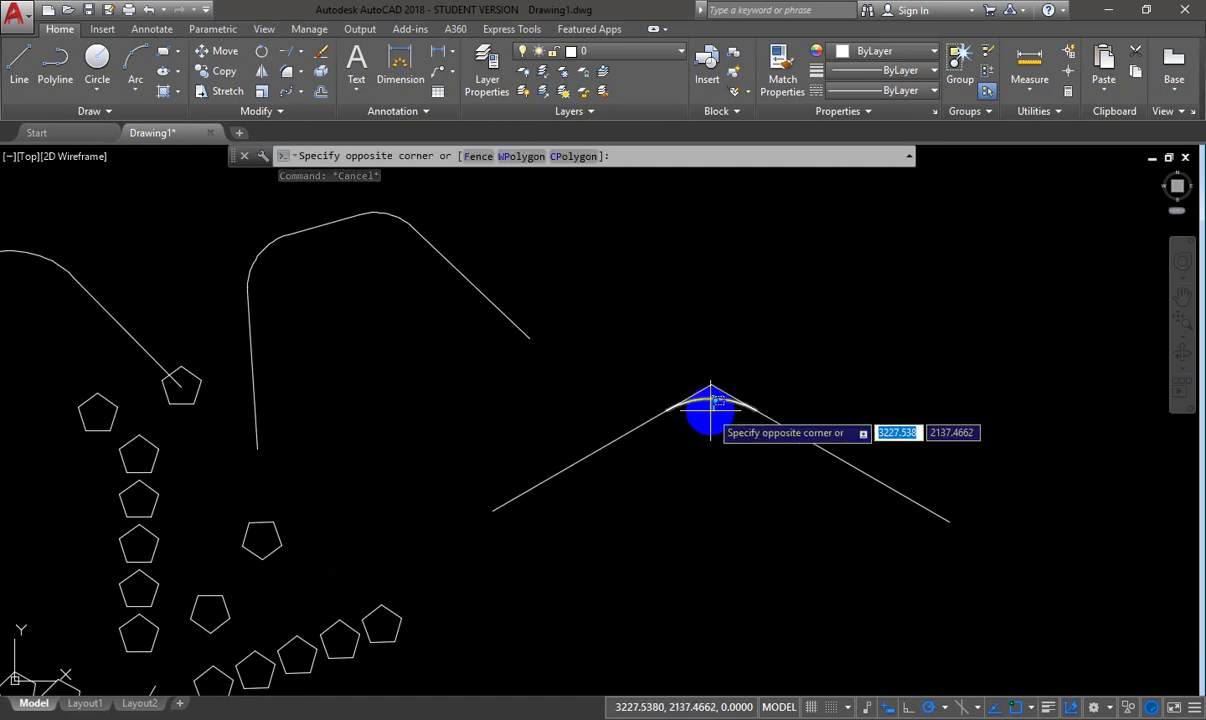
{"action": "left_click", "coordinate": [707, 410]}
{"action": "key", "text": "Delete"}
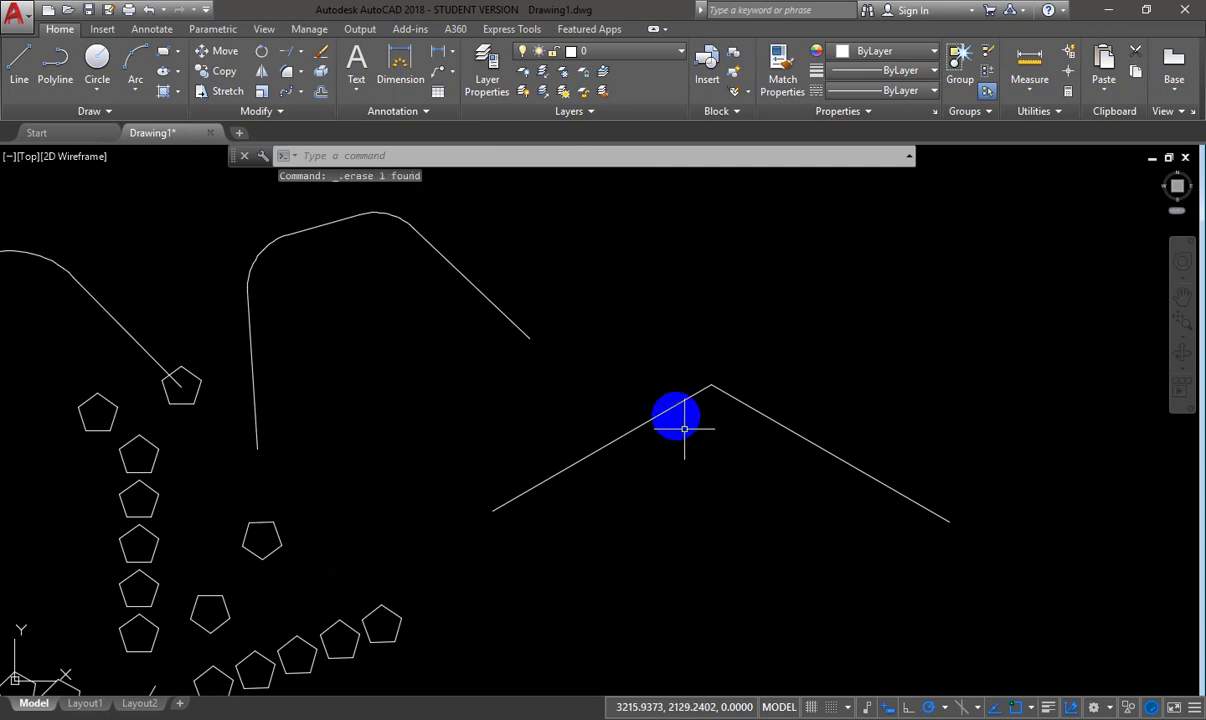
- Join the two lines of the peak into a single polyline
{"action": "left_click", "coordinate": [678, 405]}
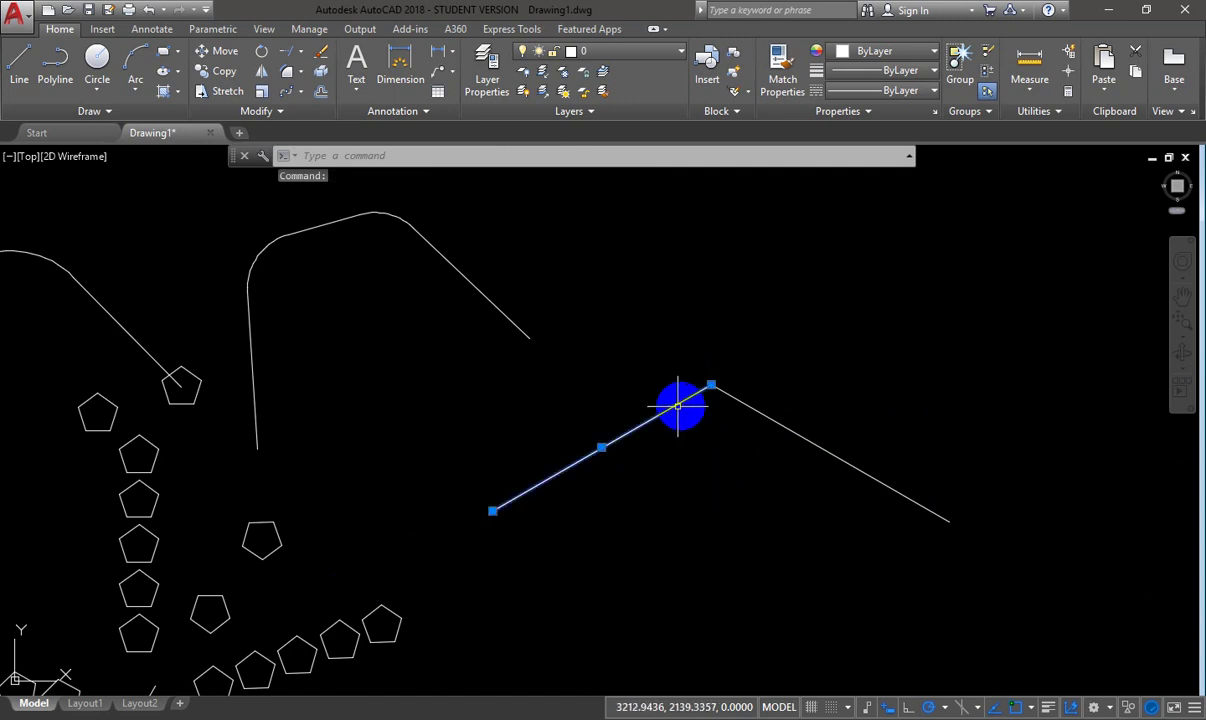
{"action": "left_click", "coordinate": [740, 401]}
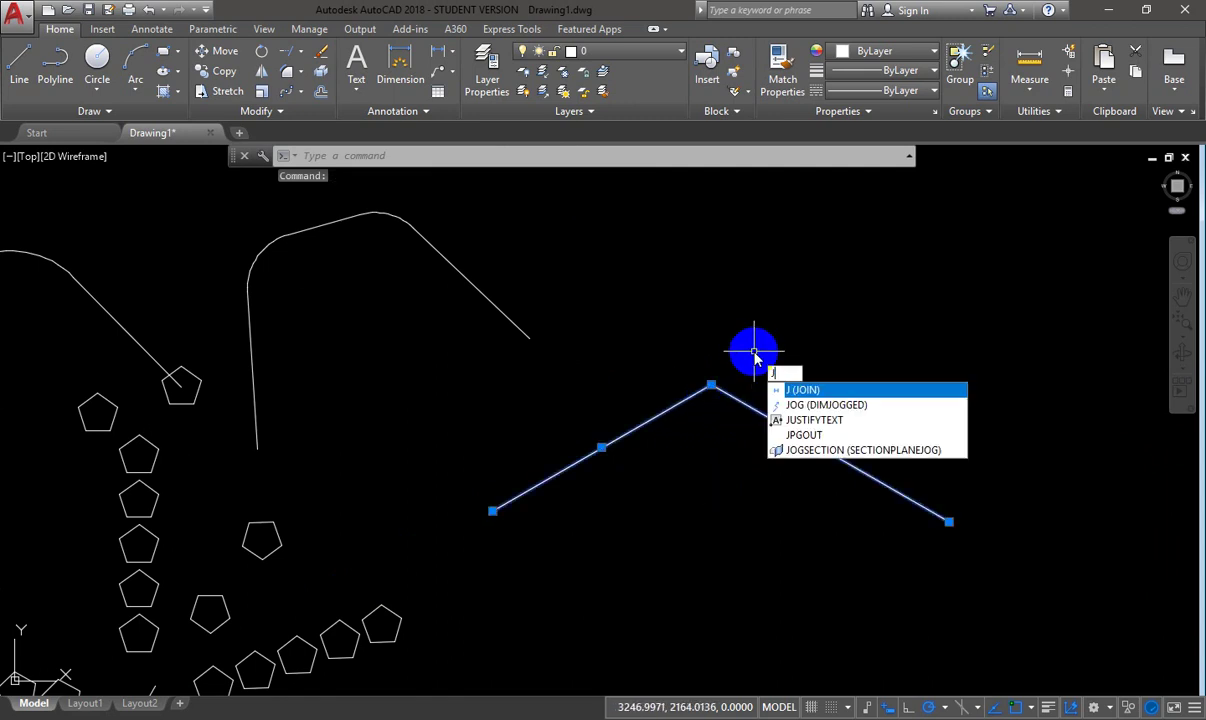
{"action": "key", "text": "Return"}
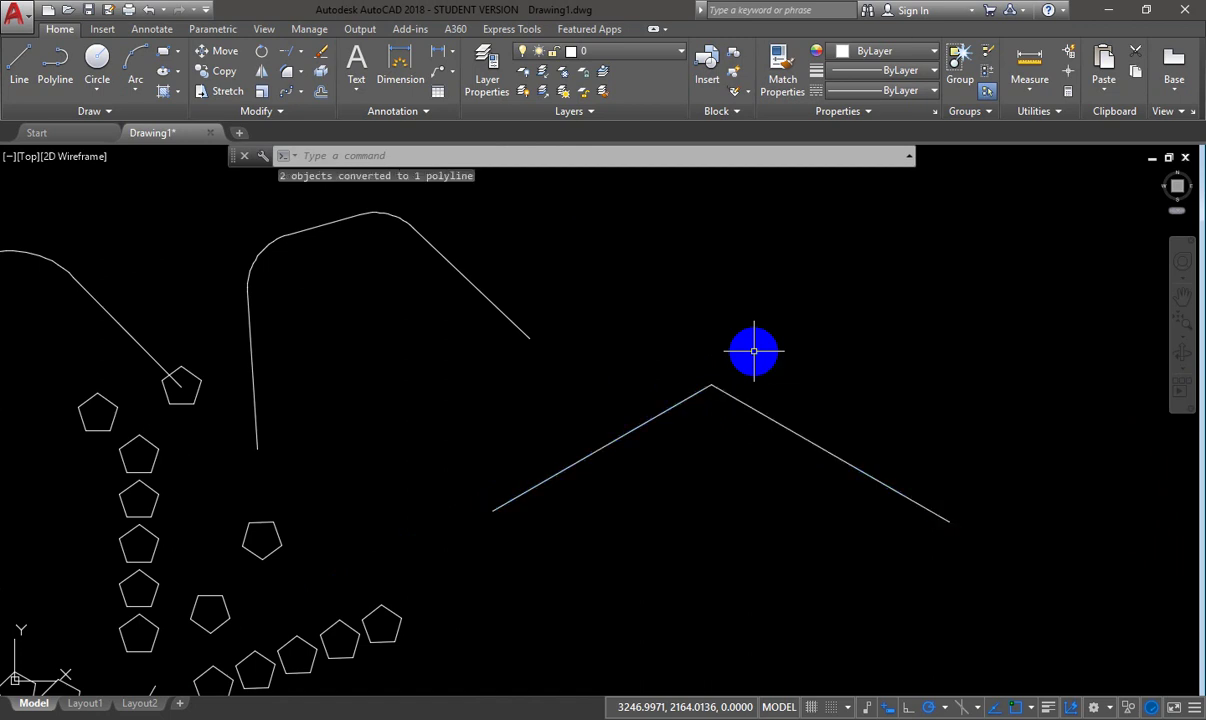
- Fillet the joined polyline's peak in No trim mode with radius 40.5
{"action": "key", "text": "Return"}
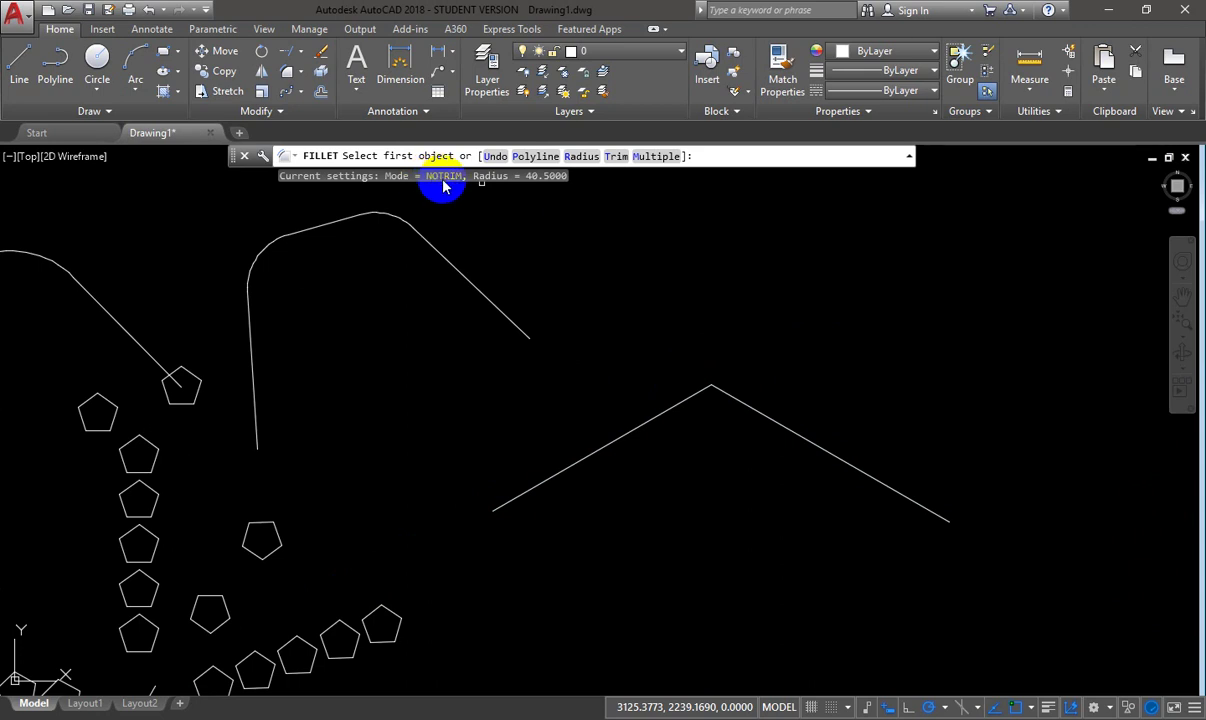
{"action": "left_click", "coordinate": [672, 405]}
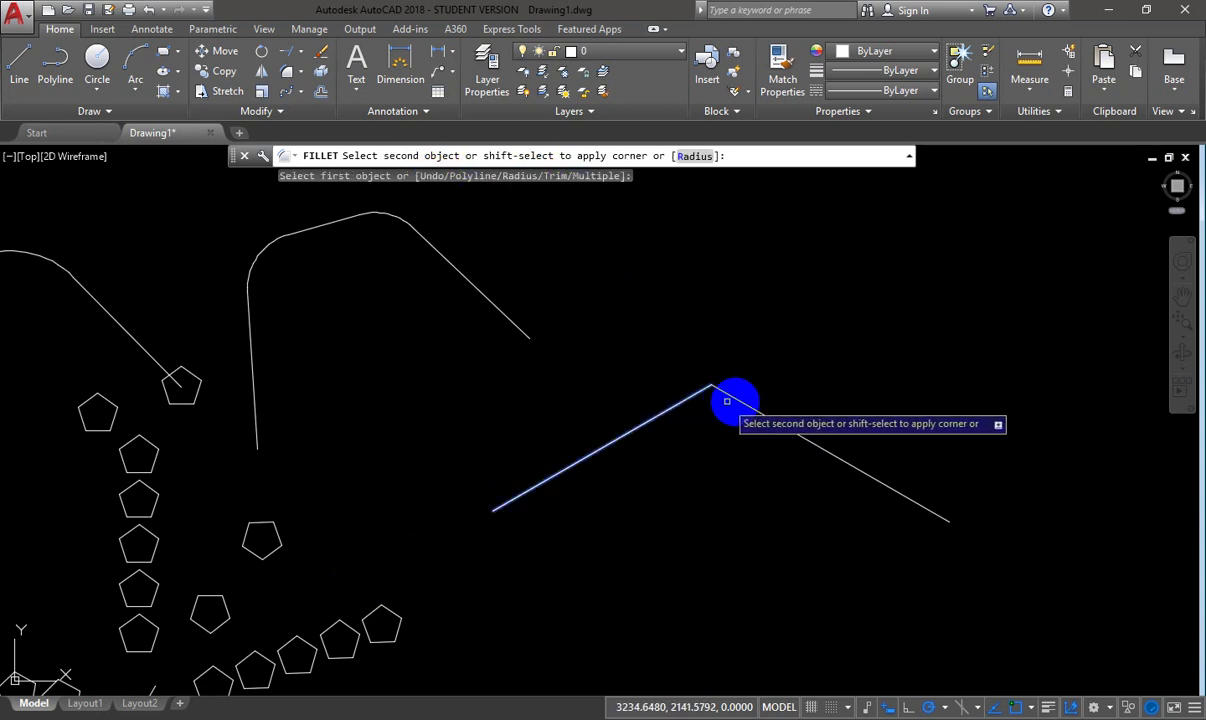
{"action": "left_click", "coordinate": [727, 401]}
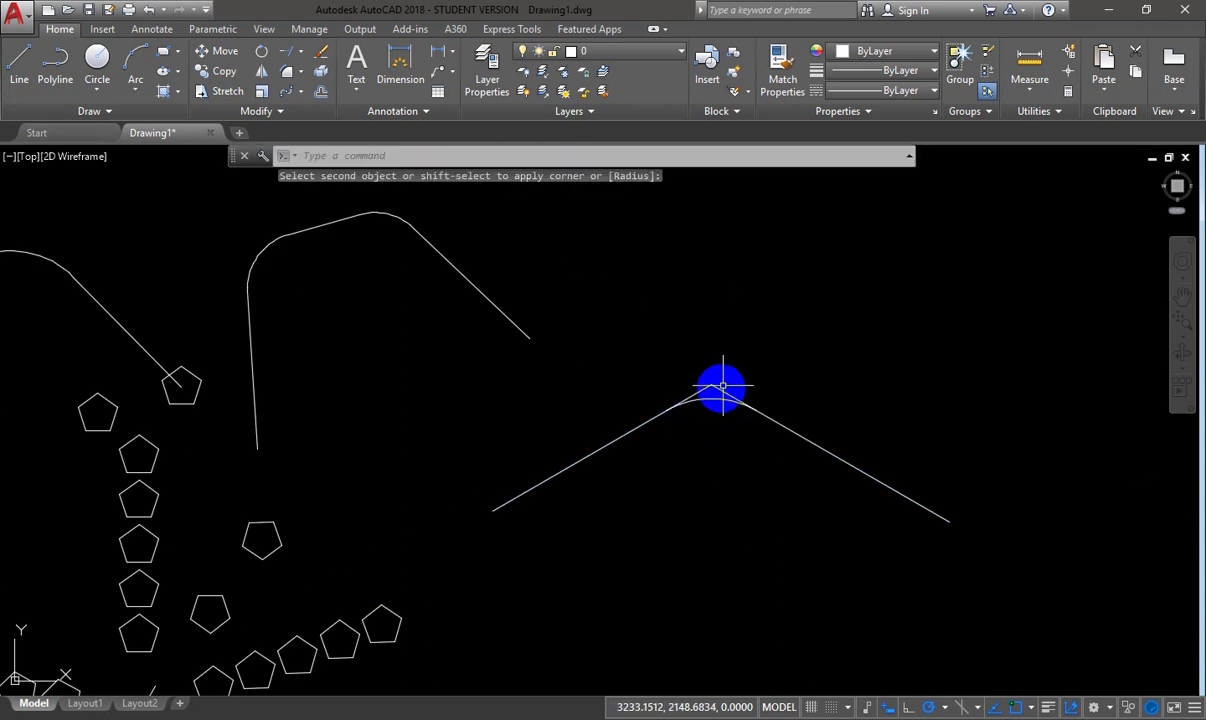
- Check whether the joined polyline and the fillet arc at its peak are separate objects
{"action": "left_click", "coordinate": [721, 392]}
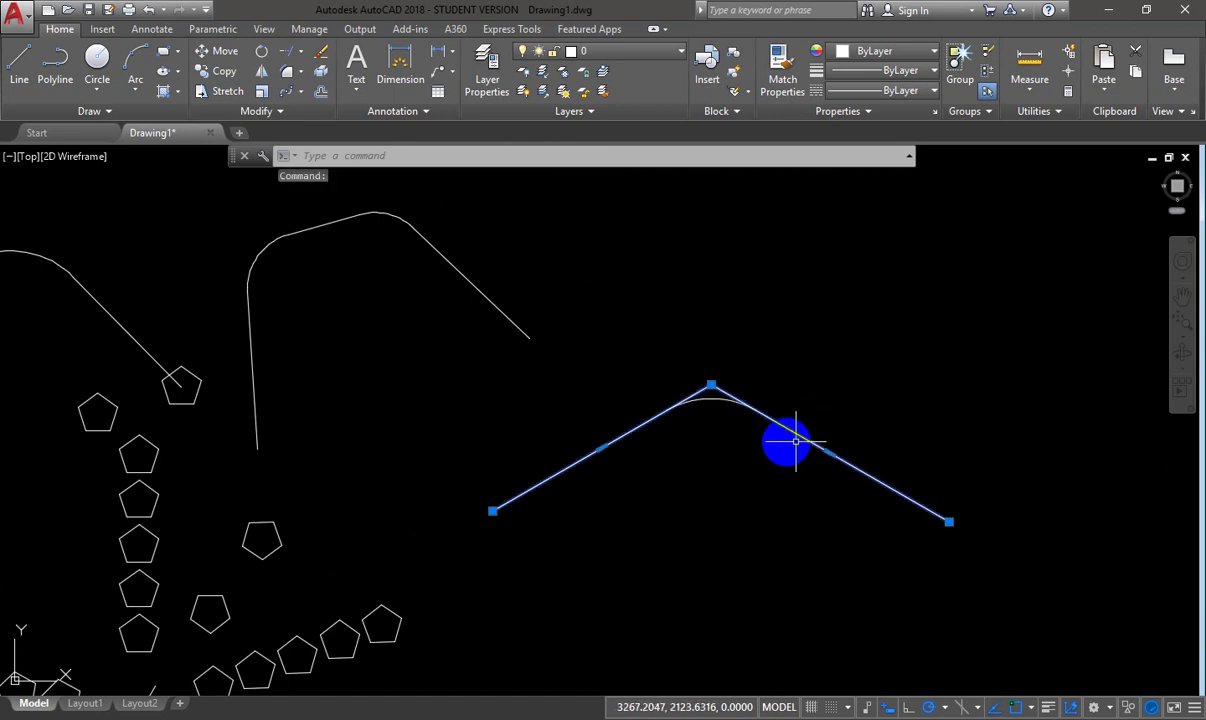
{"action": "key", "text": "Escape"}
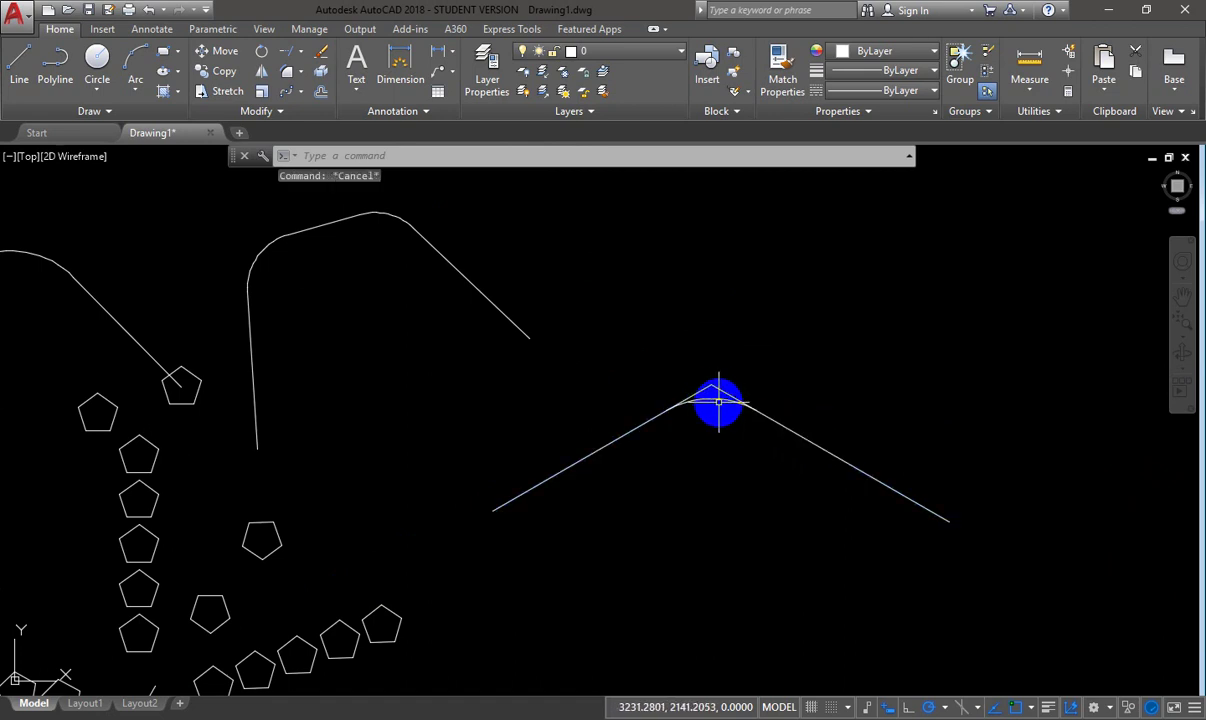
{"action": "left_click", "coordinate": [724, 400]}
{"action": "key", "text": "Escape"}
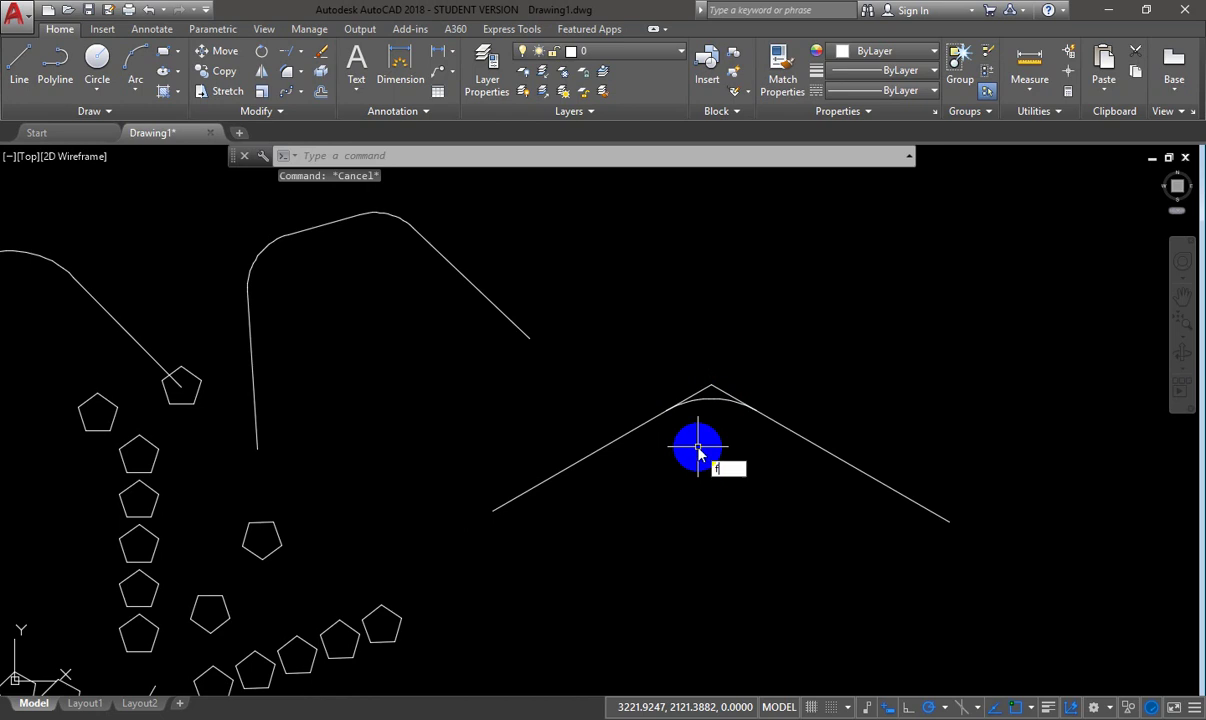
- Erase the fillet arc beneath the joined polyline's peak
{"action": "key", "text": "Return"}
{"action": "key", "text": "Escape"}
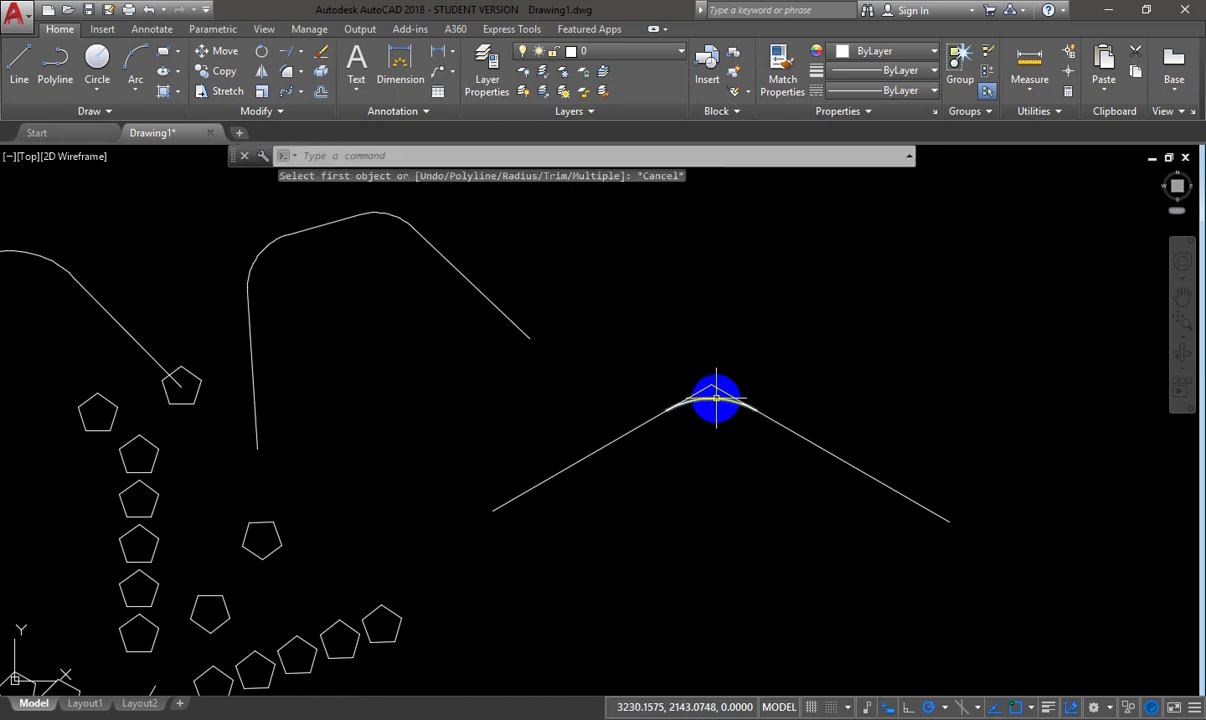
{"action": "left_click", "coordinate": [716, 398]}
{"action": "key", "text": "Delete"}
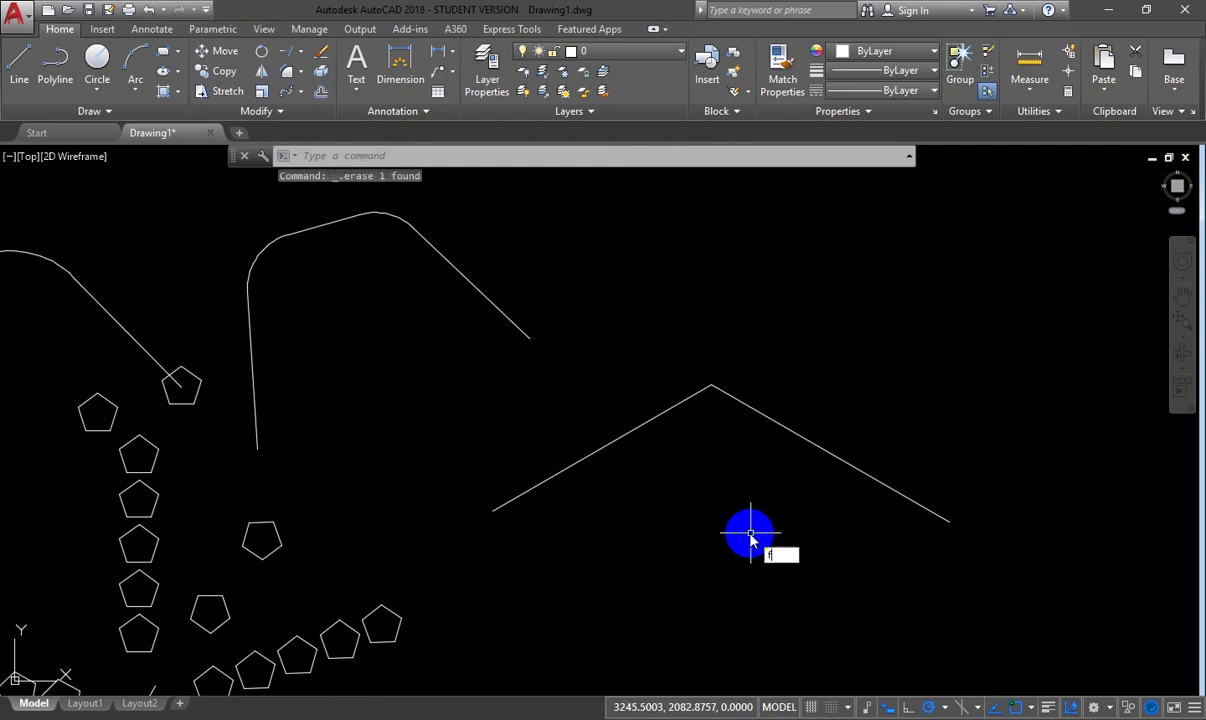
- Set Fillet back to Trim mode and round the joined polyline's peak with radius 40.5
{"action": "key", "text": "Return"}
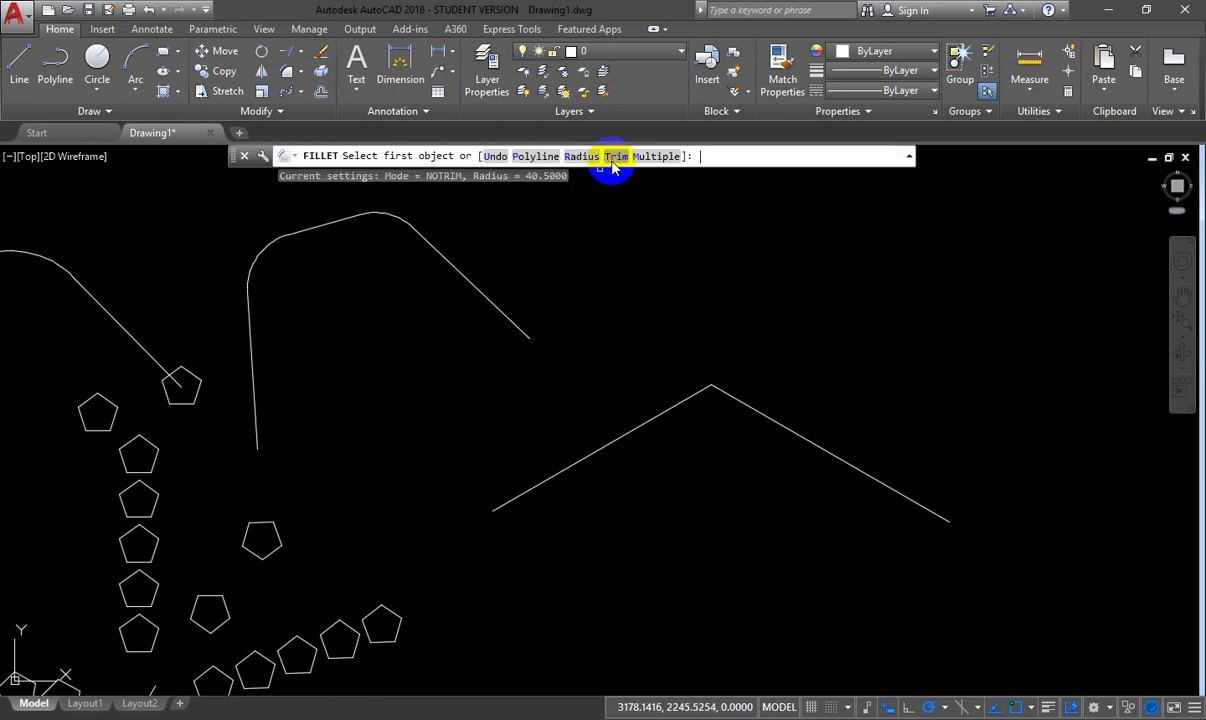
{"action": "left_click", "coordinate": [614, 157]}
{"action": "left_click", "coordinate": [495, 156]}
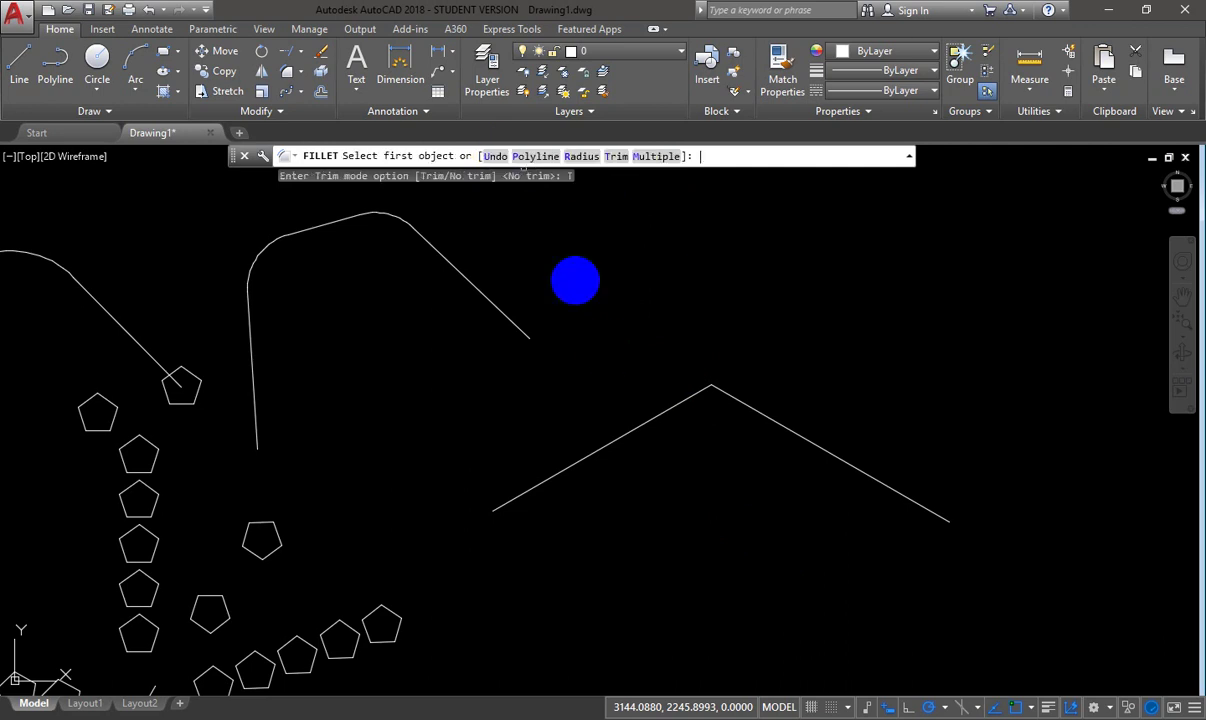
{"action": "left_click", "coordinate": [651, 420]}
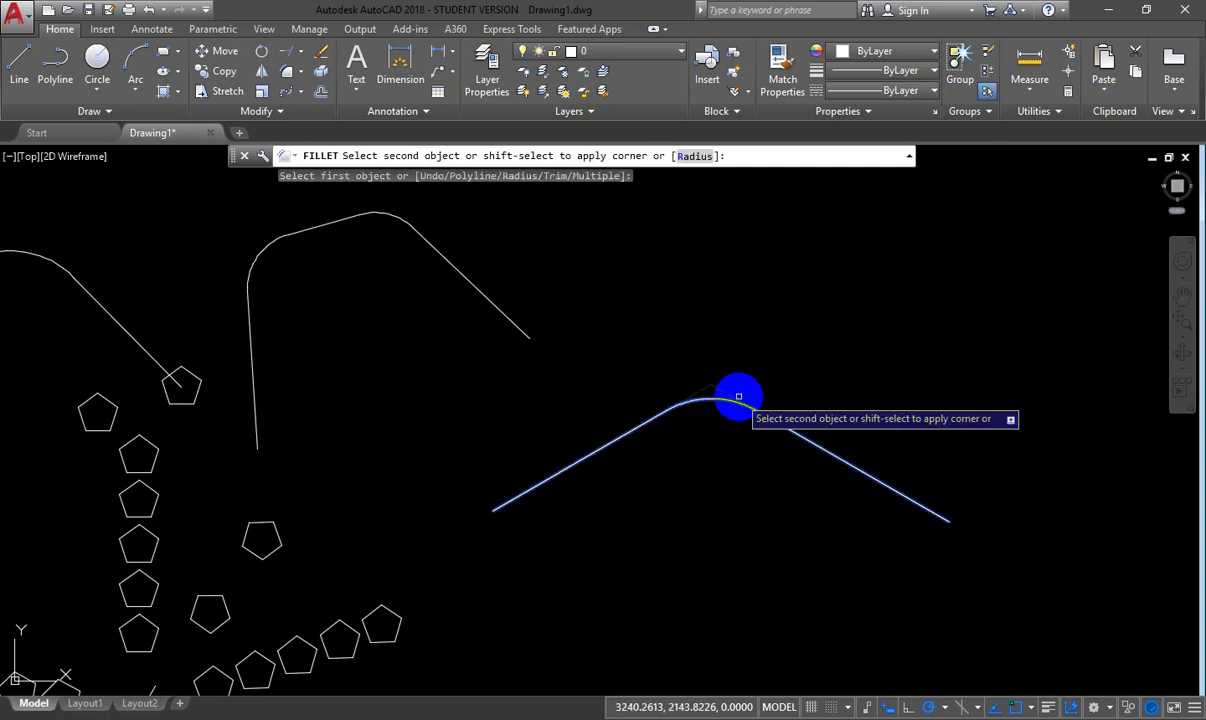
{"action": "left_click", "coordinate": [740, 400]}
{"action": "key", "text": "Escape"}
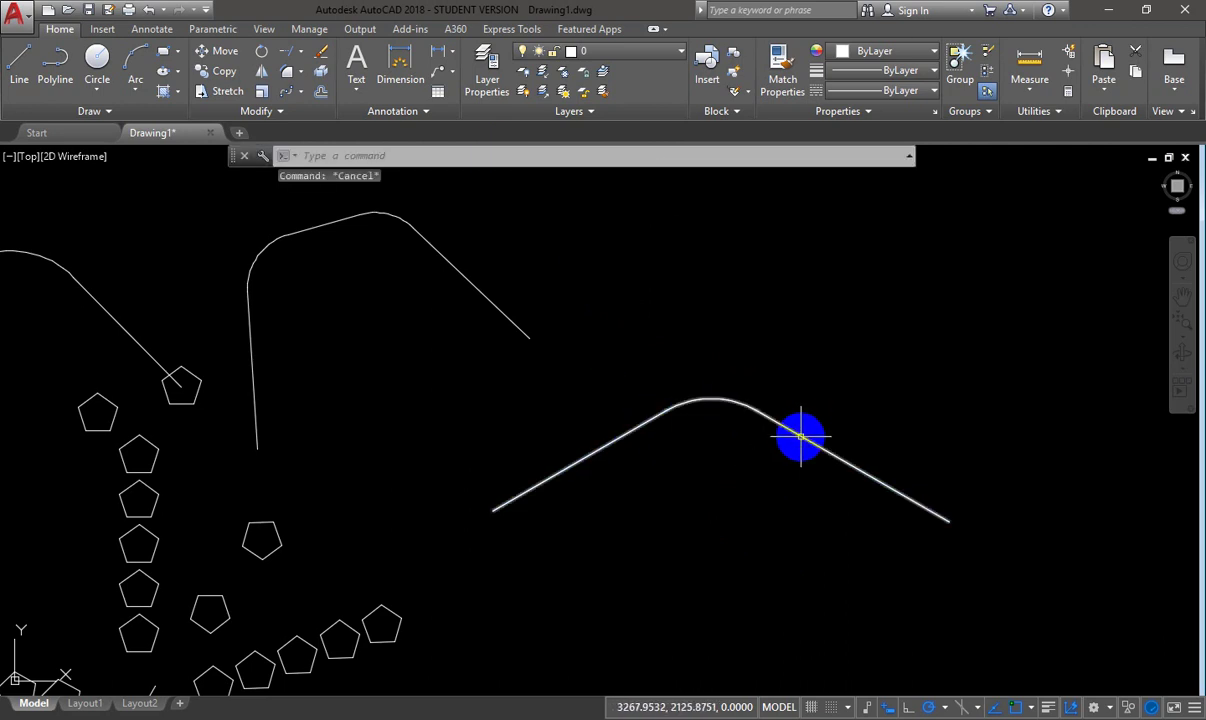
- Examine the rounded polyline as a whole to check that its arc belongs to it
{"action": "left_click", "coordinate": [800, 437]}
{"action": "scroll", "coordinate": [549, 485], "scroll_direction": "down", "scroll_amount": 2}
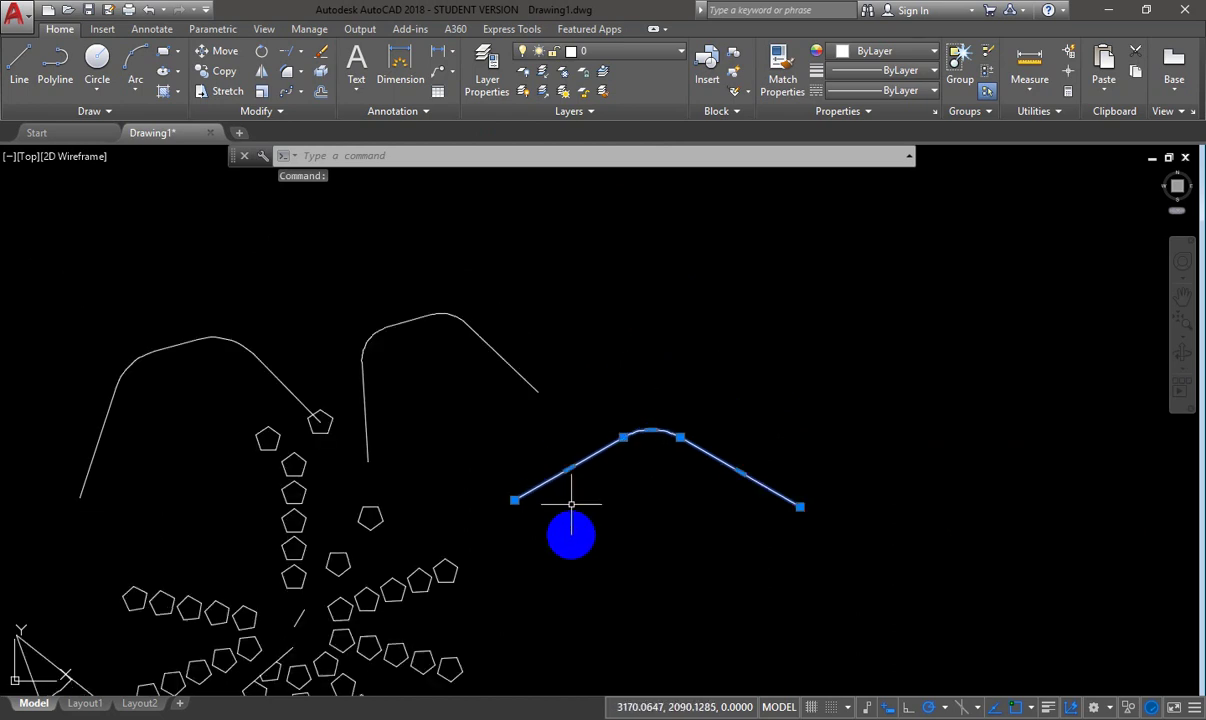
{"action": "scroll", "coordinate": [571, 505], "scroll_direction": "down", "scroll_amount": 2}
{"action": "middle_click_drag", "start_coordinate": [571, 558], "coordinate": [576, 342]}
{"action": "key", "text": "Escape"}
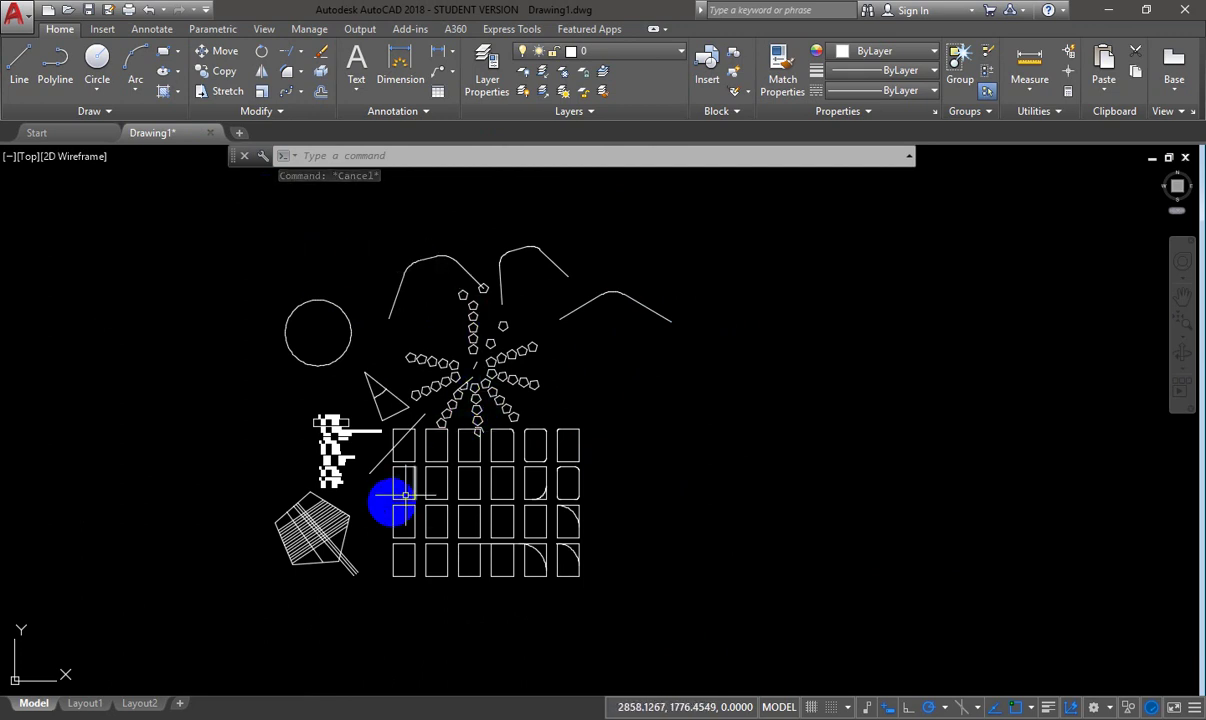
- Add ALign as item 5 at the end of the written command list, beneath the Join entry
{"action": "scroll", "coordinate": [388, 502], "scroll_direction": "up", "scroll_amount": 4}
{"action": "scroll", "coordinate": [295, 492], "scroll_direction": "up", "scroll_amount": 3}
{"action": "middle_click_drag", "start_coordinate": [214, 451], "coordinate": [353, 417]}
{"action": "left_click", "coordinate": [330, 379]}
{"action": "double_click", "coordinate": [330, 379]}
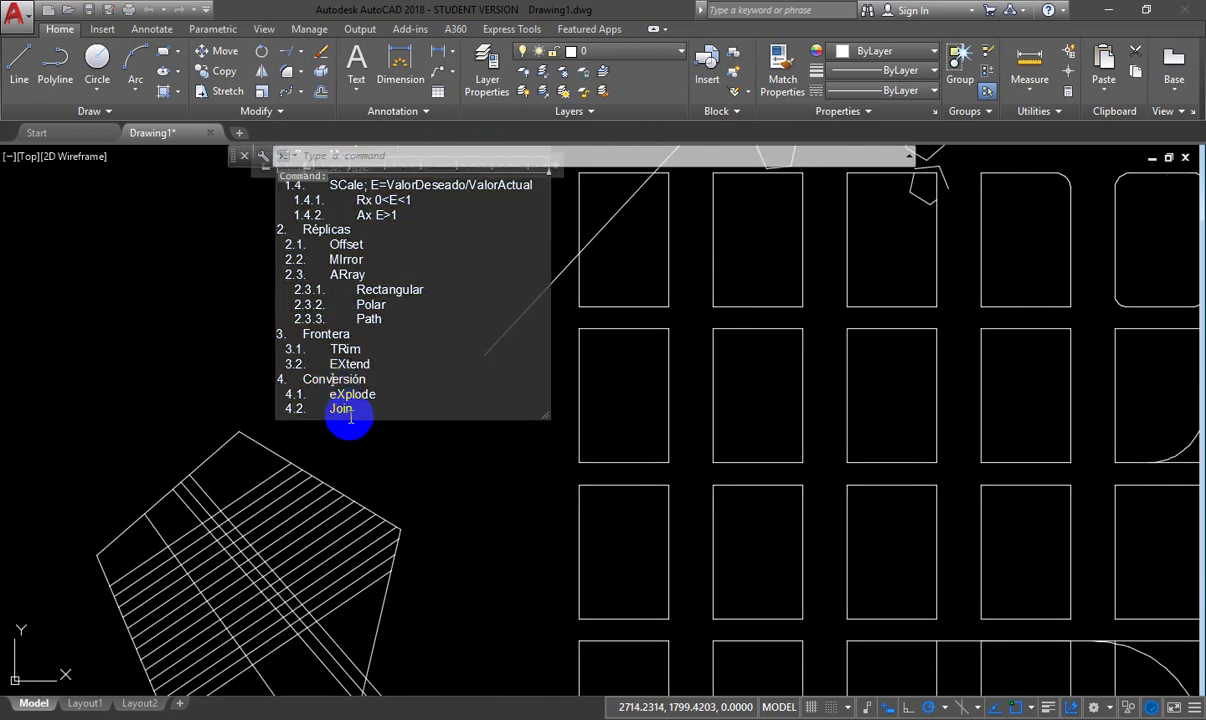
{"action": "key", "text": "Return"}
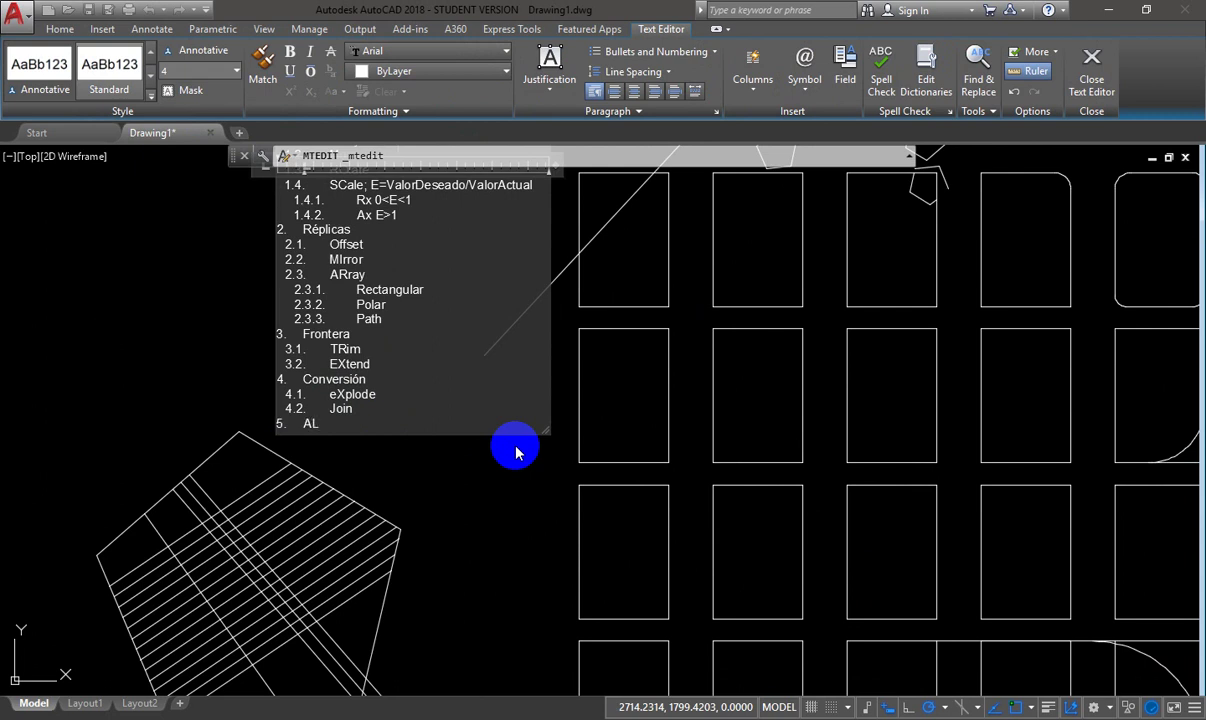
{"action": "left_click", "coordinate": [522, 510]}
- Draw a tilted five-sided polygon inscribed in a circle, about 112 units across its diagonal, in the empty area beside the rectangle array
{"action": "scroll", "coordinate": [484, 511], "scroll_direction": "down", "scroll_amount": 5}
{"action": "middle_click_drag", "start_coordinate": [414, 481], "coordinate": [27, 489]}
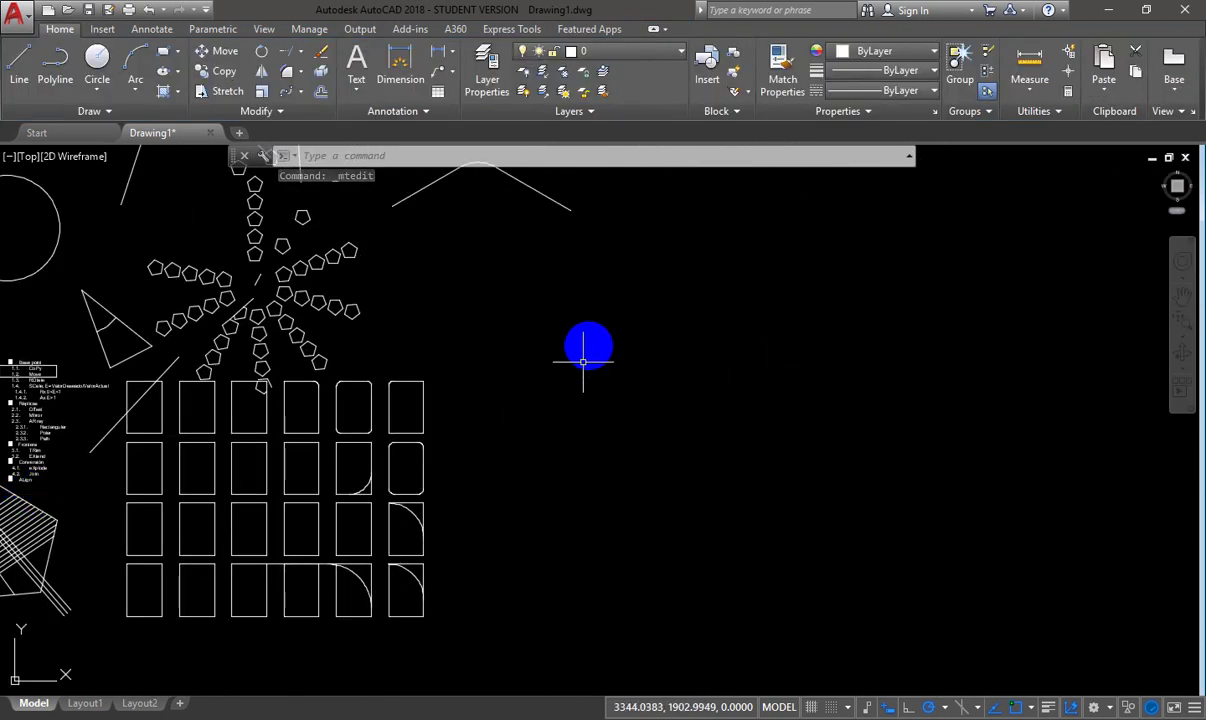
{"action": "type", "text": "pol"}
{"action": "key", "text": "Return"}
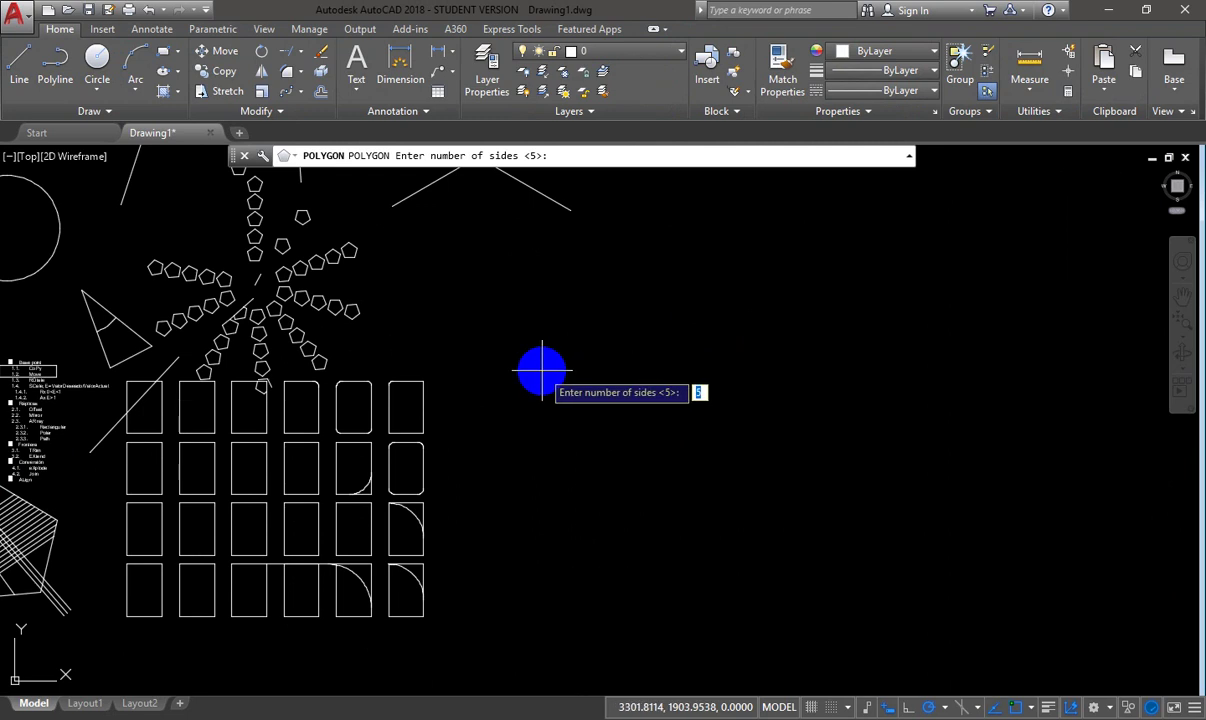
{"action": "key", "text": "Return"}
{"action": "left_click", "coordinate": [553, 377]}
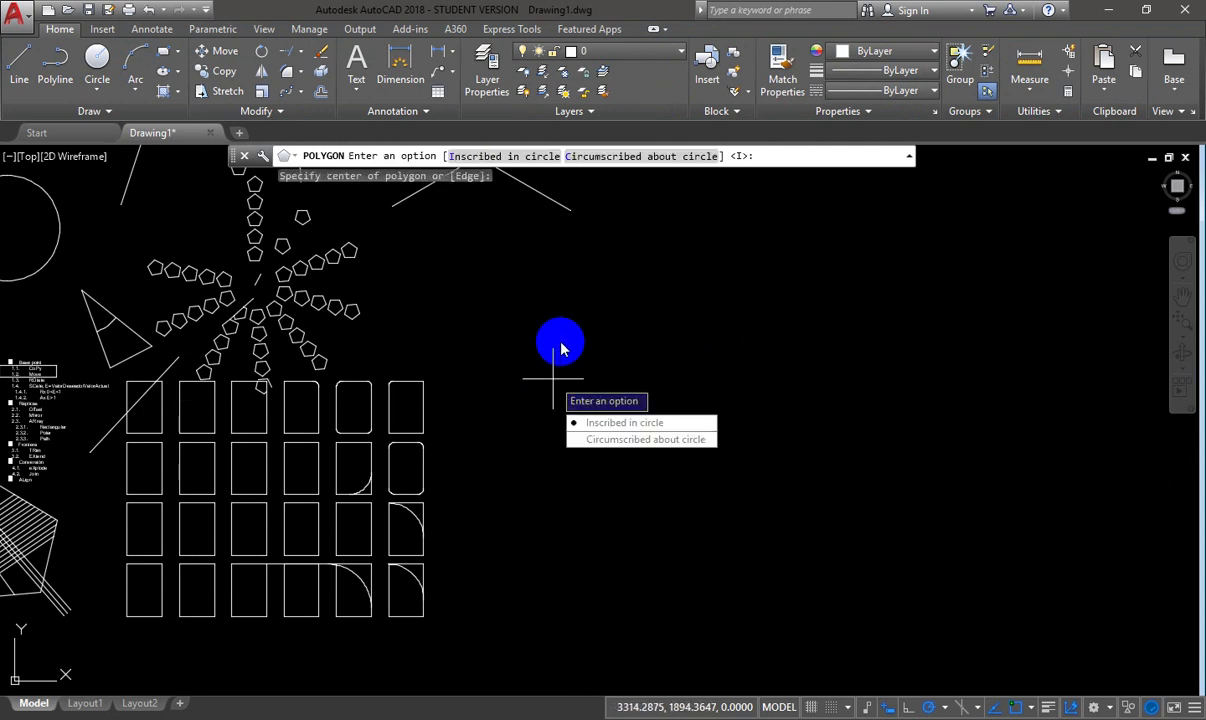
{"action": "left_click", "coordinate": [620, 424]}
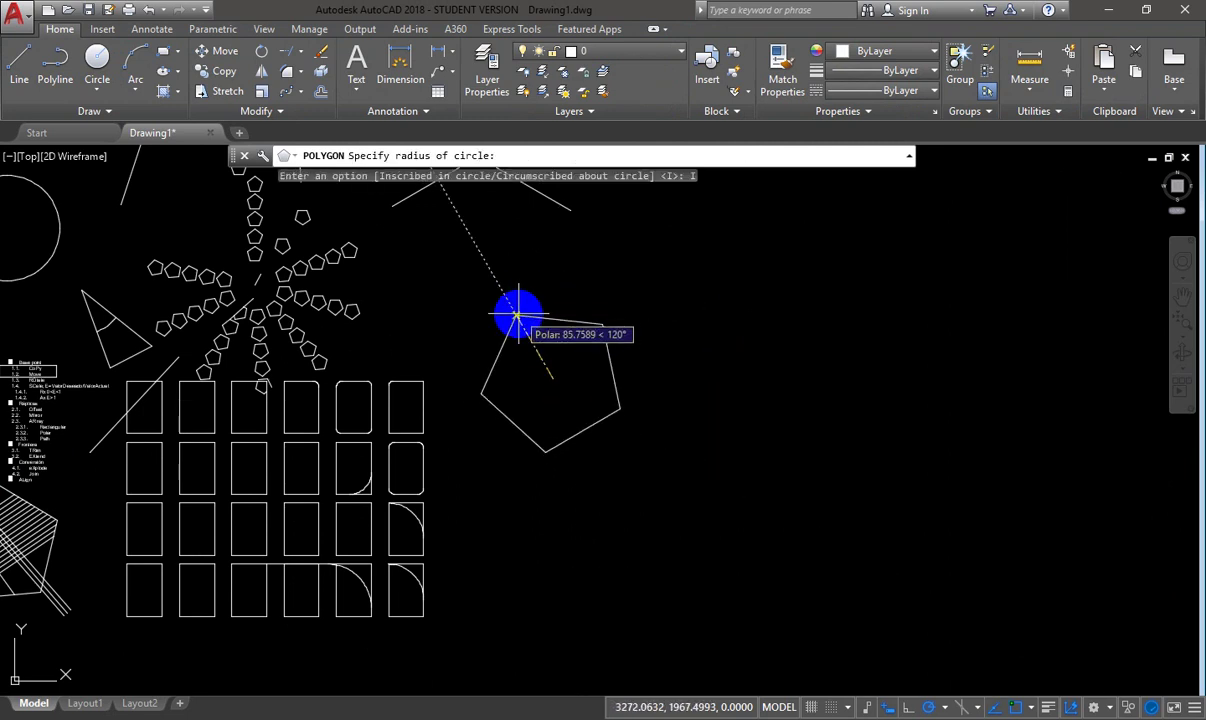
{"action": "scroll", "coordinate": [530, 345], "scroll_direction": "up", "scroll_amount": 4}
{"action": "scroll", "coordinate": [567, 380], "scroll_direction": "down", "scroll_amount": 5}
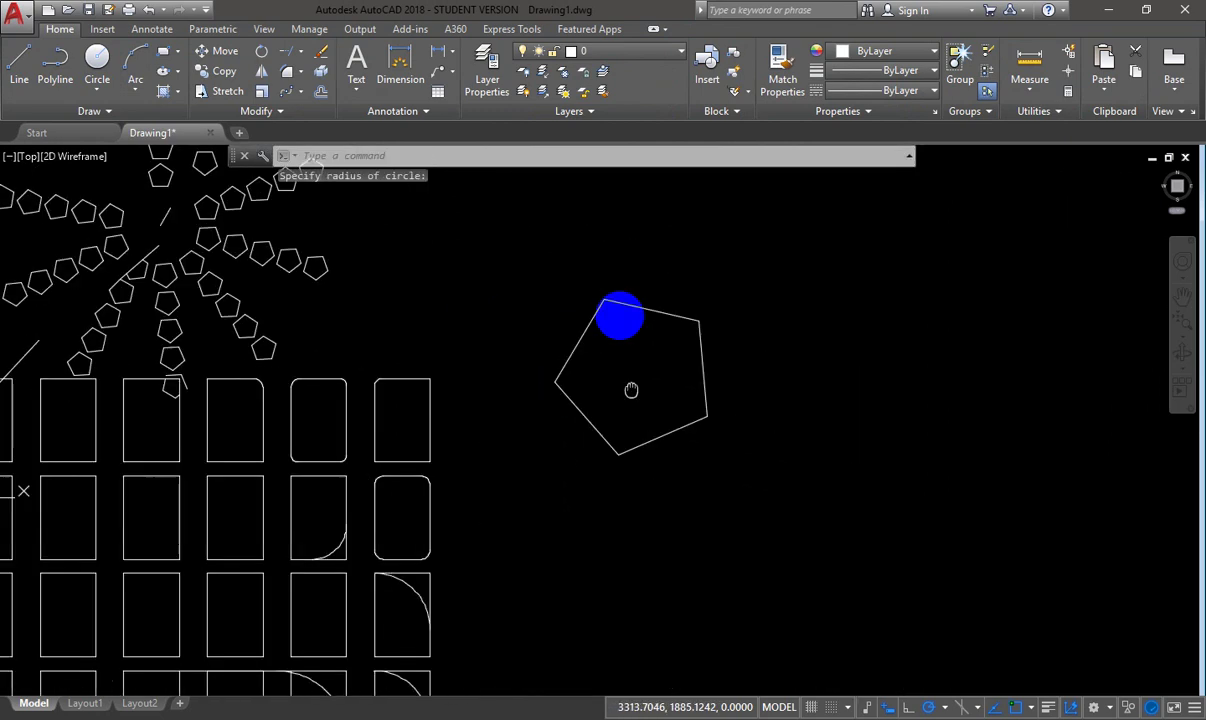
{"action": "left_click", "coordinate": [603, 348]}
{"action": "middle_click_drag", "start_coordinate": [594, 352], "coordinate": [611, 299]}
{"action": "scroll", "coordinate": [618, 286], "scroll_direction": "up", "scroll_amount": 2}
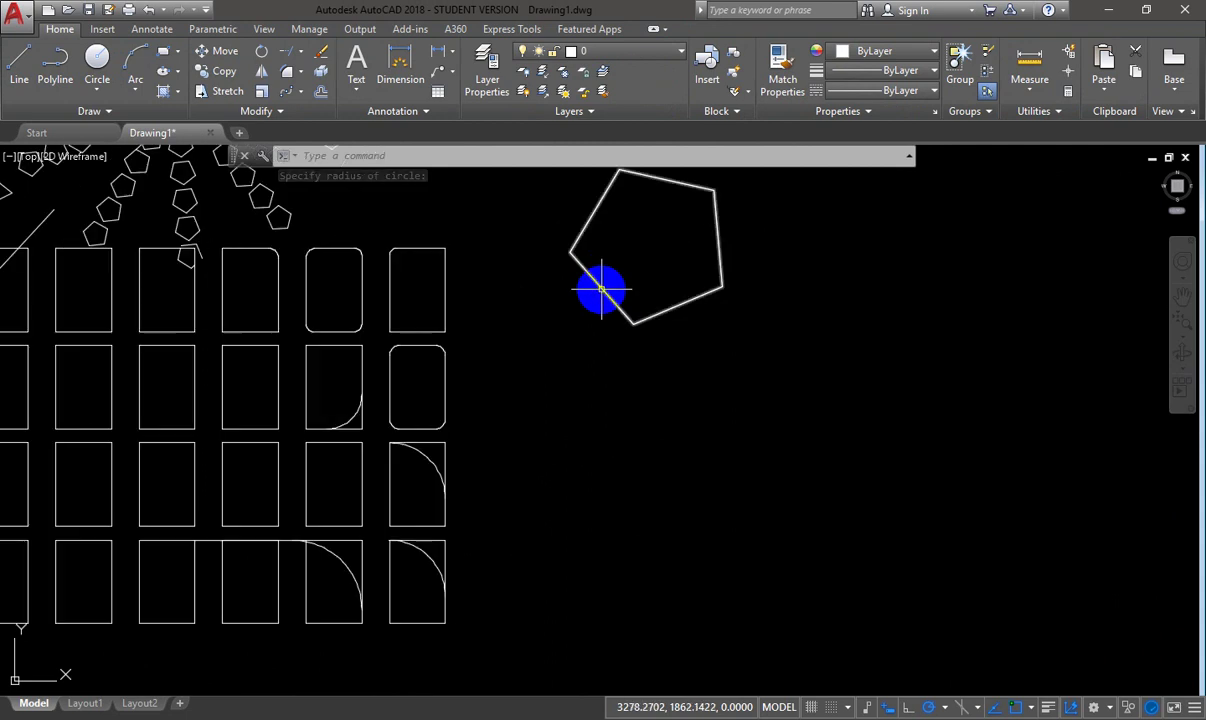
- Place an aligned dimension across the new pentagon from its left corner to its upper-right corner
{"action": "left_click", "coordinate": [598, 286]}
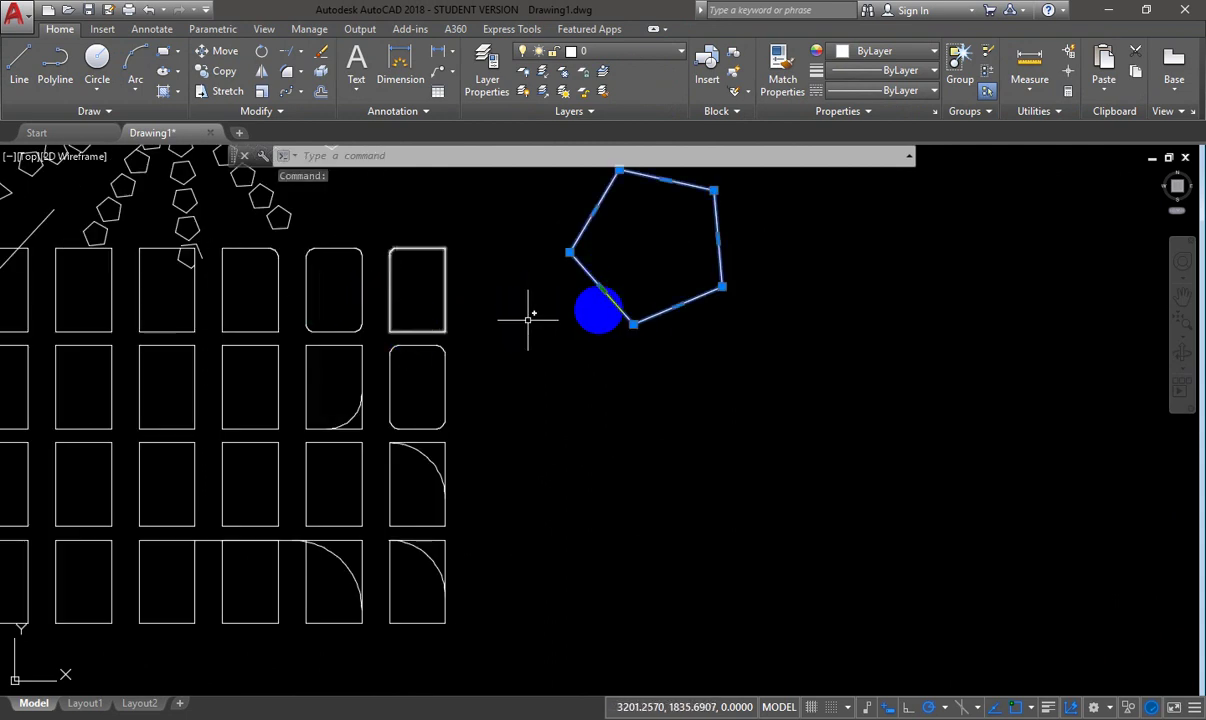
{"action": "middle_click_drag", "start_coordinate": [621, 304], "coordinate": [613, 352]}
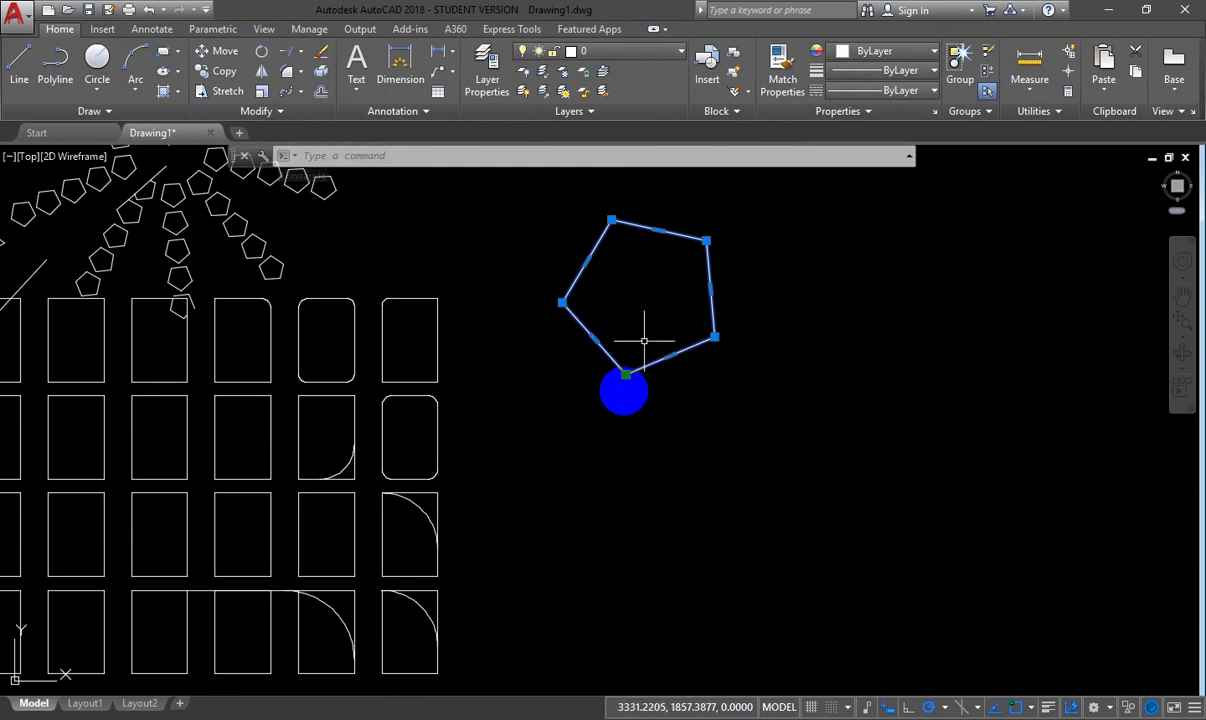
{"action": "scroll", "coordinate": [628, 370], "scroll_direction": "up", "scroll_amount": 2}
{"action": "middle_click_drag", "start_coordinate": [628, 370], "coordinate": [552, 497]}
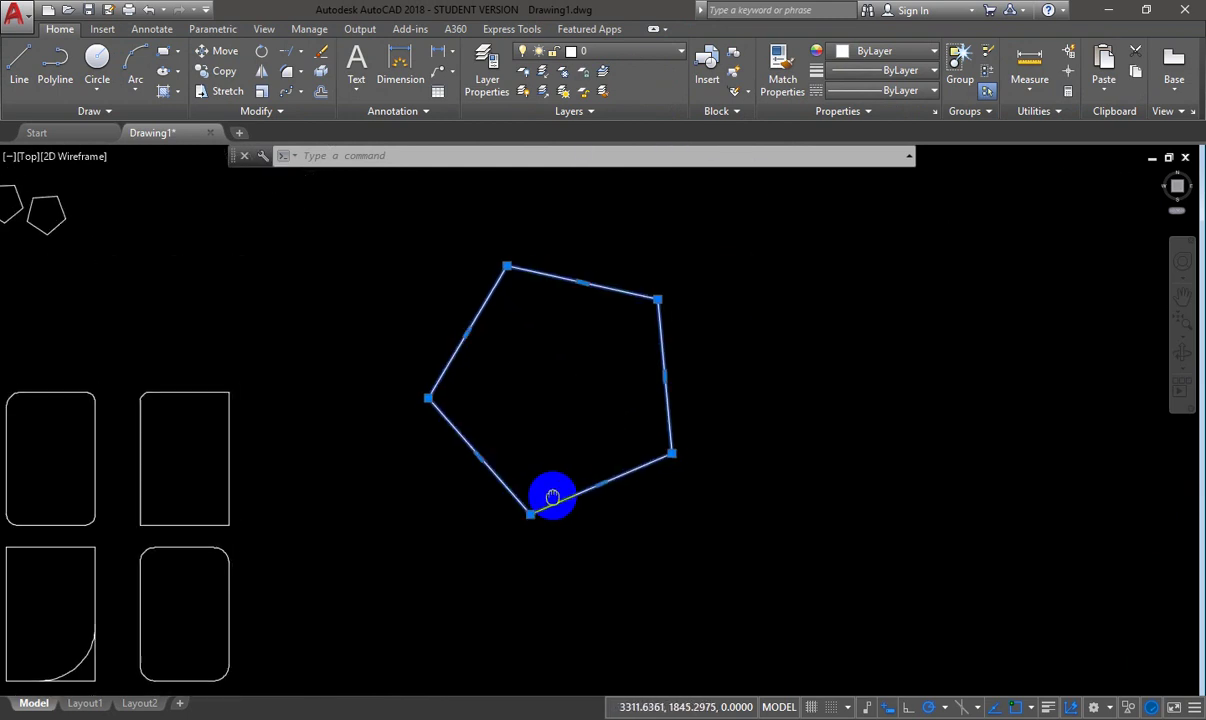
{"action": "key", "text": "Escape"}
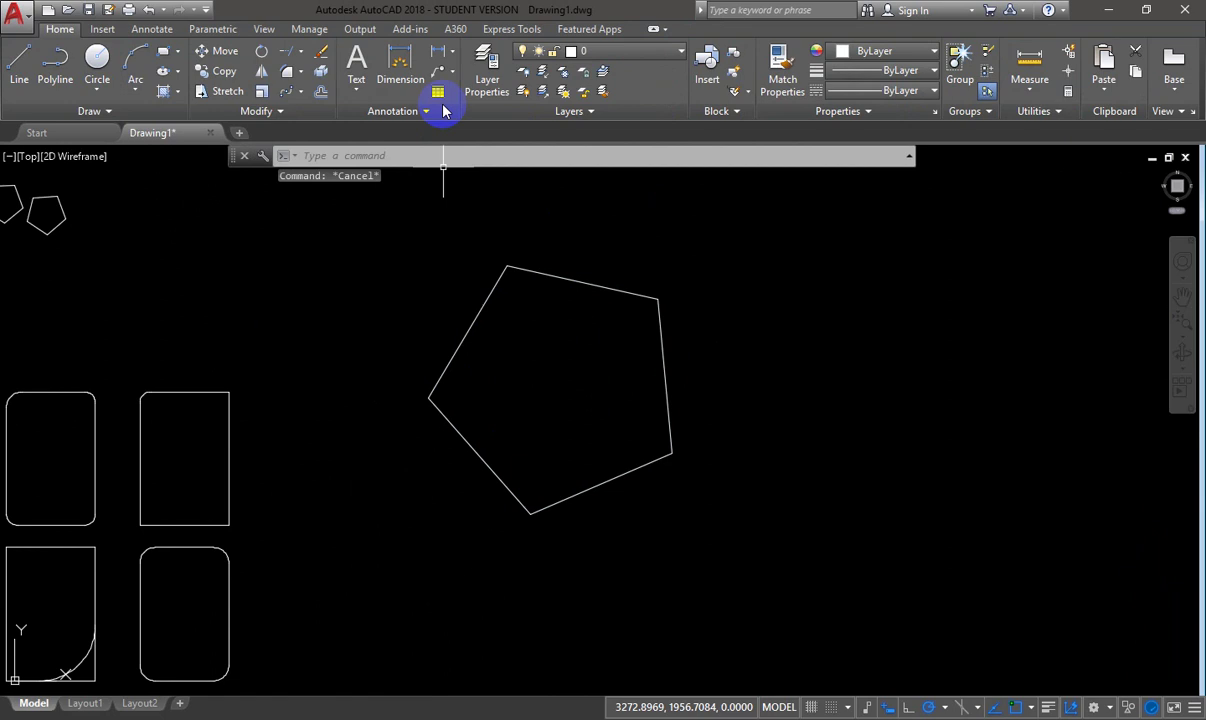
{"action": "left_click", "coordinate": [400, 65]}
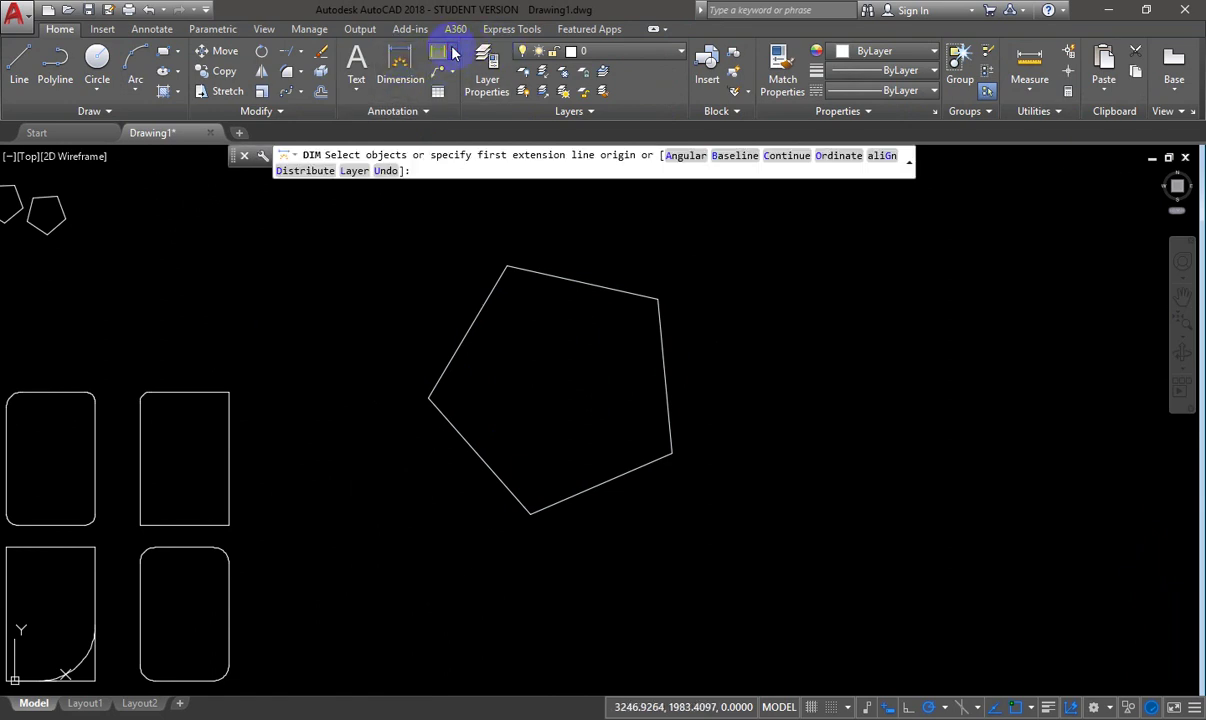
{"action": "left_click", "coordinate": [453, 53]}
{"action": "left_click", "coordinate": [462, 116]}
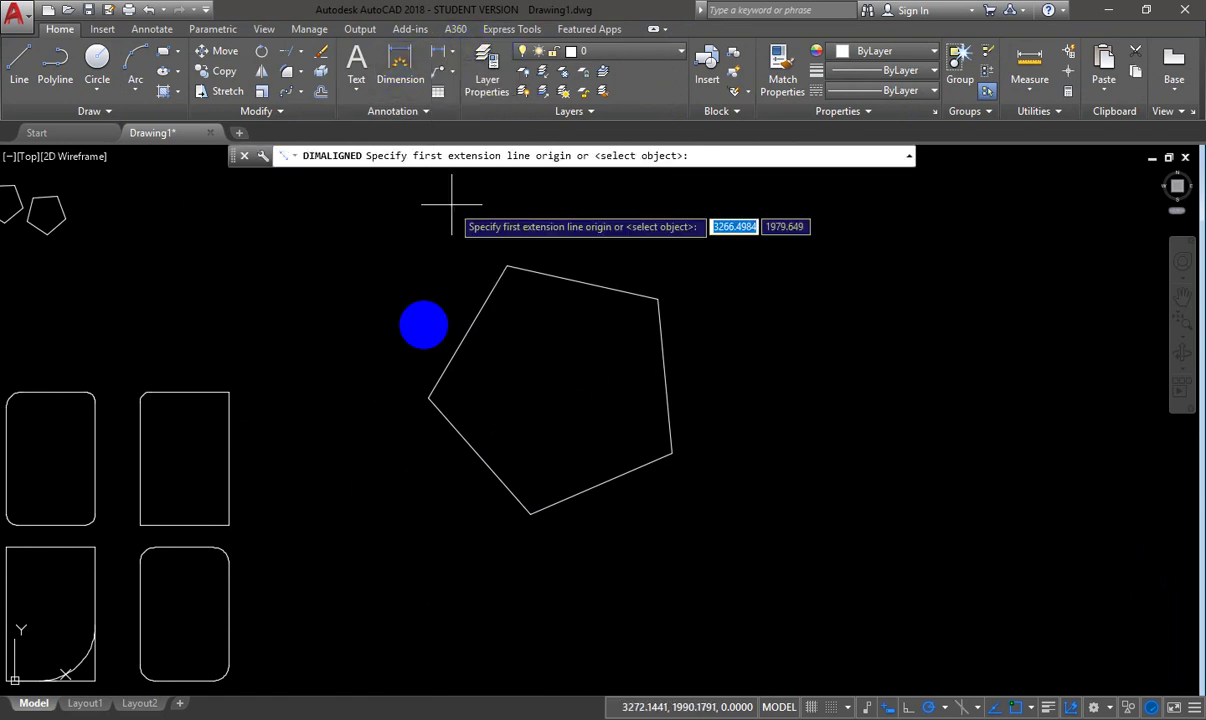
{"action": "left_click", "coordinate": [429, 397]}
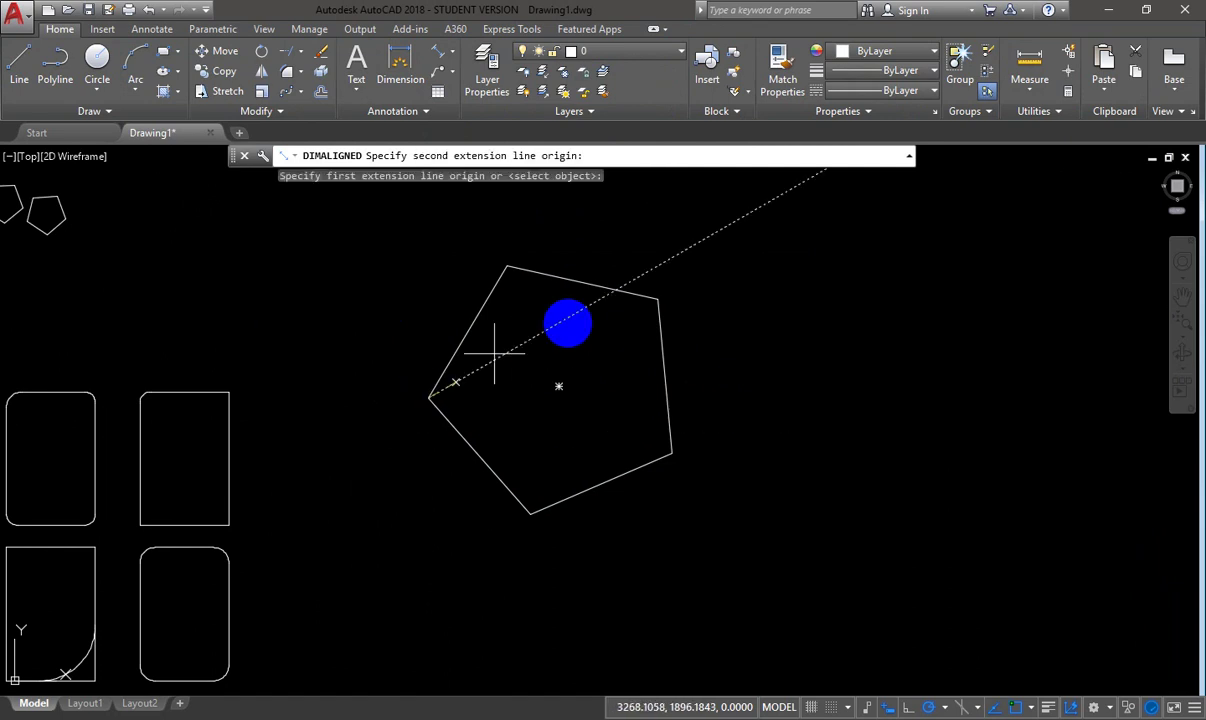
{"action": "left_click", "coordinate": [657, 297]}
{"action": "left_click", "coordinate": [464, 229]}
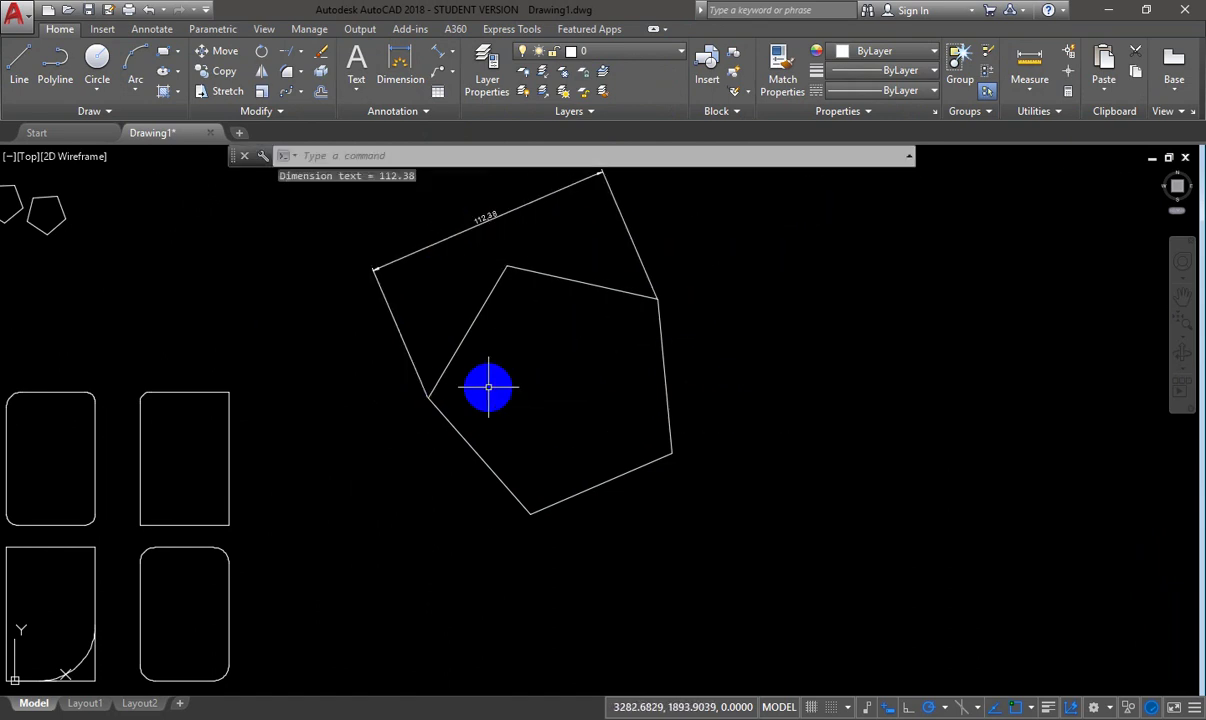
- Examine the aligned dimension across the pentagon up close and compare its value with the pentagon's shape
{"action": "scroll", "coordinate": [489, 387], "scroll_direction": "down", "scroll_amount": 2}
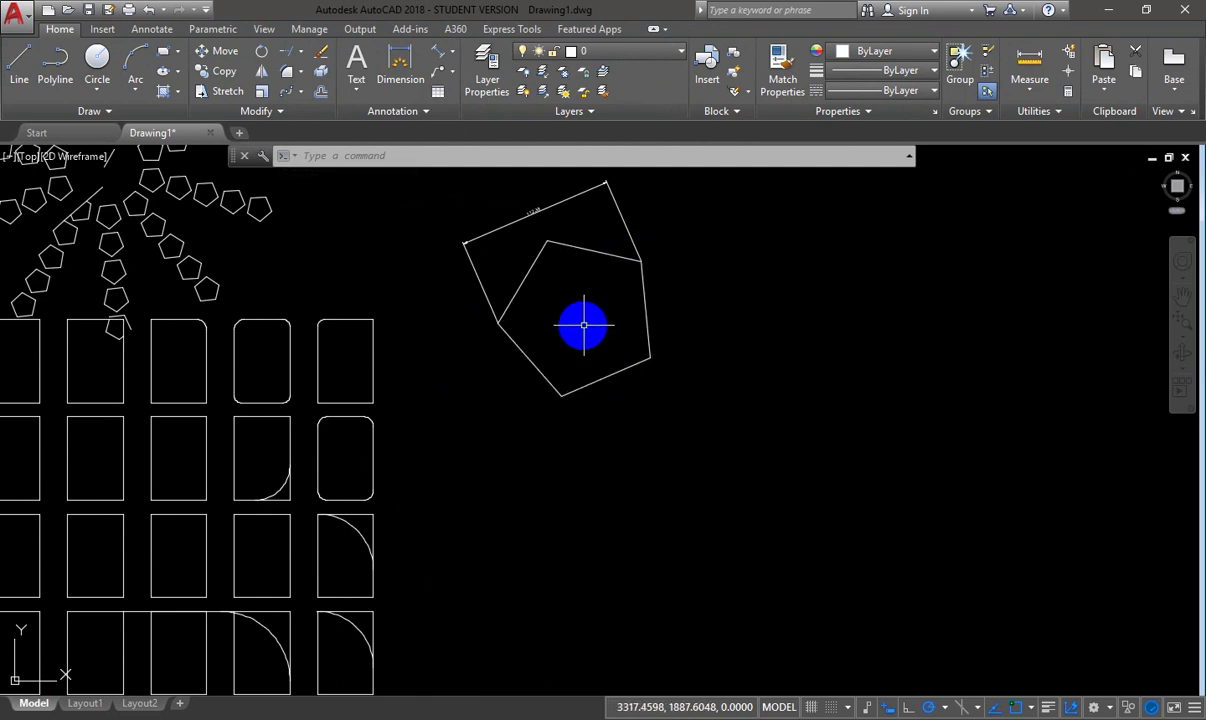
{"action": "key", "text": "Escape"}
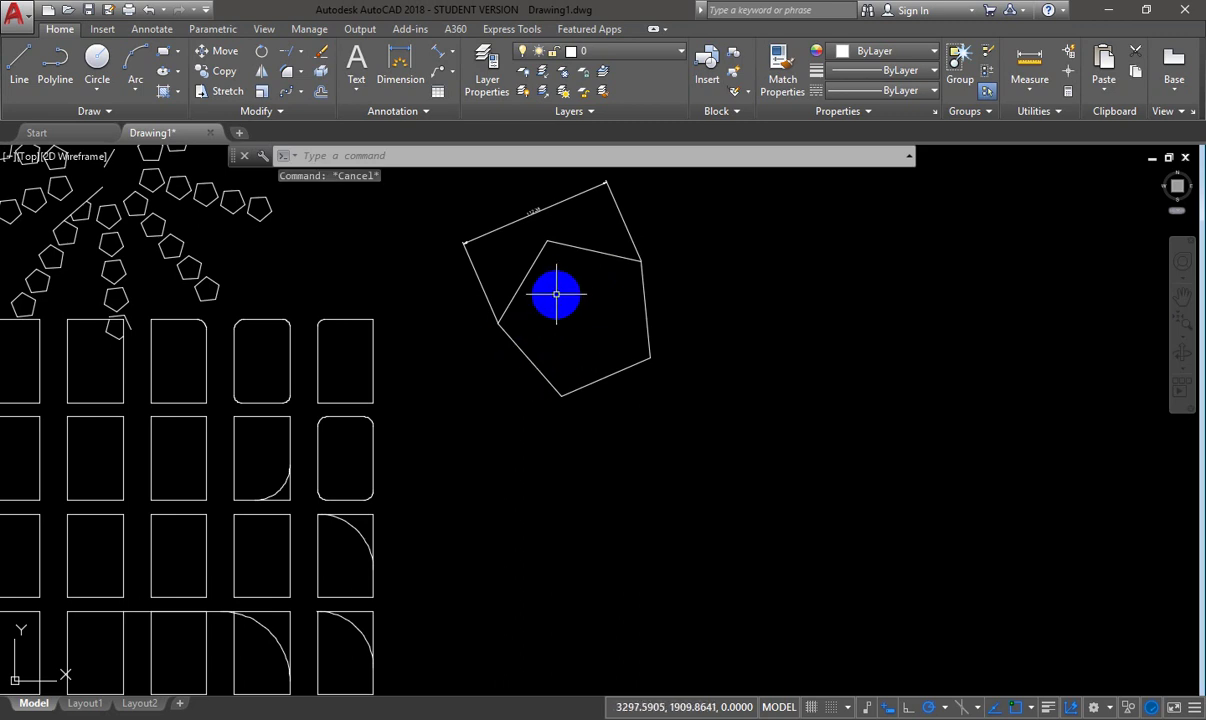
{"action": "left_click", "coordinate": [609, 255]}
{"action": "key", "text": "Escape"}
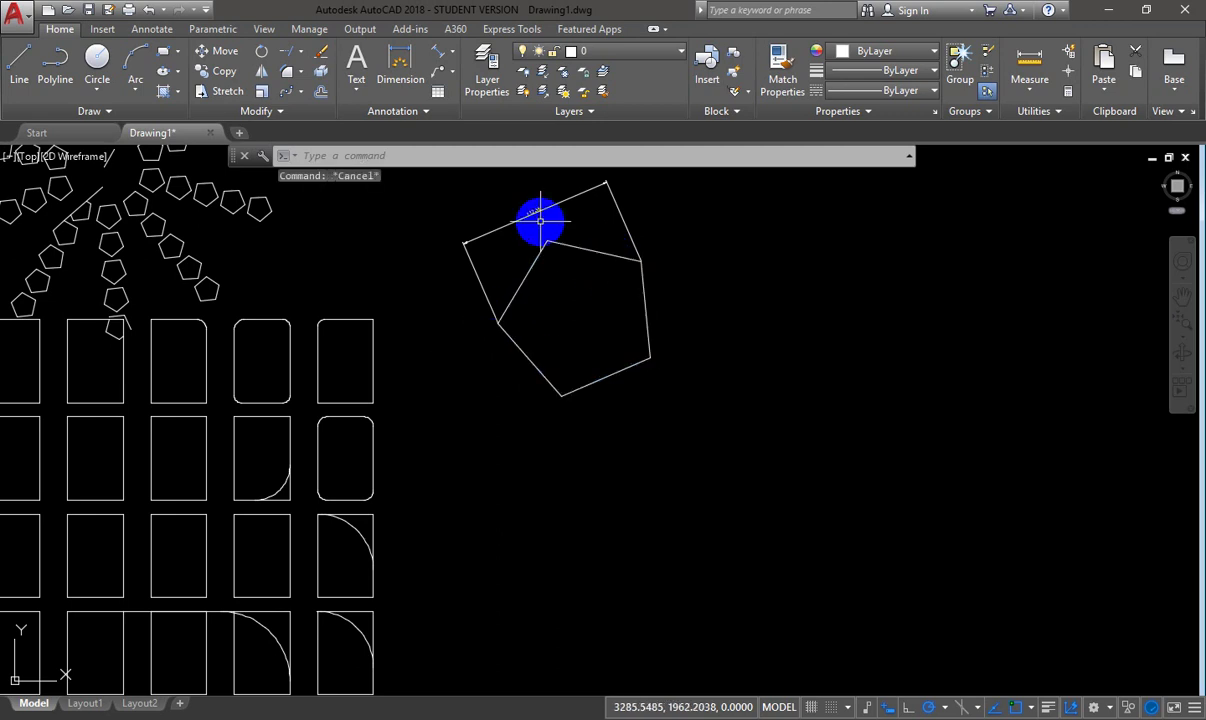
{"action": "scroll", "coordinate": [541, 218], "scroll_direction": "up", "scroll_amount": 4}
{"action": "scroll", "coordinate": [565, 410], "scroll_direction": "up", "scroll_amount": 2}
{"action": "scroll", "coordinate": [296, 552], "scroll_direction": "down", "scroll_amount": 1}
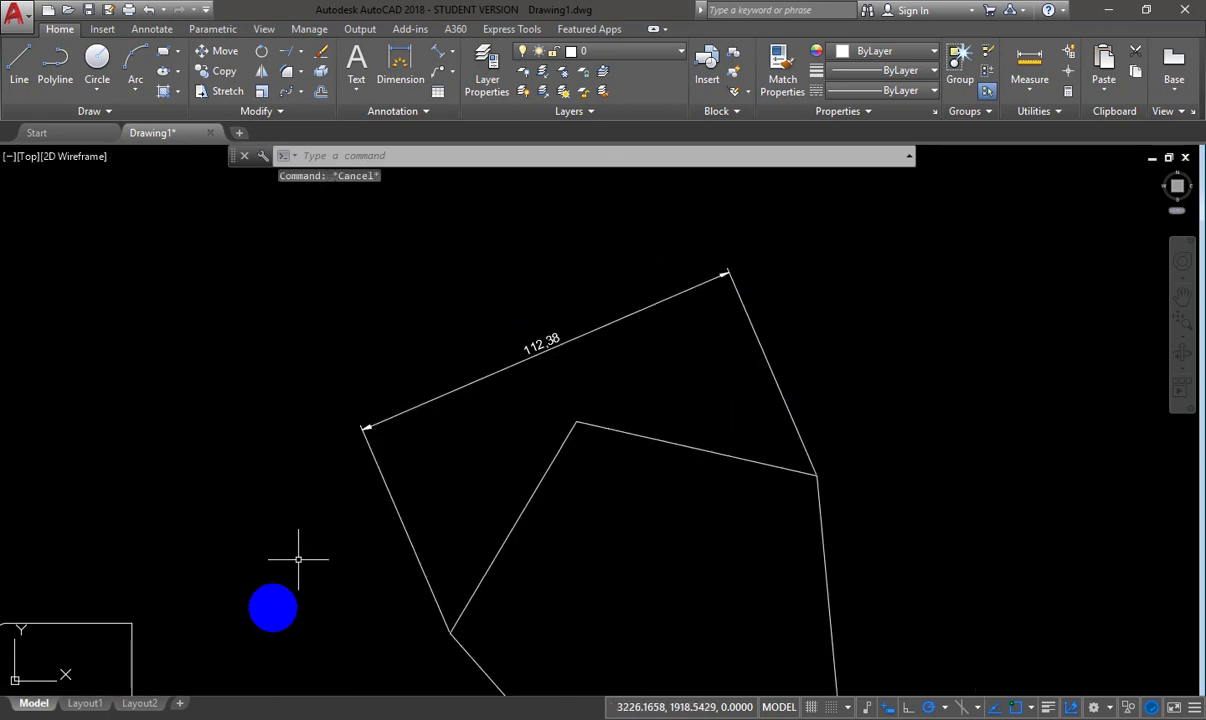
{"action": "middle_click_drag", "start_coordinate": [296, 552], "coordinate": [269, 495]}
{"action": "scroll", "coordinate": [720, 401], "scroll_direction": "down", "scroll_amount": 1}
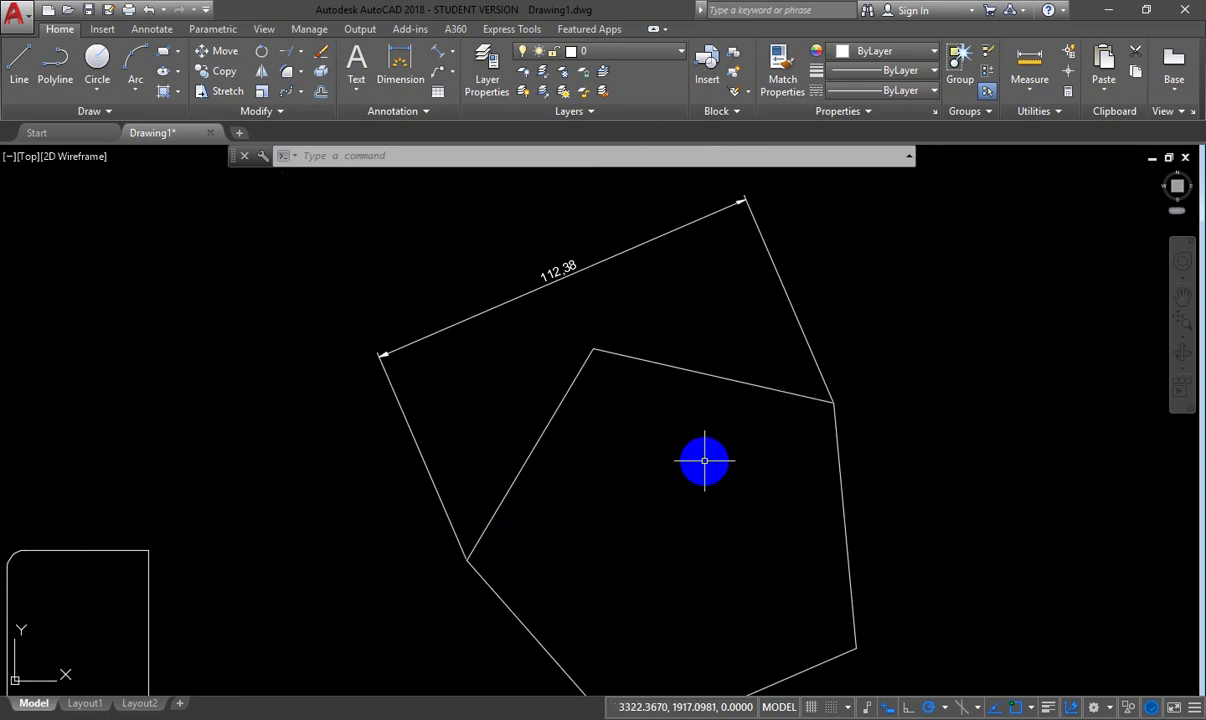
- Erase the aligned dimension from the pentagon
{"action": "scroll", "coordinate": [709, 461], "scroll_direction": "down", "scroll_amount": 2}
{"action": "middle_click_drag", "start_coordinate": [694, 474], "coordinate": [607, 431]}
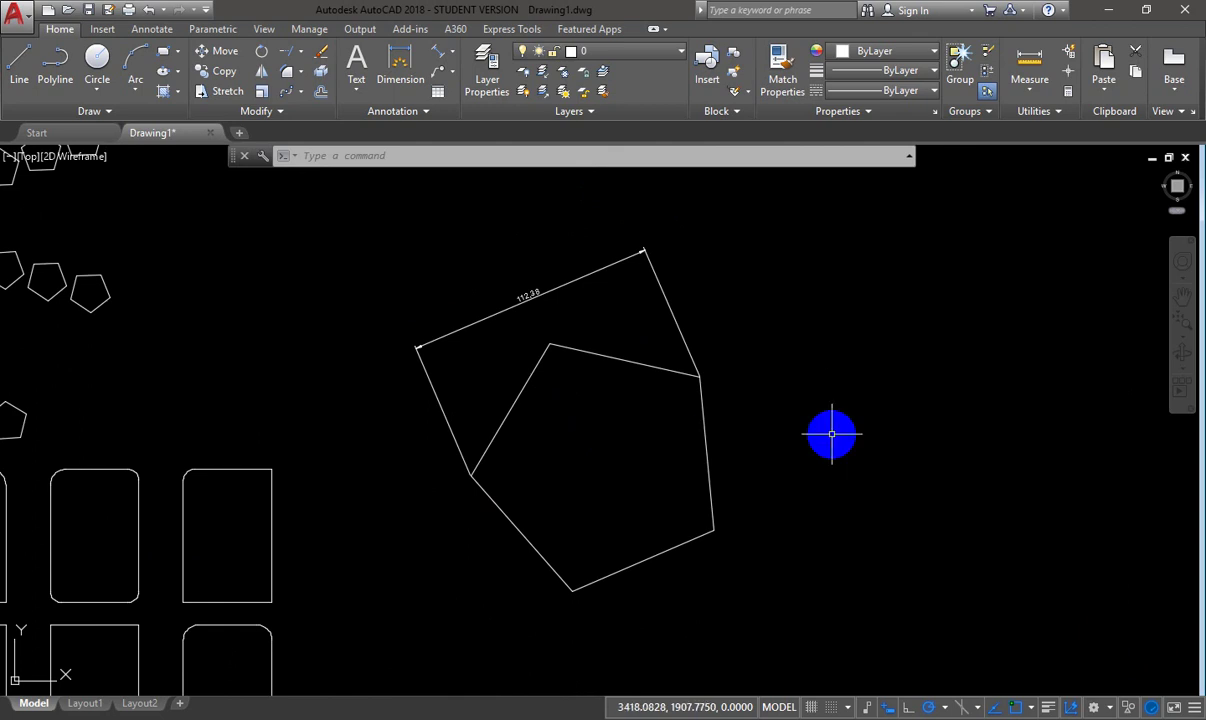
{"action": "middle_click_drag", "start_coordinate": [627, 513], "coordinate": [630, 438]}
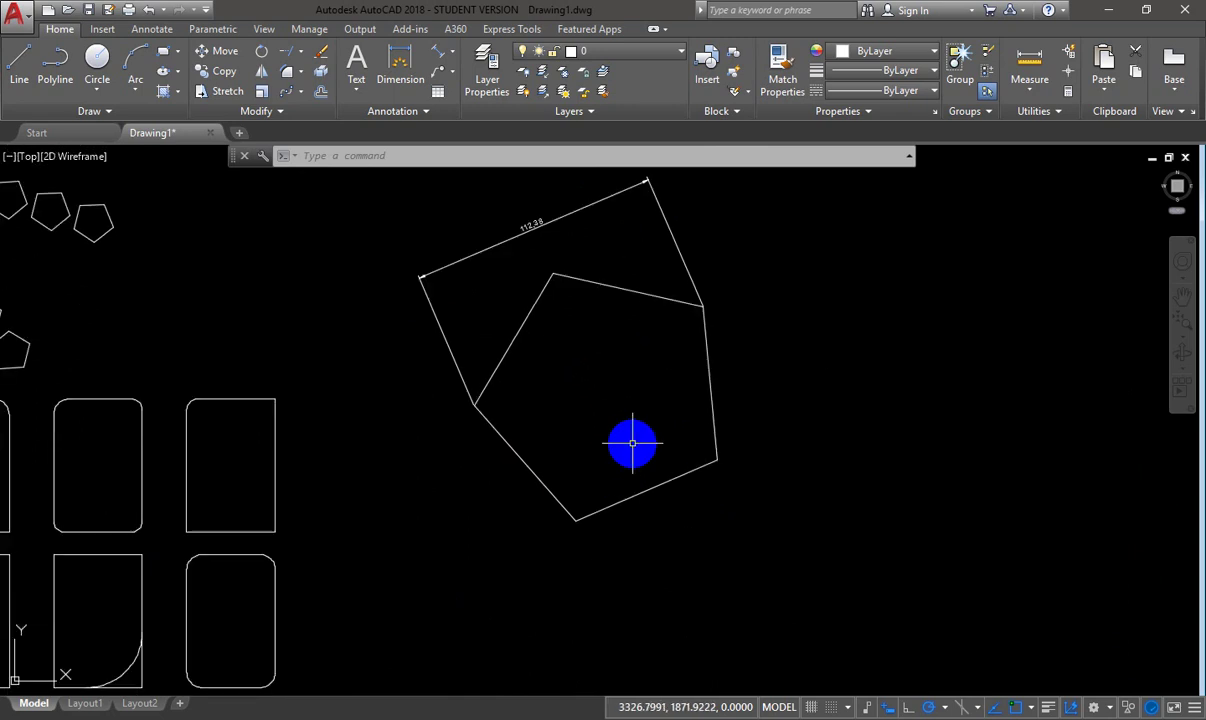
{"action": "left_click", "coordinate": [453, 355]}
{"action": "key", "text": "Delete"}
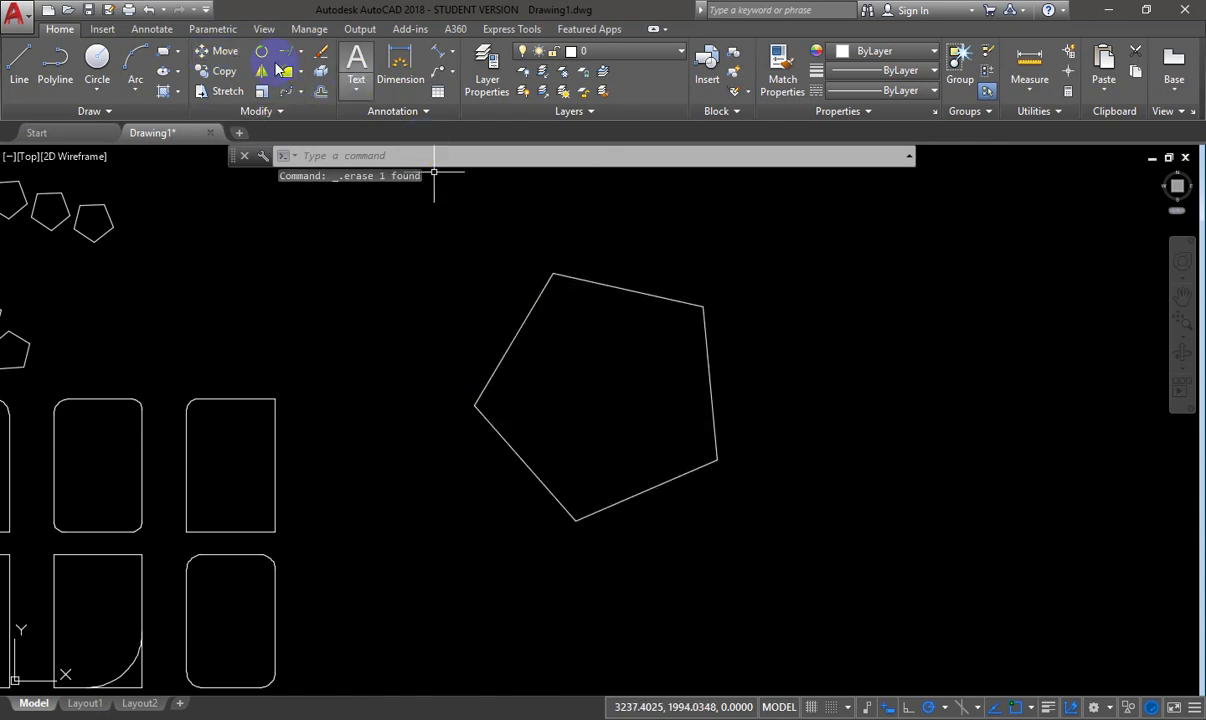
- Align the pentagon's left and upper-right corners to the left and right side midpoints of the top-row rounded rectangle, with scaling to the alignment points
{"action": "left_click", "coordinate": [276, 112]}
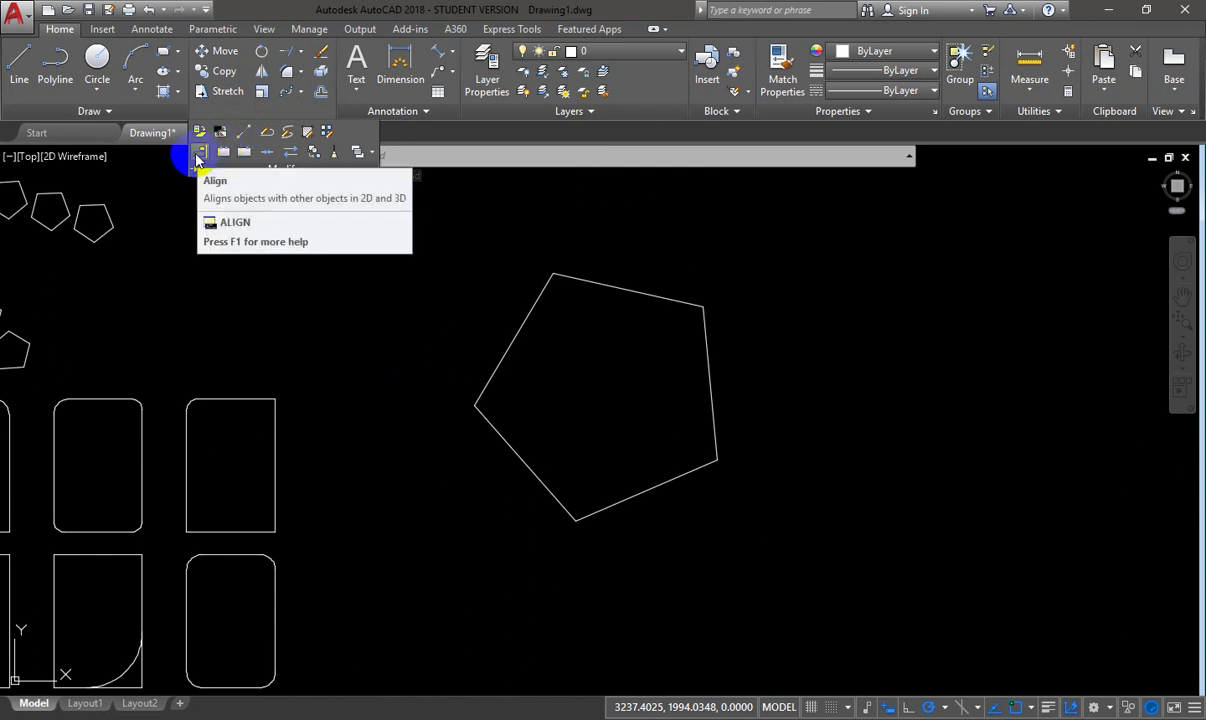
{"action": "key", "text": "Escape"}
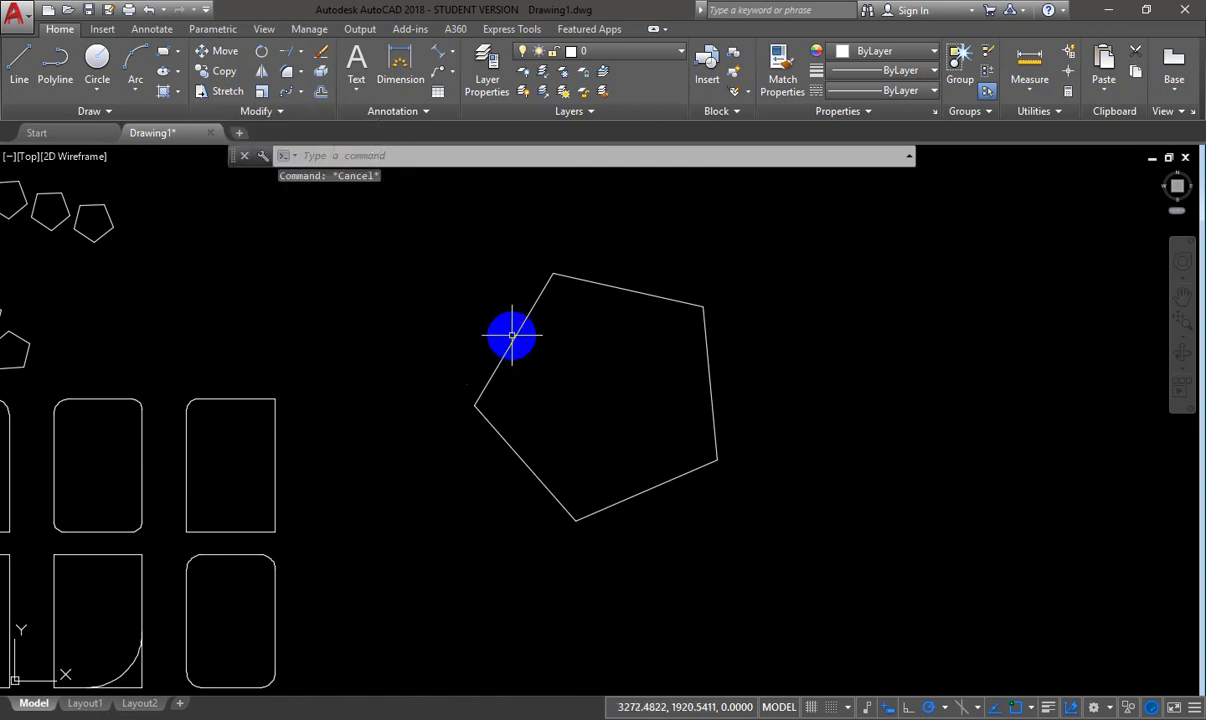
{"action": "left_click", "coordinate": [512, 335]}
{"action": "type", "text": "al"}
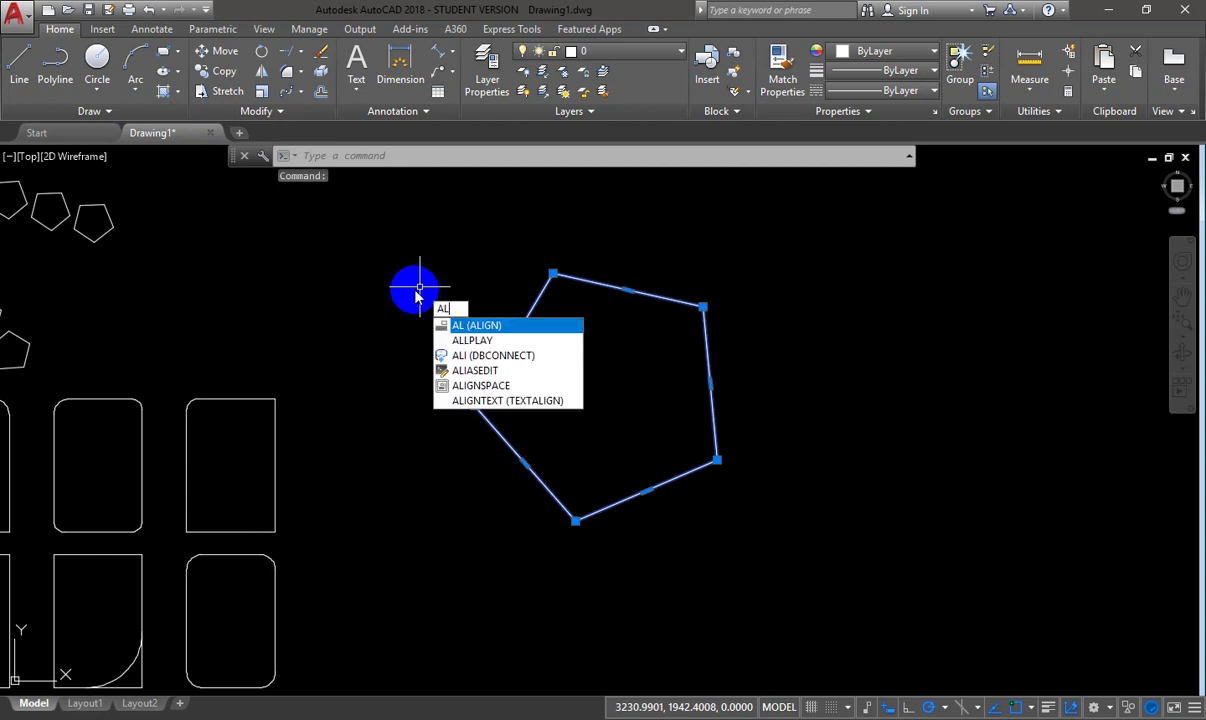
{"action": "key", "text": "Return"}
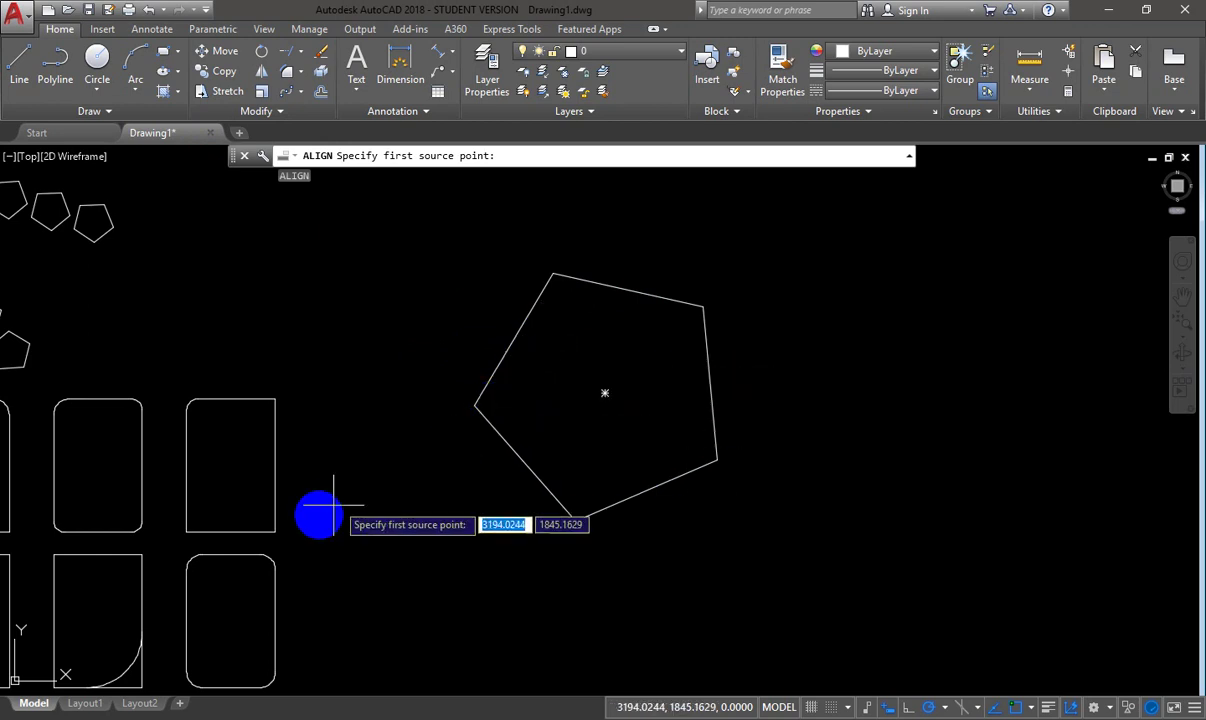
{"action": "left_click", "coordinate": [474, 405]}
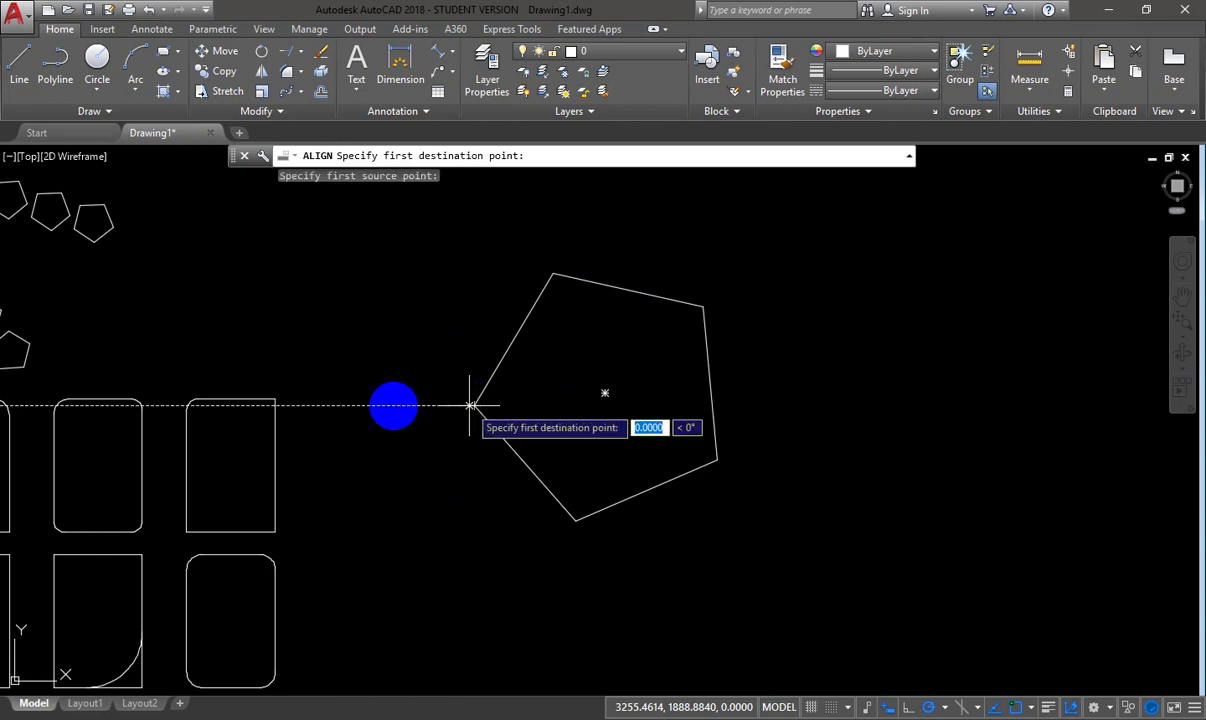
{"action": "left_click", "coordinate": [53, 467]}
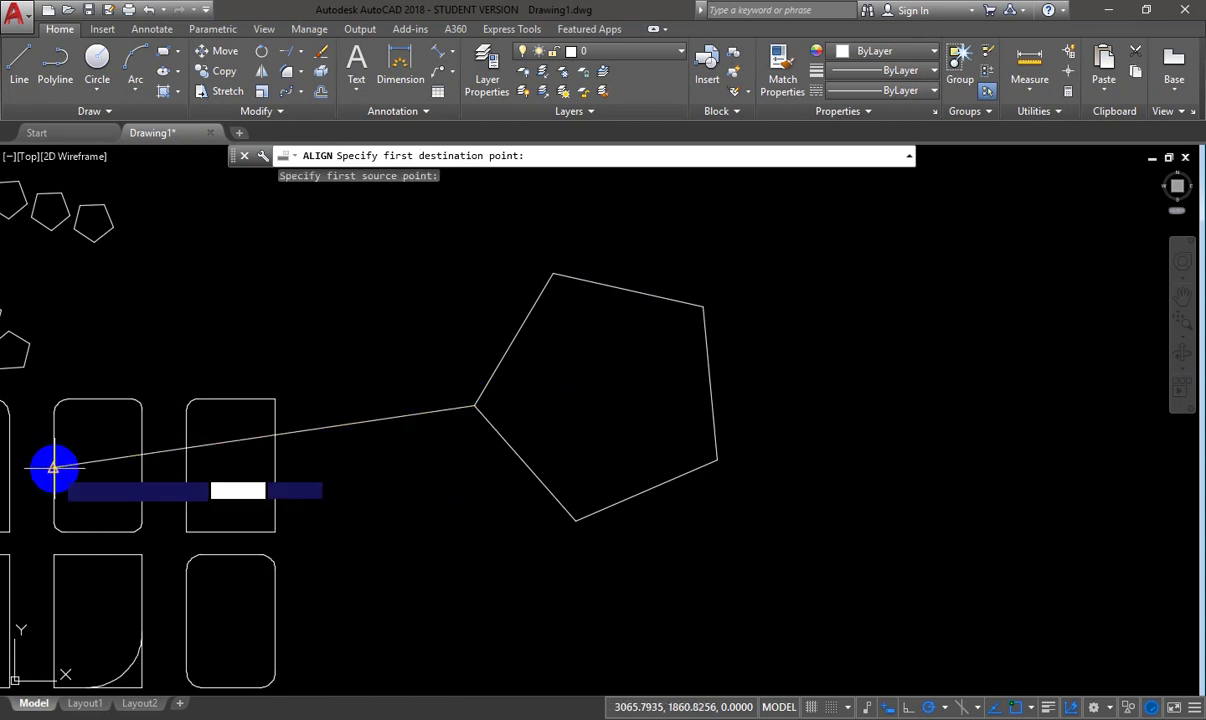
{"action": "left_click", "coordinate": [704, 308]}
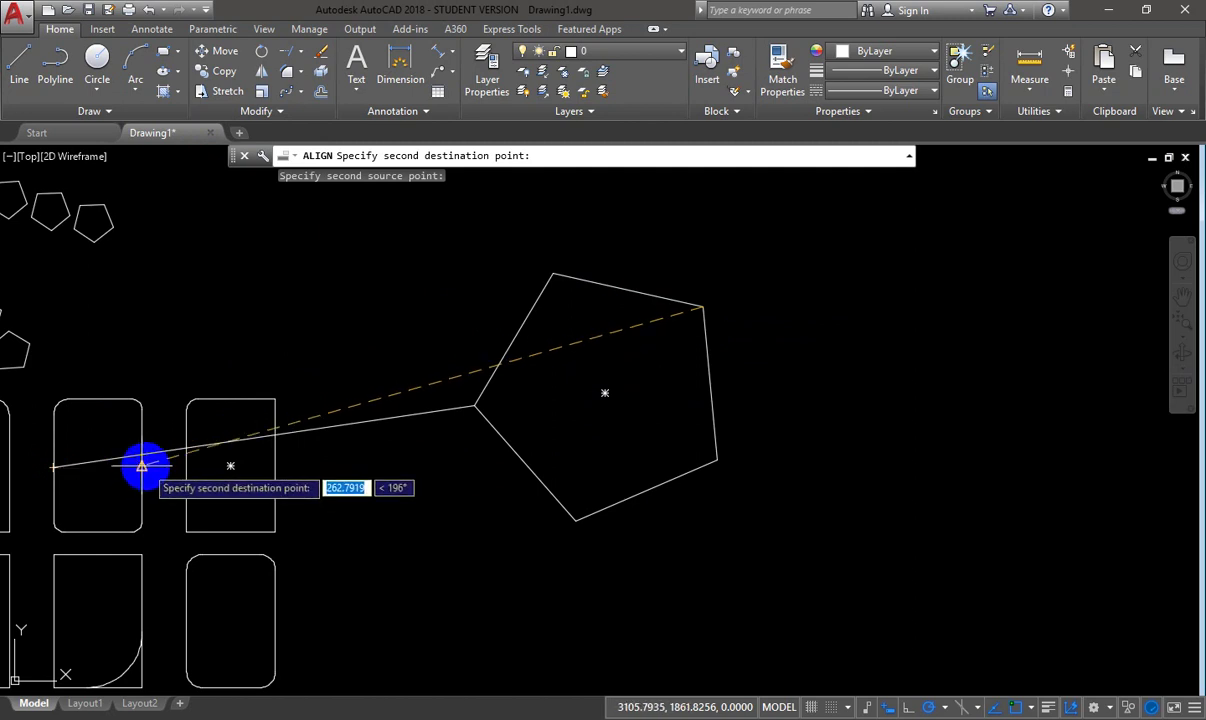
{"action": "left_click", "coordinate": [145, 467]}
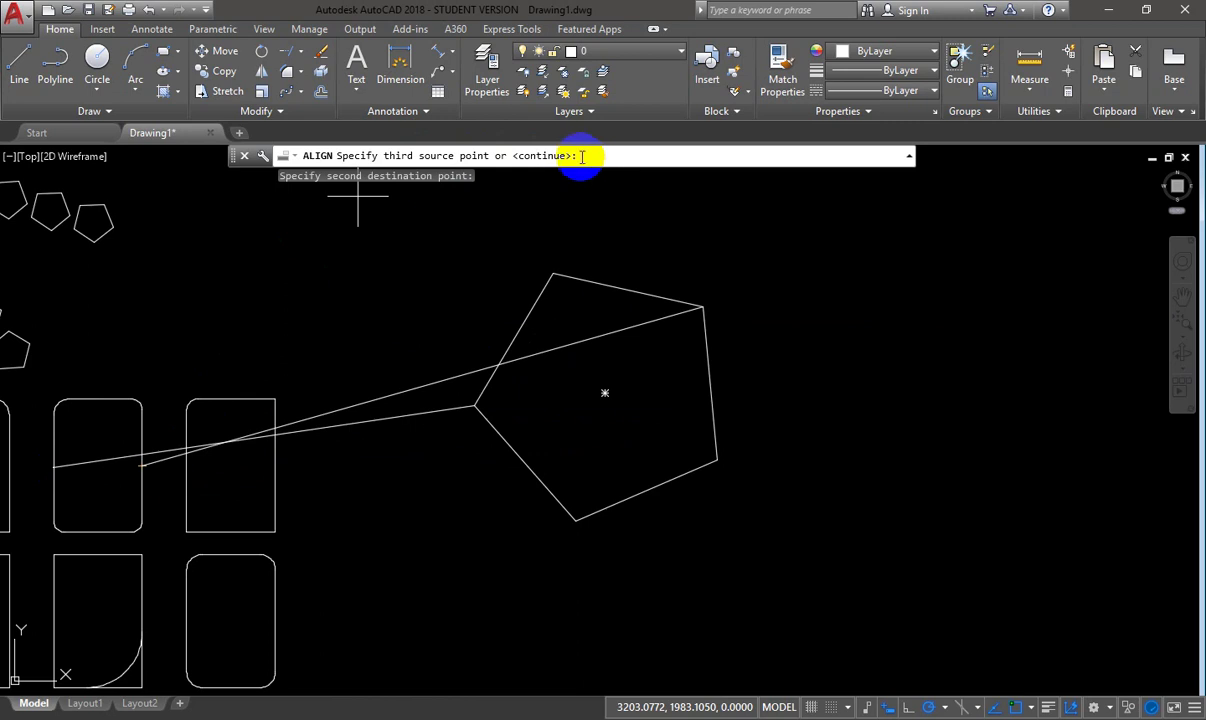
{"action": "key", "text": "Return"}
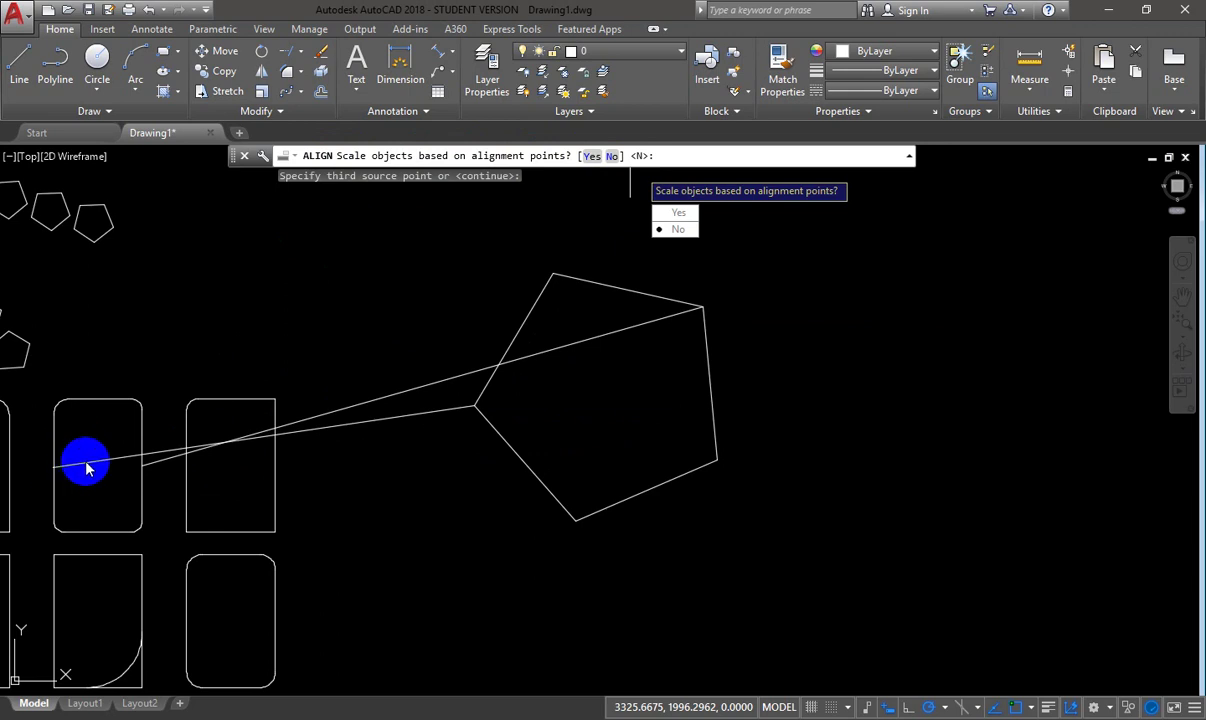
{"action": "left_click", "coordinate": [672, 227]}
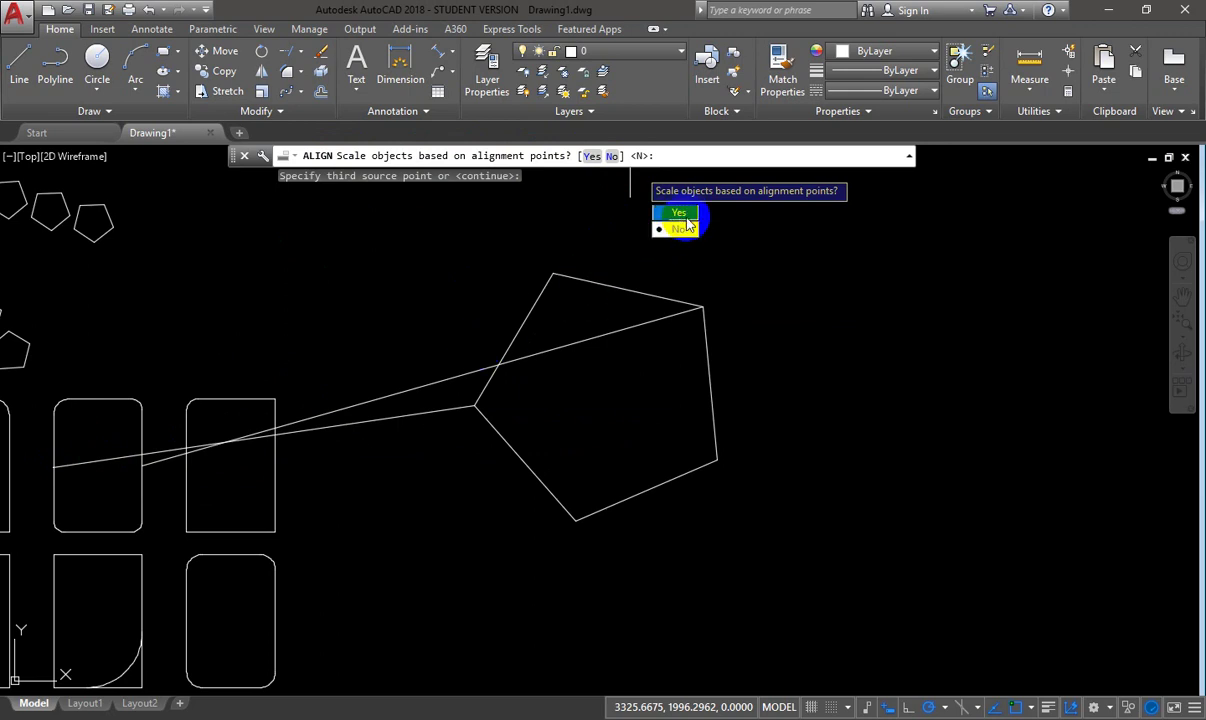
{"action": "left_click", "coordinate": [682, 214]}
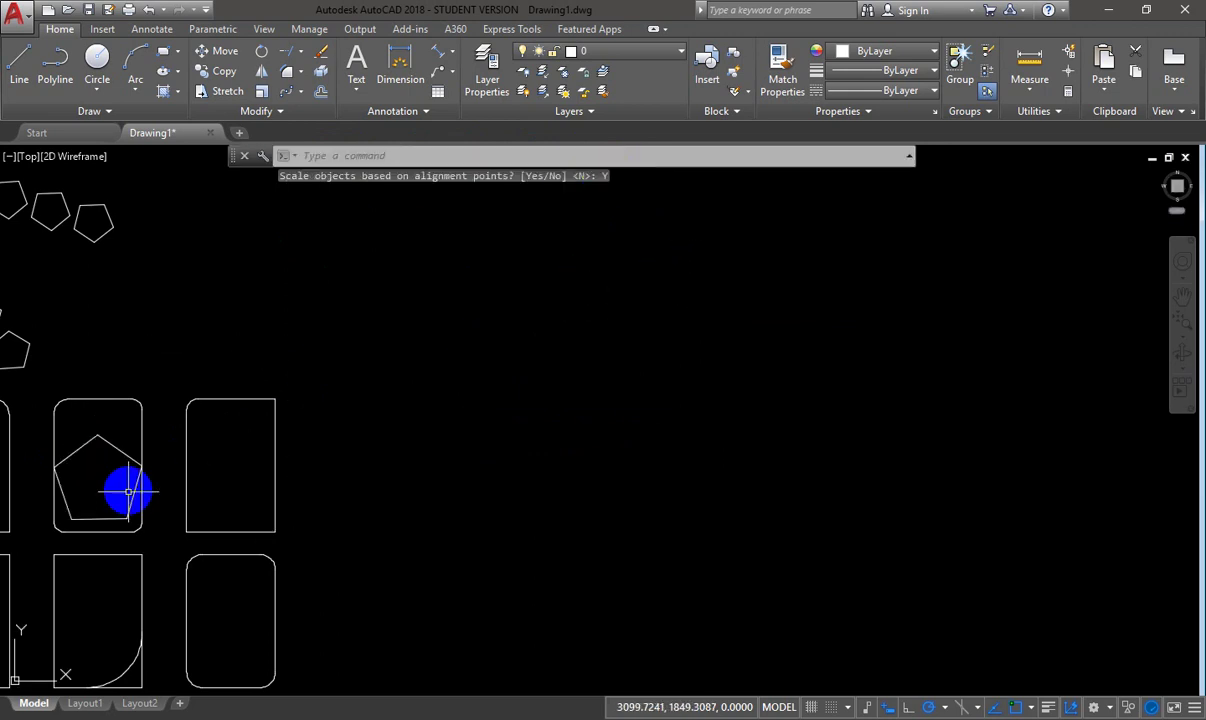
- Draw a line 95 units long at 30° in the empty area above and to the right of the rectangle grid
{"action": "scroll", "coordinate": [128, 486], "scroll_direction": "up", "scroll_amount": 2}
{"action": "middle_click_drag", "start_coordinate": [128, 486], "coordinate": [382, 415]}
{"action": "scroll", "coordinate": [391, 401], "scroll_direction": "up", "scroll_amount": 2}
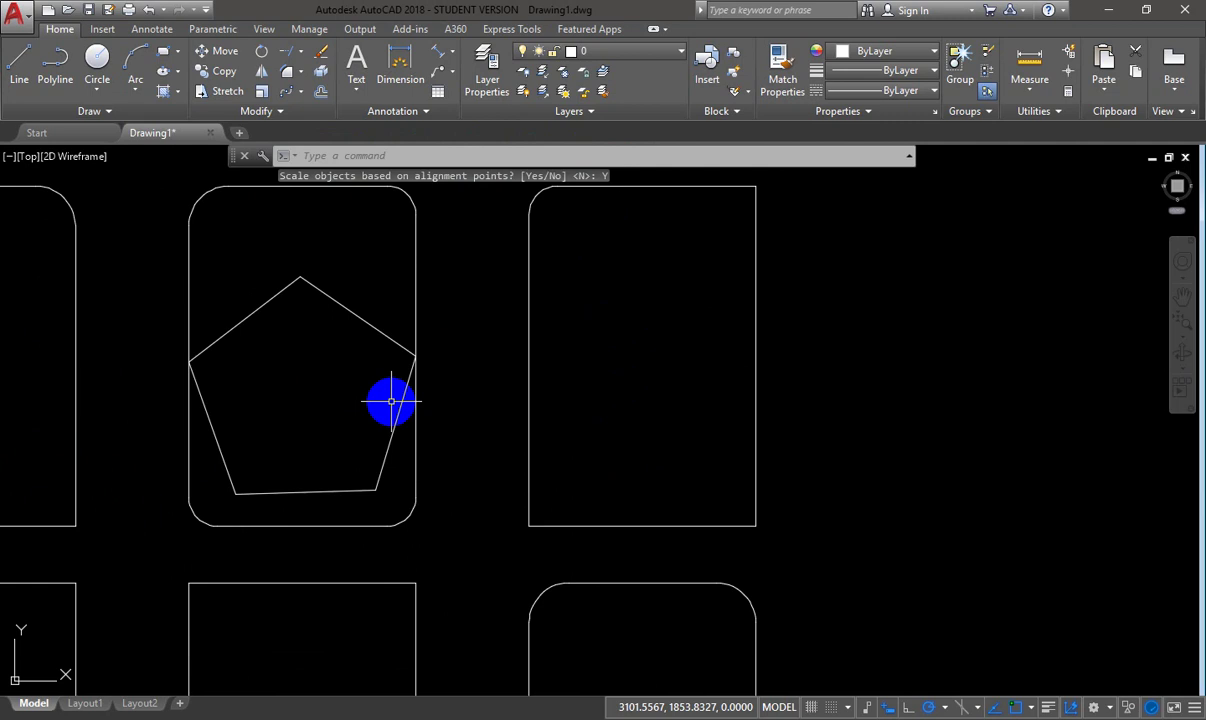
{"action": "scroll", "coordinate": [386, 412], "scroll_direction": "up", "scroll_amount": 2}
{"action": "scroll", "coordinate": [398, 425], "scroll_direction": "down", "scroll_amount": 5}
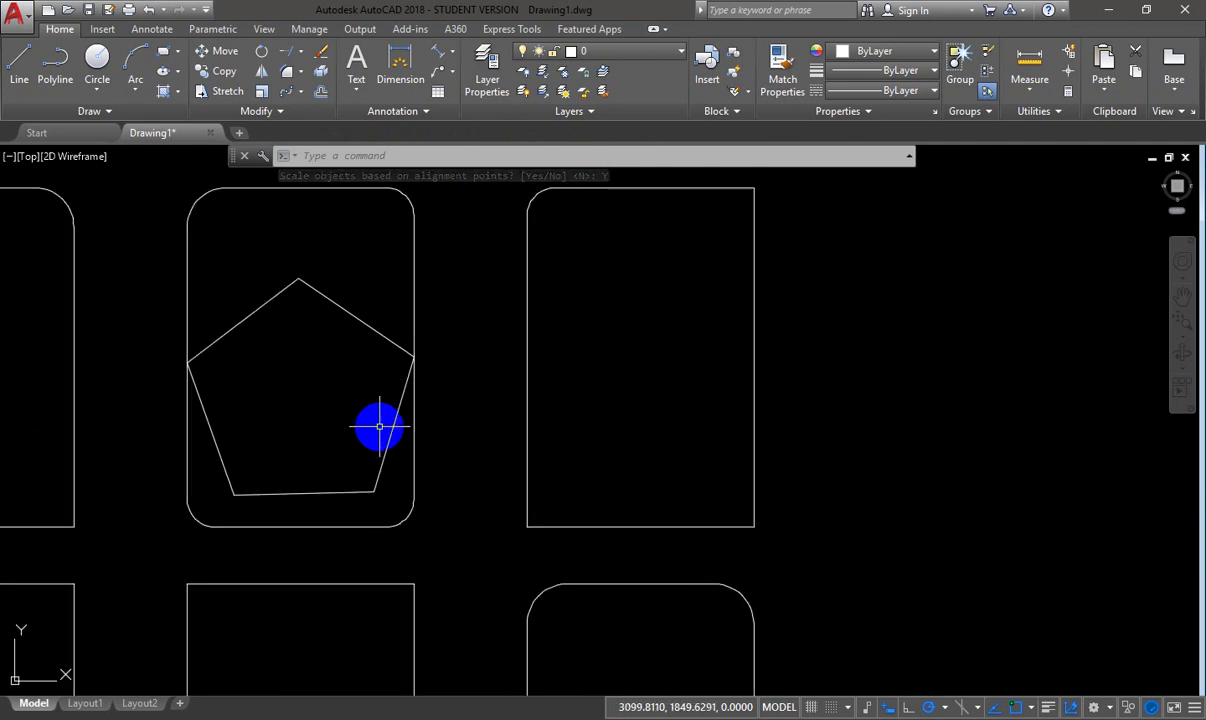
{"action": "middle_click_drag", "start_coordinate": [510, 296], "coordinate": [320, 456]}
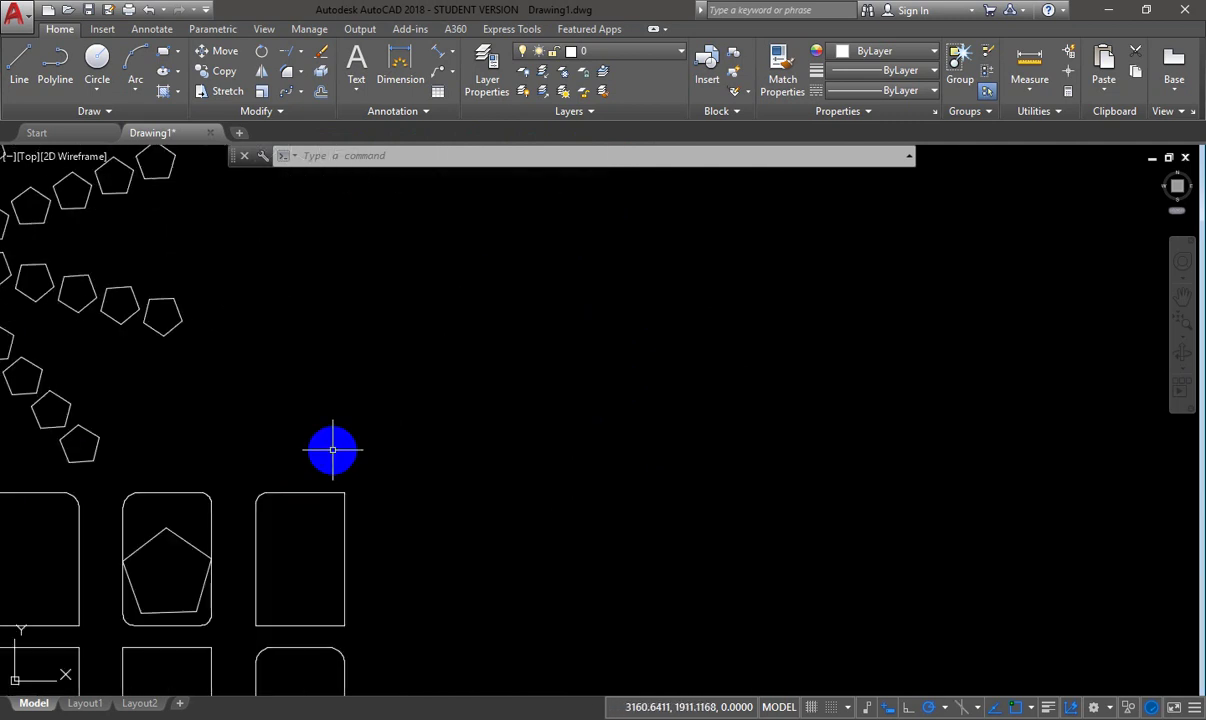
{"action": "type", "text": "l"}
{"action": "key", "text": "Return"}
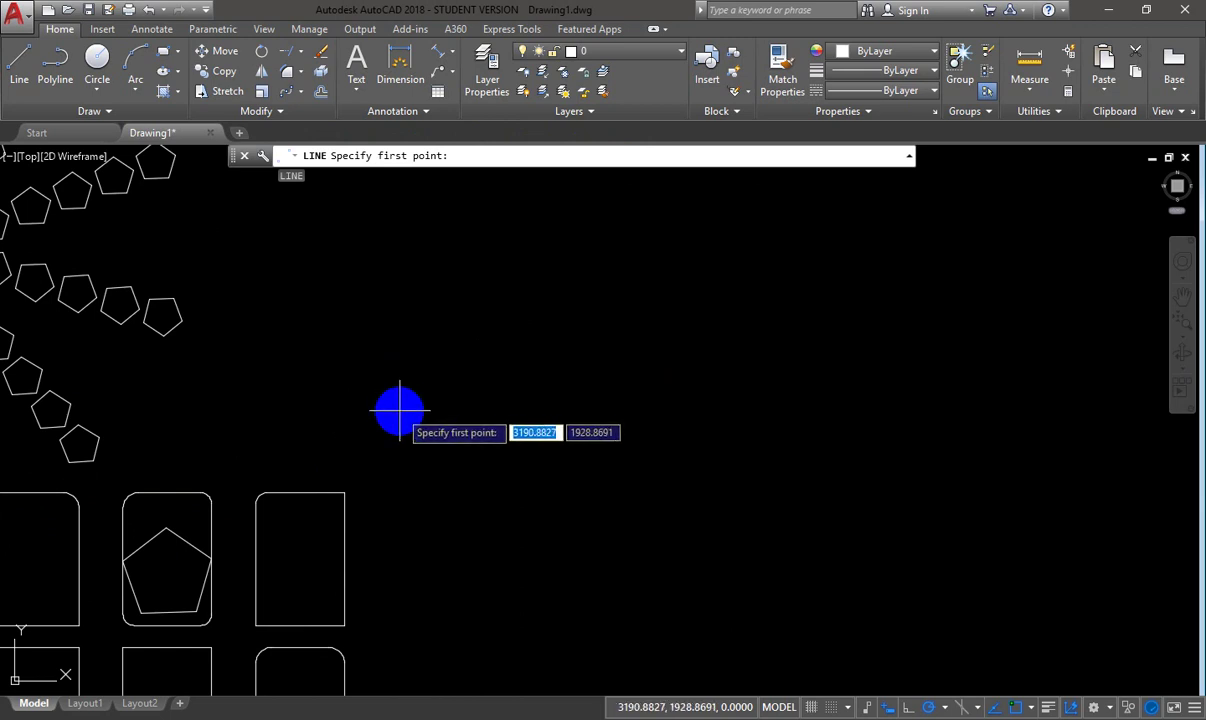
{"action": "left_click", "coordinate": [400, 402]}
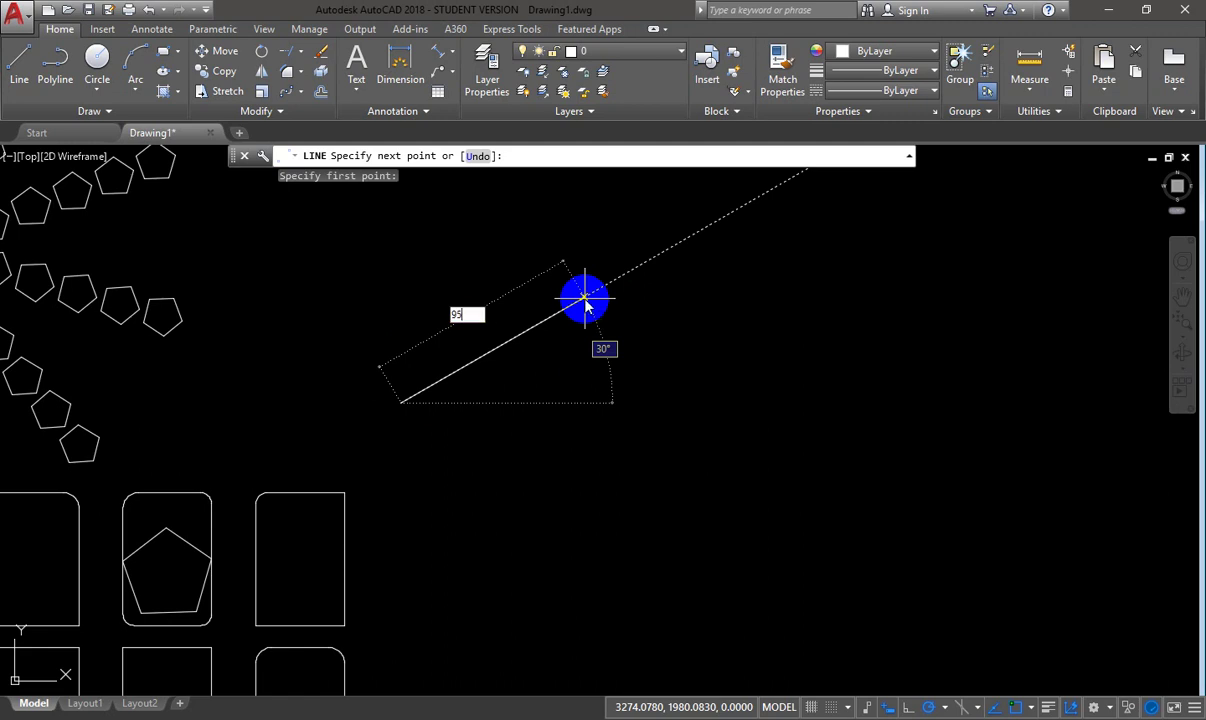
{"action": "type", "text": "95"}
{"action": "key", "text": "Tab"}
{"action": "key", "text": "Return"}
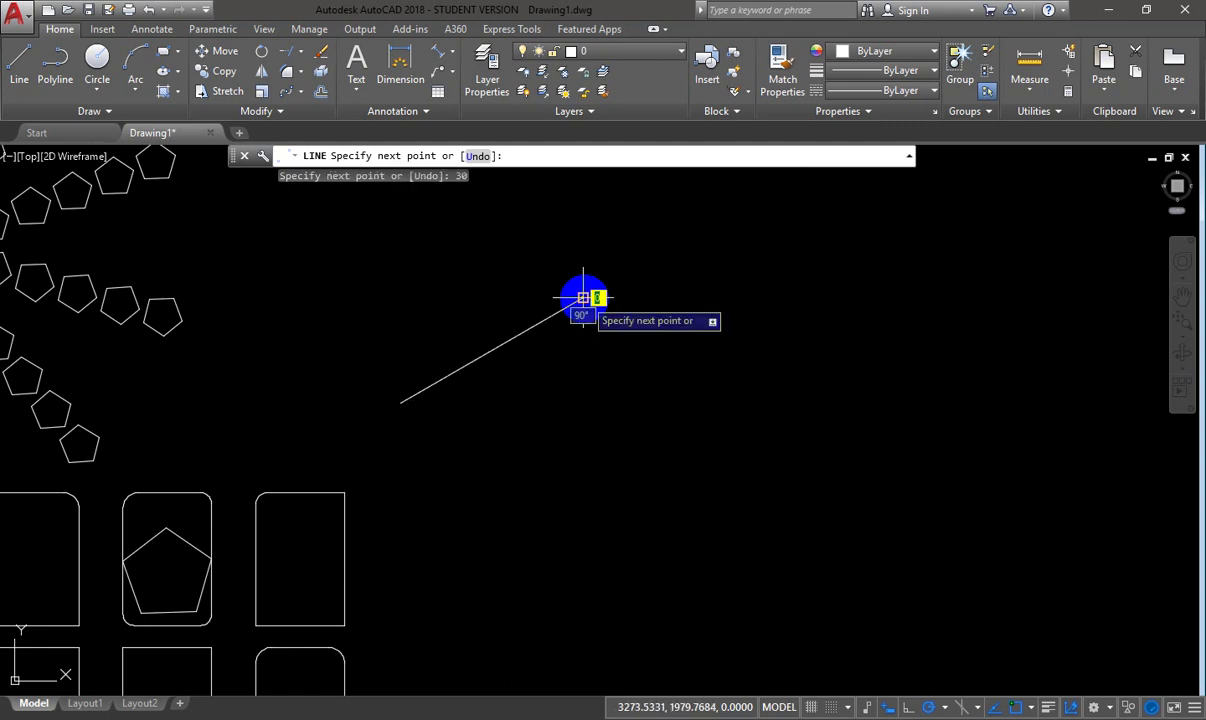
{"action": "key", "text": "Escape"}
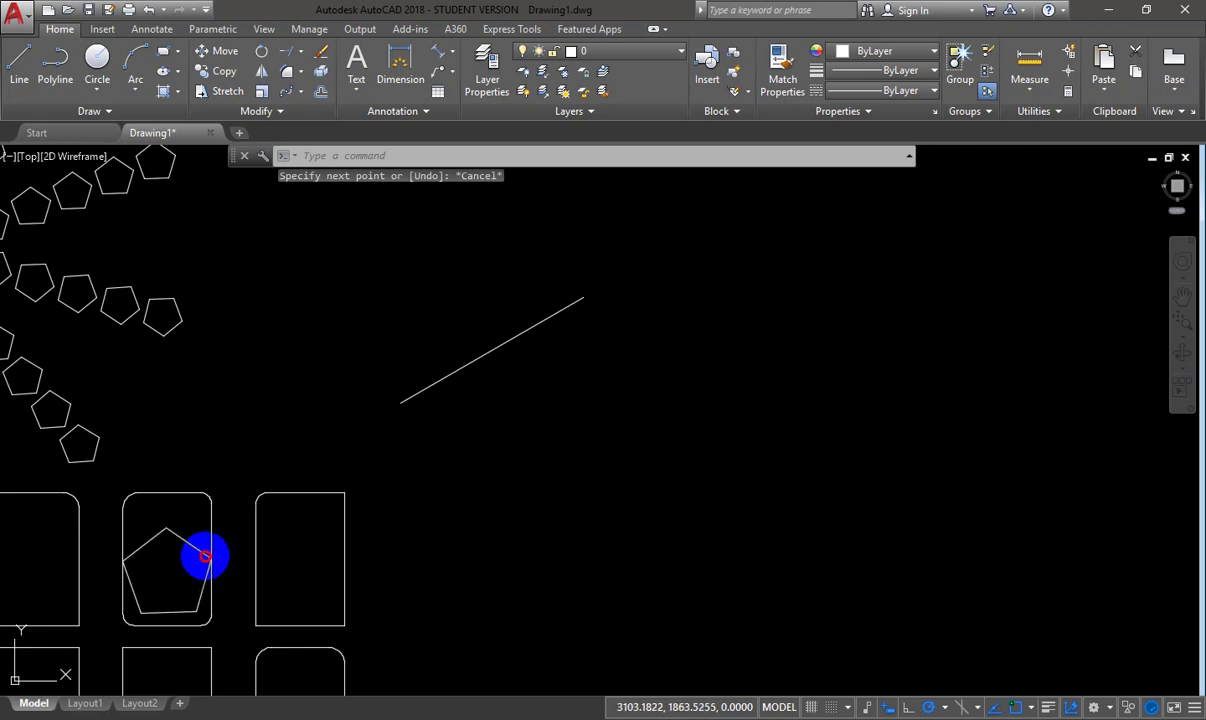
- Align the last pentagon of the lower-right diagonal arm by its left and right corners to the 30° line's lower and upper ends, with scaling
{"action": "left_click", "coordinate": [205, 556]}
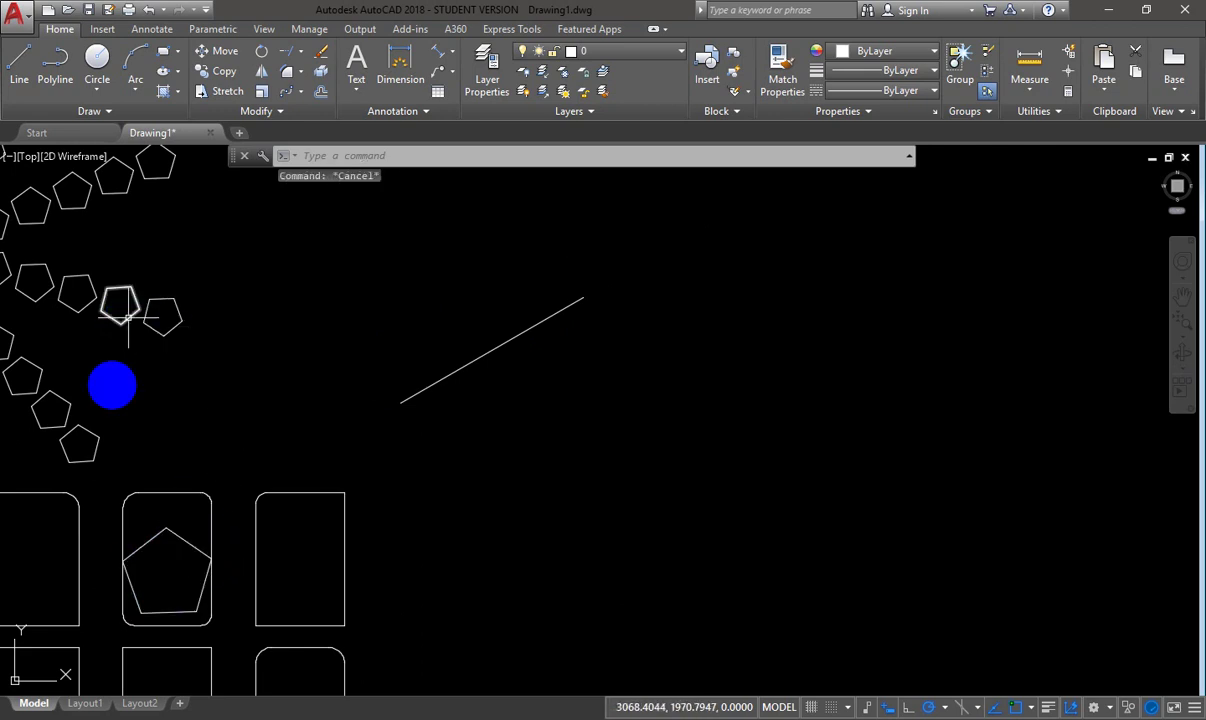
{"action": "left_click", "coordinate": [100, 443]}
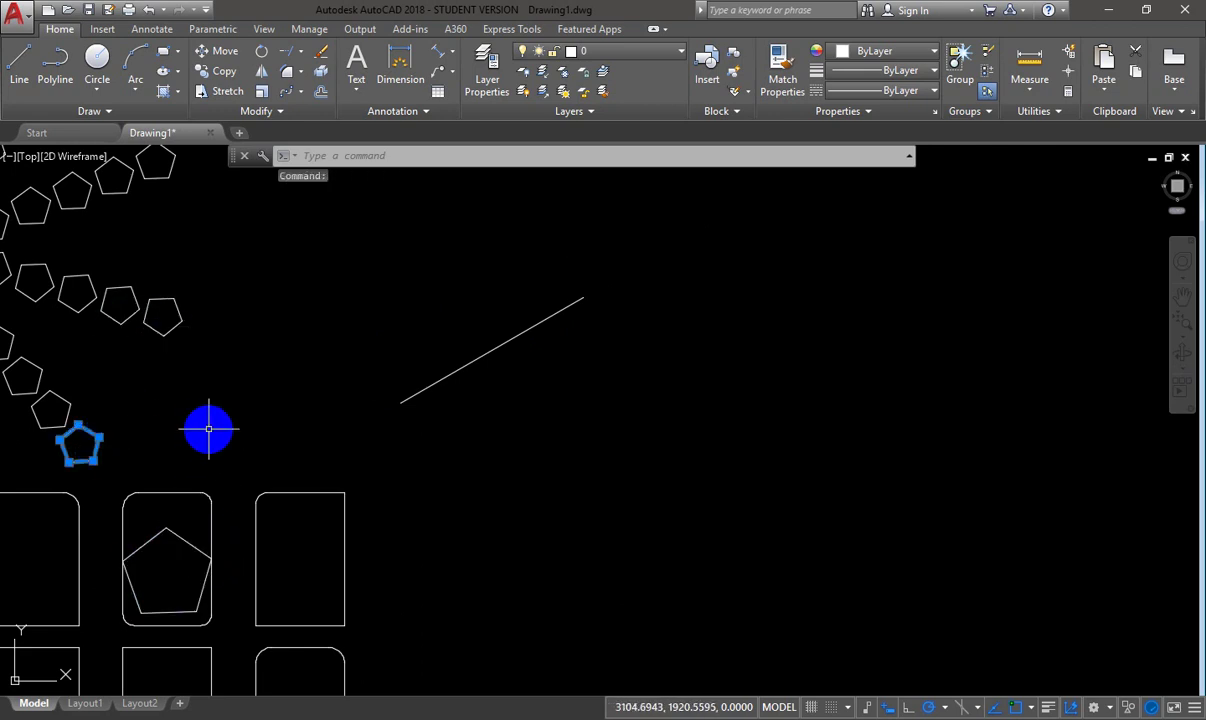
{"action": "type", "text": "al"}
{"action": "key", "text": "Return"}
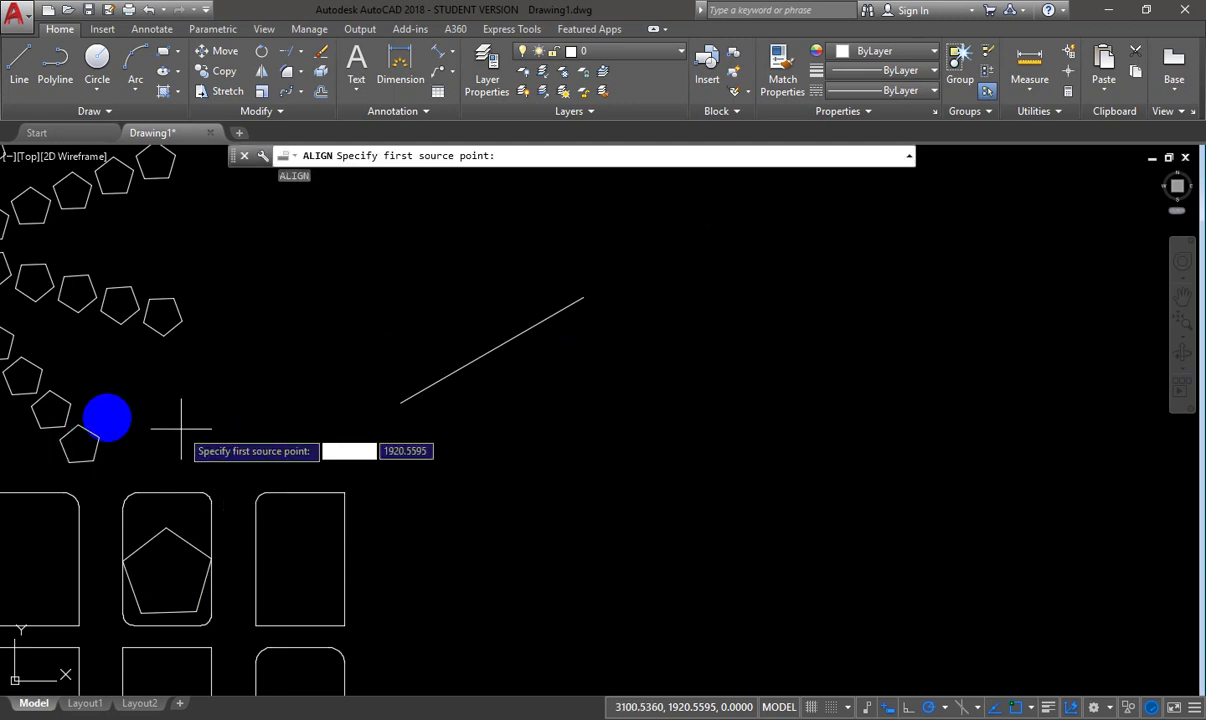
{"action": "left_click", "coordinate": [79, 443]}
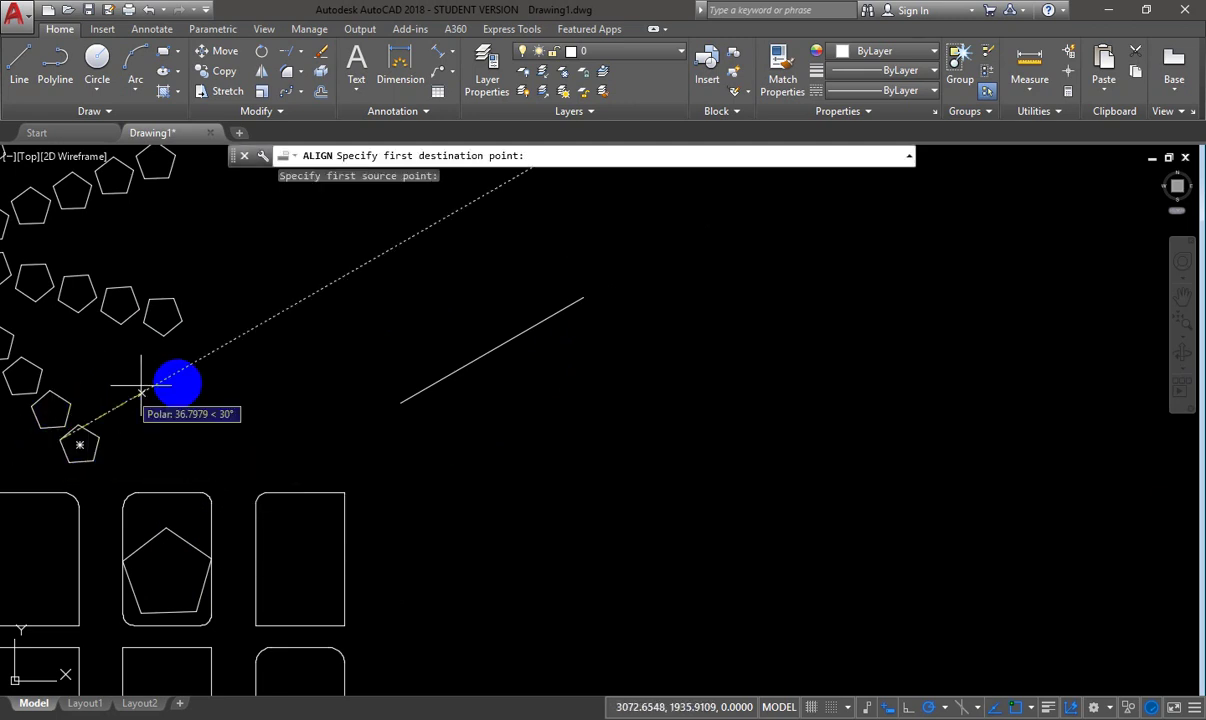
{"action": "left_click", "coordinate": [401, 401]}
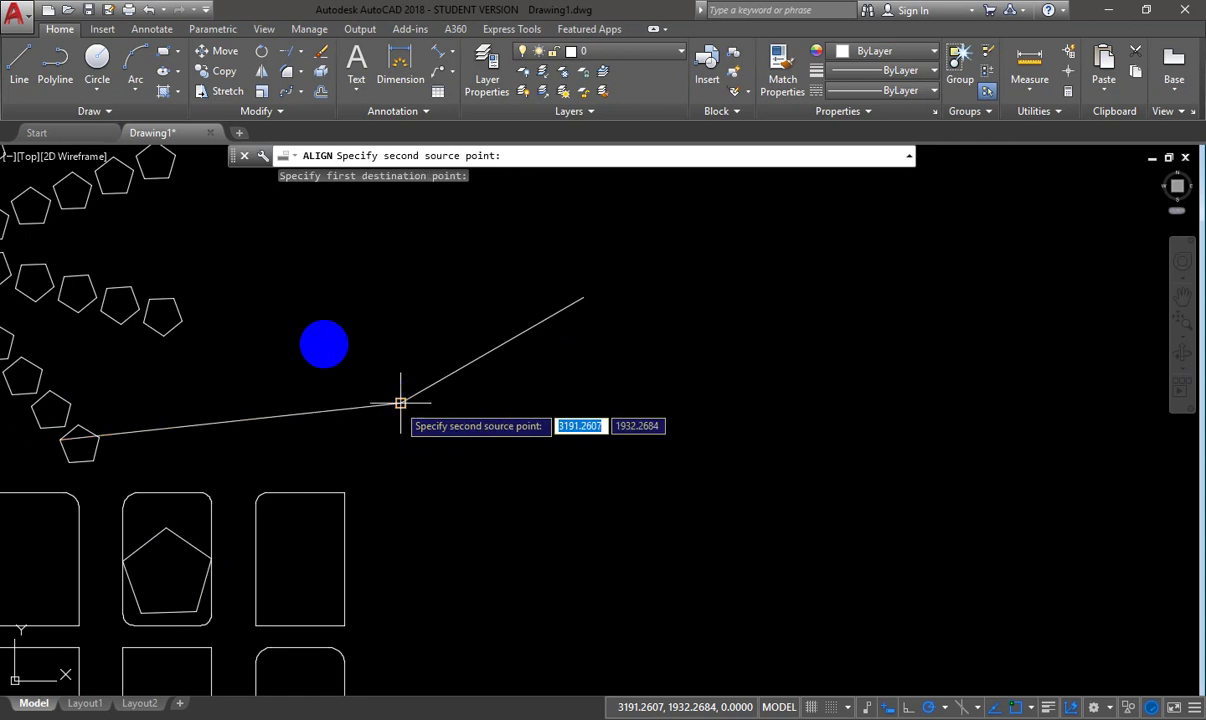
{"action": "scroll", "coordinate": [89, 439], "scroll_direction": "up", "scroll_amount": 4}
{"action": "scroll", "coordinate": [95, 440], "scroll_direction": "up", "scroll_amount": 1}
{"action": "left_click", "coordinate": [121, 423]}
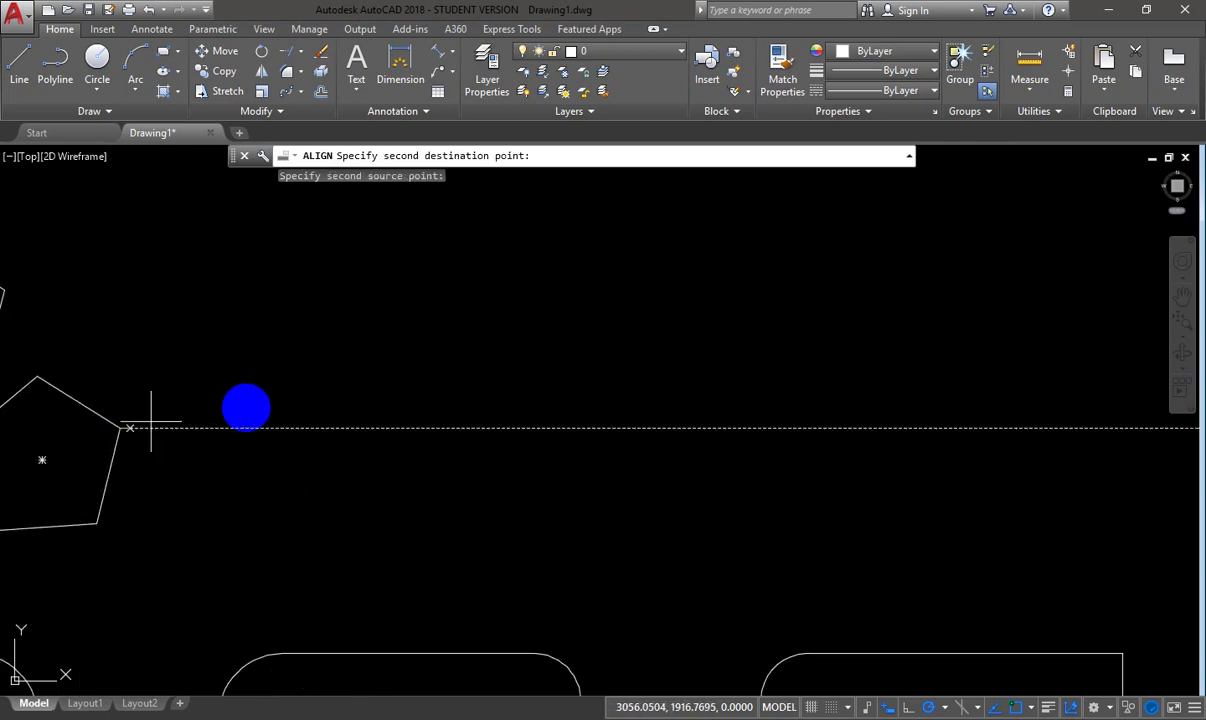
{"action": "scroll", "coordinate": [156, 417], "scroll_direction": "down", "scroll_amount": 3}
{"action": "scroll", "coordinate": [526, 336], "scroll_direction": "down", "scroll_amount": 4}
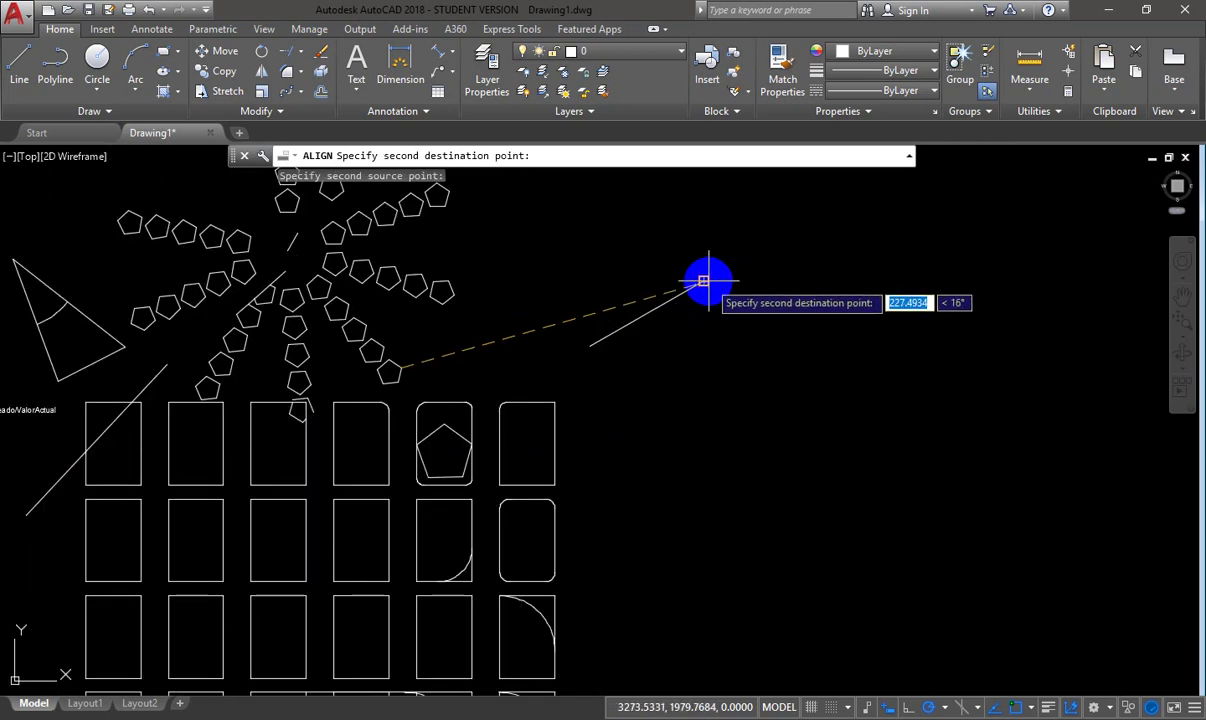
{"action": "left_click", "coordinate": [704, 281]}
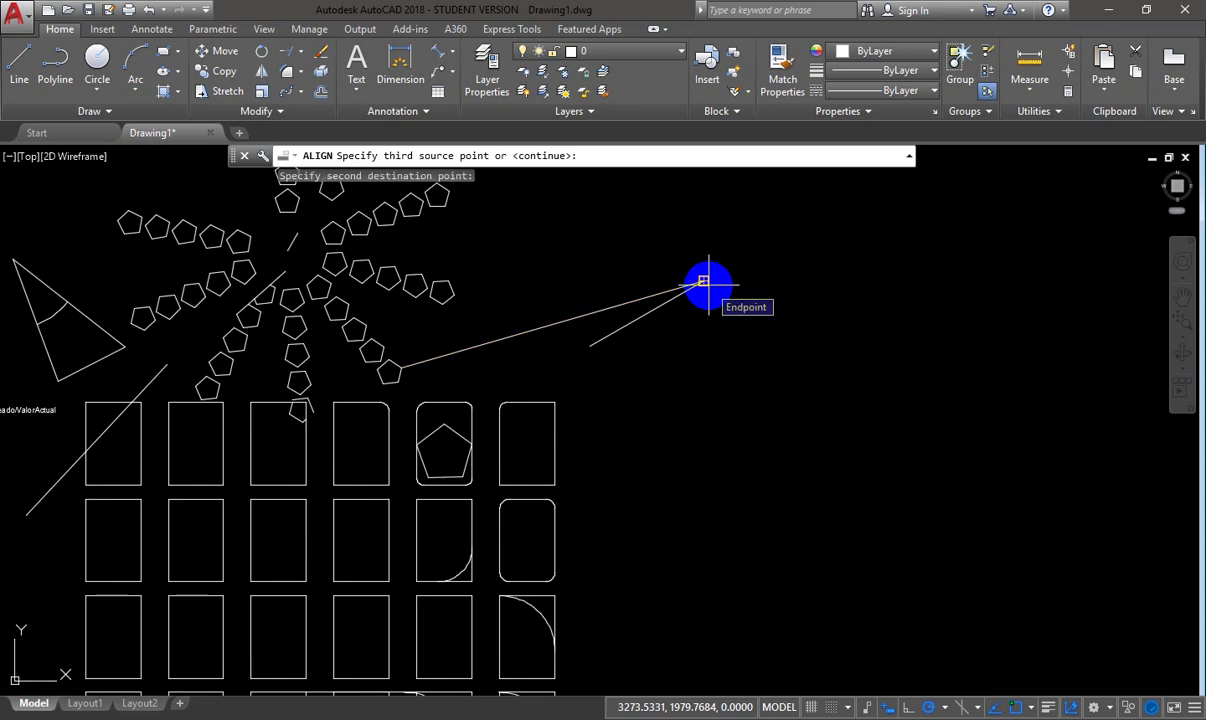
{"action": "key", "text": "Return"}
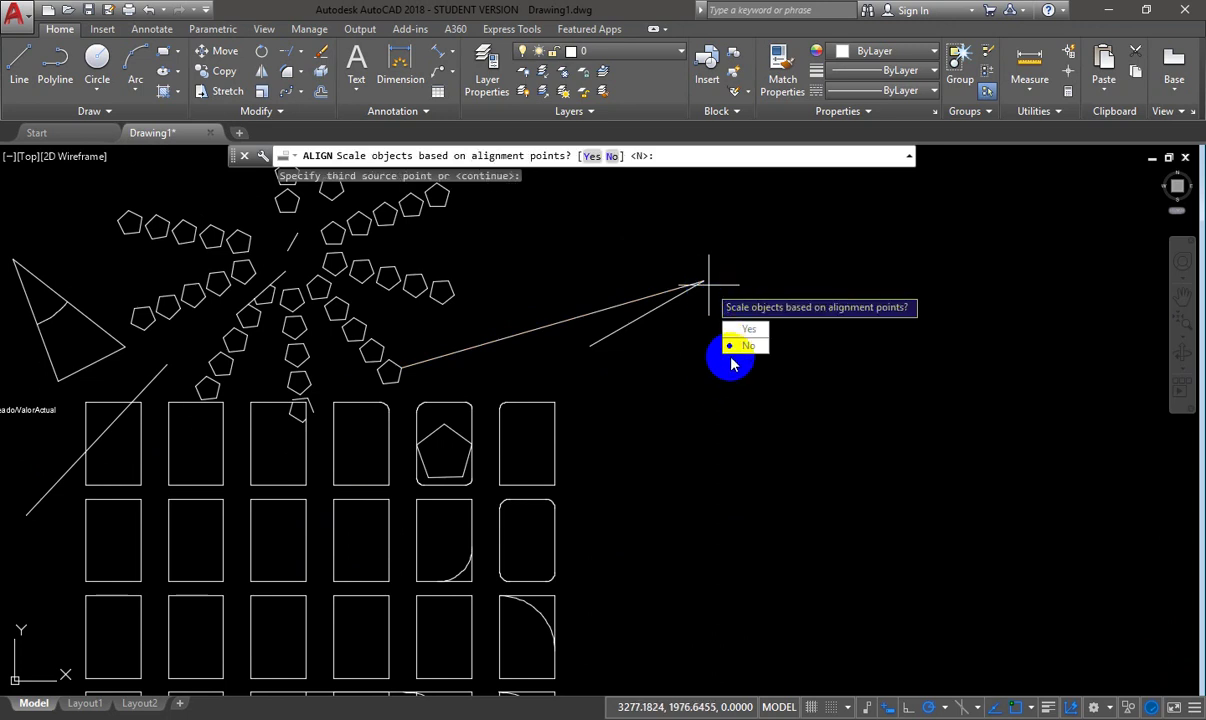
{"action": "left_click", "coordinate": [750, 330]}
{"action": "scroll", "coordinate": [625, 350], "scroll_direction": "up", "scroll_amount": 3}
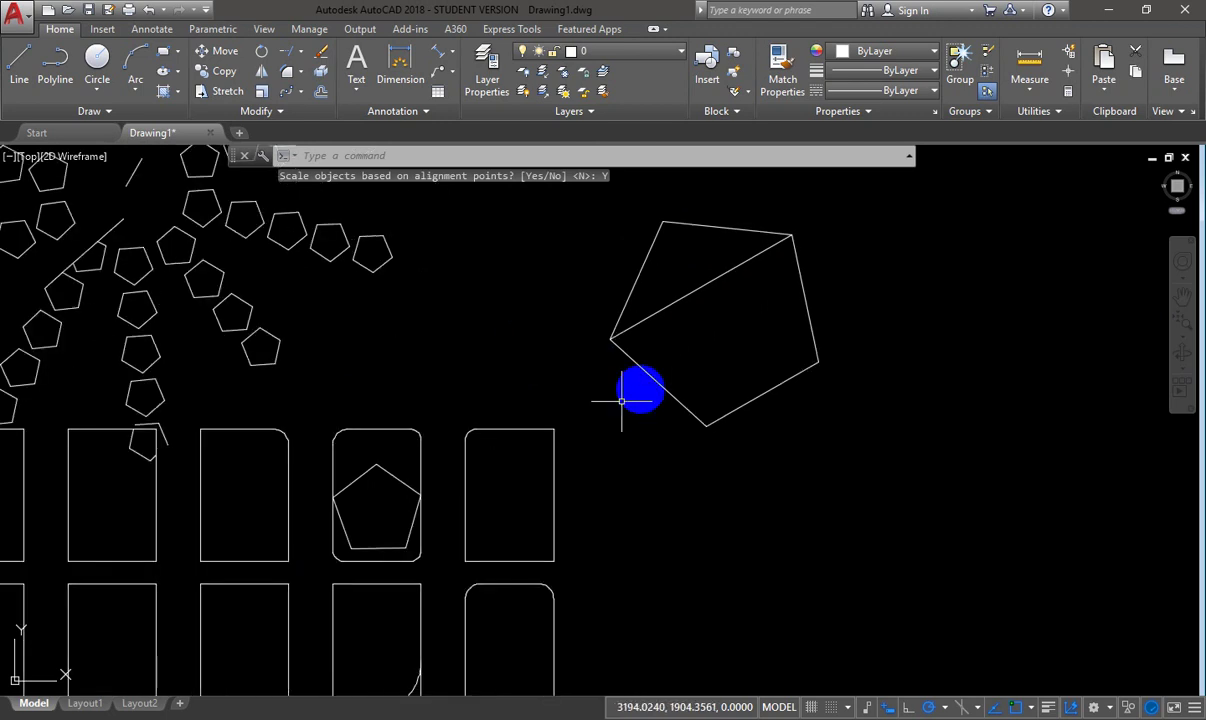
- Examine how the enlarged pentagon fits the 30° line, highlighting the line for comparison
{"action": "key", "text": "Escape"}
{"action": "scroll", "coordinate": [662, 364], "scroll_direction": "down", "scroll_amount": 2}
{"action": "middle_click_drag", "start_coordinate": [662, 364], "coordinate": [577, 389]}
{"action": "scroll", "coordinate": [567, 352], "scroll_direction": "up", "scroll_amount": 2}
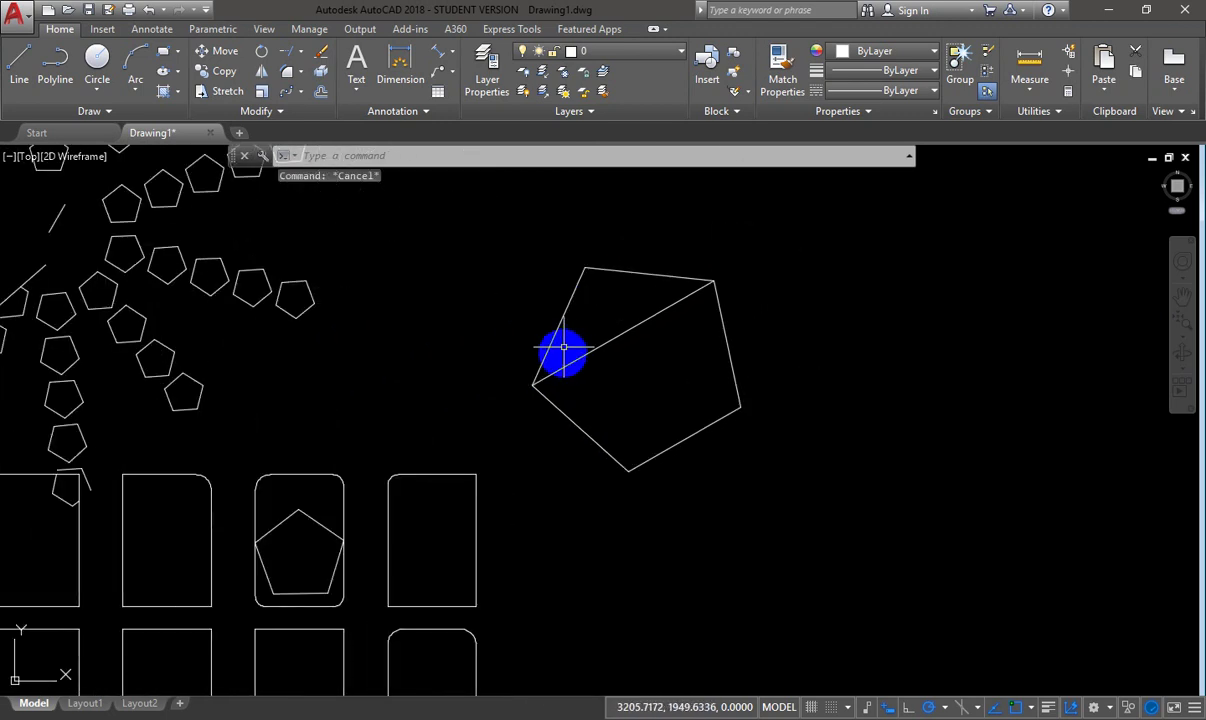
{"action": "left_click", "coordinate": [574, 358]}
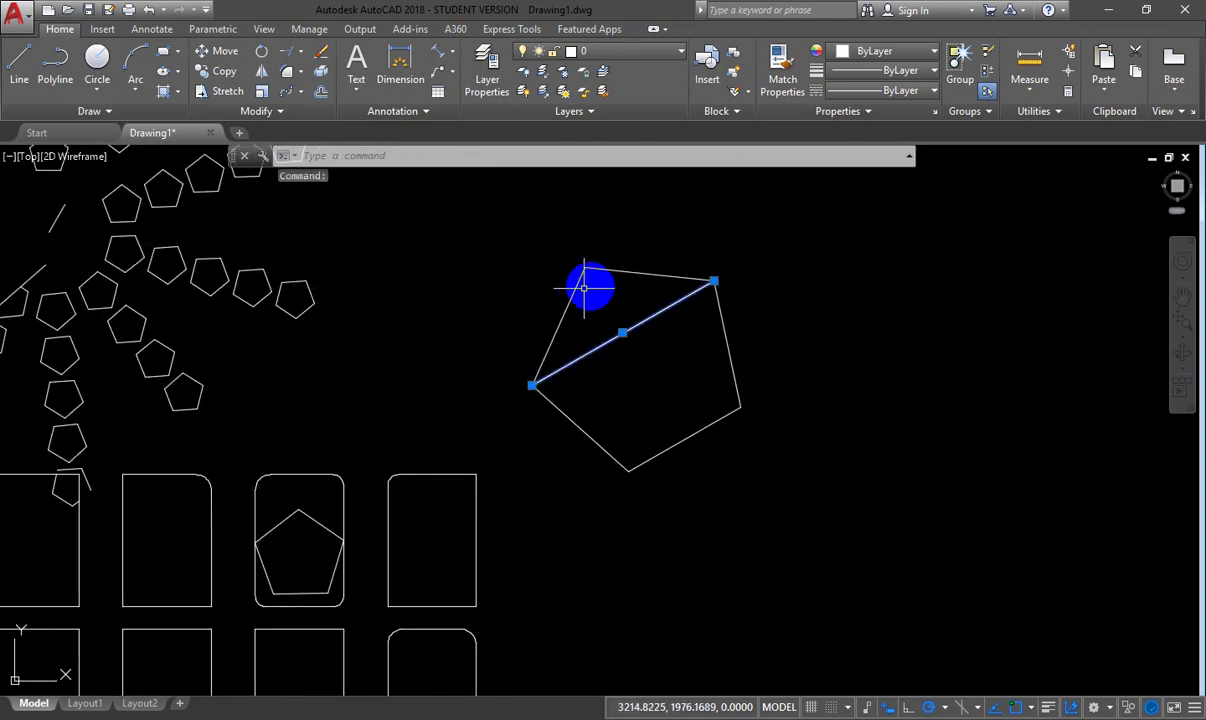
{"action": "key", "text": "Escape"}
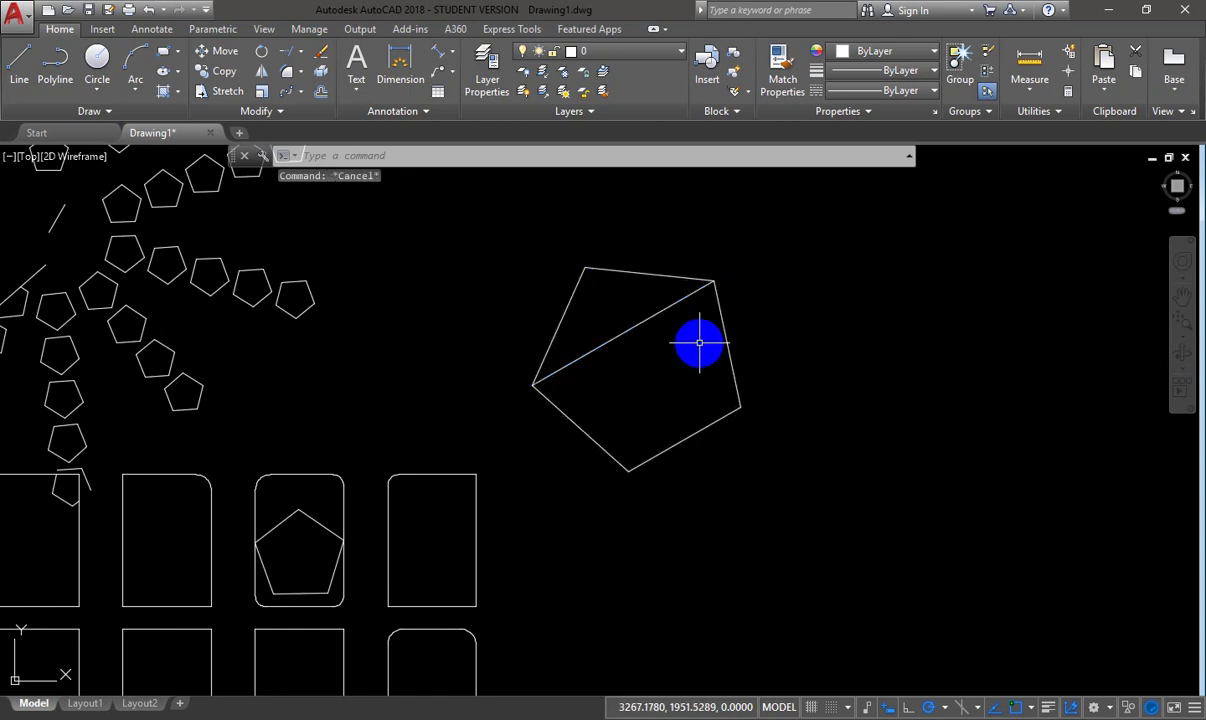
- Align the diagonal arm's outermost remaining pentagon by its lower-left and top corners to the 30° line's lower and upper ends, without scaling
{"action": "left_click", "coordinate": [199, 385]}
{"action": "type", "text": "A"}
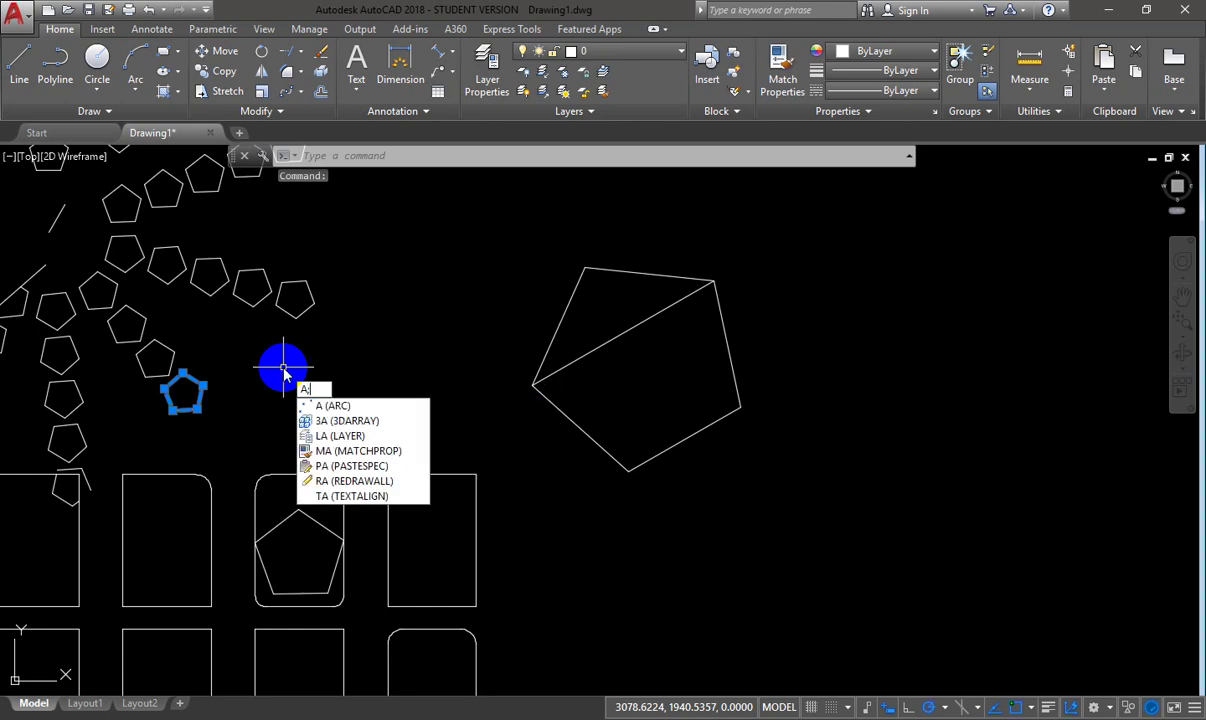
{"action": "key", "text": "BackSpace"}
{"action": "type", "text": "al"}
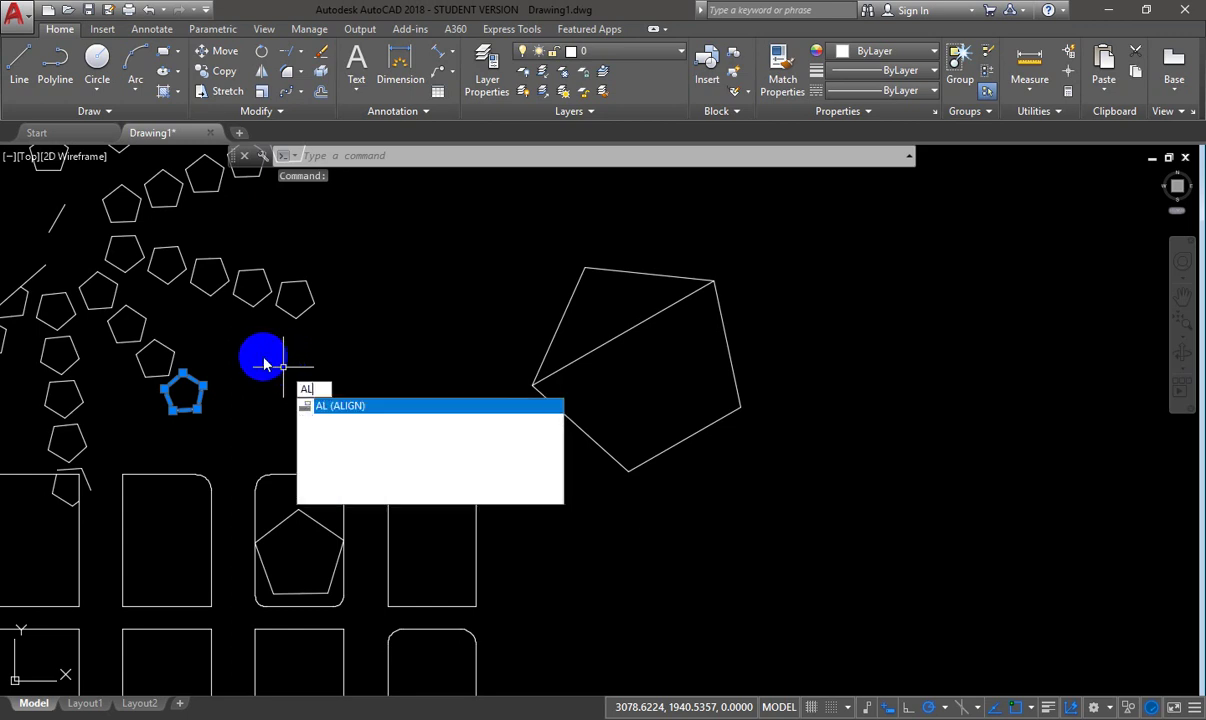
{"action": "key", "text": "Return"}
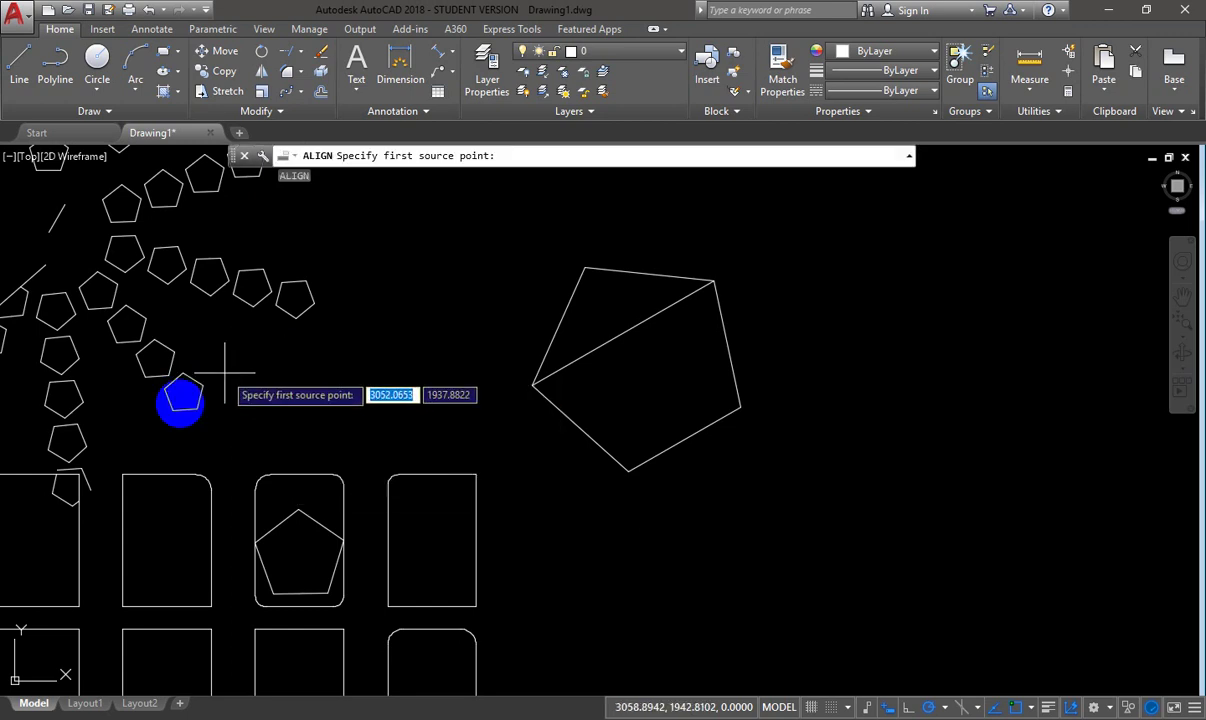
{"action": "left_click", "coordinate": [172, 409]}
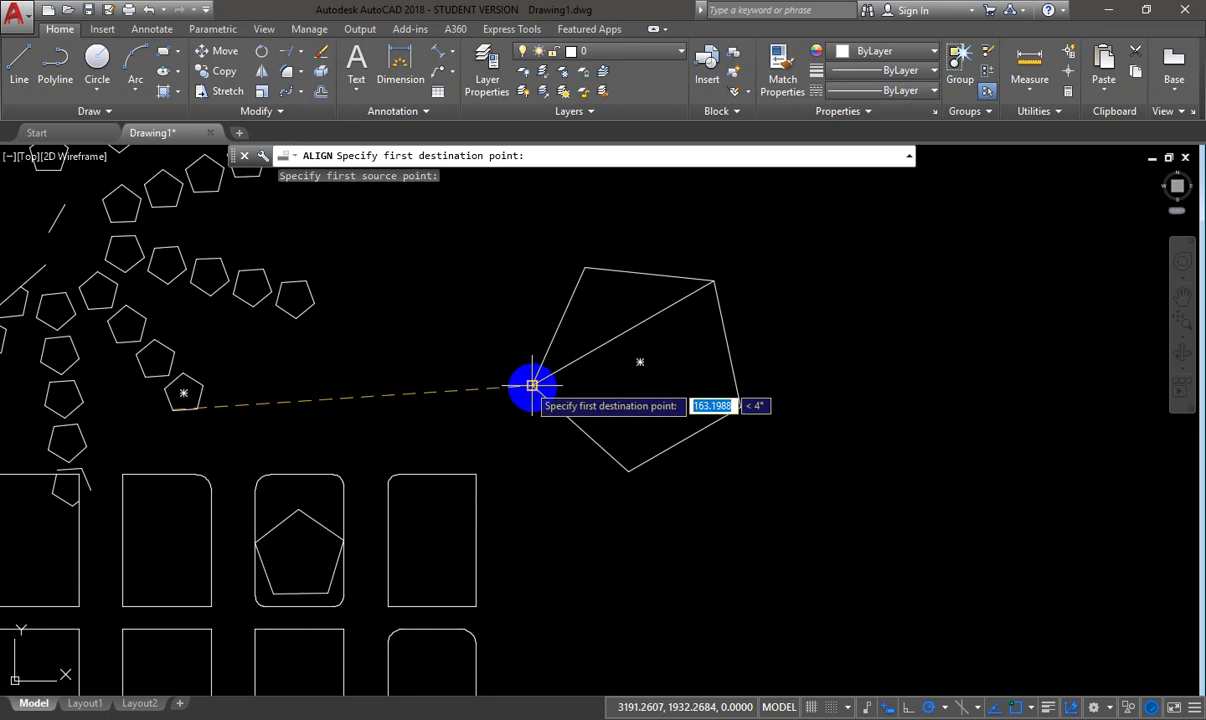
{"action": "left_click", "coordinate": [533, 384]}
{"action": "left_click", "coordinate": [183, 372]}
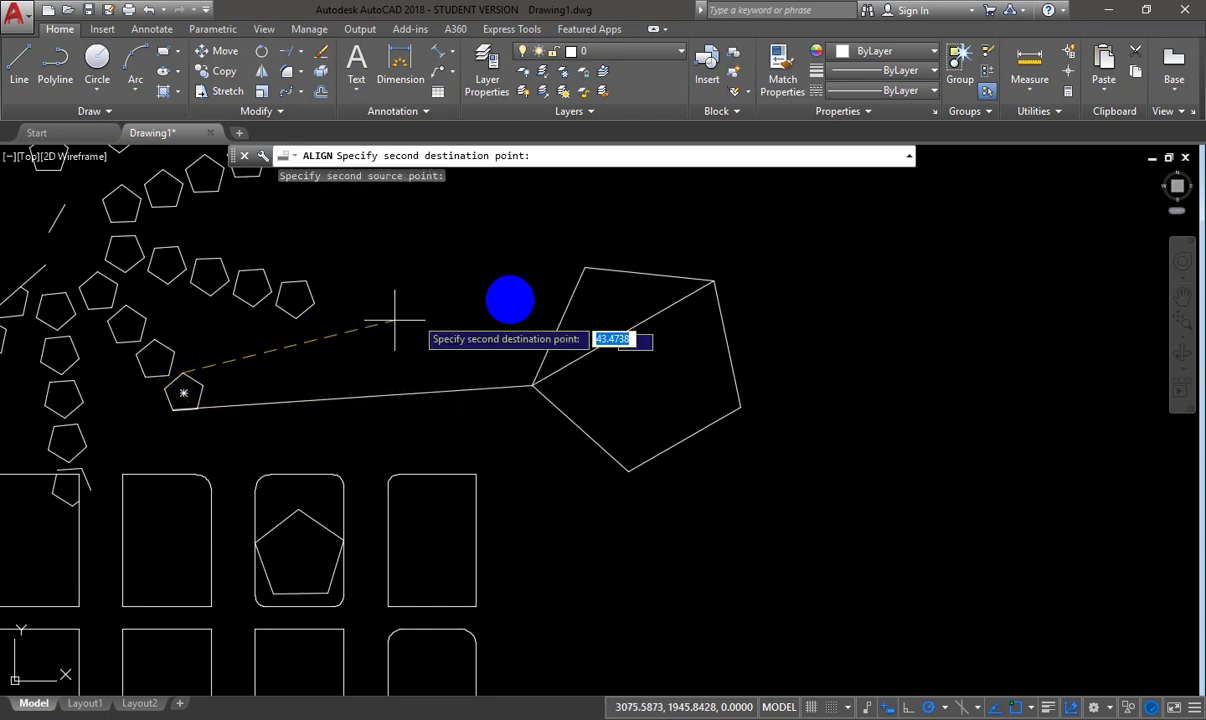
{"action": "left_click", "coordinate": [714, 285]}
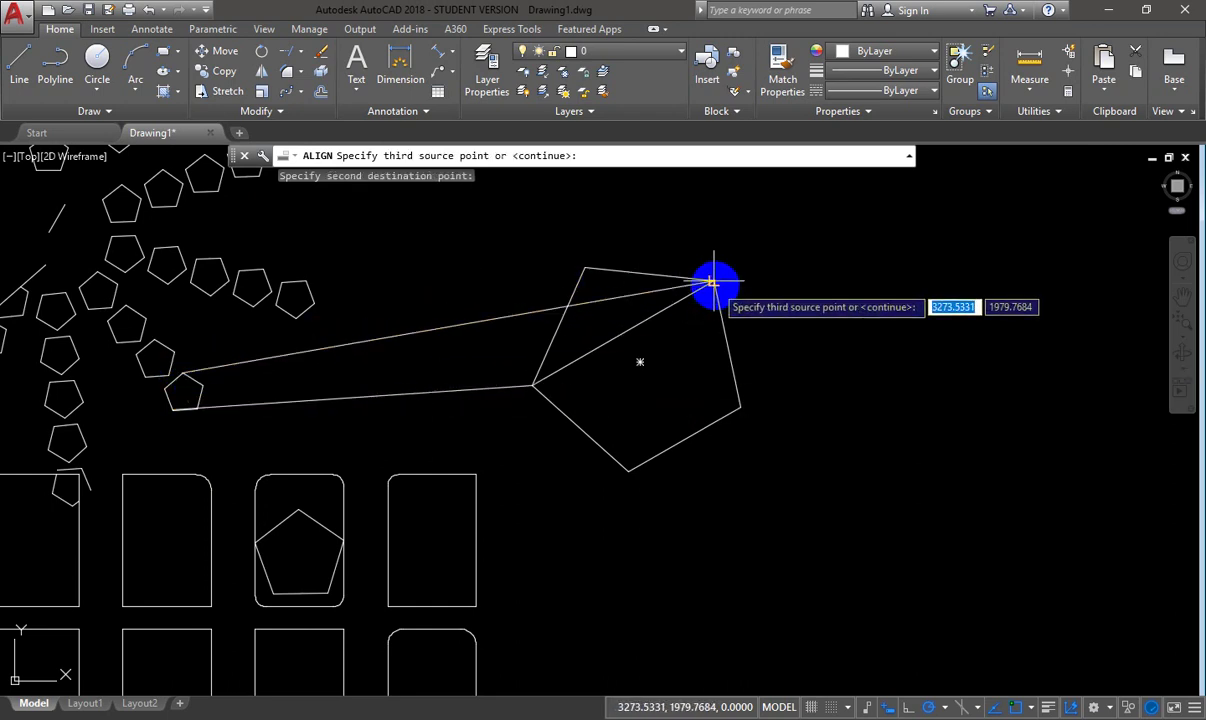
{"action": "key", "text": "Return"}
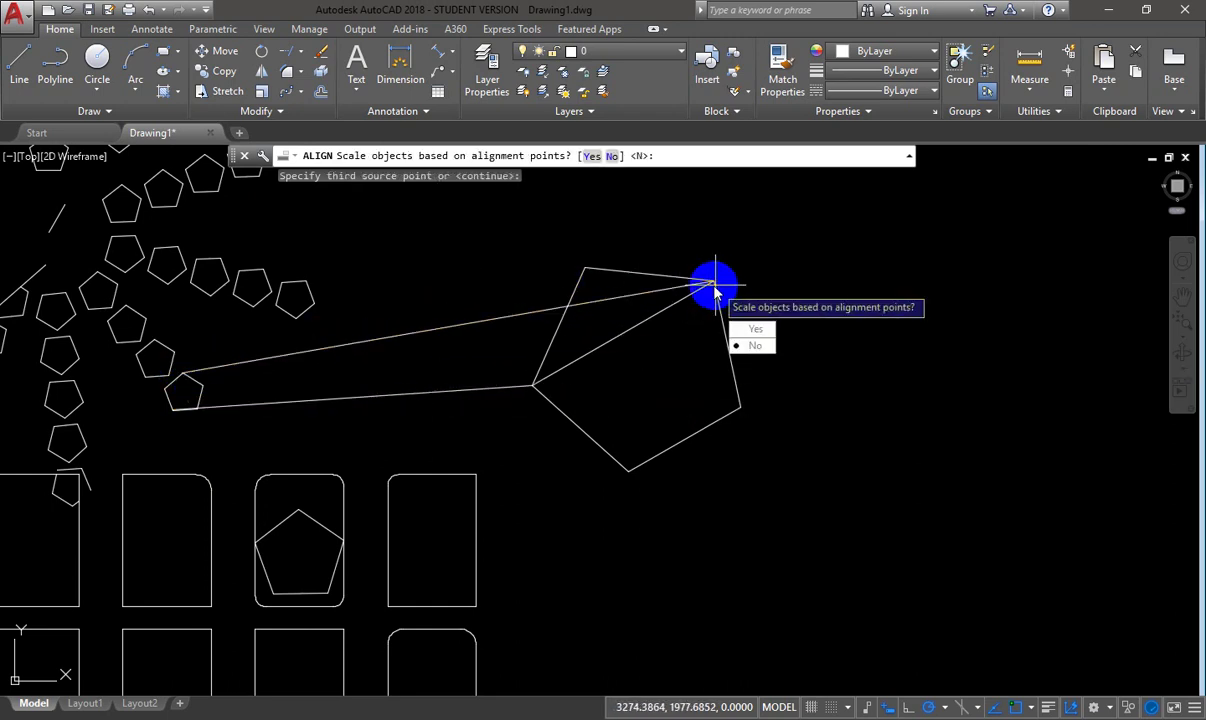
{"action": "left_click", "coordinate": [760, 346]}
- Inspect the small pentagon at the lower end of the 30° line up close and erase it
{"action": "scroll", "coordinate": [566, 390], "scroll_direction": "up", "scroll_amount": 4}
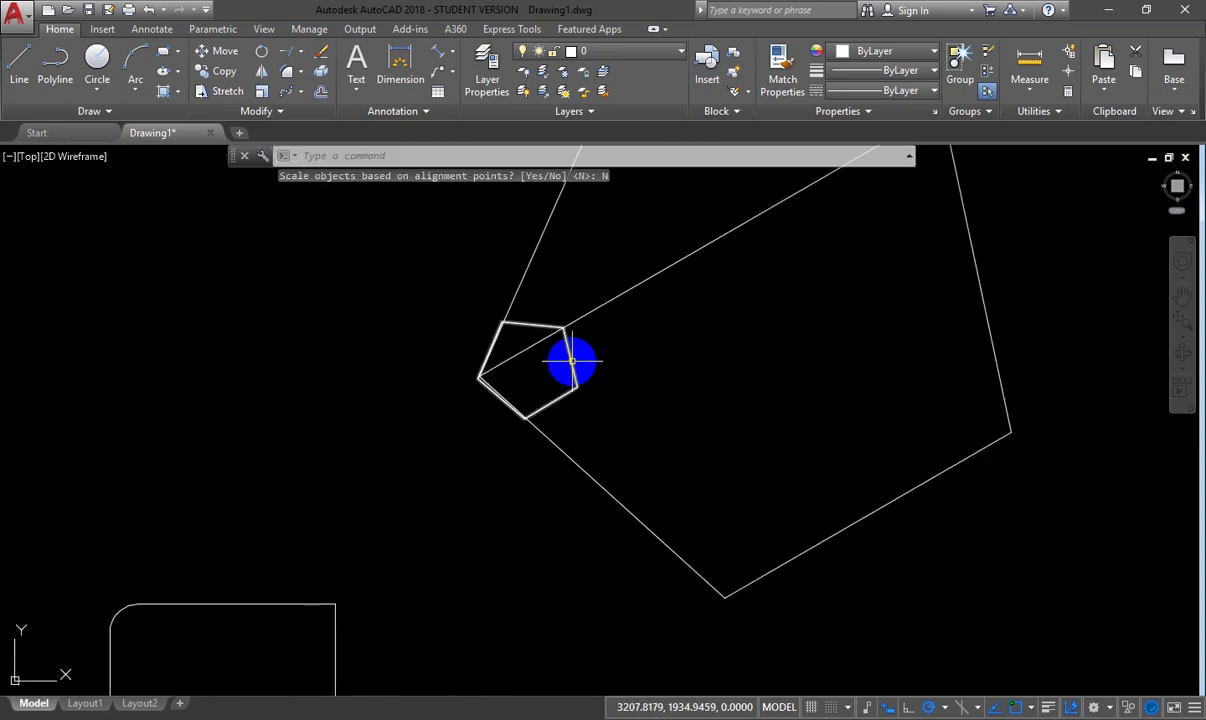
{"action": "left_click", "coordinate": [569, 360]}
{"action": "scroll", "coordinate": [530, 369], "scroll_direction": "up", "scroll_amount": 4}
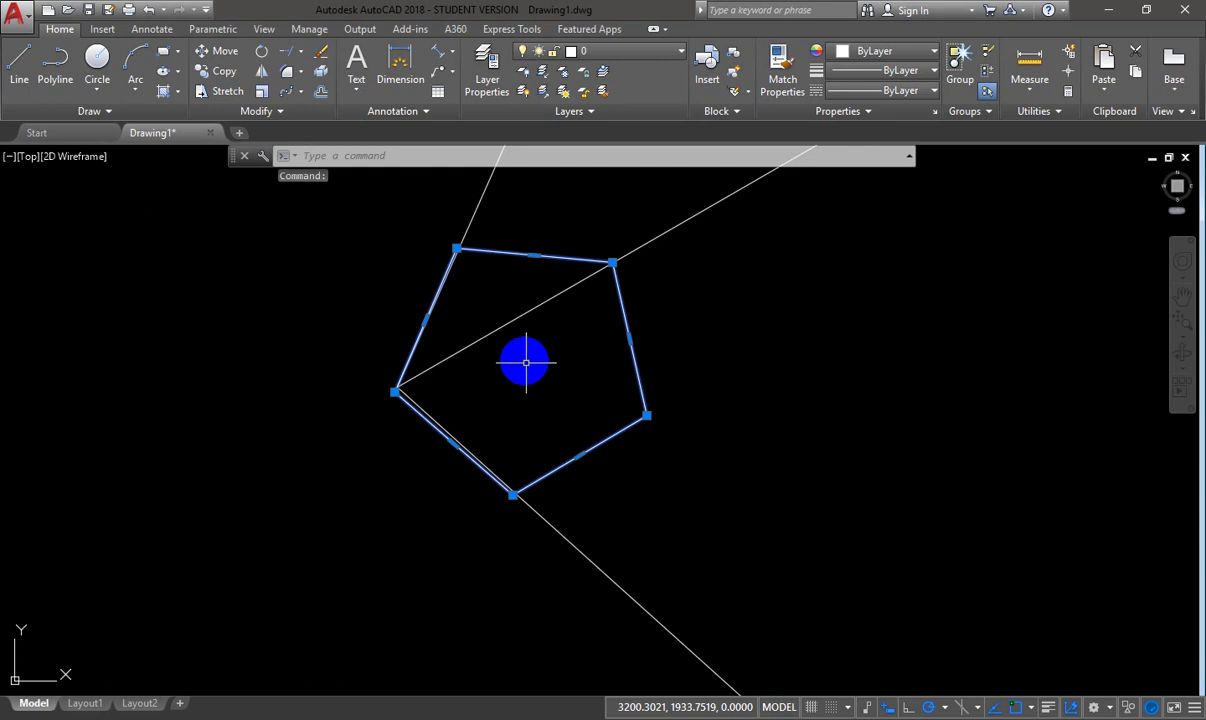
{"action": "scroll", "coordinate": [518, 342], "scroll_direction": "up", "scroll_amount": 1}
{"action": "scroll", "coordinate": [522, 350], "scroll_direction": "down", "scroll_amount": 6}
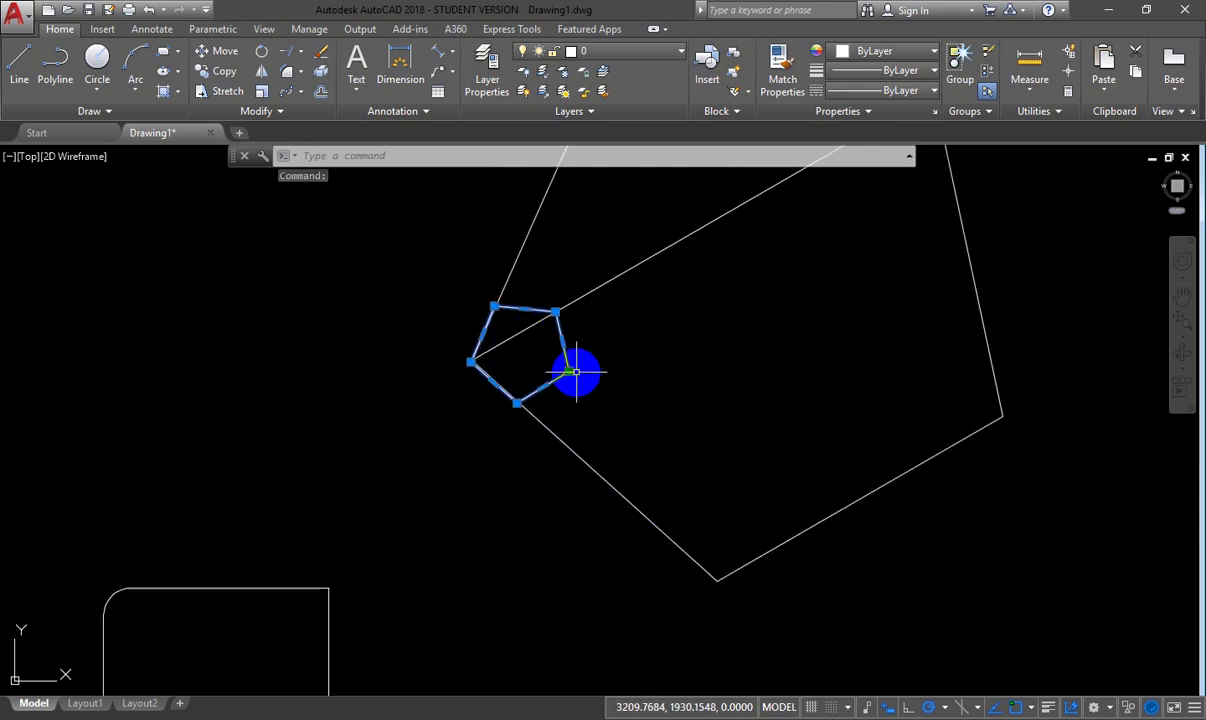
{"action": "key", "text": "Delete"}
- Draw a steep slanted line in the empty area to the right of the large pentagon
{"action": "scroll", "coordinate": [560, 372], "scroll_direction": "down", "scroll_amount": 4}
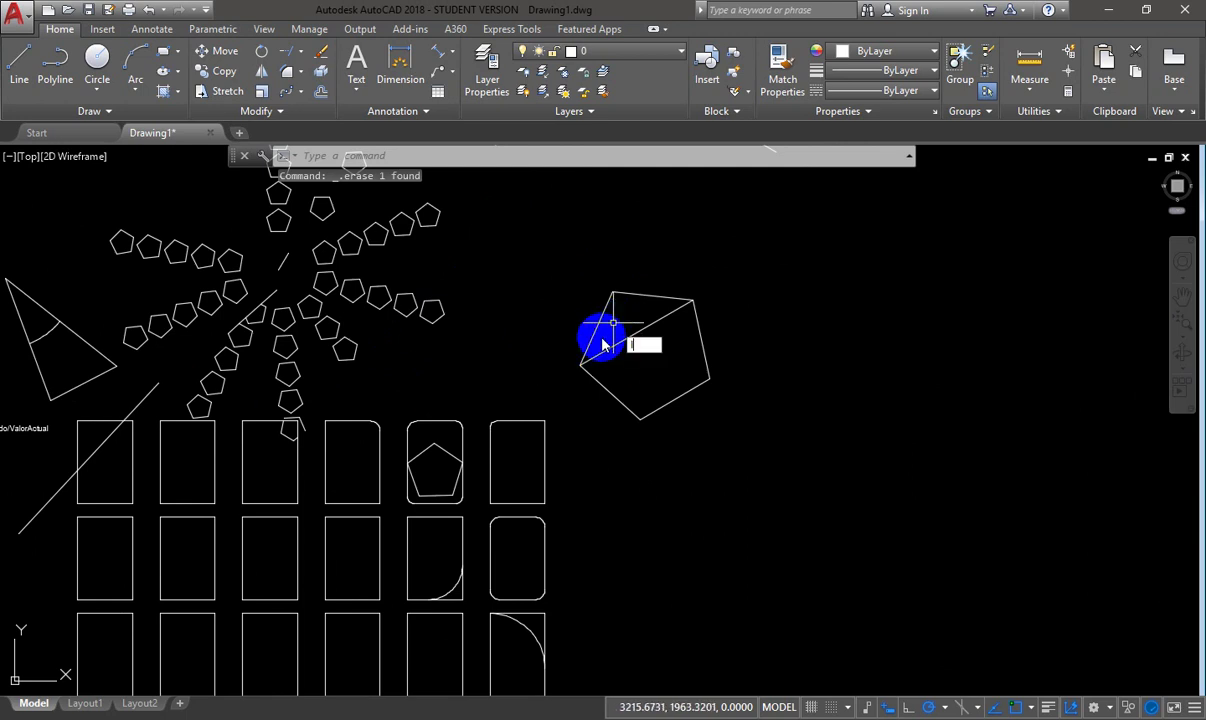
{"action": "type", "text": "l"}
{"action": "key", "text": "Return"}
{"action": "left_click", "coordinate": [806, 370]}
{"action": "left_click", "coordinate": [836, 258]}
{"action": "key", "text": "Escape"}
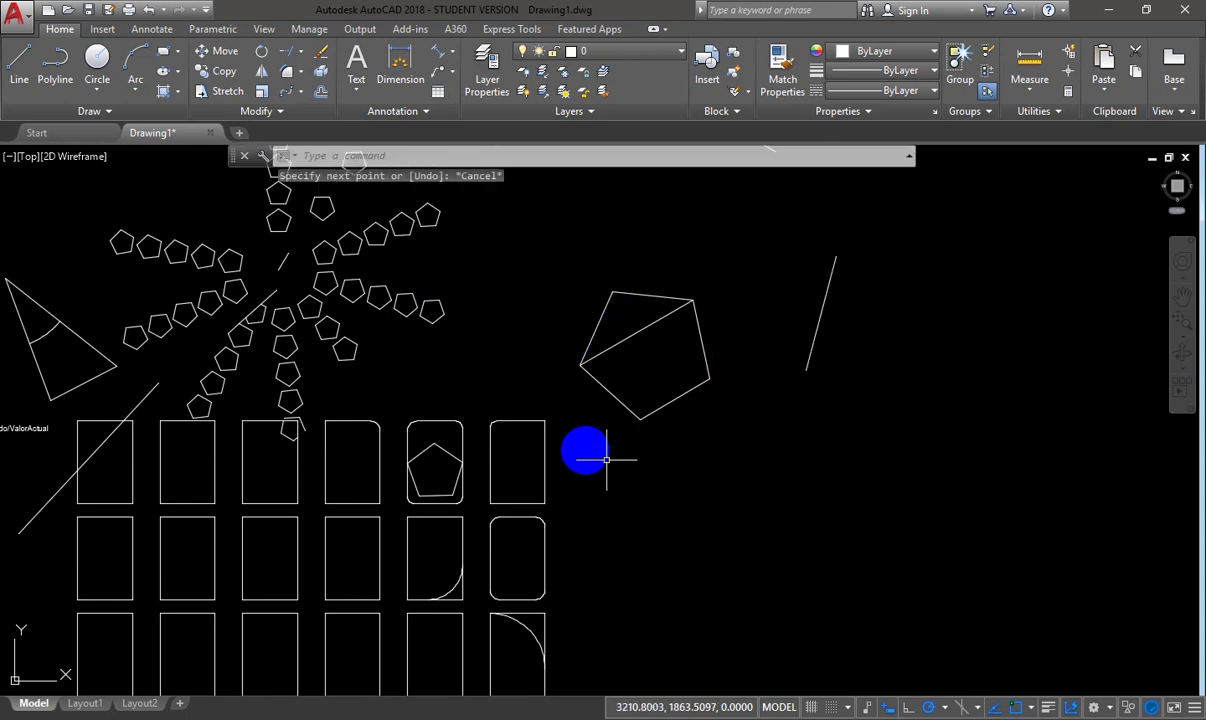
- Align the outermost pentagon of the short lower-right diagonal arm by its lower-left and top corners to the steep line's lower and upper ends, without scaling
{"action": "left_click", "coordinate": [354, 362]}
{"action": "scroll", "coordinate": [403, 385], "scroll_direction": "up", "scroll_amount": 2}
{"action": "middle_click_drag", "start_coordinate": [403, 385], "coordinate": [298, 469]}
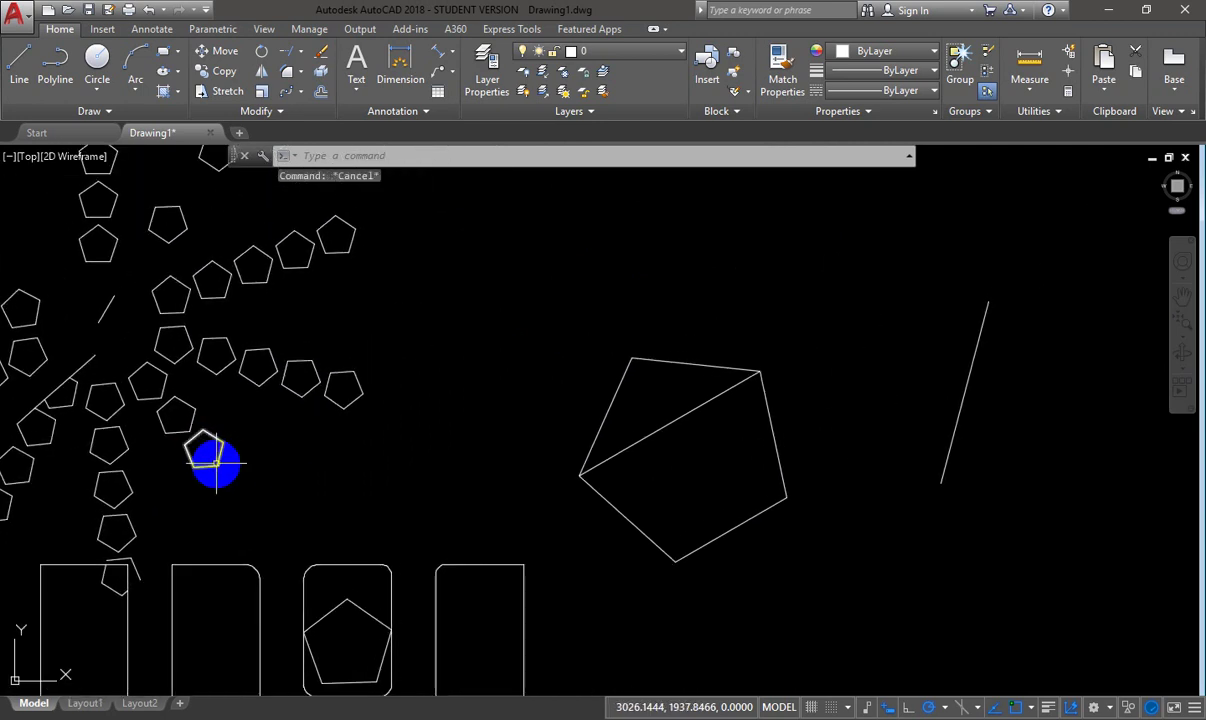
{"action": "left_click", "coordinate": [216, 462]}
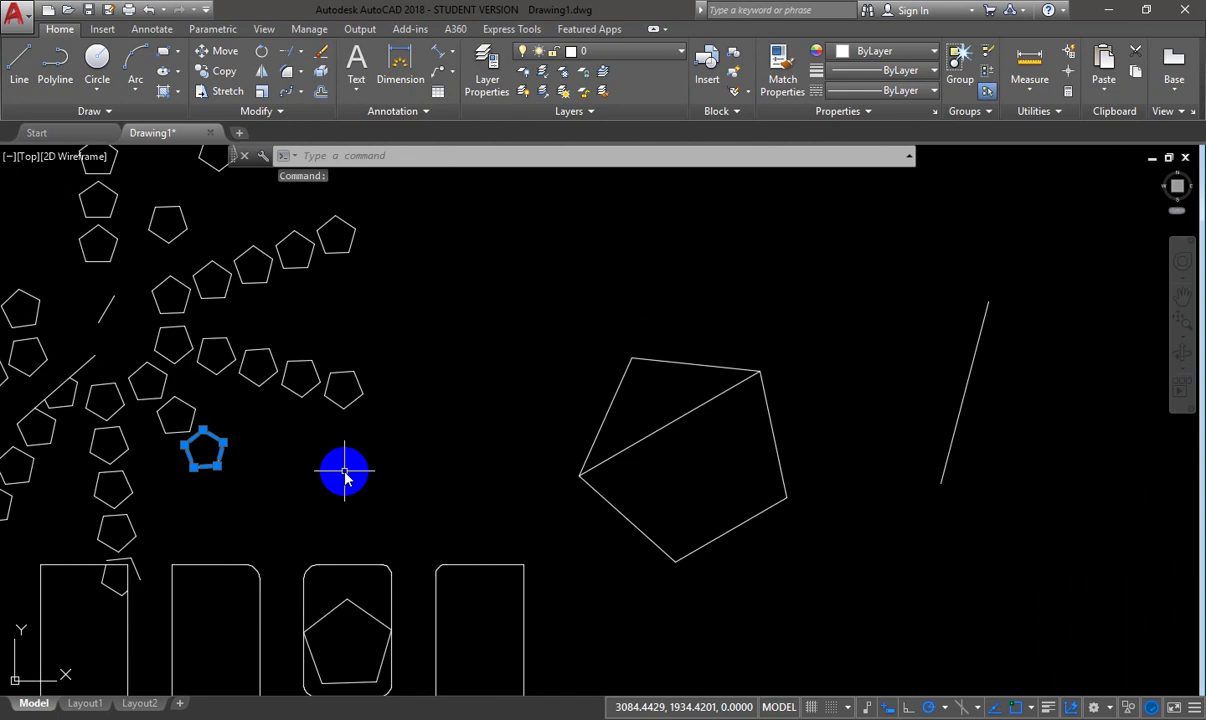
{"action": "type", "text": "al"}
{"action": "key", "text": "Return"}
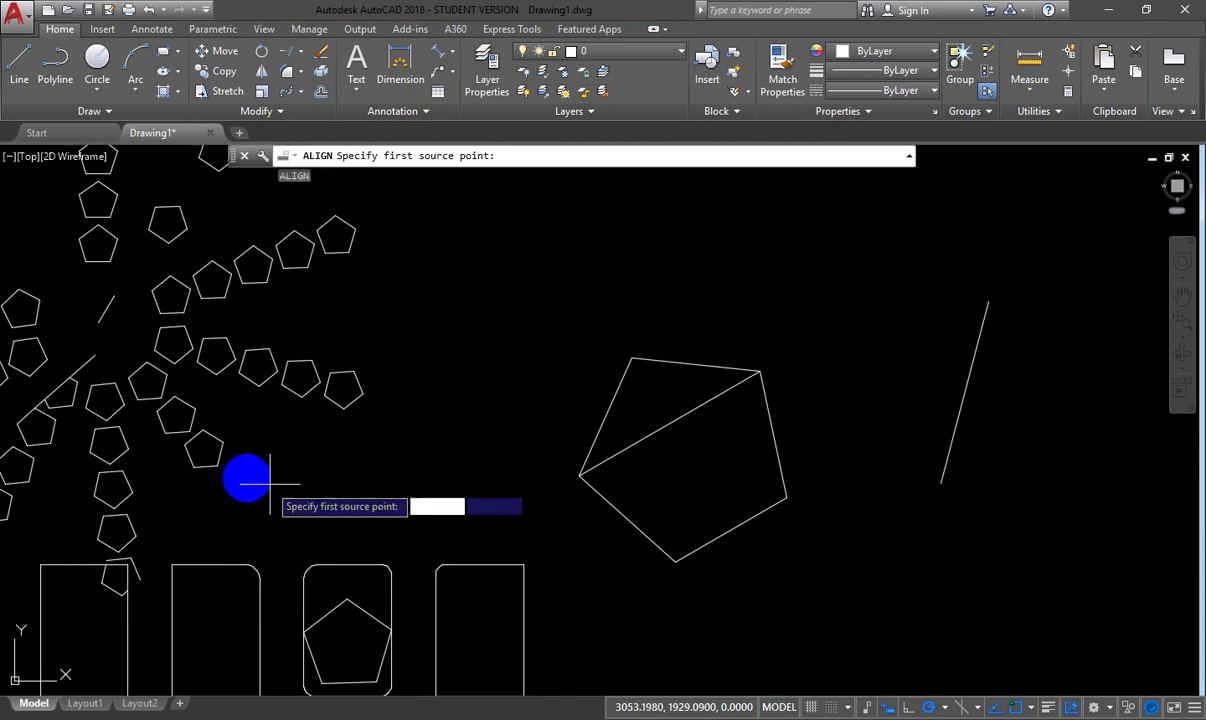
{"action": "left_click", "coordinate": [192, 466]}
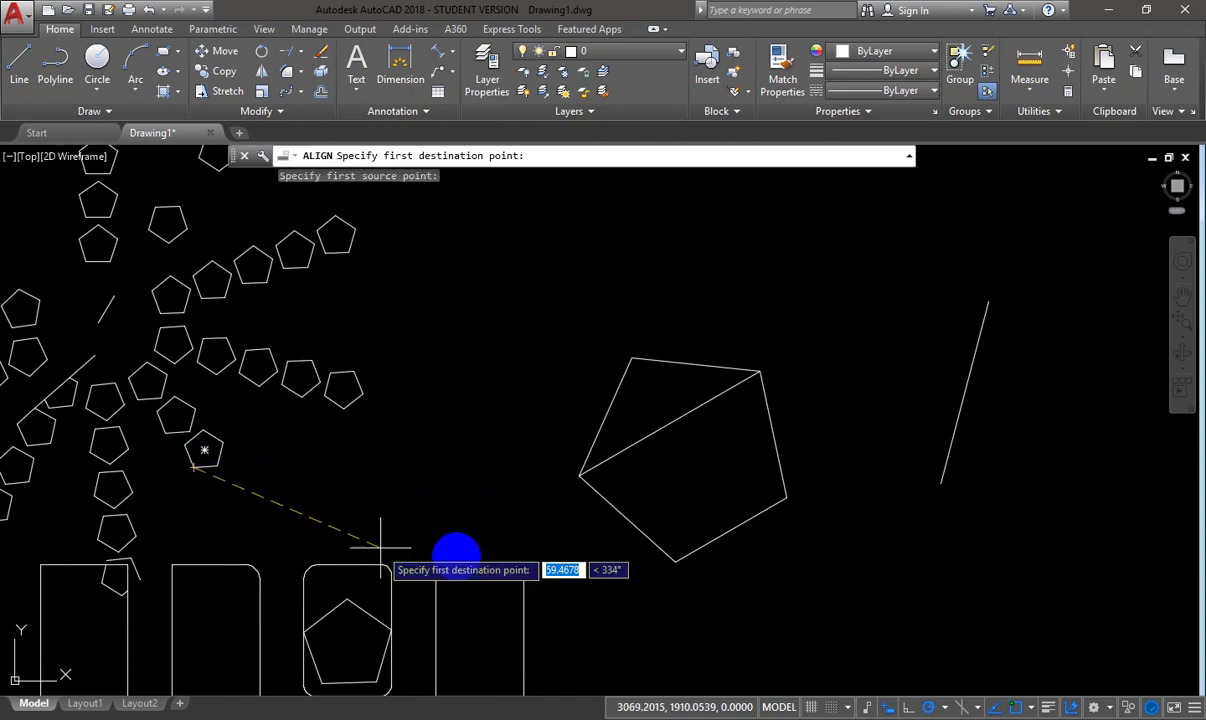
{"action": "left_click", "coordinate": [941, 483]}
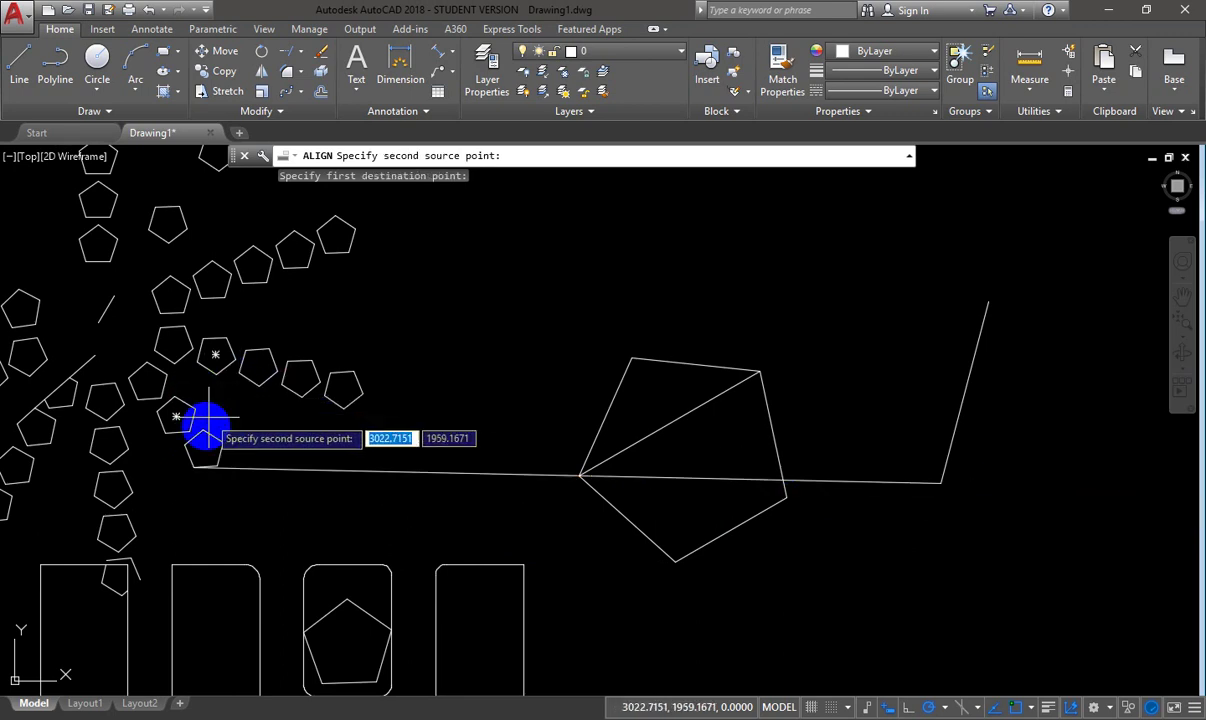
{"action": "left_click", "coordinate": [206, 432]}
{"action": "left_click", "coordinate": [988, 301]}
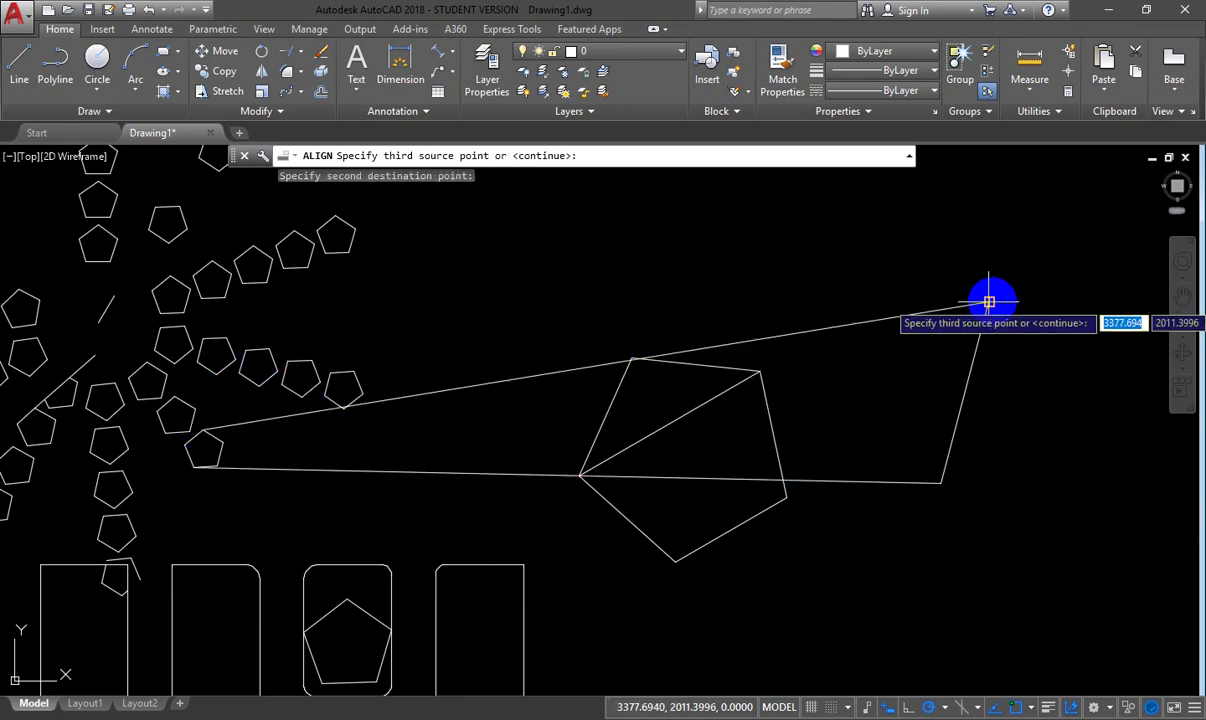
{"action": "key", "text": "Return"}
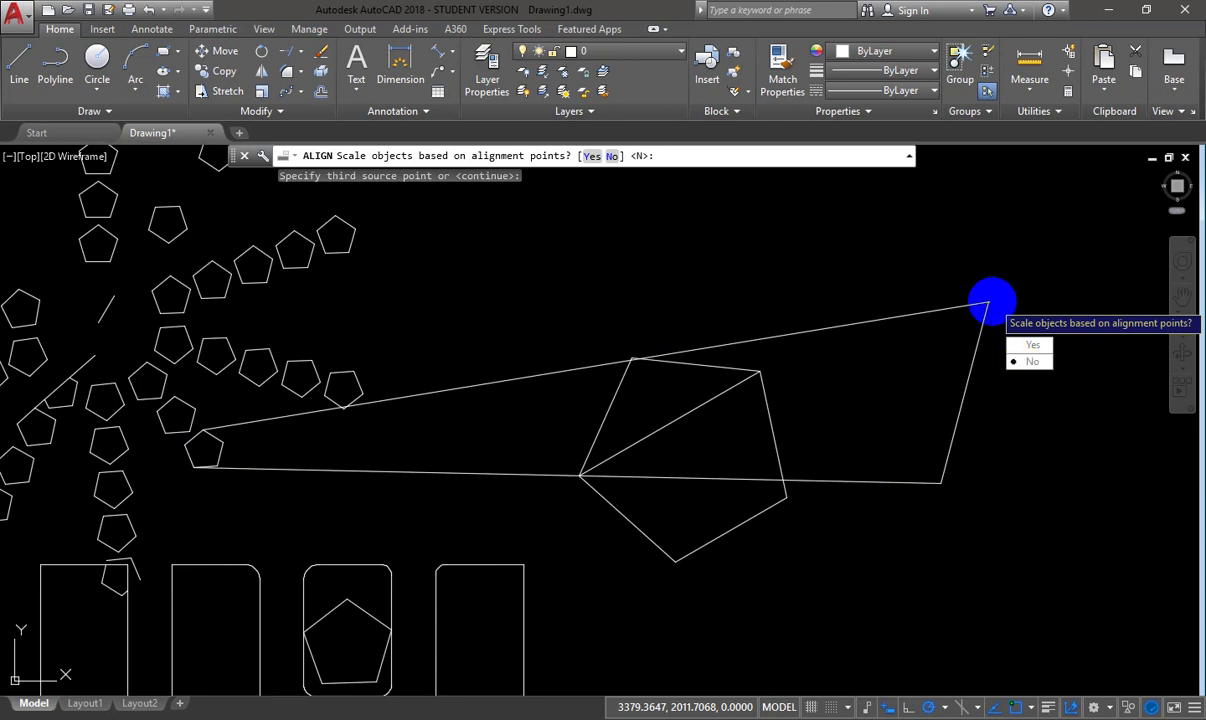
{"action": "key", "text": "Return"}
- Examine how the unscaled pentagon sits at the steep line's lower end, and compare it with the rest of the drawing
{"action": "scroll", "coordinate": [949, 453], "scroll_direction": "up", "scroll_amount": 5}
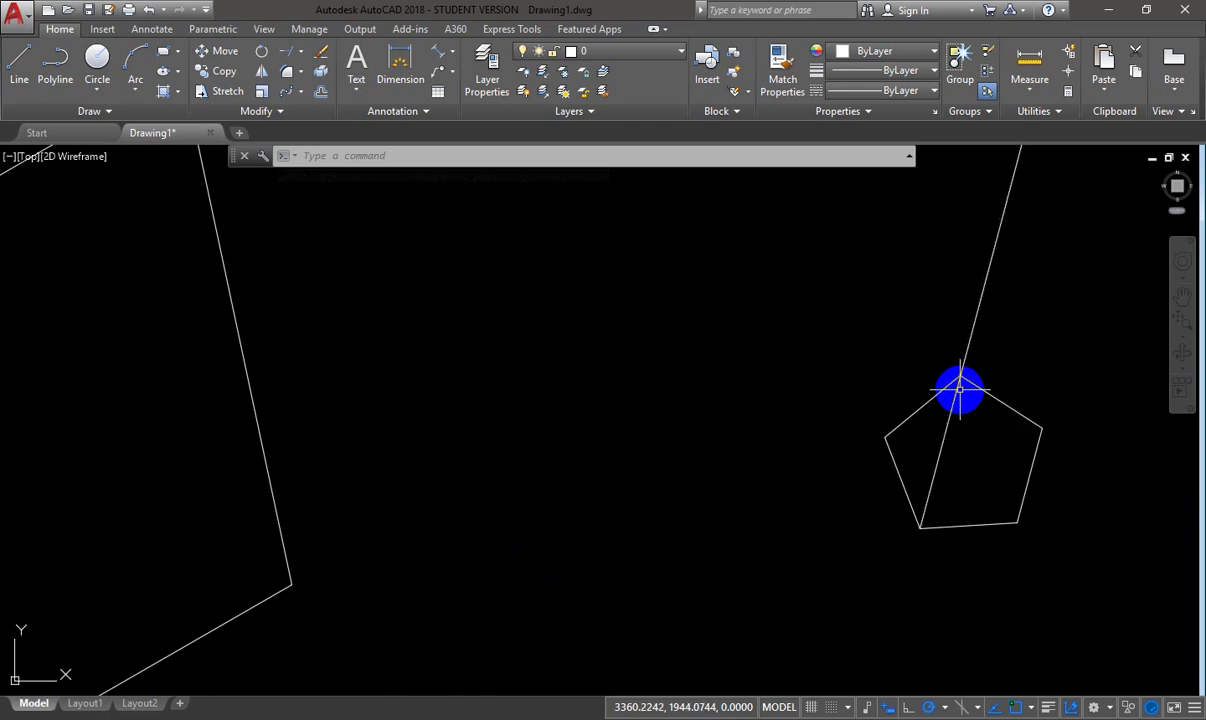
{"action": "scroll", "coordinate": [980, 300], "scroll_direction": "down", "scroll_amount": 6}
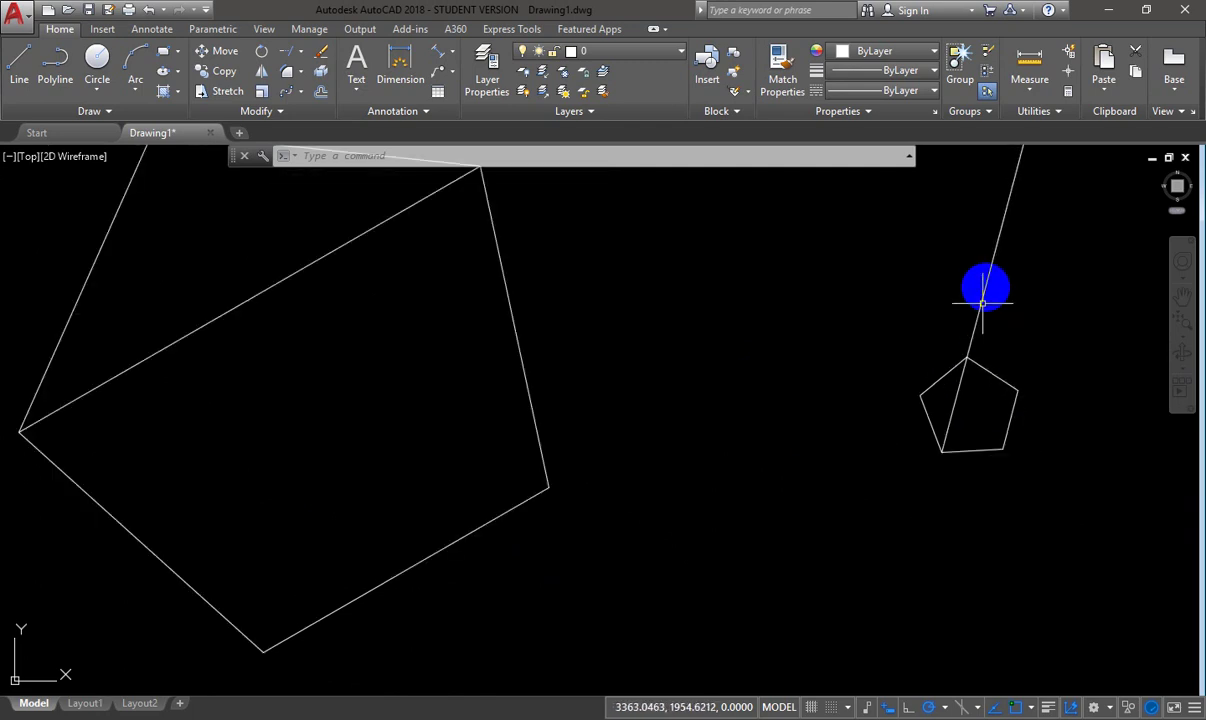
{"action": "scroll", "coordinate": [752, 490], "scroll_direction": "up", "scroll_amount": 3}
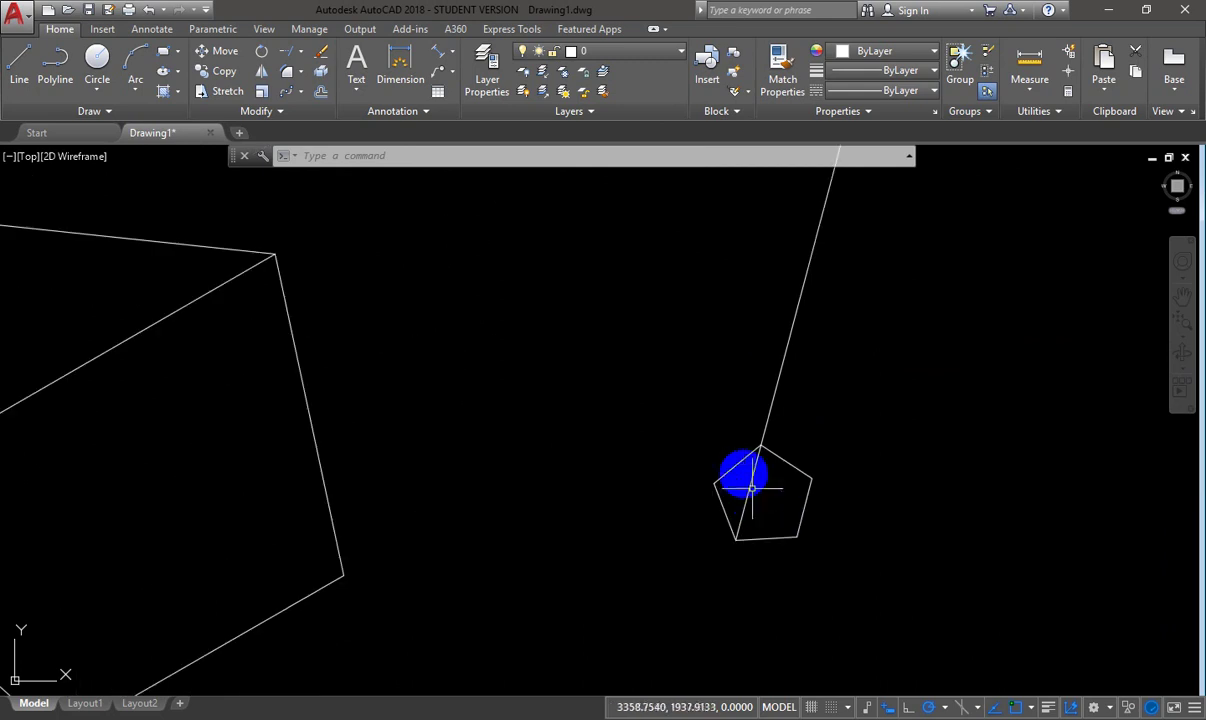
{"action": "left_click", "coordinate": [740, 467]}
{"action": "scroll", "coordinate": [760, 425], "scroll_direction": "down", "scroll_amount": 3}
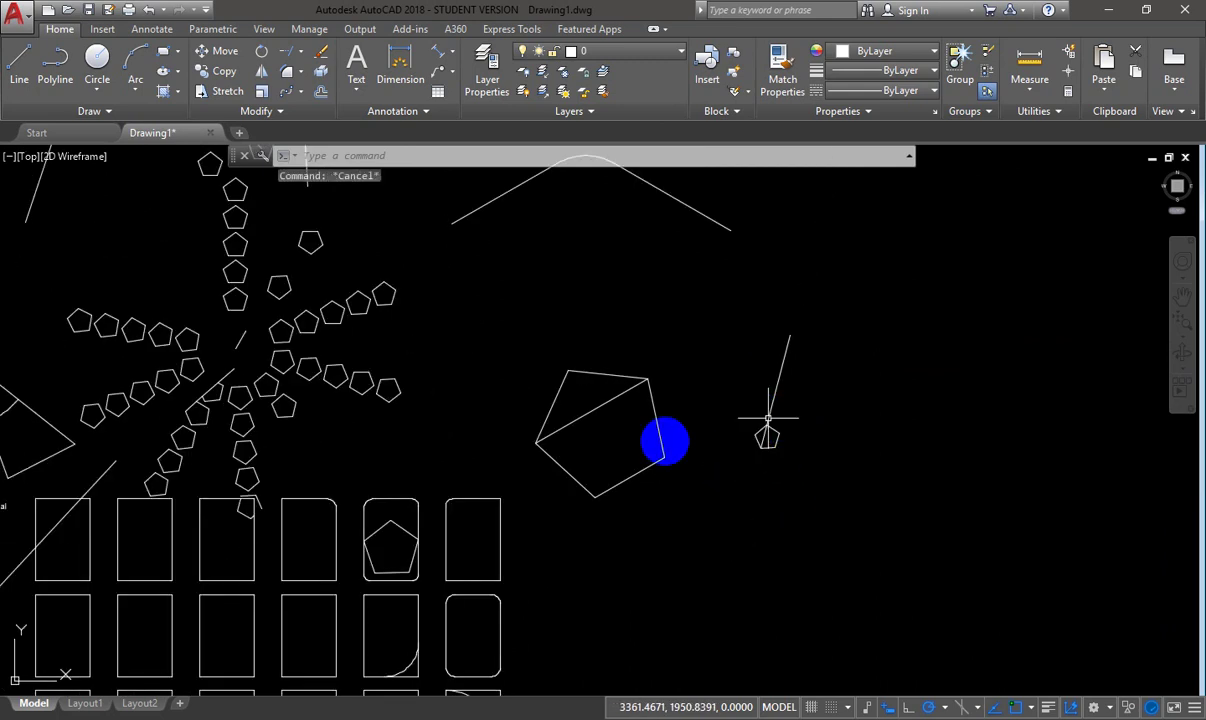
{"action": "scroll", "coordinate": [431, 350], "scroll_direction": "down", "scroll_amount": 4}
{"action": "scroll", "coordinate": [452, 410], "scroll_direction": "up", "scroll_amount": 3}
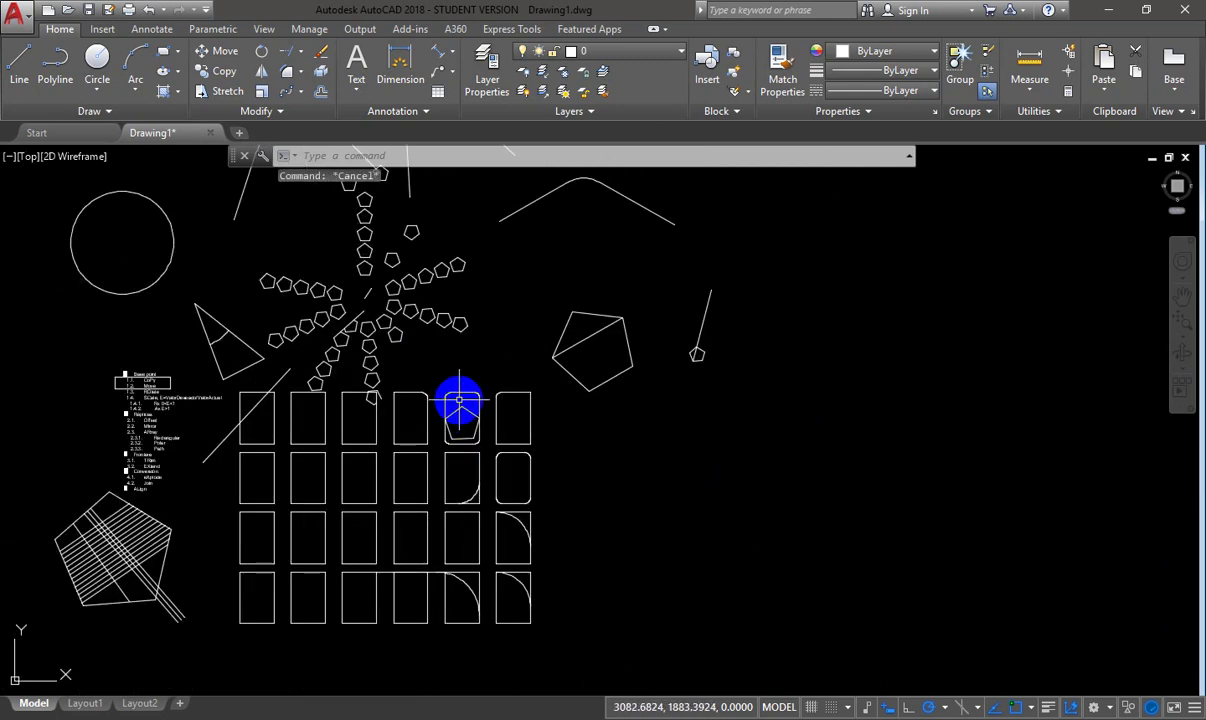
{"action": "middle_click_drag", "start_coordinate": [460, 400], "coordinate": [510, 426]}
{"action": "scroll", "coordinate": [505, 384], "scroll_direction": "down", "scroll_amount": 2}
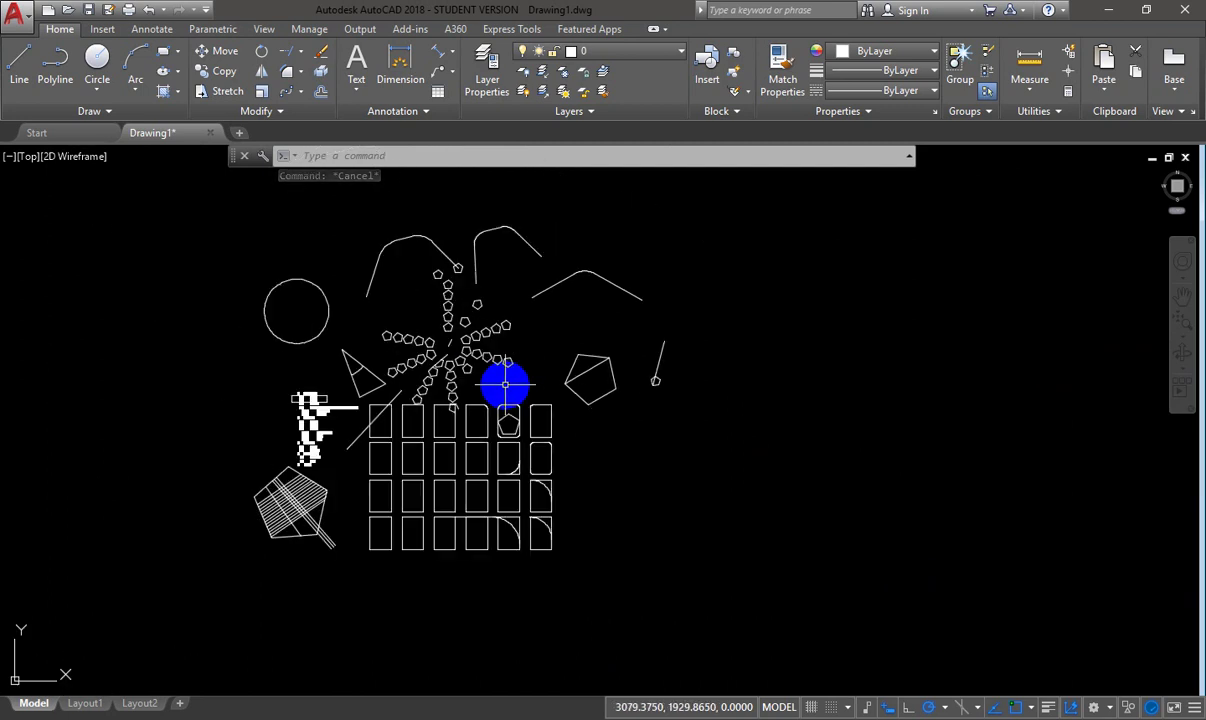
{"action": "scroll", "coordinate": [505, 384], "scroll_direction": "up", "scroll_amount": 1}
{"action": "scroll", "coordinate": [470, 310], "scroll_direction": "up", "scroll_amount": 1}
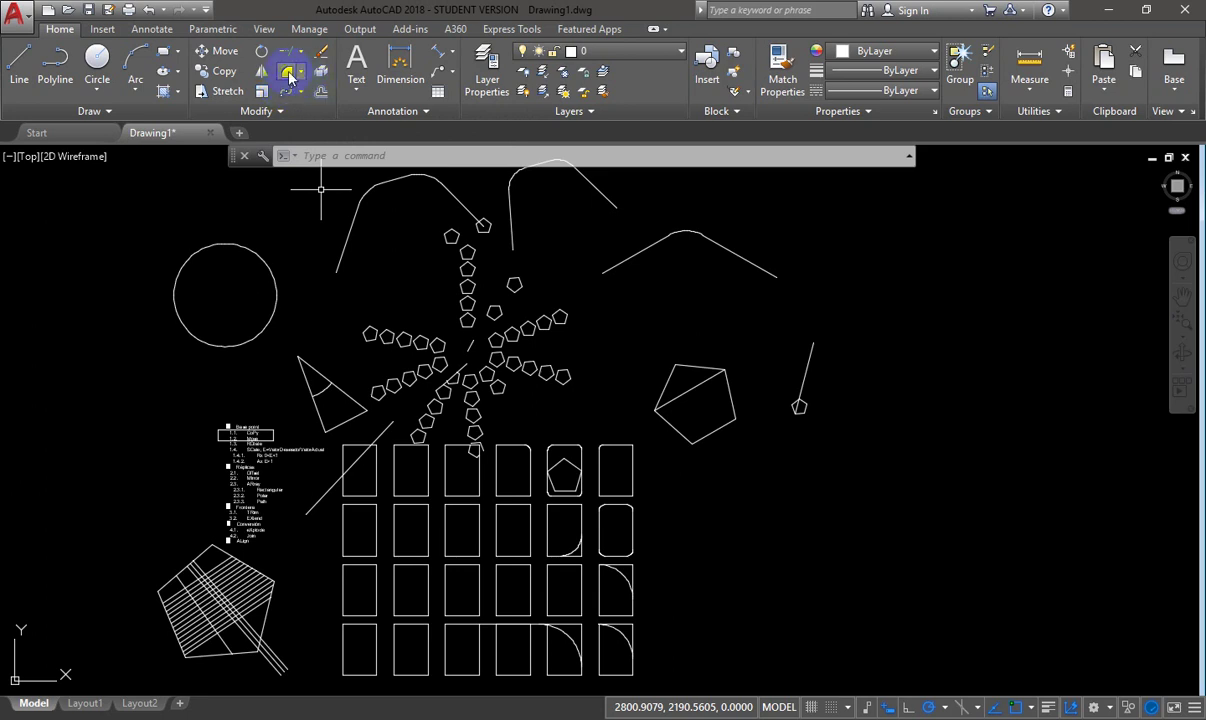
- Chamfer the upper-left corner of the second row's first rectangle with distances of 10 on the vertical side and 18 on the top side
{"action": "scroll", "coordinate": [370, 500], "scroll_direction": "up", "scroll_amount": 4}
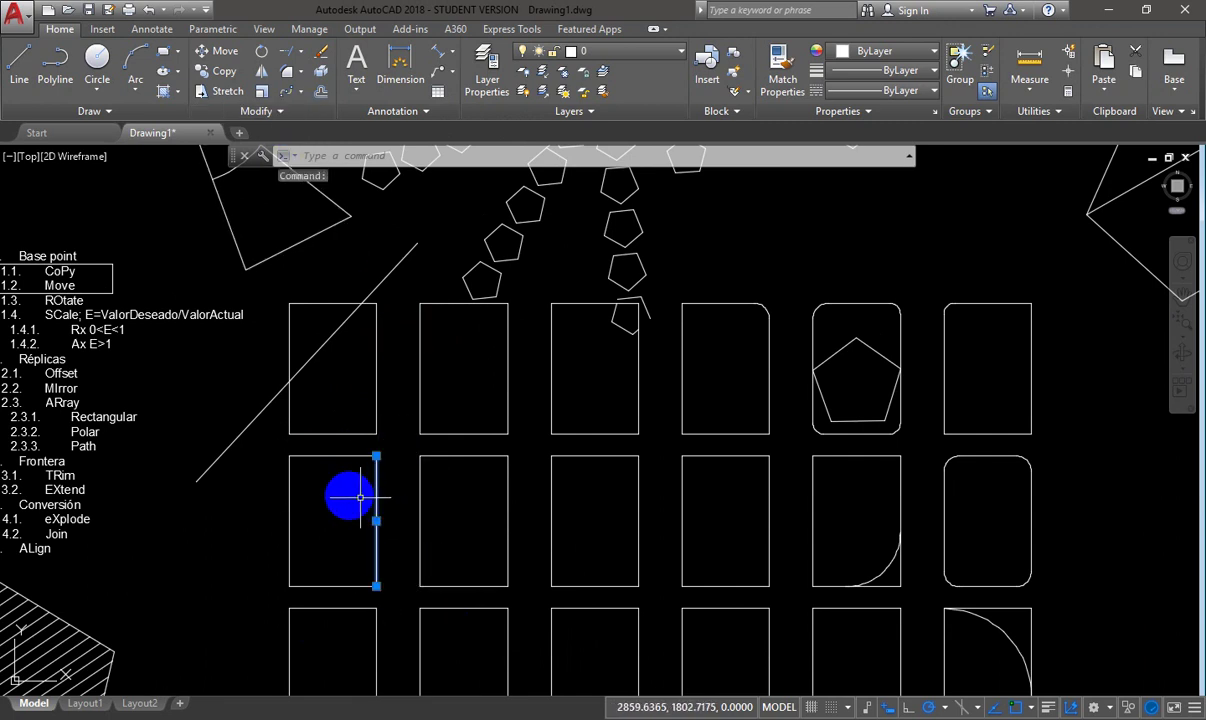
{"action": "key", "text": "Escape"}
{"action": "left_click", "coordinate": [302, 74]}
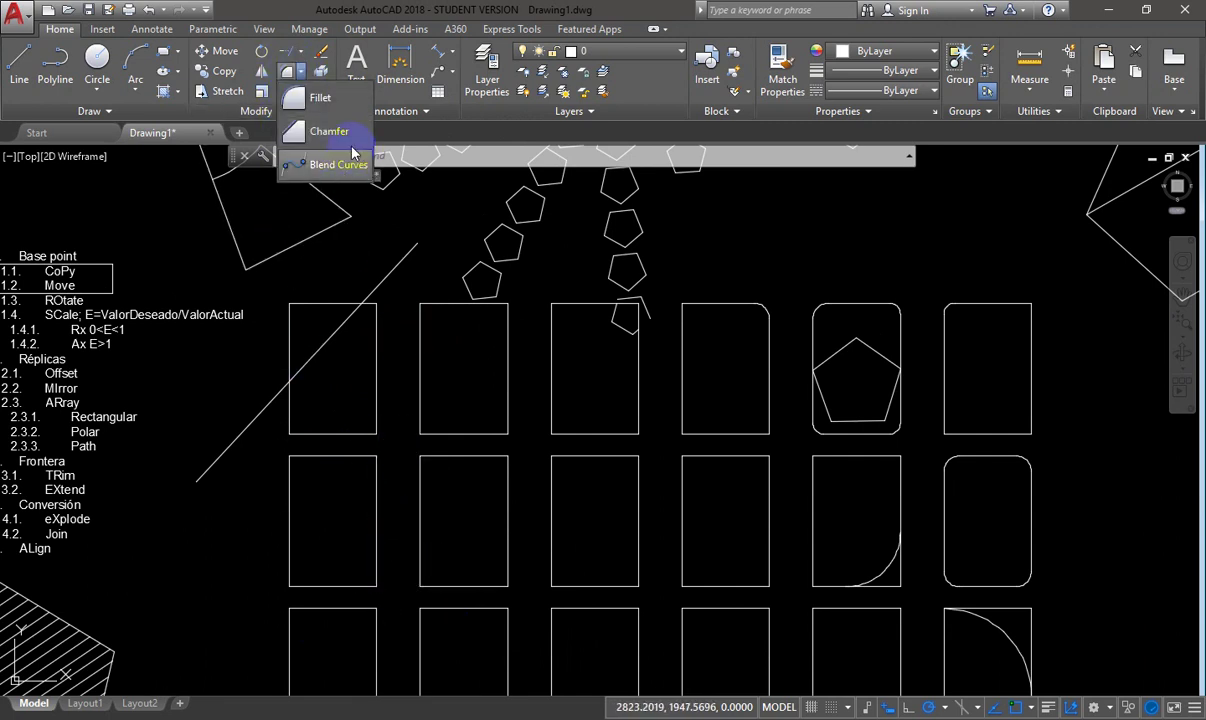
{"action": "left_click", "coordinate": [322, 131]}
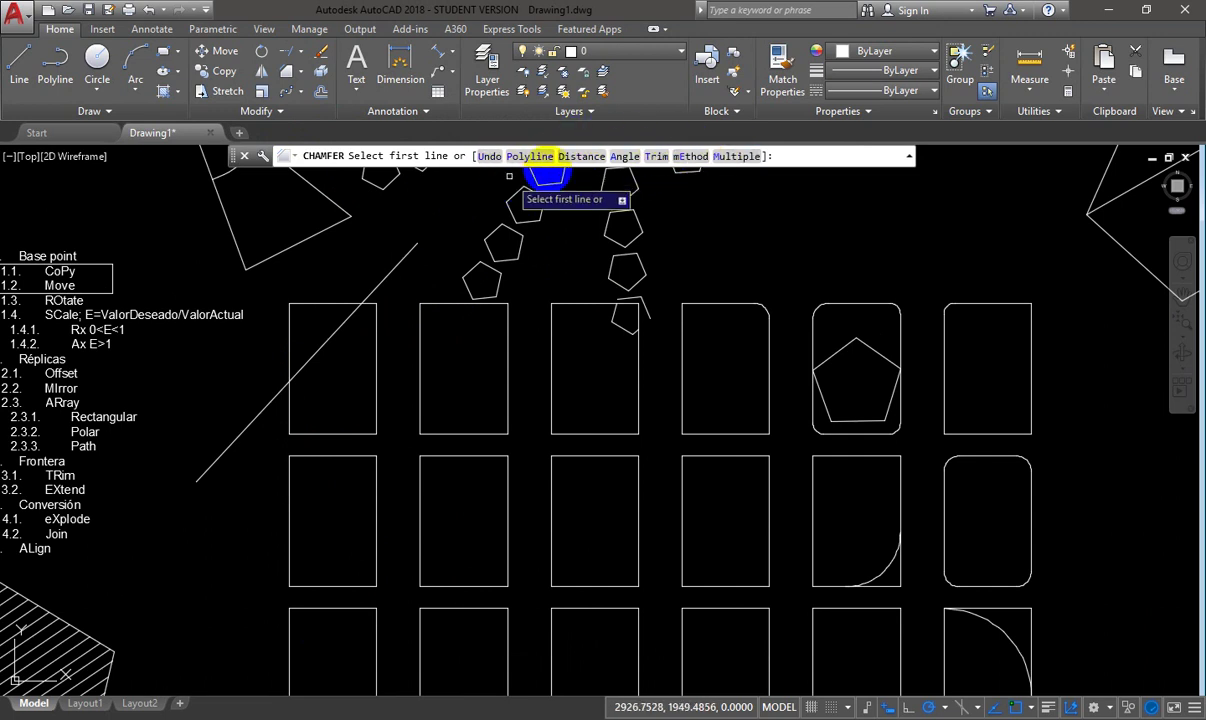
{"action": "left_click", "coordinate": [583, 157]}
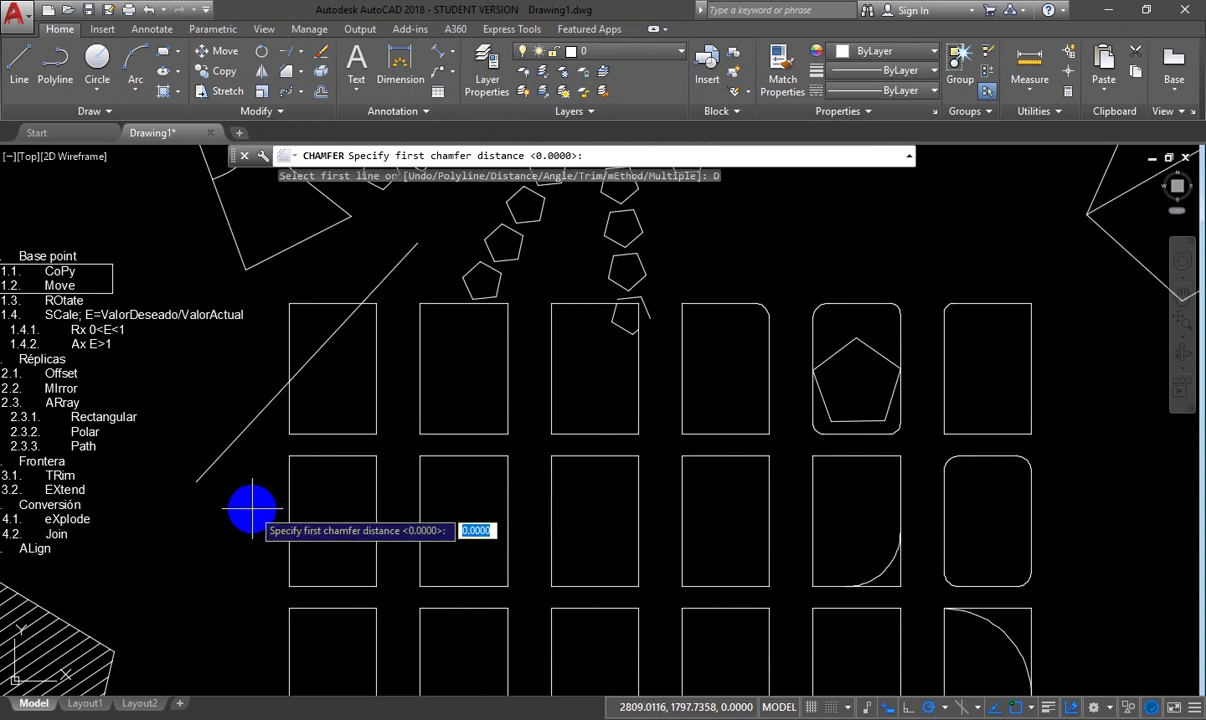
{"action": "key", "text": "Return"}
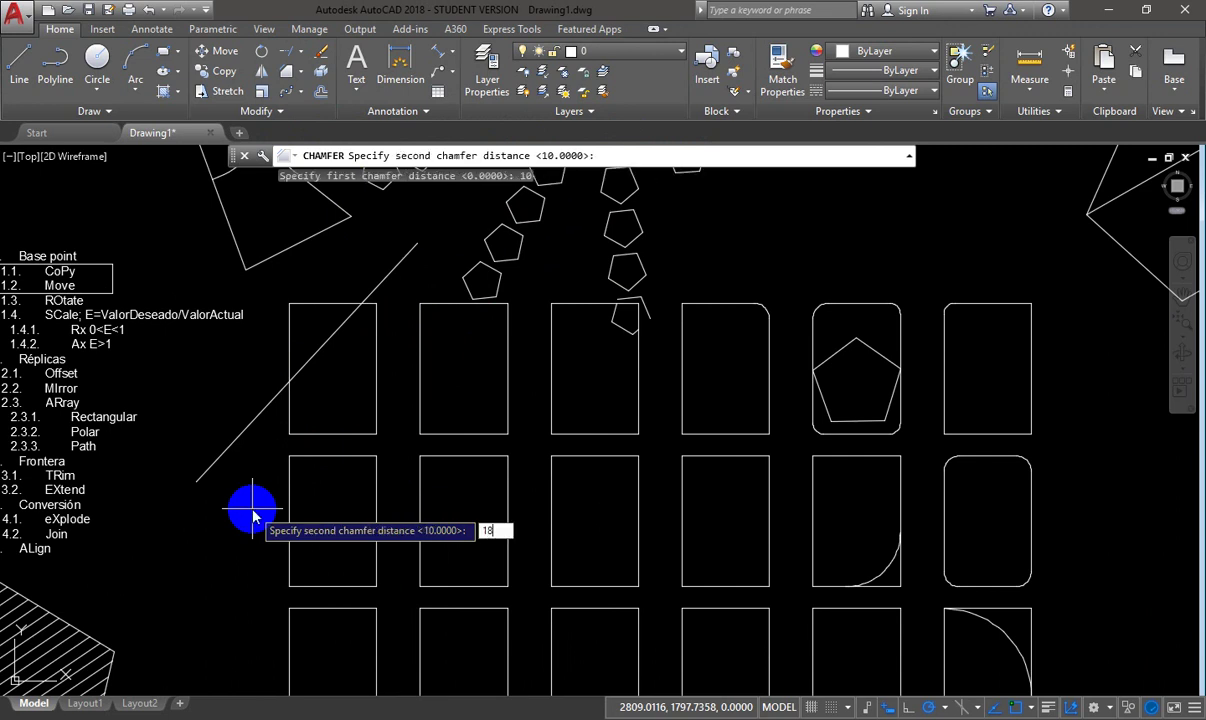
{"action": "key", "text": "Return"}
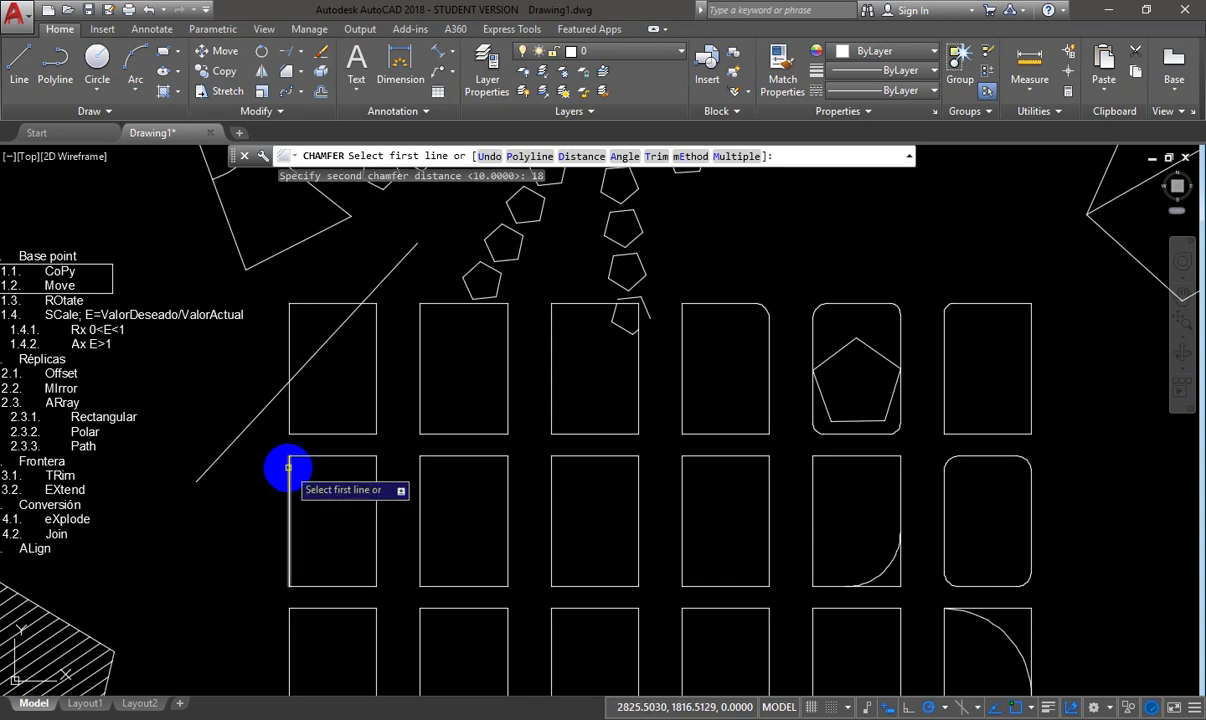
{"action": "left_click", "coordinate": [288, 467]}
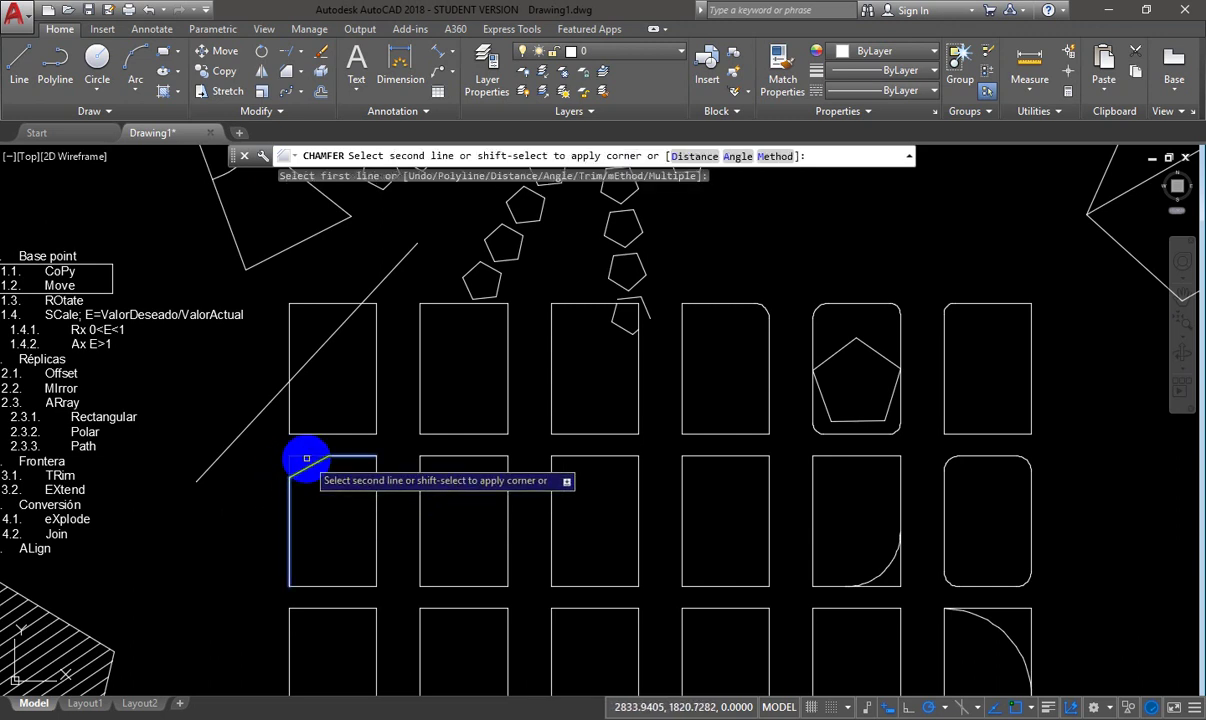
{"action": "left_click", "coordinate": [306, 458]}
- Add a horizontal linear dimension between the chamfer's two endpoints, placed just above the rectangle
{"action": "scroll", "coordinate": [313, 480], "scroll_direction": "up", "scroll_amount": 4}
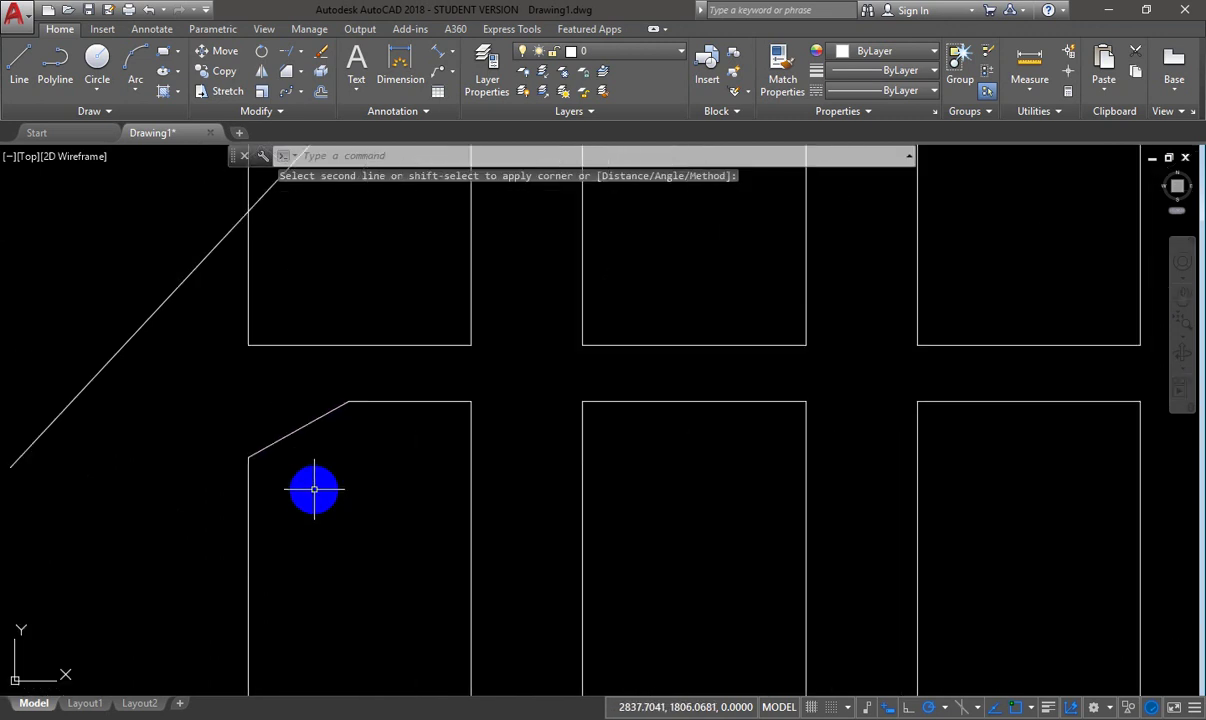
{"action": "middle_click_drag", "start_coordinate": [315, 487], "coordinate": [371, 367]}
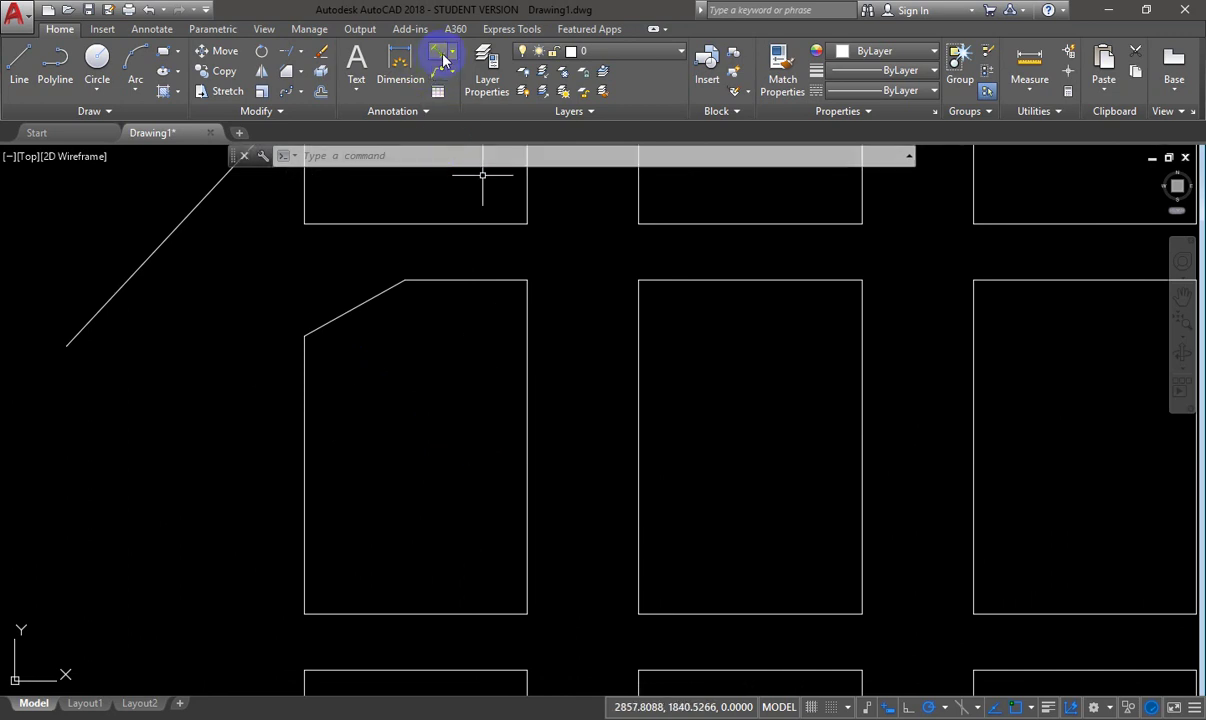
{"action": "left_click", "coordinate": [455, 54]}
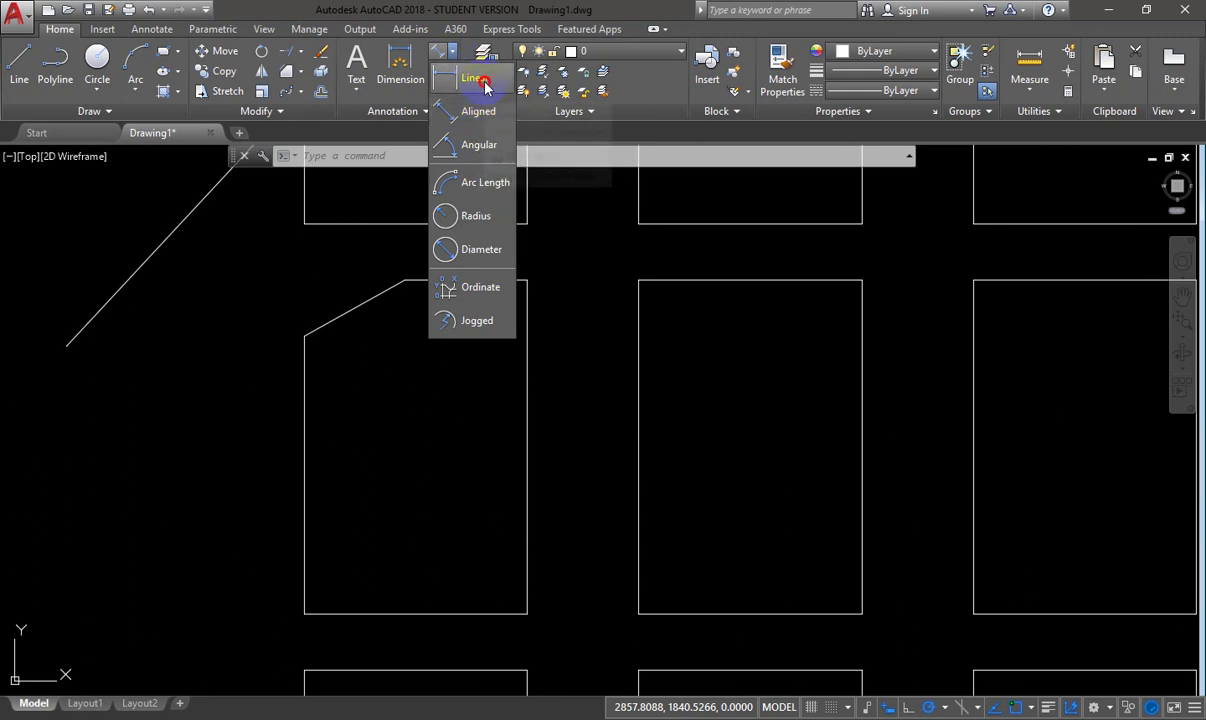
{"action": "left_click", "coordinate": [474, 78]}
{"action": "left_click", "coordinate": [405, 281]}
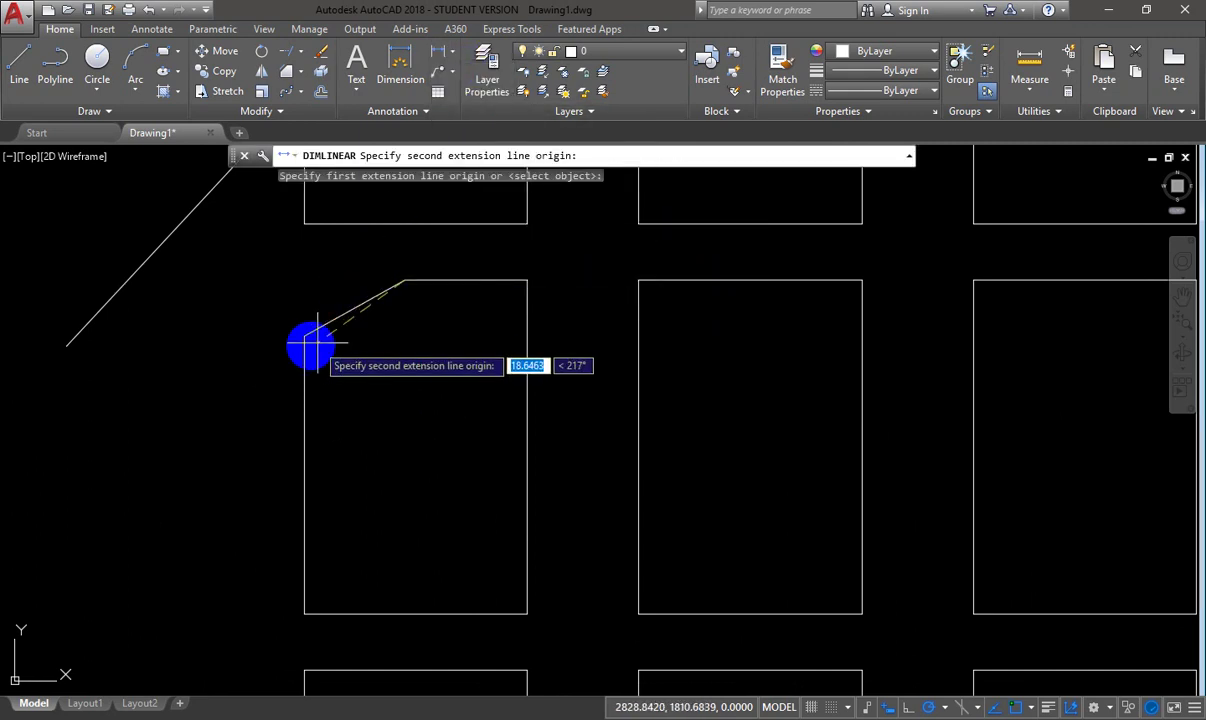
{"action": "left_click", "coordinate": [304, 340]}
{"action": "left_click", "coordinate": [315, 243]}
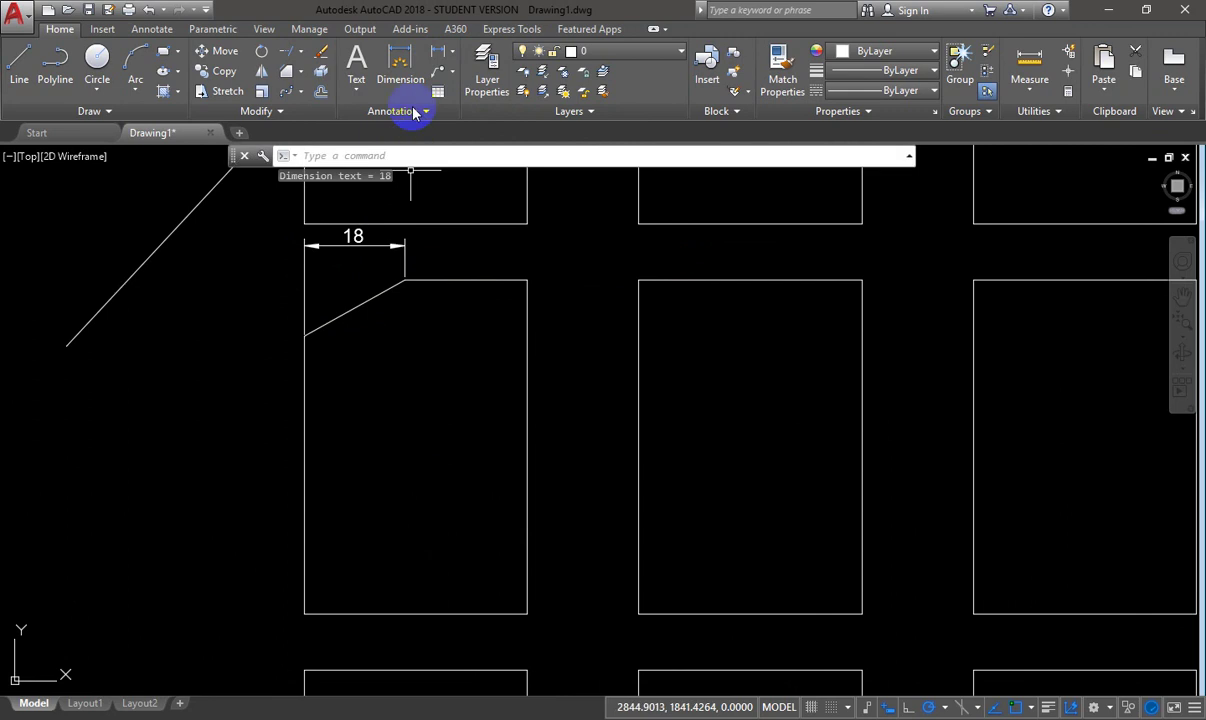
- Add an angular dimension between the chamfer line and the rectangle's top side, placed outside the chamfered corner
{"action": "left_click", "coordinate": [452, 52]}
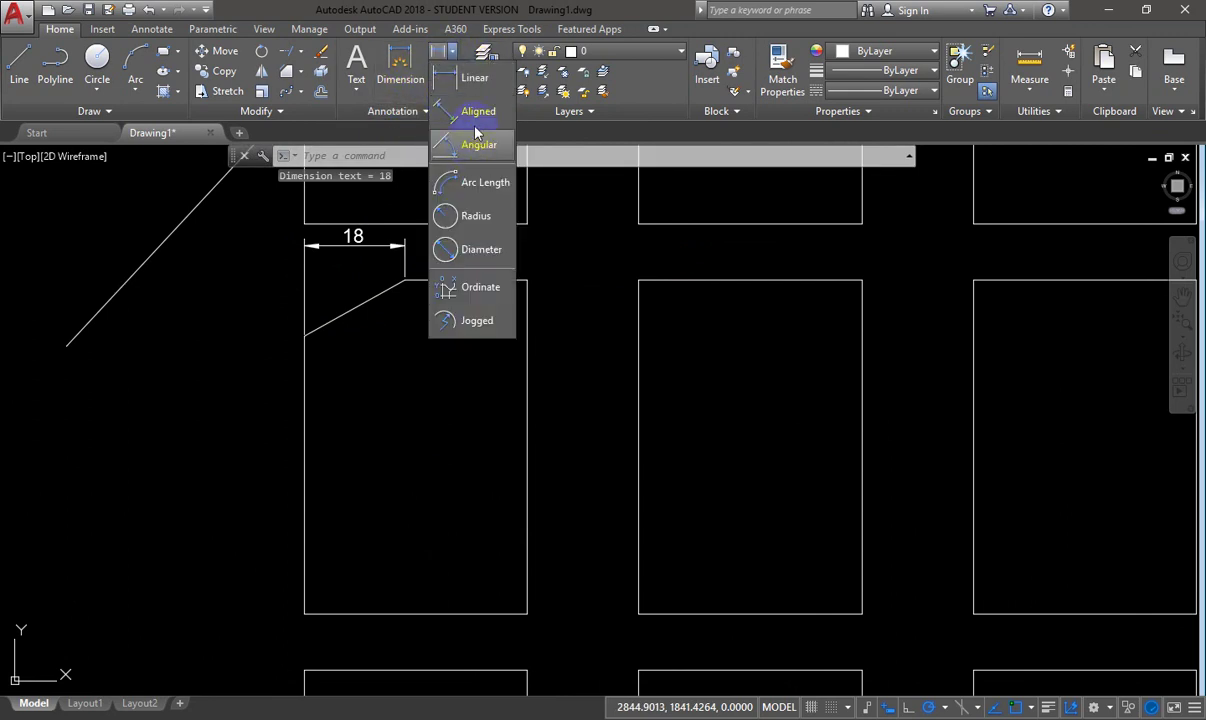
{"action": "left_click", "coordinate": [457, 150]}
{"action": "left_click", "coordinate": [370, 301]}
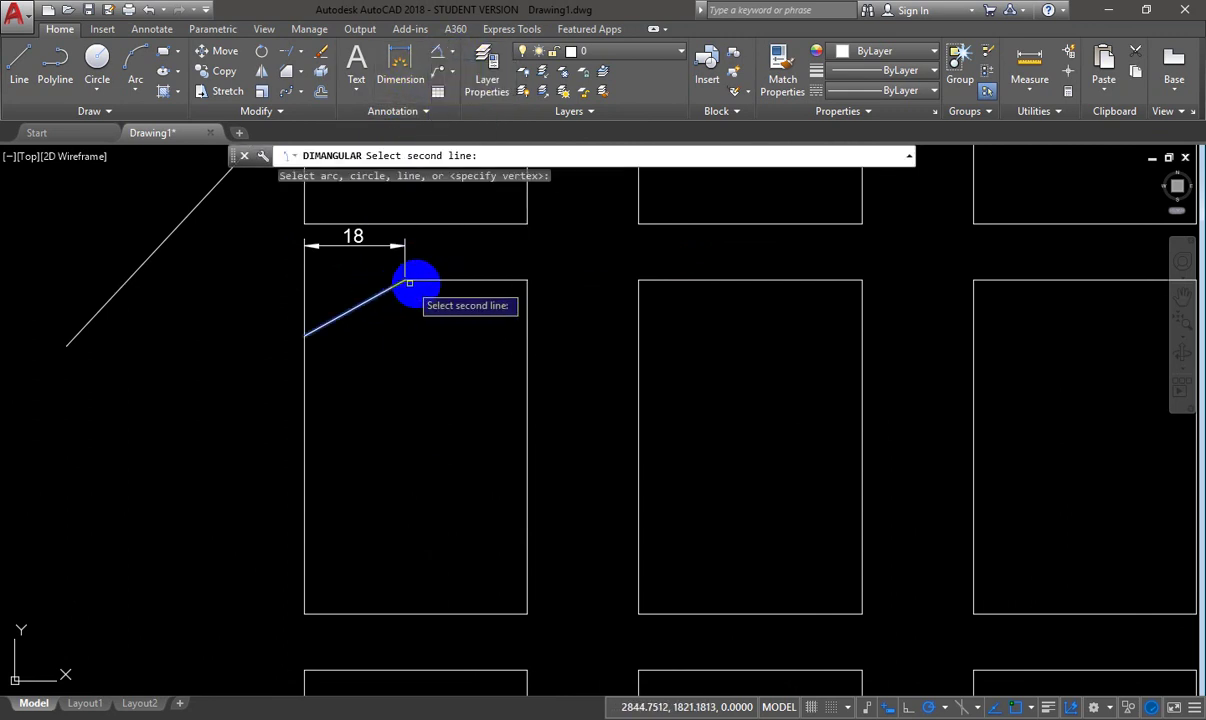
{"action": "left_click", "coordinate": [412, 281]}
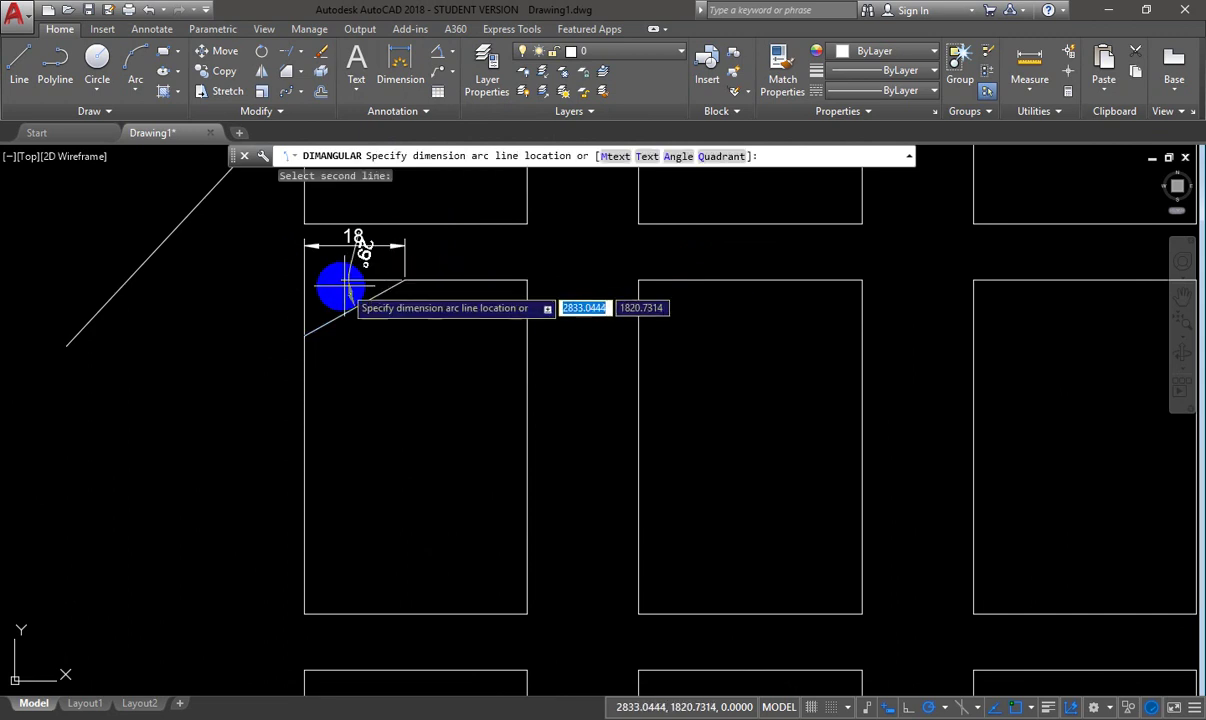
{"action": "left_click", "coordinate": [285, 305]}
{"action": "scroll", "coordinate": [420, 455], "scroll_direction": "down", "scroll_amount": 2}
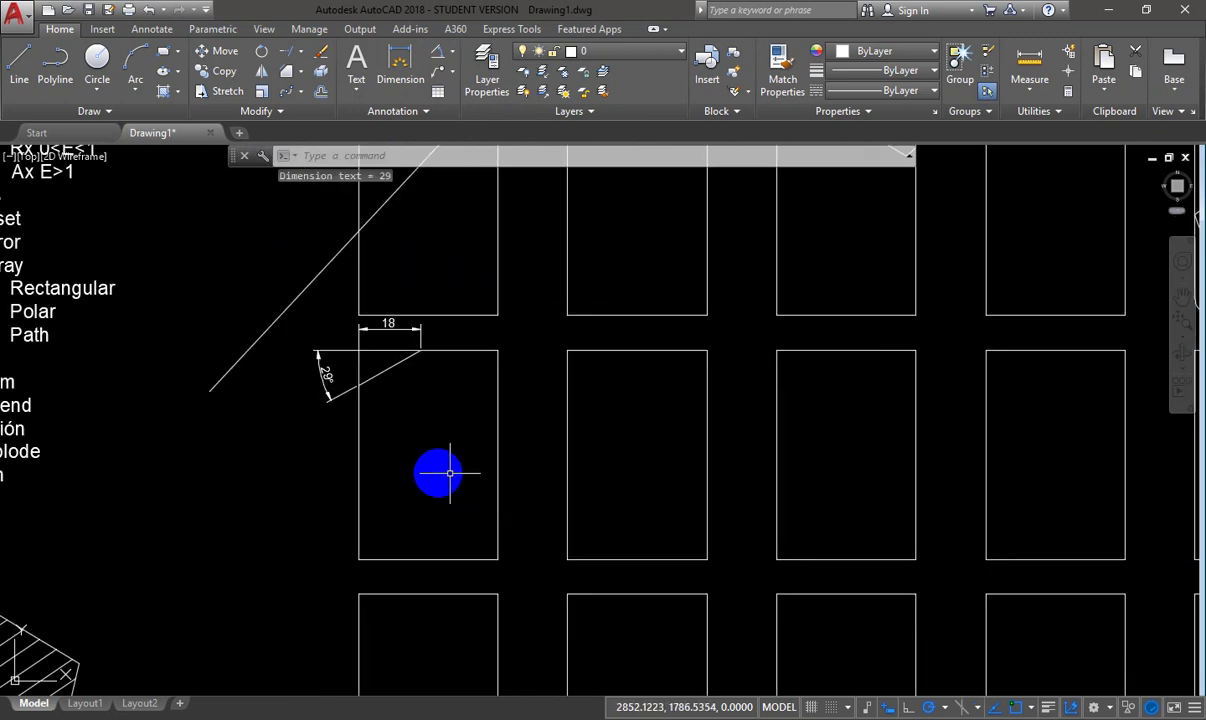
{"action": "scroll", "coordinate": [385, 425], "scroll_direction": "up", "scroll_amount": 3}
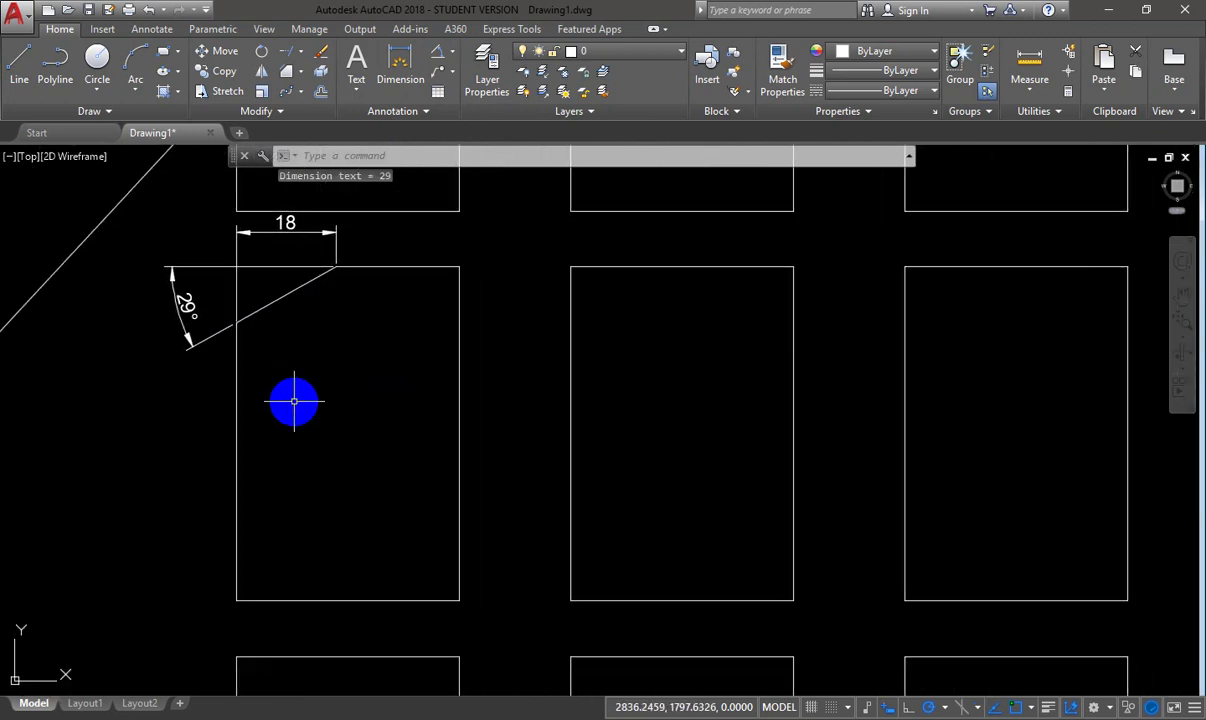
- Chamfer the lower-right corner of the second row's first rectangle by angle, with length 20 on the bottom side and 31 degrees
{"action": "type", "text": "CHA"}
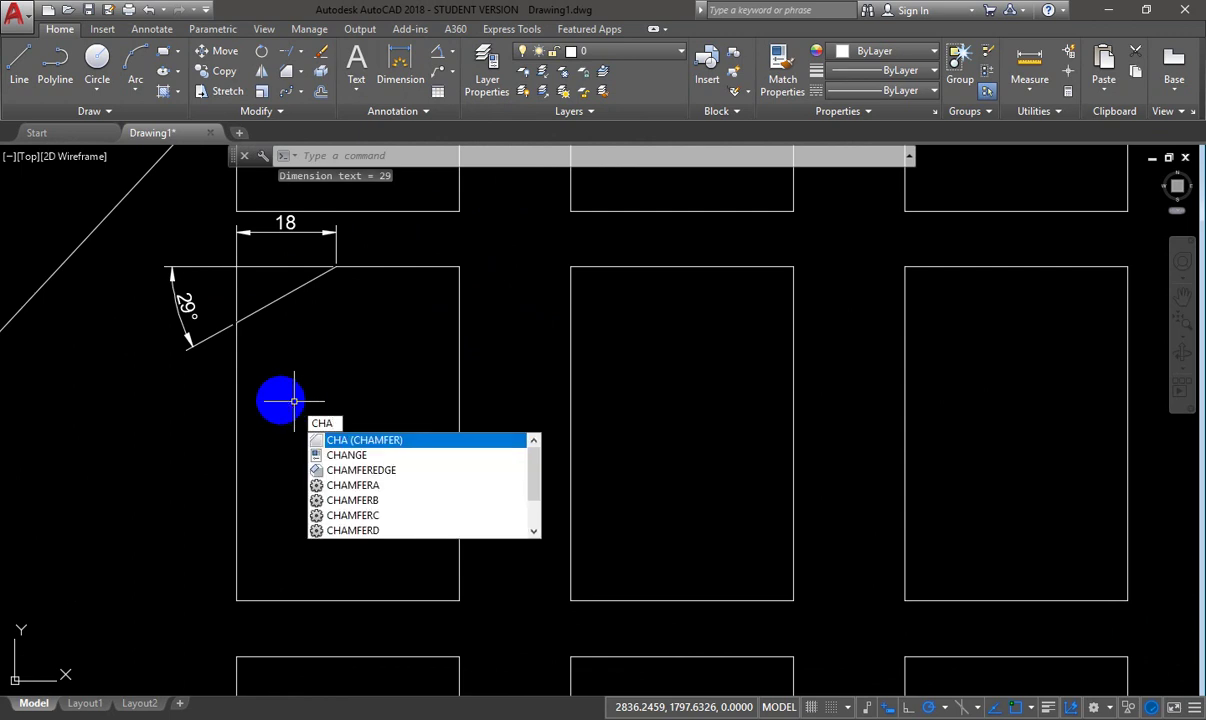
{"action": "key", "text": "Return"}
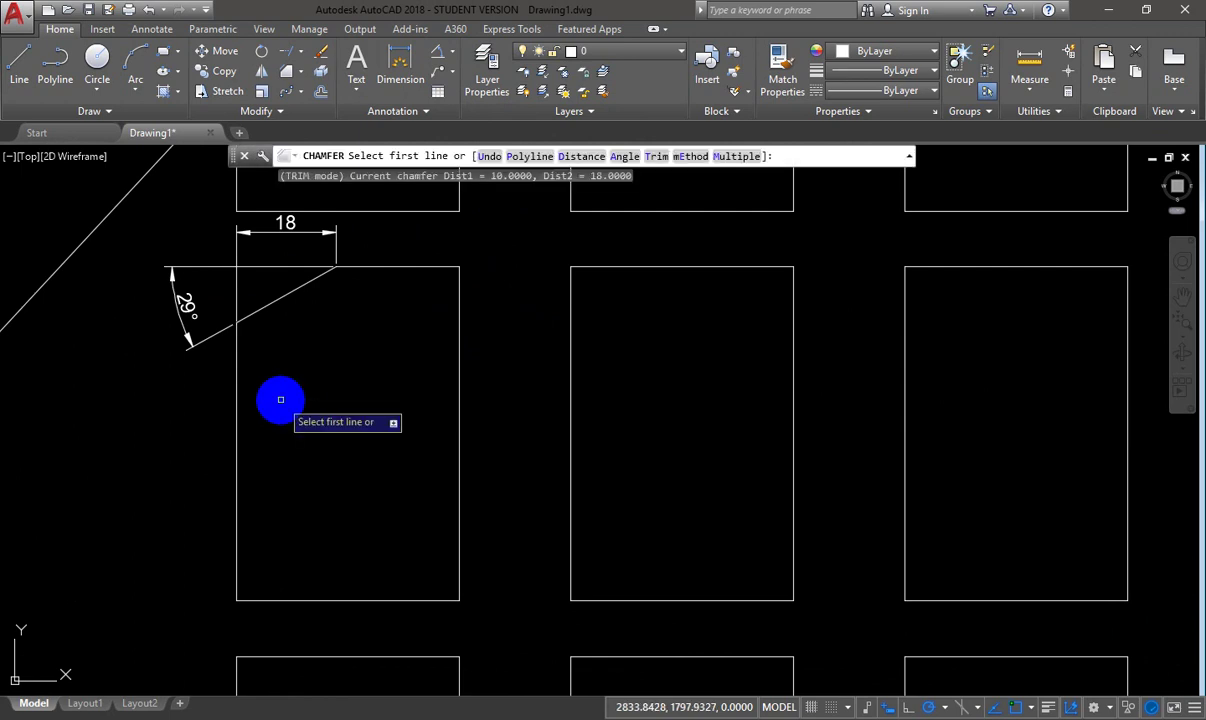
{"action": "left_click", "coordinate": [624, 157]}
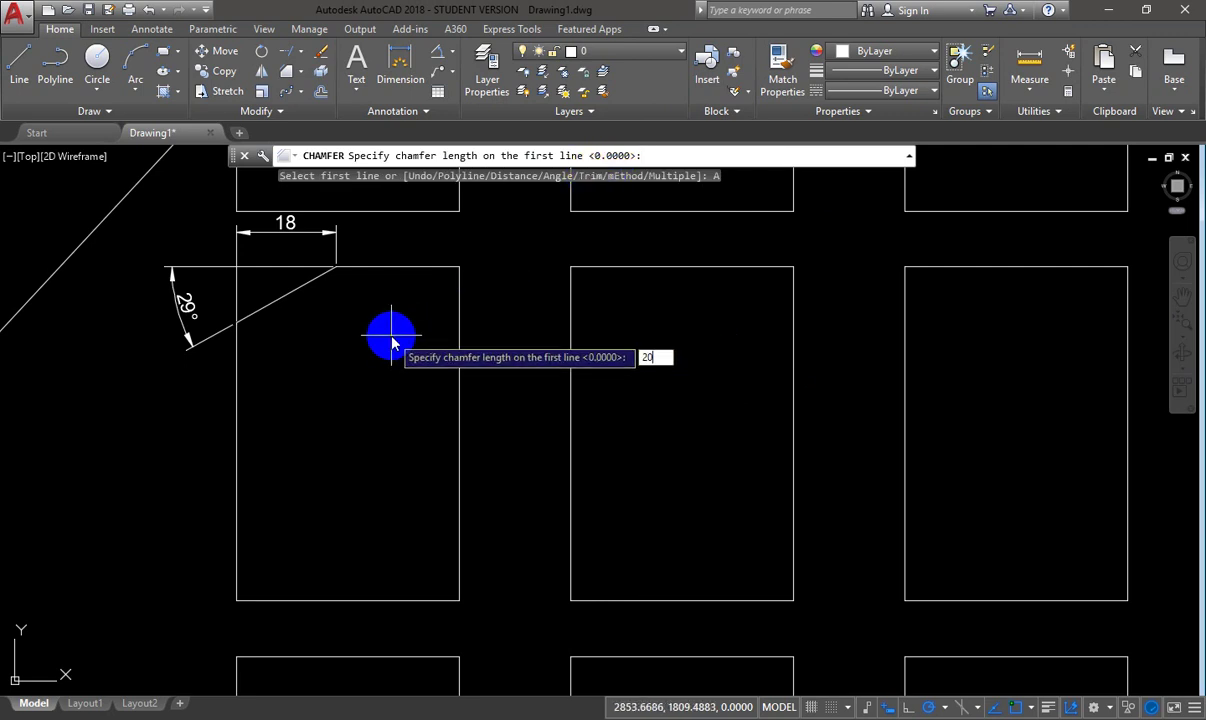
{"action": "key", "text": "Return"}
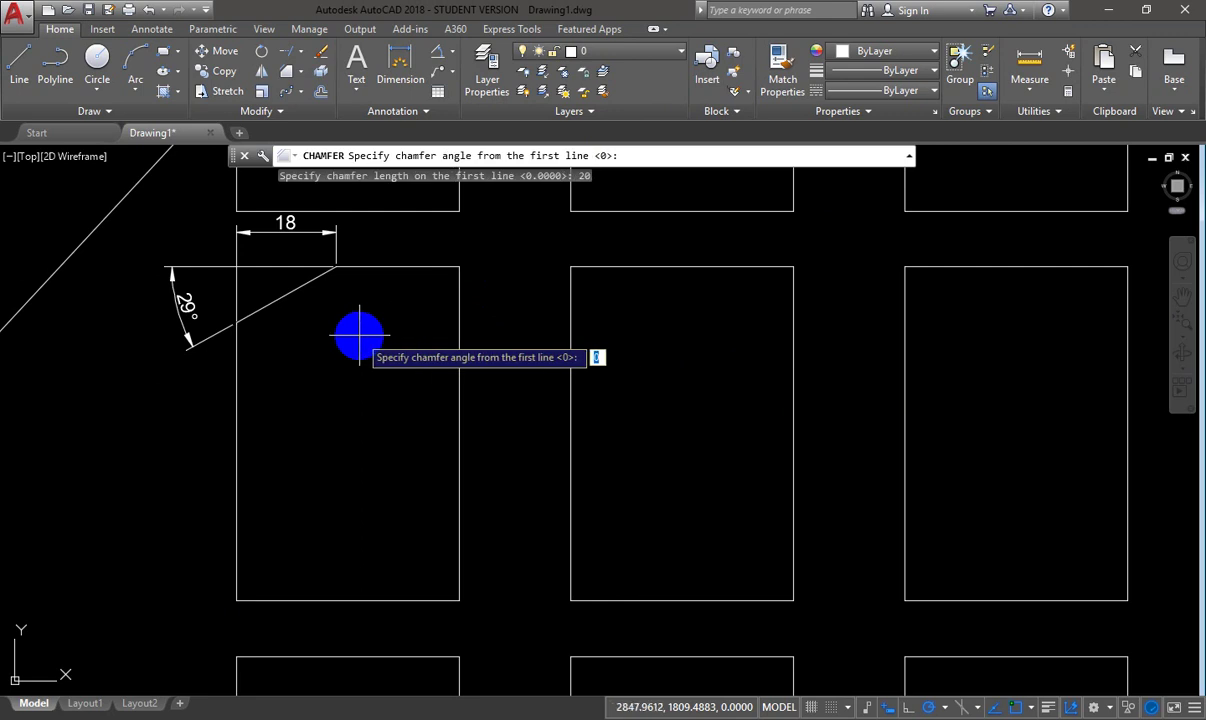
{"action": "type", "text": "31"}
{"action": "key", "text": "Return"}
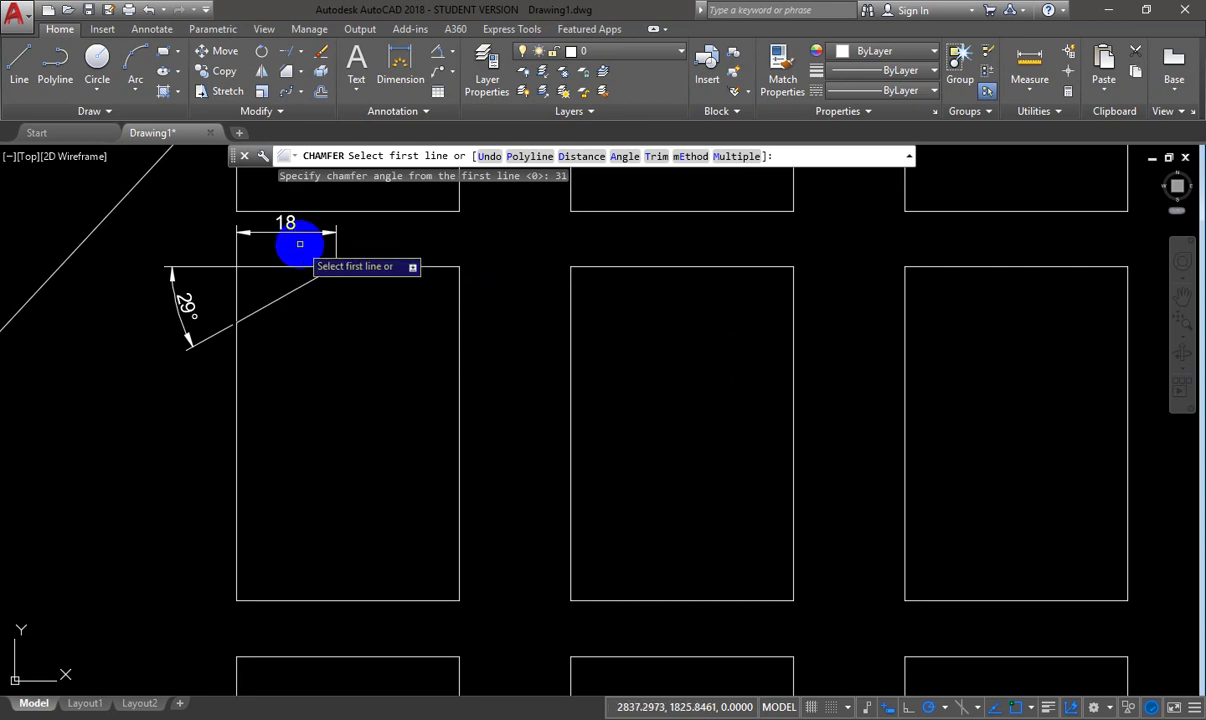
{"action": "left_click", "coordinate": [433, 600]}
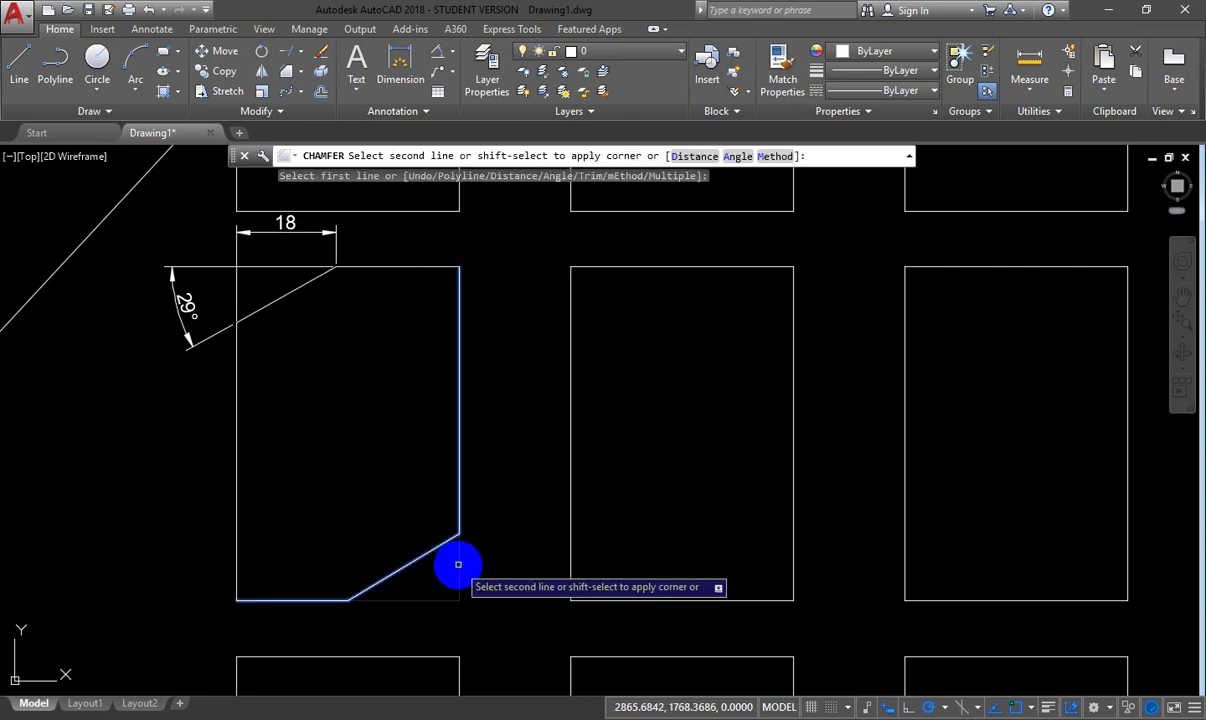
{"action": "left_click", "coordinate": [458, 565]}
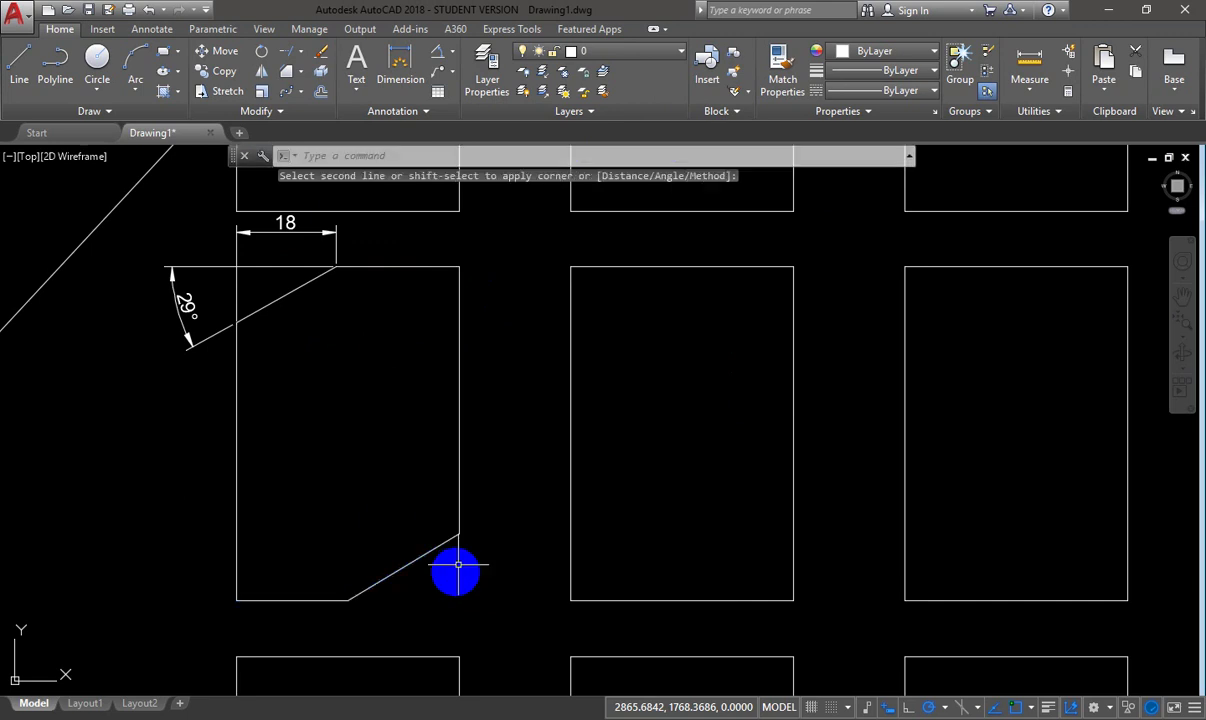
- Add an angular dimension between the rectangle's bottom side and its lower-right chamfer line, placed at the cut corner
{"action": "left_click", "coordinate": [440, 58]}
{"action": "left_click", "coordinate": [340, 598]}
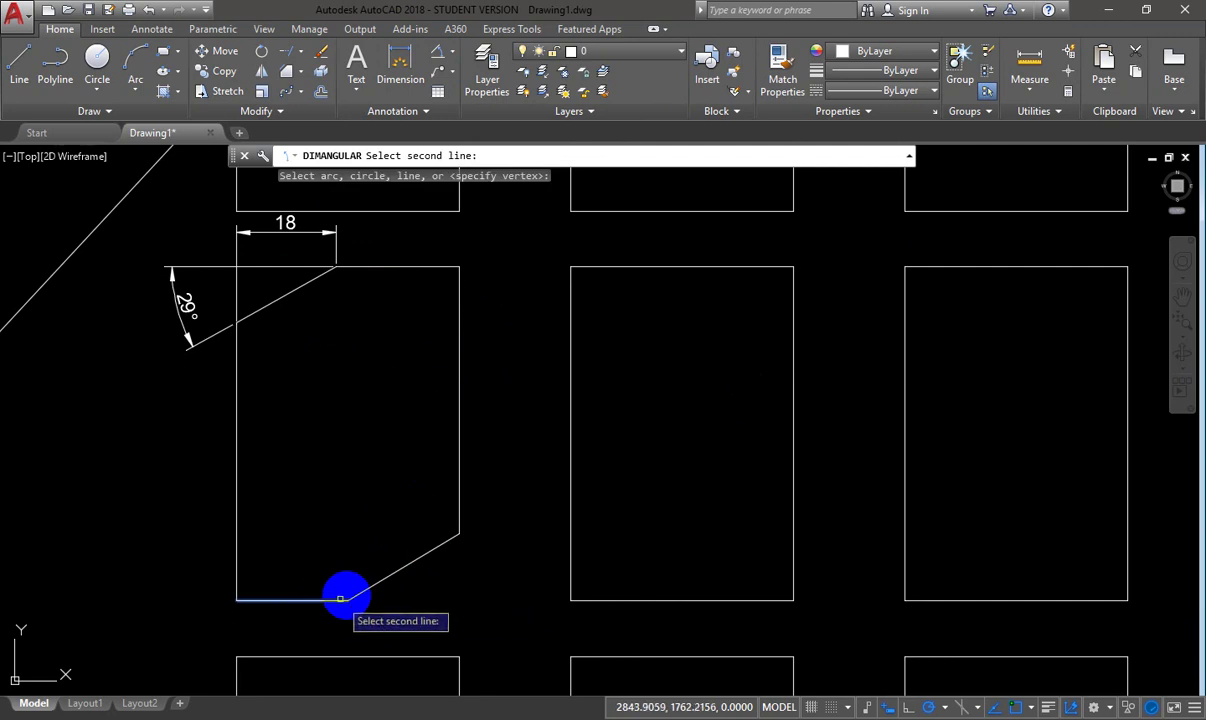
{"action": "left_click", "coordinate": [375, 583]}
{"action": "left_click", "coordinate": [452, 574]}
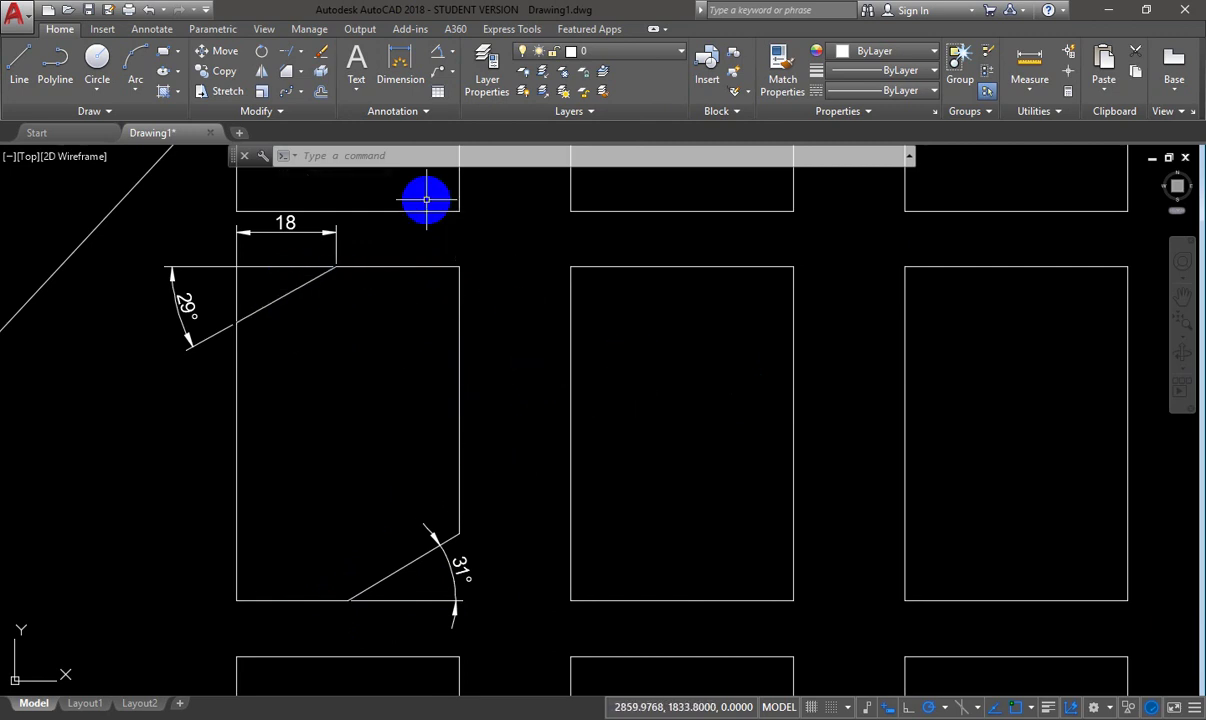
- Chamfer the upper-left corner of the second row's second rectangle in No trim mode, taking the vertical side as first line
{"action": "left_click", "coordinate": [289, 73]}
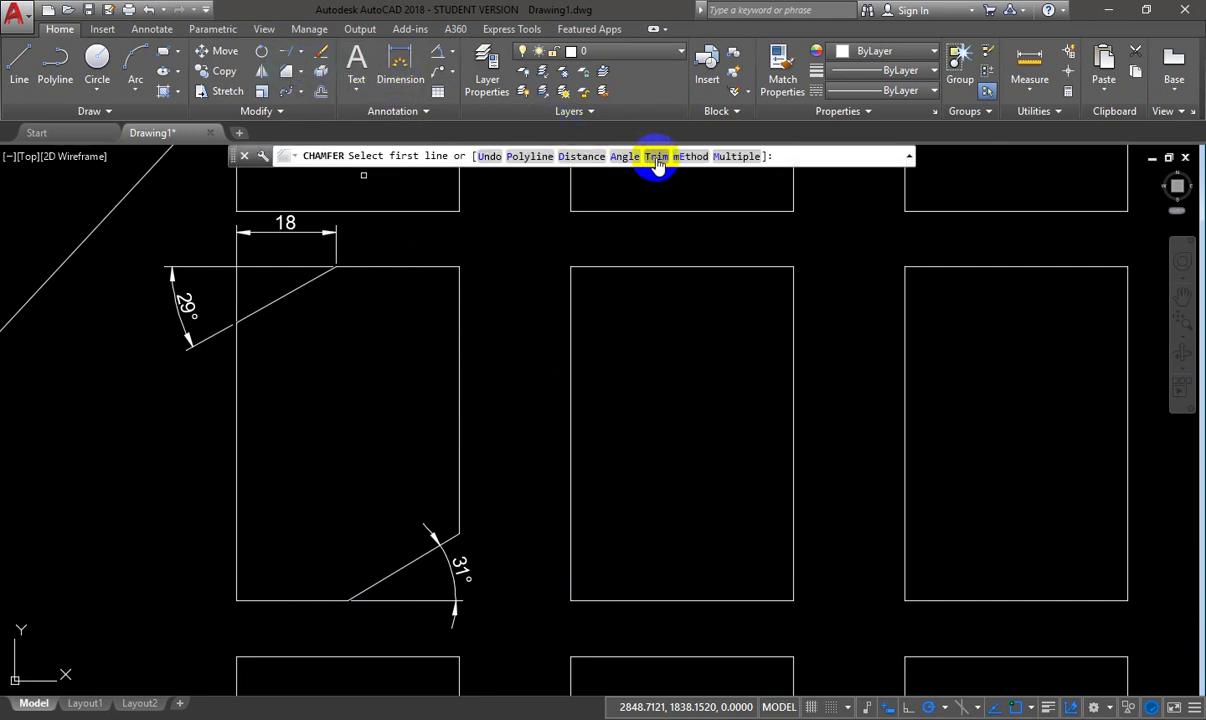
{"action": "left_click", "coordinate": [656, 157]}
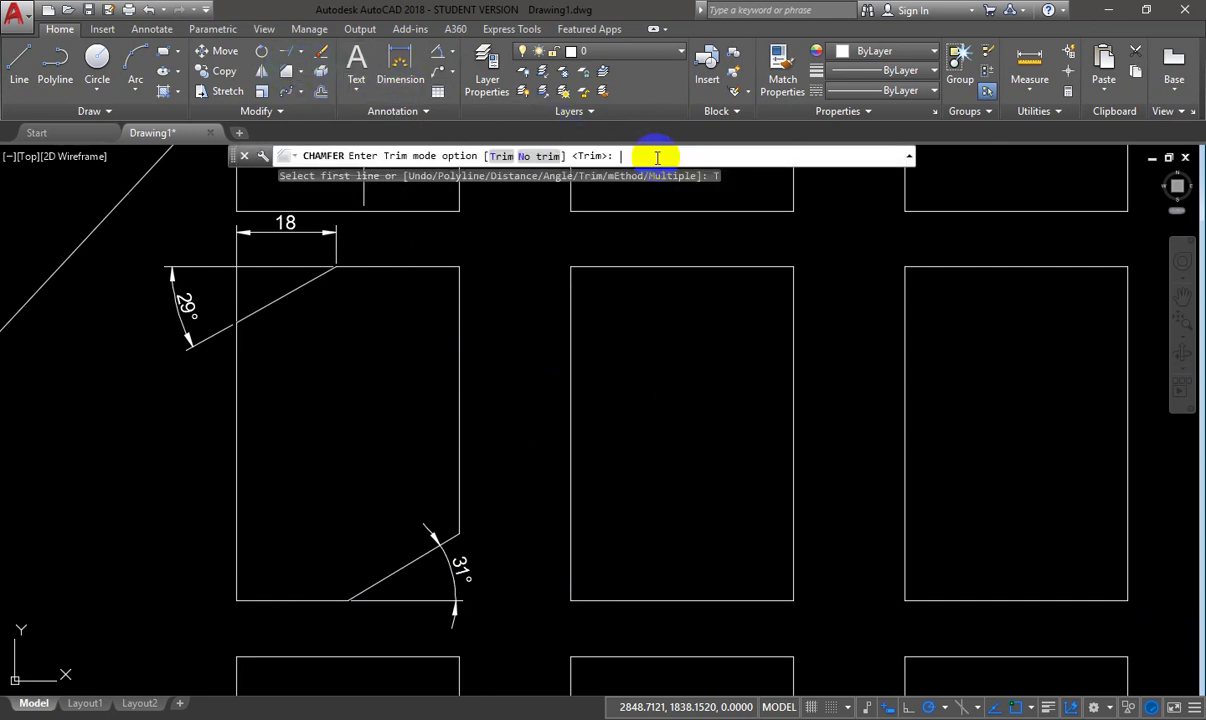
{"action": "left_click", "coordinate": [538, 157]}
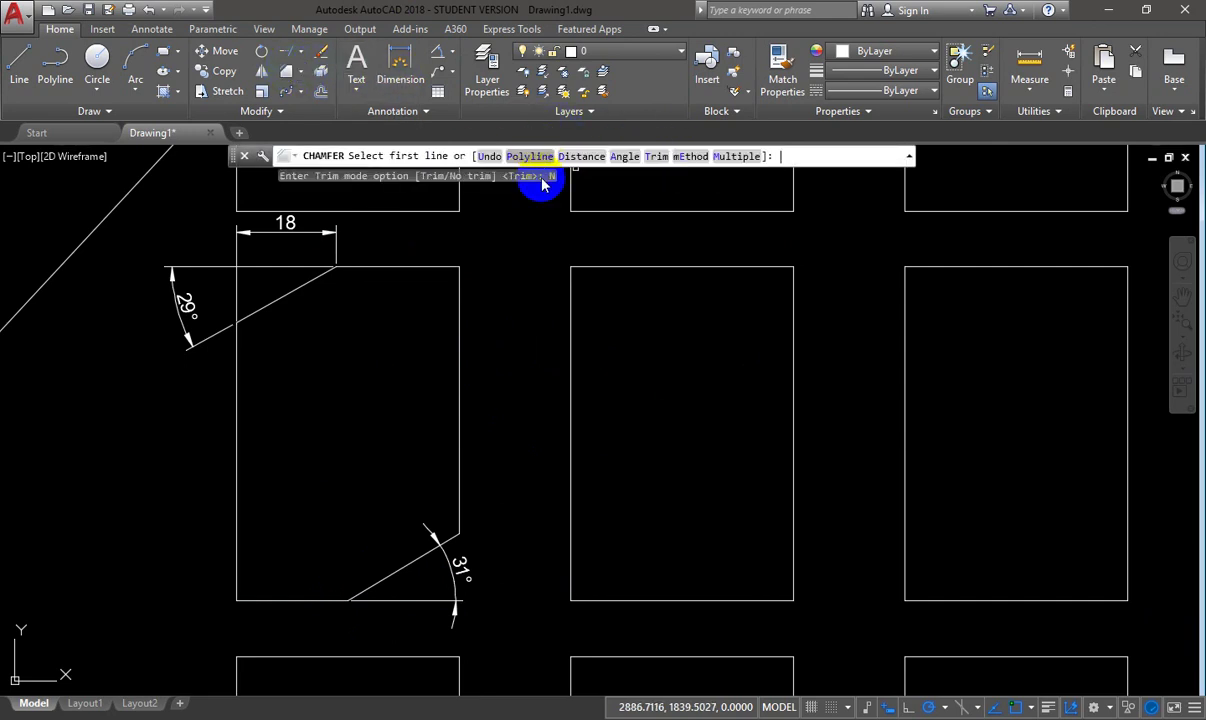
{"action": "left_click", "coordinate": [571, 285]}
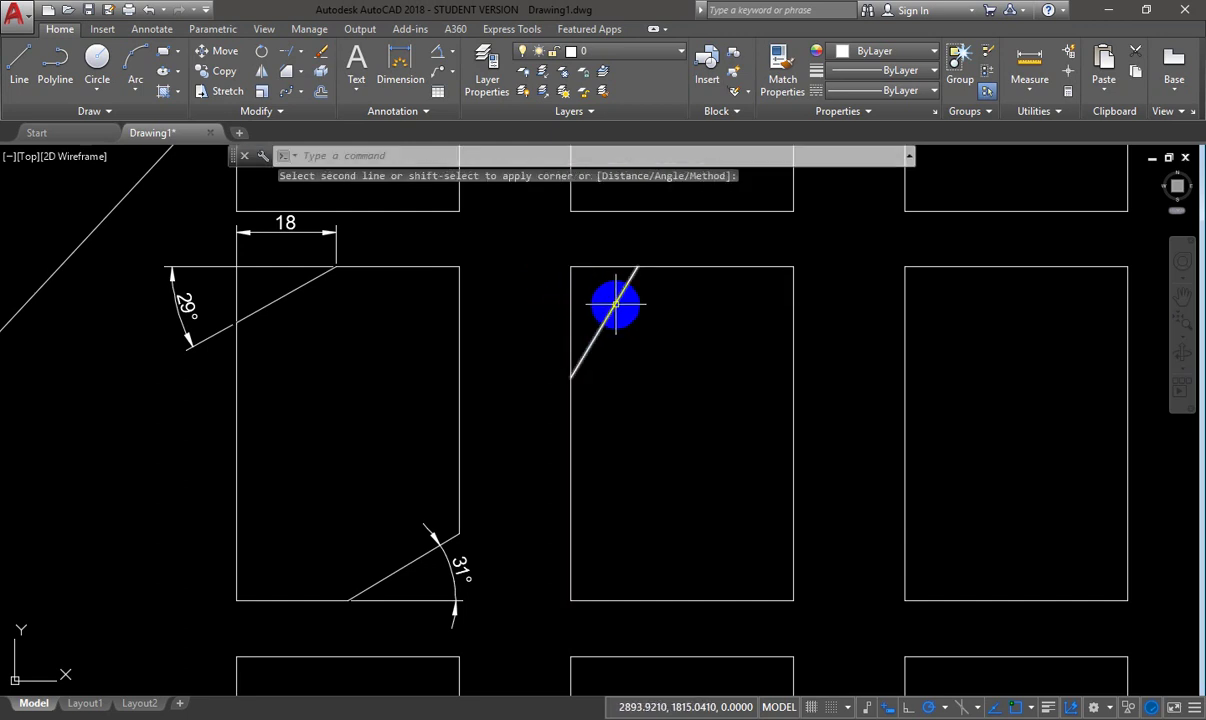
- Inspect the untrimmed corner by selecting the chamfer line, the rectangle's vertical side and its top side one at a time
{"action": "left_click", "coordinate": [616, 304]}
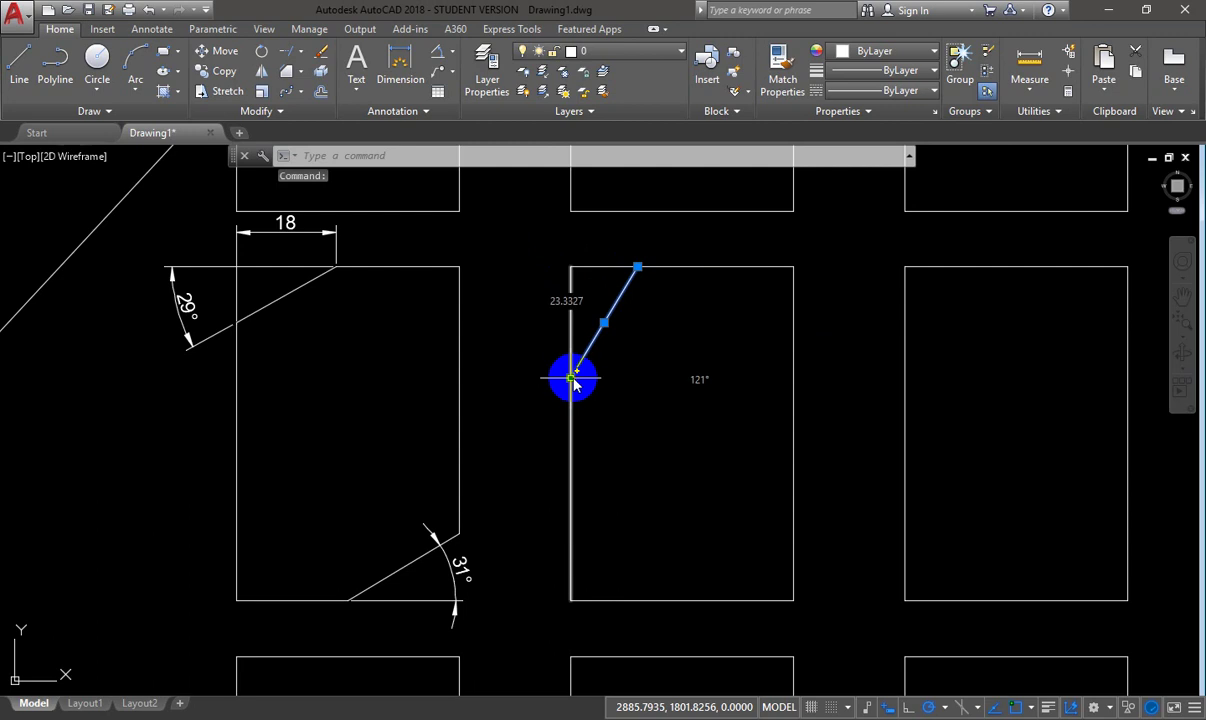
{"action": "key", "text": "Escape"}
{"action": "left_click", "coordinate": [569, 315]}
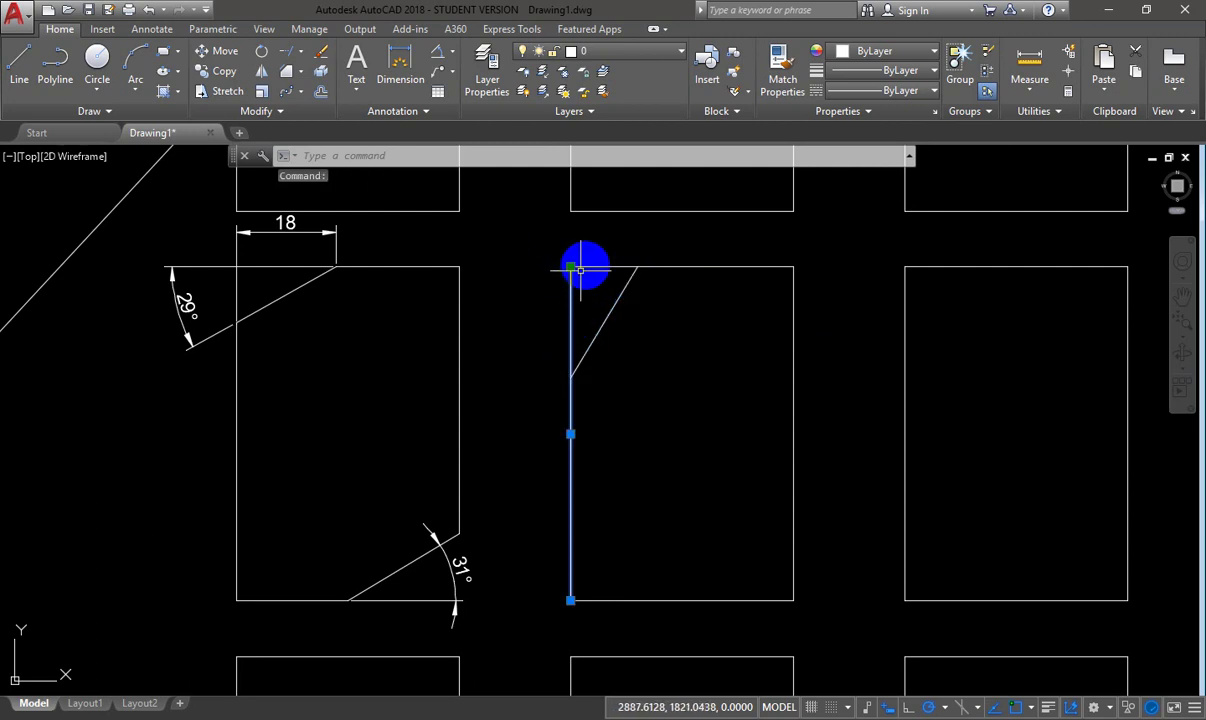
{"action": "key", "text": "Escape"}
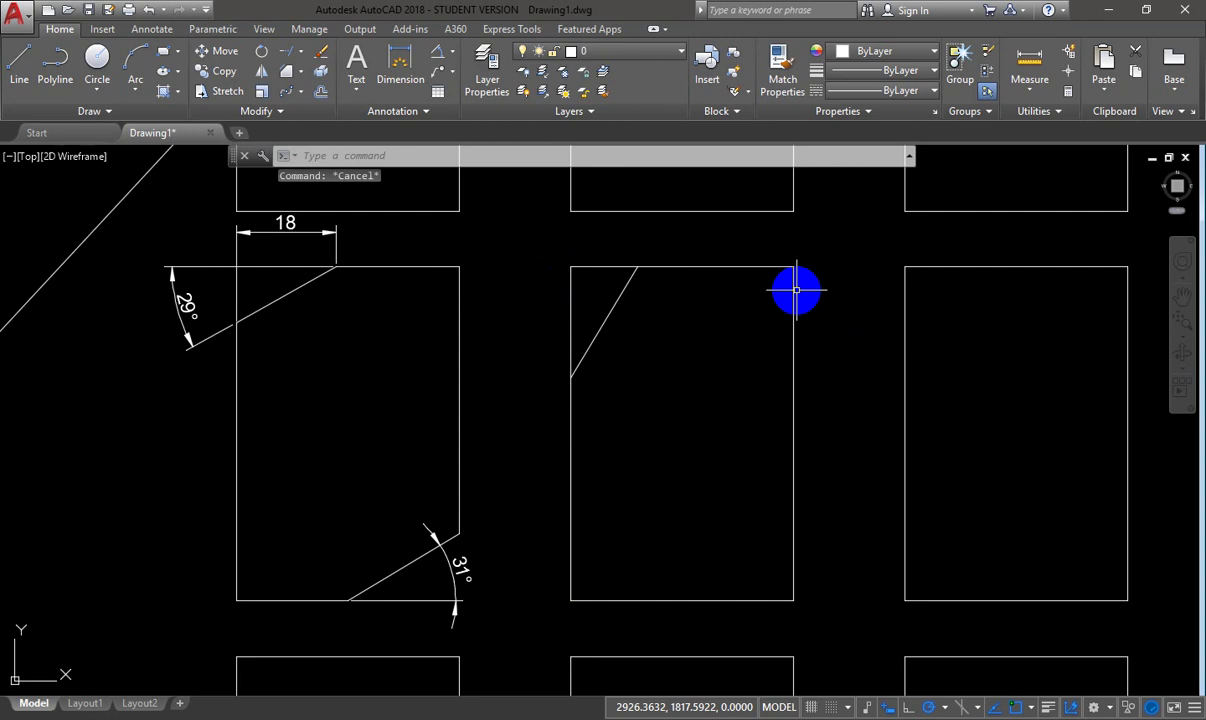
{"action": "left_click", "coordinate": [695, 267]}
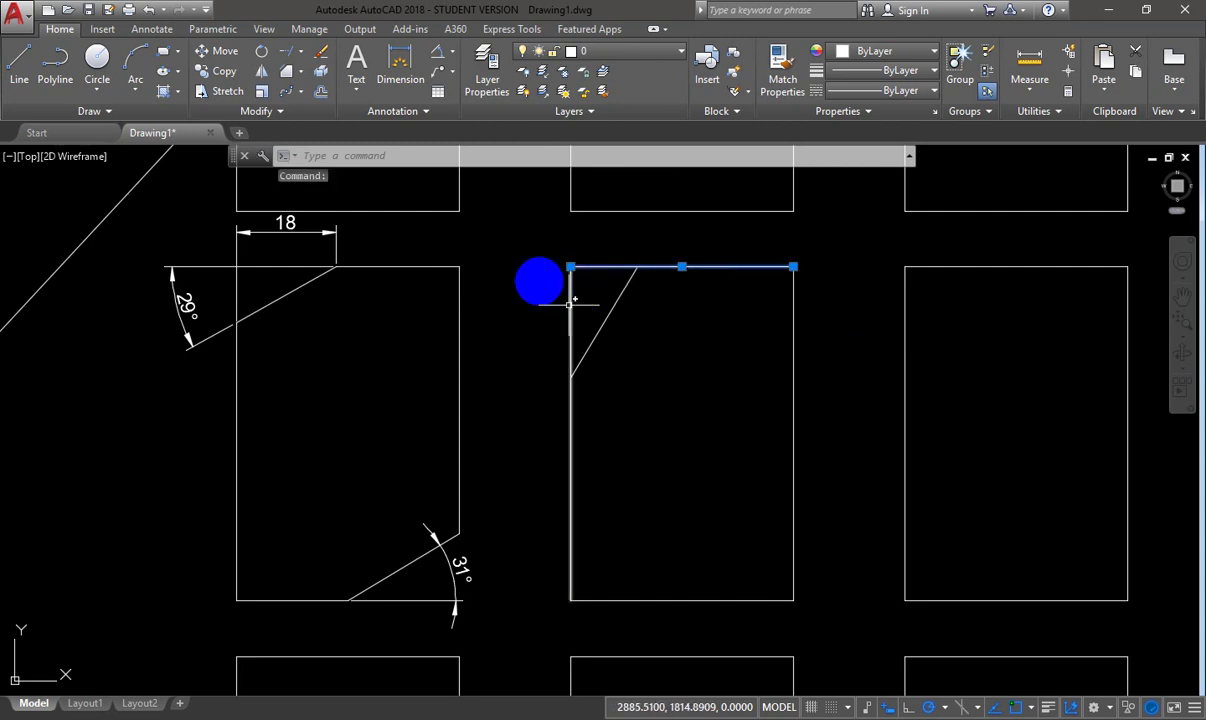
{"action": "key", "text": "Escape"}
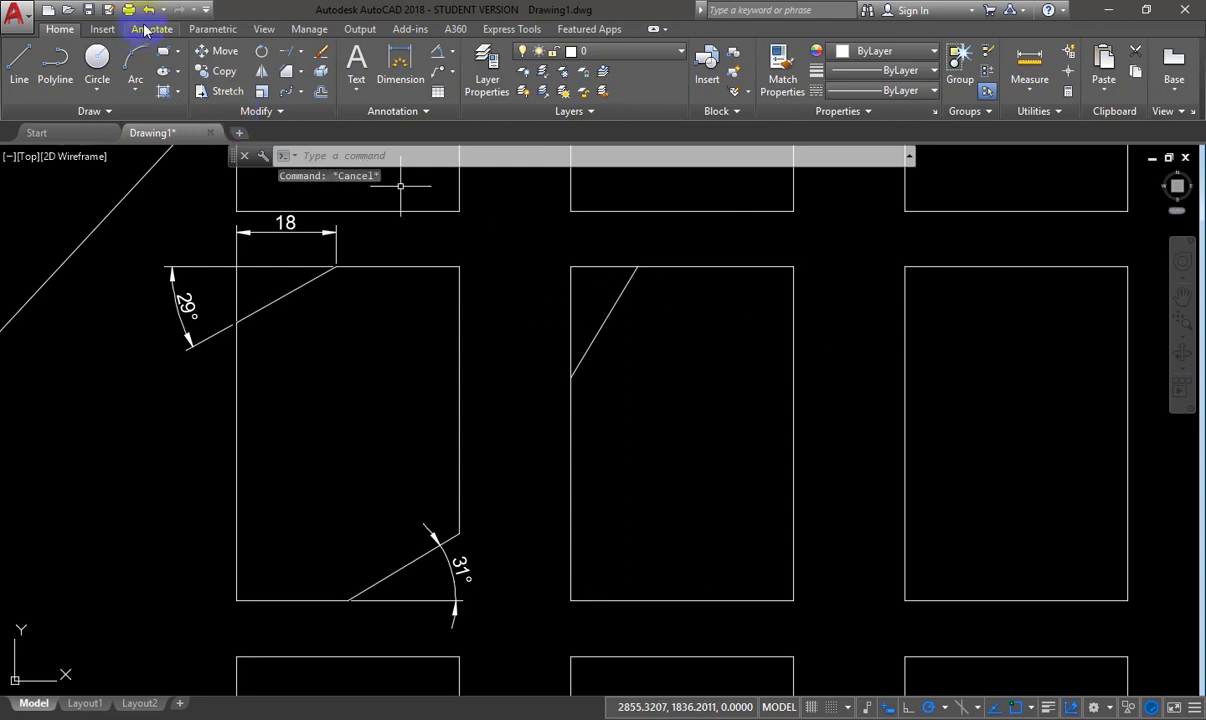
- Chamfer the whole loose pentagon just lower right of the polar array's centre with the Polyline option, using 2 for both distances
{"action": "left_click", "coordinate": [285, 73]}
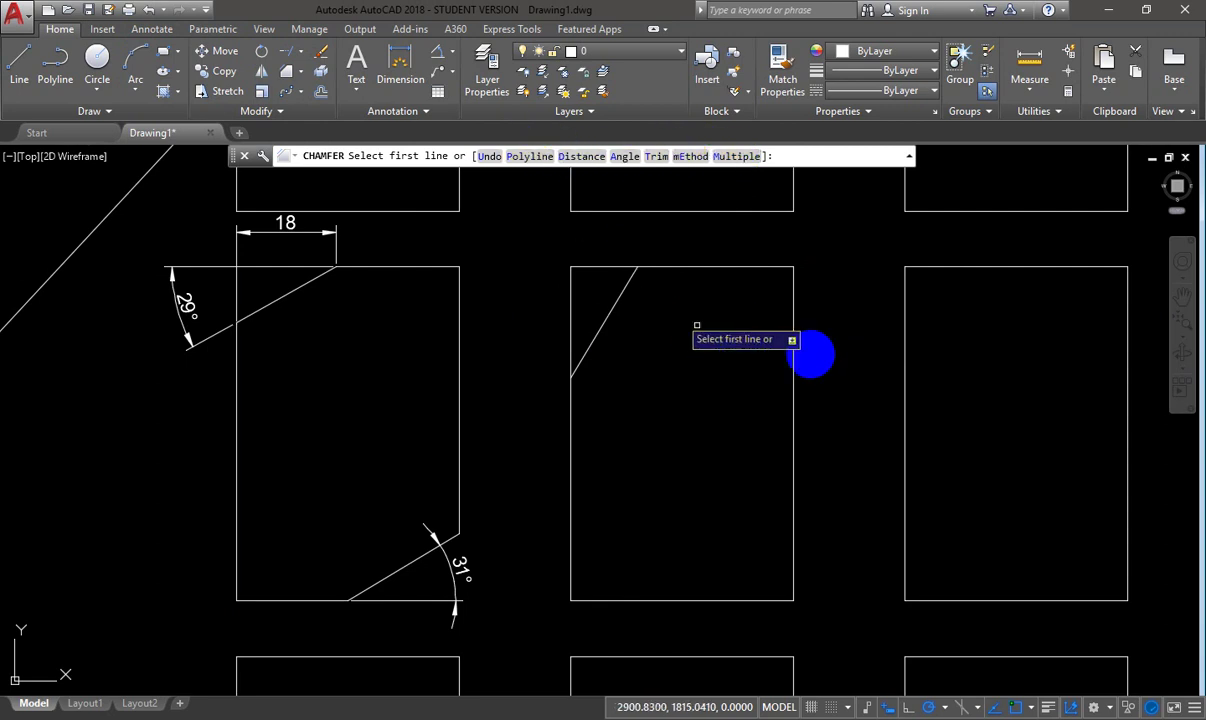
{"action": "scroll", "coordinate": [781, 312], "scroll_direction": "down", "scroll_amount": 8}
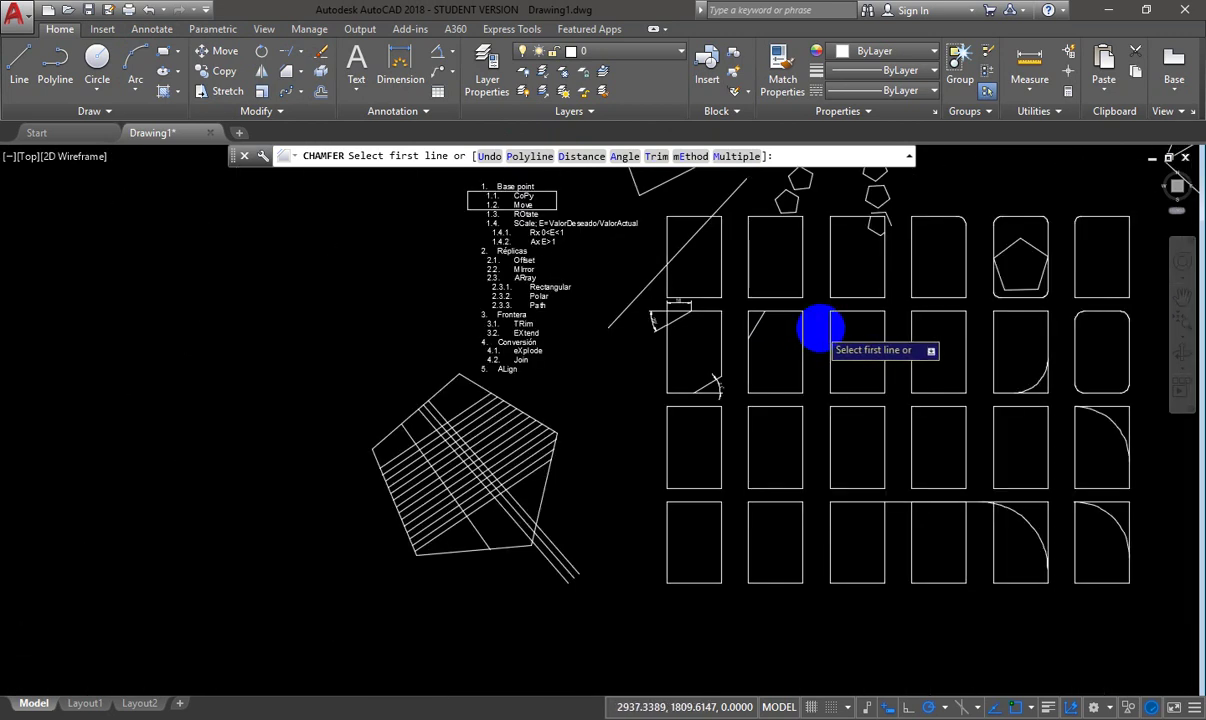
{"action": "scroll", "coordinate": [835, 328], "scroll_direction": "up", "scroll_amount": 5}
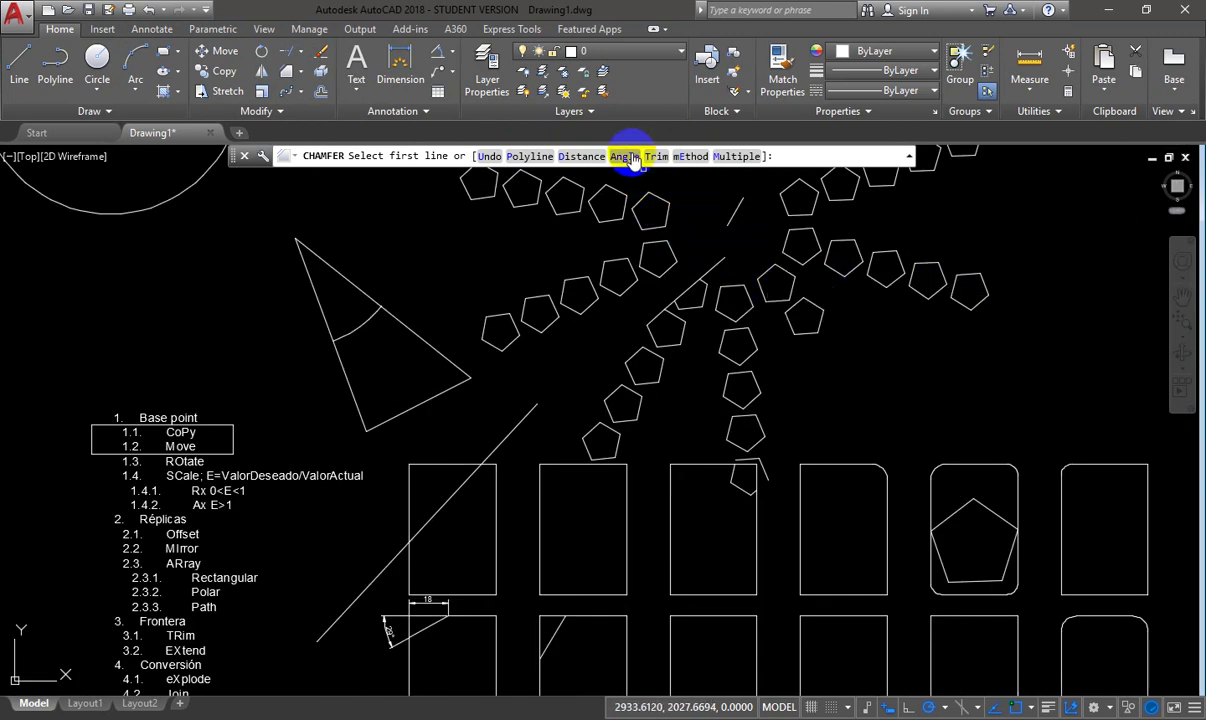
{"action": "type", "text": "P"}
{"action": "key", "text": "Return"}
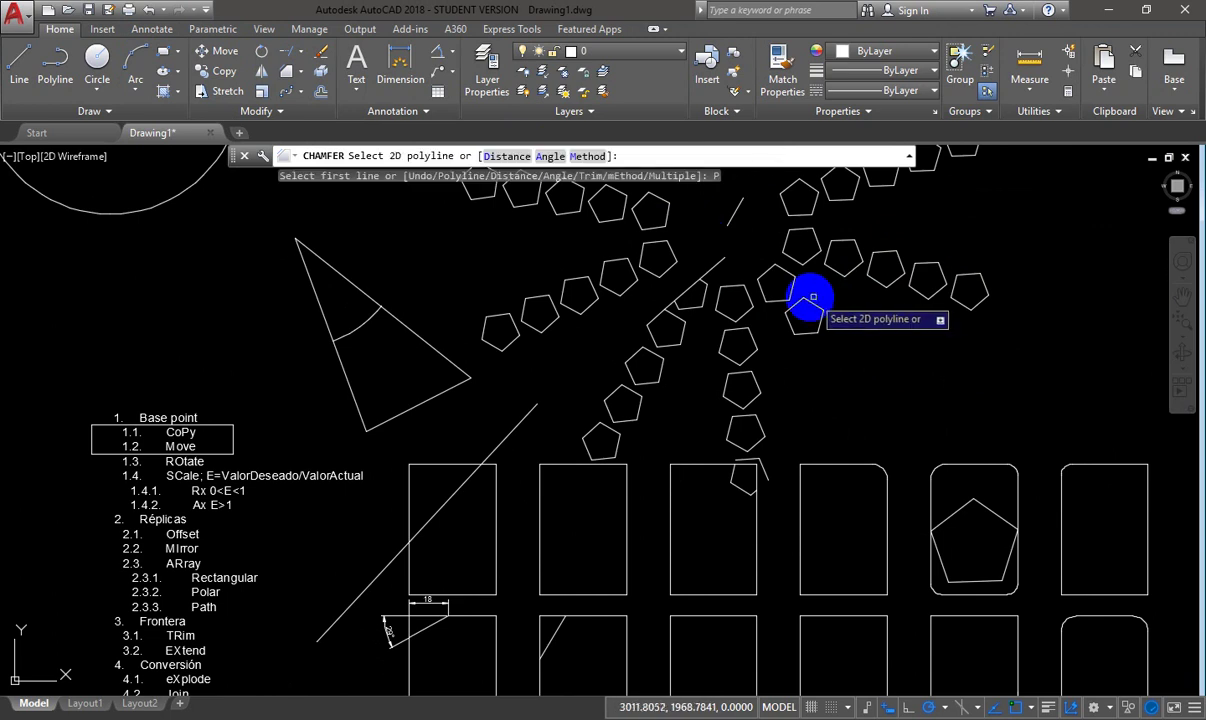
{"action": "scroll", "coordinate": [512, 237], "scroll_direction": "up", "scroll_amount": 4}
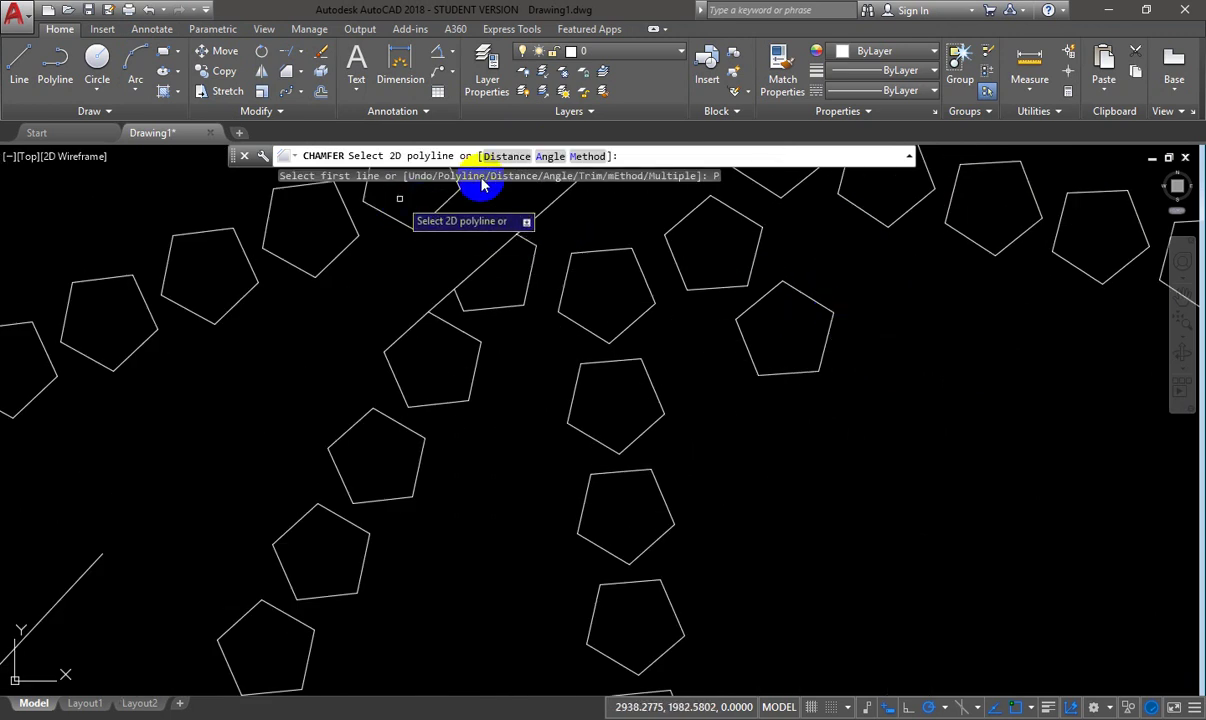
{"action": "left_click", "coordinate": [508, 156]}
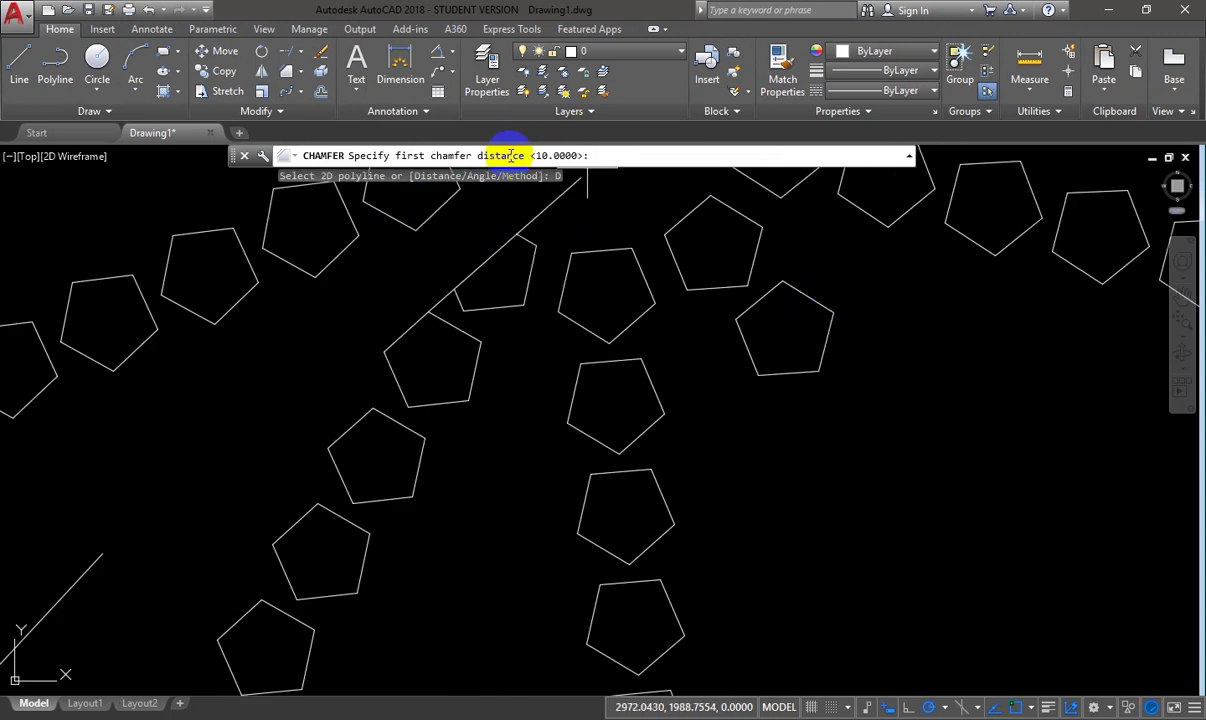
{"action": "key", "text": "Return"}
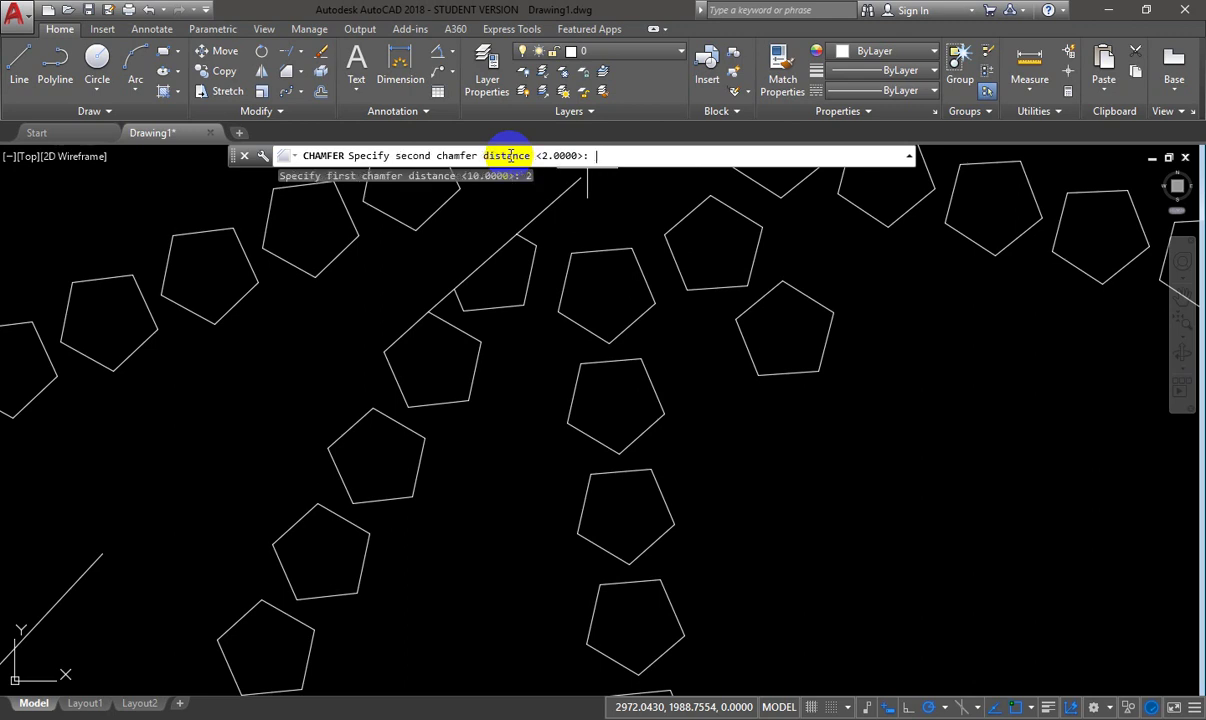
{"action": "key", "text": "Return"}
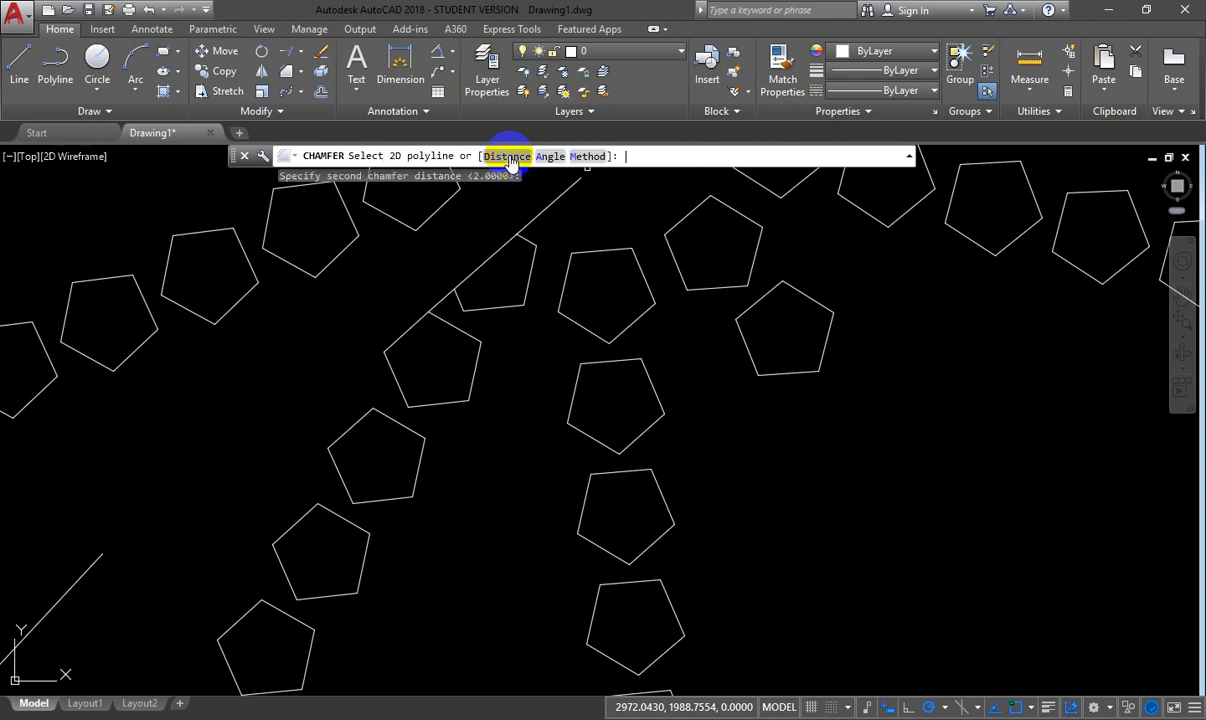
{"action": "left_click", "coordinate": [772, 292]}
- Examine the chamfered pentagon by selecting its corner chamfer lines and its original outline separately, clearing each selection
{"action": "scroll", "coordinate": [782, 296], "scroll_direction": "up", "scroll_amount": 2}
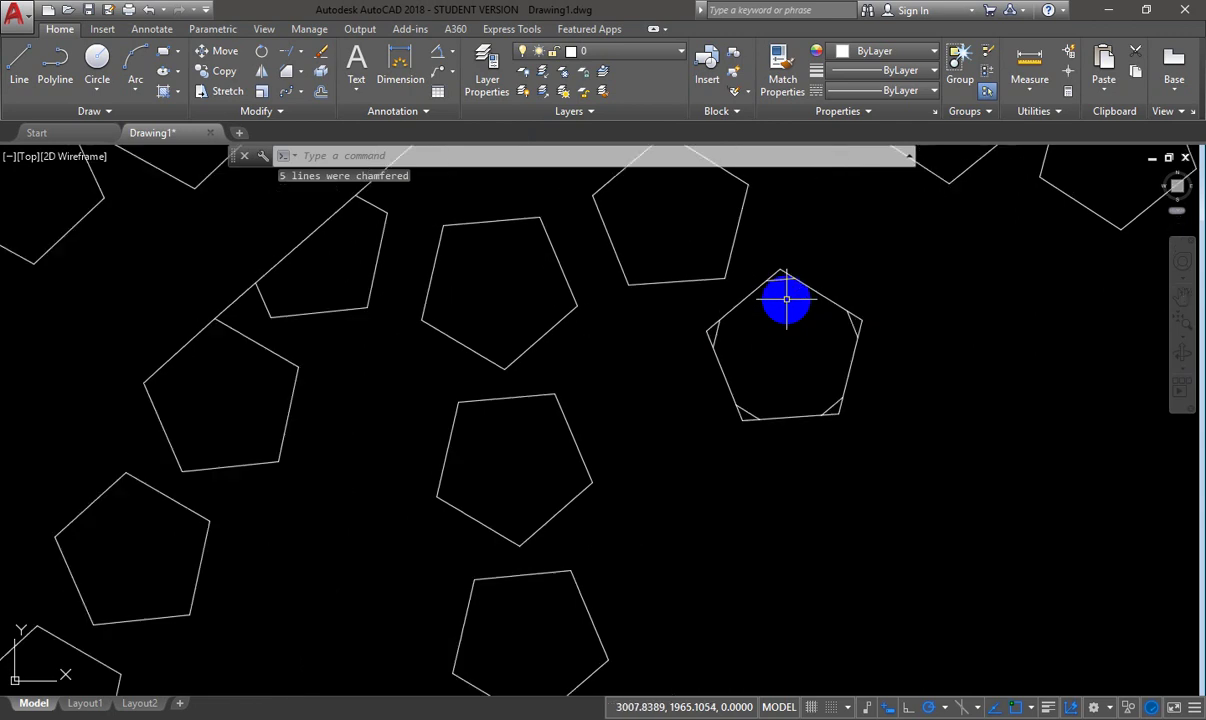
{"action": "scroll", "coordinate": [786, 299], "scroll_direction": "up", "scroll_amount": 2}
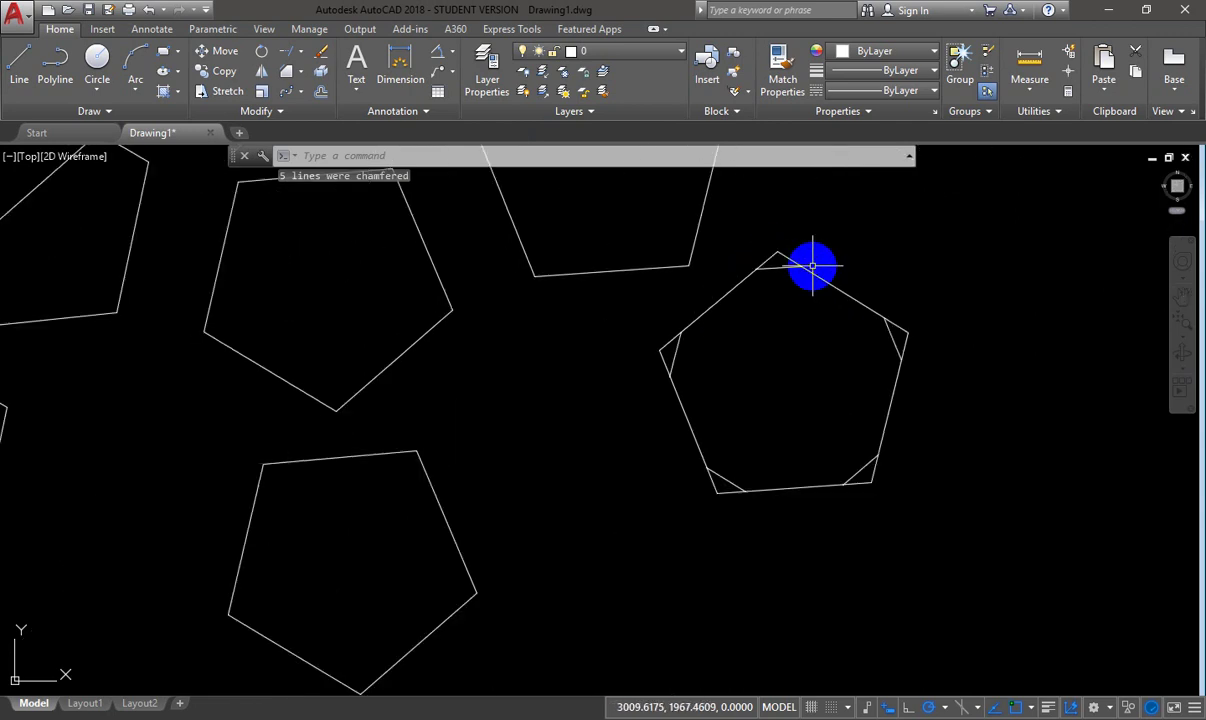
{"action": "left_click", "coordinate": [895, 343]}
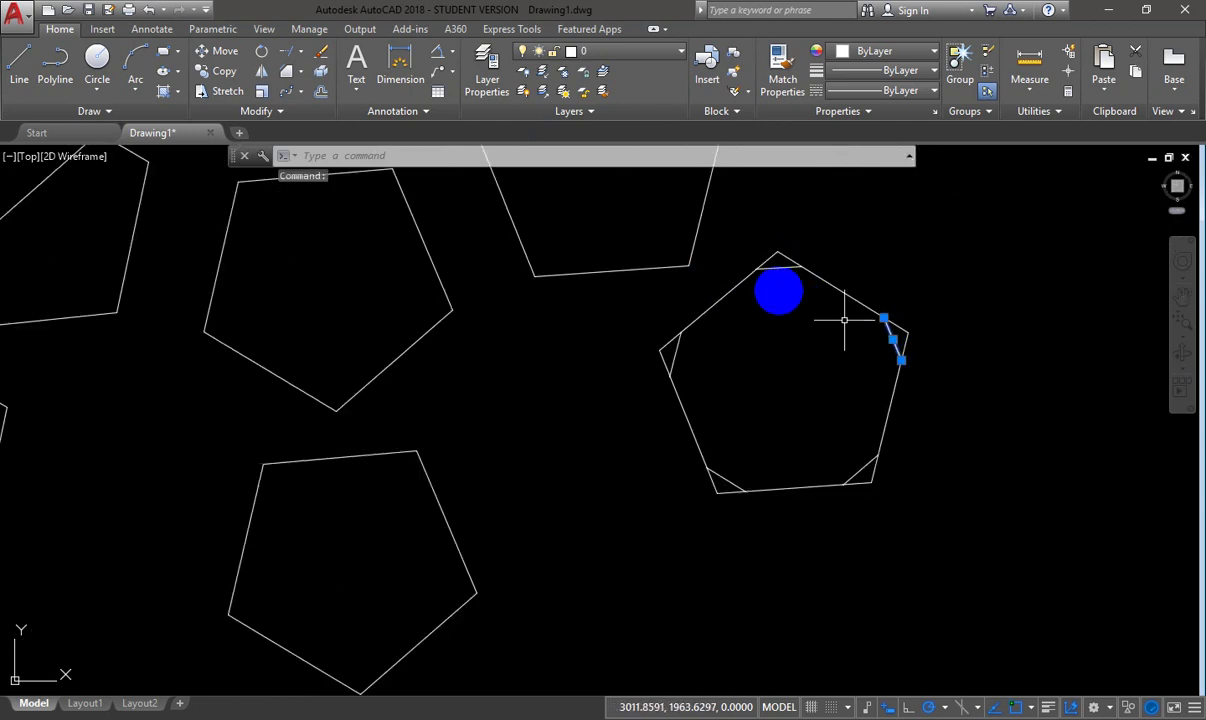
{"action": "left_click", "coordinate": [676, 348]}
{"action": "left_click", "coordinate": [725, 481]}
{"action": "left_click", "coordinate": [851, 478]}
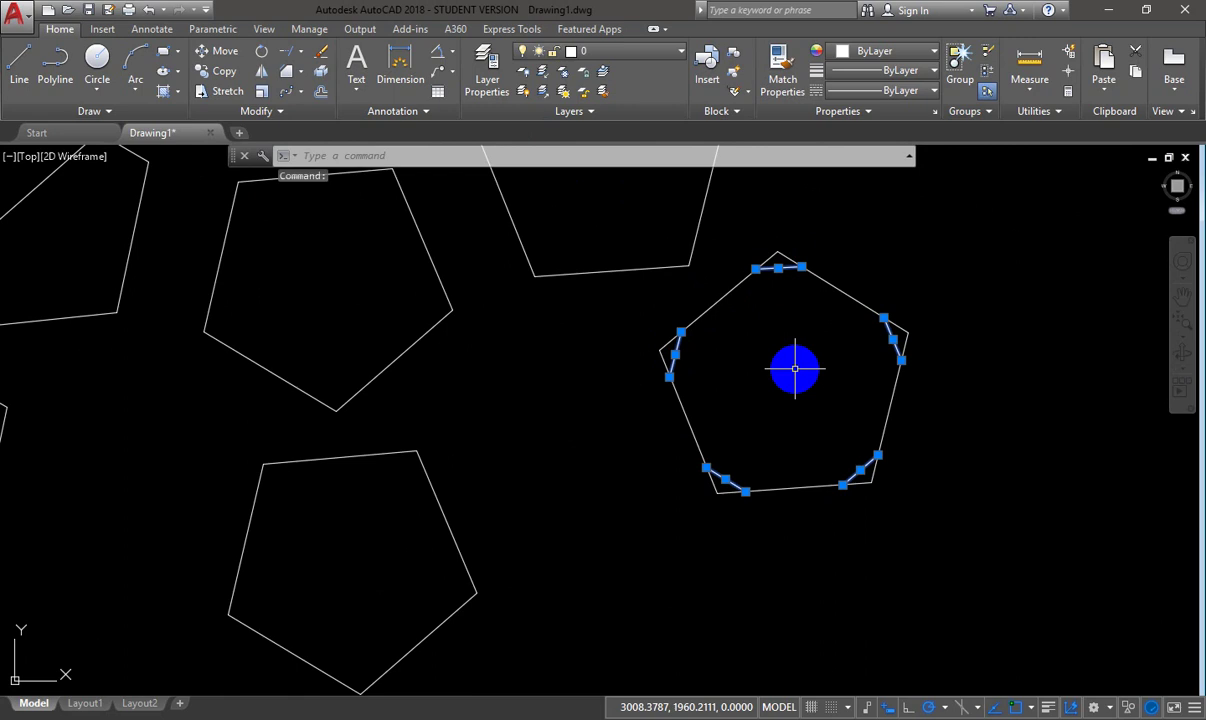
{"action": "key", "text": "Escape"}
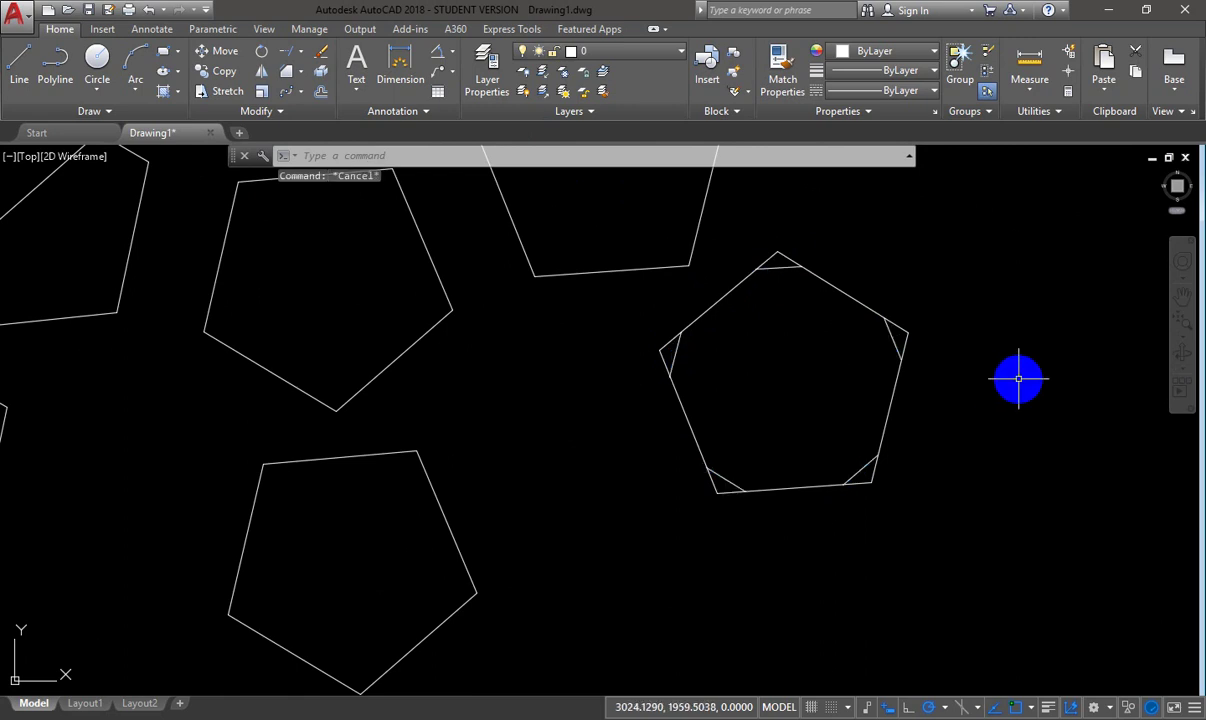
{"action": "left_click", "coordinate": [902, 327]}
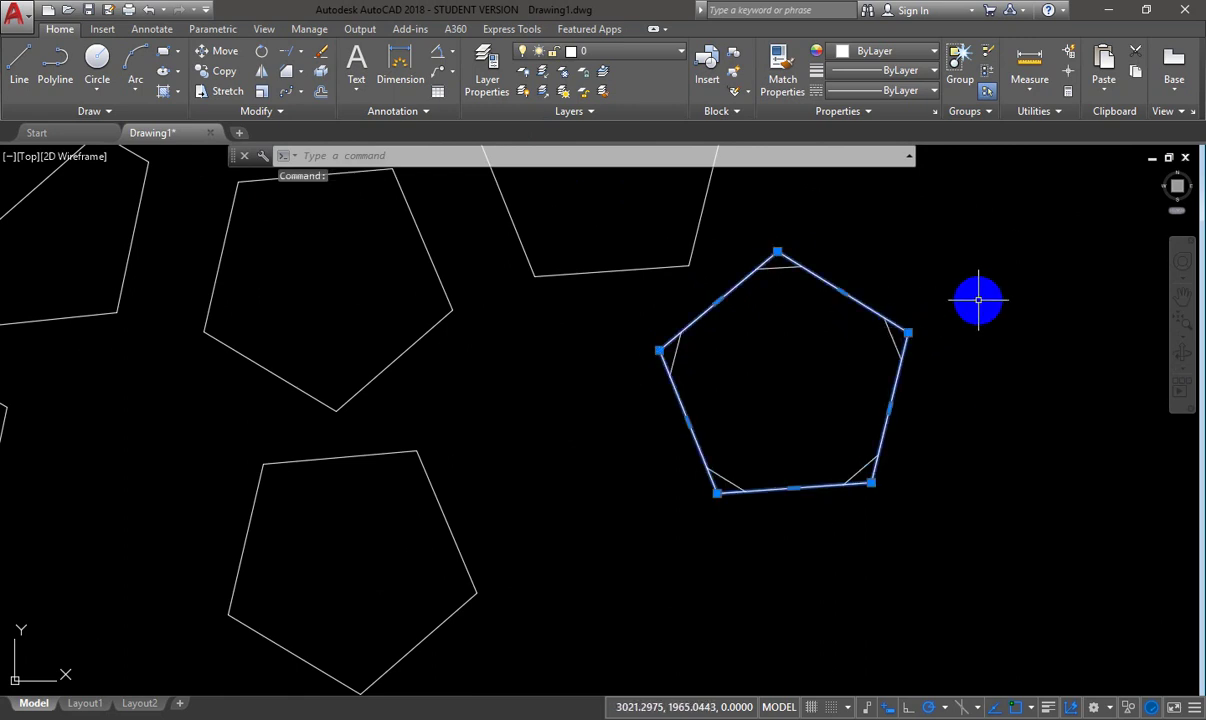
{"action": "key", "text": "Escape"}
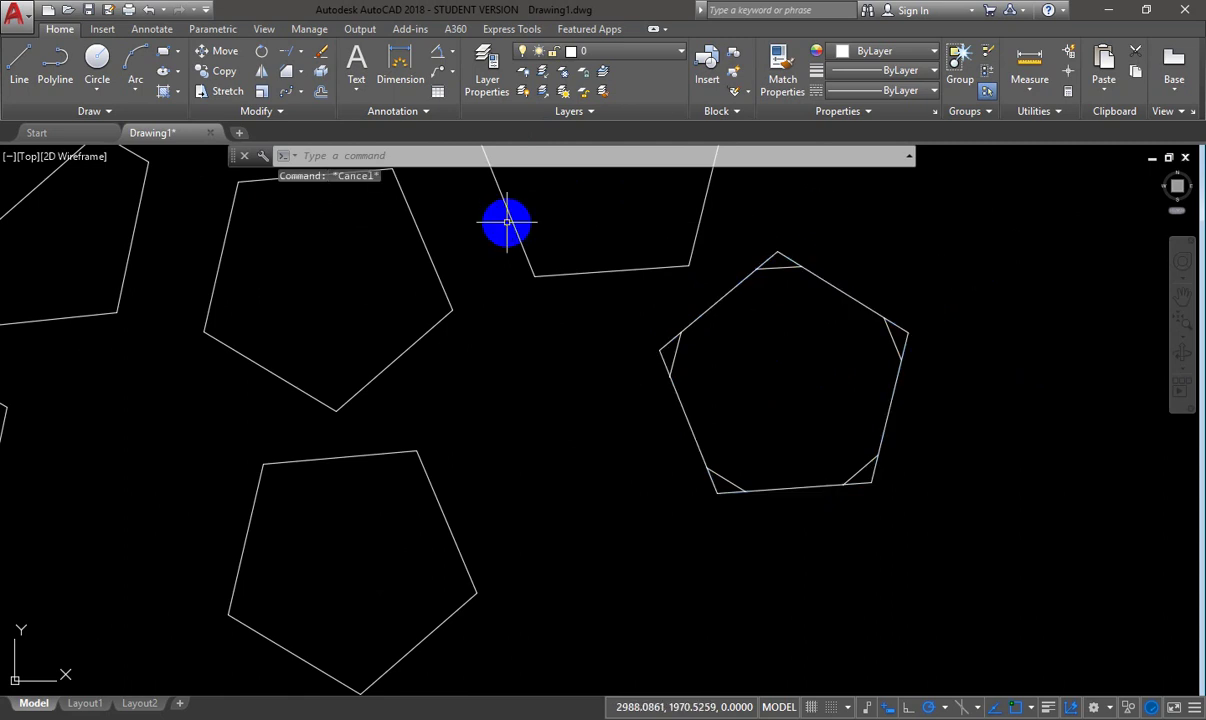
{"action": "scroll", "coordinate": [541, 285], "scroll_direction": "down", "scroll_amount": 2}
{"action": "scroll", "coordinate": [541, 285], "scroll_direction": "down", "scroll_amount": 4}
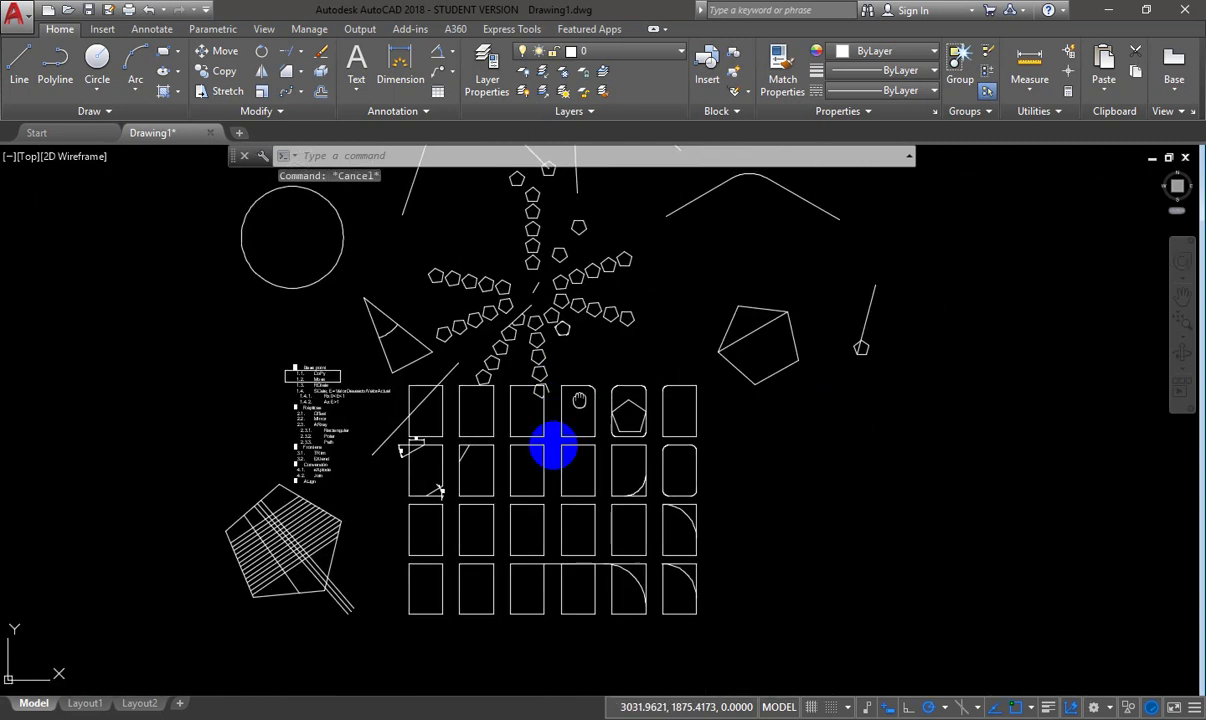
{"action": "scroll", "coordinate": [552, 439], "scroll_direction": "up", "scroll_amount": 2}
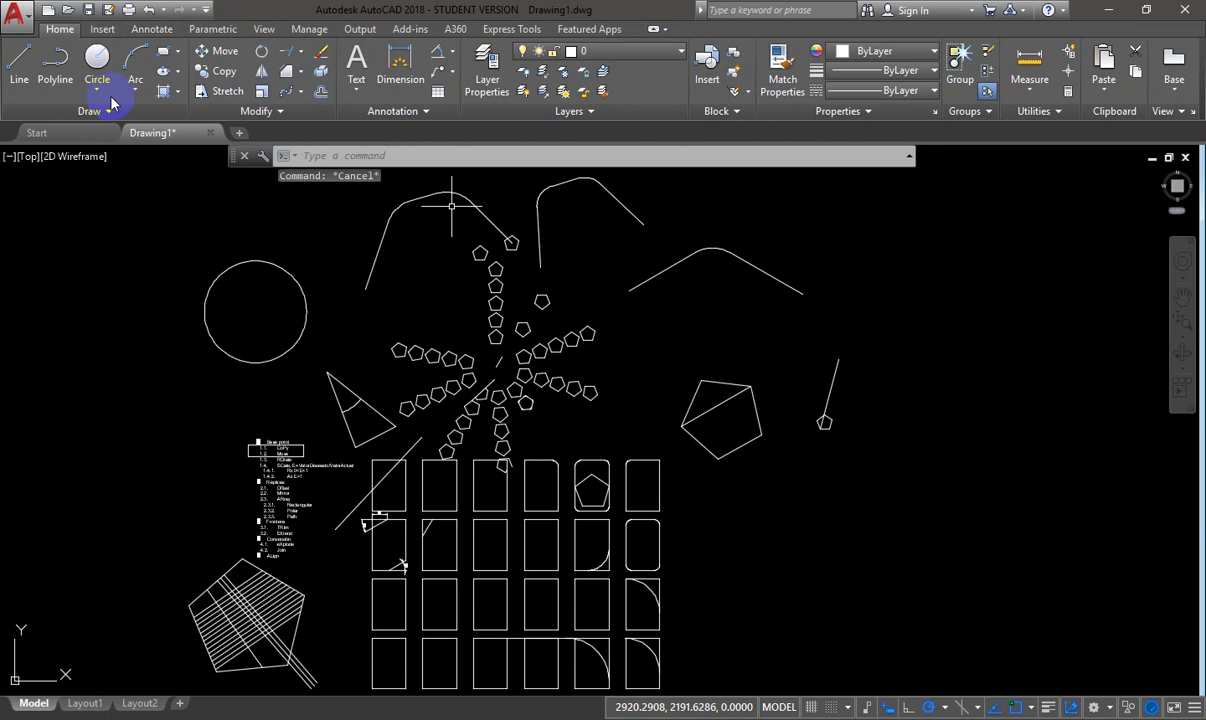
{"action": "scroll", "coordinate": [548, 271], "scroll_direction": "down", "scroll_amount": 2}
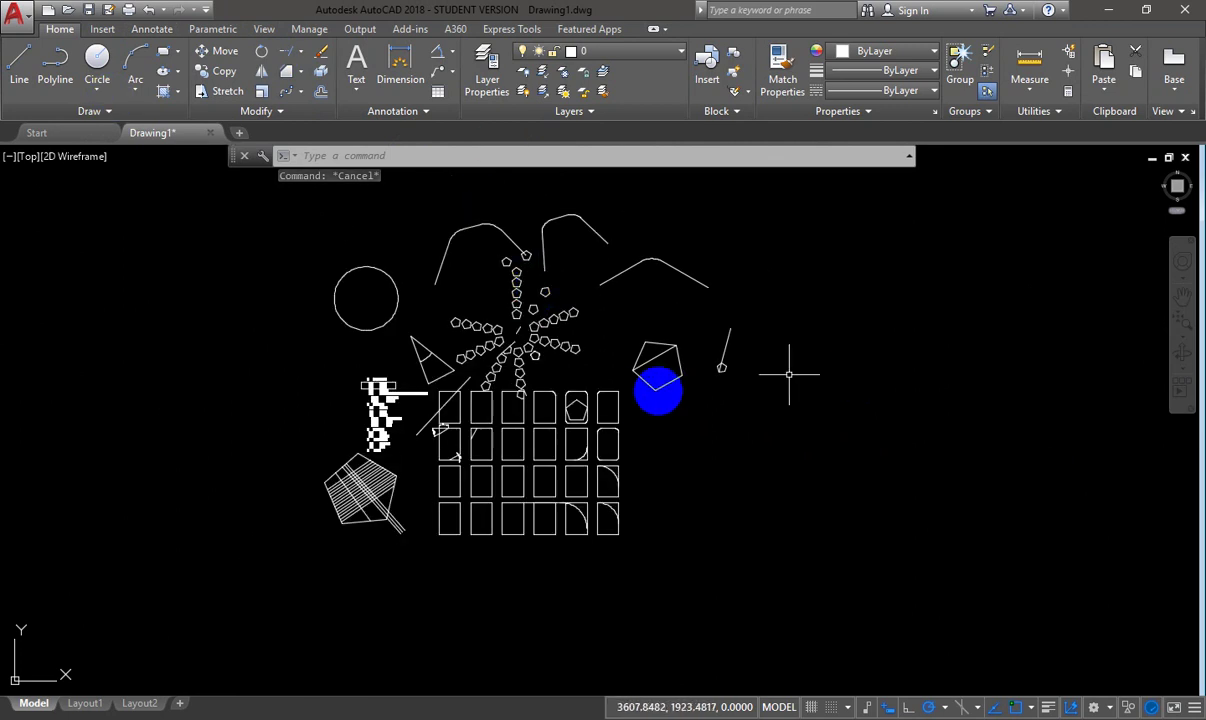
{"action": "scroll", "coordinate": [641, 397], "scroll_direction": "up", "scroll_amount": 2}
{"action": "middle_click", "coordinate": [641, 397]}
{"action": "middle_click", "coordinate": [641, 397]}
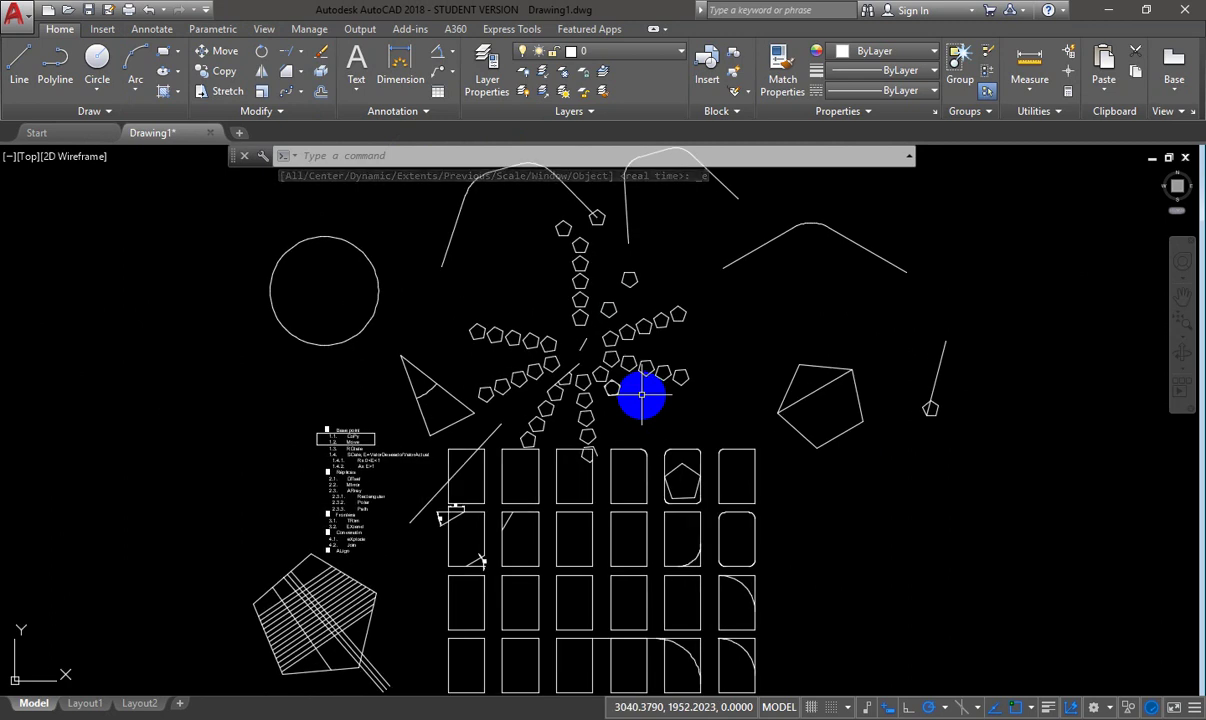
- Turn off polar tracking
{"action": "key", "text": "F10"}
{"action": "key", "text": "alt"}
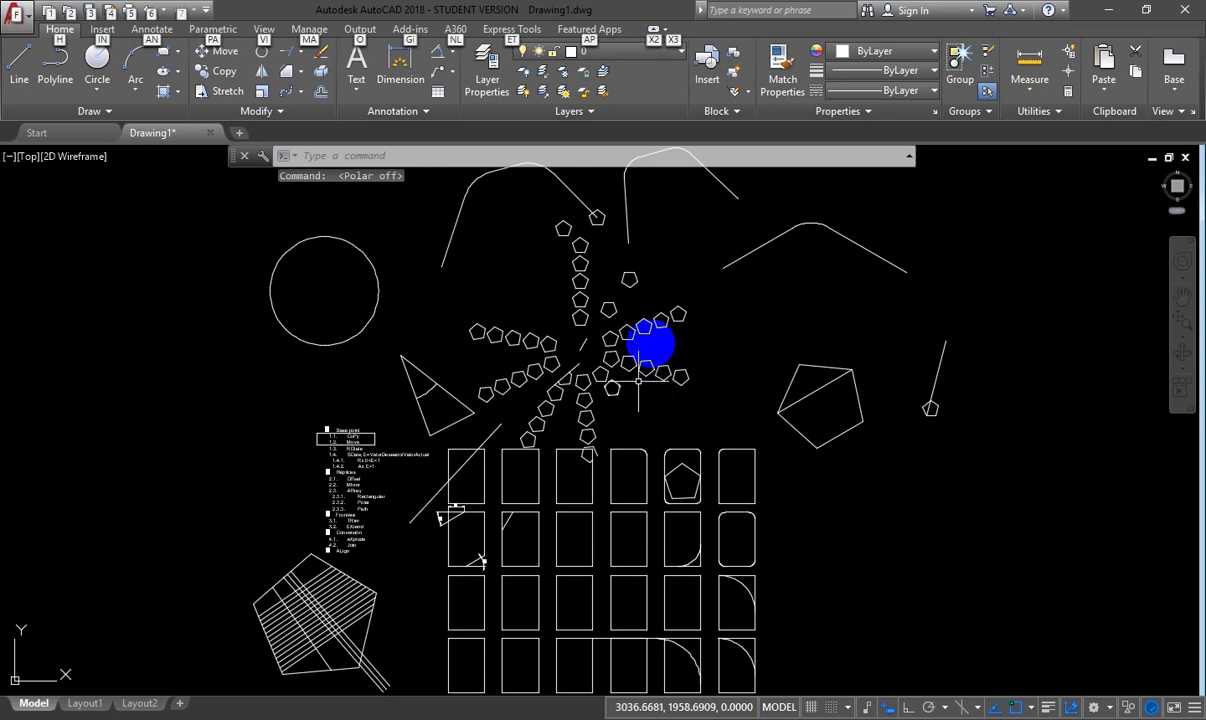
{"action": "key", "text": "Escape"}
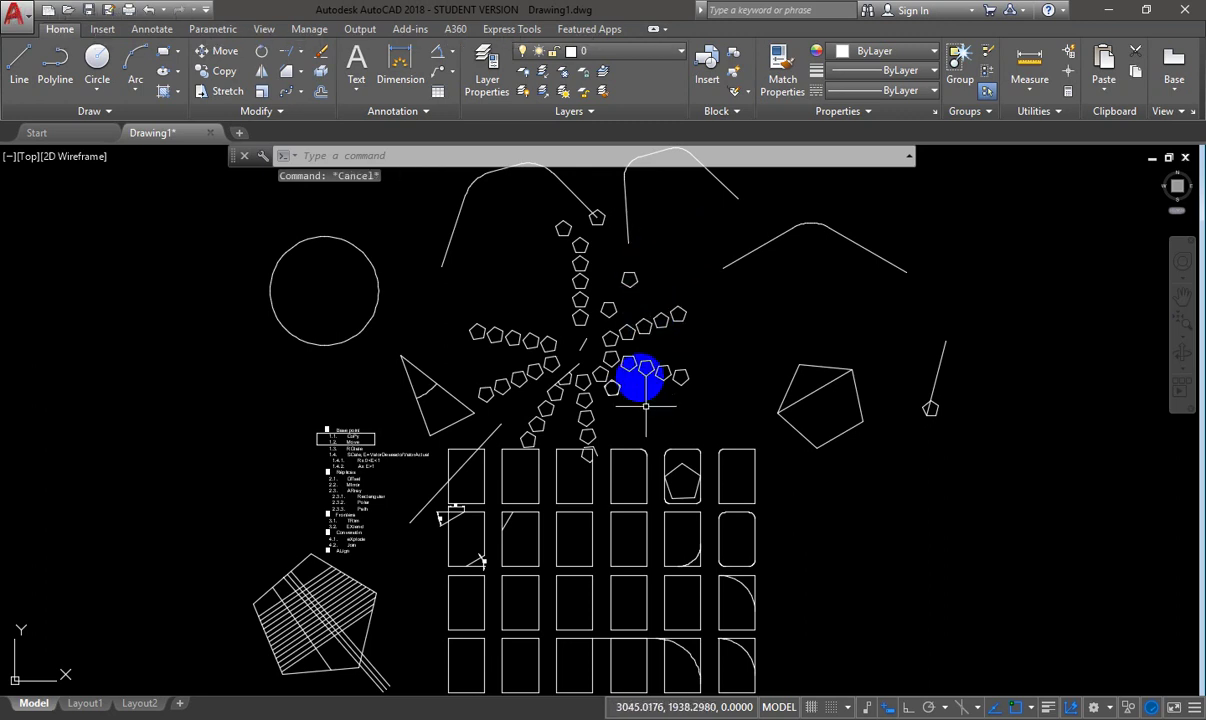